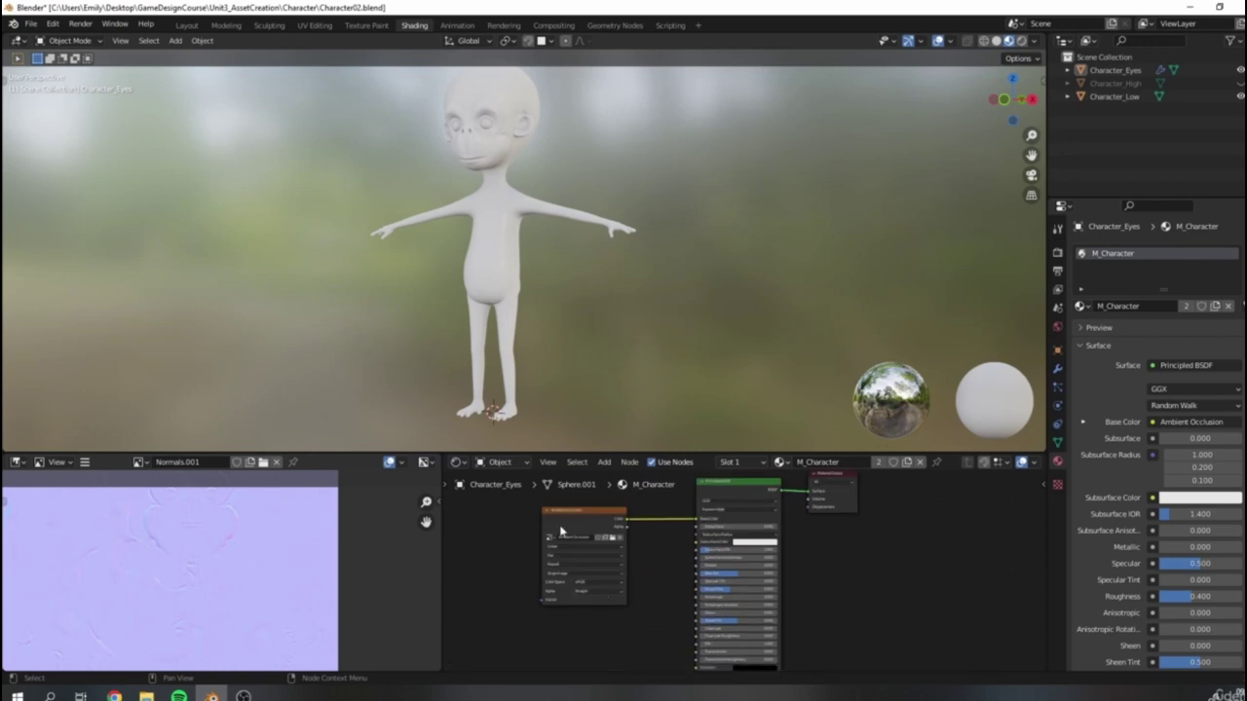
Step: Move the Material Output node aside and add a Diffuse BSDF node above the Principled BSDF in the M_Character material
middle_drag(655, 593, 618, 656)
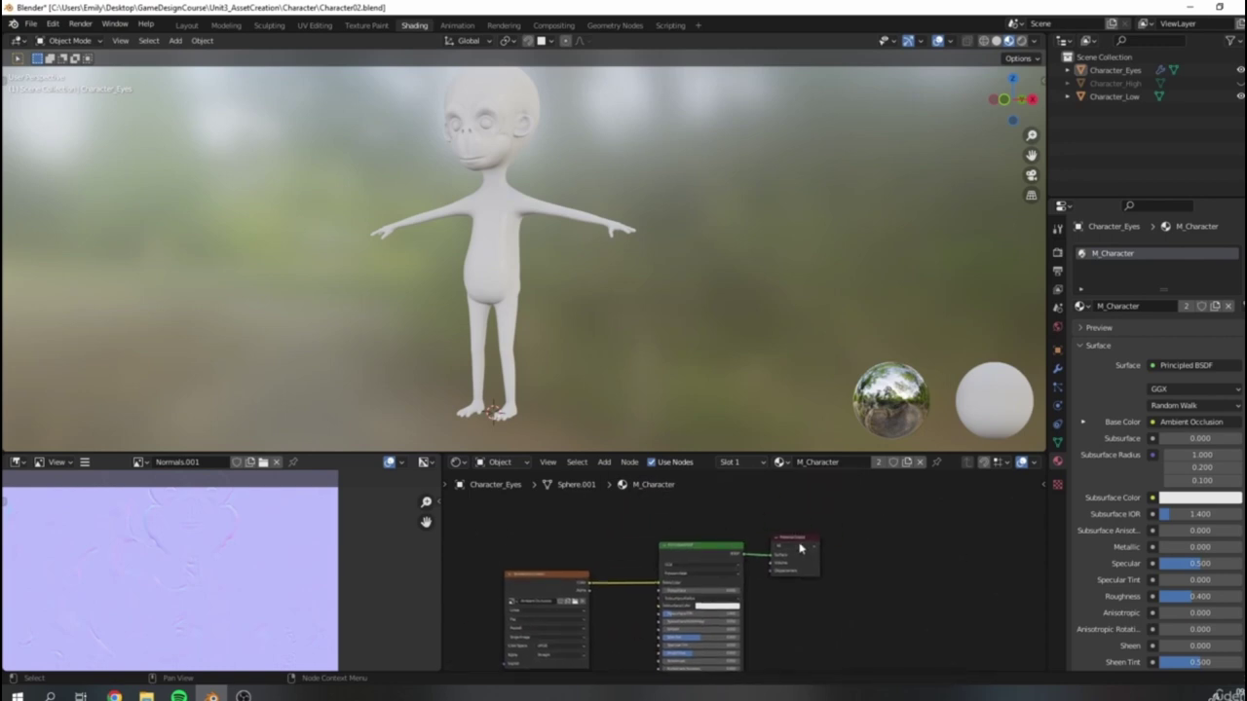
drag(801, 549, 819, 529)
key(shift+a)
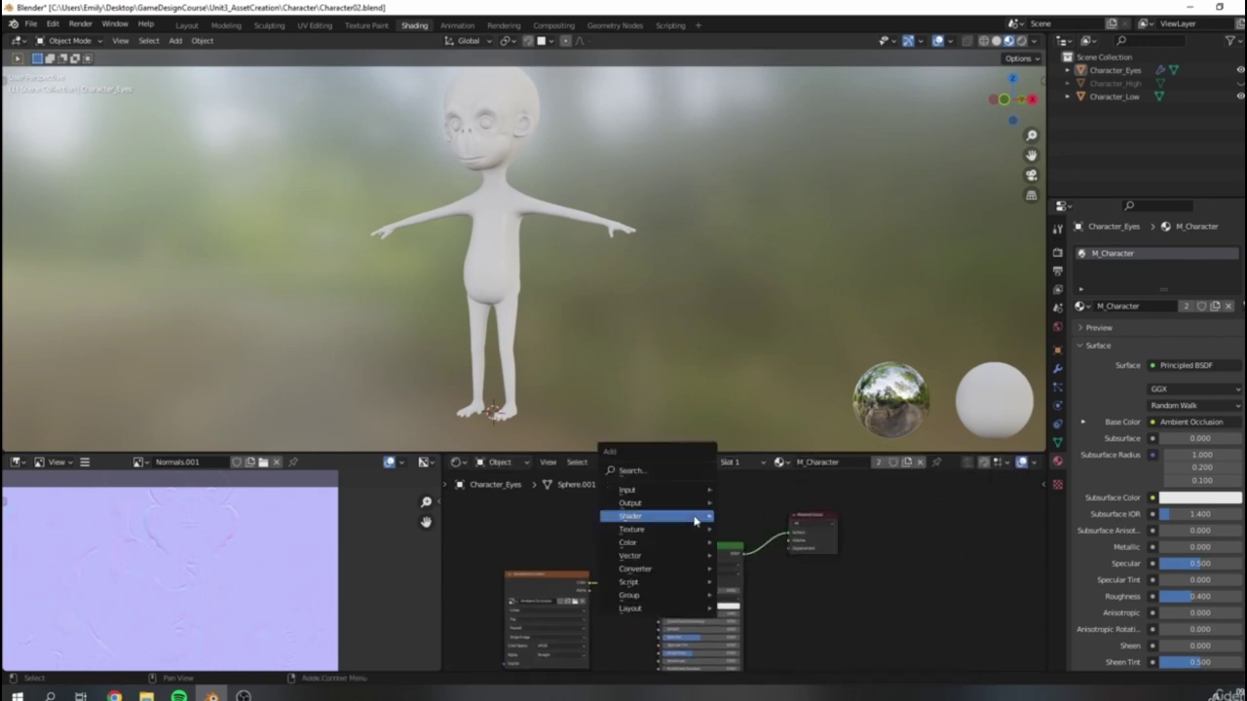
mouse_move(662, 515)
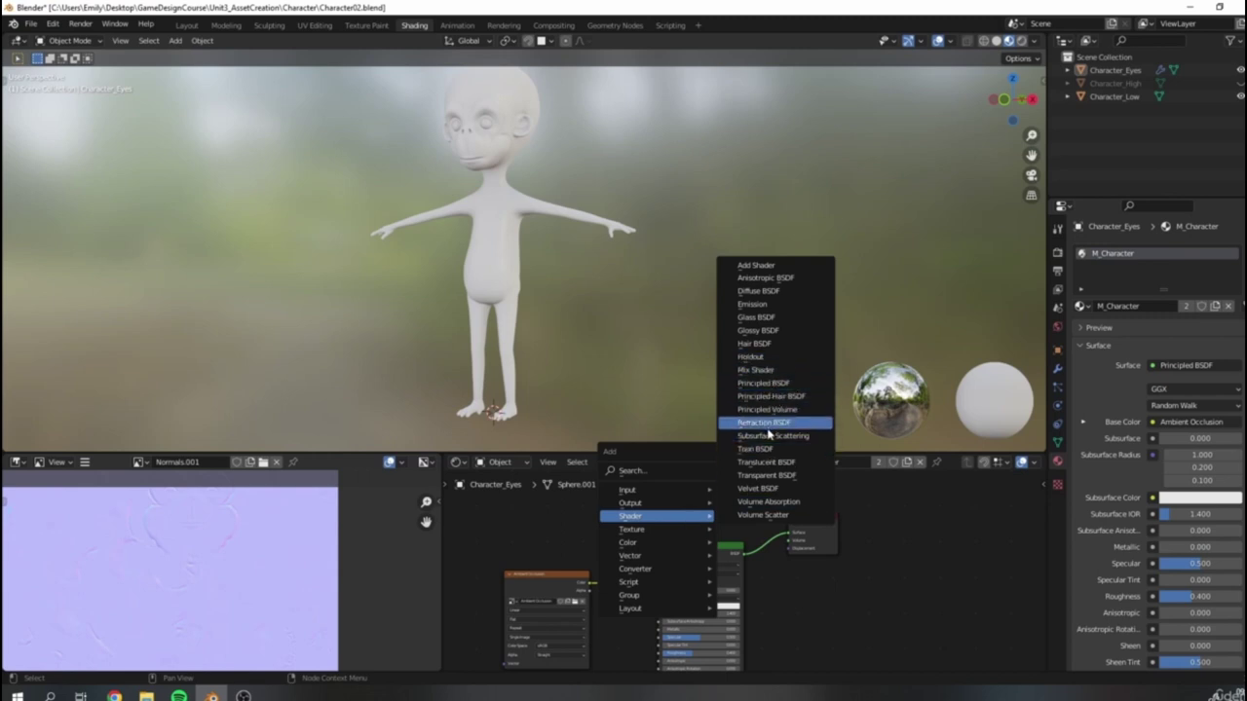
click(758, 291)
click(730, 499)
scroll(736, 504, up, 2)
middle_drag(735, 504, 733, 602)
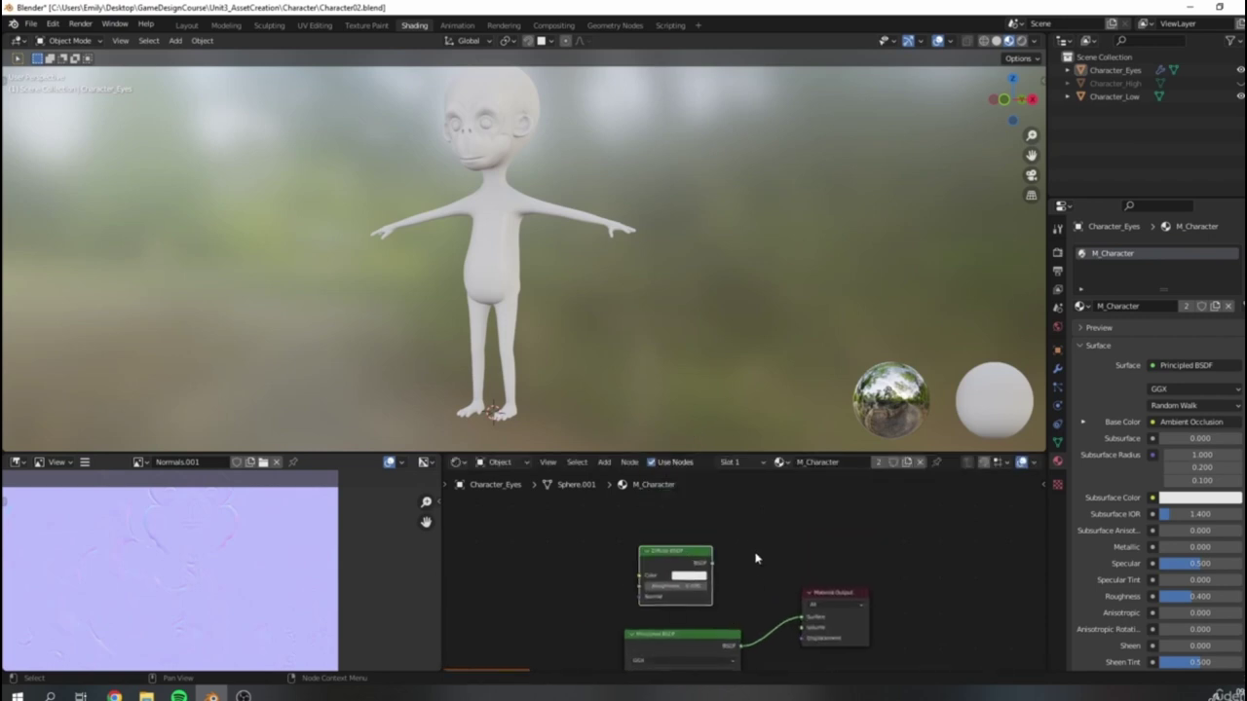
middle_drag(752, 556, 736, 533)
Step: Enlarge the node editor and compare the character's shading with the Diffuse BSDF and Principled BSDF alternately connected to the Material Output's Surface
drag(710, 452, 709, 389)
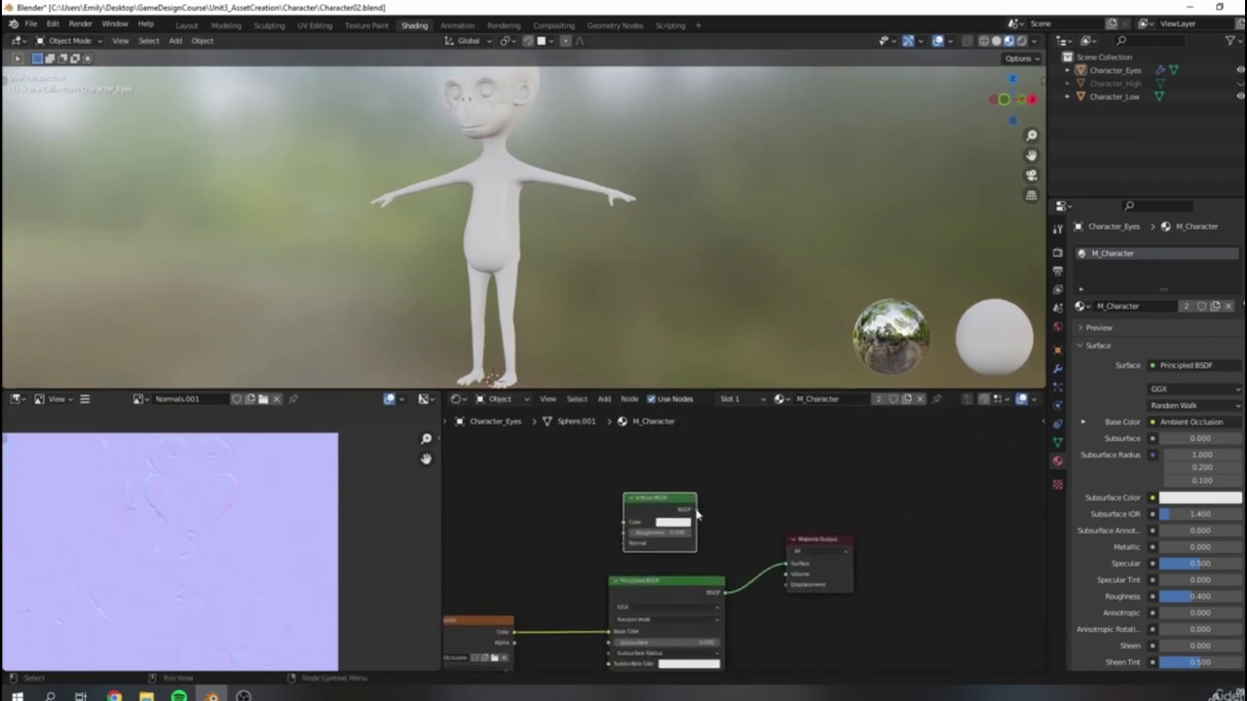
drag(696, 516, 787, 564)
middle_drag(587, 172, 672, 322)
drag(725, 594, 786, 568)
middle_drag(519, 146, 581, 159)
scroll(586, 185, up, 2)
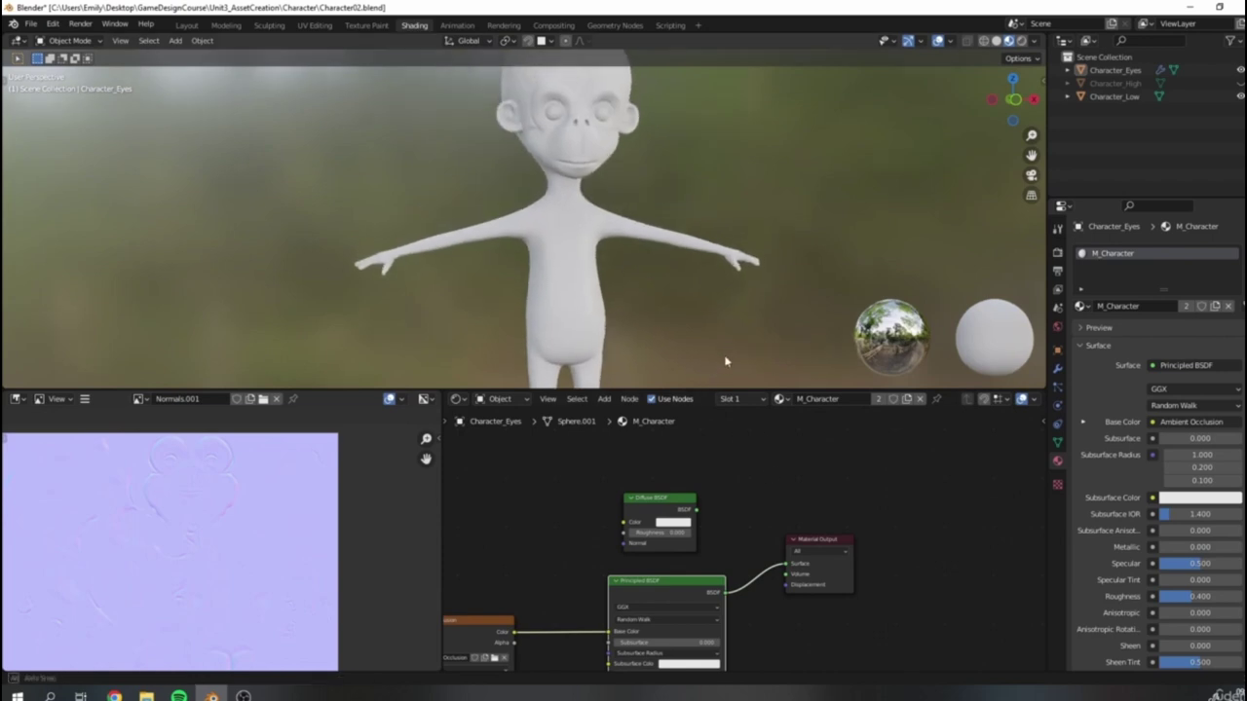
middle_drag(723, 366, 510, 159)
middle_drag(637, 217, 546, 117)
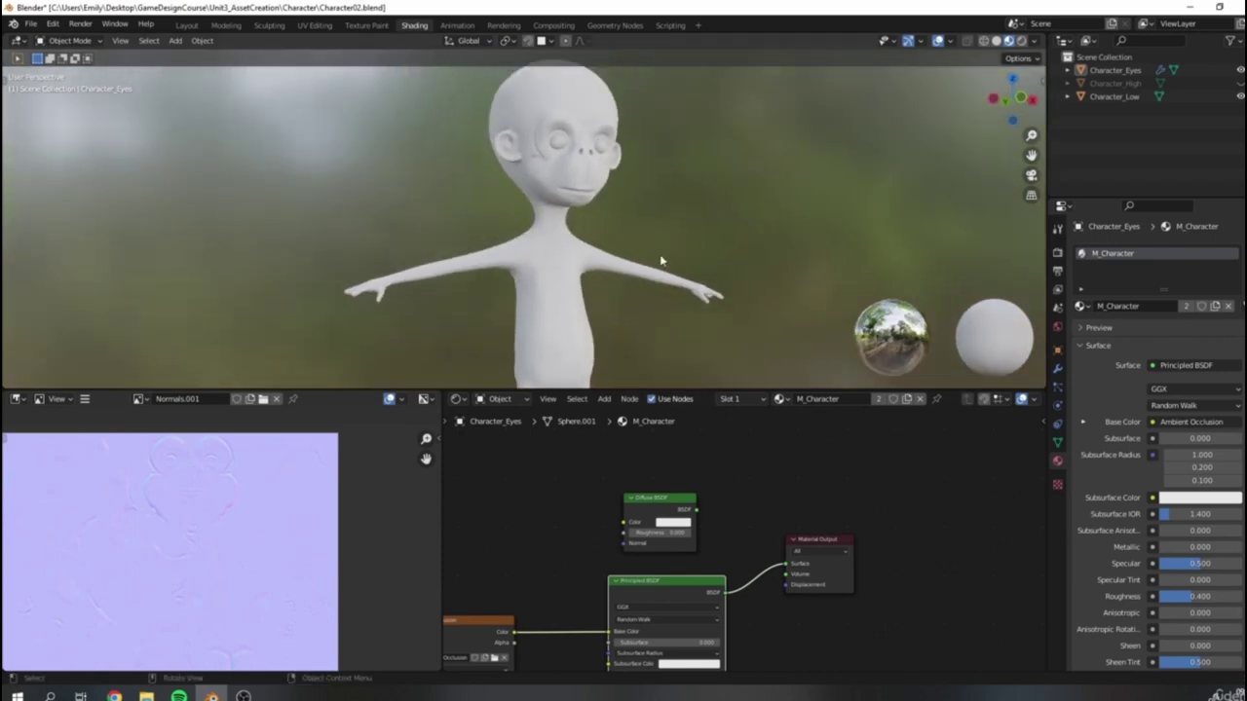
drag(697, 514, 787, 565)
middle_drag(729, 224, 610, 214)
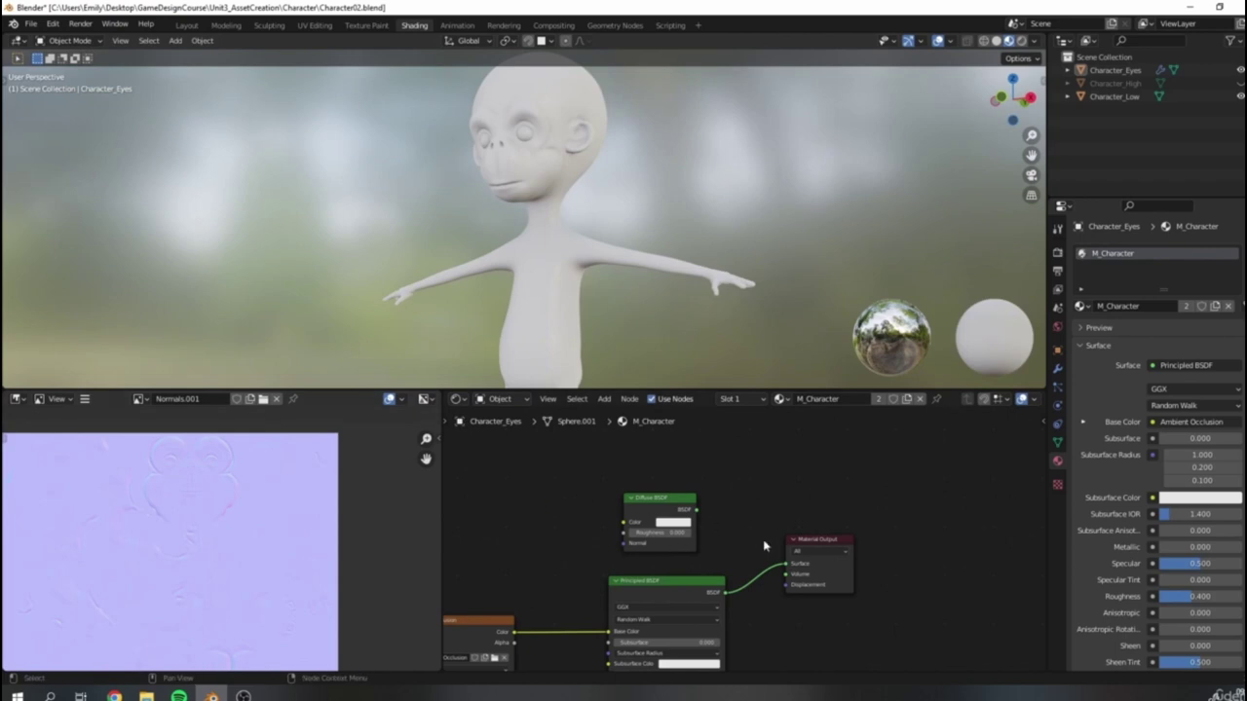
Step: Delete the Diffuse BSDF node from the material
click(650, 494)
key(x)
middle_drag(547, 218, 549, 372)
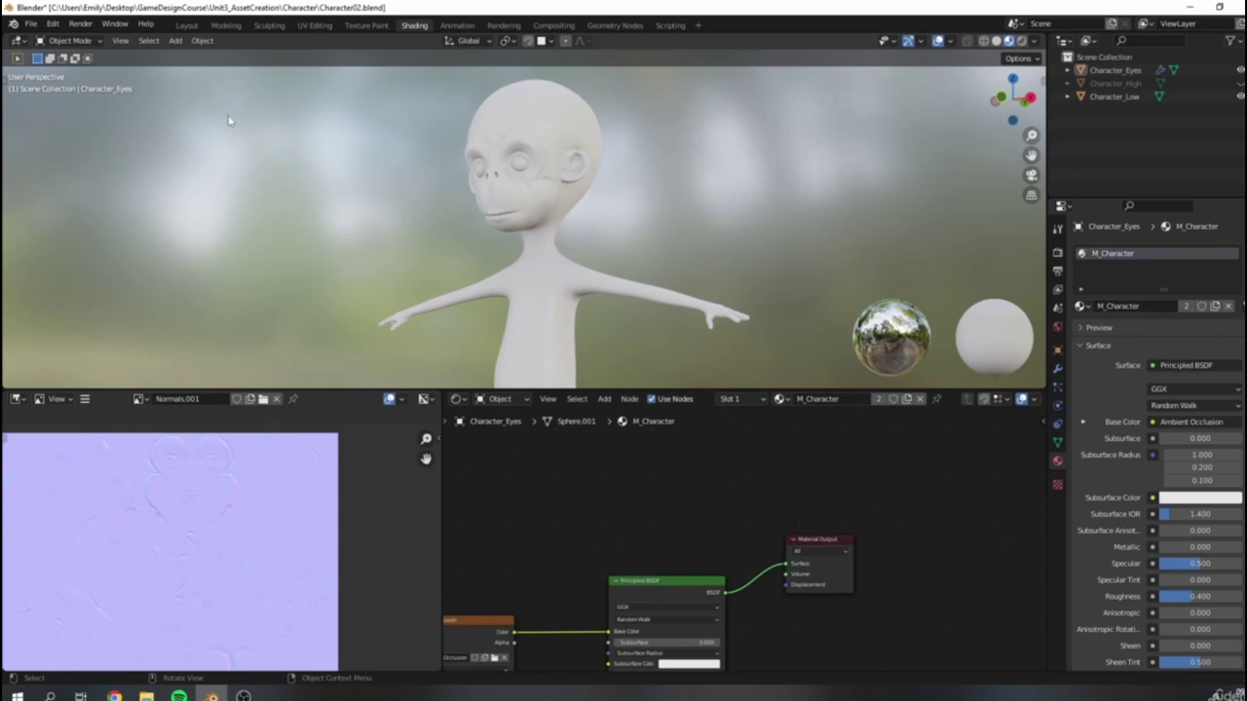
Step: Switch to the Texture Paint workspace, fit the whole Normals.001 image in view and narrow the image editor
click(368, 25)
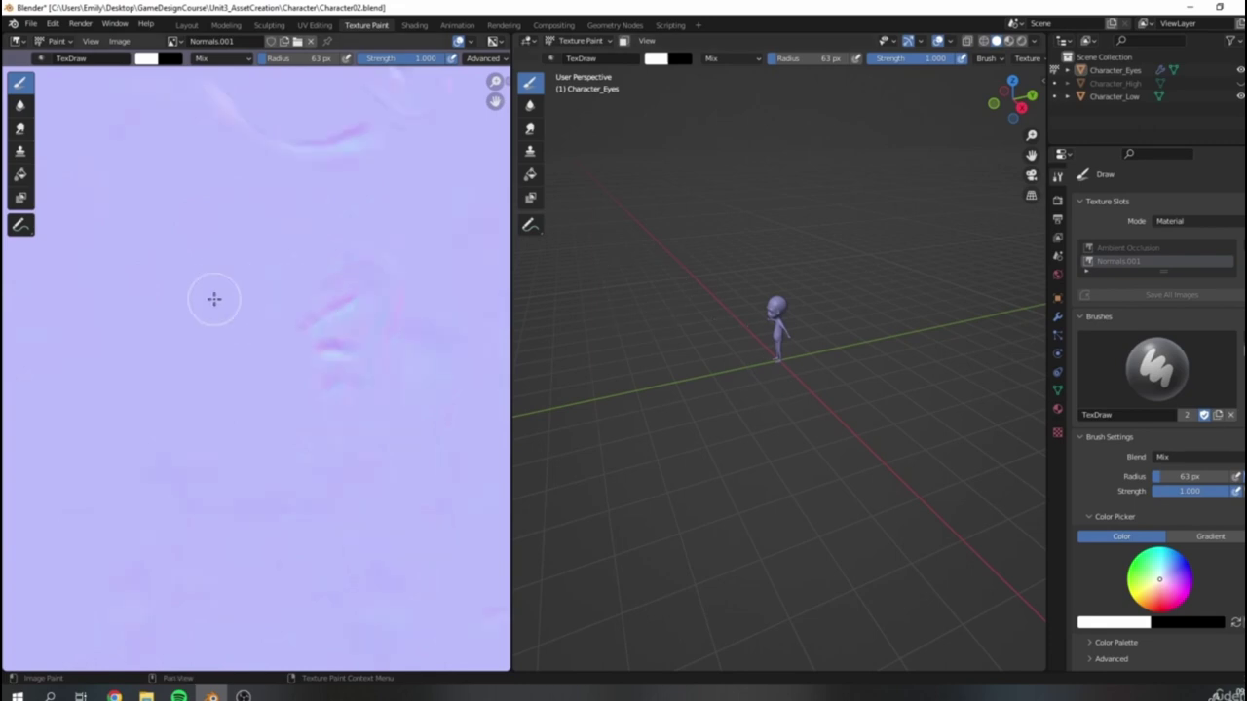
key(Home)
drag(510, 324, 426, 328)
key(Tab)
scroll(731, 336, up, 5)
key(Tab)
mouse_move(656, 327)
middle_down()
mouse_move(721, 329)
mouse_move(676, 386)
middle_up()
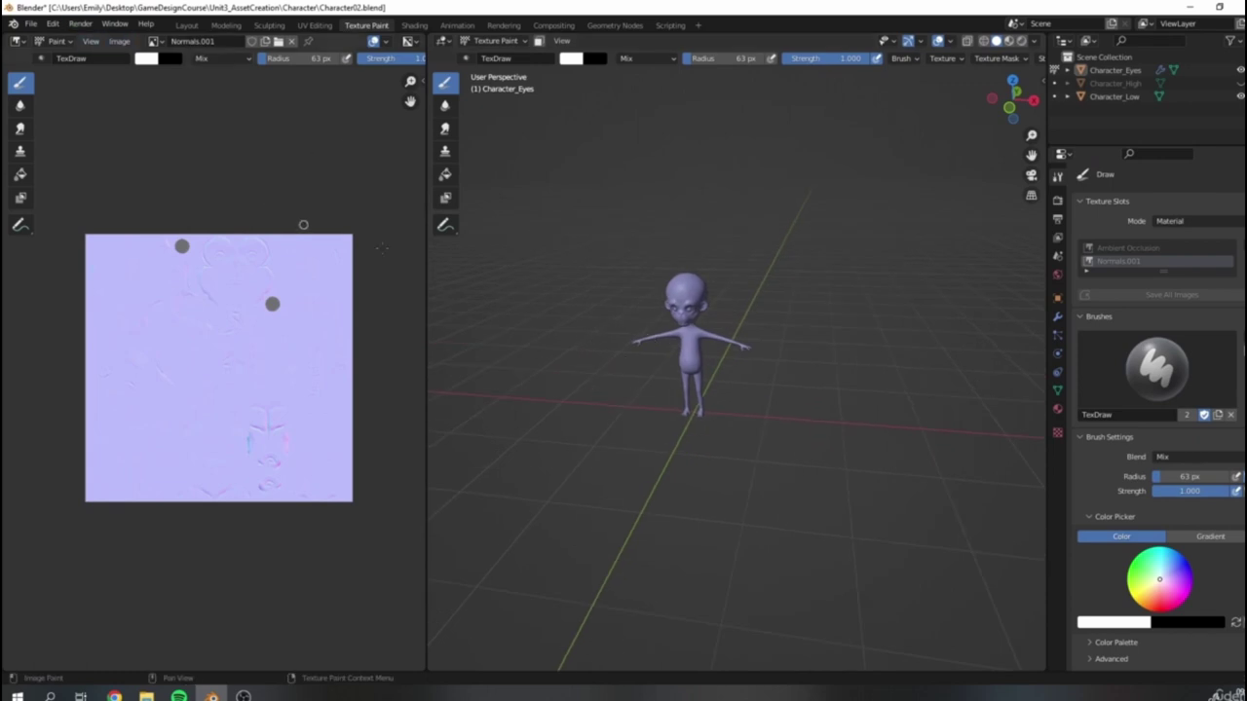
Step: Examine the normal map and the eye UVs alongside the front of the character model
shift+middle_drag(646, 222, 666, 246)
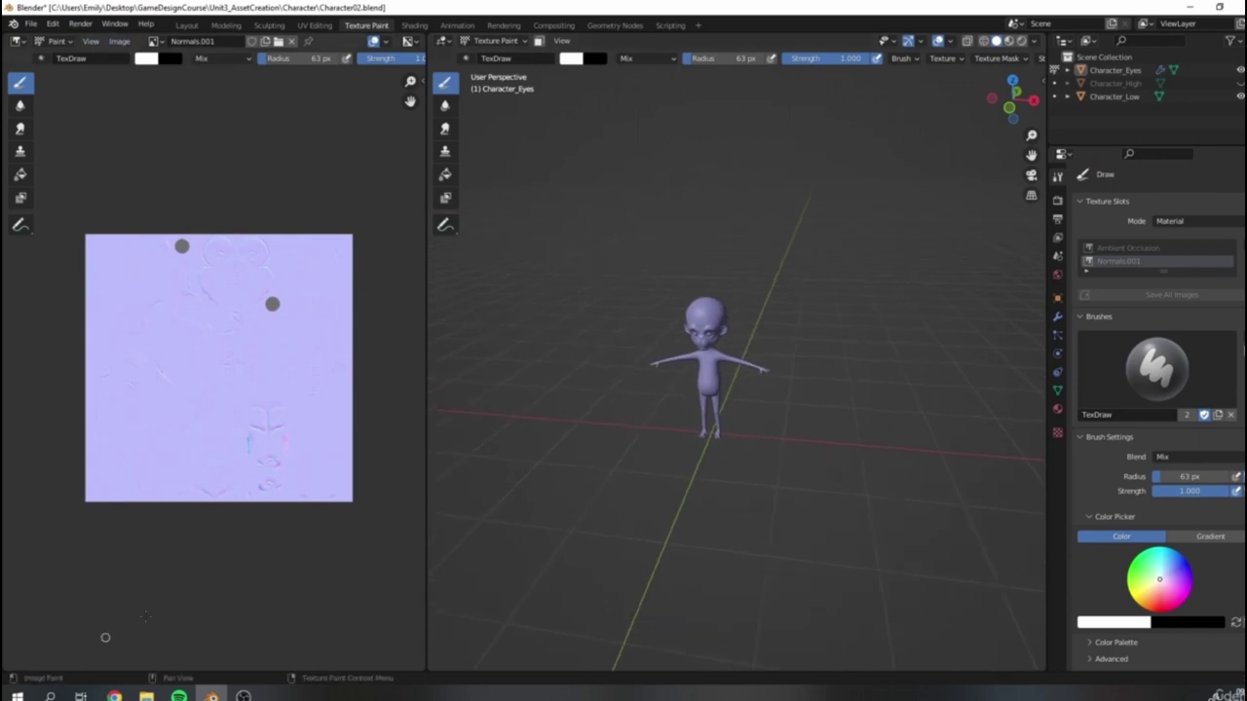
middle_drag(732, 329, 744, 304)
scroll(257, 261, up, 2)
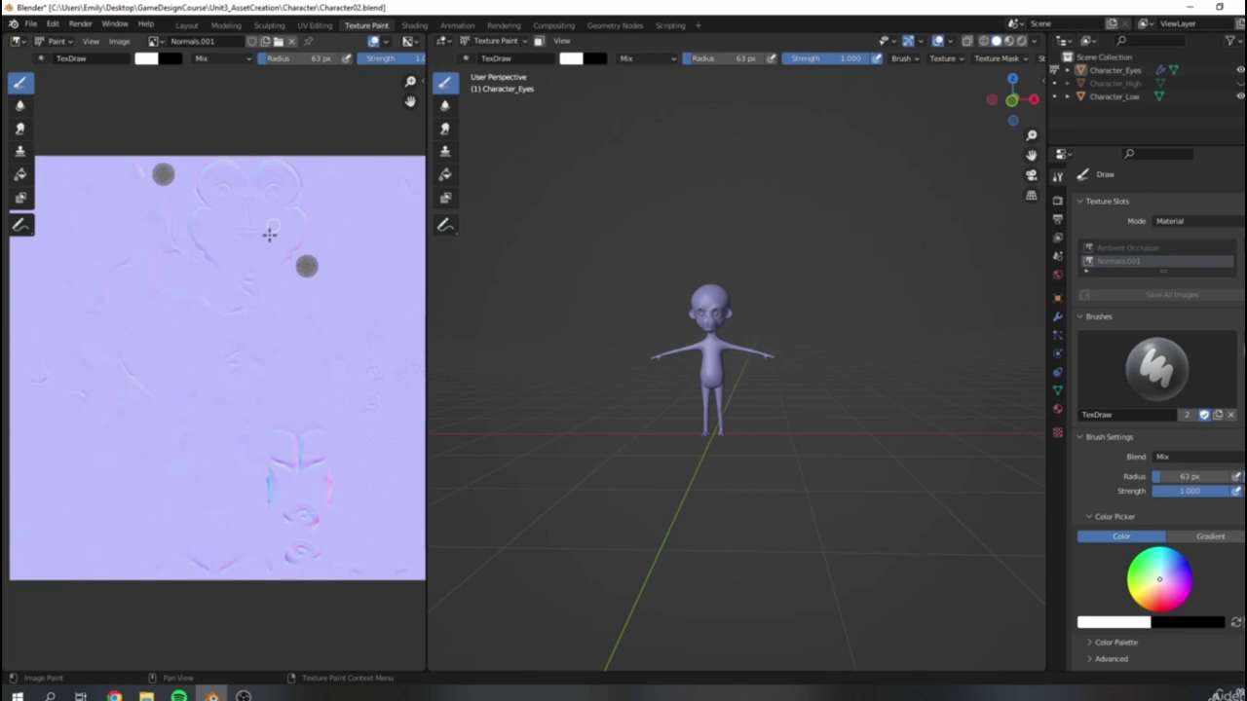
middle_drag(328, 244, 310, 320)
scroll(765, 301, up, 5)
shift+middle_drag(748, 256, 752, 310)
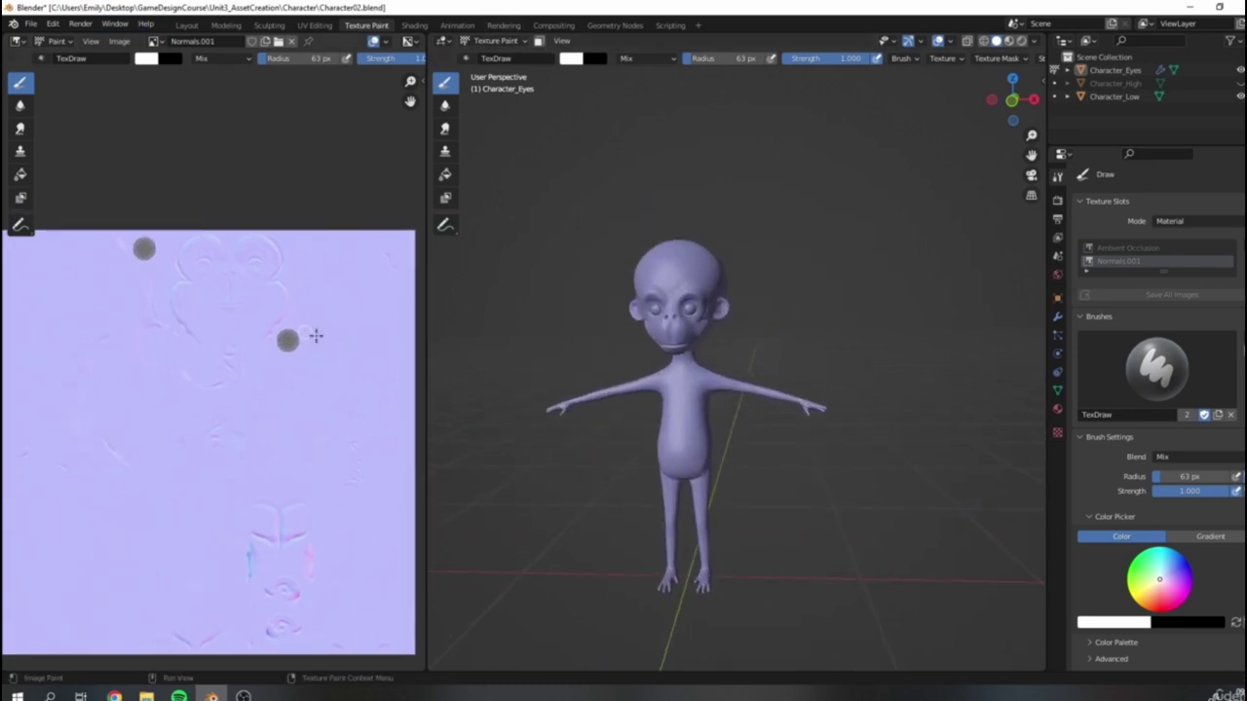
scroll(296, 340, up, 4)
middle_drag(417, 299, 318, 329)
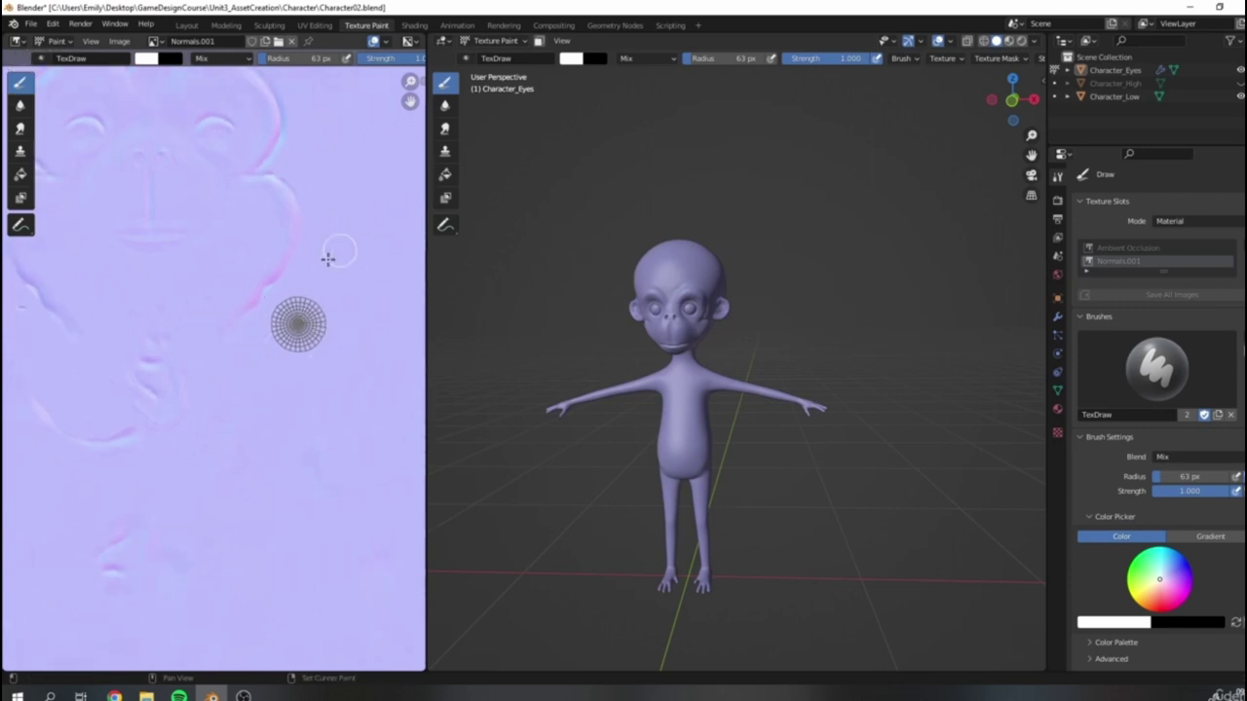
middle_drag(326, 259, 258, 332)
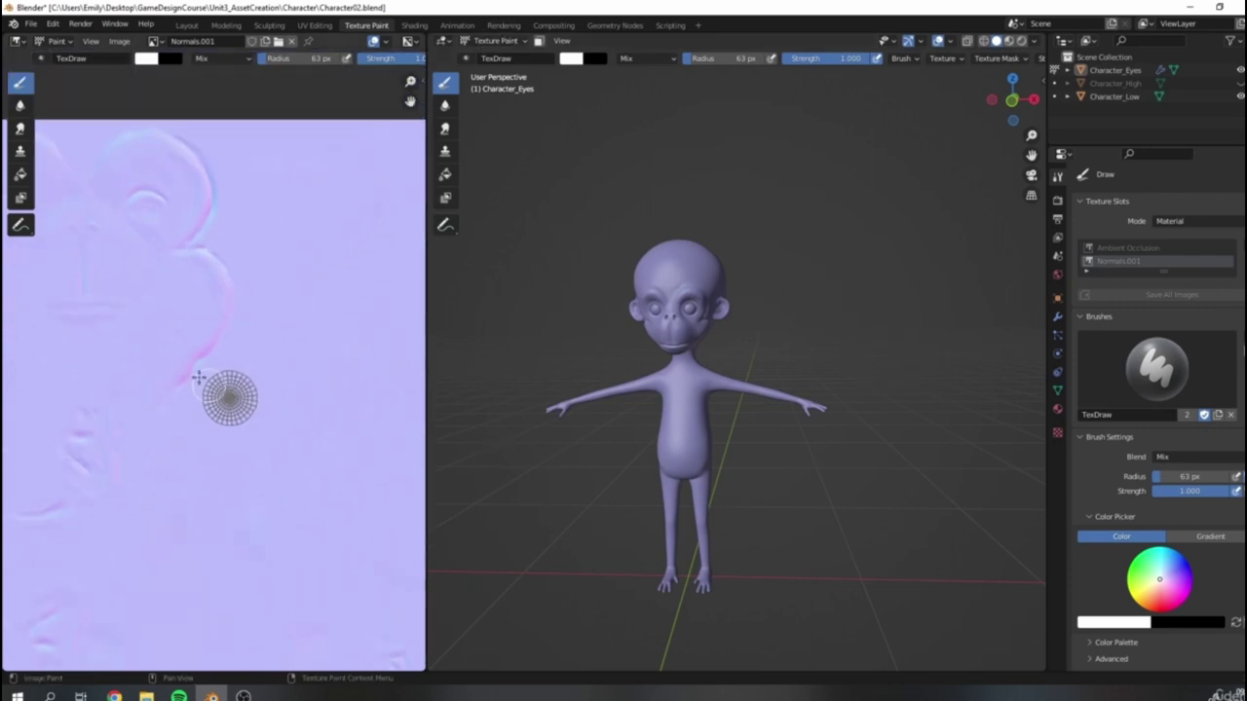
scroll(214, 389, down, 2)
middle_drag(264, 334, 284, 318)
Step: Return to Object Mode, select Character_Low and put it in Texture Paint mode to show its UV layout
click(487, 41)
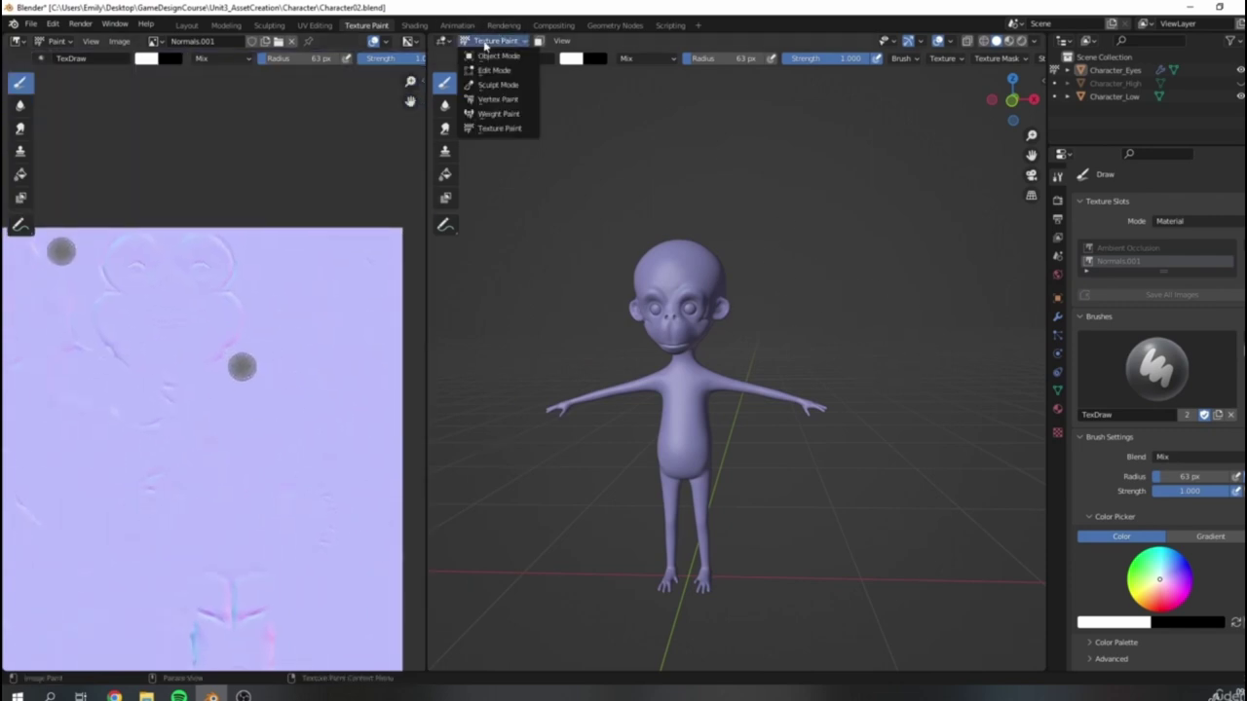
click(491, 57)
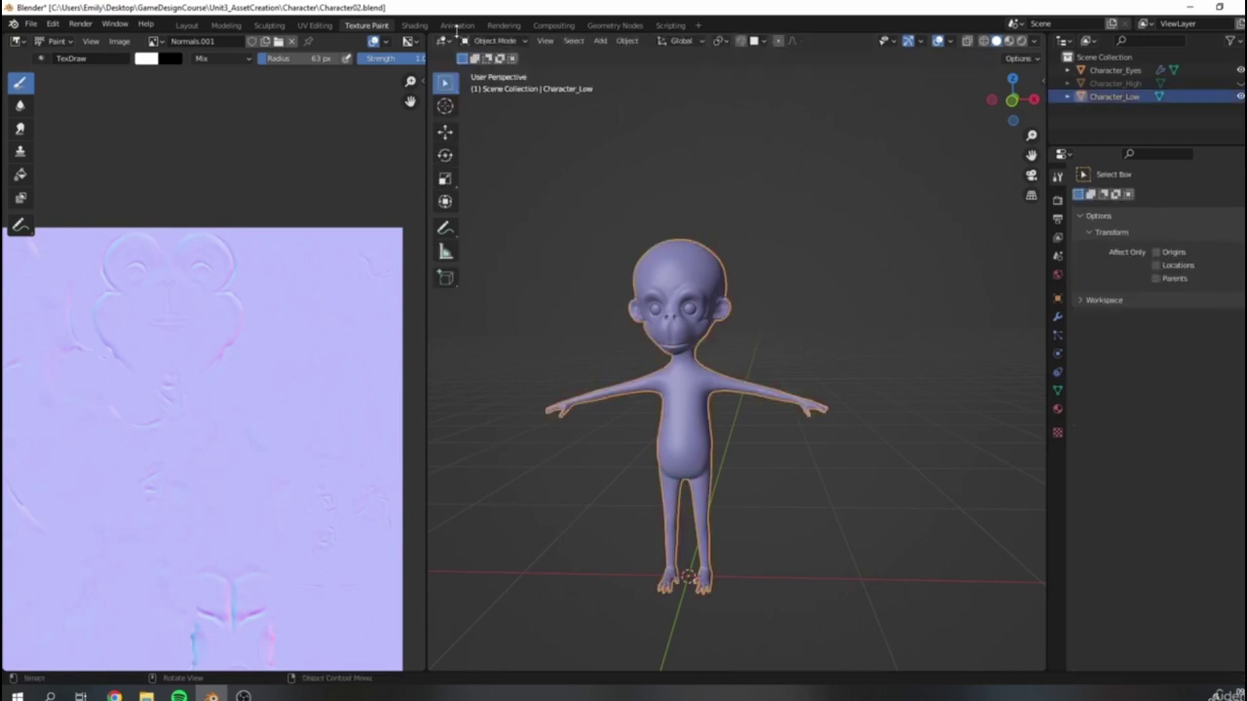
click(498, 41)
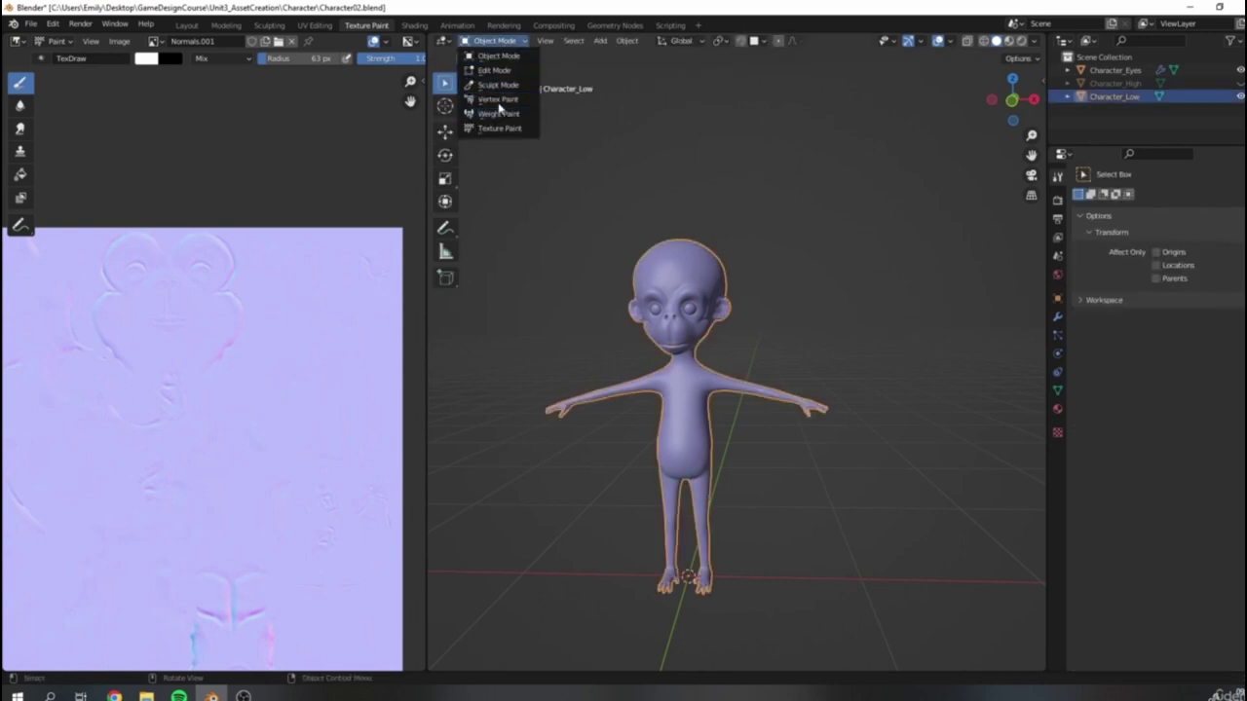
click(498, 127)
scroll(211, 347, down, 2)
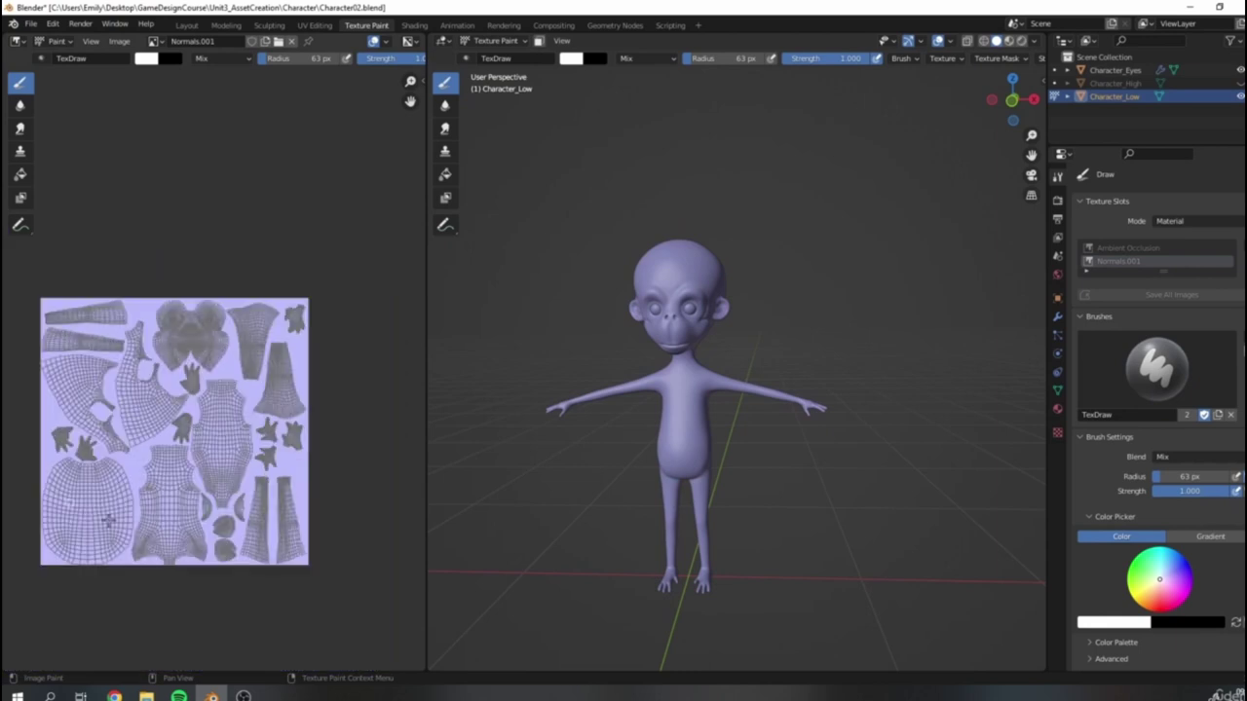
scroll(214, 368, up, 4)
middle_drag(185, 314, 248, 285)
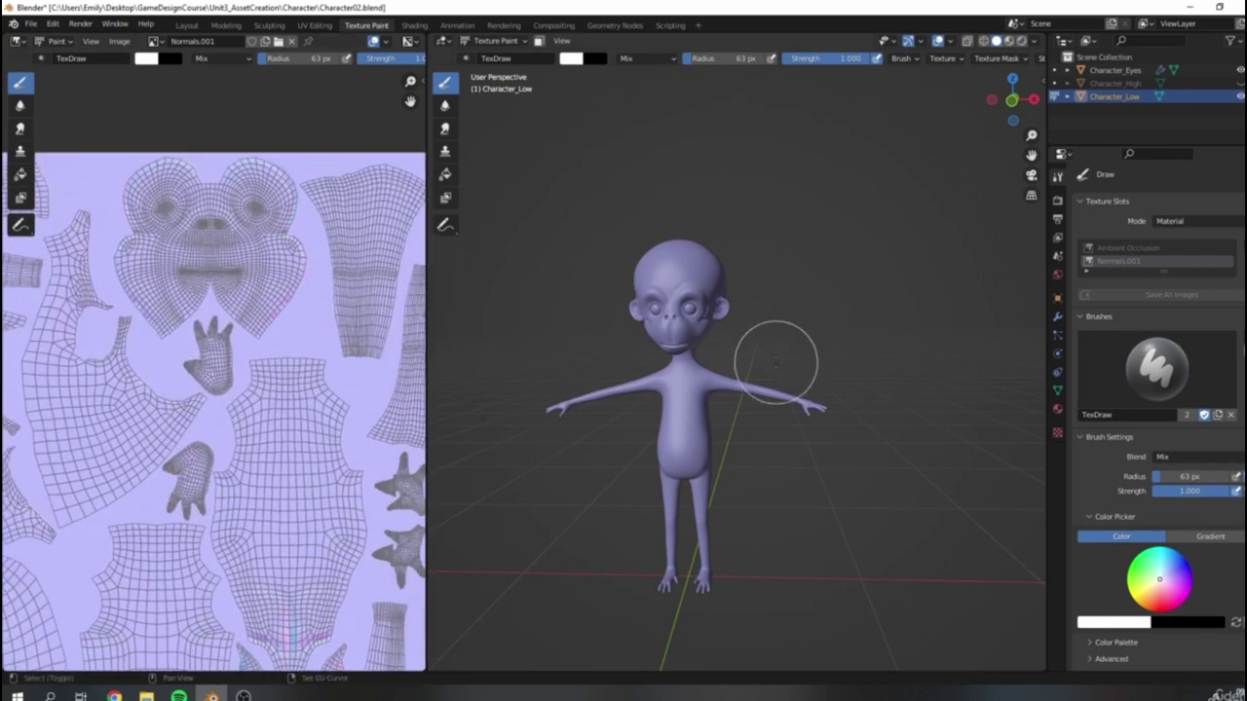
Step: Widen the 3D viewport and frame the whole character in it
middle_drag(789, 337, 752, 331)
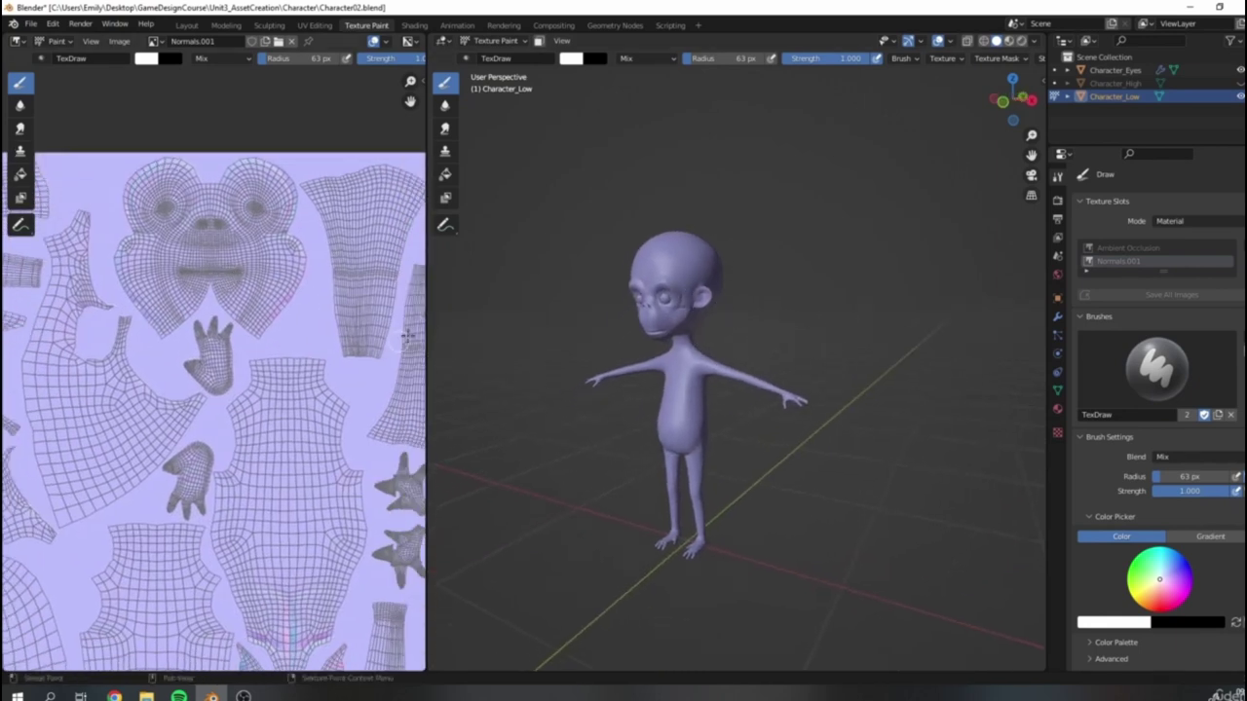
drag(427, 334, 274, 332)
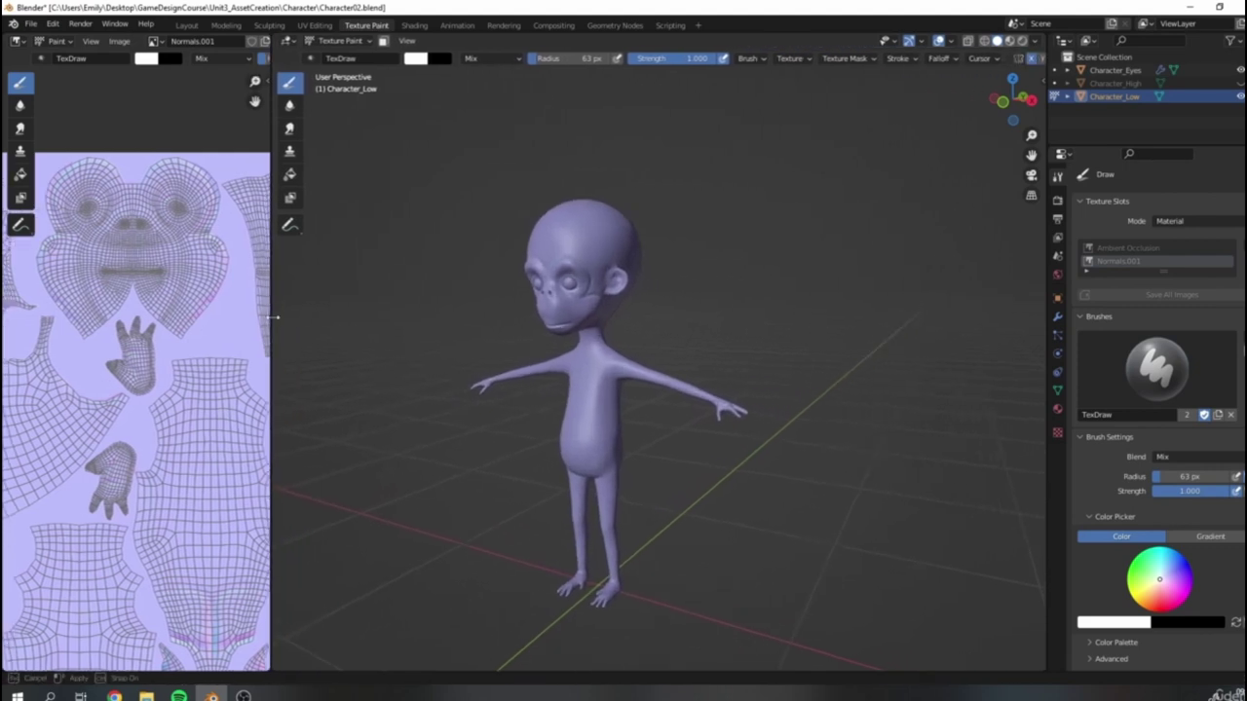
scroll(468, 409, up, 2)
middle_drag(483, 419, 592, 353)
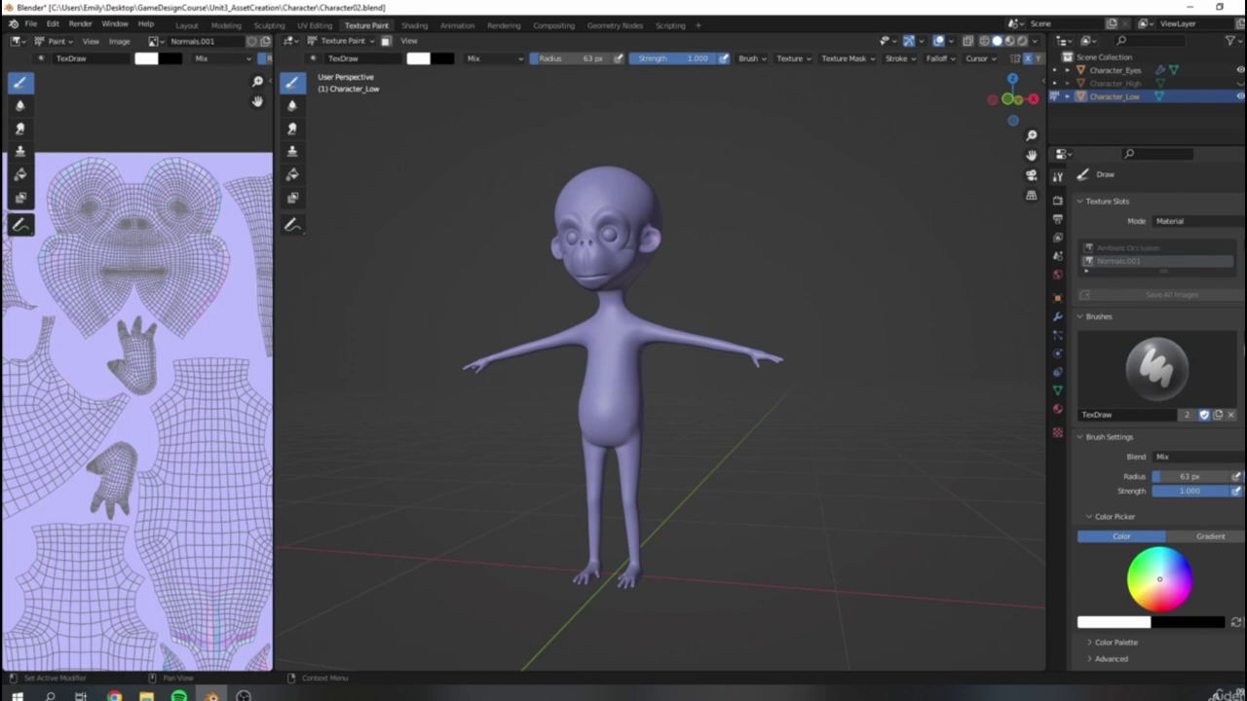
Step: Start adding a Base Color texture paint slot and shorten its name to Base Color
click(1239, 249)
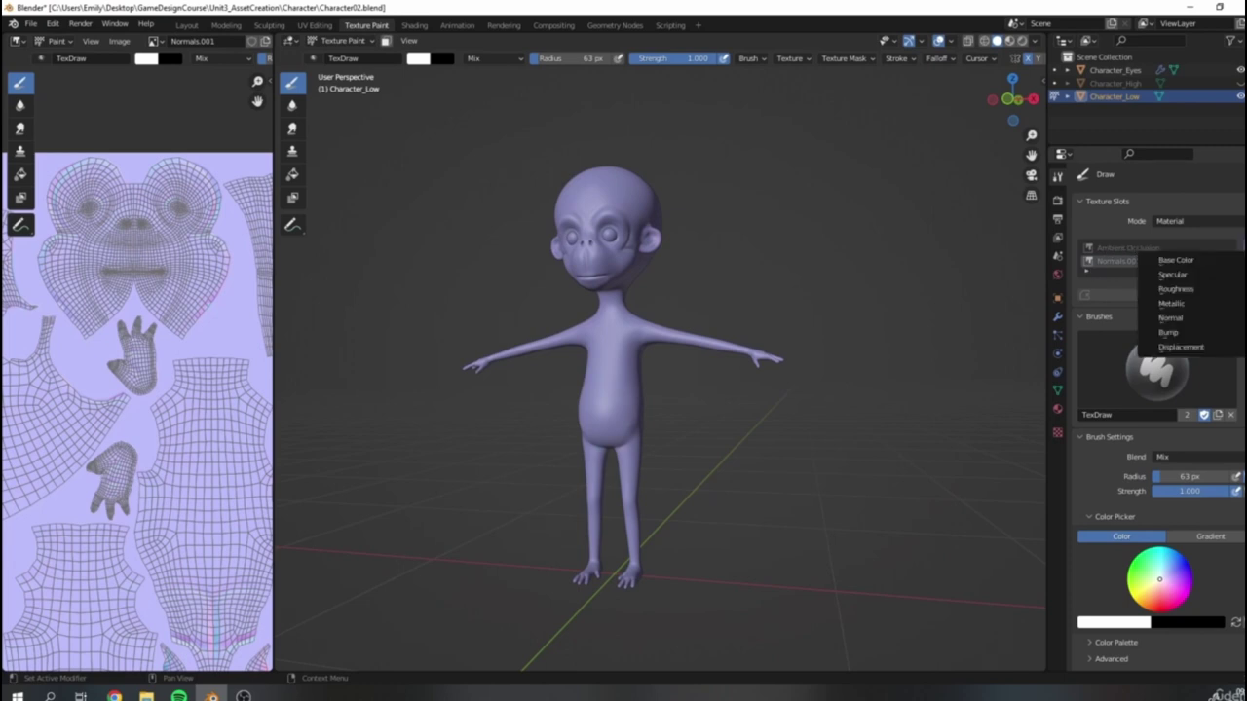
click(1169, 263)
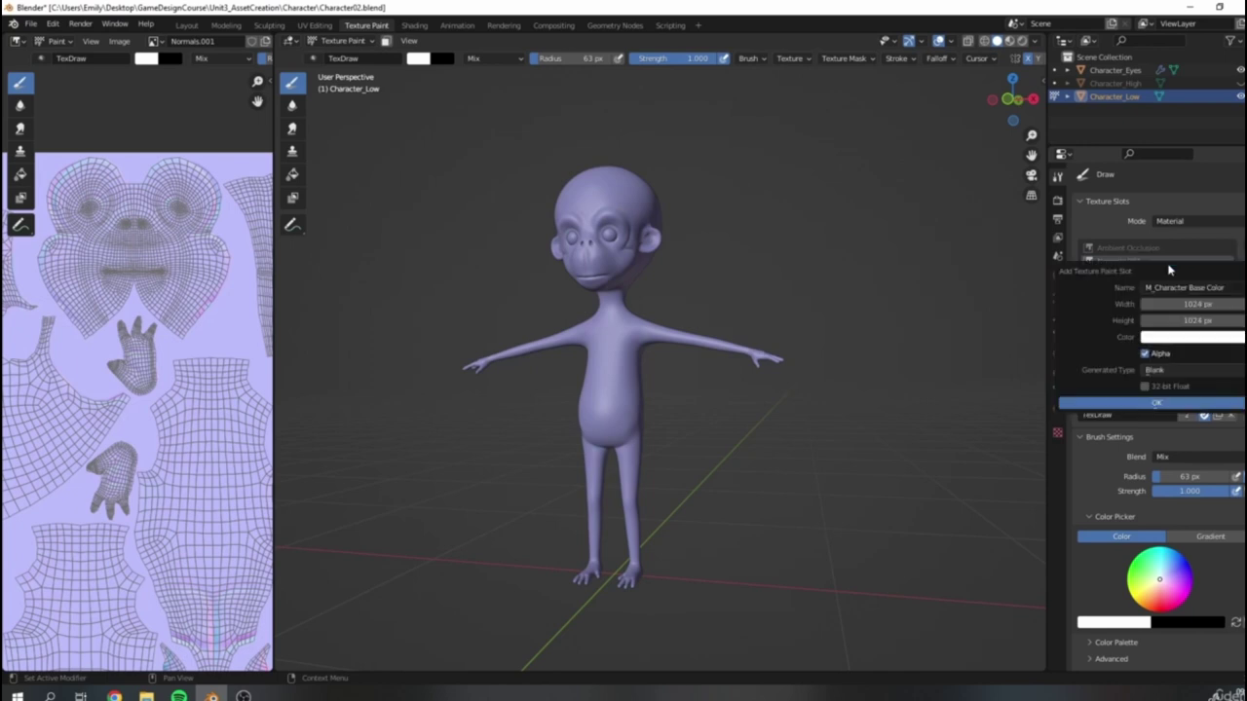
click(1225, 288)
key(ctrl+shift+Left)
key(ctrl+shift+Left)
key(BackSpace)
key(Return)
Step: Set the new slot's width and height to 4096 px and turn off Alpha
click(1194, 304)
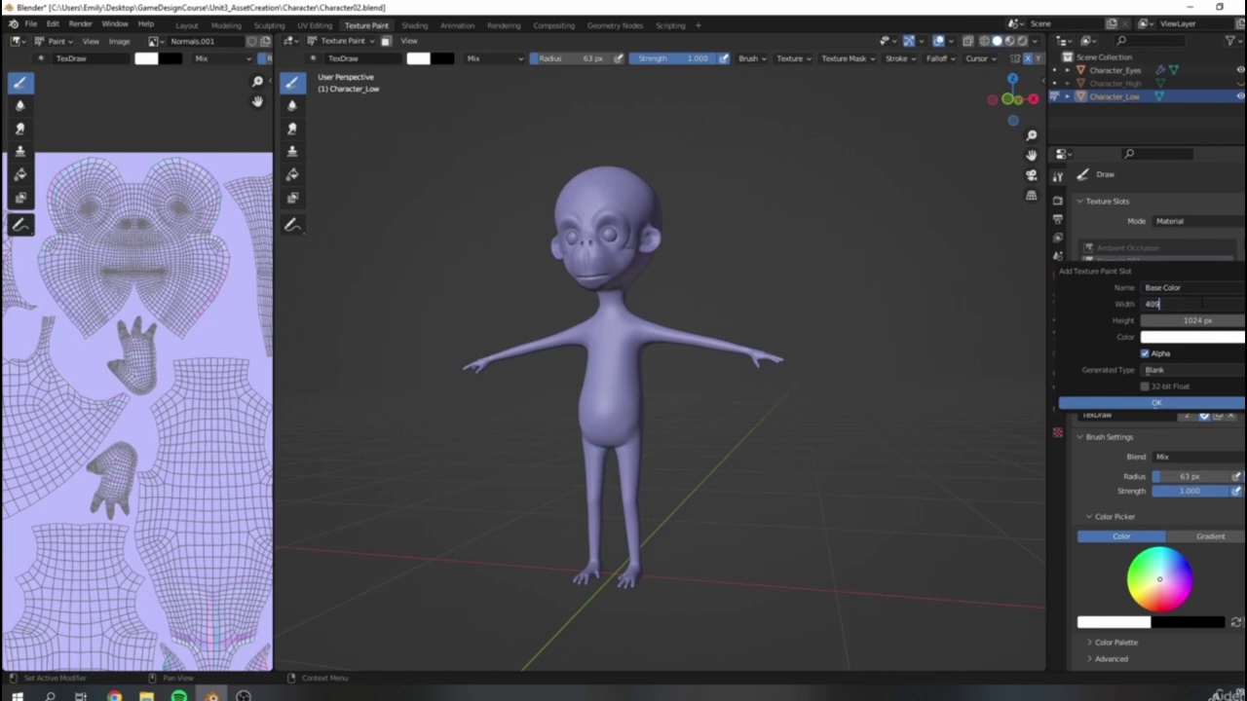
key(Tab)
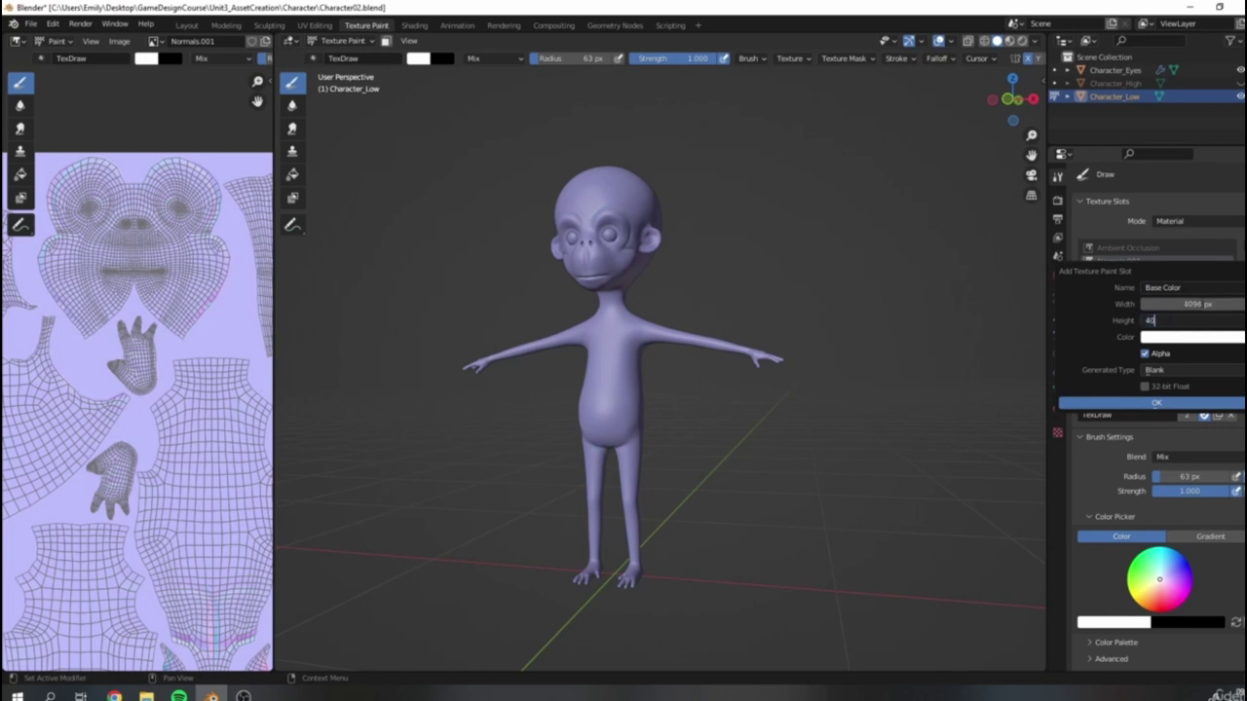
key(Tab)
click(1144, 354)
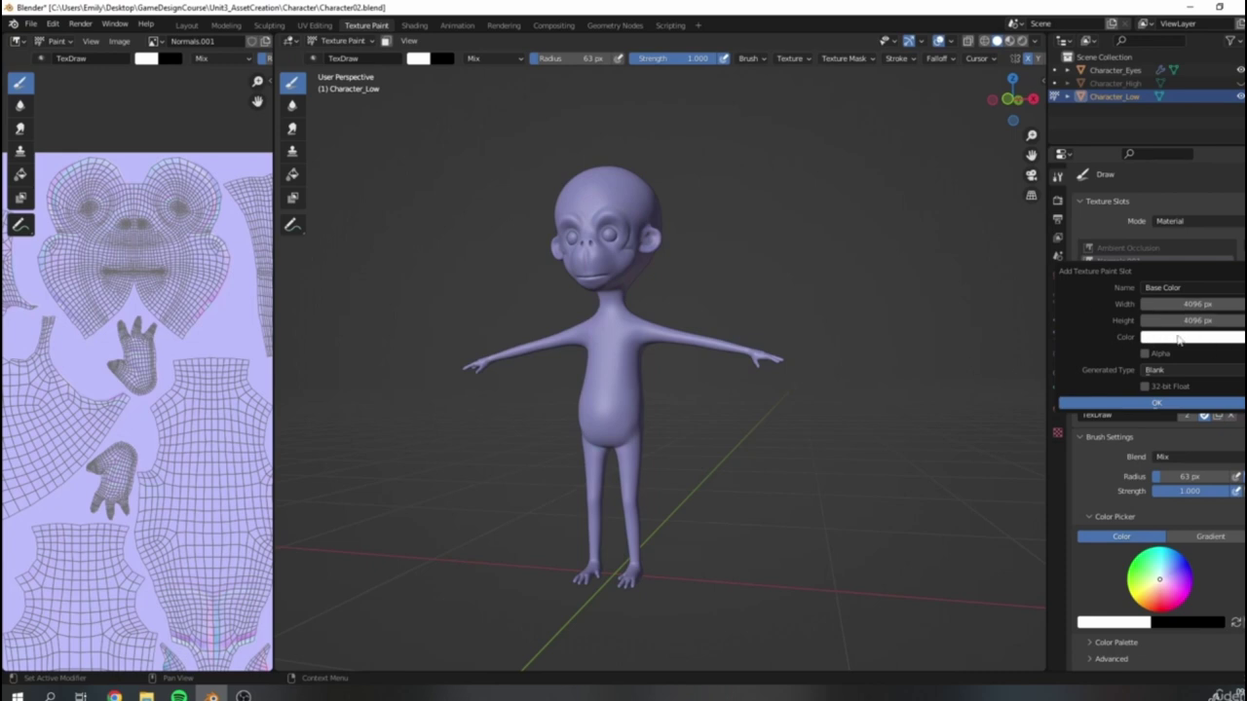
Step: Give the slot a brown fill with hue 0.067, saturation 0.686 and value 0.504, and create it
click(1215, 338)
click(1175, 338)
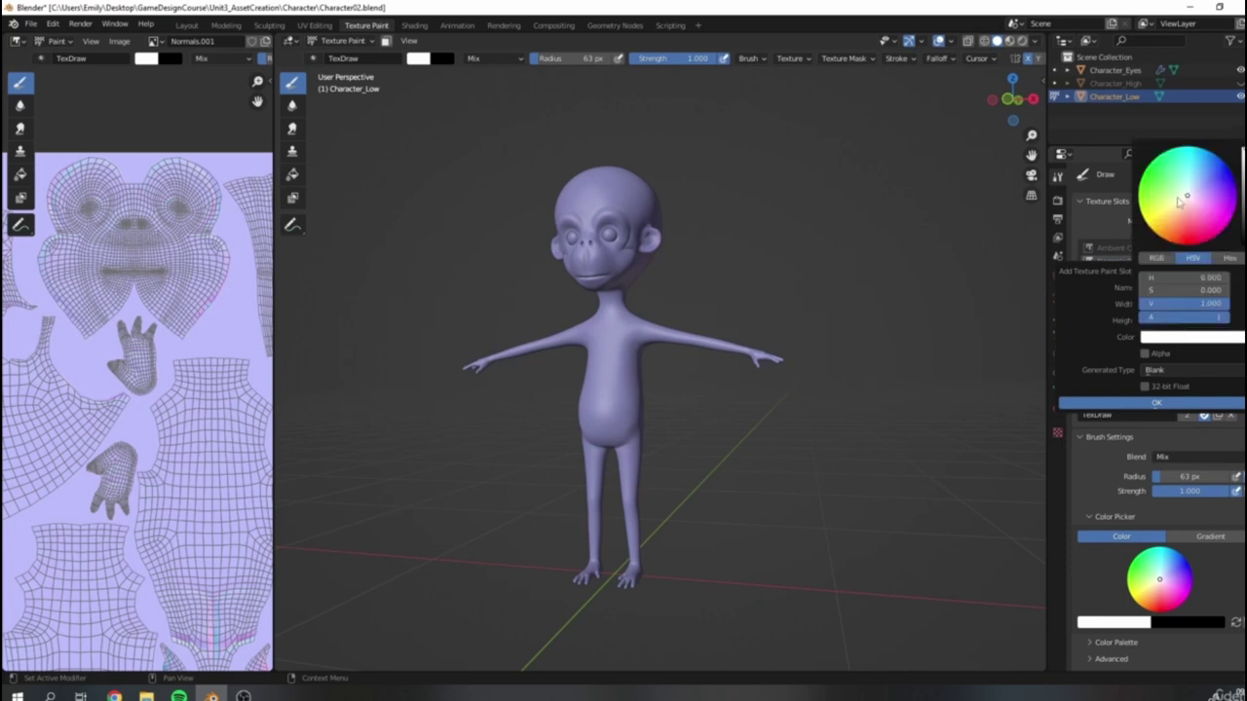
drag(1188, 199, 1175, 223)
drag(1244, 149, 1244, 198)
drag(1174, 230, 1173, 222)
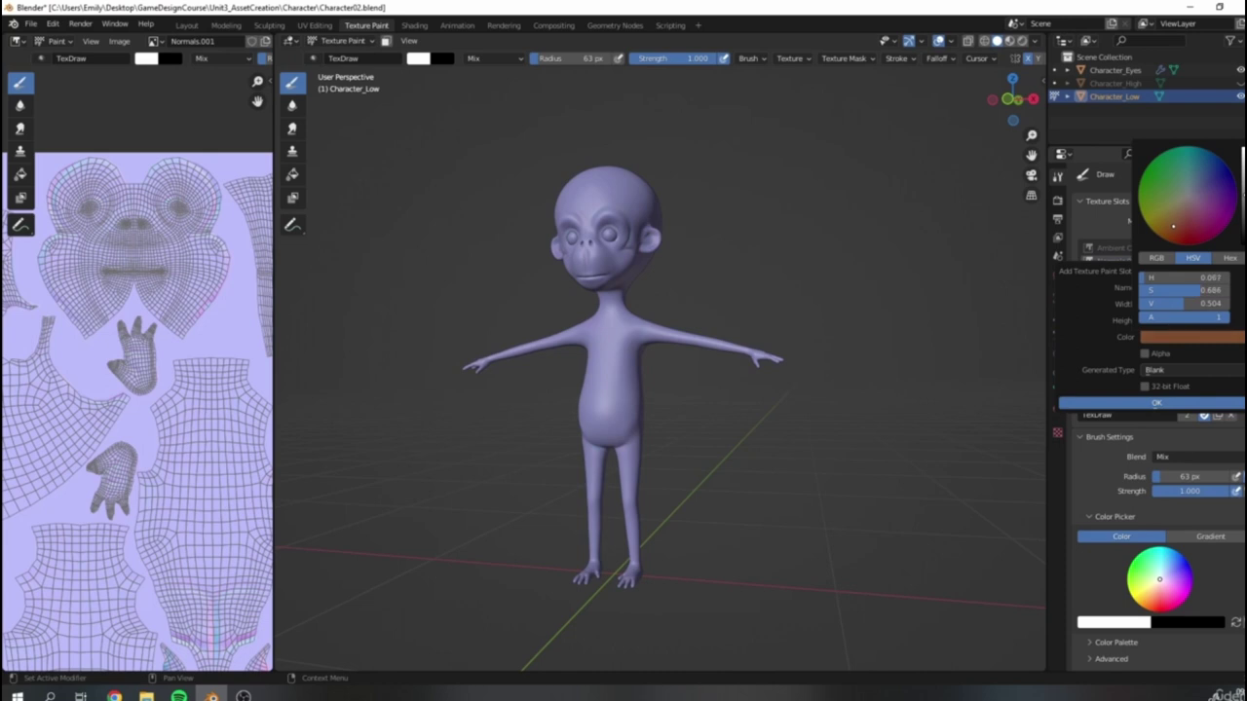
click(1156, 403)
scroll(733, 251, down, 1)
mouse_move(733, 250)
middle_down()
mouse_move(743, 276)
mouse_move(803, 281)
mouse_move(736, 268)
middle_up()
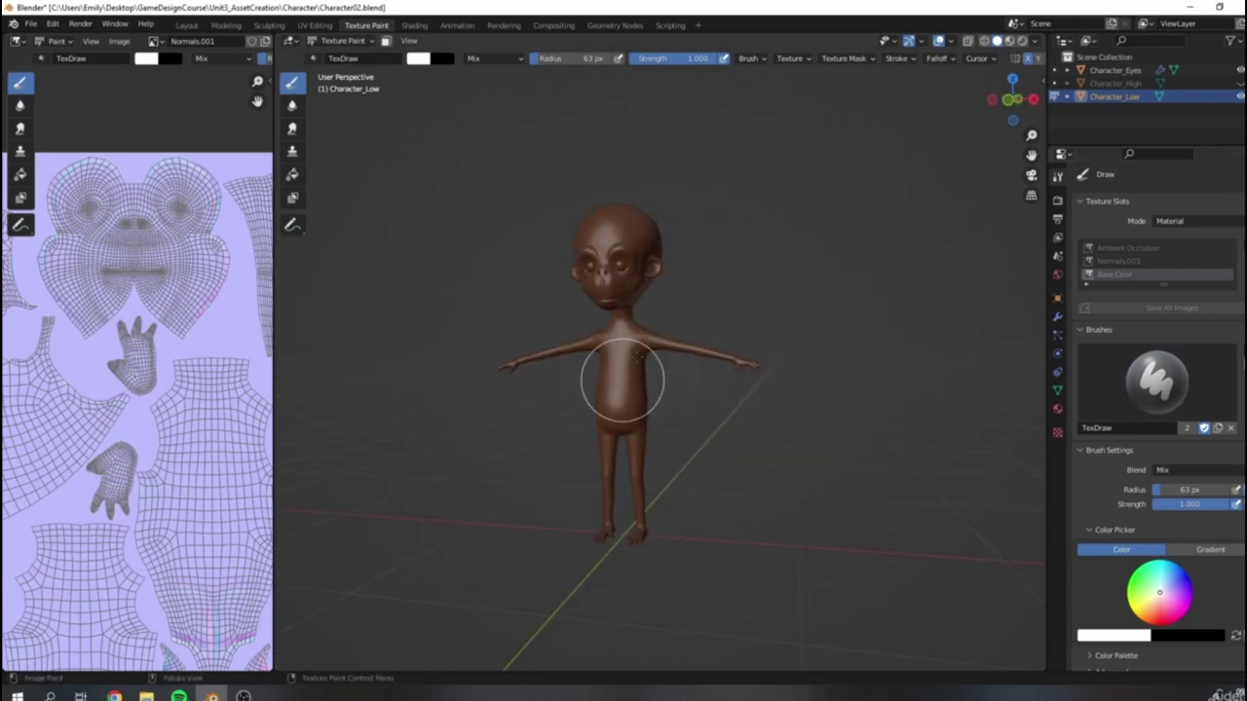
scroll(582, 214, down, 2)
Step: Display the Base Color image in the image editor and widen that editor to show the full UV layout
click(153, 41)
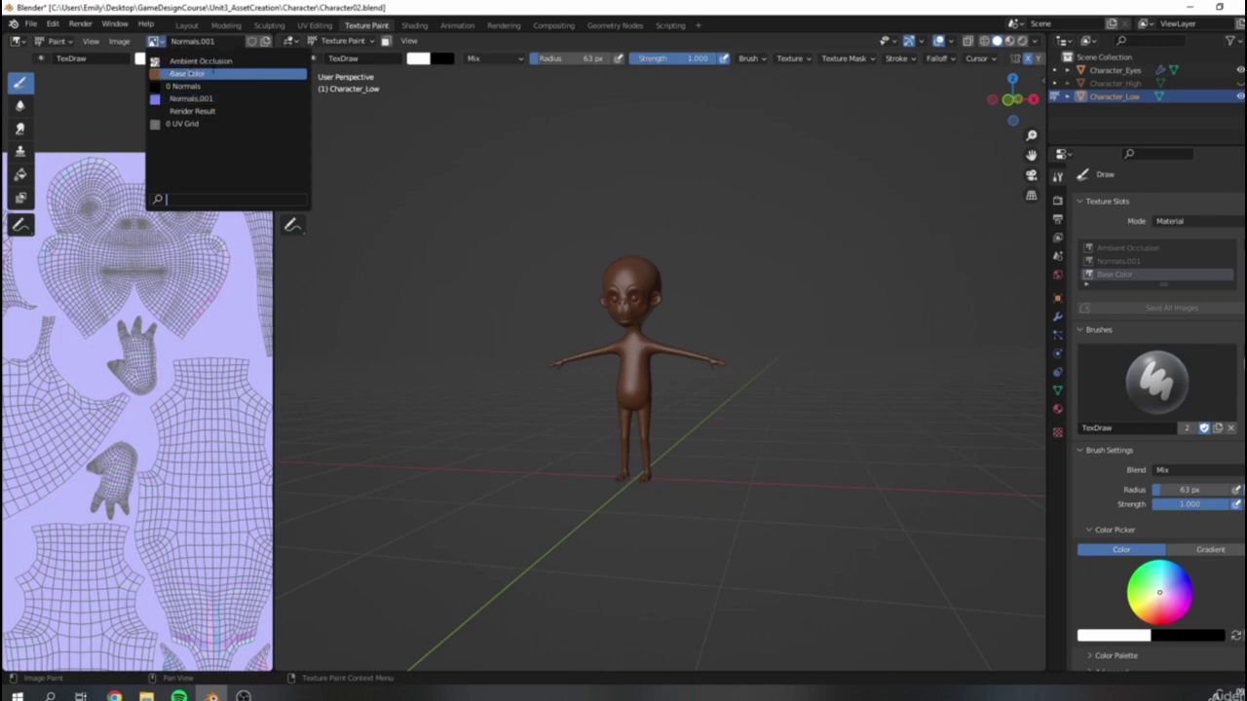
click(180, 75)
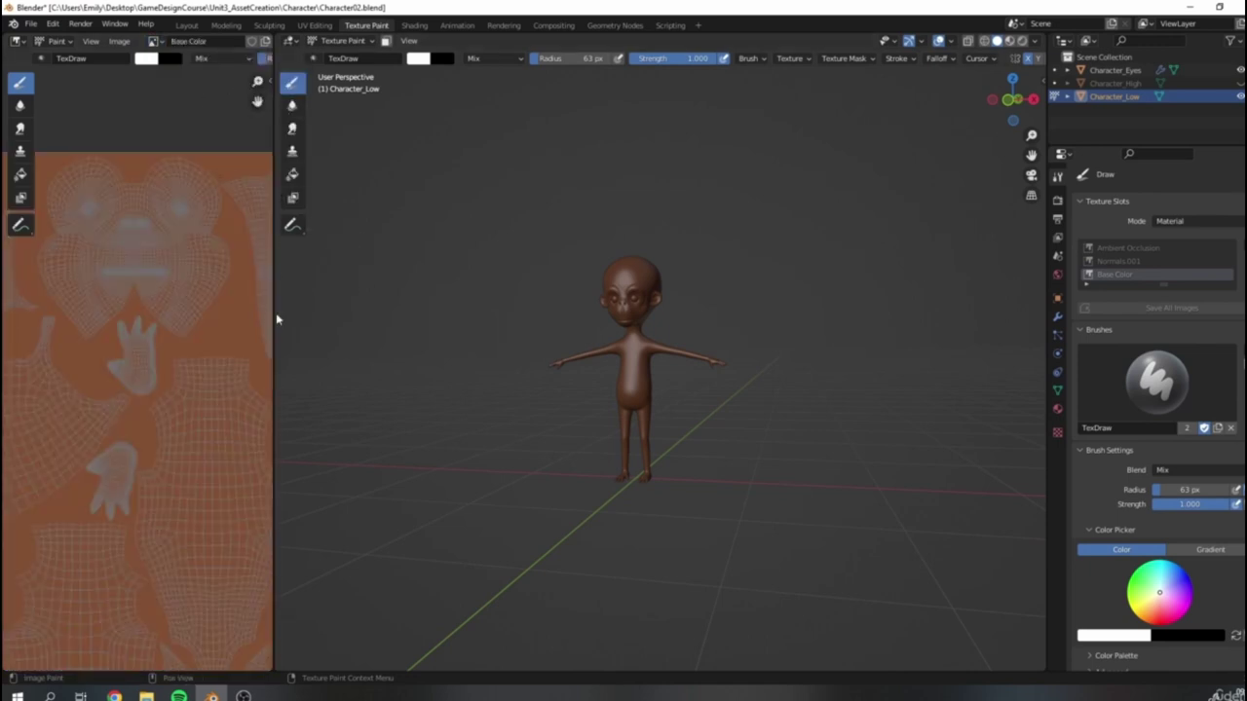
drag(272, 313, 502, 295)
scroll(248, 270, down, 5)
middle_drag(247, 269, 259, 214)
scroll(322, 328, up, 3)
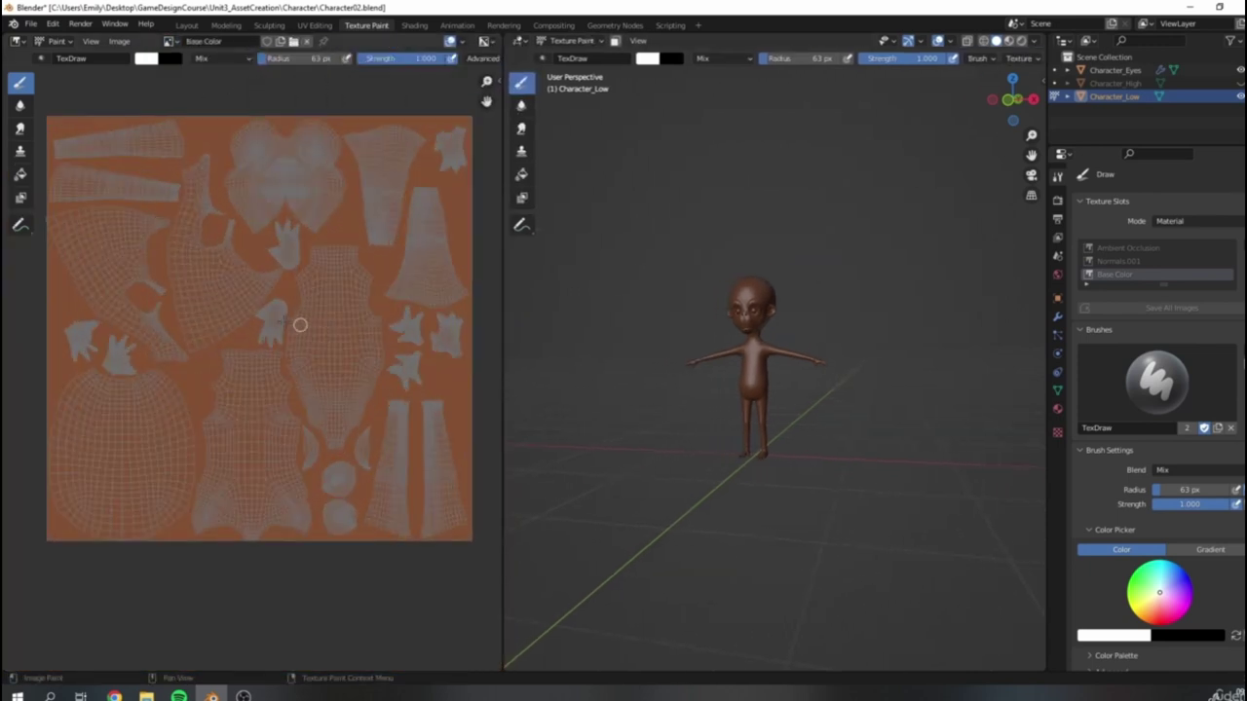
Step: Hide all overlays on the Base Color image and show them again
middle_drag(323, 328, 332, 343)
middle_drag(302, 218, 278, 261)
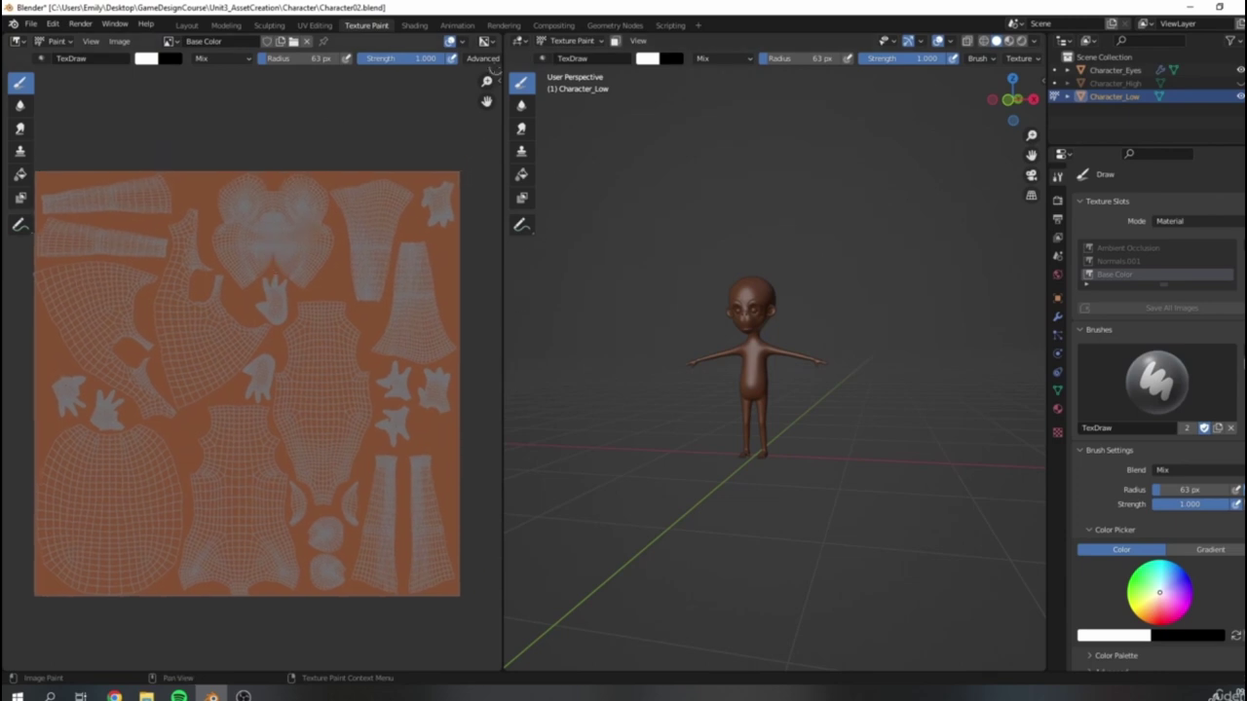
click(449, 43)
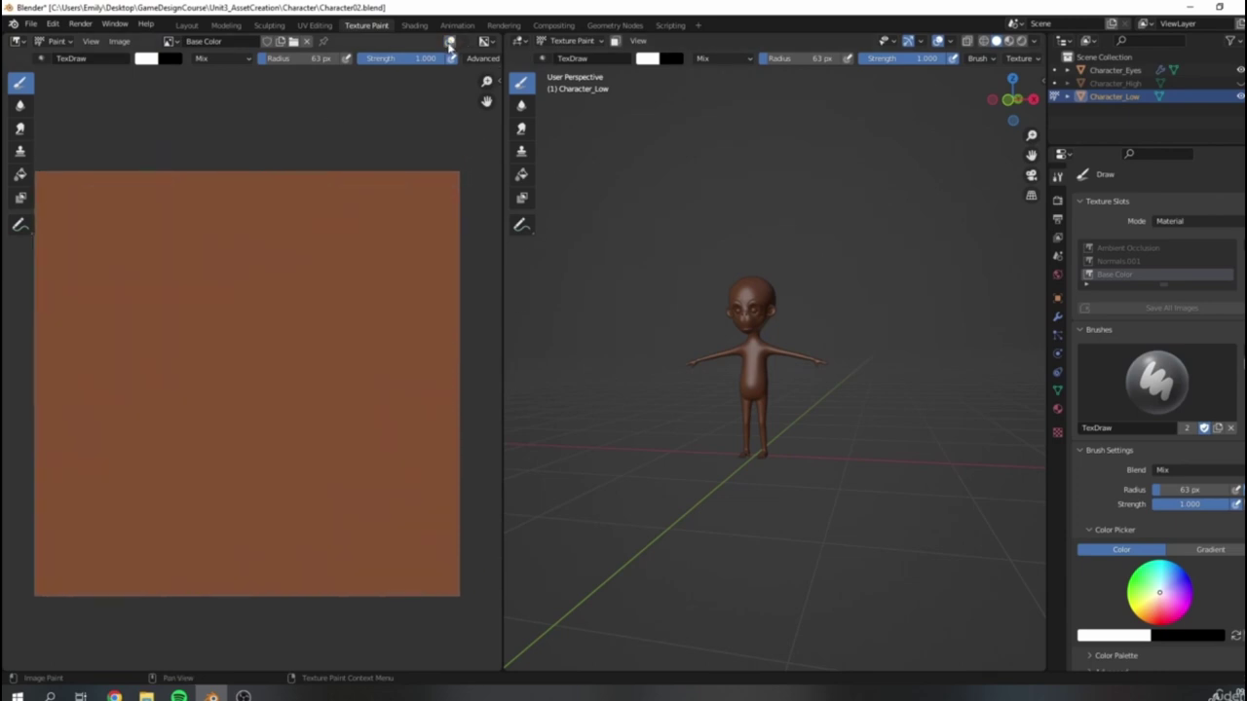
click(449, 43)
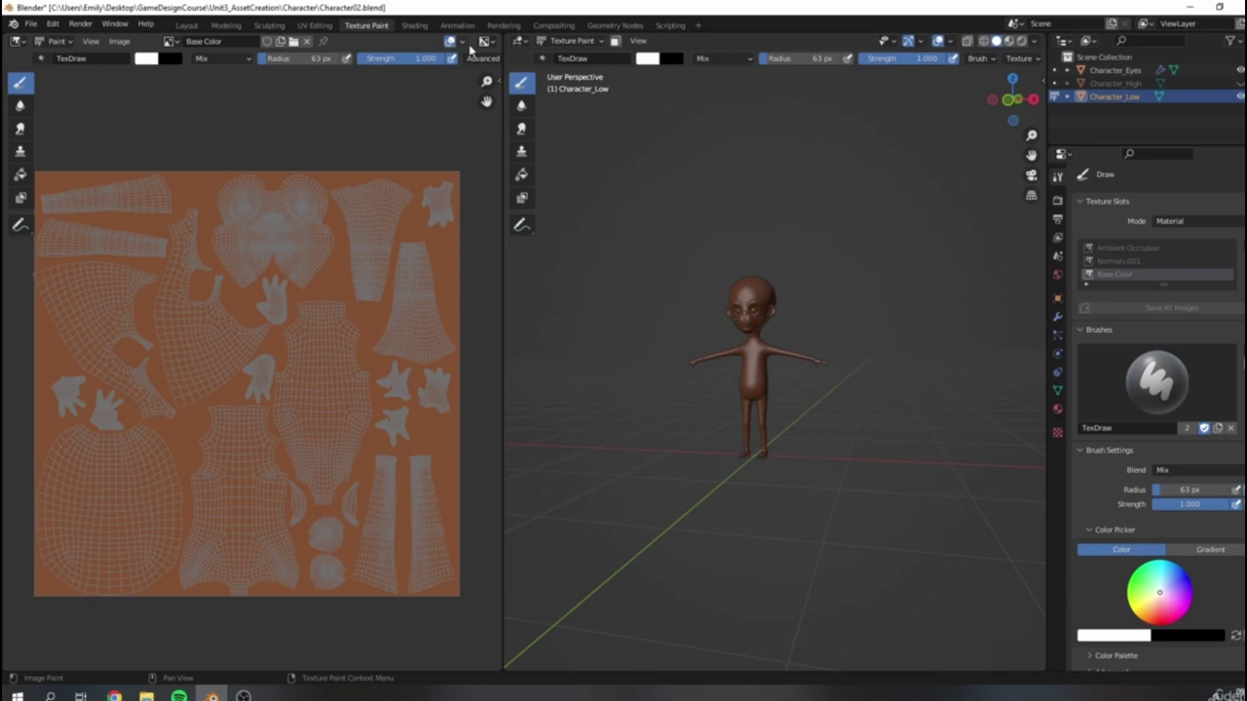
Step: Turn Display Texture Paint UVs off and back on in the image editor's overlay options
click(464, 44)
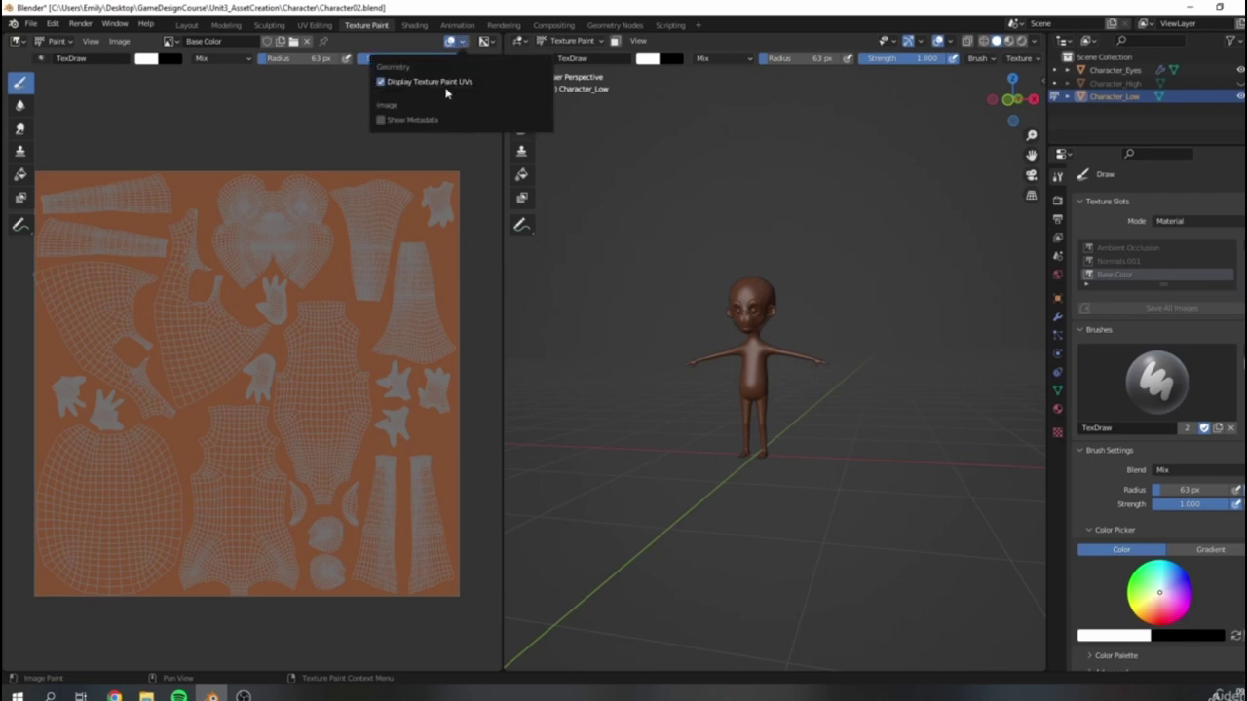
click(388, 85)
click(383, 86)
click(464, 44)
click(382, 83)
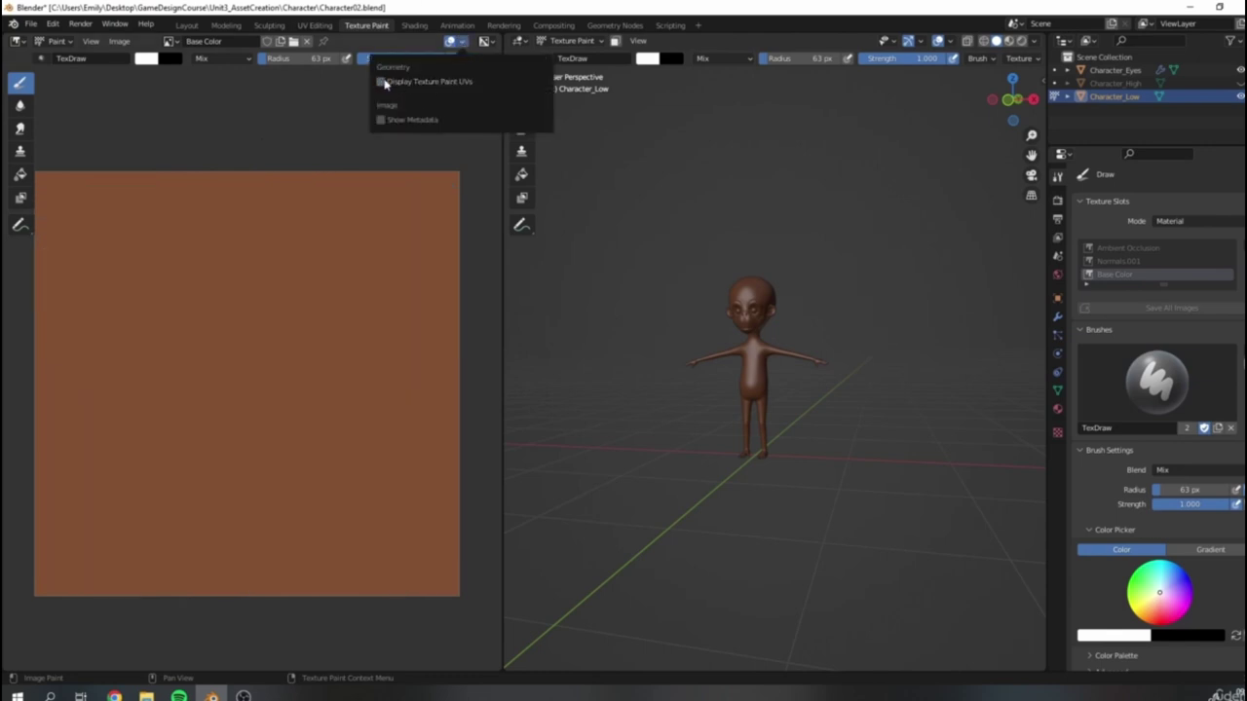
click(380, 82)
click(463, 45)
click(464, 45)
click(464, 44)
middle_drag(266, 118, 278, 128)
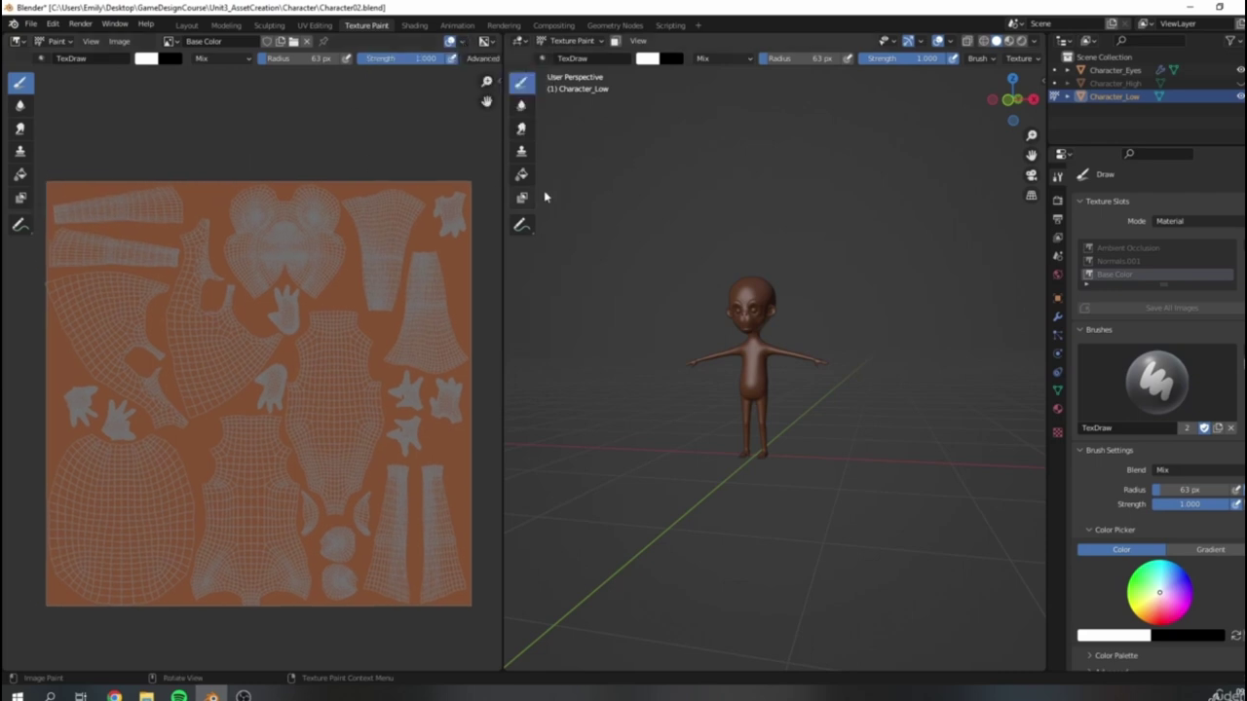
Step: Widen the 3D viewport by narrowing the image editor, giving the character more painting room
scroll(623, 390, up, 5)
drag(501, 377, 359, 355)
mouse_move(735, 257)
middle_down()
mouse_move(734, 312)
mouse_move(765, 270)
mouse_move(740, 292)
middle_up()
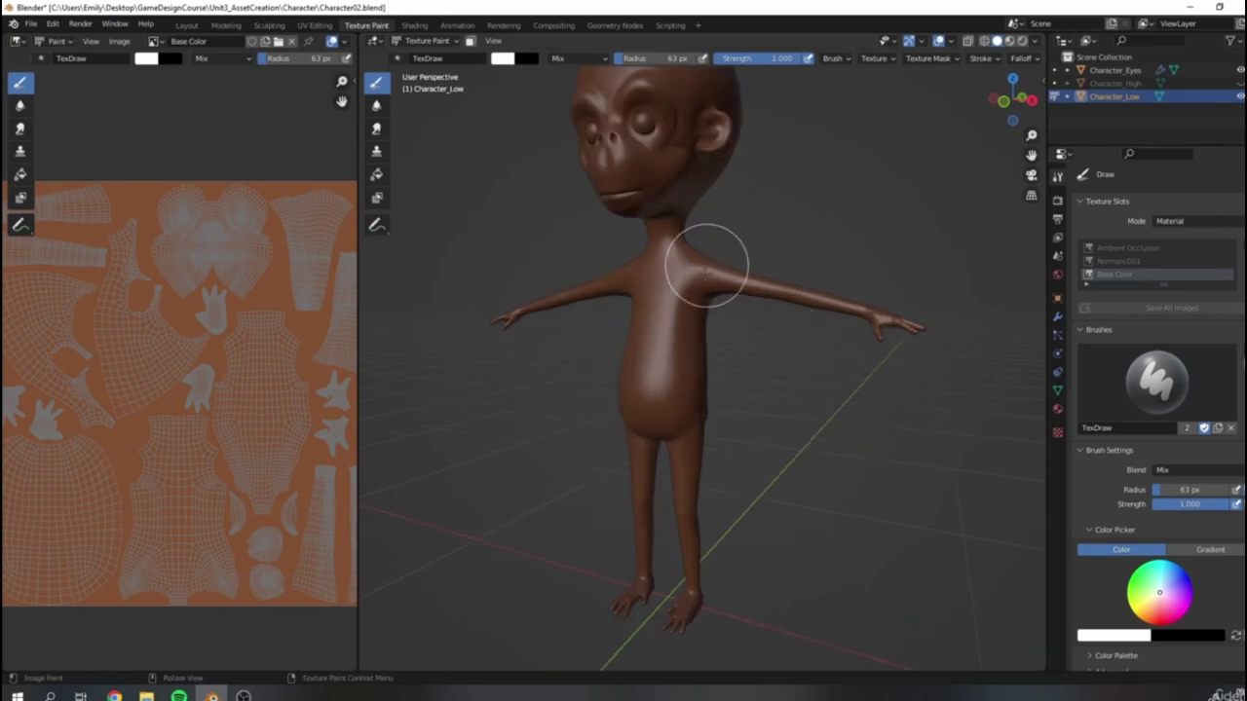
scroll(717, 240, down, 4)
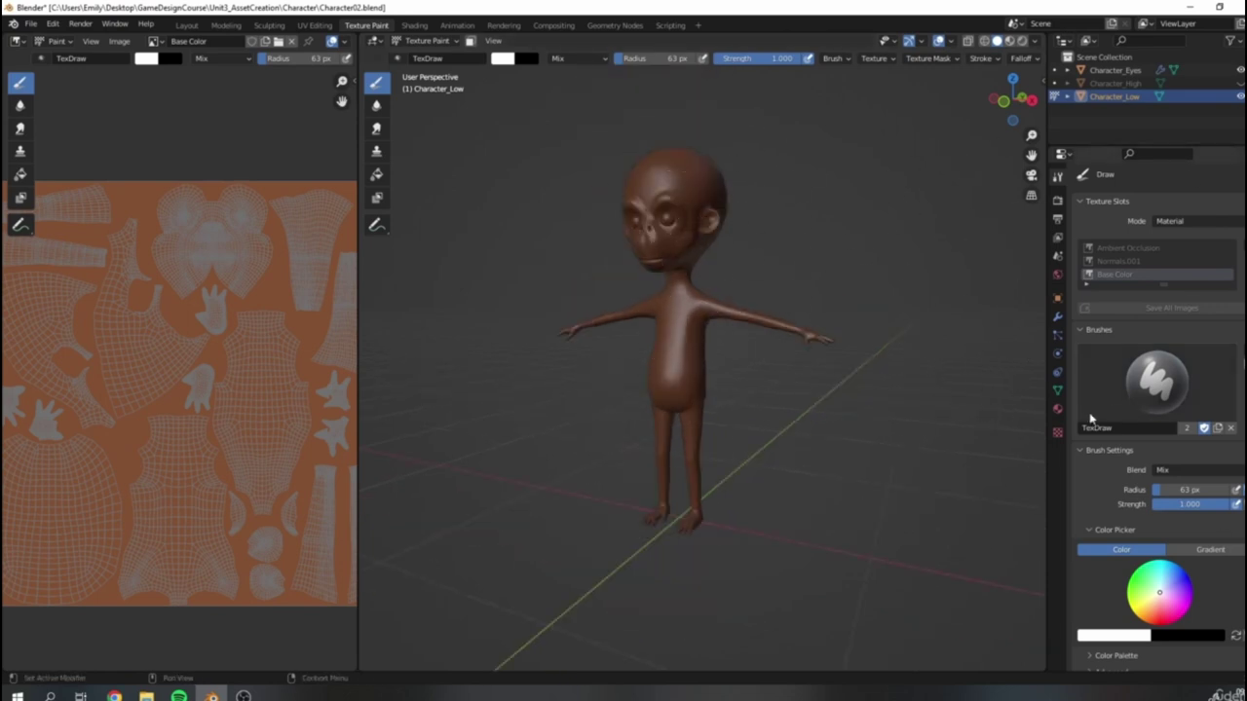
mouse_move(613, 201)
middle_down()
mouse_move(526, 224)
mouse_move(623, 292)
mouse_move(638, 367)
mouse_move(657, 301)
middle_up()
scroll(625, 305, up, 3)
scroll(625, 305, down, 2)
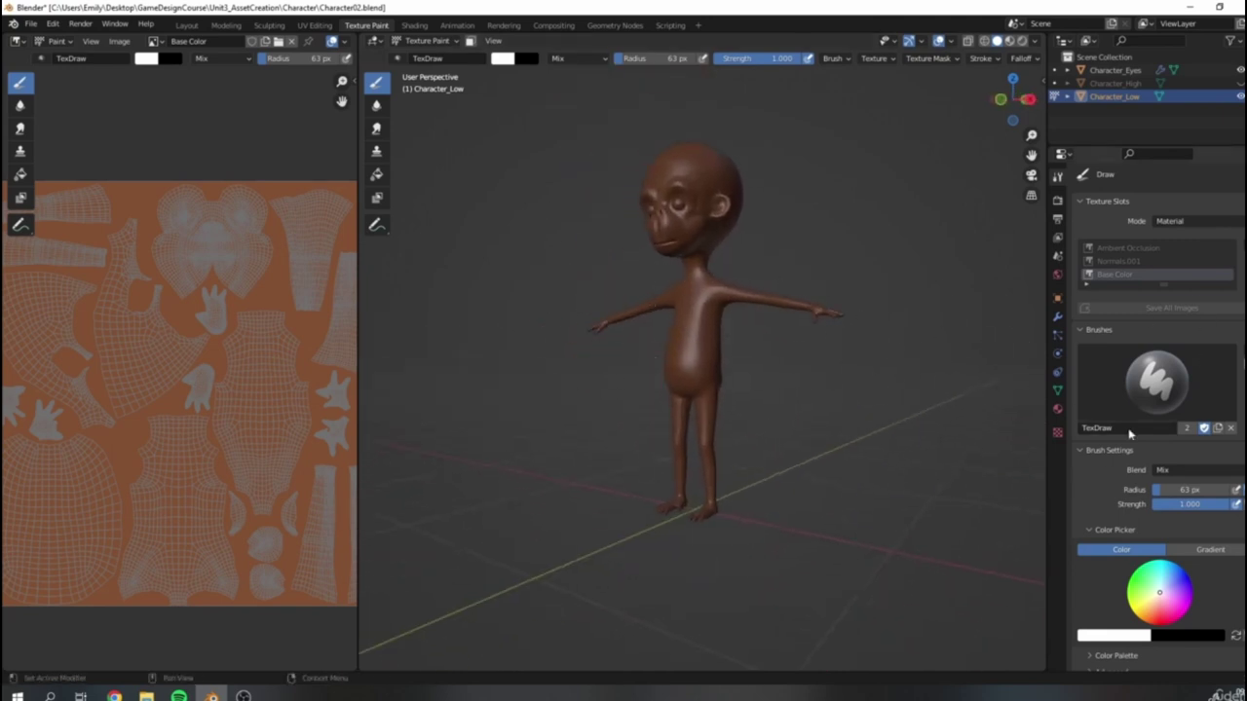
scroll(1208, 468, down, 5)
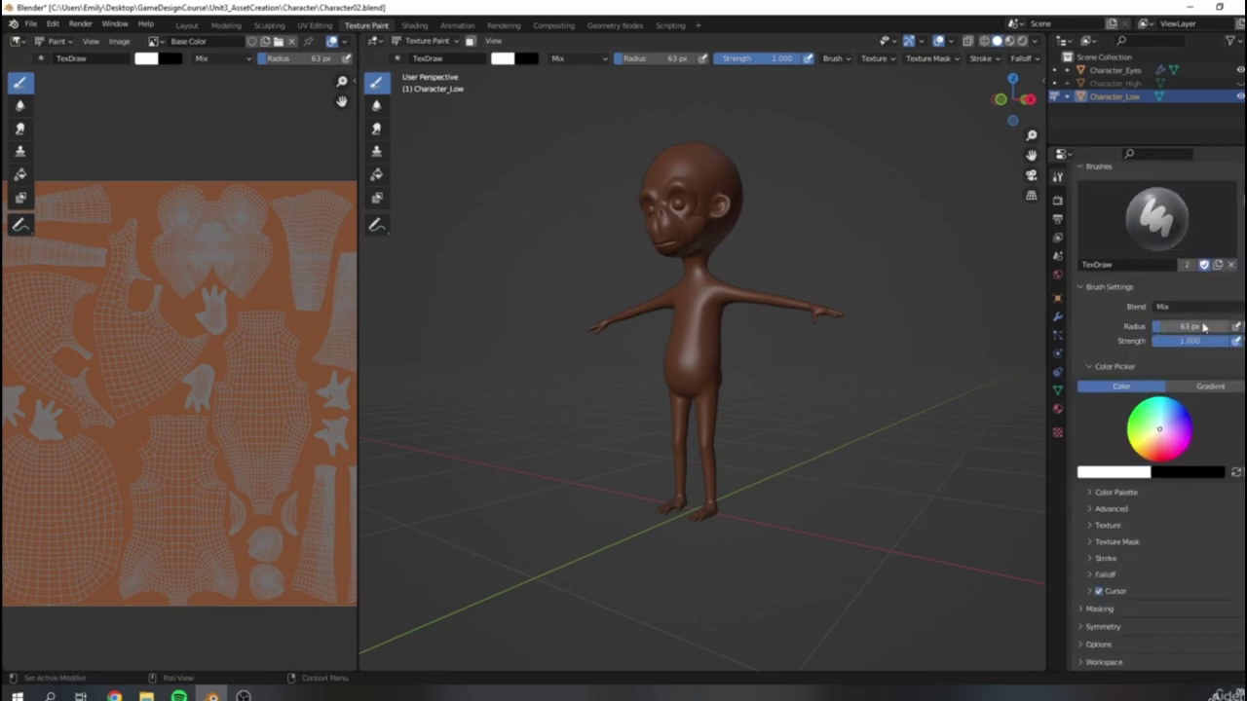
scroll(696, 244, up, 5)
Step: Sample the brown of the Base Color image as the TexDraw brush color
middle_drag(689, 272, 729, 267)
shift+middle_drag(744, 165, 698, 382)
middle_drag(883, 325, 830, 304)
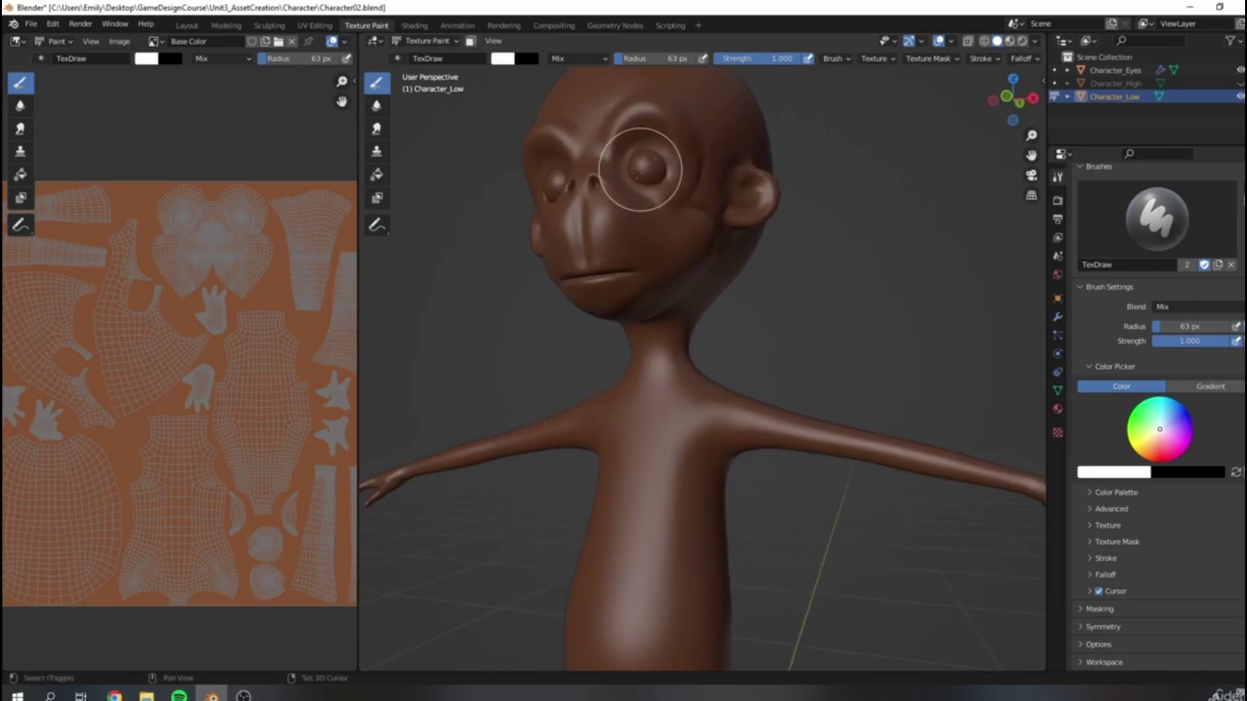
shift+middle_drag(650, 158, 704, 269)
click(1135, 474)
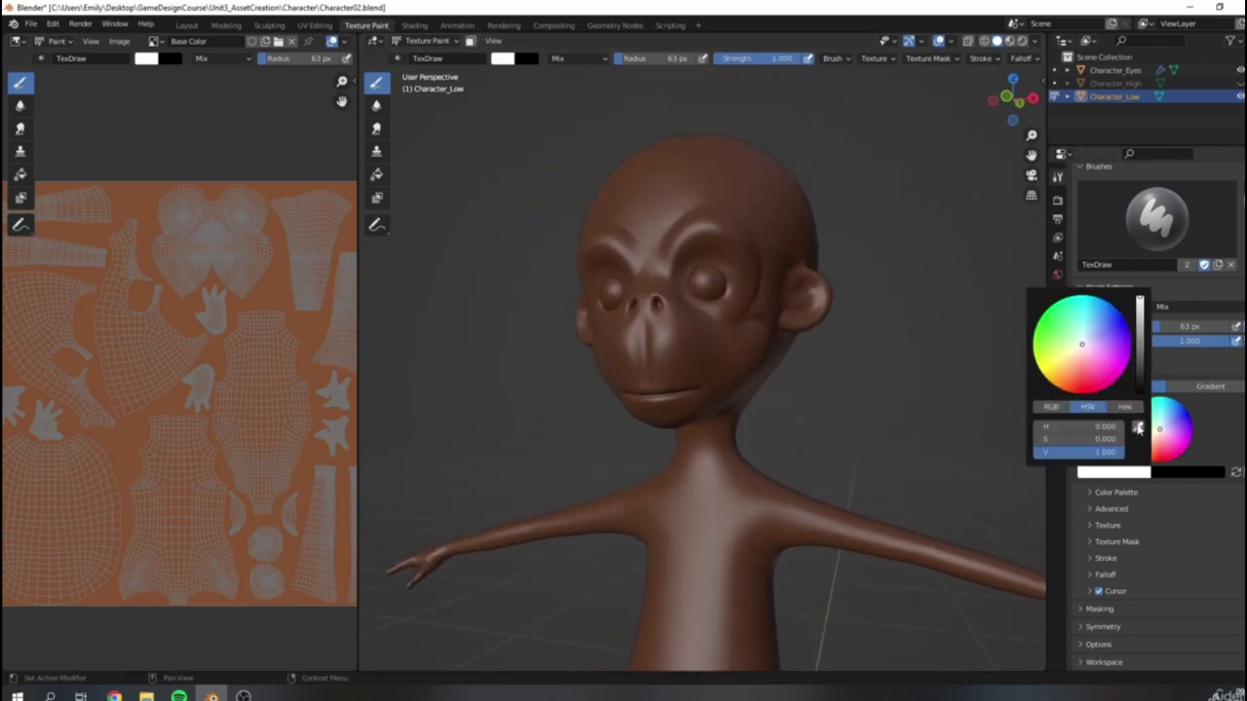
click(1139, 430)
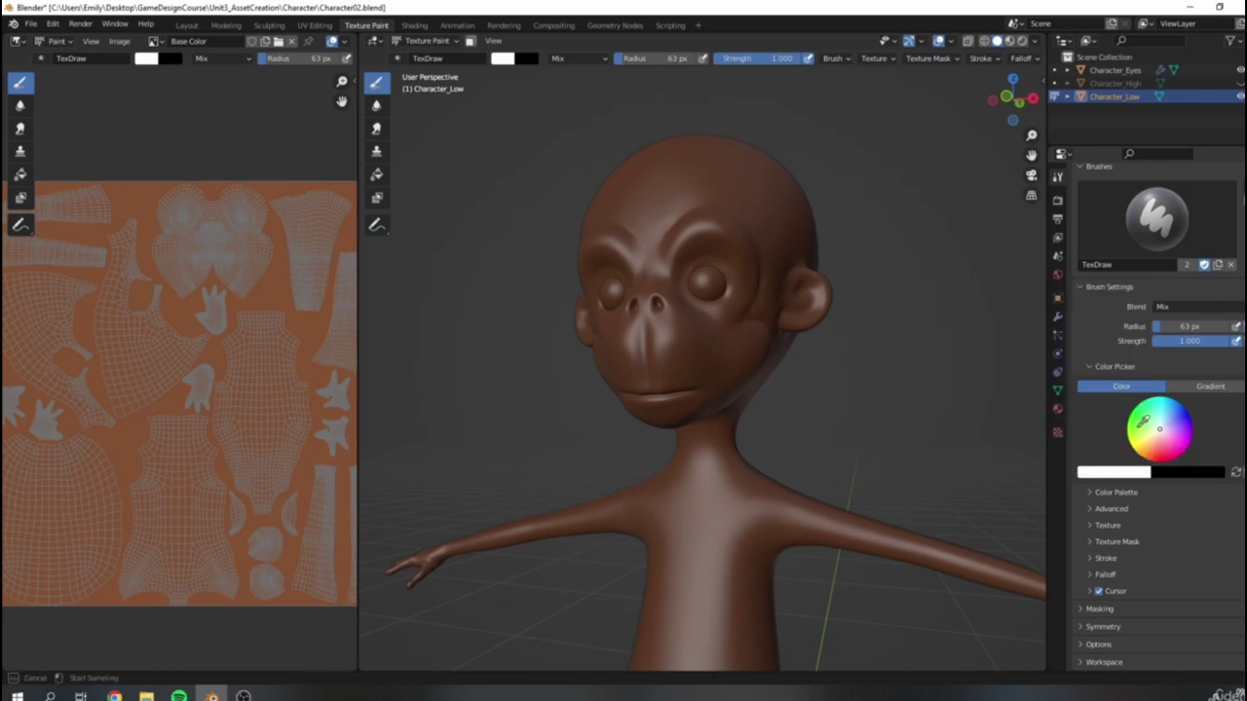
click(304, 318)
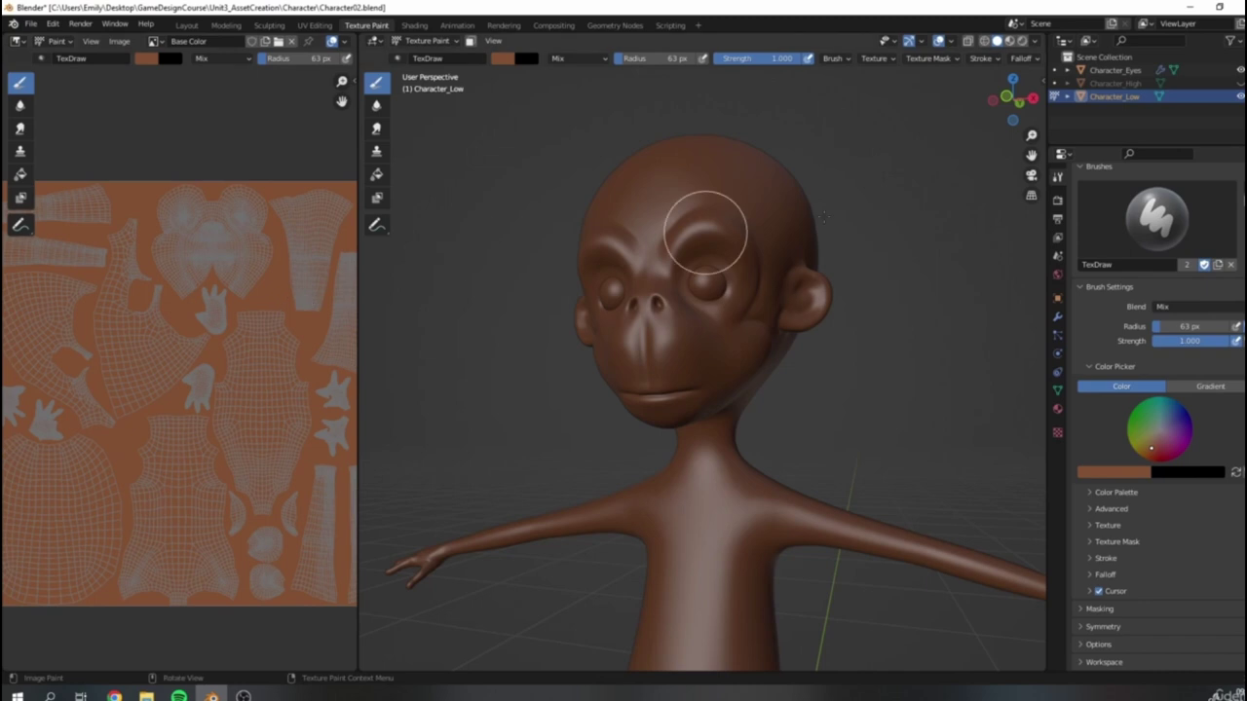
Step: Compare the character in Material Preview and Solid shading, examining the head, ear and face up close
middle_drag(786, 286, 510, 271)
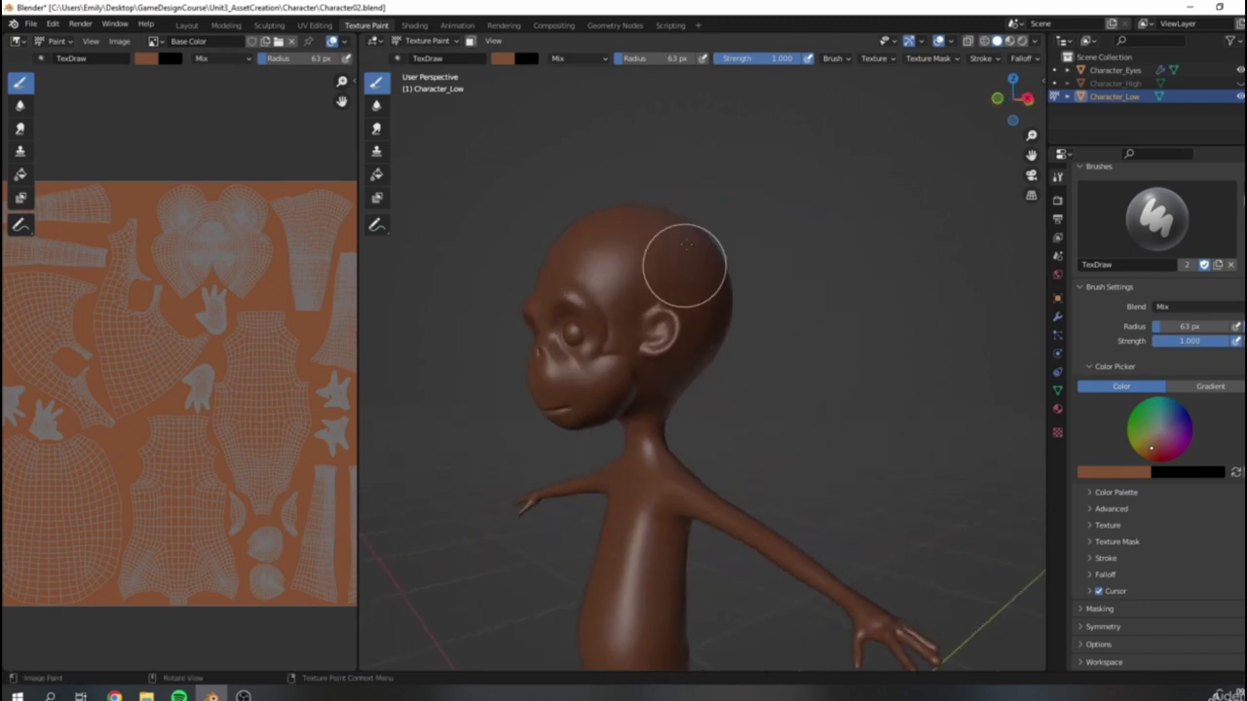
scroll(638, 264, up, 3)
click(1009, 41)
scroll(523, 270, down, 5)
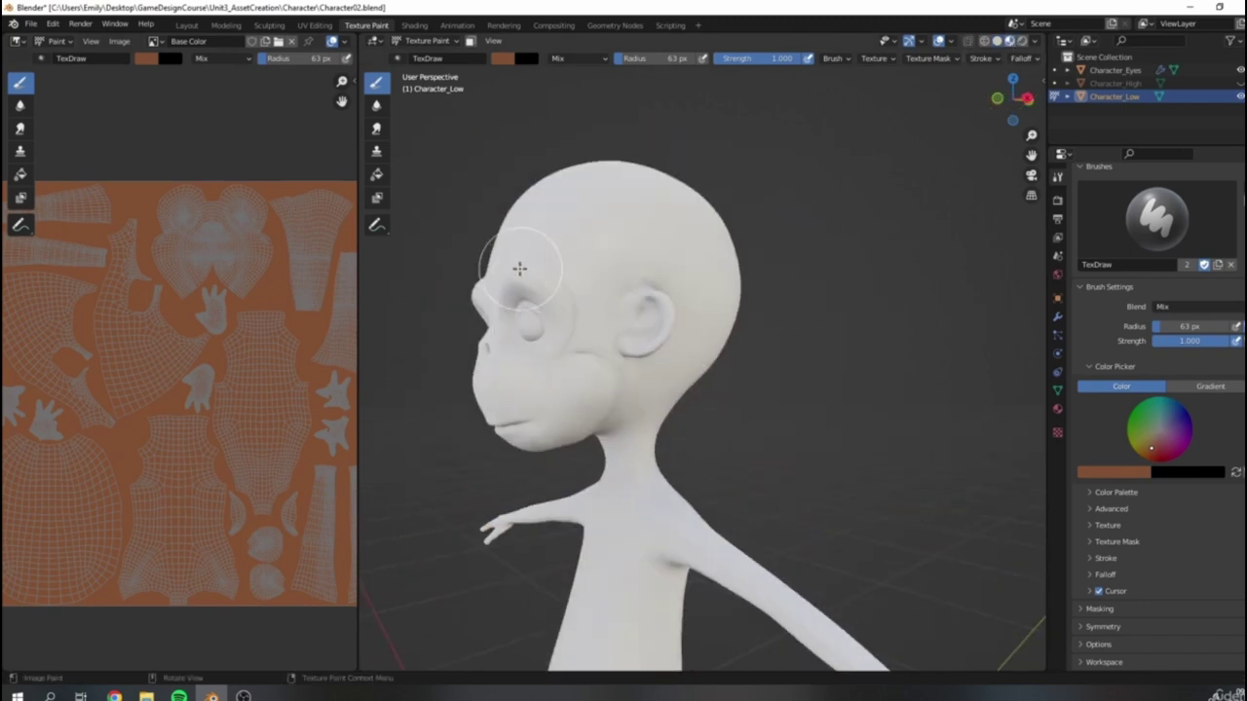
click(996, 42)
scroll(615, 336, up, 6)
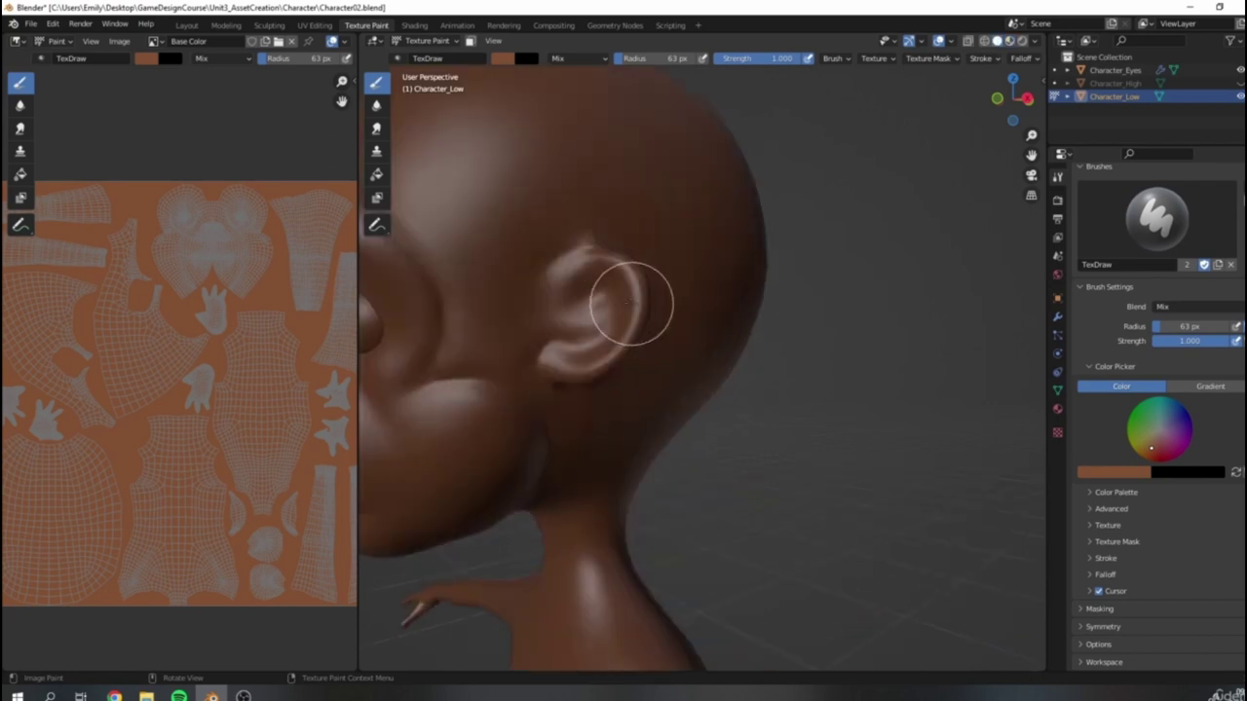
scroll(623, 226, down, 2)
shift+middle_drag(555, 183, 658, 218)
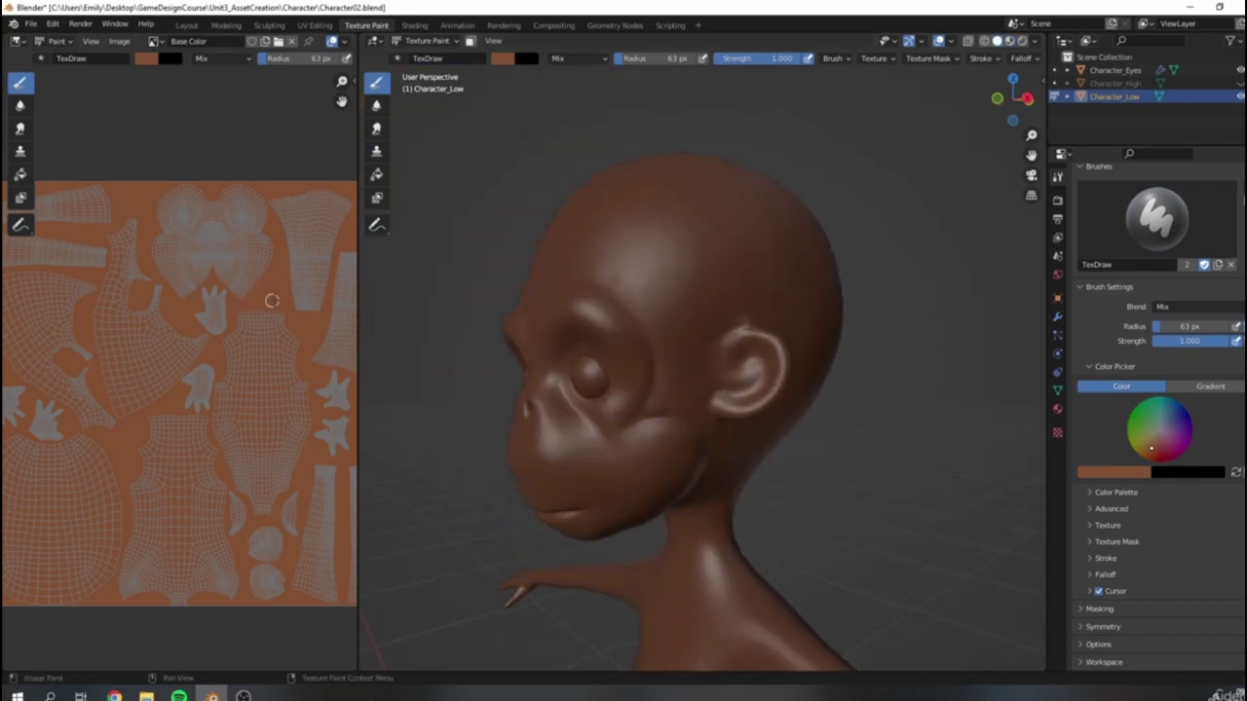
scroll(537, 336, down, 3)
mouse_move(606, 279)
shift+middle_down()
mouse_move(578, 272)
mouse_move(760, 334)
shift+middle_up()
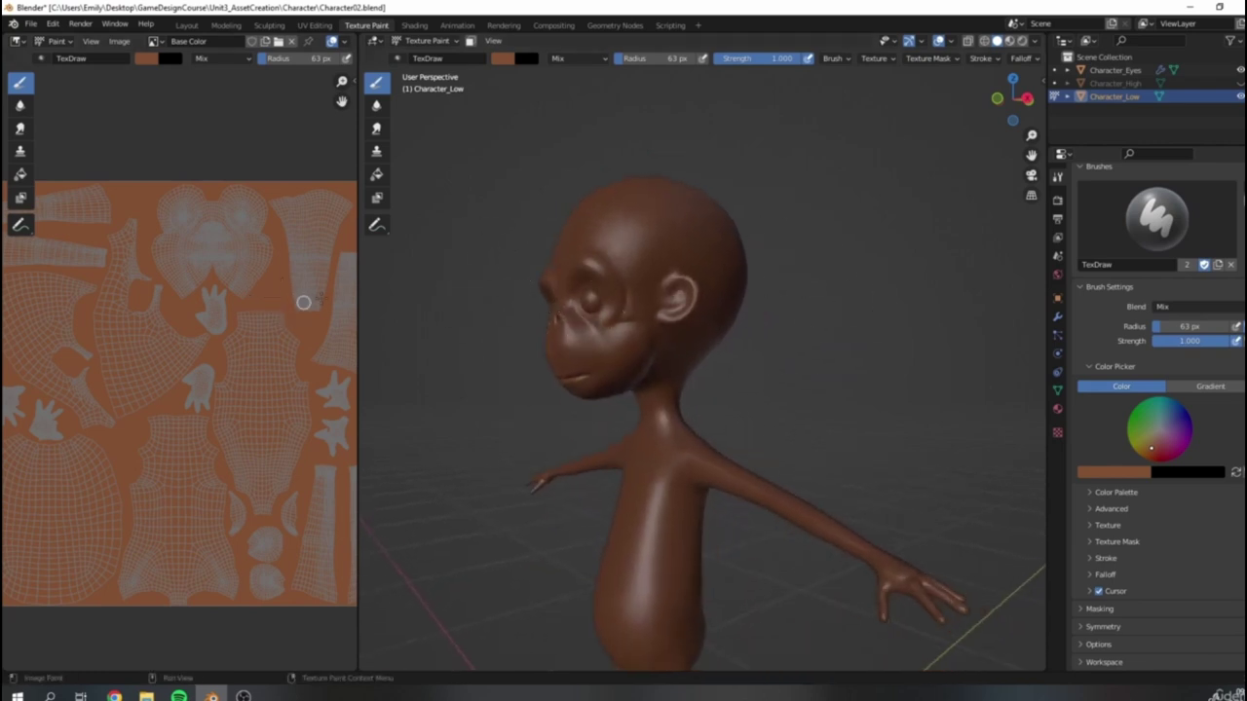
mouse_move(877, 348)
middle_down()
mouse_move(712, 348)
mouse_move(750, 350)
middle_up()
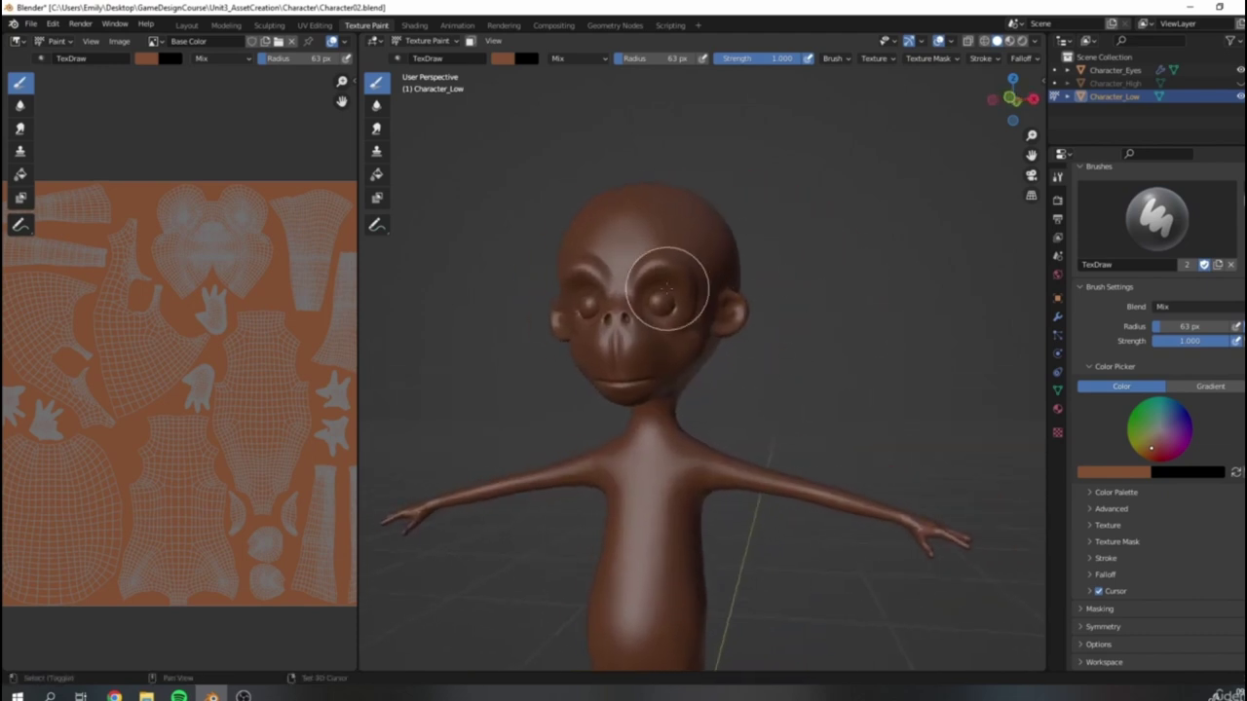
Step: In the Shading workspace, enlarge the node editor and arrange the Base Color node above the Ambient Occlusion node
click(415, 26)
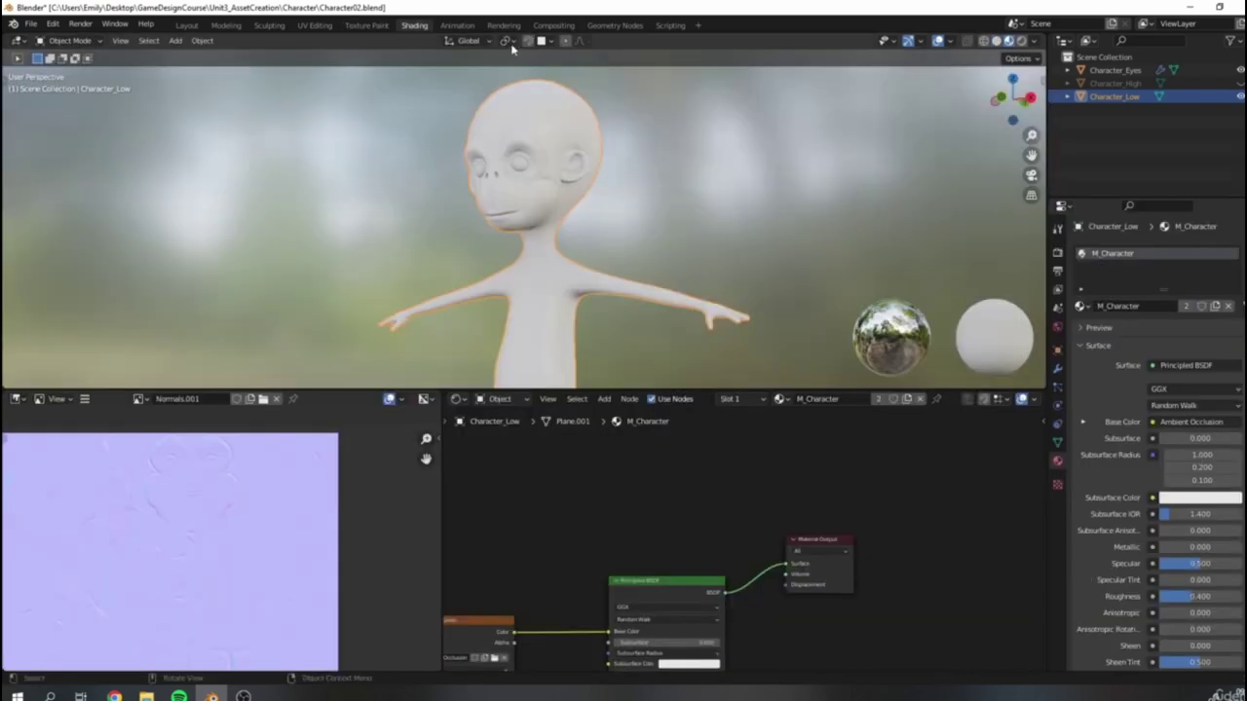
drag(458, 388, 458, 225)
scroll(586, 389, down, 3)
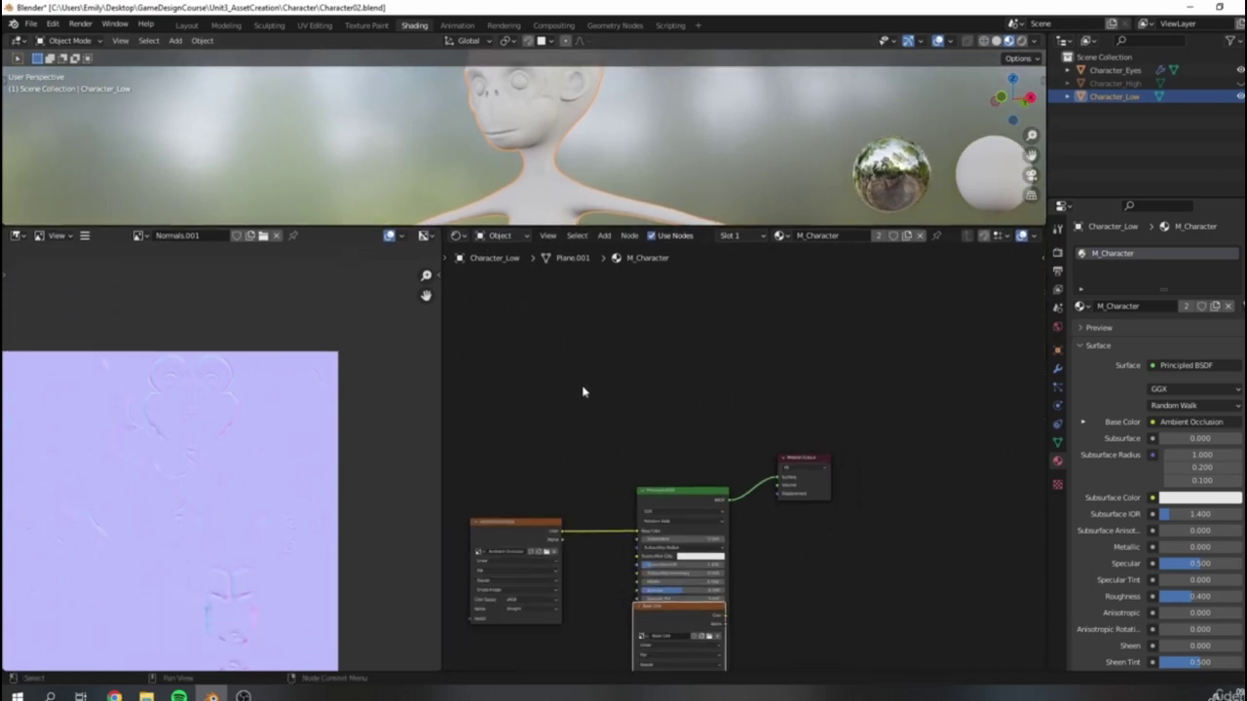
middle_drag(587, 390, 729, 272)
drag(812, 488, 521, 292)
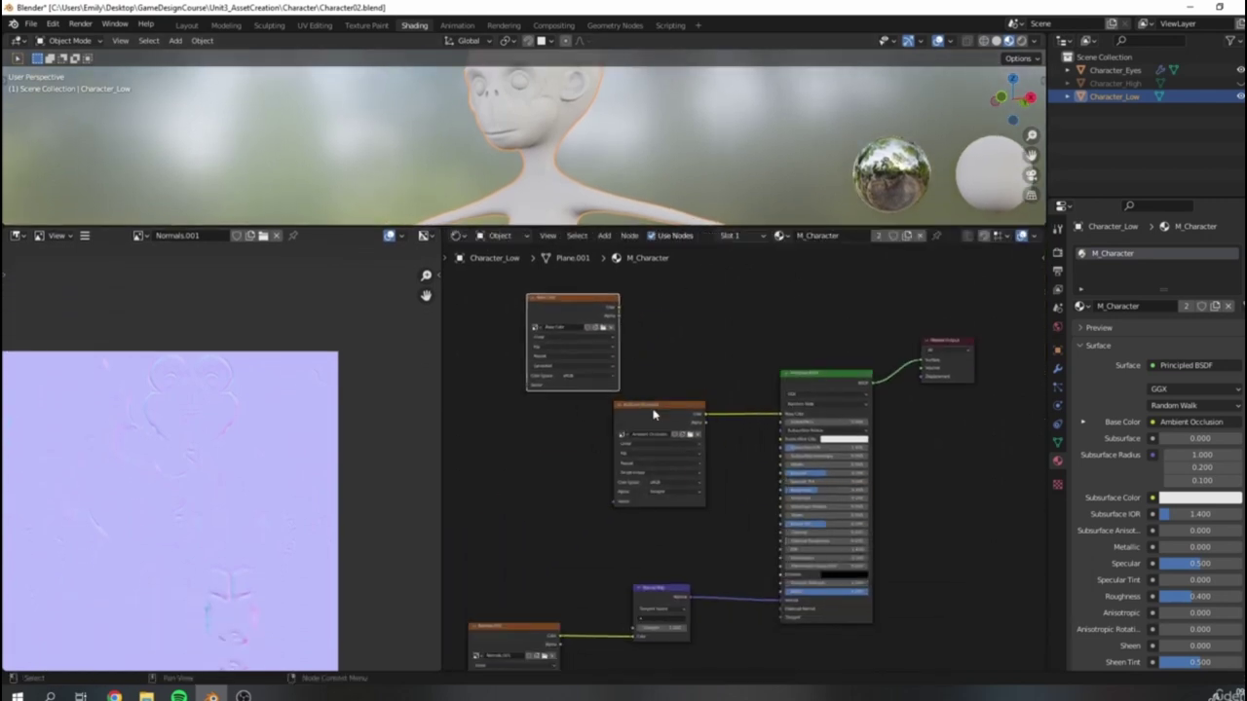
drag(651, 403, 547, 430)
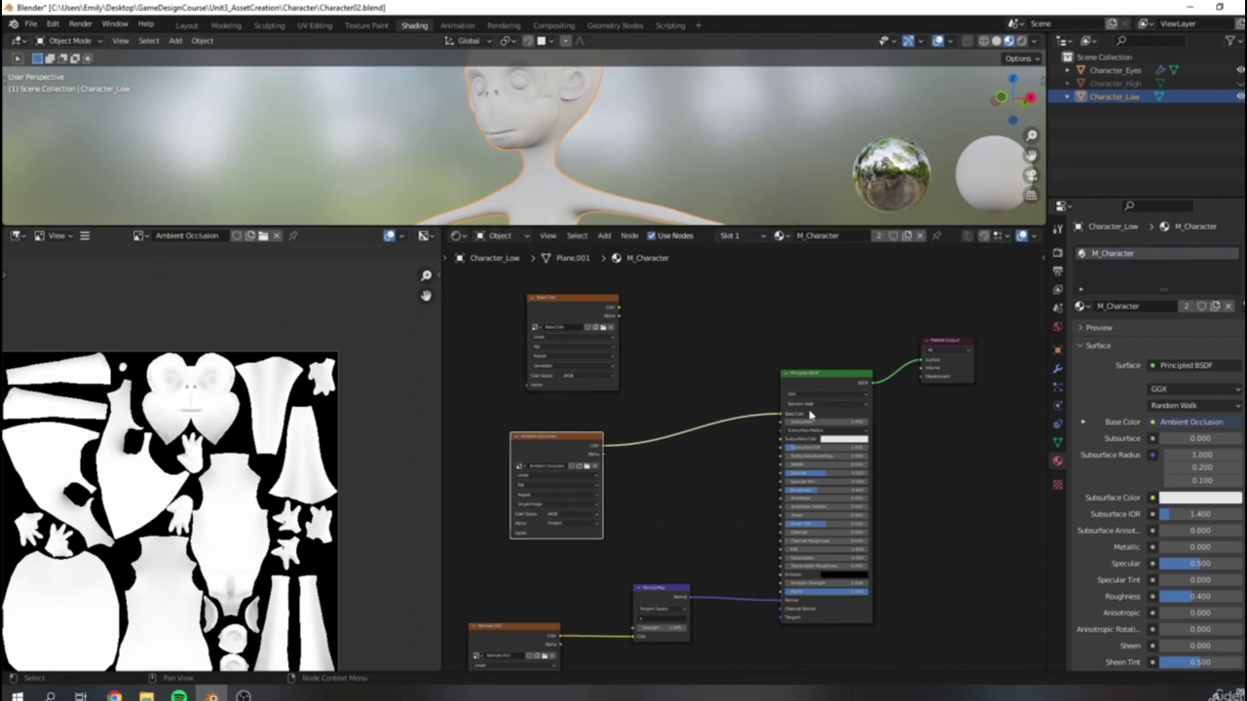
Step: Shift the Base Color and Ambient Occlusion image nodes slightly farther away from the Principled BSDF
middle_drag(595, 315, 650, 312)
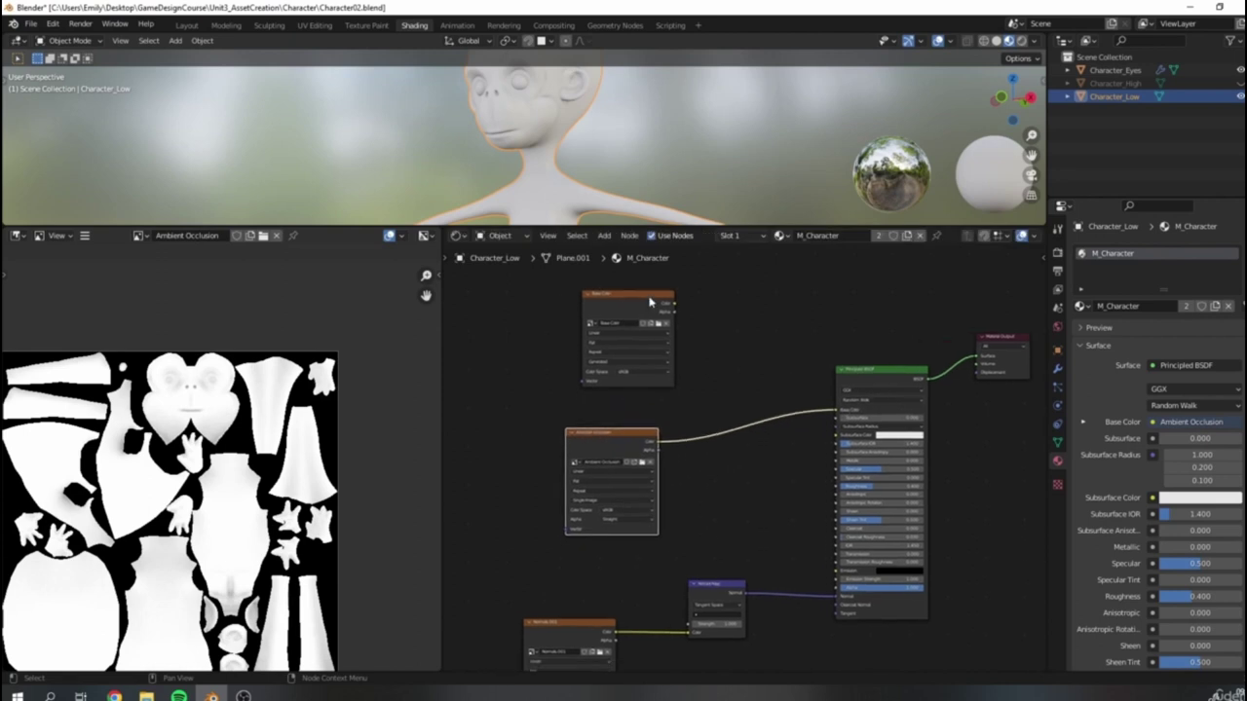
click(621, 310)
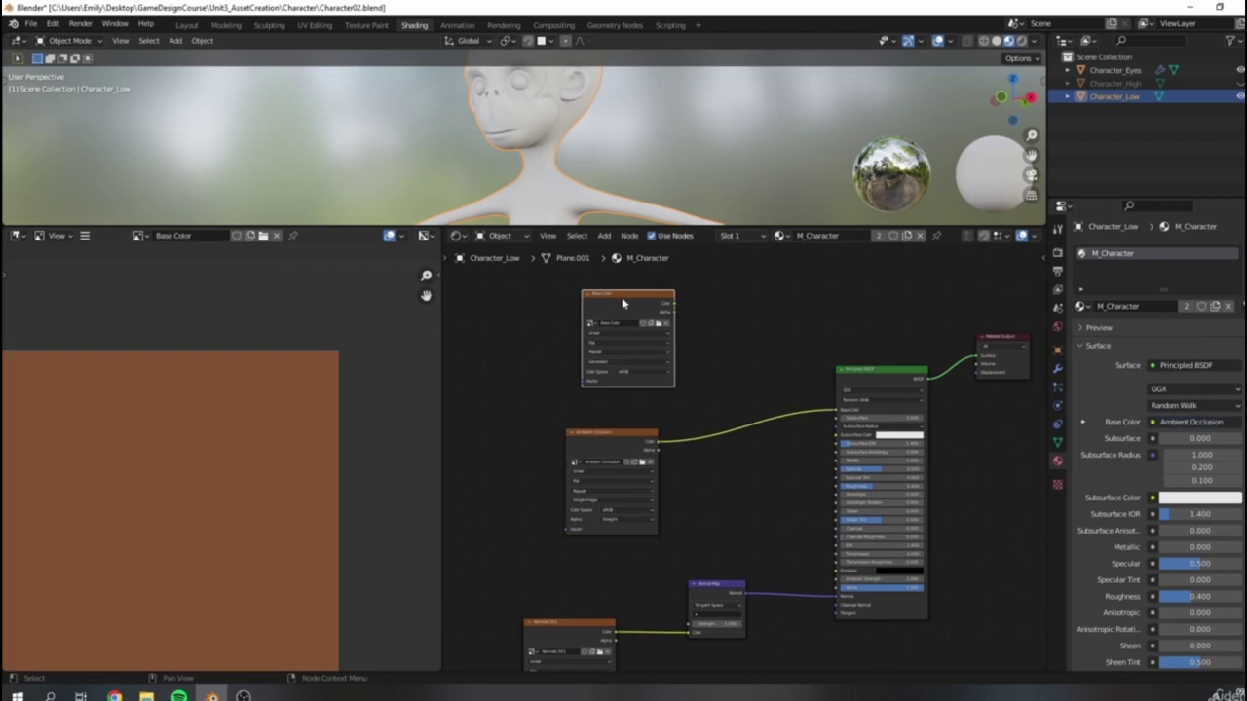
drag(620, 302, 589, 309)
click(582, 448)
drag(604, 446, 573, 447)
middle_drag(660, 351, 606, 380)
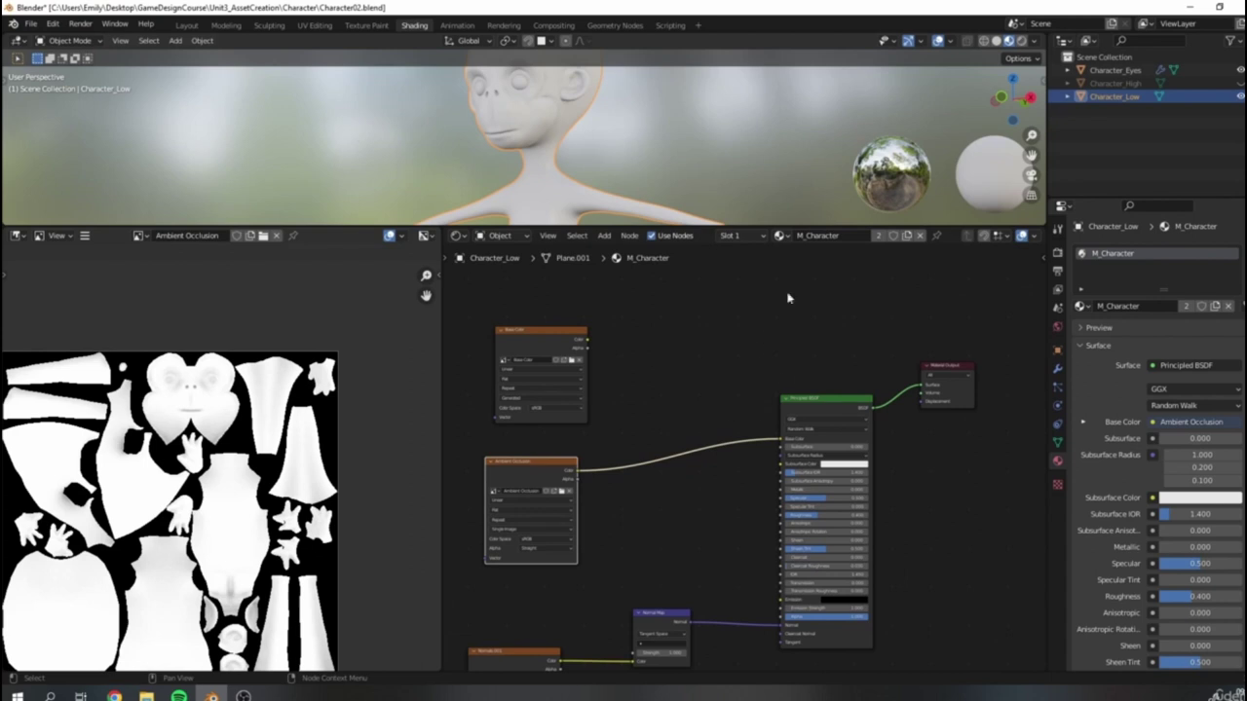
Step: Return to the Texture Paint workspace and make Base Color the active texture slot
click(365, 25)
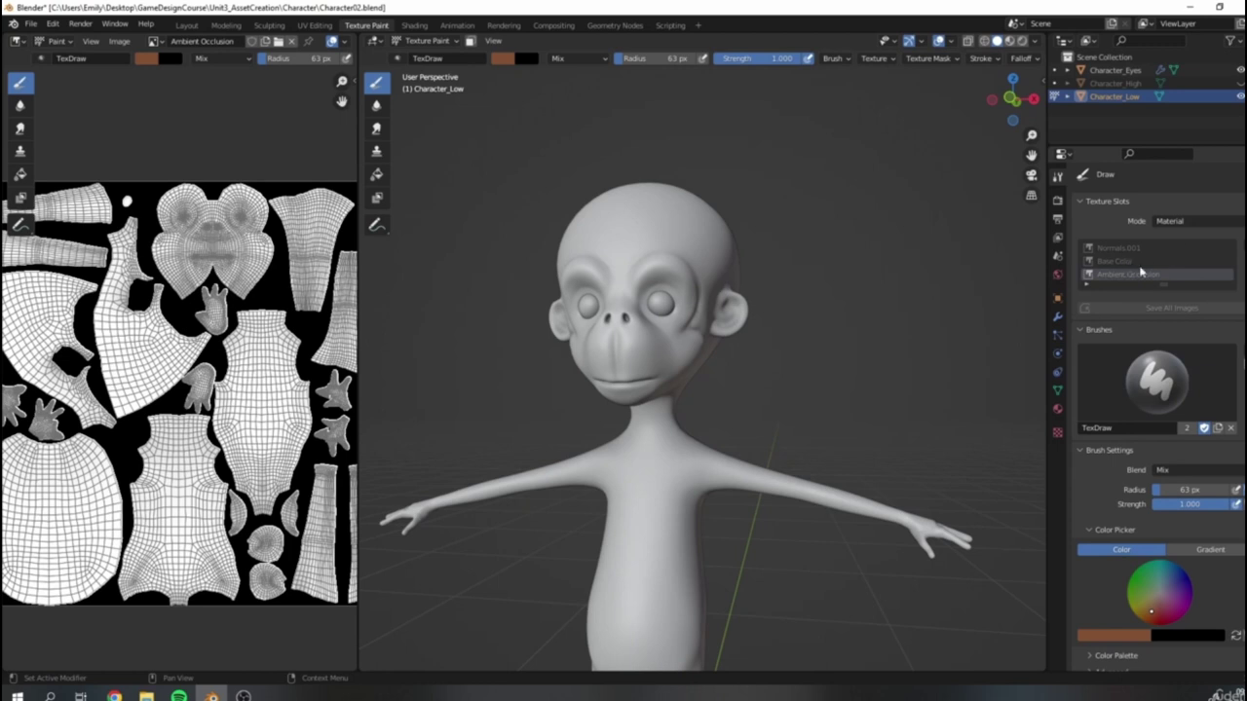
click(1130, 261)
scroll(714, 313, down, 5)
middle_drag(769, 312, 736, 304)
scroll(698, 315, up, 5)
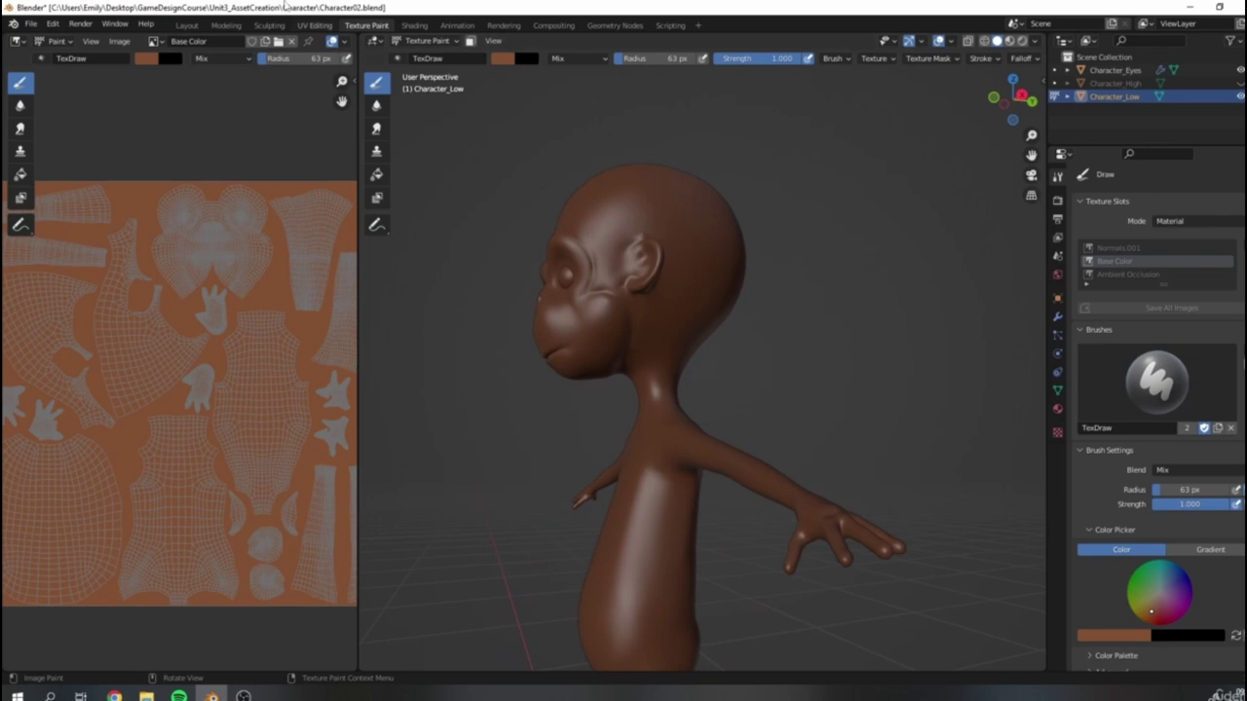
Step: Switch the 3D viewport to Material Preview shading and inspect the character from the front and back
click(1009, 42)
scroll(733, 304, down, 4)
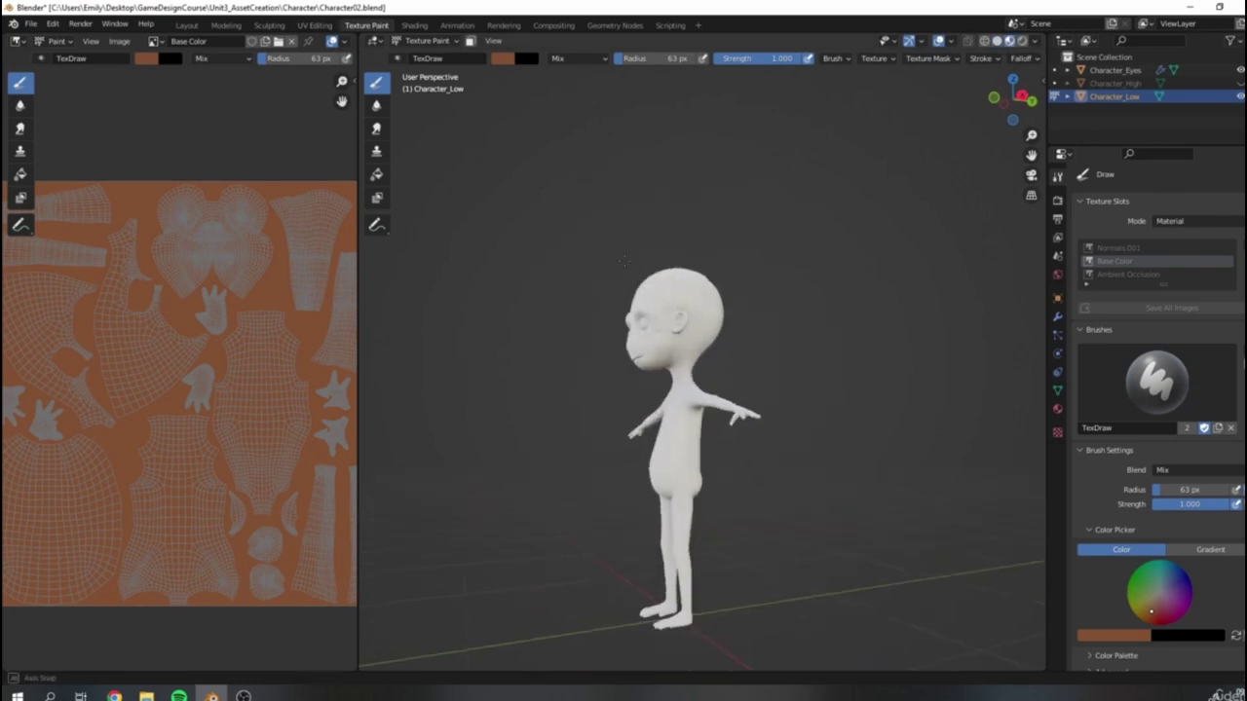
middle_drag(610, 247, 684, 270)
scroll(729, 292, up, 5)
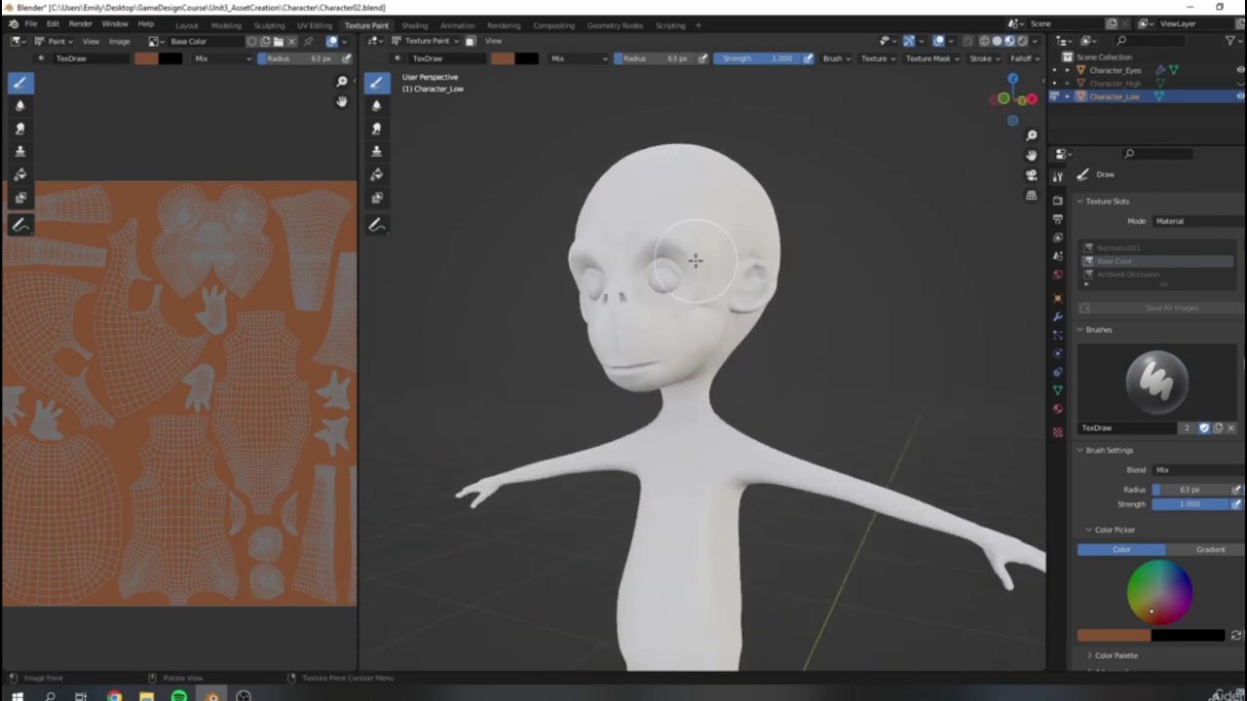
mouse_move(779, 245)
middle_down()
mouse_move(655, 249)
mouse_move(615, 228)
mouse_move(685, 189)
mouse_move(531, 211)
mouse_move(737, 384)
middle_up()
scroll(793, 278, down, 3)
scroll(676, 233, up, 3)
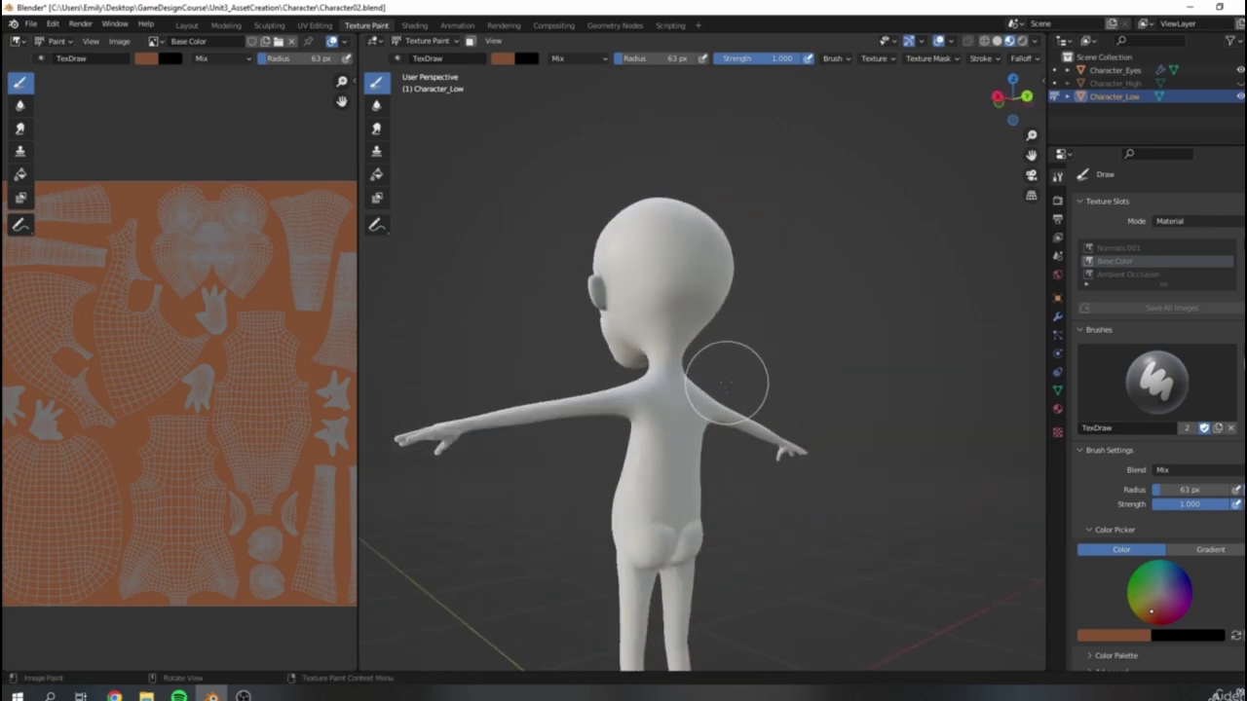
middle_drag(889, 216, 756, 313)
mouse_move(802, 233)
shift+middle_down()
mouse_move(811, 325)
mouse_move(758, 308)
shift+middle_up()
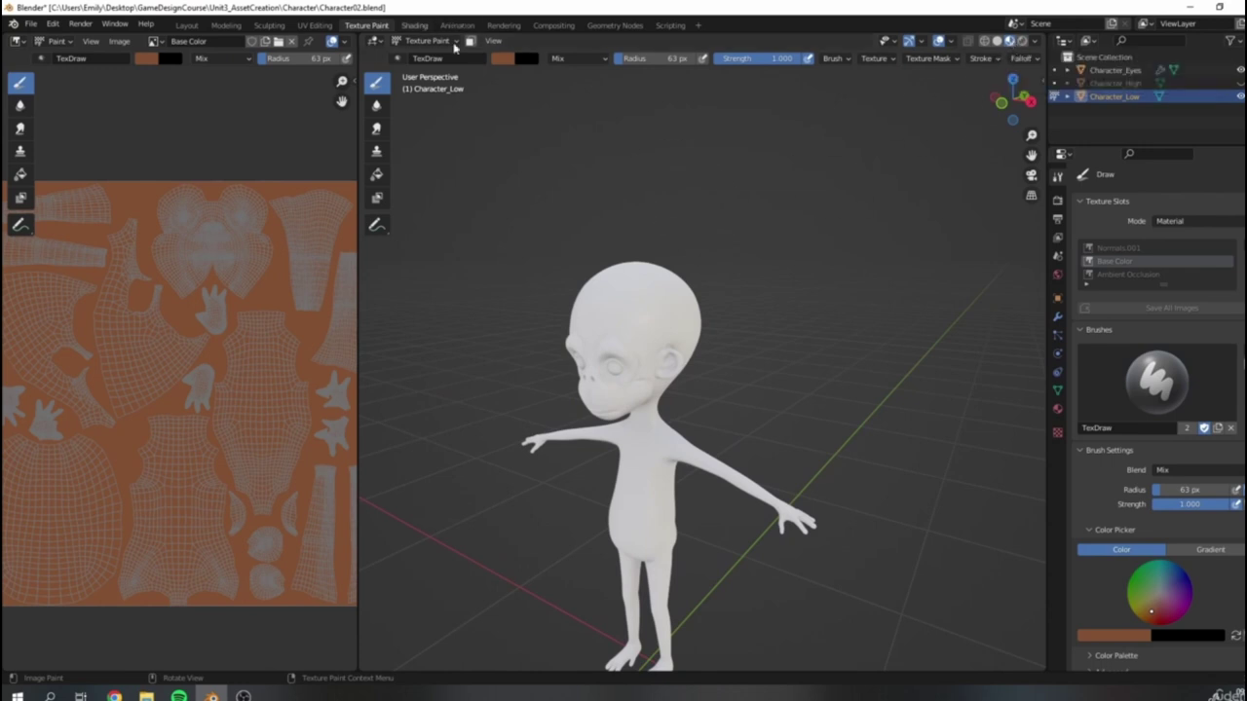
Step: Go back to the Shading workspace and space the Base Color and Ambient Occlusion nodes farther apart
click(415, 27)
middle_drag(644, 353, 751, 328)
drag(649, 448, 642, 502)
middle_drag(751, 446, 721, 462)
drag(624, 344, 590, 381)
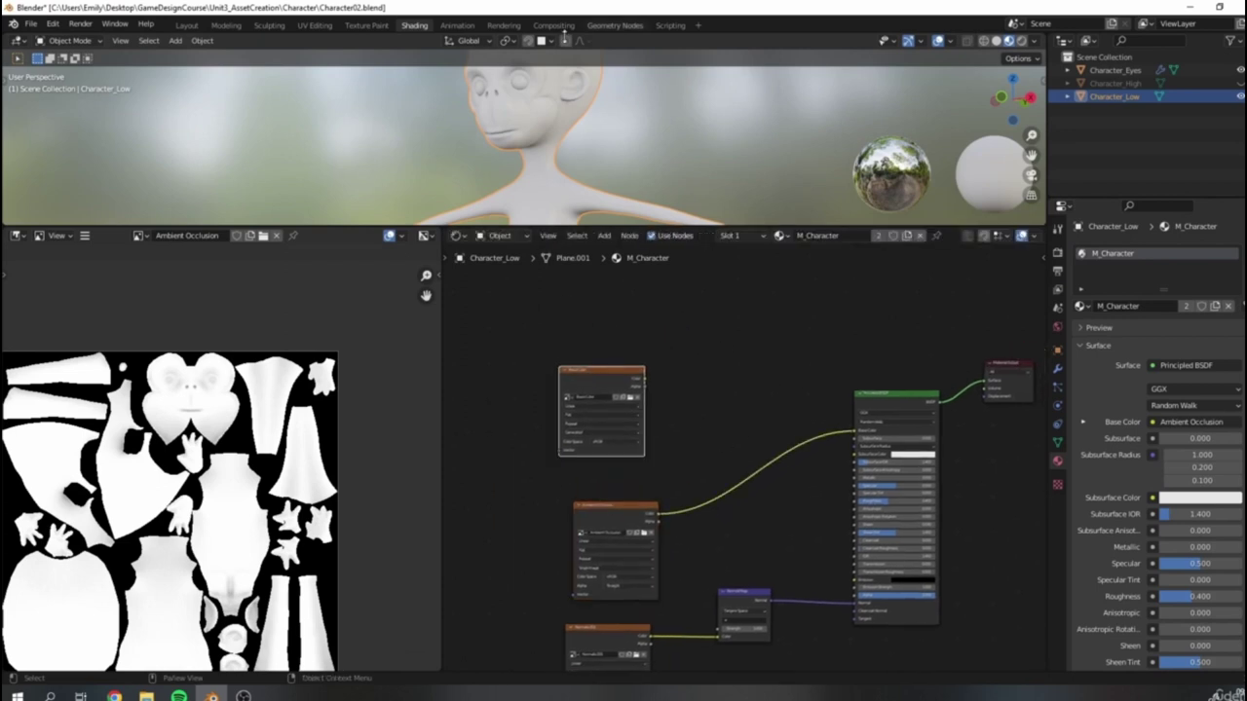
scroll(697, 385, up, 2)
middle_drag(659, 472, 631, 439)
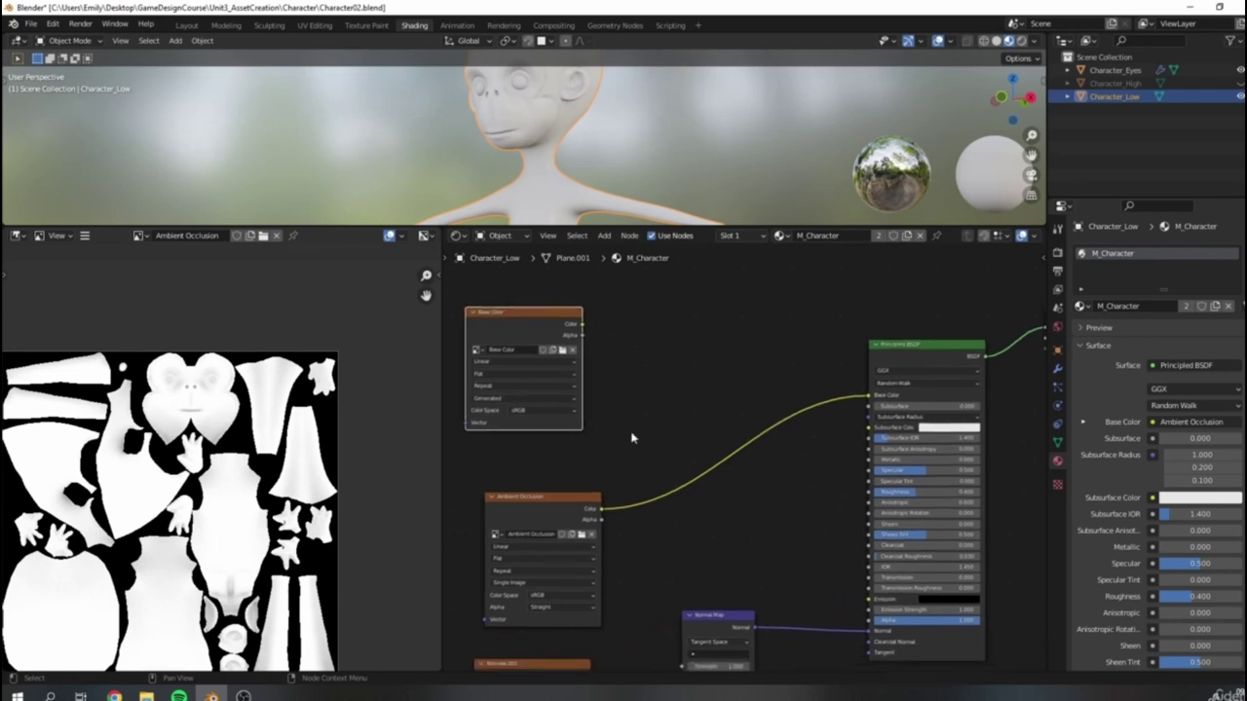
Step: Align the Ambient Occlusion node under the Base Color node and add a MixRGB node beside them
drag(531, 523, 511, 499)
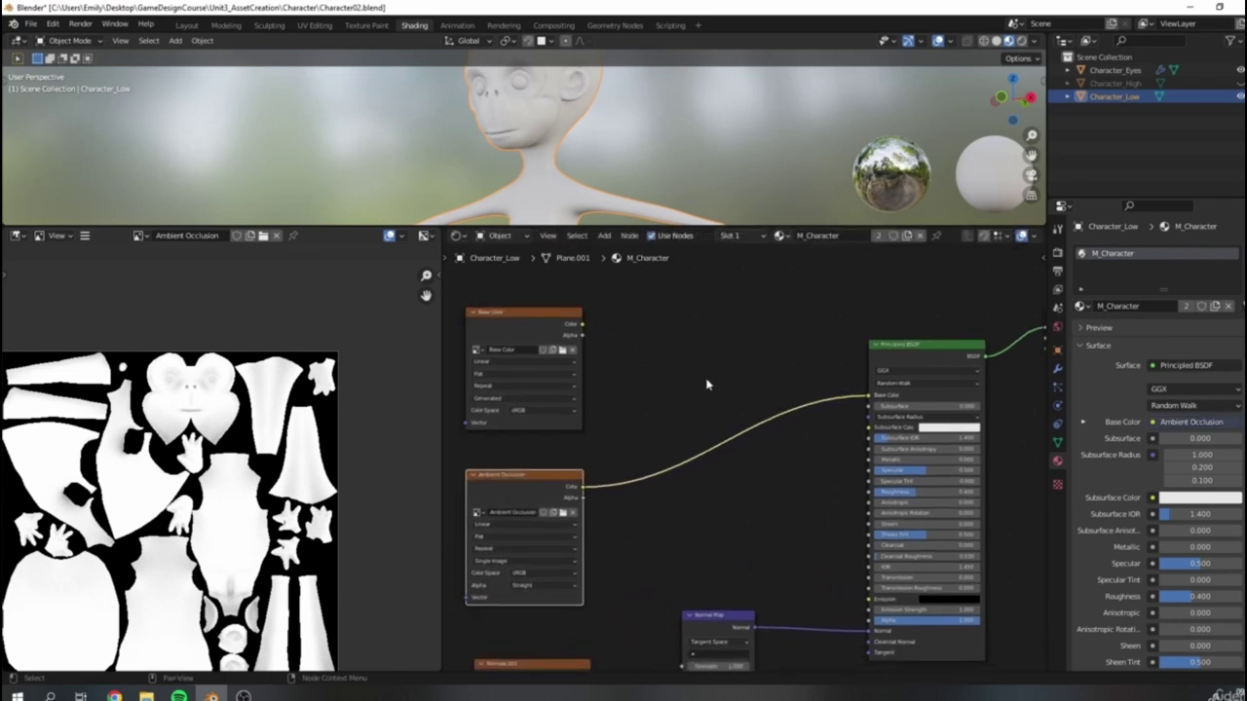
middle_drag(706, 379, 660, 367)
click(615, 398)
key(shift+a)
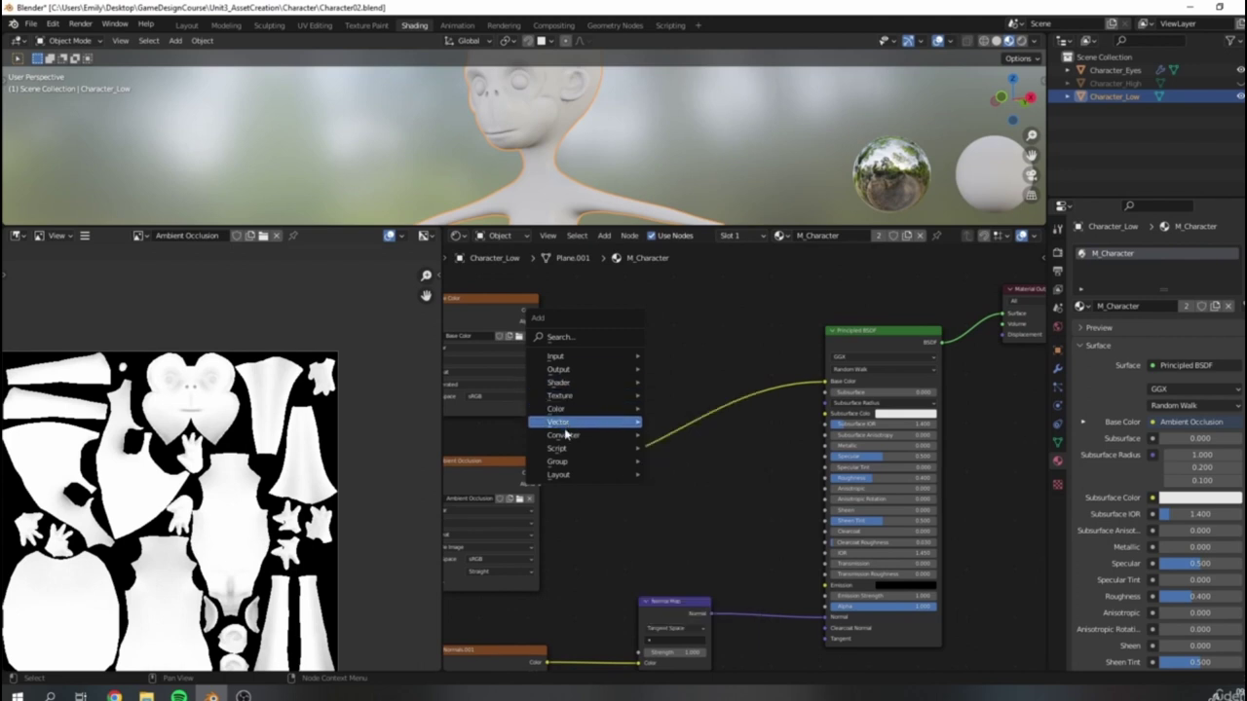
mouse_move(563, 422)
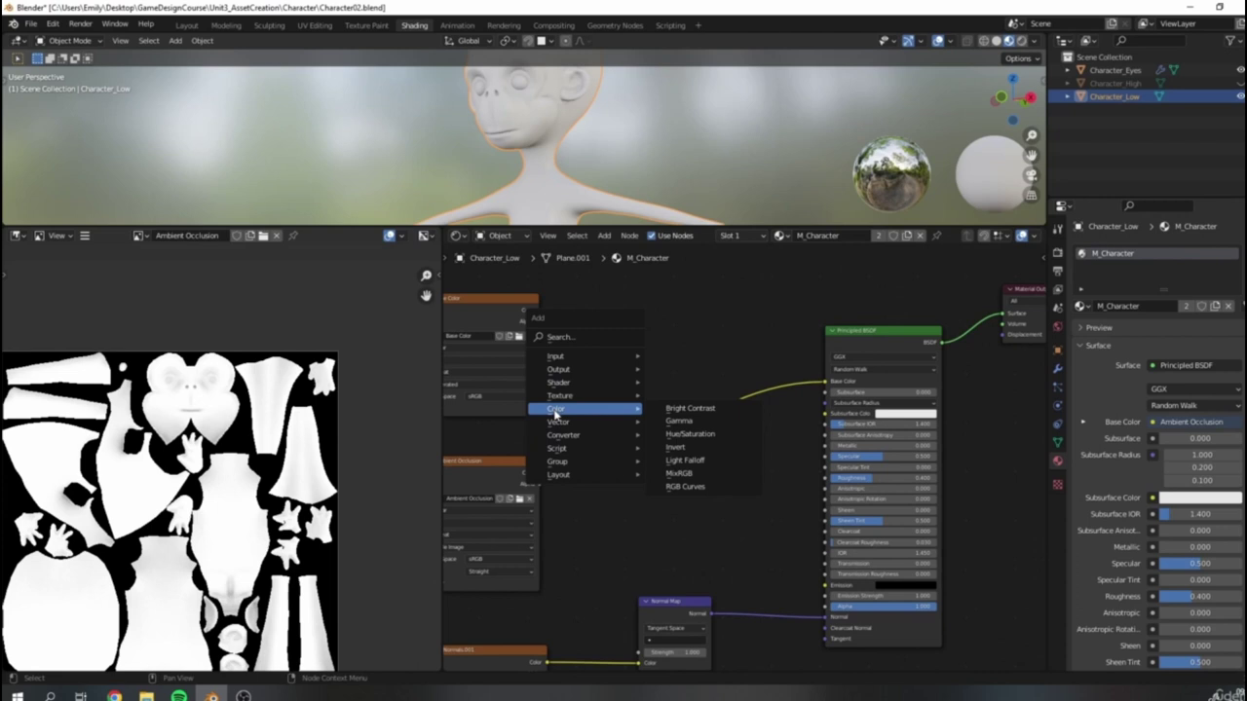
click(679, 472)
click(633, 370)
scroll(628, 287, up, 3)
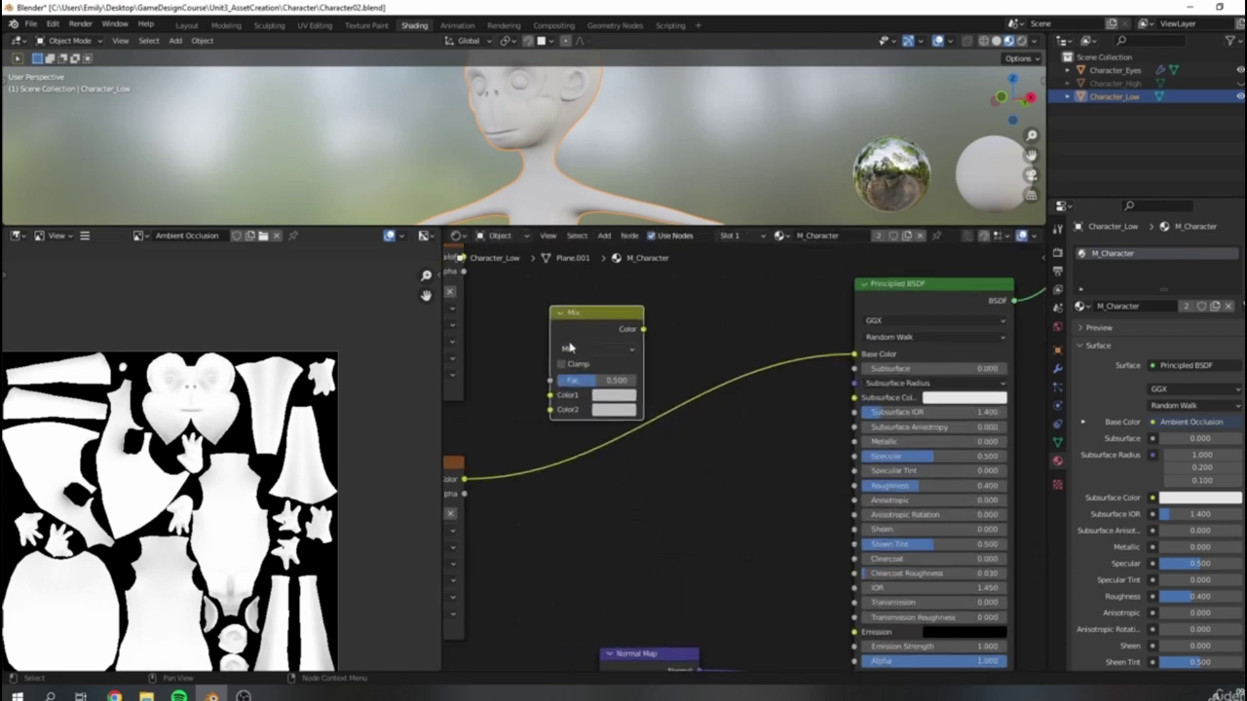
middle_drag(590, 324, 621, 360)
Step: Connect Base Color to Color1 and Ambient Occlusion to Color2 of the Mix node, and its output to the Principled BSDF's Base Color
drag(658, 315, 745, 453)
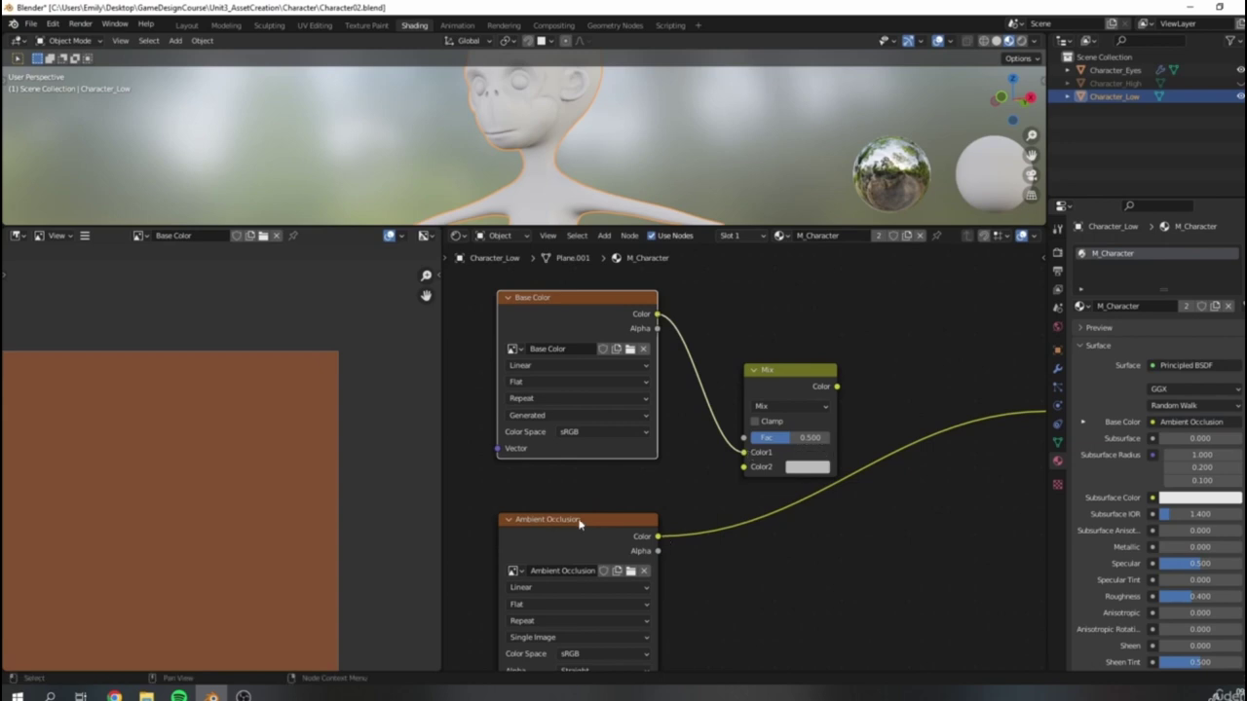
drag(658, 537, 745, 468)
middle_drag(803, 470, 616, 476)
drag(651, 393, 861, 418)
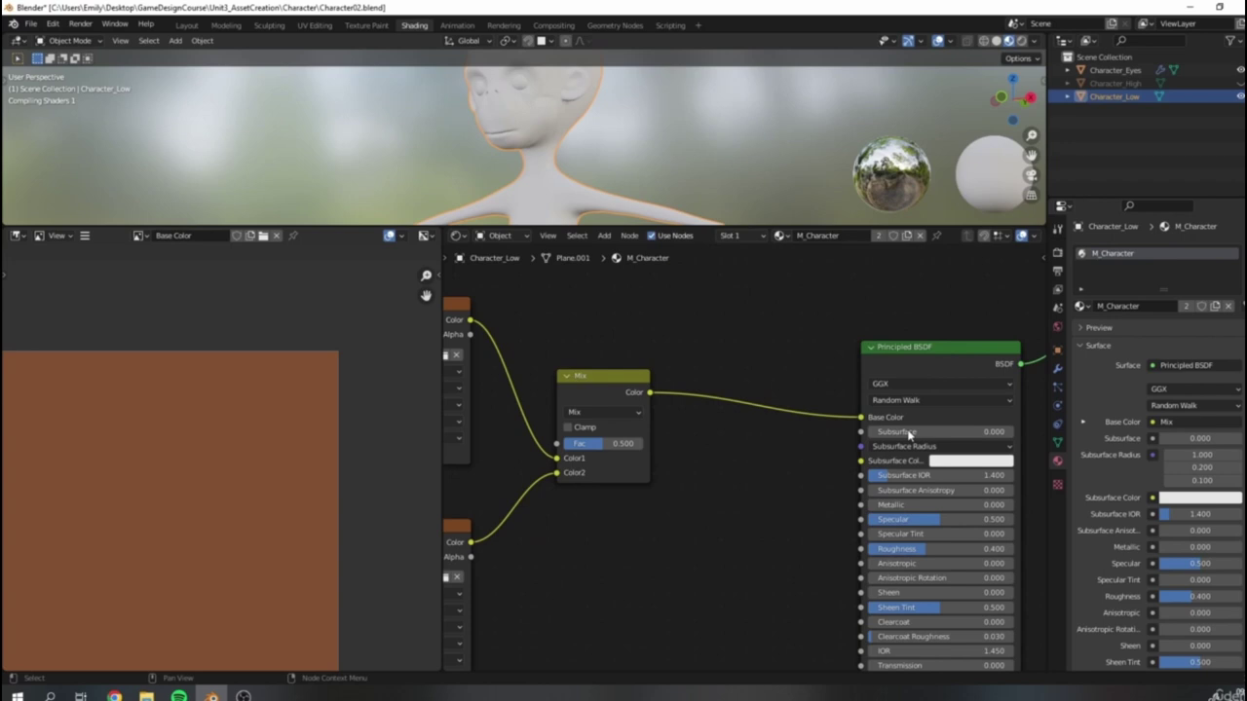
drag(610, 387, 708, 414)
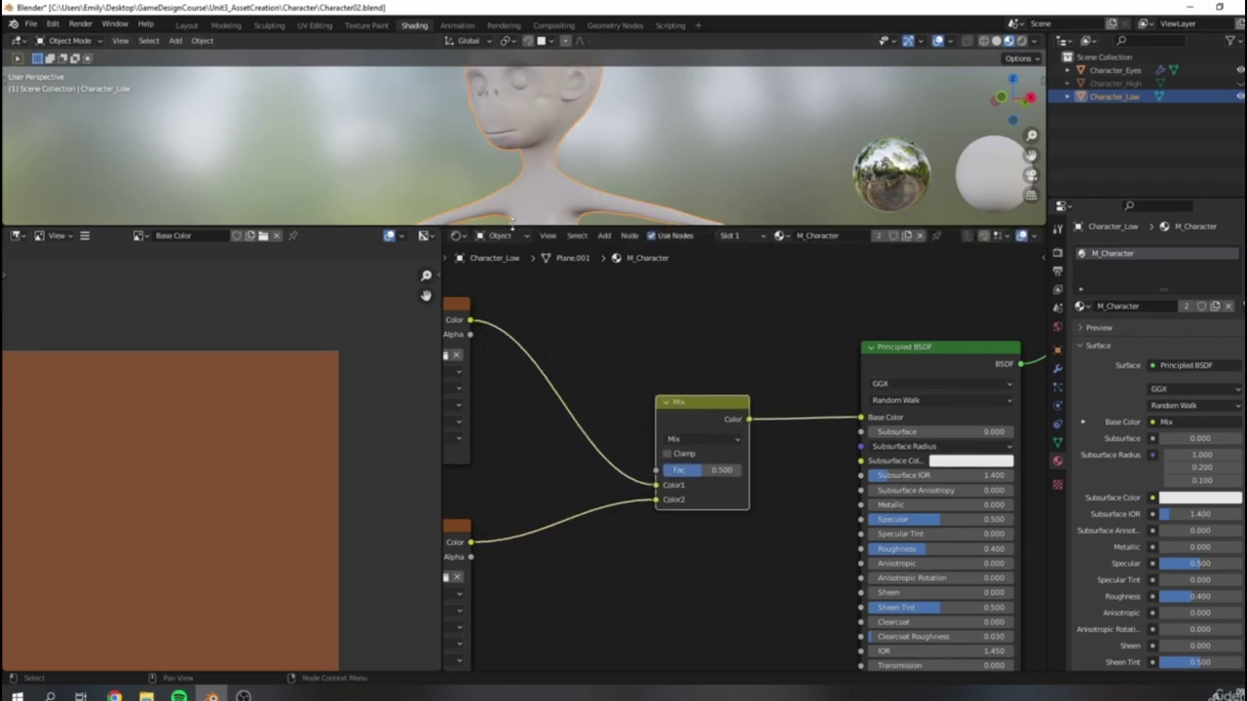
Step: Enlarge the 3D viewport area to show more of the character and set the Mix node's blending mode to Multiply
drag(516, 226, 520, 337)
scroll(549, 257, down, 2)
middle_drag(549, 257, 596, 221)
shift+middle_drag(646, 319, 737, 312)
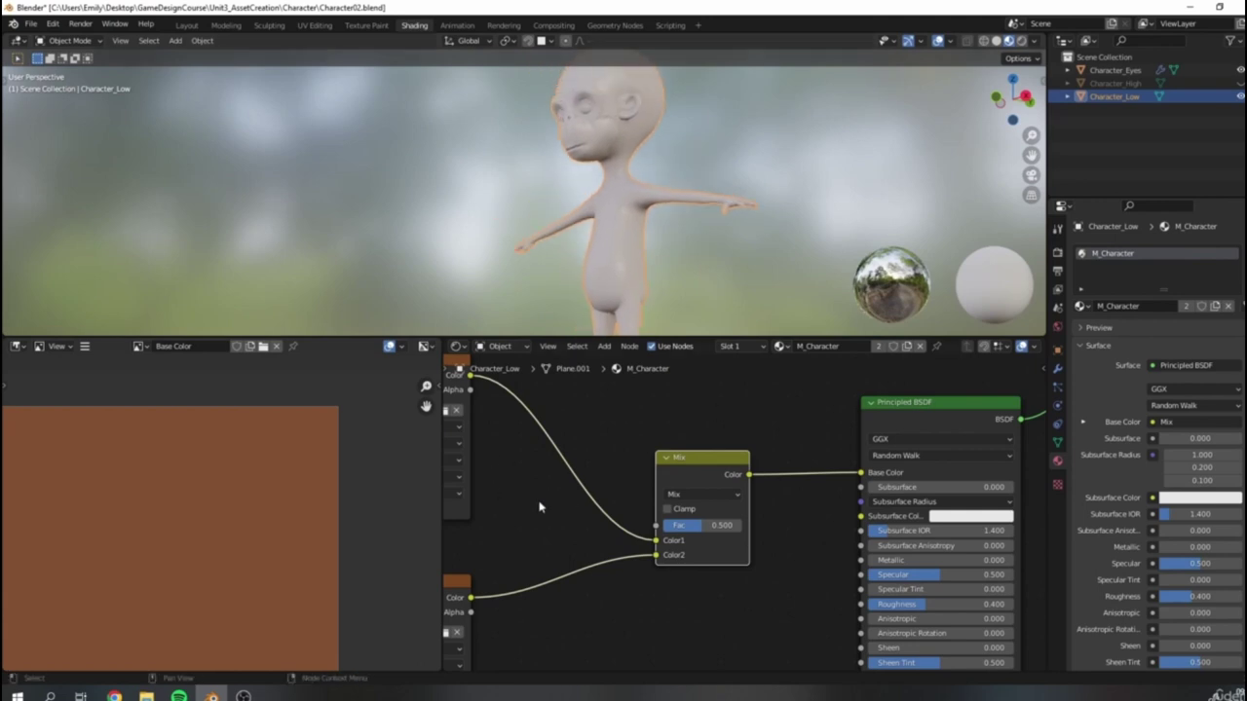
middle_drag(541, 506, 613, 468)
click(772, 457)
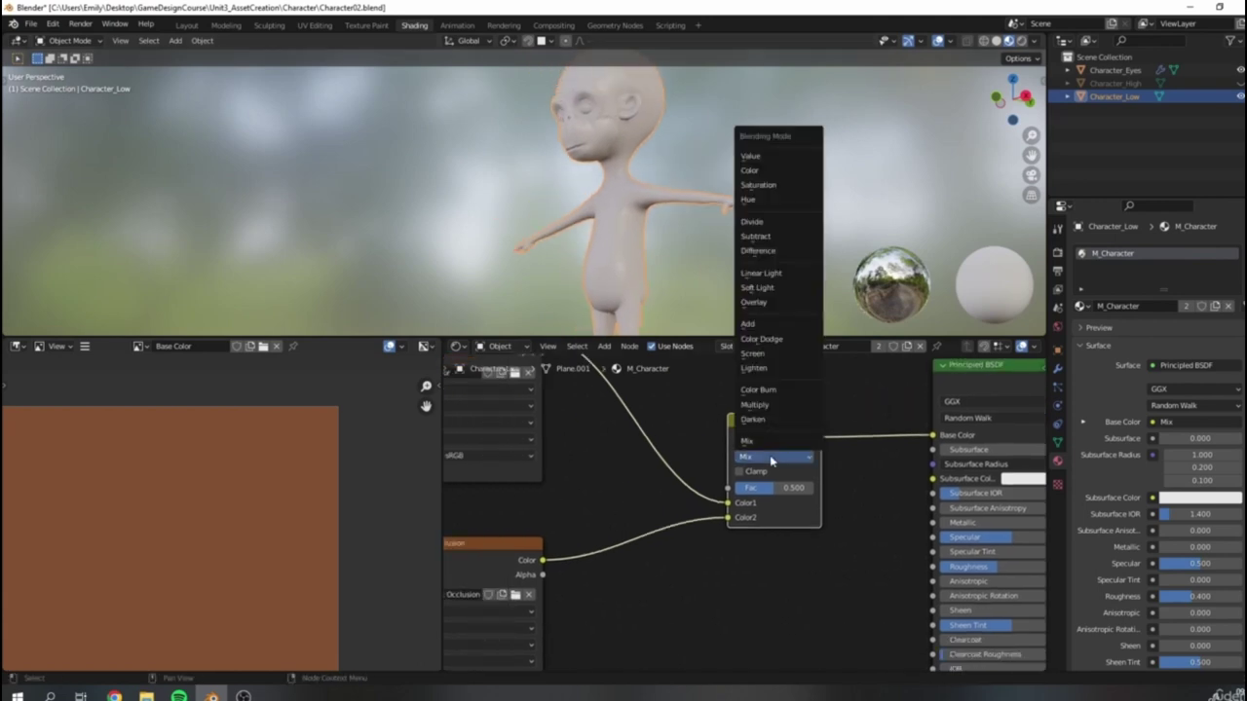
click(760, 405)
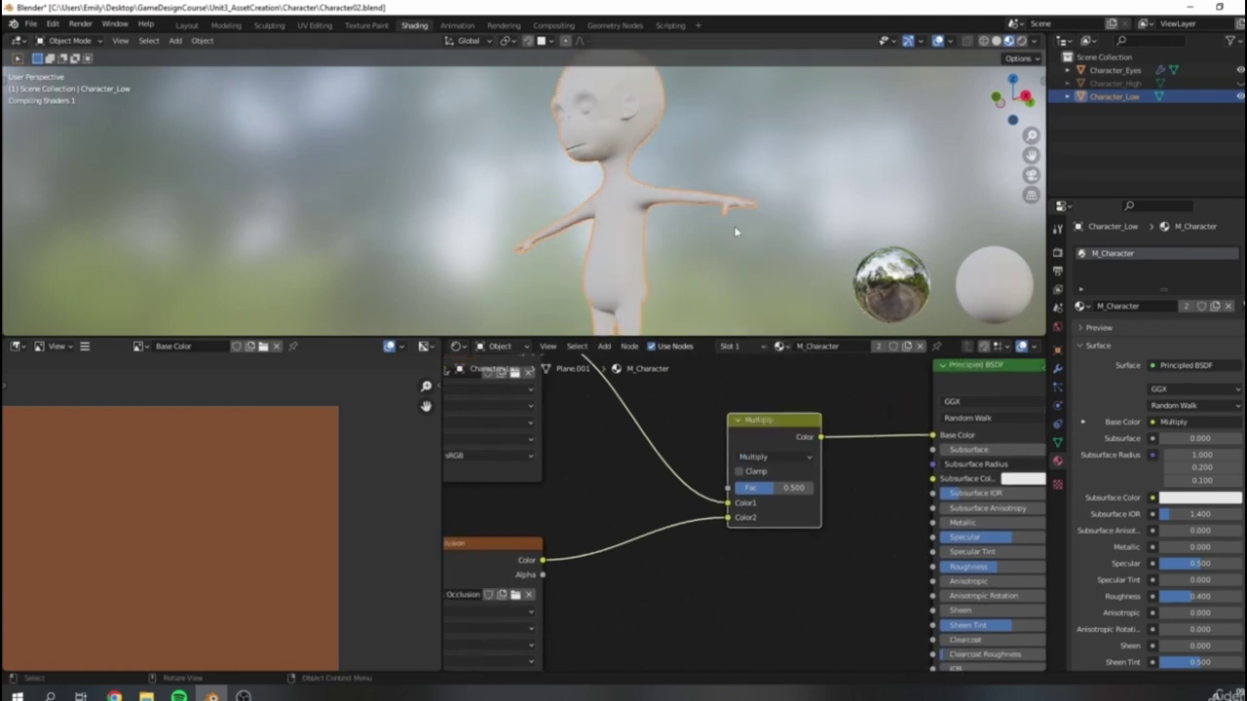
Step: Set the Multiply node's factor to 1.000 and check the shading on the character
middle_drag(616, 161, 646, 149)
scroll(646, 150, up, 5)
shift+middle_drag(820, 156, 705, 257)
scroll(705, 258, down, 2)
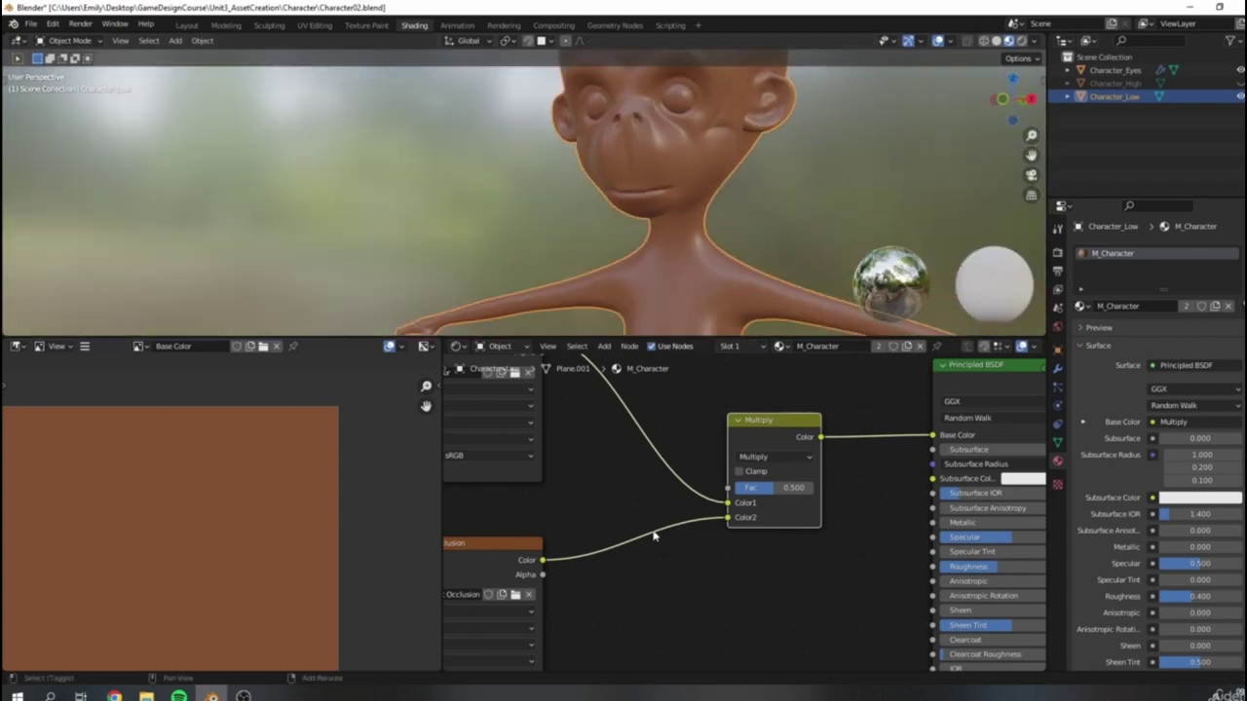
middle_drag(654, 536, 590, 516)
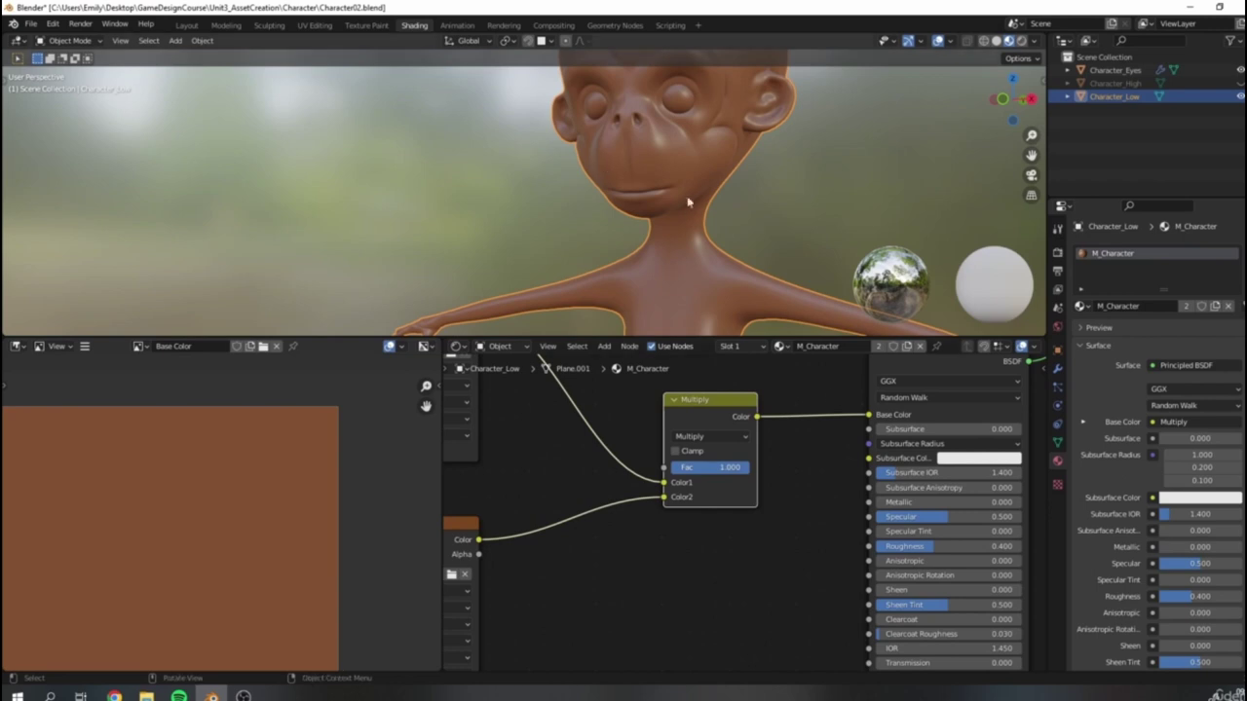
scroll(688, 201, down, 2)
scroll(589, 529, down, 3)
click(553, 411)
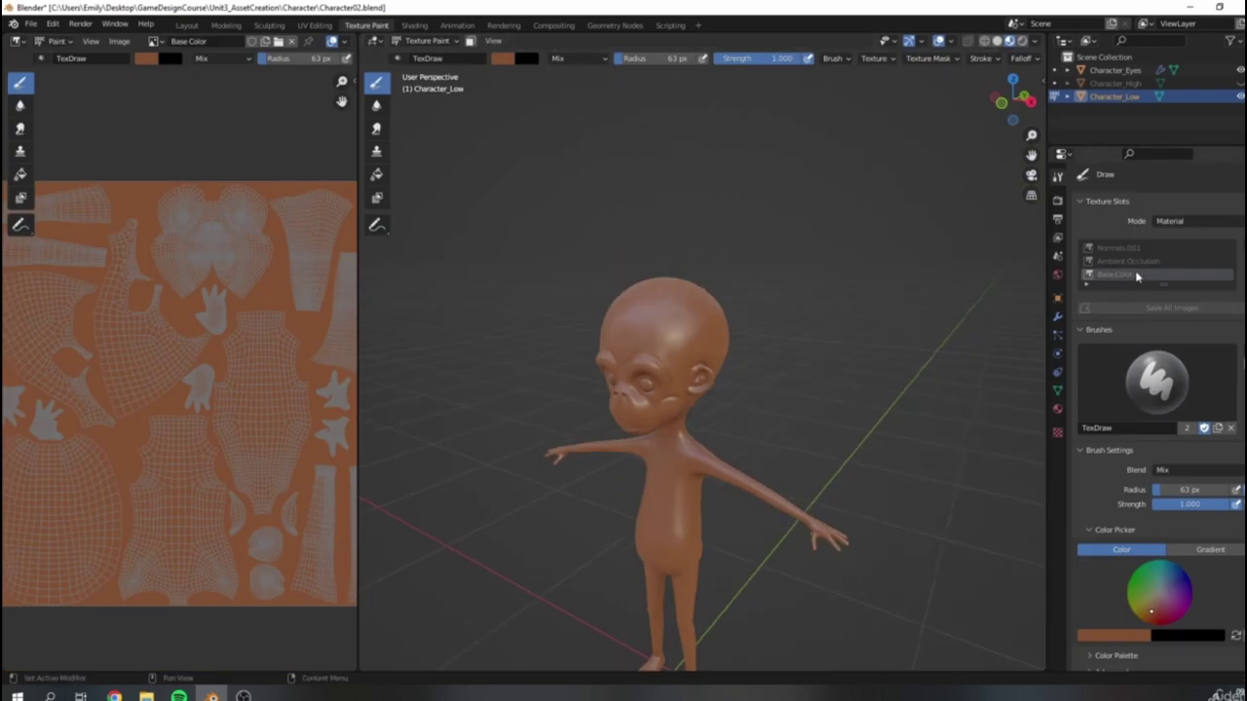
Step: Return to the Texture Paint workspace and hide the UV wireframe overlay on the Base Color image
middle_drag(683, 318, 731, 328)
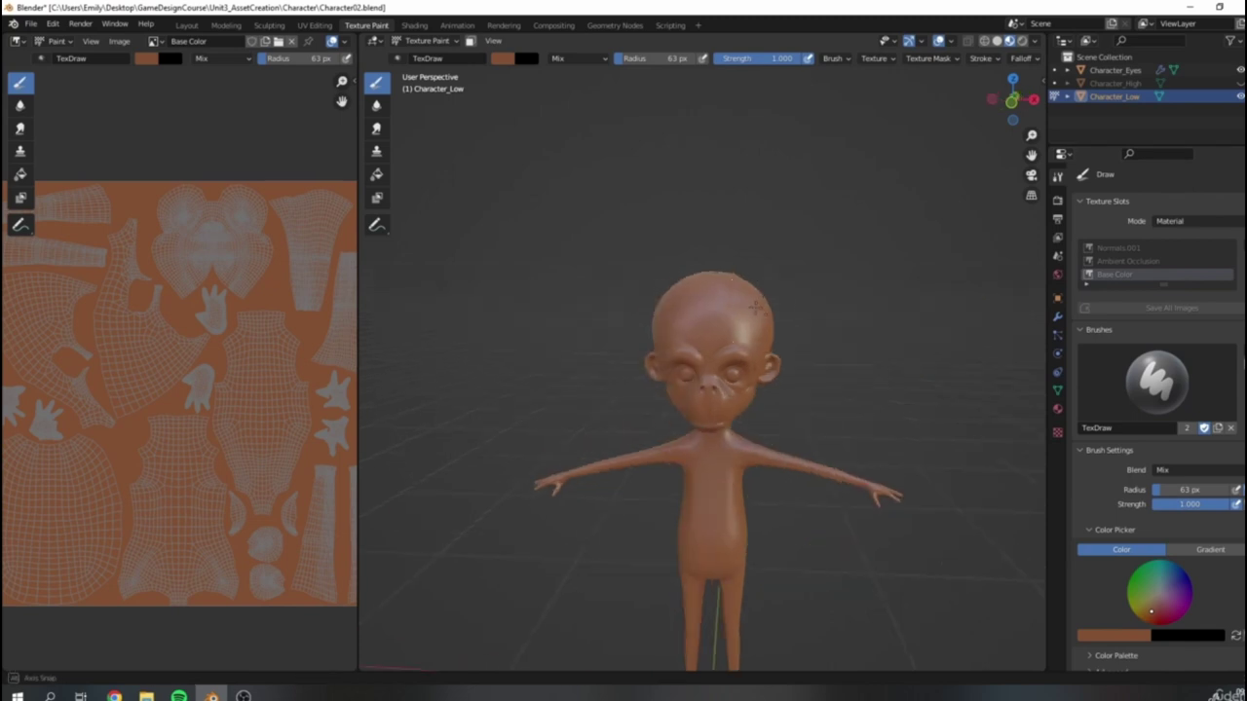
scroll(731, 328, up, 4)
scroll(732, 329, down, 2)
middle_drag(834, 336, 529, 140)
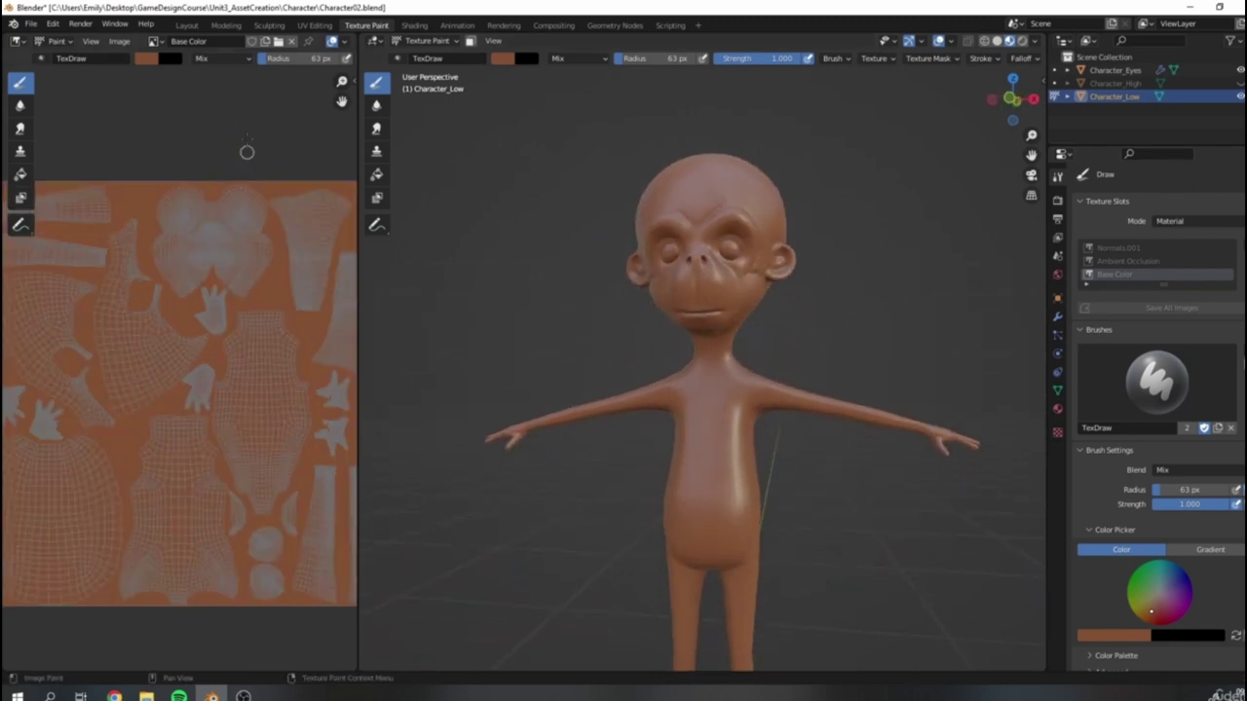
click(331, 42)
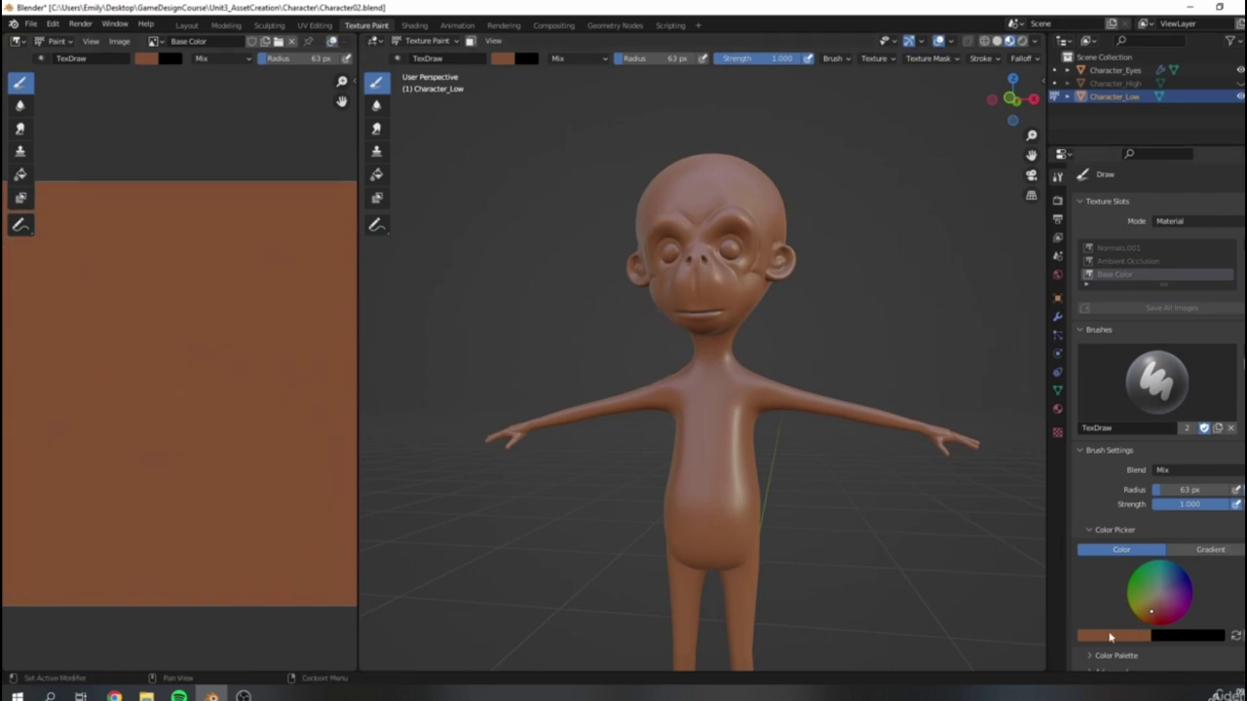
shift+middle_drag(897, 475, 881, 424)
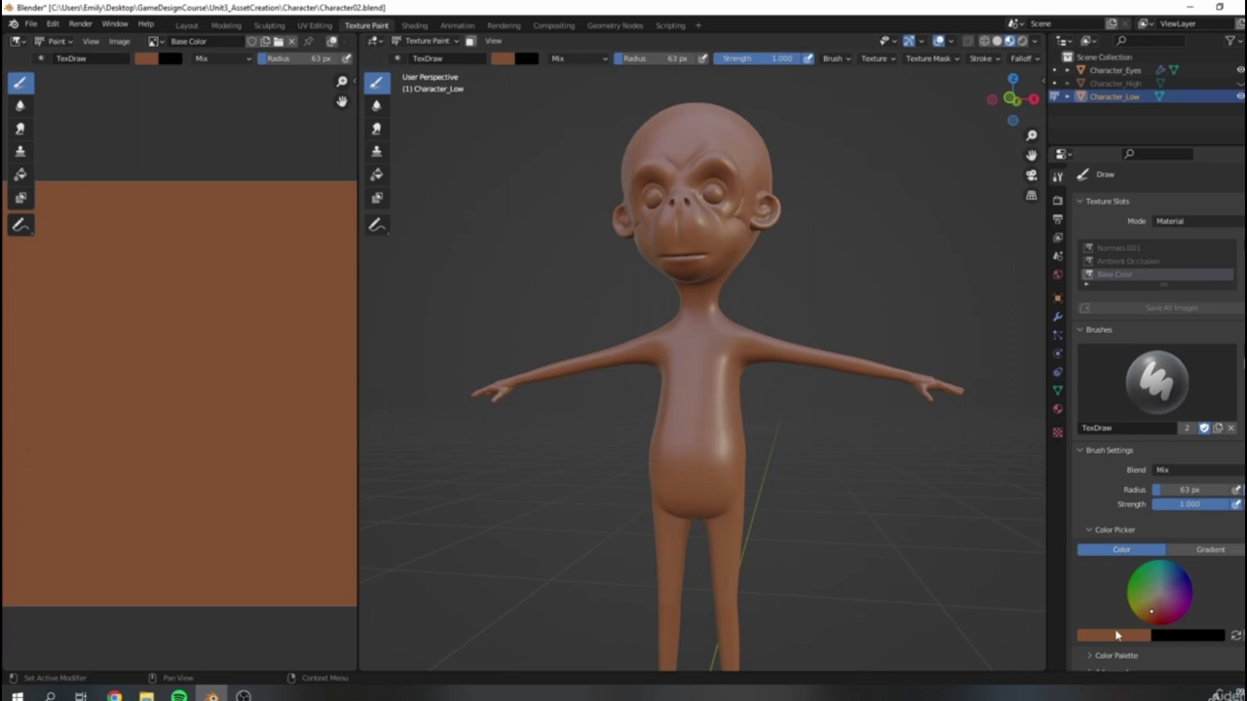
Step: Compare the character in Solid and Material Preview shading, ending in Material Preview
click(997, 41)
click(1011, 43)
click(997, 41)
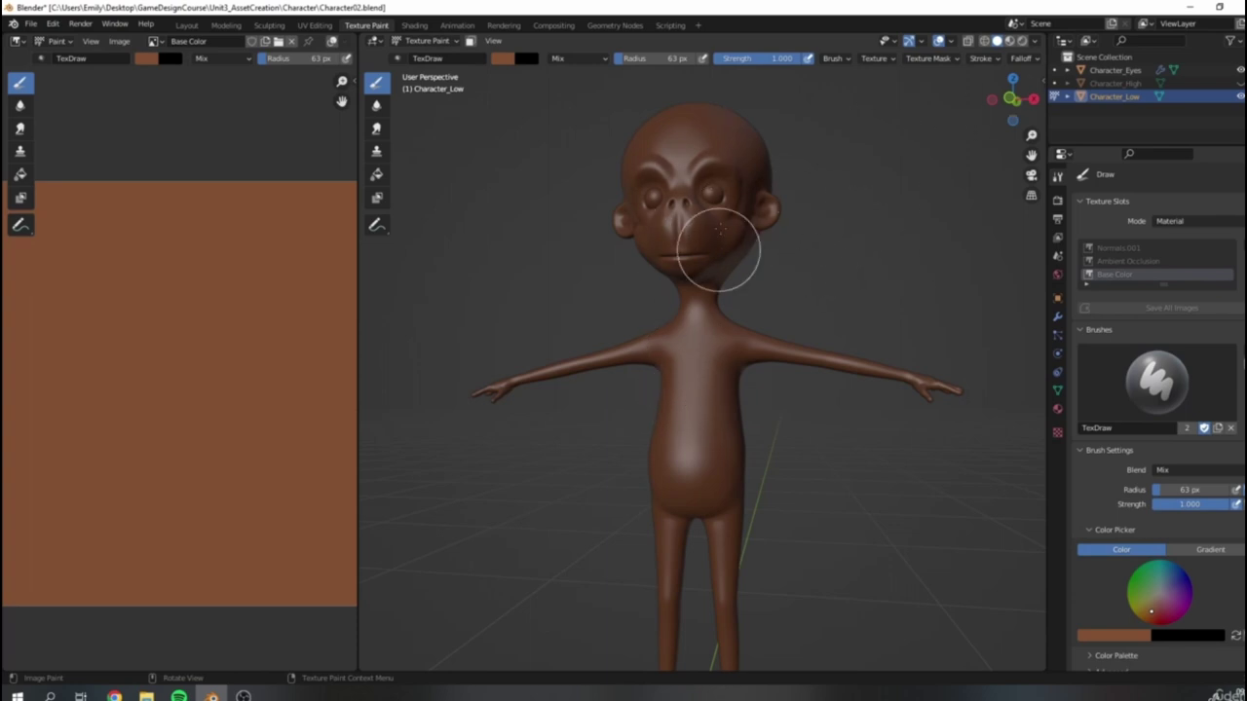
middle_drag(884, 202, 823, 216)
click(1010, 42)
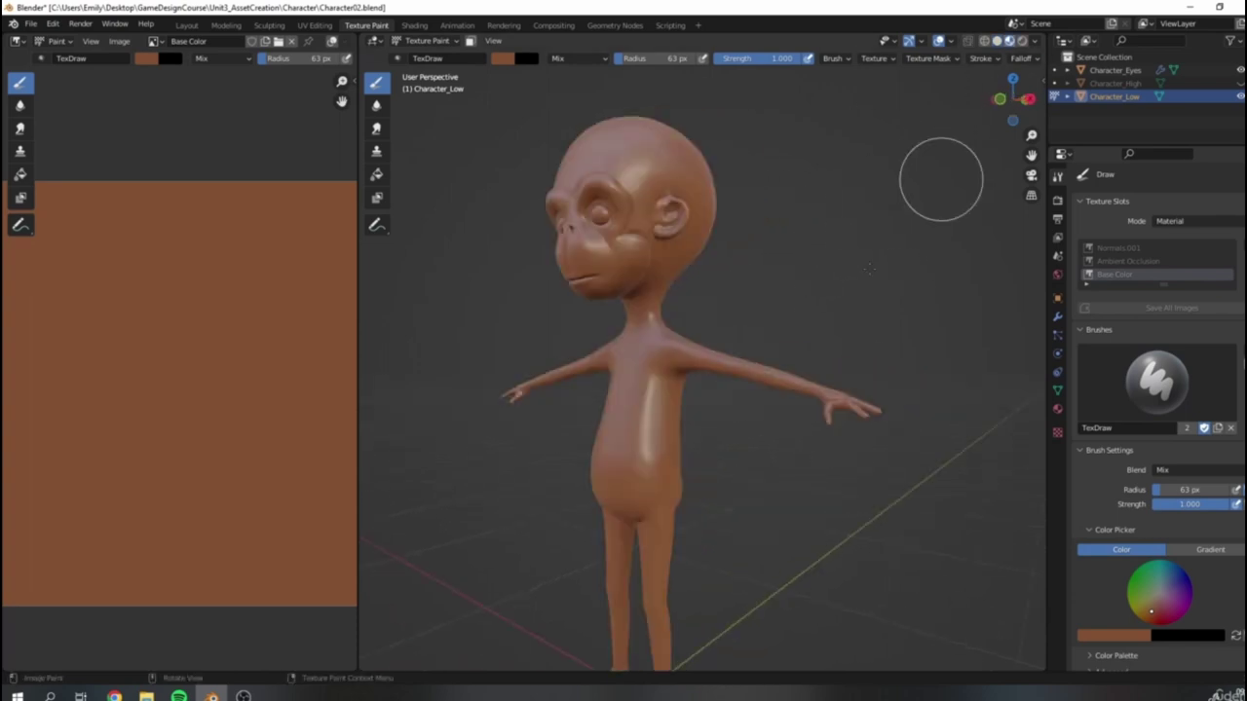
shift+middle_drag(585, 239, 694, 260)
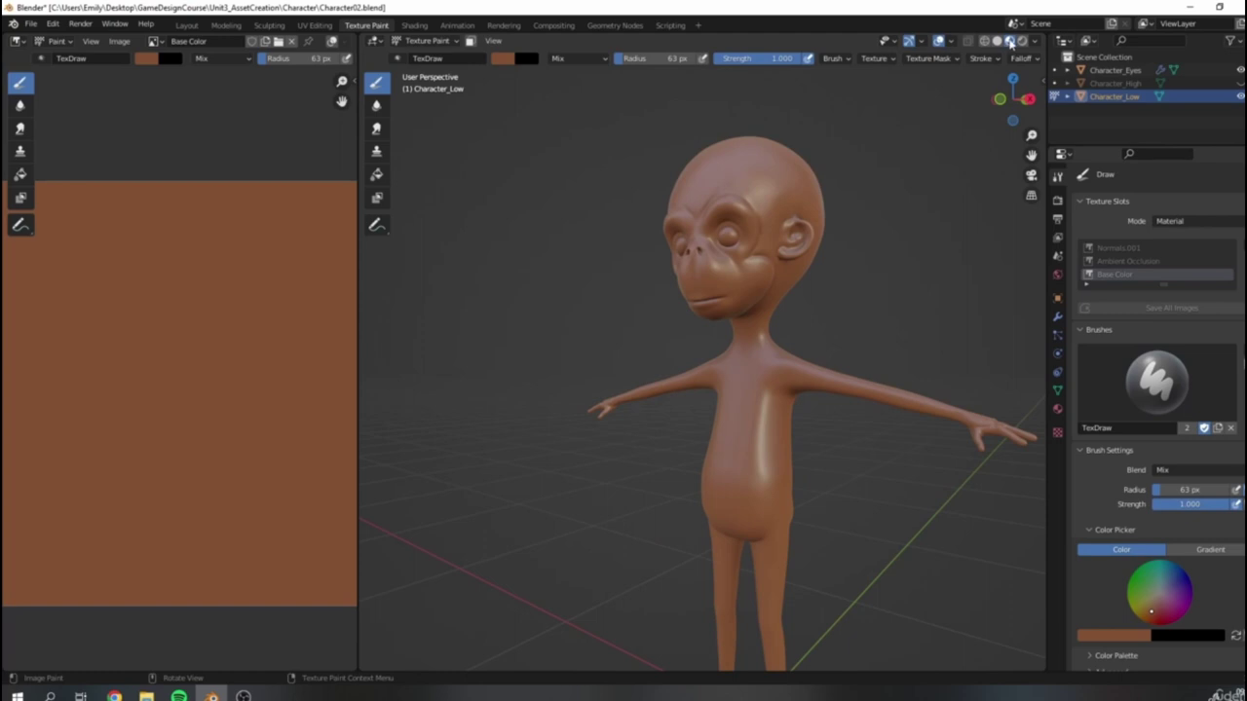
middle_drag(848, 287, 770, 300)
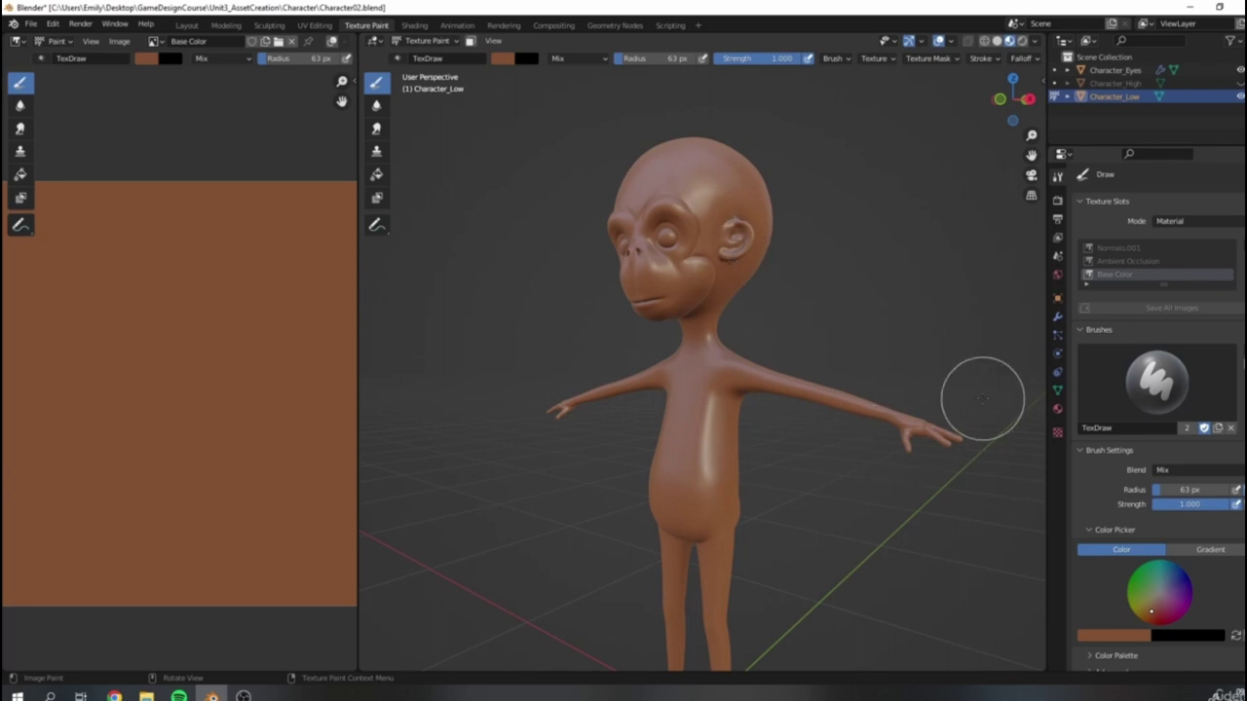
Step: Create a new color palette for the brush and store the current brown as its first swatch
scroll(1159, 438, down, 3)
click(1100, 551)
click(1165, 571)
click(1083, 588)
shift+middle_drag(724, 435, 721, 357)
scroll(720, 356, up, 3)
mouse_move(633, 190)
shift+middle_down()
mouse_move(728, 409)
mouse_move(802, 412)
mouse_move(828, 390)
shift+middle_up()
Step: Change the brush color to a light peach skin tone and add it to the palette
click(1125, 527)
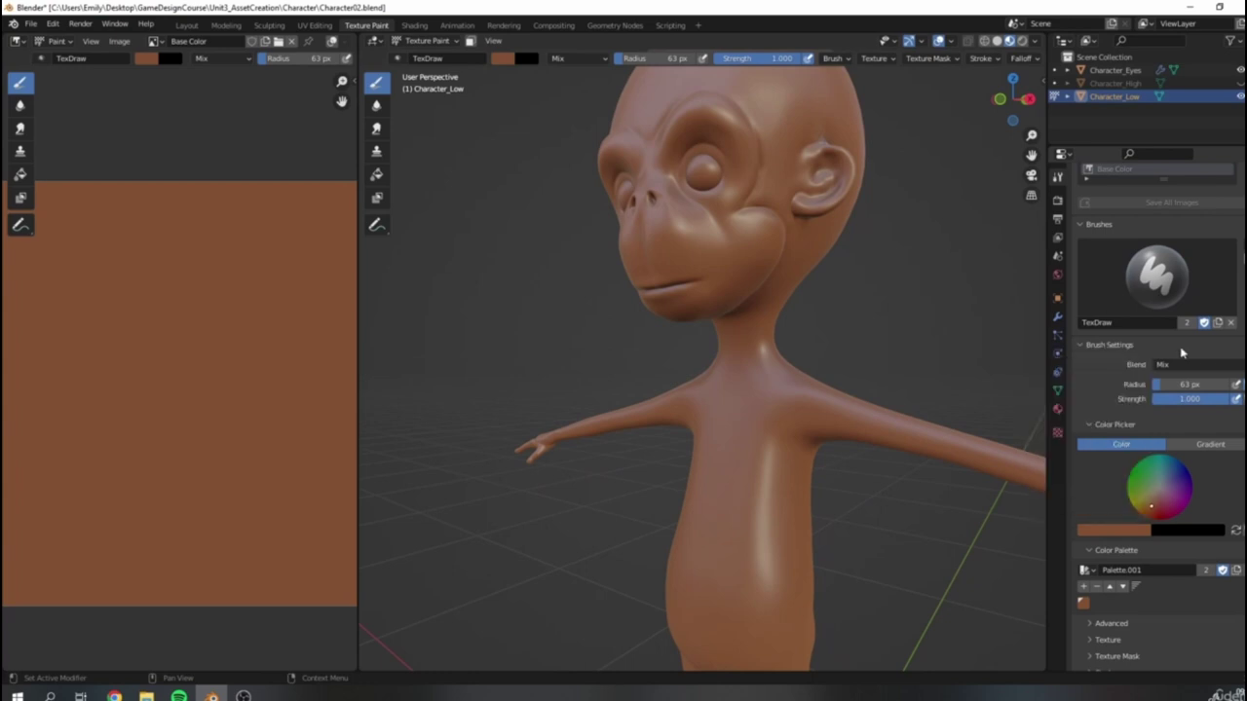
click(1126, 531)
drag(1082, 514, 1102, 514)
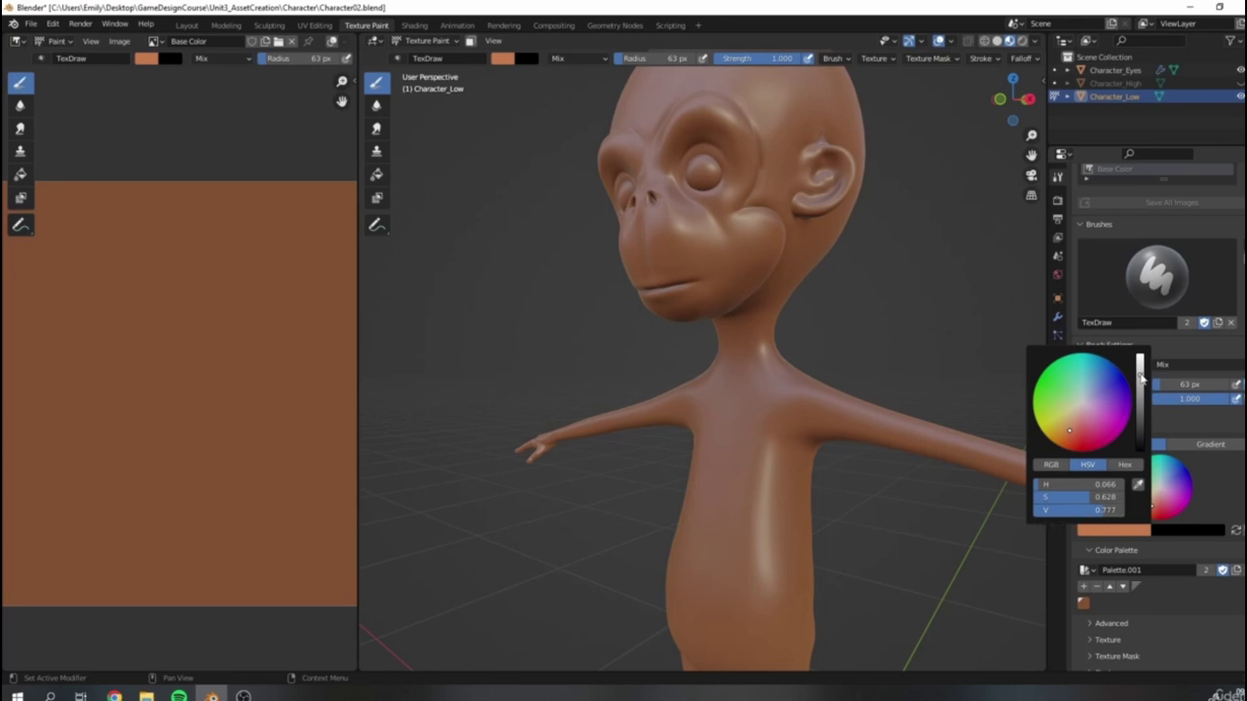
drag(1096, 509, 1094, 509)
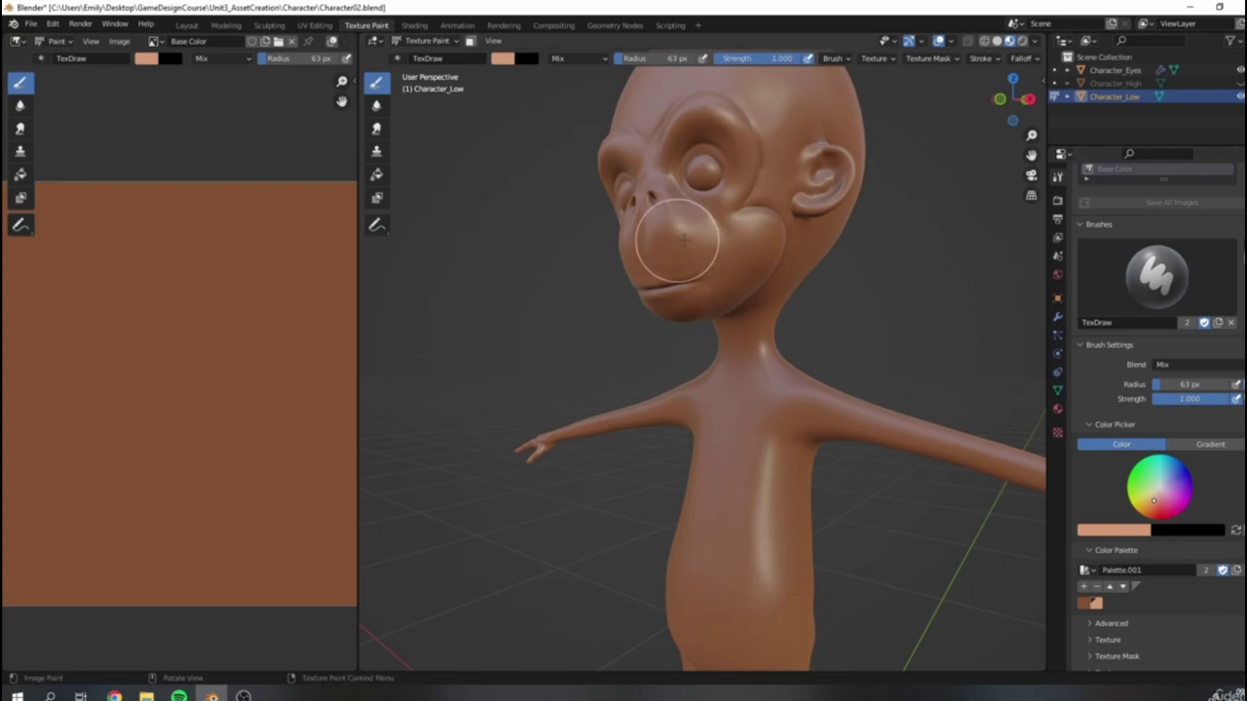
Step: Reduce the brush radius to 36 px and paint the monkey's muzzle and brow area light peach
scroll(613, 439, down, 5)
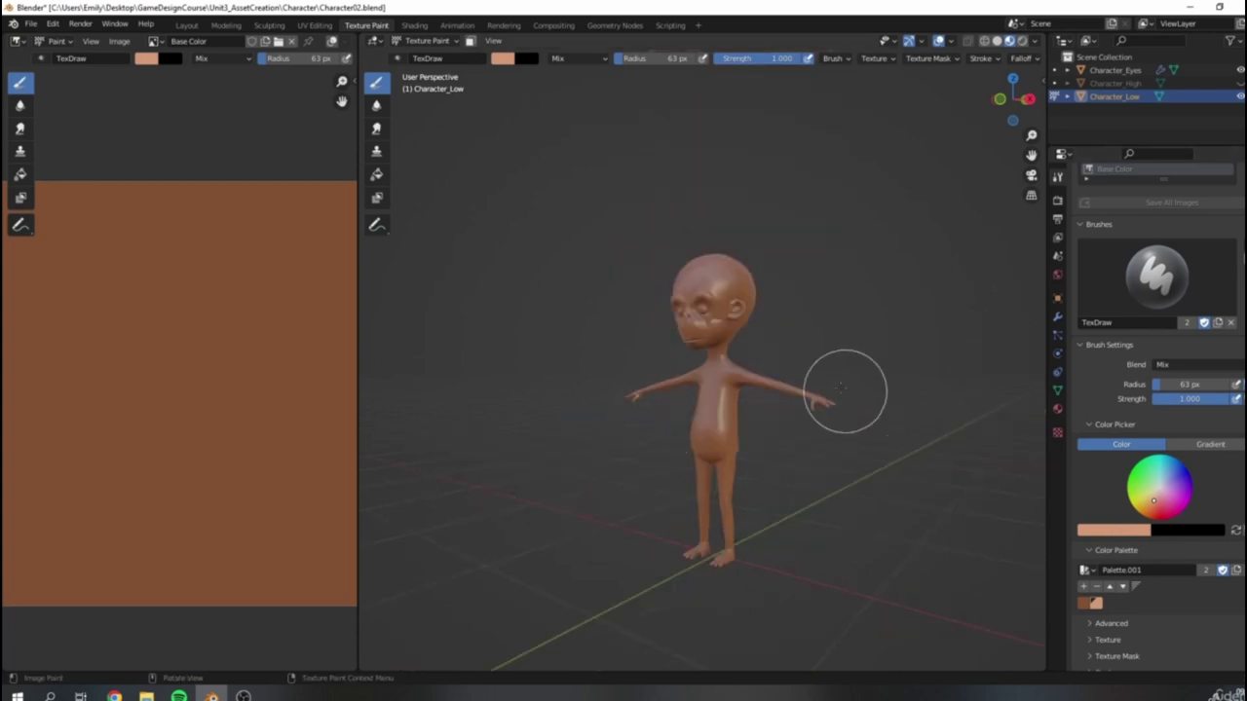
middle_drag(625, 359, 792, 374)
scroll(791, 374, up, 3)
scroll(792, 374, up, 3)
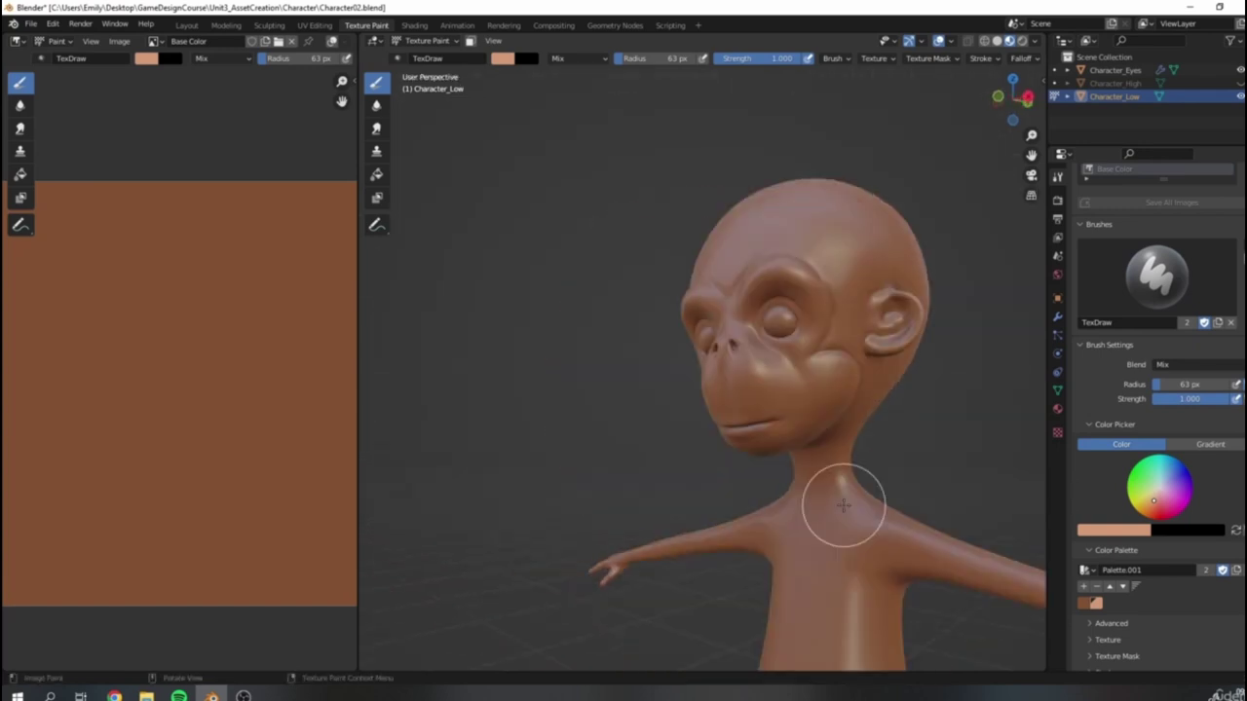
key(bracketleft)
key(bracketleft)
key(bracketleft)
key(bracketleft)
key(bracketleft)
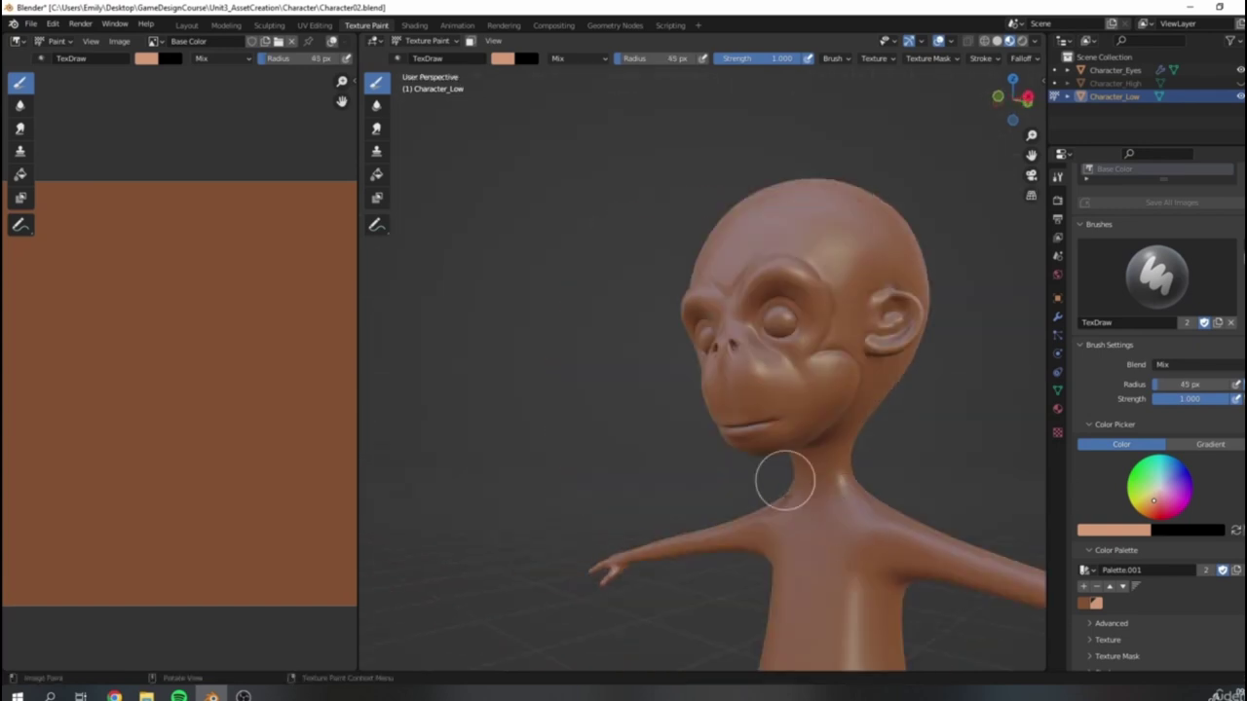
mouse_move(746, 357)
mouse_down()
mouse_move(731, 418)
mouse_move(770, 404)
mouse_move(773, 431)
mouse_move(728, 321)
mouse_move(767, 280)
mouse_up()
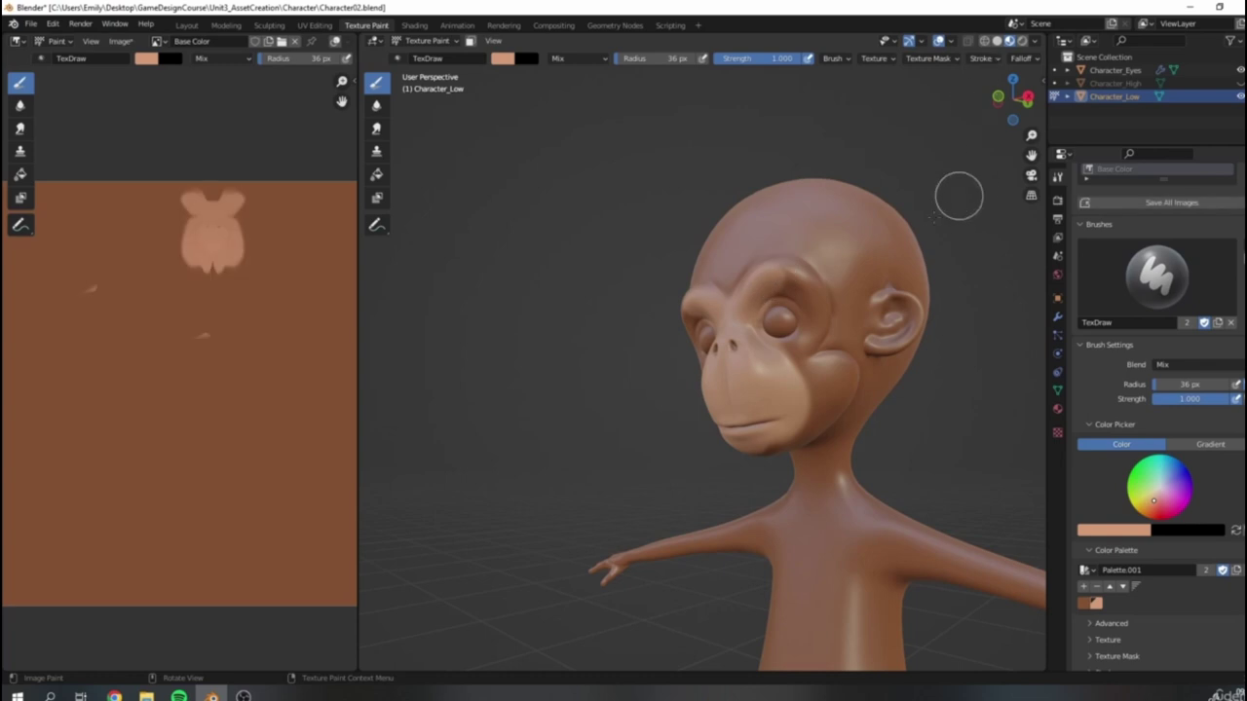
Step: Examine the painted face from the front and check the brush's mirror symmetry settings
middle_drag(848, 204, 888, 178)
shift+middle_drag(971, 314, 951, 294)
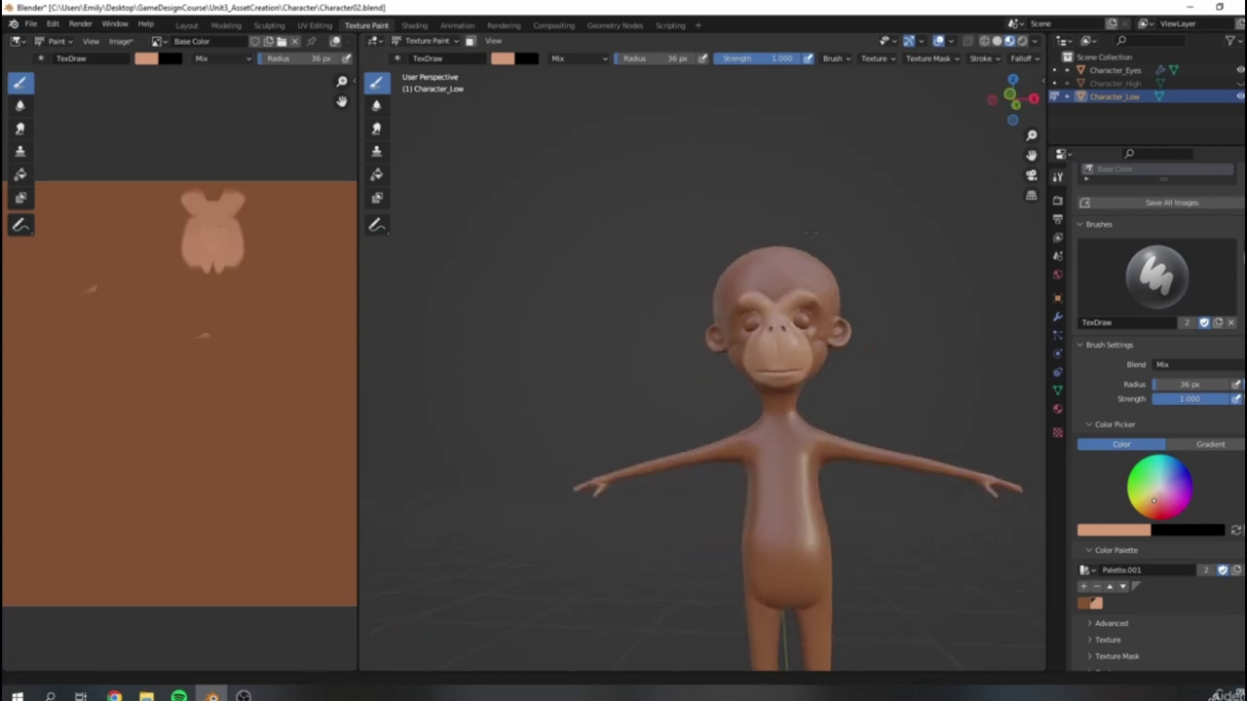
scroll(915, 233, up, 3)
shift+middle_drag(899, 195, 754, 232)
scroll(865, 275, up, 1)
middle_drag(864, 273, 801, 249)
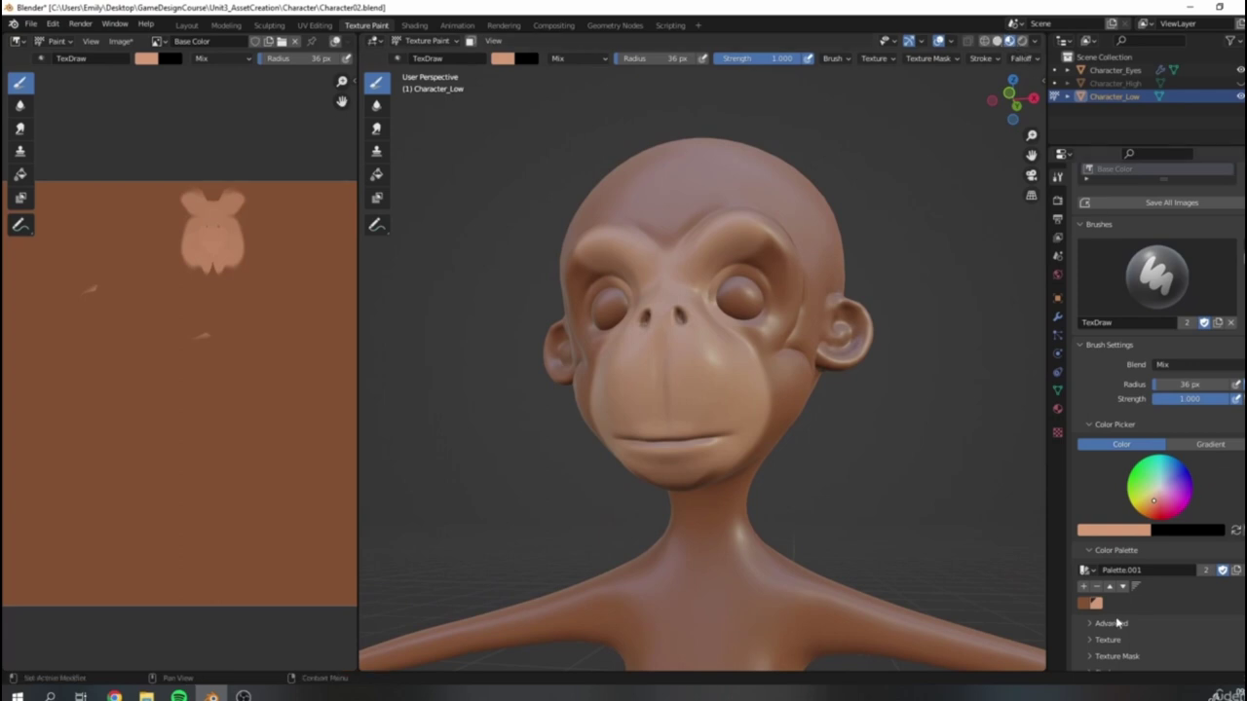
scroll(1119, 622, down, 3)
click(1083, 626)
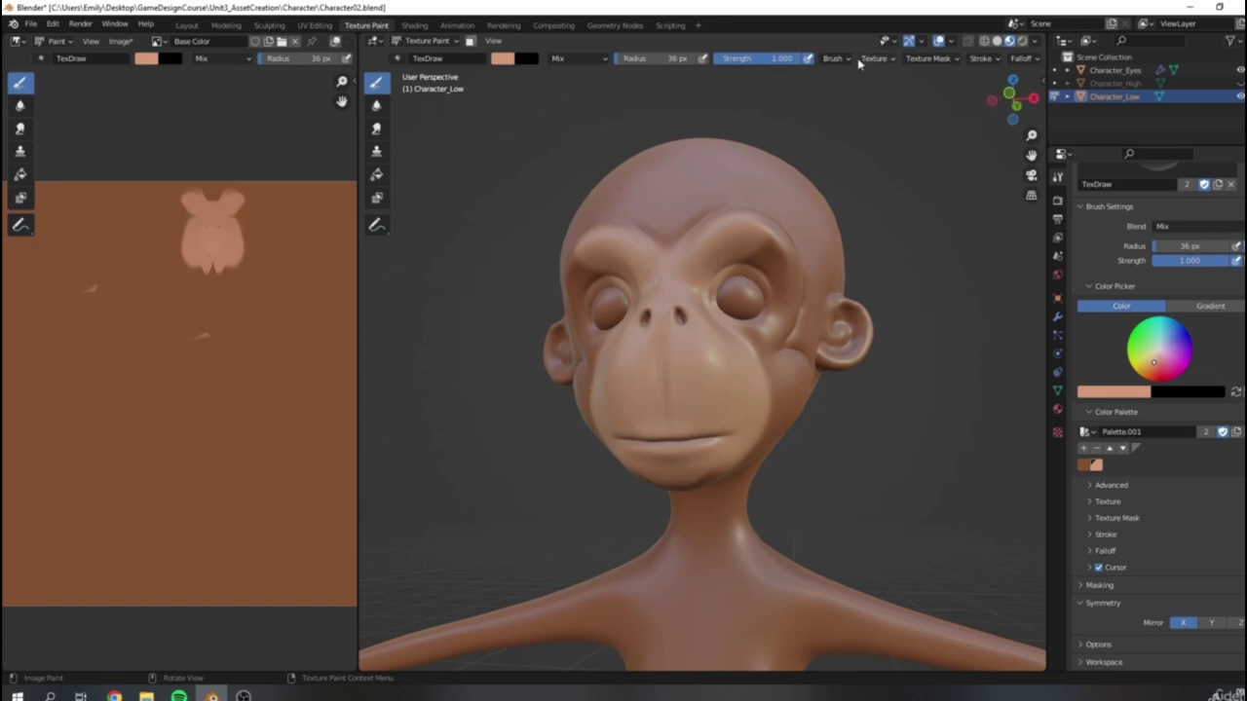
Step: Paint the brow ridge, eye surrounds and upper cheeks of the monkey's face light peach
mouse_move(710, 283)
mouse_down()
mouse_move(742, 261)
mouse_move(762, 286)
mouse_move(759, 308)
mouse_move(754, 281)
mouse_move(712, 334)
mouse_move(679, 309)
mouse_move(734, 374)
mouse_move(771, 329)
mouse_move(703, 274)
mouse_move(683, 283)
mouse_move(687, 261)
mouse_move(781, 271)
mouse_move(751, 225)
mouse_move(780, 255)
mouse_move(751, 349)
mouse_up()
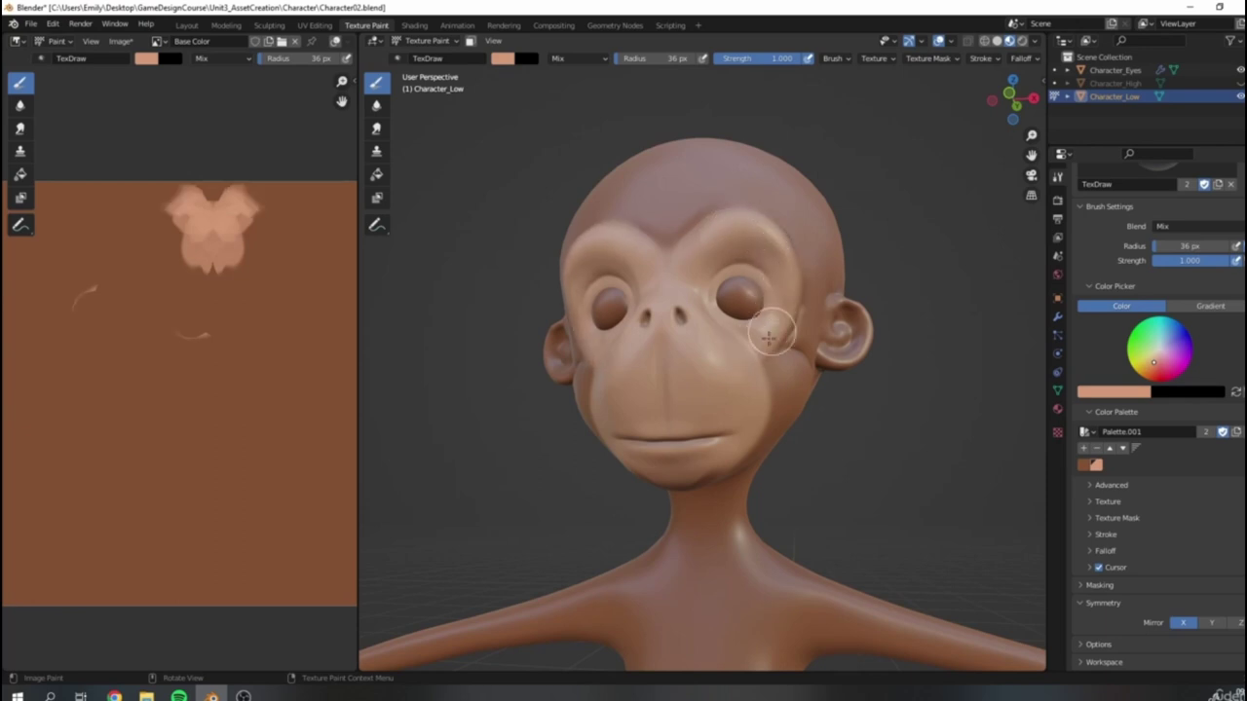
click(761, 359)
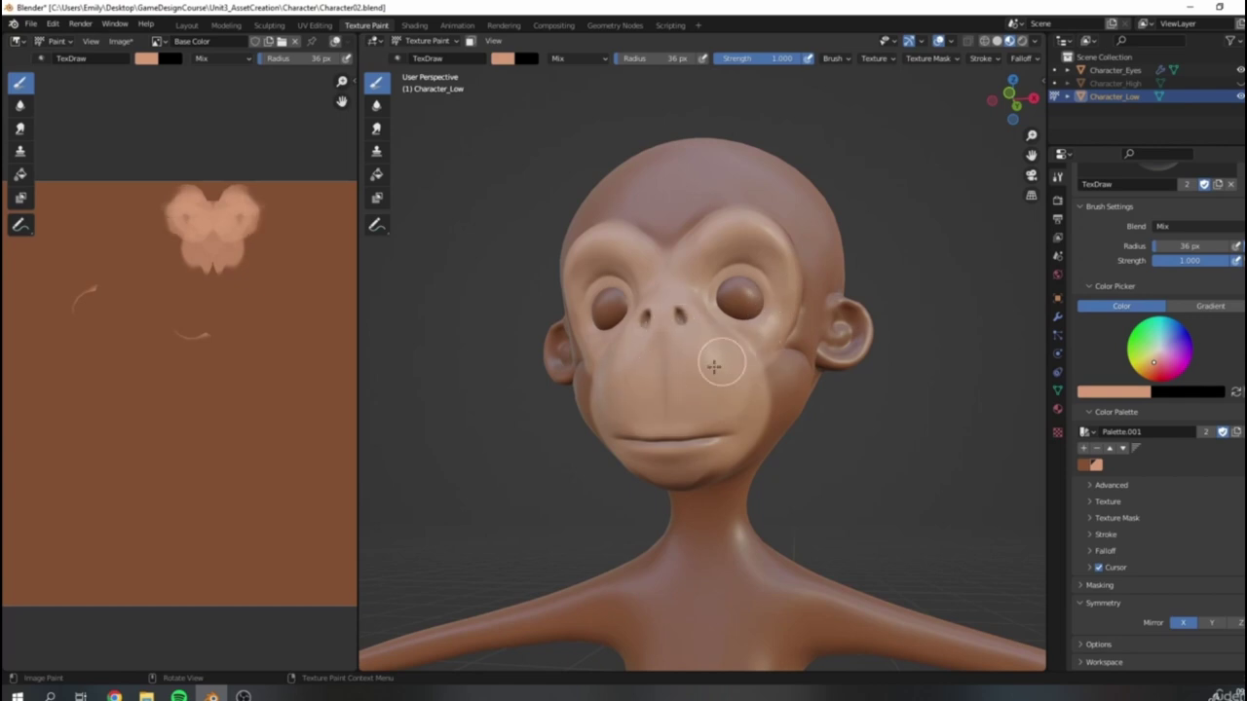
click(732, 366)
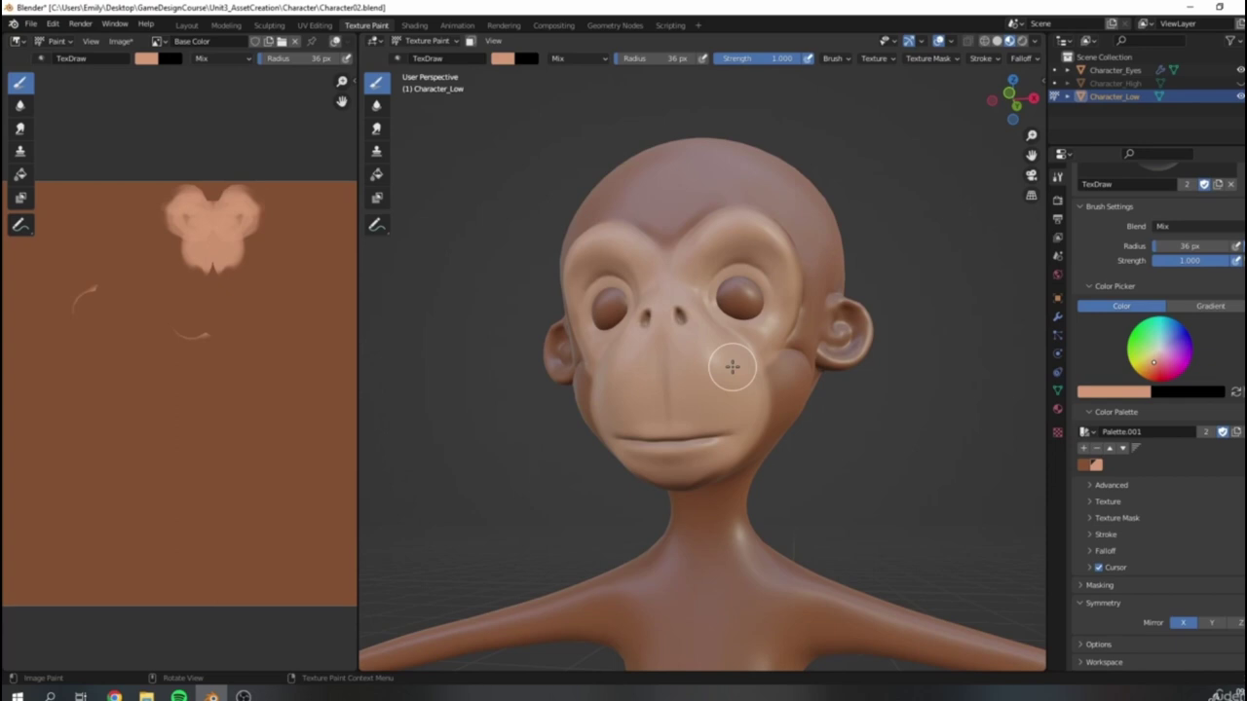
Step: Extend the light peach paint over the outer brow and temple edge beside the monkey's eye
middle_drag(707, 263, 730, 432)
scroll(755, 341, up, 5)
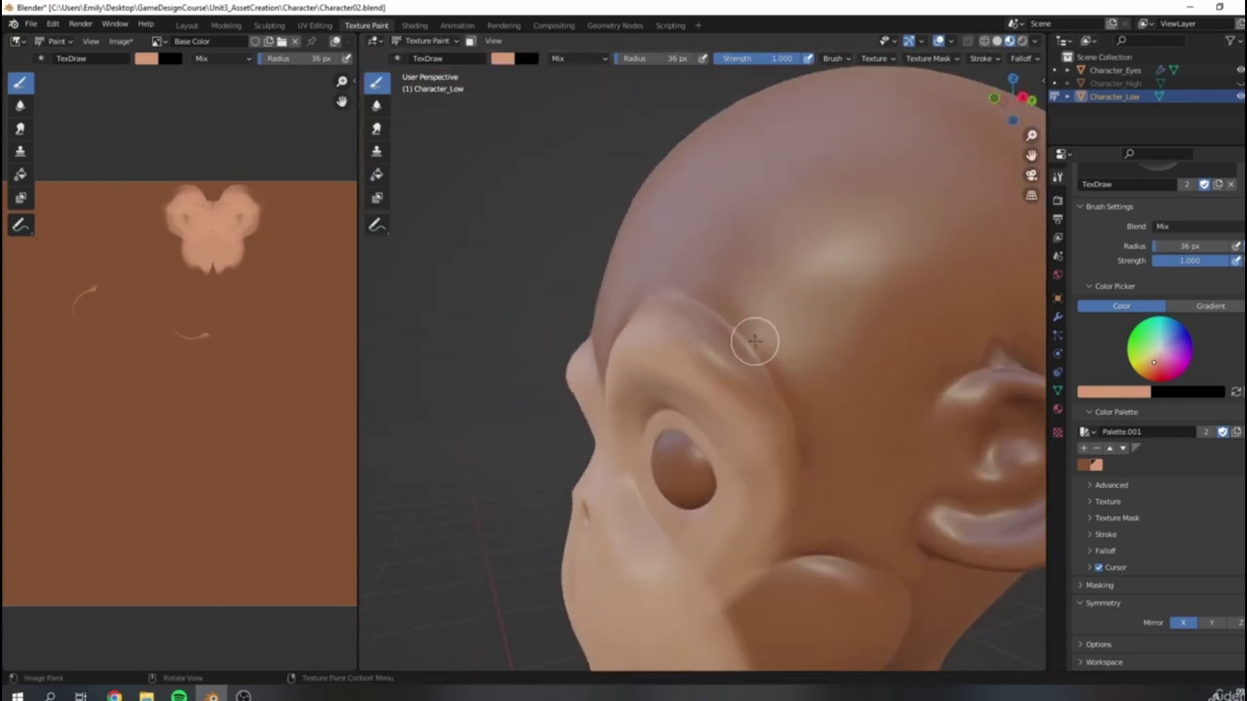
mouse_move(670, 336)
mouse_down()
mouse_move(746, 400)
mouse_move(747, 370)
mouse_move(715, 334)
mouse_move(771, 437)
mouse_move(746, 578)
mouse_move(764, 433)
mouse_up()
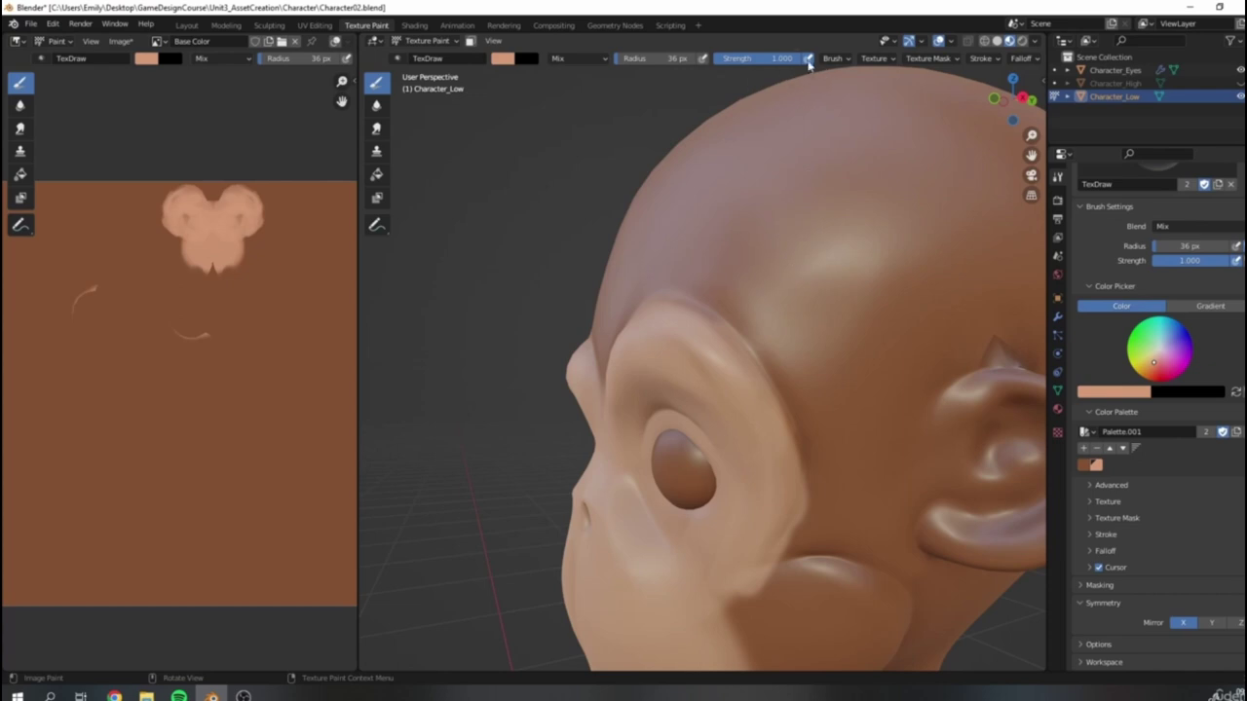
drag(669, 345, 712, 421)
drag(699, 327, 731, 366)
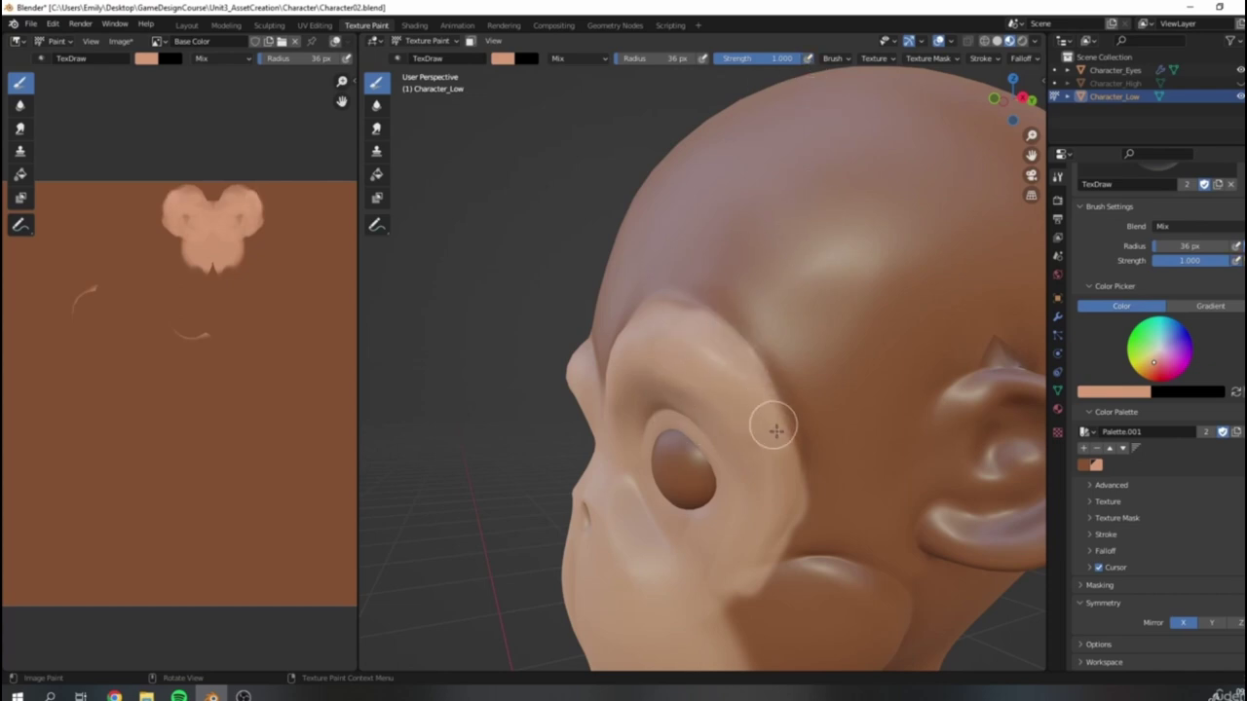
Step: Swap the brush colors, replace black with the palette's brown, and clean up the peach edge beside the cheek with it
key(x)
drag(824, 495, 794, 555)
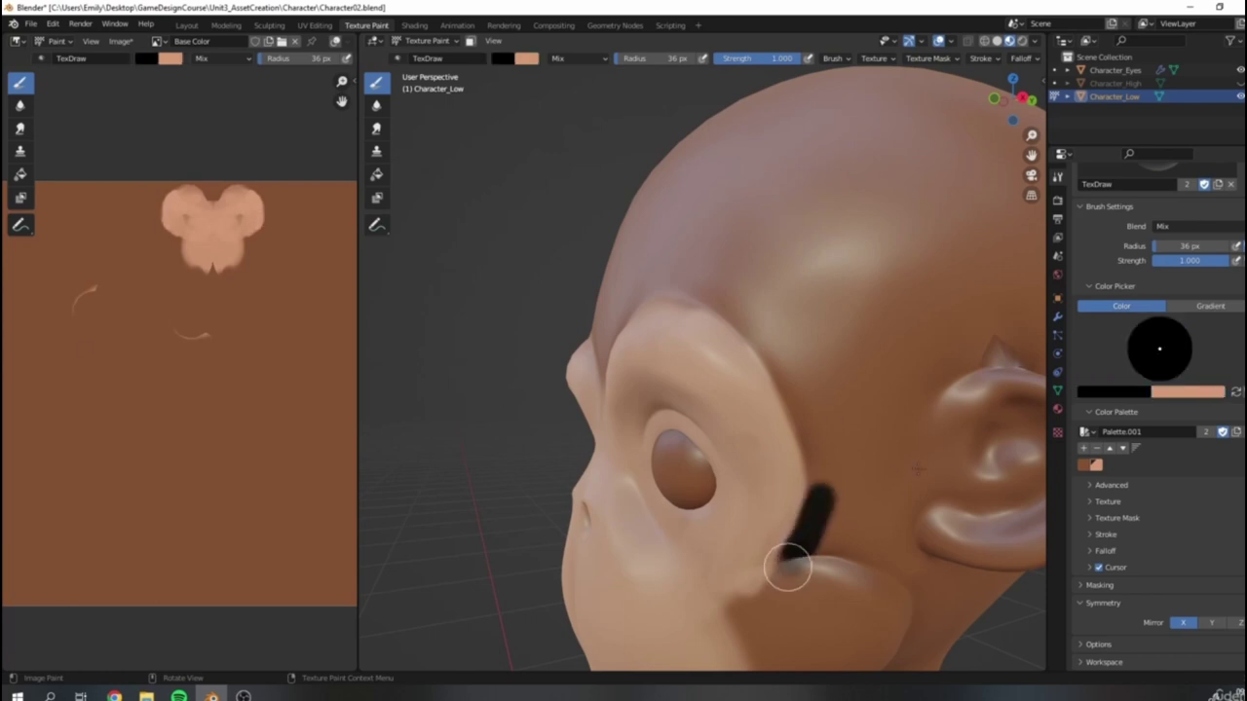
key(ctrl+z)
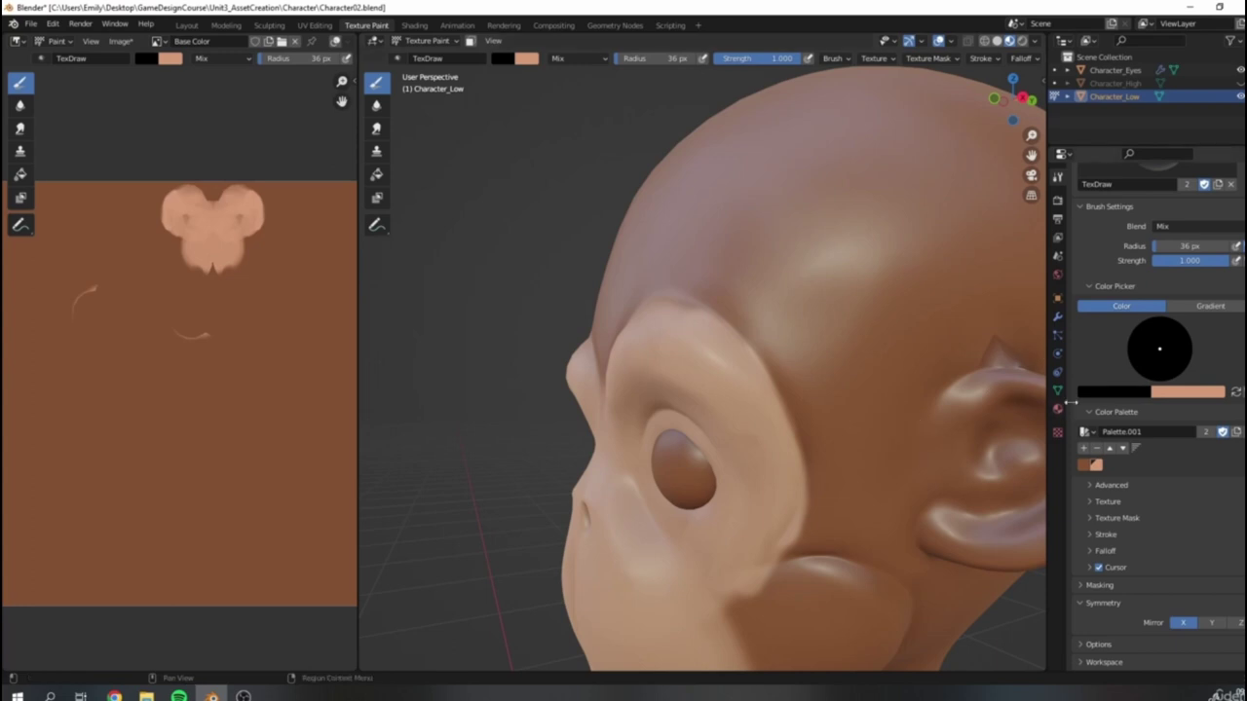
click(1090, 466)
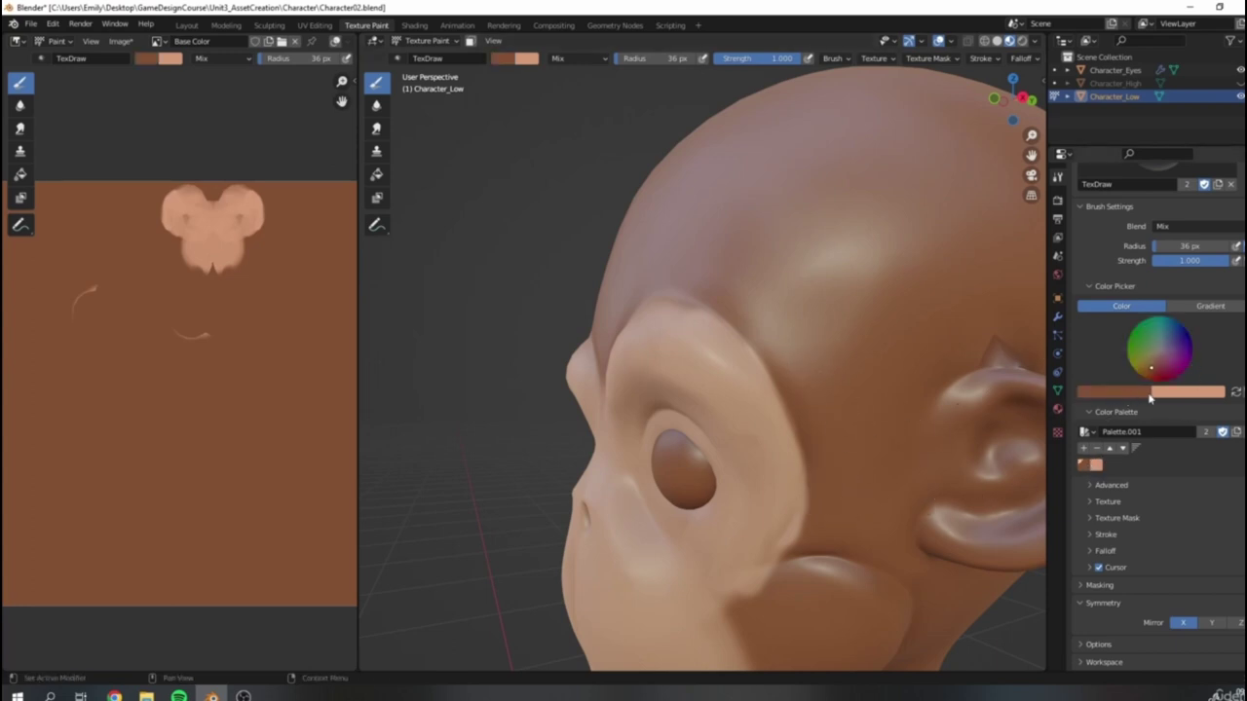
drag(819, 483, 794, 548)
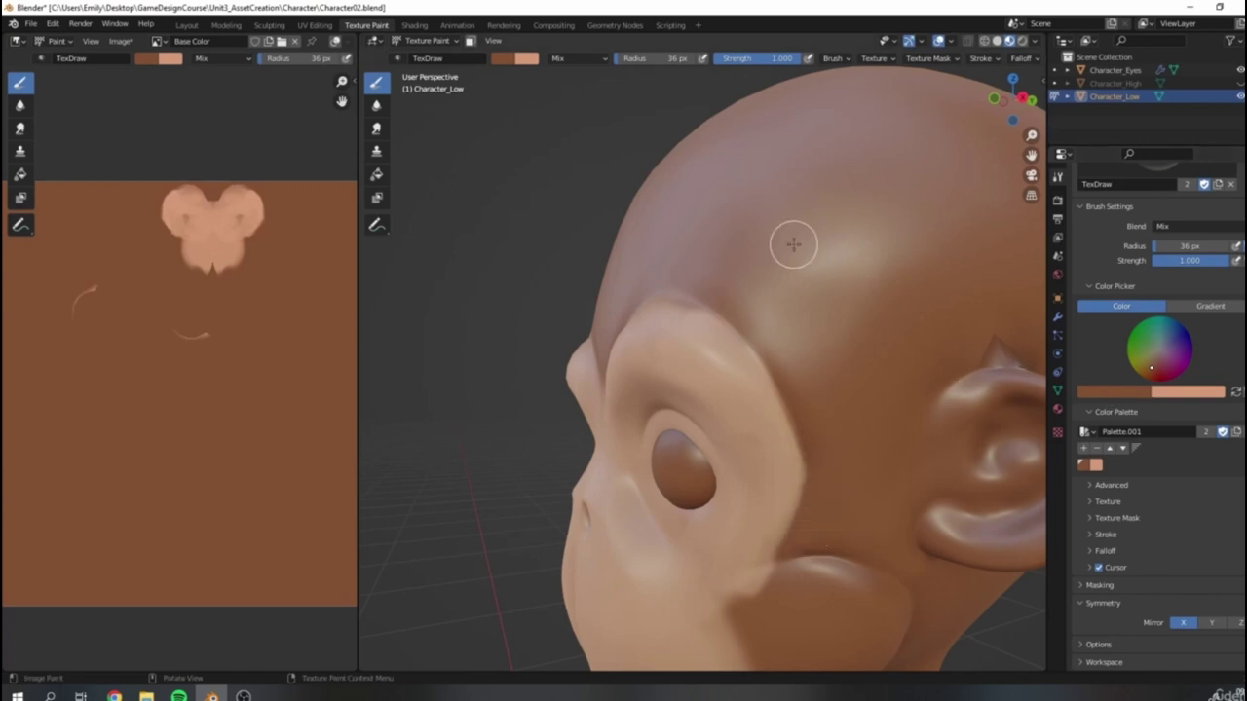
Step: Swap back to light peach, fill the top and outer edge of the other brow, and enlarge the brush radius to 53 px
scroll(750, 277, down, 6)
middle_drag(697, 331, 862, 390)
scroll(865, 391, up, 2)
scroll(862, 391, up, 5)
key(x)
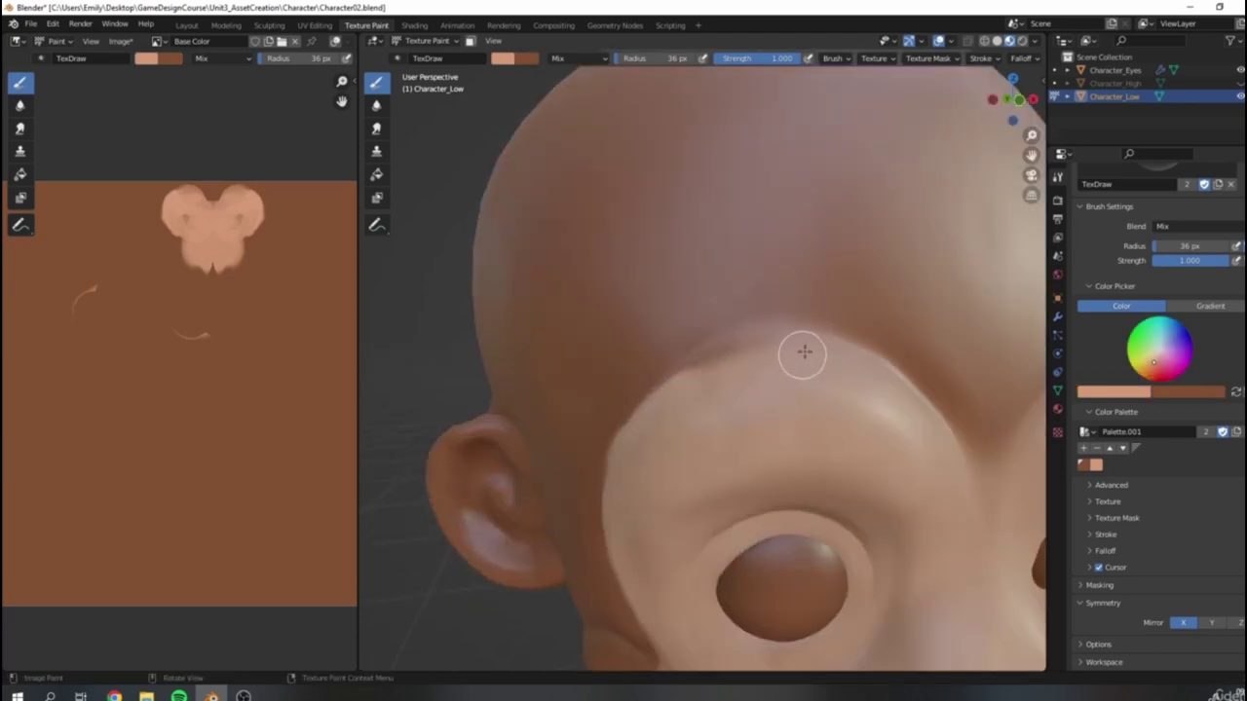
drag(804, 353, 673, 390)
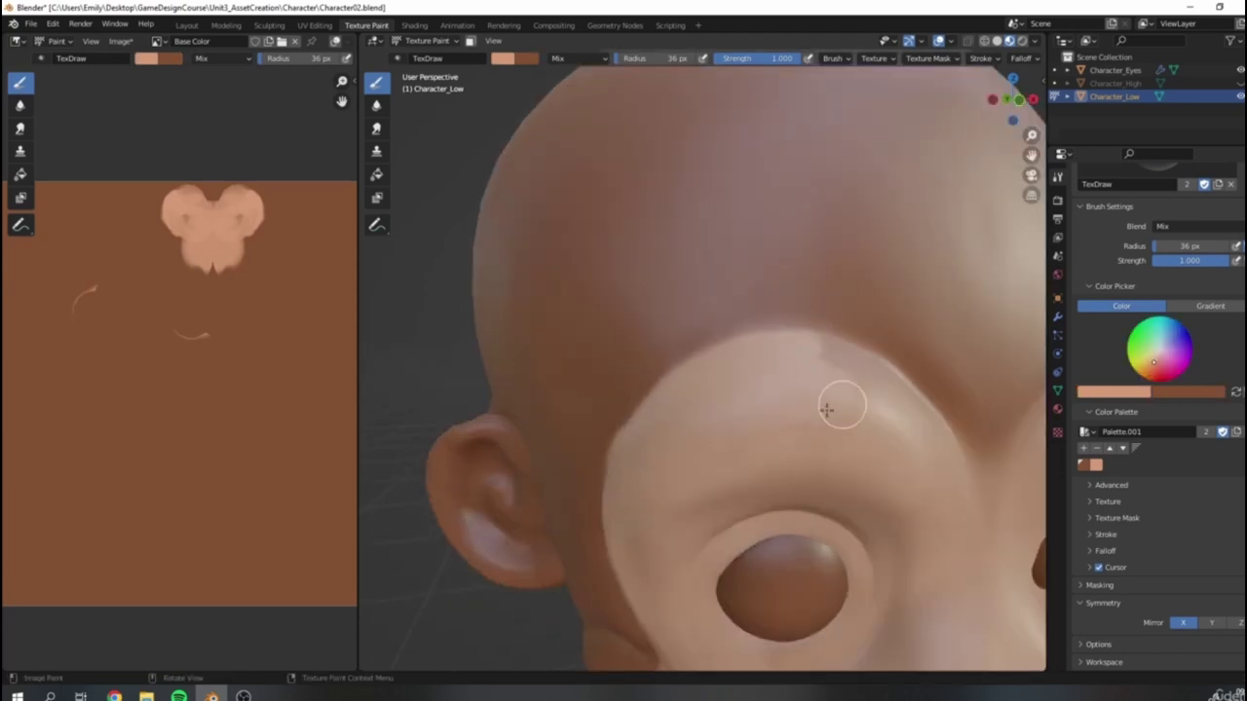
mouse_move(834, 421)
mouse_down()
mouse_move(863, 371)
mouse_move(907, 356)
mouse_move(807, 384)
mouse_move(866, 398)
mouse_move(915, 435)
mouse_move(720, 468)
mouse_move(660, 509)
mouse_move(698, 603)
mouse_up()
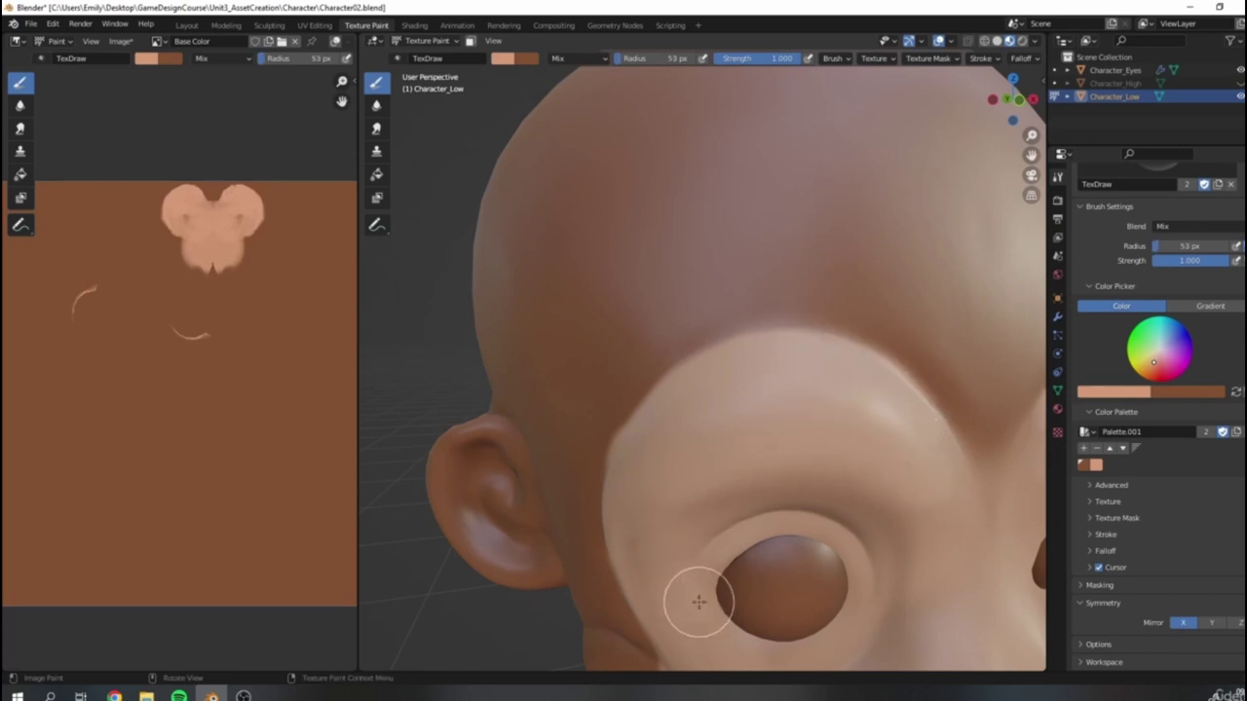
Step: Paint both rounded cheeks of the monkey light peach down to the jaw
scroll(804, 468, down, 10)
middle_drag(789, 379, 711, 381)
scroll(872, 383, up, 6)
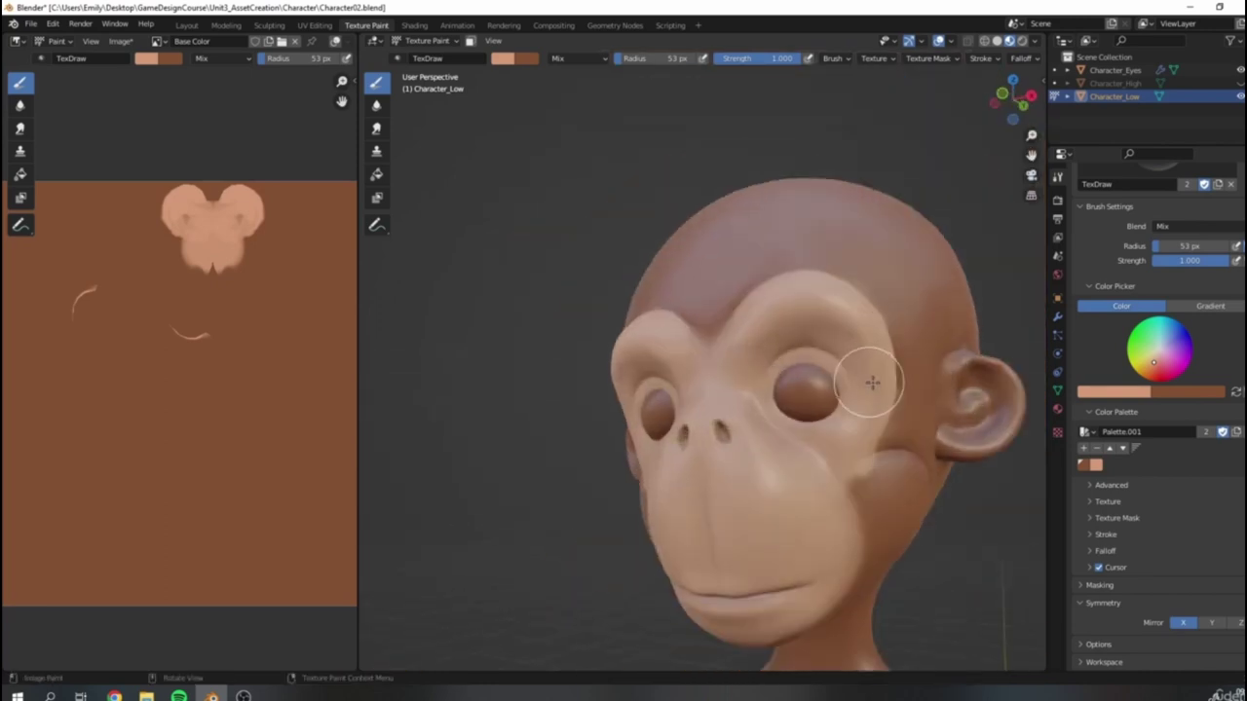
scroll(607, 432, down, 4)
scroll(932, 487, up, 4)
scroll(947, 521, down, 1)
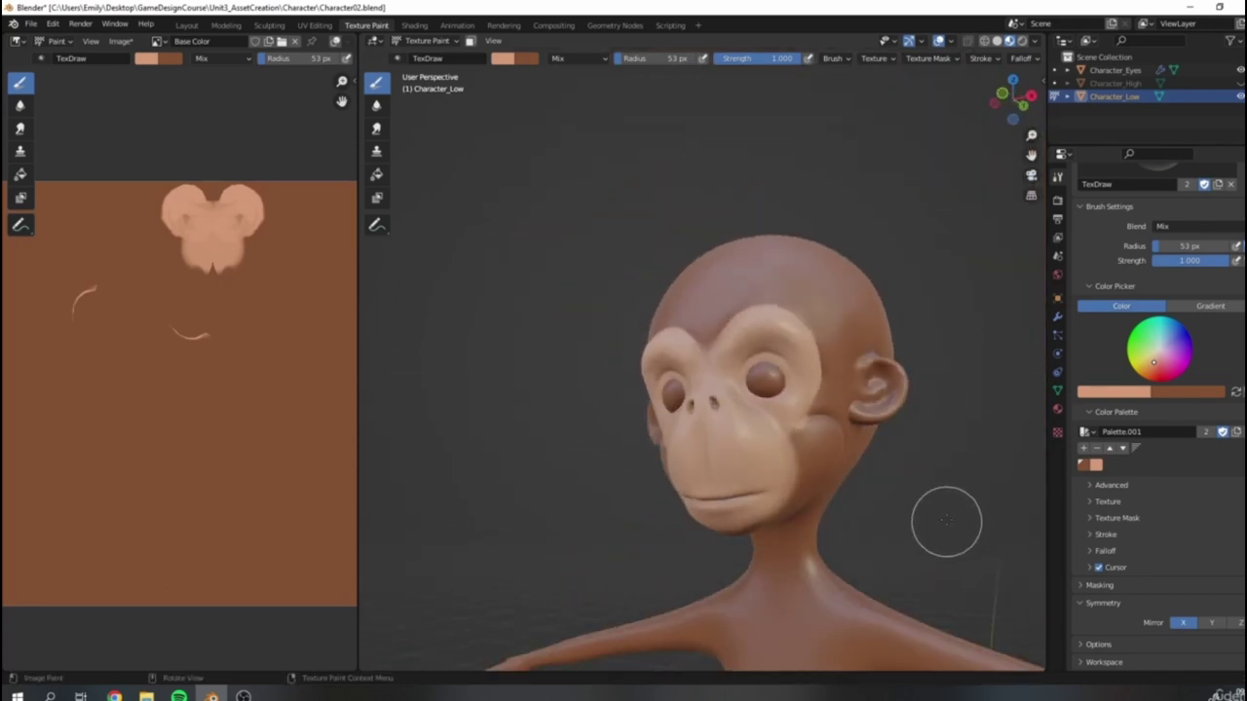
mouse_move(852, 537)
middle_down()
mouse_move(817, 531)
mouse_move(860, 524)
middle_up()
scroll(817, 531, up, 4)
mouse_move(785, 422)
mouse_down()
mouse_move(751, 418)
mouse_move(807, 406)
mouse_move(848, 437)
mouse_move(807, 542)
mouse_move(847, 501)
mouse_move(791, 404)
mouse_move(755, 543)
mouse_move(779, 537)
mouse_move(811, 557)
mouse_move(721, 615)
mouse_move(731, 565)
mouse_move(710, 504)
mouse_move(833, 504)
mouse_up()
mouse_move(834, 504)
middle_down()
mouse_move(829, 361)
mouse_move(723, 309)
middle_up()
mouse_move(722, 309)
mouse_down()
mouse_move(809, 262)
mouse_move(712, 398)
mouse_move(743, 298)
mouse_move(704, 263)
mouse_move(710, 321)
mouse_move(751, 345)
mouse_move(737, 340)
mouse_up()
Step: Examine the painted face on the model and the peach areas on the Base Color texture
mouse_move(737, 339)
middle_down()
mouse_move(794, 260)
mouse_move(852, 351)
mouse_move(916, 406)
mouse_move(807, 373)
mouse_move(839, 313)
middle_up()
scroll(794, 260, down, 6)
scroll(901, 404, up, 6)
scroll(916, 406, up, 3)
scroll(806, 373, up, 2)
scroll(960, 341, up, 2)
middle_drag(962, 341, 966, 345)
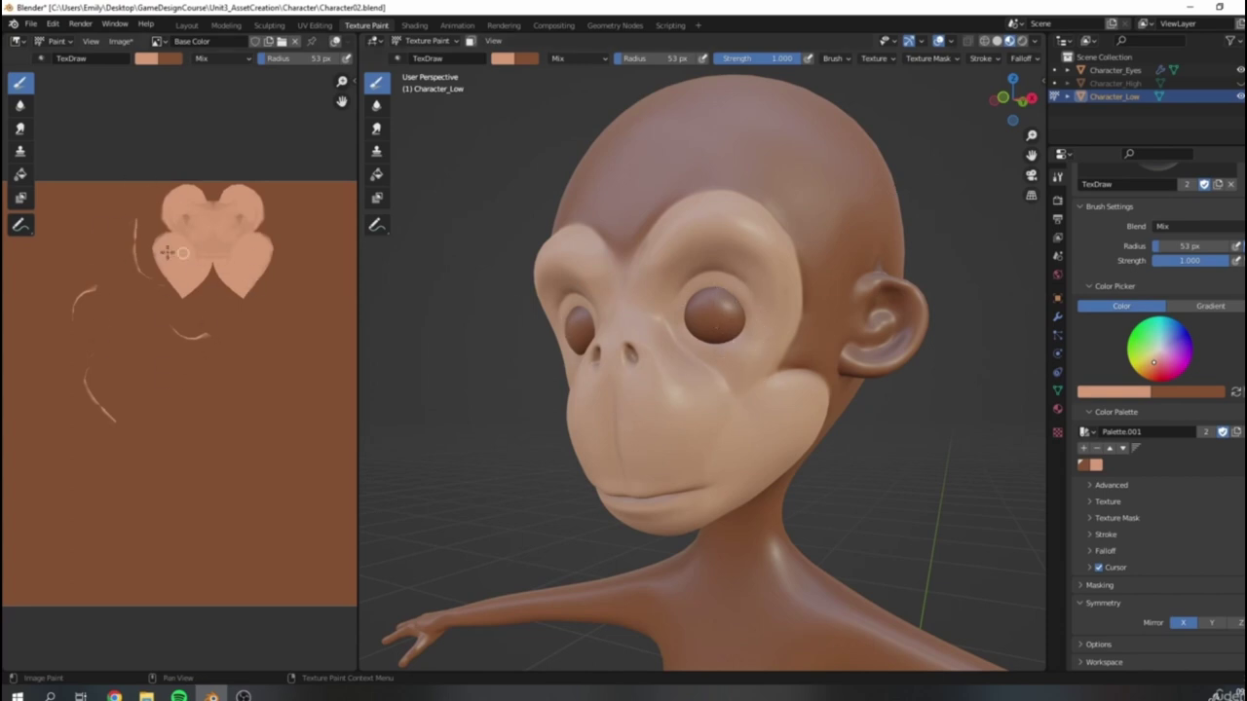
scroll(168, 255, down, 3)
middle_drag(222, 317, 252, 306)
scroll(245, 293, up, 4)
middle_drag(311, 213, 272, 273)
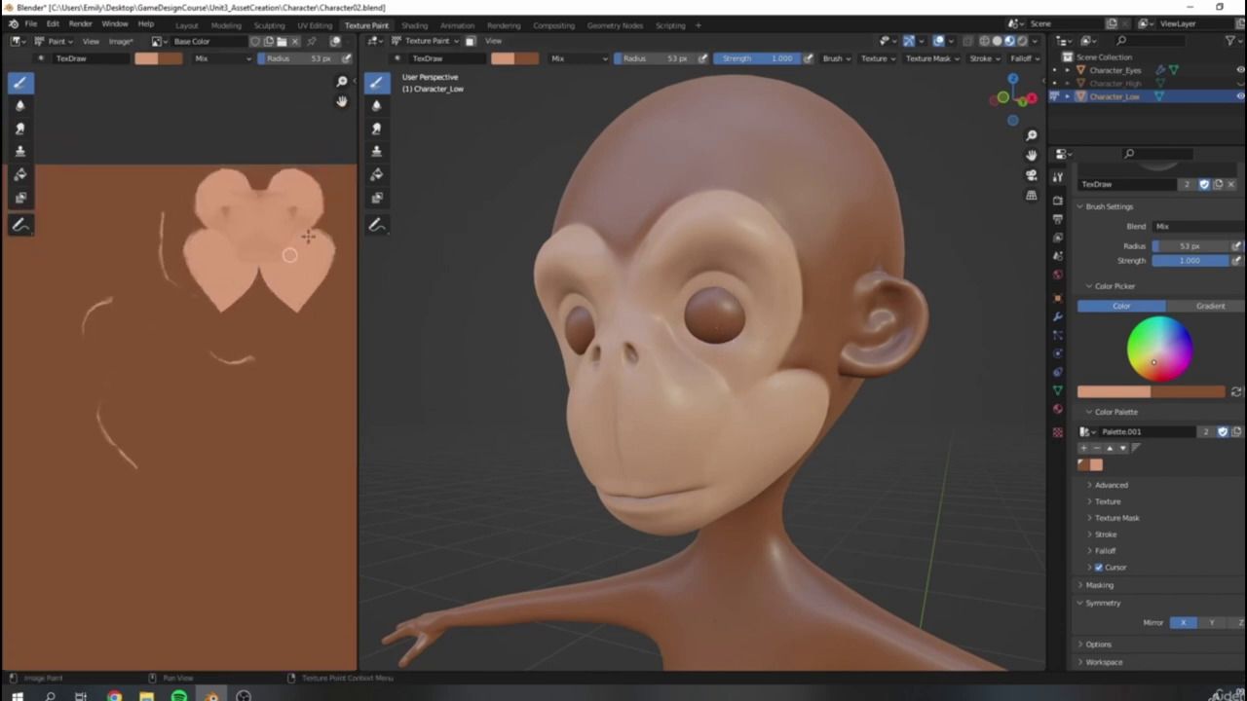
scroll(308, 236, down, 3)
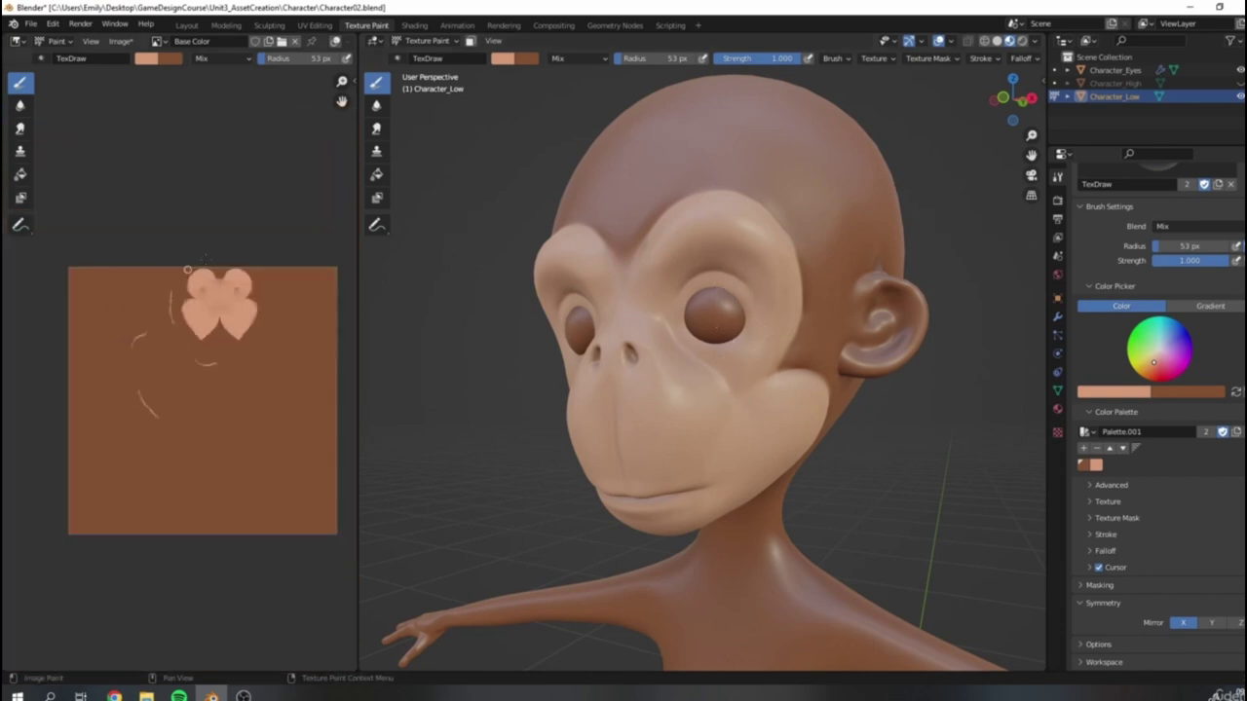
Step: Leave Texture Paint mode on the body, select Character_Eyes and enter Texture Paint mode on it
click(421, 41)
click(429, 50)
click(1130, 72)
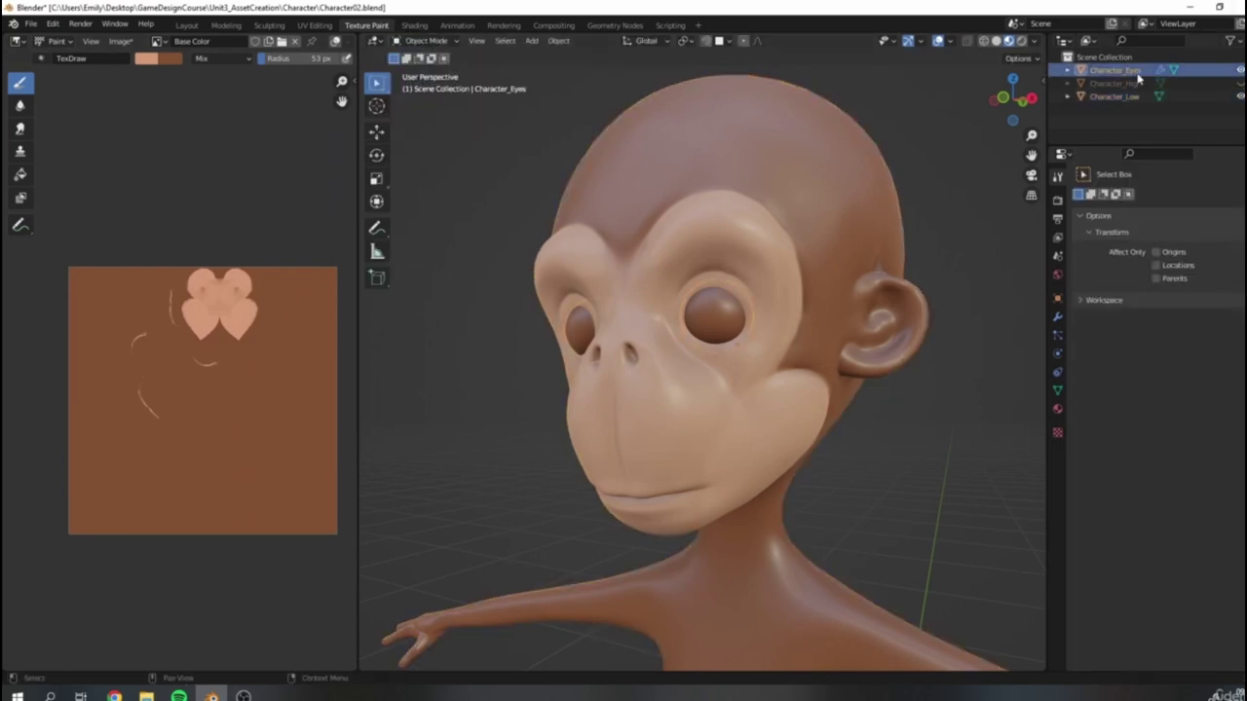
click(429, 42)
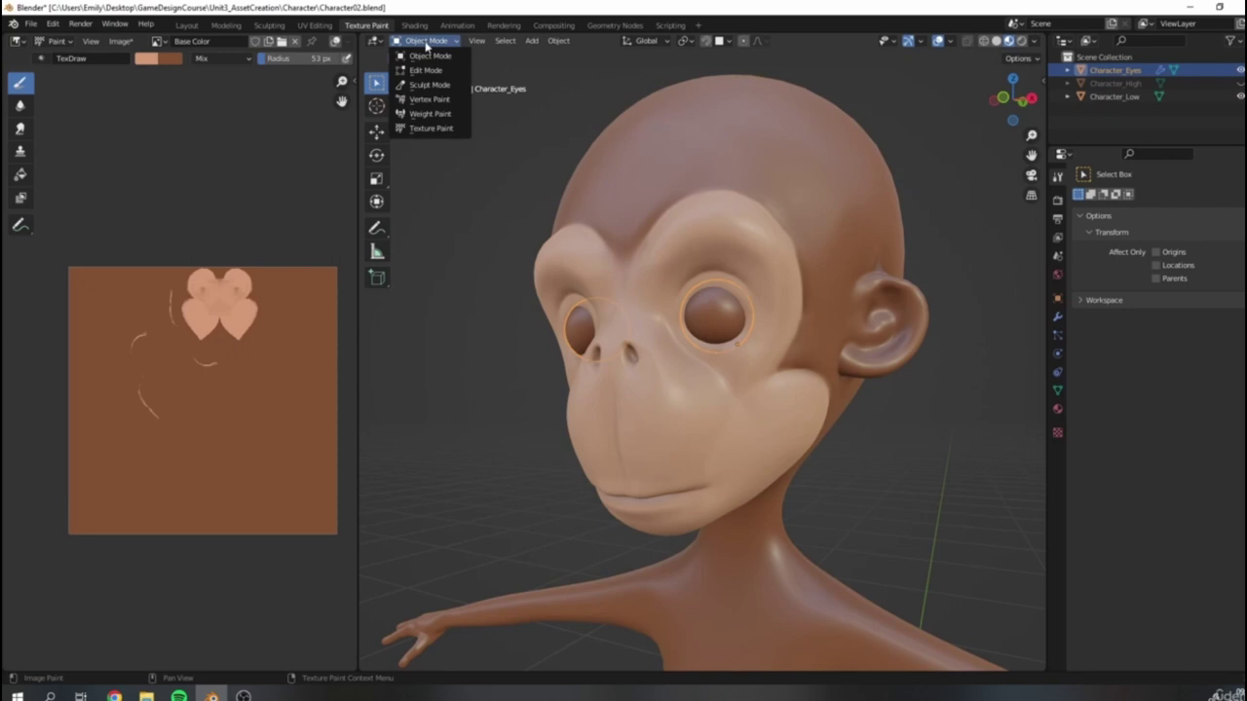
click(423, 122)
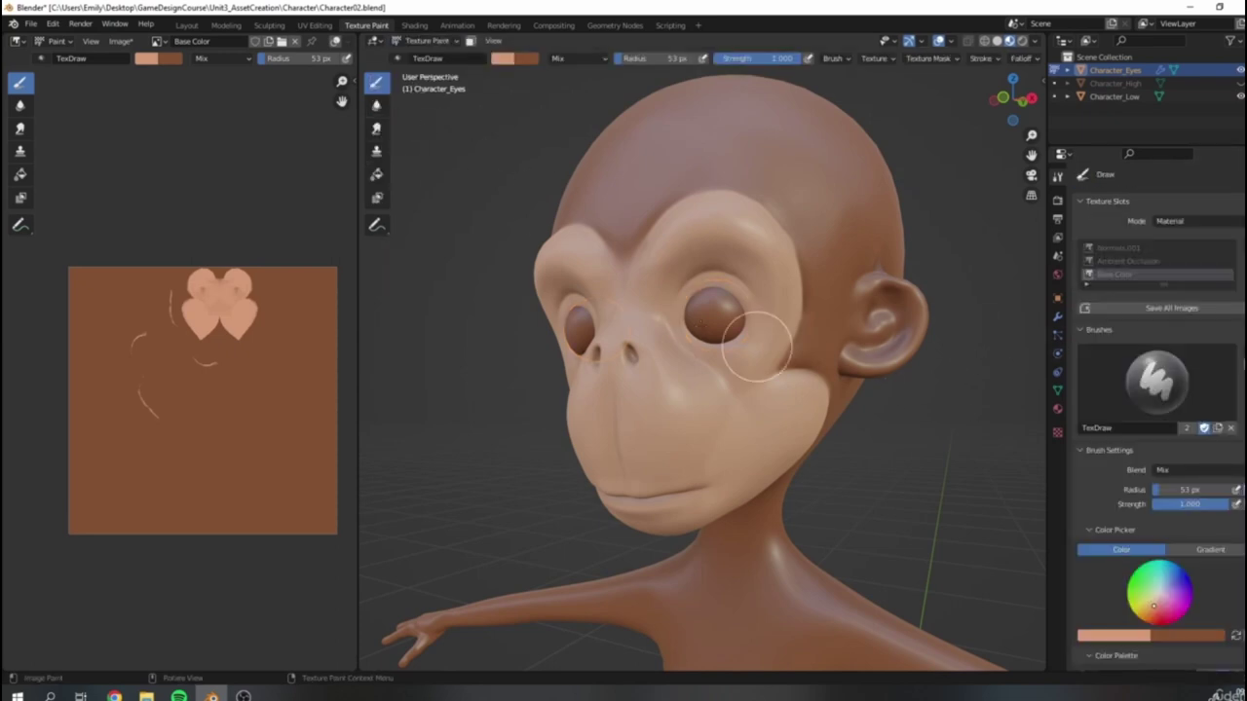
Step: Set the brush color to a very dark neutral gray with saturation 0
middle_drag(922, 354, 696, 331)
scroll(1197, 549, down, 2)
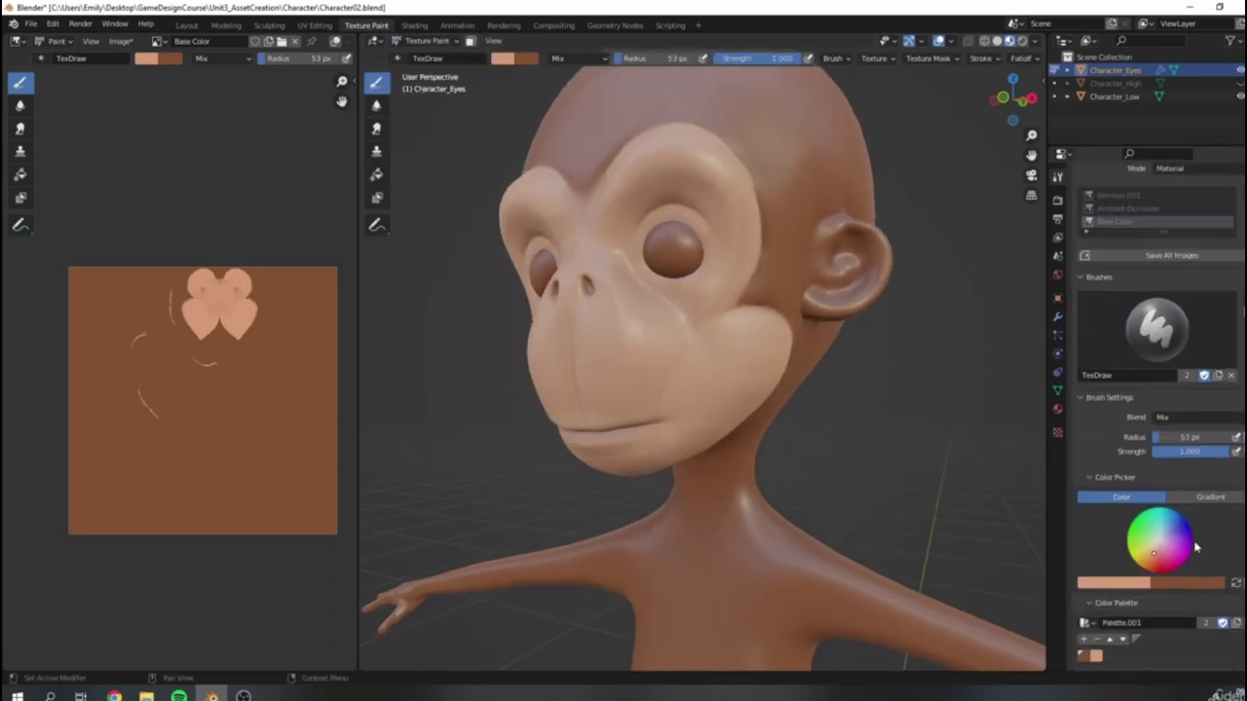
scroll(1197, 549, down, 5)
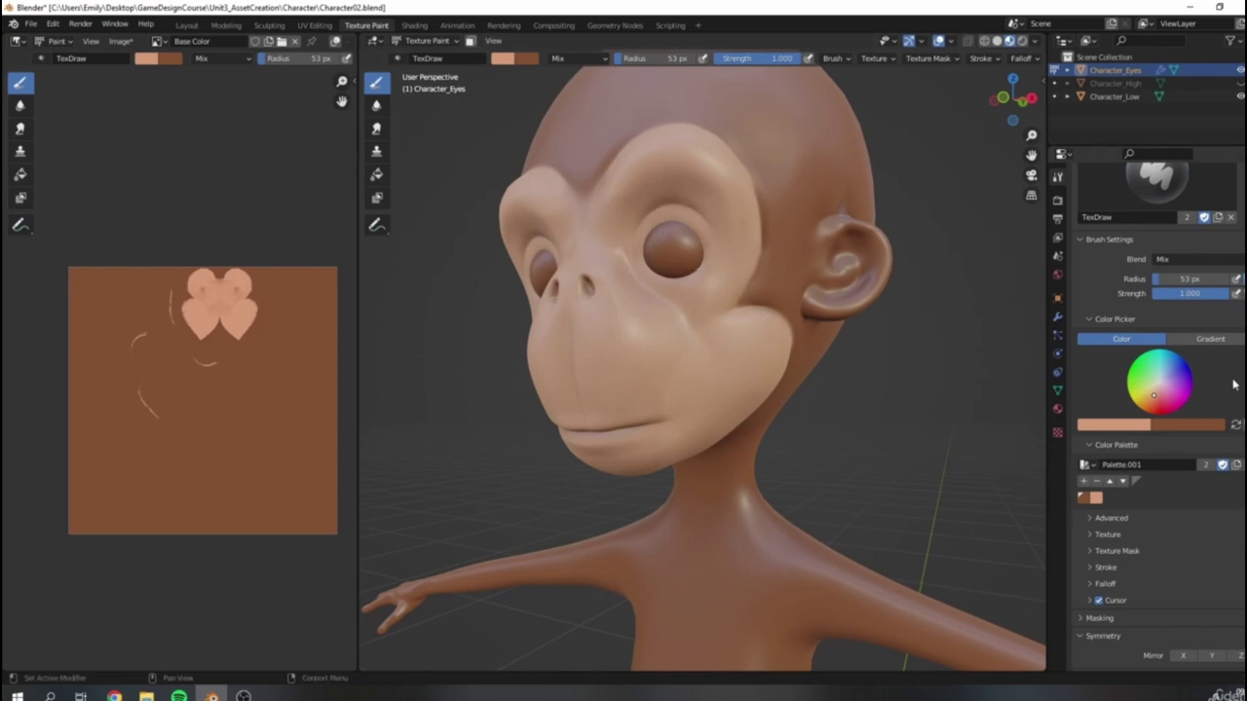
click(1128, 427)
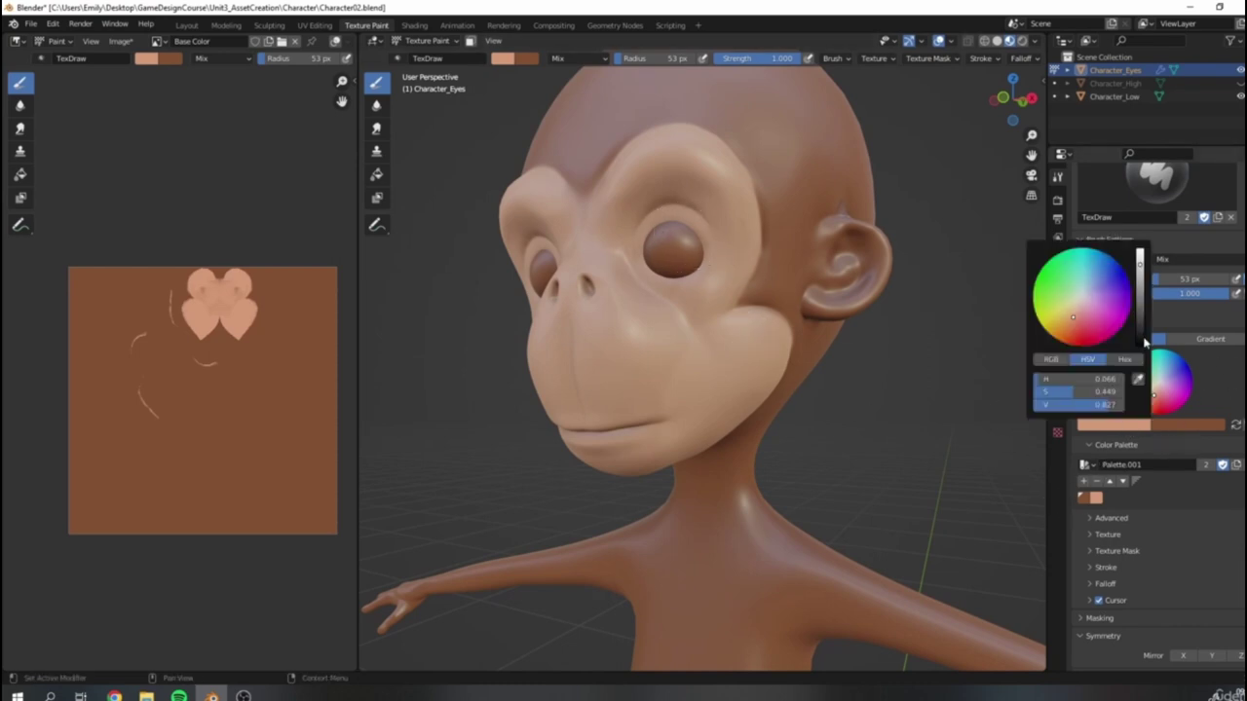
mouse_move(1142, 270)
mouse_down()
mouse_move(1139, 343)
mouse_move(1139, 332)
mouse_up()
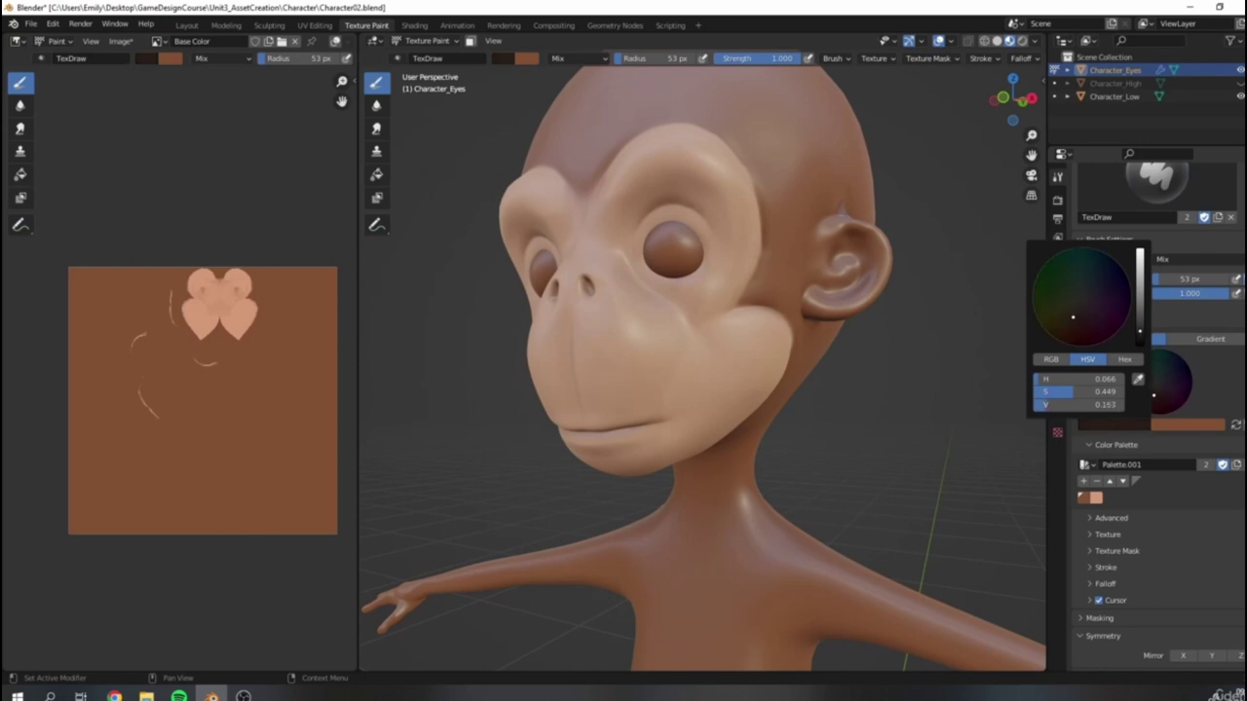
drag(1140, 330, 1139, 326)
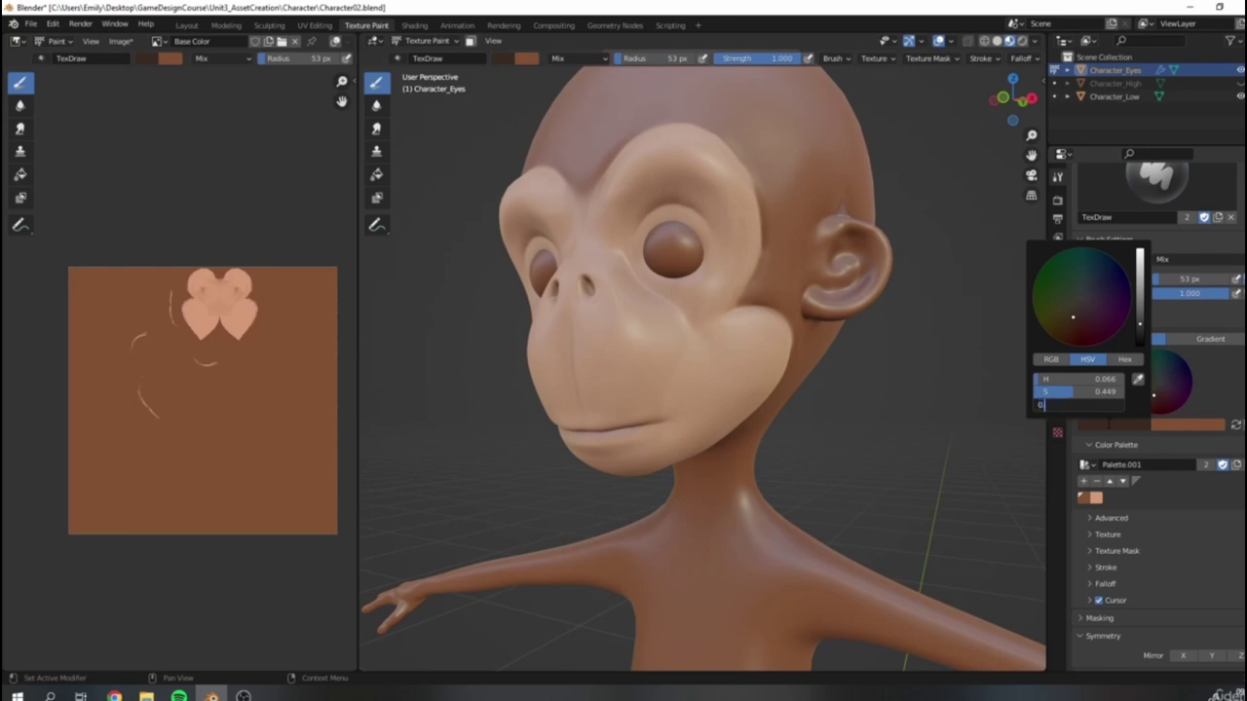
key(Return)
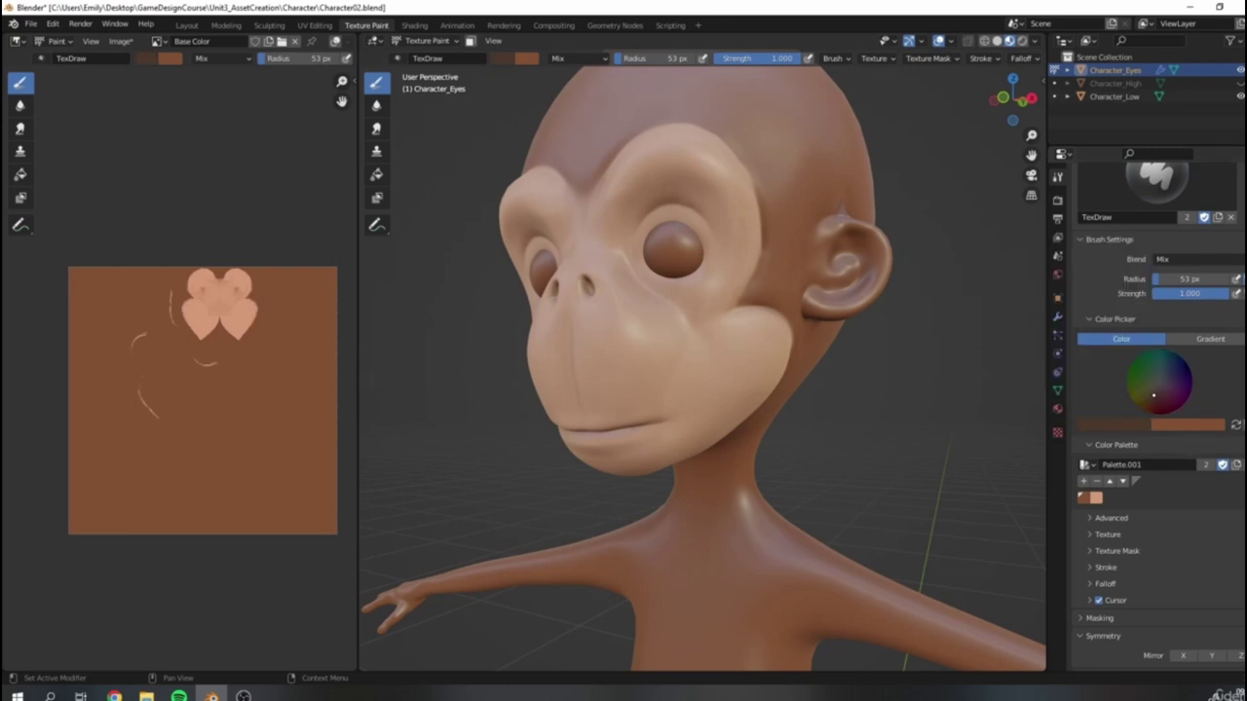
click(1135, 419)
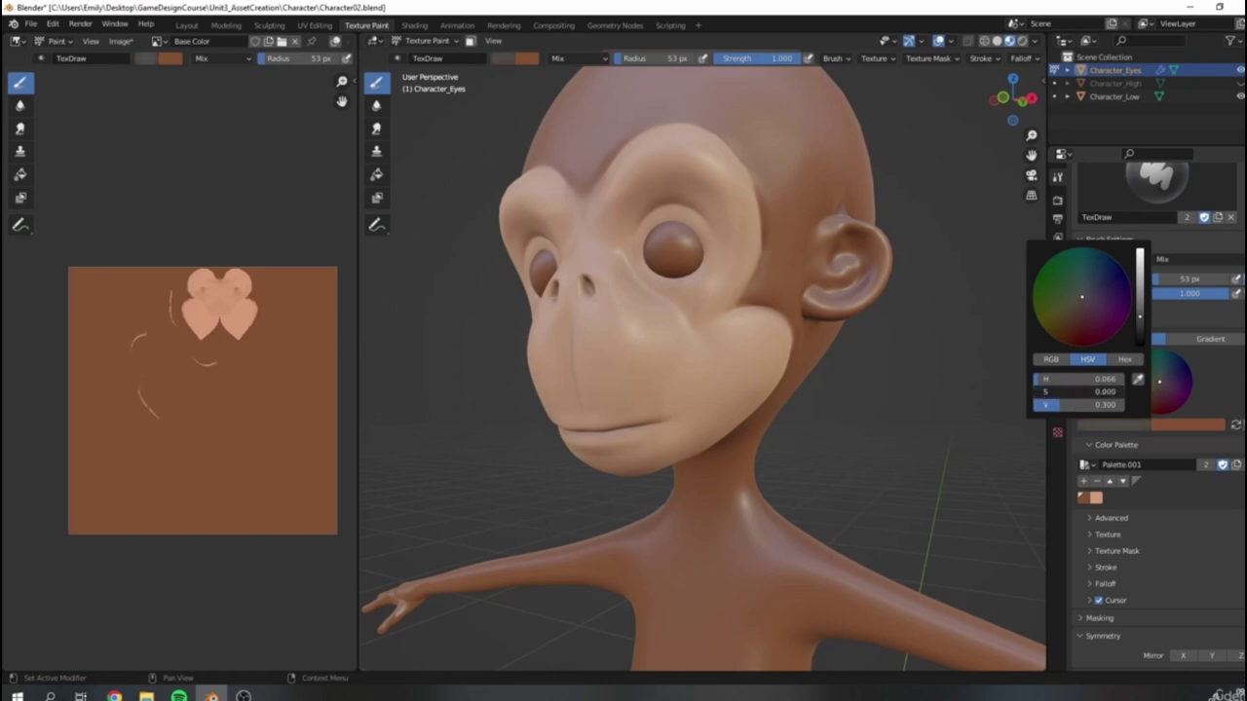
click(1077, 404)
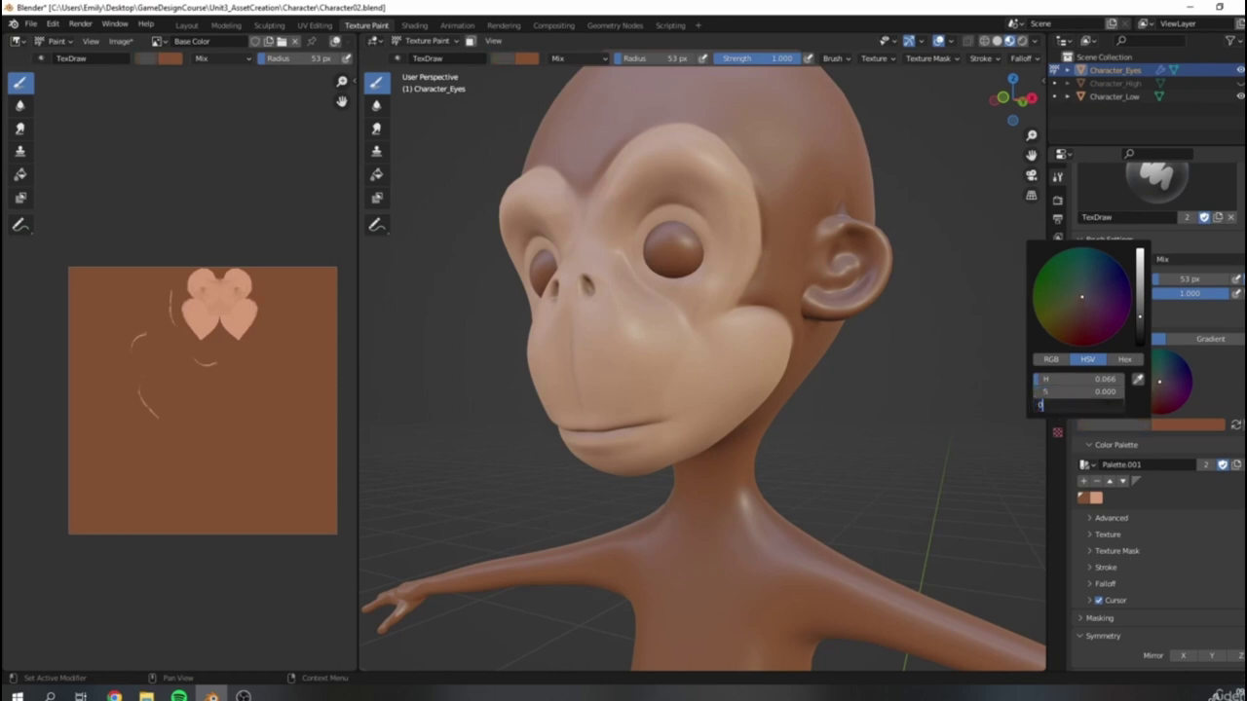
text(0)
key(Return)
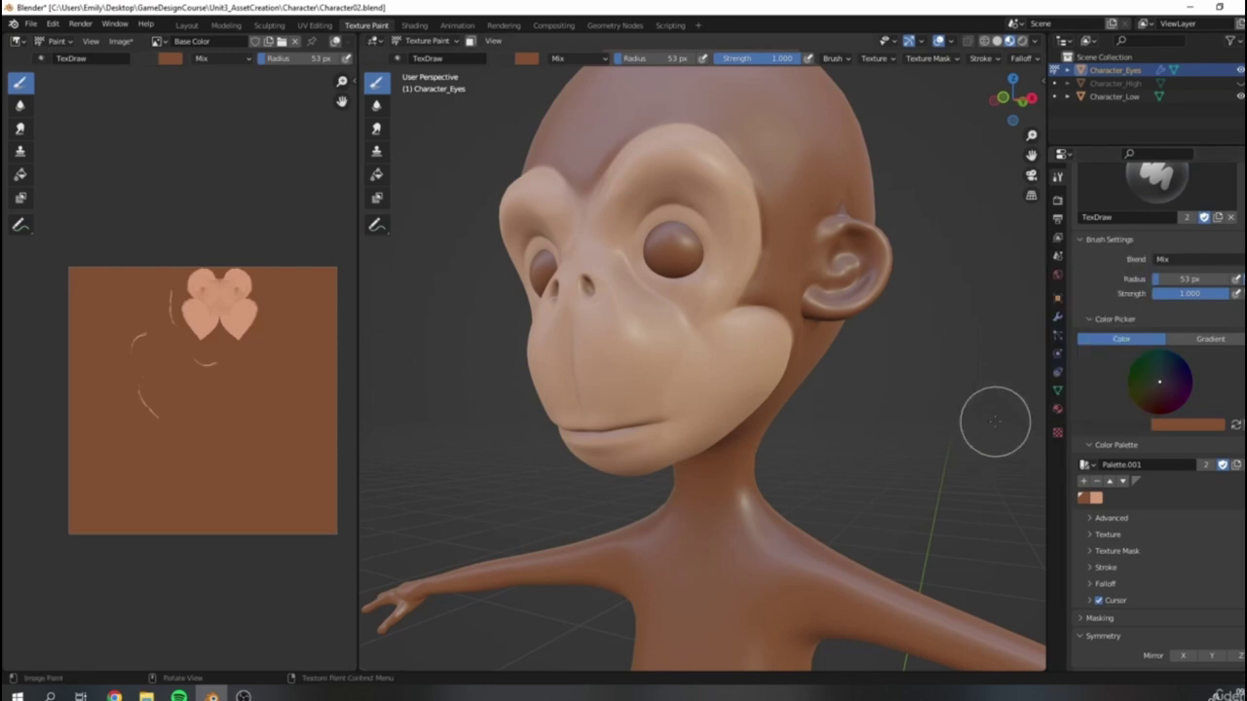
Step: Paint the eyeballs dark gray, hiding Character_Low to expose them, and check them from the front
mouse_move(668, 237)
mouse_down()
mouse_move(678, 216)
mouse_move(685, 262)
mouse_up()
middle_drag(757, 223, 833, 208)
mouse_move(935, 281)
middle_down()
mouse_move(856, 275)
mouse_move(809, 248)
mouse_move(787, 255)
middle_up()
click(1240, 97)
scroll(681, 263, up, 3)
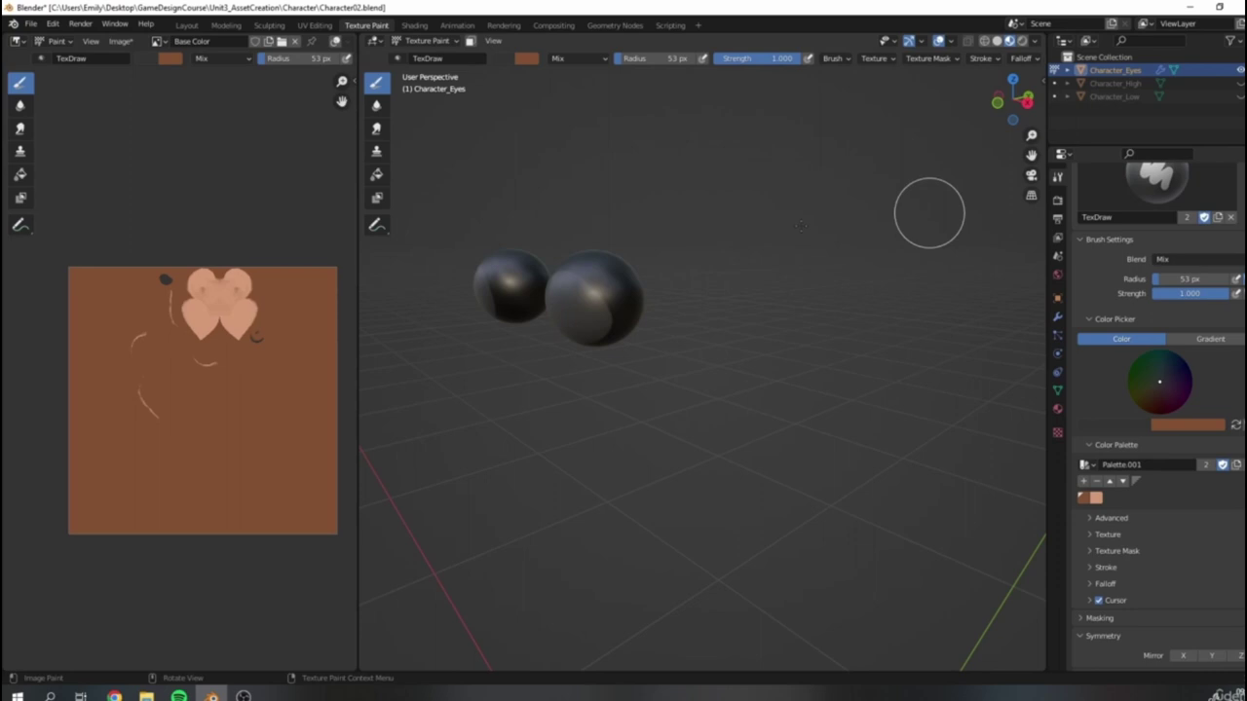
scroll(609, 258, down, 4)
key(KP_1)
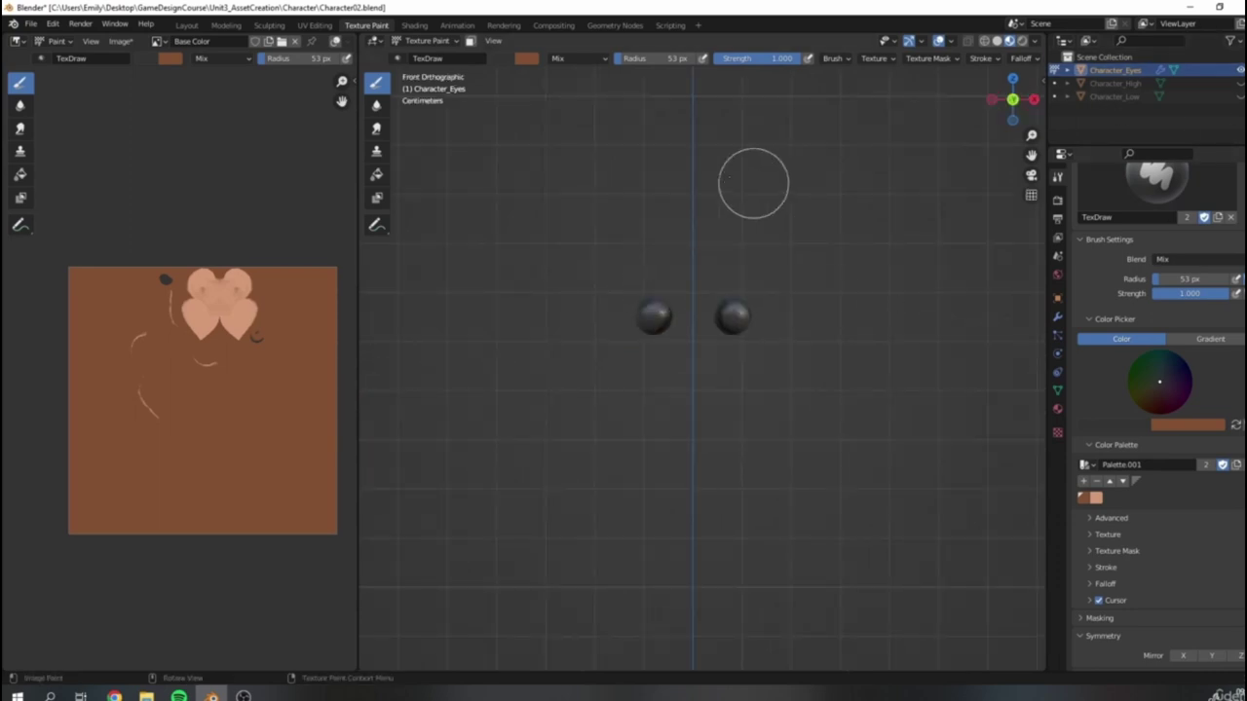
scroll(780, 306, up, 4)
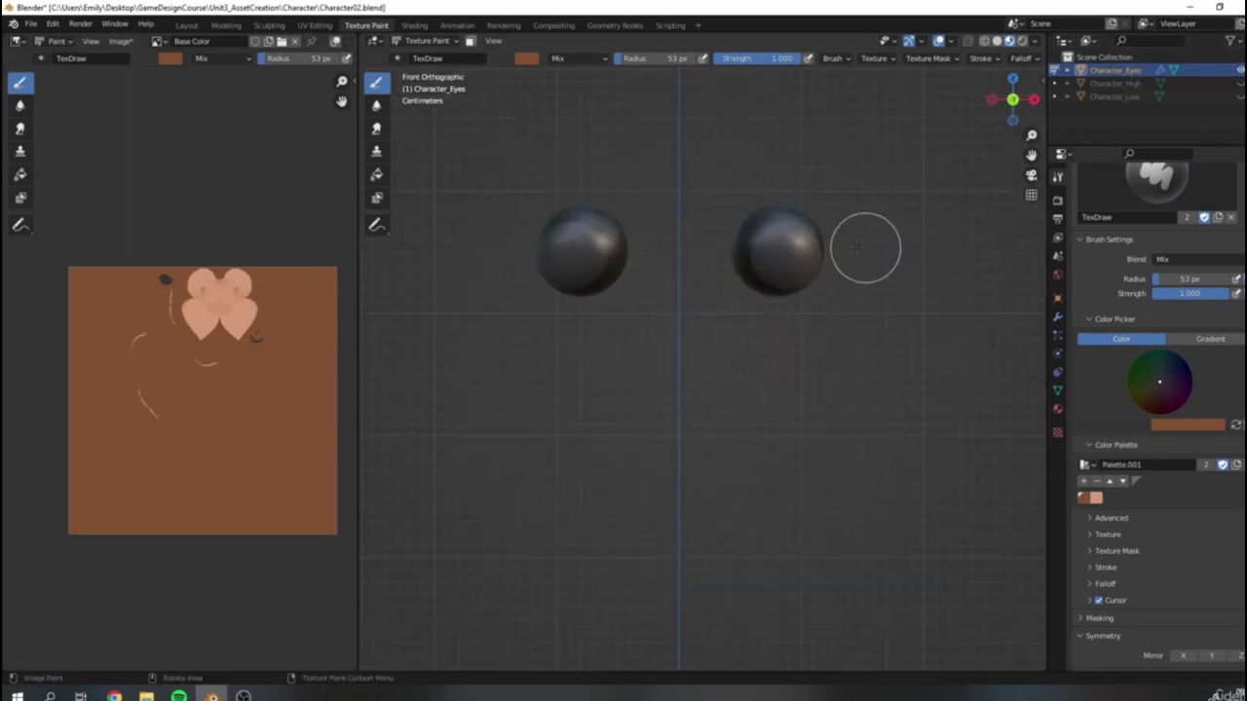
Step: Make Character_Low visible again together with Character_Eyes and view the whole character
click(1240, 70)
click(1240, 96)
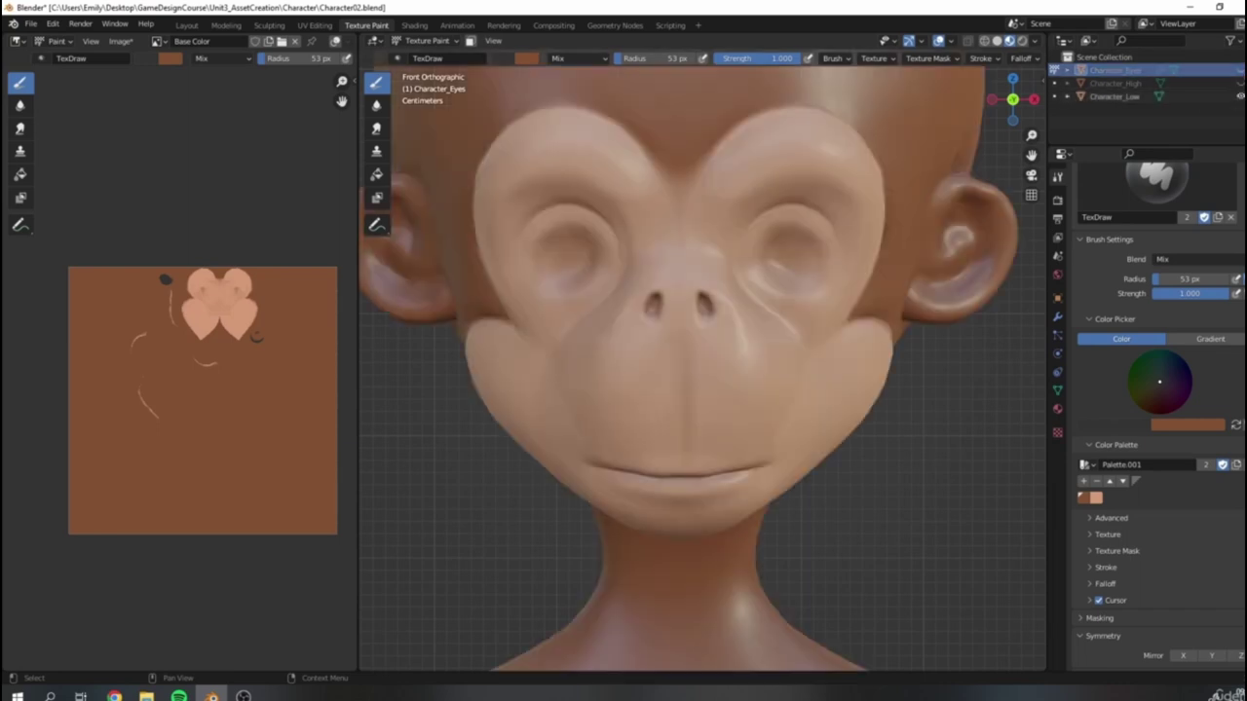
click(1240, 70)
scroll(728, 199, down, 3)
scroll(728, 200, down, 3)
middle_drag(727, 201, 675, 216)
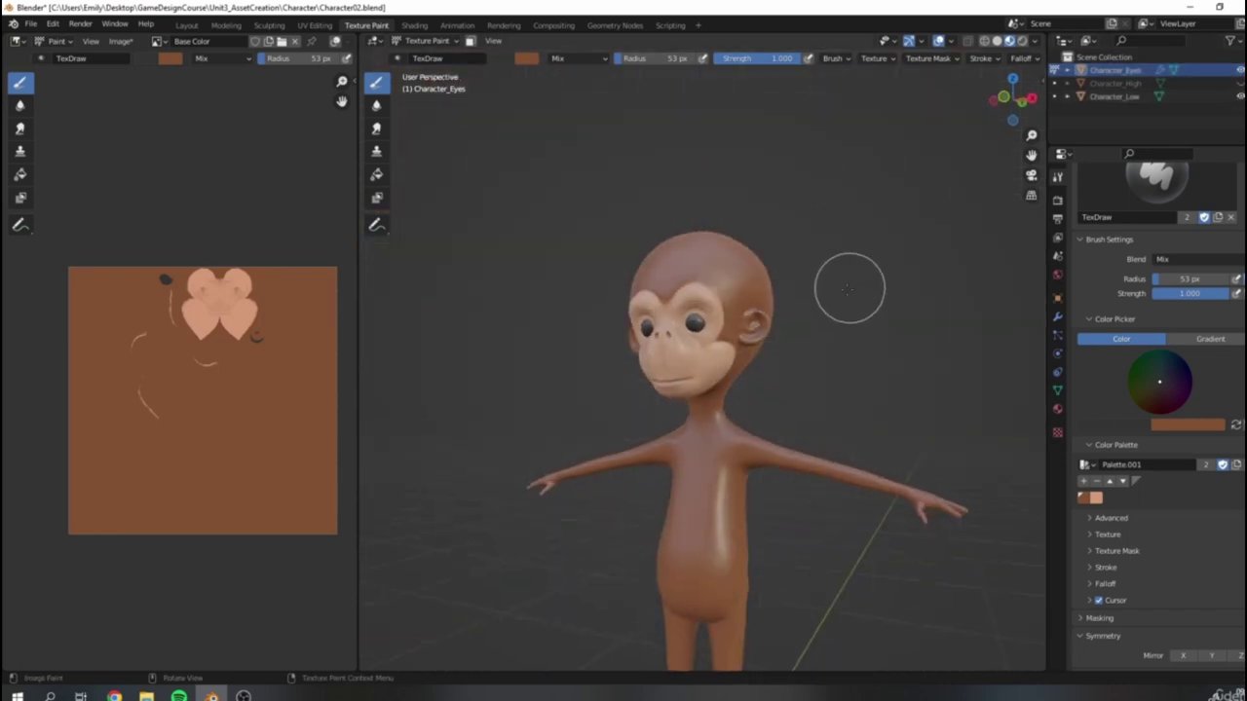
Step: Leave Texture Paint mode on the eyes, select Character_Low and enter Texture Paint mode on it
scroll(705, 263, up, 2)
key(KP_3)
click(426, 41)
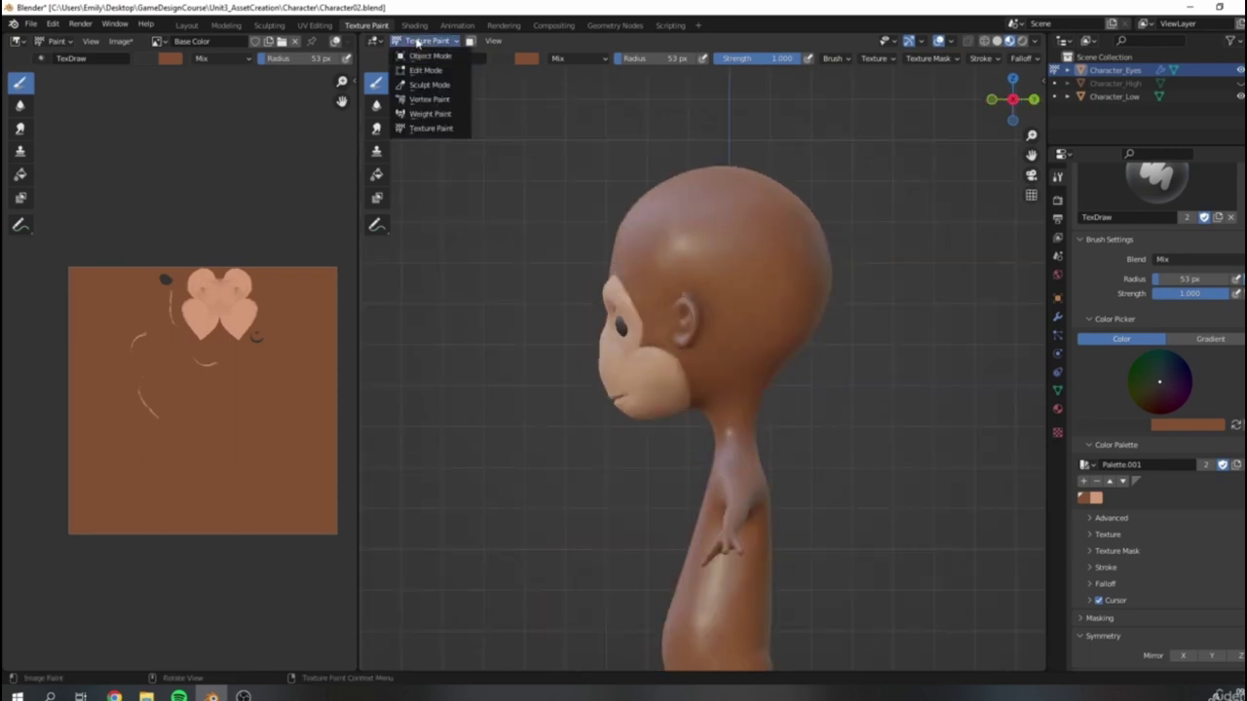
click(433, 56)
click(676, 248)
middle_drag(676, 249, 464, 120)
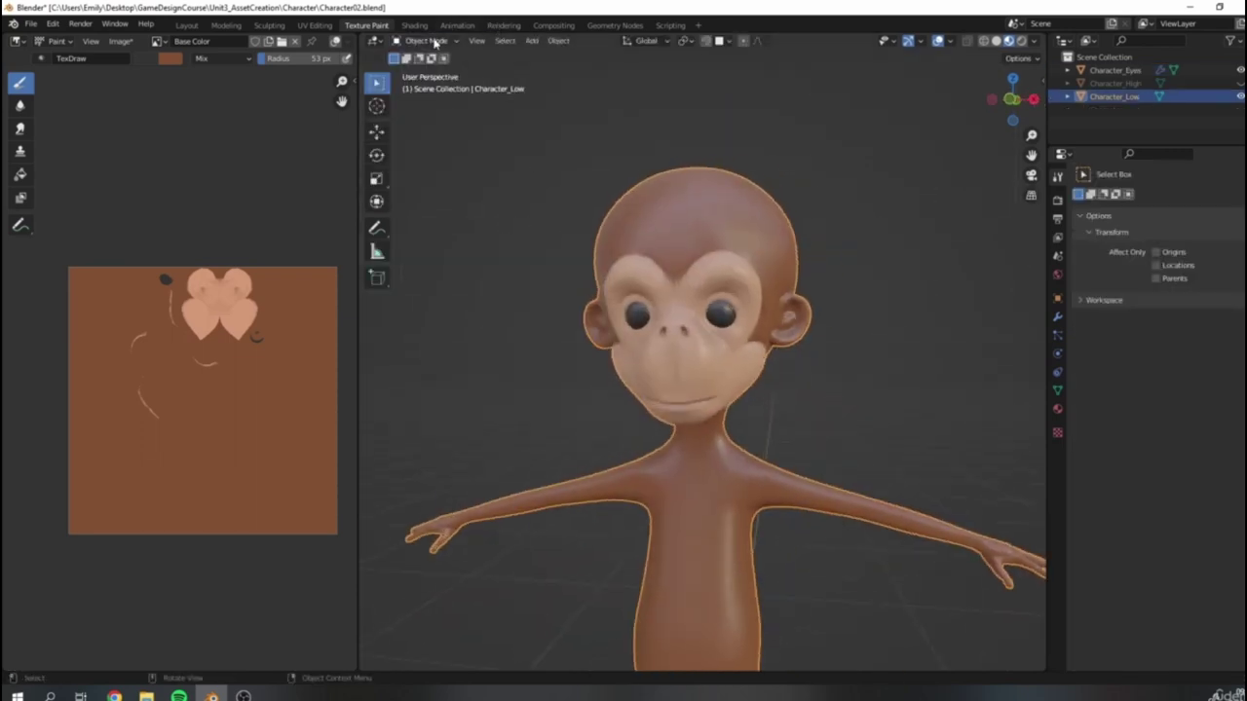
click(435, 43)
click(429, 129)
key(KP_3)
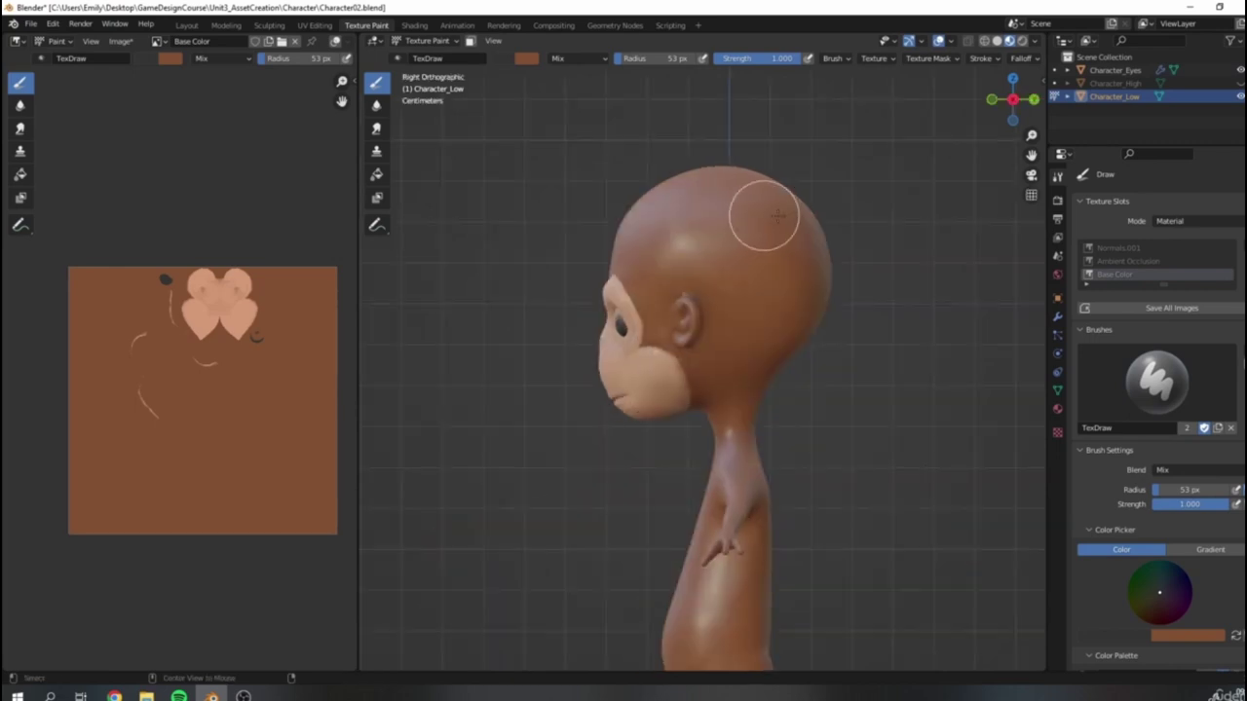
Step: Choose the light peach palette color and paint the inside of the ear on Character_Low
scroll(570, 312, up, 2)
scroll(1170, 570, down, 5)
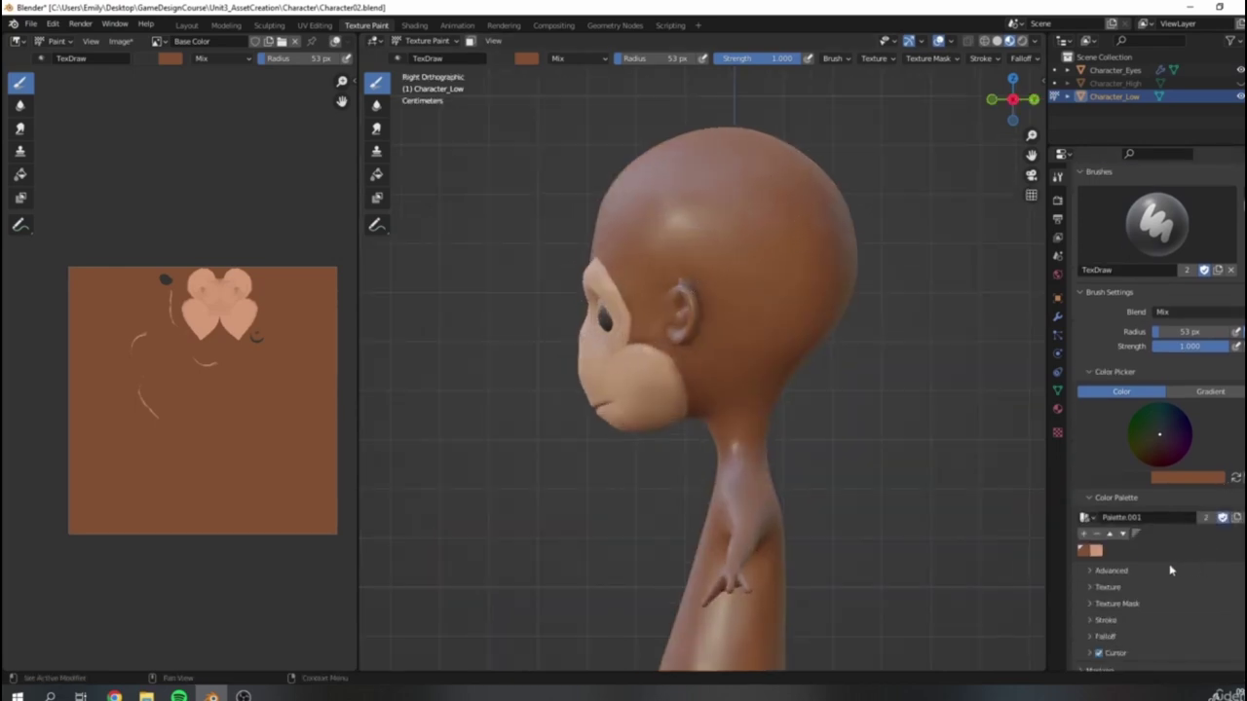
click(1095, 552)
middle_drag(800, 361, 847, 312)
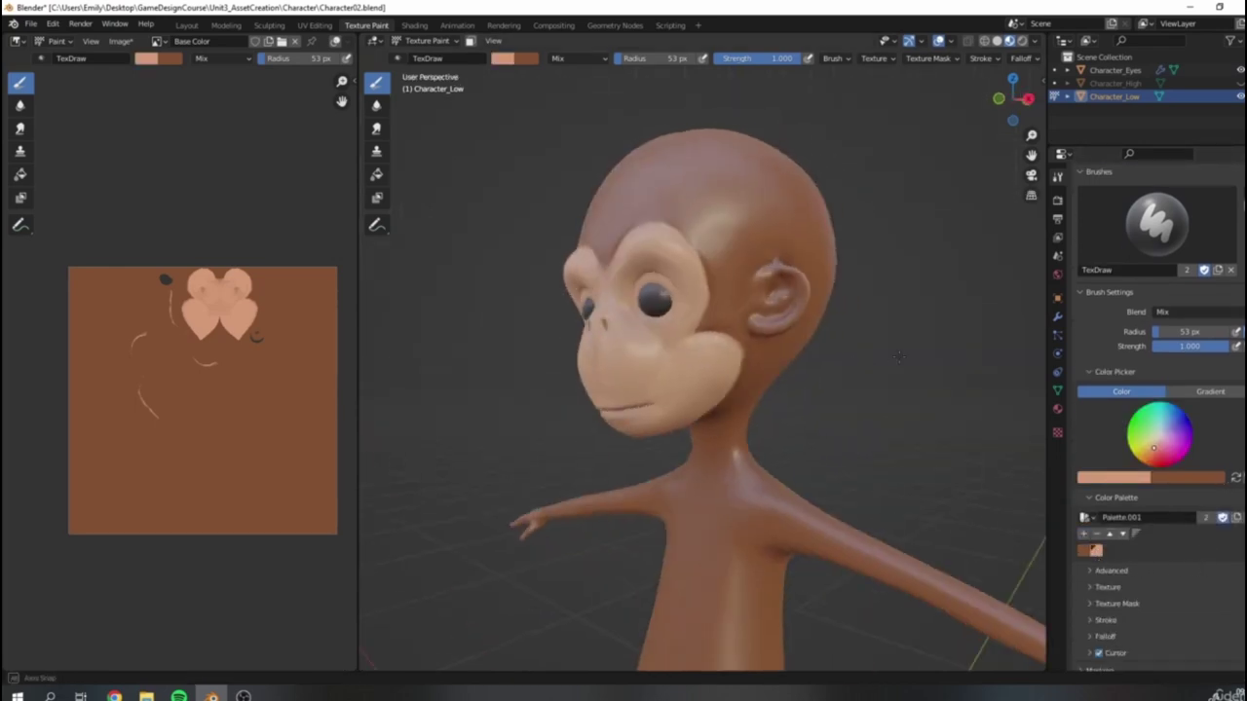
scroll(857, 292, up, 3)
mouse_move(759, 234)
middle_down()
mouse_move(828, 321)
mouse_move(751, 403)
mouse_move(738, 386)
mouse_move(779, 375)
mouse_move(885, 409)
mouse_move(737, 357)
mouse_move(771, 356)
middle_up()
scroll(886, 409, down, 3)
scroll(792, 378, up, 4)
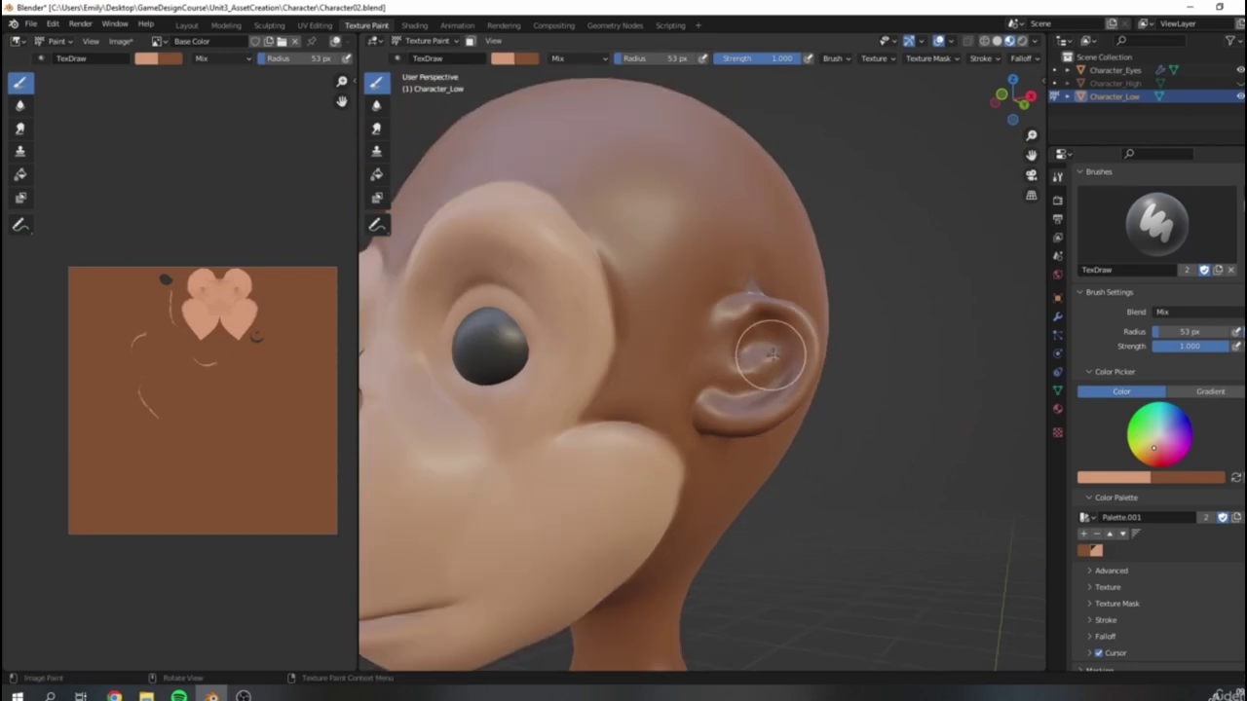
mouse_move(760, 355)
mouse_down()
mouse_move(730, 375)
mouse_move(742, 313)
mouse_move(776, 343)
mouse_move(791, 336)
mouse_move(719, 403)
mouse_move(774, 378)
mouse_move(750, 351)
mouse_up()
Step: Paint the back of the ear light peach and touch up the head around it in brown
scroll(752, 336, down, 3)
mouse_move(905, 326)
middle_down()
mouse_move(660, 365)
mouse_move(726, 354)
middle_up()
scroll(655, 367, up, 3)
key(x)
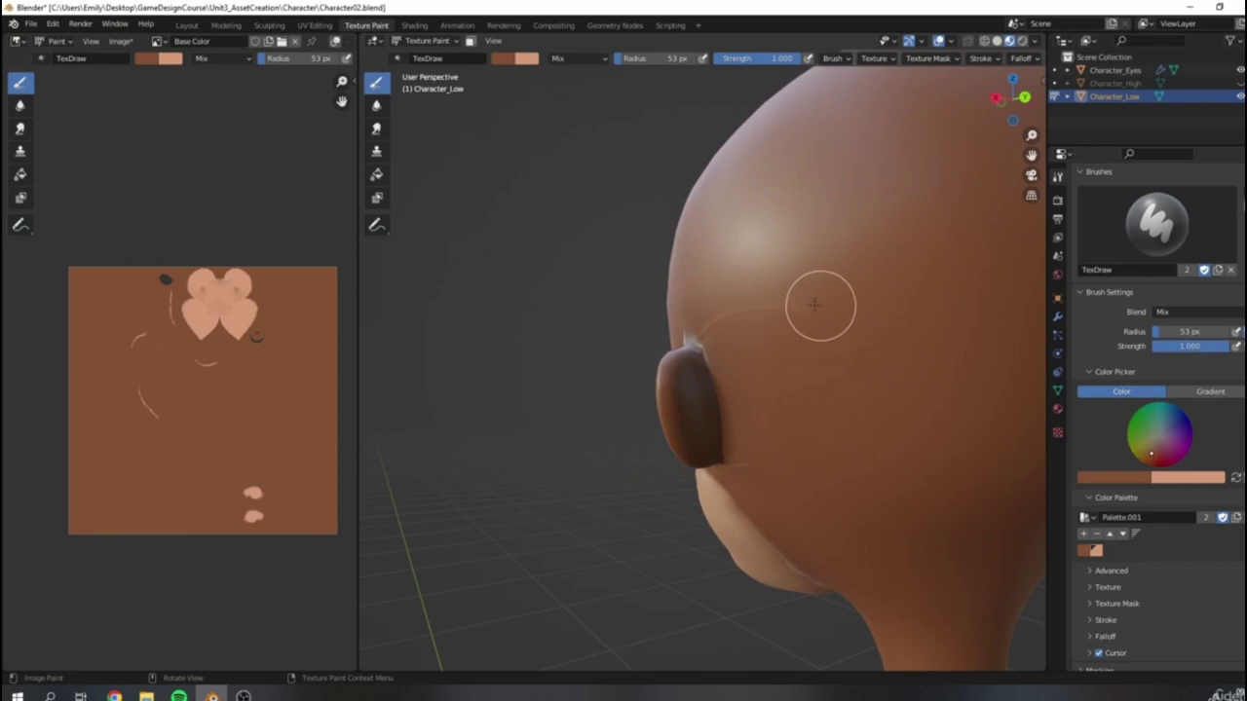
key(x)
mouse_move(687, 429)
mouse_down()
mouse_move(685, 350)
mouse_move(697, 451)
mouse_move(685, 418)
mouse_up()
mouse_move(632, 320)
middle_down()
mouse_move(777, 267)
mouse_move(790, 473)
middle_up()
key(x)
mouse_move(682, 348)
mouse_down()
mouse_move(643, 364)
mouse_move(663, 437)
mouse_move(675, 435)
mouse_up()
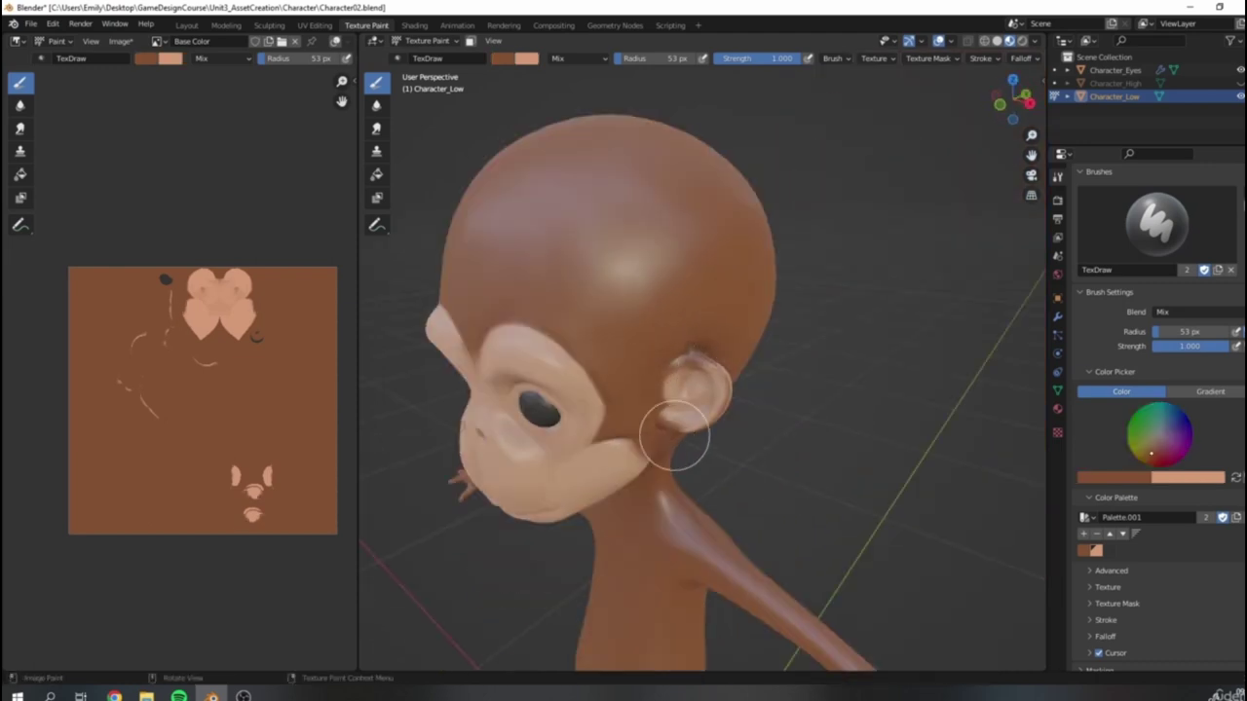
Step: Refine the ear's rim and back with a 37 px brush, alternating brown and light peach
middle_drag(824, 516, 685, 456)
scroll(682, 473, up, 3)
scroll(686, 449, up, 2)
mouse_move(728, 367)
mouse_down()
mouse_move(741, 422)
mouse_move(730, 451)
mouse_up()
key(z)
key(x)
mouse_move(730, 402)
mouse_down()
mouse_move(737, 445)
mouse_move(691, 515)
mouse_move(724, 458)
mouse_up()
mouse_move(641, 546)
mouse_down()
mouse_move(667, 547)
mouse_move(594, 501)
mouse_move(607, 423)
mouse_move(604, 507)
mouse_up()
middle_drag(662, 471, 686, 529)
mouse_move(624, 472)
mouse_down()
mouse_move(537, 576)
mouse_move(672, 544)
mouse_move(539, 583)
mouse_up()
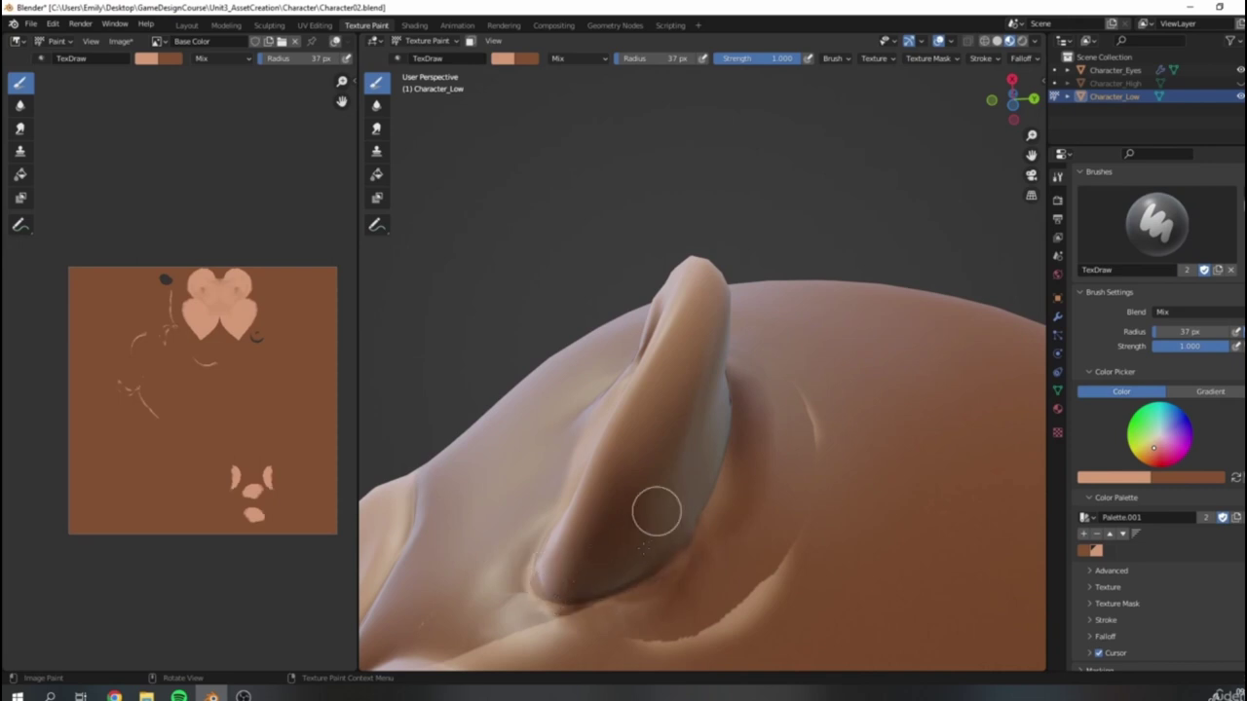
Step: Clean up the color boundary where the ear meets the head using a 23 px brush
middle_drag(669, 387, 752, 304)
middle_drag(682, 401, 723, 428)
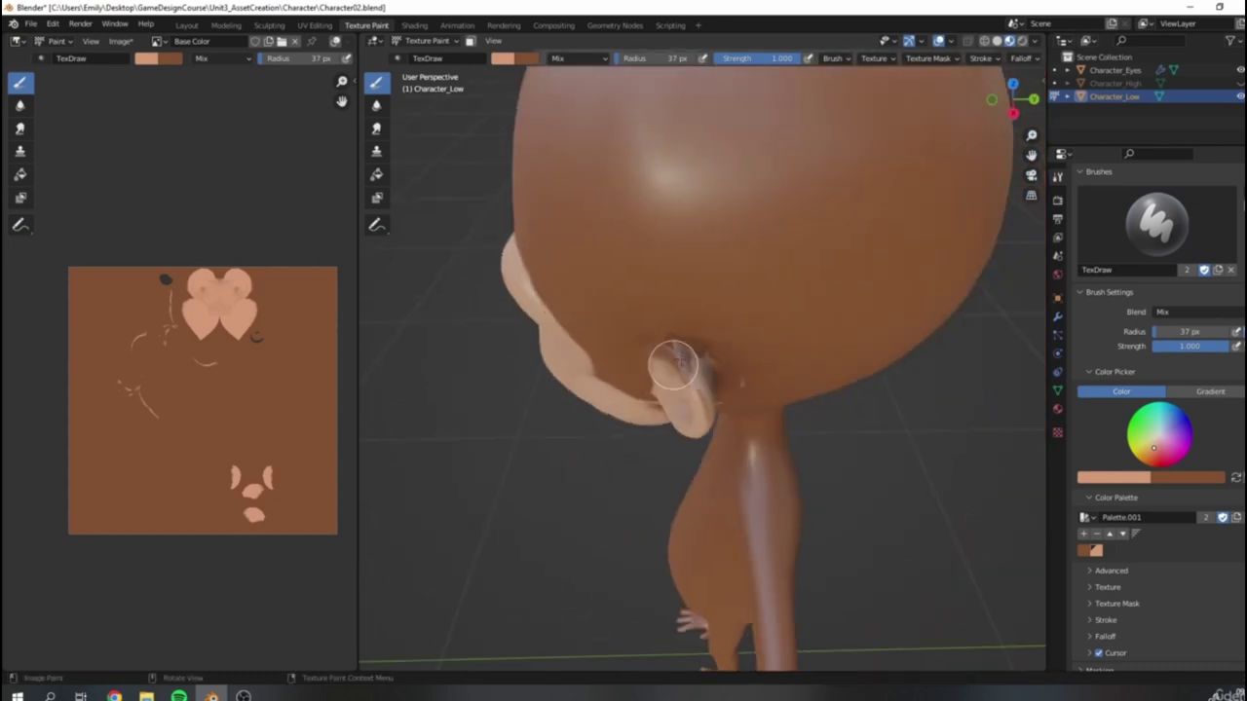
middle_drag(668, 368, 726, 362)
scroll(719, 372, up, 3)
mouse_move(719, 372)
mouse_down()
mouse_move(676, 357)
mouse_move(751, 399)
mouse_move(616, 437)
mouse_move(648, 473)
mouse_move(662, 454)
mouse_up()
mouse_move(662, 454)
middle_down()
mouse_move(695, 404)
mouse_move(749, 391)
middle_up()
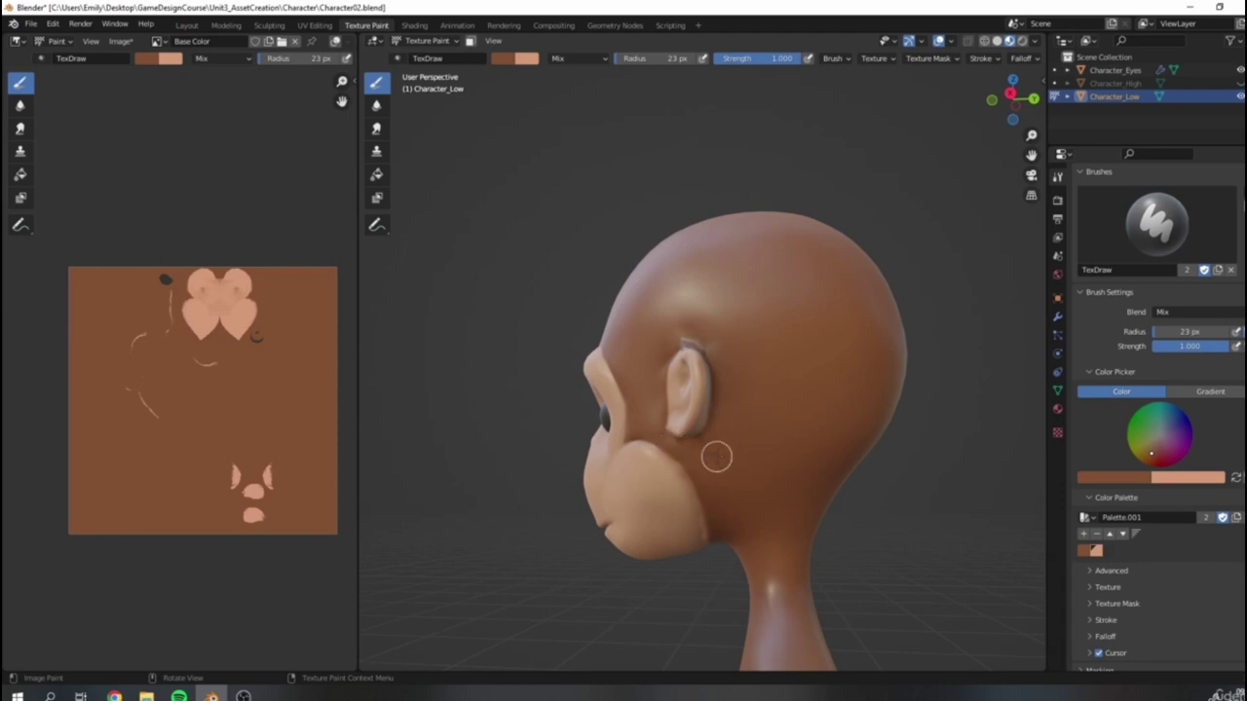
Step: Paint the fingers and knuckles on the back of the hand light peach with the 23 px brush
scroll(702, 418, down, 10)
middle_drag(689, 419, 743, 445)
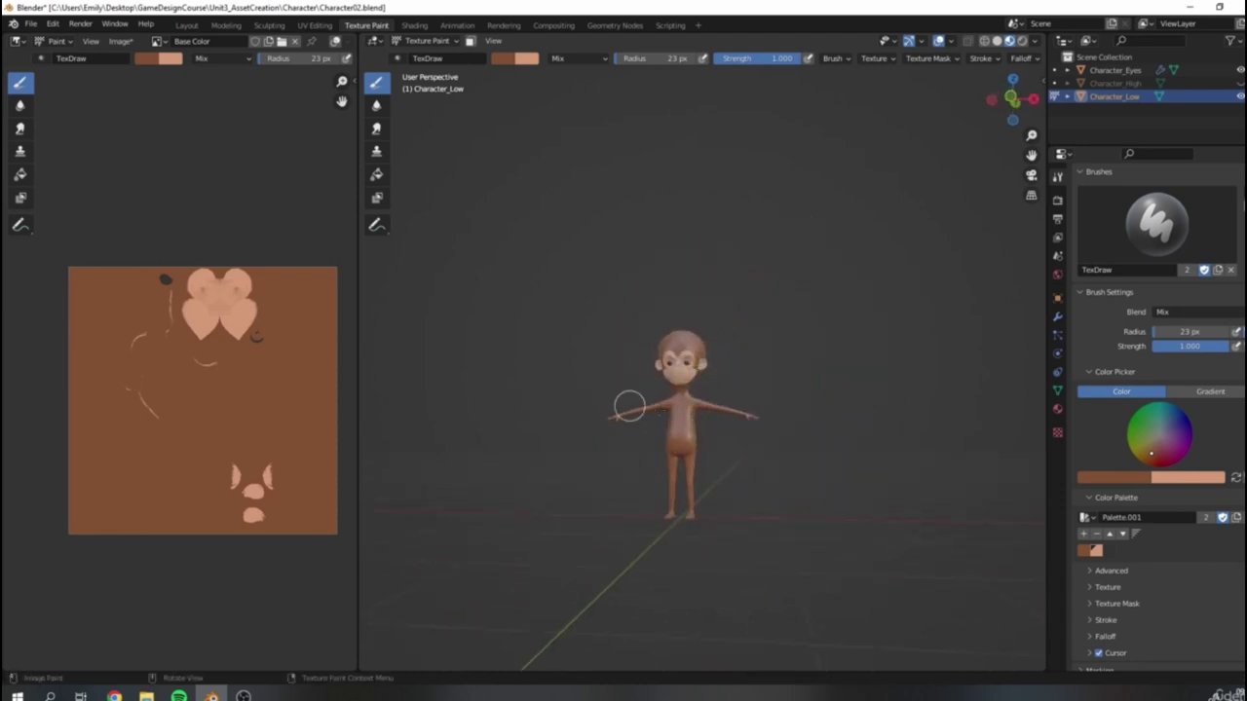
scroll(807, 415, up, 5)
scroll(648, 462, down, 5)
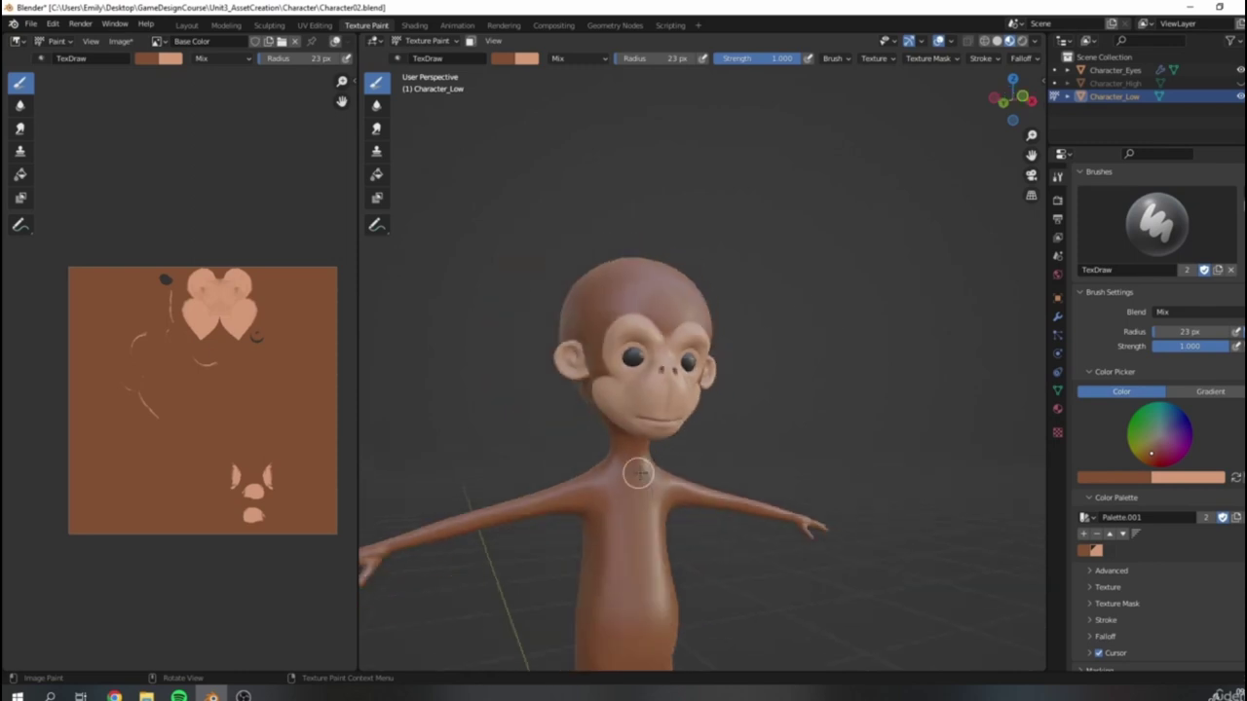
shift+middle_drag(771, 502, 669, 376)
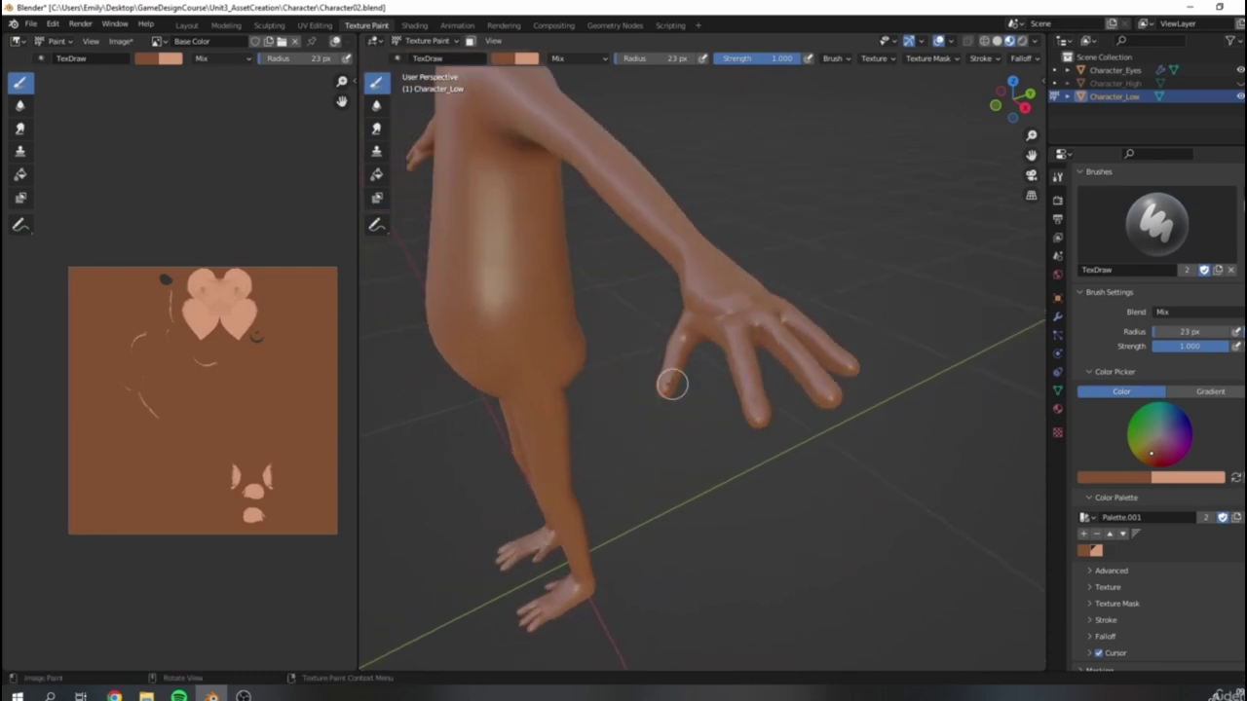
key(s)
mouse_move(682, 329)
mouse_down()
mouse_move(675, 363)
mouse_move(735, 335)
mouse_move(733, 357)
mouse_move(755, 380)
mouse_move(759, 318)
mouse_move(835, 406)
mouse_move(813, 370)
mouse_up()
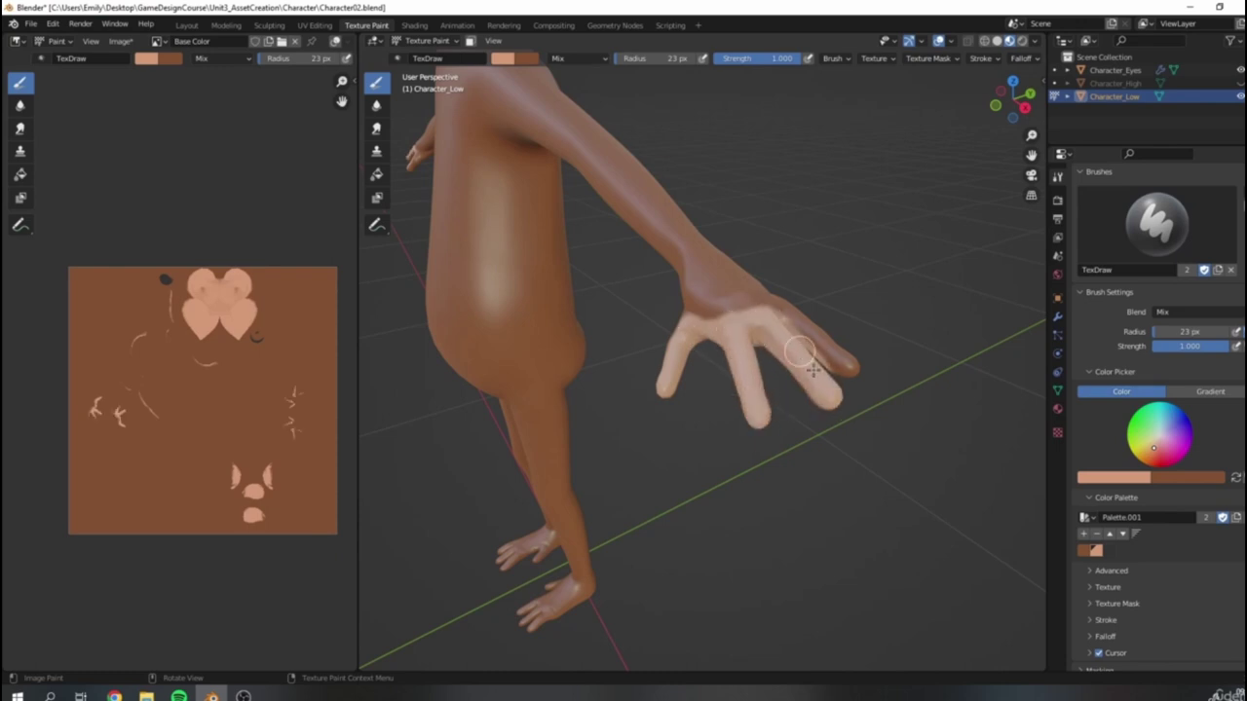
Step: Extend the light peach around the hand's other side, covering the remaining finger sides and the thumb
middle_drag(809, 350, 647, 415)
middle_drag(607, 373, 649, 361)
mouse_move(521, 413)
mouse_down()
mouse_move(510, 462)
mouse_move(605, 378)
mouse_move(589, 352)
mouse_move(643, 379)
mouse_move(593, 451)
mouse_move(611, 441)
mouse_up()
scroll(645, 384, down, 5)
mouse_move(689, 390)
middle_down()
mouse_move(655, 334)
mouse_move(728, 438)
mouse_move(682, 390)
middle_up()
scroll(657, 334, up, 4)
scroll(671, 379, up, 2)
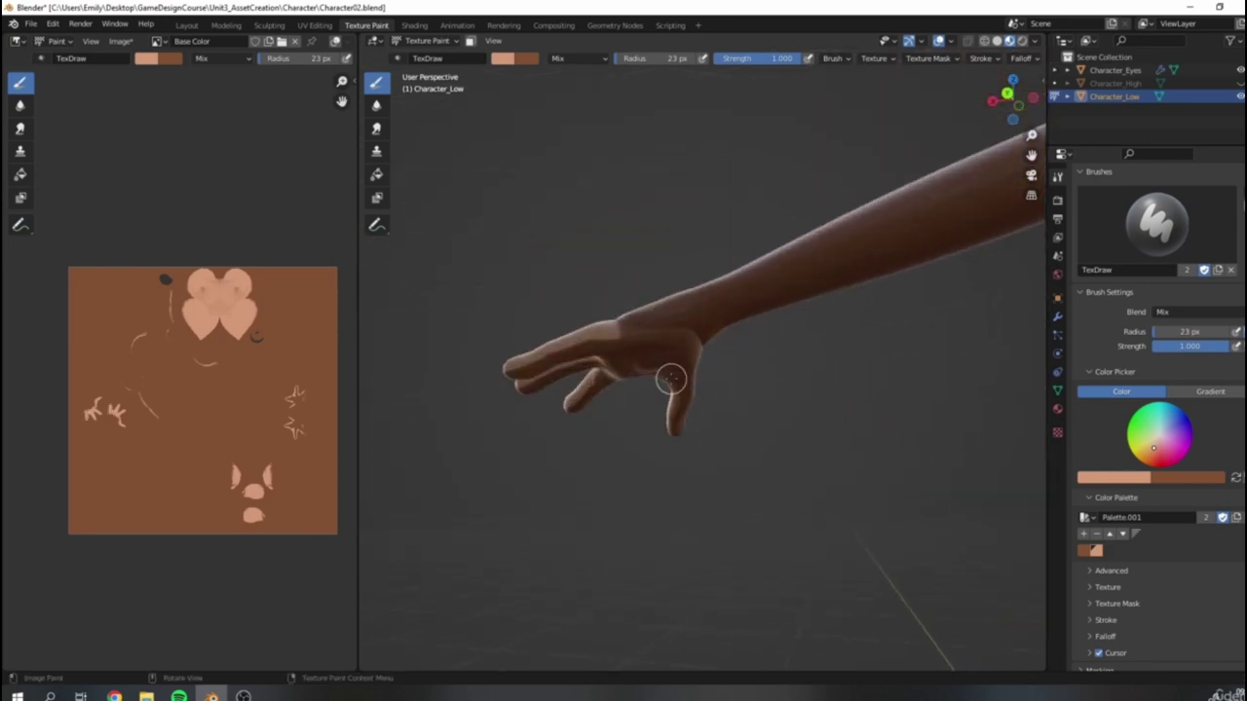
mouse_move(611, 332)
mouse_down()
mouse_move(667, 343)
mouse_move(529, 362)
mouse_move(671, 365)
mouse_move(521, 384)
mouse_move(592, 398)
mouse_up()
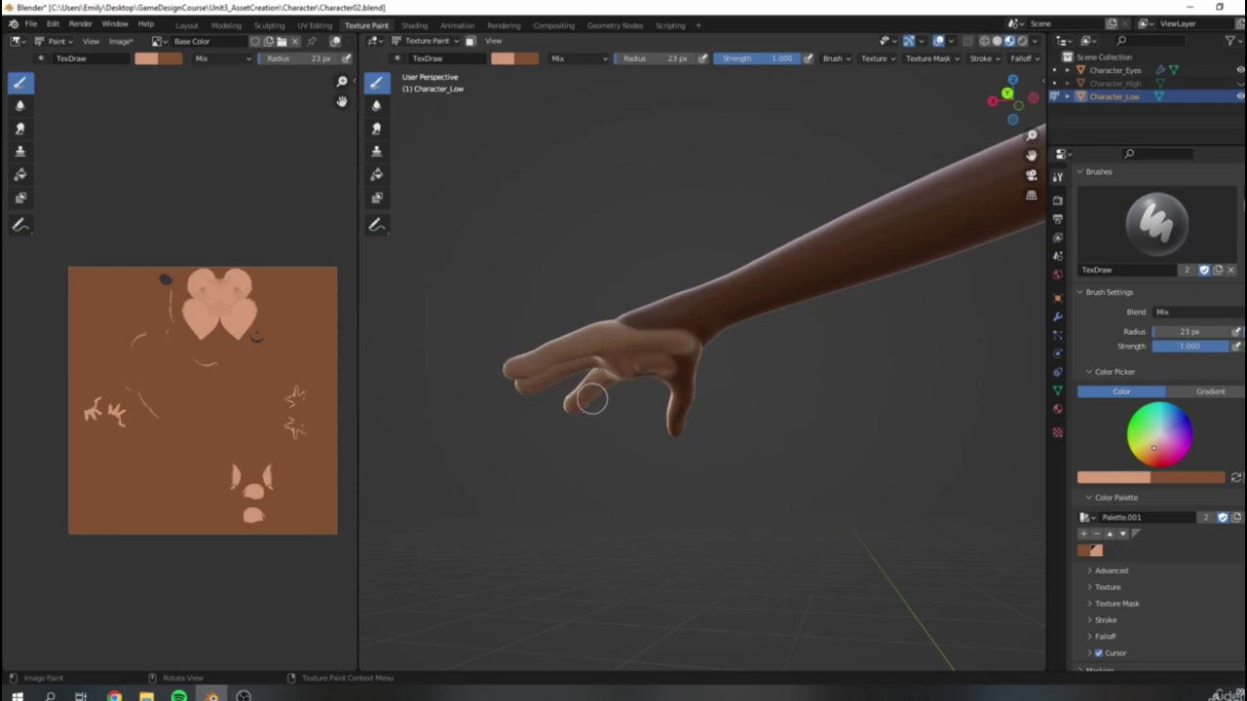
drag(682, 391, 676, 396)
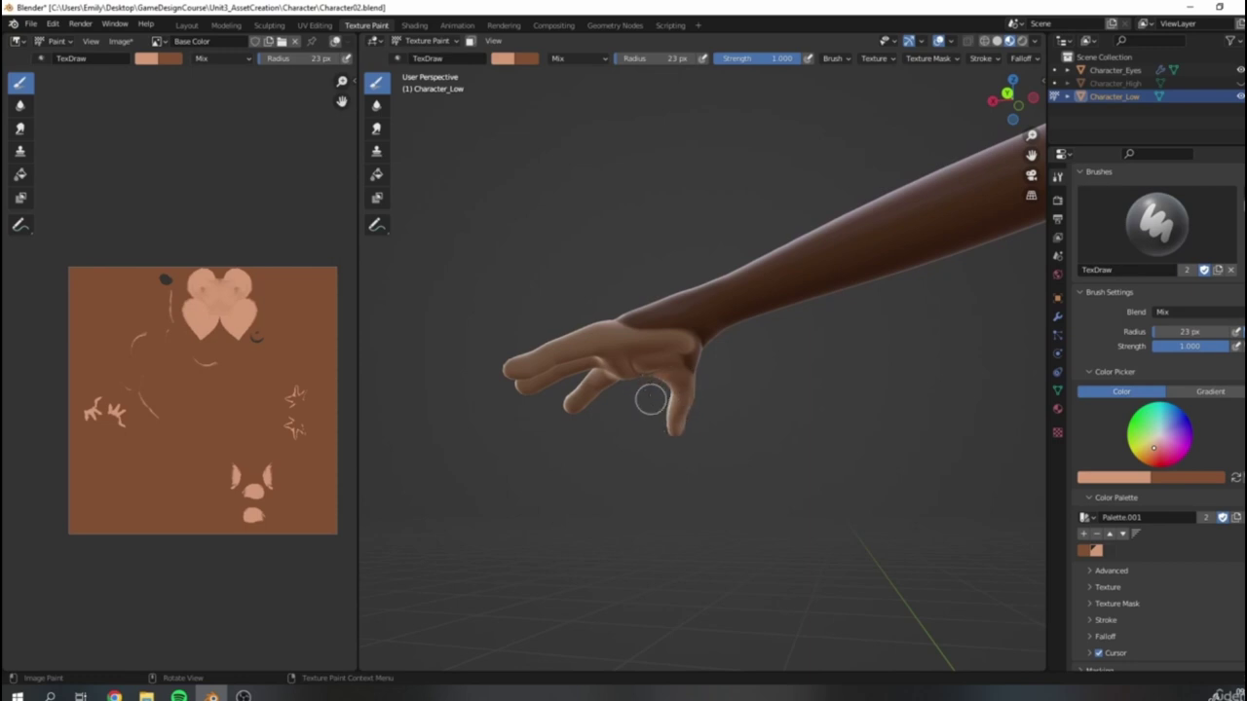
Step: Paint the outer edge of the hand light peach from the wrist line toward the fingers
mouse_move(521, 327)
middle_down()
mouse_move(673, 357)
mouse_move(731, 400)
middle_up()
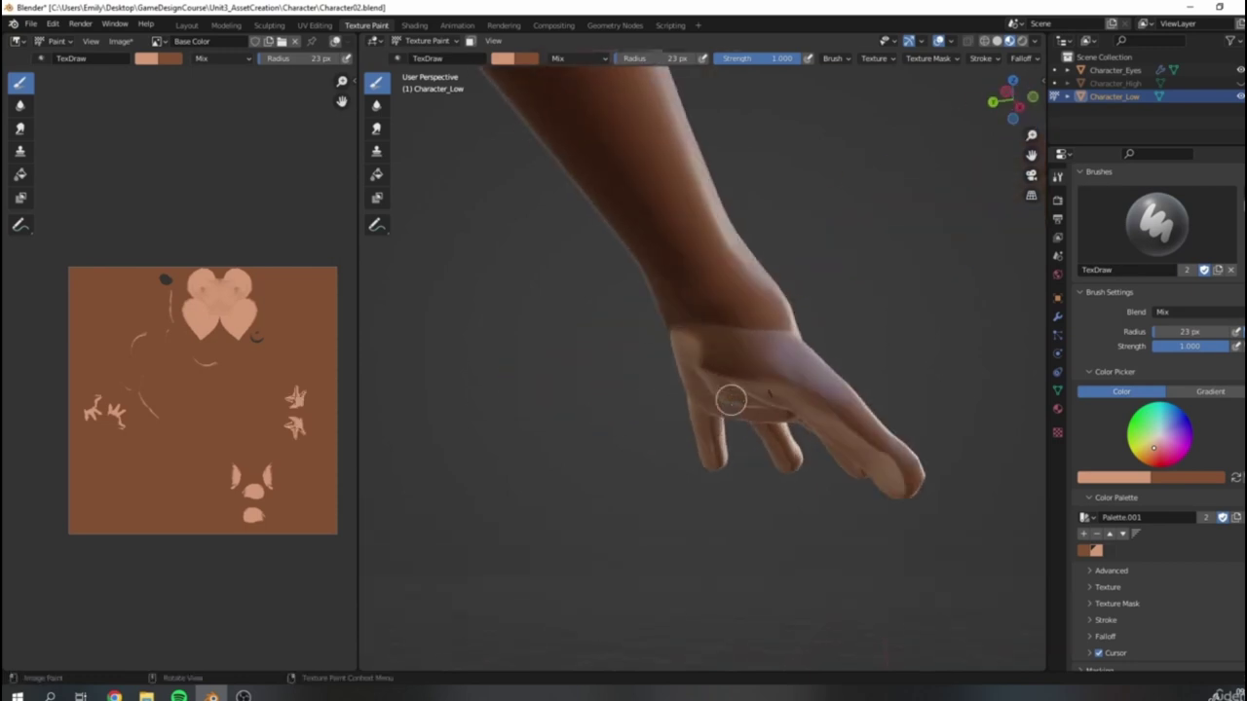
mouse_move(711, 347)
mouse_down()
mouse_move(671, 339)
mouse_move(746, 345)
mouse_move(713, 367)
mouse_move(768, 381)
mouse_up()
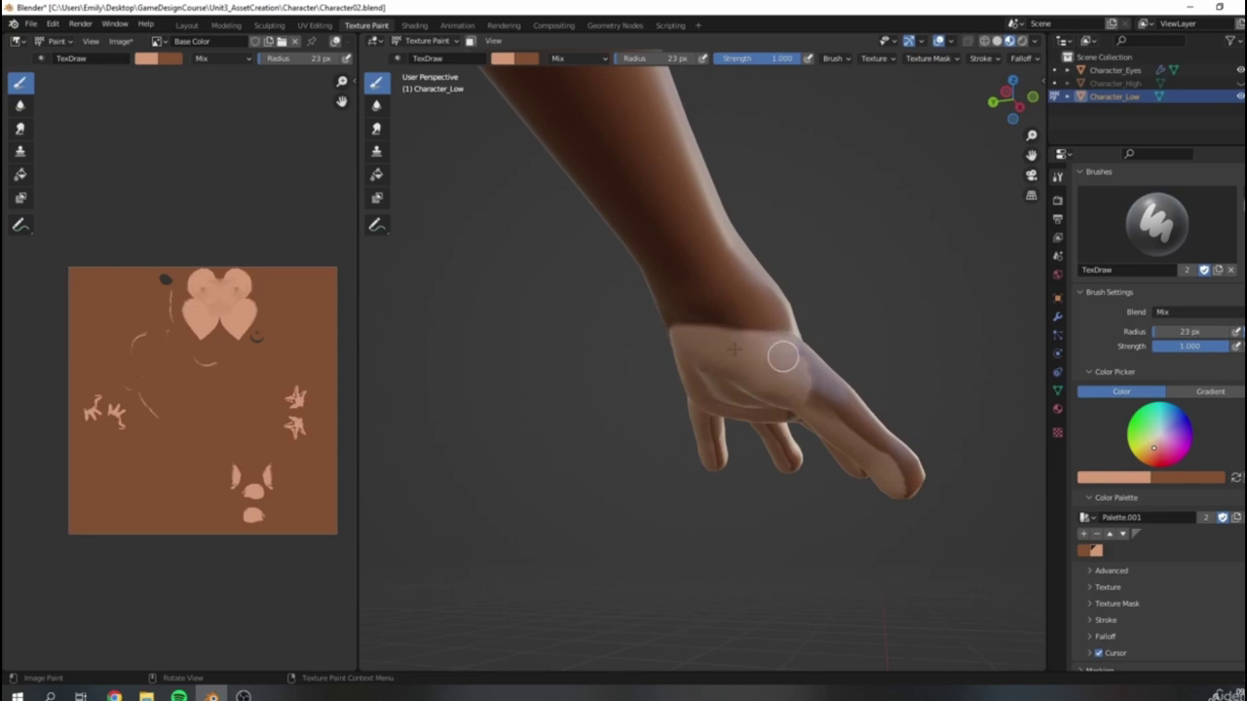
middle_drag(771, 376, 558, 516)
mouse_move(520, 418)
mouse_down()
mouse_move(642, 385)
mouse_move(548, 426)
mouse_move(636, 565)
mouse_move(657, 418)
mouse_move(731, 426)
mouse_move(798, 454)
mouse_up()
Step: Fill the unpainted brown strips on the palm side of the fingers with light peach
mouse_move(774, 394)
middle_down()
mouse_move(691, 264)
mouse_move(634, 399)
mouse_move(663, 353)
mouse_move(681, 367)
middle_up()
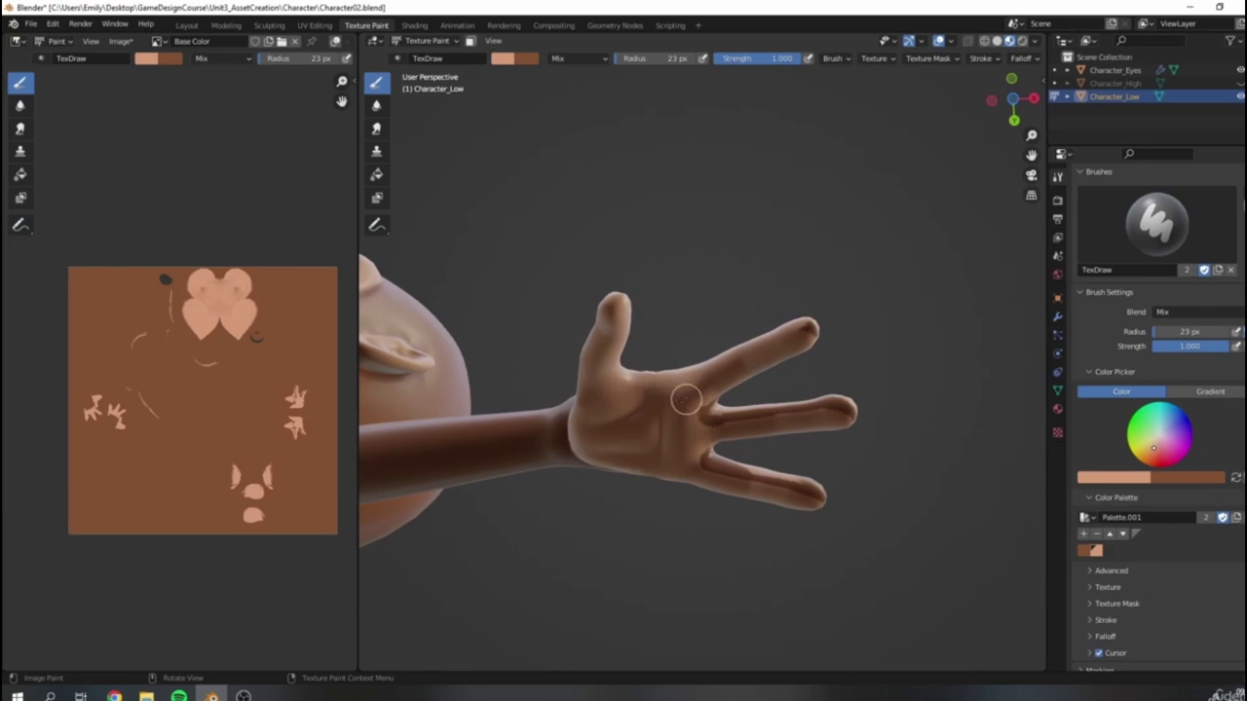
drag(714, 421, 861, 409)
drag(717, 471, 775, 474)
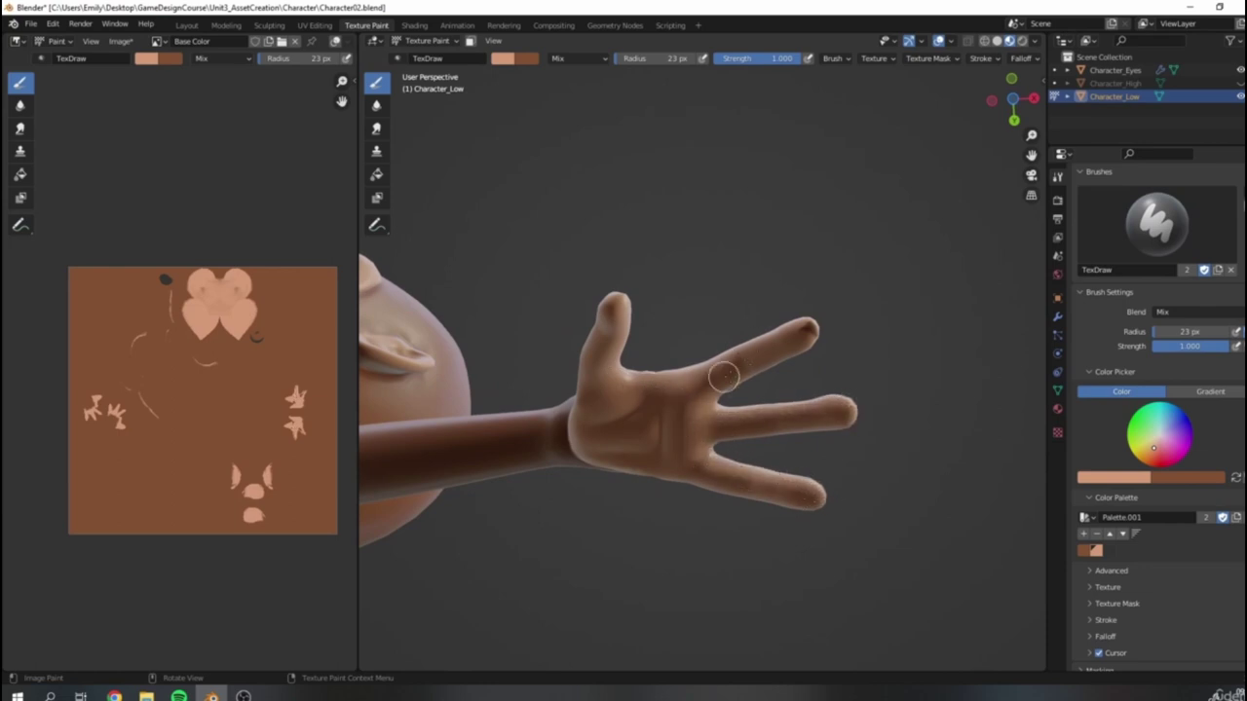
mouse_move(843, 378)
middle_down()
mouse_move(749, 509)
mouse_move(747, 365)
middle_up()
scroll(747, 364, up, 2)
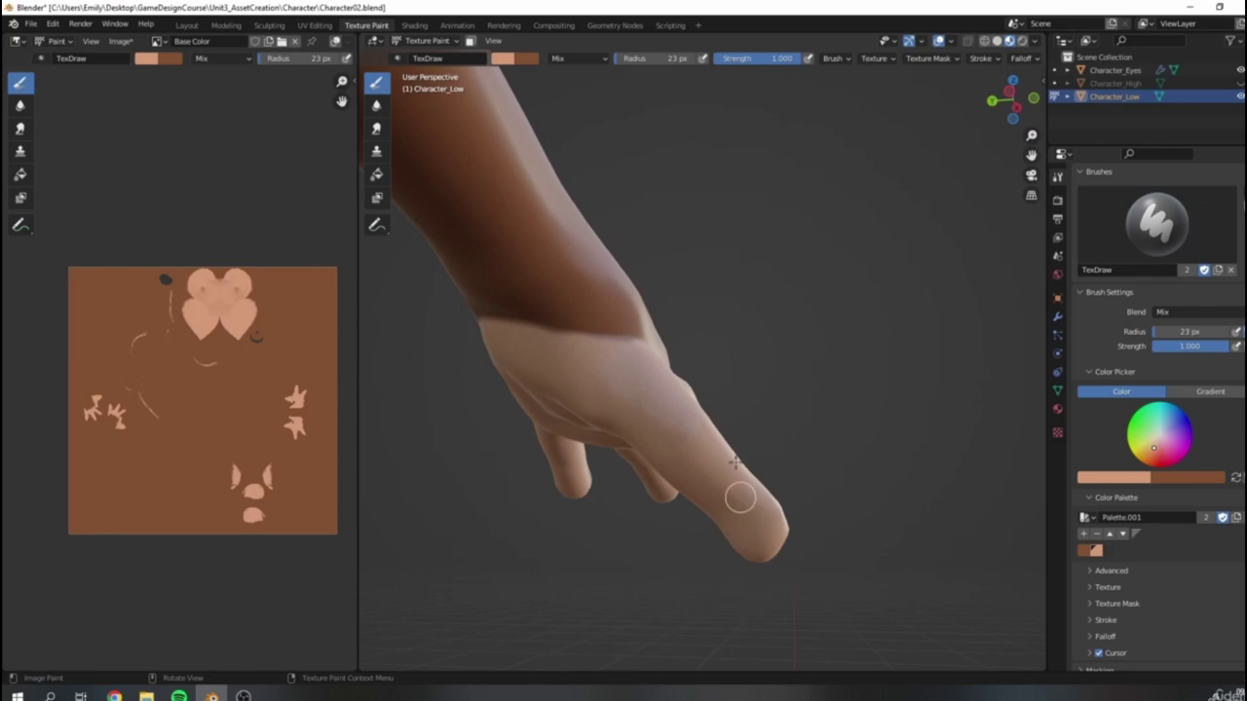
Step: Paint a light peach border across the top of the foot from the big toe to the outer toes
scroll(734, 458, down, 12)
middle_drag(702, 453, 543, 484)
middle_drag(669, 475, 615, 457)
scroll(498, 571, up, 8)
mouse_move(651, 503)
shift+middle_down()
mouse_move(679, 454)
mouse_move(665, 537)
mouse_move(645, 540)
shift+middle_up()
scroll(643, 507, up, 4)
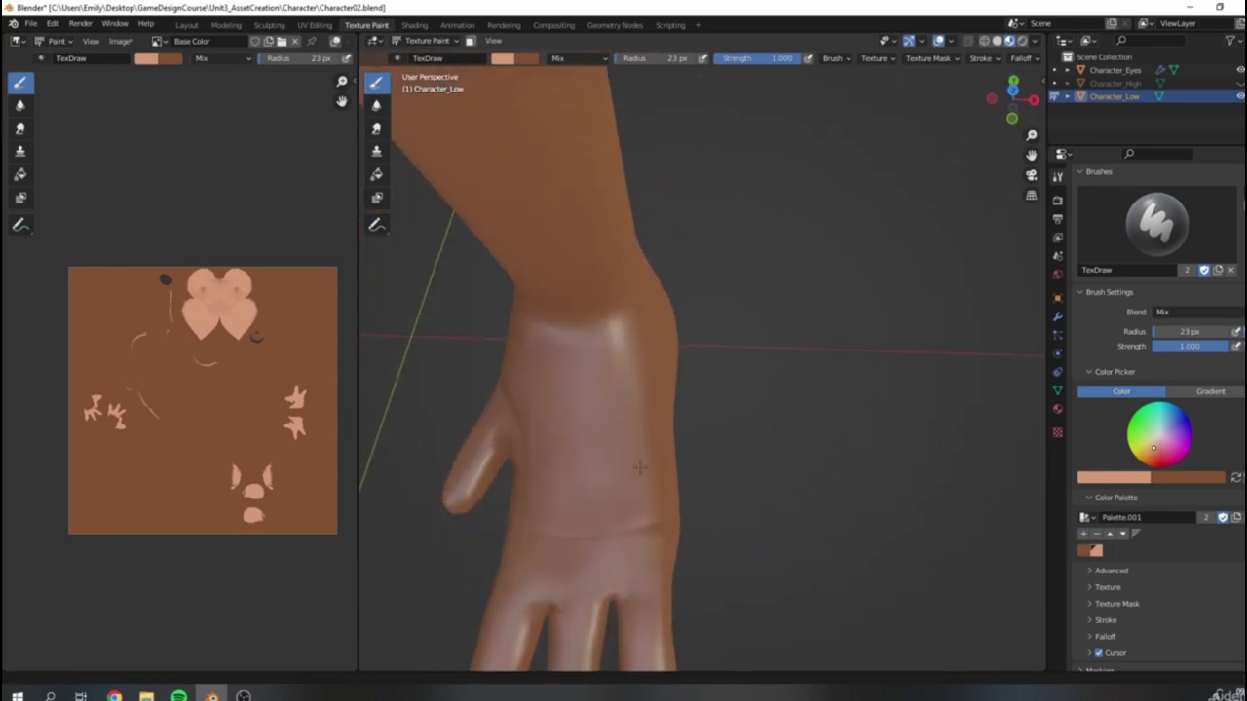
shift+middle_drag(639, 467, 807, 417)
mouse_move(605, 380)
mouse_down()
mouse_move(646, 510)
mouse_move(785, 503)
mouse_up()
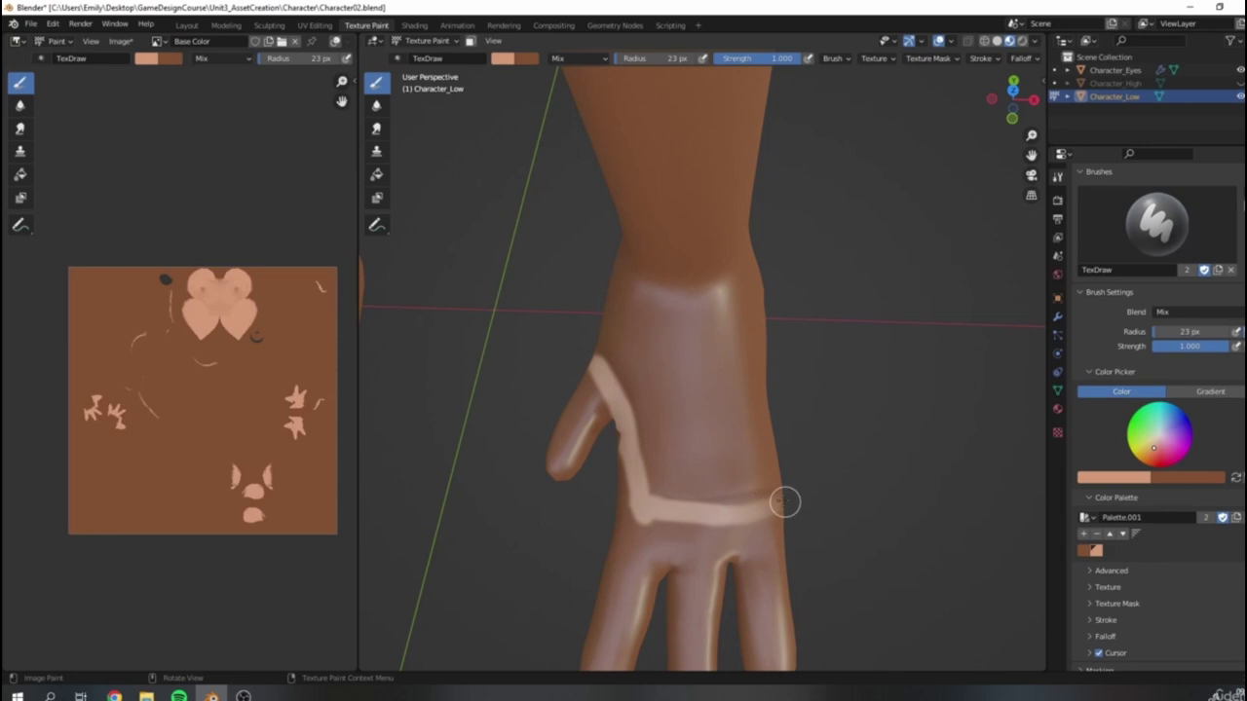
mouse_move(593, 364)
mouse_down()
mouse_move(555, 470)
mouse_move(596, 446)
mouse_move(624, 571)
mouse_move(672, 537)
mouse_move(661, 542)
mouse_move(719, 537)
mouse_move(780, 556)
mouse_up()
Step: Fill the tops and fronts of the toes with light peach using a 27 px brush
scroll(821, 476, down, 2)
middle_drag(808, 517, 755, 432)
scroll(654, 565, down, 1)
mouse_move(672, 434)
mouse_down()
mouse_move(670, 497)
mouse_move(696, 438)
mouse_move(614, 444)
mouse_up()
mouse_move(724, 460)
mouse_down()
mouse_move(727, 431)
mouse_move(741, 436)
mouse_move(718, 496)
mouse_move(786, 504)
mouse_move(812, 459)
mouse_move(791, 487)
mouse_up()
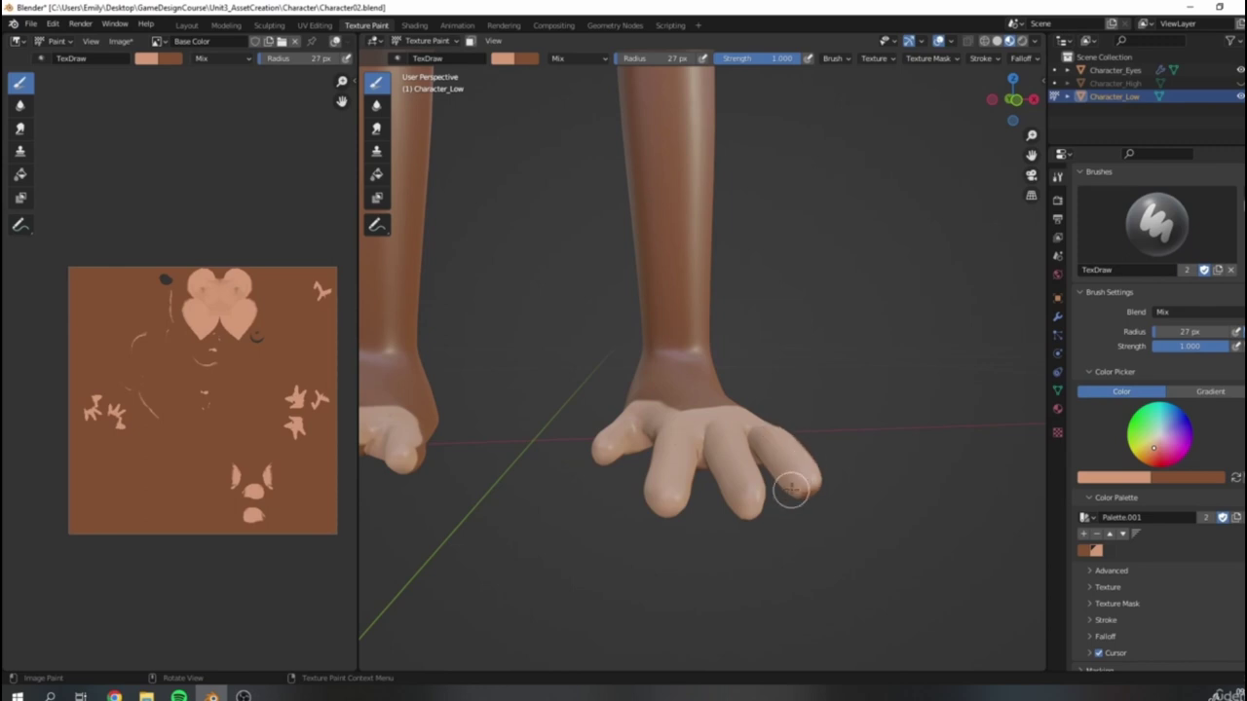
Step: Paint the sole of the foot light peach from underneath
scroll(793, 492, down, 4)
middle_drag(788, 504, 797, 380)
mouse_move(572, 378)
mouse_down()
mouse_move(594, 439)
mouse_move(629, 431)
mouse_move(683, 503)
mouse_move(629, 510)
mouse_move(726, 527)
mouse_move(715, 537)
mouse_move(649, 387)
mouse_move(637, 437)
mouse_move(673, 394)
mouse_move(696, 481)
mouse_move(730, 478)
mouse_move(699, 554)
mouse_move(706, 388)
mouse_move(673, 370)
mouse_move(729, 345)
mouse_move(748, 451)
mouse_move(756, 421)
mouse_up()
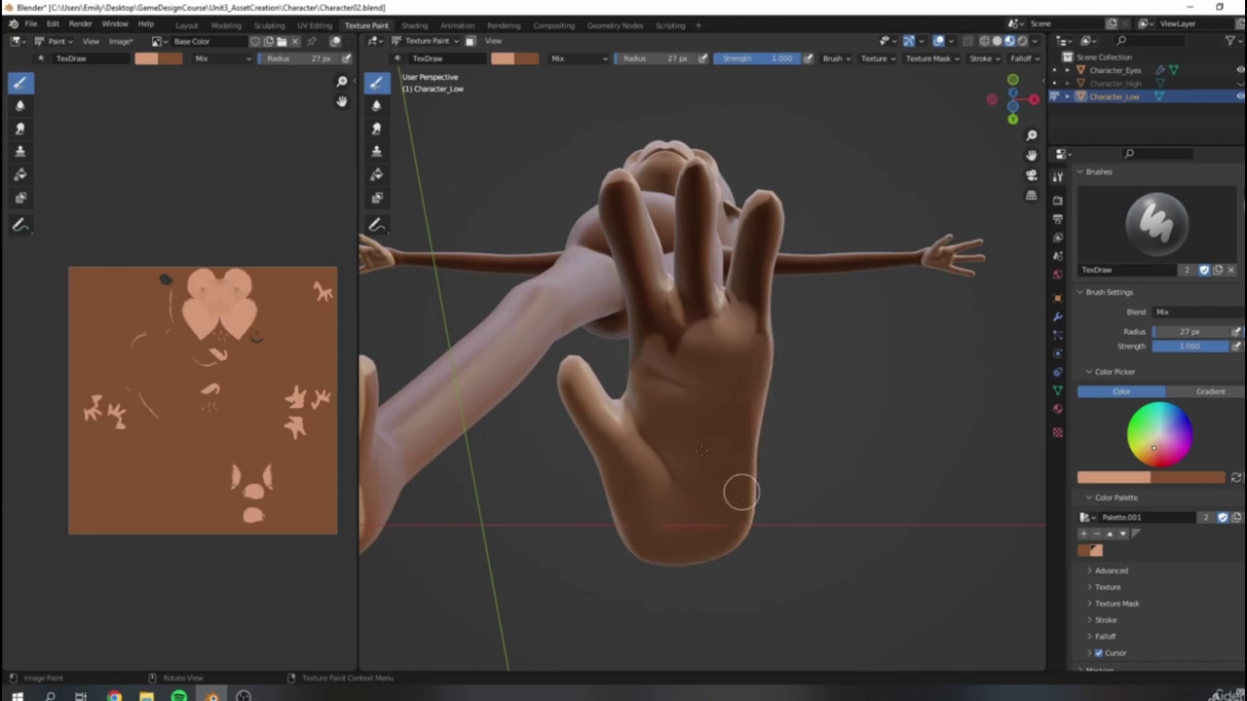
mouse_move(701, 448)
middle_down()
mouse_move(688, 459)
mouse_move(724, 490)
mouse_move(671, 479)
mouse_move(664, 397)
middle_up()
mouse_move(617, 409)
mouse_down()
mouse_move(618, 431)
mouse_move(646, 412)
mouse_move(682, 426)
mouse_move(846, 419)
mouse_move(740, 429)
mouse_move(855, 412)
mouse_up()
Step: Paint a light peach band around the heel and along the lower side of the foot
mouse_move(842, 379)
middle_down()
mouse_move(985, 376)
mouse_move(793, 468)
mouse_move(738, 479)
middle_up()
mouse_move(686, 409)
mouse_down()
mouse_move(735, 418)
mouse_move(676, 403)
mouse_move(757, 409)
mouse_move(753, 434)
mouse_up()
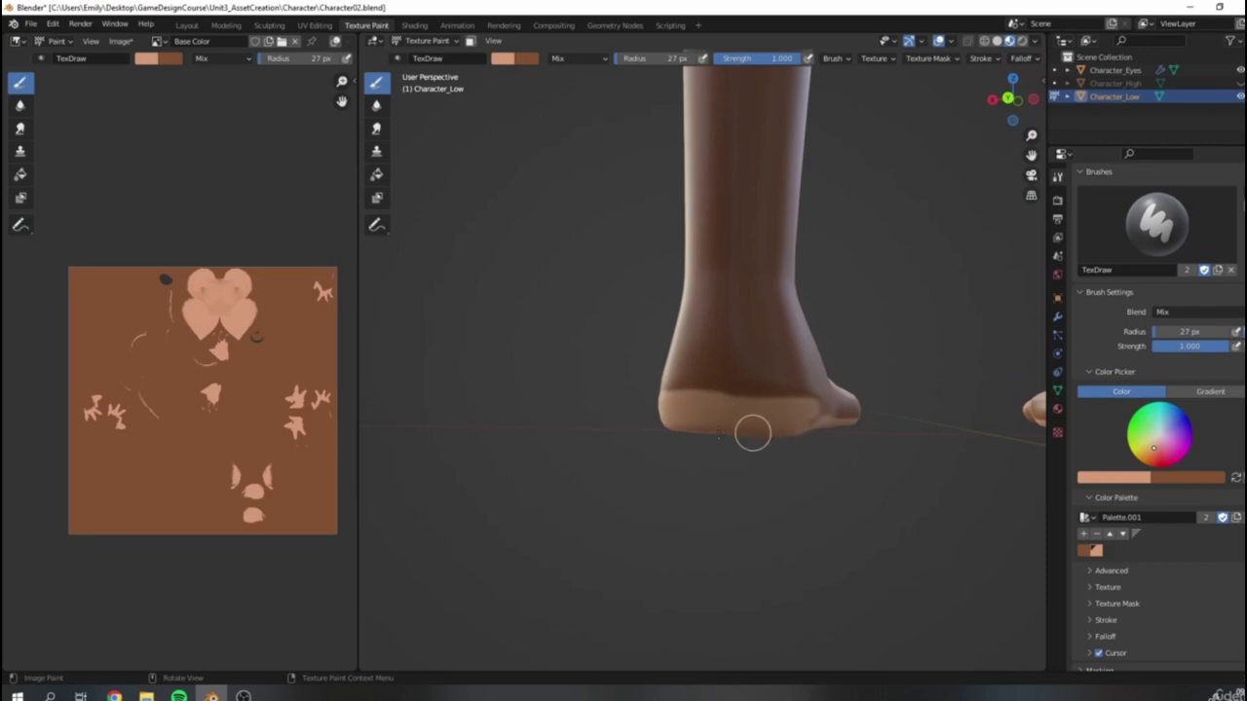
middle_drag(797, 394, 585, 484)
mouse_move(782, 385)
mouse_down()
mouse_move(718, 439)
mouse_move(645, 453)
mouse_move(634, 474)
mouse_move(794, 414)
mouse_move(884, 440)
mouse_up()
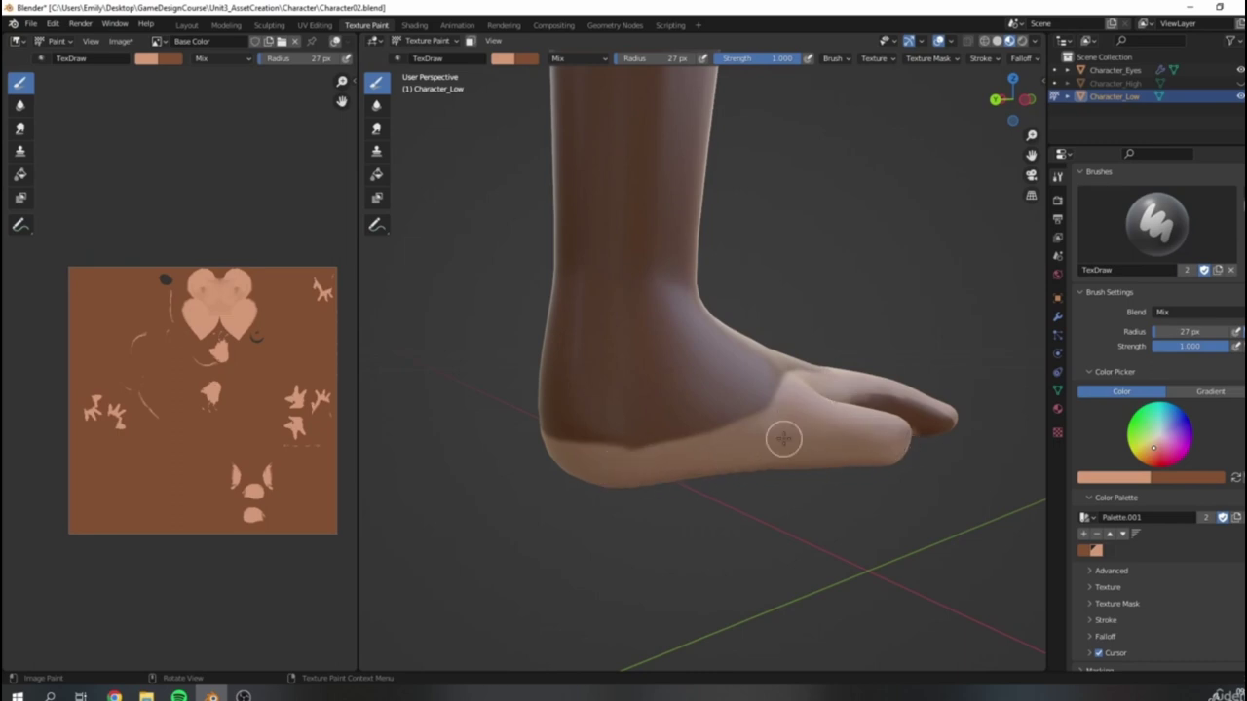
Step: Paint the remaining brown areas along both sides of the foot and toes light peach
scroll(785, 437, down, 4)
middle_drag(787, 387, 752, 370)
scroll(643, 431, up, 4)
mouse_move(751, 369)
mouse_down()
mouse_move(701, 348)
mouse_move(815, 328)
mouse_move(736, 353)
mouse_move(838, 350)
mouse_move(801, 373)
mouse_move(864, 367)
mouse_up()
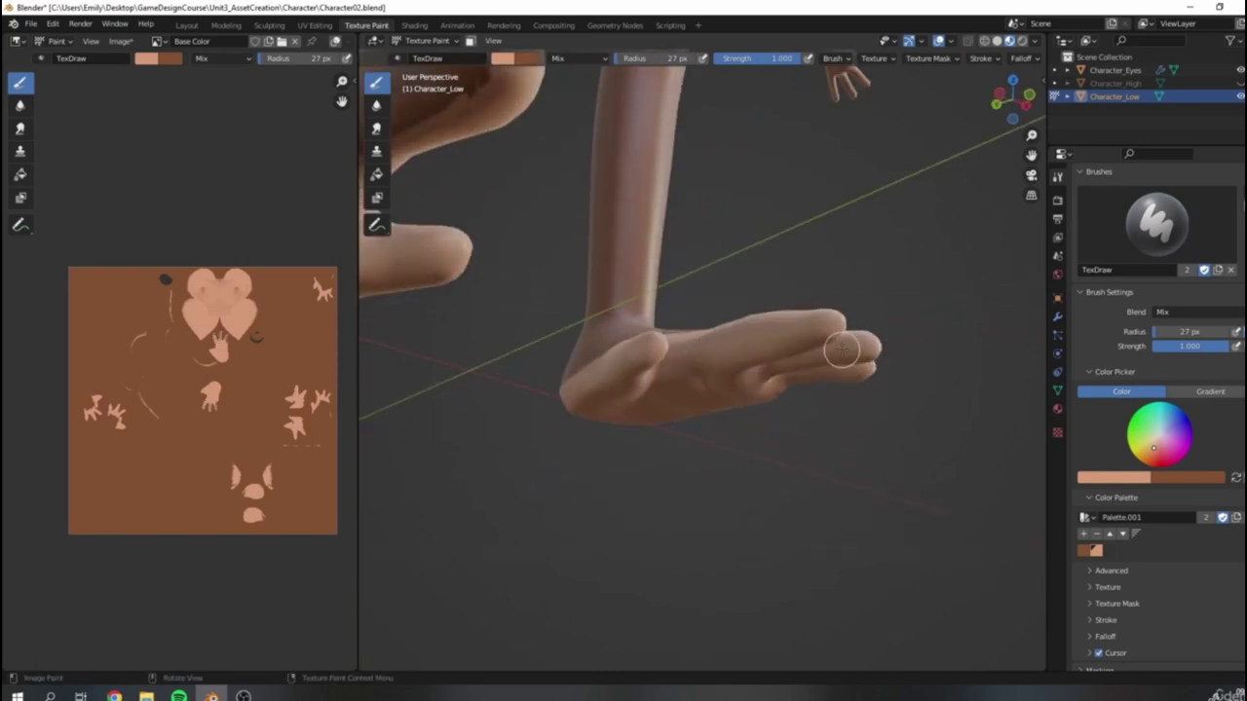
scroll(845, 341, down, 4)
middle_drag(846, 341, 734, 414)
scroll(616, 456, up, 5)
mouse_move(732, 413)
mouse_down()
mouse_move(531, 394)
mouse_move(598, 362)
mouse_move(584, 398)
mouse_move(696, 378)
mouse_move(671, 399)
mouse_move(588, 415)
mouse_up()
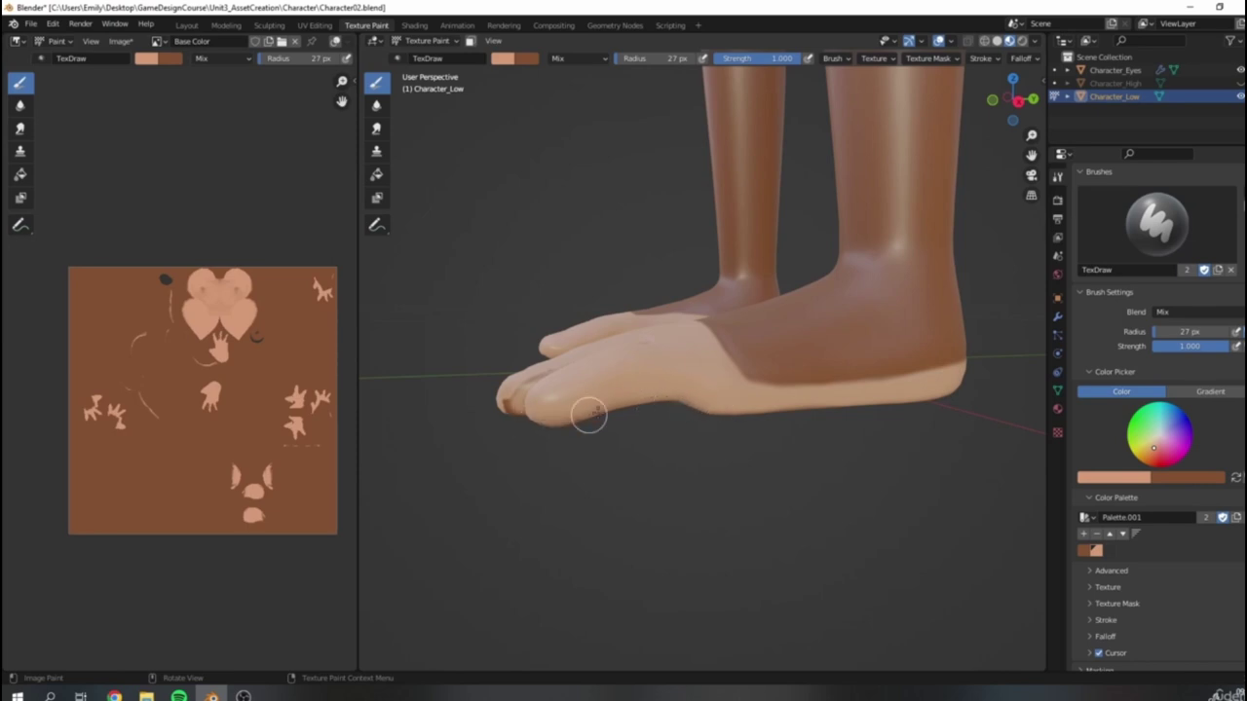
Step: Paint the remaining brown strips and gaps on the underside and between the toes of the foot light peach
middle_drag(638, 370, 720, 345)
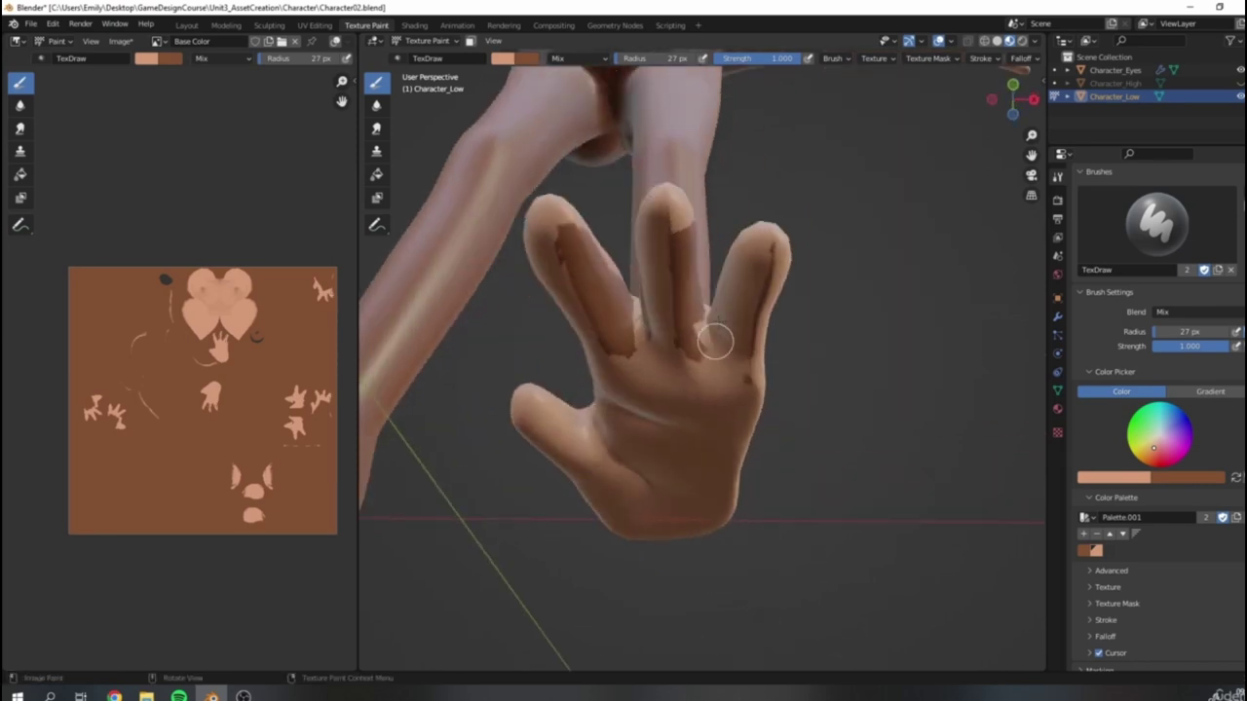
drag(714, 329, 748, 382)
mouse_move(680, 226)
mouse_down()
mouse_move(685, 366)
mouse_move(677, 241)
mouse_move(709, 362)
mouse_up()
mouse_move(561, 225)
mouse_down()
mouse_move(587, 281)
mouse_move(607, 286)
mouse_move(568, 228)
mouse_move(624, 310)
mouse_up()
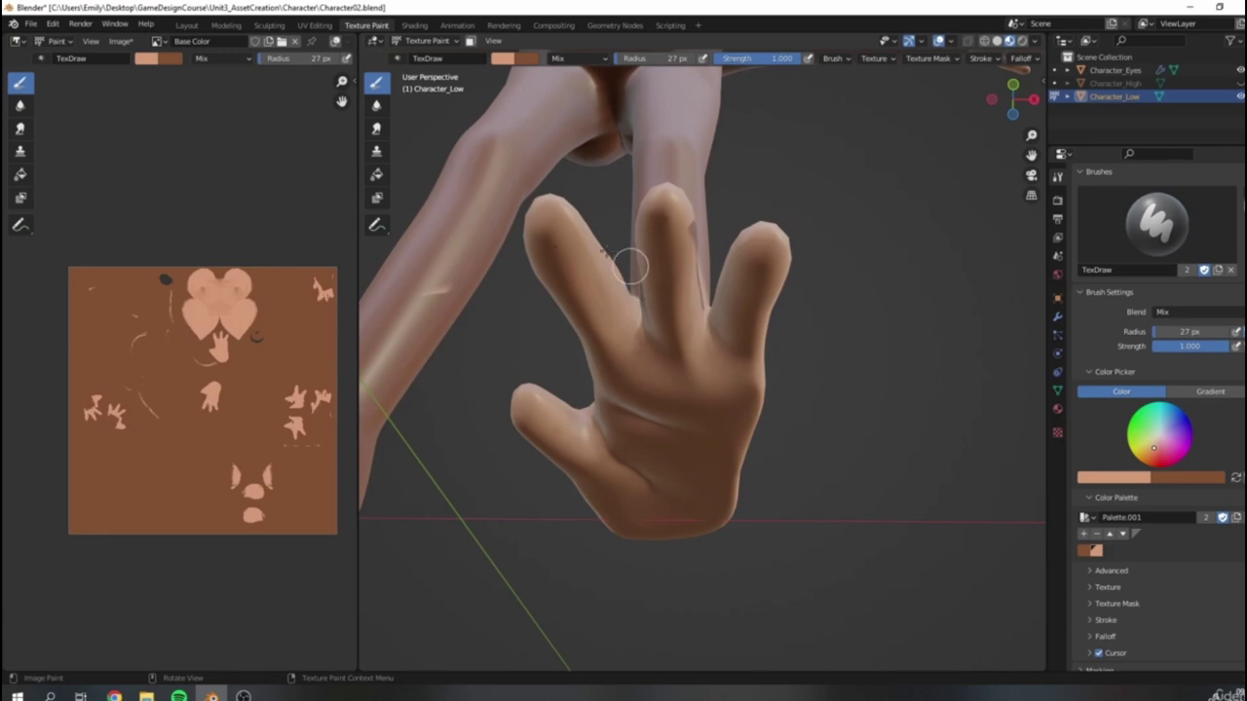
key(x)
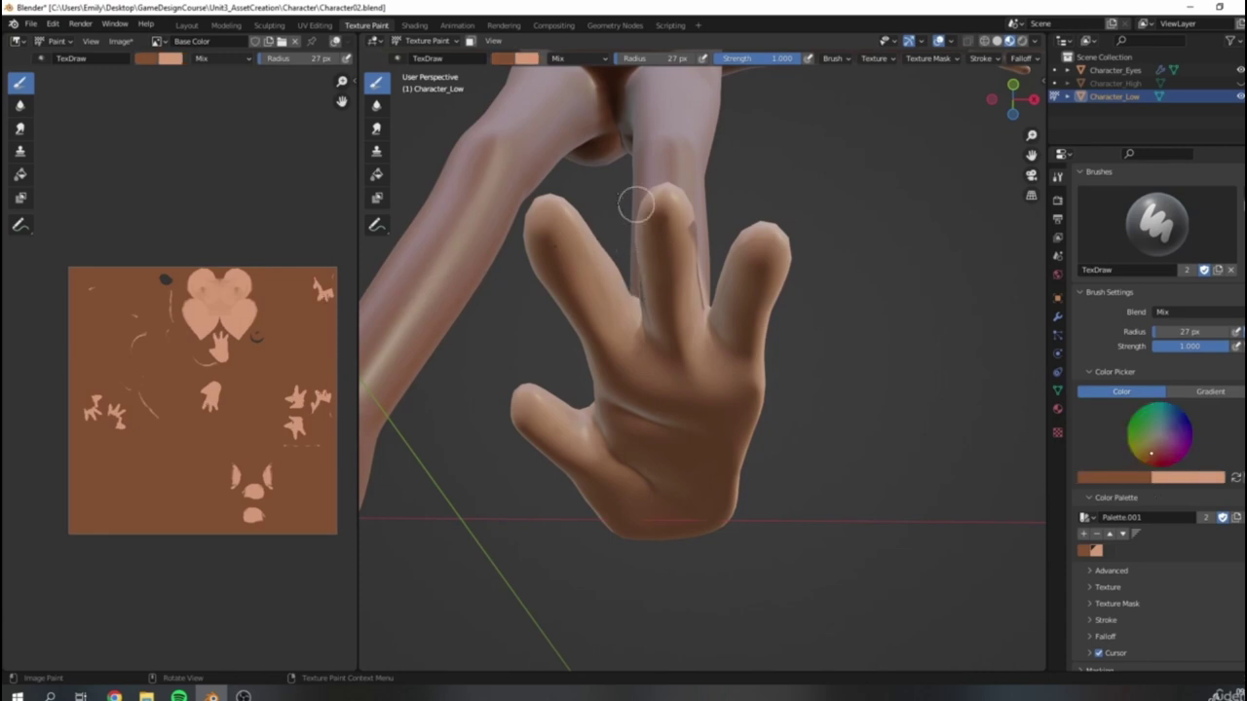
key(x)
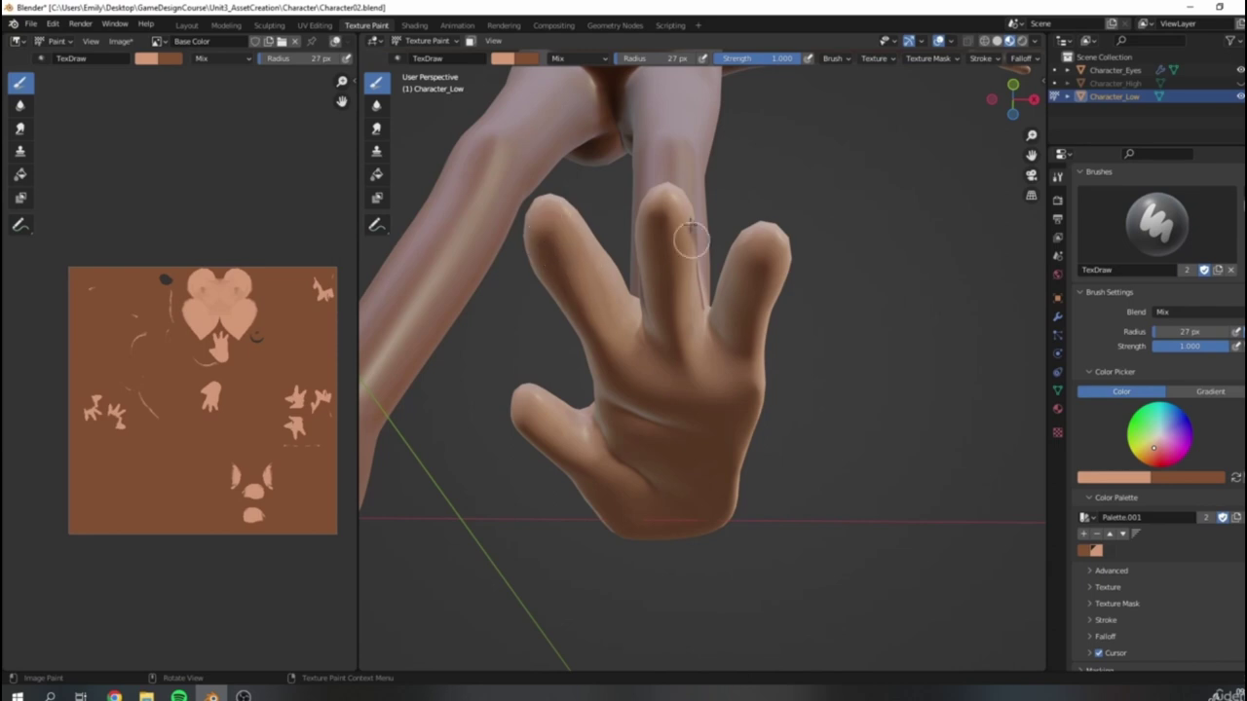
mouse_move(692, 268)
middle_down()
mouse_move(787, 435)
mouse_move(740, 478)
middle_up()
mouse_move(674, 368)
mouse_down()
mouse_move(649, 353)
mouse_move(571, 466)
mouse_move(607, 419)
mouse_up()
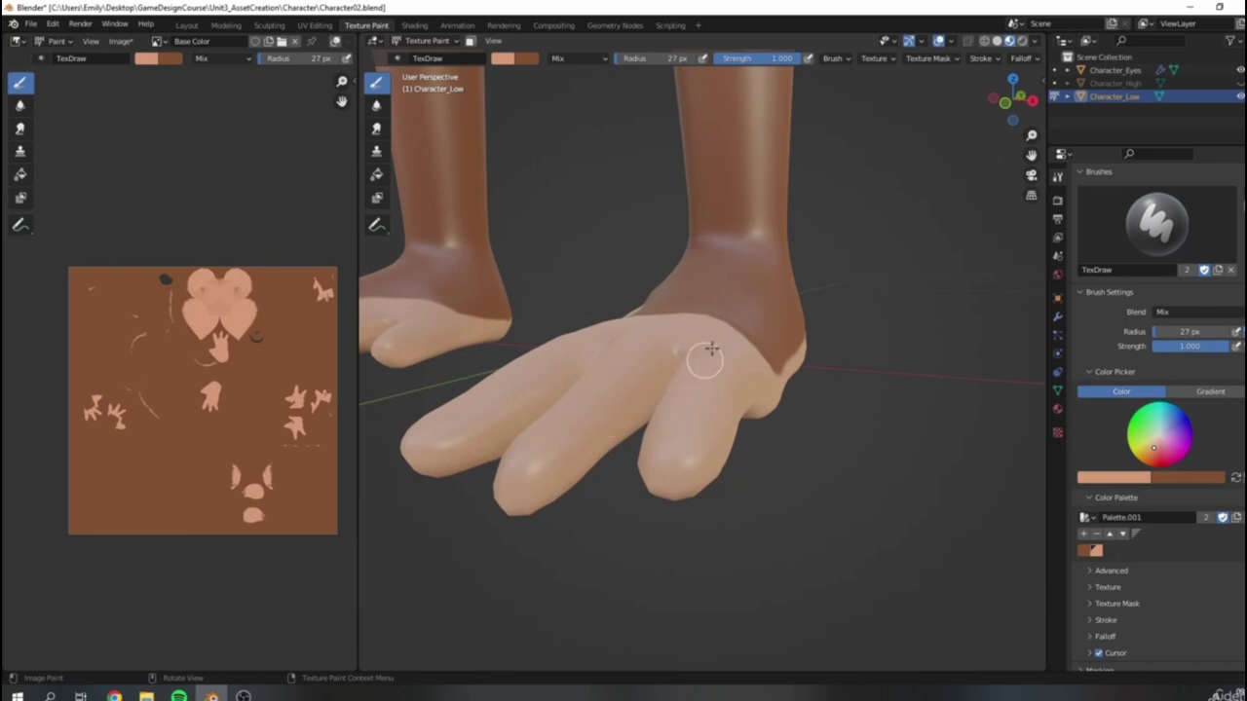
Step: Examine the painted feet, the legs, the whole body and the head for areas that still need color
mouse_move(801, 306)
middle_down()
mouse_move(710, 409)
mouse_move(681, 418)
mouse_move(779, 322)
mouse_move(747, 305)
mouse_move(832, 289)
middle_up()
key(x)
drag(703, 327, 699, 283)
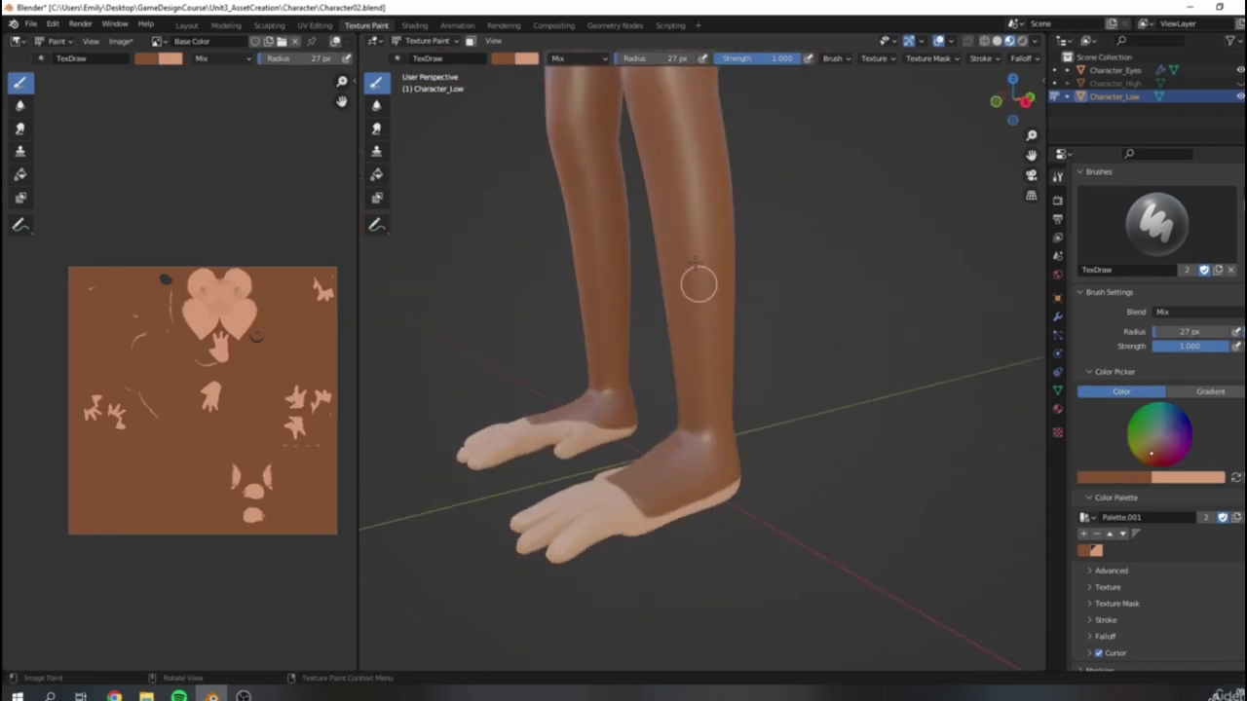
scroll(812, 269, down, 8)
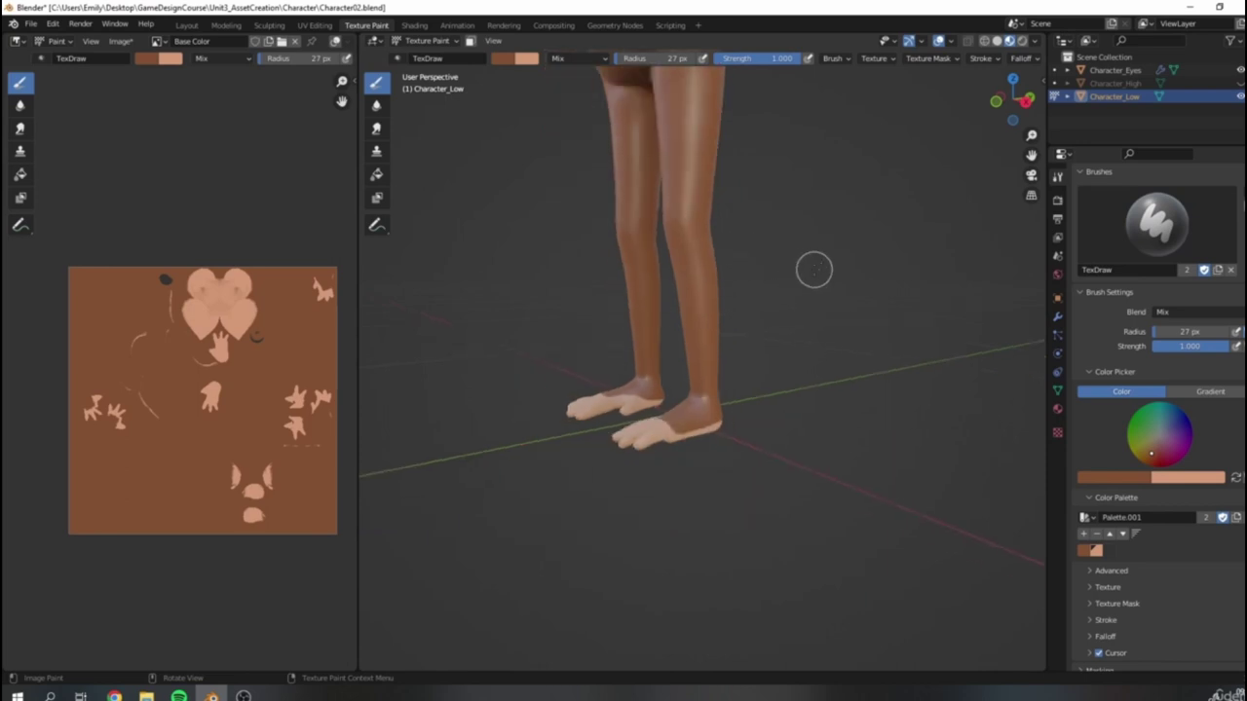
middle_drag(719, 292, 826, 306)
shift+middle_drag(770, 262, 768, 360)
middle_drag(777, 329, 750, 327)
scroll(740, 390, up, 3)
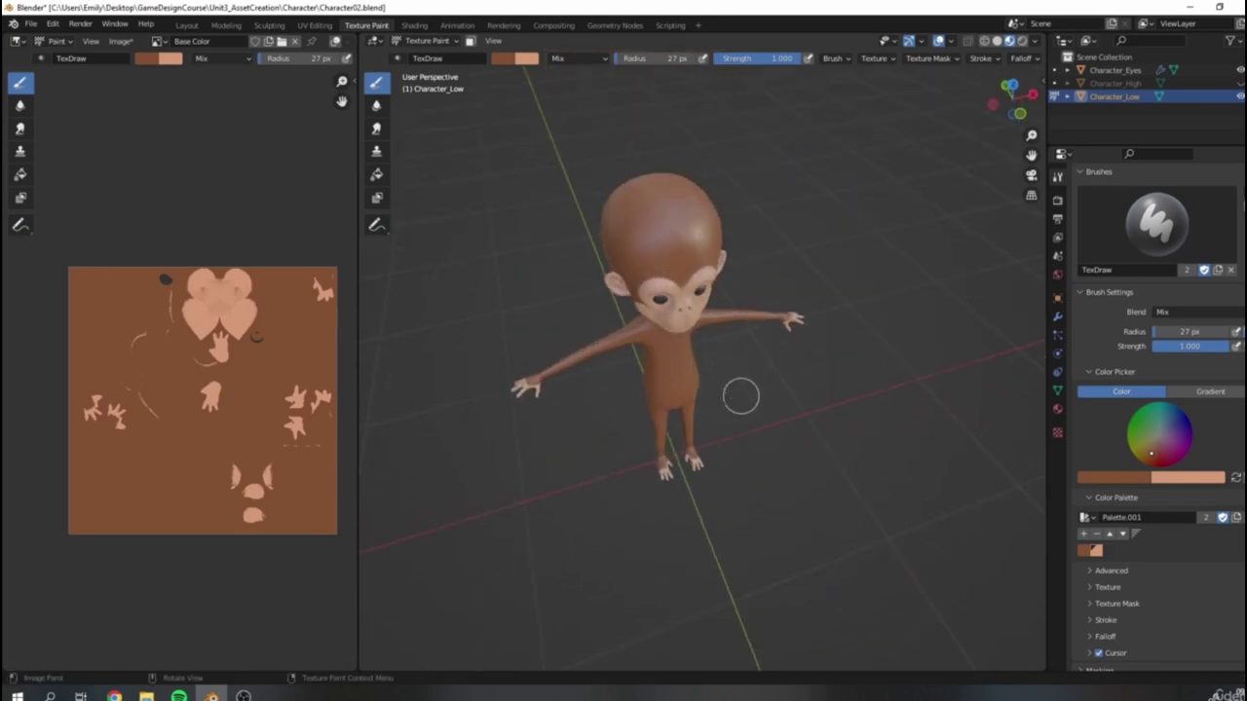
scroll(659, 223, up, 3)
mouse_move(655, 222)
middle_down()
mouse_move(718, 364)
mouse_move(711, 253)
mouse_move(709, 316)
middle_up()
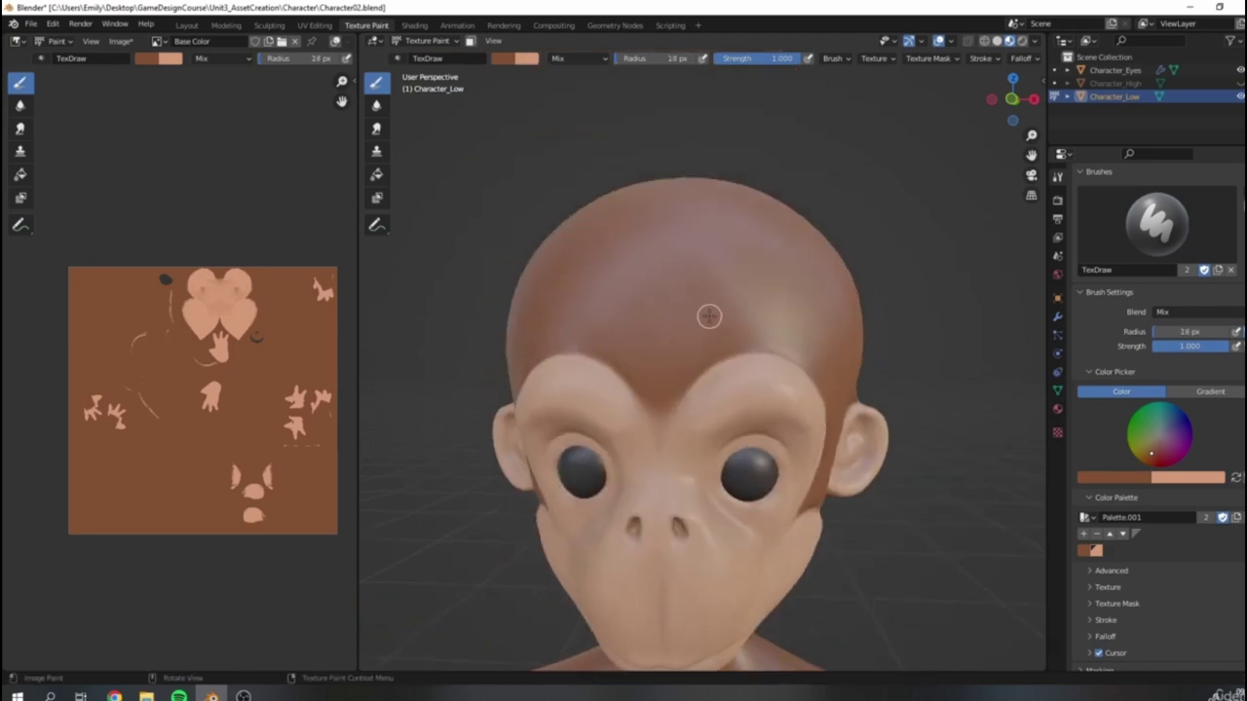
Step: Extend the brown hairline into a filled V-shaped point between the brows, outlining it with an 18 px brush
scroll(716, 347, down, 2)
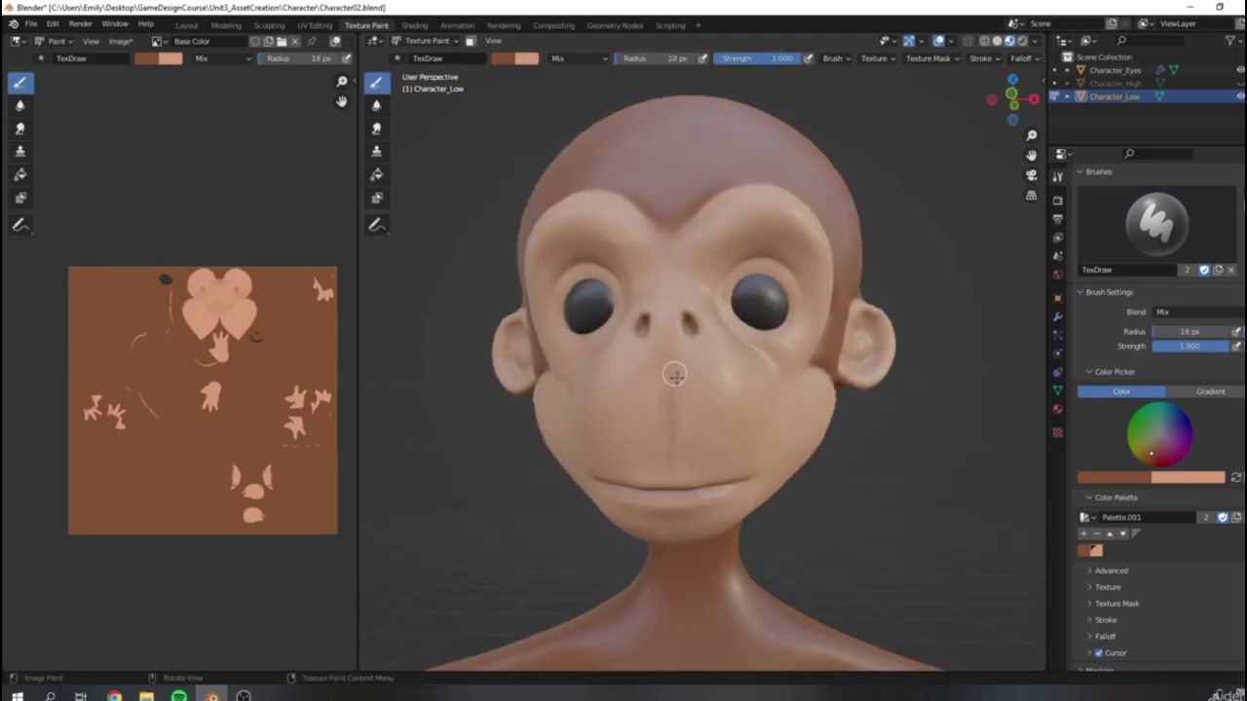
scroll(639, 297, up, 6)
scroll(641, 299, down, 4)
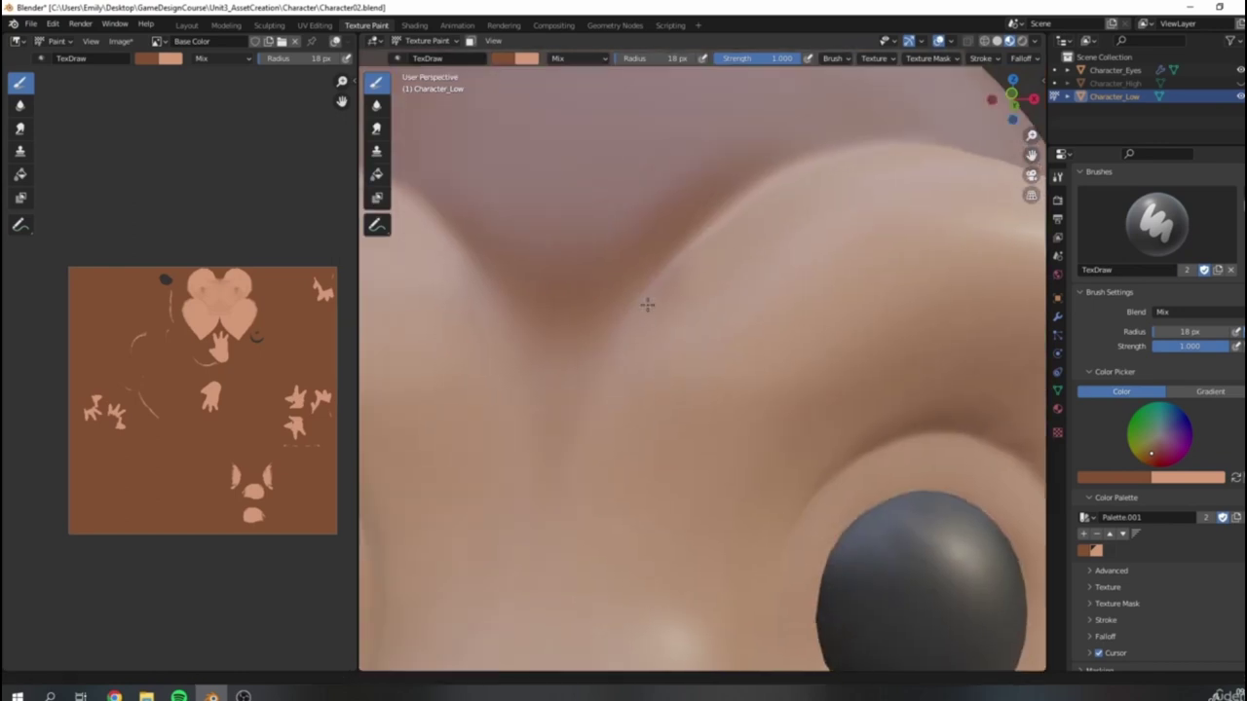
shift+middle_drag(649, 303, 653, 325)
drag(695, 426, 623, 624)
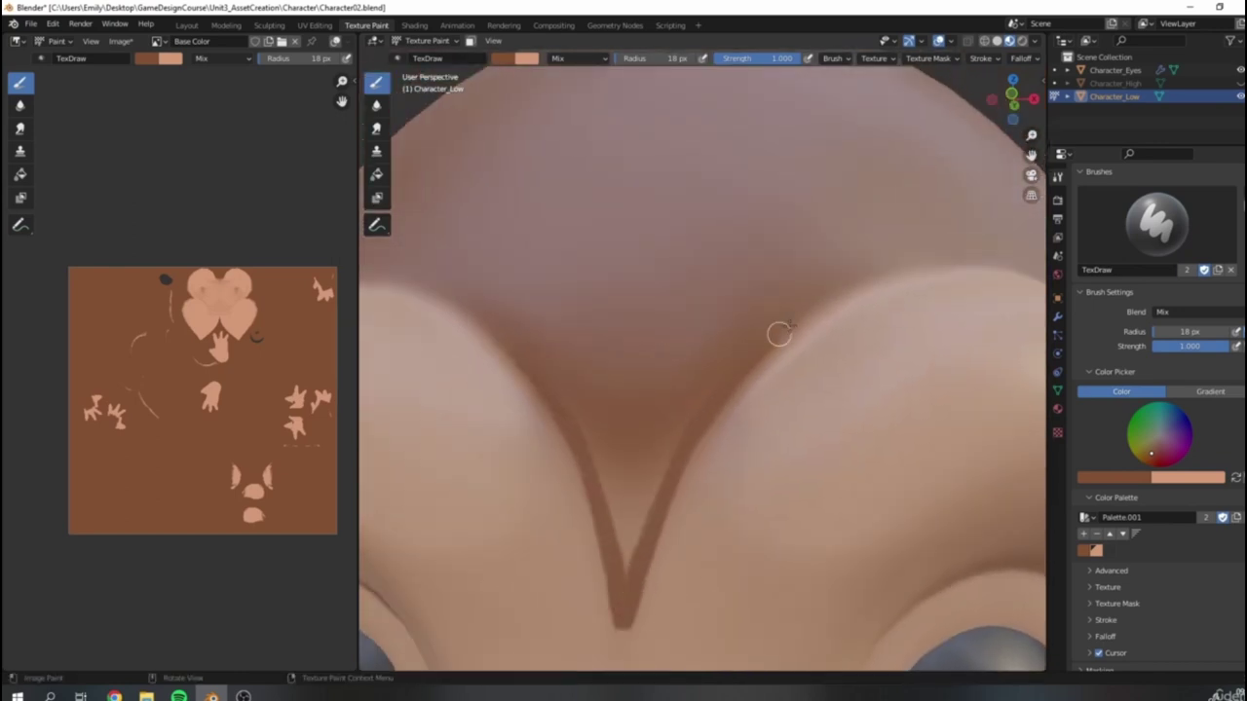
drag(780, 334, 816, 260)
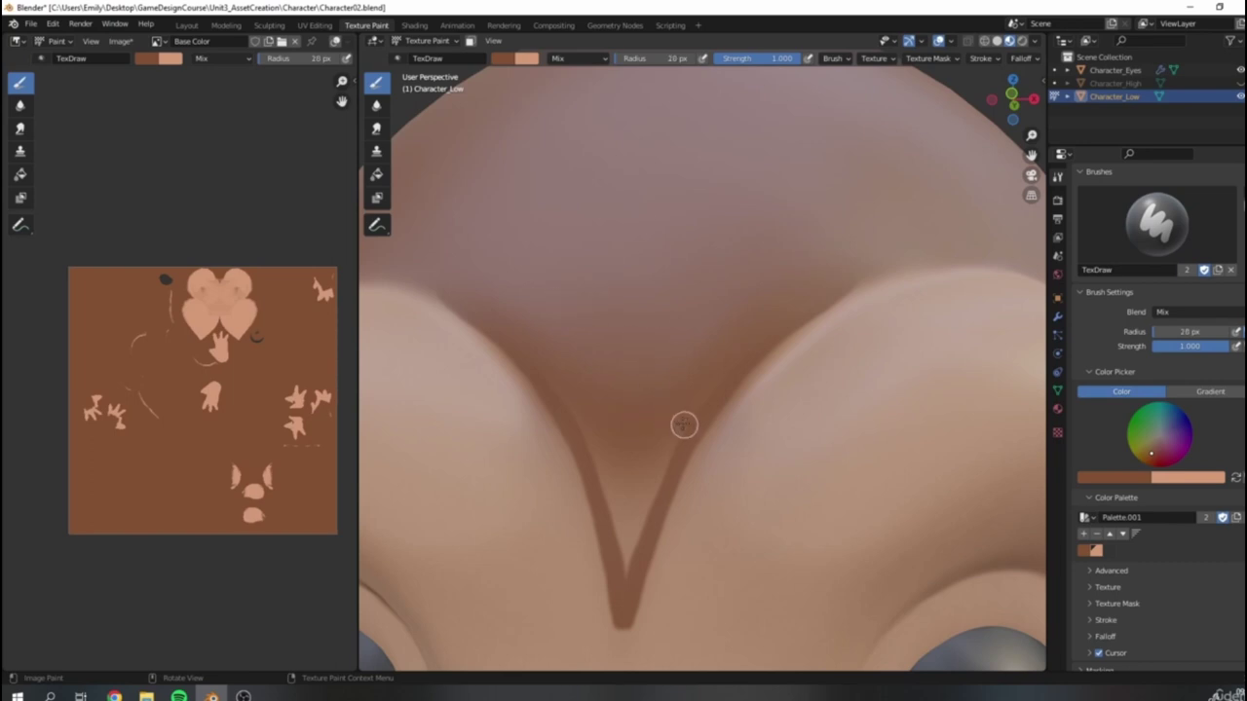
mouse_move(597, 437)
mouse_down()
mouse_move(624, 529)
mouse_move(627, 480)
mouse_up()
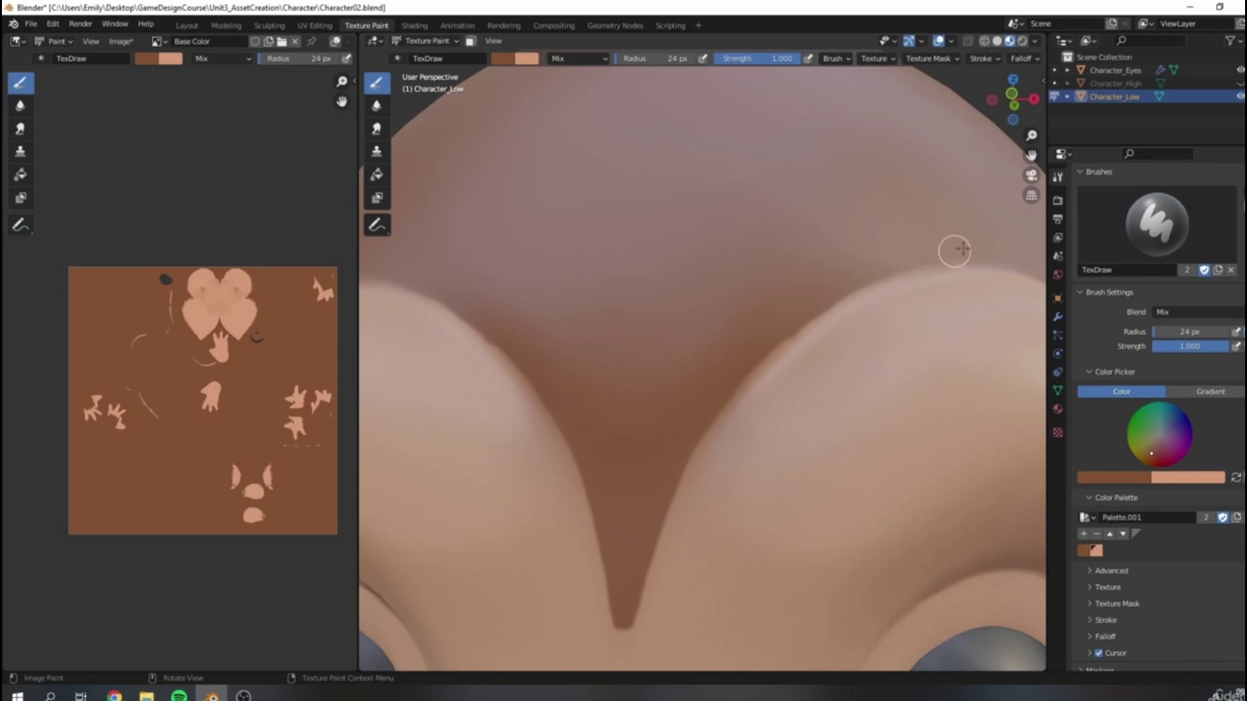
Step: Refine the edge of the brown V between the brows with light peach using a 24 px brush
key(x)
mouse_move(784, 353)
mouse_down()
mouse_move(820, 328)
mouse_move(695, 504)
mouse_move(676, 490)
mouse_move(629, 653)
mouse_up()
scroll(677, 529, down, 9)
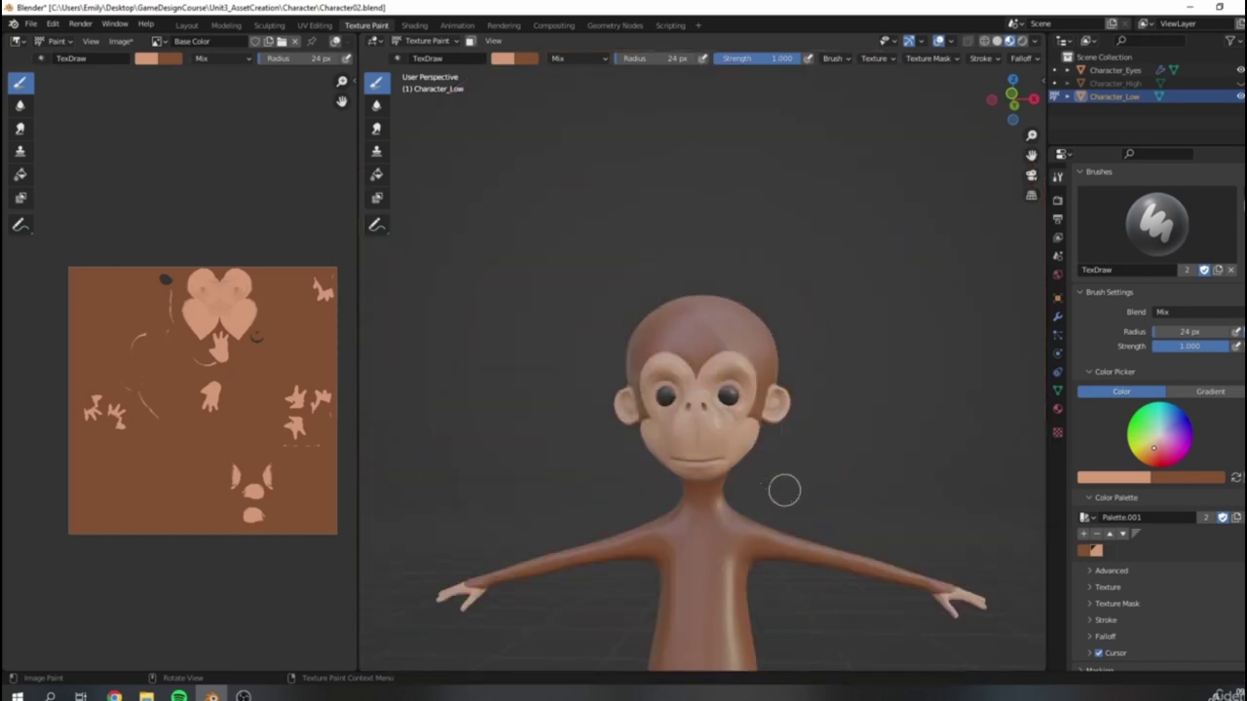
Step: Hide Character_Eyes to check the paint in the eye sockets, show it again, and examine the side of the face and the ear
scroll(784, 477, up, 5)
shift+middle_drag(773, 412, 676, 434)
scroll(676, 434, up, 5)
scroll(672, 434, down, 3)
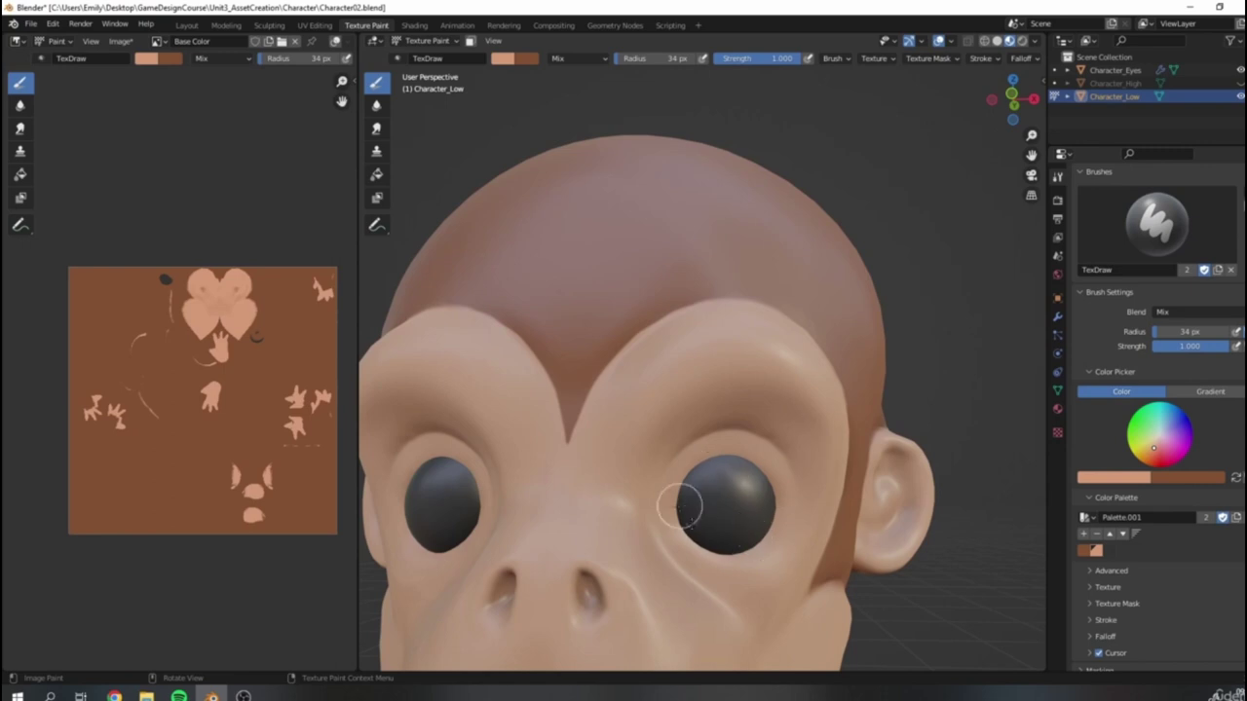
click(1240, 71)
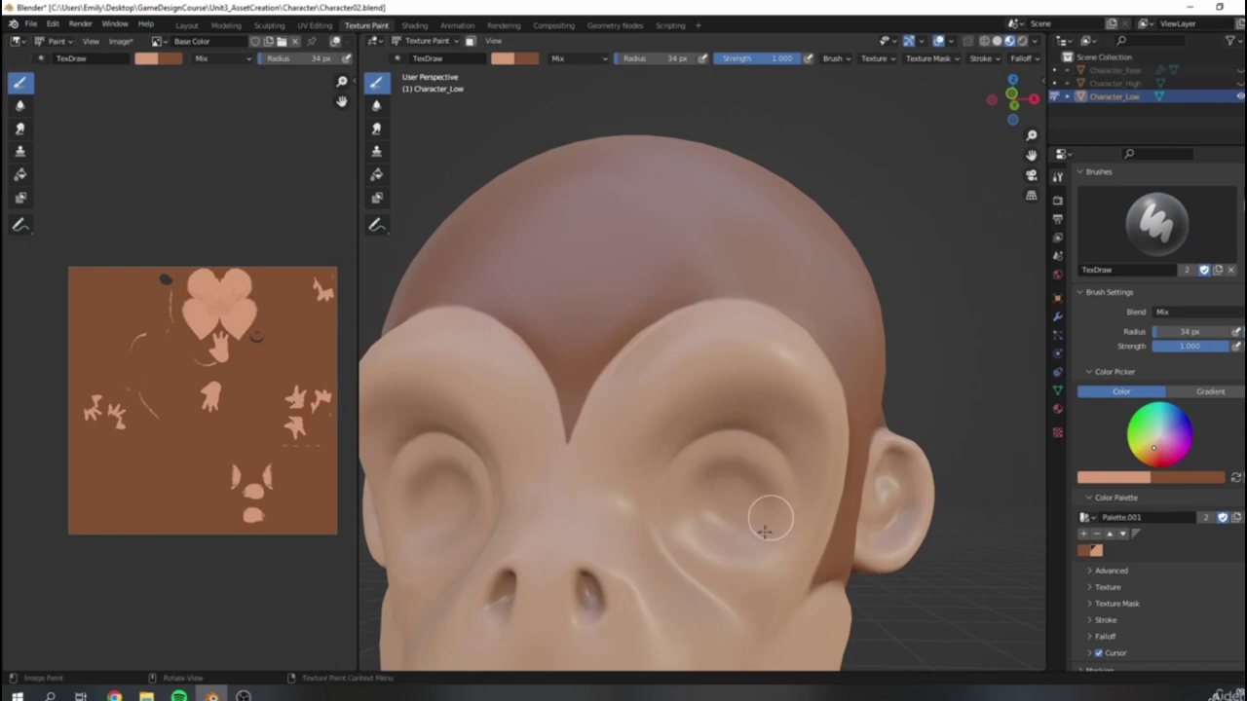
click(1240, 71)
scroll(876, 311, down, 6)
middle_drag(841, 353, 662, 419)
scroll(645, 373, up, 3)
scroll(750, 424, up, 4)
scroll(653, 417, up, 3)
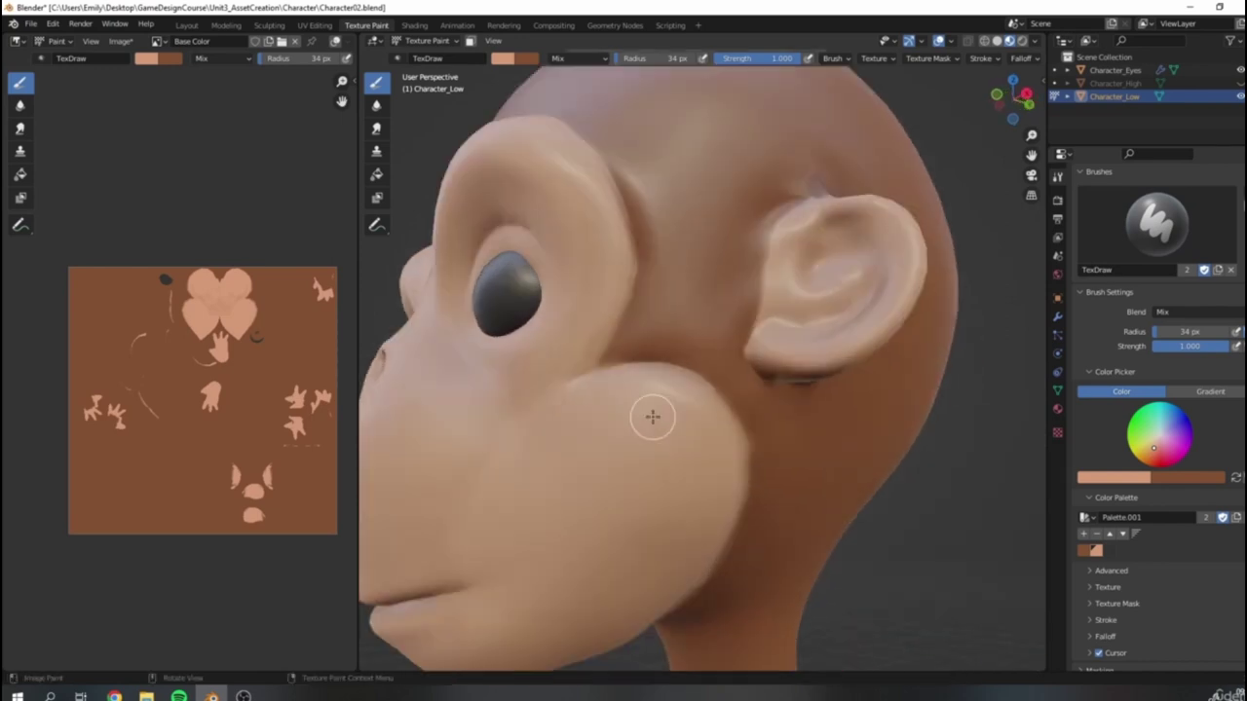
Step: Rotate the viewport shading's environment lighting to 168° to light the character's back
scroll(658, 412, down, 6)
middle_drag(785, 303, 858, 326)
scroll(808, 331, down, 2)
scroll(750, 336, down, 2)
middle_drag(629, 346, 867, 375)
scroll(738, 442, up, 2)
middle_drag(682, 536, 796, 401)
scroll(746, 512, up, 2)
scroll(718, 434, up, 1)
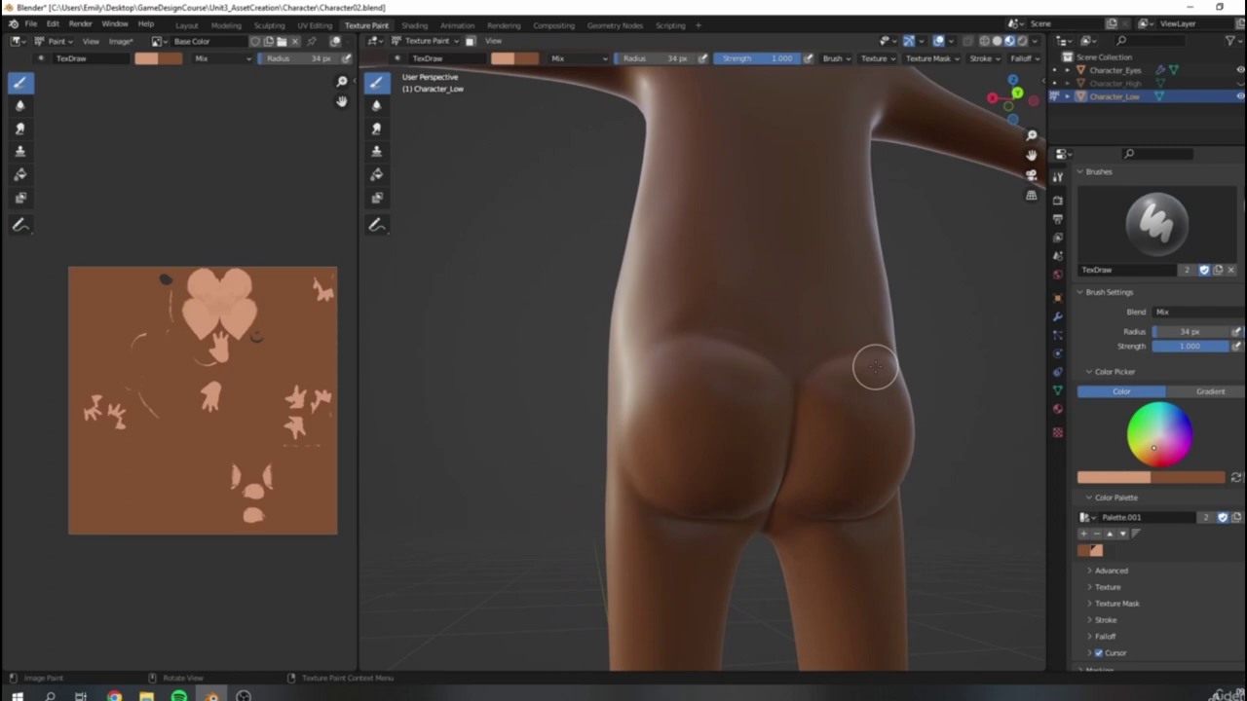
click(1036, 41)
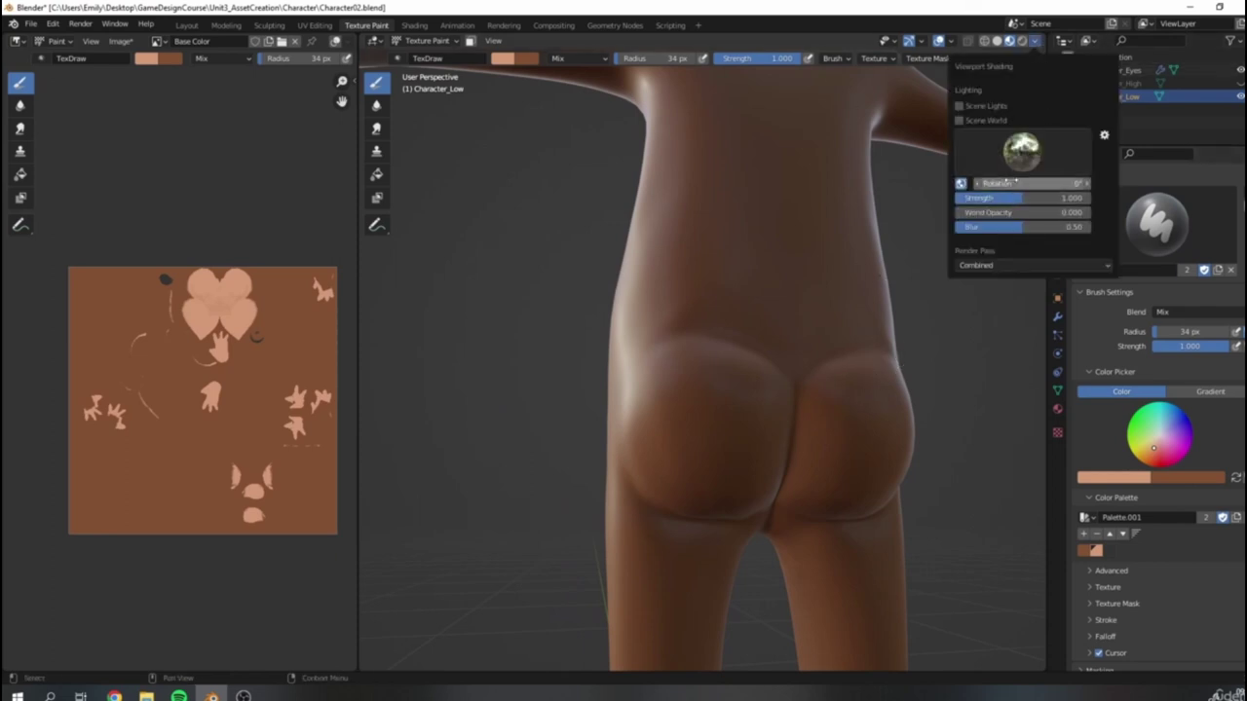
mouse_move(1013, 183)
mouse_down()
mouse_move(1052, 183)
mouse_move(1013, 185)
mouse_up()
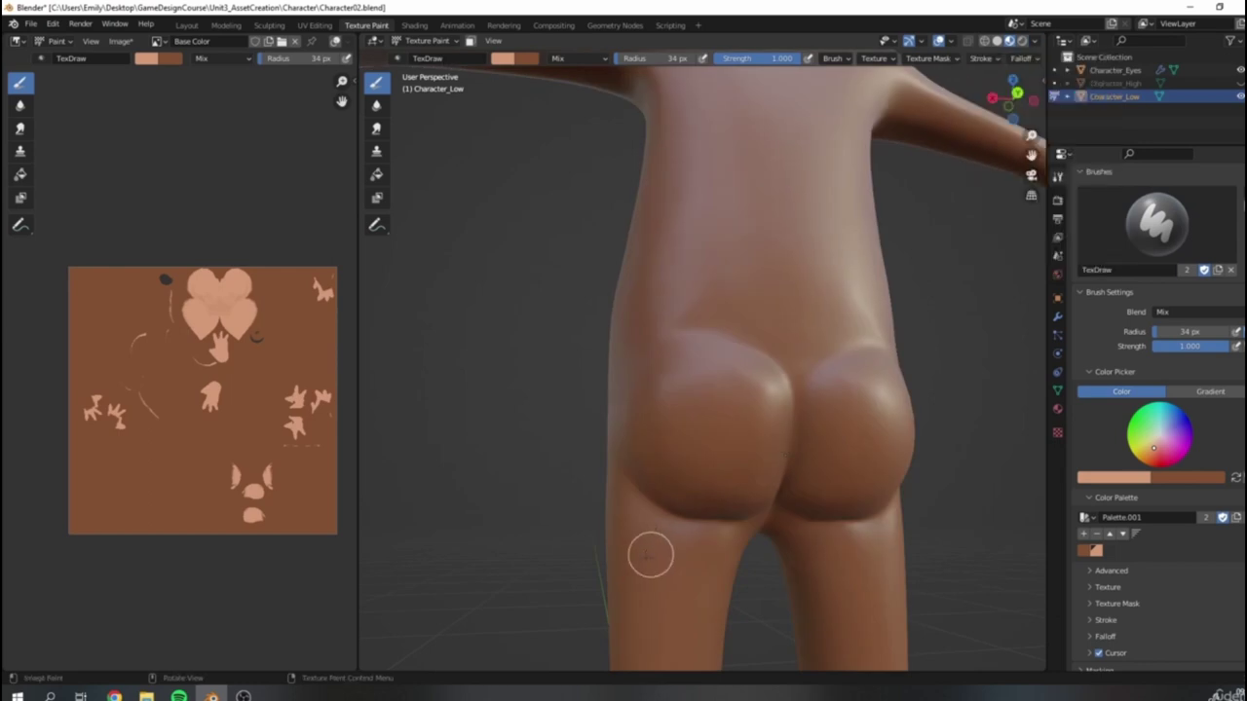
Step: Paint both buttocks light peach with a 45 px brush and touch up their outline against the brown thighs
mouse_move(716, 451)
mouse_down()
mouse_move(698, 398)
mouse_move(727, 418)
mouse_move(746, 398)
mouse_move(783, 436)
mouse_move(744, 496)
mouse_move(669, 467)
mouse_move(745, 494)
mouse_move(760, 412)
mouse_move(751, 370)
mouse_move(667, 370)
mouse_move(668, 451)
mouse_move(682, 350)
mouse_move(746, 367)
mouse_move(732, 402)
mouse_move(765, 445)
mouse_move(673, 365)
mouse_move(681, 492)
mouse_move(692, 500)
mouse_up()
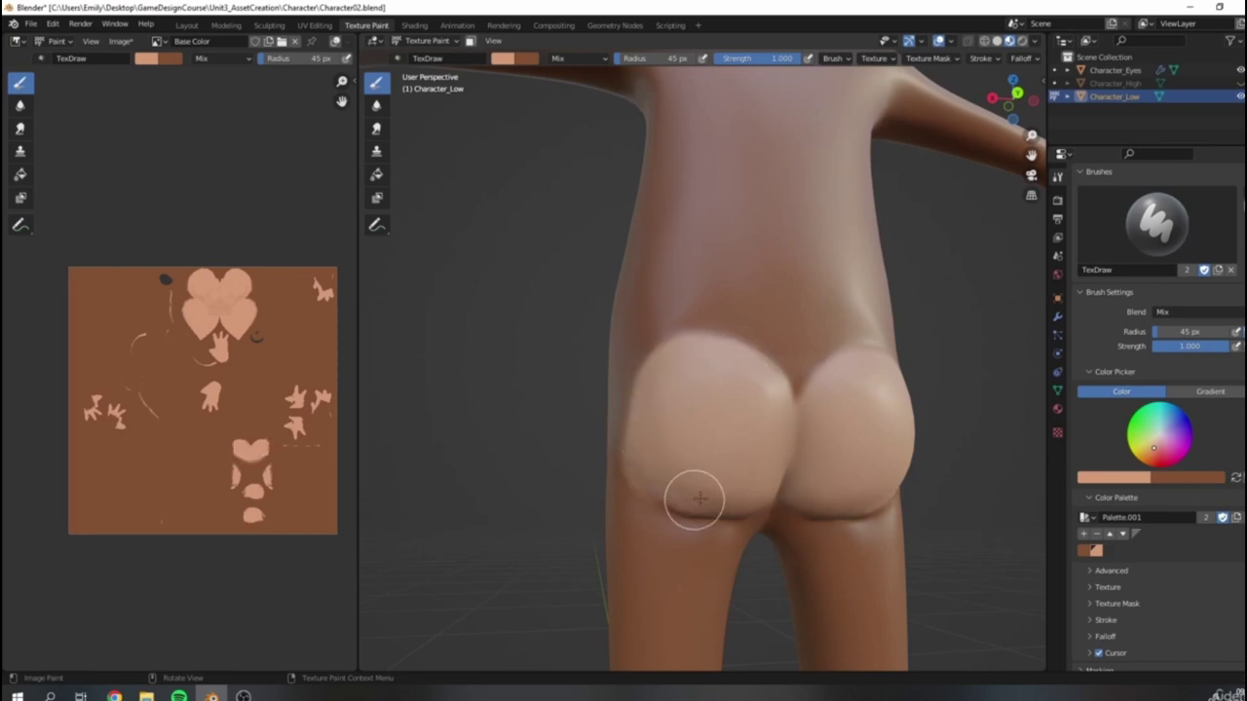
mouse_move(746, 410)
middle_down()
mouse_move(770, 309)
mouse_move(745, 383)
mouse_move(629, 403)
middle_up()
key(s)
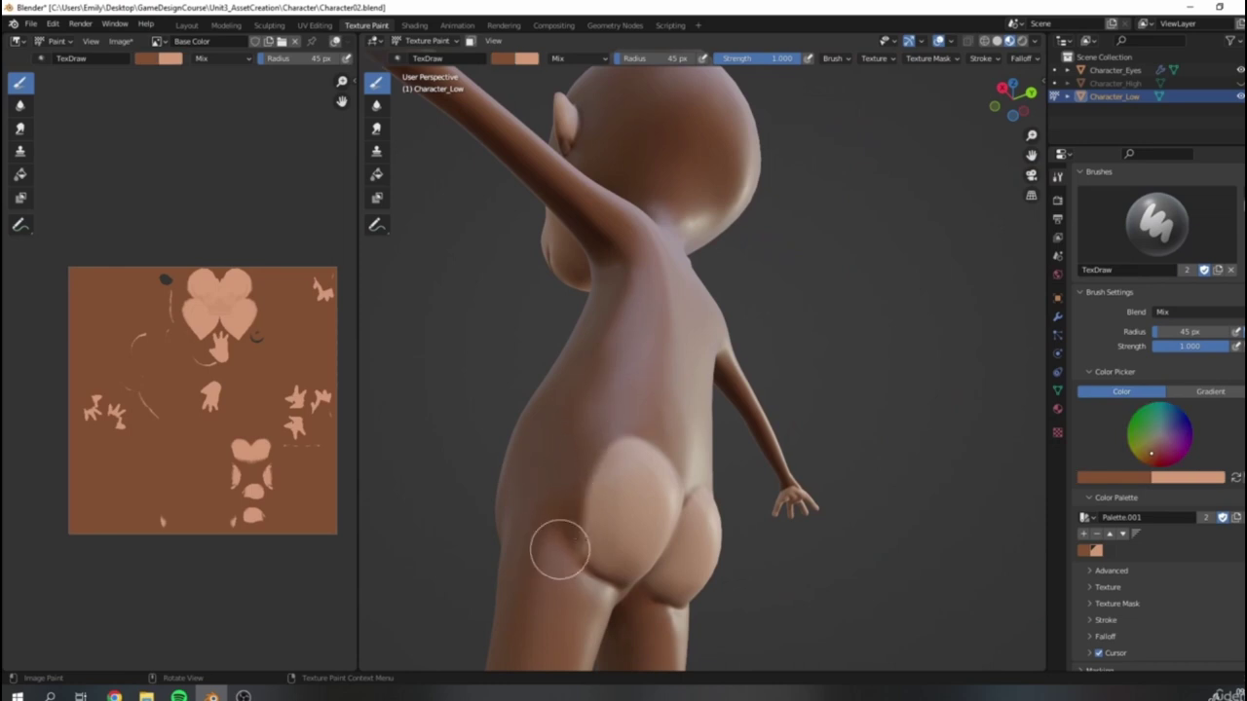
scroll(835, 439, down, 4)
middle_drag(835, 440, 754, 403)
scroll(635, 499, up, 5)
mouse_move(518, 598)
mouse_down()
mouse_move(516, 618)
mouse_move(546, 501)
mouse_move(545, 517)
mouse_up()
mouse_move(627, 487)
mouse_down()
mouse_move(602, 576)
mouse_move(617, 563)
mouse_up()
Step: Rotate the viewport shading's environment lighting back so that it lights the character's front
scroll(691, 459, down, 10)
mouse_move(877, 393)
middle_down()
mouse_move(738, 441)
mouse_move(690, 376)
mouse_move(704, 399)
mouse_move(906, 392)
middle_up()
scroll(737, 442, up, 5)
scroll(721, 396, down, 2)
middle_drag(677, 405, 772, 442)
scroll(775, 410, up, 4)
middle_drag(857, 492, 901, 438)
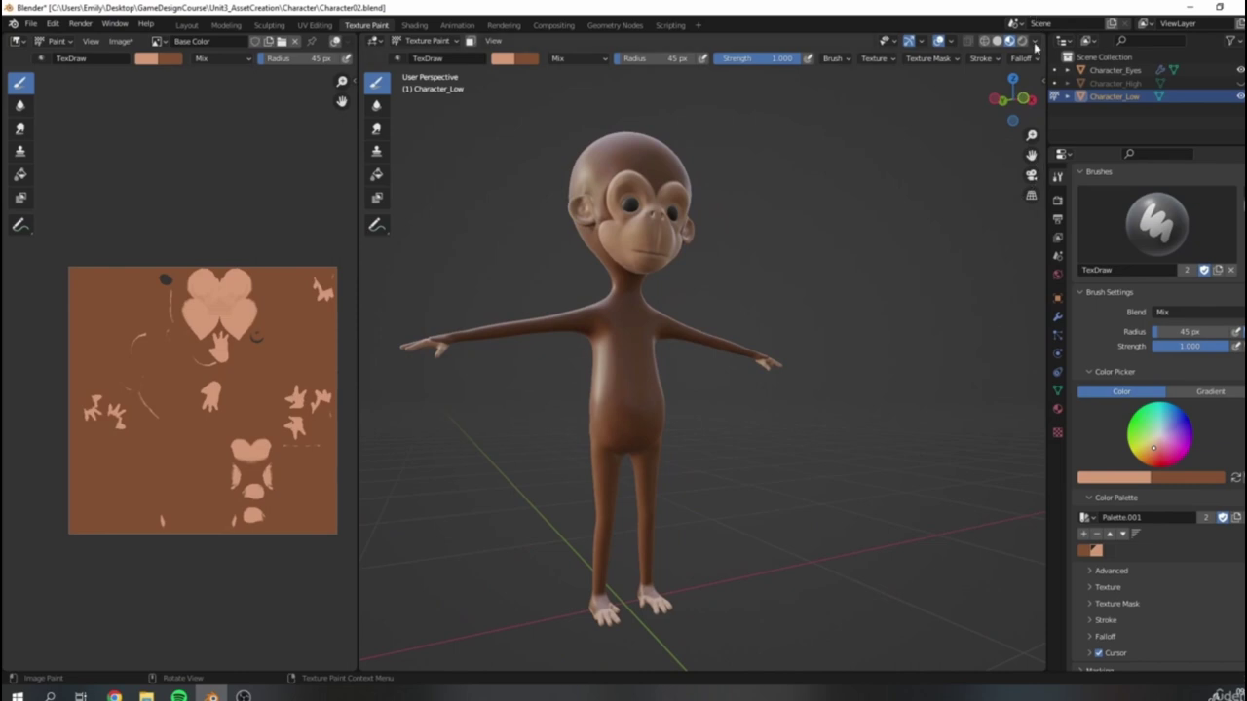
click(1035, 43)
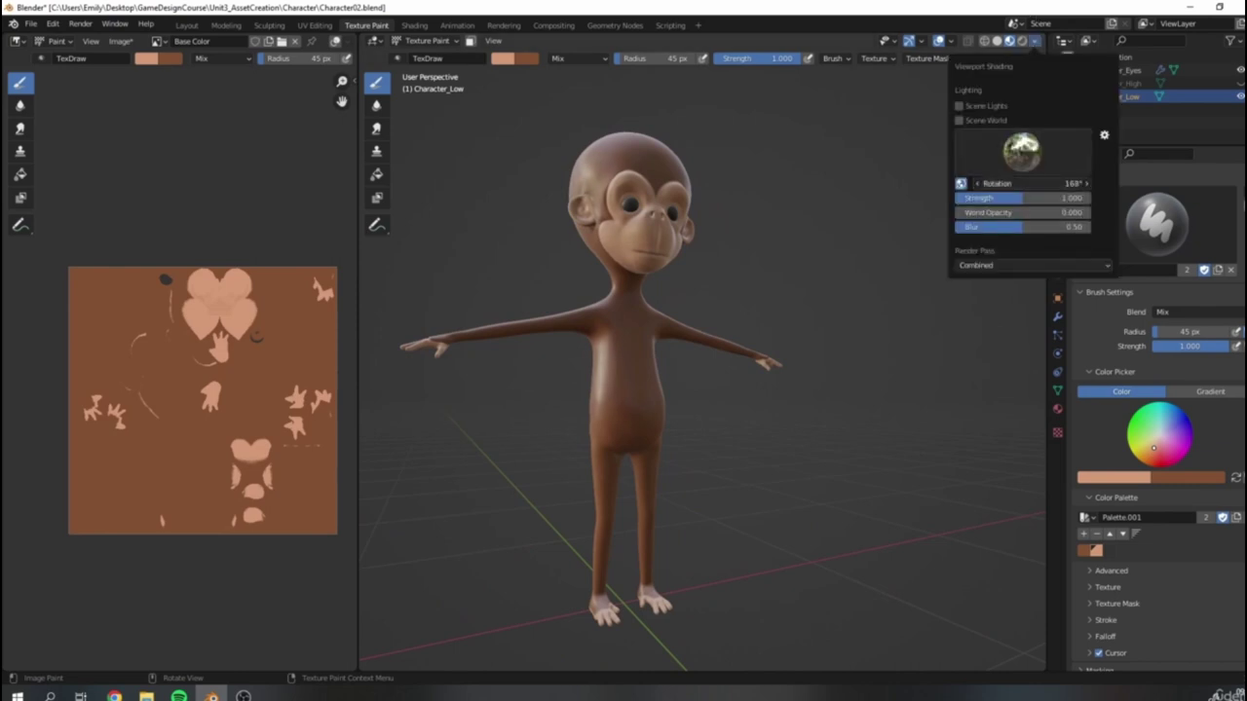
drag(1044, 184, 1007, 184)
Step: Examine the painted character's face and body from the front and the side
scroll(762, 293, down, 1)
middle_drag(762, 292, 744, 308)
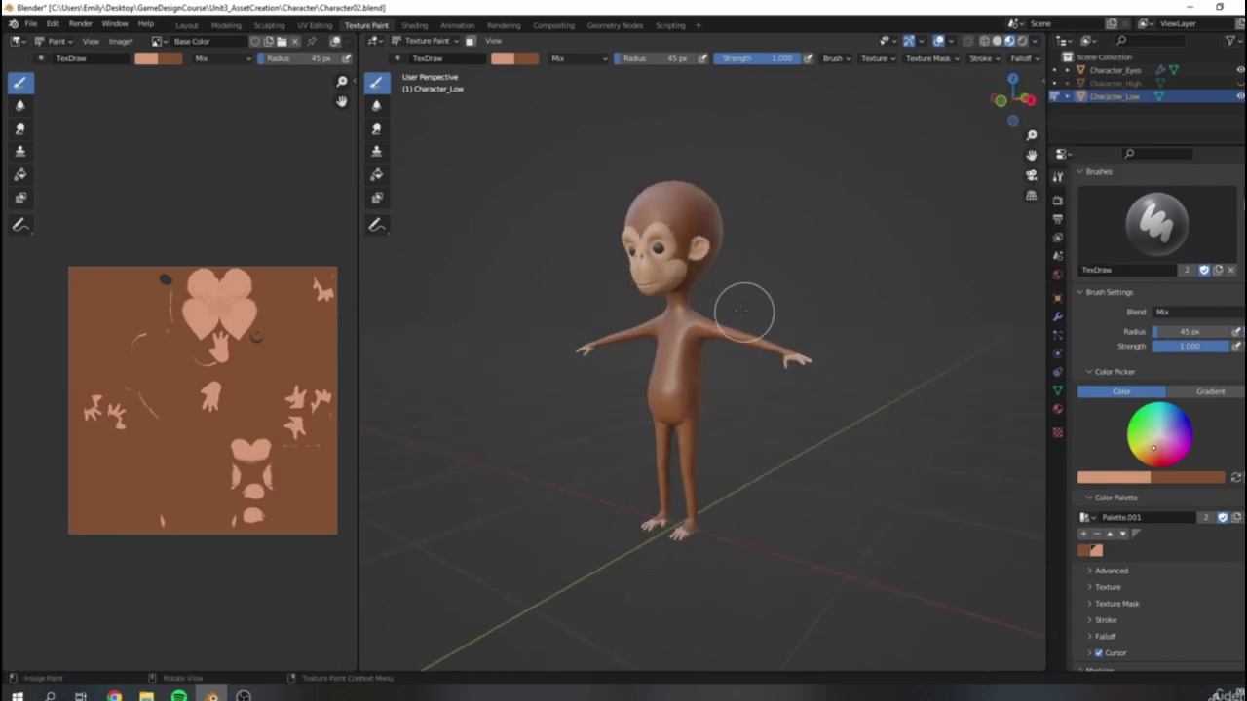
scroll(703, 279, up, 4)
scroll(770, 232, down, 3)
middle_drag(730, 218, 694, 287)
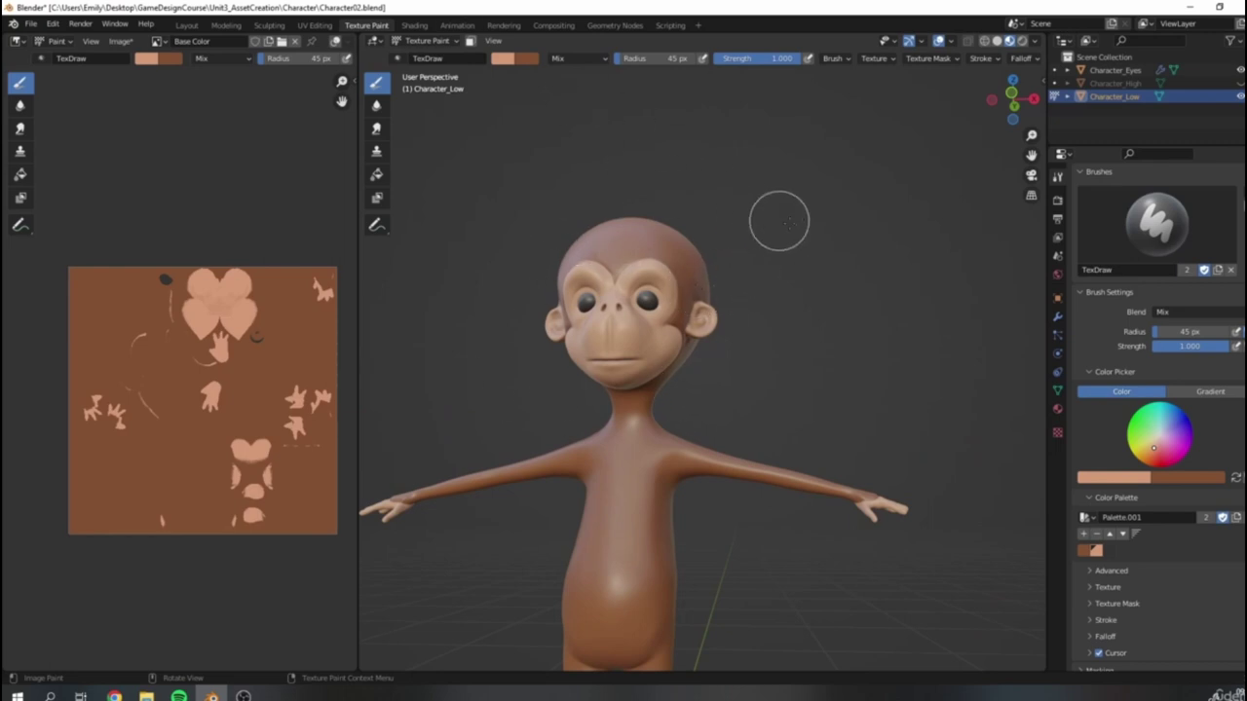
shift+middle_drag(779, 220, 923, 259)
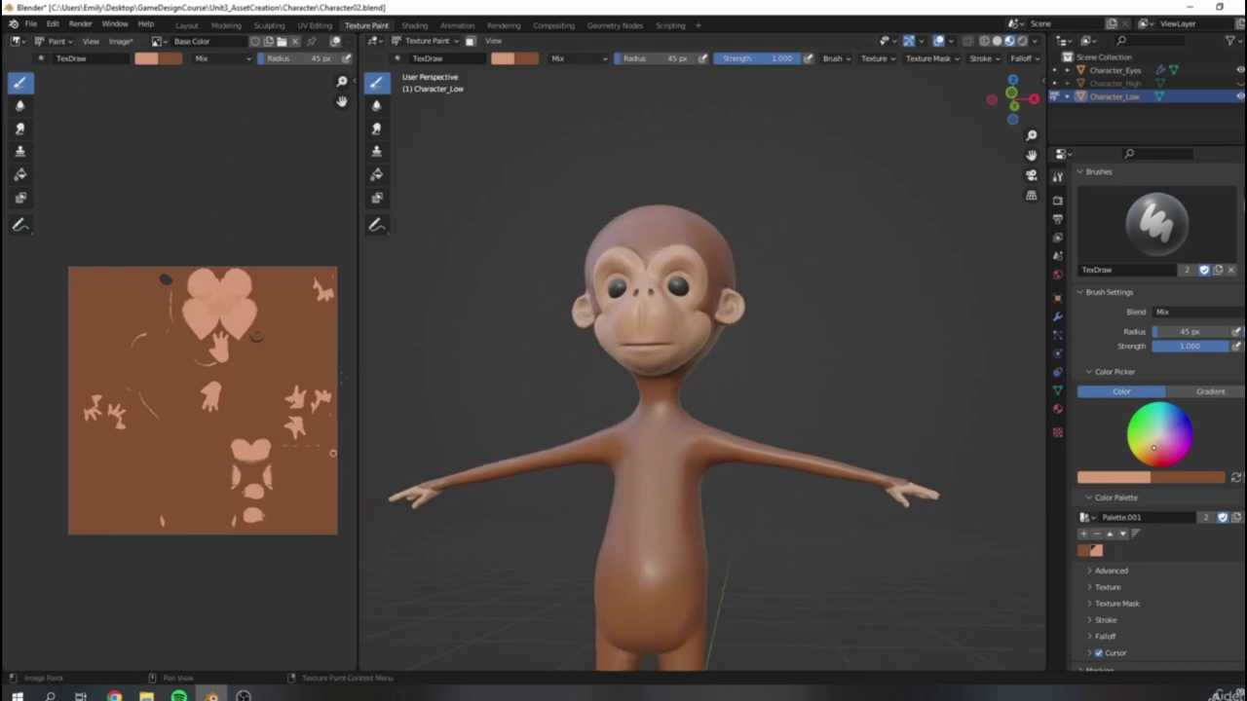
Step: Save the painted texture as the PNG image Base Color.png in the Character folder
scroll(147, 359, up, 2)
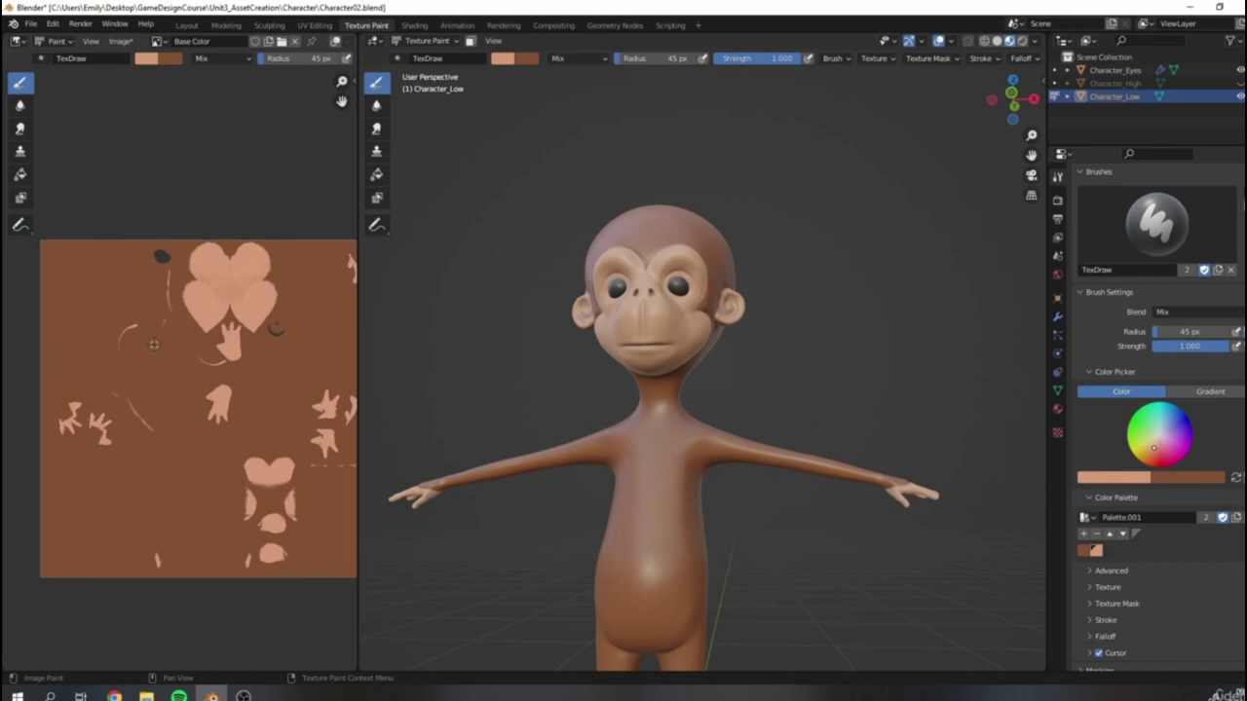
click(121, 41)
click(156, 149)
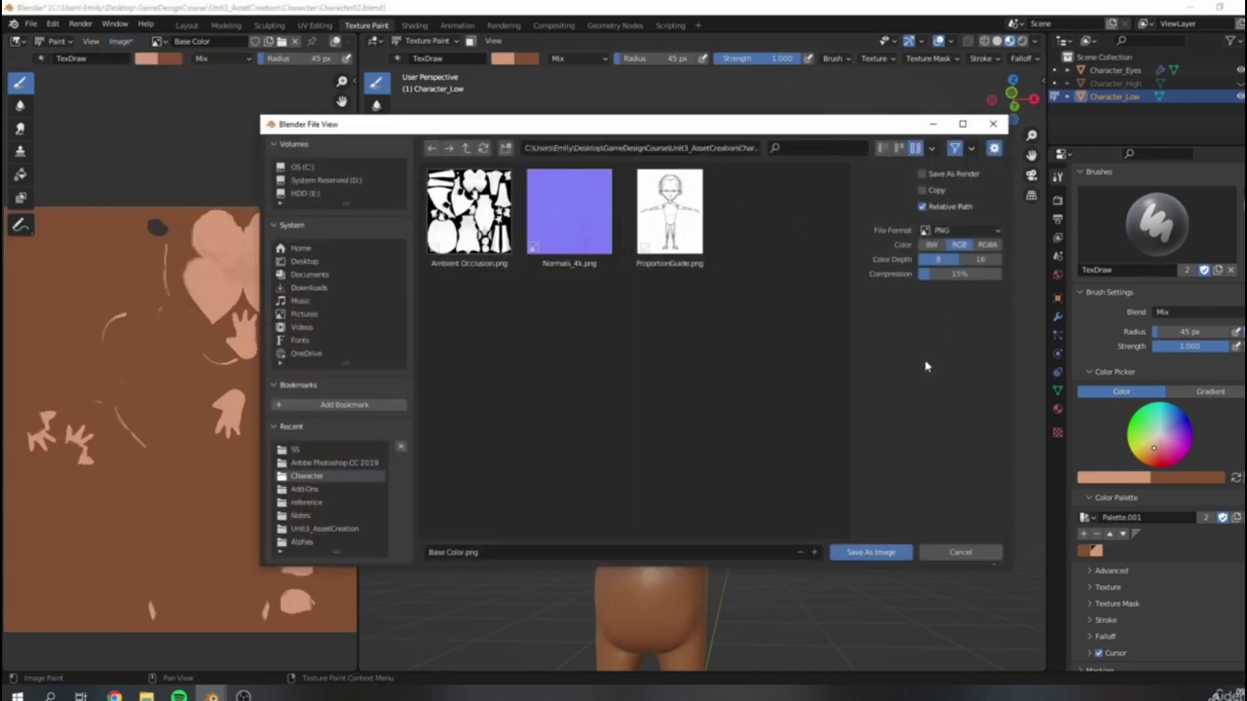
click(506, 552)
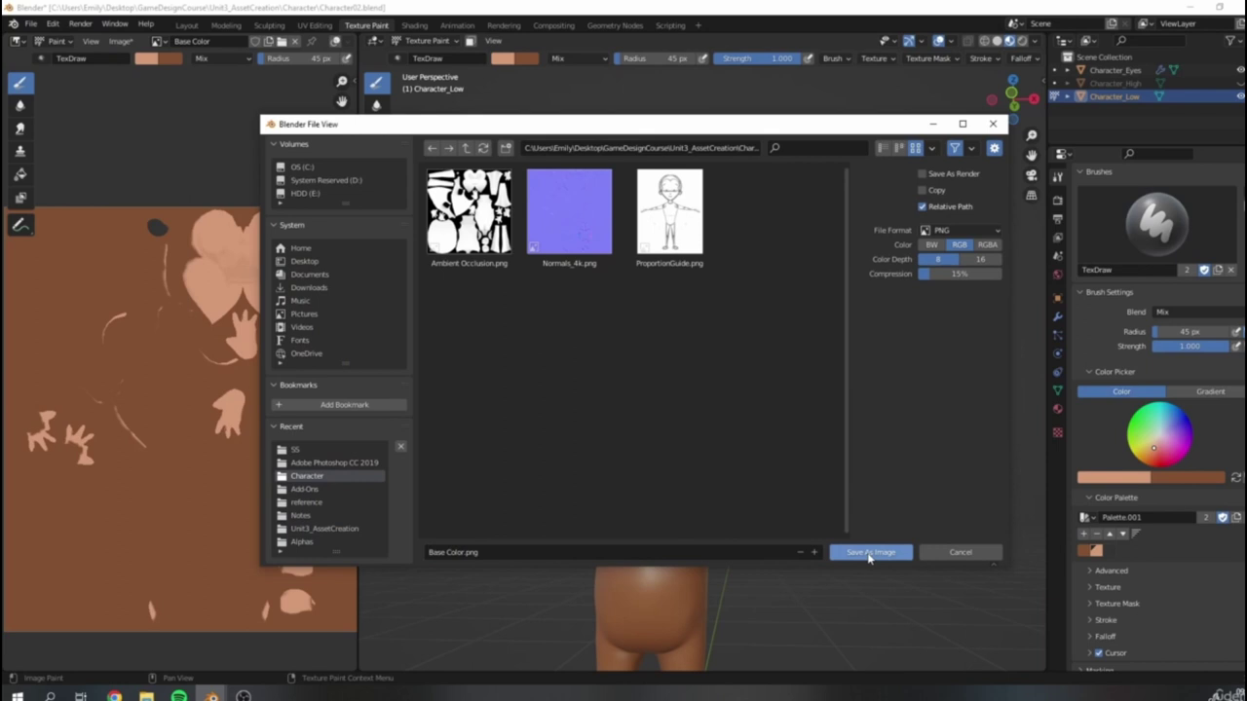
click(871, 551)
Step: Switch to the Shading workspace, widen the node editor and bring the Principled BSDF node's roughness setting into close view
click(414, 24)
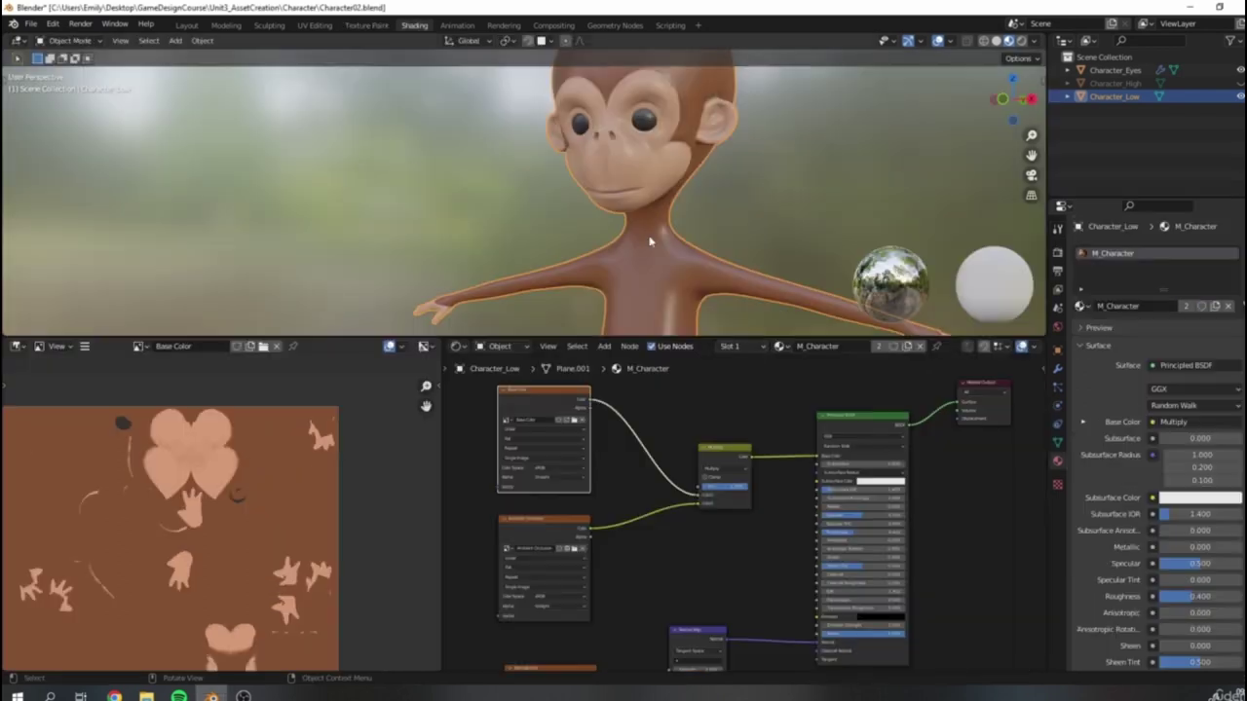
scroll(677, 214, down, 6)
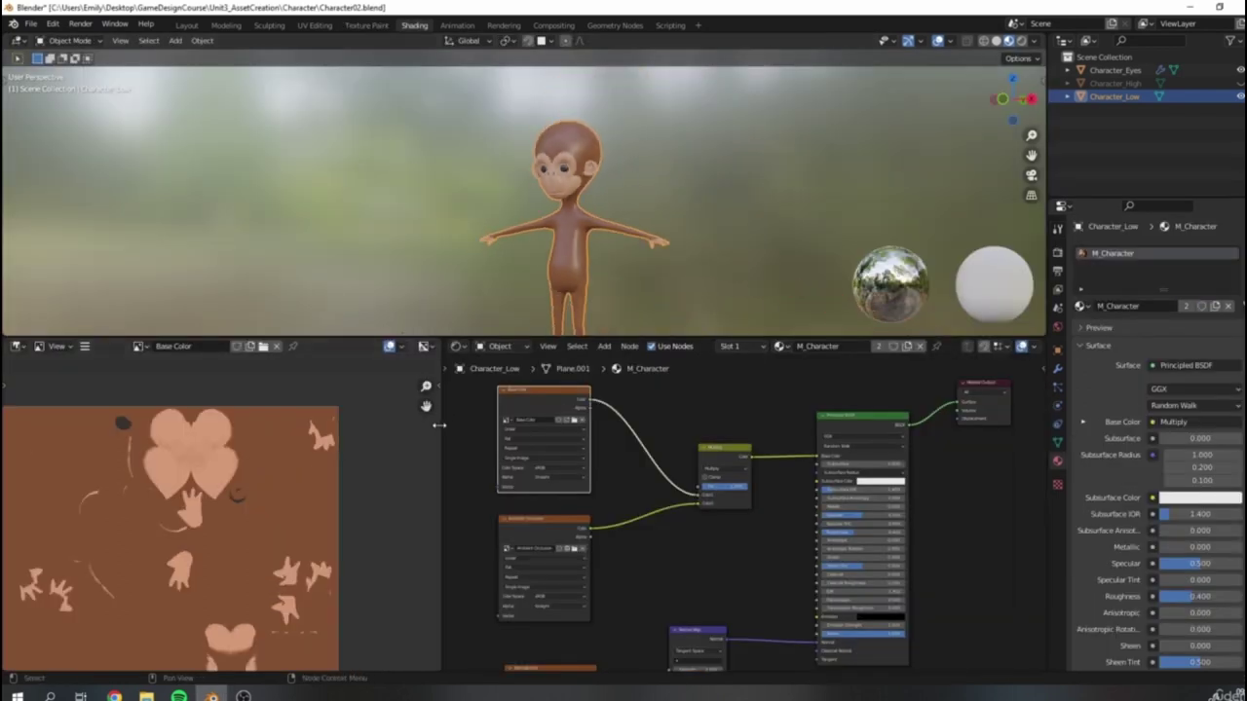
drag(439, 425, 284, 425)
middle_drag(558, 510, 550, 497)
scroll(662, 153, up, 4)
scroll(762, 514, up, 5)
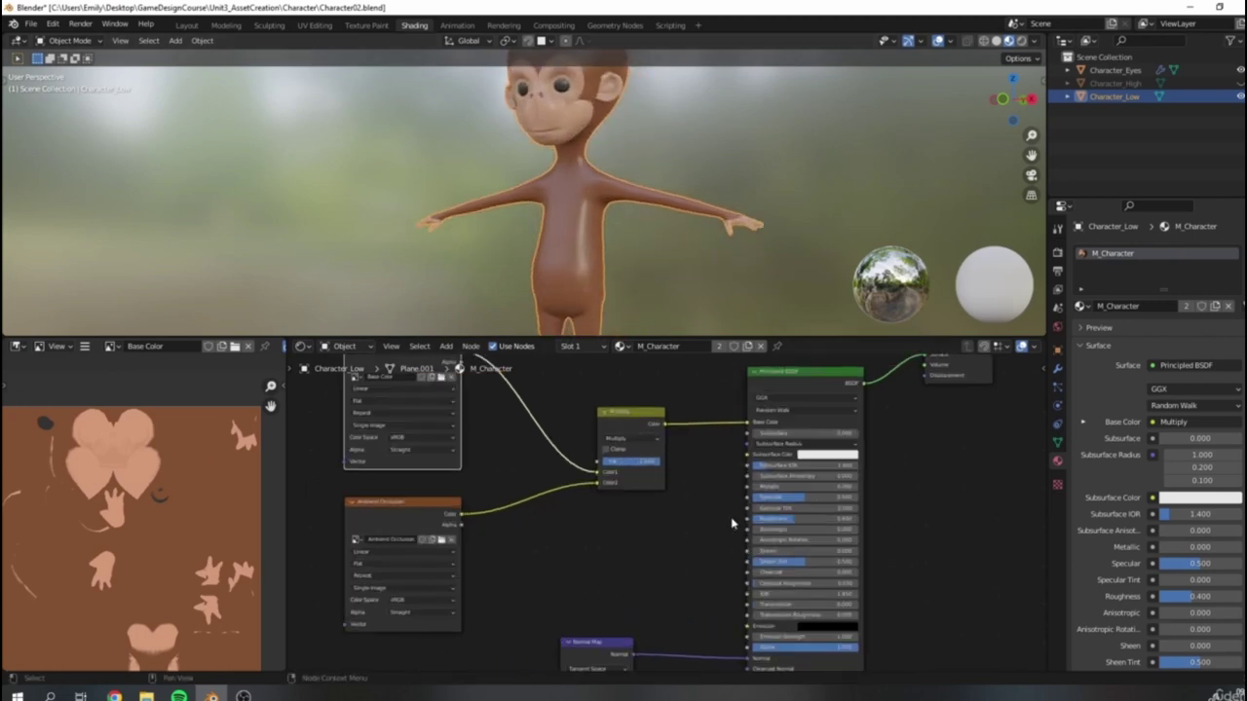
scroll(701, 506, up, 2)
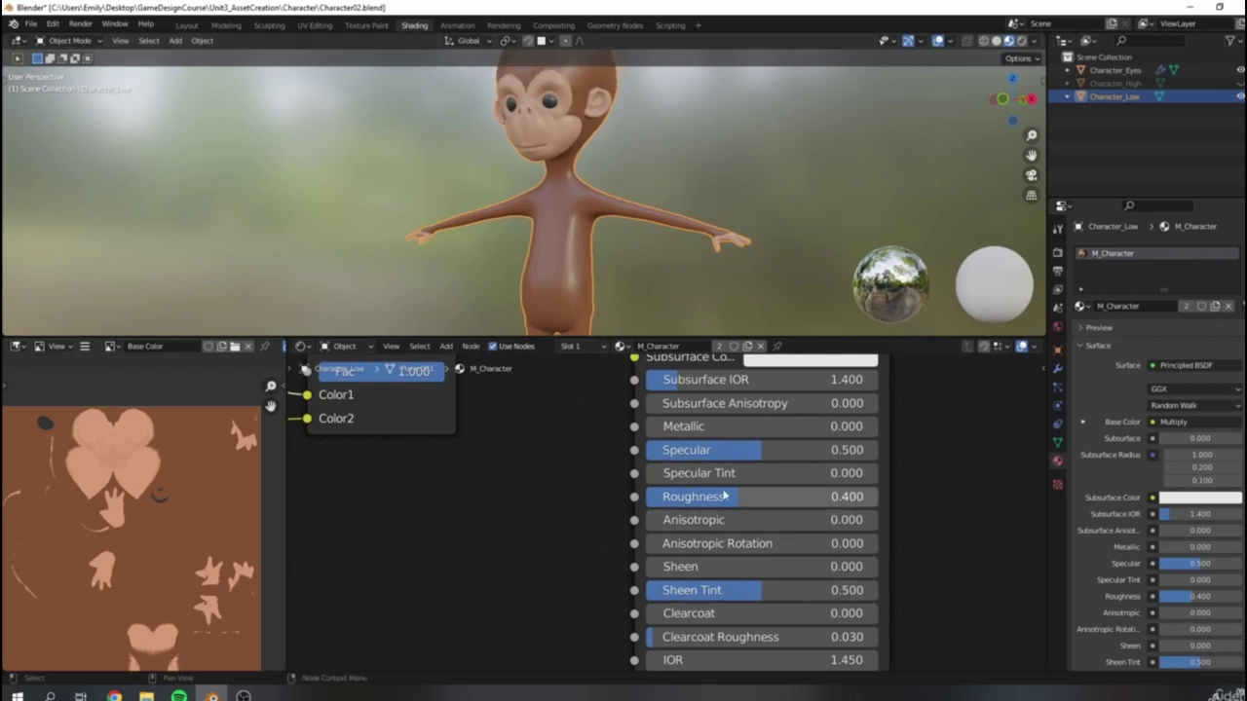
Step: Raise the Principled BSDF node's Roughness to 0.736, checking the shine on the body, face and eyes
drag(724, 497, 810, 497)
scroll(549, 179, down, 5)
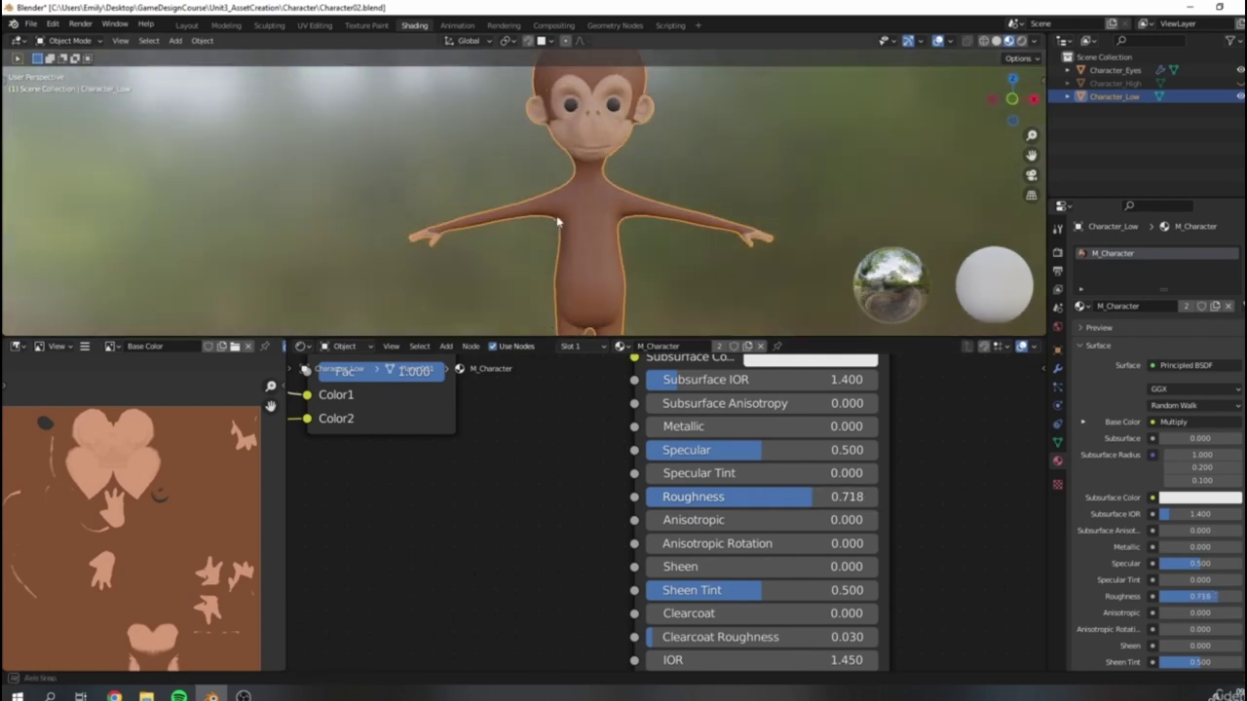
scroll(569, 187, up, 4)
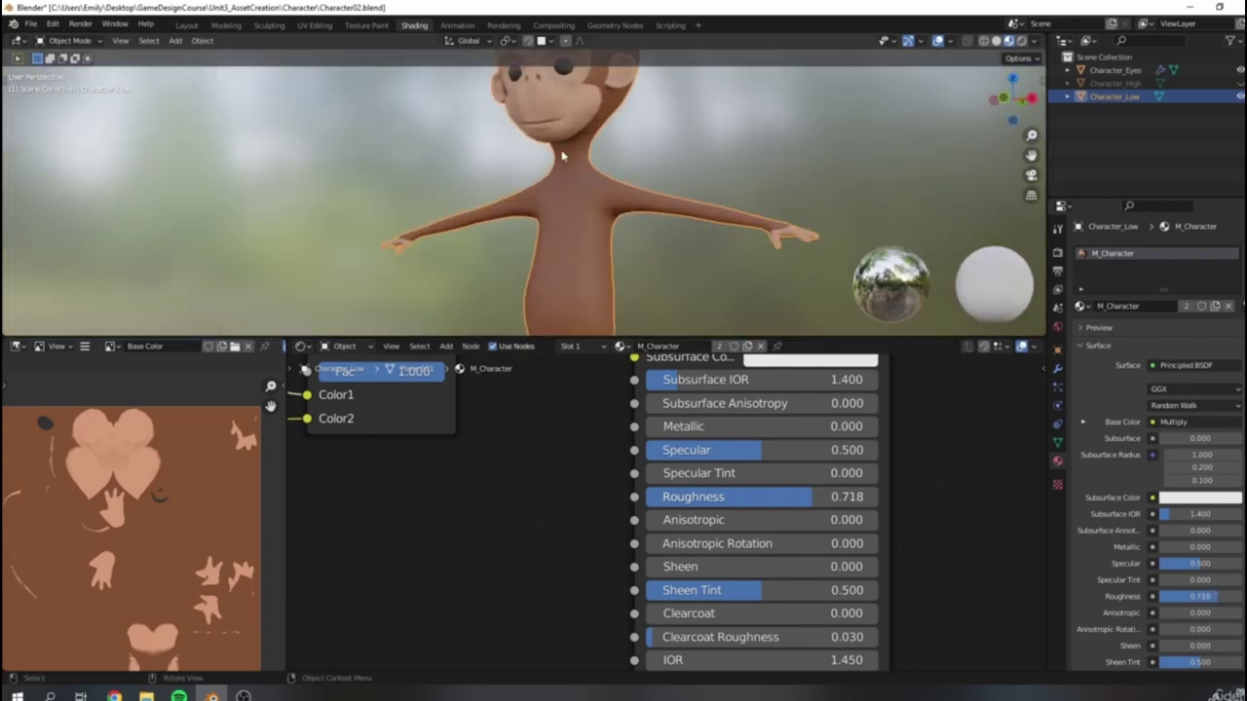
scroll(565, 245, up, 2)
shift+middle_drag(606, 136, 570, 196)
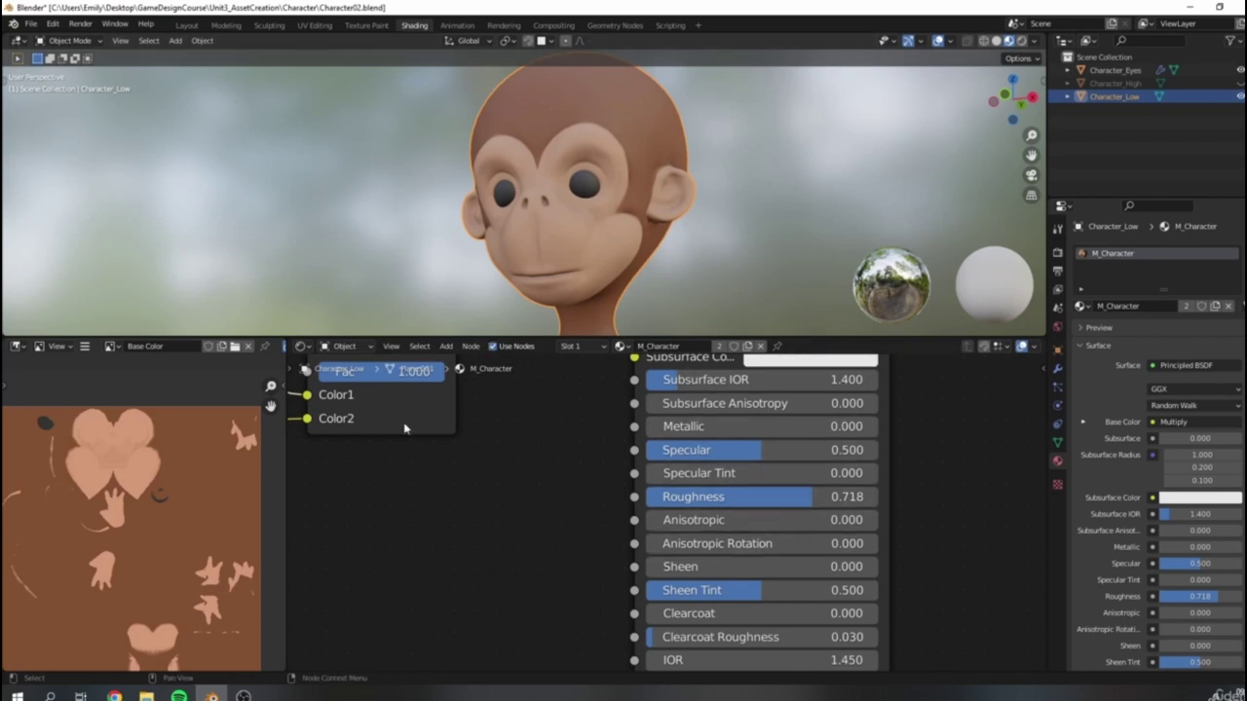
mouse_move(797, 505)
mouse_down()
mouse_move(674, 505)
mouse_move(801, 505)
mouse_up()
scroll(575, 189, up, 5)
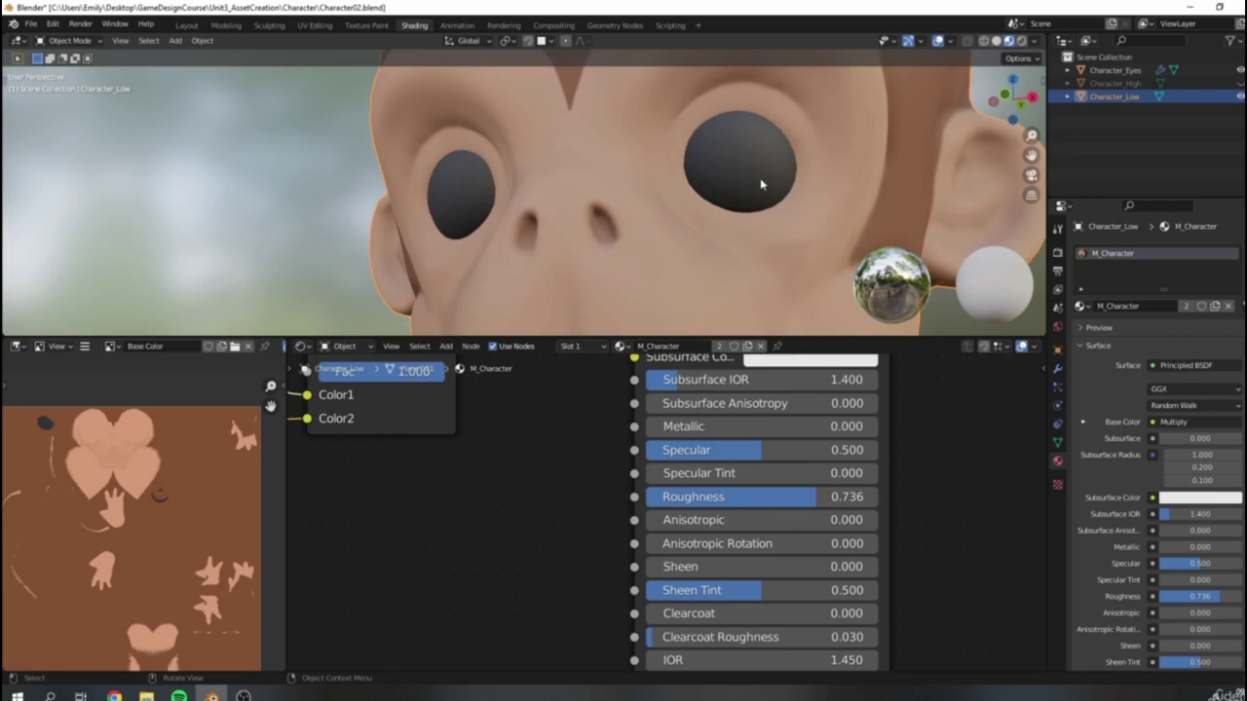
scroll(762, 184, down, 5)
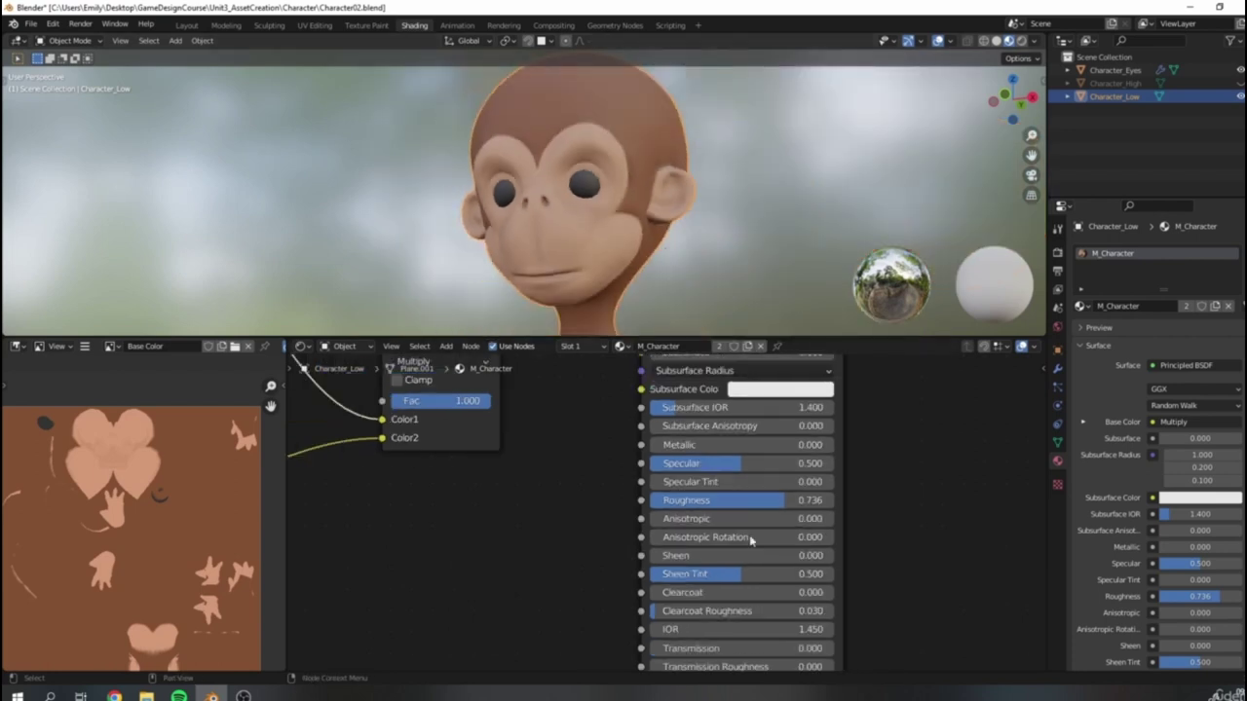
double_click(740, 500)
click(592, 523)
Step: Move the Base Color, Ambient Occlusion and Multiply nodes together up and away from the Principled BSDF to free space below them
scroll(380, 581, down, 5)
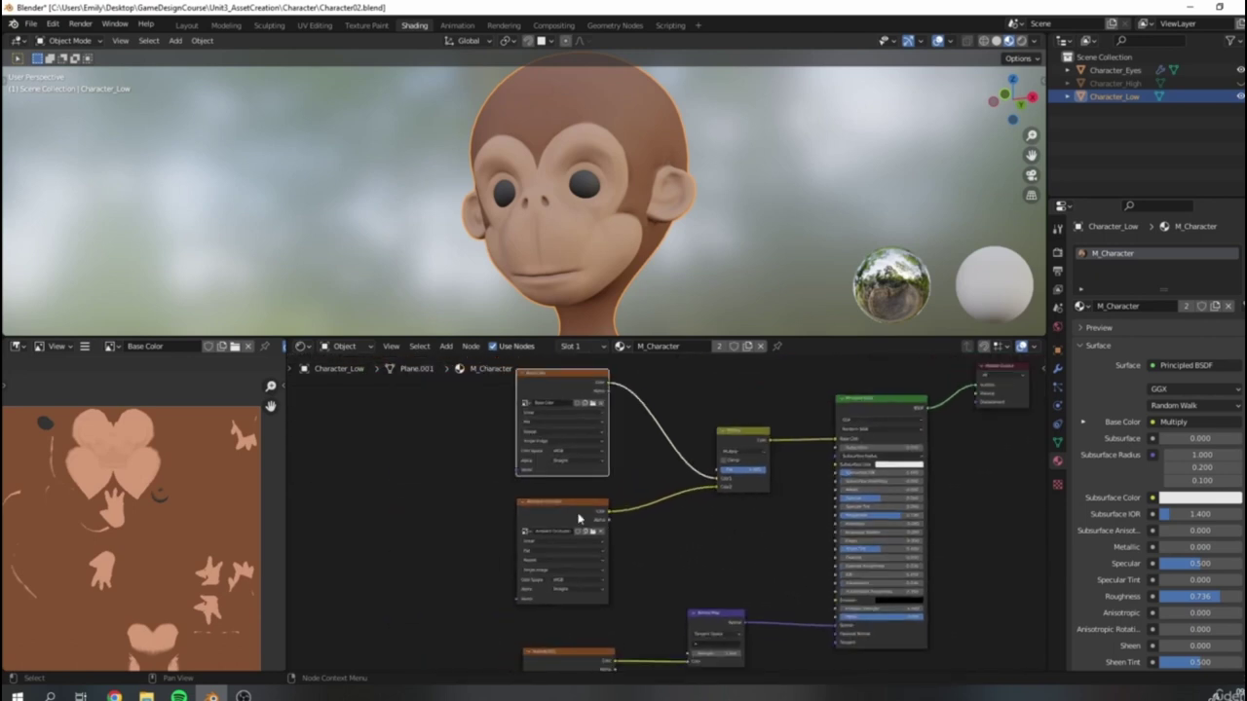
scroll(579, 519, down, 1)
middle_drag(663, 530, 615, 556)
drag(407, 420, 670, 593)
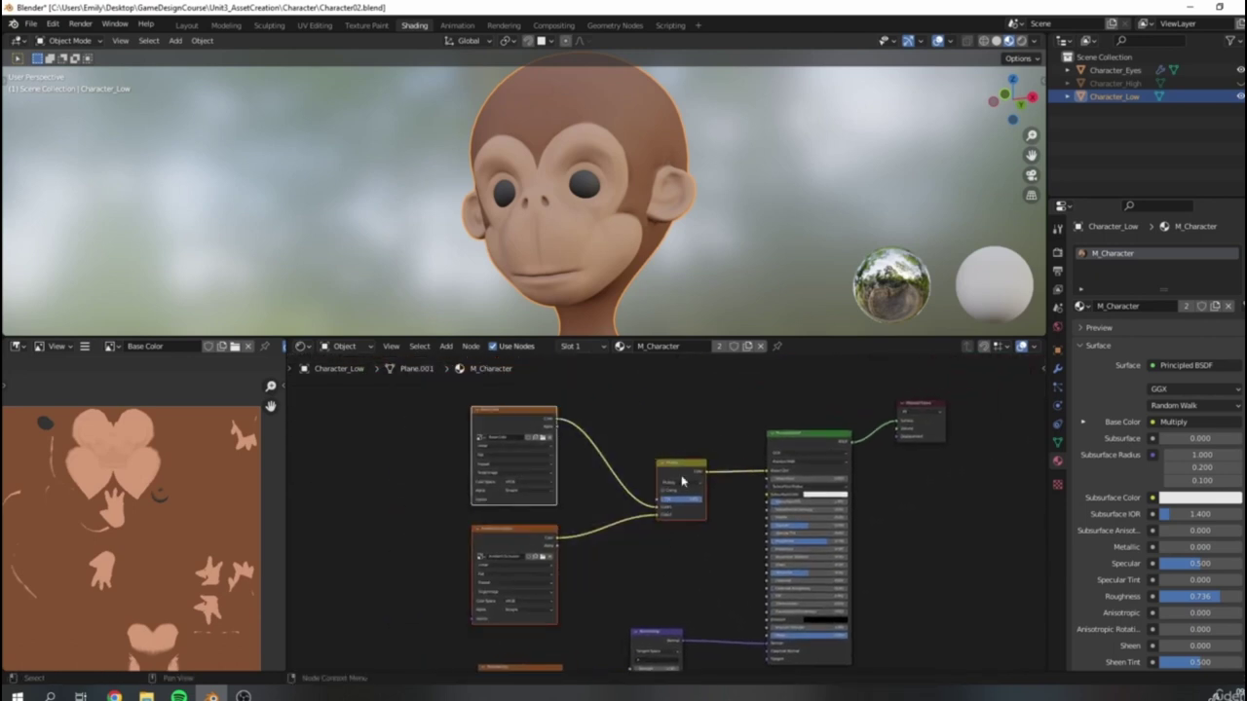
drag(685, 478, 609, 395)
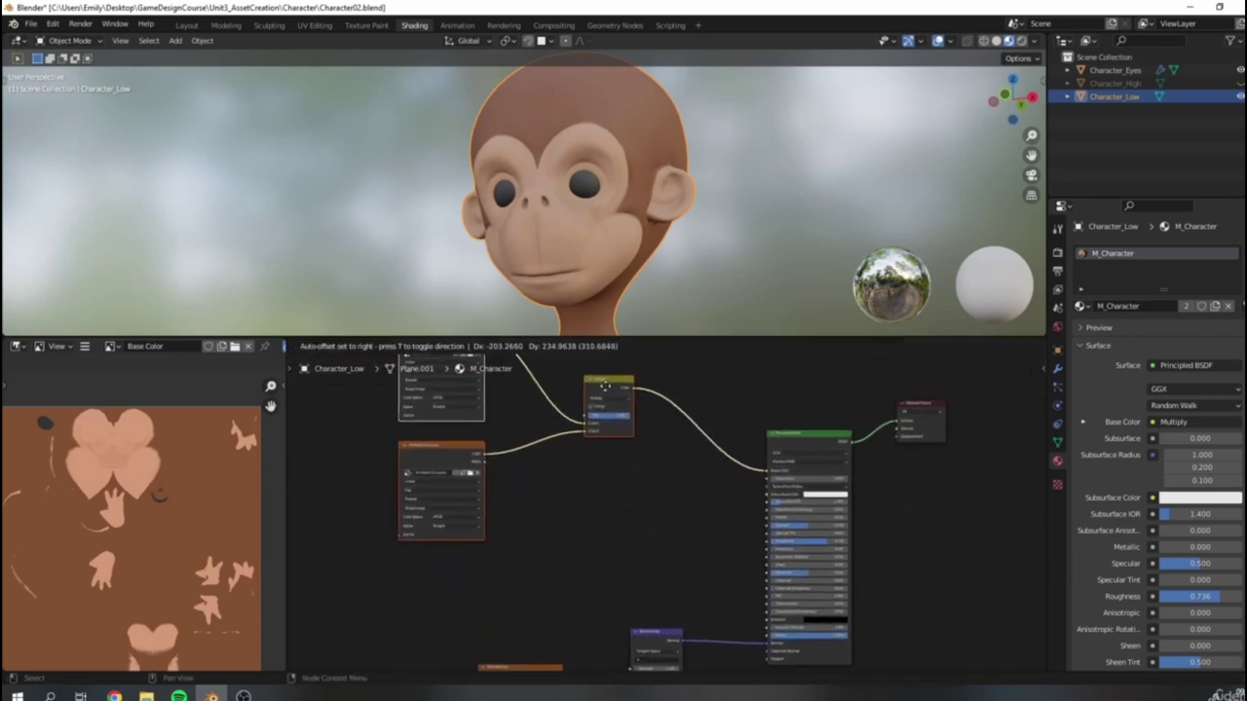
click(507, 603)
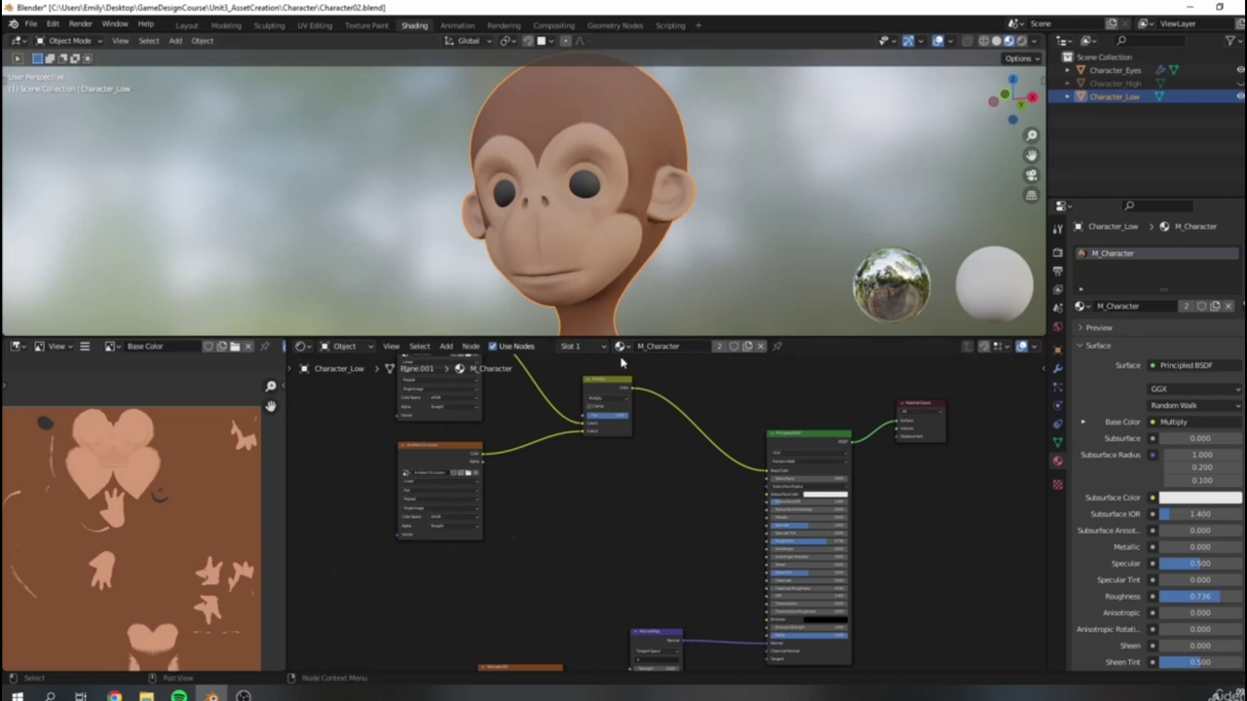
middle_drag(602, 512, 565, 542)
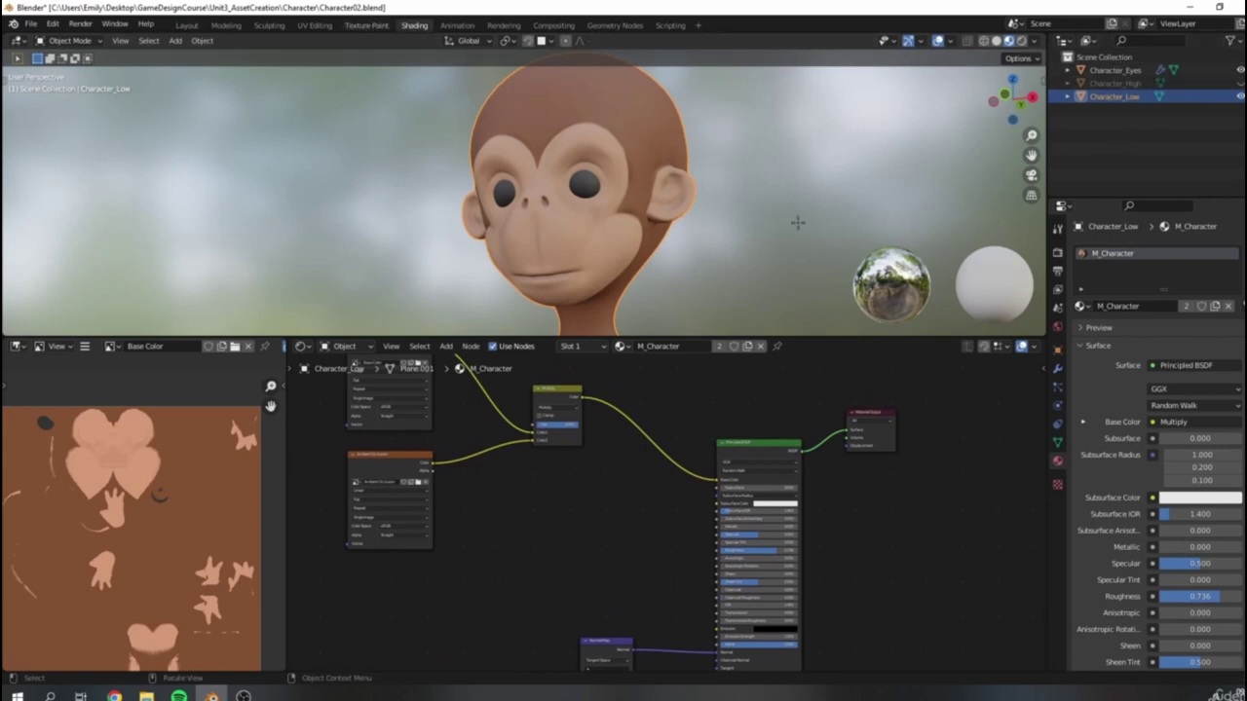
Step: Switch to the Texture Paint workspace and start adding a Roughness texture paint slot to the character's material
key(ctrl+Page_Up)
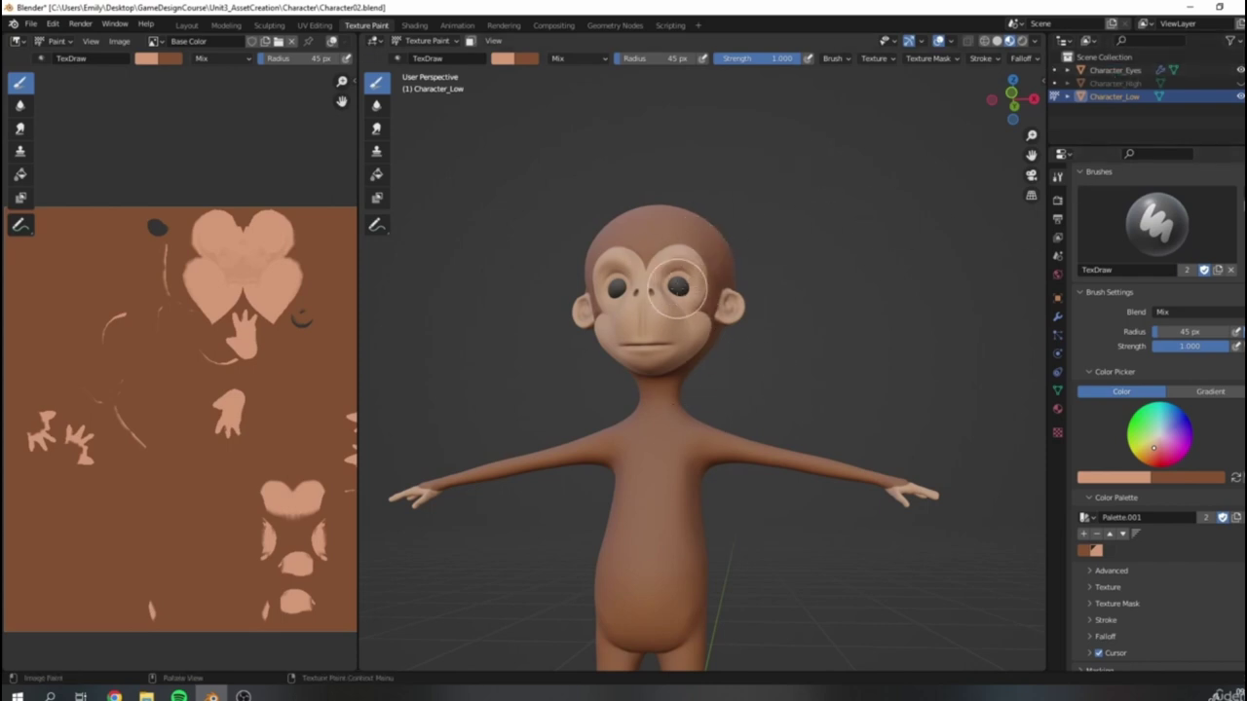
mouse_move(891, 234)
middle_down()
mouse_move(828, 375)
mouse_move(797, 243)
middle_up()
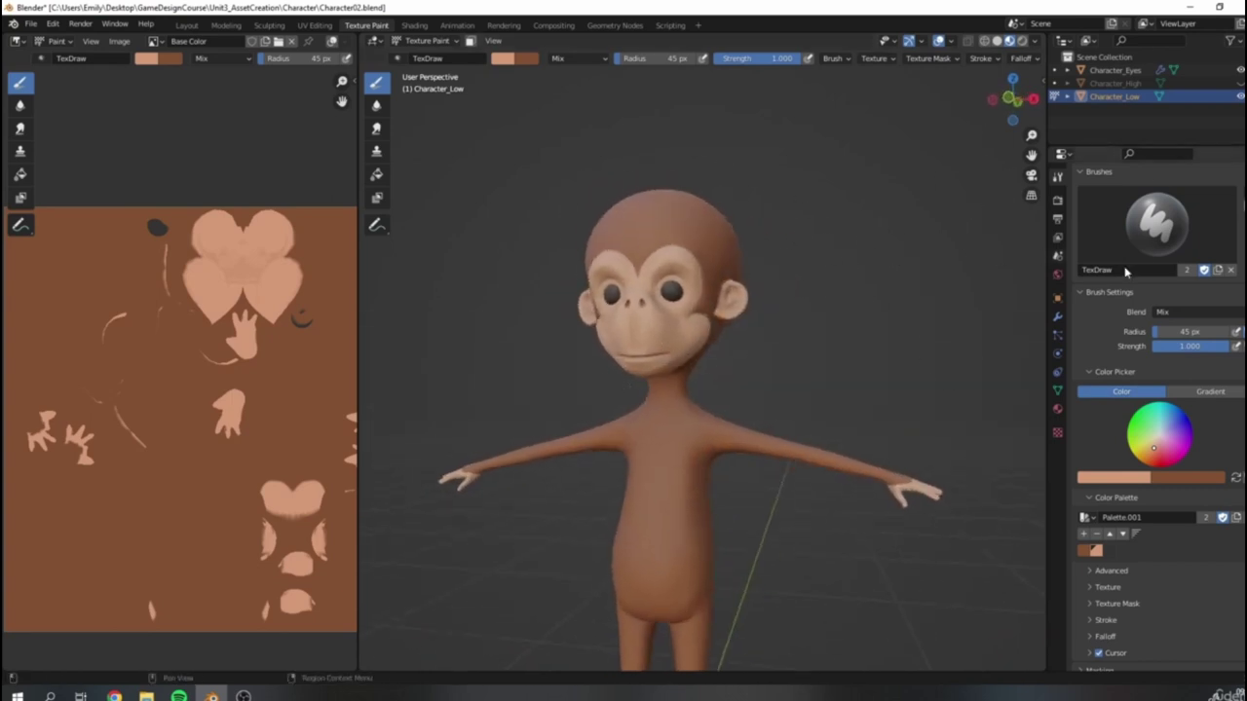
scroll(1185, 337, up, 4)
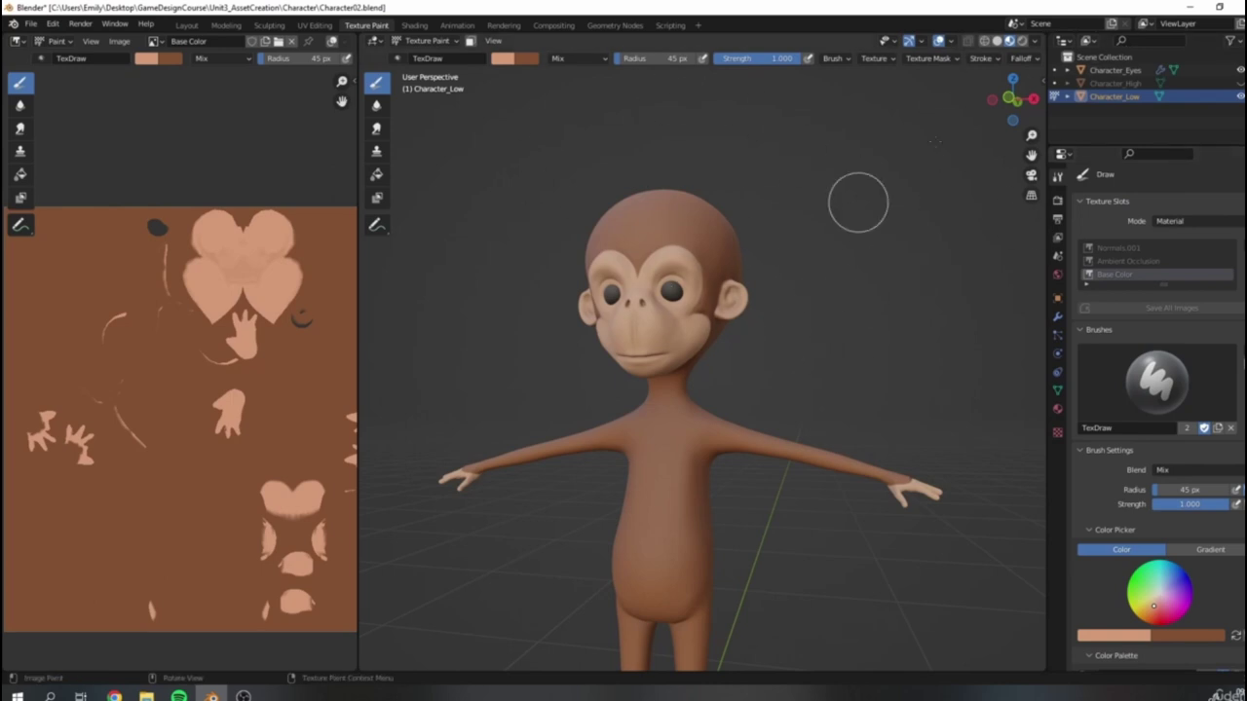
click(1235, 258)
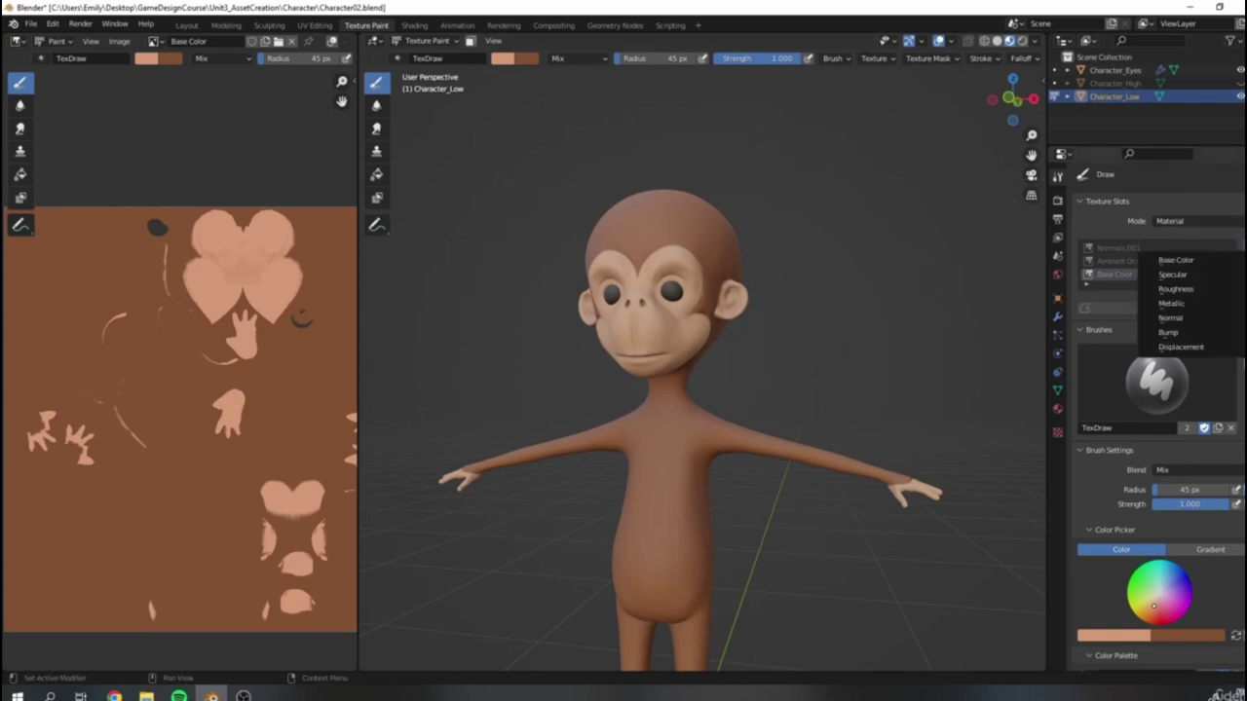
click(1176, 297)
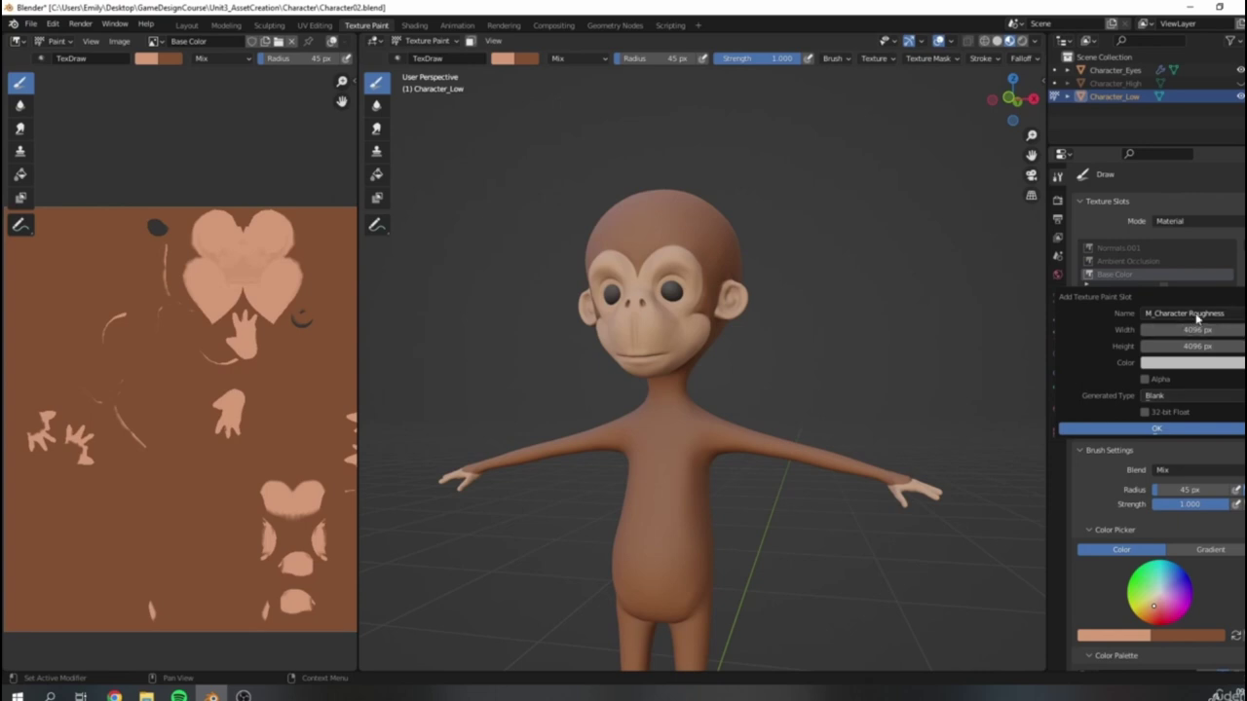
Step: Name the new paint slot Roughness, set its fill color's value to 0.5 and create it at 4096 px
click(1190, 315)
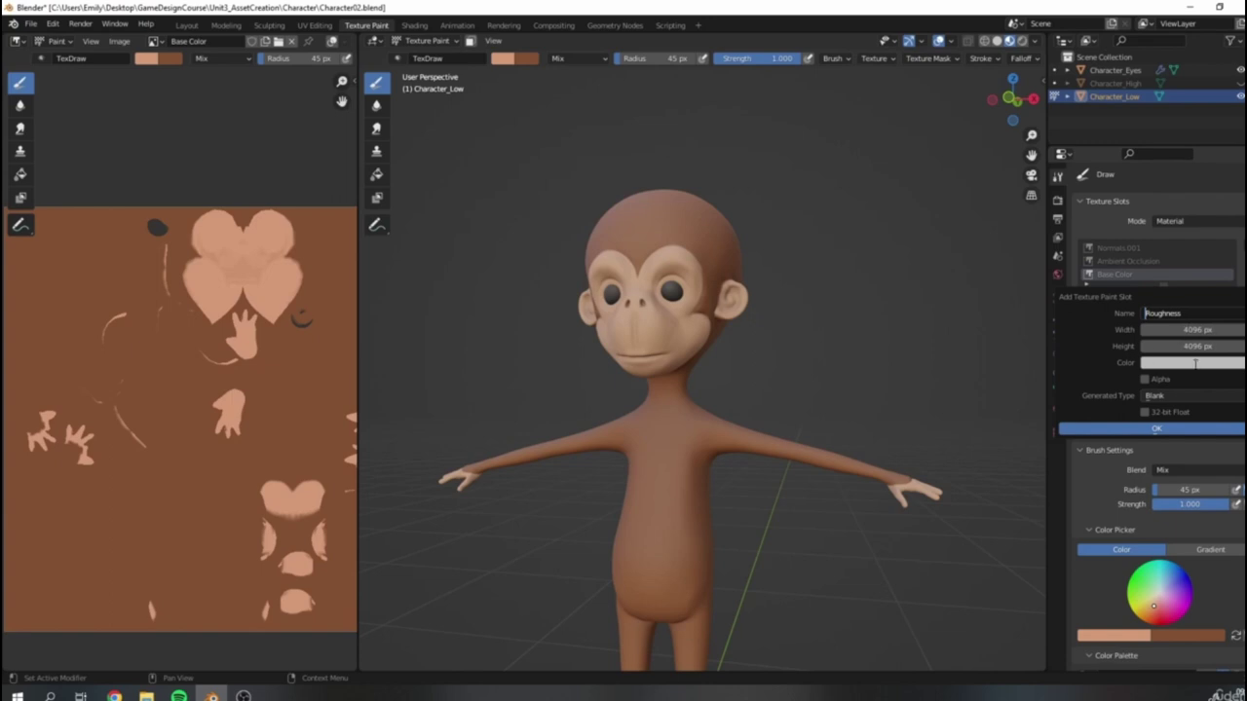
click(1185, 364)
click(1203, 330)
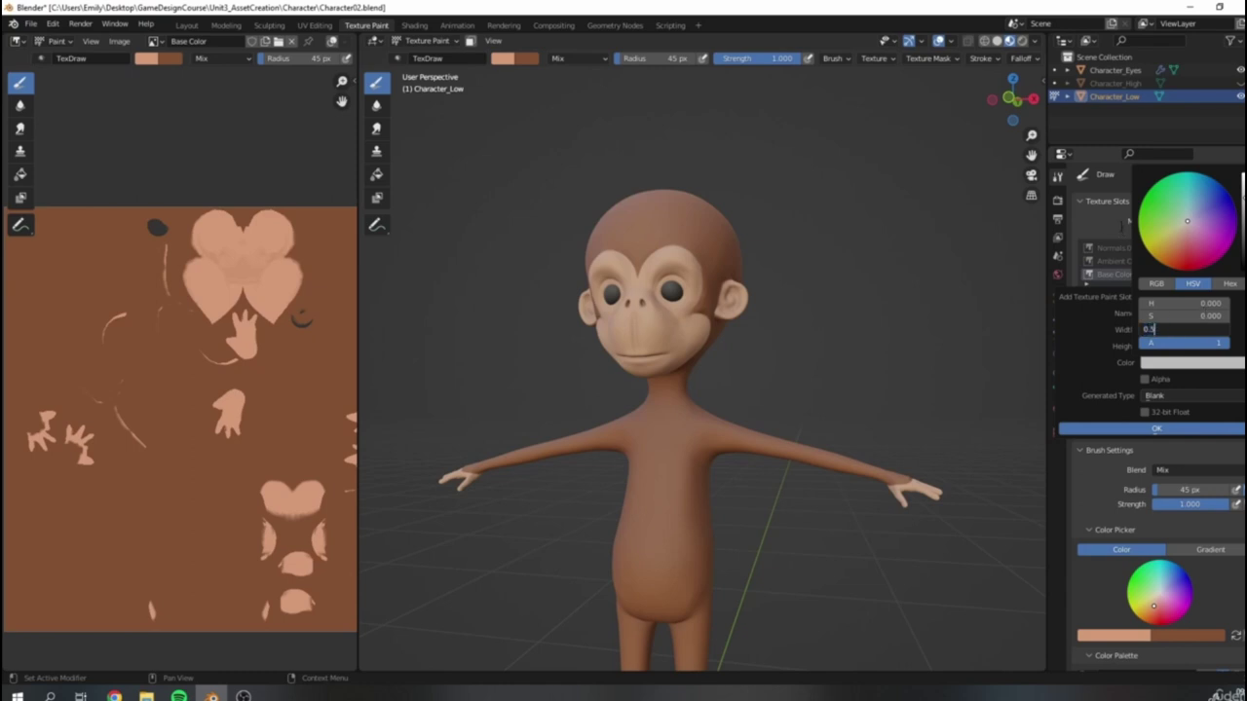
key(Return)
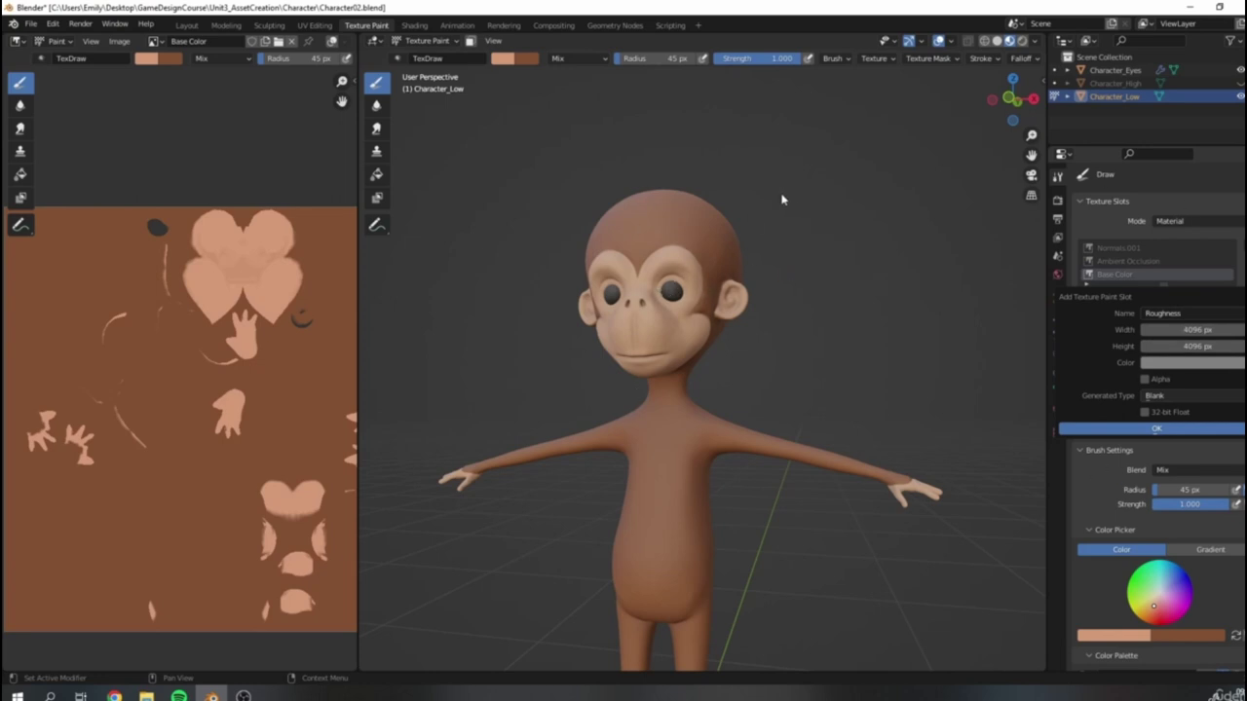
click(1102, 429)
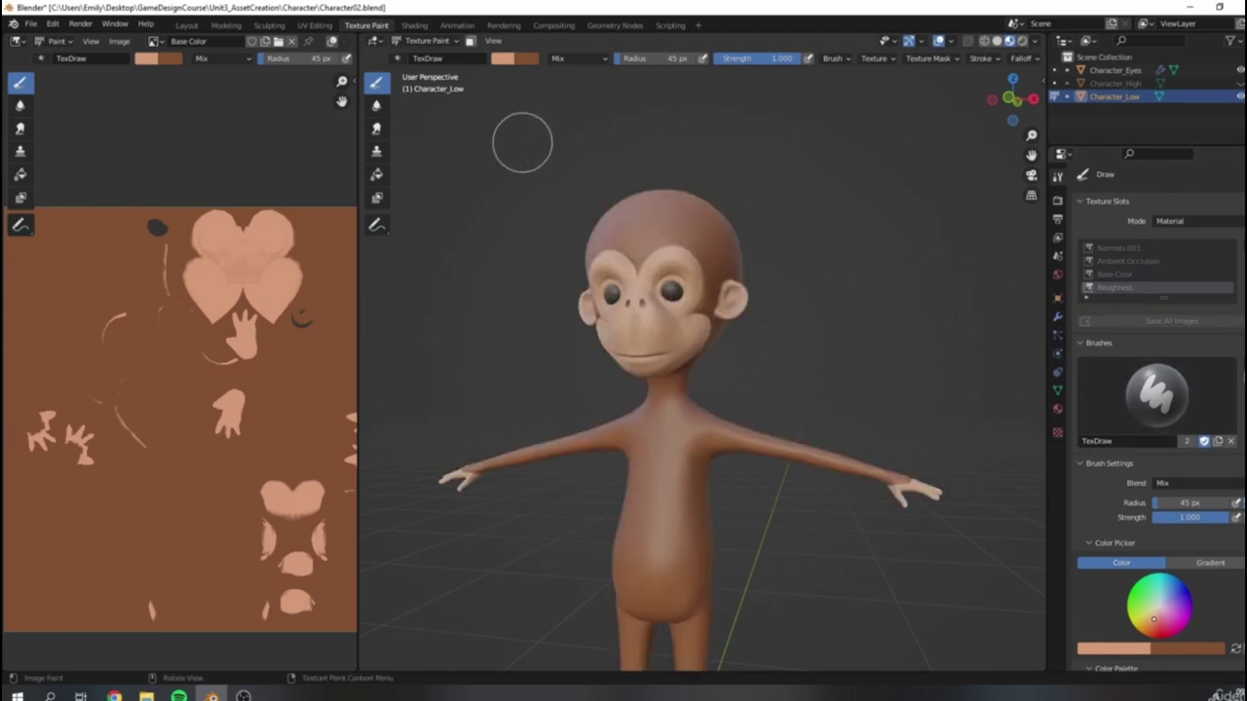
Step: In the Shading workspace, place the new Roughness image node in the free space between the Ambient Occlusion and Principled BSDF nodes
click(419, 28)
middle_drag(526, 474, 663, 401)
drag(795, 449, 670, 464)
scroll(670, 467, up, 2)
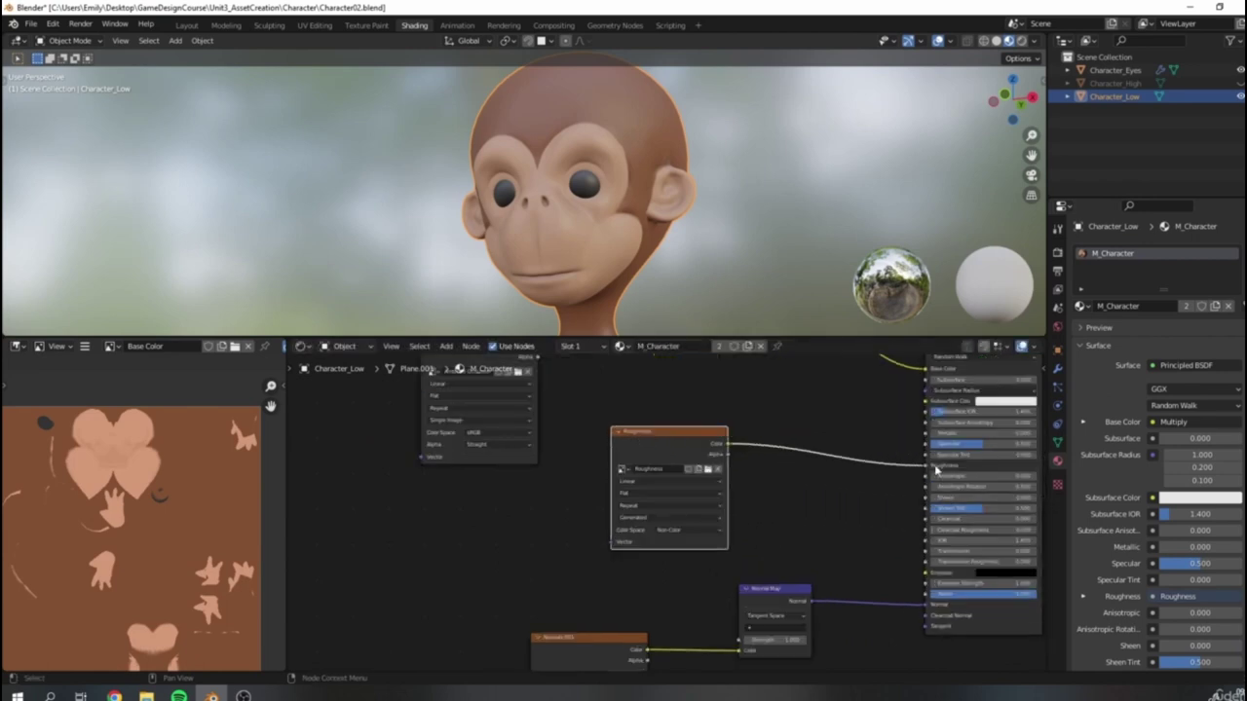
scroll(663, 444, up, 3)
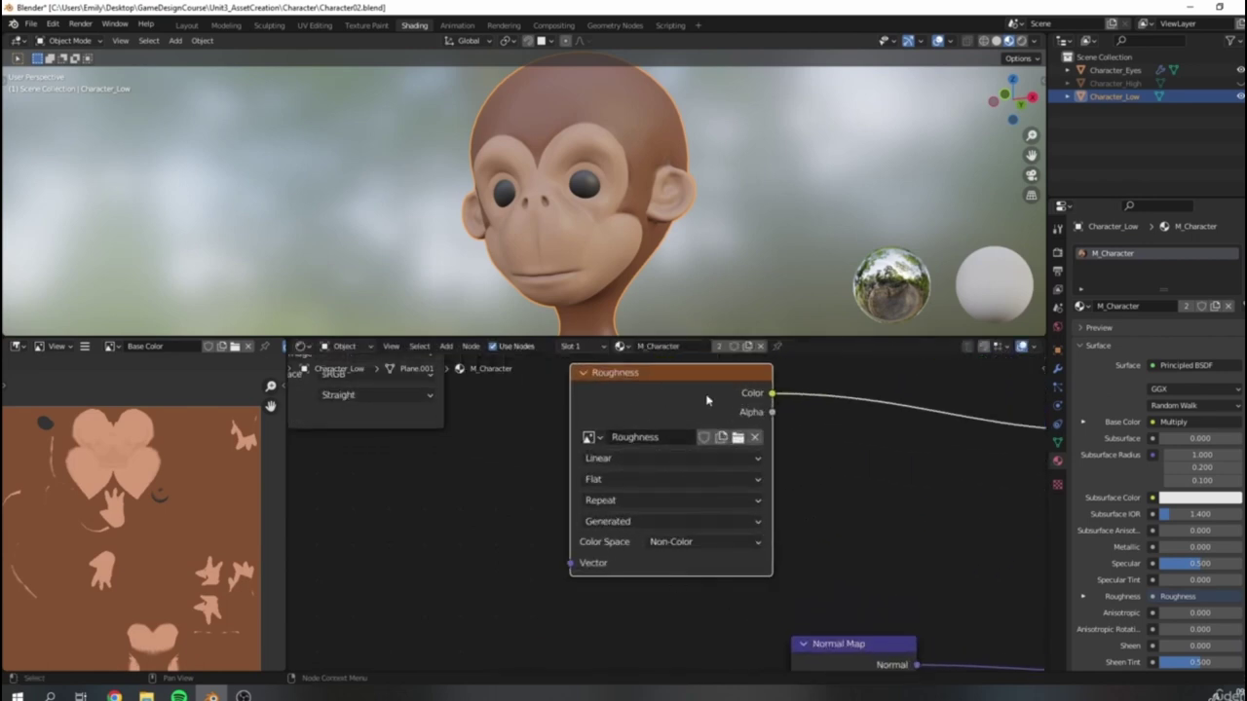
scroll(707, 400, down, 3)
middle_drag(728, 417, 762, 443)
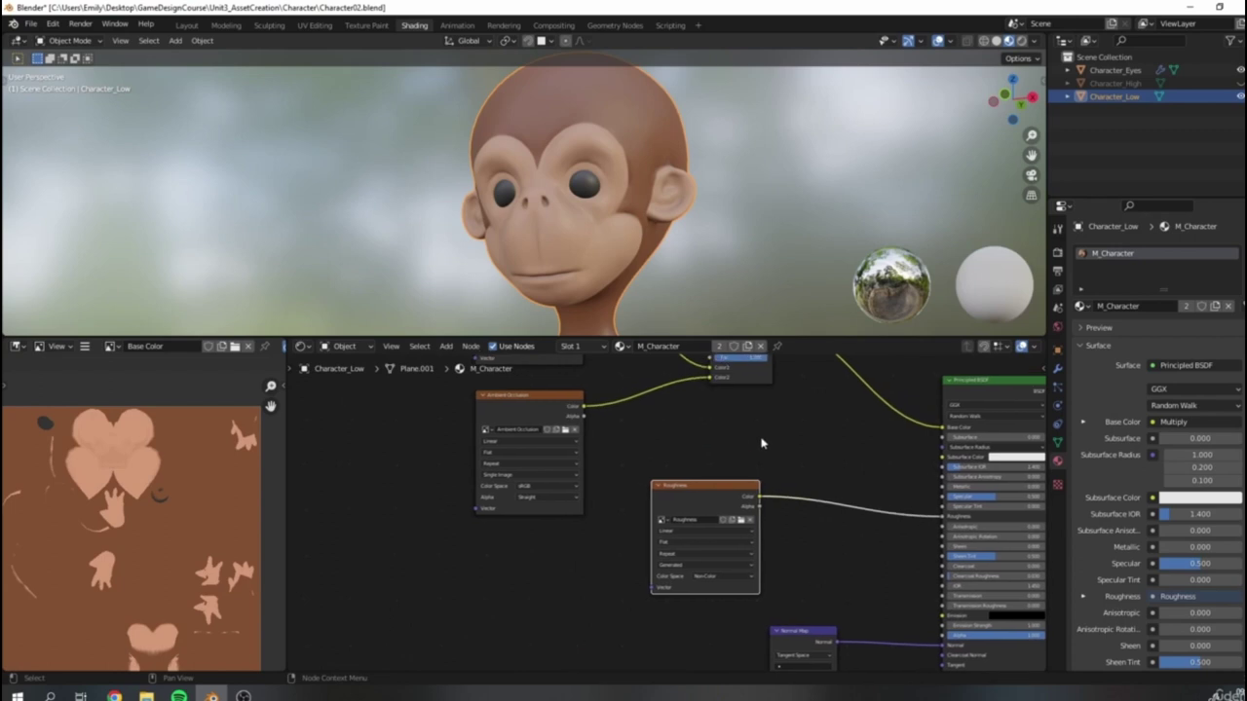
Step: Examine the character's head in the Shading workspace's 3D viewport and enlarge that viewport over the node editor
scroll(564, 159, down, 3)
middle_drag(564, 159, 595, 186)
scroll(596, 186, up, 4)
middle_drag(704, 197, 503, 246)
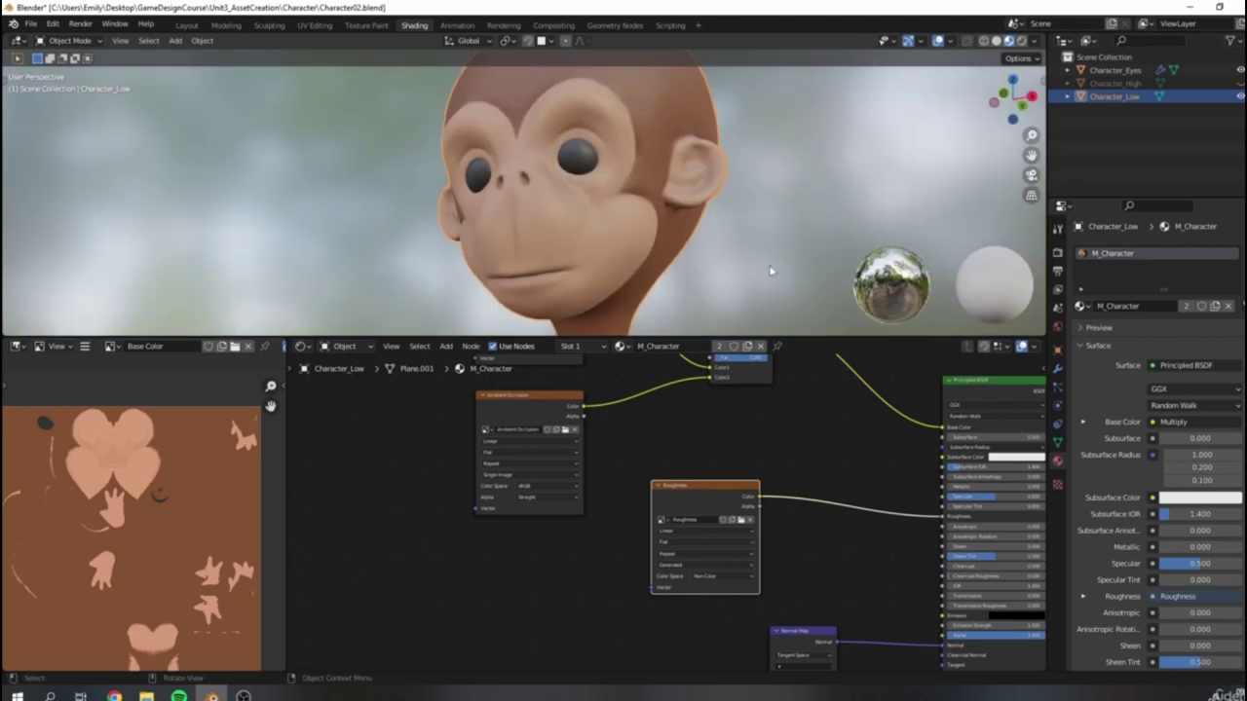
drag(396, 336, 419, 405)
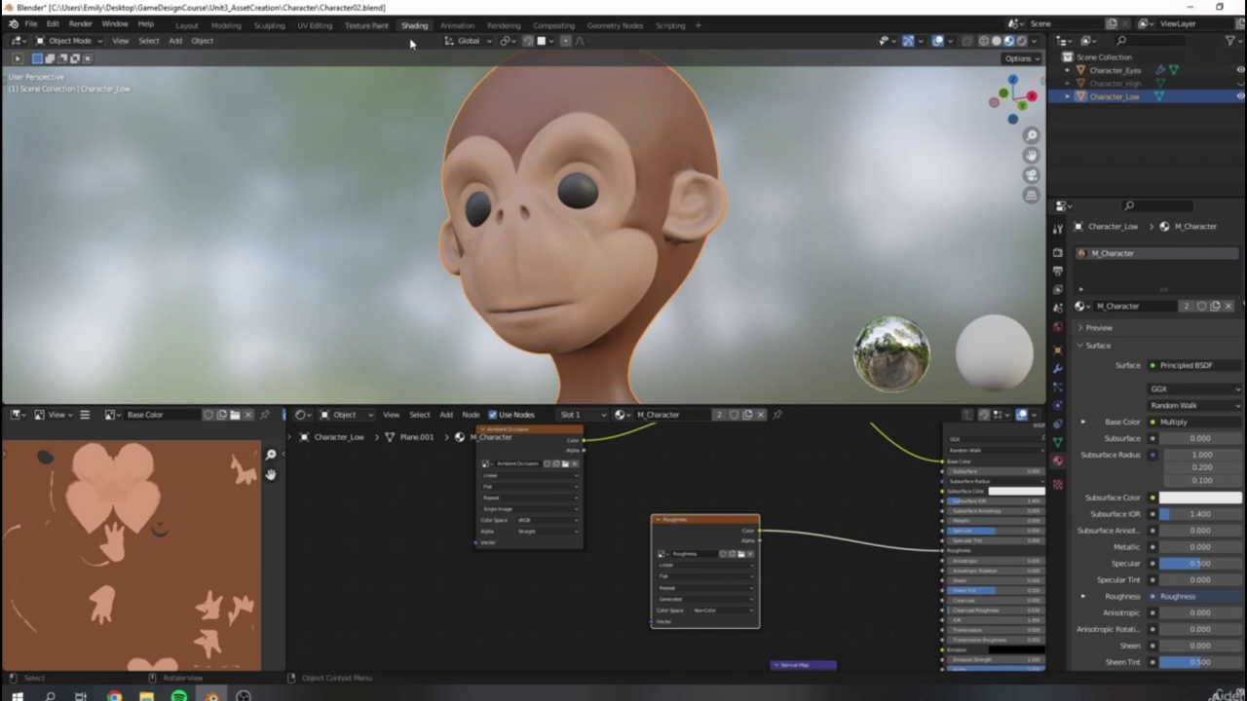
Step: Return to the Texture Paint workspace, show the whole Roughness image and frame the character's face closely
click(367, 24)
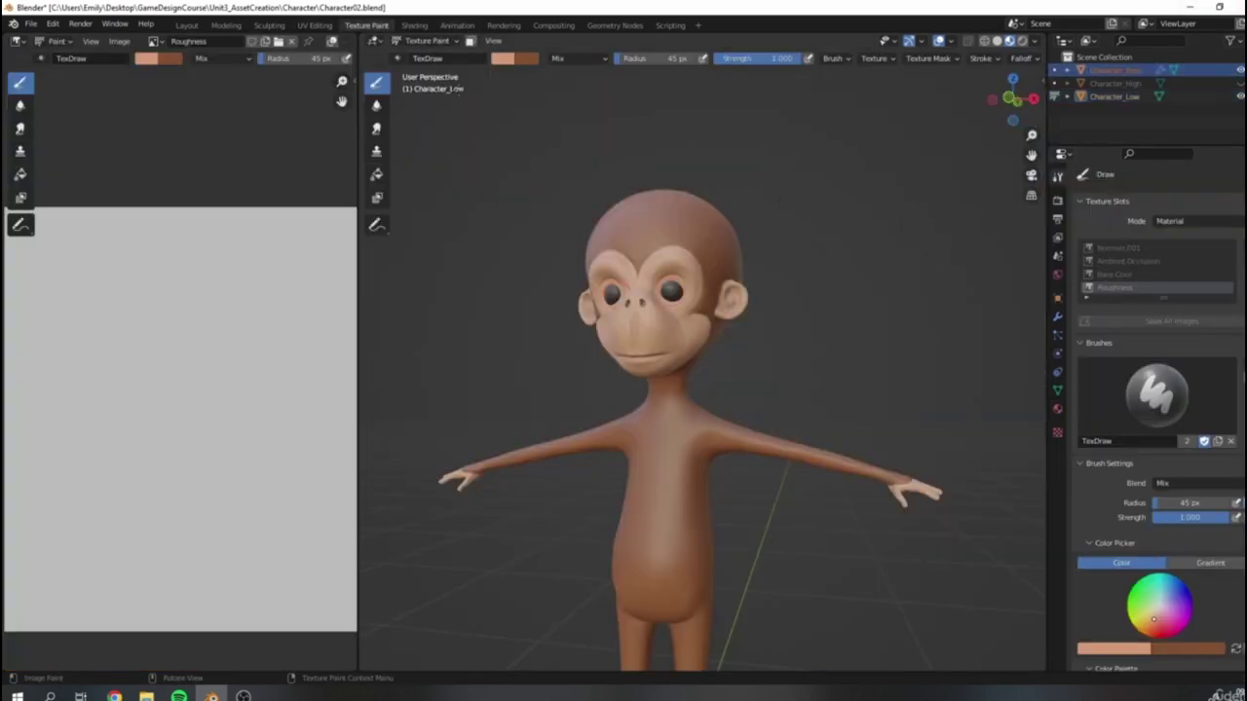
scroll(754, 265, up, 3)
shift+middle_drag(707, 230, 719, 247)
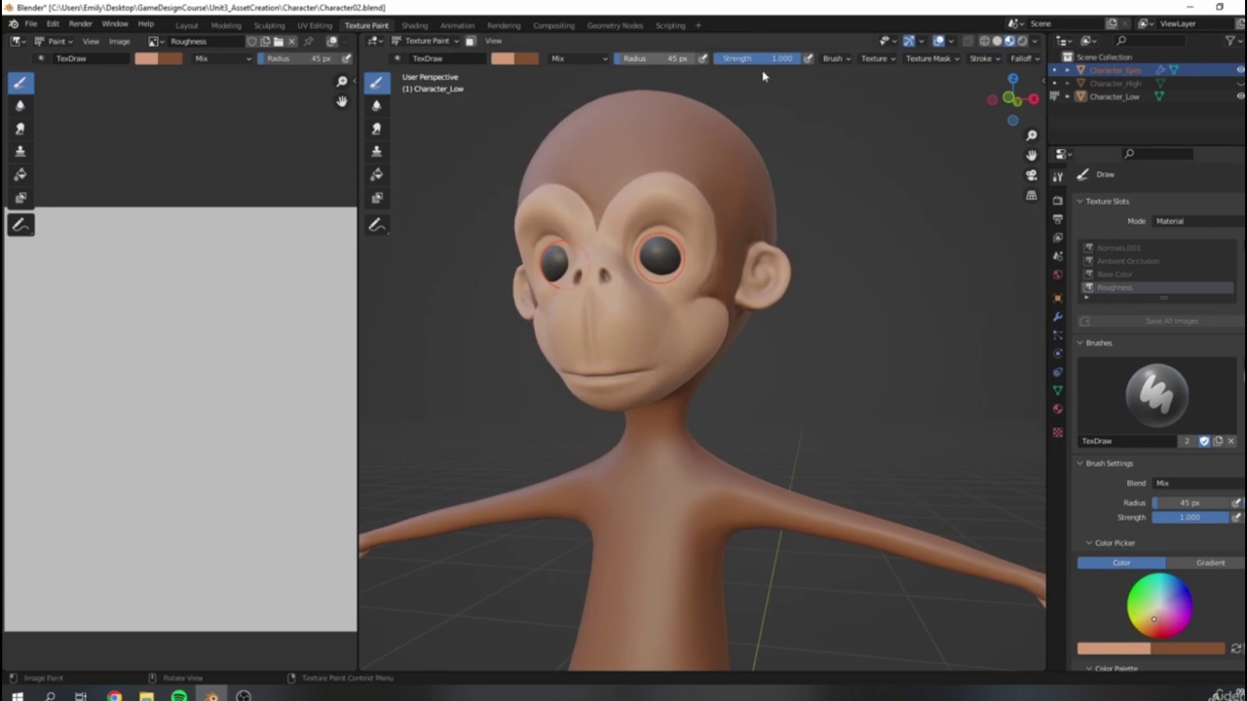
middle_drag(891, 286, 923, 306)
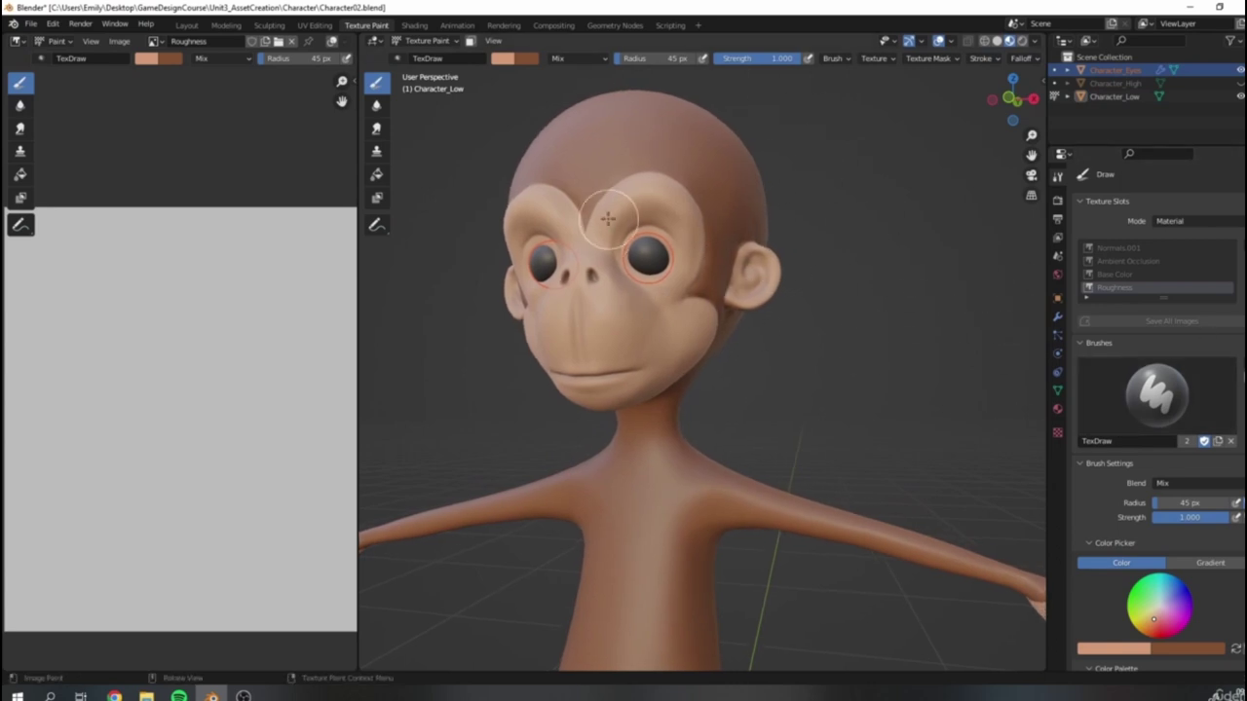
middle_drag(718, 209, 757, 134)
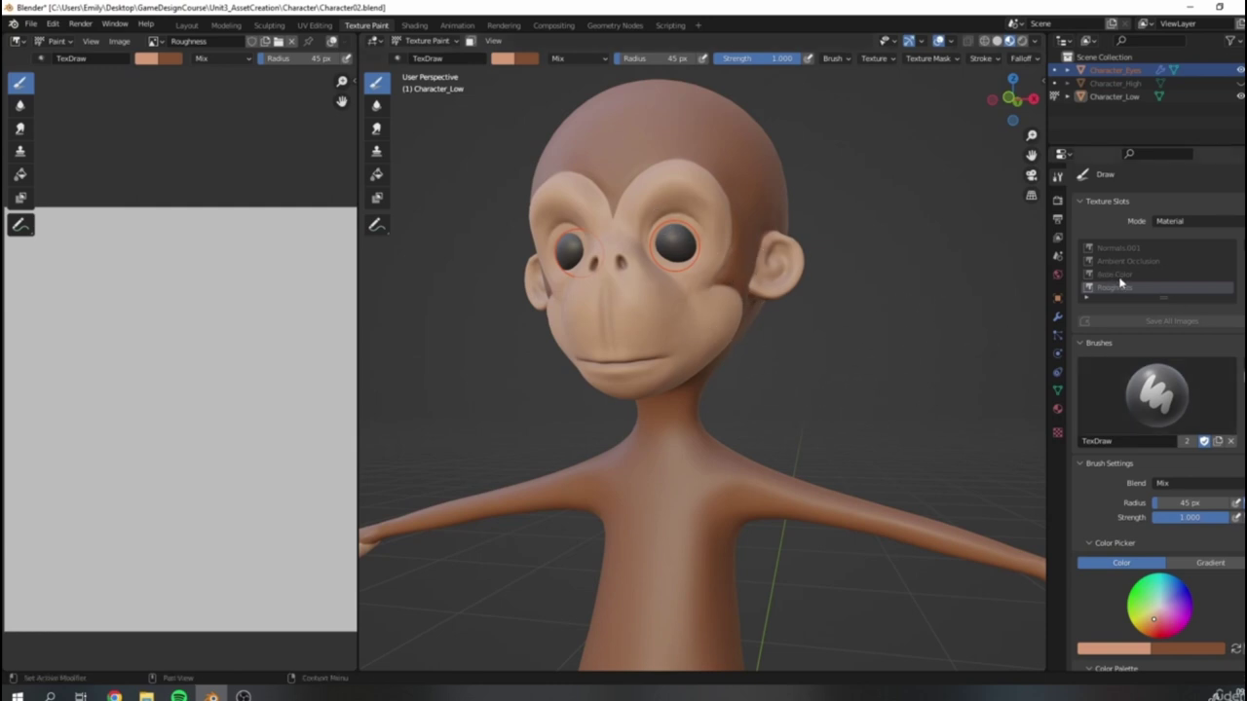
scroll(1189, 521, down, 3)
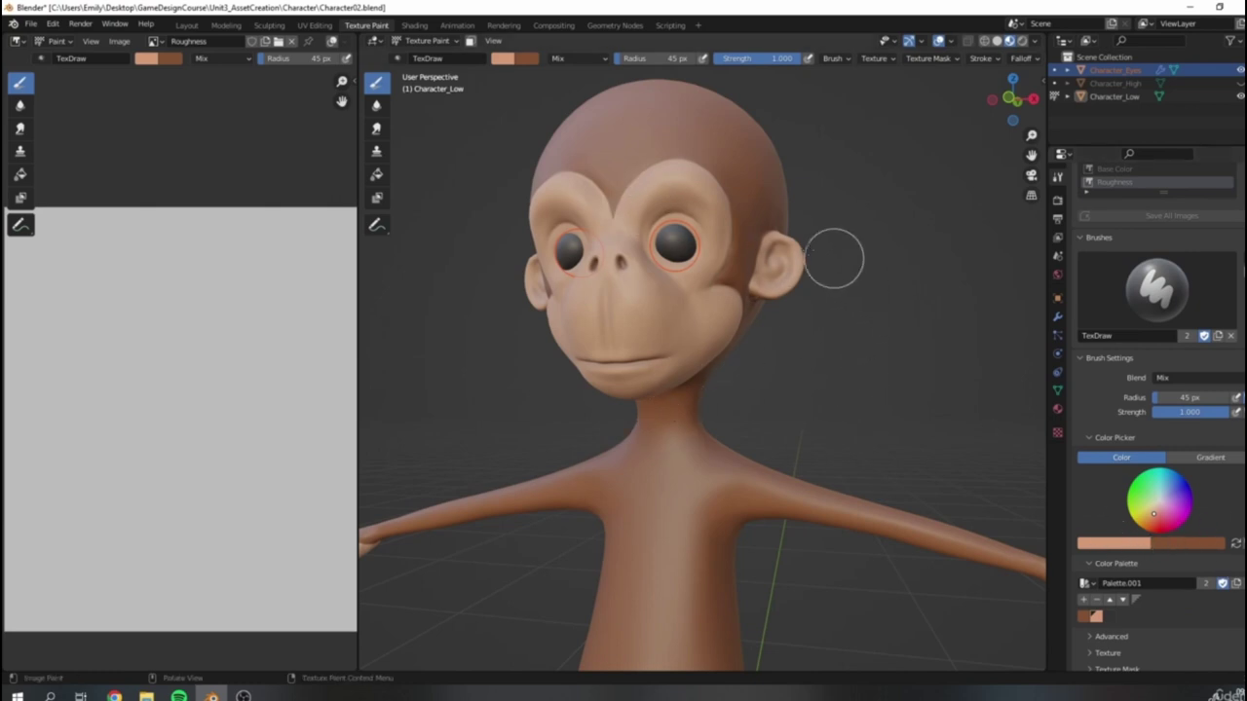
scroll(135, 361, down, 4)
mouse_move(228, 339)
middle_down()
mouse_move(195, 336)
mouse_move(209, 339)
middle_up()
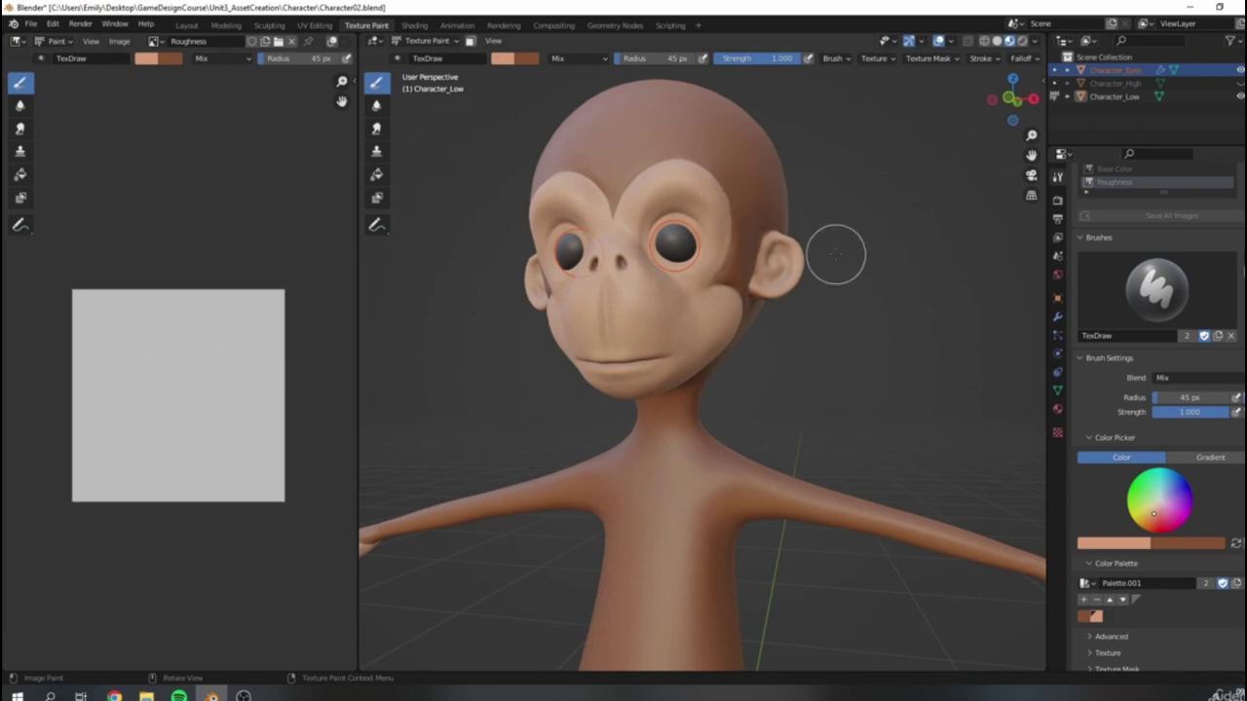
mouse_move(668, 173)
middle_down()
mouse_move(808, 278)
mouse_move(812, 267)
middle_up()
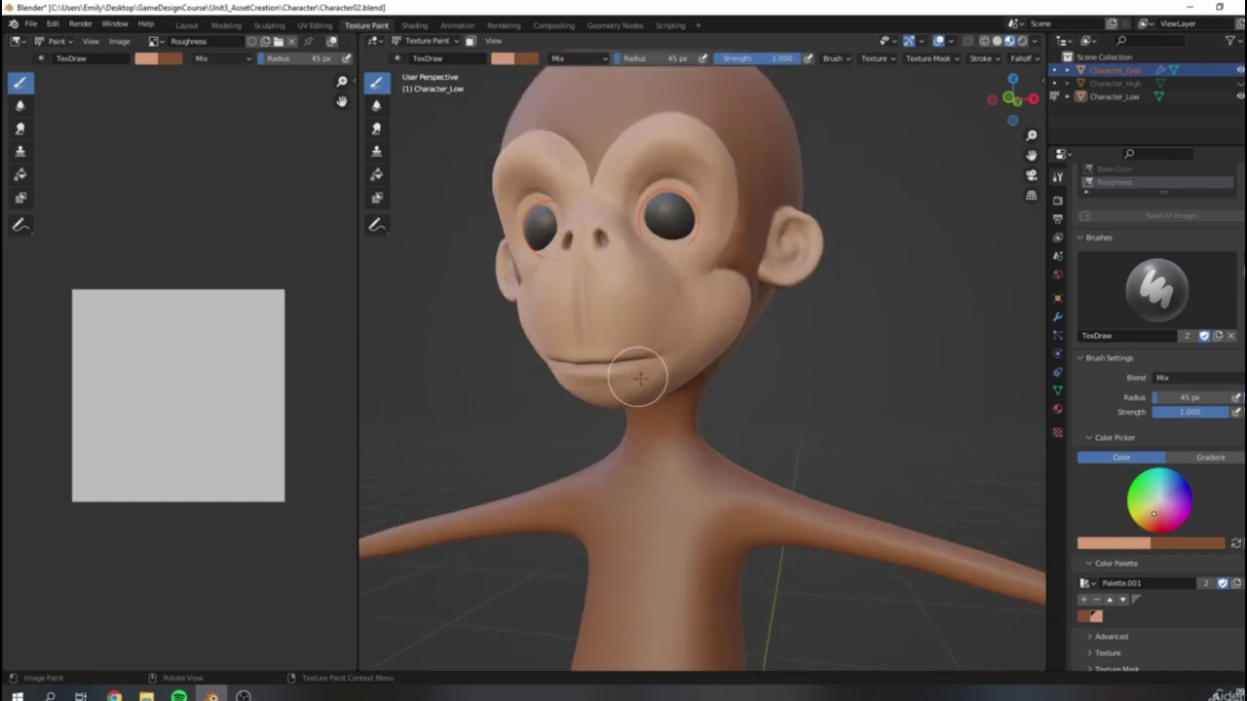
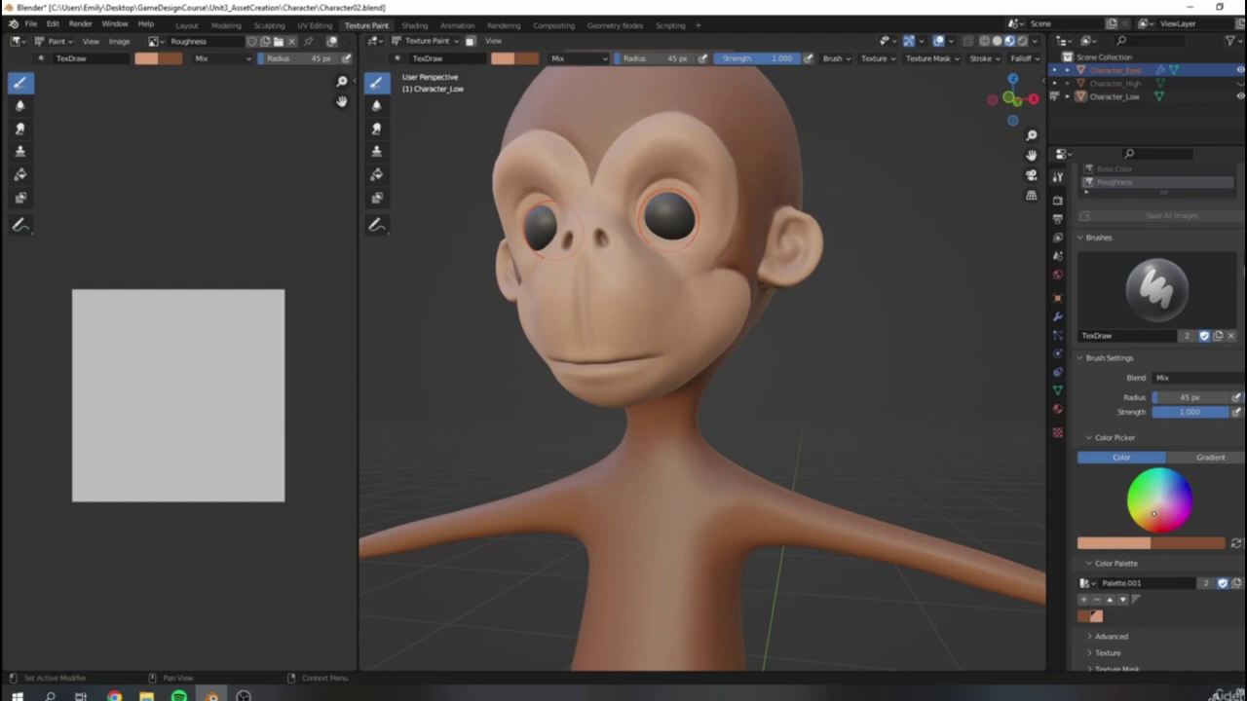
Step: Dab black brush color over one of the character's eyes on the Roughness texture and switch the viewport to Object Mode
drag(1244, 479, 1243, 536)
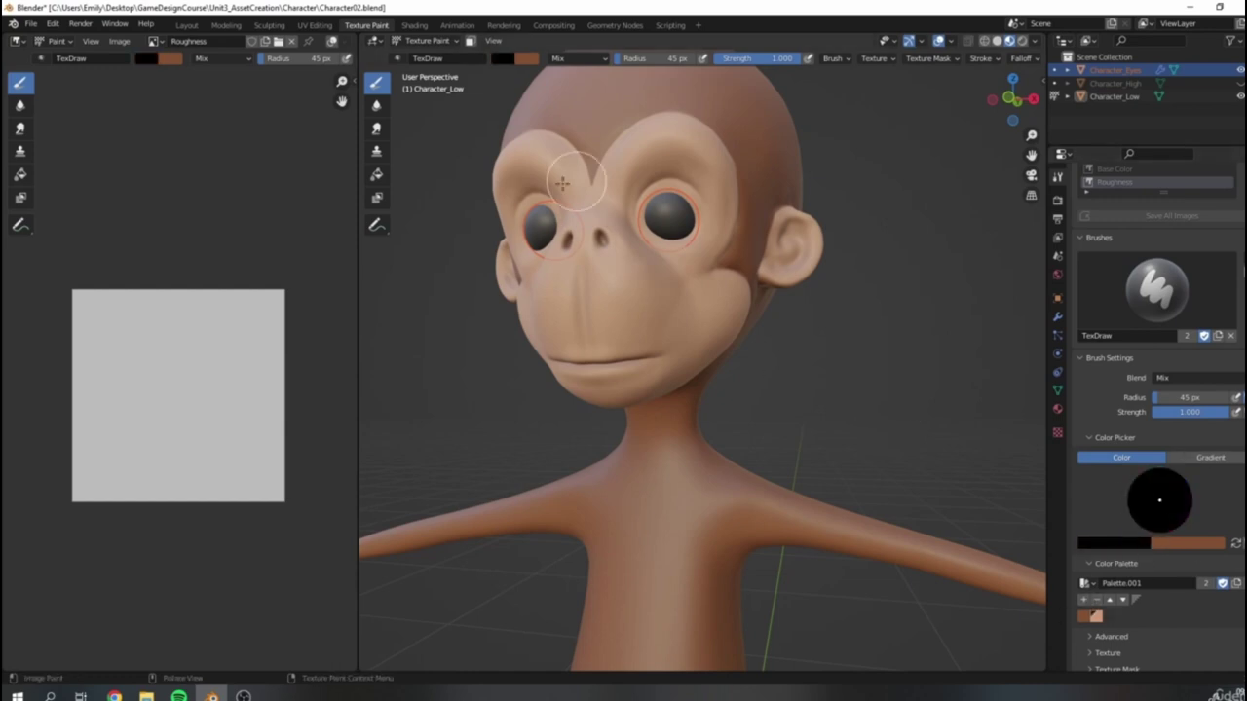
drag(674, 222, 671, 210)
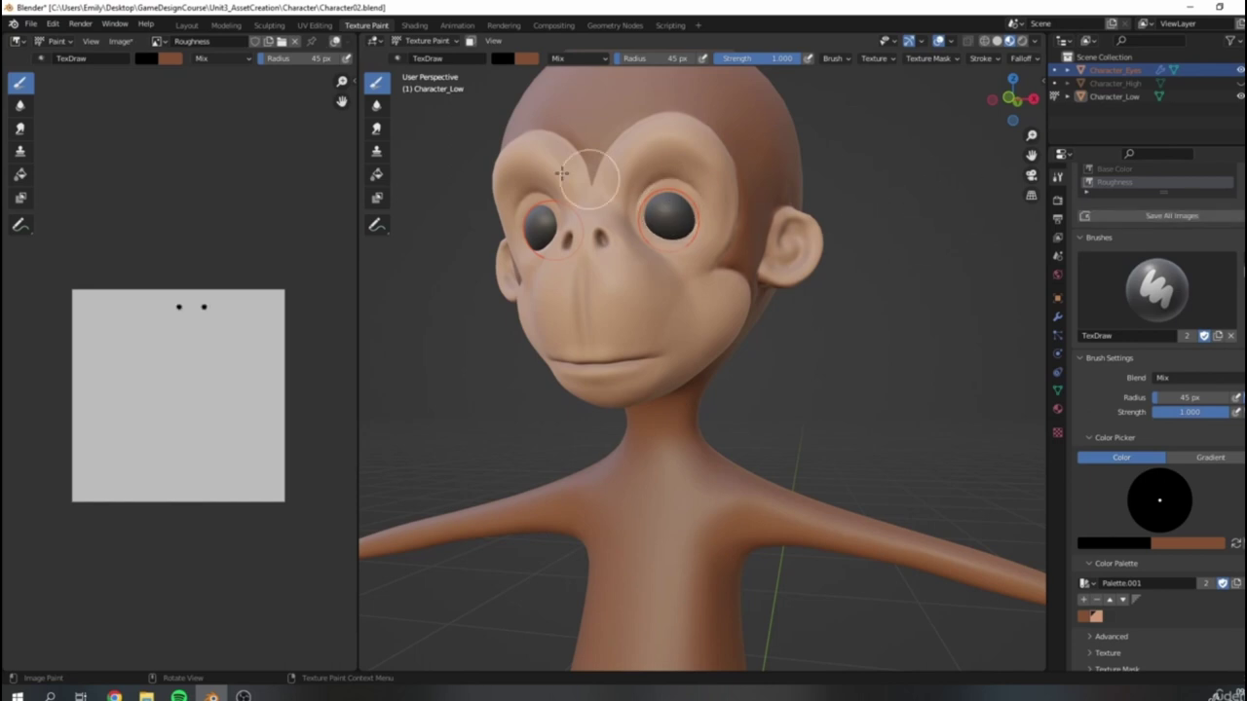
click(427, 41)
click(430, 57)
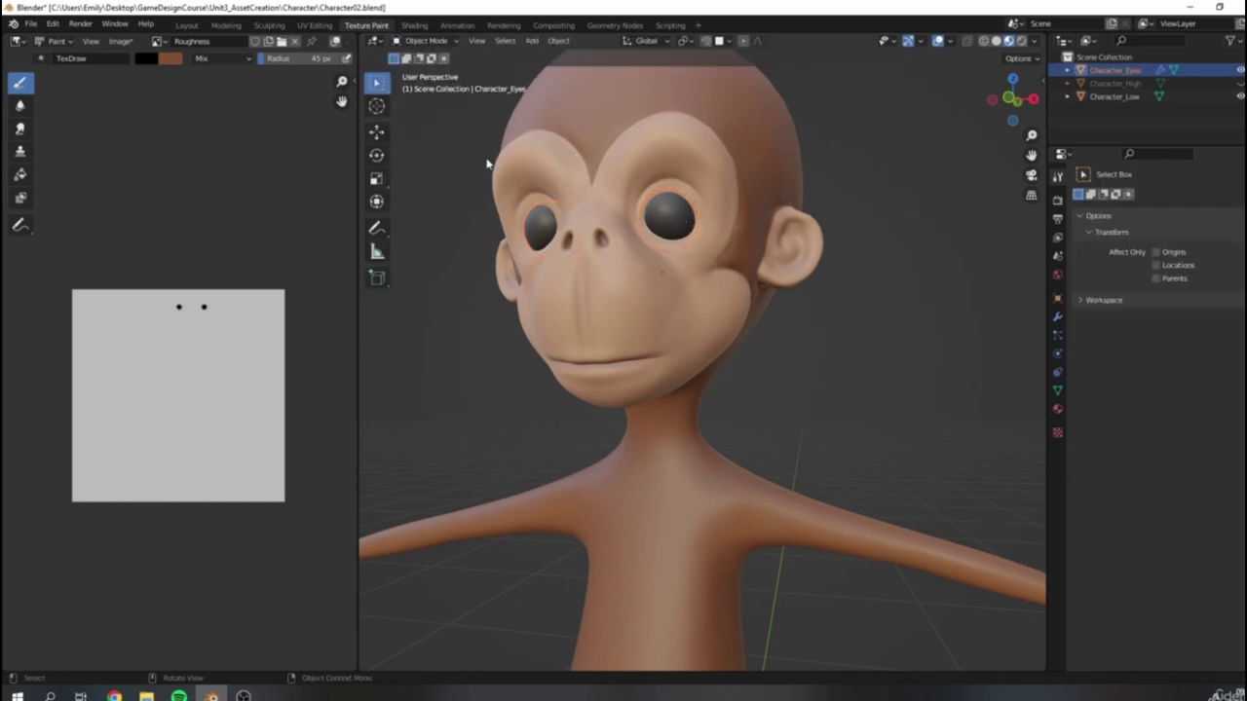
Step: Switch the 3D viewport from Object Mode to Texture Paint mode for the character's eyes
click(425, 42)
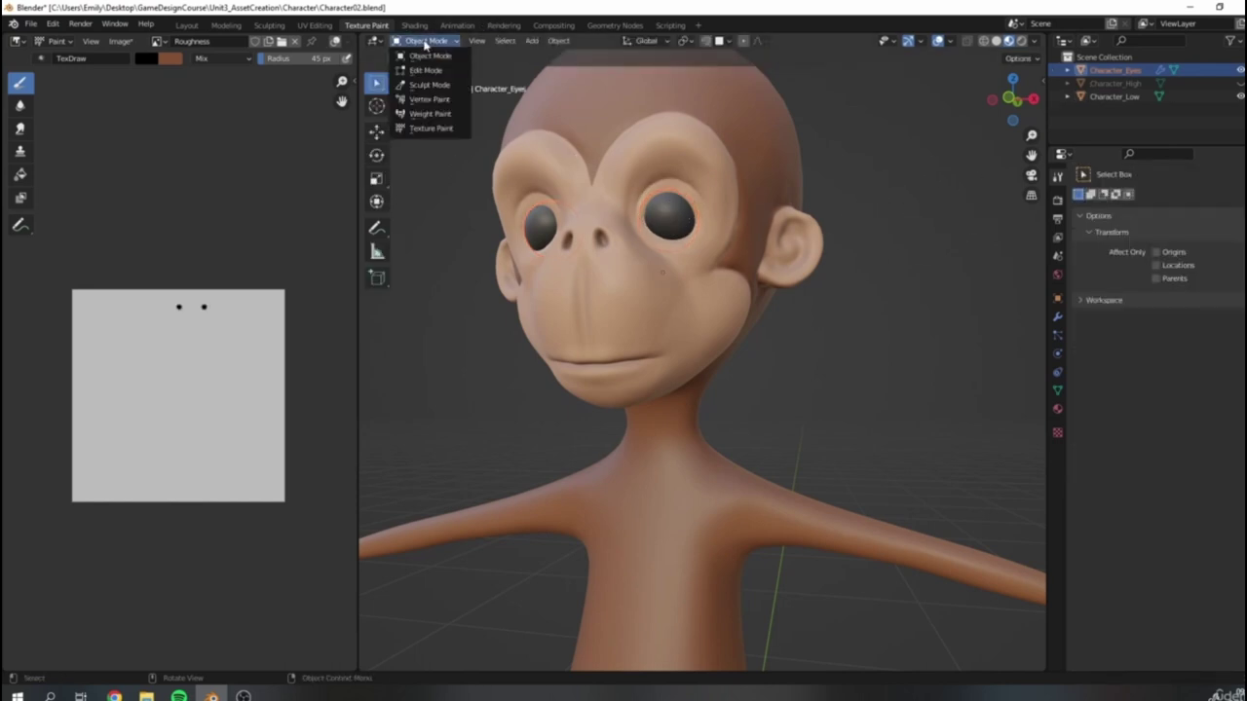
click(428, 128)
scroll(837, 253, up, 2)
scroll(860, 211, up, 1)
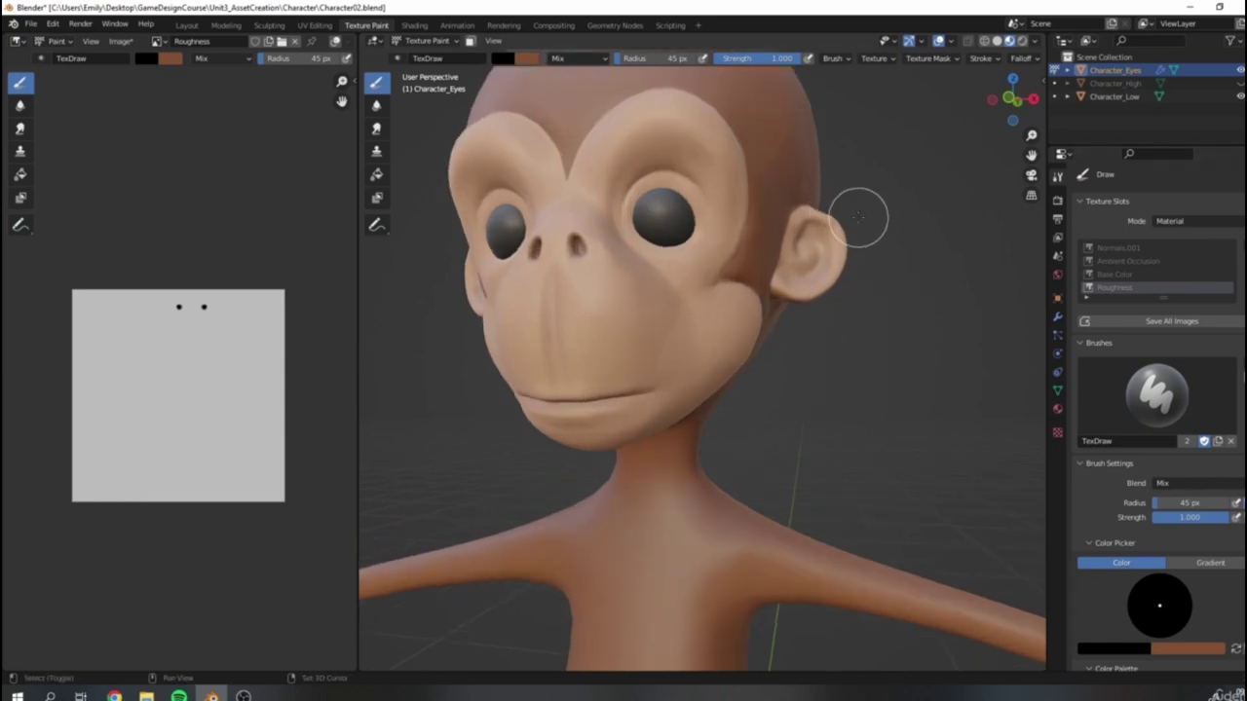
Step: Paint black over the character's eye on the Roughness texture in the 3D viewport
scroll(745, 270, up, 3)
mouse_move(715, 179)
shift+middle_down()
mouse_move(712, 223)
mouse_move(732, 282)
shift+middle_up()
mouse_move(668, 244)
mouse_down()
mouse_move(623, 233)
mouse_move(635, 156)
mouse_move(681, 153)
mouse_move(640, 137)
mouse_move(654, 152)
mouse_move(631, 155)
mouse_up()
scroll(701, 254, down, 5)
mouse_move(711, 273)
middle_down()
mouse_move(850, 287)
mouse_move(760, 286)
middle_up()
middle_drag(840, 305, 857, 270)
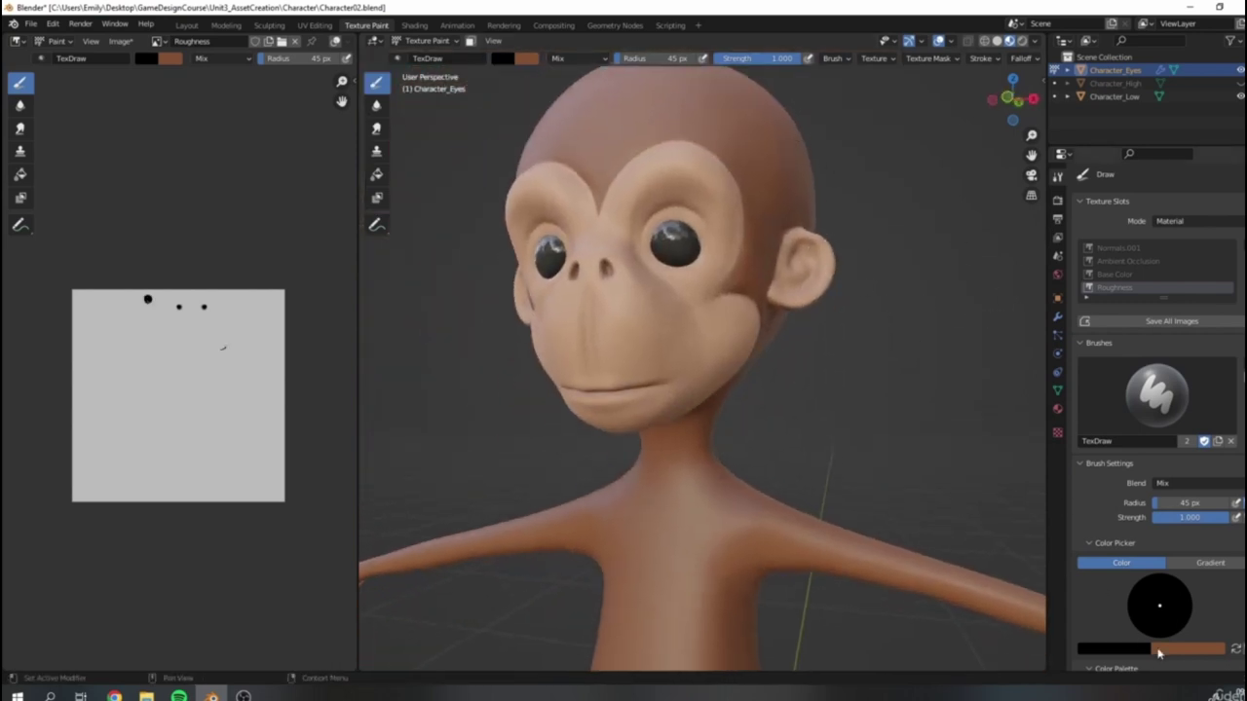
Step: Set the brush color to white and paint over the character's eye on the Roughness texture
drag(1243, 635, 1243, 577)
scroll(730, 244, up, 3)
mouse_move(670, 132)
mouse_down()
mouse_move(644, 112)
mouse_move(623, 123)
mouse_move(672, 135)
mouse_up()
shift+middle_drag(732, 161, 779, 267)
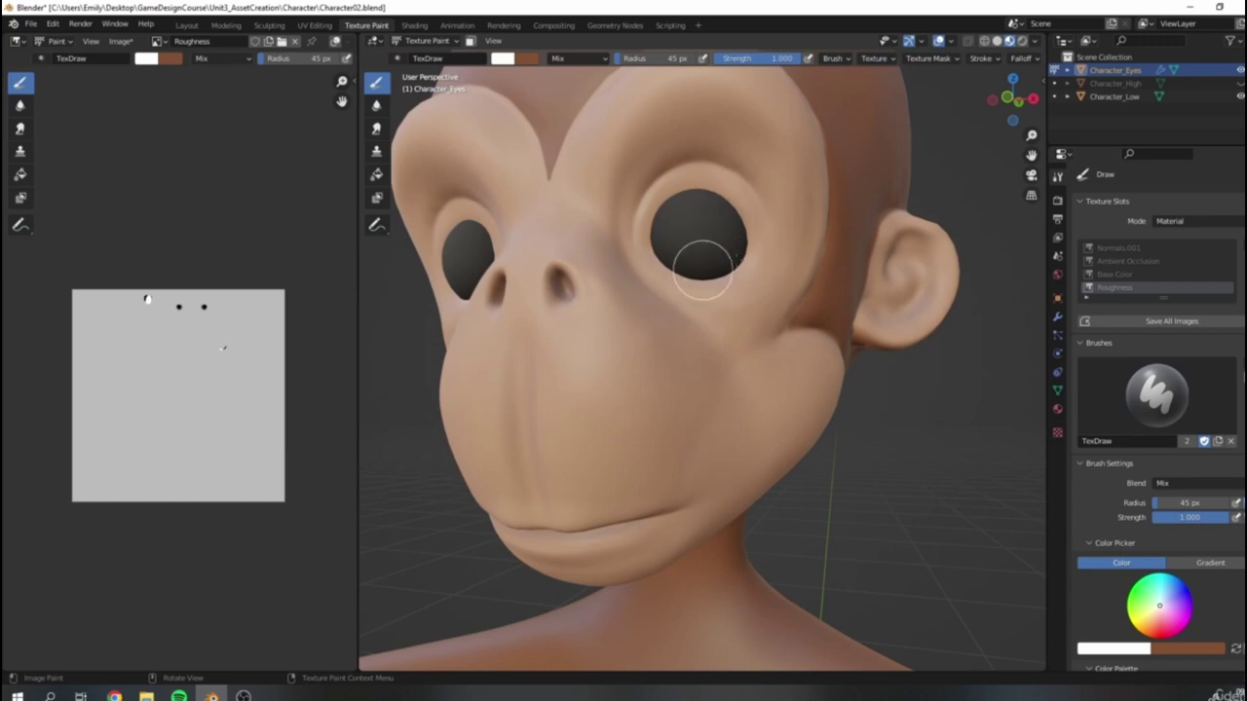
scroll(721, 273, down, 3)
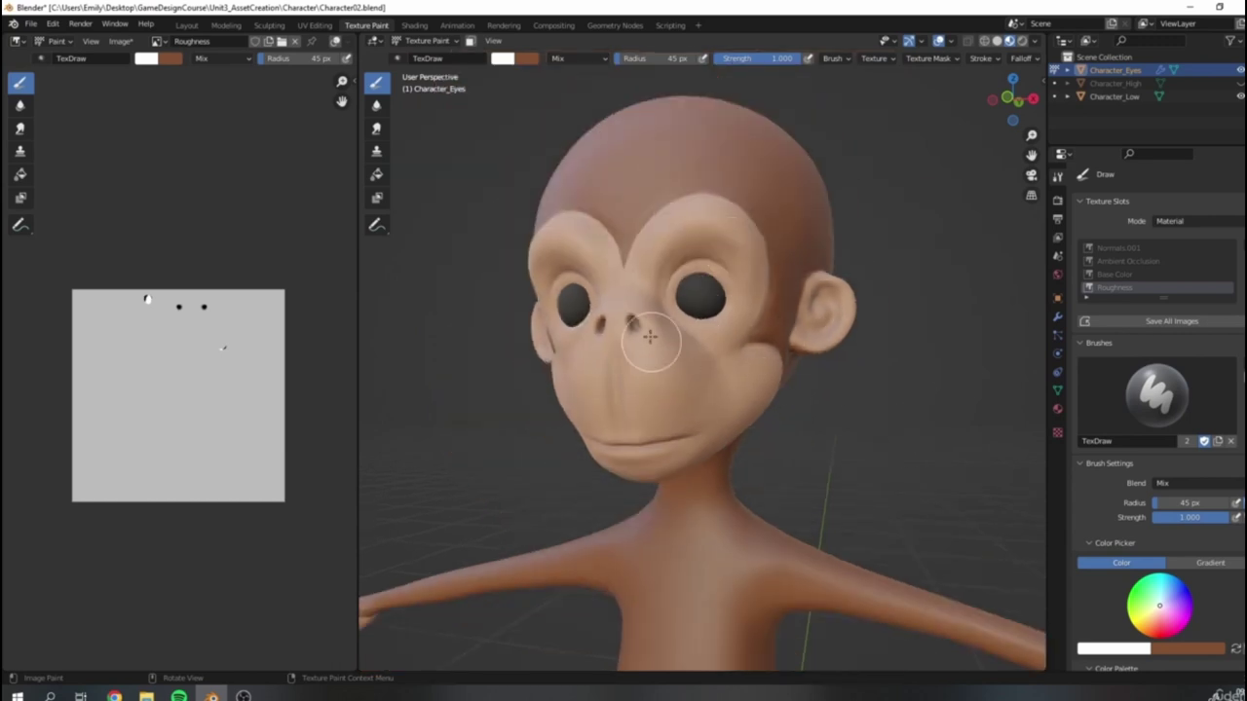
middle_drag(824, 356, 809, 331)
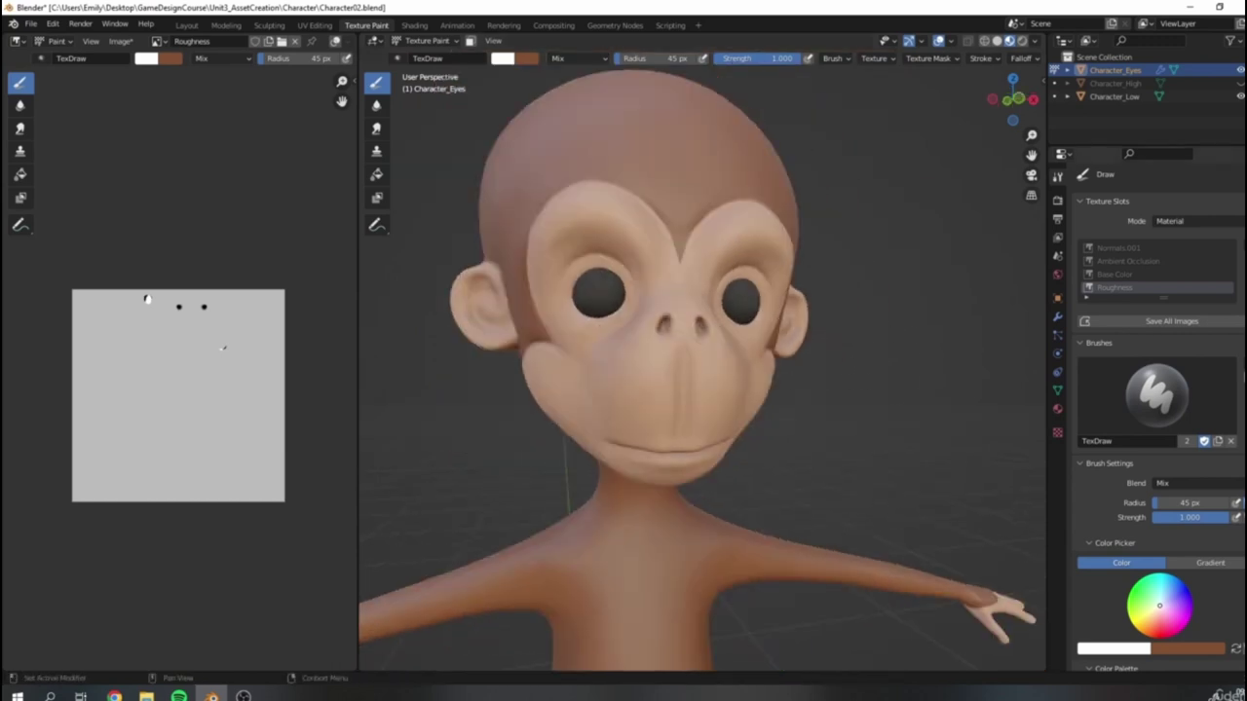
Step: Set the brush color to dark grey and repaint the character's eye on the Roughness texture
click(1246, 631)
drag(633, 294, 601, 281)
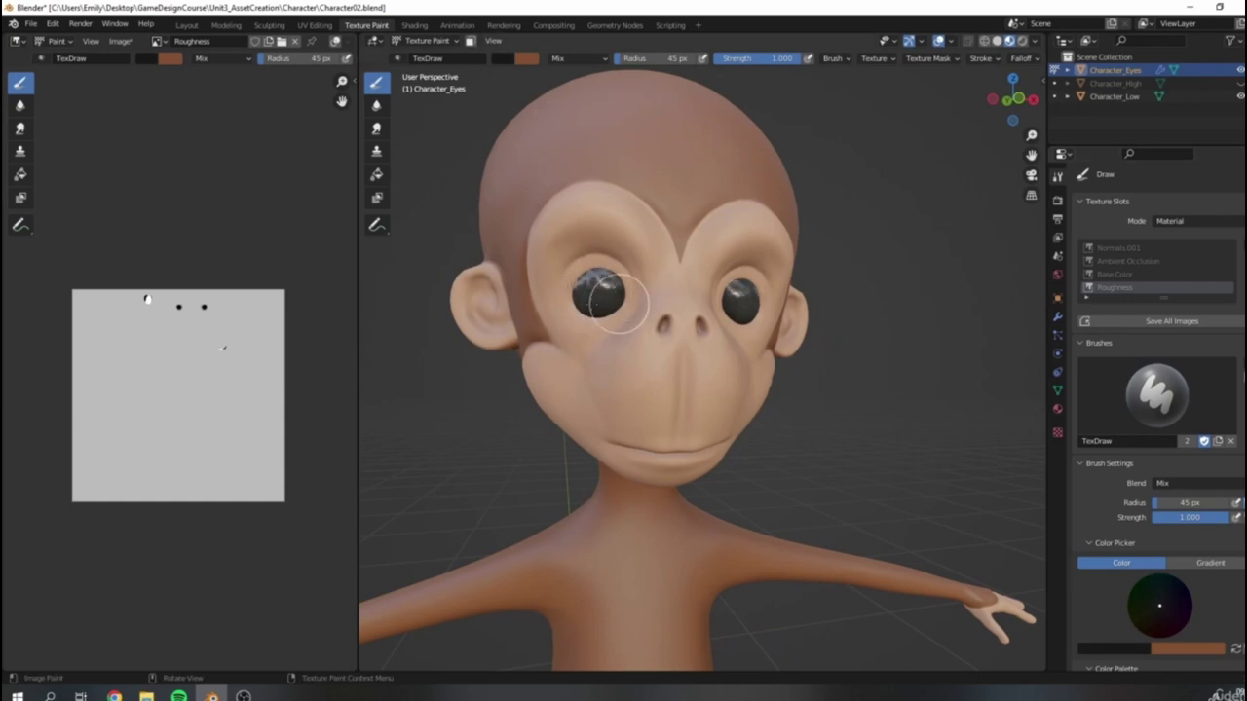
scroll(863, 340, down, 5)
mouse_move(863, 340)
middle_down()
mouse_move(824, 334)
mouse_move(706, 387)
mouse_move(799, 387)
mouse_move(838, 336)
mouse_move(816, 293)
mouse_move(568, 185)
middle_up()
scroll(798, 387, up, 4)
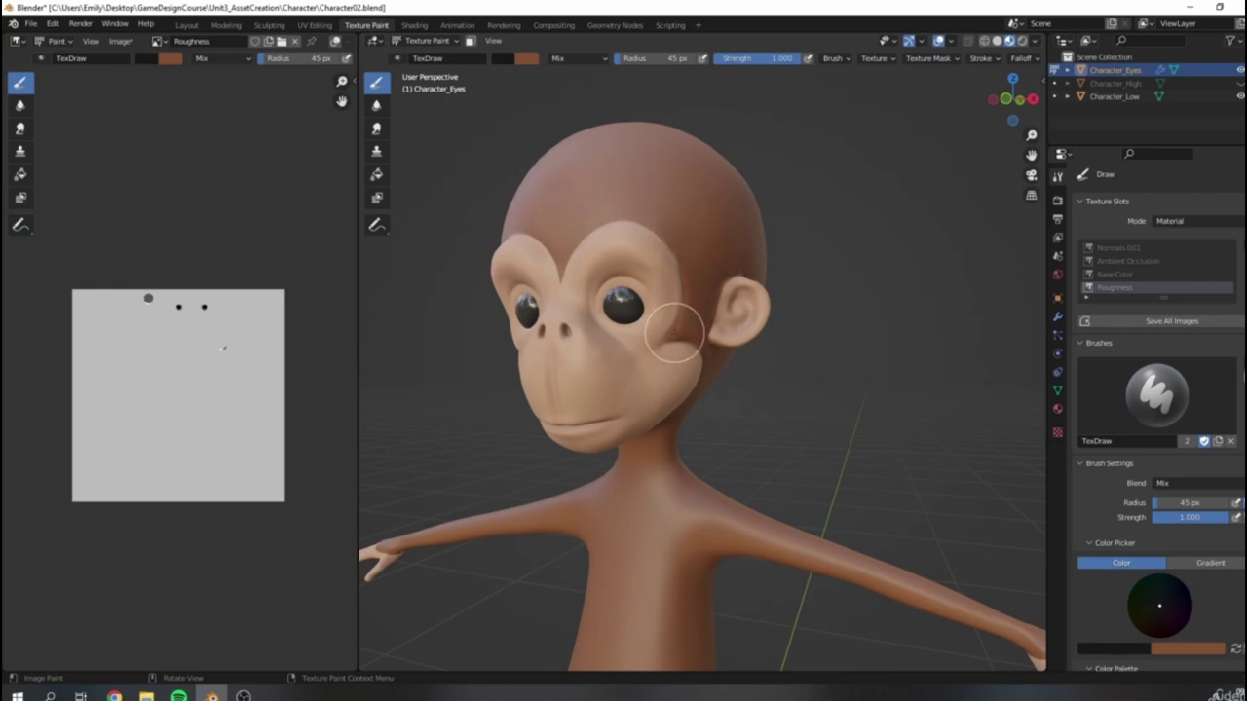
Step: Lighten the brush color to light grey and examine the shine of the eyes and head from several angles
click(1244, 586)
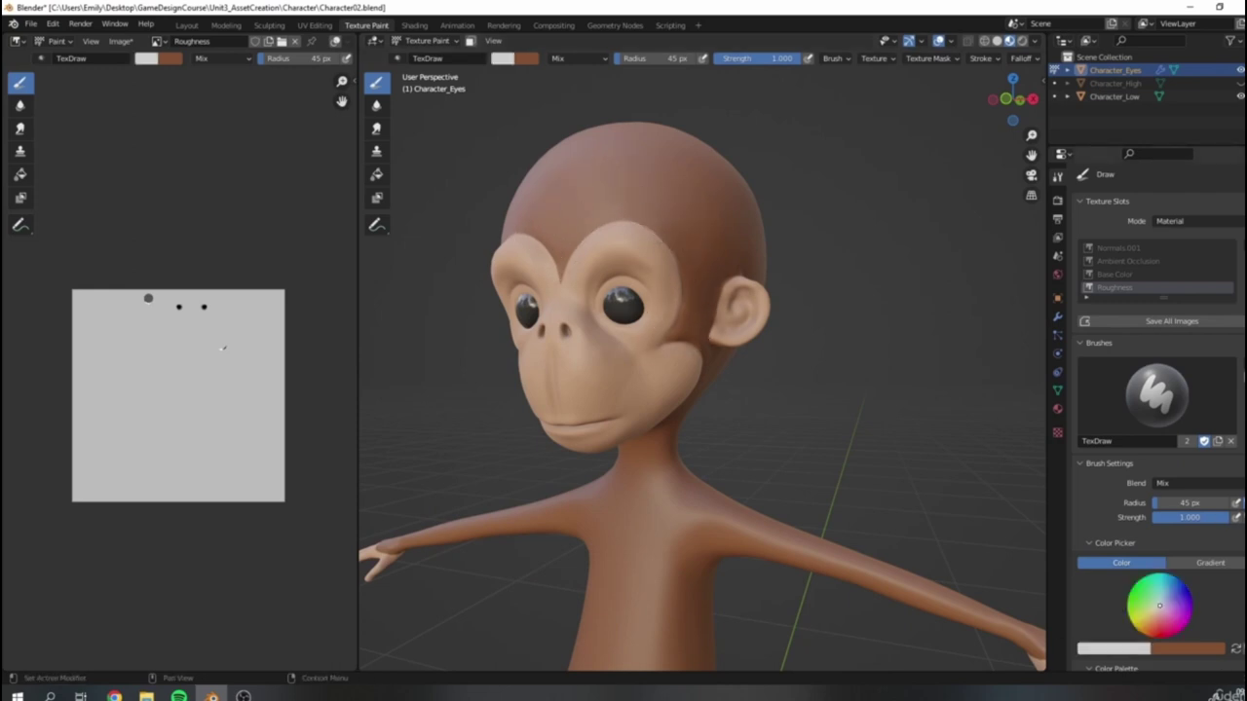
middle_drag(667, 398, 731, 389)
mouse_move(644, 329)
middle_down()
mouse_move(647, 298)
mouse_move(561, 300)
mouse_move(562, 351)
middle_up()
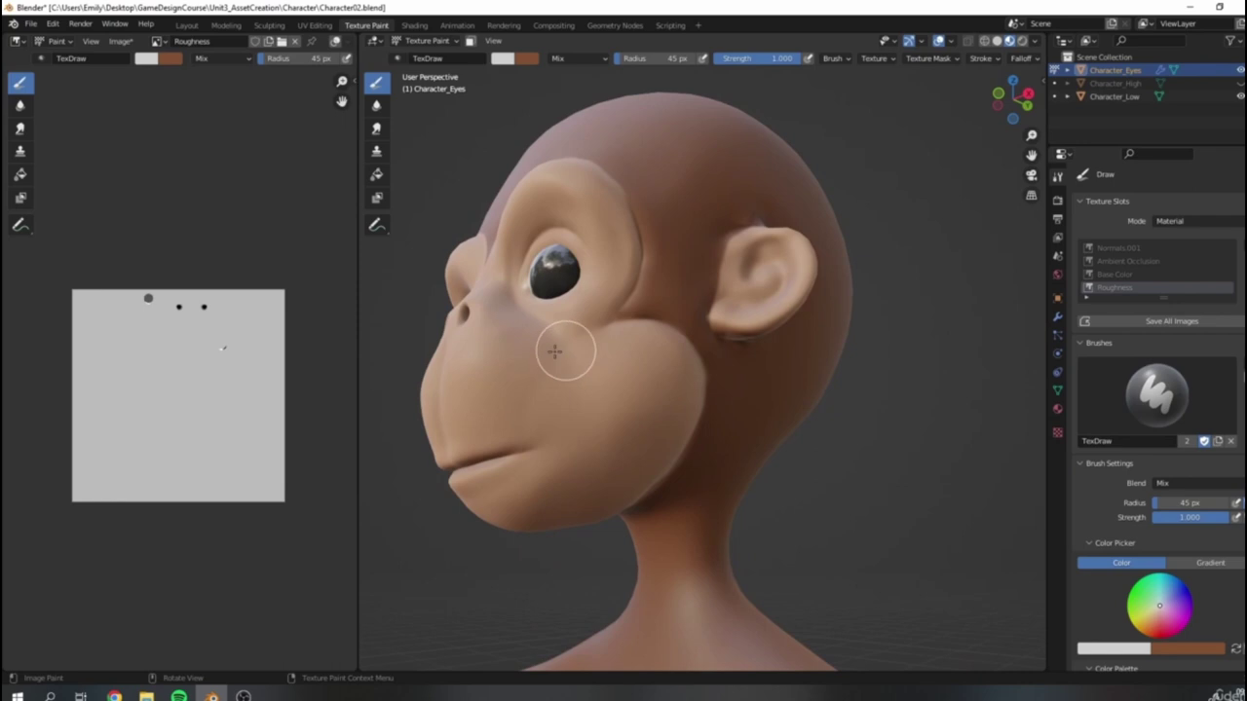
middle_drag(484, 345, 652, 357)
scroll(584, 247, down, 2)
mouse_move(604, 231)
middle_down()
mouse_move(649, 294)
mouse_move(662, 343)
middle_up()
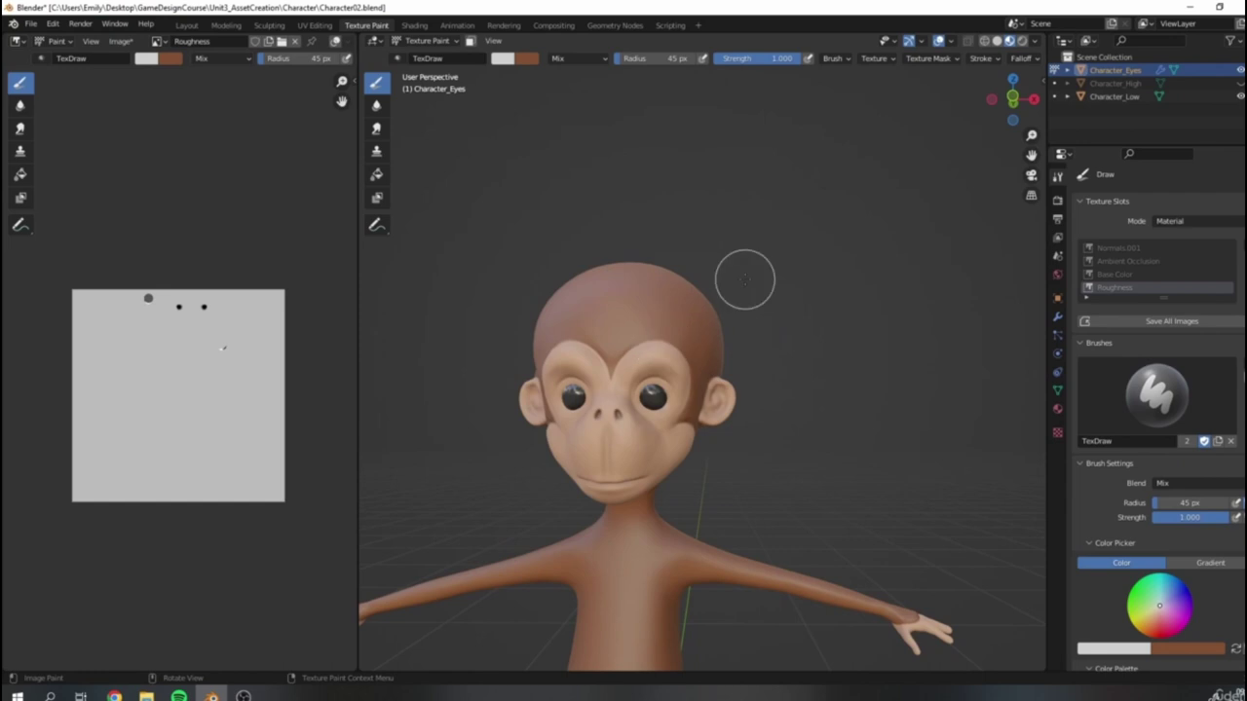
scroll(679, 289, up, 6)
scroll(601, 259, down, 3)
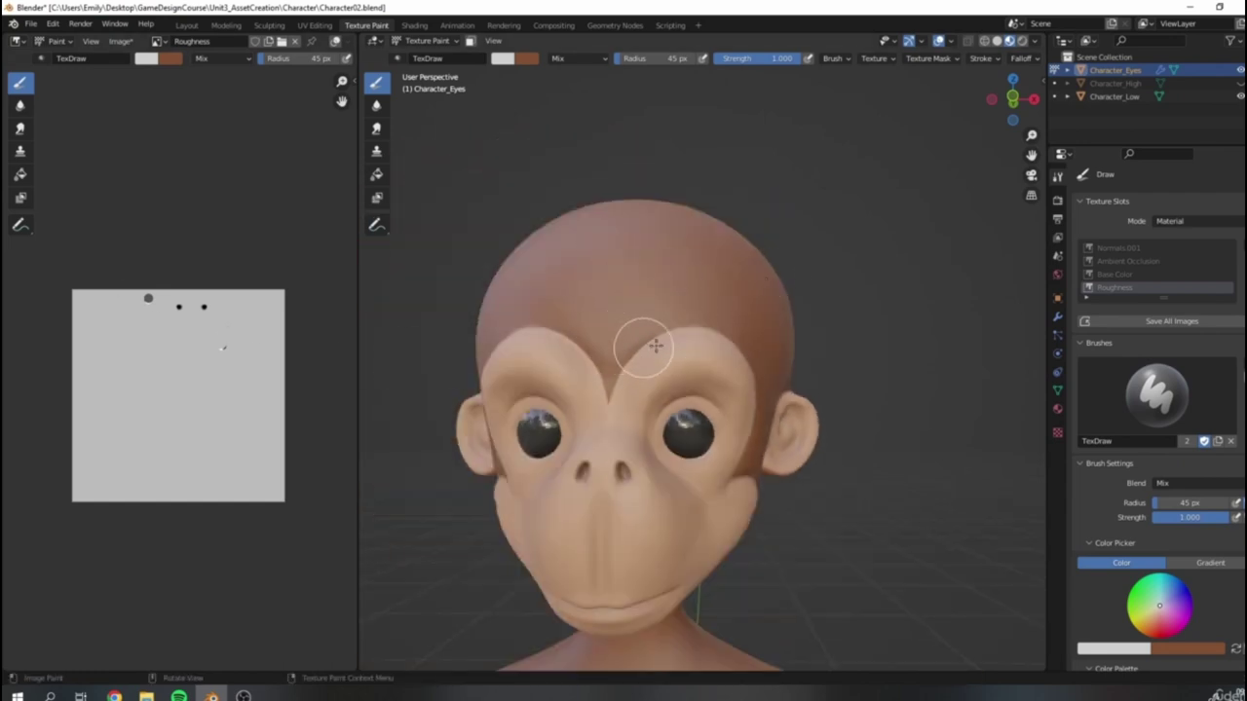
middle_drag(738, 289, 686, 324)
Step: Set the brush color to white and enlarge the brush radius to 500 px
drag(1245, 589, 1245, 573)
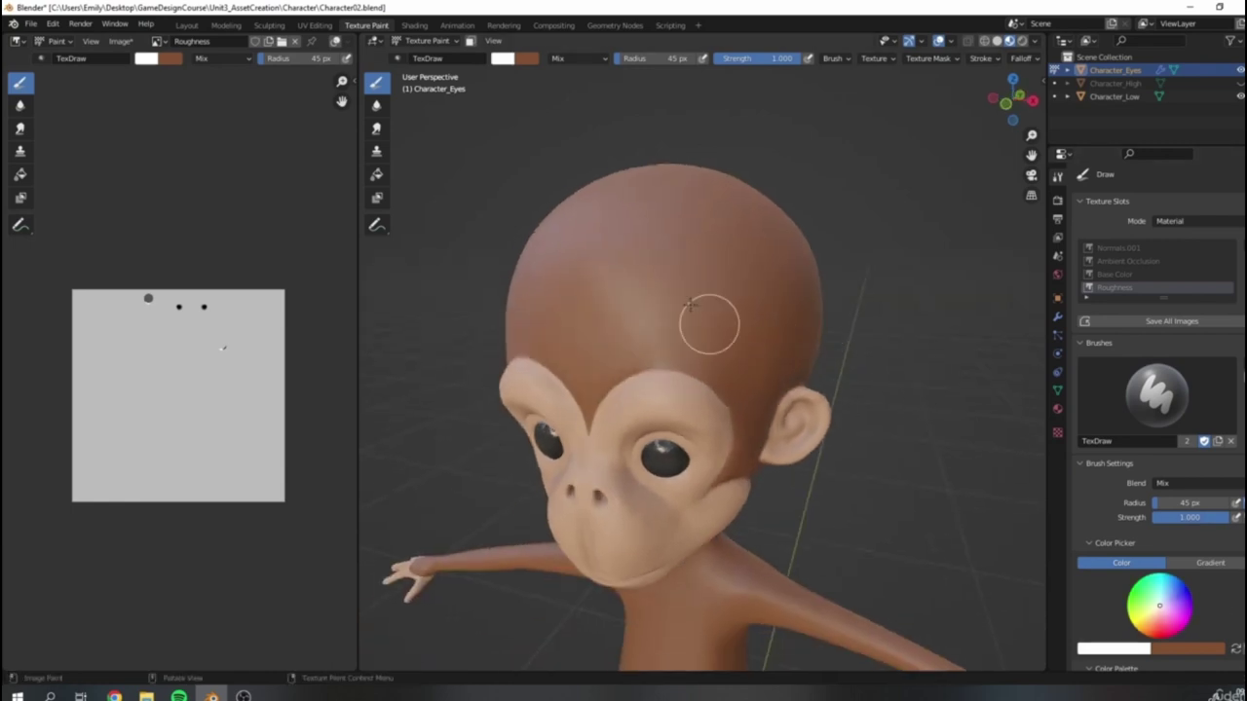
scroll(682, 312, up, 1)
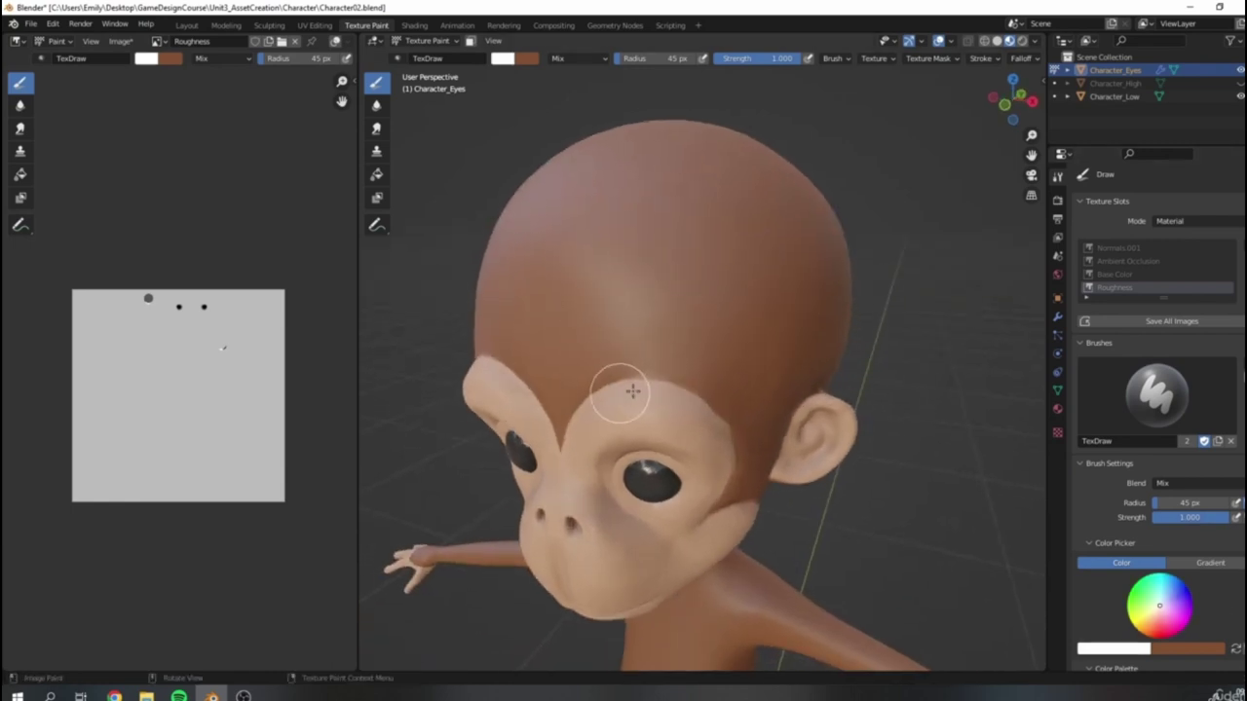
scroll(632, 390, down, 3)
middle_drag(716, 384, 821, 328)
middle_drag(890, 418, 807, 341)
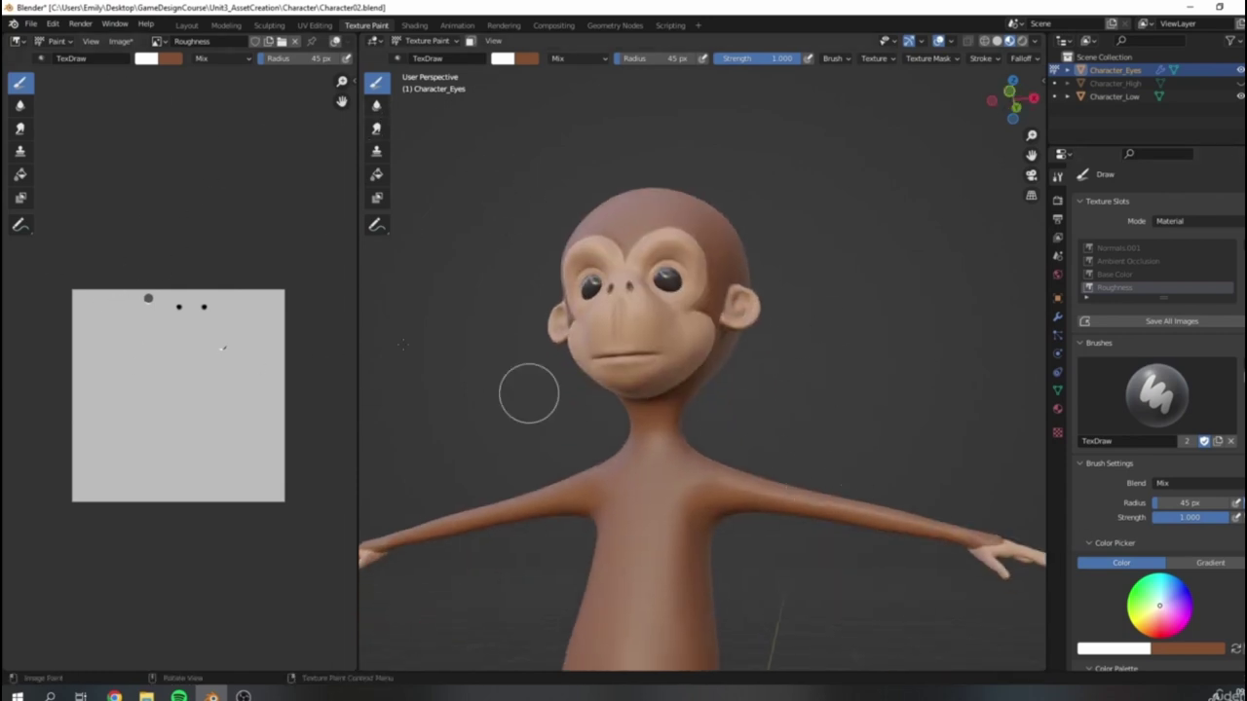
key(f)
click(246, 342)
Step: Paint white around the borders and across the upper part of the Roughness image
mouse_move(214, 323)
mouse_down()
mouse_move(83, 300)
mouse_move(273, 301)
mouse_move(247, 310)
mouse_up()
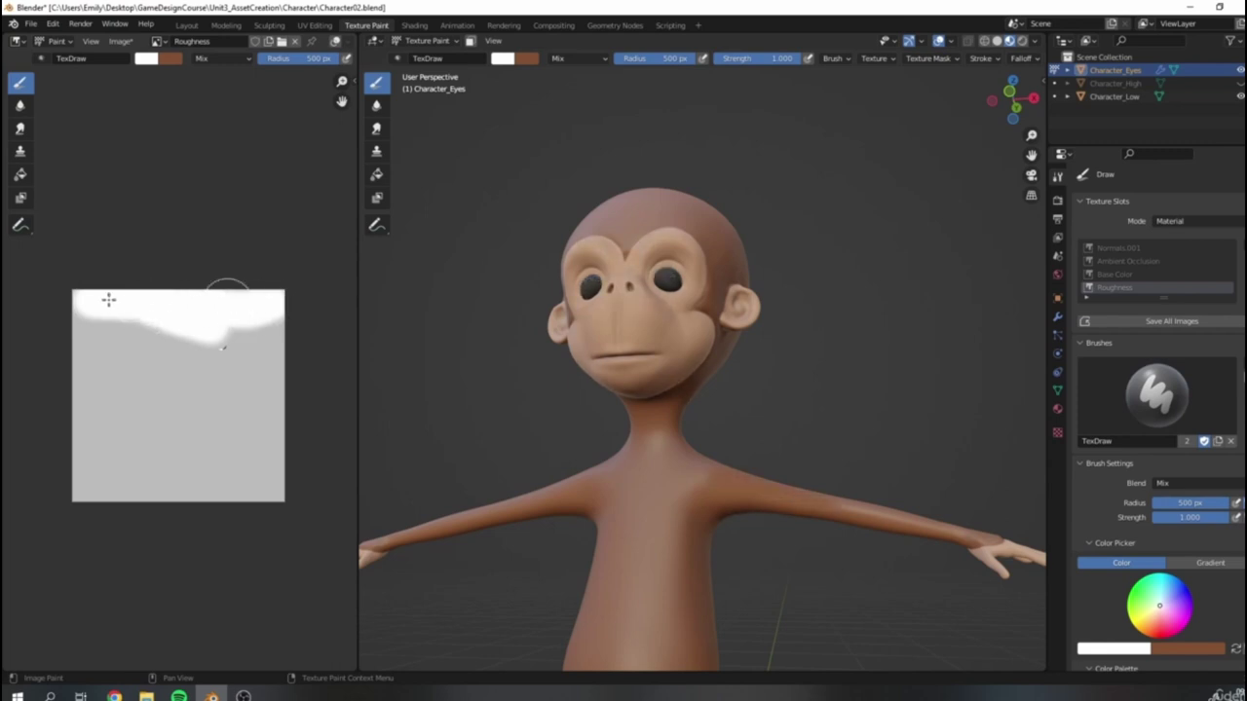
mouse_move(85, 328)
mouse_down()
mouse_move(75, 412)
mouse_move(87, 490)
mouse_move(237, 497)
mouse_move(276, 487)
mouse_move(279, 306)
mouse_up()
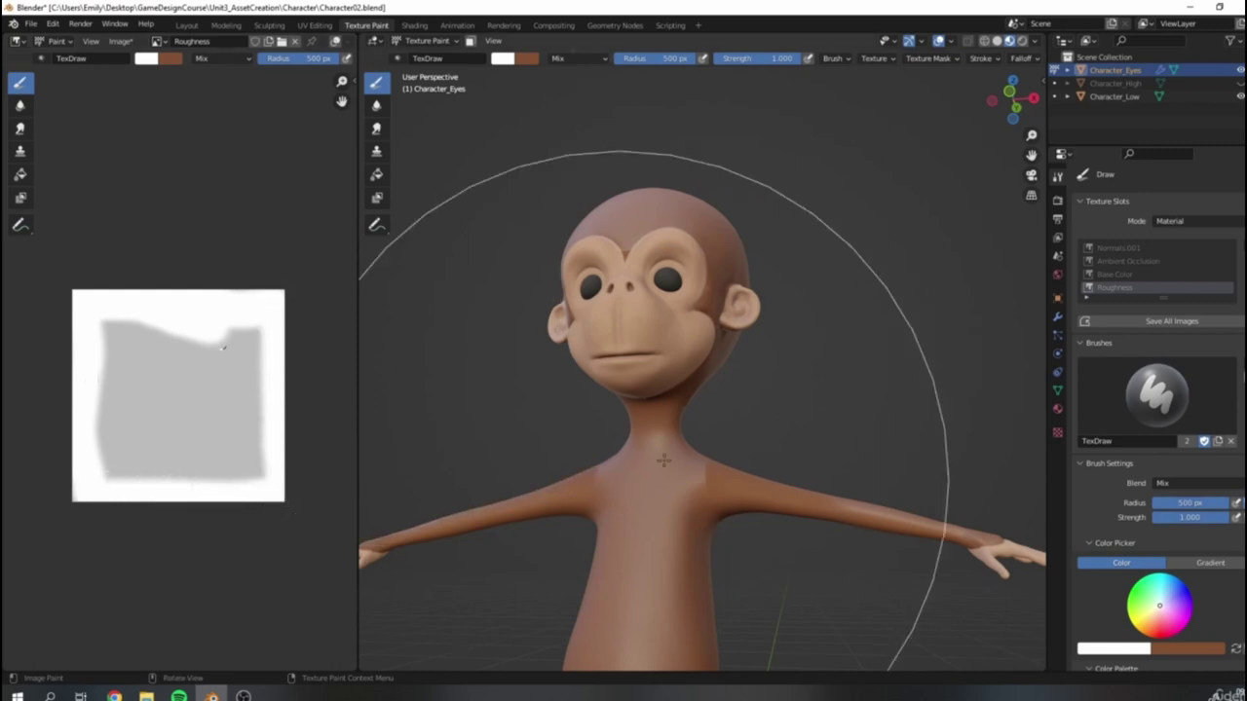
mouse_move(209, 363)
mouse_down()
mouse_move(241, 328)
mouse_move(153, 330)
mouse_up()
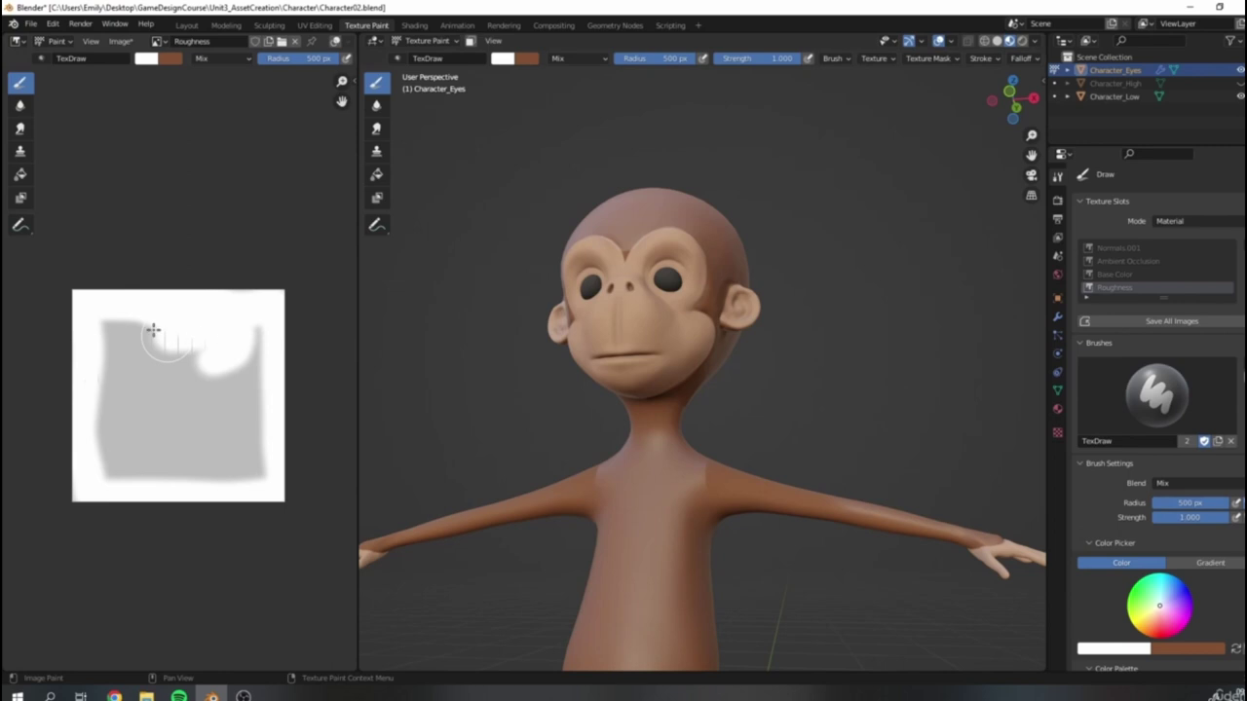
drag(256, 290, 196, 292)
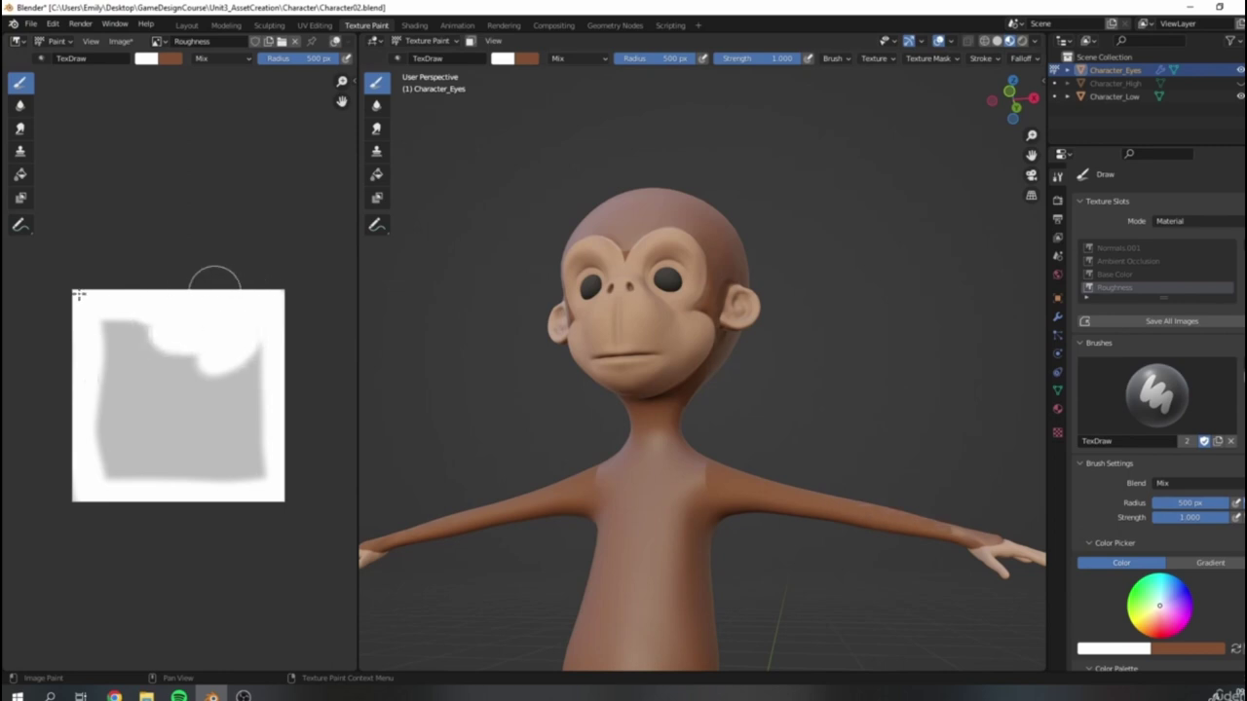
Step: Fill the remaining grey area in the middle of the Roughness image with white brush strokes
drag(97, 469, 249, 470)
mouse_move(256, 428)
mouse_down()
mouse_move(253, 331)
mouse_move(234, 445)
mouse_move(211, 367)
mouse_move(203, 462)
mouse_move(245, 470)
mouse_up()
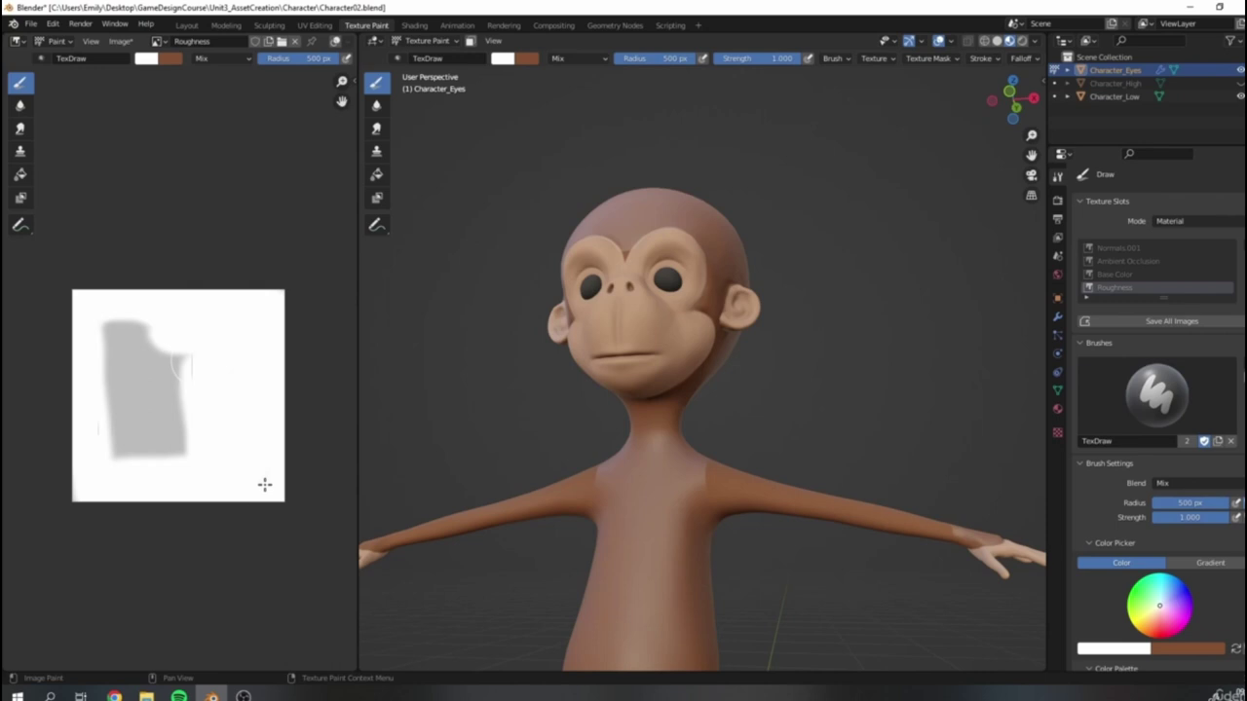
drag(170, 444, 177, 427)
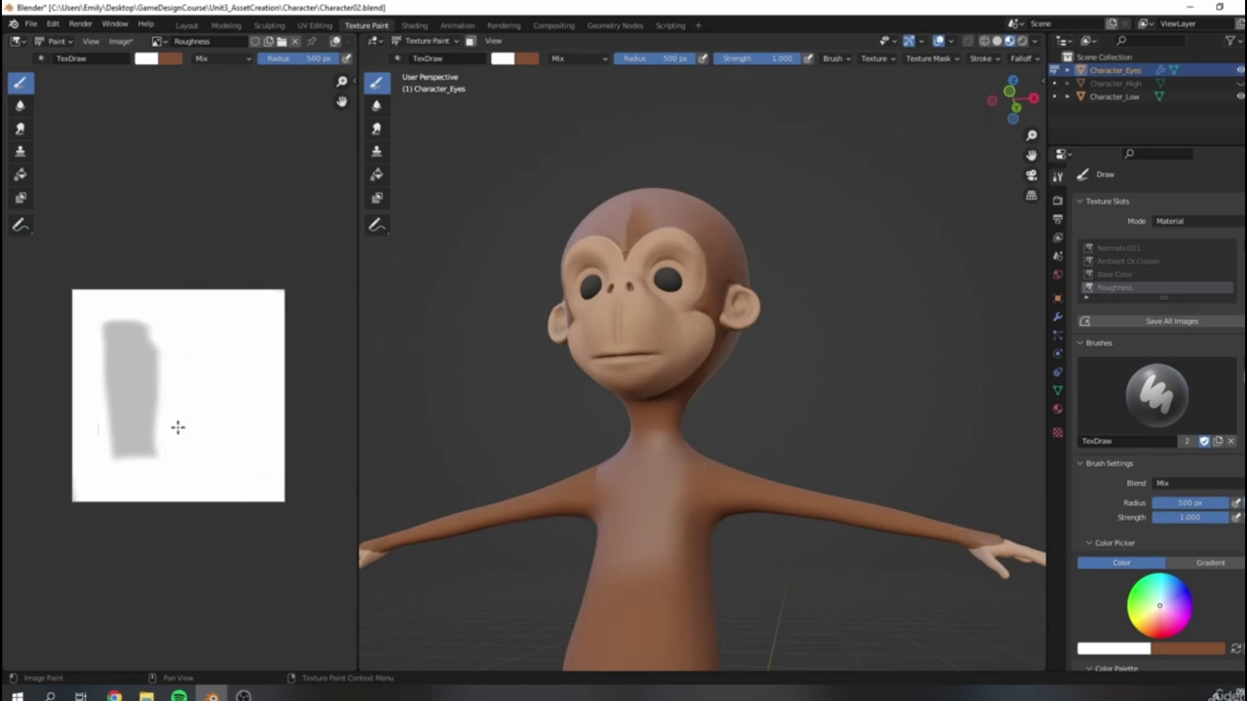
drag(125, 327, 150, 383)
drag(104, 418, 113, 406)
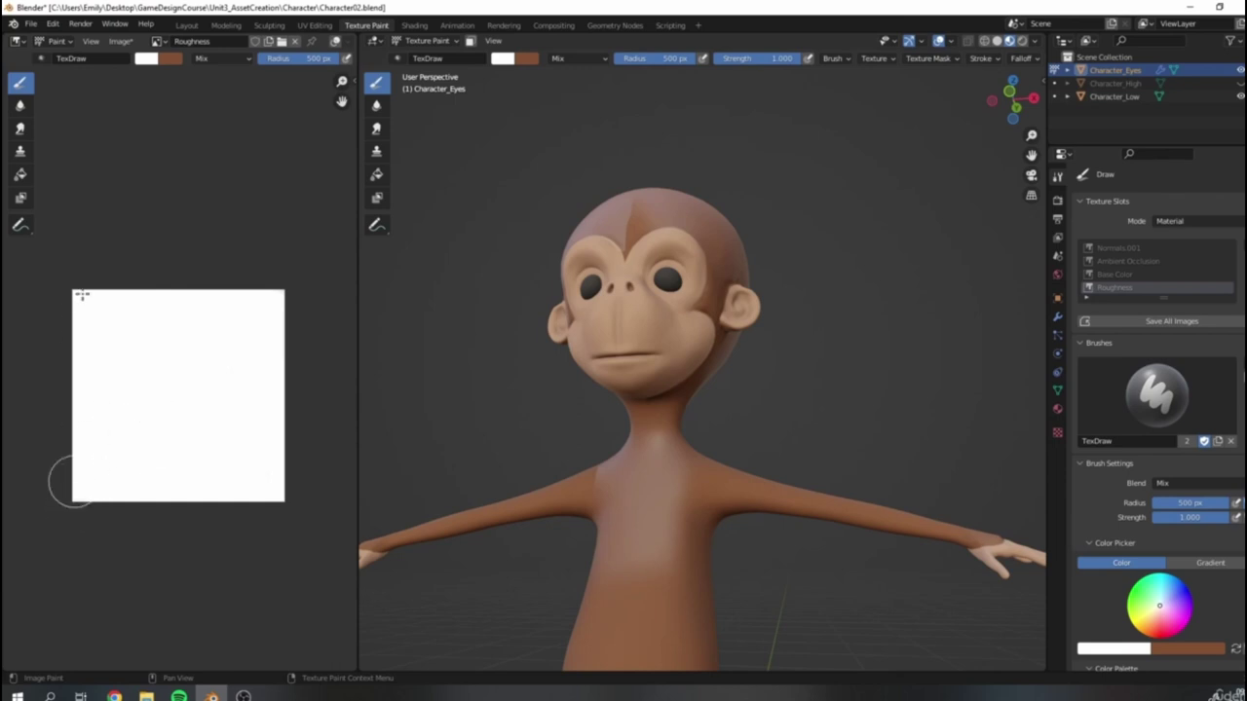
Step: Examine how the all-white Roughness texture affects the shine on the character's head and body
scroll(736, 306, down, 4)
scroll(682, 293, up, 4)
scroll(609, 246, up, 2)
scroll(657, 200, down, 3)
middle_drag(629, 205, 587, 259)
scroll(635, 241, up, 3)
scroll(630, 240, down, 3)
middle_drag(694, 241, 617, 264)
scroll(620, 269, up, 2)
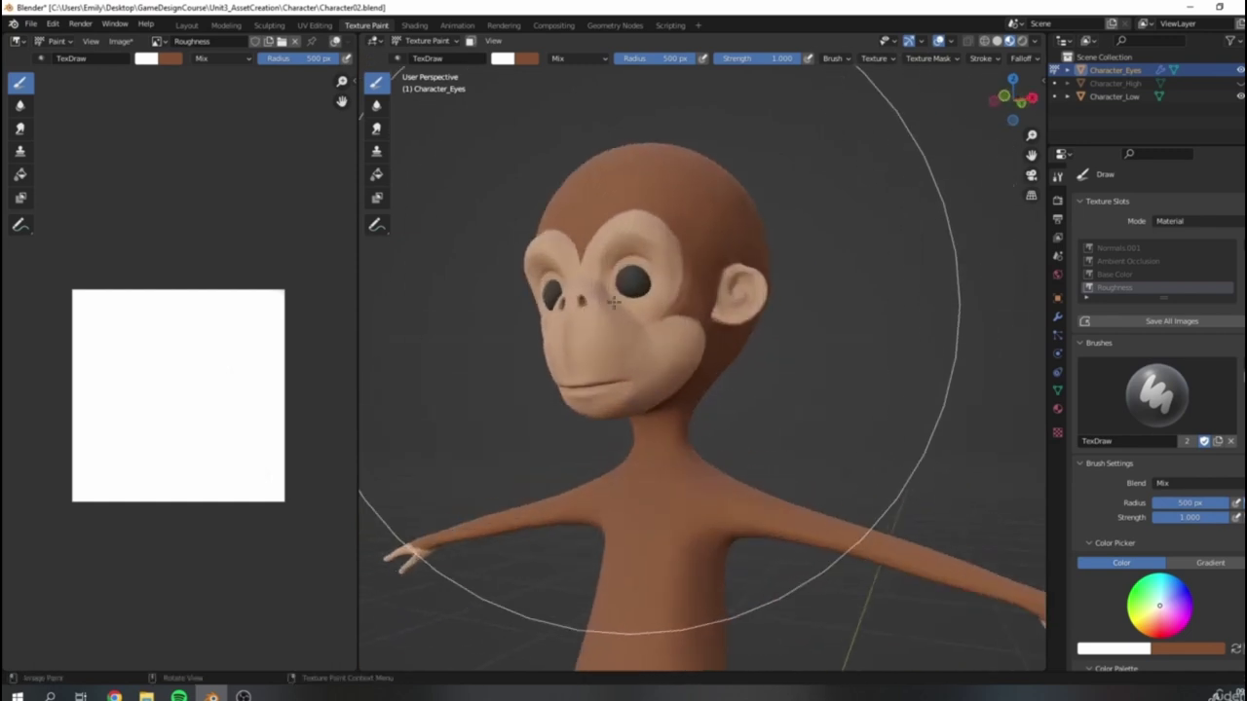
middle_drag(216, 258, 262, 278)
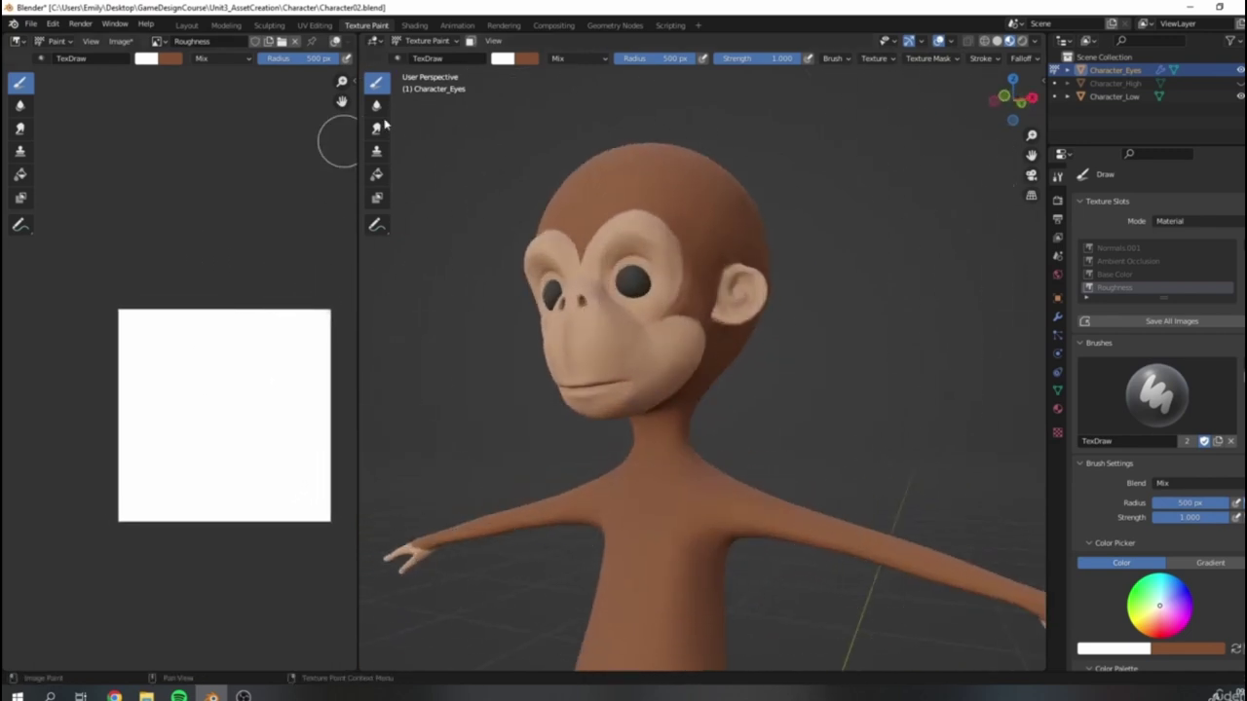
Step: Darken the brush color to a near-black grey for painting the Roughness texture
scroll(581, 214, down, 2)
shift+middle_drag(703, 247, 740, 279)
drag(1246, 576, 1246, 639)
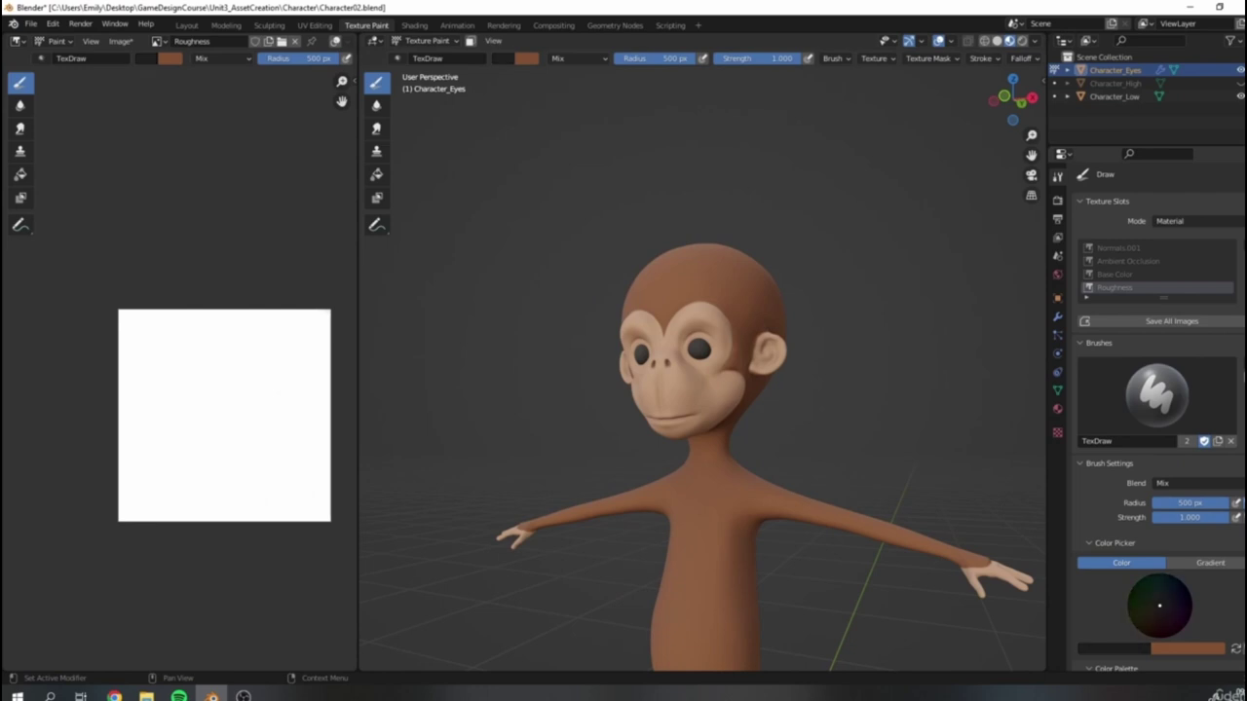
scroll(735, 399, up, 4)
scroll(1159, 409, down, 5)
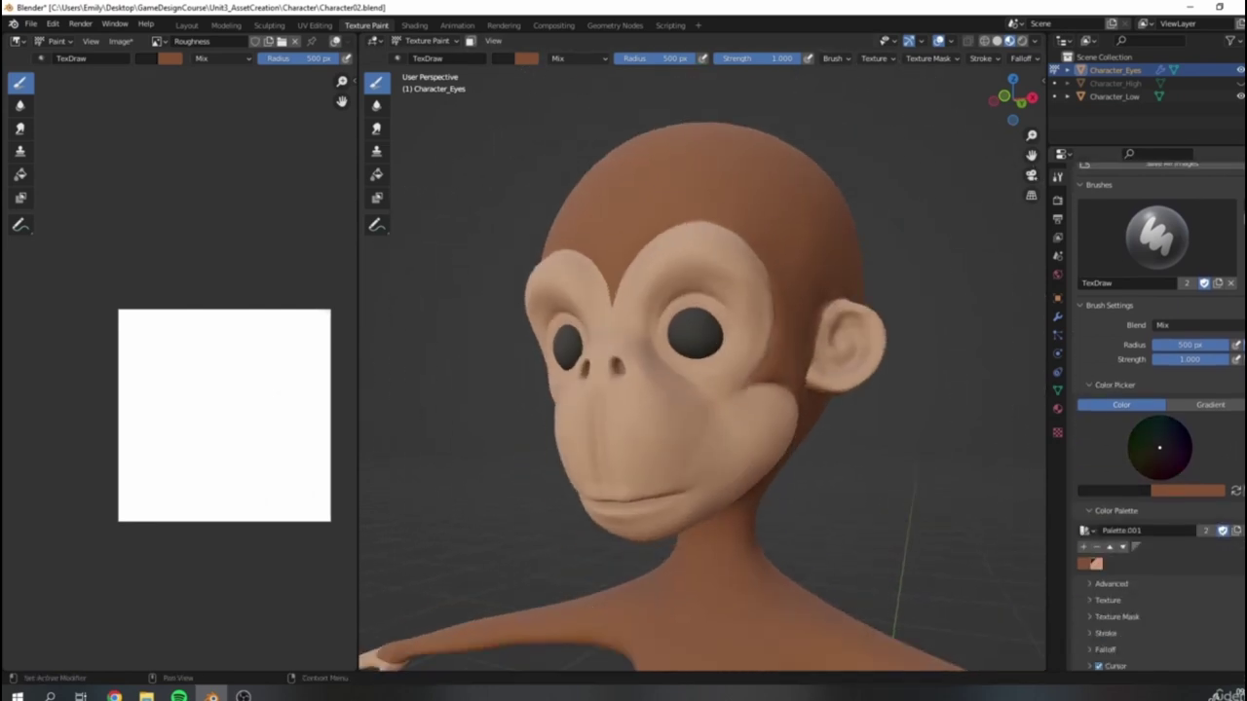
click(1125, 491)
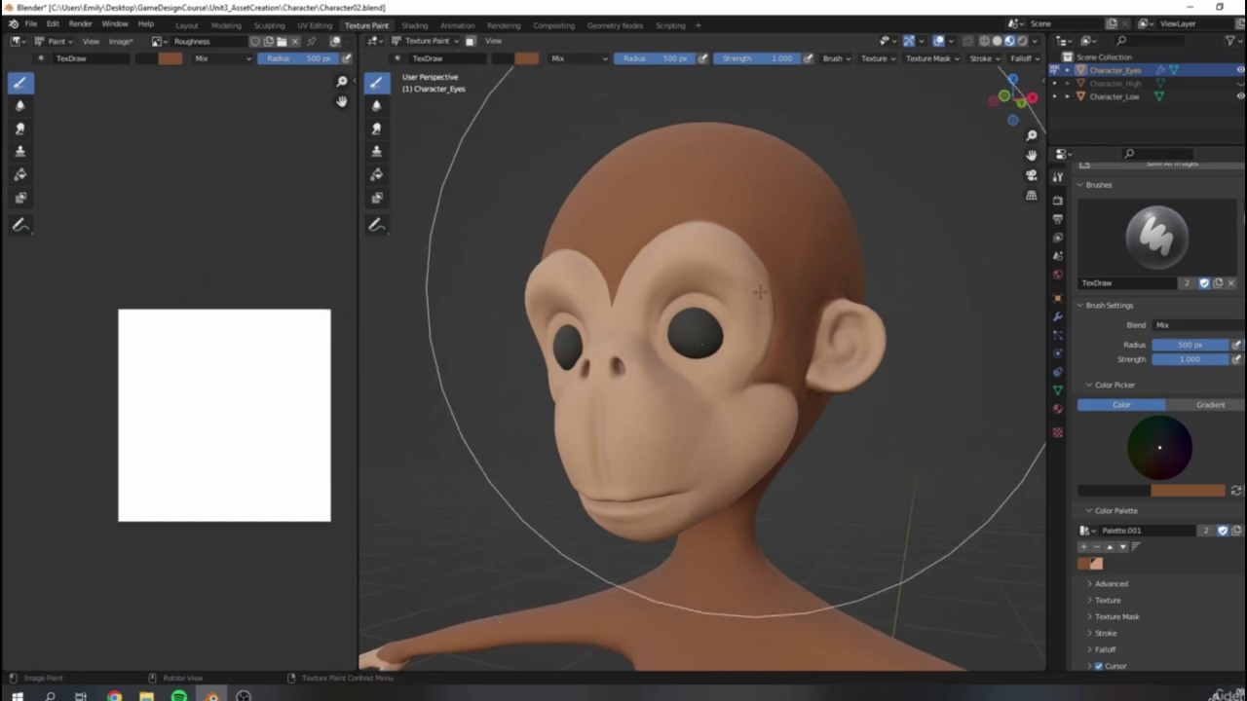
Step: Shrink the brush radius to 123 px and paint dark grey over the character's eye
scroll(721, 289, up, 1)
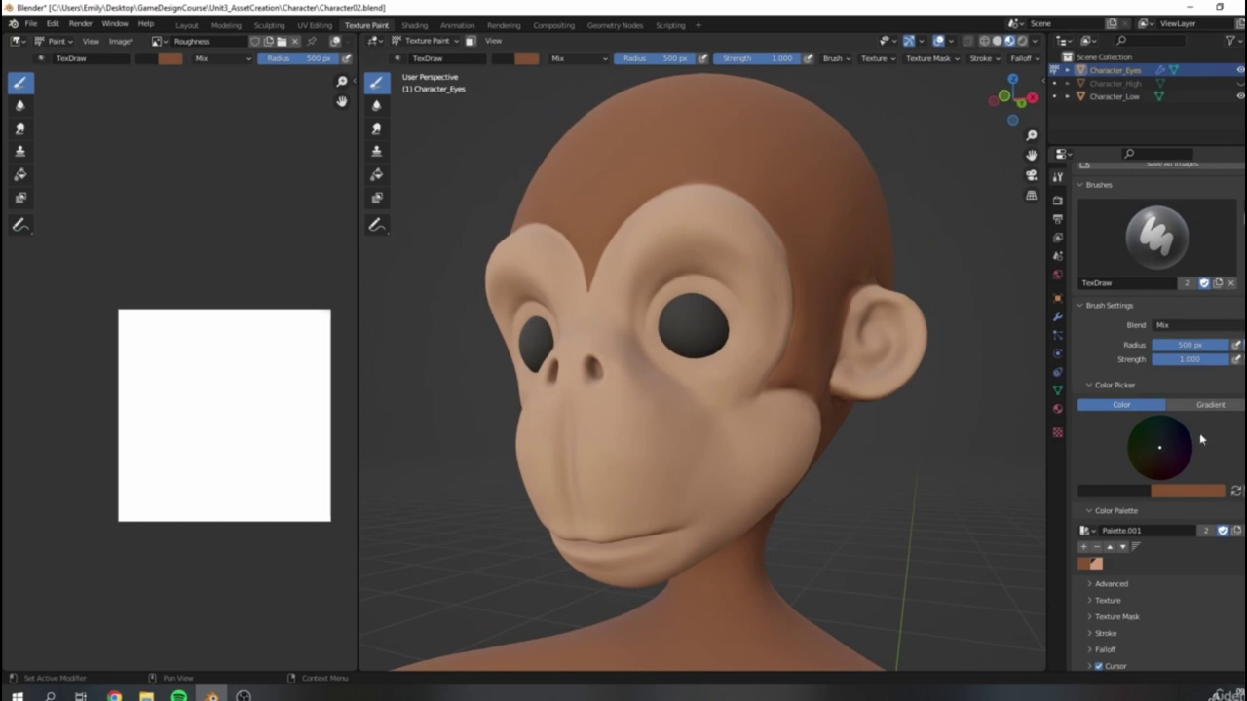
scroll(745, 290, up, 1)
key(bracketleft)
key(bracketleft)
key(bracketleft)
key(bracketleft)
key(bracketleft)
key(bracketleft)
key(bracketleft)
key(bracketleft)
key(bracketleft)
key(bracketleft)
key(bracketleft)
key(bracketleft)
mouse_move(710, 303)
mouse_down()
mouse_move(686, 290)
mouse_move(721, 287)
mouse_move(671, 324)
mouse_up()
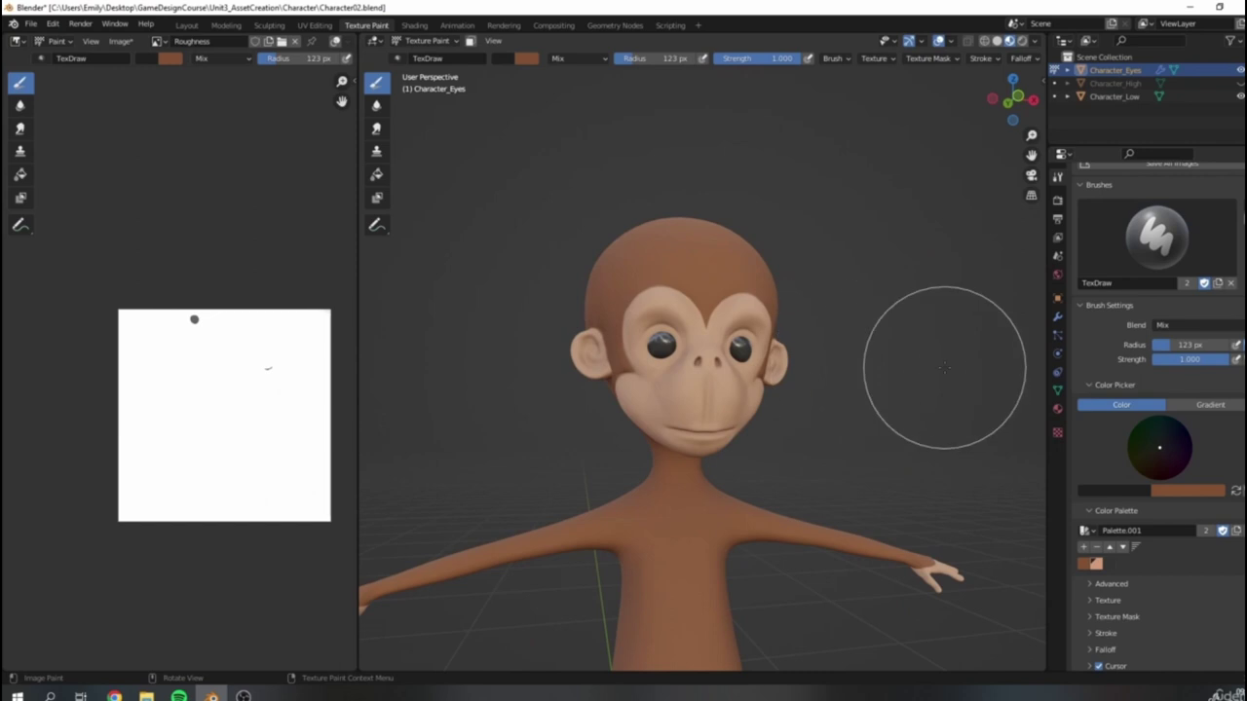
Step: Examine the glossy eyes against the matte skin from several angles and distances
middle_drag(960, 418, 759, 347)
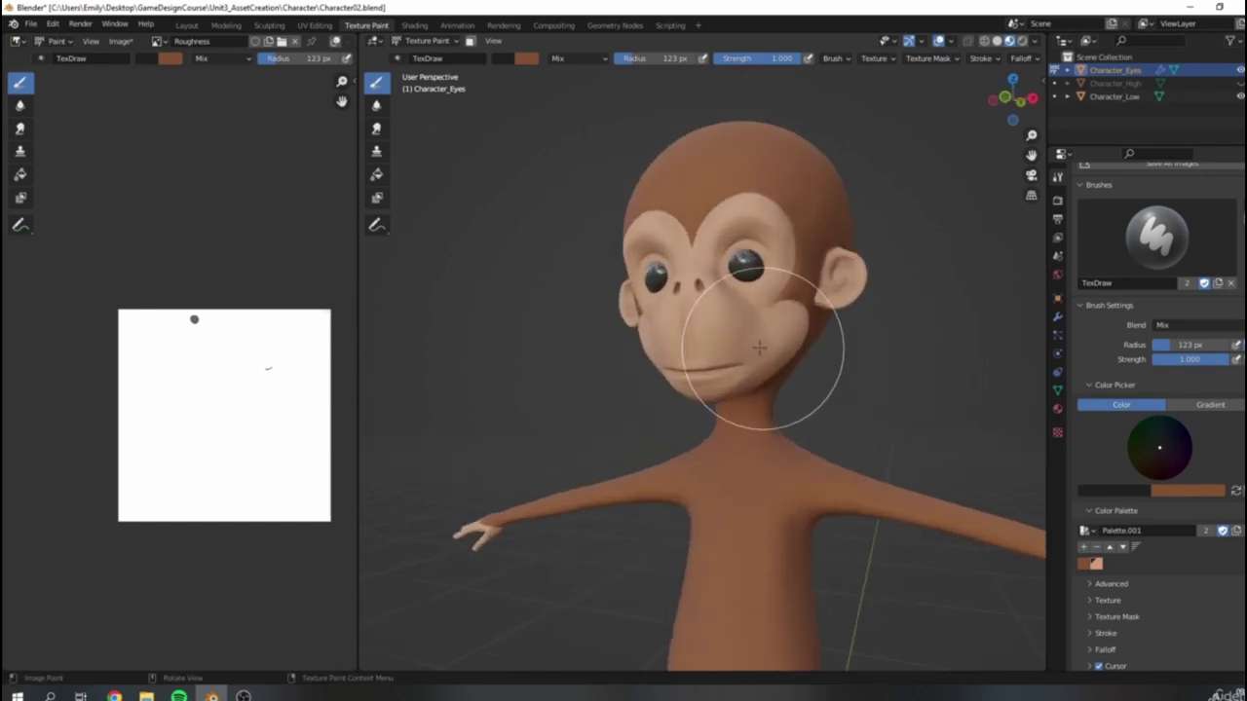
scroll(760, 348, up, 3)
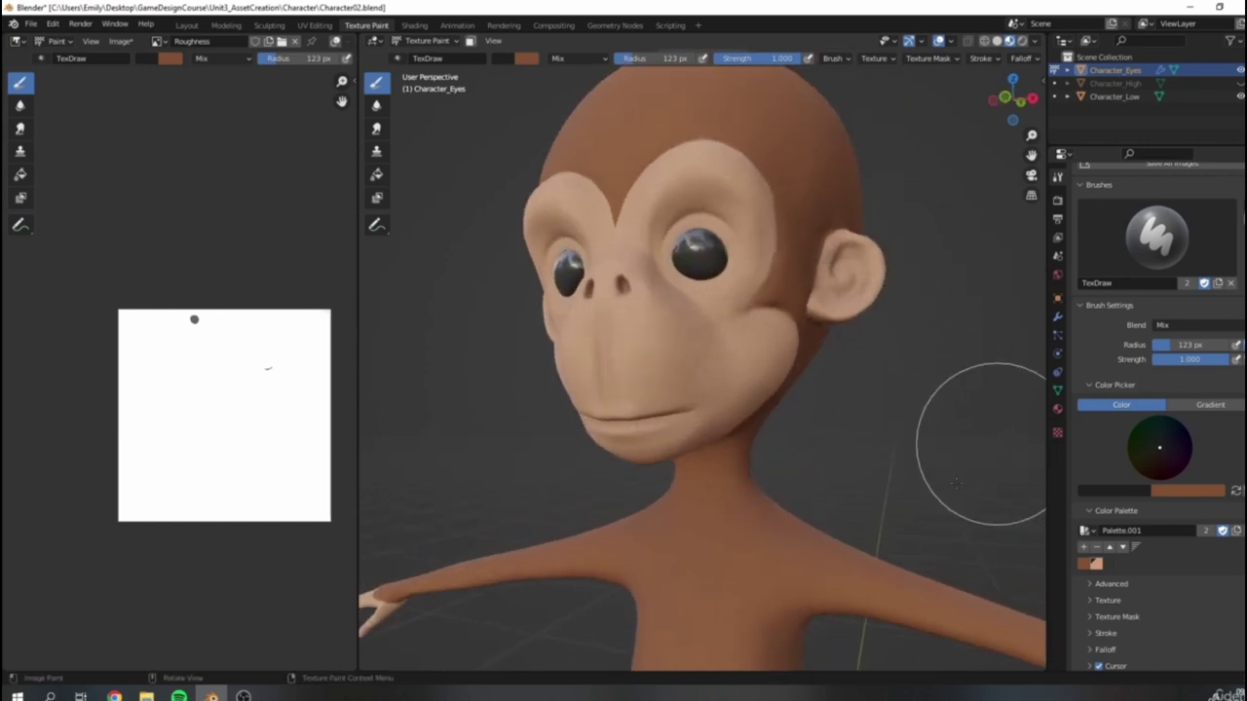
middle_drag(584, 384, 793, 268)
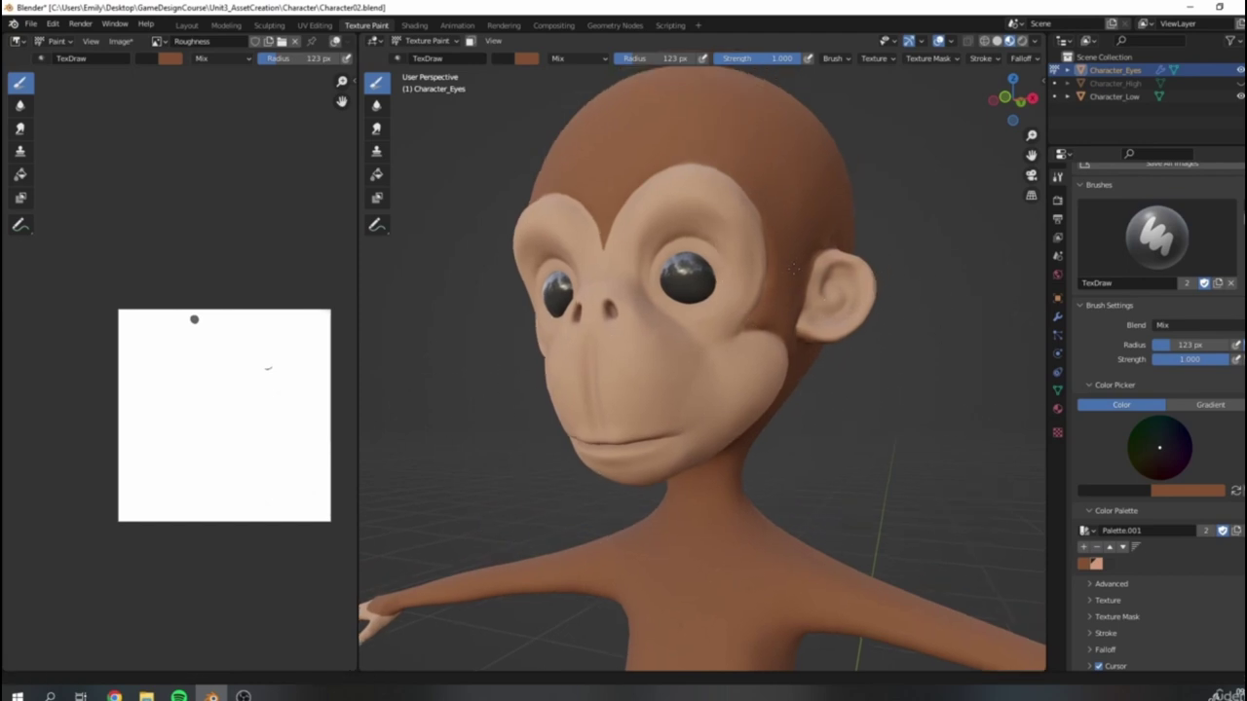
scroll(767, 273, up, 2)
scroll(716, 297, down, 3)
middle_drag(728, 295, 797, 275)
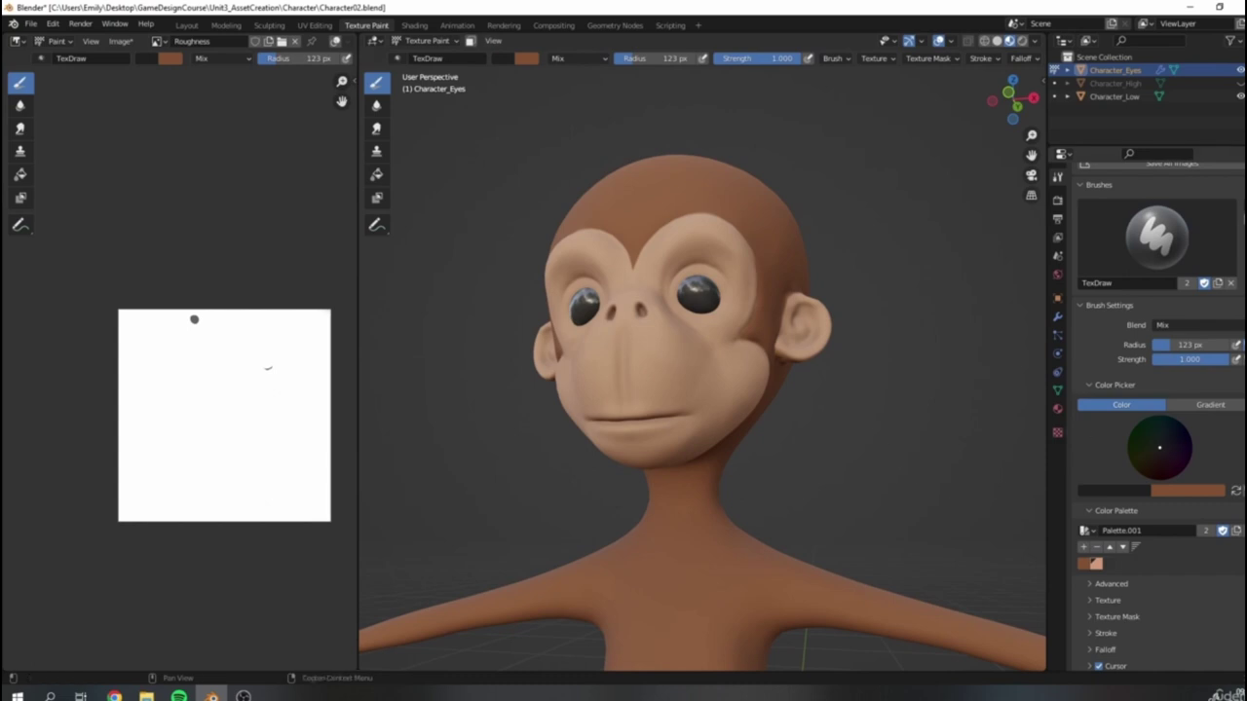
mouse_move(643, 346)
middle_down()
mouse_move(623, 356)
mouse_move(655, 364)
middle_up()
Step: Lighten the brush color to a mid grey with a value of 0.5
drag(1245, 471, 1245, 449)
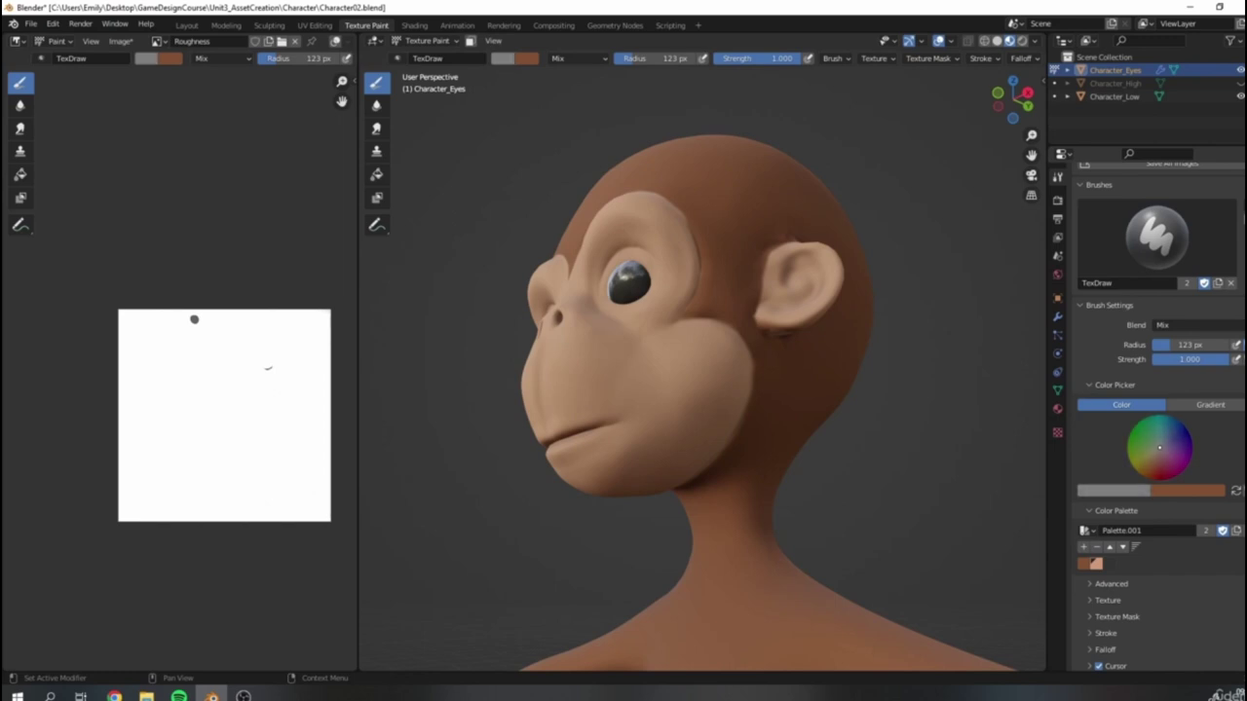
click(1130, 493)
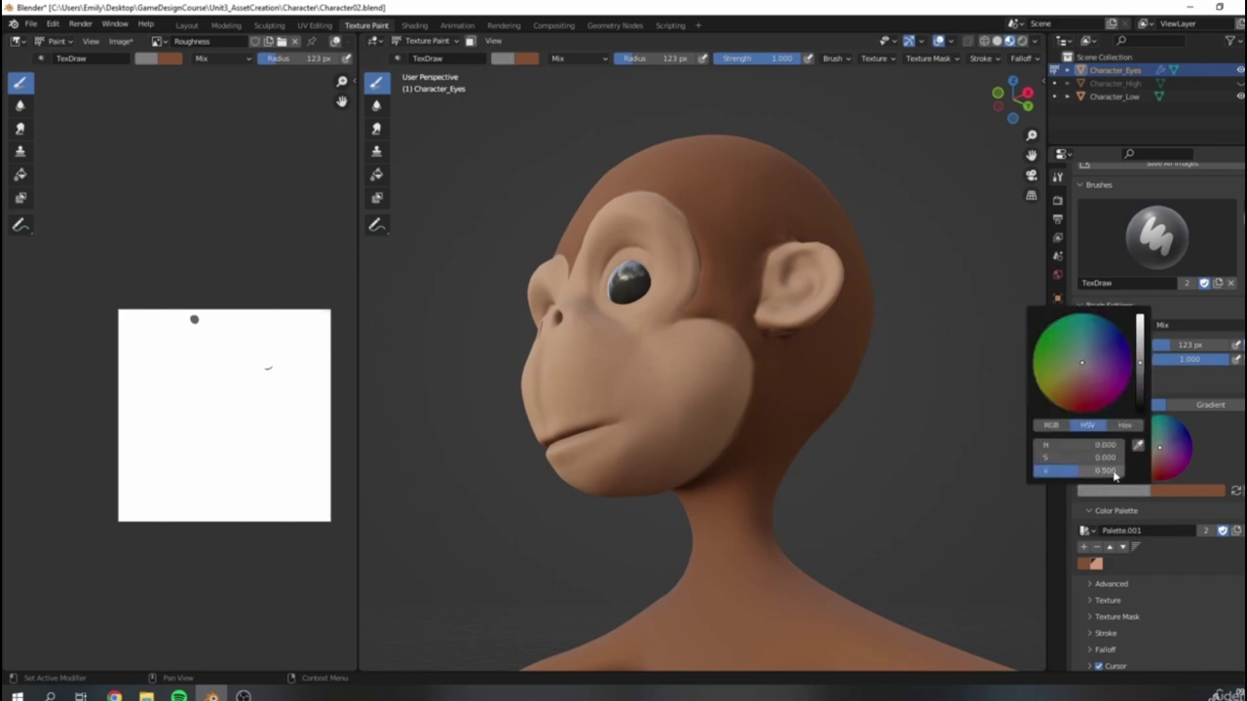
click(1135, 493)
click(1124, 494)
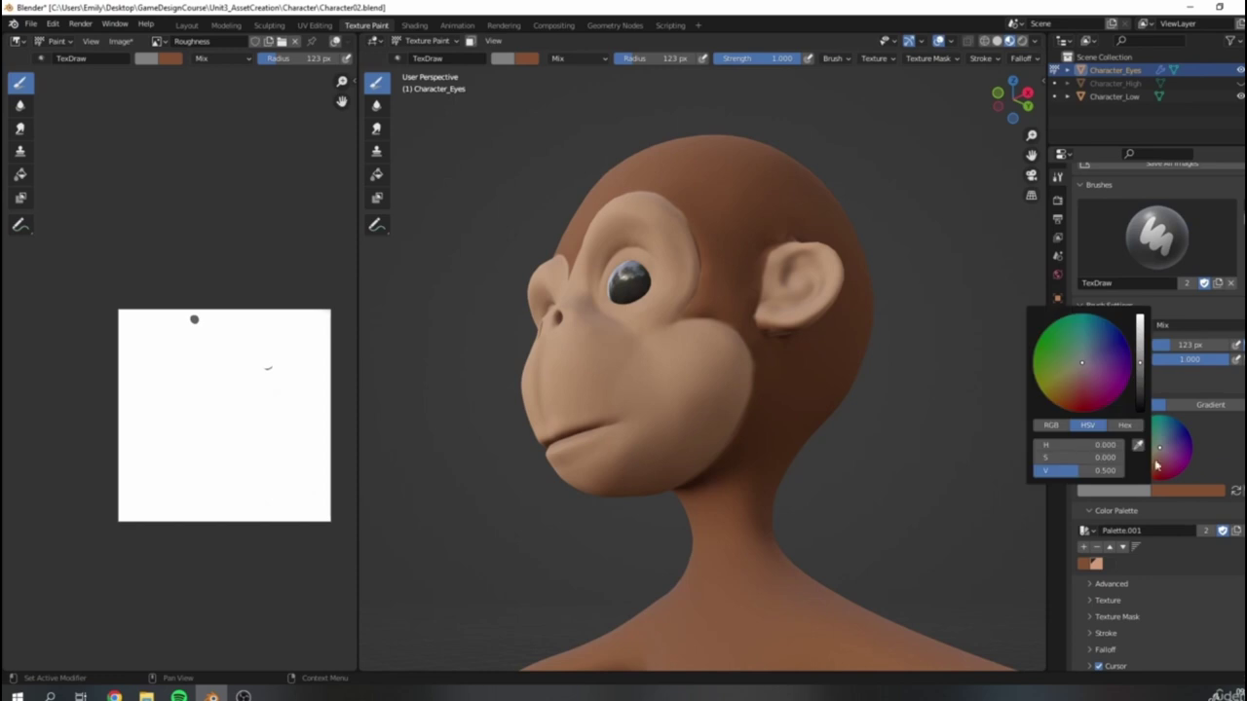
Step: Paint mid grey over part of the eyes and examine their shine from the front and other angles
middle_drag(718, 404, 667, 440)
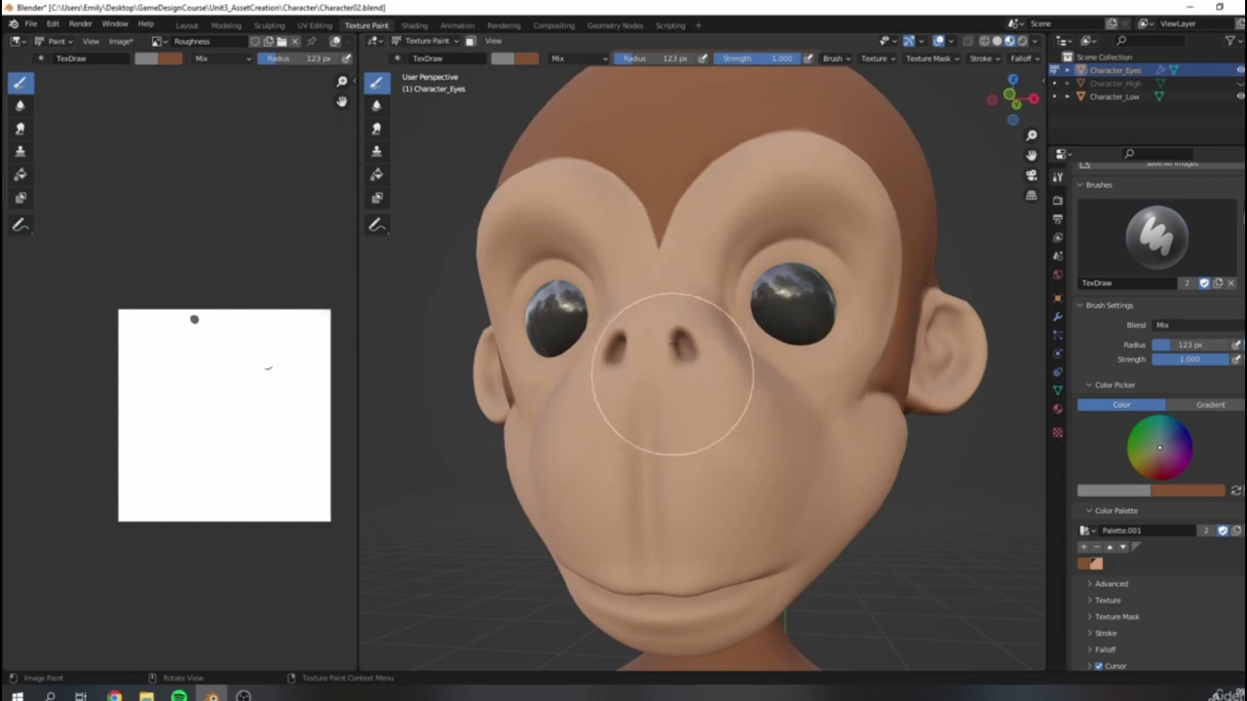
middle_drag(696, 454, 595, 406)
middle_drag(793, 242, 634, 403)
key(g)
click(641, 403)
middle_drag(594, 297, 756, 337)
middle_drag(765, 156, 760, 258)
scroll(631, 412, down, 3)
middle_drag(631, 412, 694, 371)
scroll(659, 387, up, 4)
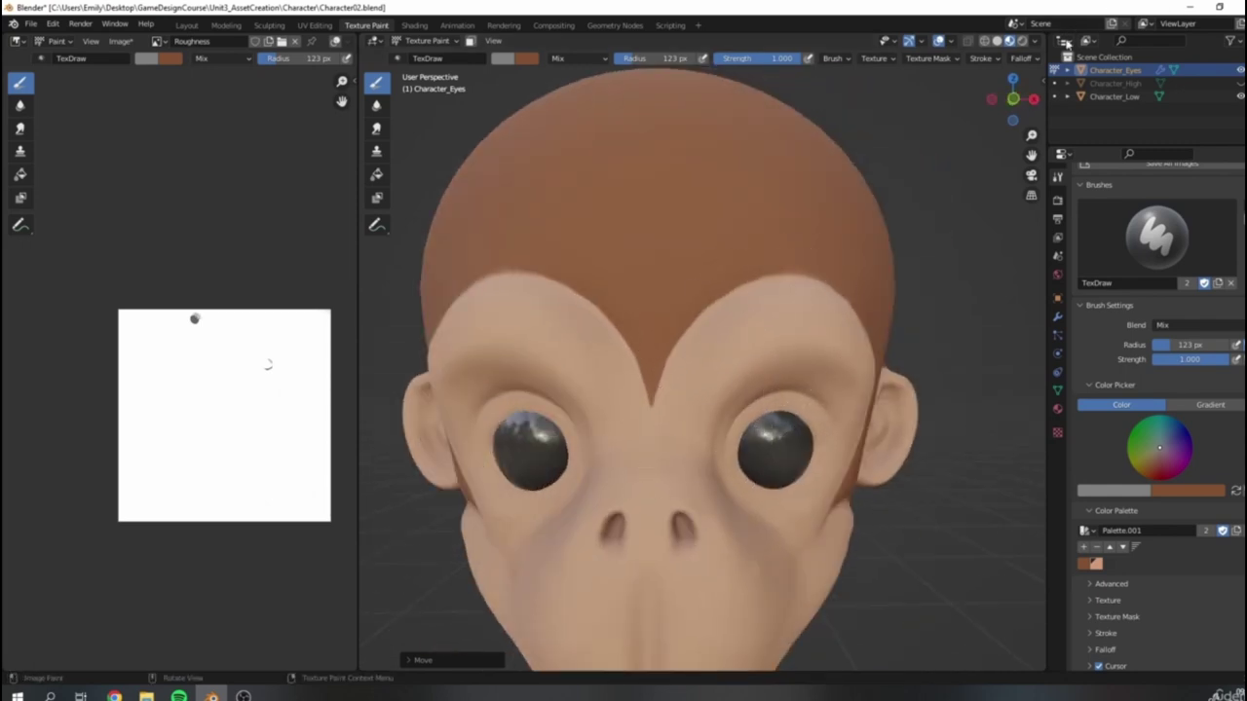
Step: Rotate the viewport's environment lighting to about 150° and check the reflections on the eyes
click(1034, 42)
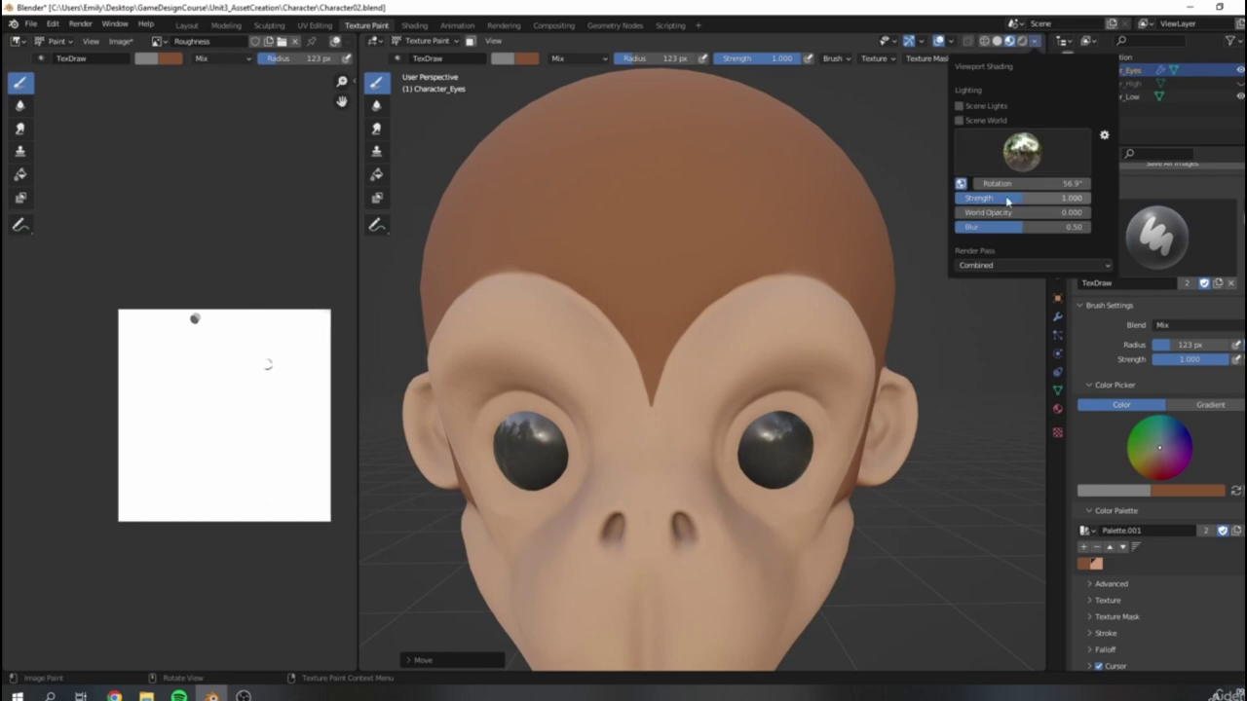
drag(1023, 183, 1086, 183)
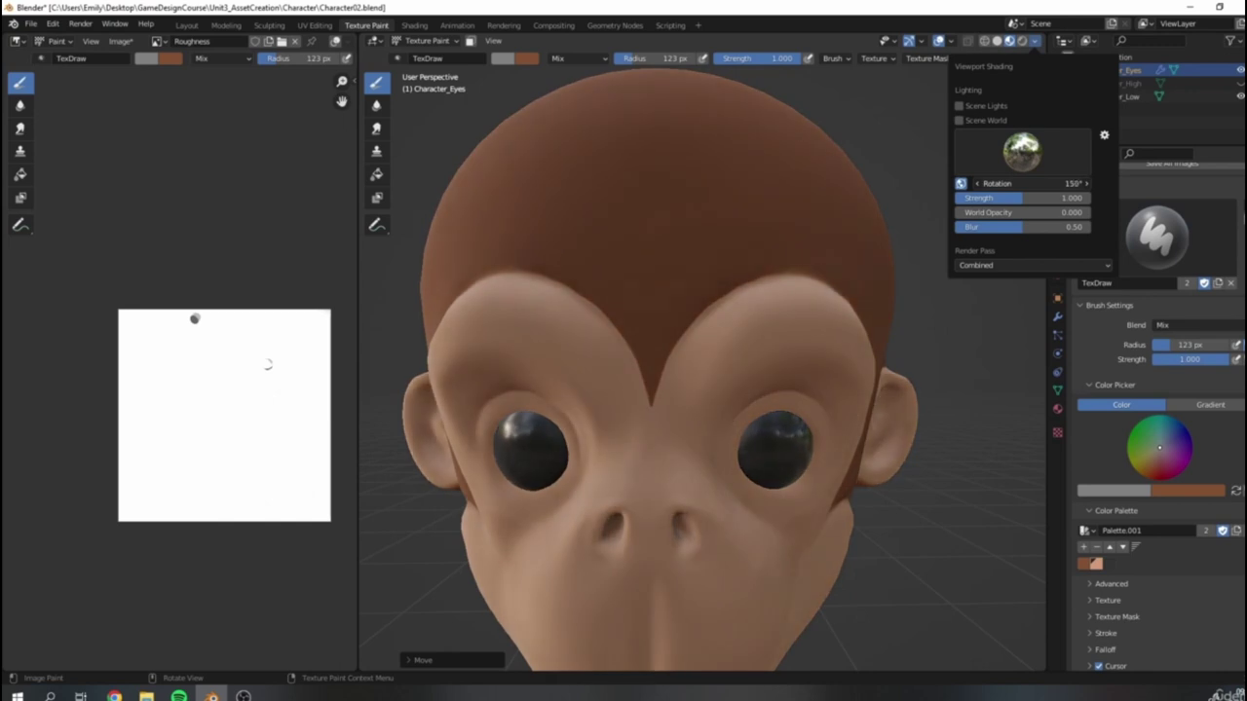
mouse_move(877, 398)
middle_down()
mouse_move(896, 371)
mouse_move(902, 300)
middle_up()
Step: Switch the viewport to solid shading and inspect the painted roughness on the eyes and head
click(996, 41)
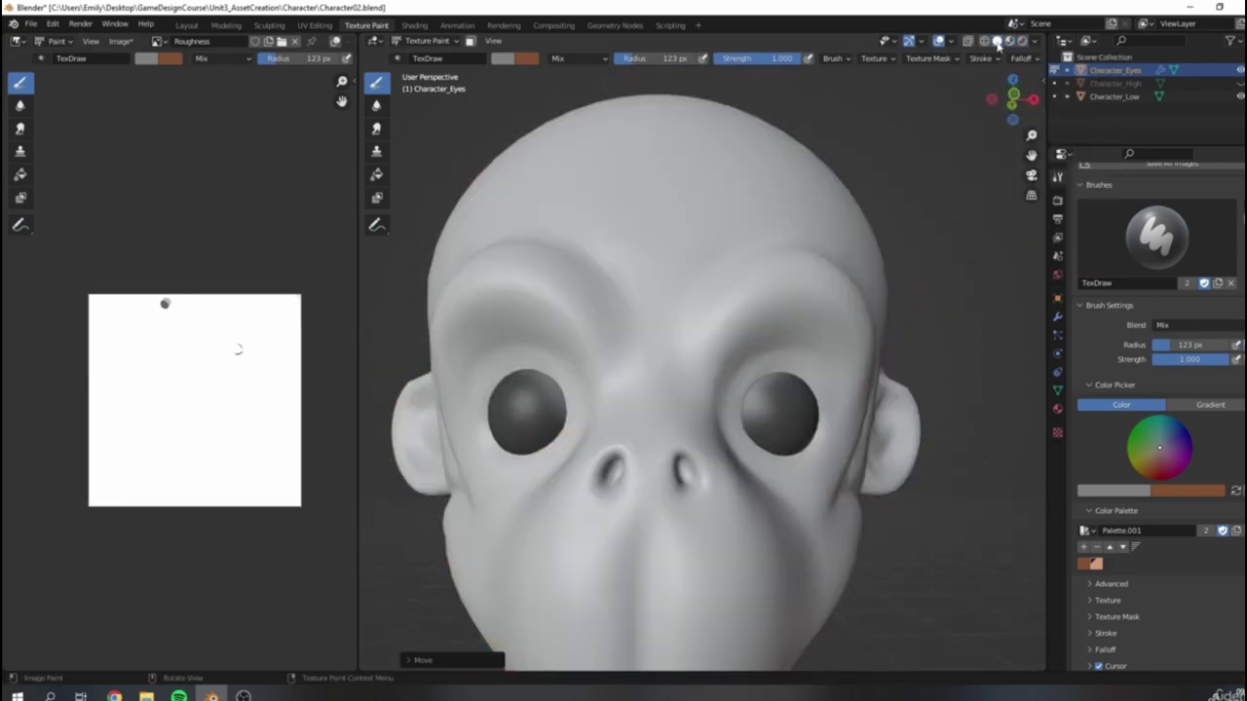
scroll(737, 366, down, 4)
middle_drag(862, 354, 852, 383)
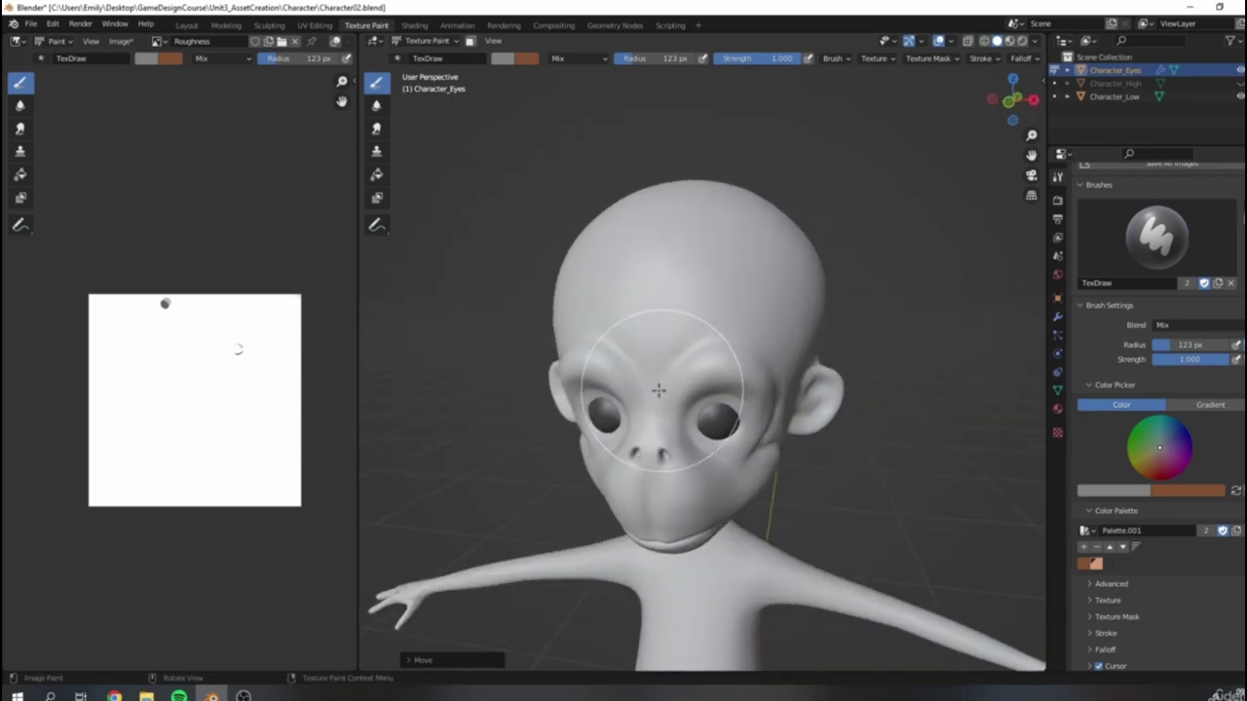
scroll(658, 390, up, 2)
middle_drag(716, 360, 734, 322)
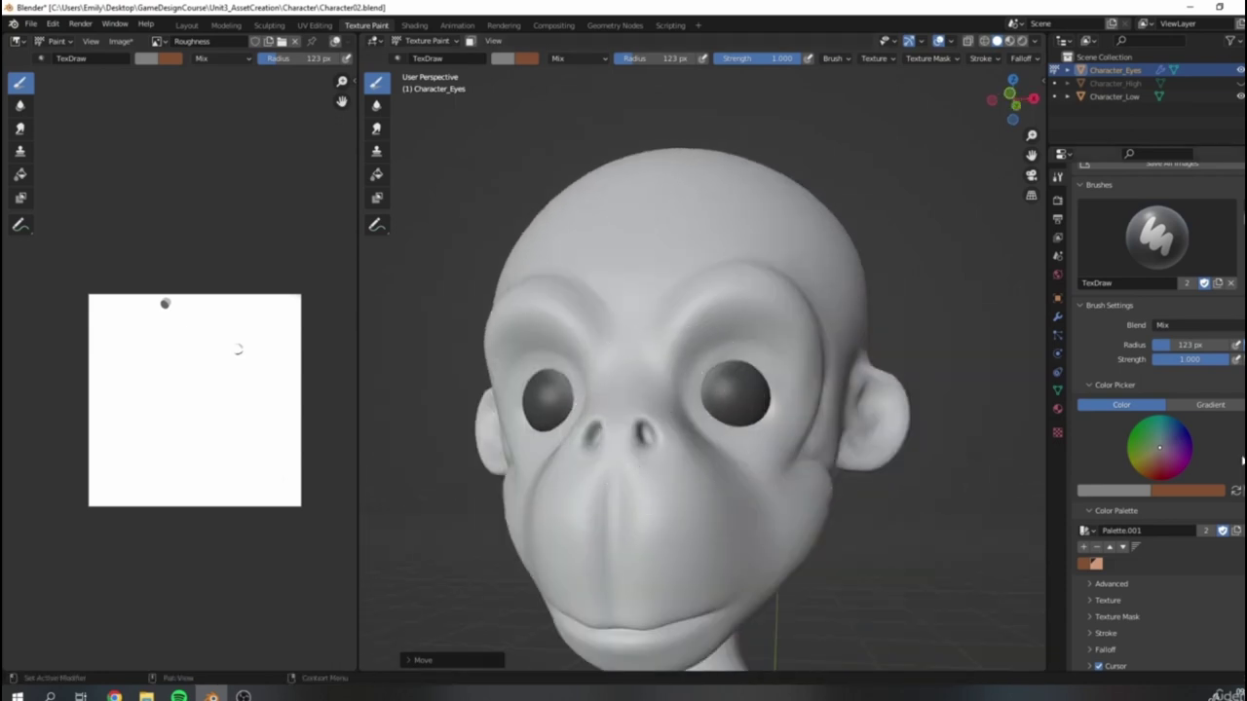
Step: Darken the brush's grey slightly and inspect the painted eye spot in the Roughness texture
drag(1243, 460, 1244, 476)
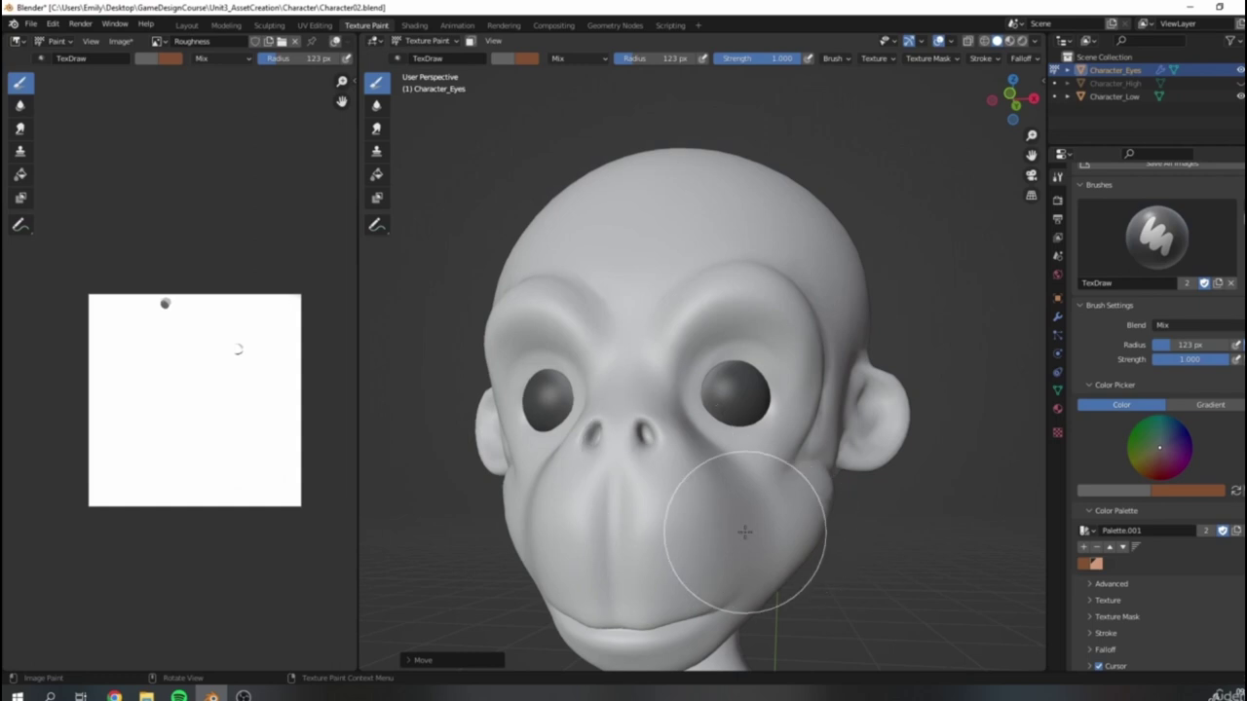
scroll(208, 320, up, 3)
scroll(208, 319, up, 3)
middle_drag(203, 239, 143, 305)
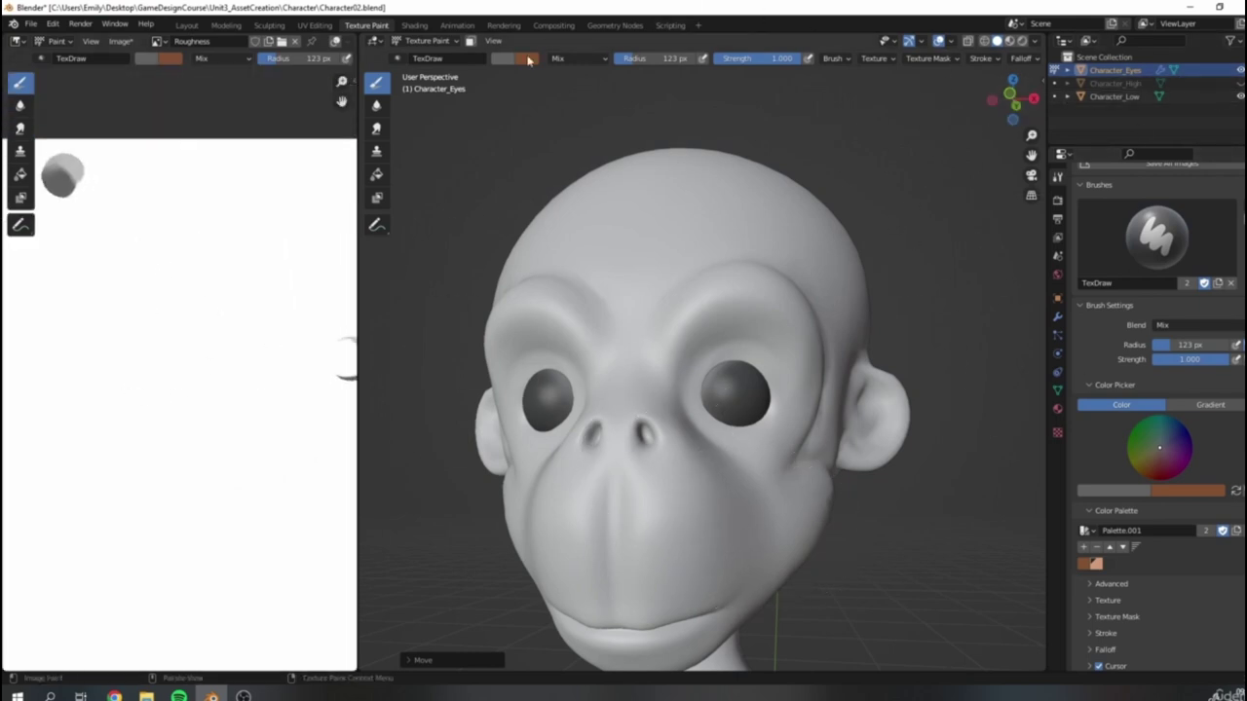
Step: Make Character_Low the object for texture painting and set the brush color to a mid grey
click(428, 39)
click(441, 54)
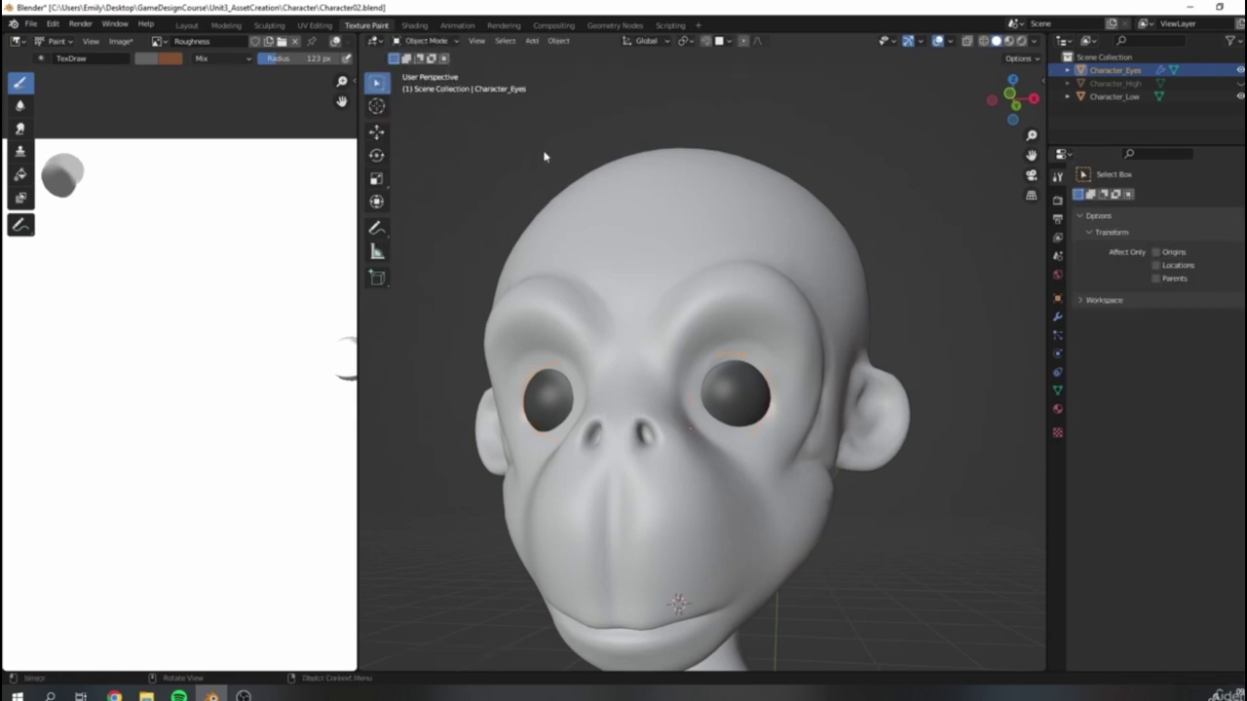
click(688, 236)
scroll(768, 233, down, 3)
click(425, 41)
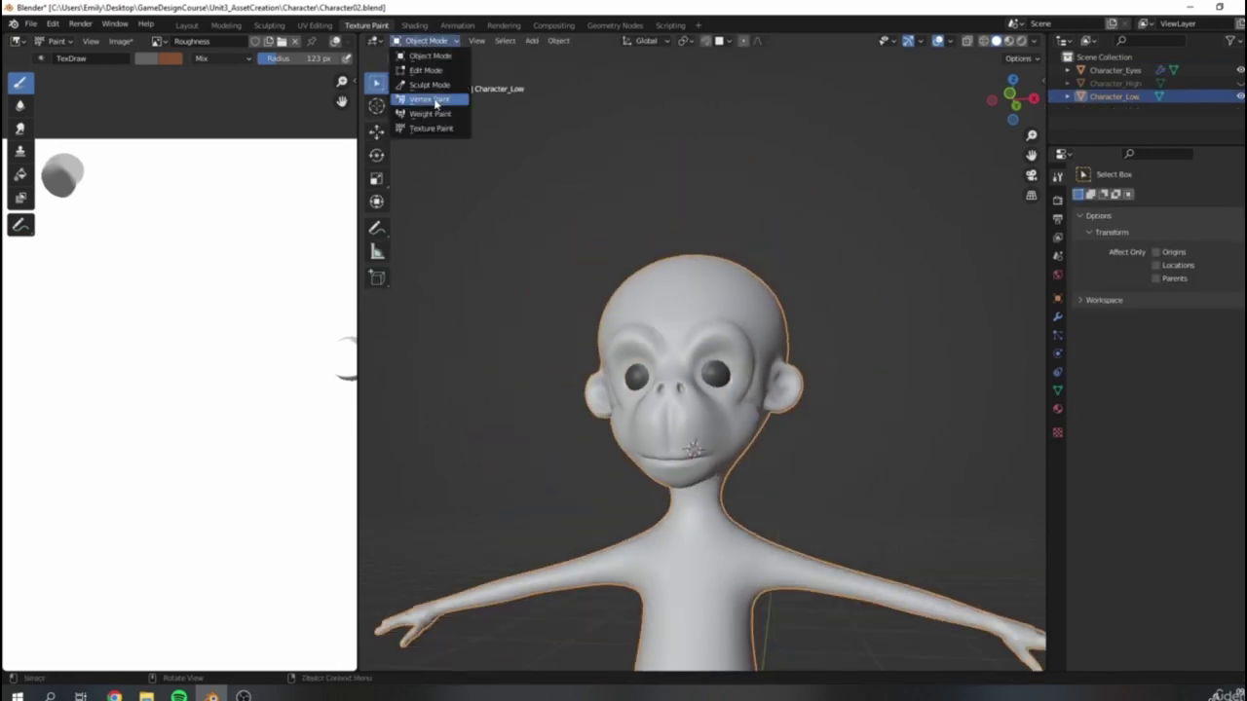
click(434, 128)
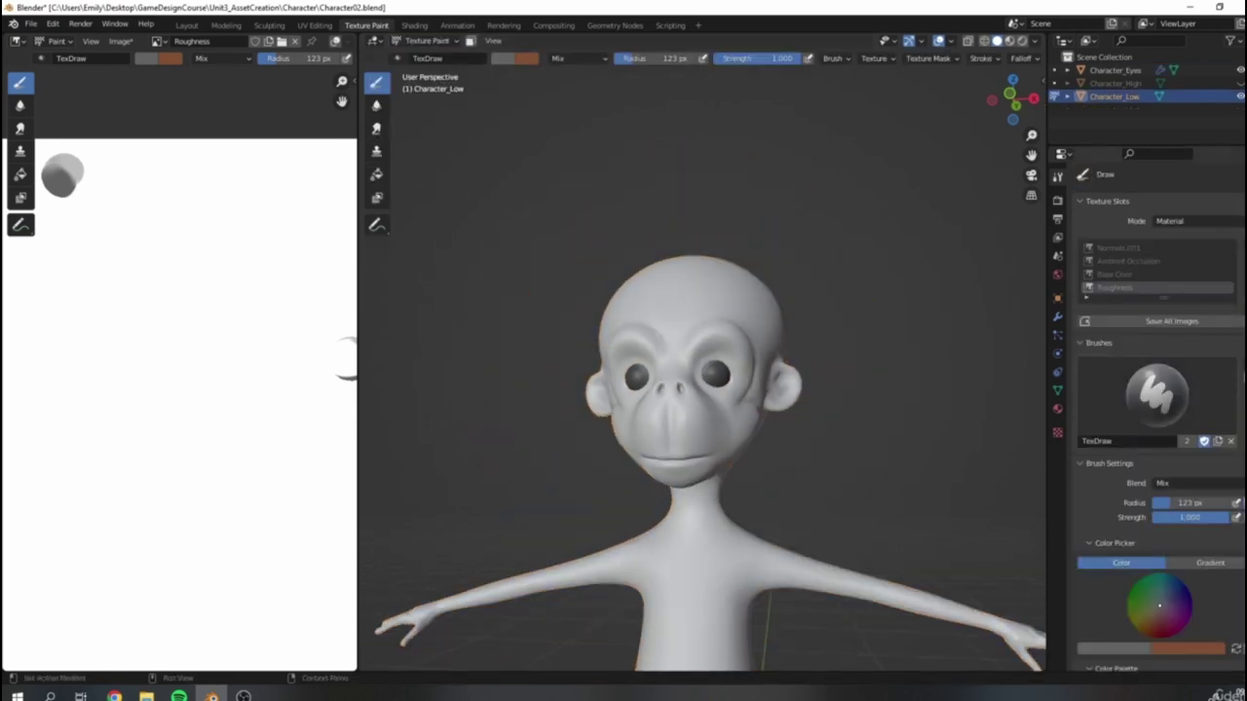
click(1120, 648)
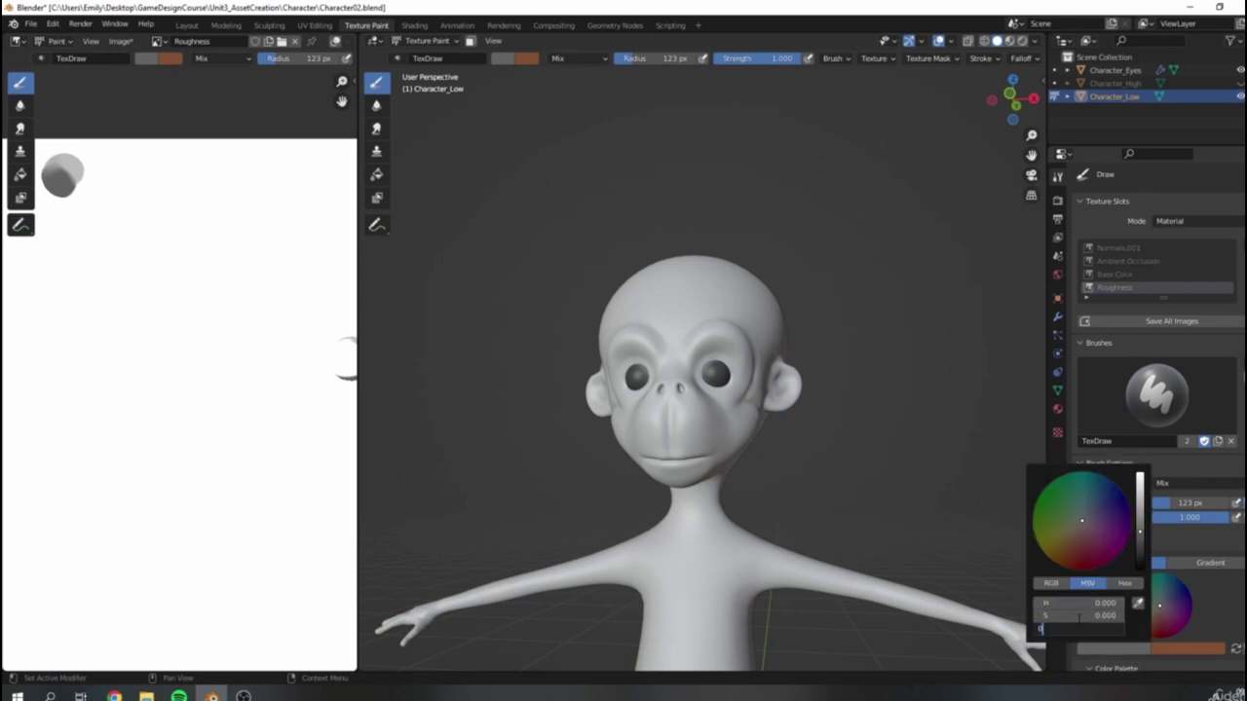
key(Return)
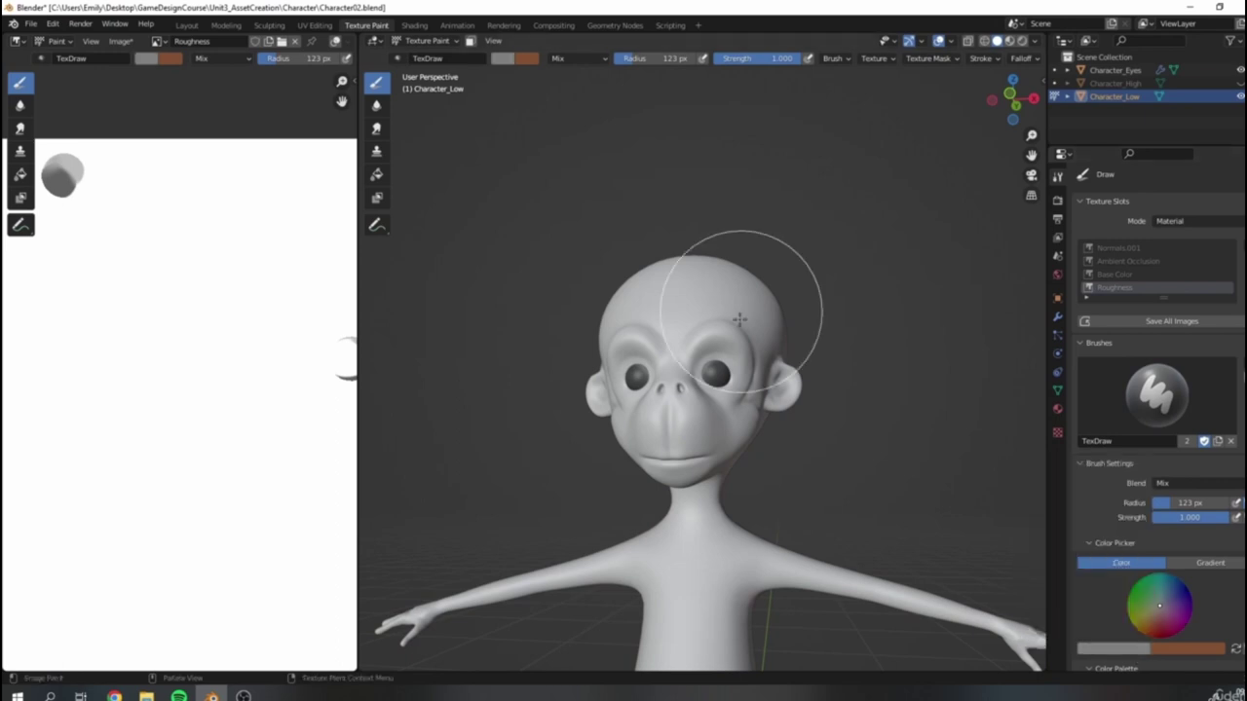
Step: Switch the viewport to material preview and rotate the environment lighting to brighten the monkey's face
click(1010, 42)
scroll(719, 374, up, 4)
middle_drag(887, 392, 843, 396)
scroll(843, 397, up, 1)
click(1034, 43)
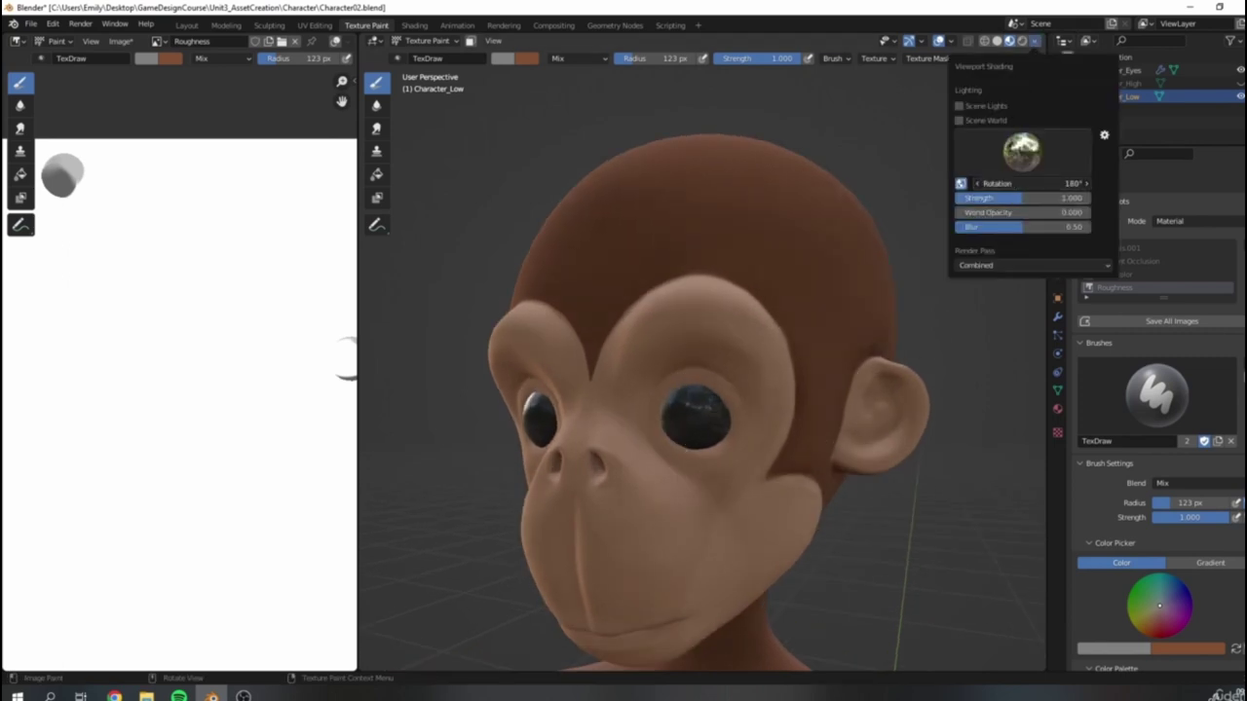
drag(1023, 183, 974, 183)
middle_drag(657, 409, 670, 376)
scroll(724, 370, up, 3)
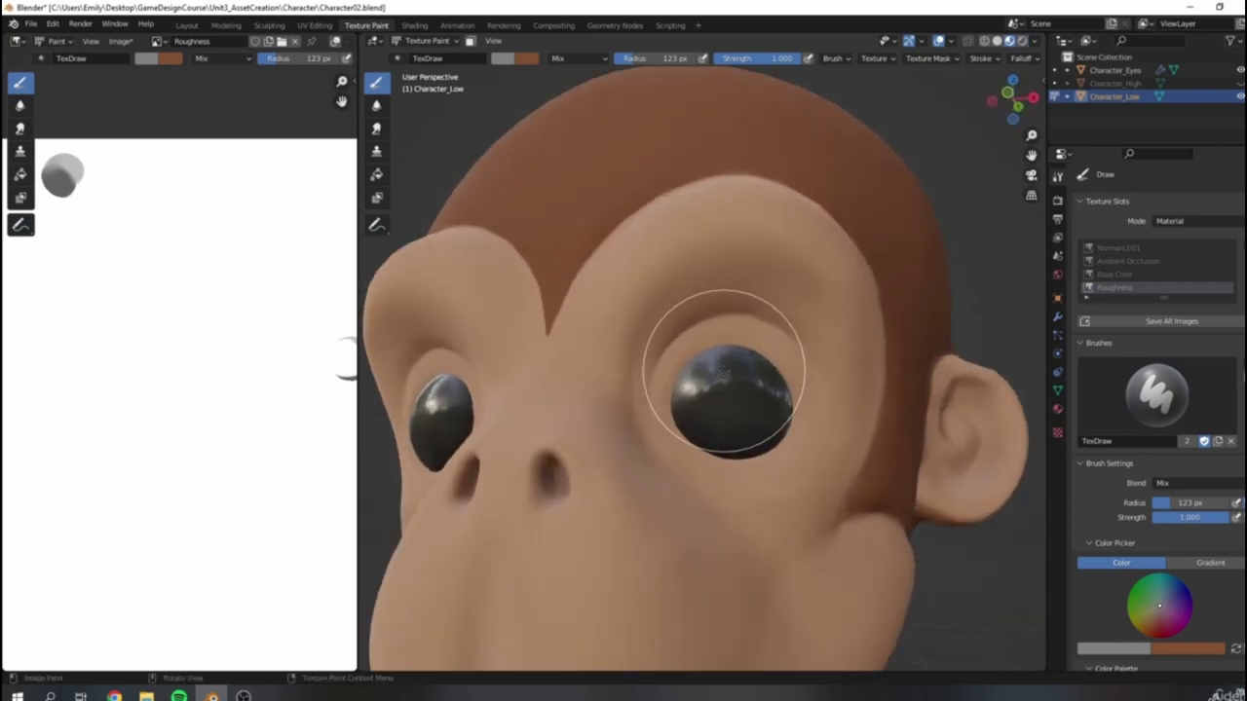
Step: Paint mid grey on the Roughness texture over the nose, the nose bridge and the inner eye sockets
mouse_move(531, 515)
mouse_down()
mouse_move(556, 445)
mouse_move(563, 571)
mouse_move(703, 301)
mouse_up()
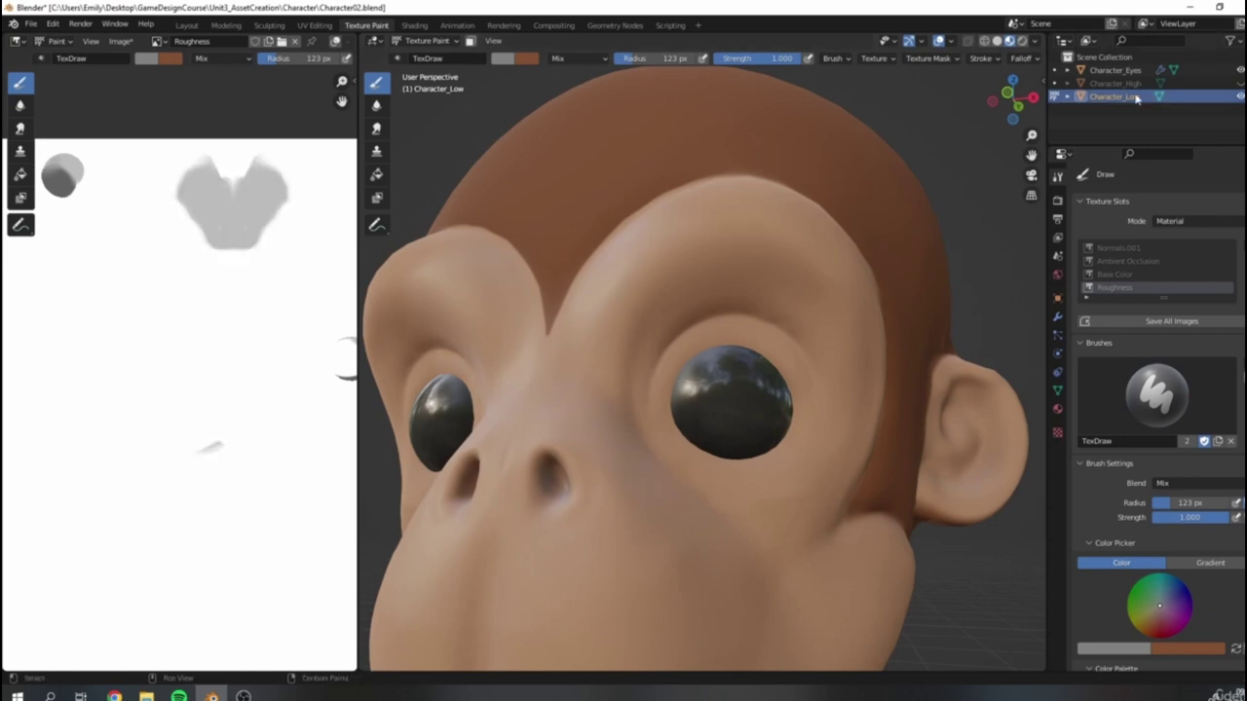
mouse_move(638, 391)
mouse_down()
mouse_move(728, 301)
mouse_move(673, 304)
mouse_up()
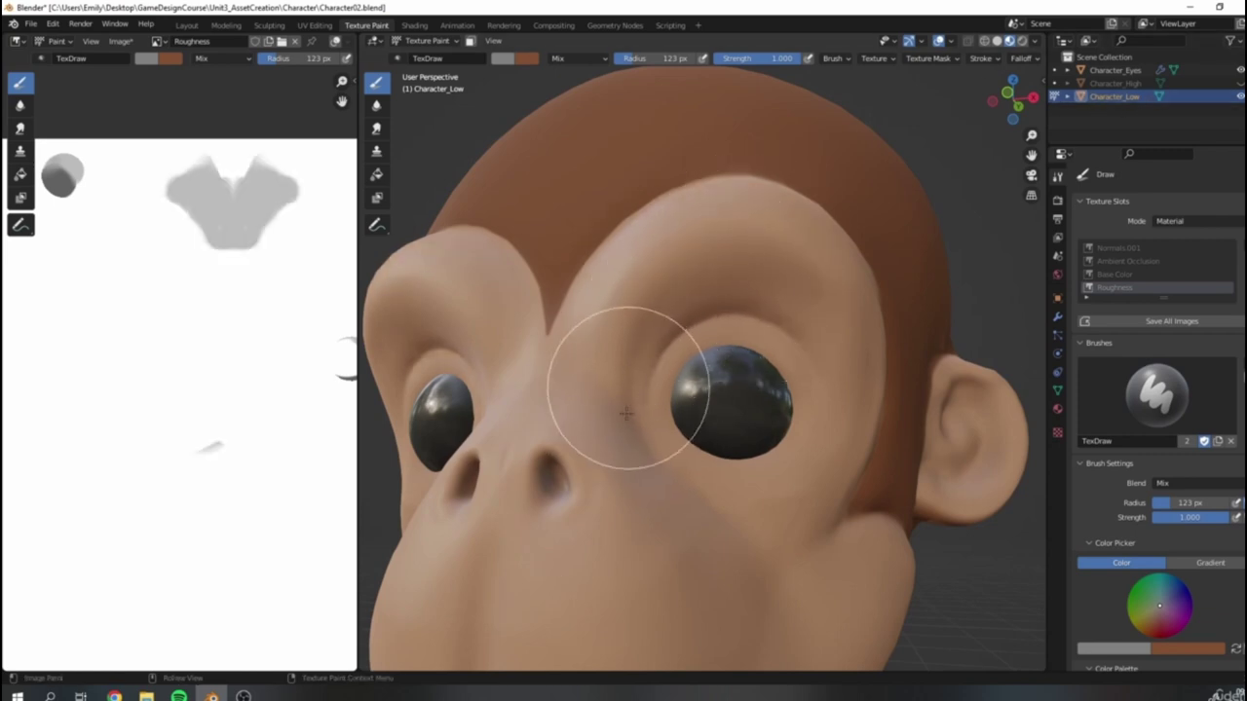
mouse_move(570, 484)
mouse_down()
mouse_move(521, 570)
mouse_move(470, 574)
mouse_up()
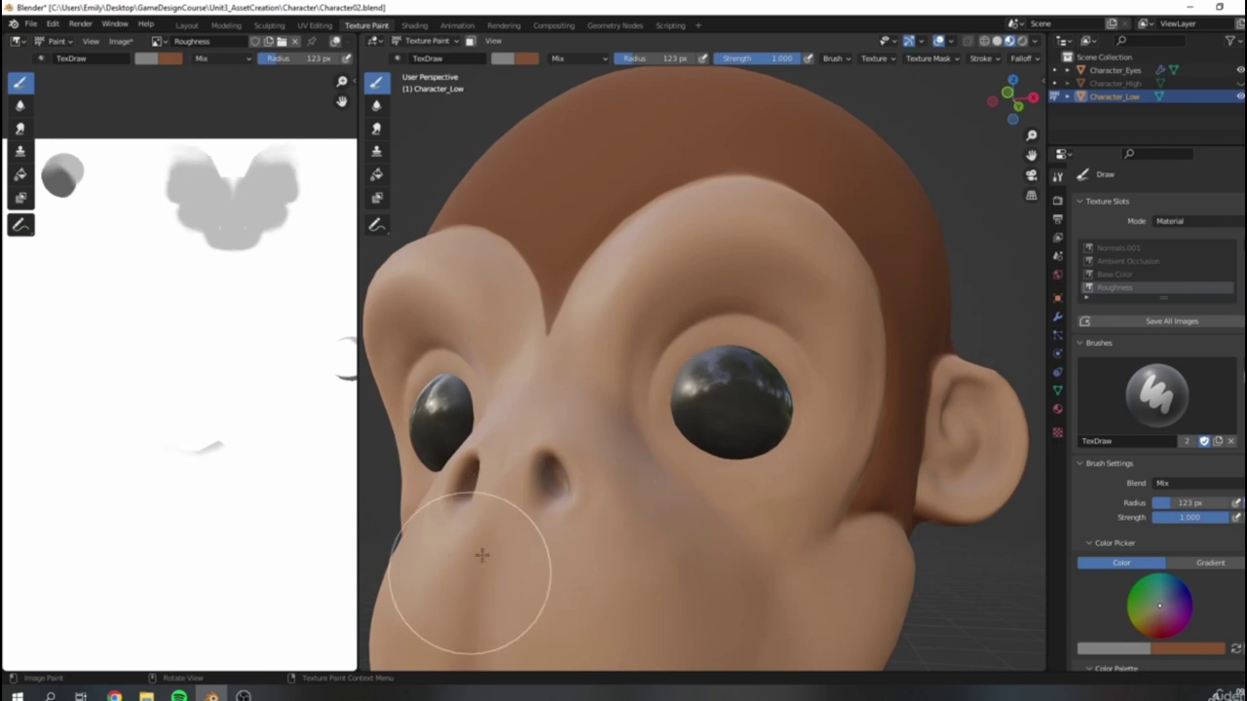
Step: Paint mid grey roughness over the muzzle and around the mouth
scroll(560, 474, down, 5)
middle_drag(637, 393, 676, 340)
scroll(688, 362, up, 4)
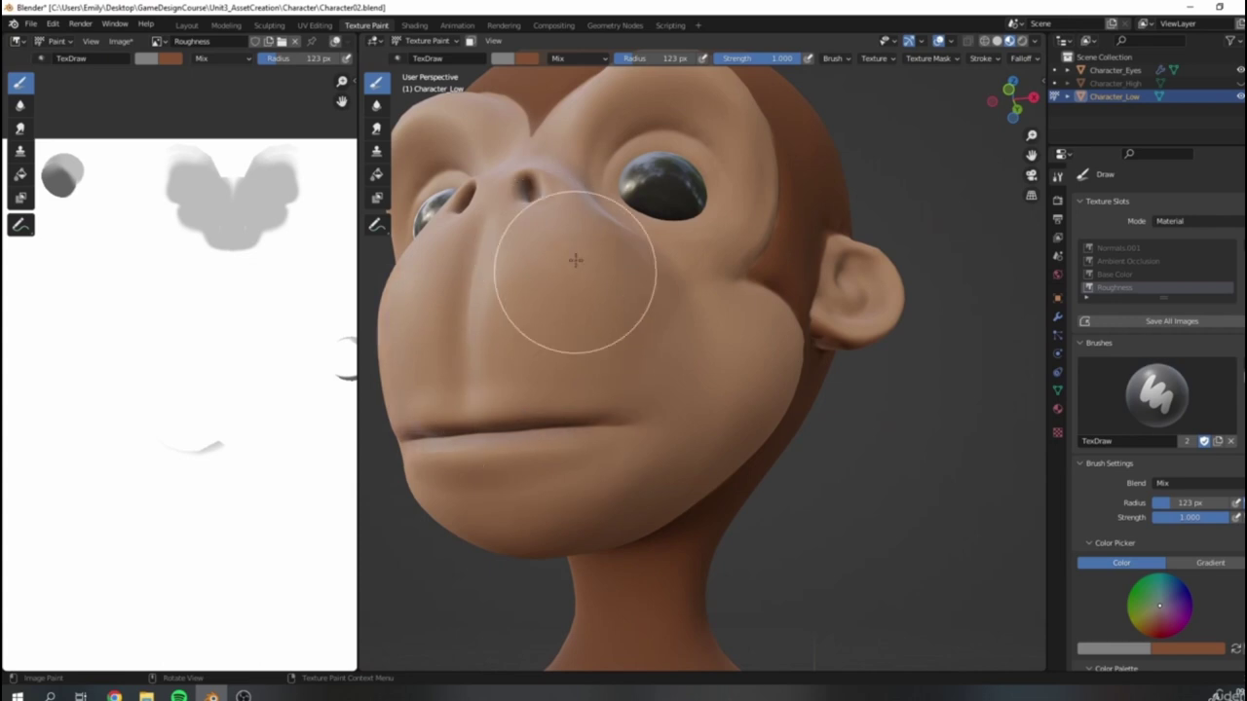
drag(601, 446, 554, 415)
mouse_move(526, 468)
mouse_down()
mouse_move(609, 339)
mouse_move(546, 343)
mouse_move(506, 417)
mouse_up()
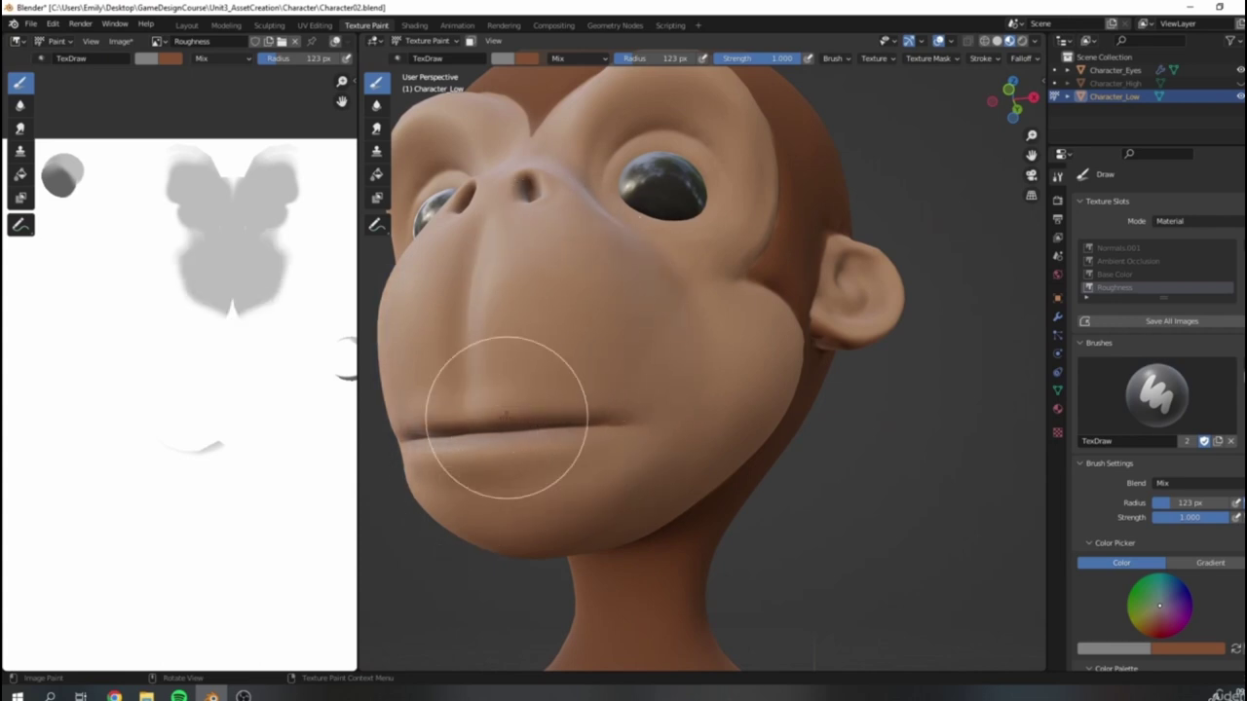
Step: Examine the painted muzzle from the side and display the UV wireframe over the Roughness texture
scroll(748, 294, down, 4)
middle_drag(748, 295, 823, 314)
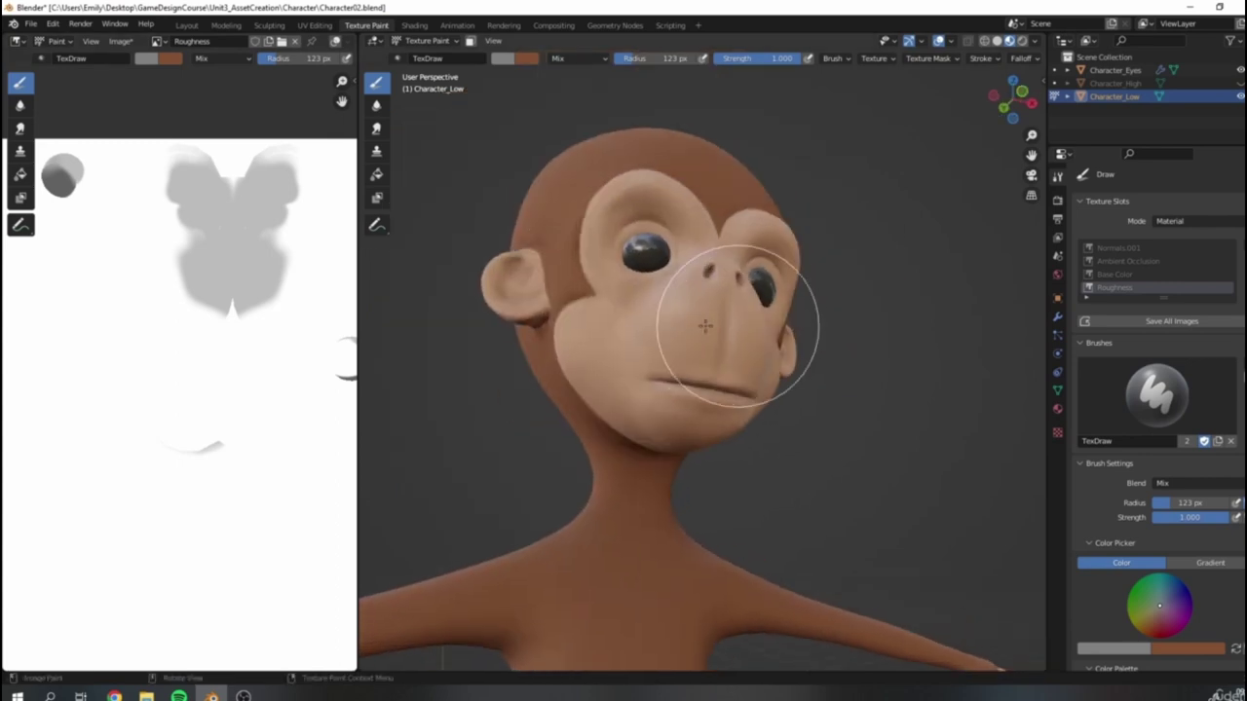
scroll(555, 346, up, 3)
mouse_move(467, 424)
middle_down()
mouse_move(634, 354)
mouse_move(746, 328)
middle_up()
scroll(746, 328, up, 2)
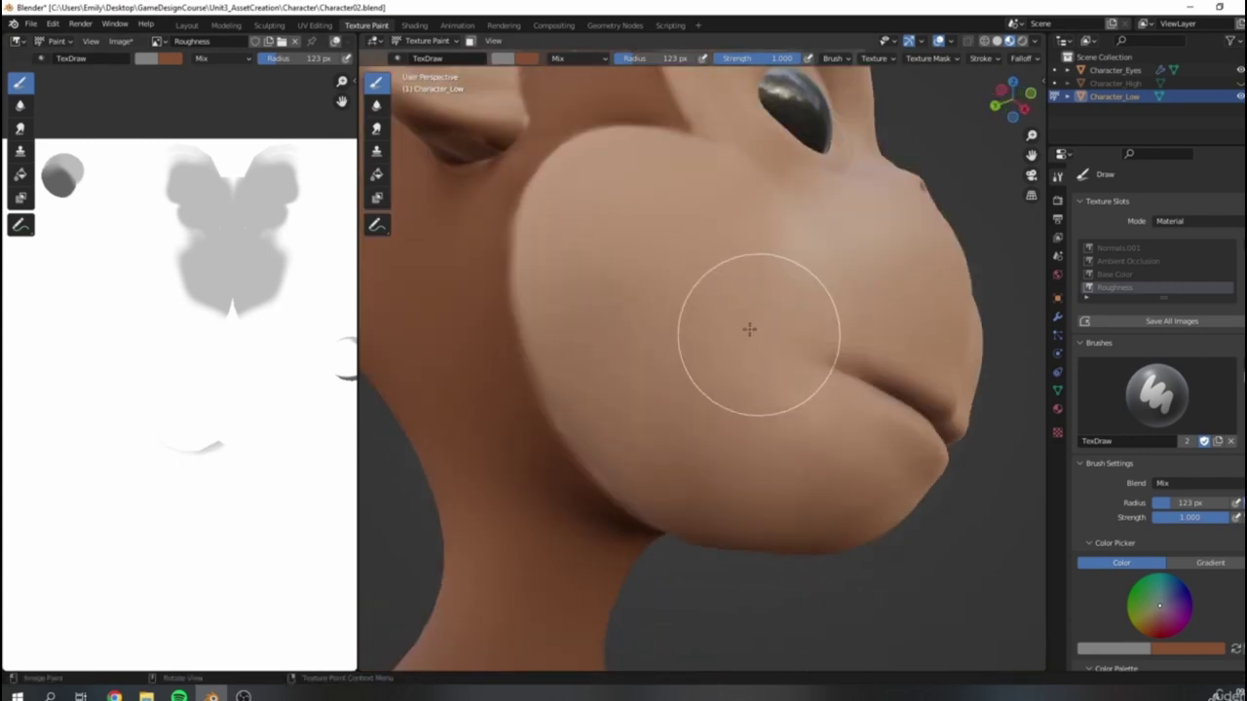
scroll(203, 60, down, 3)
scroll(346, 44, down, 1)
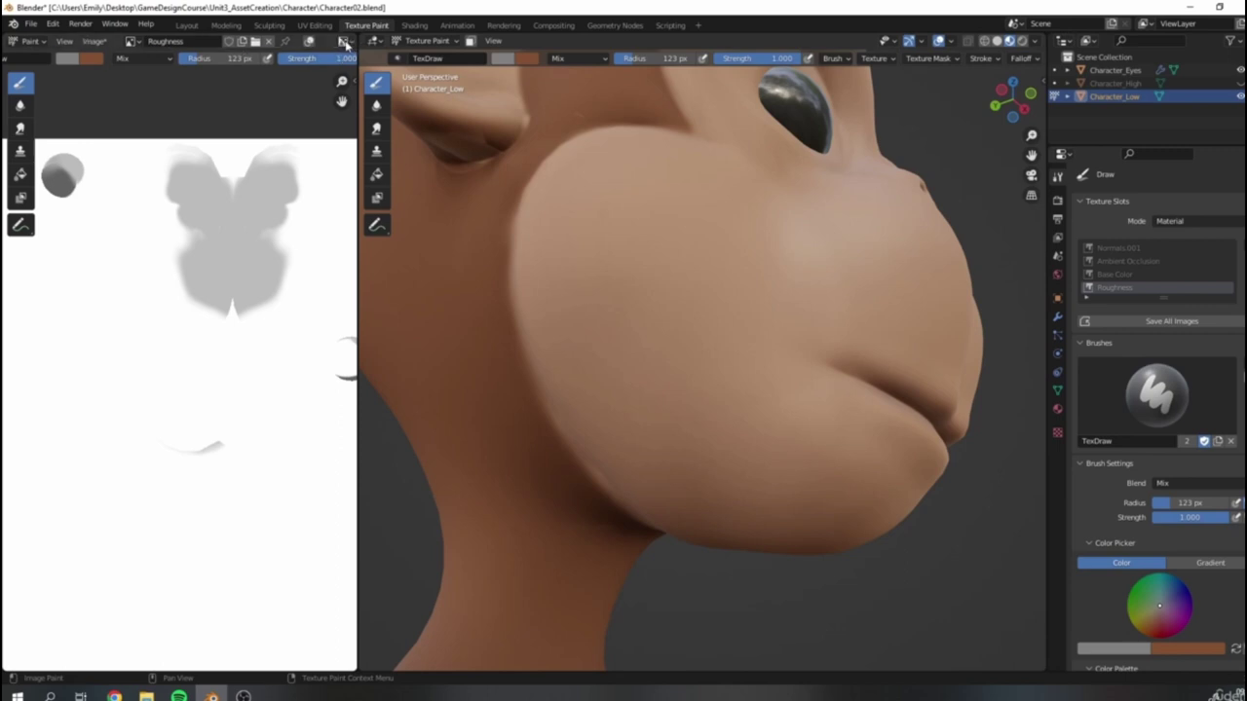
click(311, 41)
scroll(214, 292, up, 5)
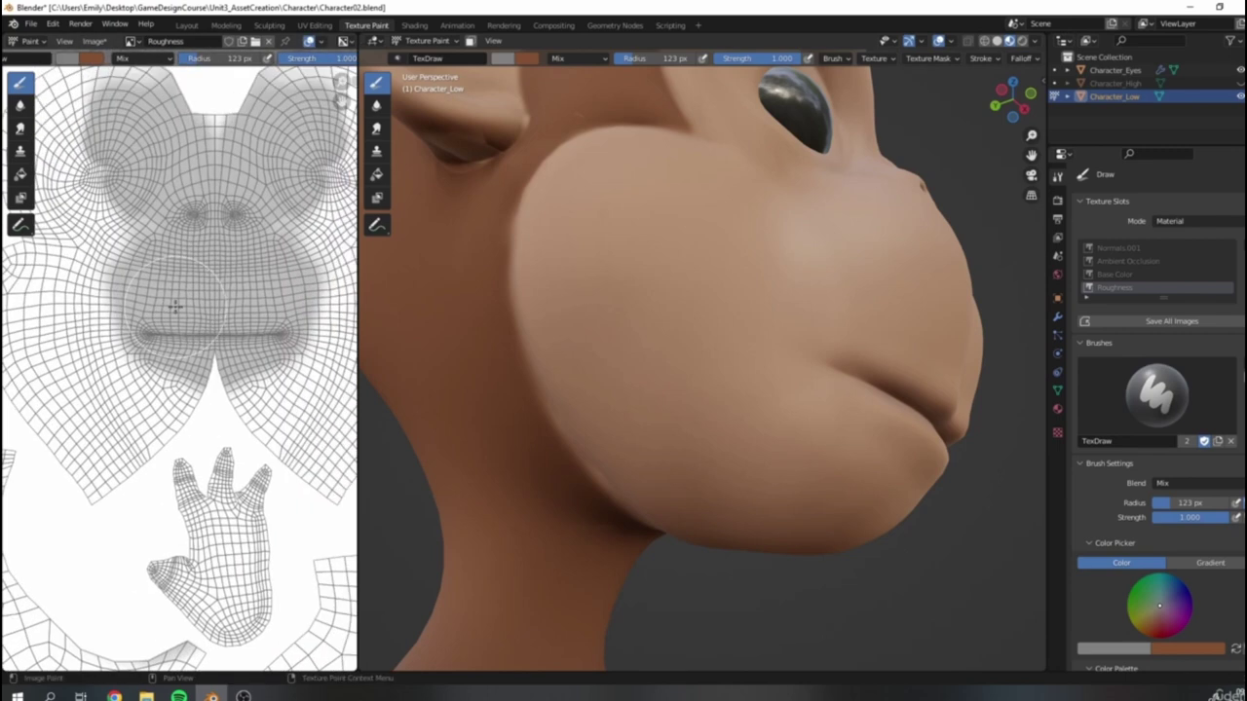
scroll(172, 261, down, 3)
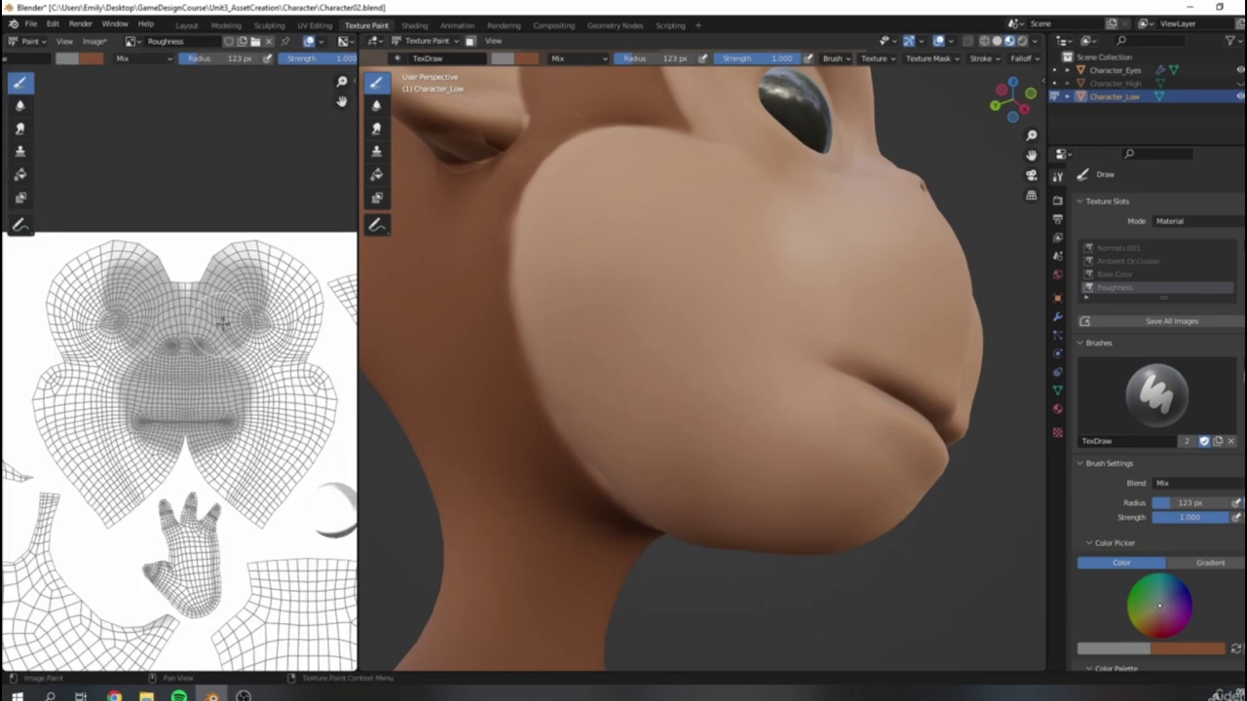
scroll(185, 386, up, 5)
scroll(740, 309, down, 6)
Step: Paint mid grey roughness over the monkey's cheek and reduce the brush radius to 64 px
middle_drag(846, 318, 830, 347)
scroll(806, 357, up, 3)
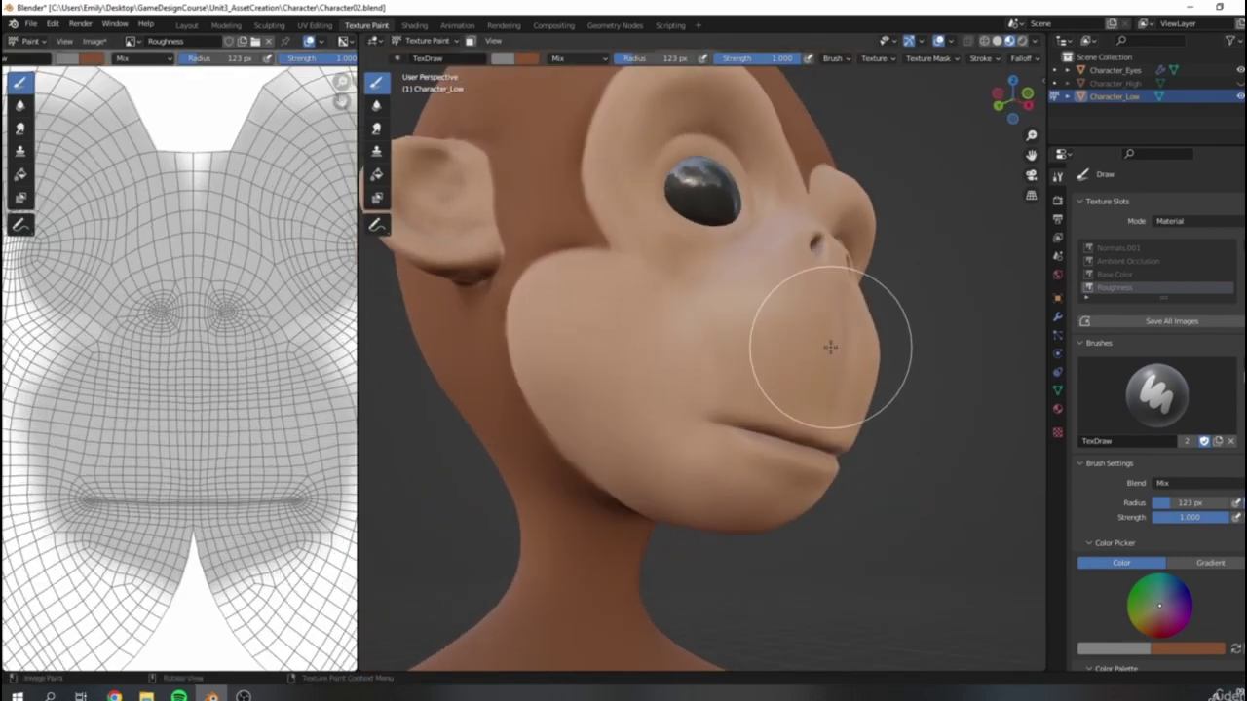
drag(567, 322, 589, 355)
key(bracketleft)
key(bracketleft)
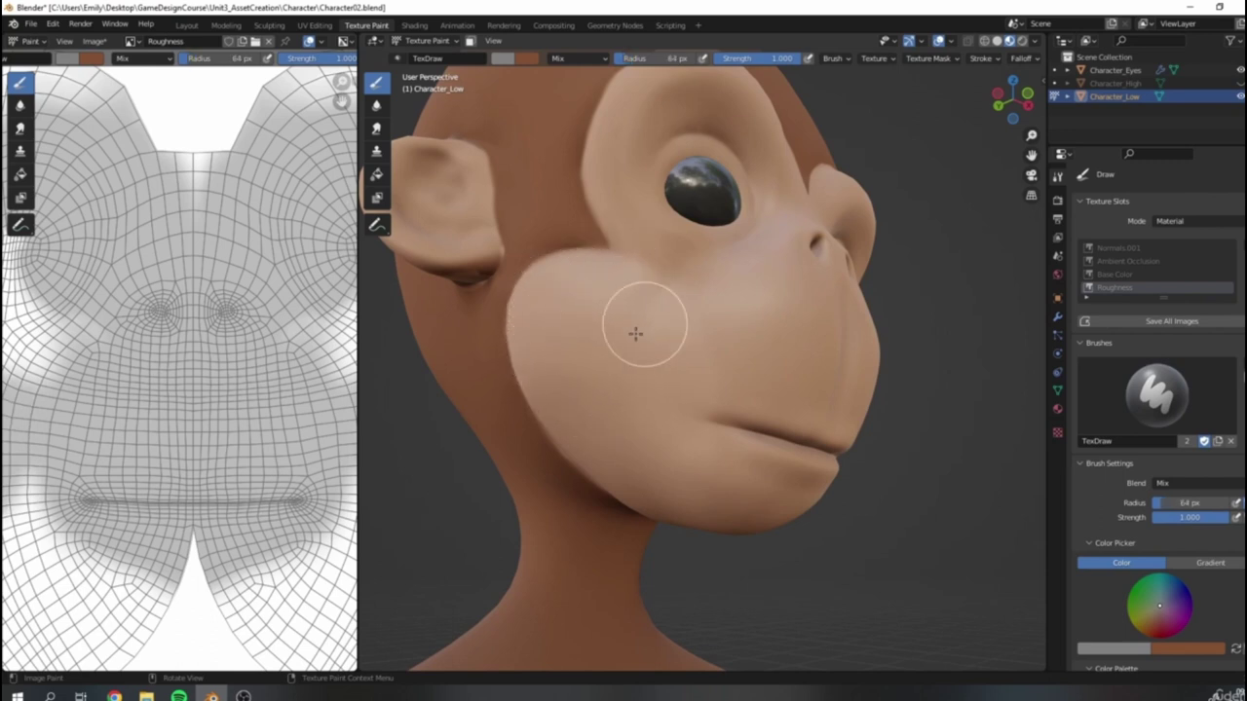
Step: Switch the viewport to solid shading and paint mid grey over the remaining cheek, jaw and underside of the chin
click(997, 41)
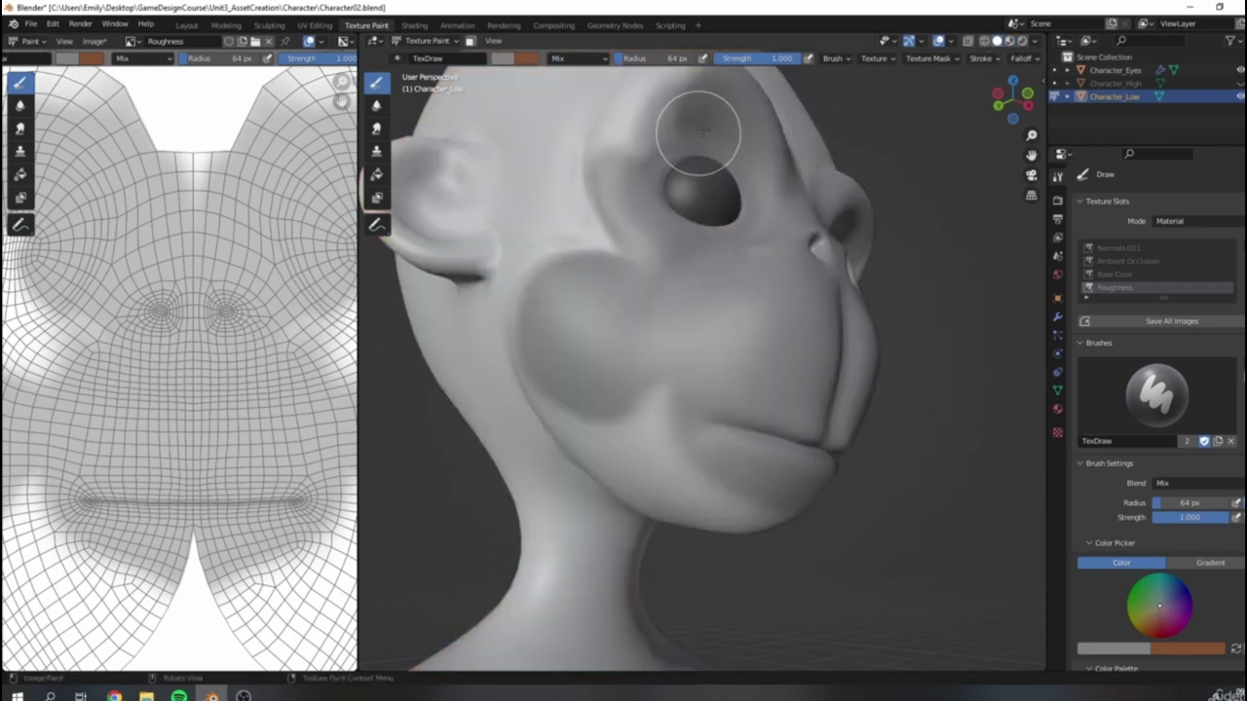
mouse_move(695, 468)
mouse_down()
mouse_move(611, 464)
mouse_move(558, 390)
mouse_move(557, 356)
mouse_up()
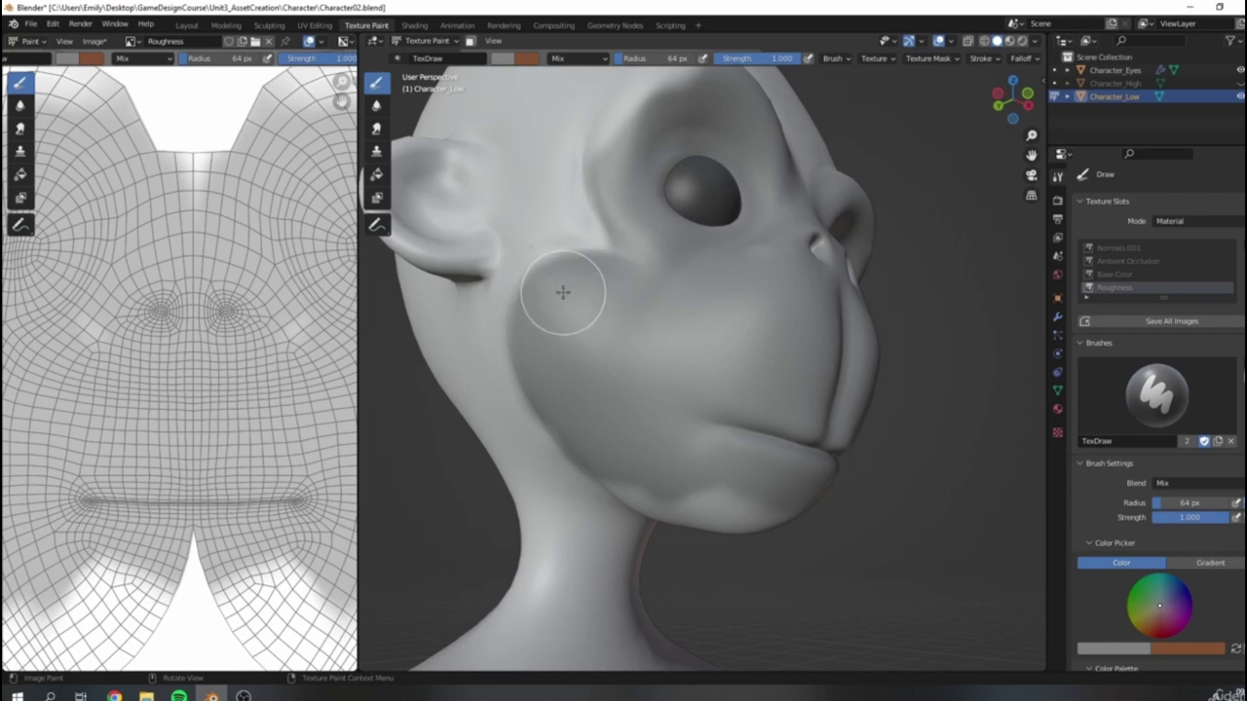
mouse_move(603, 310)
middle_down()
mouse_move(646, 256)
mouse_move(689, 301)
mouse_move(662, 316)
middle_up()
mouse_move(517, 247)
mouse_down()
mouse_move(685, 403)
mouse_move(686, 371)
mouse_move(618, 230)
mouse_move(677, 281)
mouse_move(730, 195)
mouse_move(742, 317)
mouse_up()
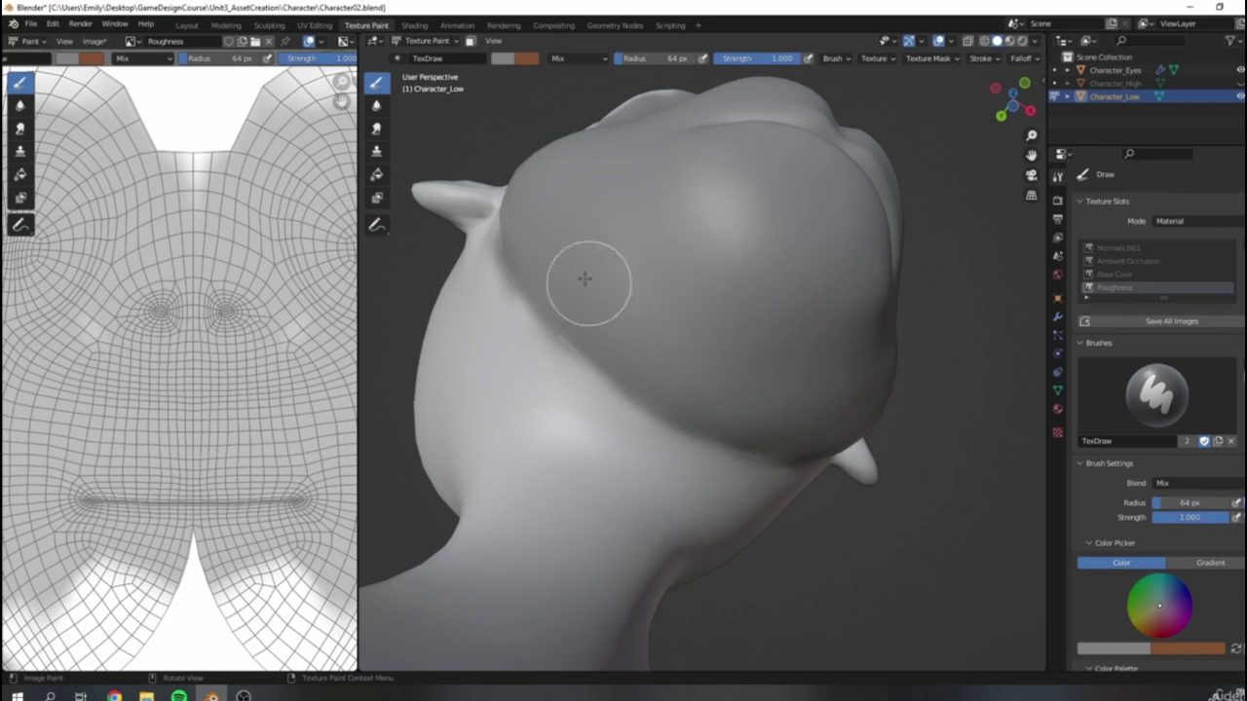
Step: Extend the mid grey paint to the cheek's outer edge below the ear and check the coverage around the face
mouse_move(618, 356)
middle_down()
mouse_move(595, 329)
mouse_move(704, 384)
mouse_move(676, 389)
mouse_move(749, 378)
middle_up()
scroll(677, 389, up, 5)
mouse_move(750, 378)
mouse_down()
mouse_move(698, 387)
mouse_move(719, 360)
mouse_up()
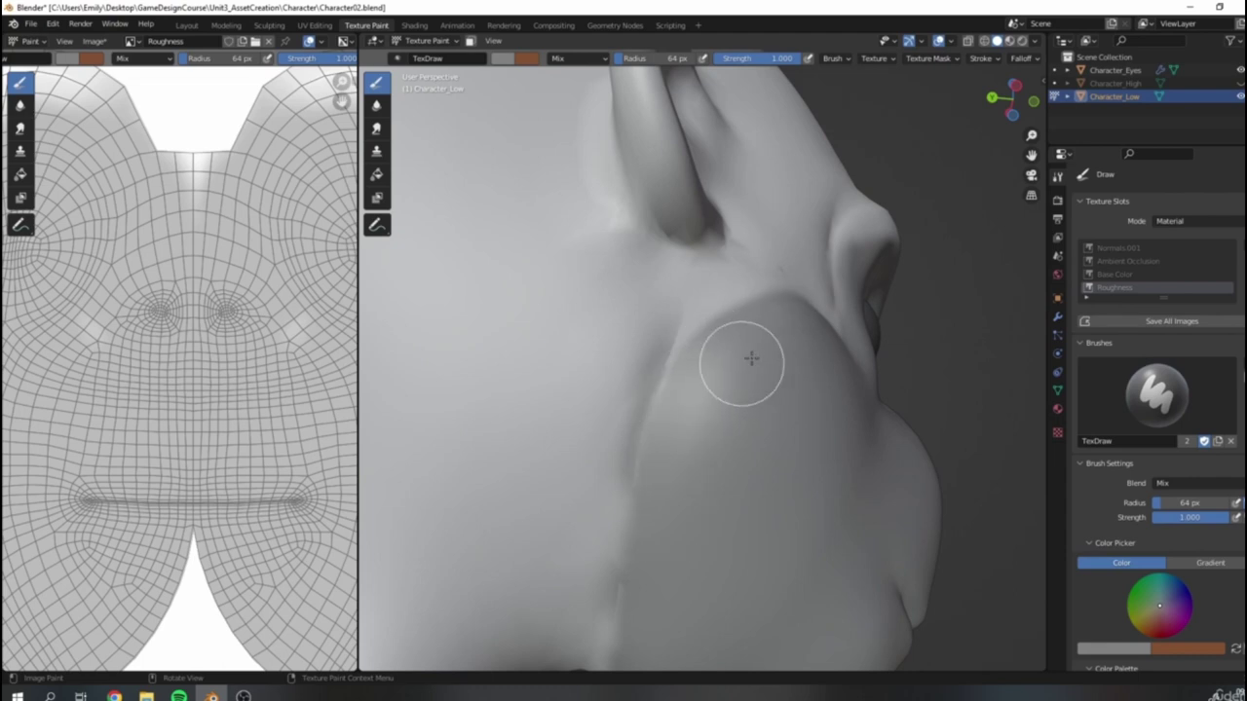
scroll(815, 295, down, 10)
middle_drag(816, 296, 710, 364)
scroll(710, 364, up, 5)
middle_drag(655, 398, 767, 376)
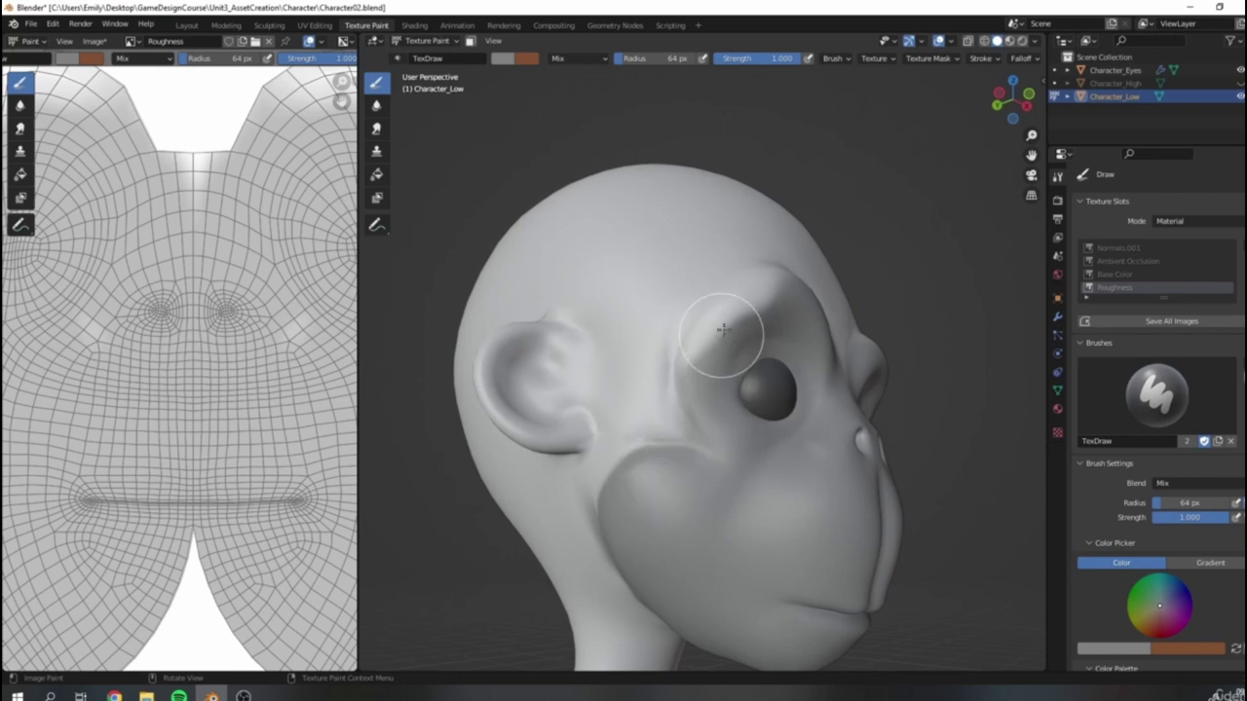
Step: Paint the brow ridges above the eyes with the gray roughness colour, covering them from both the side and the front
drag(723, 330, 701, 375)
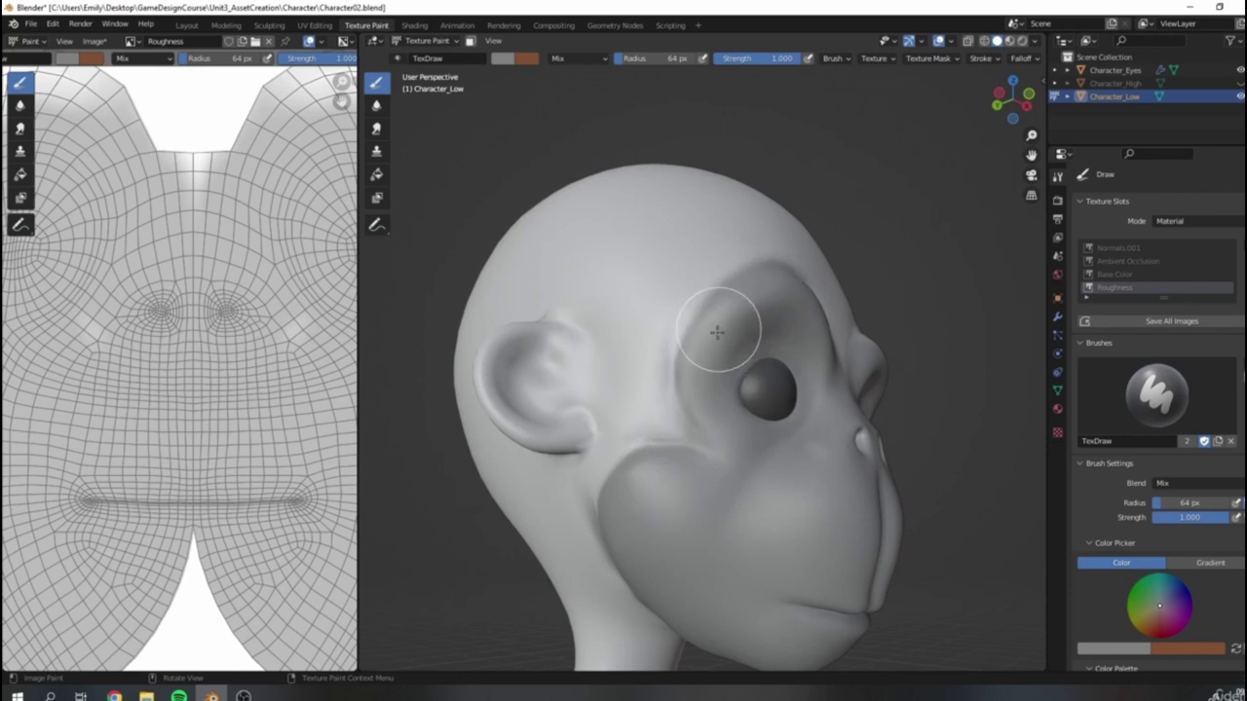
scroll(928, 347, down, 7)
middle_drag(929, 346, 716, 357)
scroll(716, 357, up, 5)
middle_drag(682, 362, 698, 399)
scroll(757, 364, up, 2)
scroll(697, 397, up, 1)
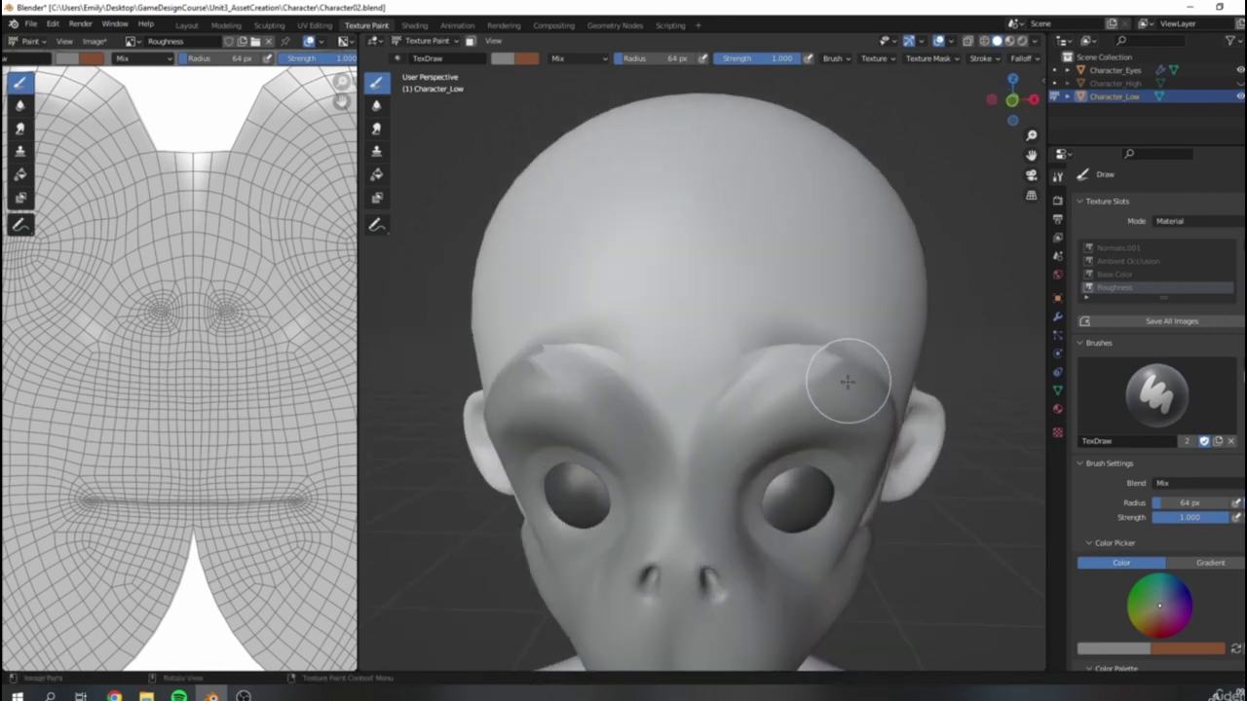
drag(847, 381, 753, 432)
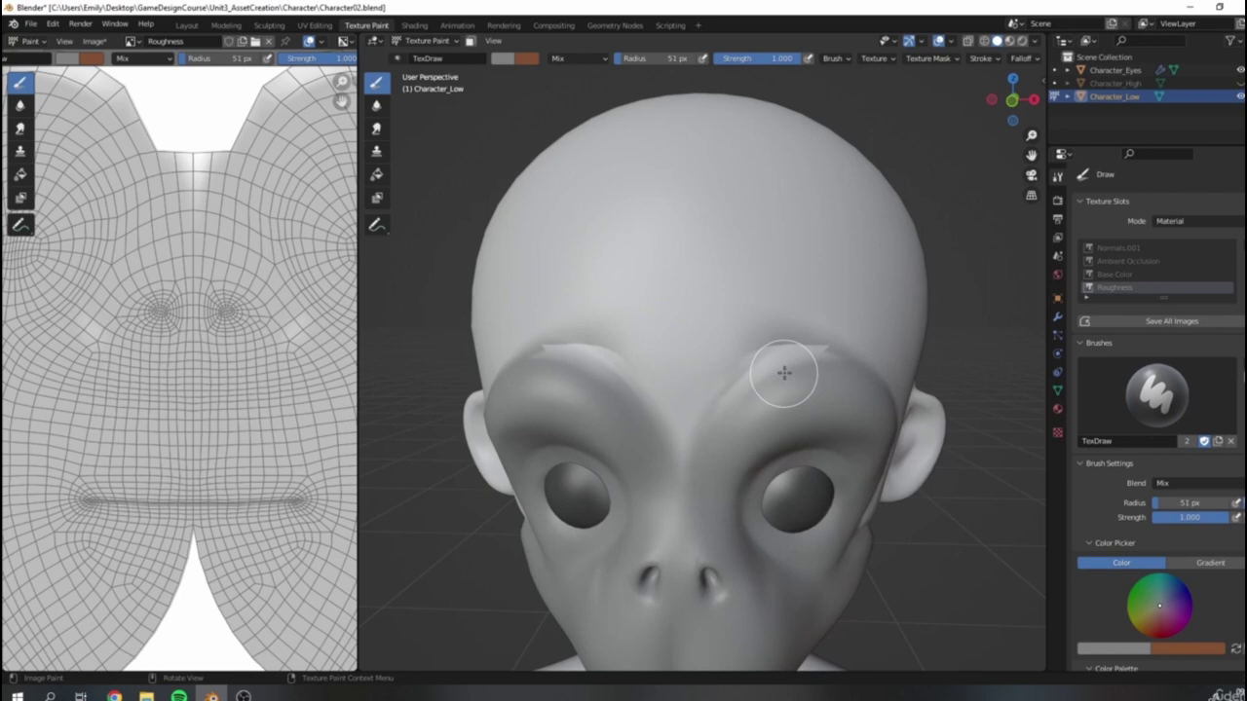
key(x)
drag(808, 333, 734, 370)
key(ctrl+z)
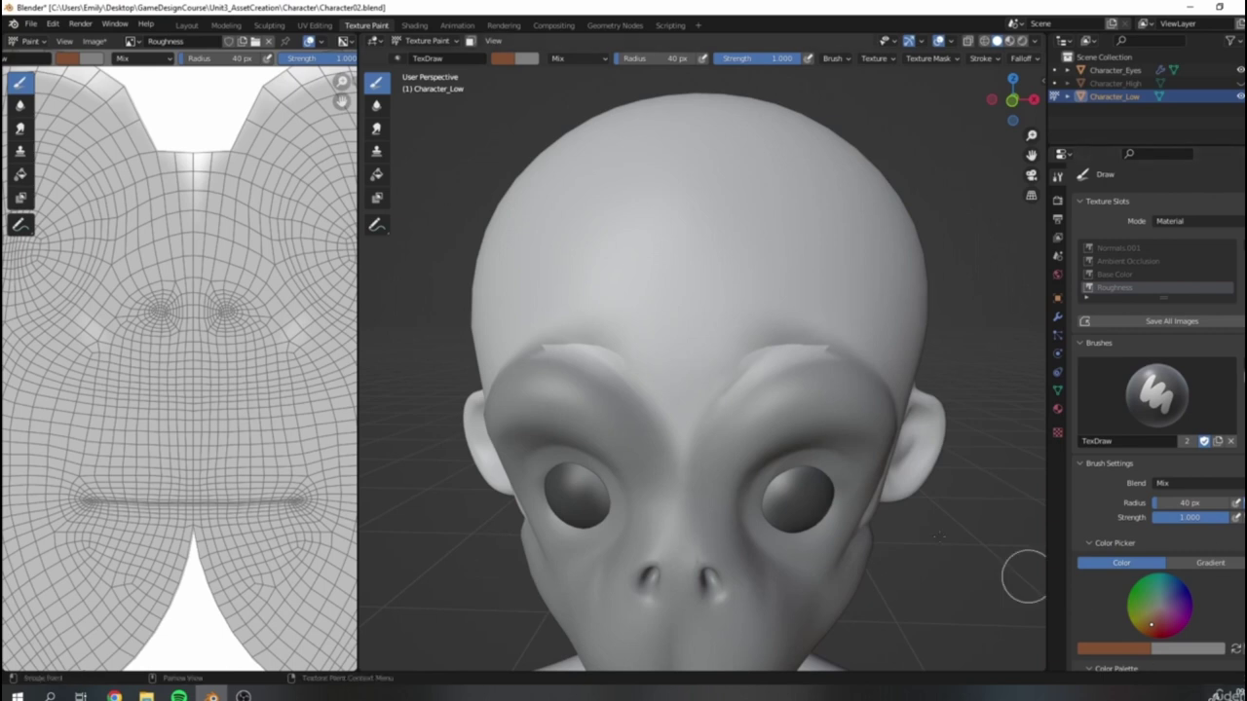
Step: Replace the brown brush colour with white sampled from the blank background of the roughness texture
scroll(173, 213, down, 4)
middle_drag(259, 250, 355, 311)
scroll(231, 314, up, 4)
middle_drag(231, 314, 276, 321)
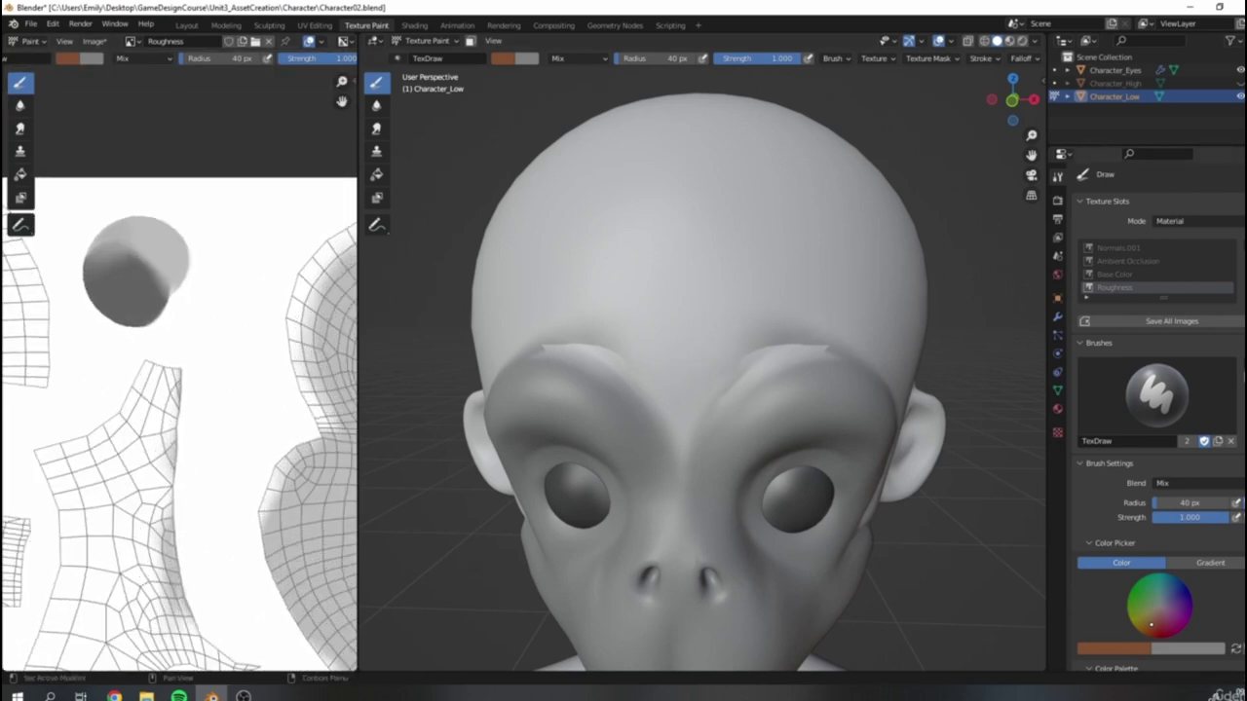
click(1117, 650)
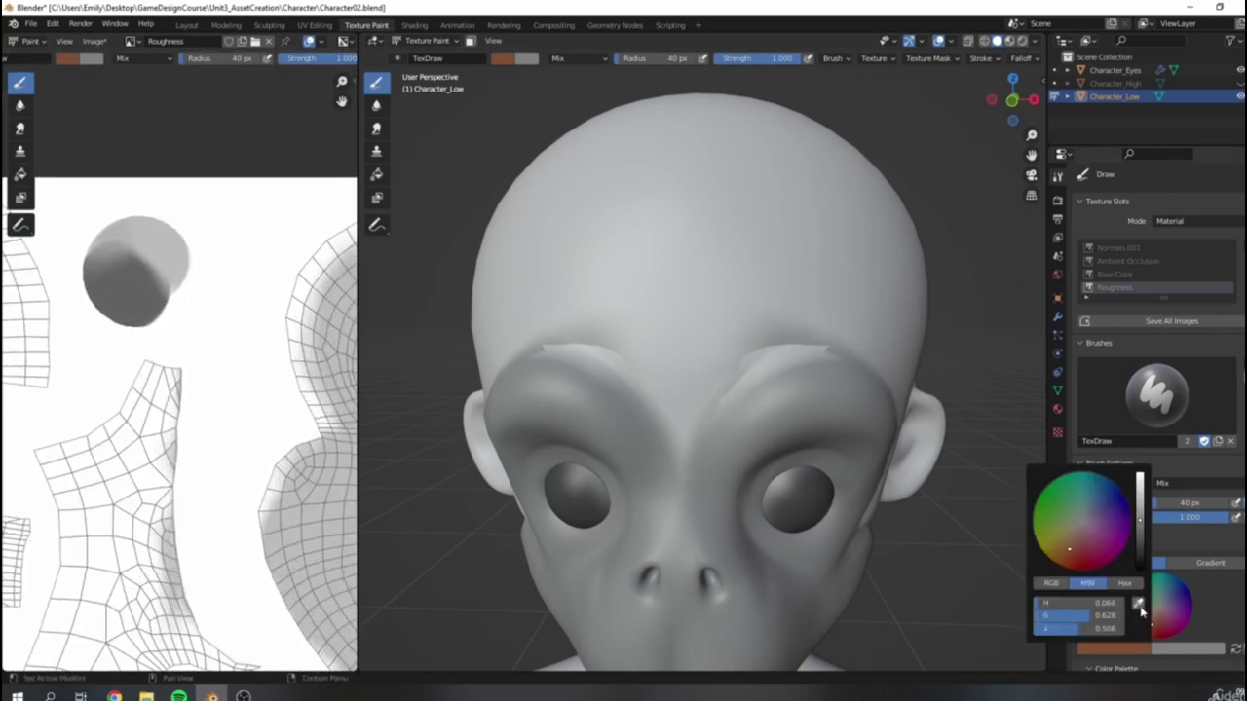
click(1139, 605)
click(266, 264)
scroll(945, 468, down, 2)
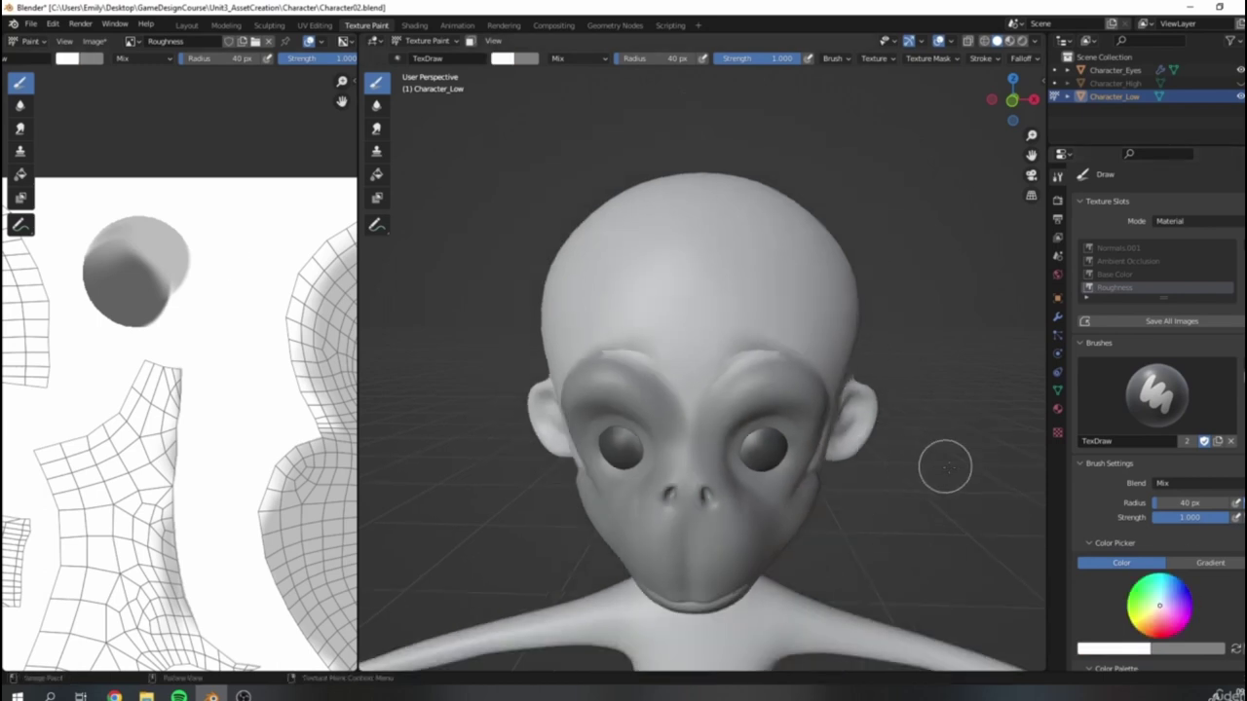
click(1142, 651)
Step: Clean up the upper brow edges by painting white on the forehead and gray along the brow ridges
scroll(742, 325, up, 3)
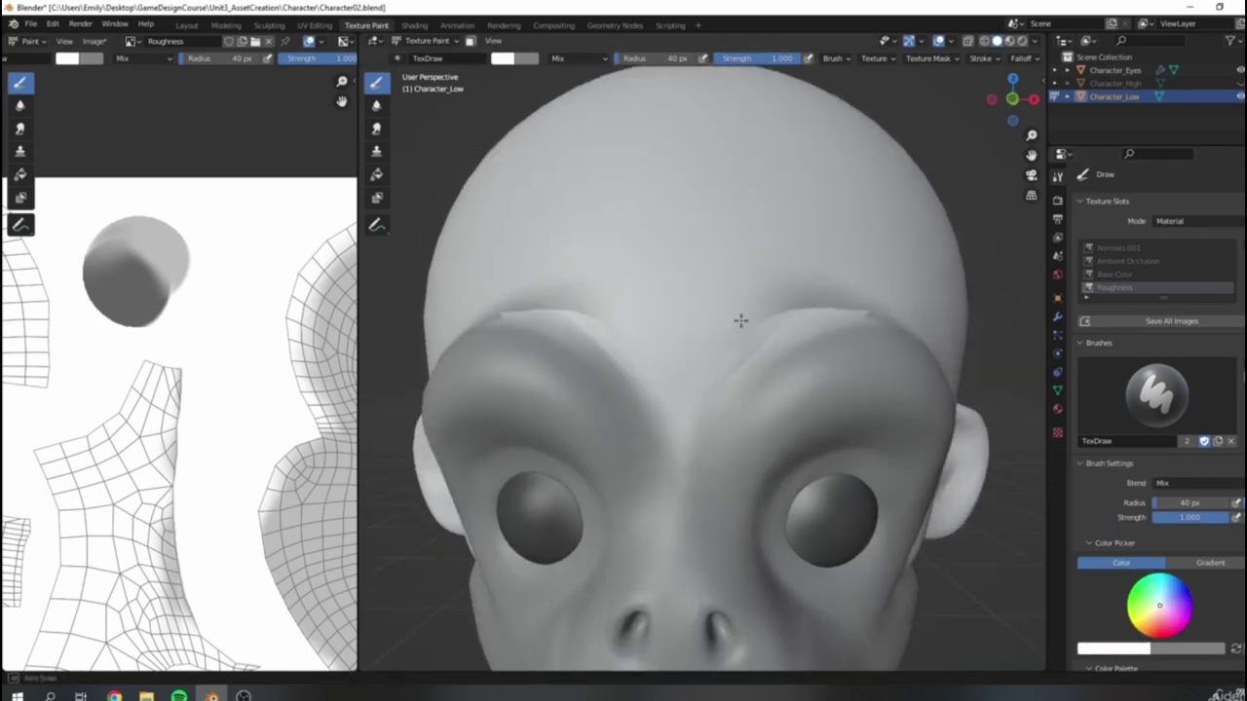
drag(843, 290, 764, 302)
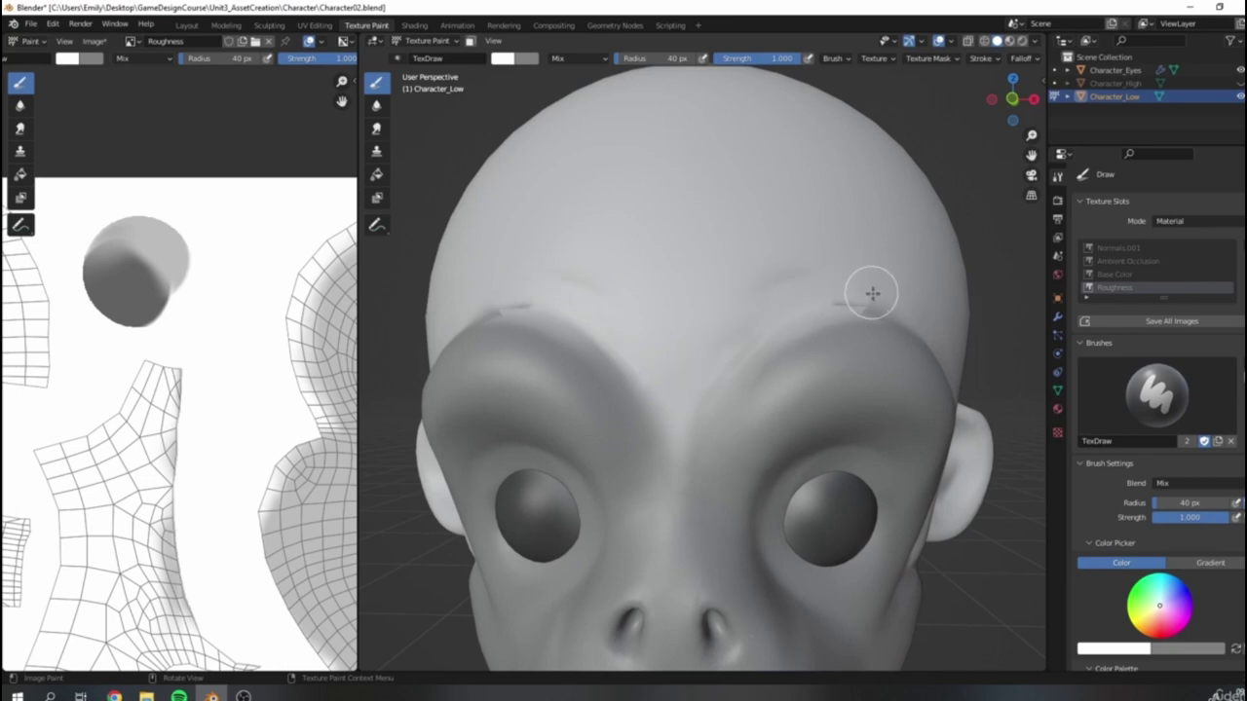
key(x)
mouse_move(857, 317)
mouse_down()
mouse_move(812, 334)
mouse_move(715, 418)
mouse_move(828, 332)
mouse_move(891, 344)
mouse_move(823, 337)
mouse_move(707, 470)
mouse_up()
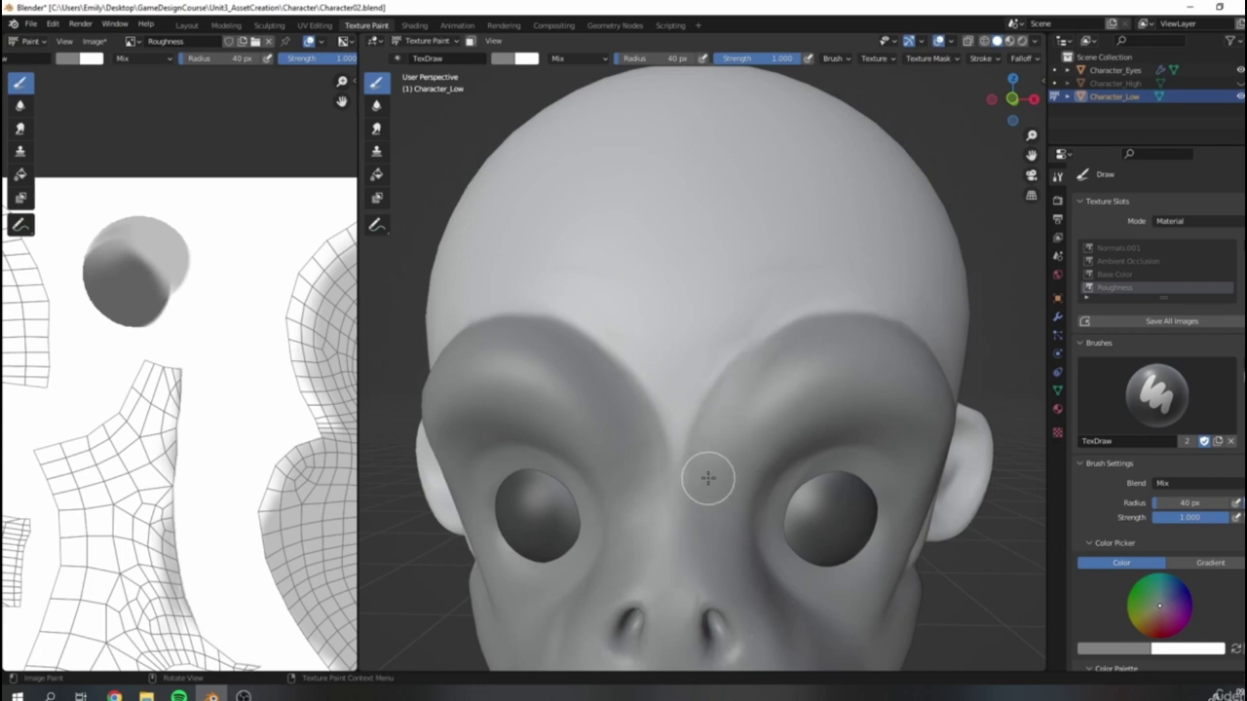
Step: Paint the inside of the ear with the gray roughness colour
scroll(728, 465, down, 7)
middle_drag(872, 460, 829, 459)
scroll(823, 452, up, 3)
mouse_move(894, 419)
middle_down()
mouse_move(871, 379)
mouse_move(780, 389)
middle_up()
scroll(798, 302, up, 5)
mouse_move(803, 258)
shift+middle_down()
mouse_move(729, 312)
mouse_move(687, 370)
shift+middle_up()
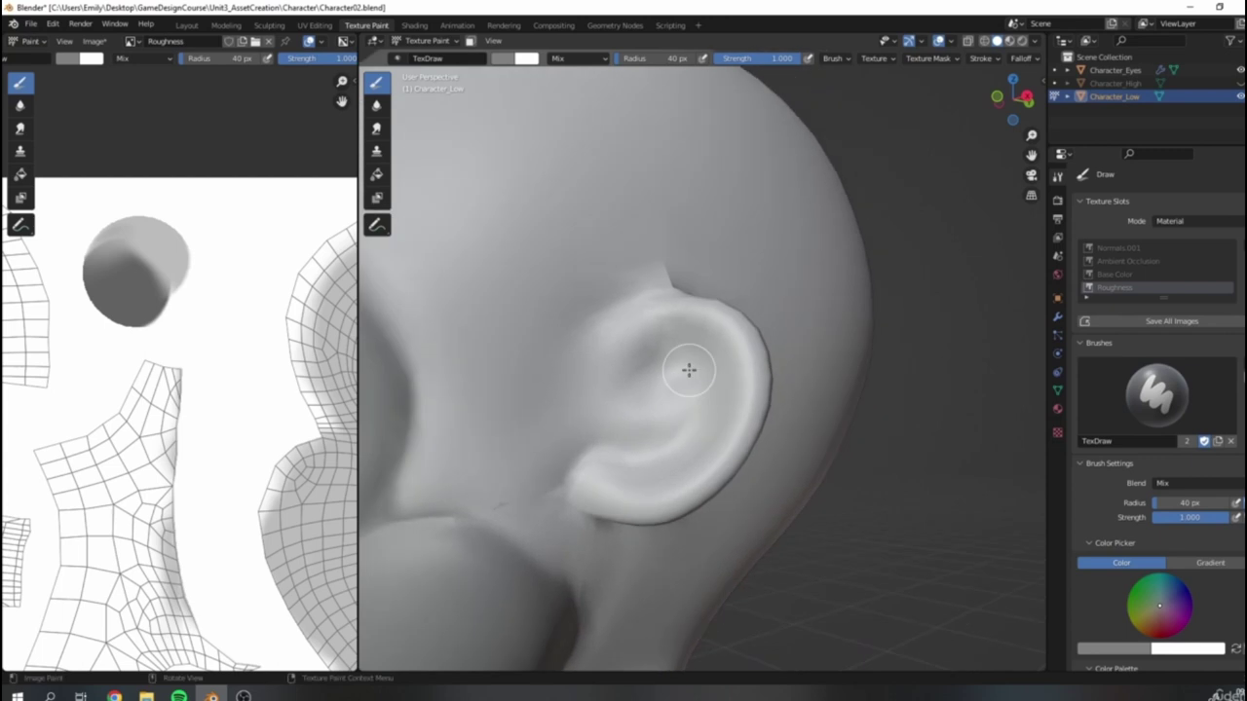
key(x)
key(x)
mouse_move(636, 334)
mouse_down()
mouse_move(743, 362)
mouse_move(740, 414)
mouse_move(591, 494)
mouse_move(613, 417)
mouse_move(634, 407)
mouse_move(659, 458)
mouse_move(707, 460)
mouse_up()
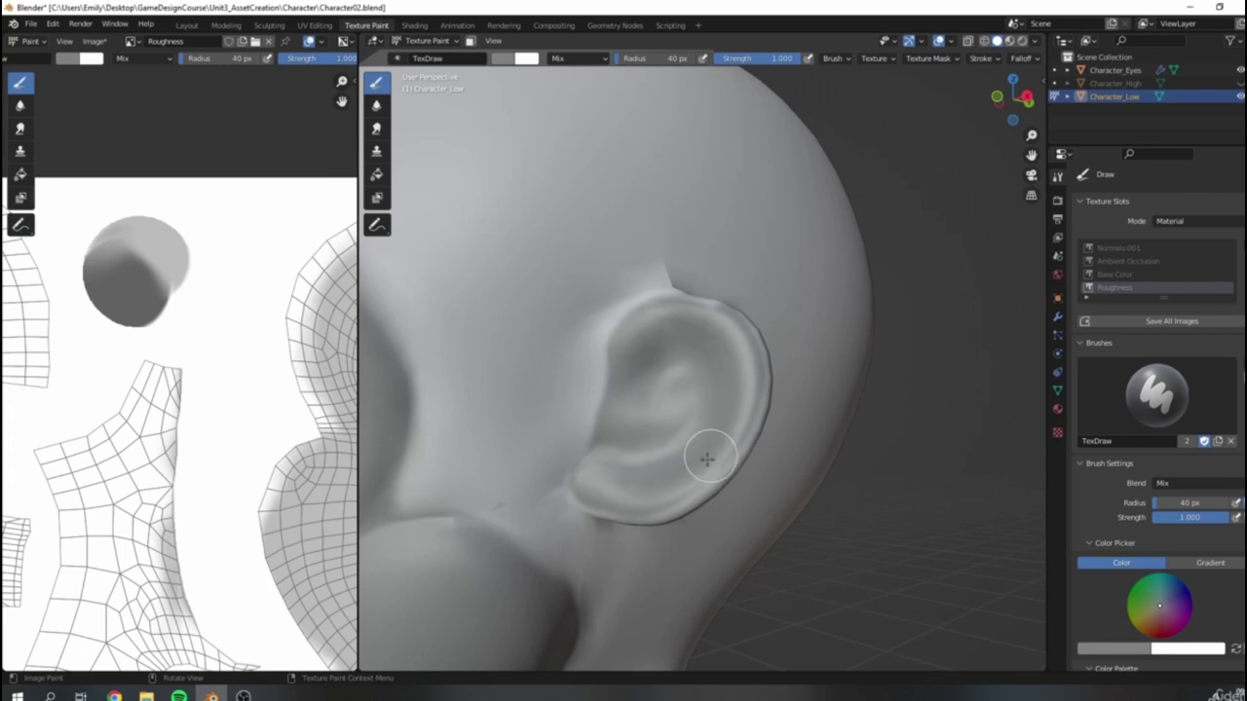
Step: Extend the gray roughness paint over the outer rim and back of the ear
mouse_move(782, 407)
middle_down()
mouse_move(630, 401)
mouse_move(637, 387)
mouse_move(774, 455)
middle_up()
mouse_move(774, 455)
mouse_down()
mouse_move(760, 458)
mouse_move(757, 418)
mouse_move(779, 398)
mouse_move(724, 422)
mouse_up()
middle_drag(724, 421, 688, 459)
mouse_move(544, 428)
mouse_down()
mouse_move(565, 529)
mouse_move(593, 478)
mouse_move(634, 589)
mouse_move(594, 423)
mouse_move(528, 397)
mouse_up()
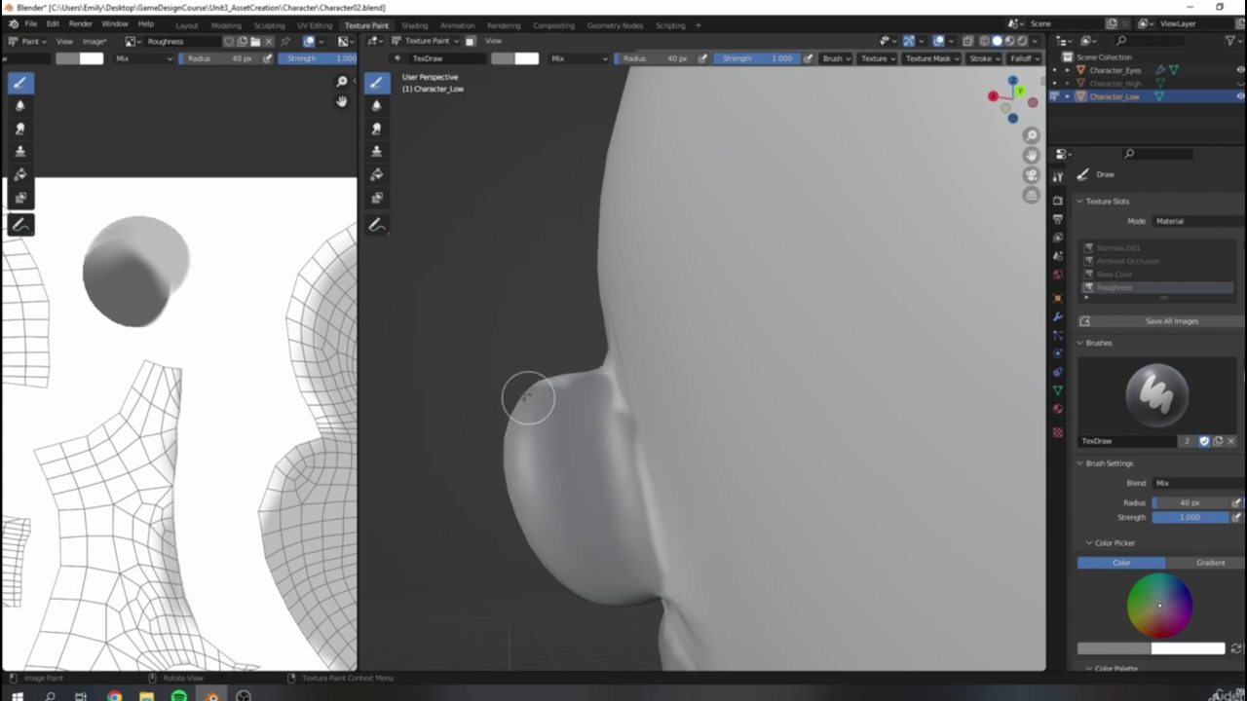
middle_drag(589, 559, 643, 507)
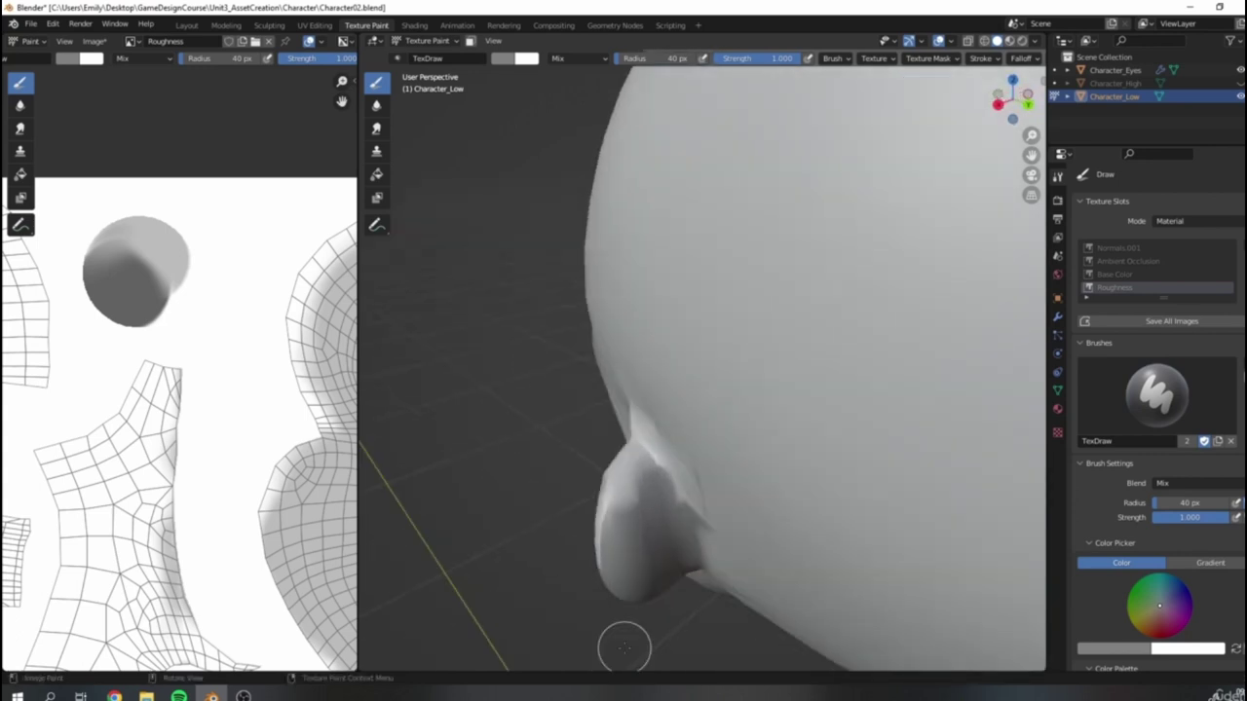
mouse_move(606, 562)
mouse_down()
mouse_move(668, 504)
mouse_move(640, 464)
mouse_up()
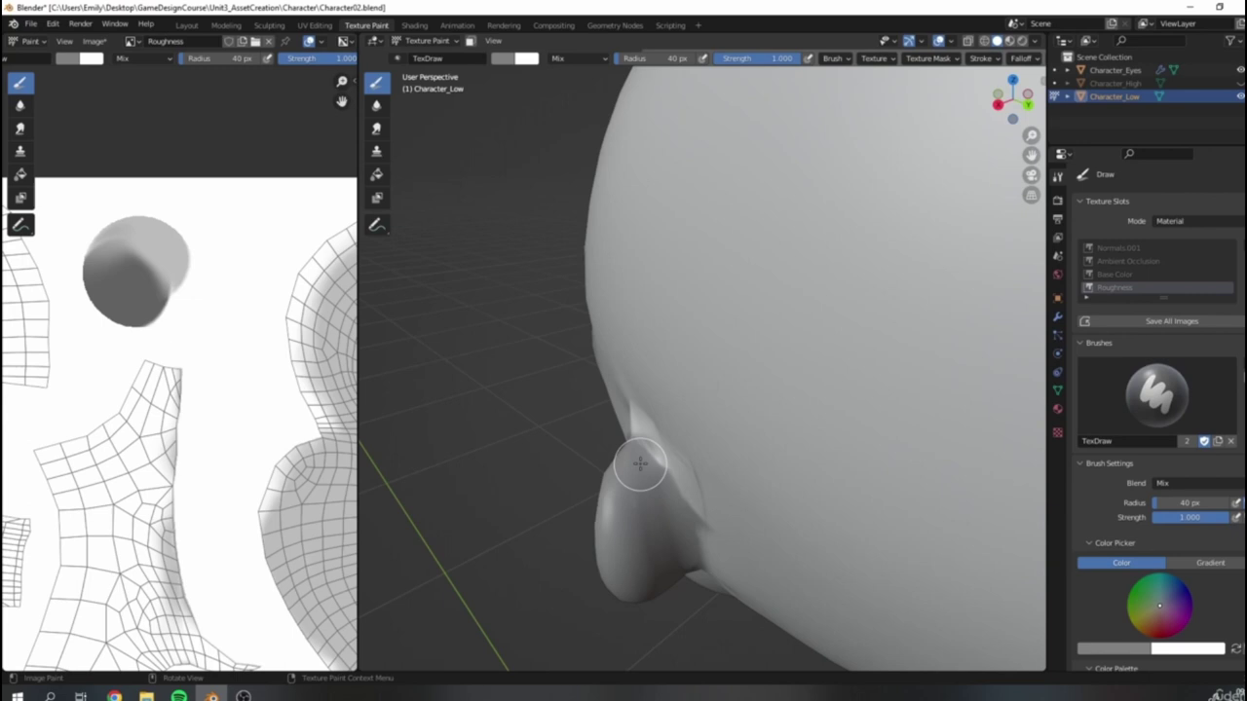
Step: Paint white over the gray spill behind the ear and the stray marks on the head around it
middle_drag(628, 508, 829, 370)
scroll(807, 399, up, 3)
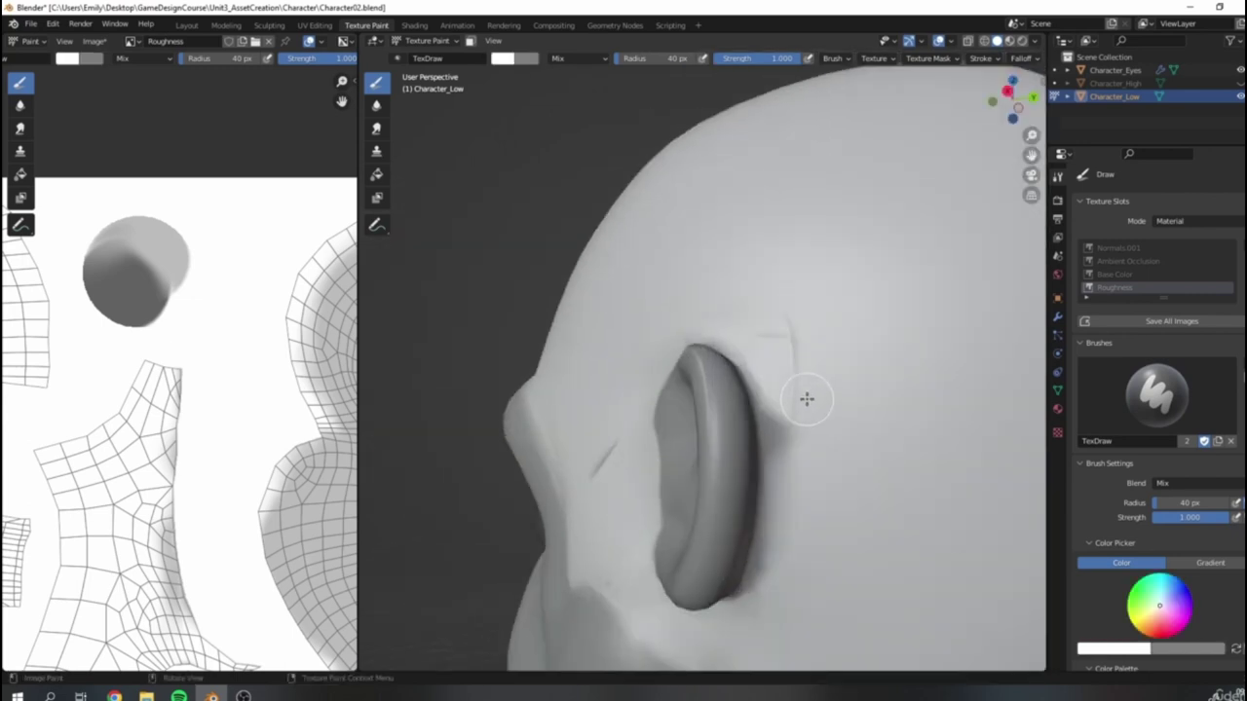
drag(786, 380, 750, 614)
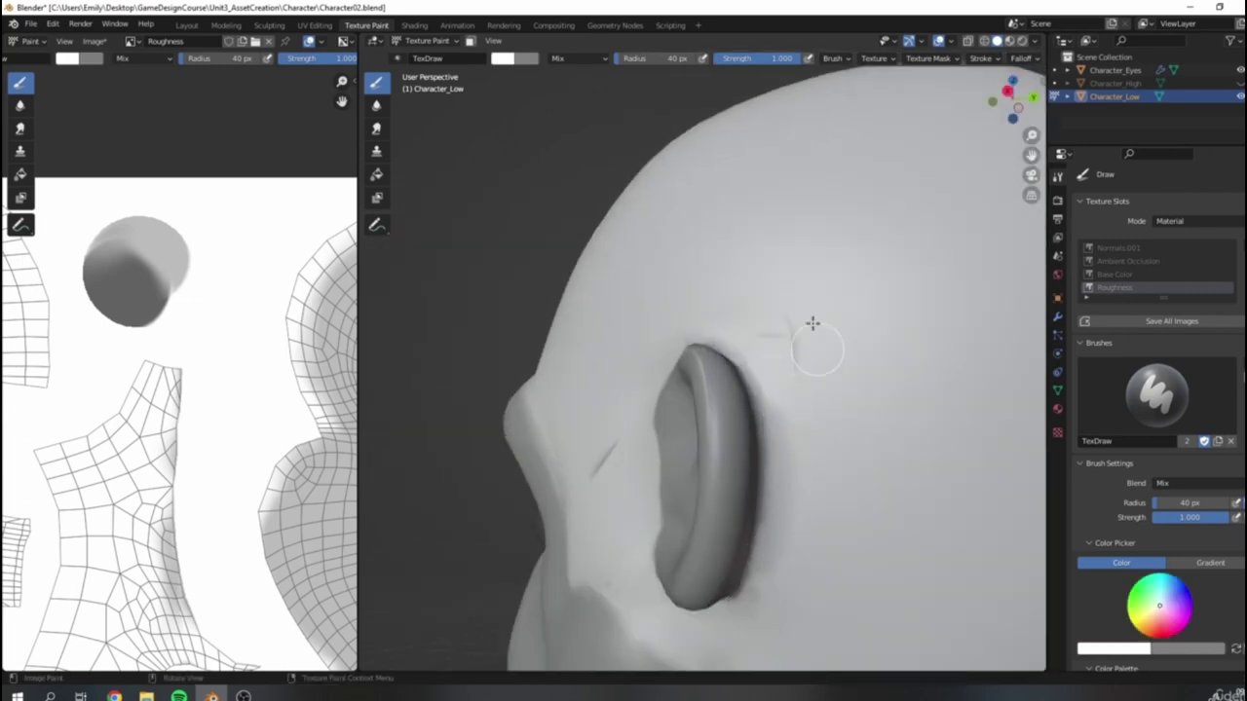
mouse_move(590, 469)
mouse_down()
mouse_move(643, 440)
mouse_move(638, 550)
mouse_up()
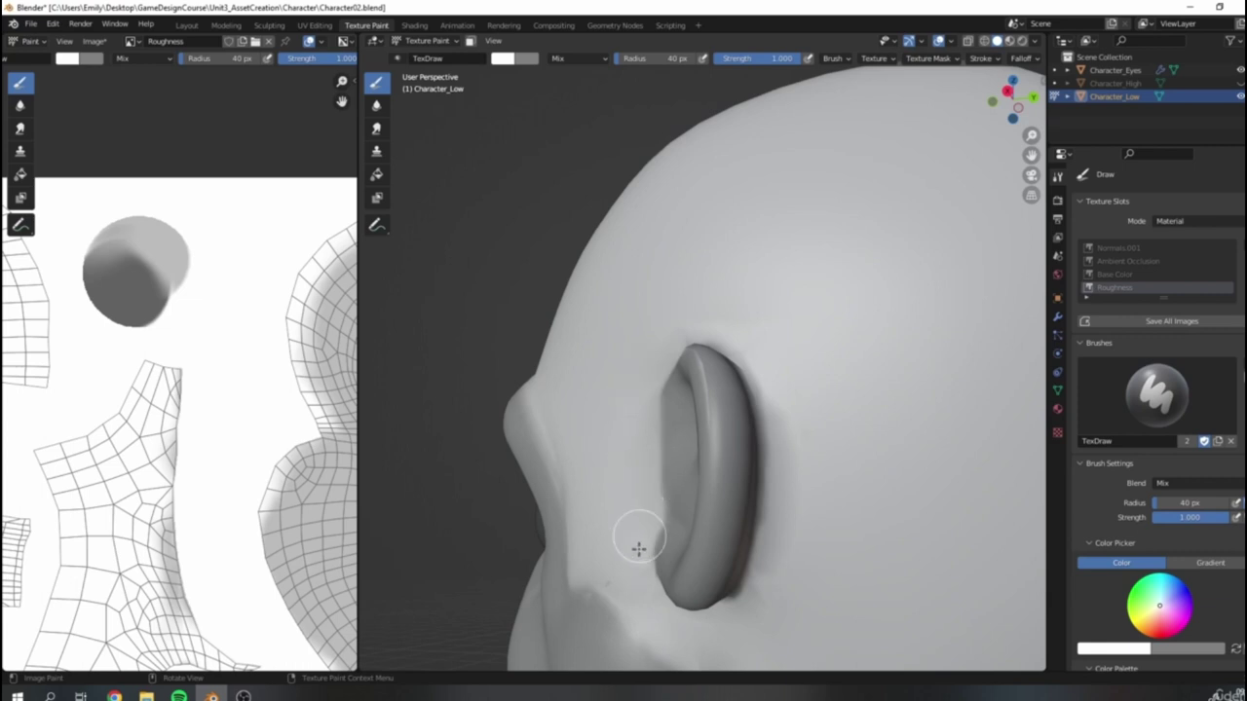
Step: Sharpen the muzzle's rear edge with white along the cheek and jaw, and make gray the active colour for the underside
scroll(663, 466, down, 8)
middle_drag(663, 466, 715, 377)
scroll(797, 428, up, 5)
scroll(703, 444, up, 1)
scroll(723, 359, up, 2)
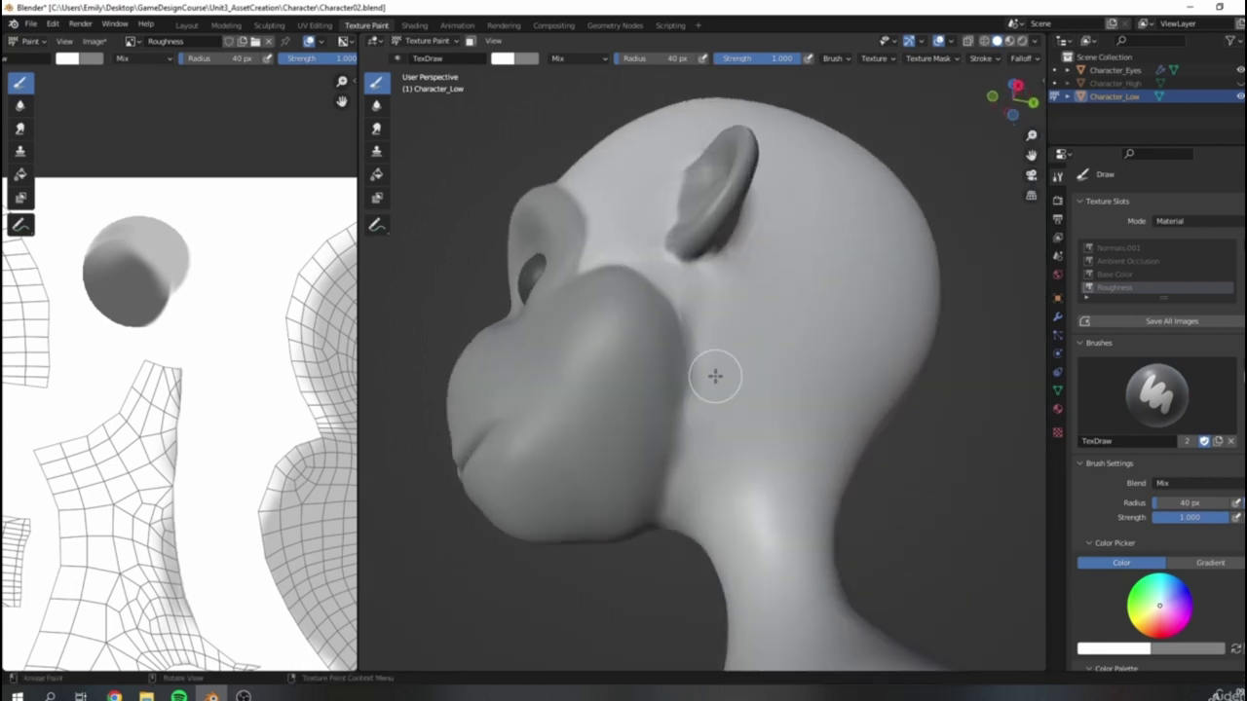
mouse_move(715, 377)
mouse_down()
mouse_move(704, 361)
mouse_move(692, 420)
mouse_up()
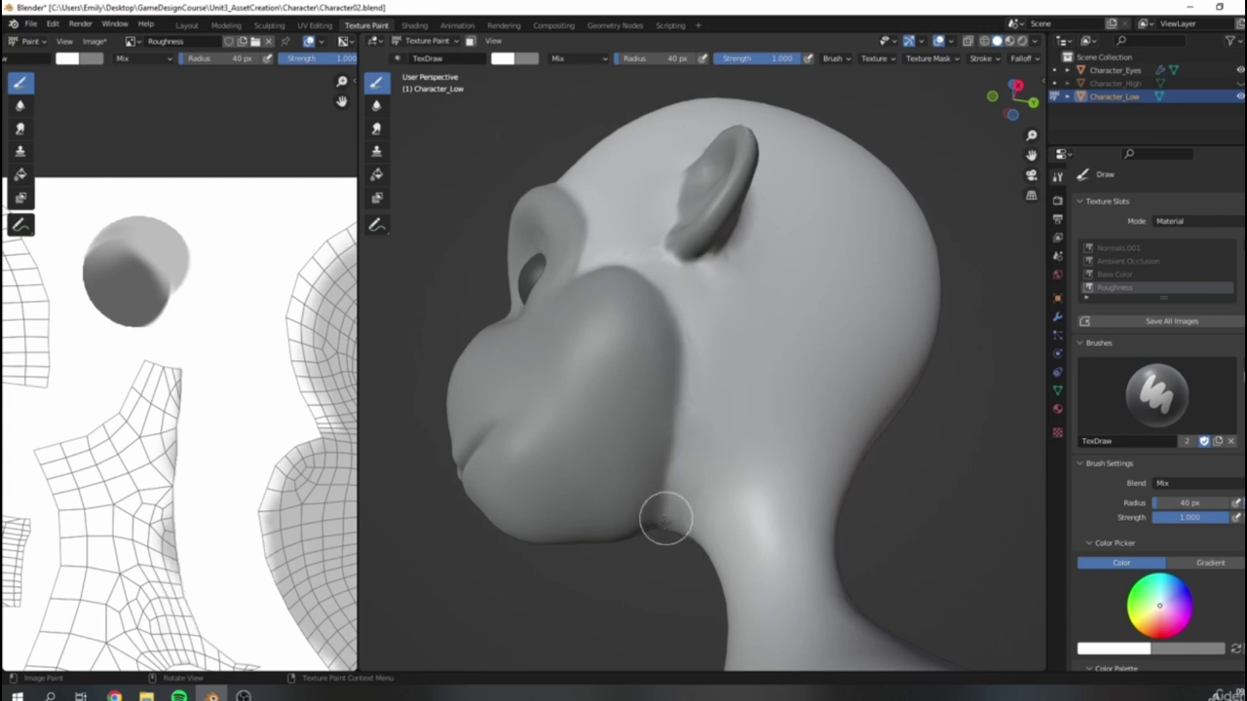
drag(665, 518, 655, 564)
middle_drag(649, 553, 622, 506)
key(x)
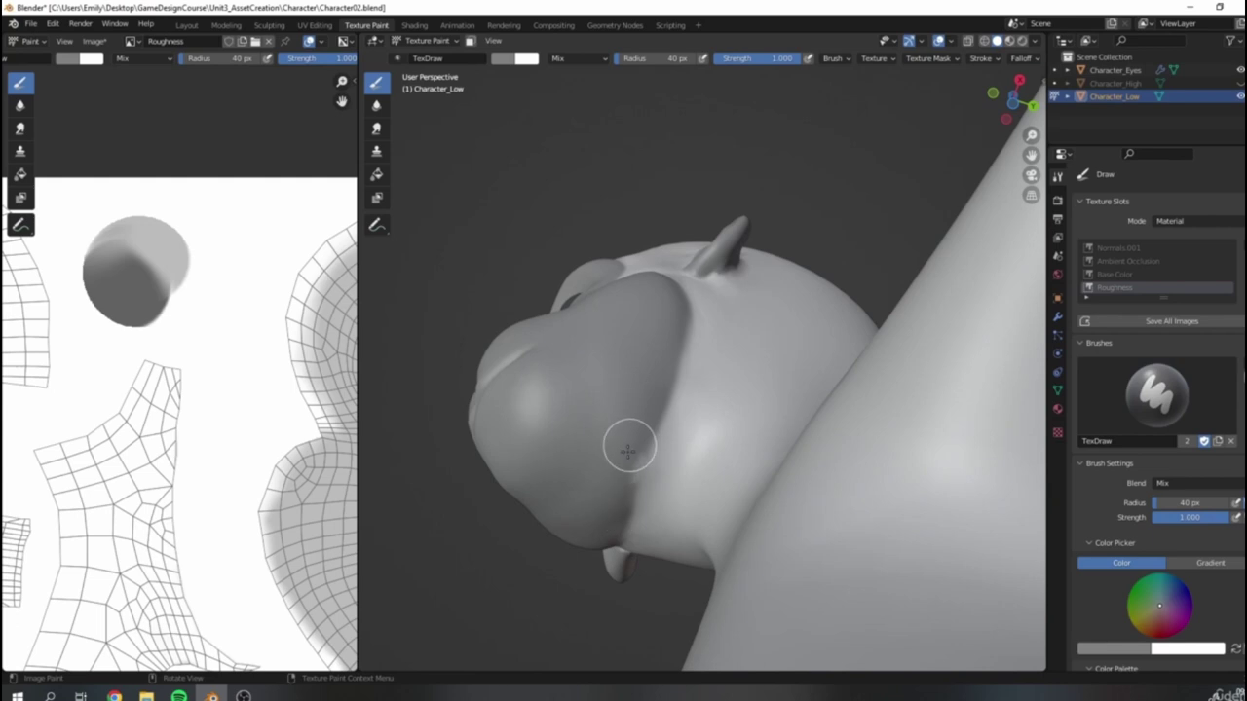
Step: Show the character in Material Preview shading and inspect the painted head, arms and hands for missed spots
scroll(627, 405, down, 8)
middle_drag(627, 404, 704, 526)
click(1009, 42)
middle_drag(633, 353, 690, 349)
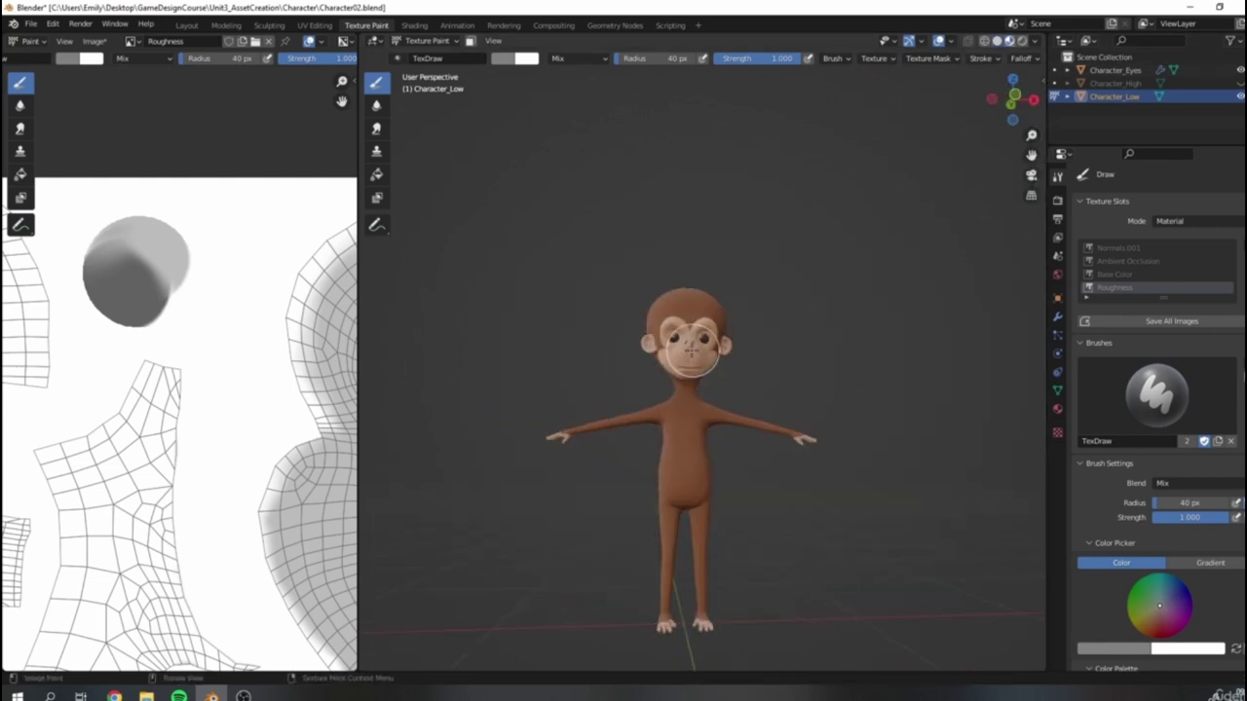
scroll(799, 404, up, 7)
mouse_move(867, 401)
middle_down()
mouse_move(733, 408)
mouse_move(803, 368)
mouse_move(711, 393)
mouse_move(817, 410)
mouse_move(926, 401)
mouse_move(941, 372)
mouse_move(656, 425)
mouse_move(742, 369)
mouse_move(702, 412)
mouse_move(759, 390)
mouse_move(815, 337)
mouse_move(922, 362)
mouse_move(682, 310)
mouse_move(724, 335)
middle_up()
scroll(824, 396, down, 7)
scroll(742, 369, up, 3)
scroll(761, 392, up, 3)
scroll(799, 341, up, 3)
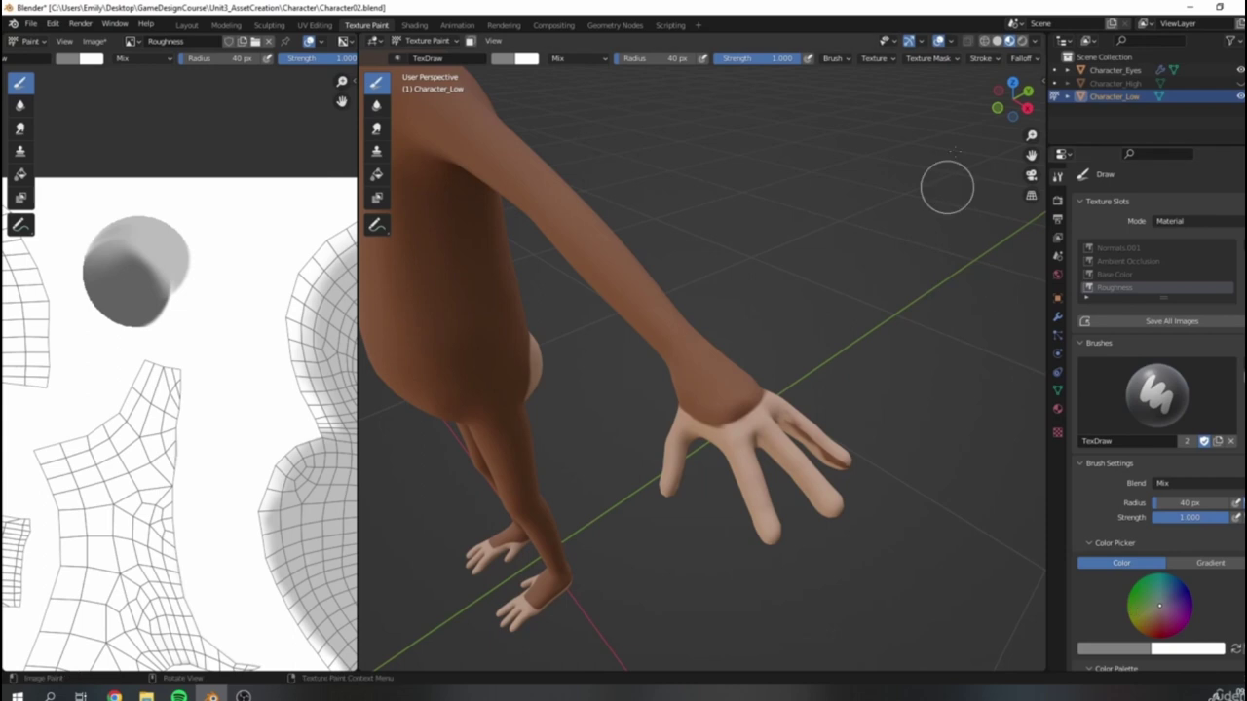
Step: Make the Base Color texture slot active and load the peach skin colour from the palette
click(1125, 276)
scroll(1013, 504, down, 5)
scroll(1160, 439, down, 5)
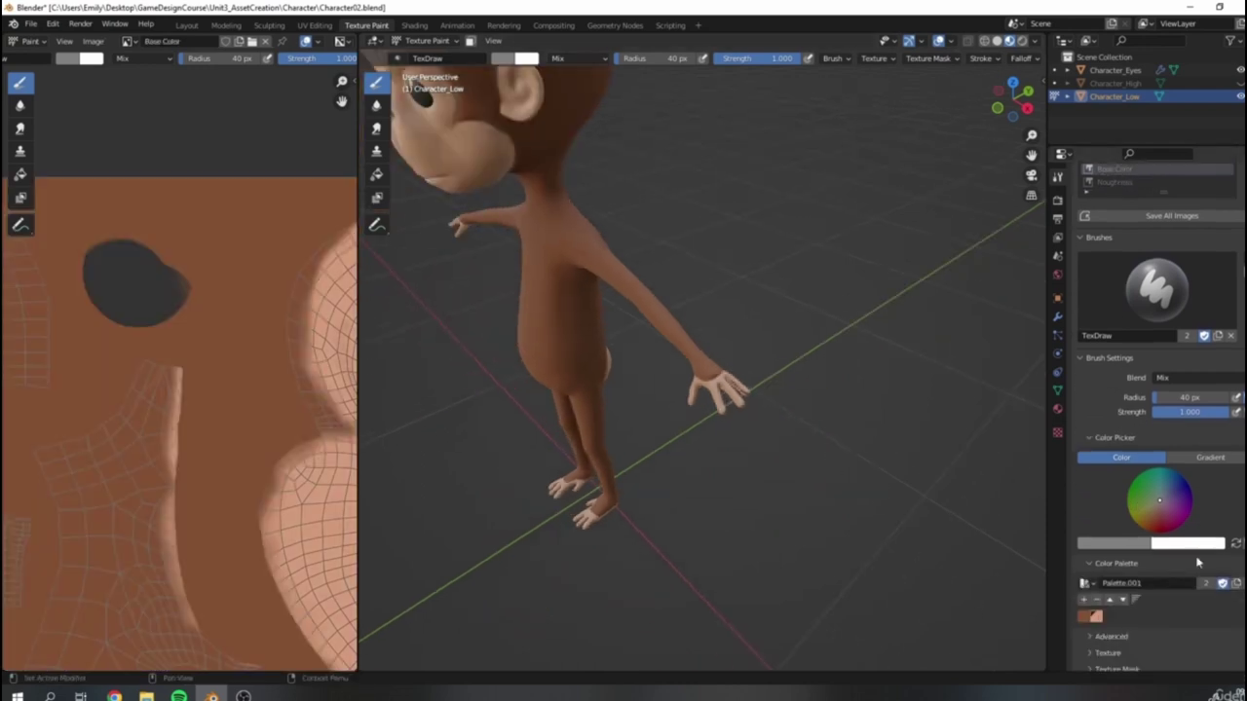
click(1093, 536)
scroll(656, 356, up, 10)
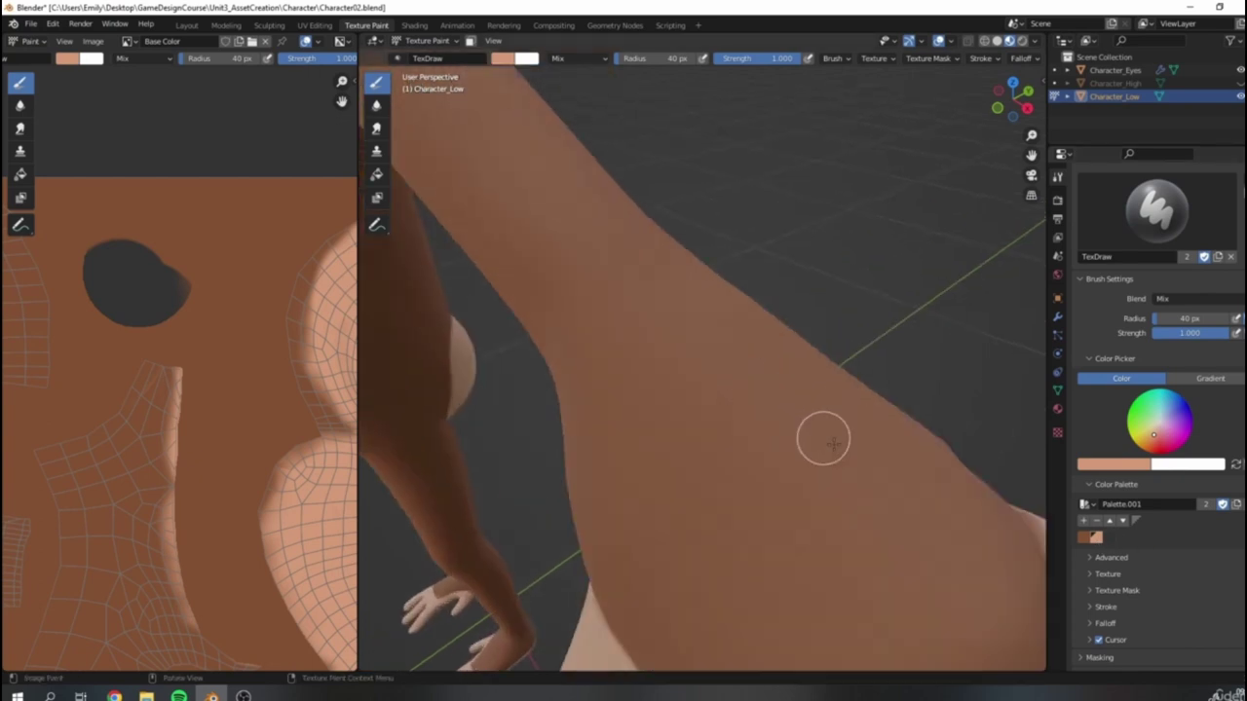
Step: Paint the peach skin colour over the missed brown areas on the hand
scroll(1004, 548, down, 4)
shift+middle_drag(899, 474, 755, 428)
mouse_move(703, 404)
mouse_down()
mouse_move(757, 439)
mouse_move(716, 417)
mouse_up()
mouse_move(799, 451)
middle_down()
mouse_move(758, 196)
mouse_move(711, 325)
mouse_move(626, 313)
middle_up()
mouse_move(789, 297)
middle_down()
mouse_move(788, 331)
mouse_move(802, 288)
mouse_move(753, 272)
mouse_move(591, 352)
middle_up()
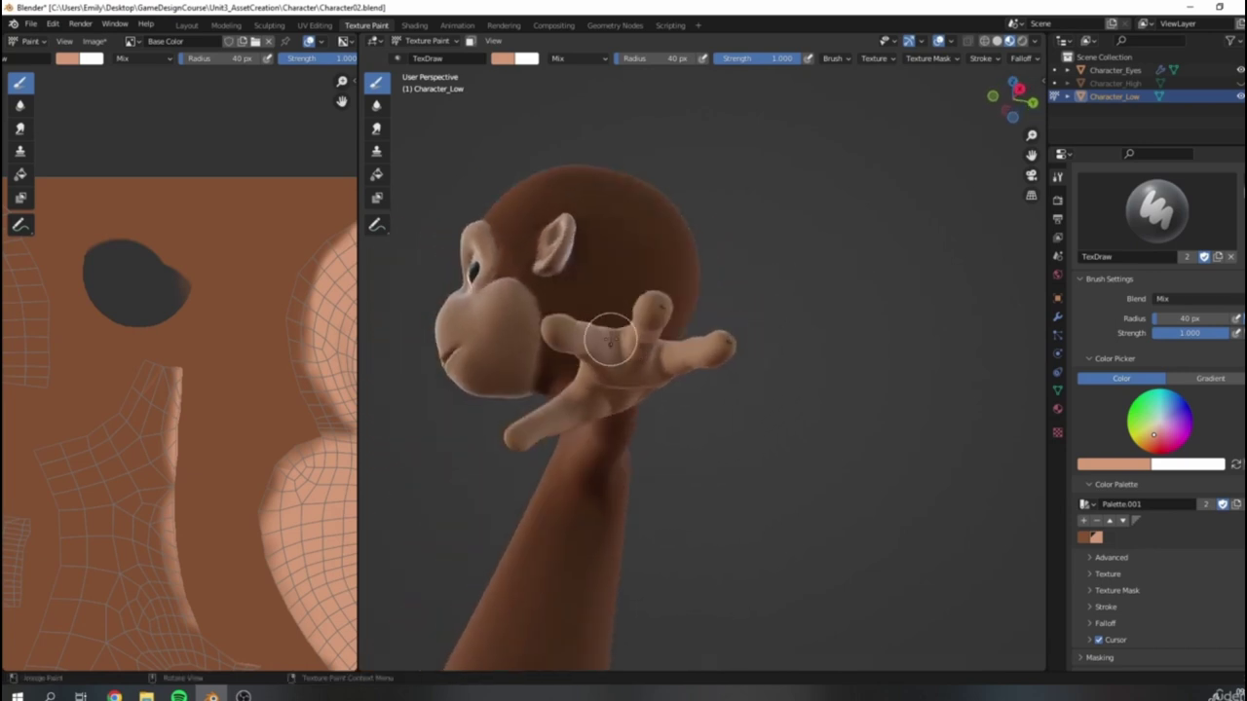
Step: Try painting peach on the fingers from the palm side, and undo the stray patch on the back of the head
drag(609, 310, 617, 319)
middle_drag(663, 311, 678, 324)
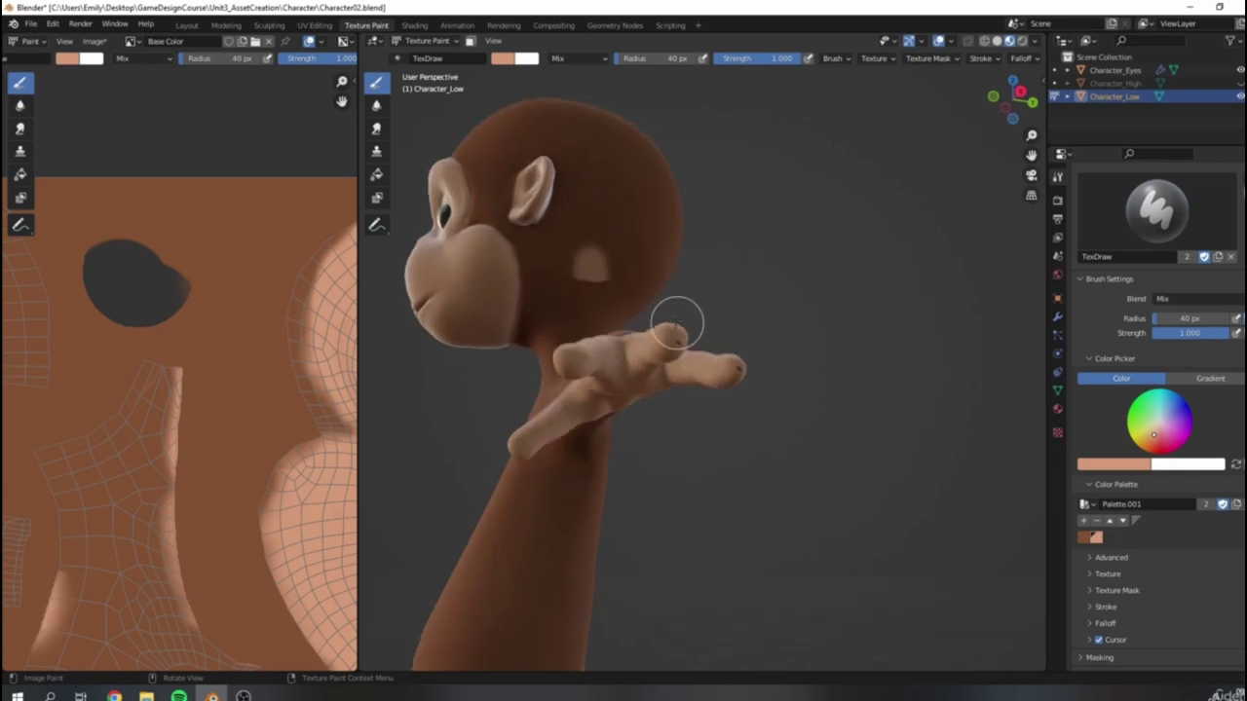
key(ctrl+z)
mouse_move(750, 362)
middle_down()
mouse_move(677, 302)
mouse_move(666, 355)
middle_up()
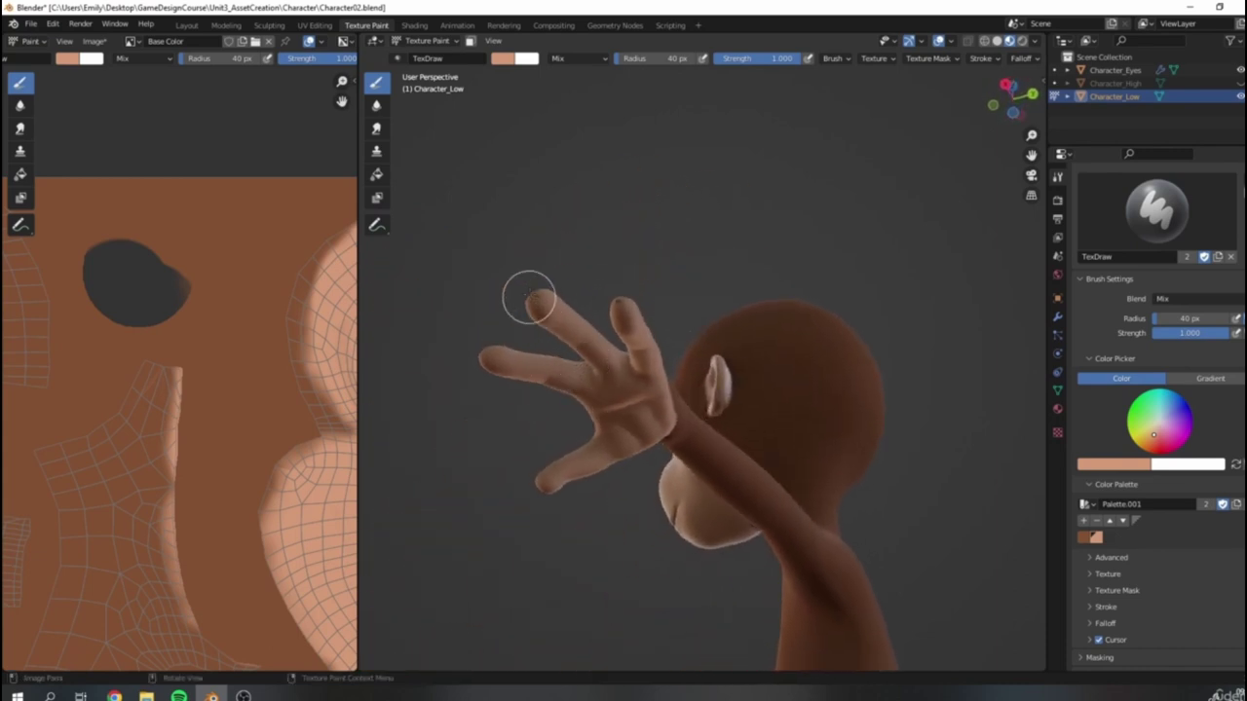
Step: Make the Roughness texture slot active again and show the model in Solid shading
middle_drag(449, 229, 827, 153)
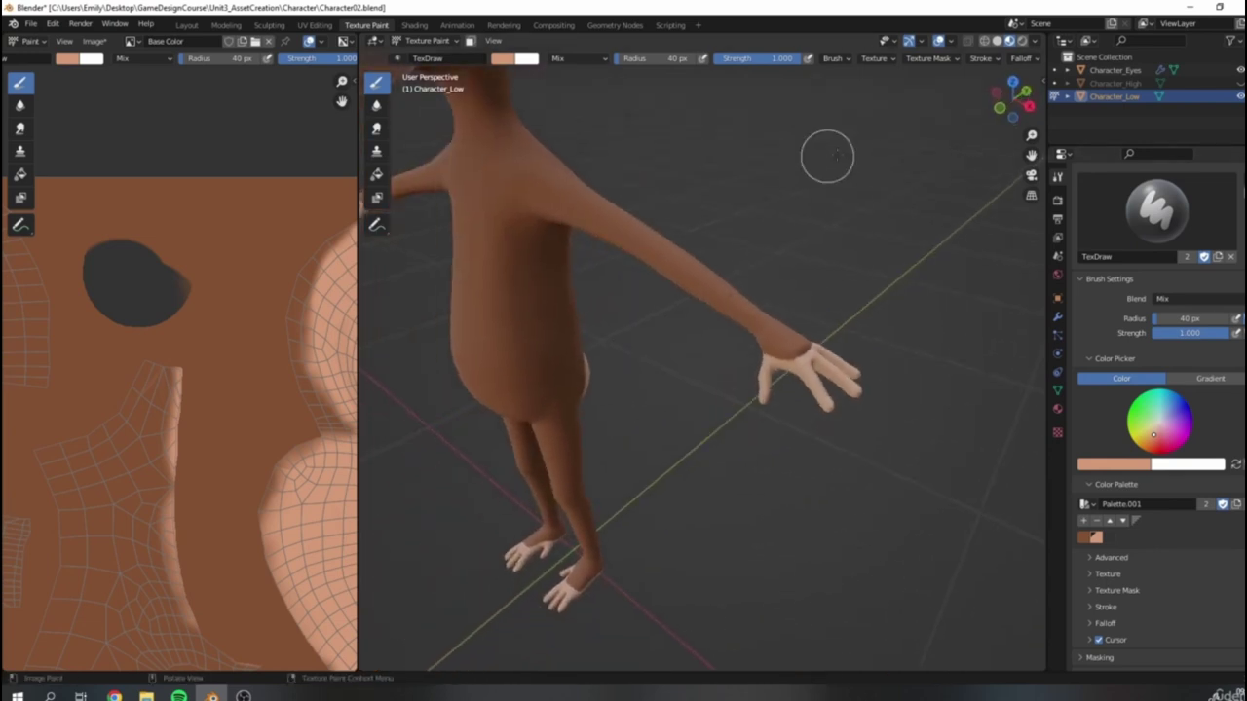
scroll(1193, 222, up, 5)
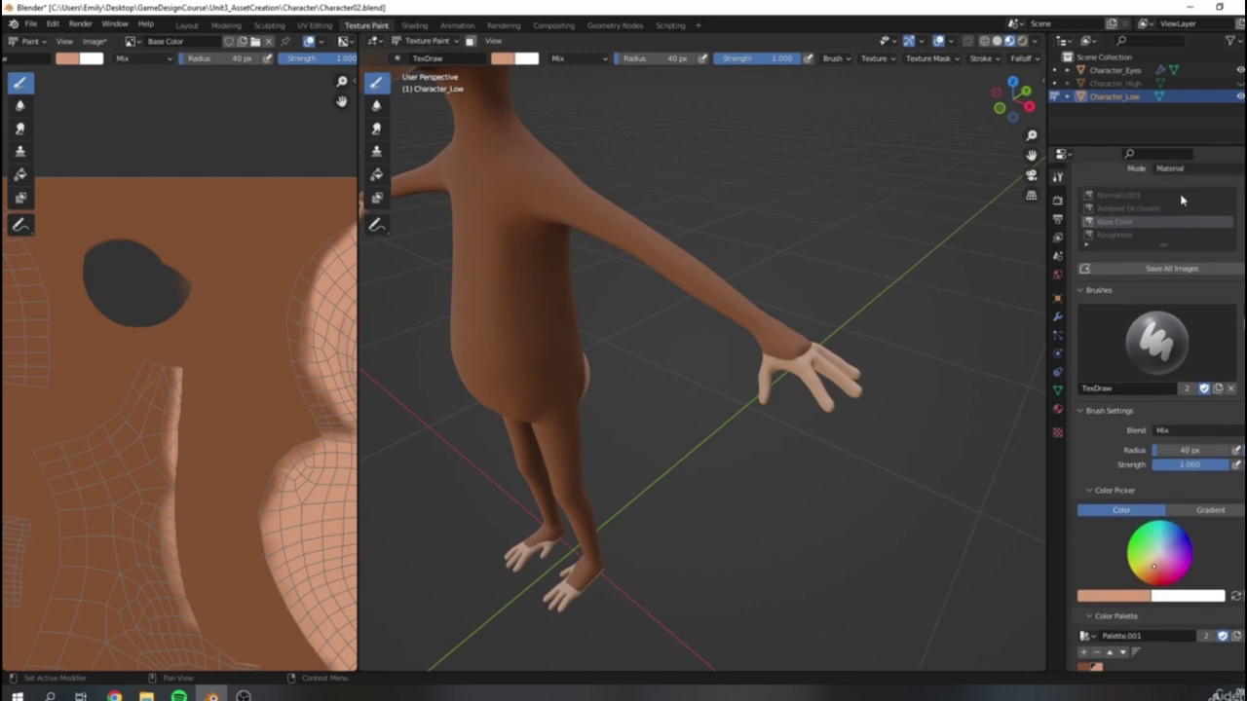
click(1115, 287)
scroll(828, 409, up, 2)
scroll(858, 390, up, 3)
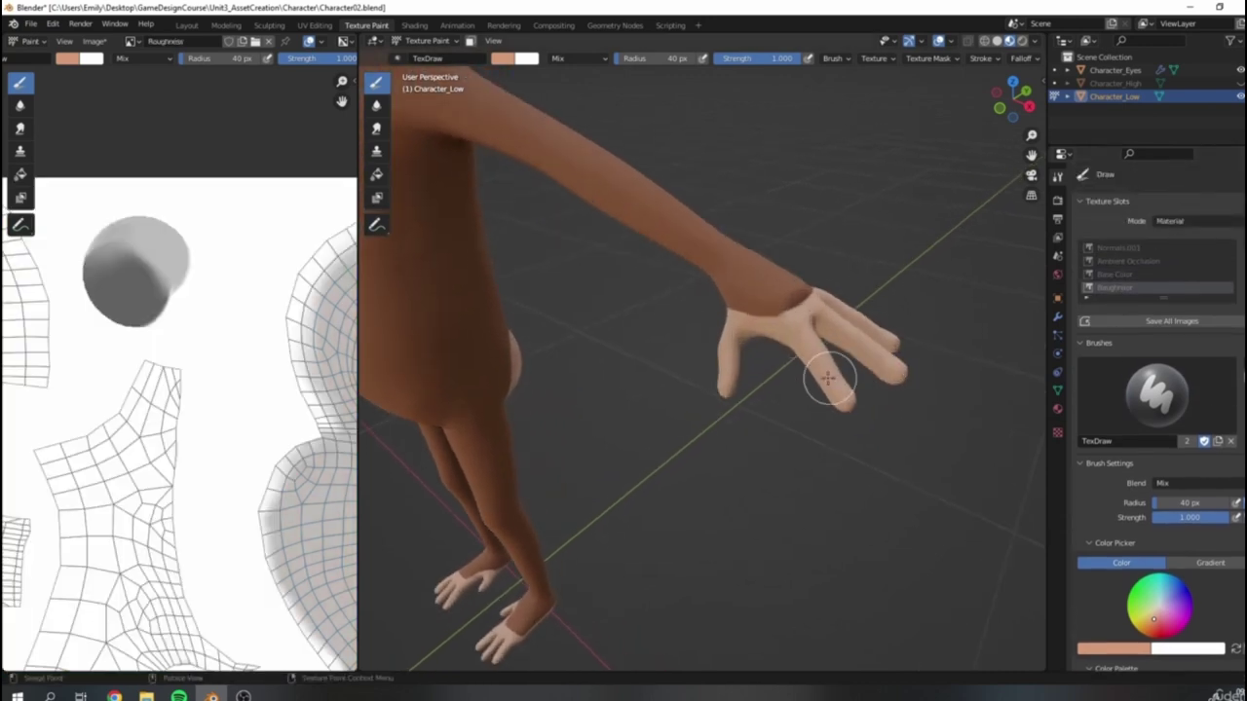
click(998, 44)
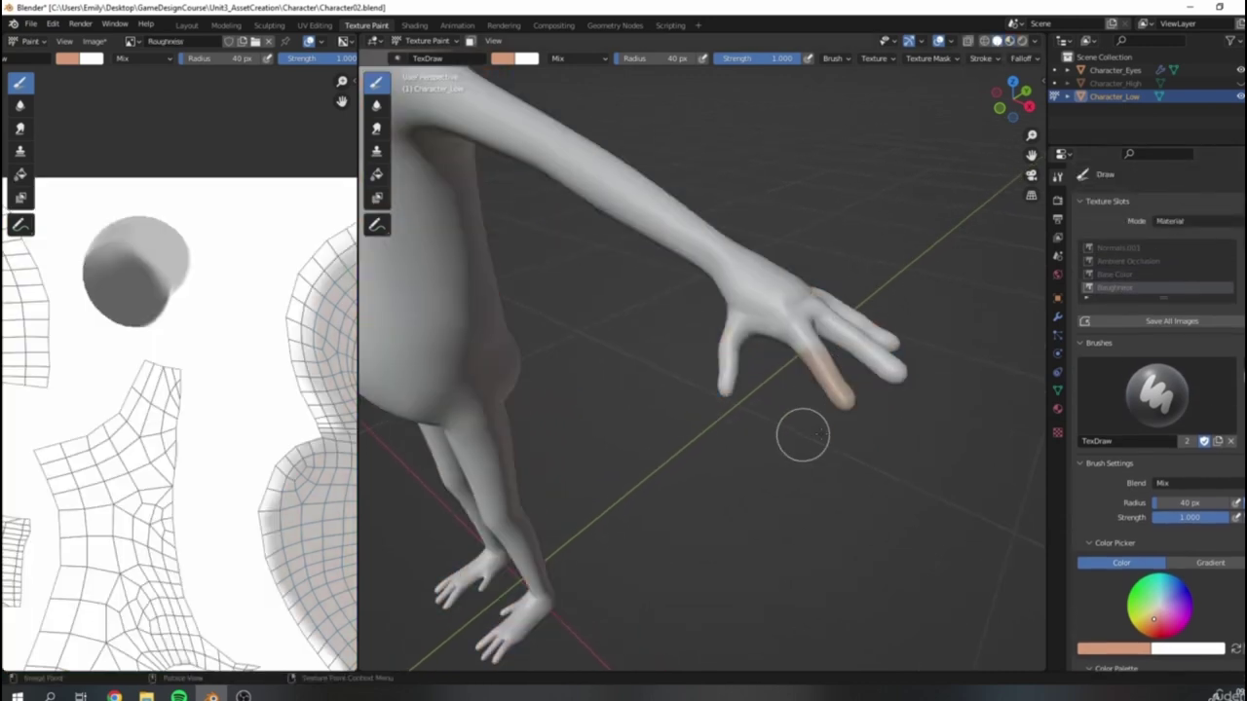
scroll(802, 431, up, 2)
Step: Hide the UV wireframe overlay over the face area of the roughness texture in the image editor
scroll(1200, 578, down, 3)
scroll(1200, 579, down, 3)
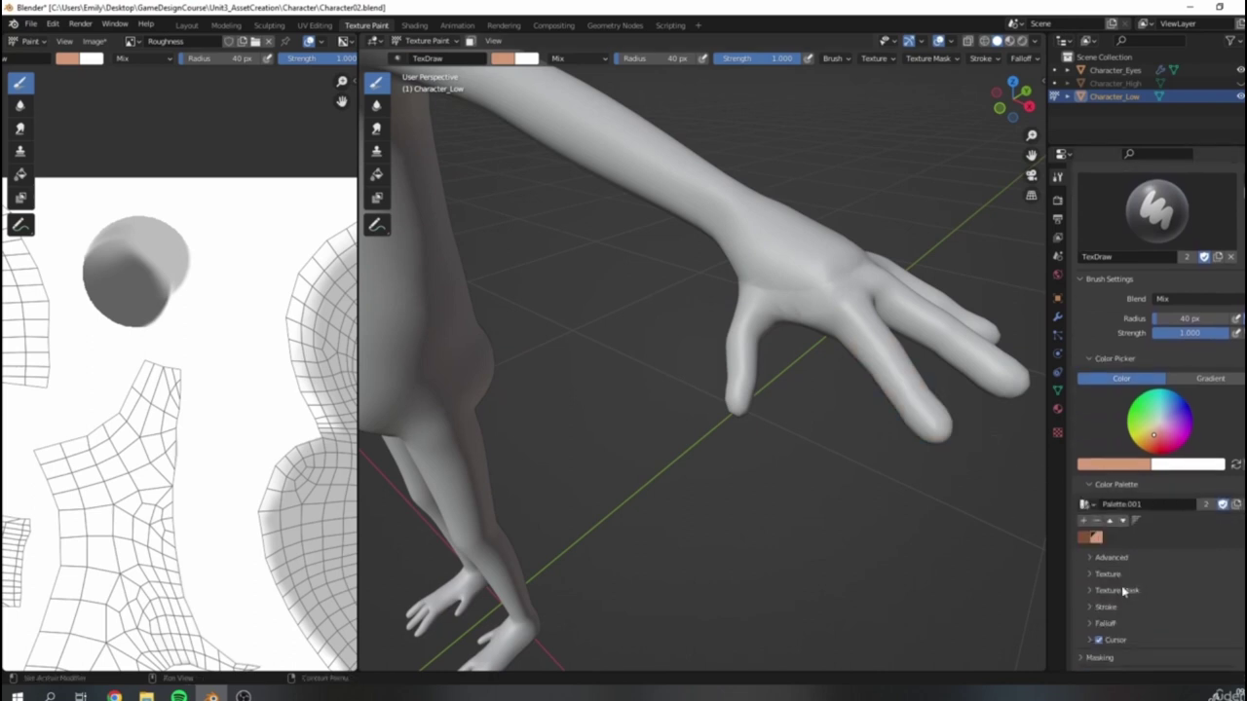
mouse_move(766, 398)
middle_down()
mouse_move(724, 357)
mouse_move(600, 420)
middle_up()
scroll(185, 318, down, 3)
scroll(185, 317, up, 5)
middle_drag(185, 318, 174, 314)
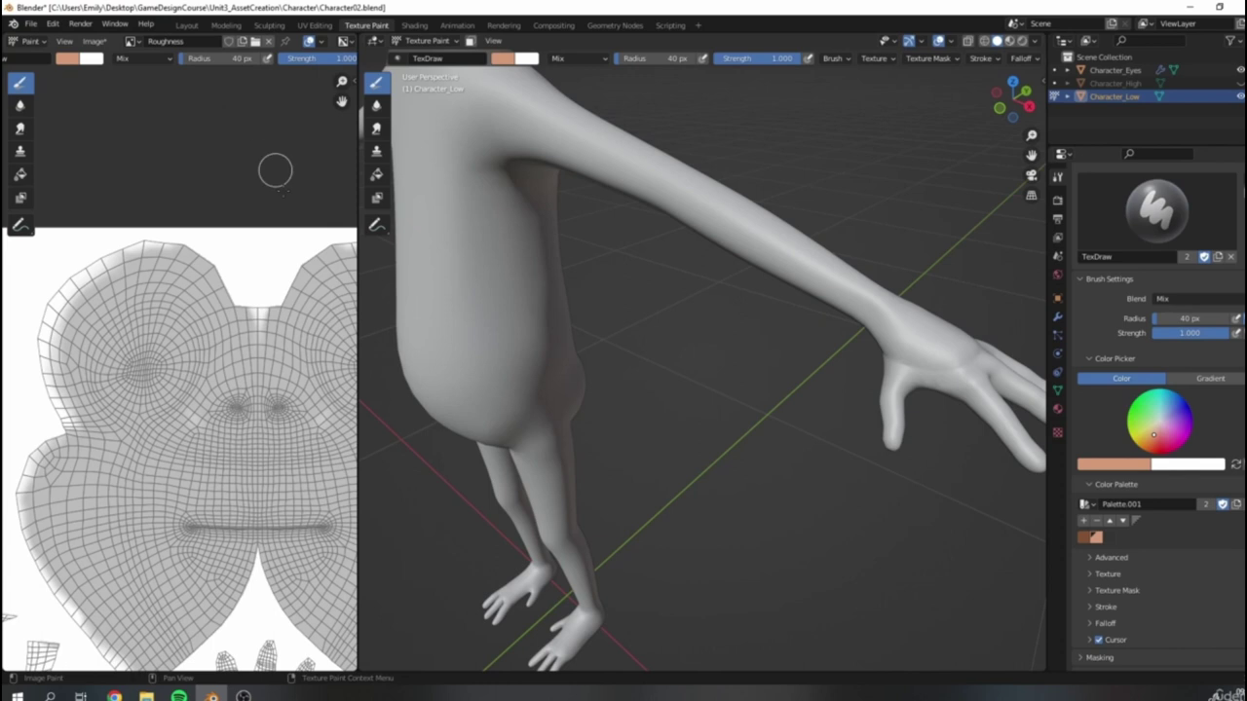
middle_drag(280, 259, 227, 246)
click(308, 40)
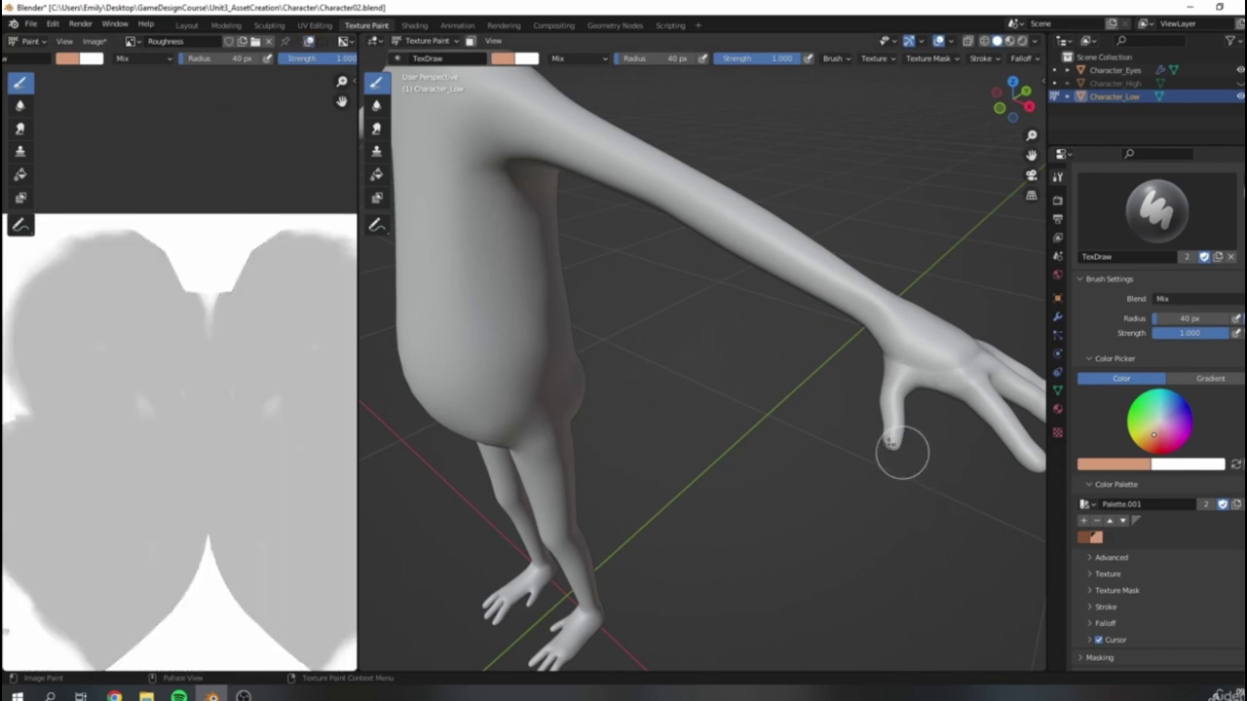
Step: Try covering the light spots in the face area with gray sampled from the roughness texture, and undo the stroke
click(1125, 465)
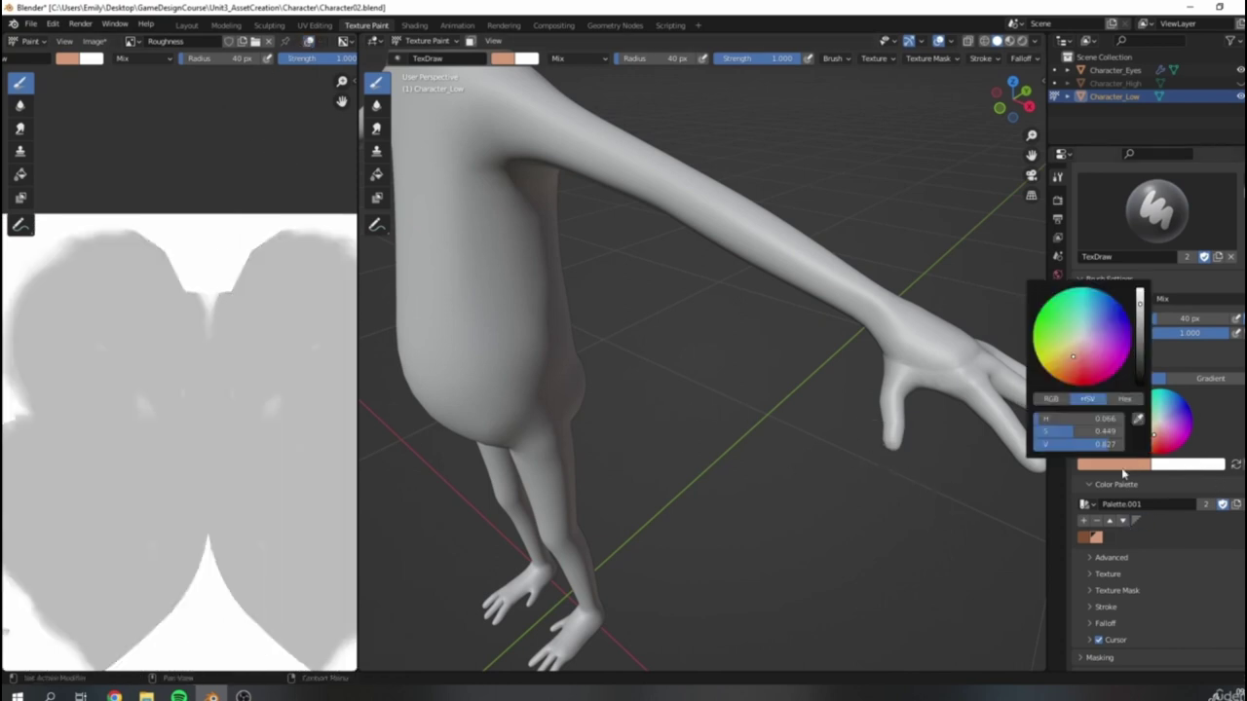
click(1104, 466)
click(286, 412)
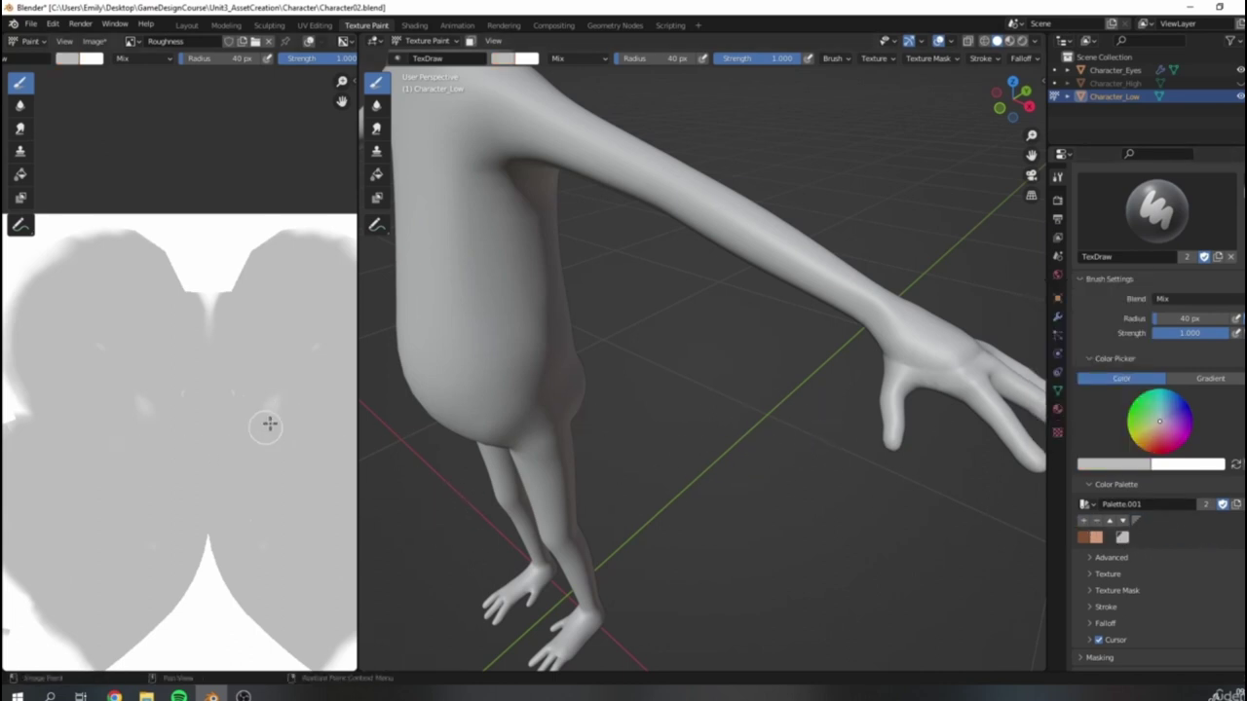
drag(232, 407, 273, 404)
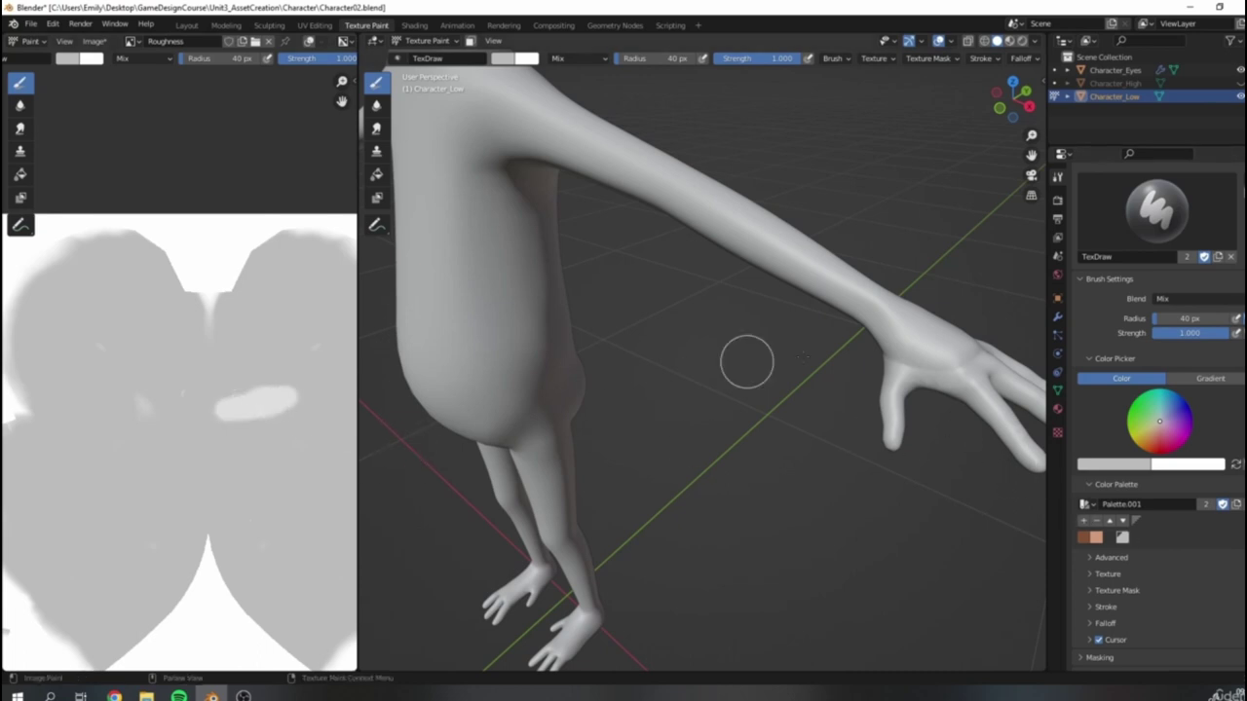
key(ctrl+z)
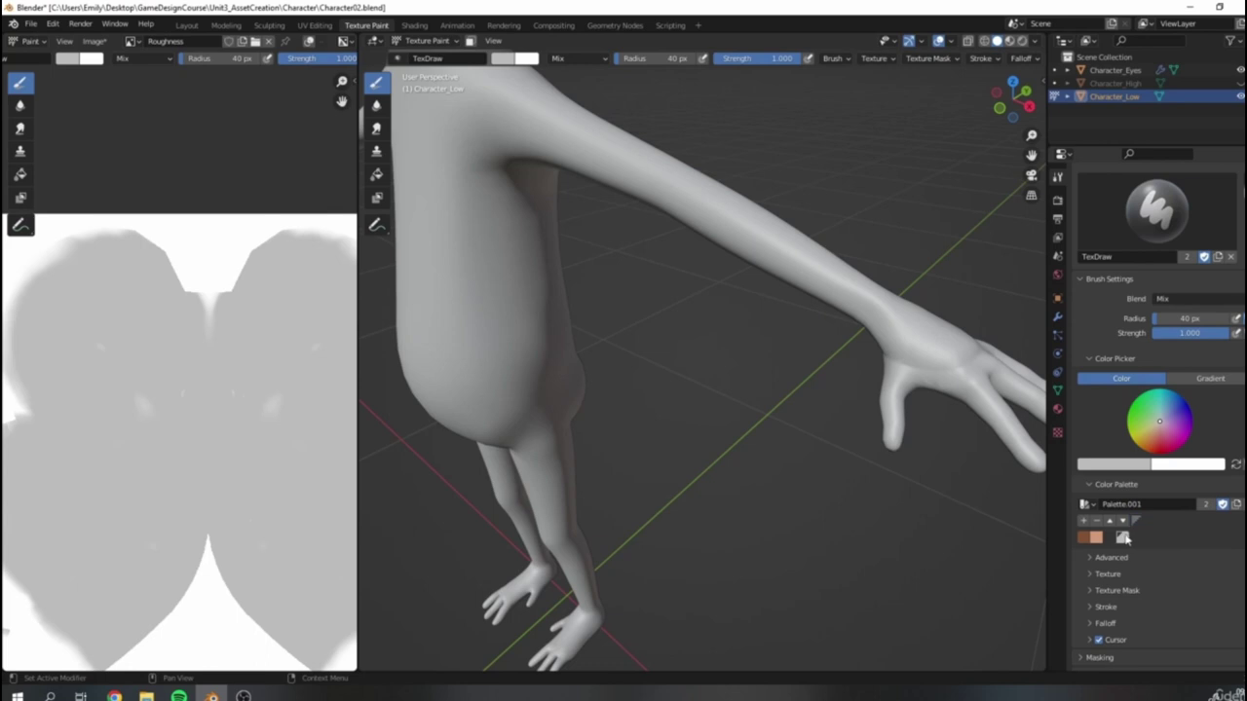
click(1134, 466)
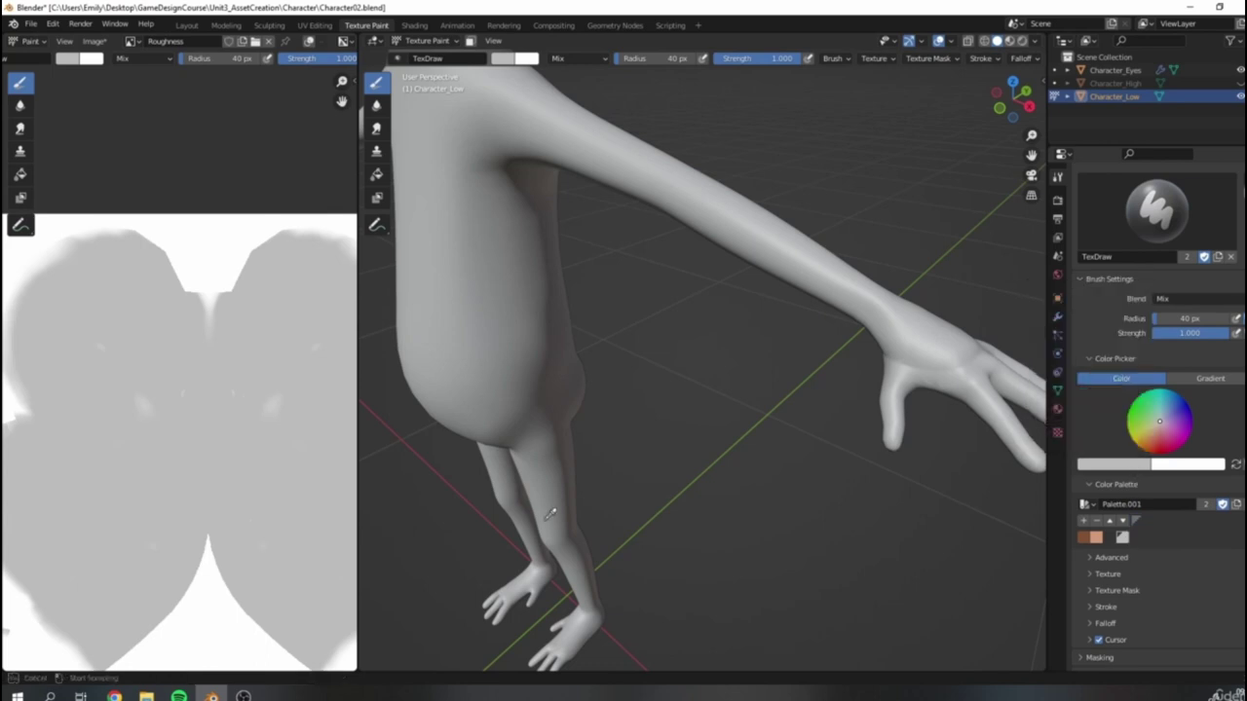
key(ctrl+z)
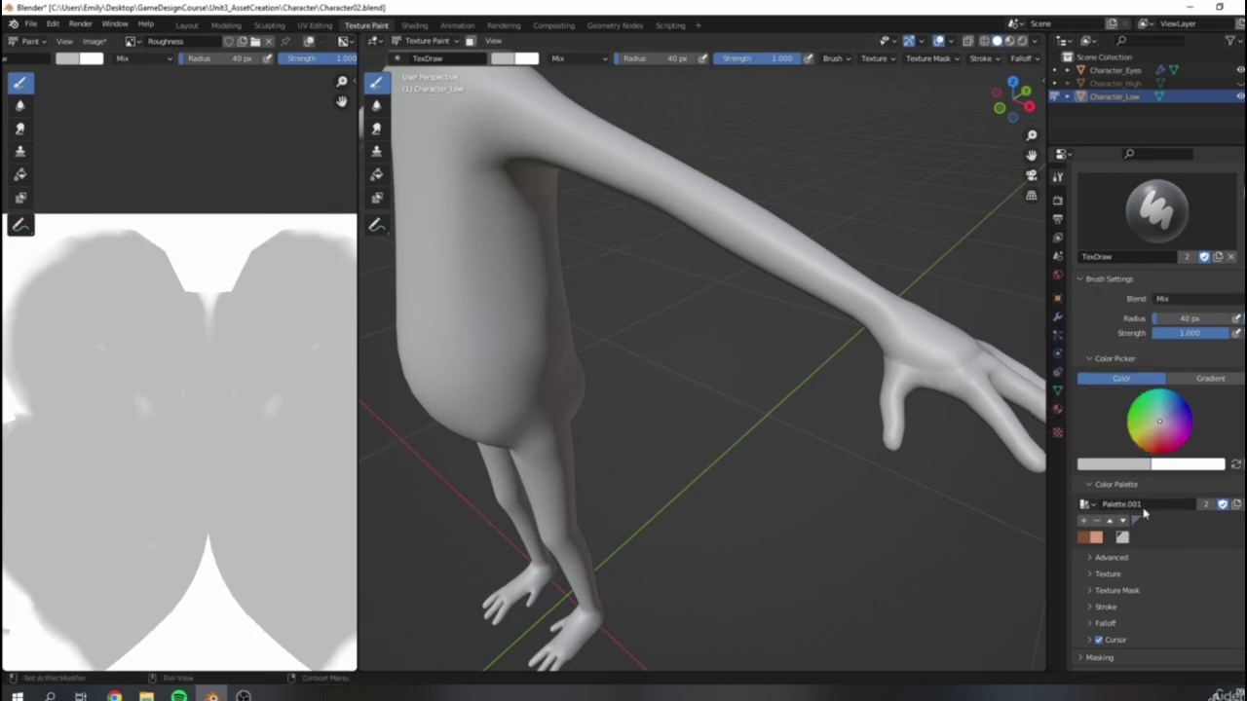
click(1129, 468)
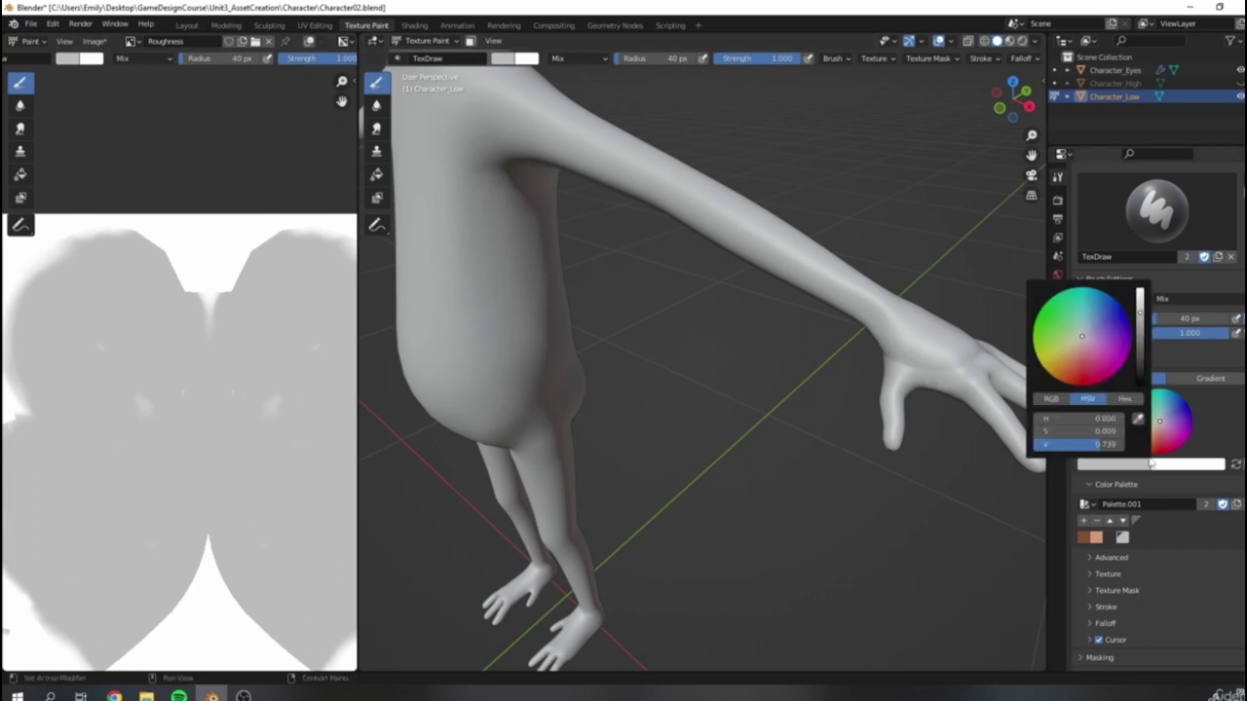
Step: Set the scene's colour management view transform to Standard
click(1059, 203)
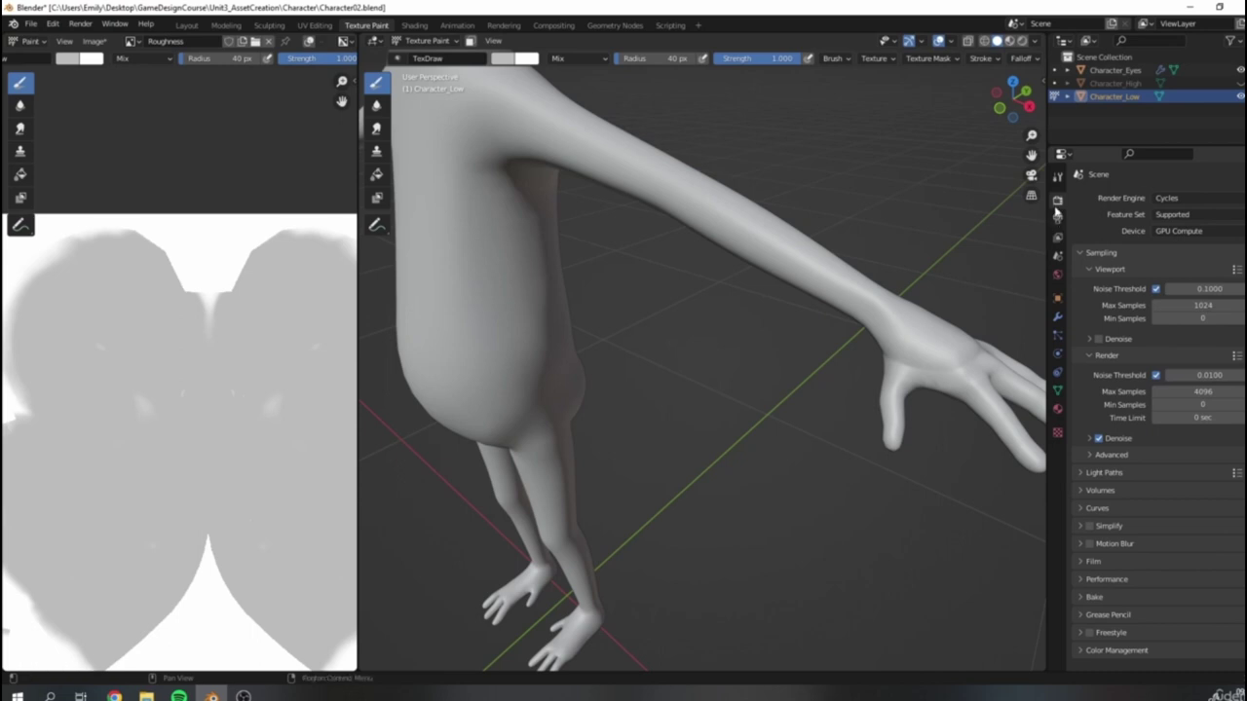
click(1086, 651)
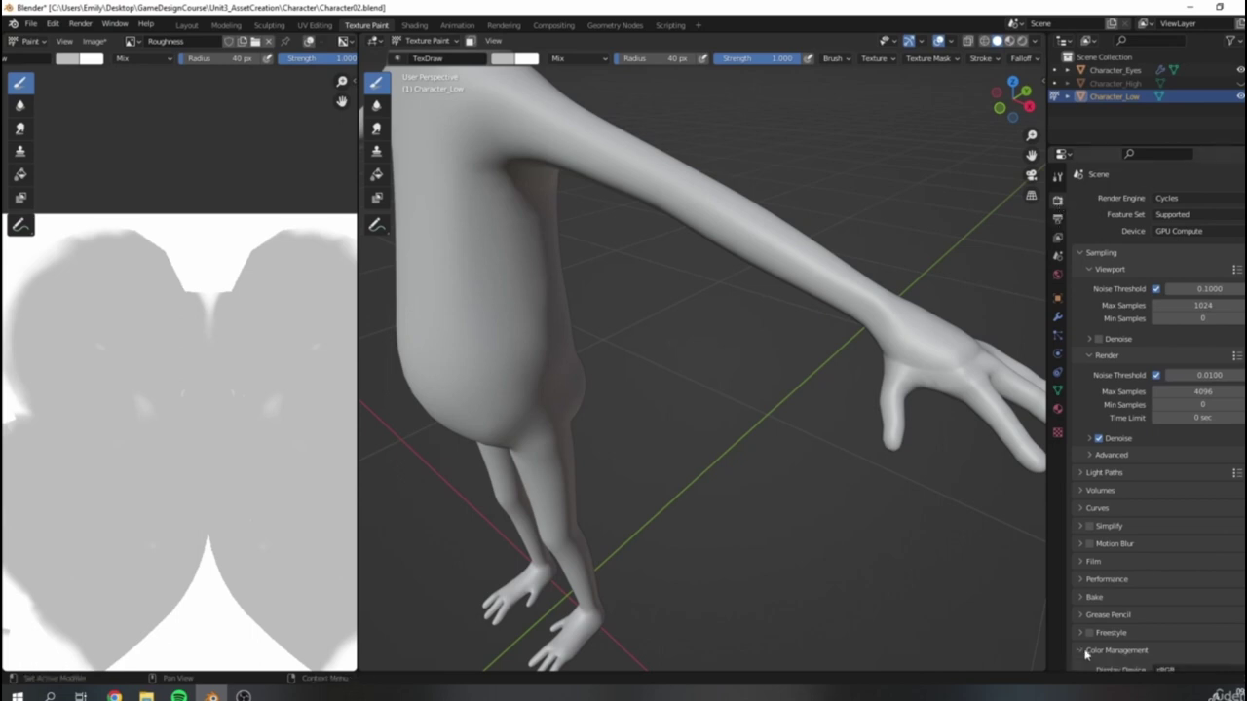
scroll(1220, 556, down, 3)
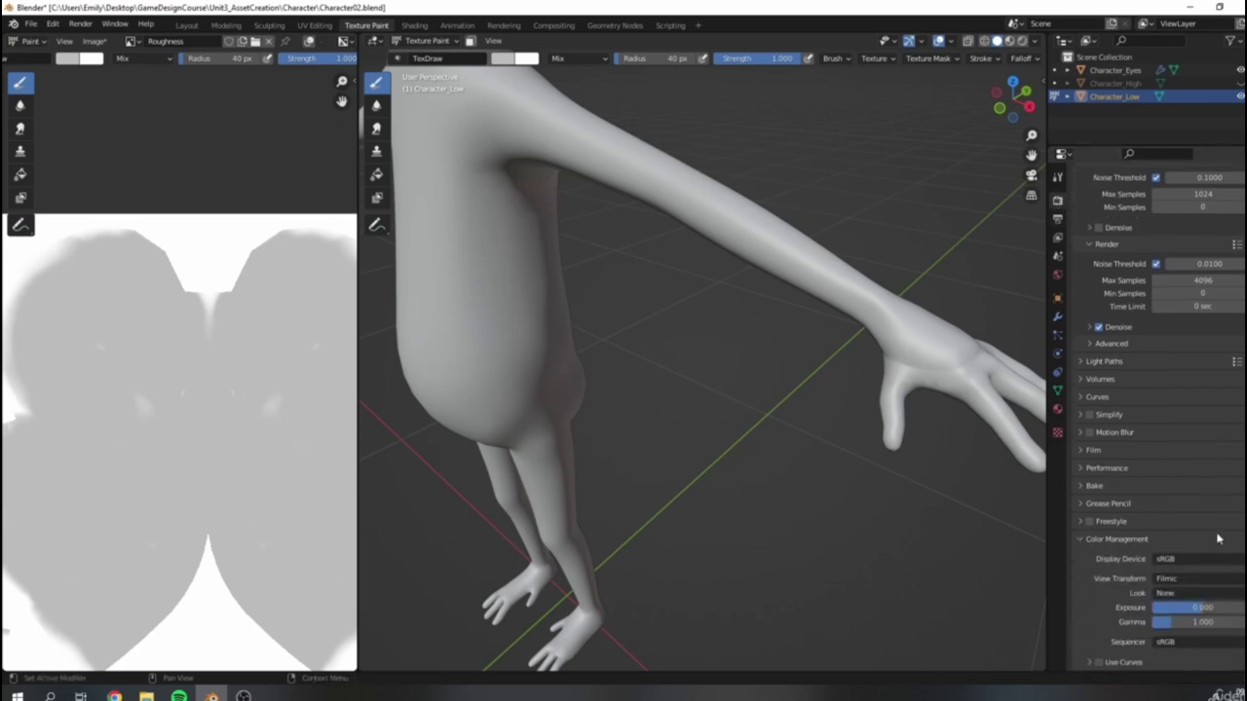
click(1176, 579)
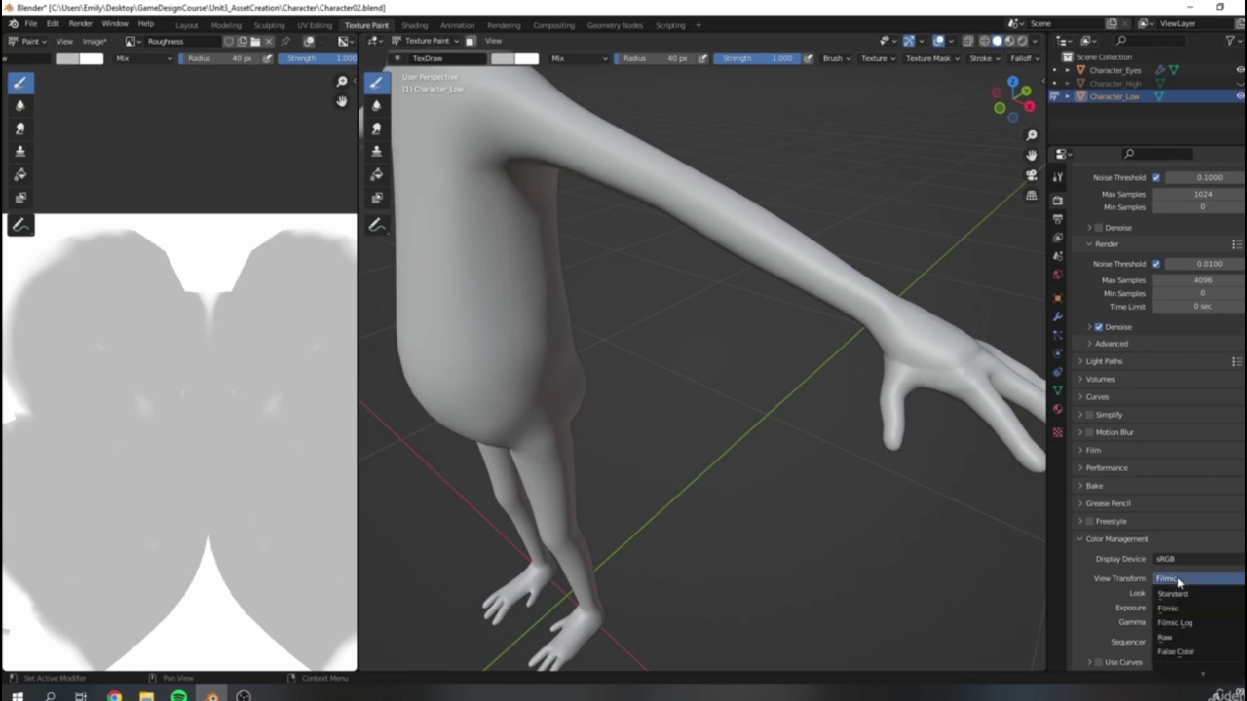
click(1175, 596)
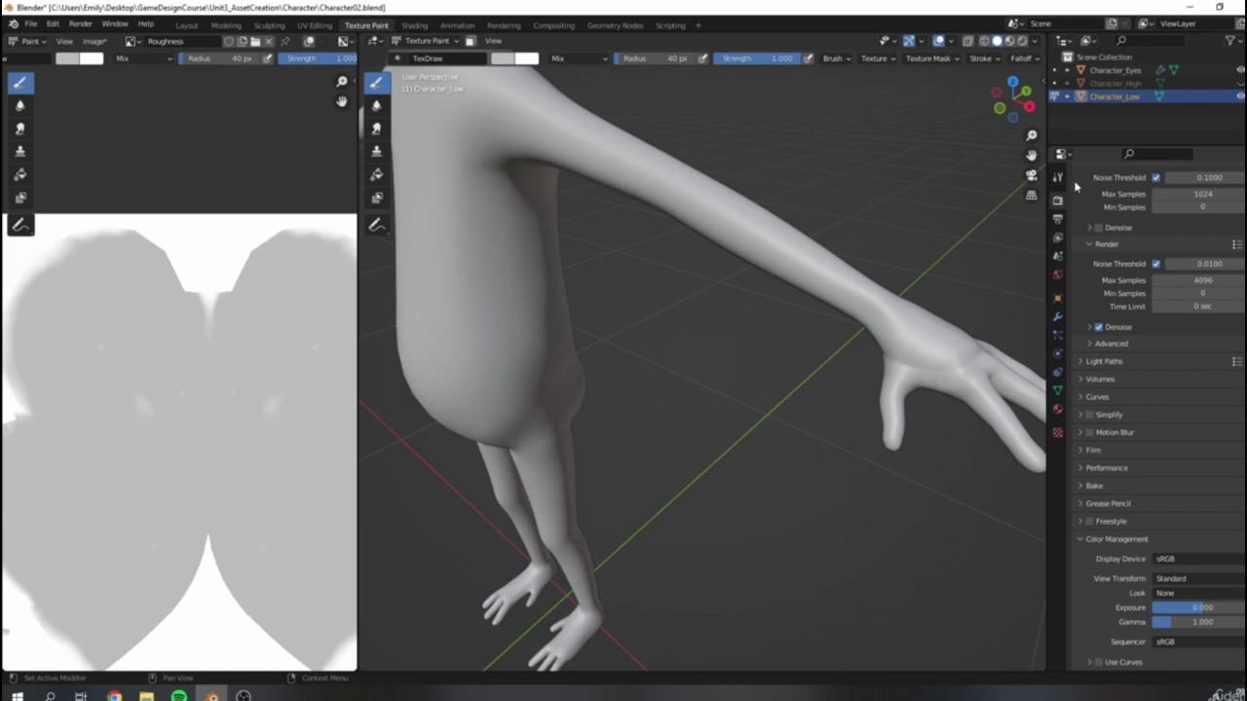
Step: Show the character in Material Preview shading with the head and upper body in view
scroll(859, 308, down, 3)
middle_drag(693, 251, 859, 341)
middle_drag(859, 341, 857, 289)
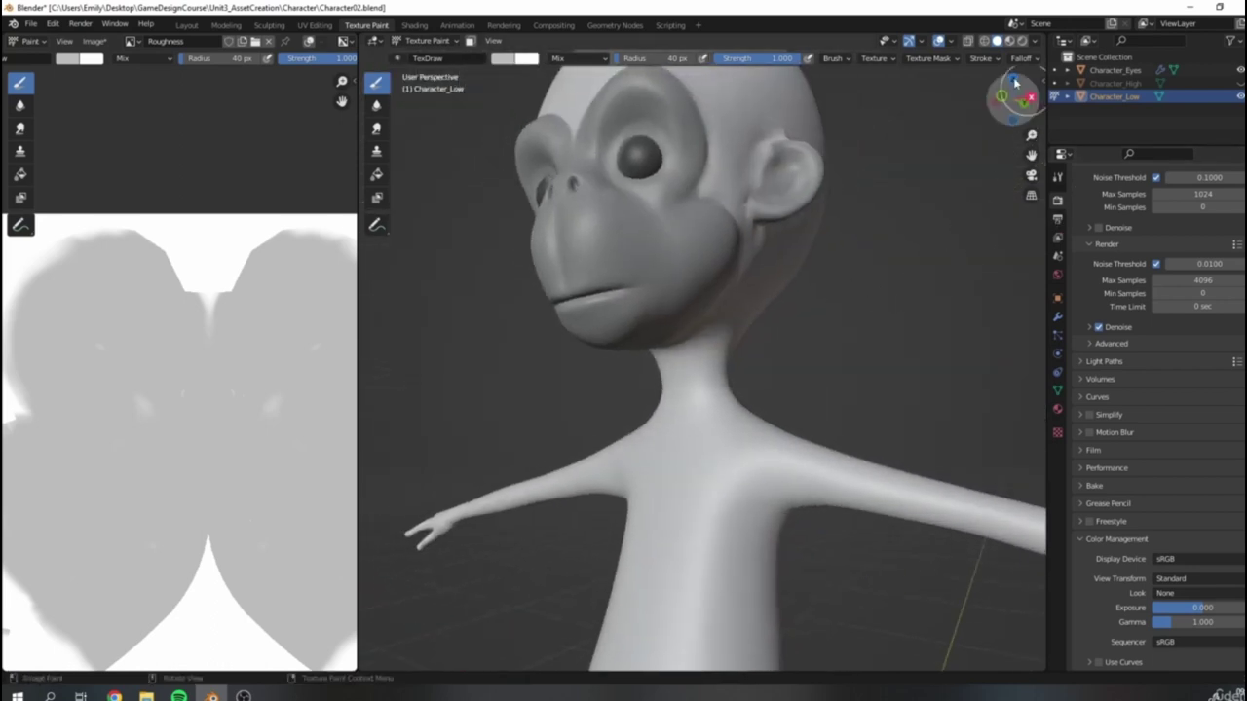
click(1009, 41)
middle_drag(871, 223, 813, 230)
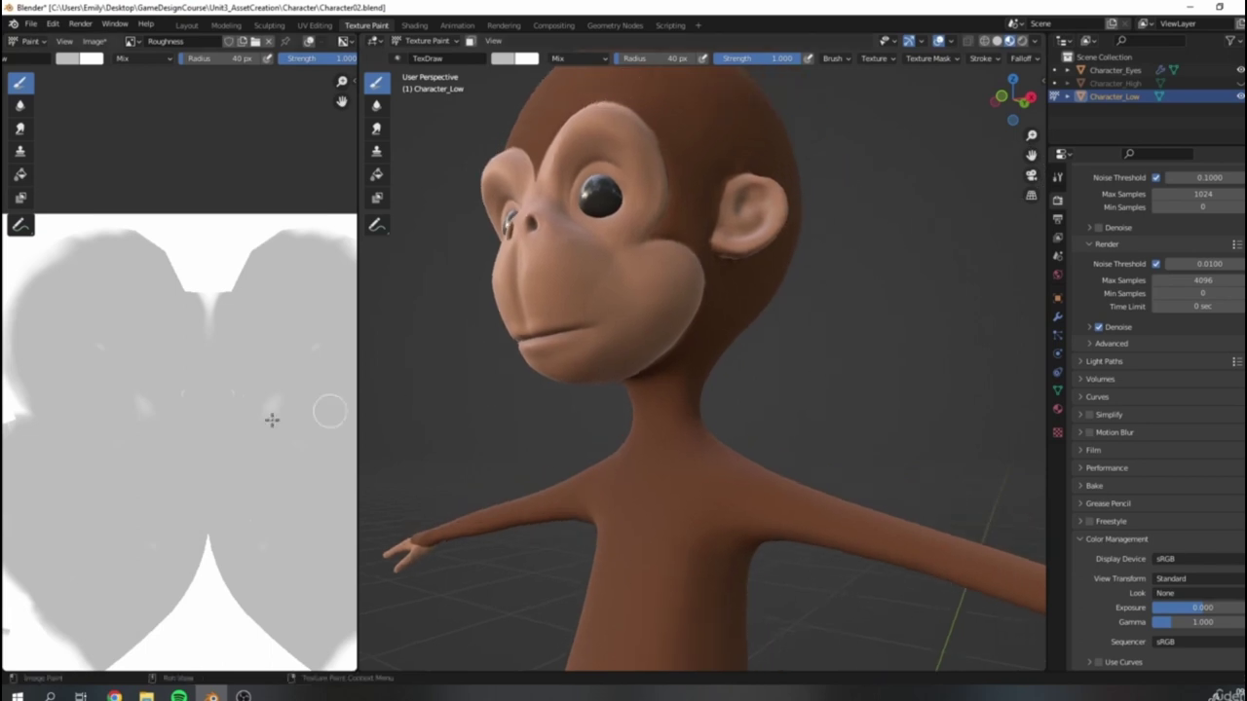
scroll(328, 412, down, 2)
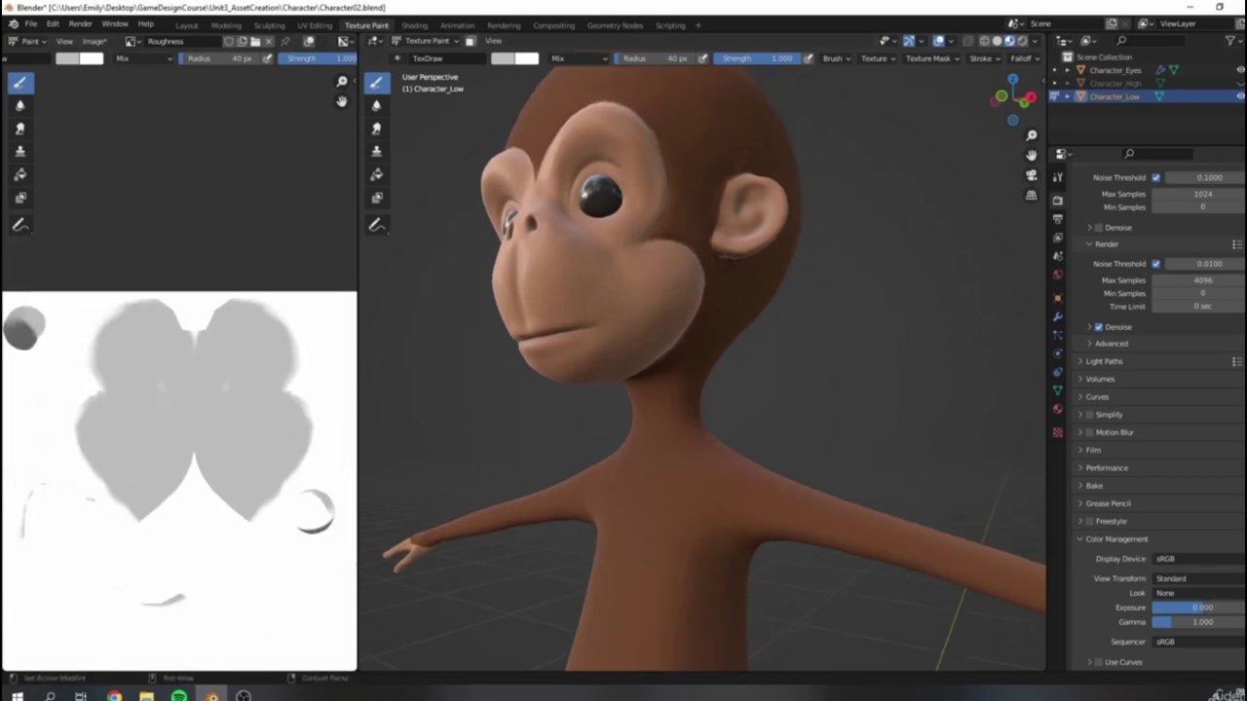
Step: Resample the gray from the roughness texture's face area and paint over the light spots around the cheeks
click(1058, 179)
click(1123, 539)
click(1135, 493)
click(247, 446)
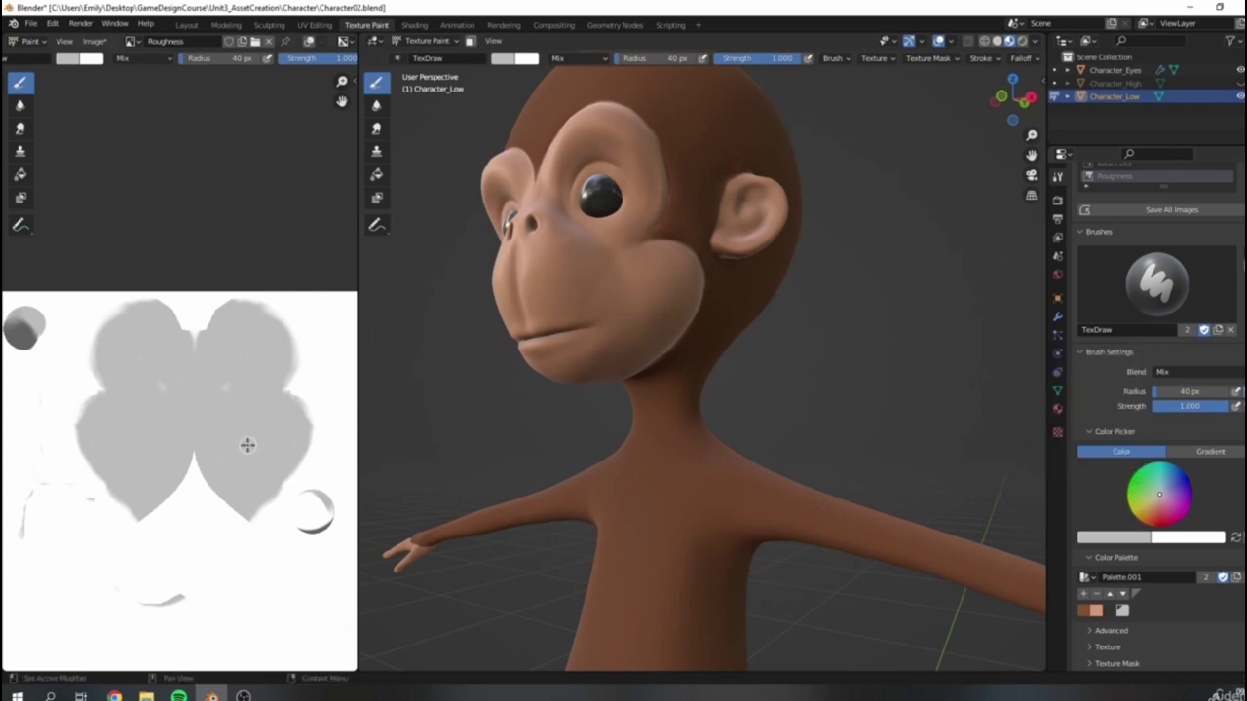
click(1116, 537)
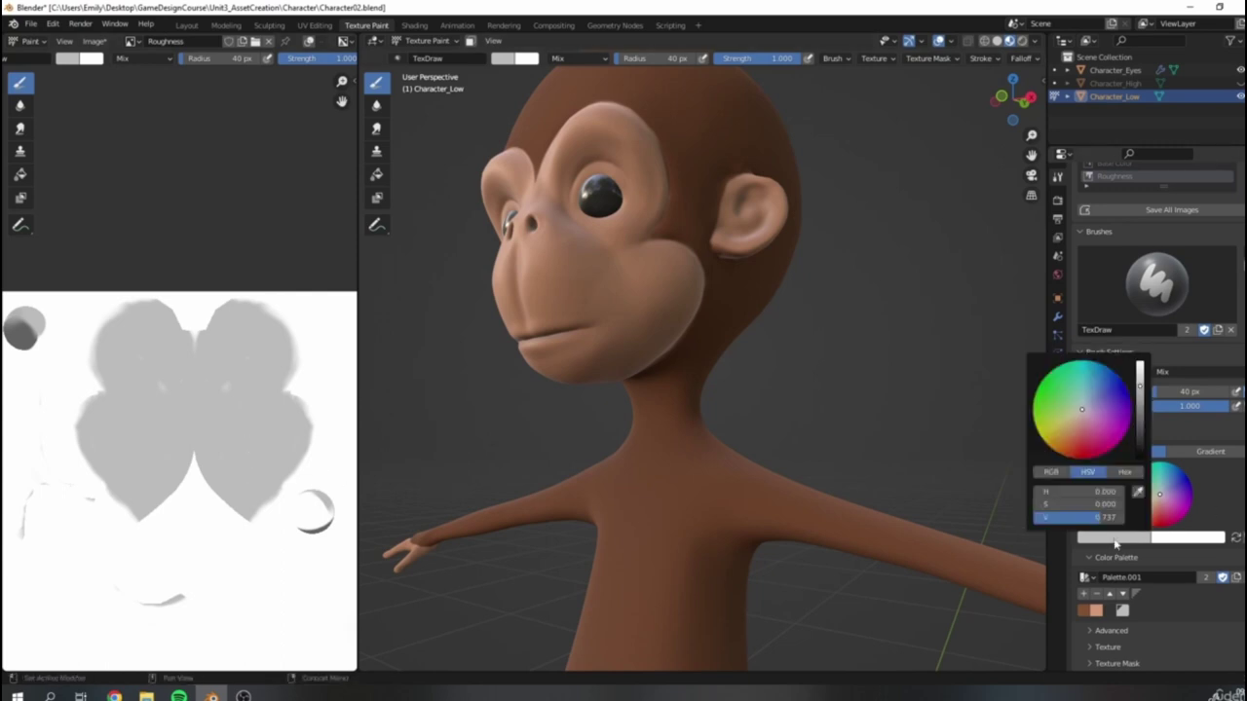
scroll(692, 406, up, 1)
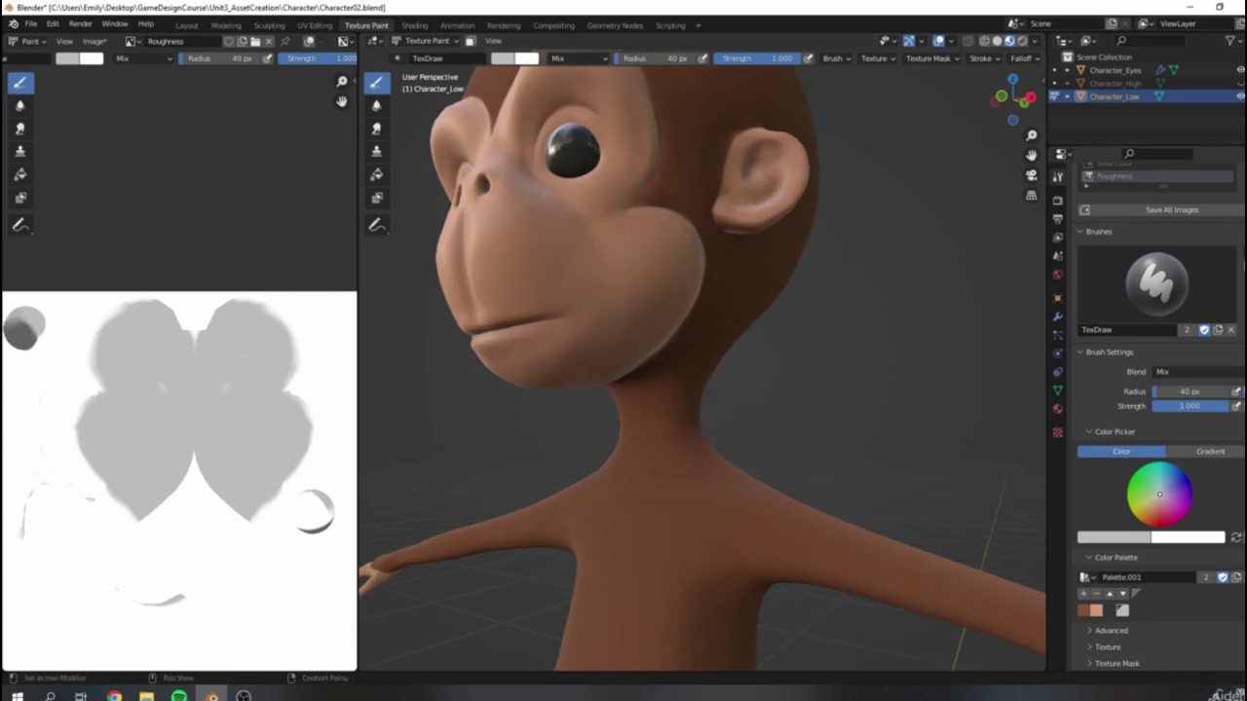
Step: Set the brush colour's HSV value to 0.5 for a darker gray
click(1116, 537)
click(1130, 539)
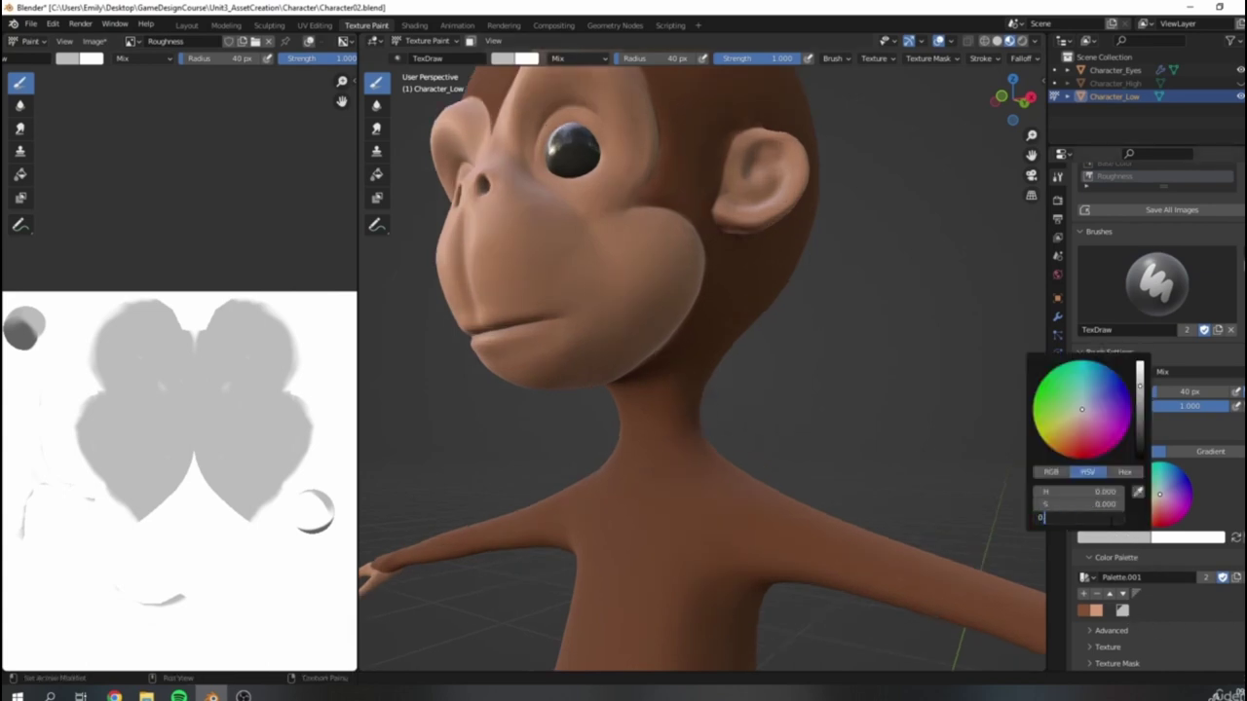
text(0.5)
key(Return)
Step: Inspect the face area of the roughness texture and the character's head for missed spots
scroll(232, 384, up, 3)
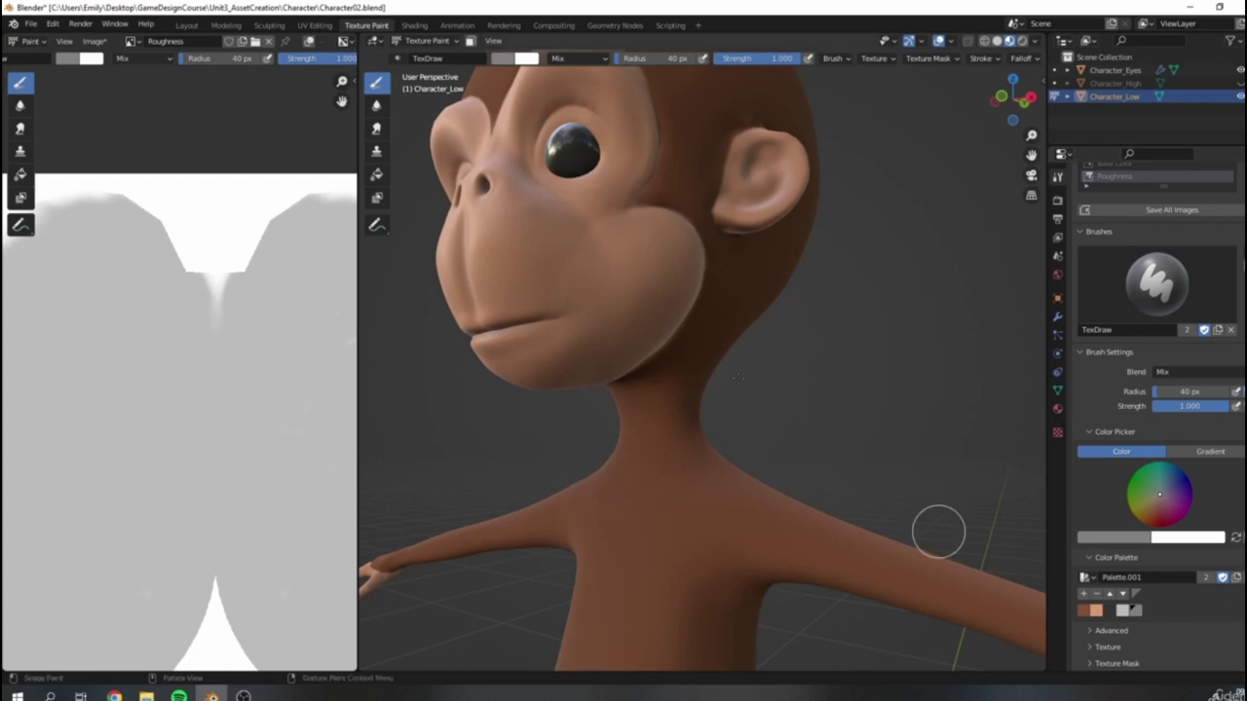
scroll(935, 526, down, 3)
scroll(687, 323, down, 2)
scroll(292, 302, down, 3)
scroll(261, 322, down, 1)
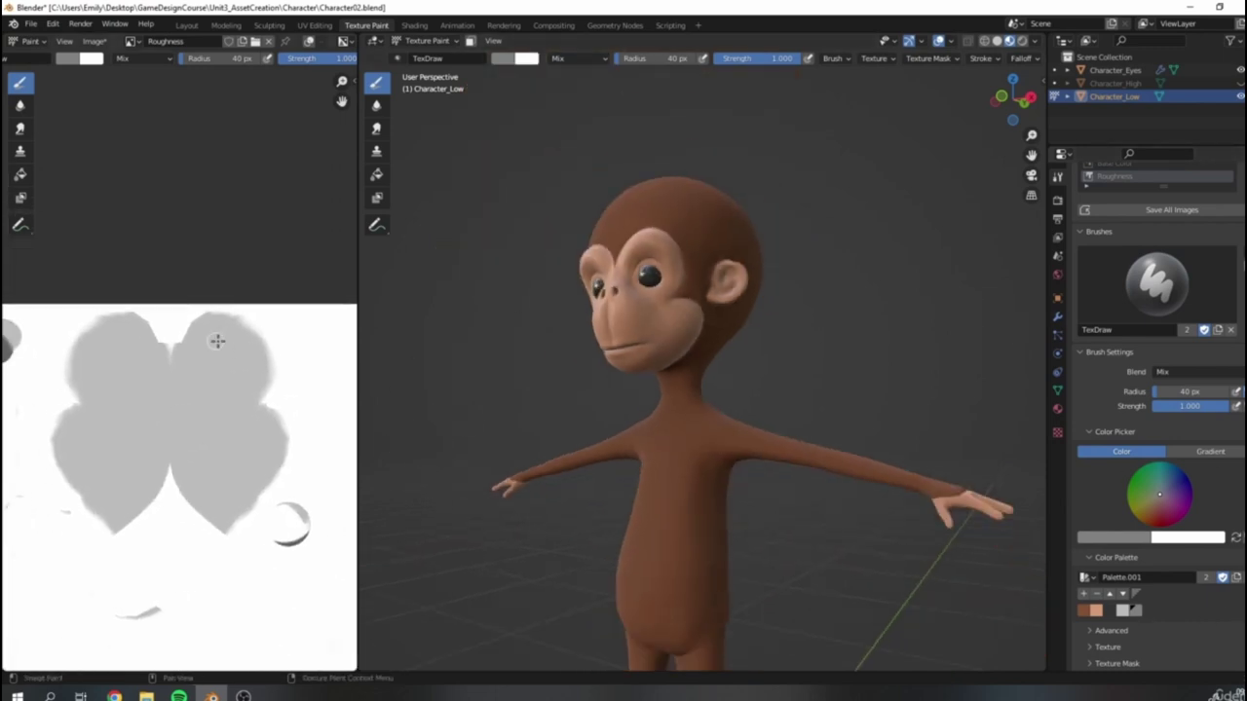
scroll(217, 340, up, 5)
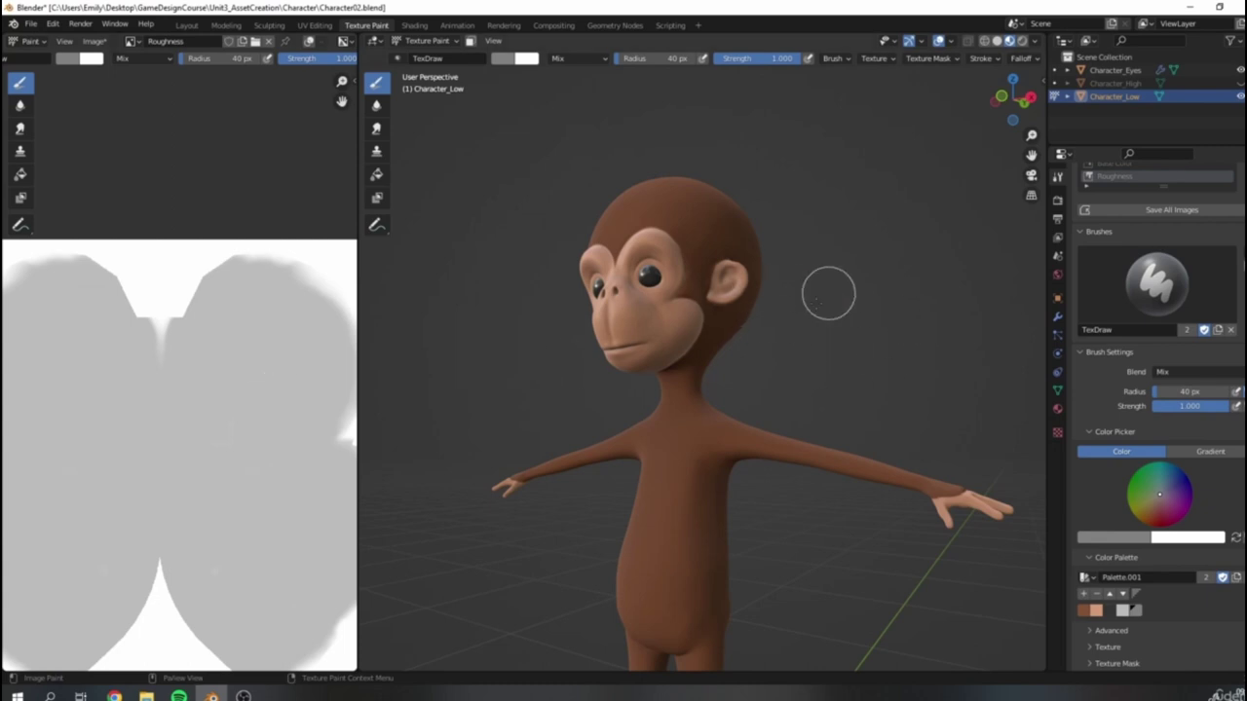
middle_drag(827, 292, 990, 429)
middle_drag(825, 248, 782, 267)
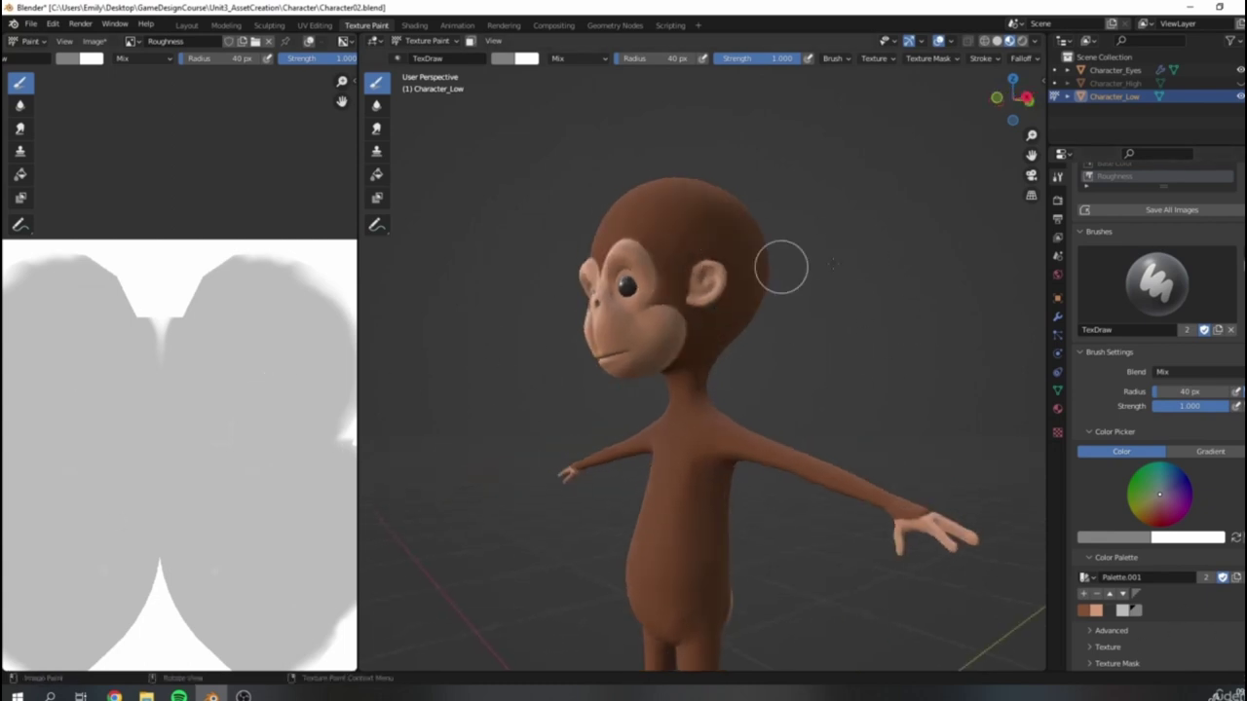
Step: Return to Solid shading and paint the darker gray over the fingers and knuckles on the back of the hand
scroll(782, 267, up, 3)
shift+middle_drag(838, 370, 623, 243)
middle_drag(740, 399, 779, 409)
mouse_move(818, 428)
shift+middle_down()
mouse_move(698, 240)
mouse_move(694, 326)
shift+middle_up()
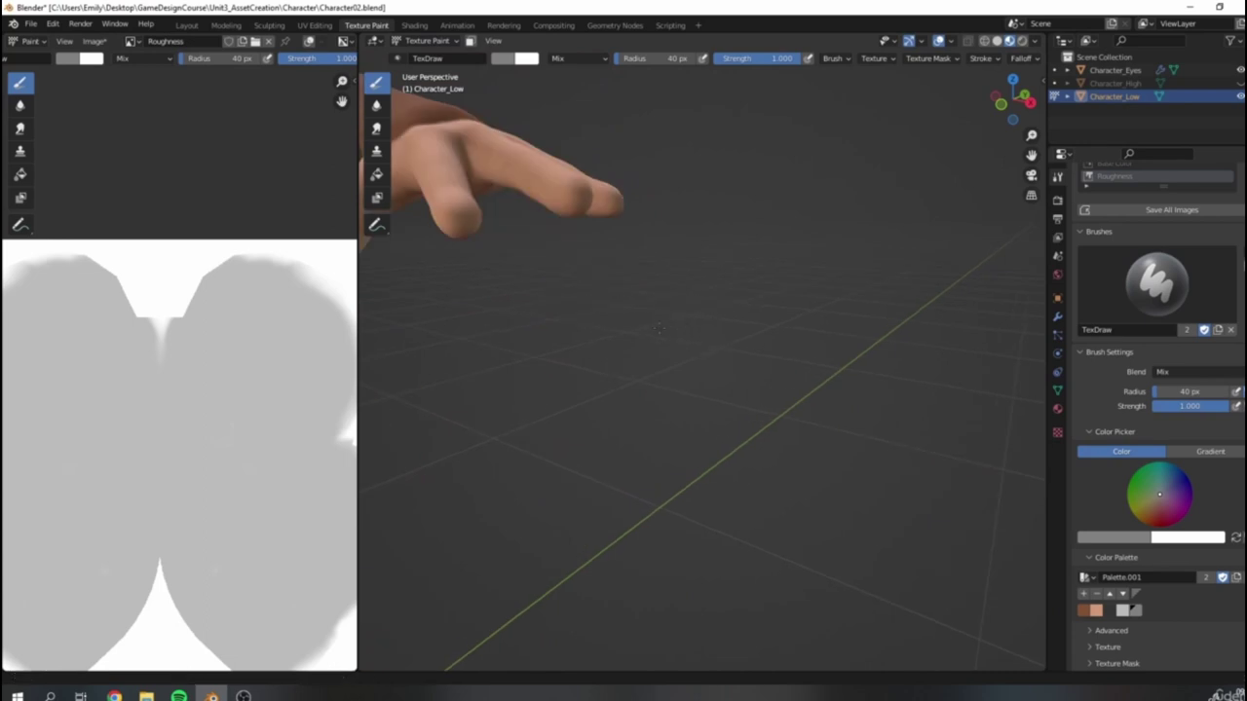
scroll(702, 336, up, 3)
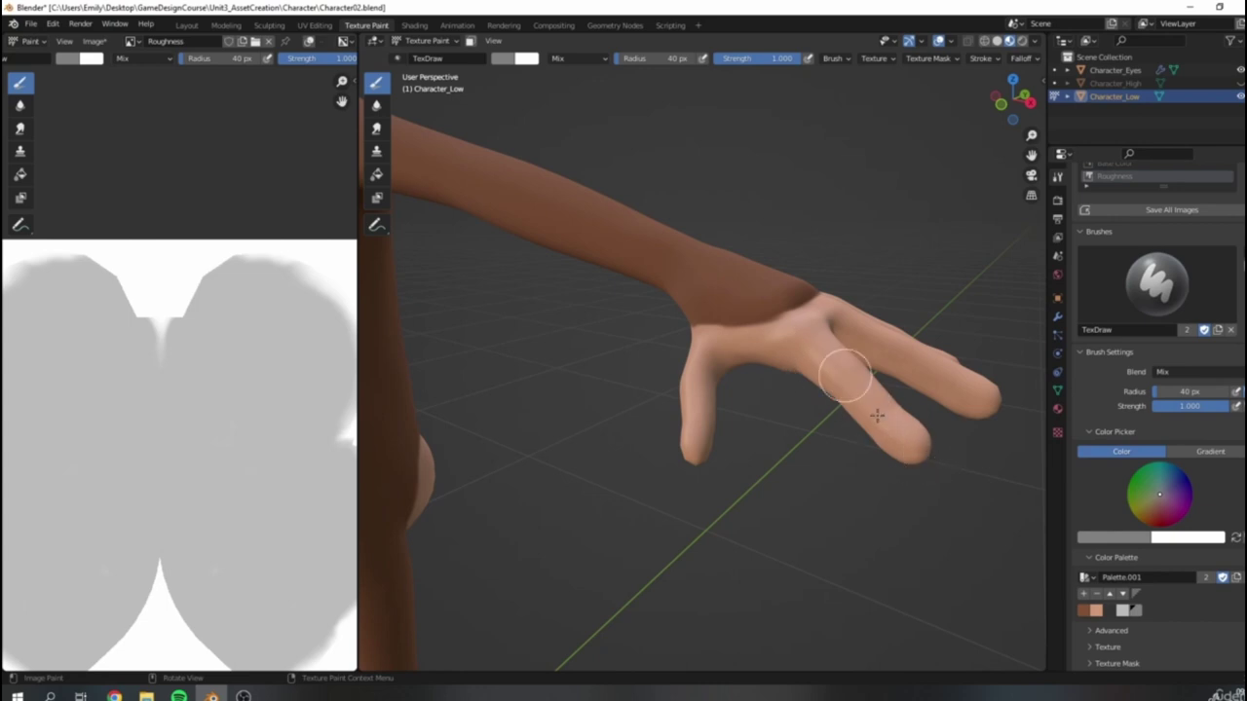
mouse_move(951, 390)
middle_down()
mouse_move(723, 440)
mouse_move(798, 429)
middle_up()
scroll(724, 438, down, 2)
click(997, 41)
middle_drag(993, 166, 813, 399)
scroll(812, 400, up, 3)
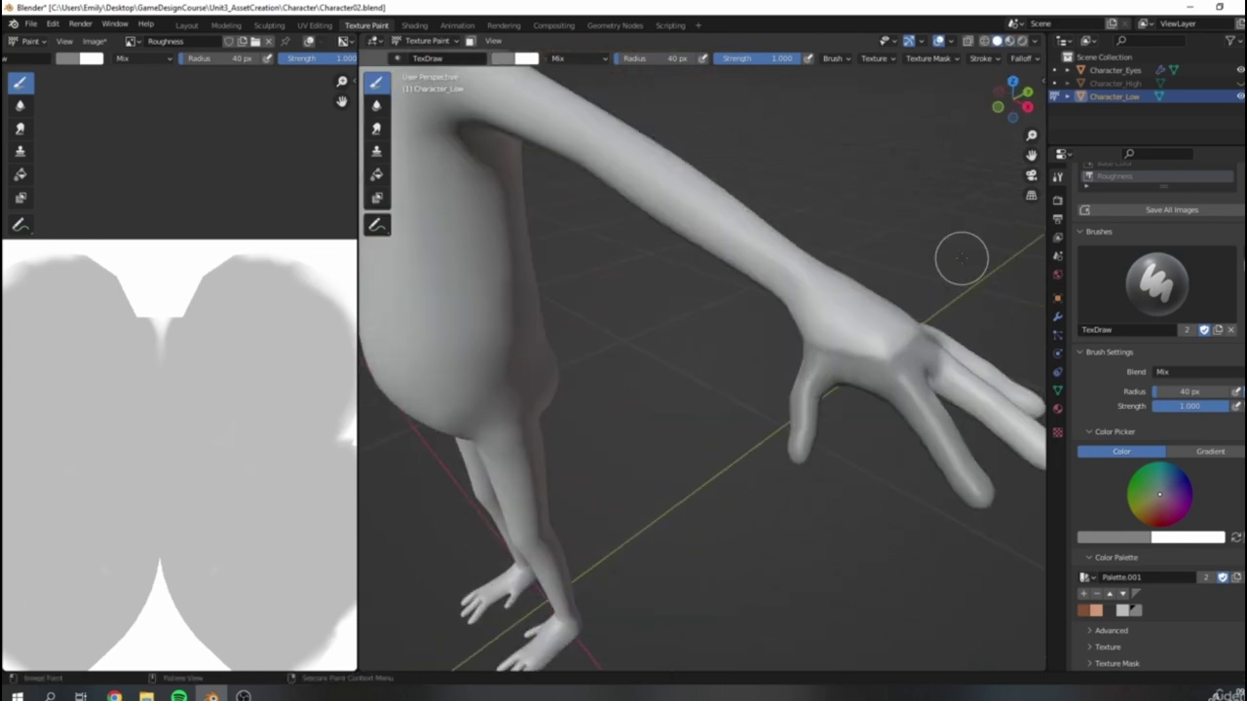
middle_drag(854, 355, 882, 435)
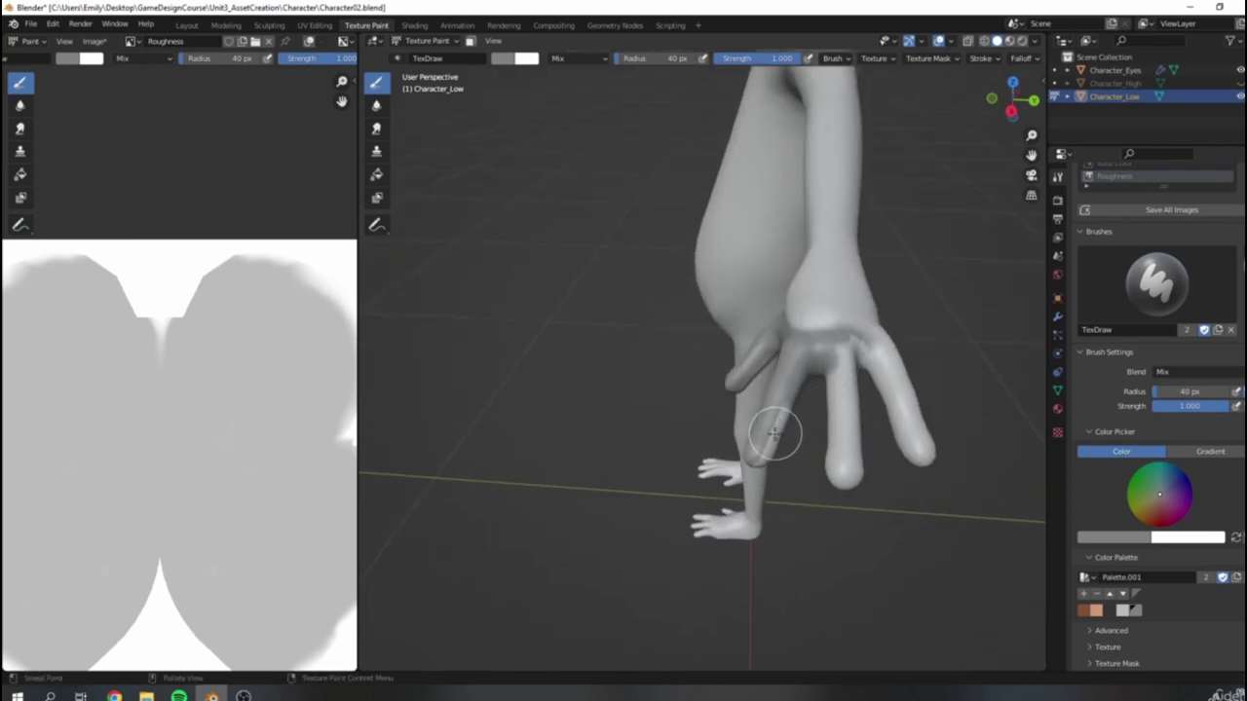
middle_drag(779, 393, 875, 444)
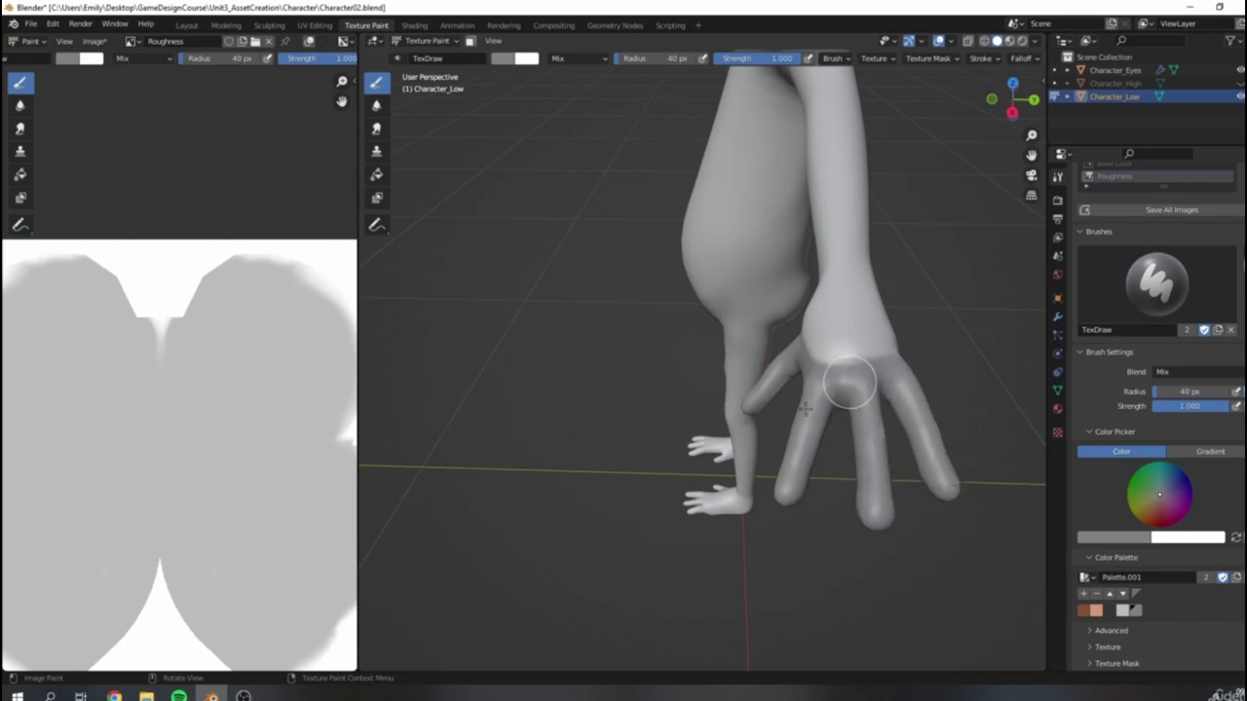
Step: Paint the same gray over the palm and the undersides of the fingers and thumb
middle_drag(819, 462, 654, 253)
mouse_move(619, 301)
mouse_down()
mouse_move(535, 342)
mouse_move(600, 300)
mouse_move(644, 306)
mouse_move(564, 374)
mouse_move(623, 337)
mouse_move(681, 361)
mouse_move(661, 332)
mouse_move(580, 325)
mouse_up()
middle_drag(577, 309, 624, 357)
mouse_move(736, 275)
mouse_down()
mouse_move(727, 269)
mouse_move(807, 301)
mouse_move(853, 354)
mouse_up()
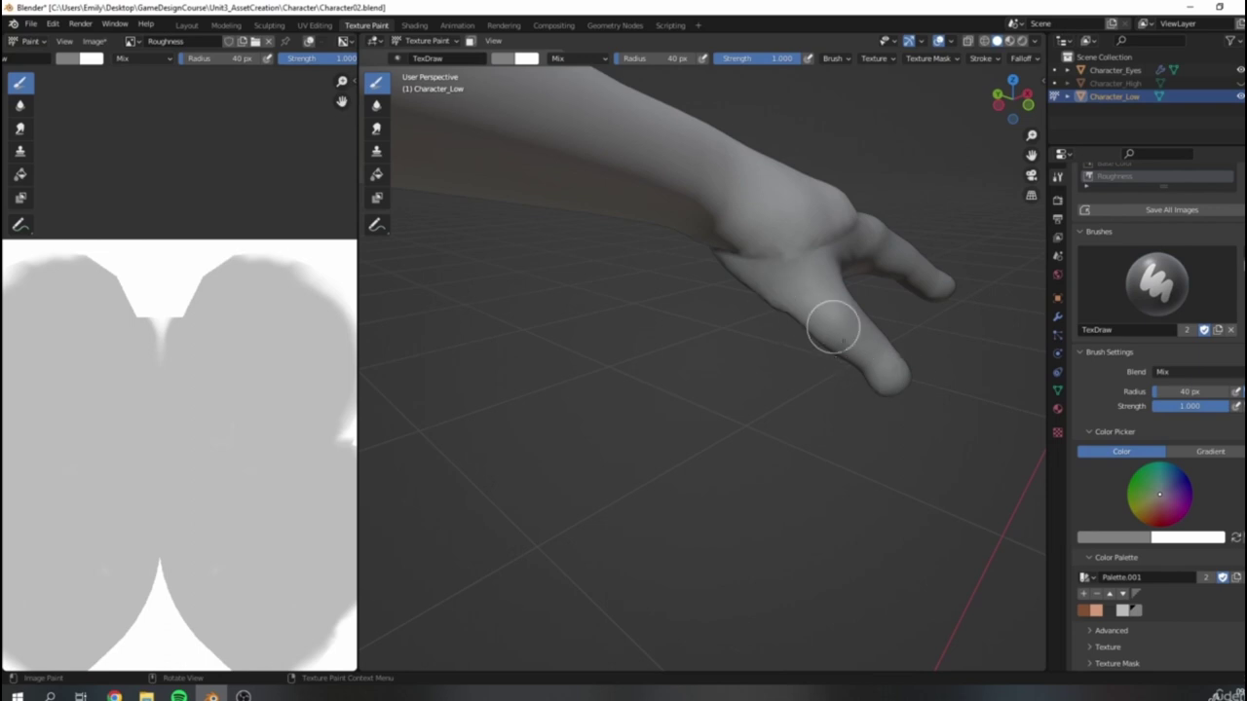
middle_drag(839, 357, 718, 370)
mouse_move(718, 370)
mouse_down()
mouse_move(695, 209)
mouse_move(710, 231)
mouse_move(868, 98)
mouse_move(820, 195)
mouse_up()
middle_drag(779, 215, 763, 379)
mouse_move(667, 312)
mouse_down()
mouse_move(805, 295)
mouse_move(757, 345)
mouse_move(810, 352)
mouse_up()
Step: Paint gray over the toes on top of the foot up to the peach boundary, using Material Preview as a guide and returning to Solid
scroll(935, 221, down, 5)
middle_drag(935, 221, 751, 357)
scroll(751, 357, up, 3)
scroll(760, 357, down, 4)
scroll(760, 356, down, 4)
middle_drag(598, 440, 667, 436)
shift+middle_drag(667, 437, 689, 375)
scroll(720, 458, up, 3)
shift+middle_drag(732, 474, 576, 407)
scroll(663, 424, up, 4)
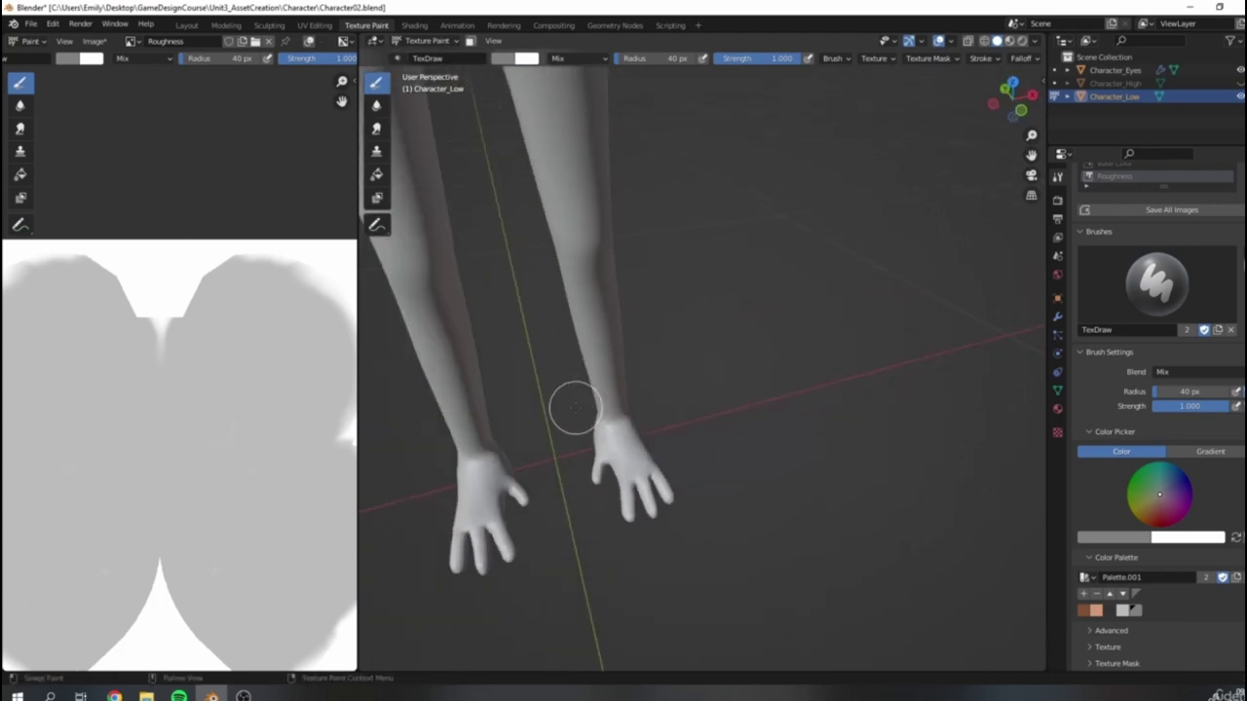
scroll(576, 407, up, 5)
mouse_move(825, 415)
middle_down()
mouse_move(718, 342)
mouse_move(794, 397)
mouse_move(778, 395)
middle_up()
click(1009, 42)
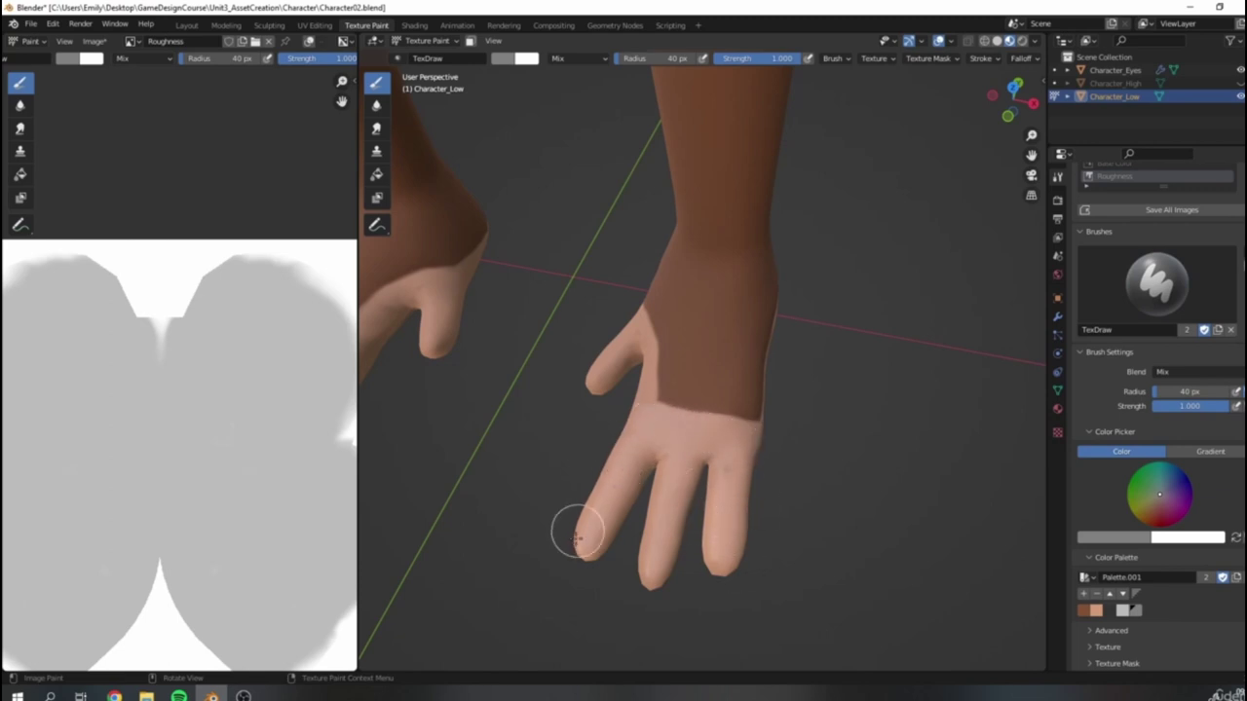
drag(637, 329, 632, 421)
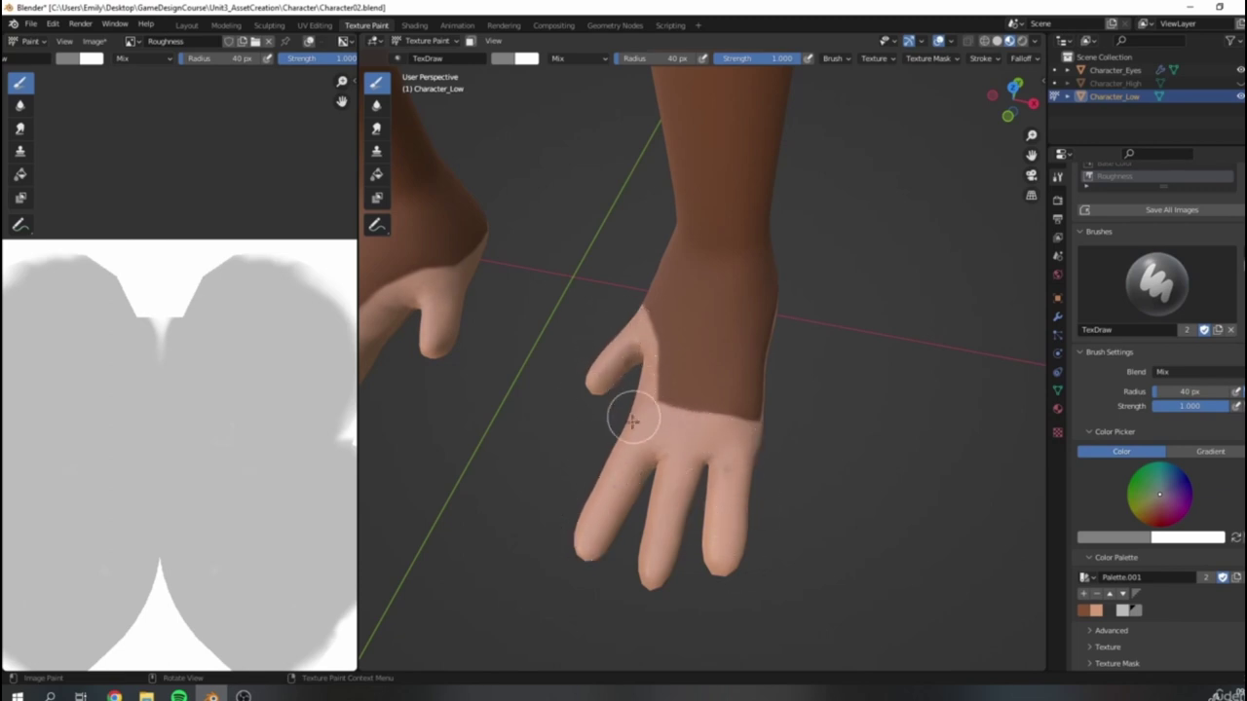
click(997, 41)
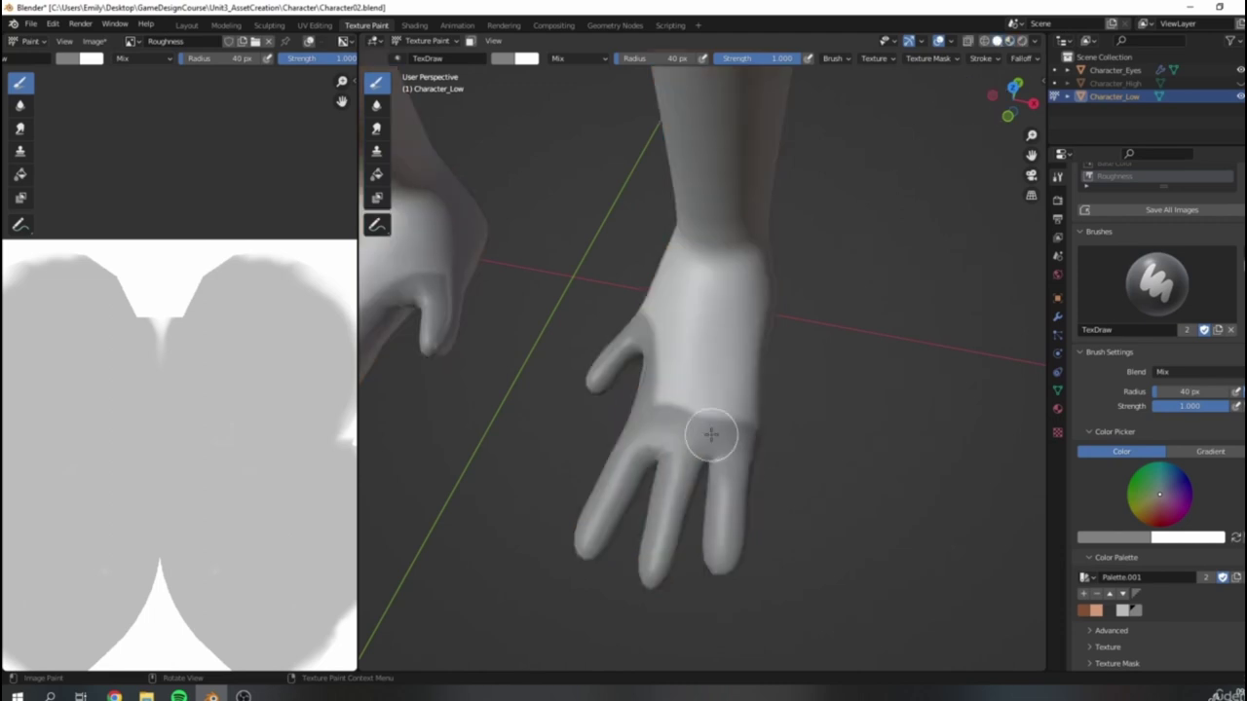
Step: Paint gray over the sole of the foot and the sides of the heel and toes
mouse_move(984, 249)
middle_down()
mouse_move(773, 529)
mouse_move(905, 509)
middle_up()
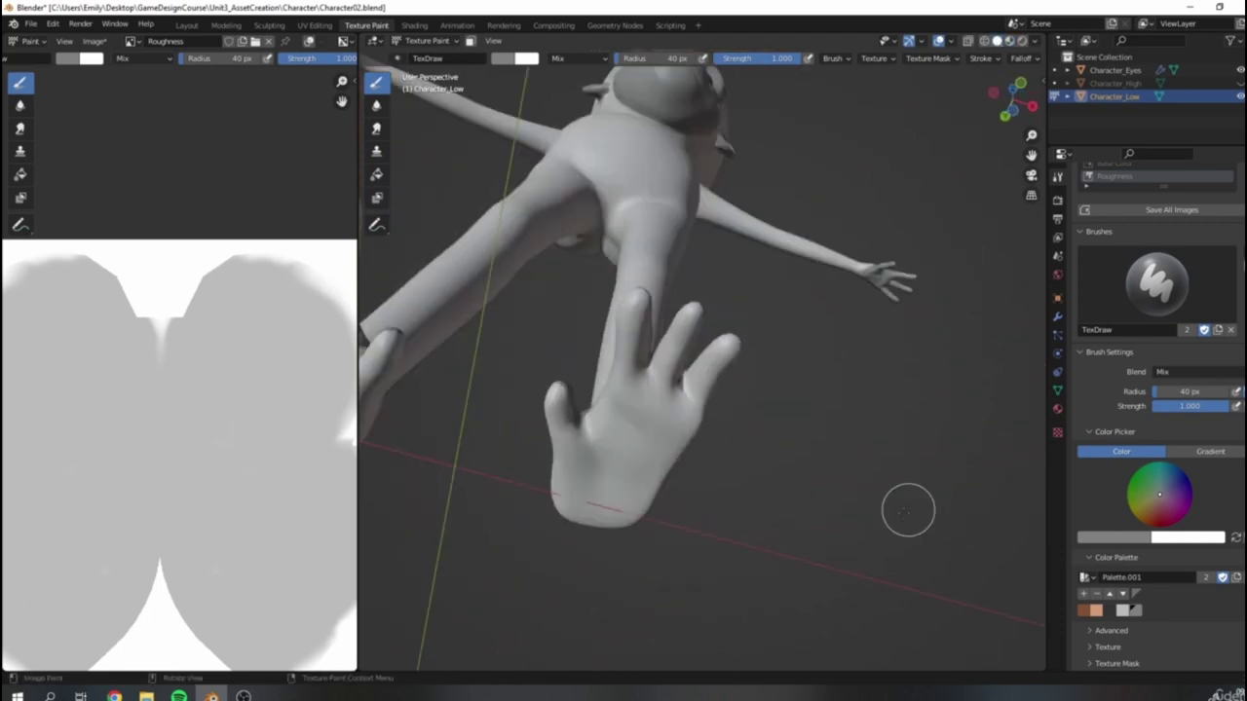
drag(596, 494, 612, 515)
mouse_move(557, 398)
mouse_down()
mouse_move(571, 481)
mouse_move(646, 506)
mouse_move(592, 452)
mouse_move(587, 423)
mouse_move(649, 451)
mouse_move(617, 474)
mouse_move(623, 487)
mouse_up()
mouse_move(950, 232)
middle_down()
mouse_move(857, 409)
mouse_move(789, 435)
middle_up()
mouse_move(551, 382)
mouse_down()
mouse_move(598, 361)
mouse_move(691, 357)
mouse_move(759, 384)
mouse_move(742, 364)
mouse_up()
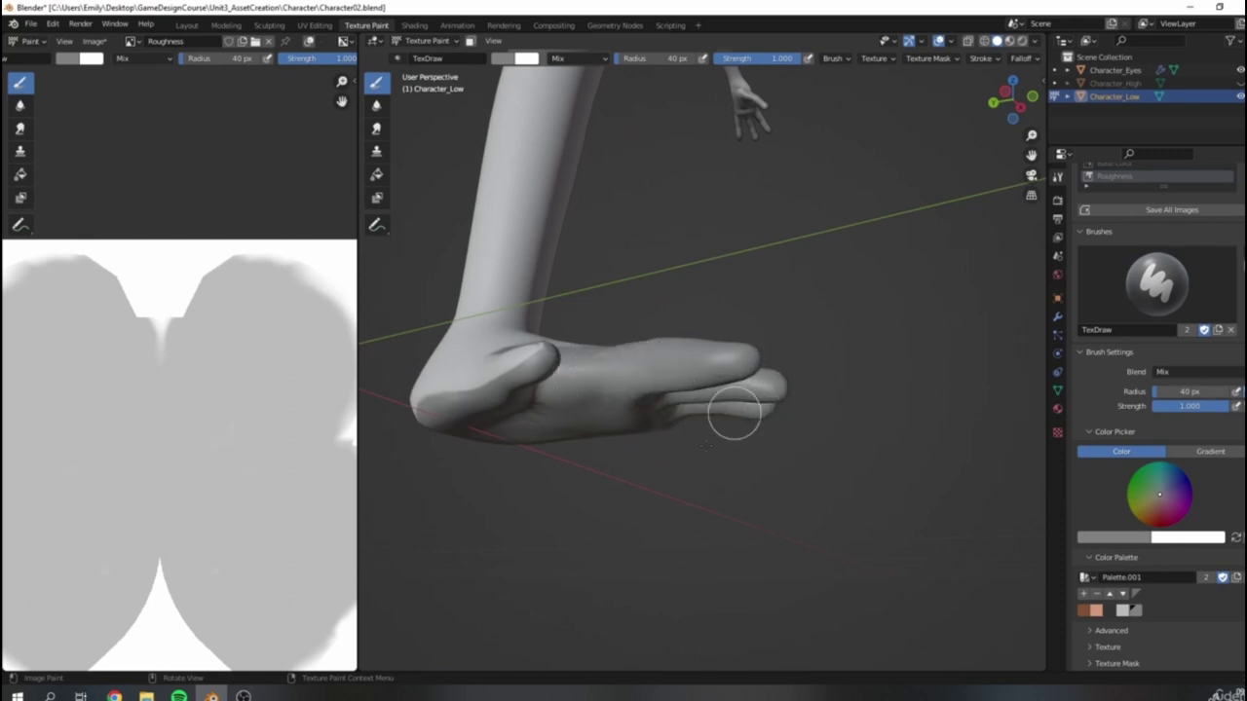
Step: Paint gray along the lower back edge of the heel and check the foot's side and sole coverage
mouse_move(731, 412)
middle_down()
mouse_move(643, 477)
mouse_move(656, 454)
middle_up()
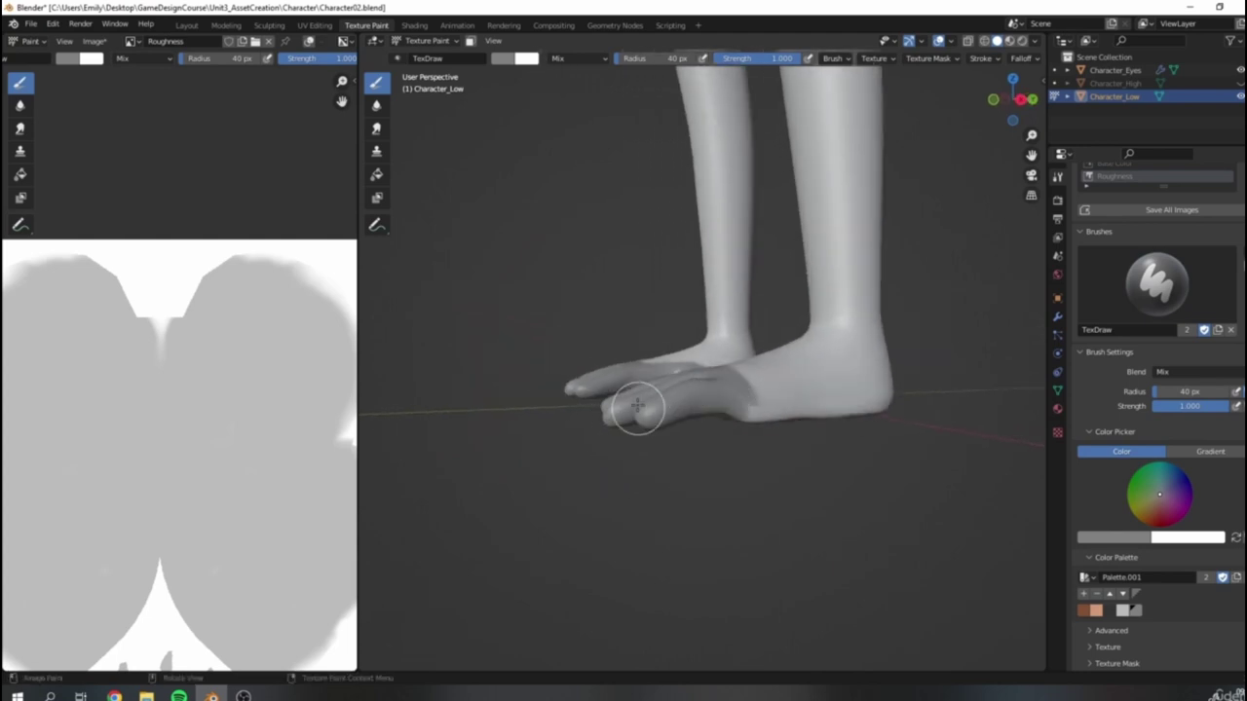
mouse_move(691, 379)
middle_down()
mouse_move(701, 464)
mouse_move(692, 401)
middle_up()
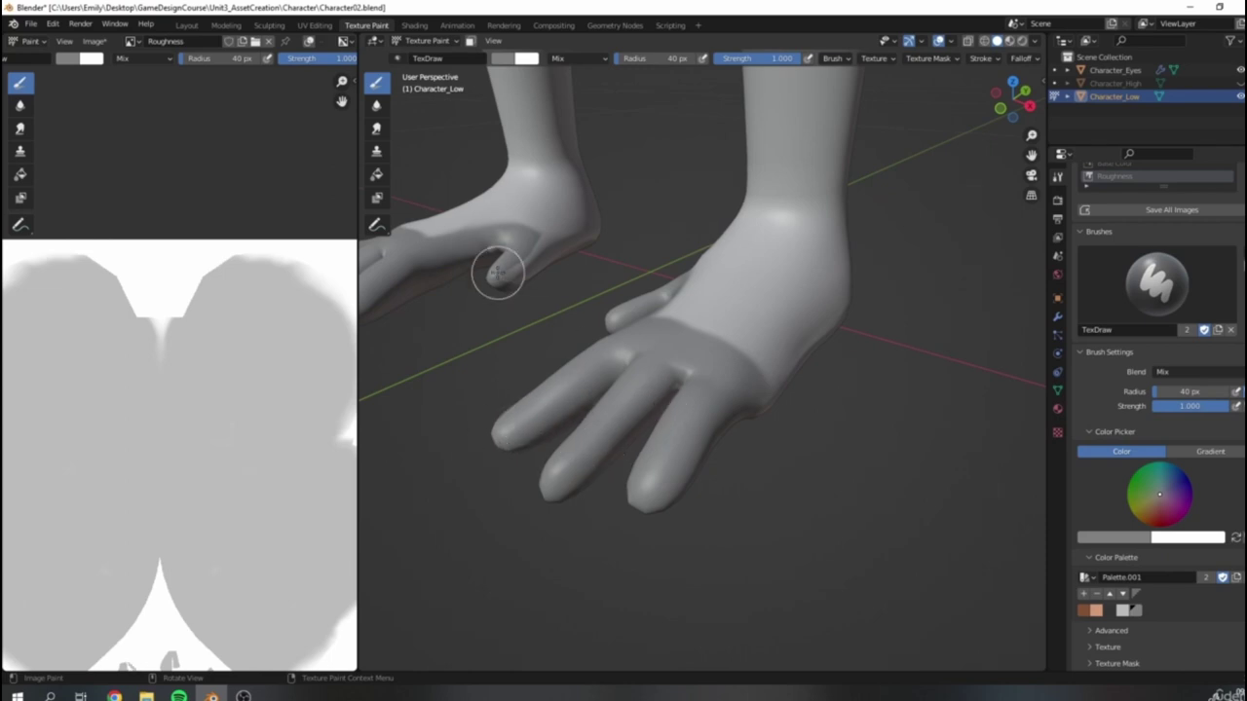
middle_drag(585, 225, 731, 446)
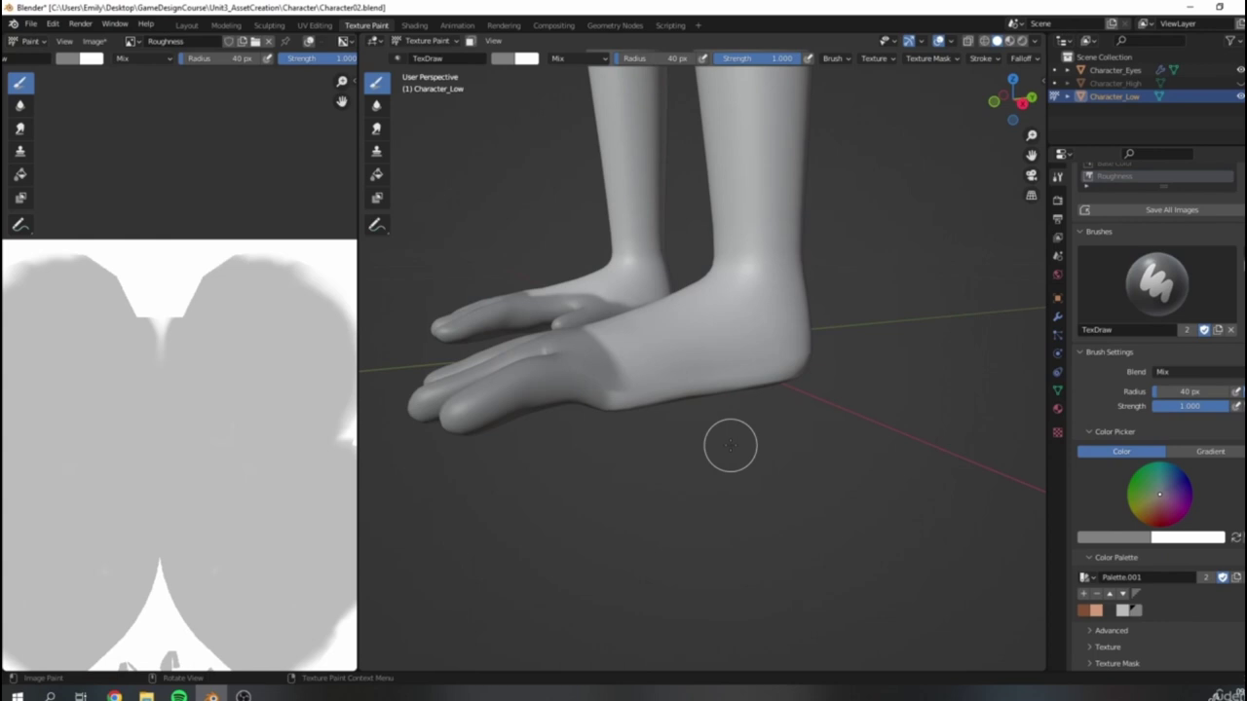
mouse_move(820, 341)
middle_down()
mouse_move(897, 404)
mouse_move(616, 374)
middle_up()
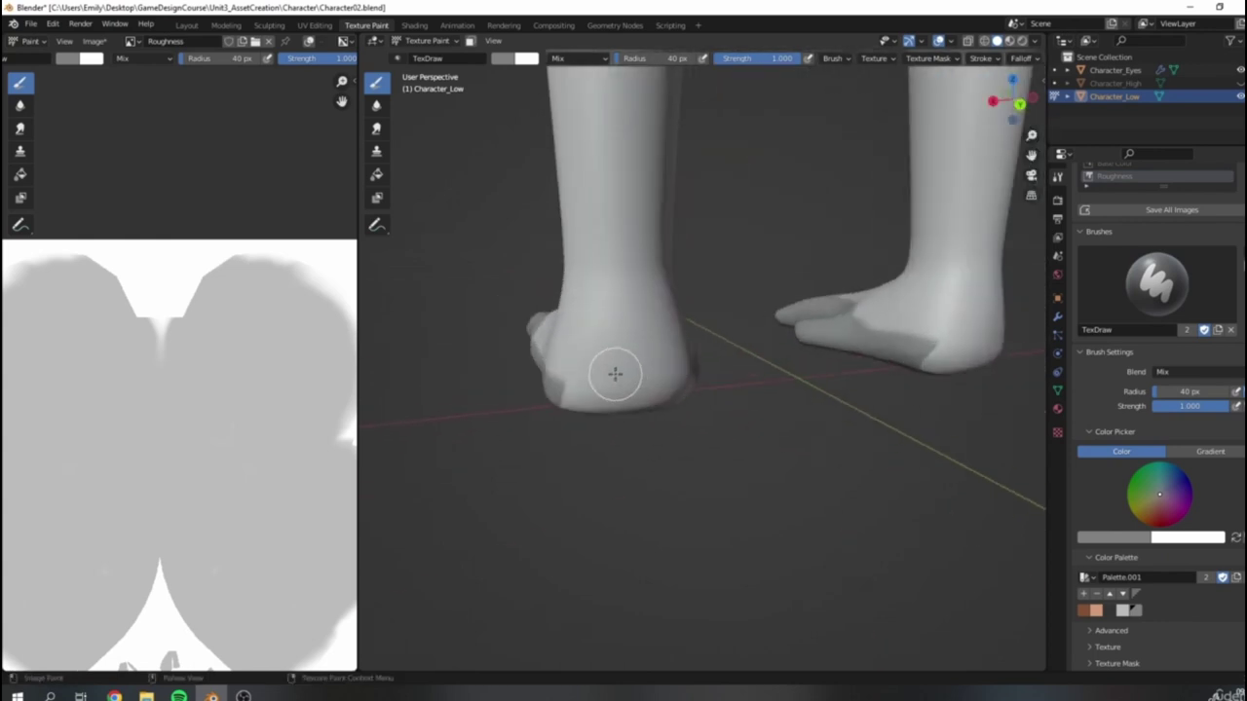
mouse_move(556, 394)
mouse_down()
mouse_move(672, 390)
mouse_move(645, 401)
mouse_up()
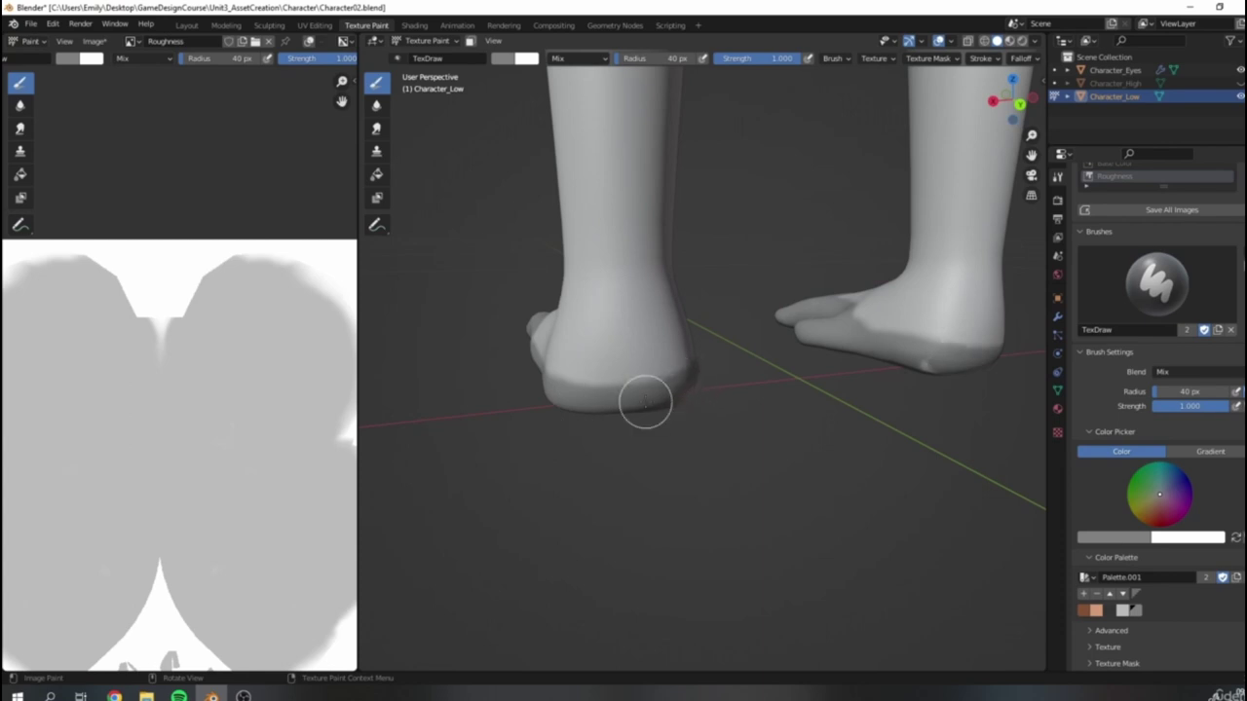
mouse_move(646, 390)
middle_down()
mouse_move(868, 445)
mouse_move(860, 454)
mouse_move(477, 194)
middle_up()
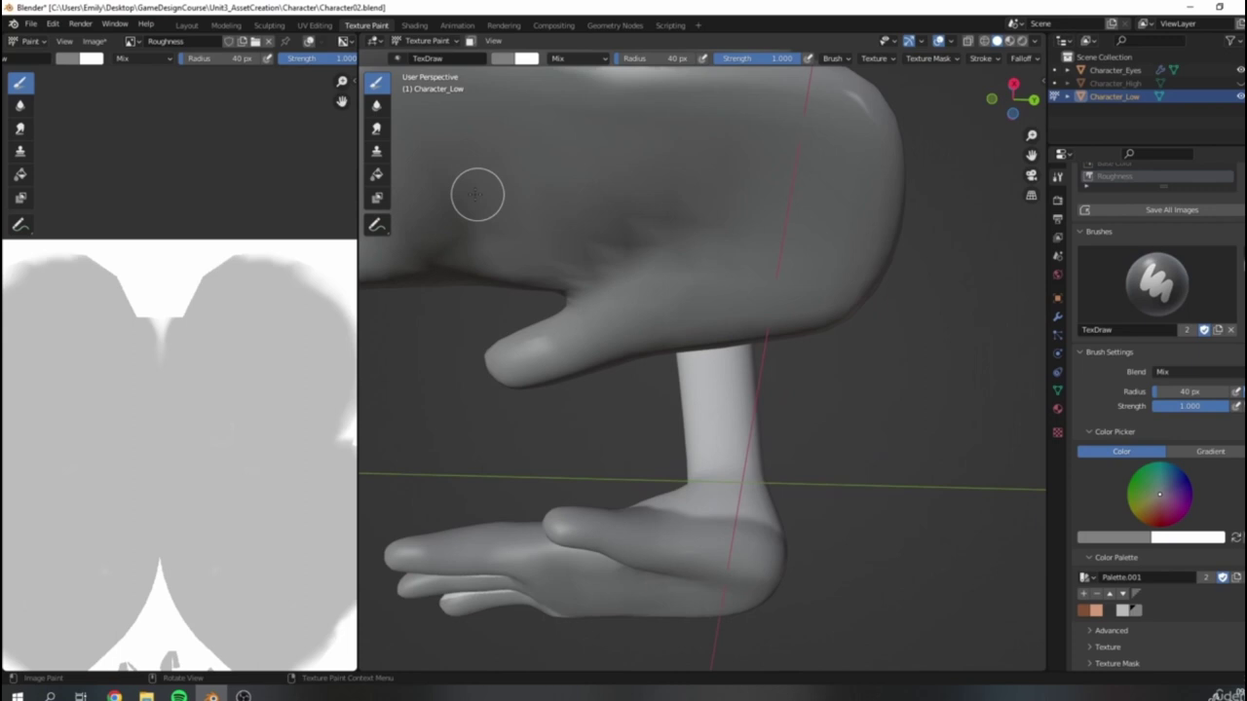
middle_drag(427, 339, 449, 402)
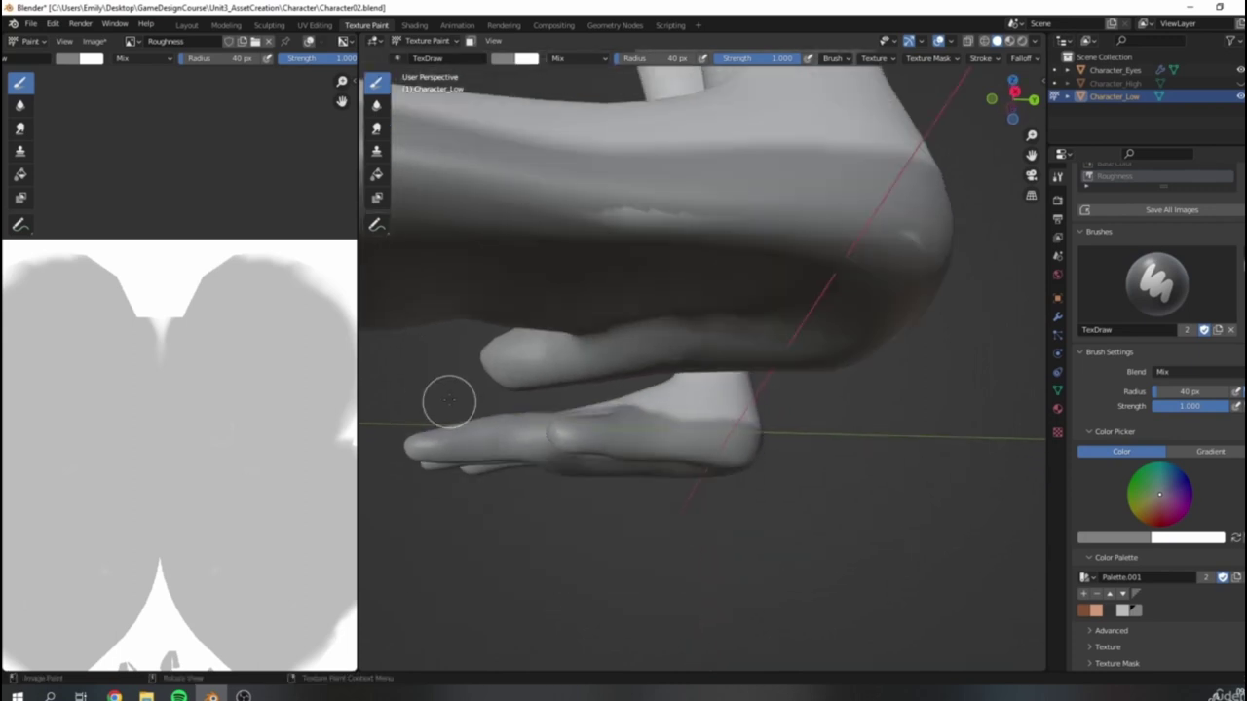
Step: Switch to Material Preview and paint gray roughness over the peach buttocks on the character's back
scroll(915, 287, down, 7)
middle_drag(628, 317, 753, 371)
scroll(770, 419, up, 3)
scroll(753, 371, down, 5)
shift+middle_drag(753, 292, 658, 546)
middle_drag(439, 438, 773, 409)
scroll(774, 409, up, 2)
shift+middle_drag(937, 225, 830, 310)
scroll(676, 393, up, 1)
scroll(676, 392, down, 2)
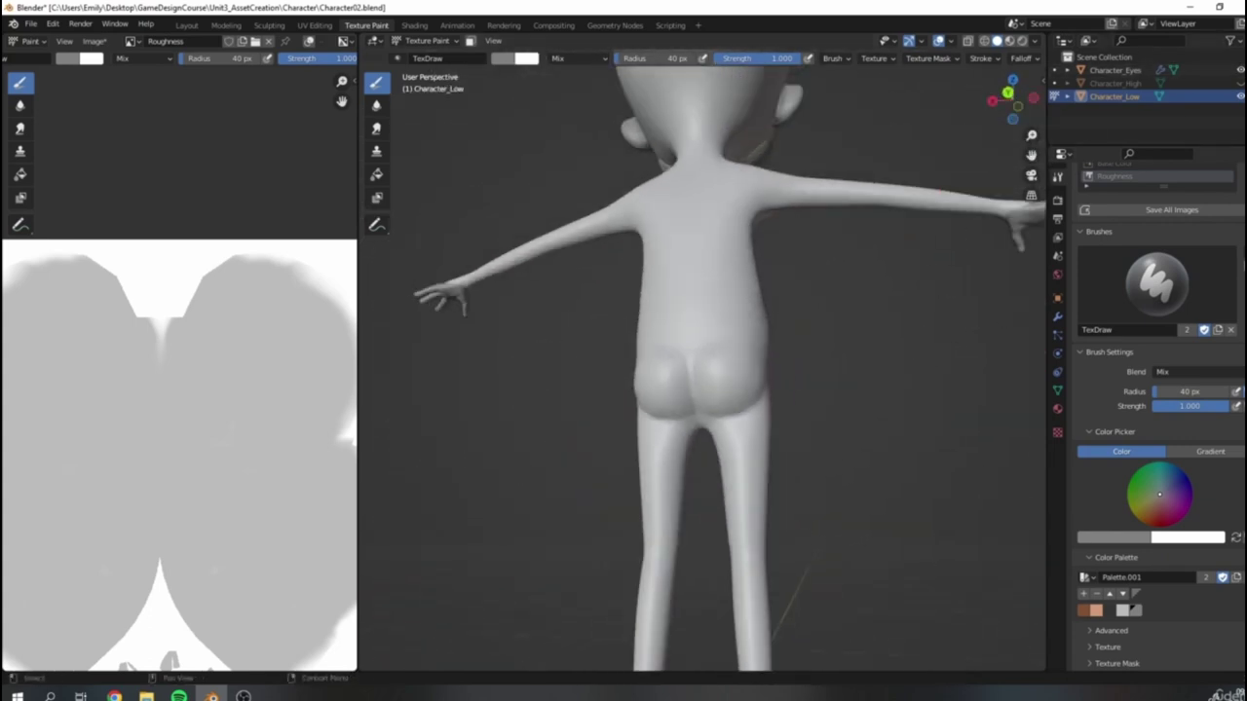
click(1009, 42)
scroll(740, 387, up, 2)
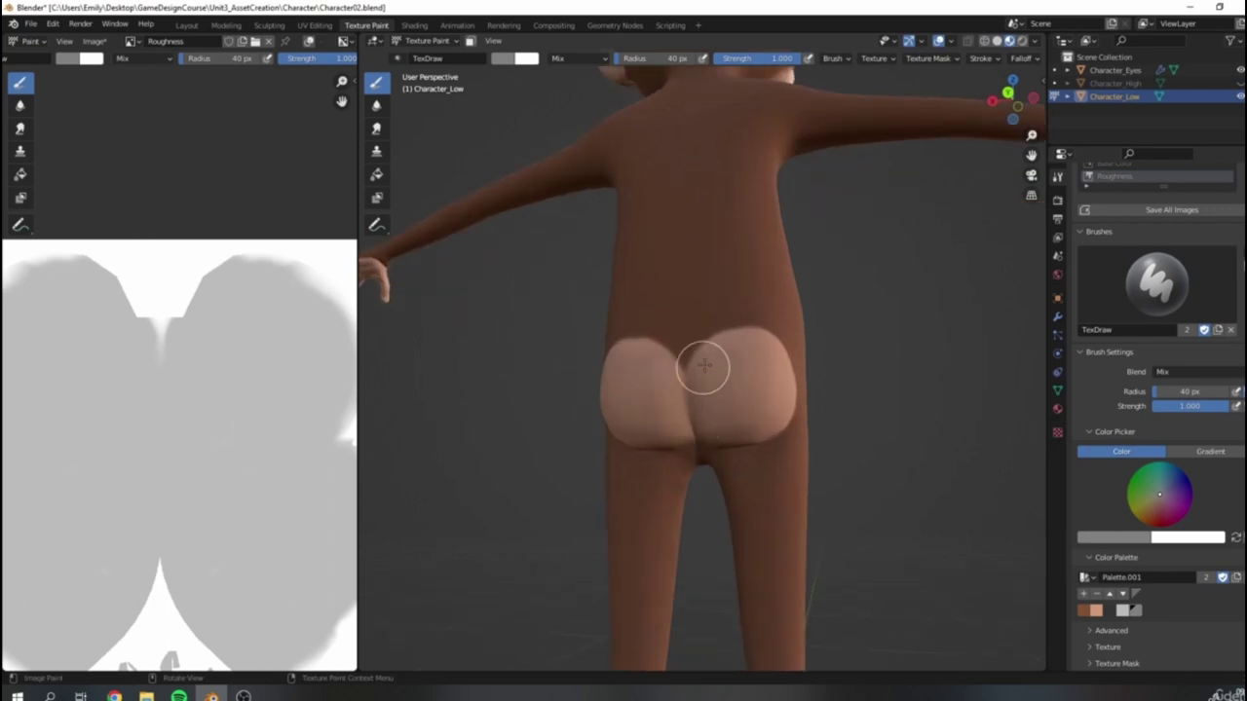
mouse_move(703, 362)
mouse_down()
mouse_move(760, 354)
mouse_move(760, 419)
mouse_up()
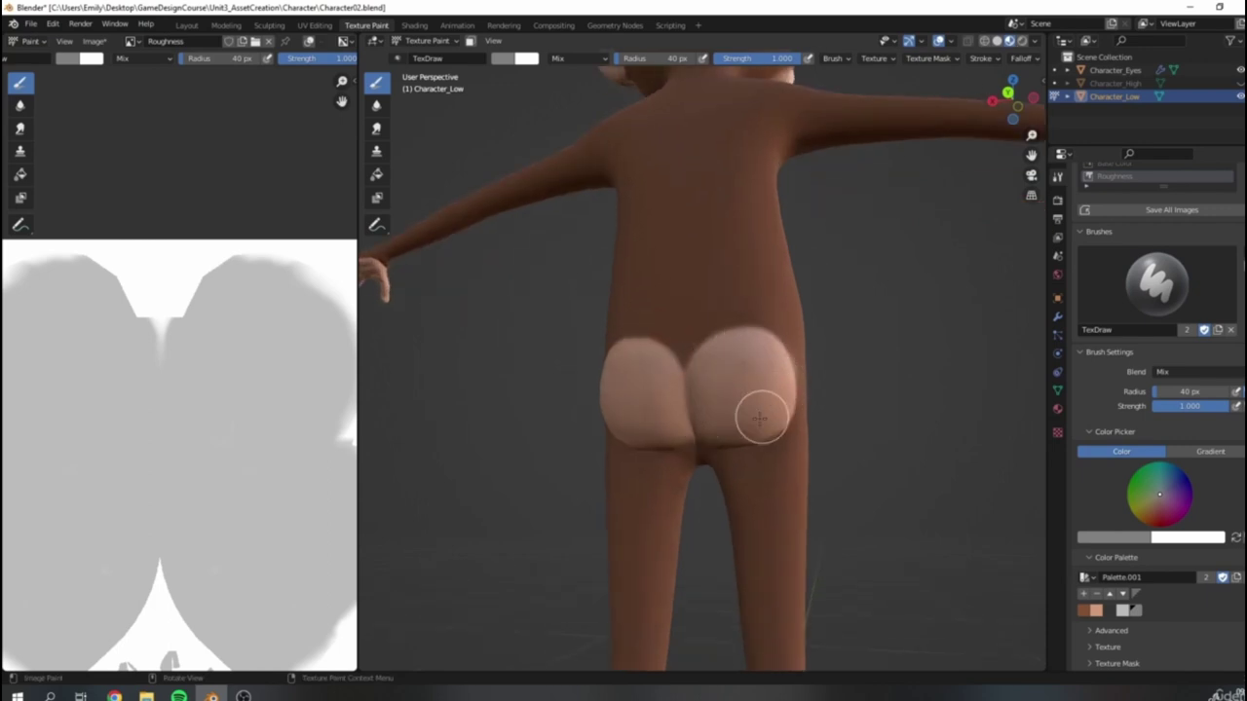
Step: Inspect the buttocks from below and the side, swap the brush colour to white, and check the whole character from the front
middle_drag(752, 356, 753, 436)
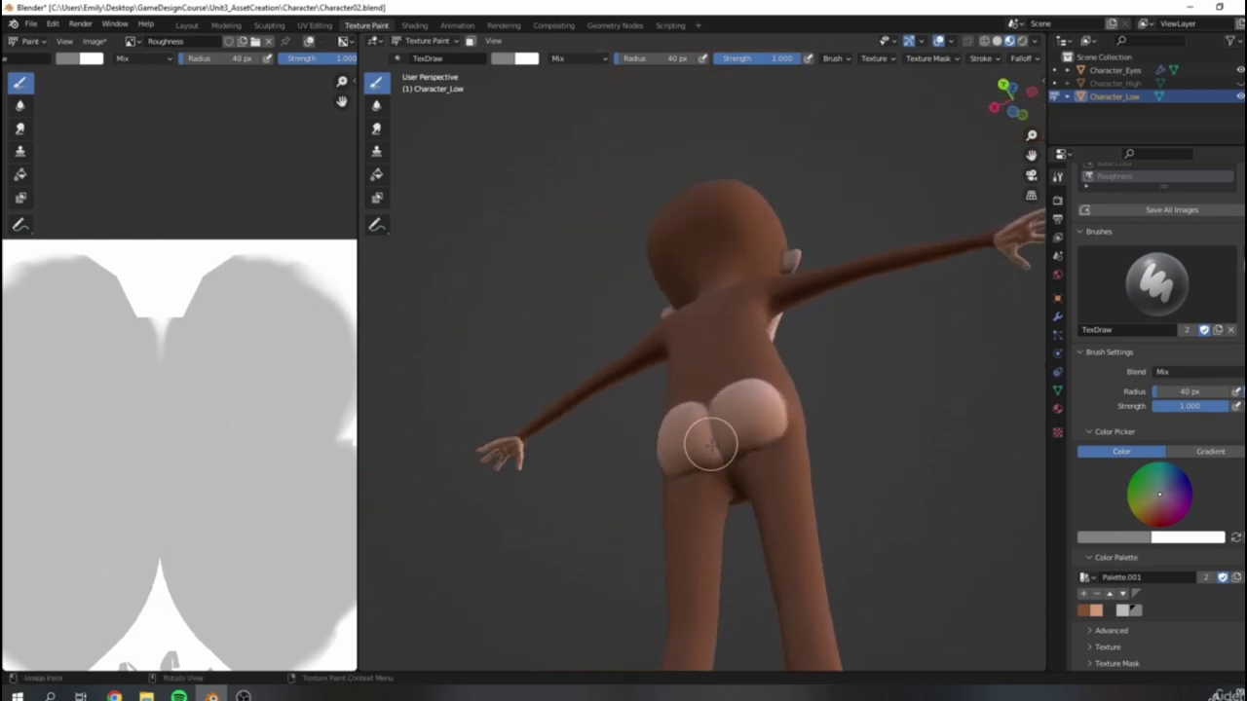
mouse_move(746, 387)
middle_down()
mouse_move(793, 437)
mouse_move(689, 404)
middle_up()
key(x)
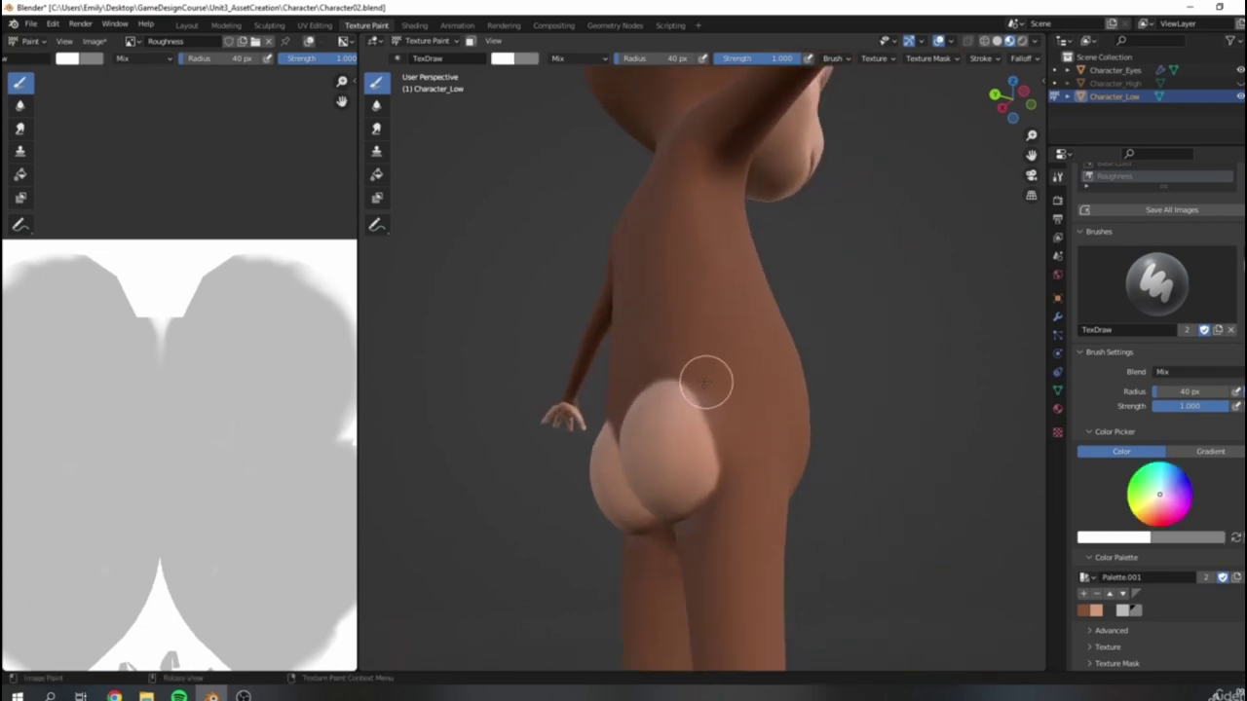
scroll(756, 298, down, 5)
mouse_move(757, 298)
middle_down()
mouse_move(665, 337)
mouse_move(790, 370)
mouse_move(770, 365)
middle_up()
scroll(807, 301, down, 4)
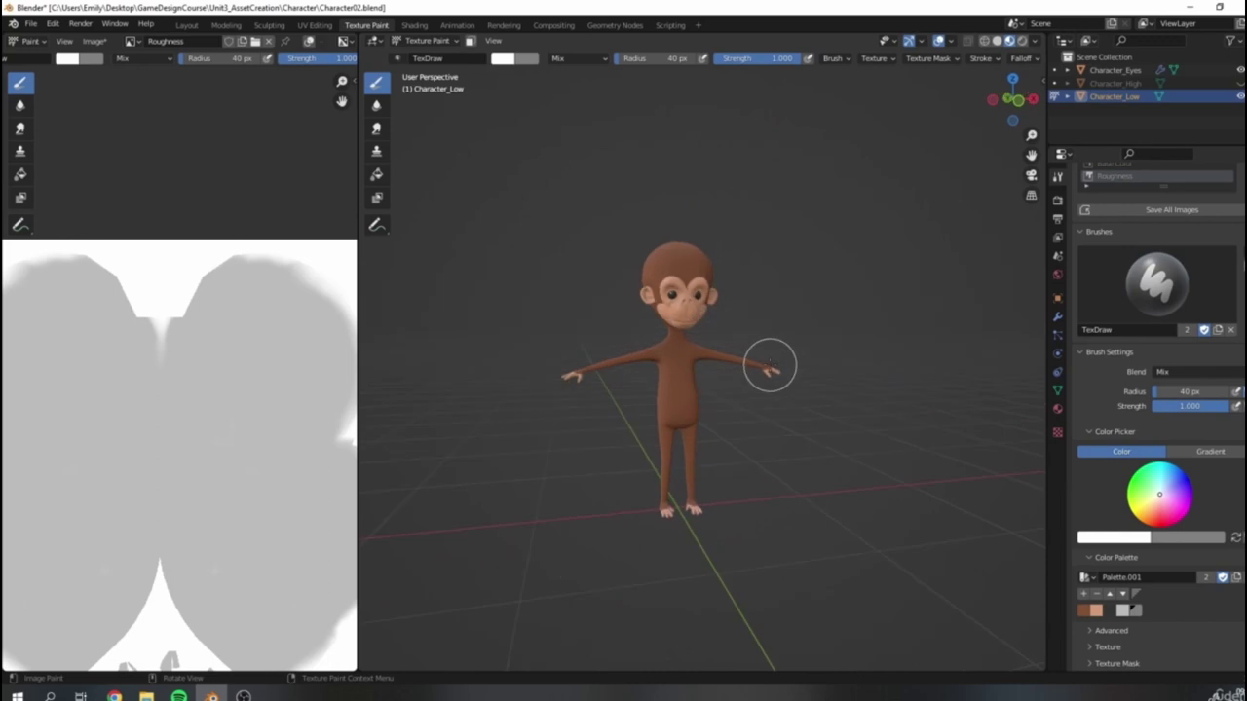
Step: Widen the 3D viewport and save the Roughness texture as Roughness.png in the Character folder
scroll(753, 359, up, 5)
drag(360, 346, 269, 331)
click(120, 41)
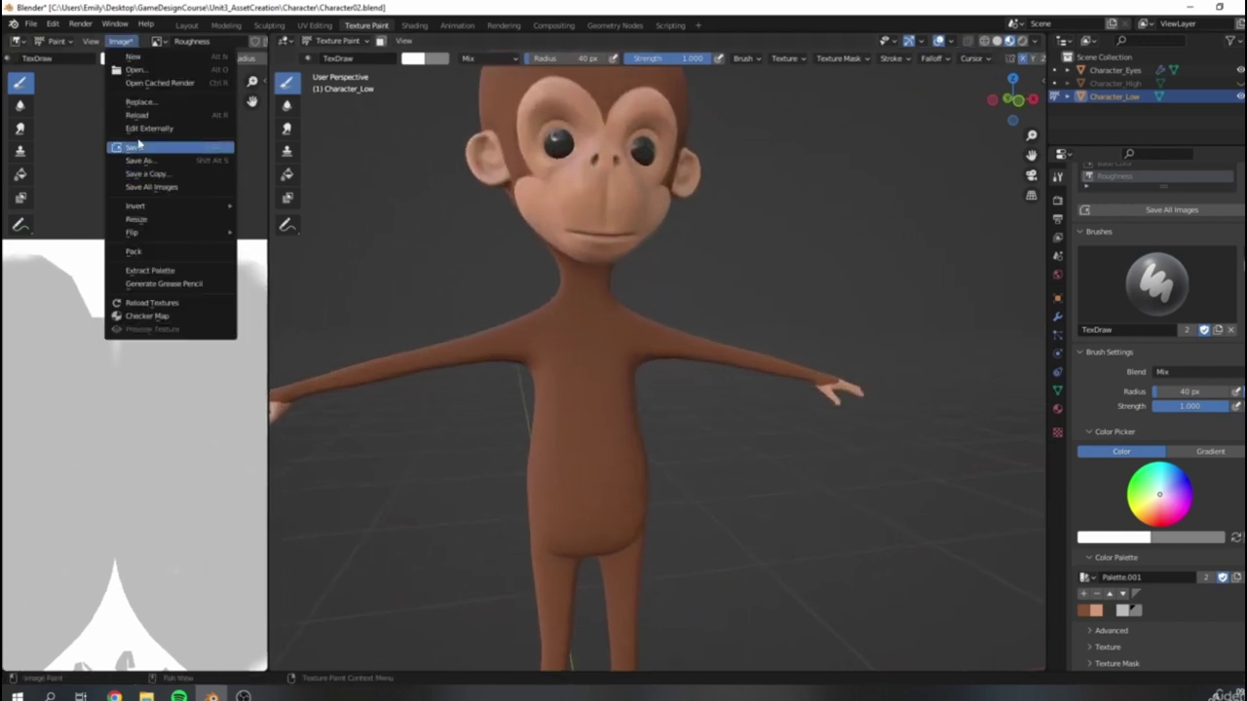
click(139, 147)
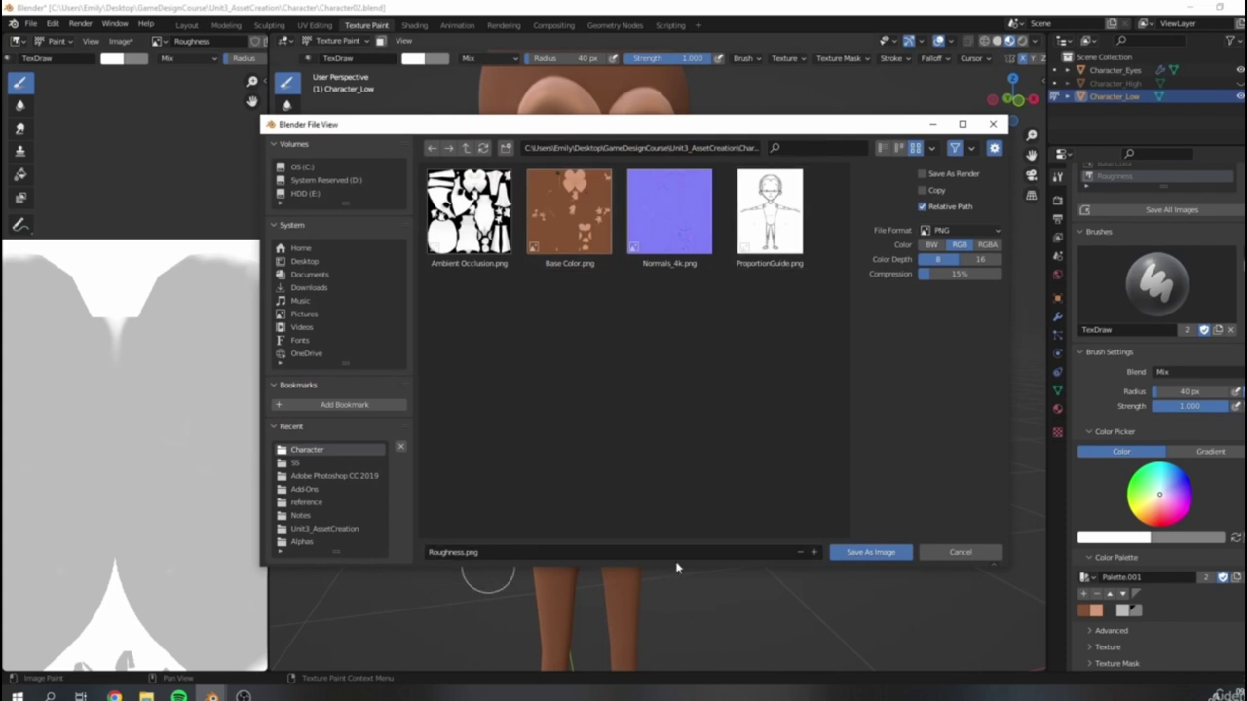
click(871, 552)
Step: Enlarge the image editor around the hand island beneath the face and paint gray over the white patch on its palm
scroll(132, 279, down, 9)
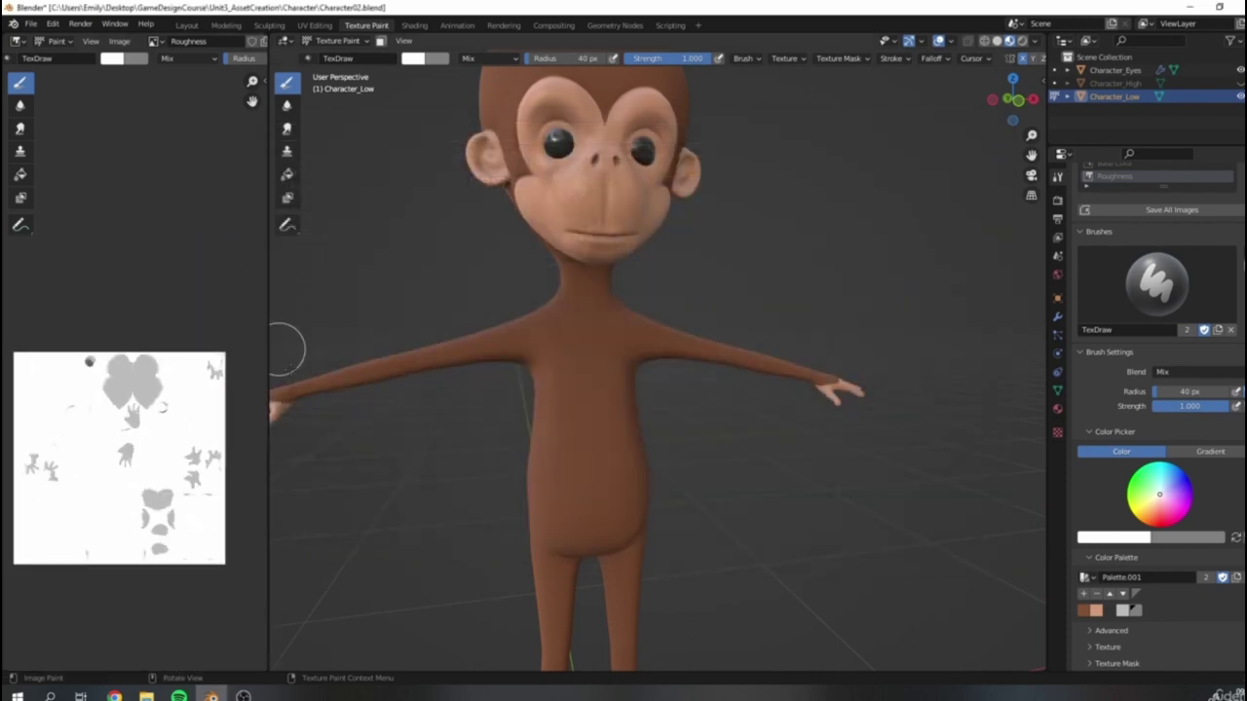
scroll(195, 474, up, 7)
scroll(161, 484, up, 5)
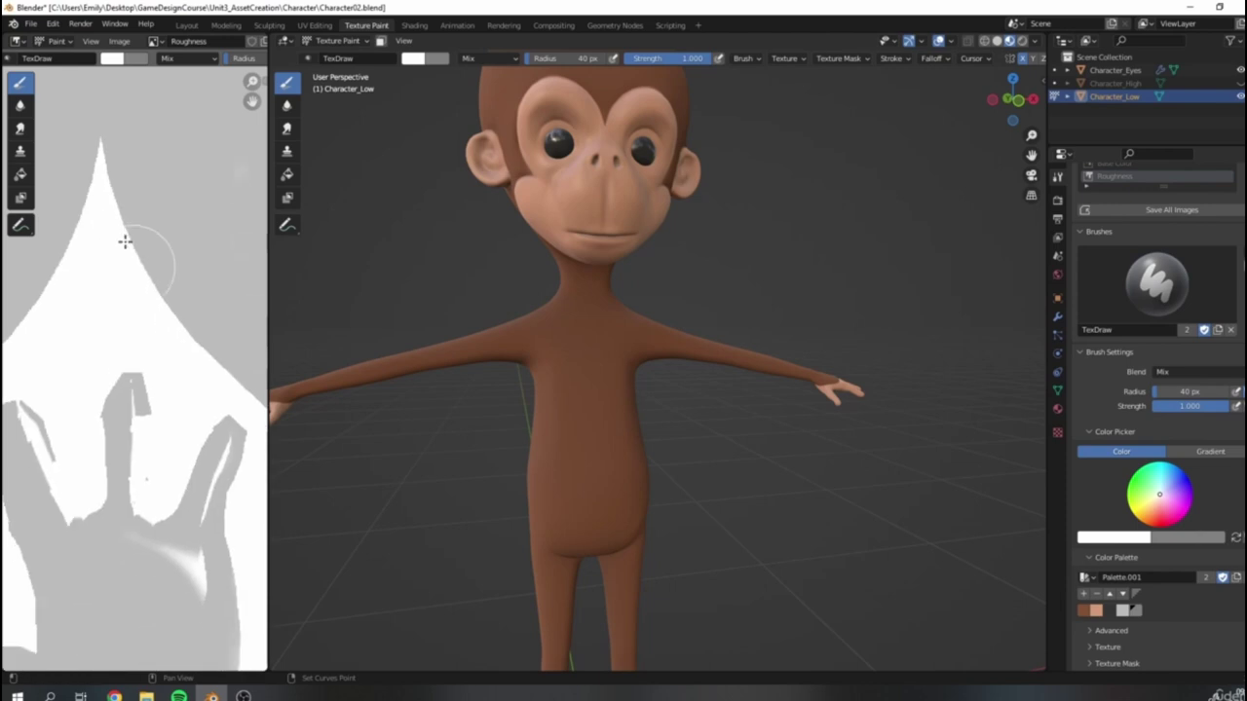
scroll(208, 244, up, 2)
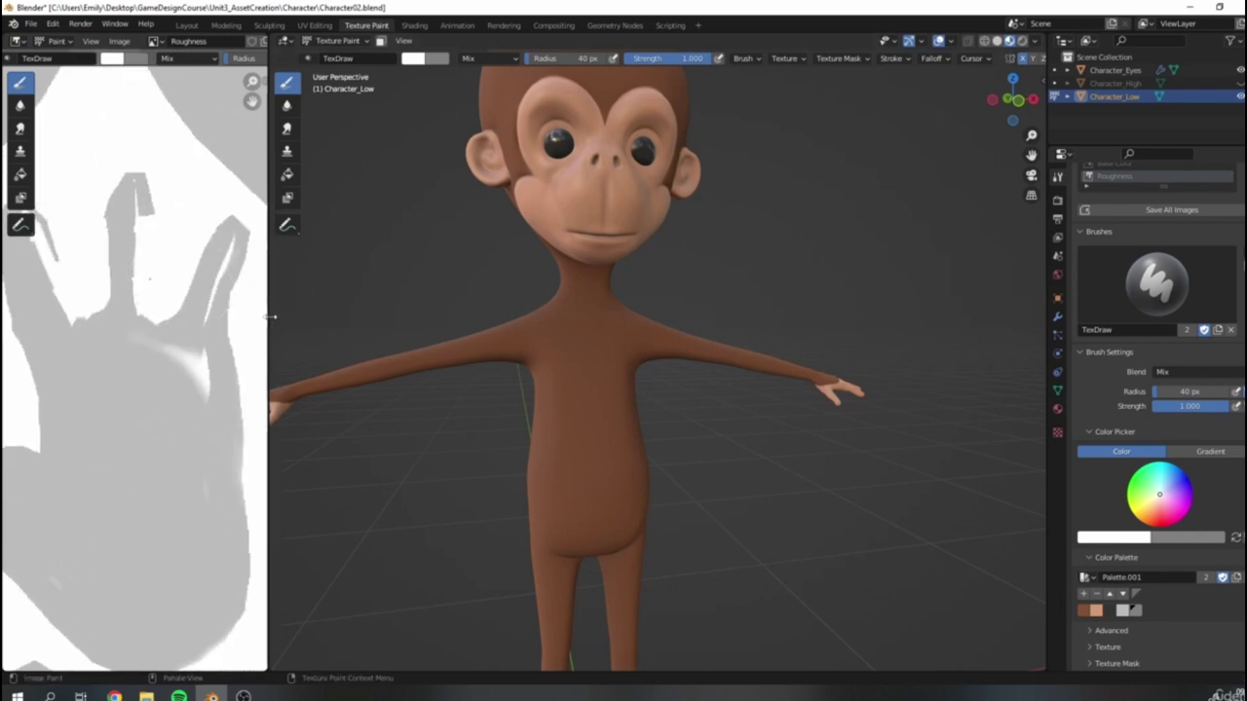
drag(270, 317, 431, 321)
mouse_move(280, 370)
mouse_down()
mouse_move(283, 383)
mouse_move(279, 362)
mouse_move(256, 361)
mouse_move(272, 511)
mouse_move(75, 481)
mouse_move(153, 576)
mouse_up()
key(ctrl+z)
key(x)
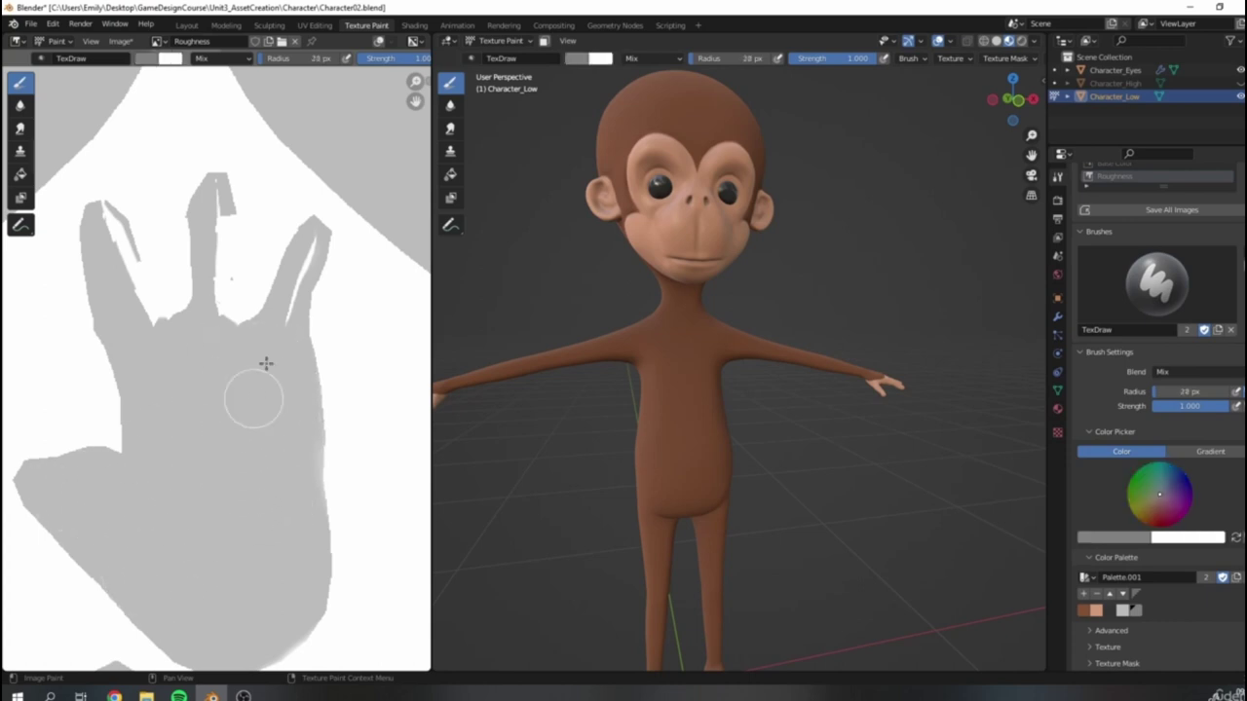
Step: Fill the white gaps in the three fingers of the hand island with gray, using a 25 px brush
drag(217, 185, 215, 204)
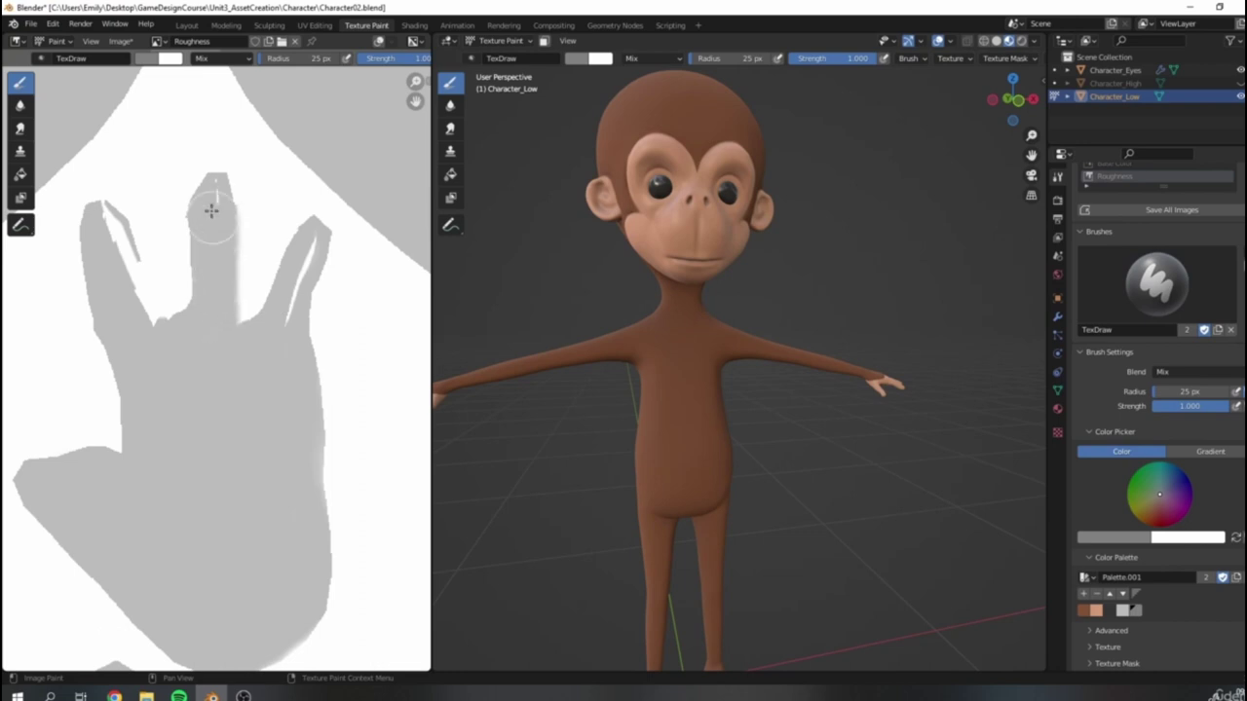
drag(313, 236, 299, 281)
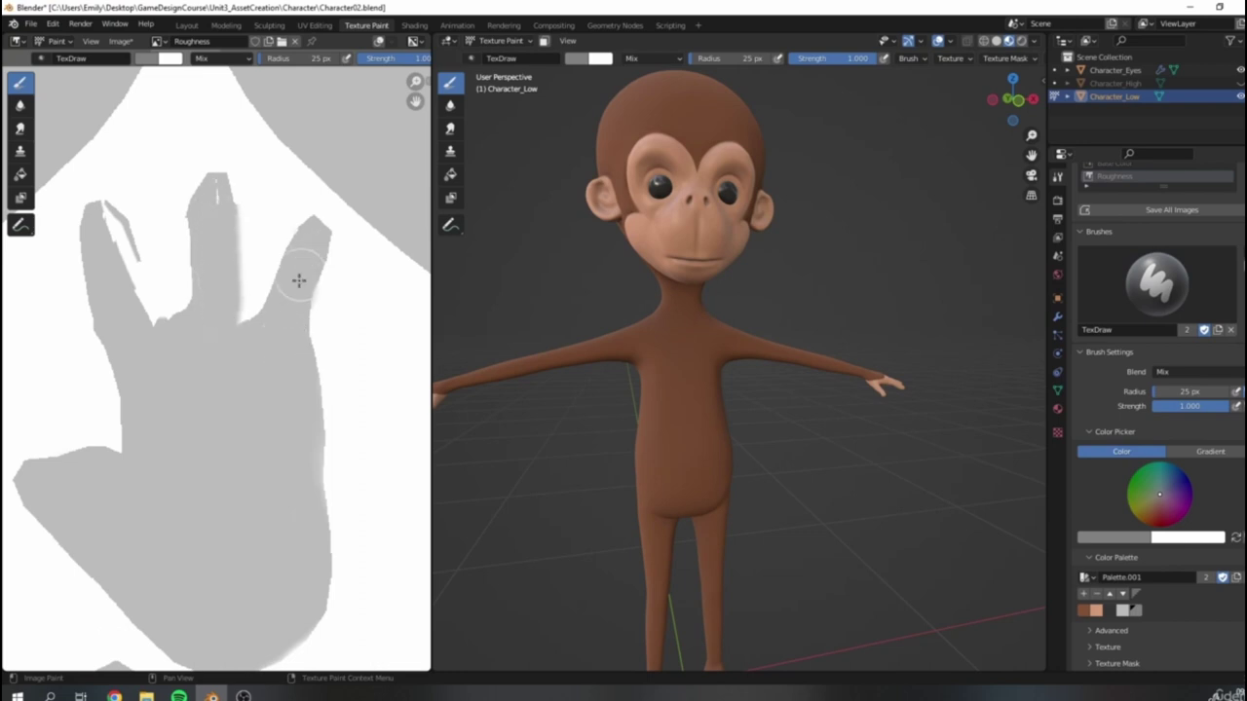
drag(100, 218, 130, 273)
Step: Swap the brush colour to white and clean up the roughness on the fur just below the buttocks
scroll(694, 318, down, 9)
middle_drag(695, 331, 760, 409)
scroll(760, 409, up, 5)
mouse_move(784, 334)
middle_down()
mouse_move(835, 302)
mouse_move(840, 352)
mouse_move(975, 378)
mouse_move(870, 456)
mouse_move(774, 301)
middle_up()
scroll(811, 374, up, 1)
scroll(868, 468, up, 4)
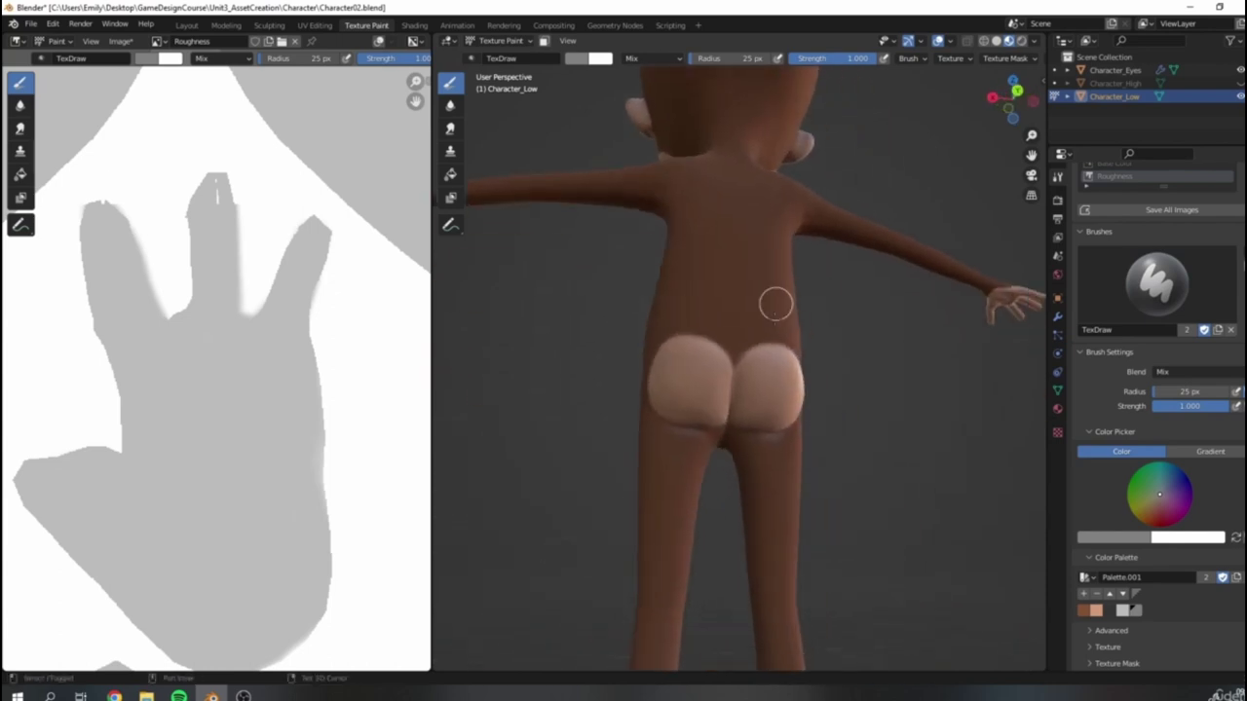
scroll(773, 301, up, 4)
key(x)
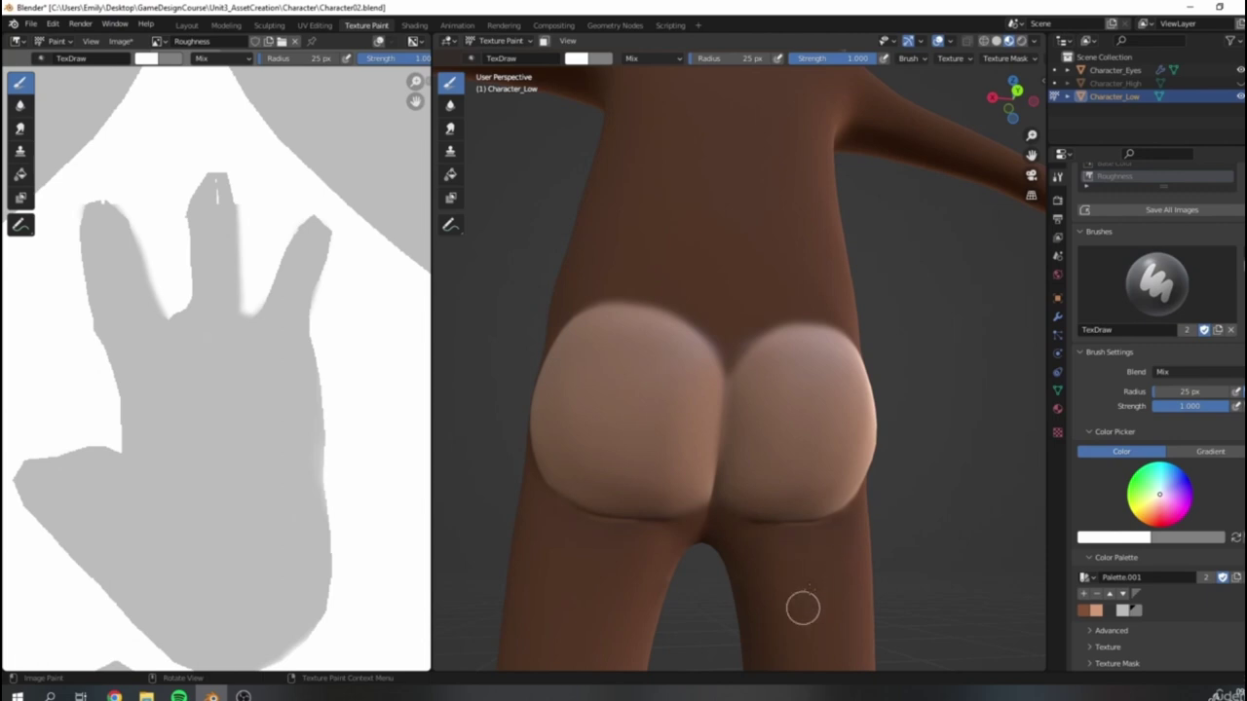
Step: Return to a front view of the character and narrow the image editor to enlarge the 3D viewport
scroll(710, 428, down, 8)
middle_drag(710, 429, 591, 526)
scroll(785, 402, up, 3)
scroll(851, 463, down, 2)
middle_drag(852, 463, 787, 435)
scroll(787, 435, up, 2)
scroll(799, 403, up, 2)
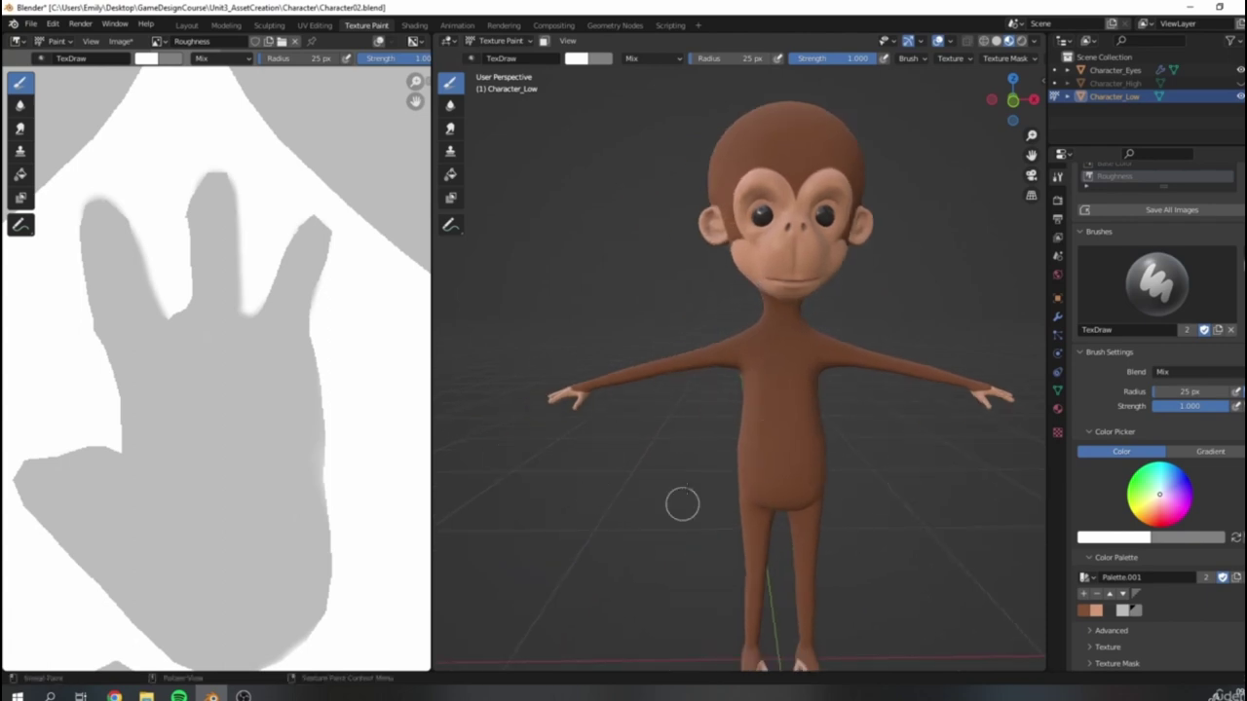
drag(431, 417, 230, 417)
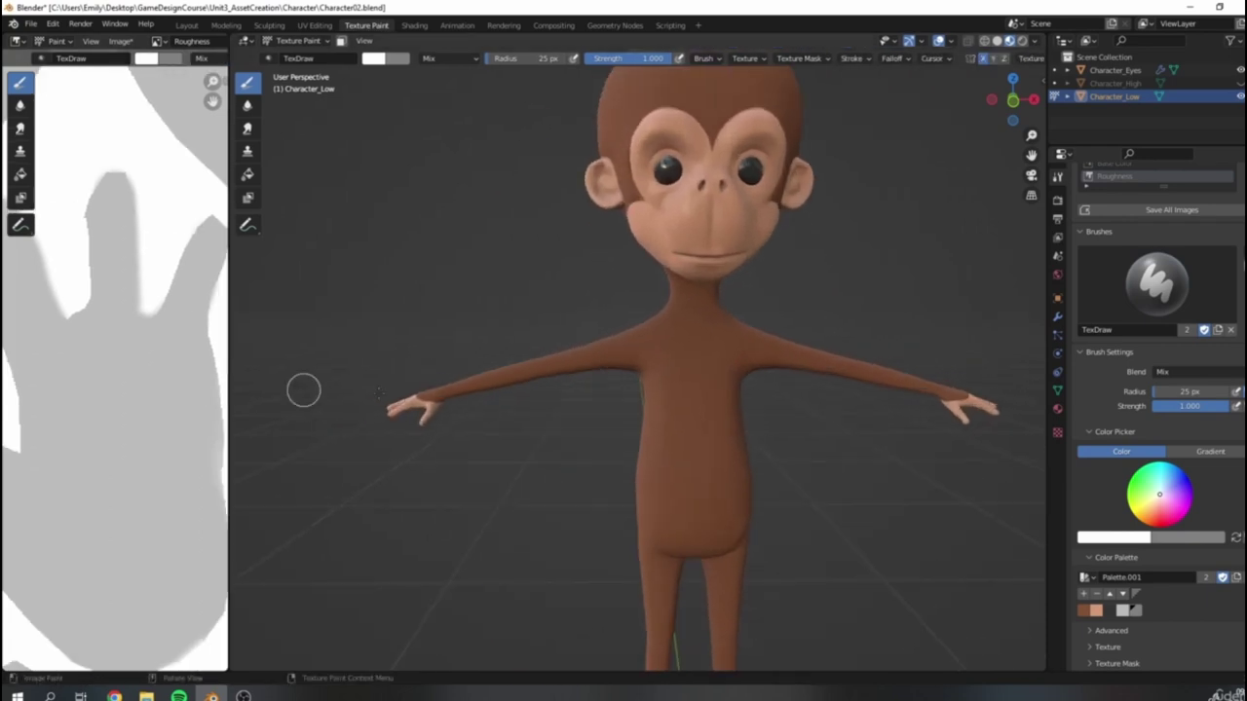
Step: Examine the painted character in Material Preview from the front and sides, checking the face, body, hands and feet
scroll(301, 387, down, 4)
scroll(593, 365, up, 5)
middle_drag(682, 276, 718, 349)
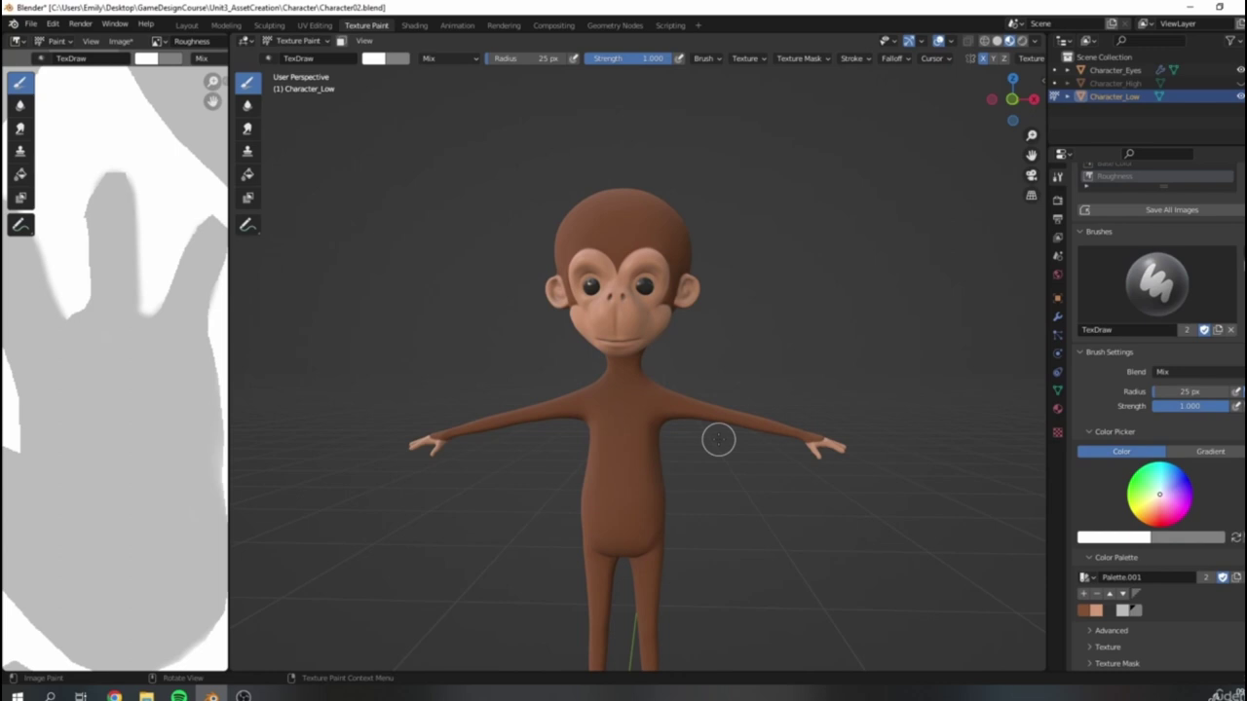
scroll(606, 447, up, 4)
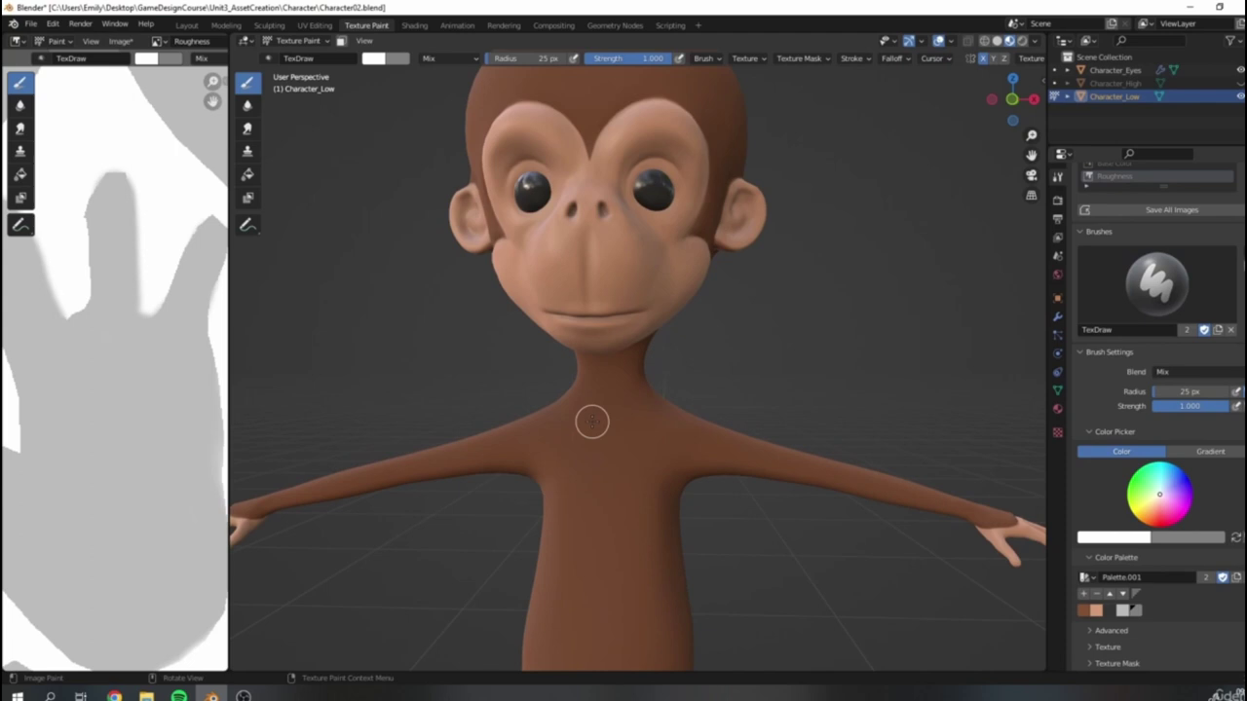
scroll(730, 245, down, 6)
middle_drag(415, 368, 661, 585)
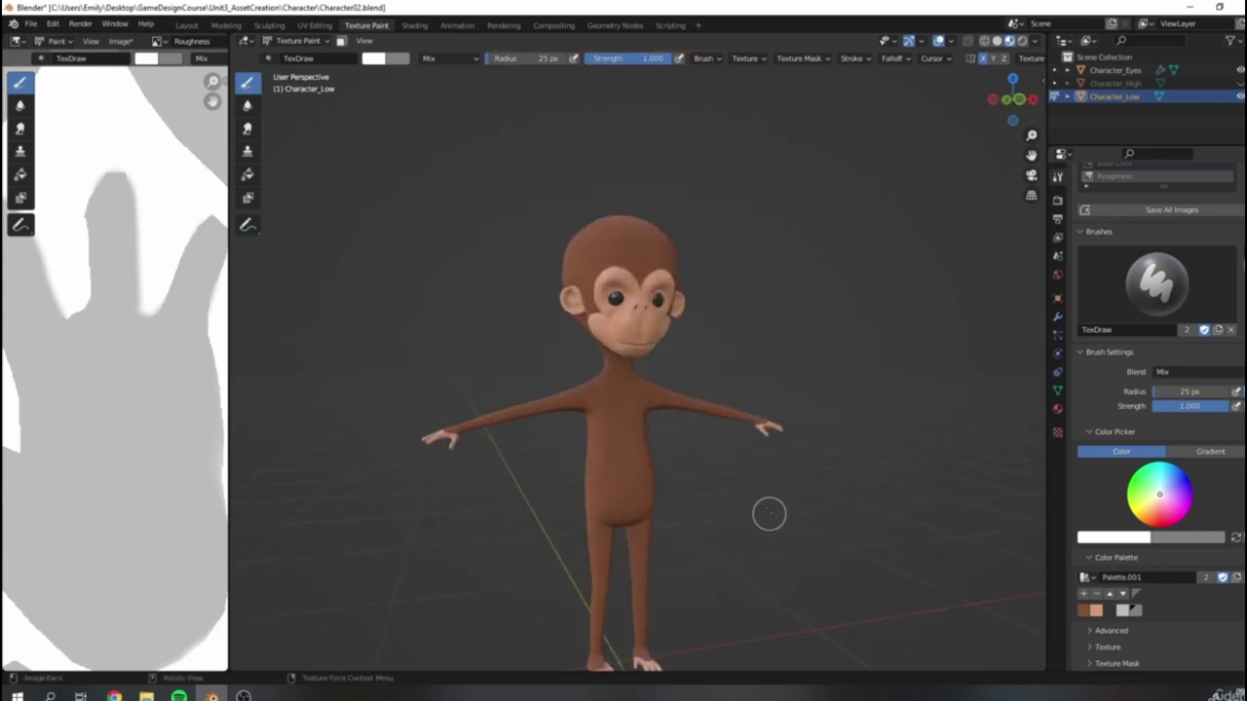
middle_drag(634, 360, 548, 372)
scroll(760, 403, up, 5)
scroll(646, 512, down, 3)
middle_drag(684, 440, 640, 433)
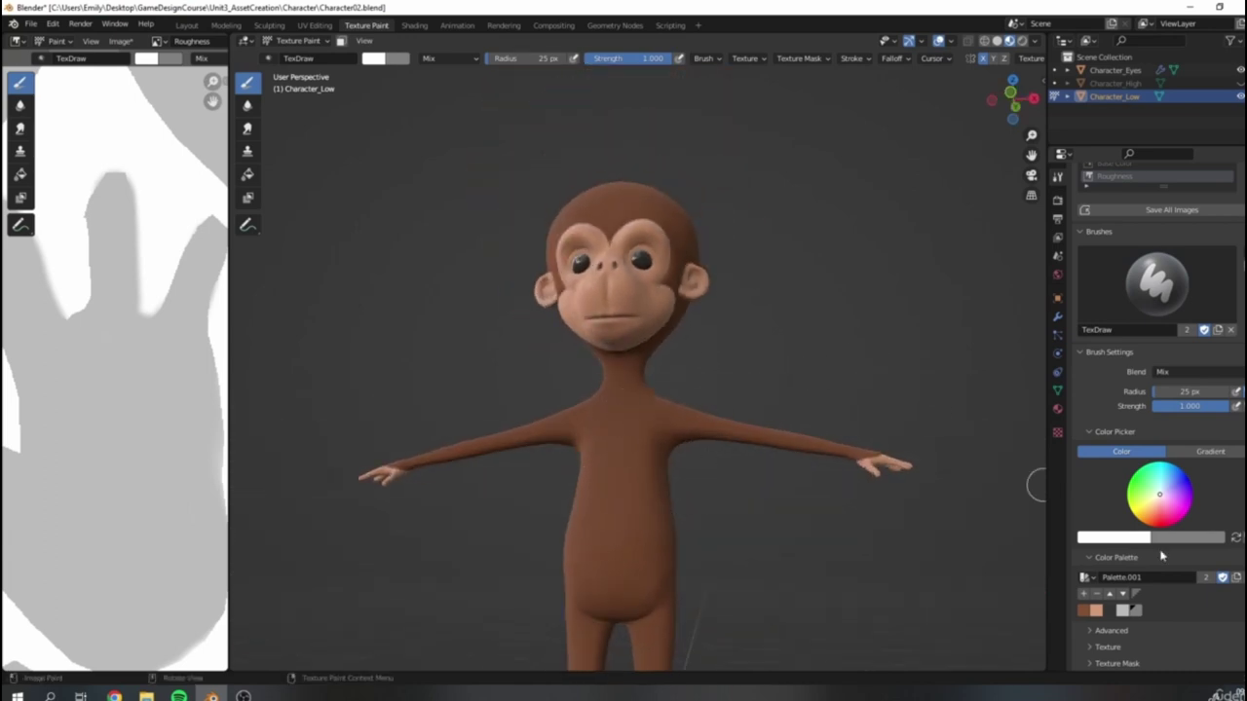
middle_drag(659, 465, 674, 220)
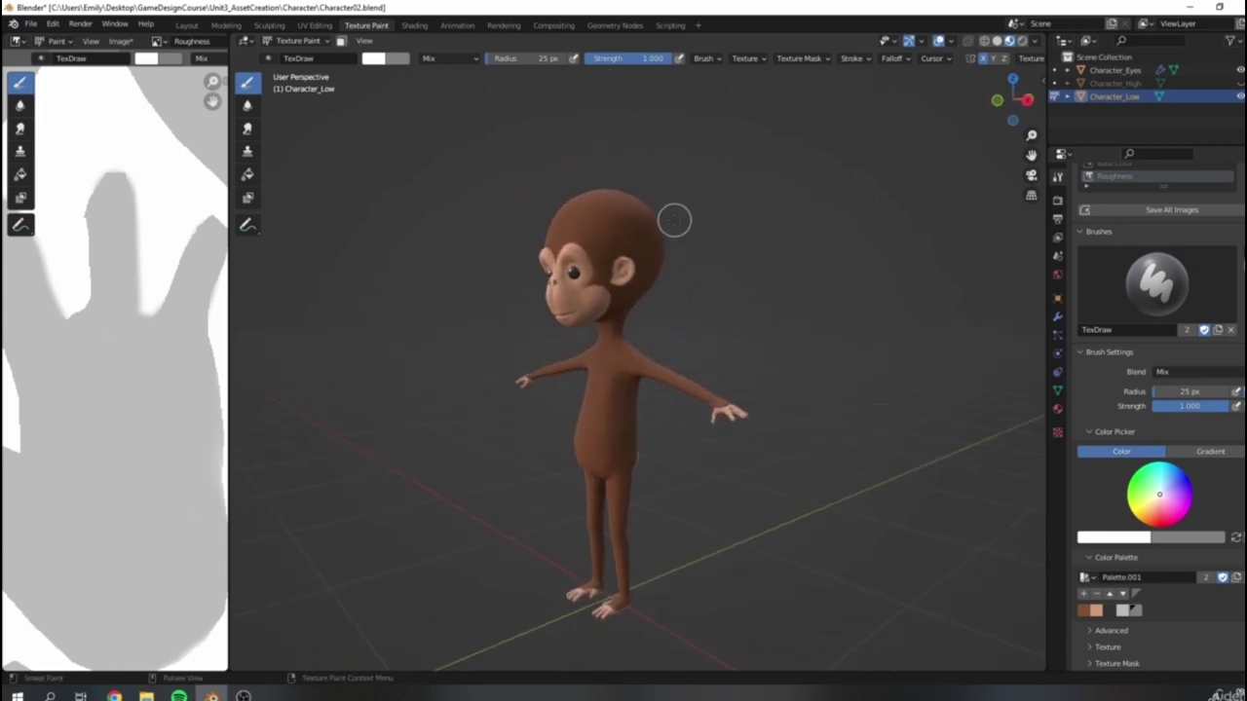
middle_drag(451, 440, 564, 435)
scroll(594, 374, up, 3)
middle_drag(623, 407, 699, 425)
scroll(650, 401, down, 4)
middle_drag(572, 450, 573, 212)
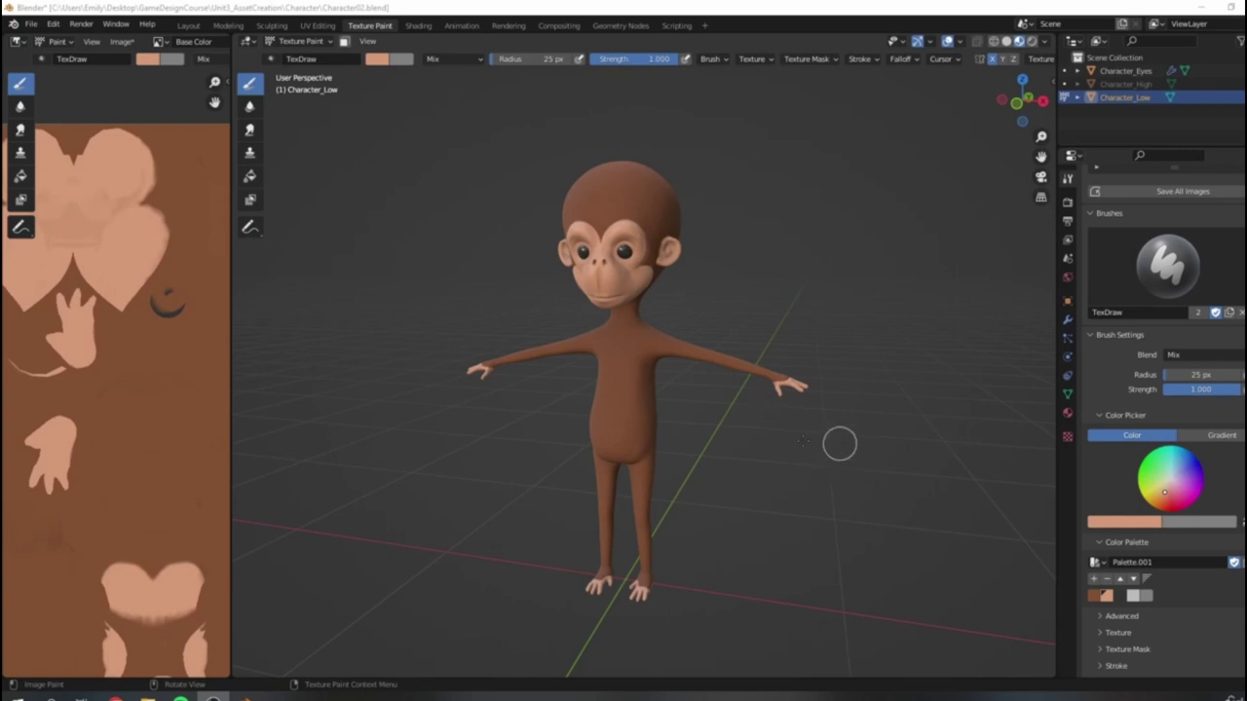
Step: Review the character's peach skin and brown fur from several angles, with the Base Color texture shown in the image editor
scroll(695, 239, up, 2)
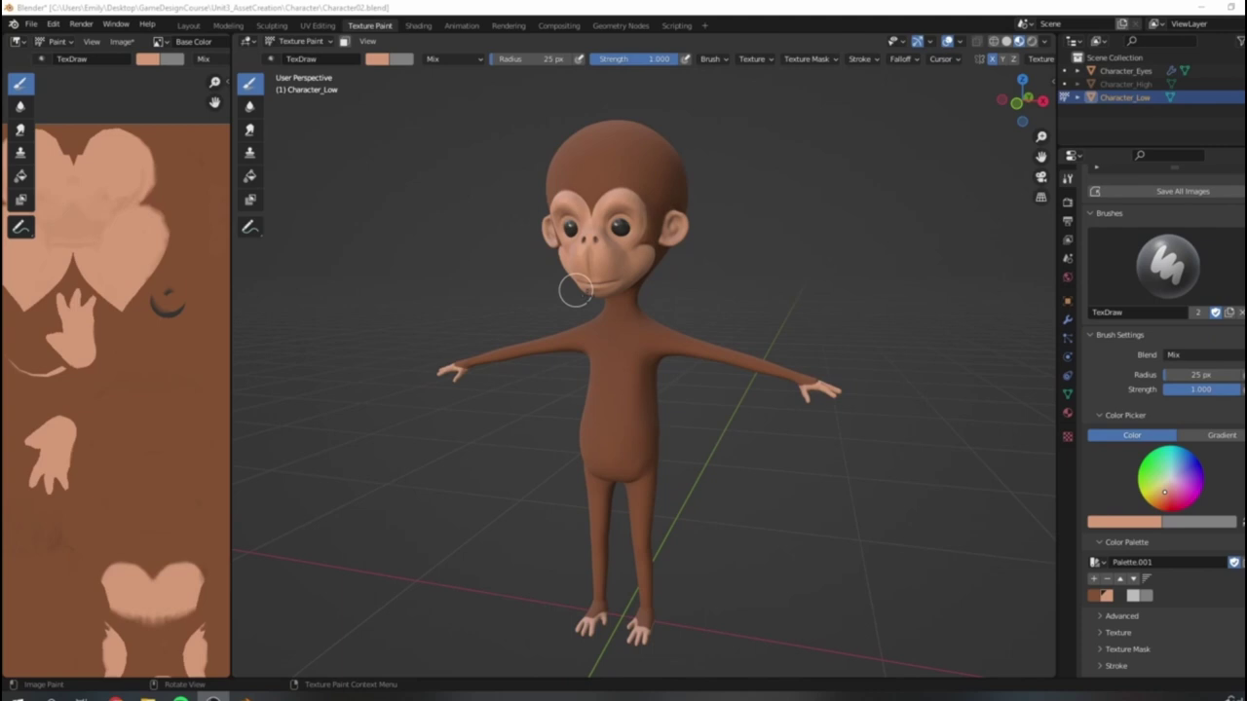
mouse_move(478, 381)
middle_down()
mouse_move(446, 394)
mouse_move(660, 353)
middle_up()
scroll(748, 476, down, 3)
middle_drag(643, 450, 640, 239)
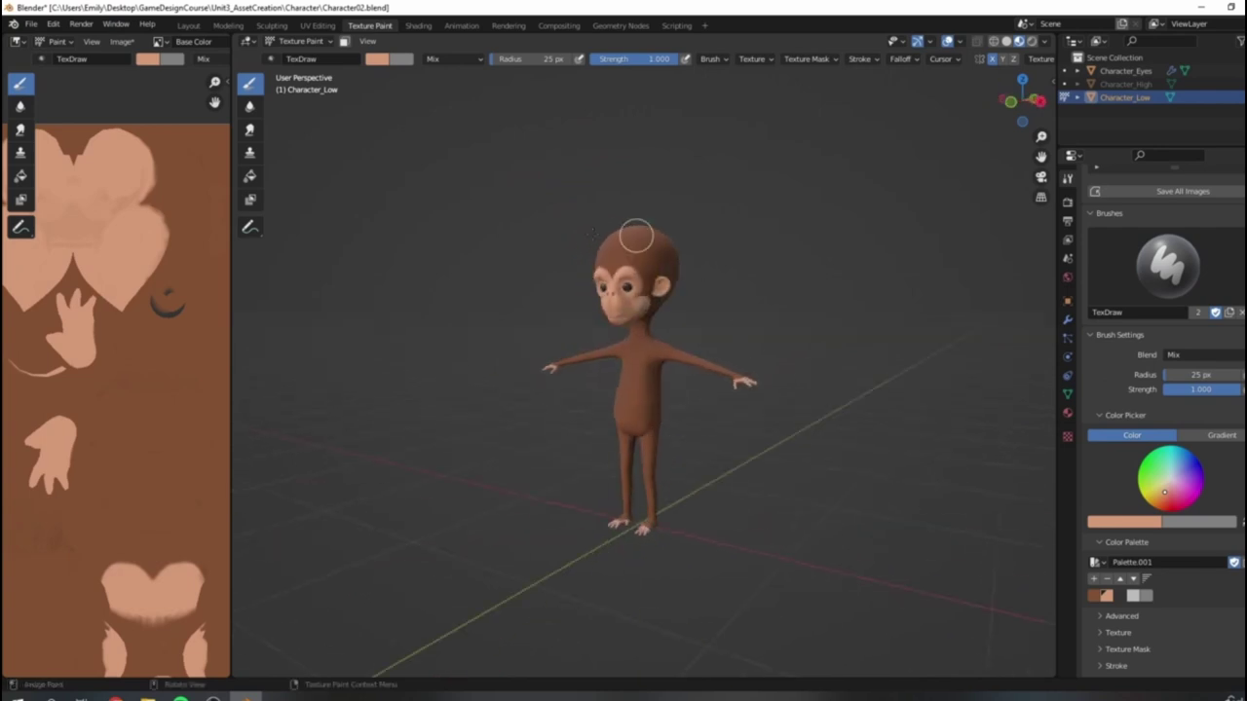
middle_drag(652, 437, 743, 359)
scroll(833, 341, up, 2)
scroll(656, 345, up, 3)
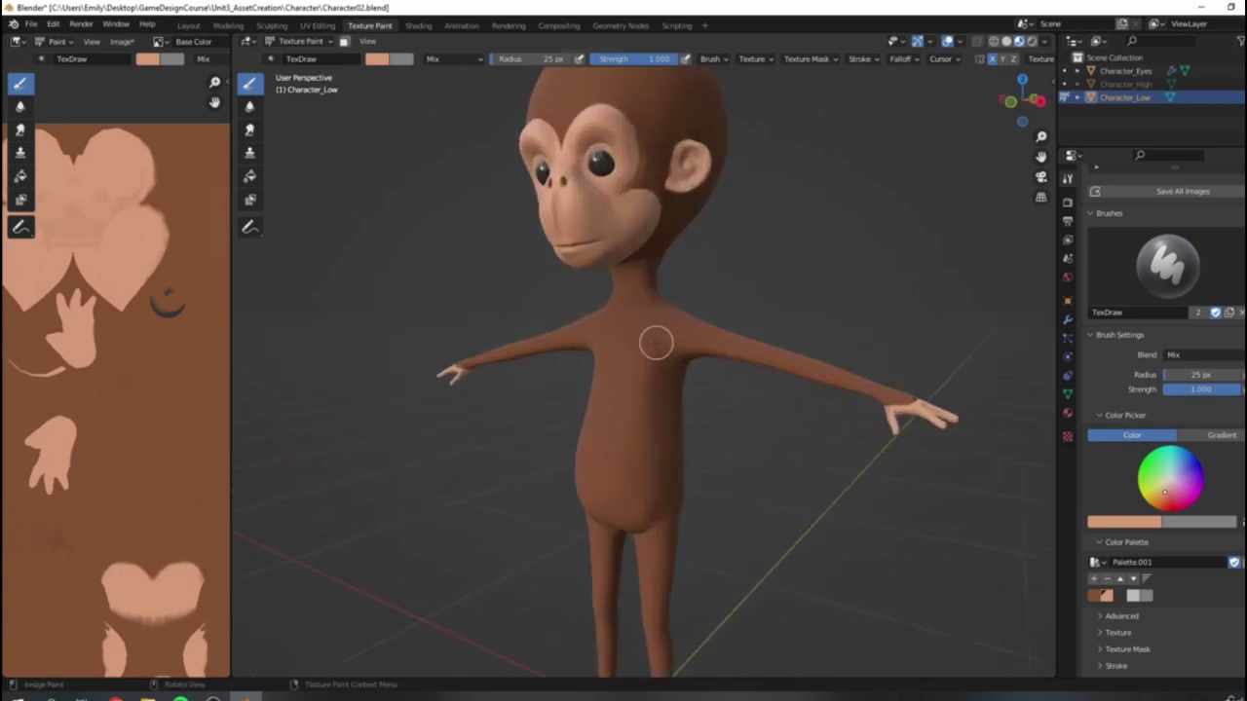
scroll(657, 344, down, 1)
middle_drag(624, 436, 682, 376)
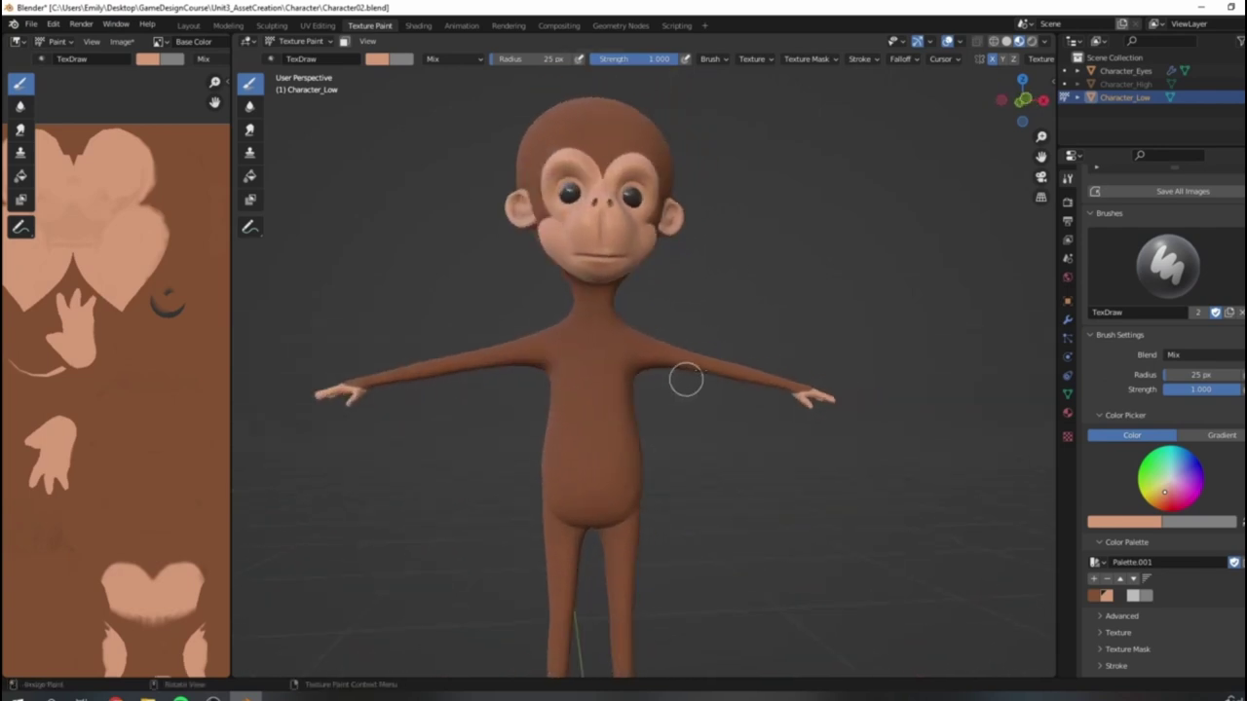
Step: Review the painted monkey's whole body, face and torso from the front and at a three-quarter angle
scroll(682, 376, down, 2)
mouse_move(710, 247)
middle_down()
mouse_move(672, 255)
mouse_move(704, 272)
middle_up()
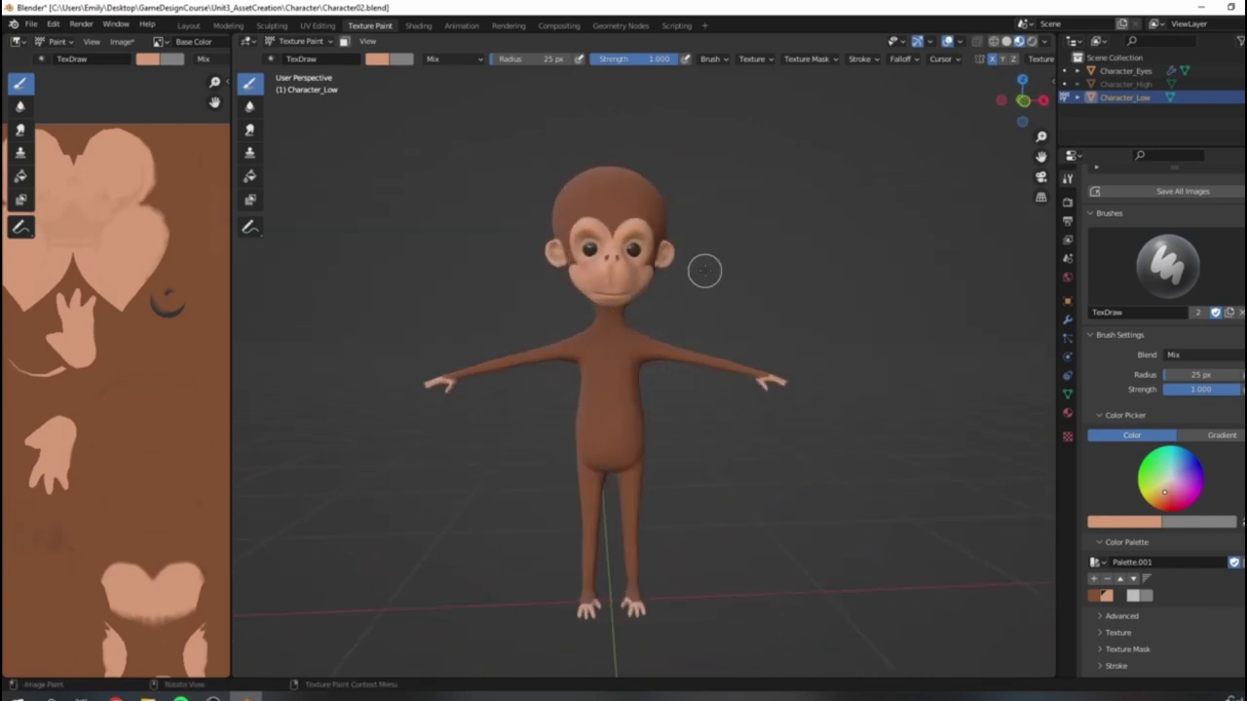
scroll(715, 311, up, 4)
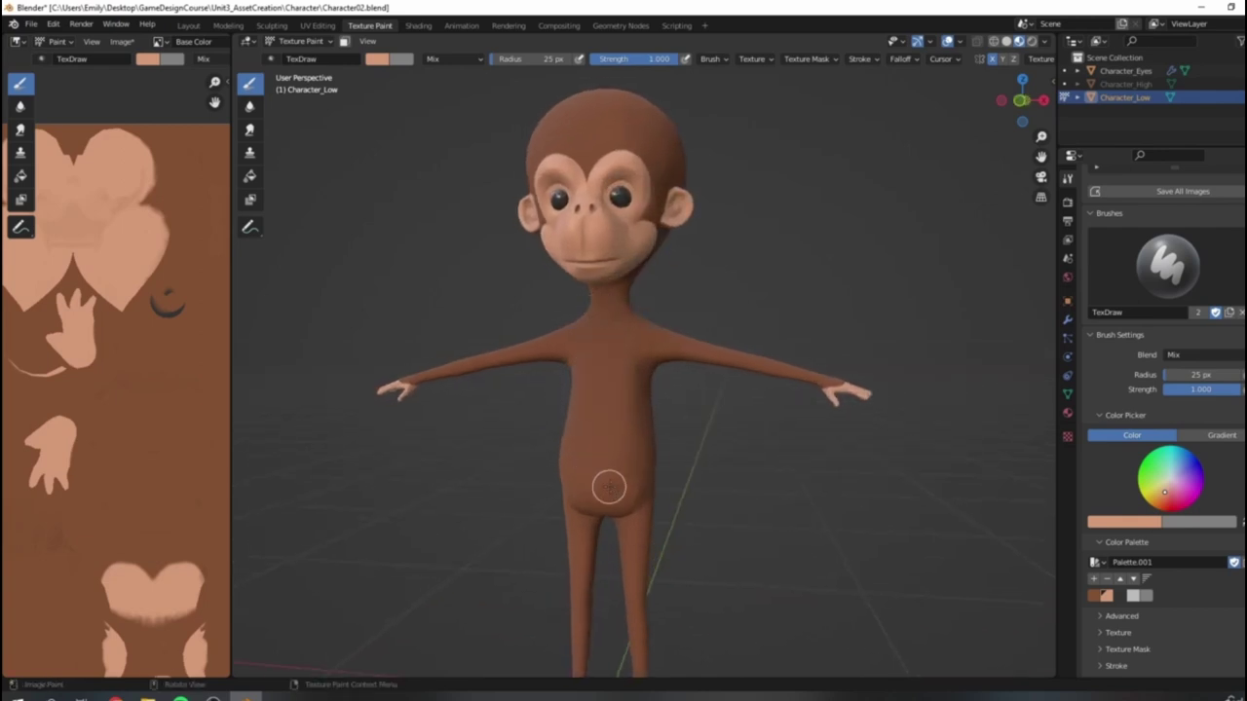
middle_drag(656, 390, 606, 393)
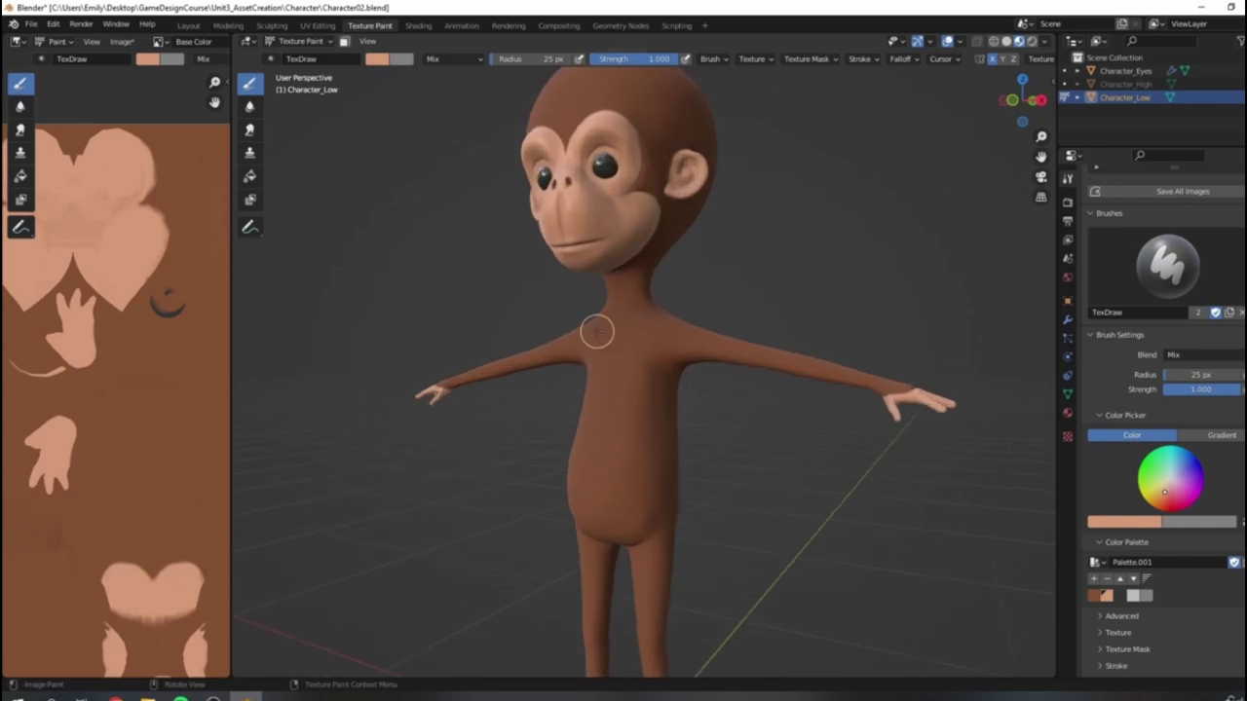
middle_drag(597, 332, 600, 336)
Step: Widen the image editor and bring the whole Base Color texture into view beside the character
scroll(130, 385, down, 2)
mouse_move(138, 363)
middle_down()
mouse_move(95, 369)
mouse_move(144, 352)
mouse_move(143, 368)
middle_up()
scroll(112, 371, down, 3)
scroll(116, 374, down, 2)
scroll(117, 378, up, 2)
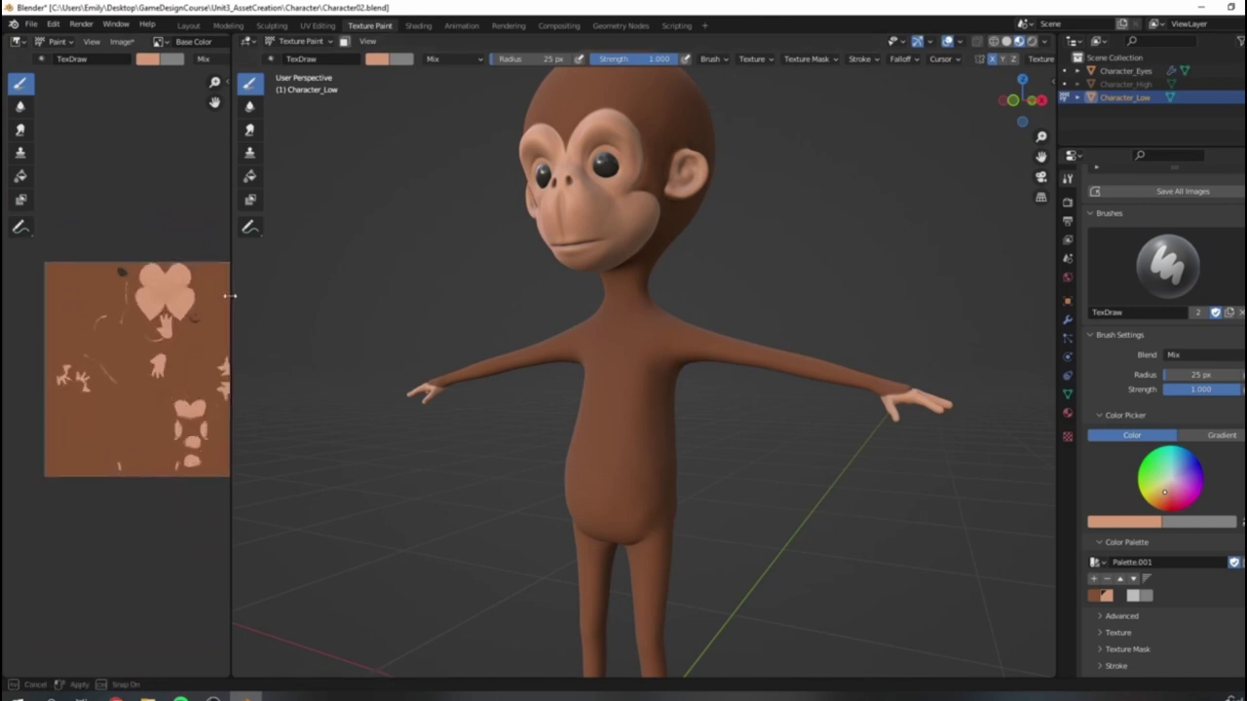
drag(230, 302, 329, 302)
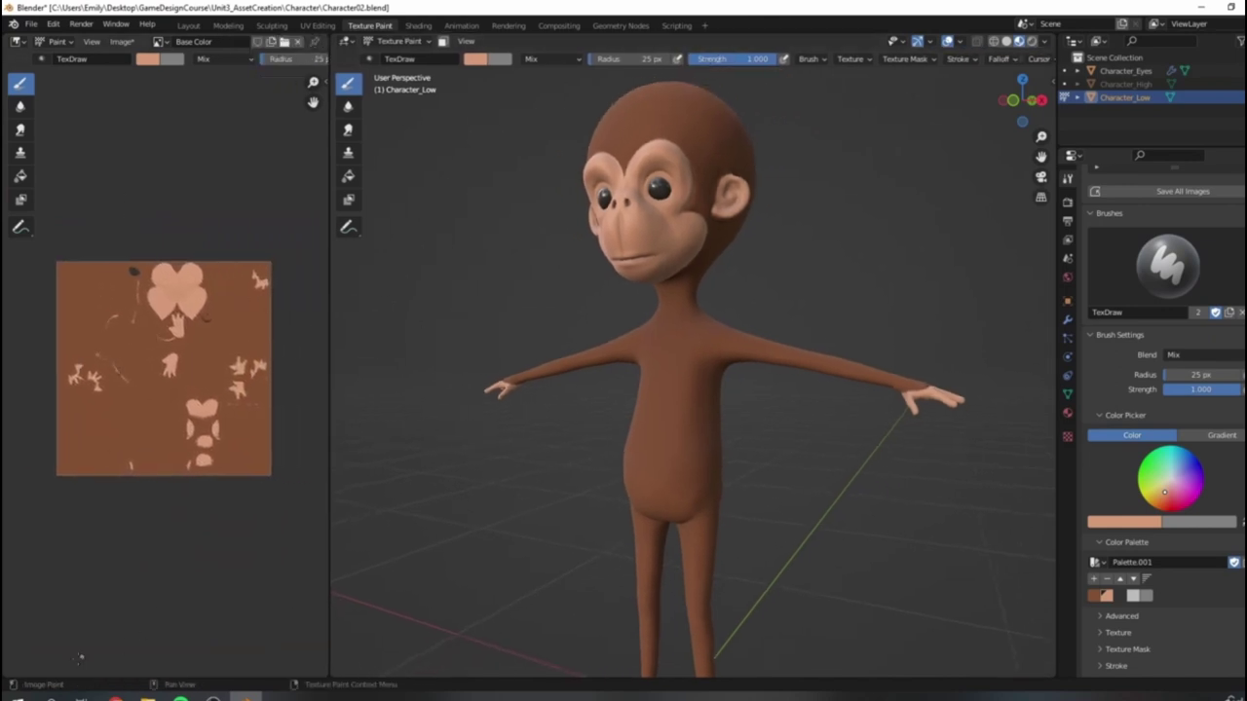
Step: Switch to the browser, examine the Google image results for "fur alpha" as brush references, and return to Blender
drag(2, 263, 608, 60)
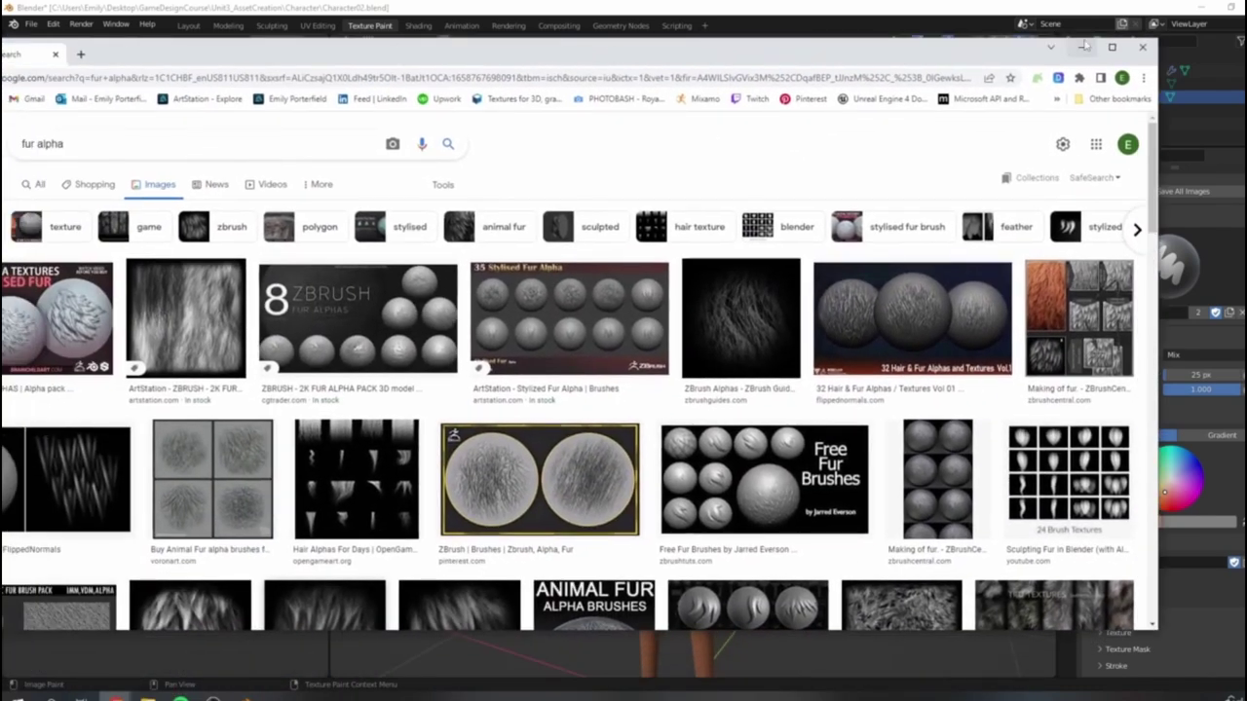
click(1111, 46)
scroll(81, 310, down, 10)
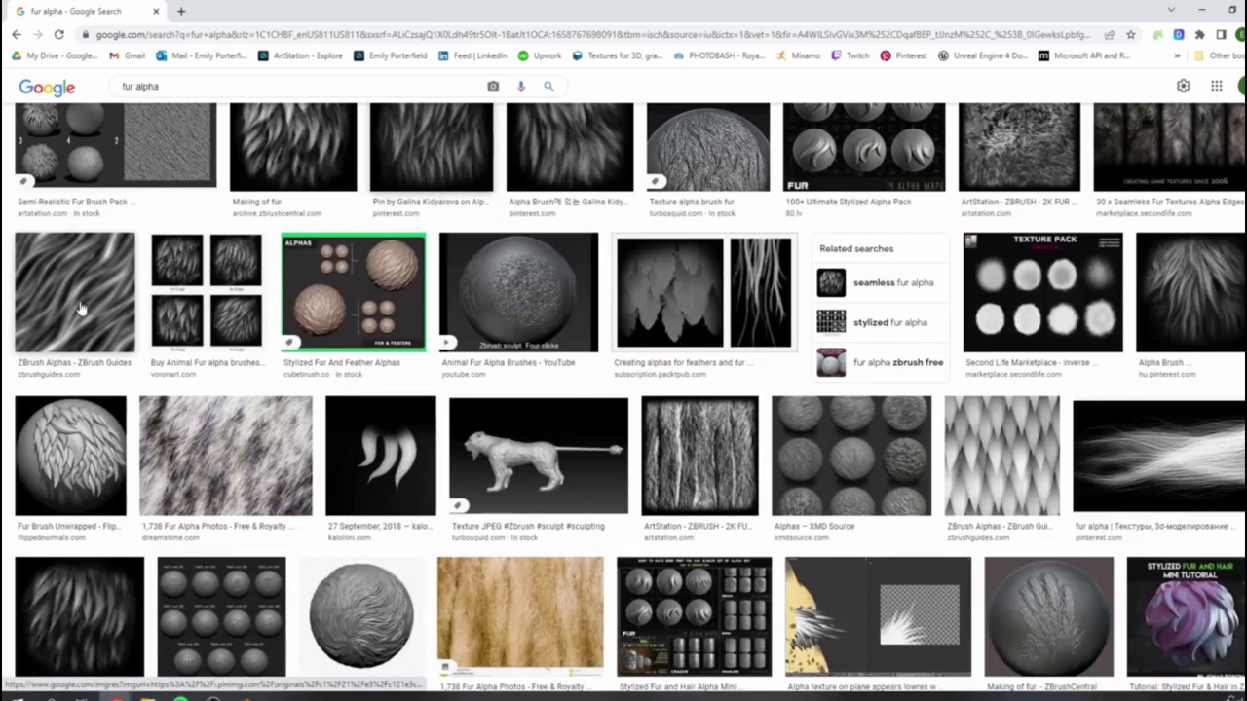
scroll(88, 302, up, 1)
scroll(652, 375, down, 2)
scroll(653, 375, down, 3)
scroll(600, 359, up, 2)
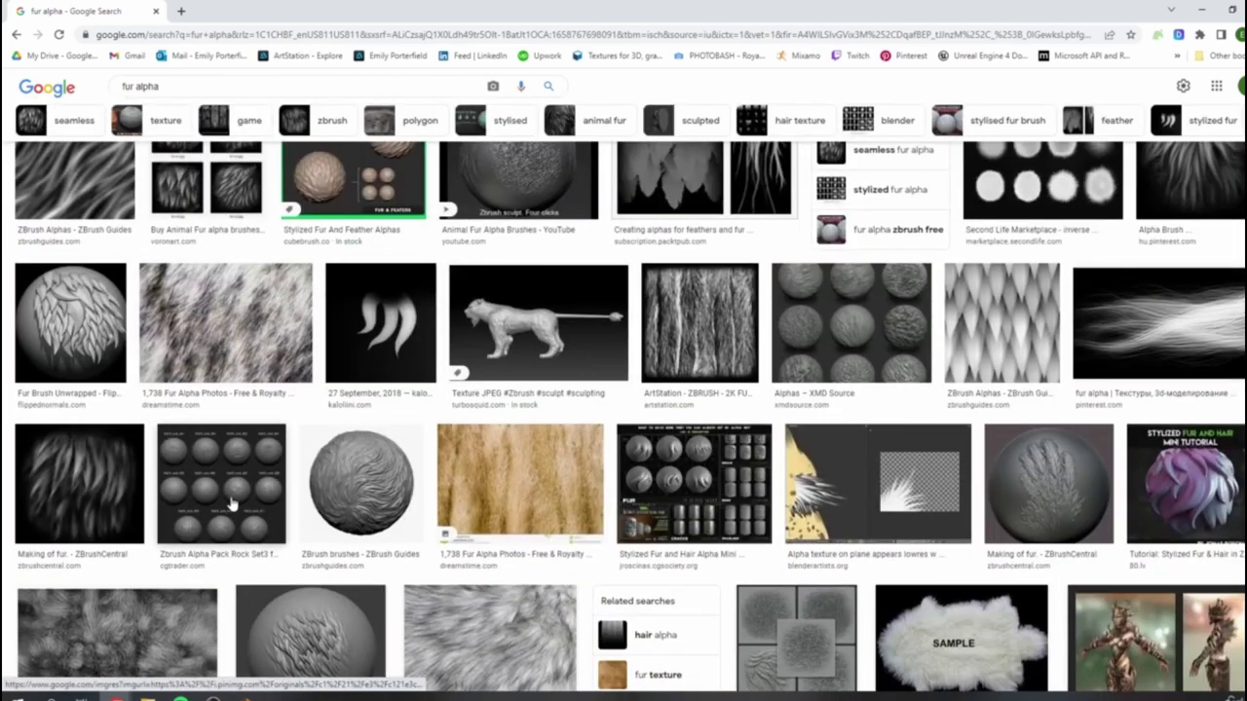
scroll(233, 497, up, 3)
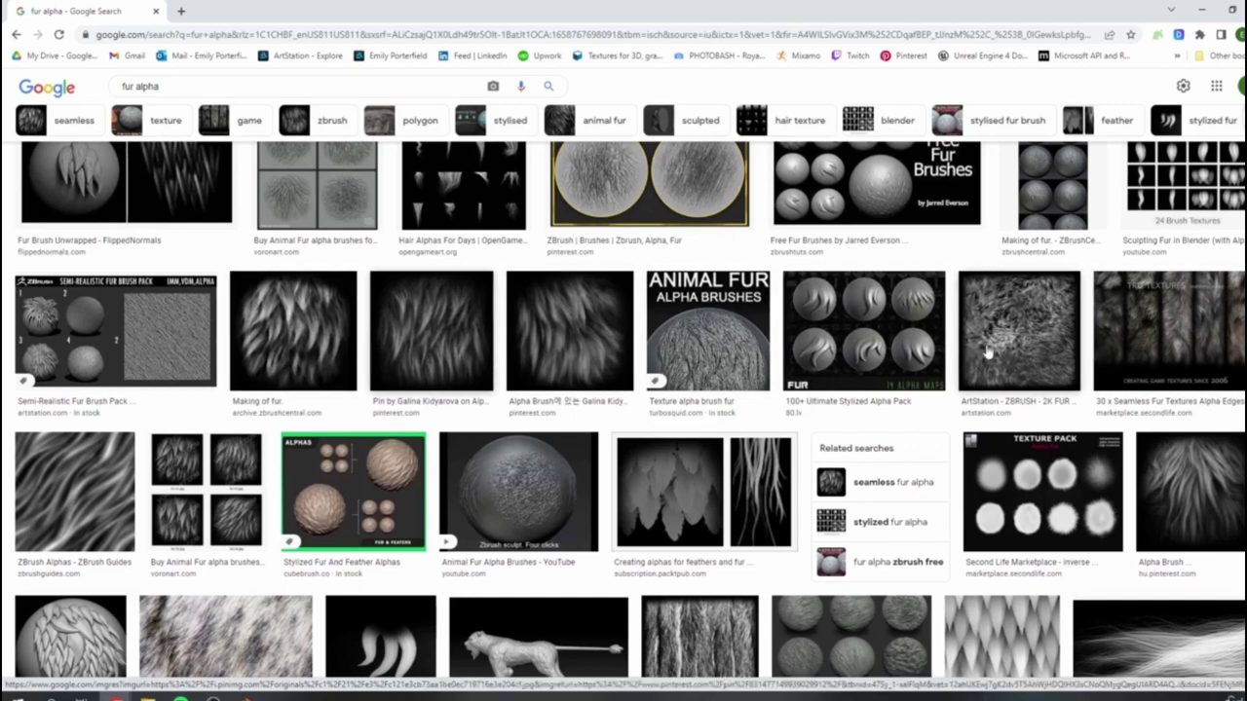
scroll(478, 387, up, 2)
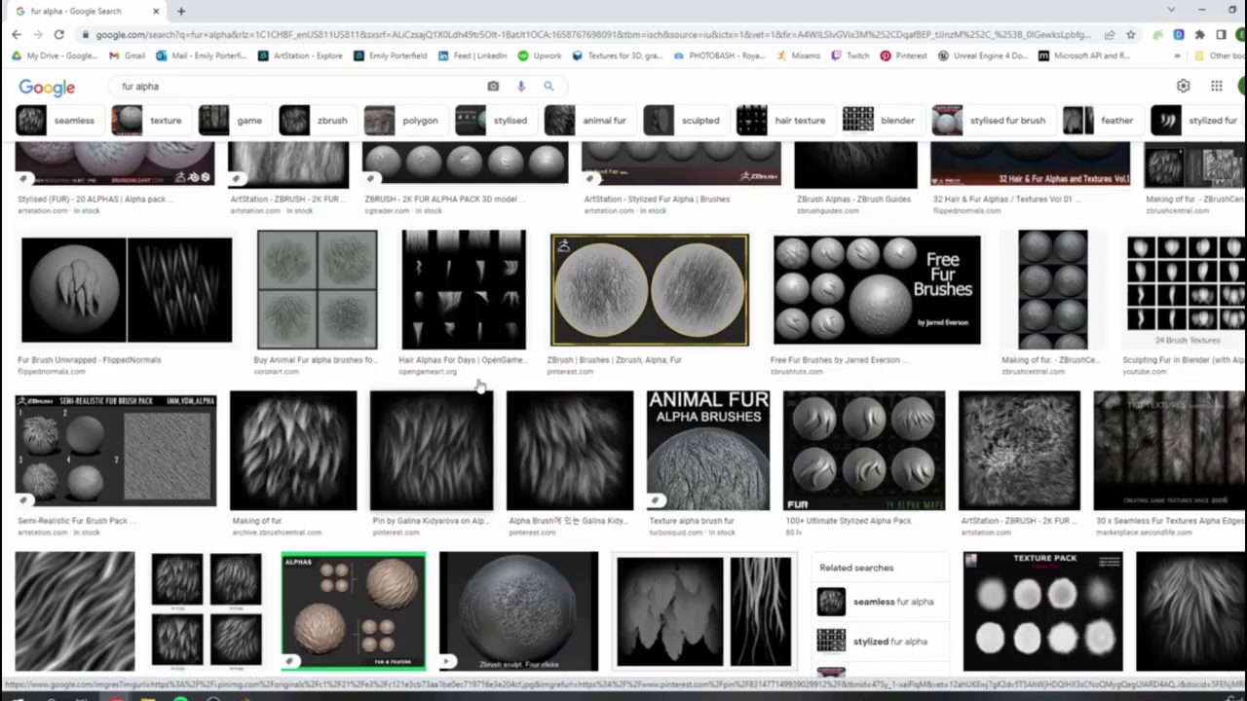
scroll(478, 387, up, 2)
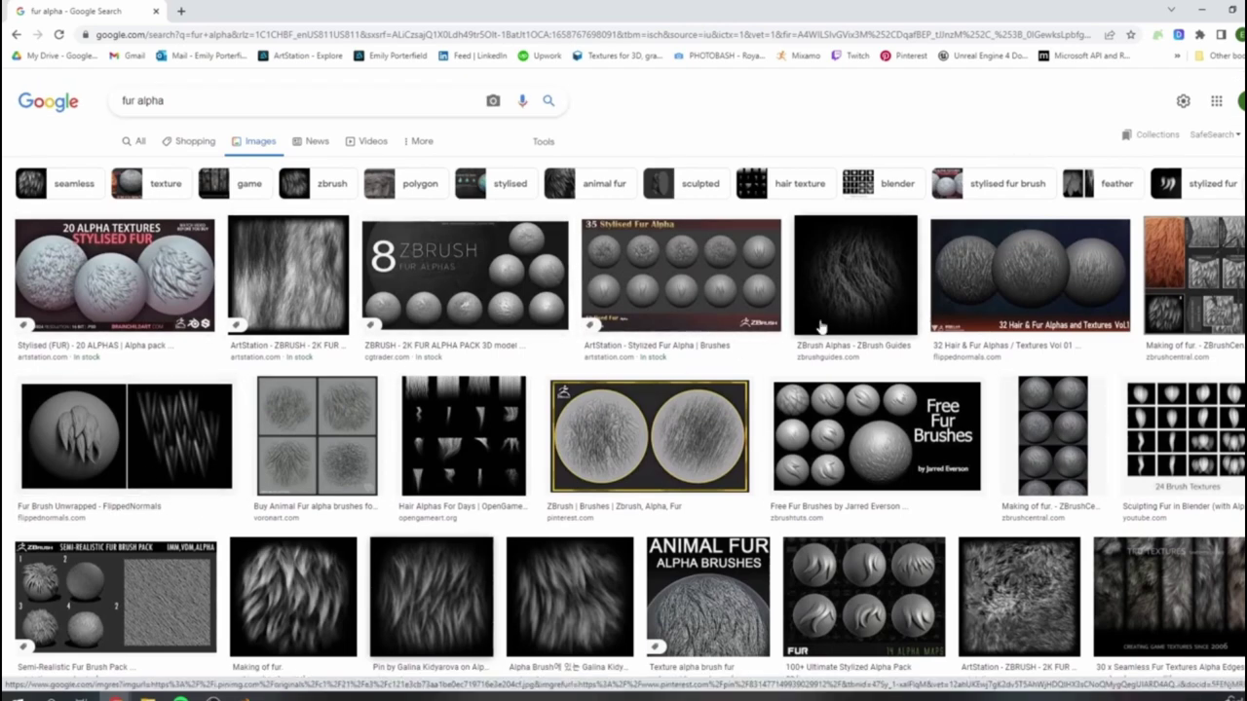
scroll(822, 327, down, 3)
scroll(773, 482, down, 3)
scroll(773, 482, down, 7)
scroll(453, 465, up, 14)
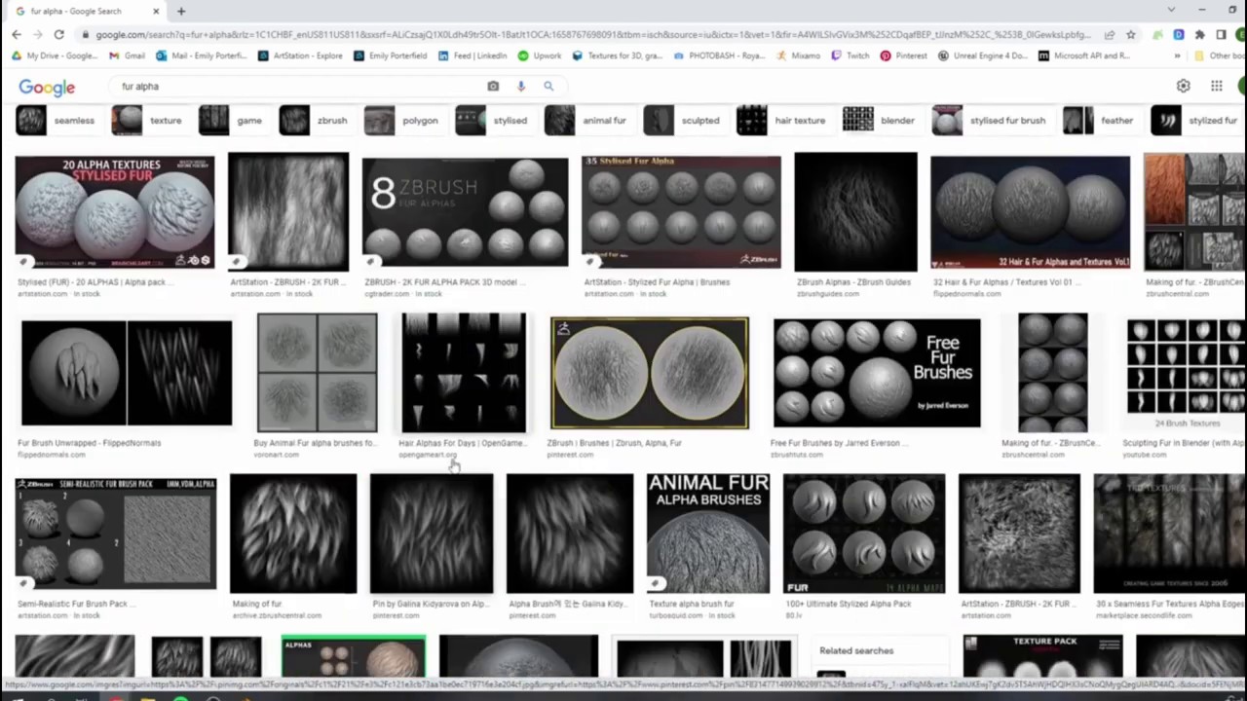
scroll(453, 466, up, 1)
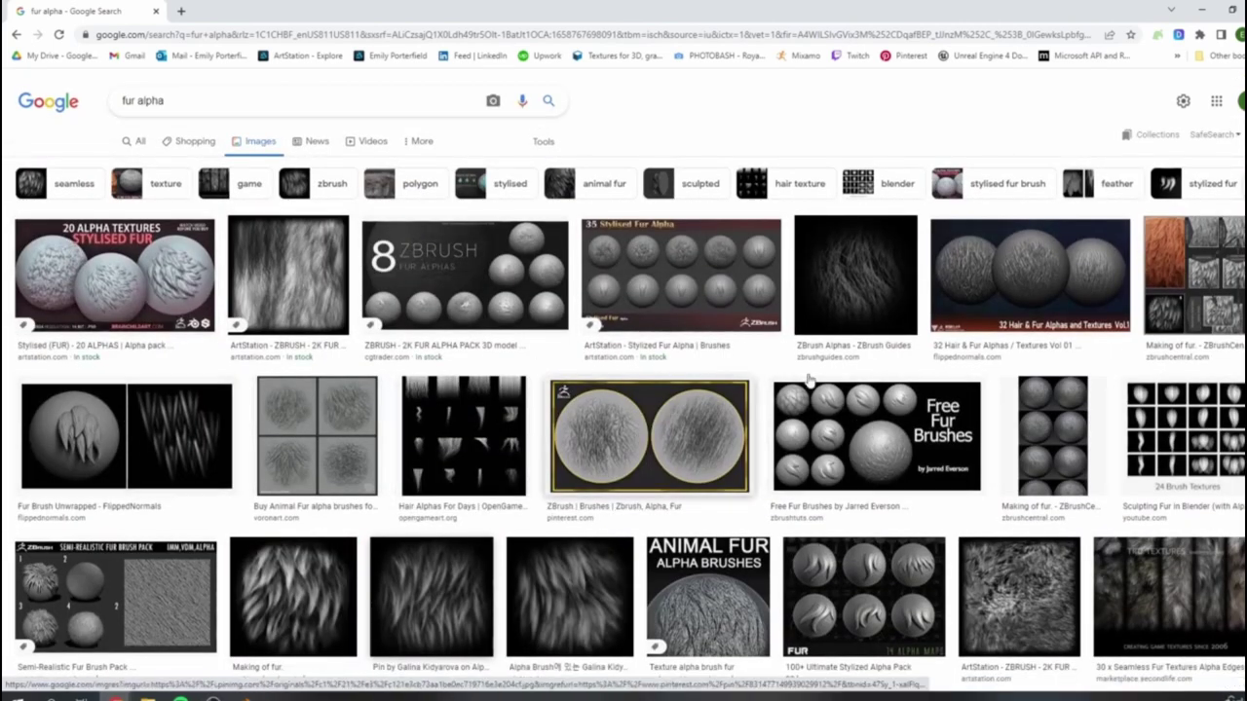
scroll(808, 380, down, 10)
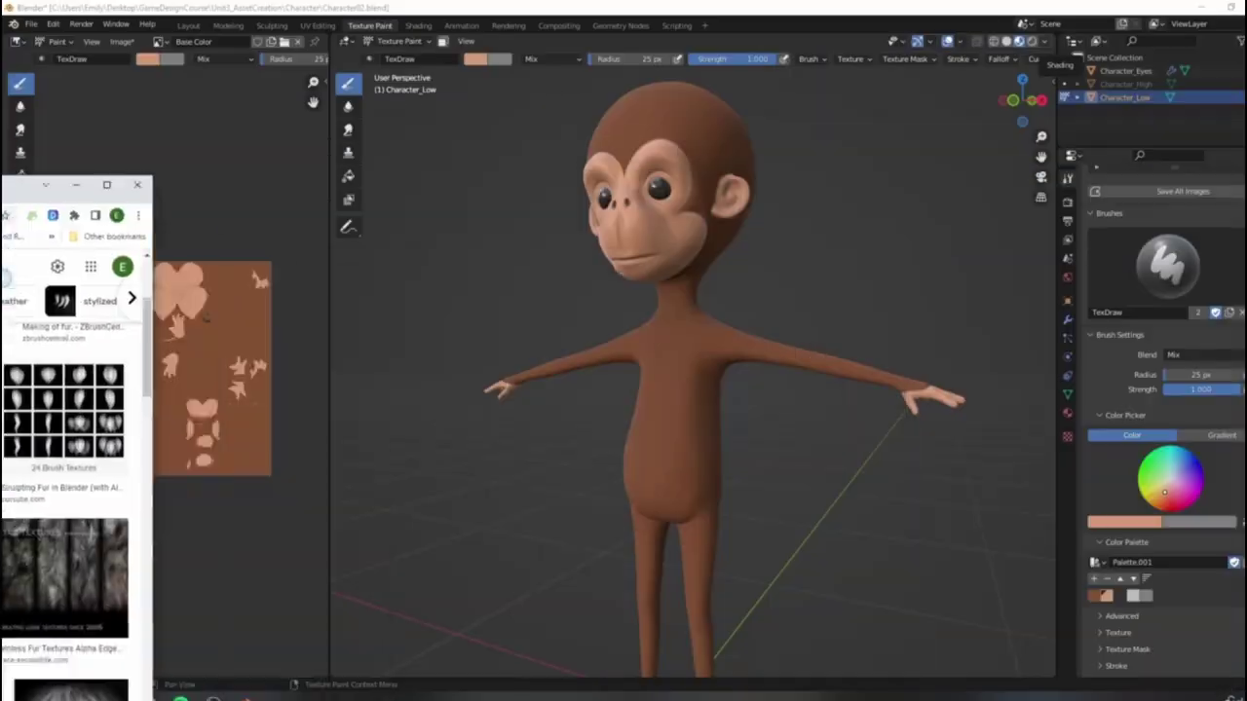
drag(6, 185, 0, 185)
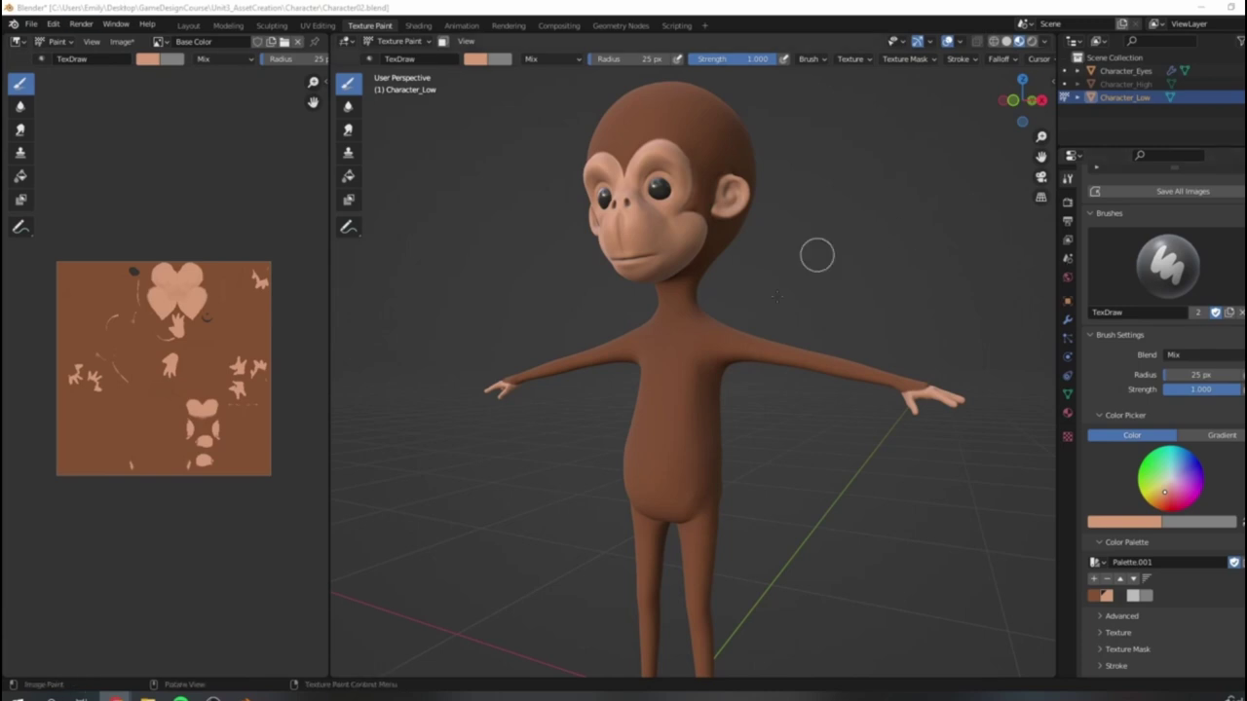
Step: Give the brush settings more vertical room and check the character from the front and at an angle
scroll(818, 255, down, 2)
middle_drag(819, 277, 864, 271)
scroll(827, 292, up, 3)
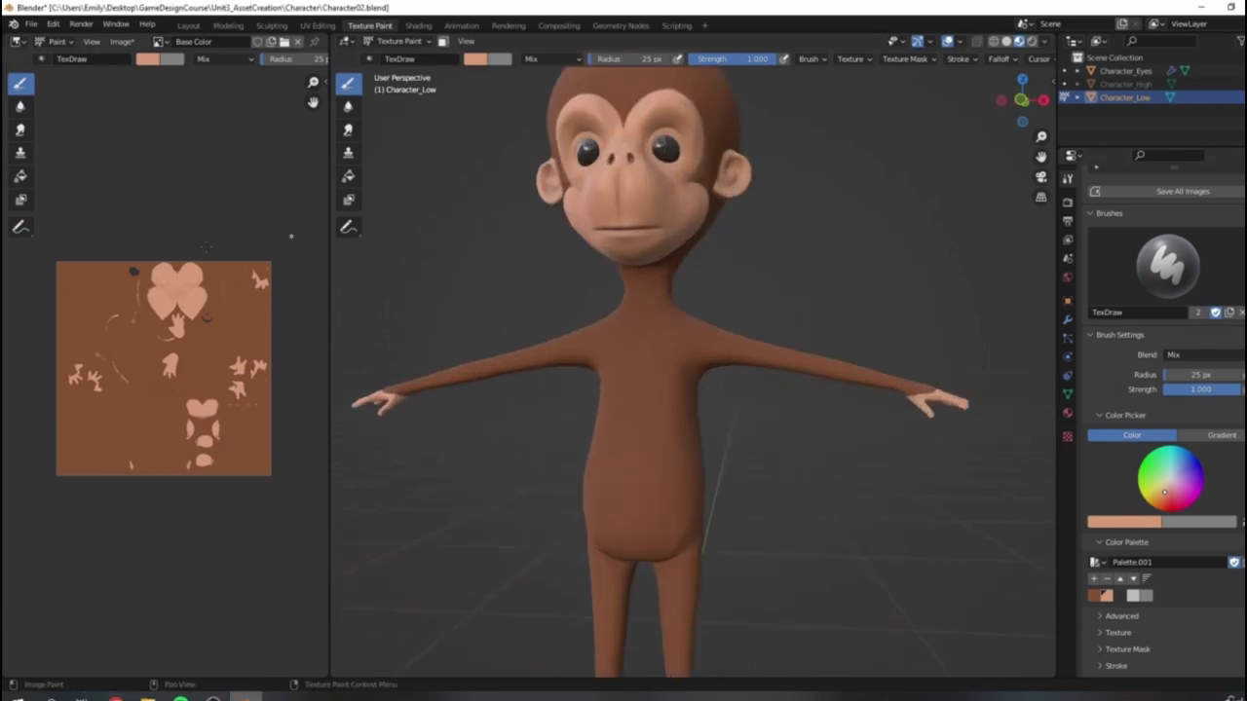
scroll(690, 264, up, 3)
scroll(701, 321, down, 3)
middle_drag(892, 215, 858, 209)
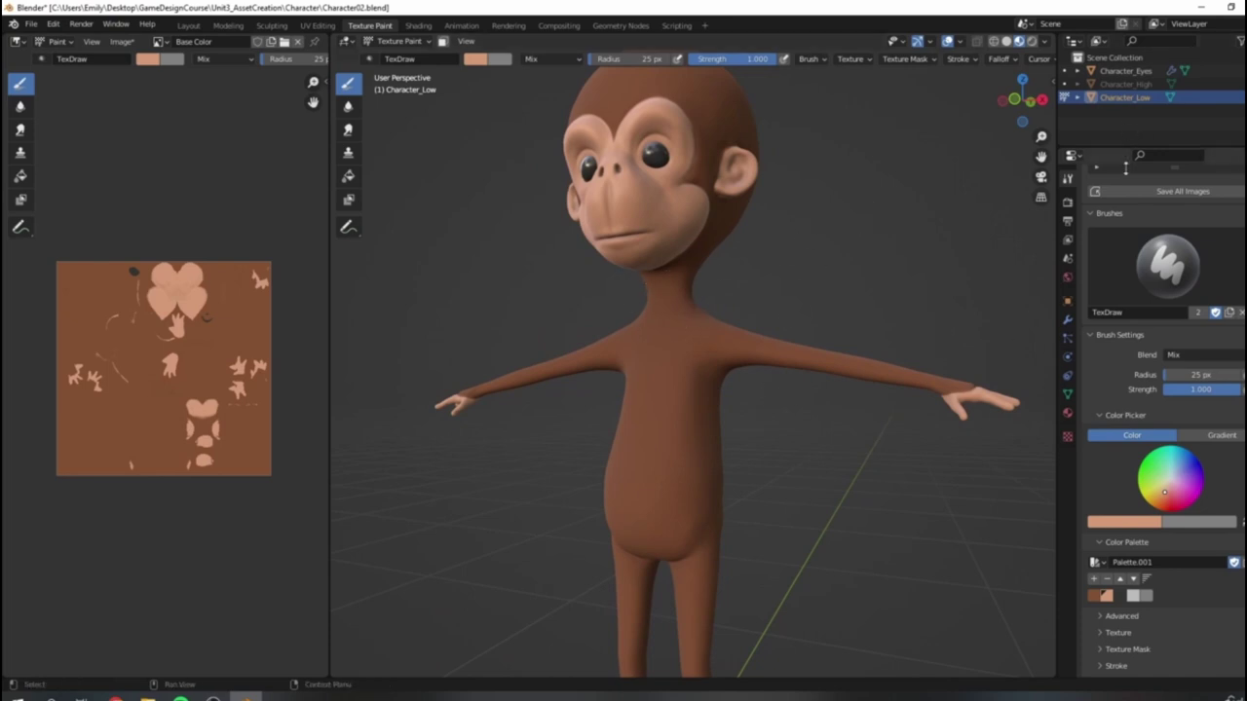
drag(1108, 151, 1108, 115)
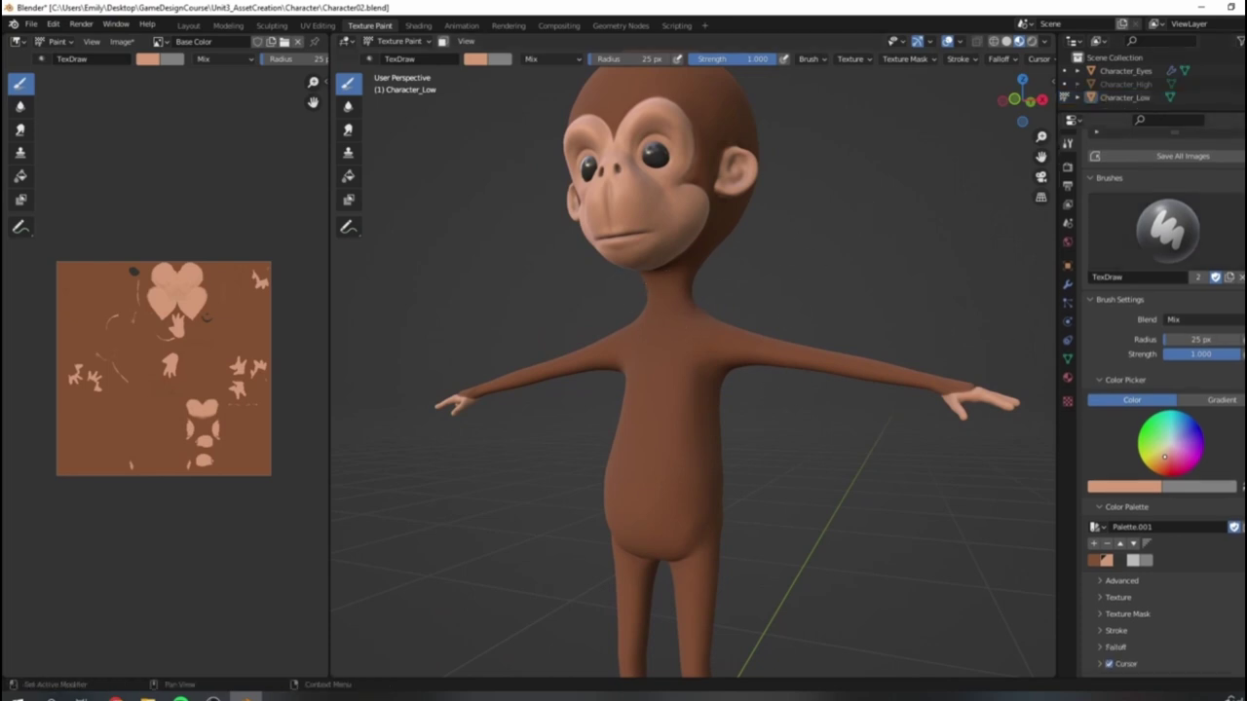
scroll(655, 189, down, 2)
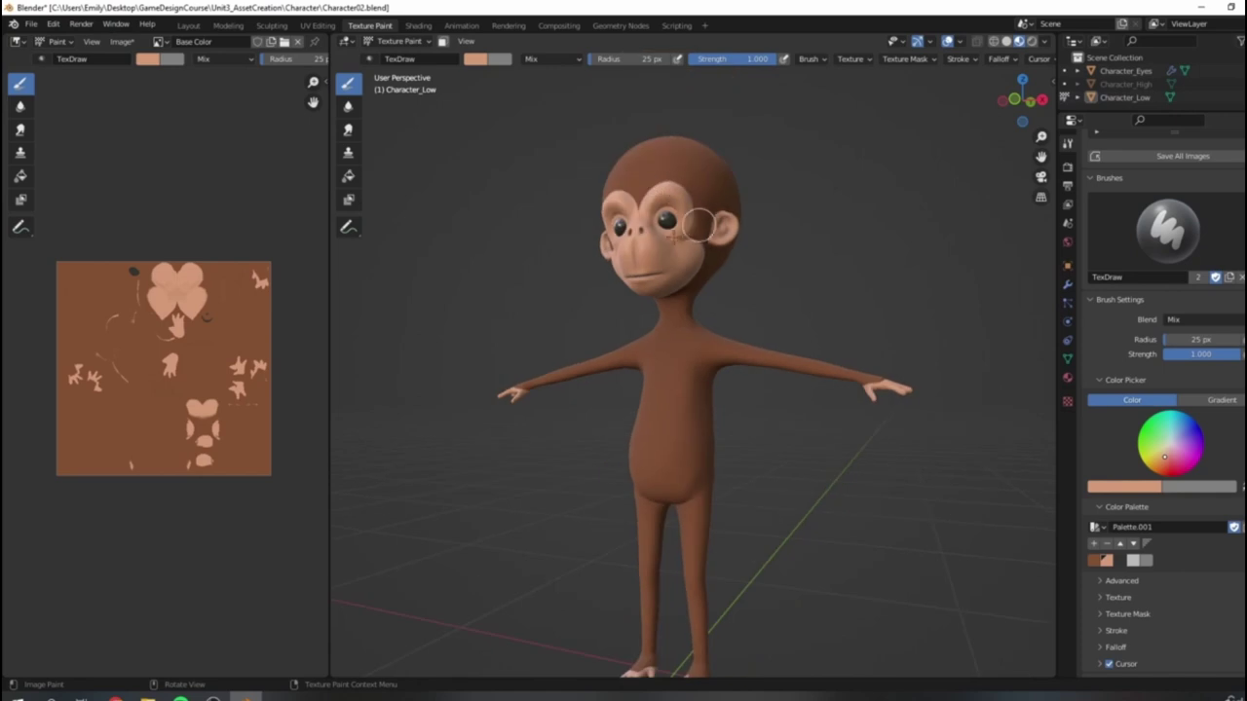
middle_drag(699, 225, 765, 230)
scroll(727, 310, up, 2)
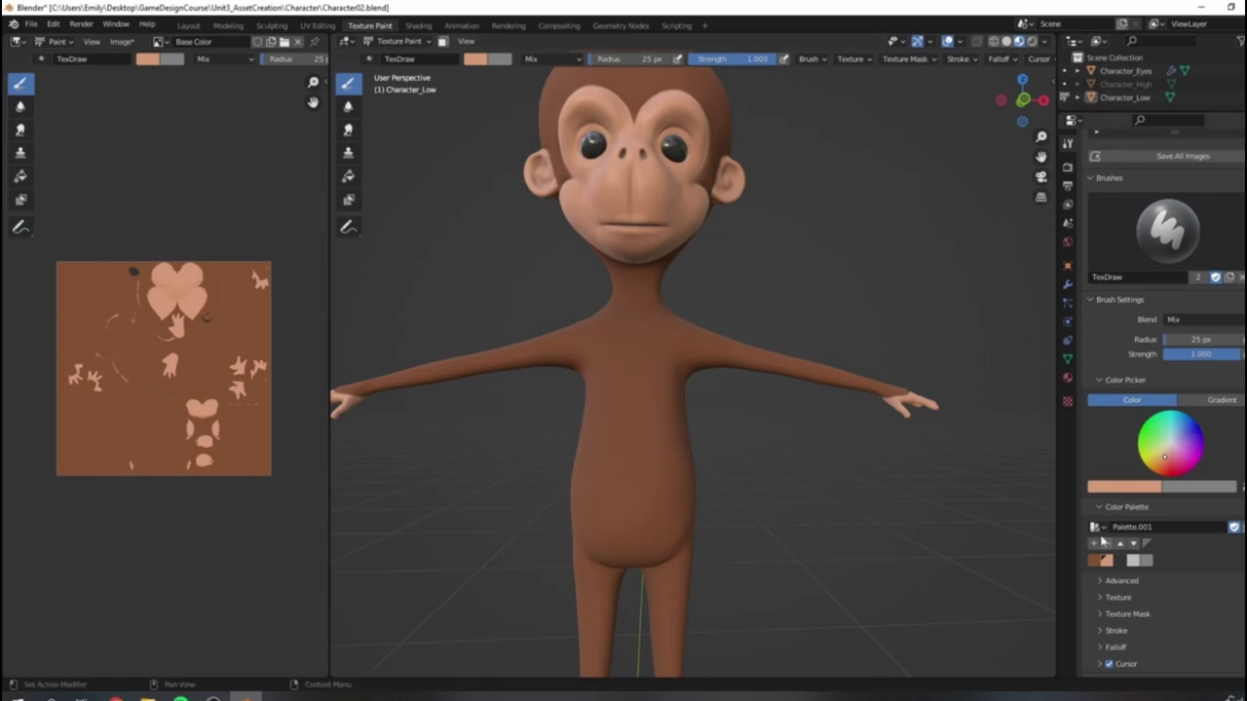
mouse_move(584, 353)
middle_down()
mouse_move(639, 445)
mouse_move(743, 383)
middle_up()
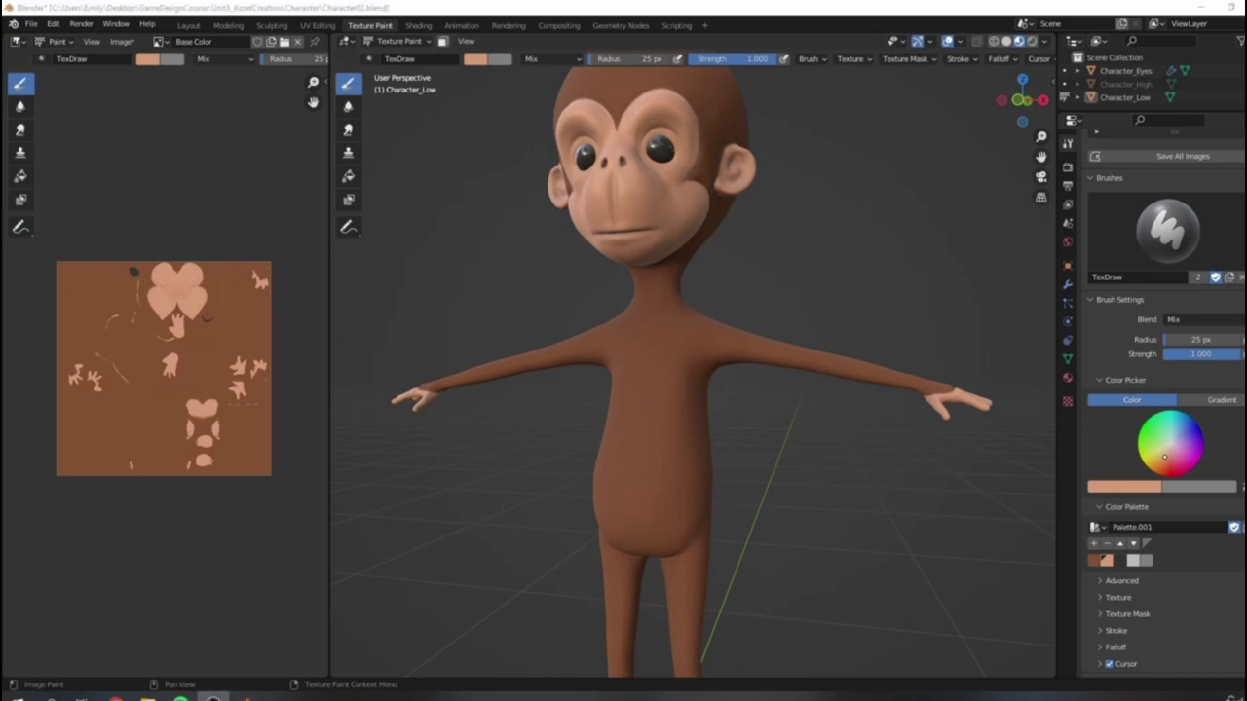
Step: Add a new texture to the TexDraw brush's Texture Mask
scroll(1119, 345, down, 3)
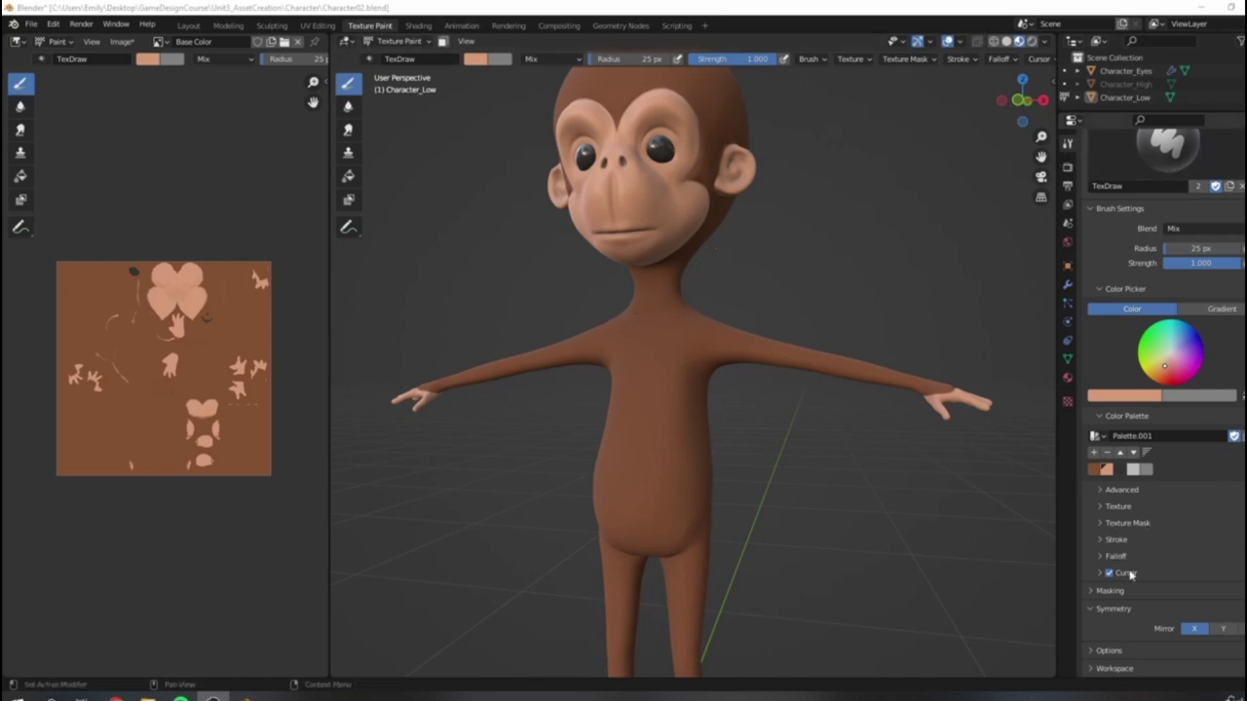
click(1102, 524)
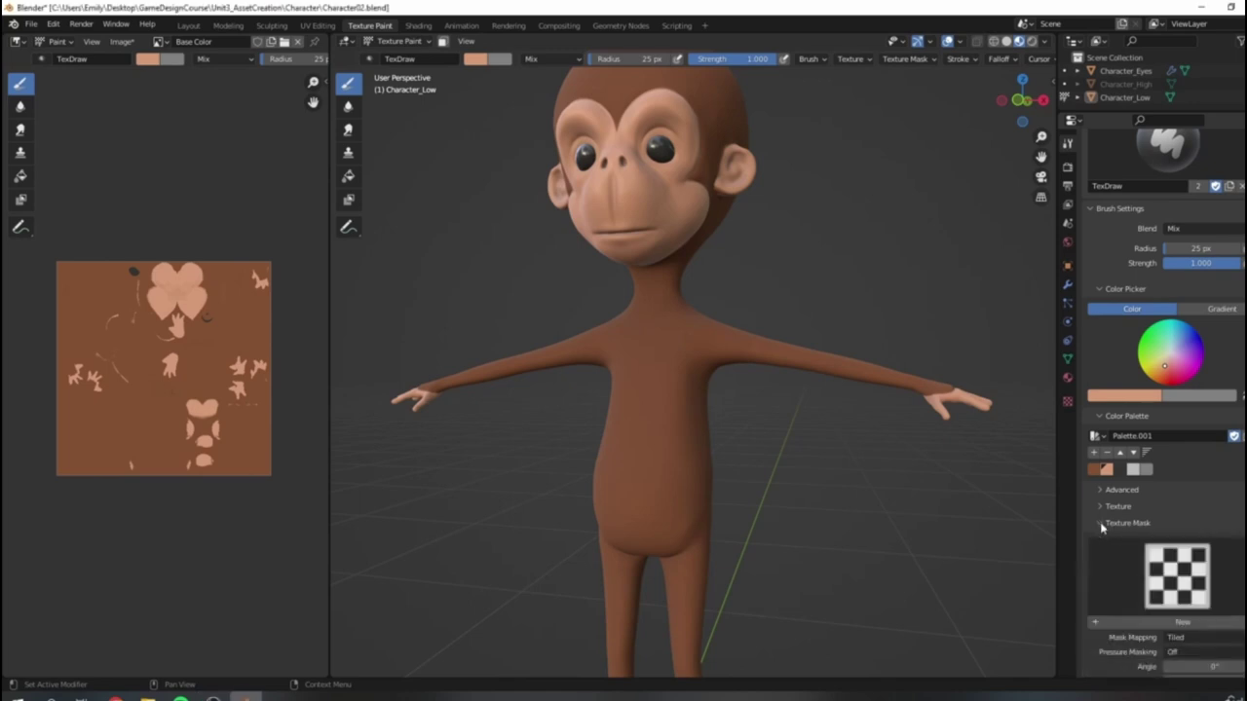
scroll(1207, 516, down, 2)
click(1133, 543)
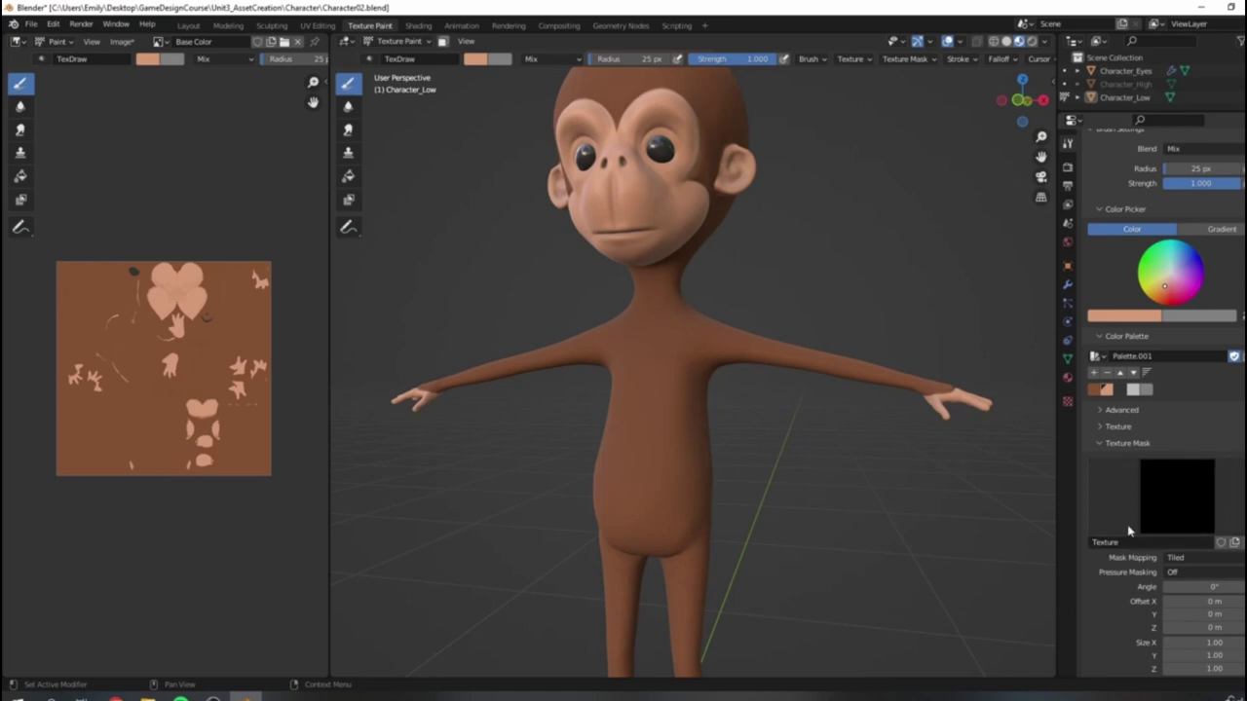
scroll(1128, 531, down, 3)
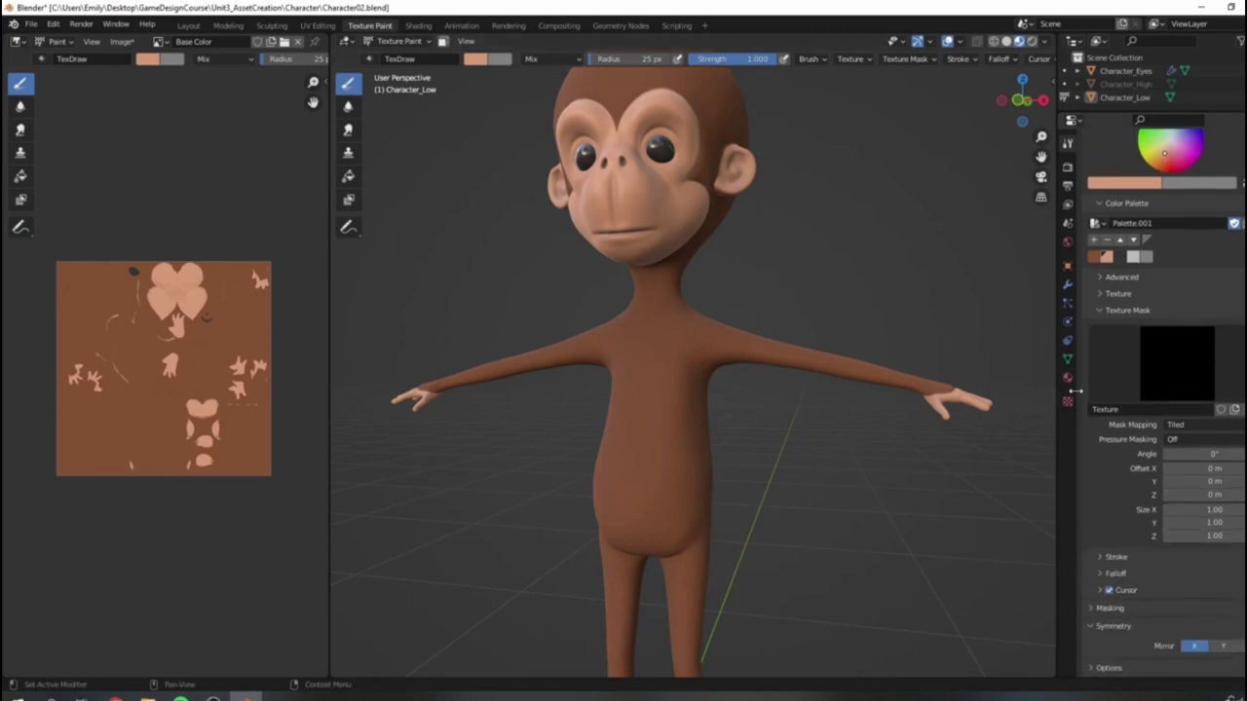
scroll(1120, 409, up, 1)
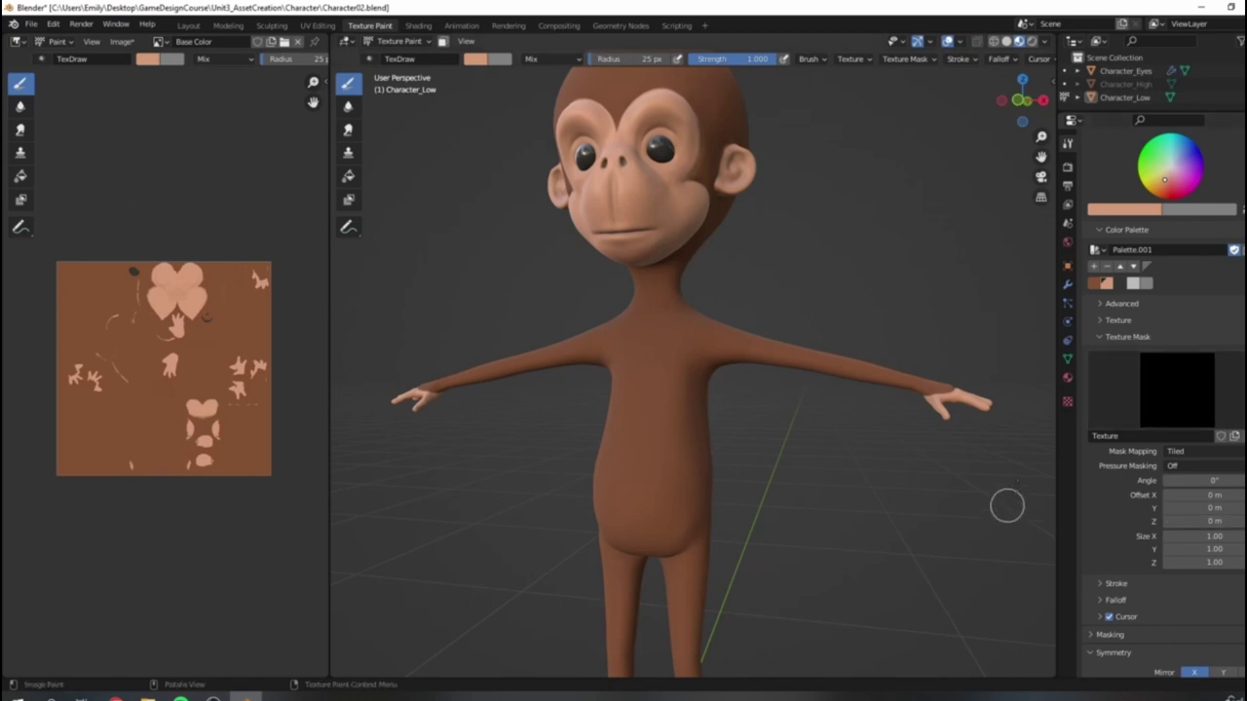
Step: Create a new Image or Movie texture for the brush and load fur.jpg from E:\Alphas as its image
click(1066, 405)
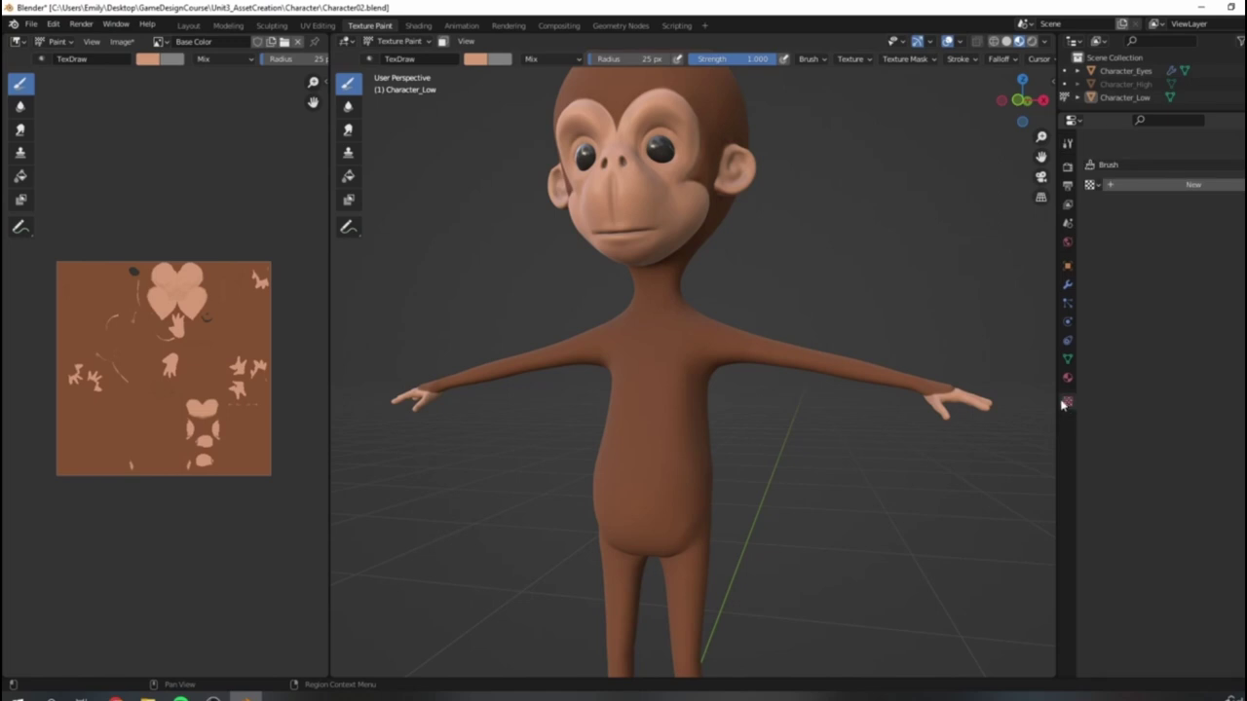
click(1144, 185)
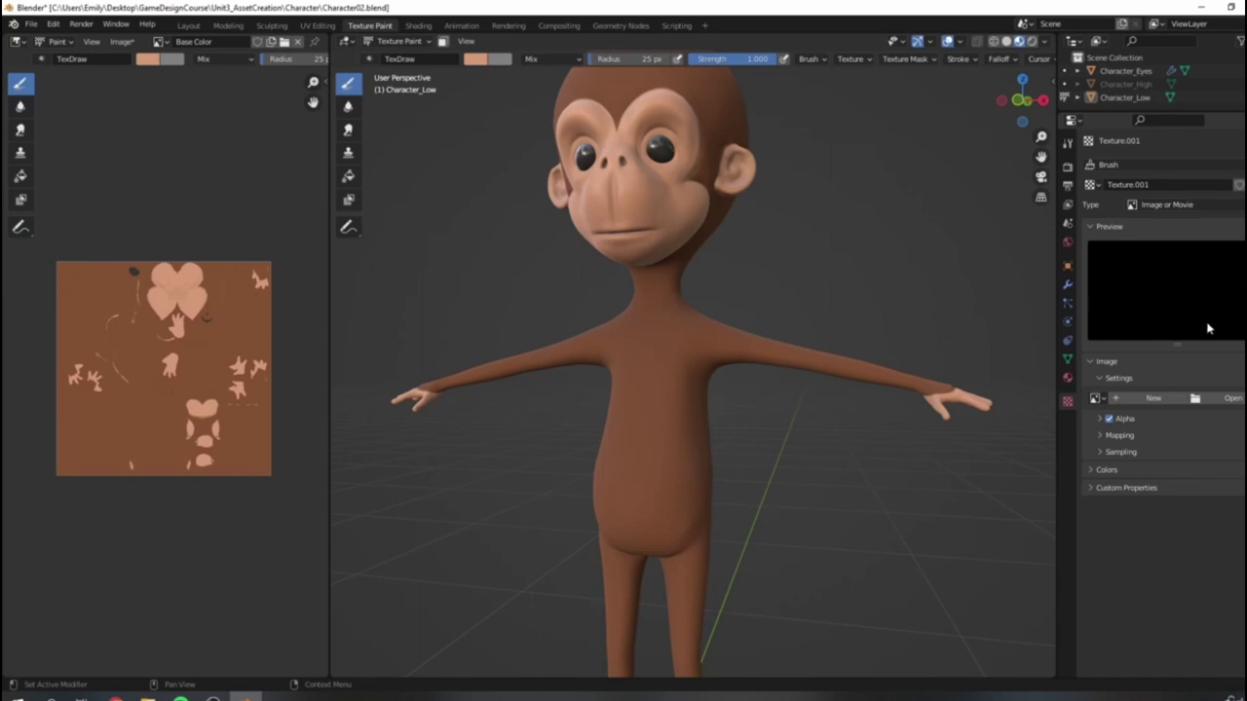
click(1220, 399)
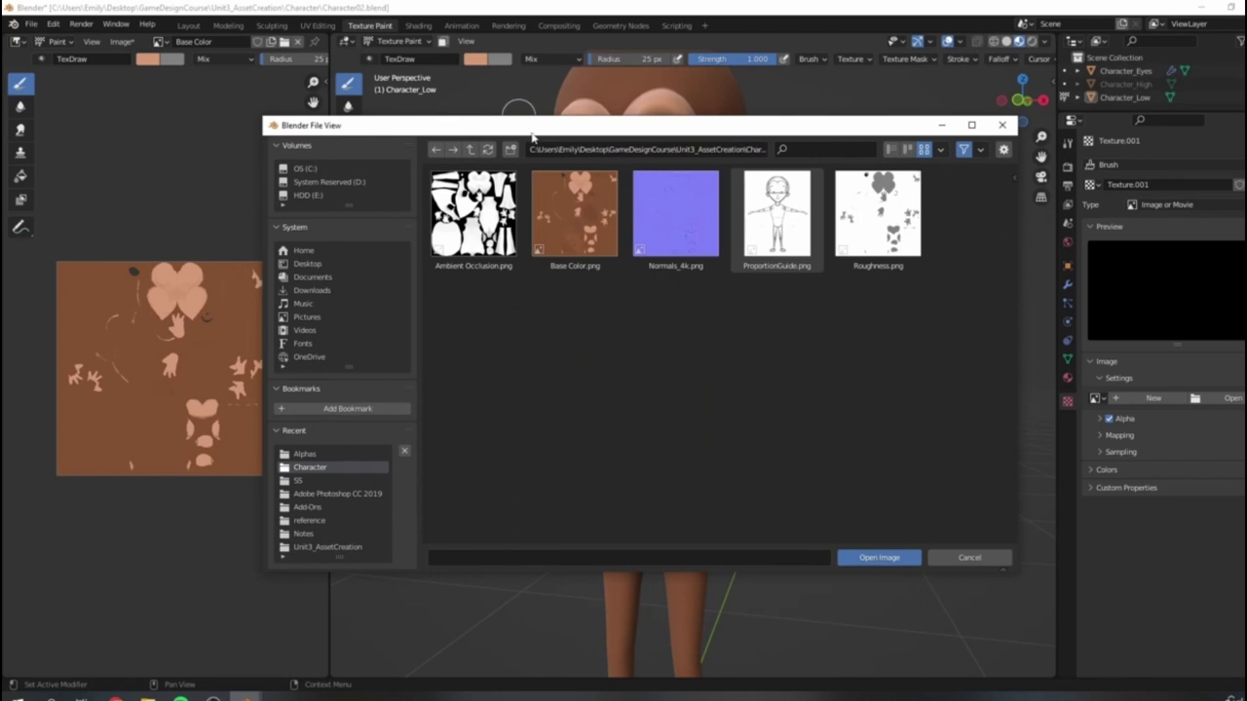
drag(532, 135, 537, 122)
click(310, 184)
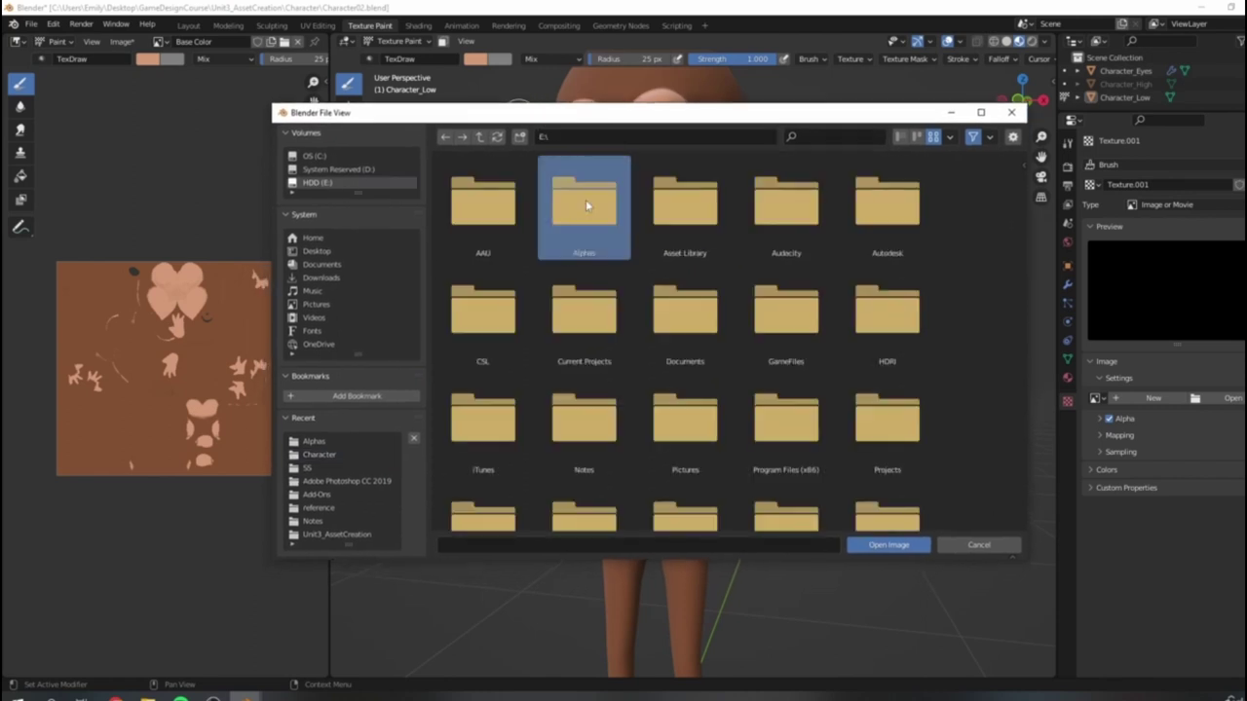
double_click(585, 199)
scroll(781, 353, down, 1)
scroll(782, 354, down, 6)
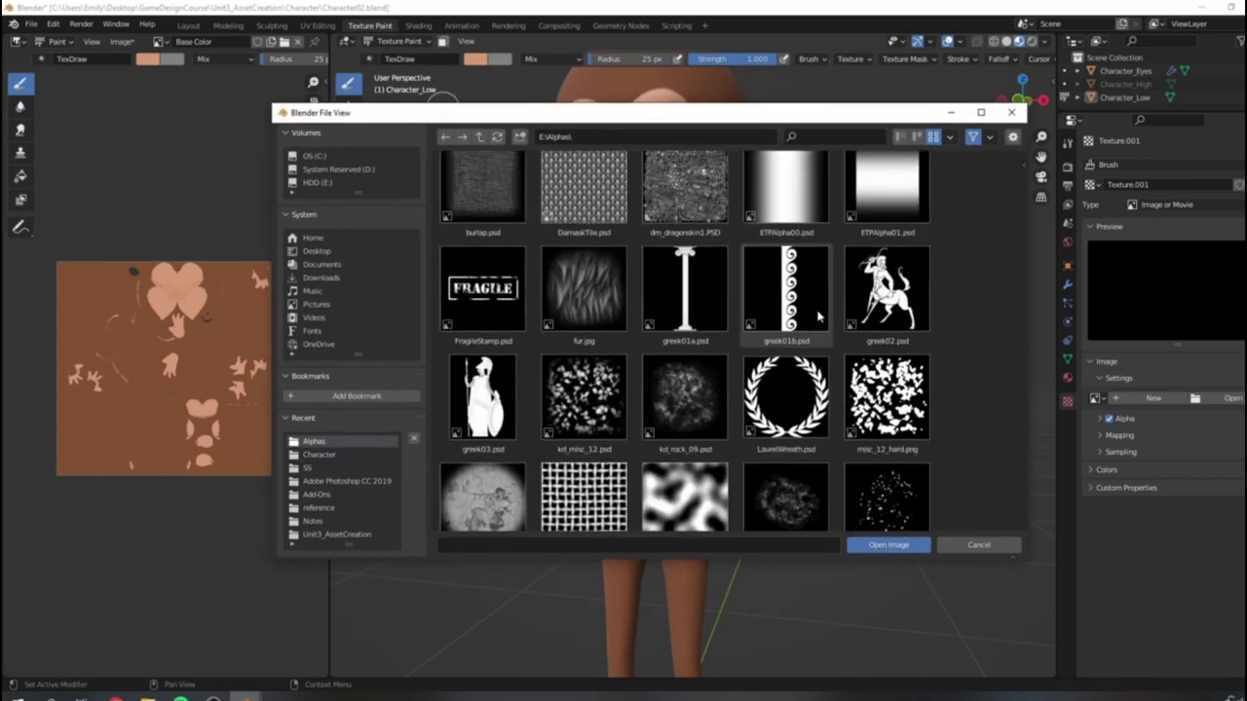
click(585, 279)
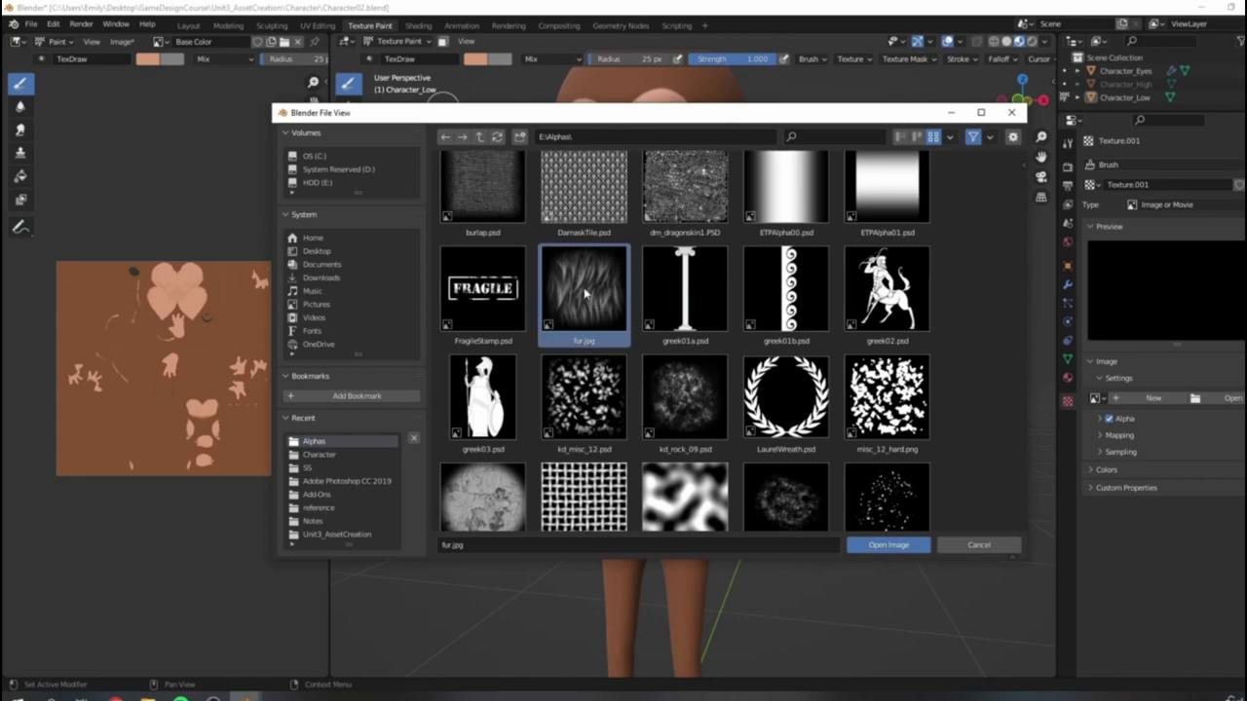
click(877, 545)
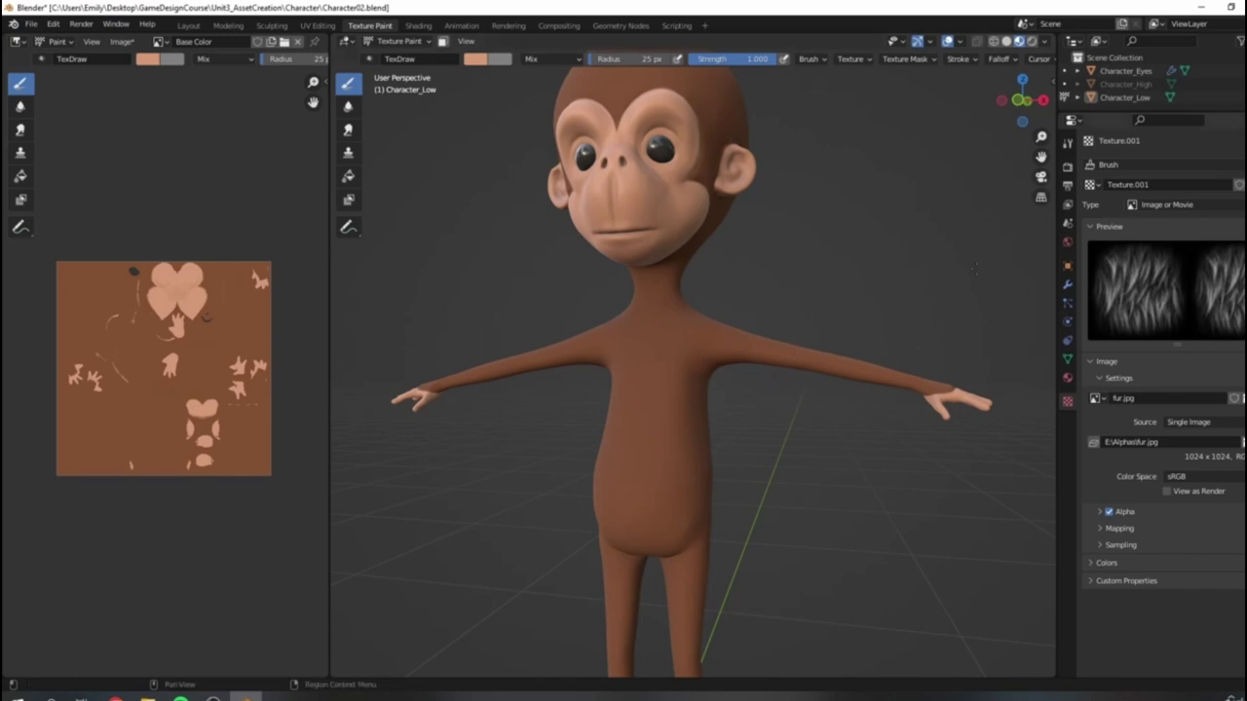
Step: Assign Texture.001, the fur image texture, as the TexDraw brush's Texture Mask
middle_drag(501, 376, 512, 411)
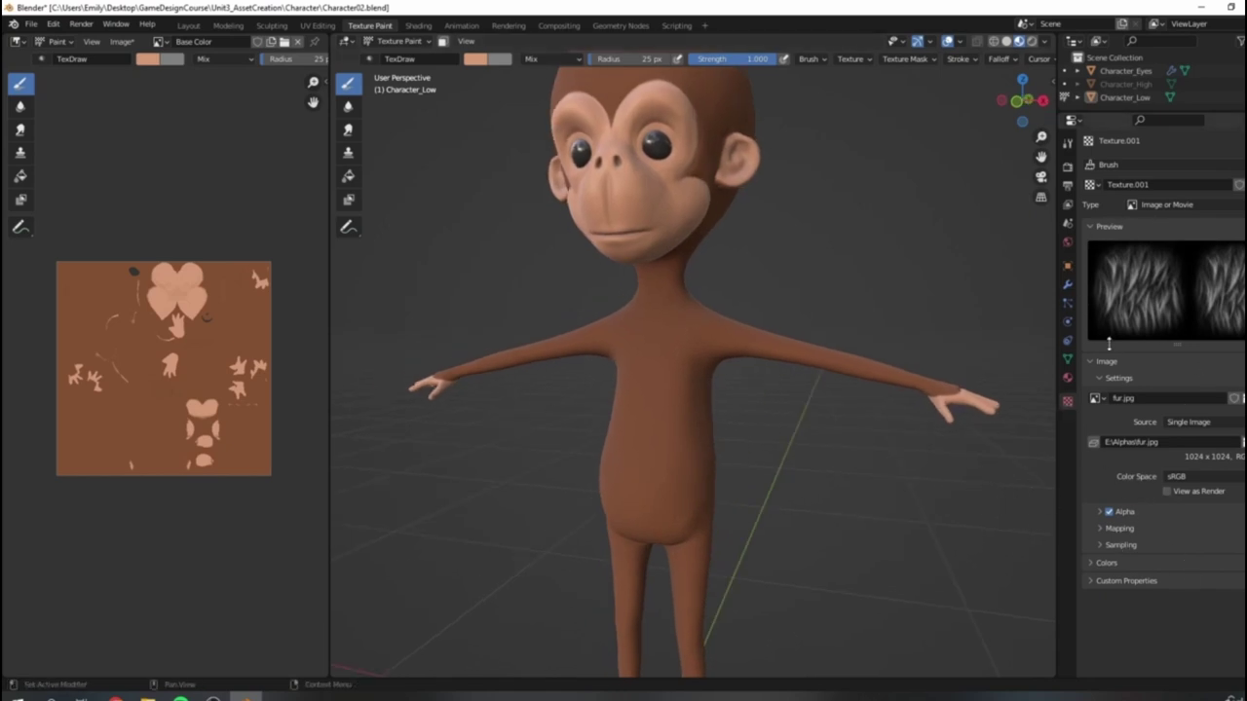
click(1067, 144)
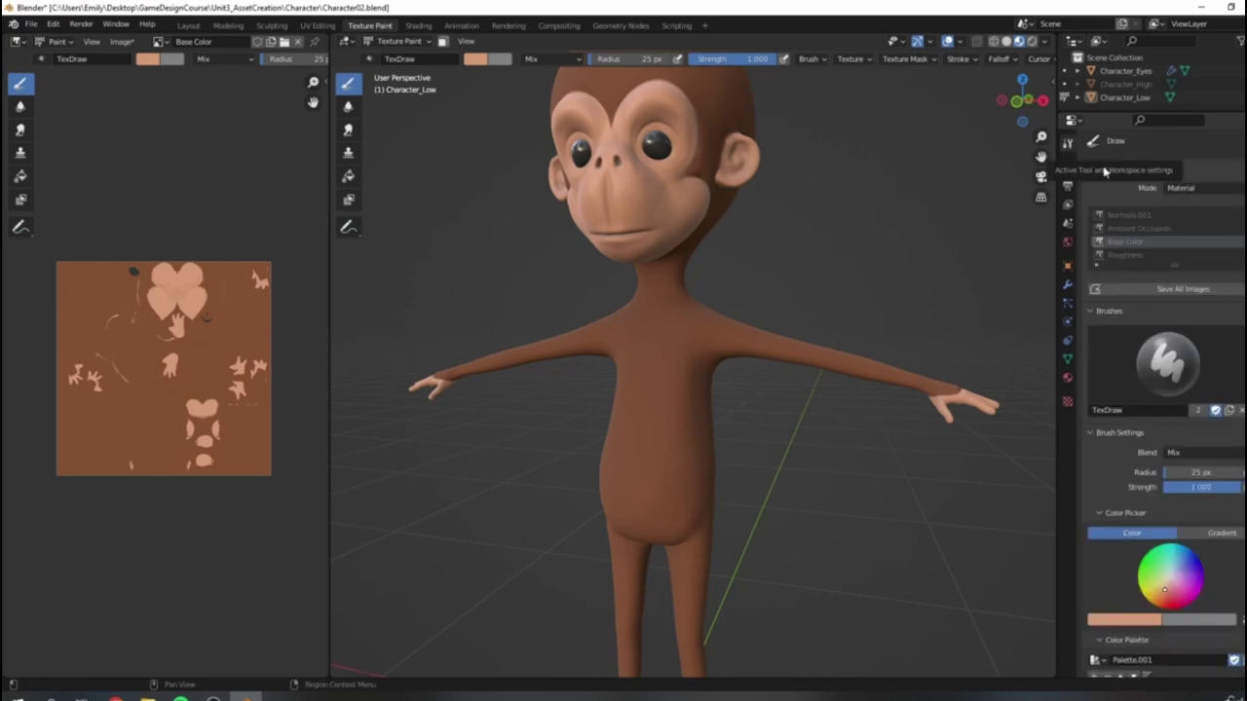
scroll(1184, 381, down, 5)
scroll(1199, 341, down, 4)
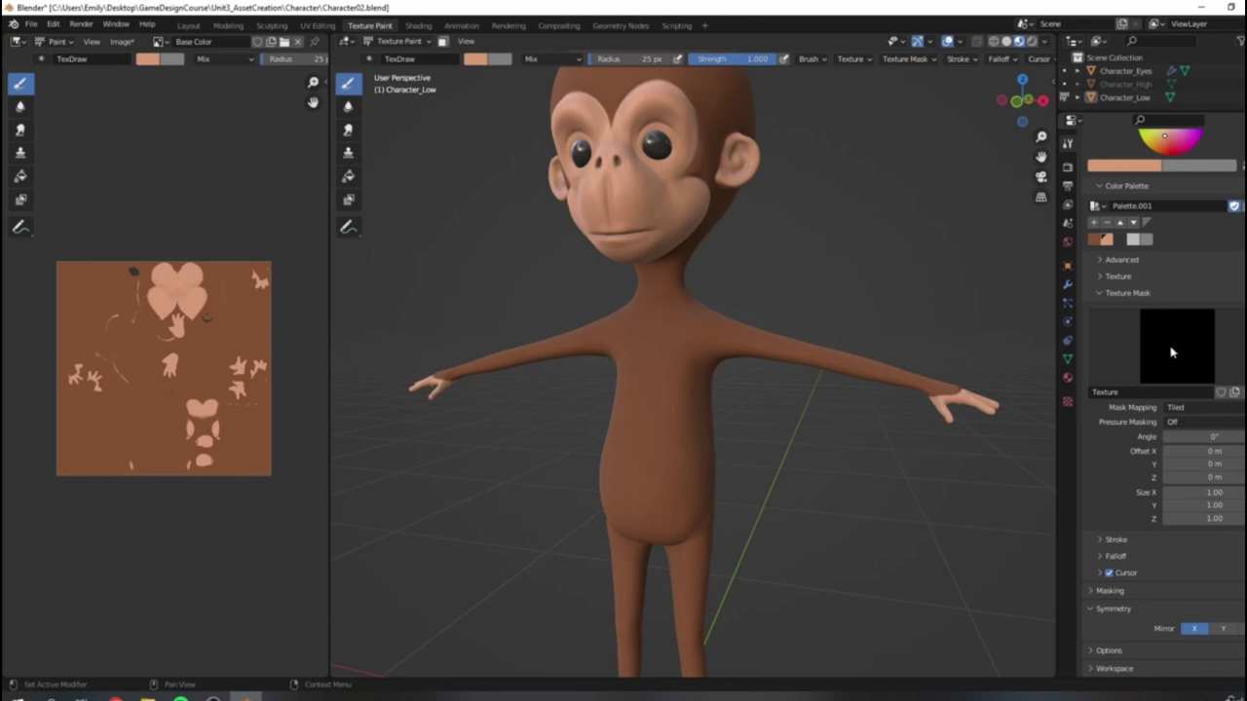
click(1160, 338)
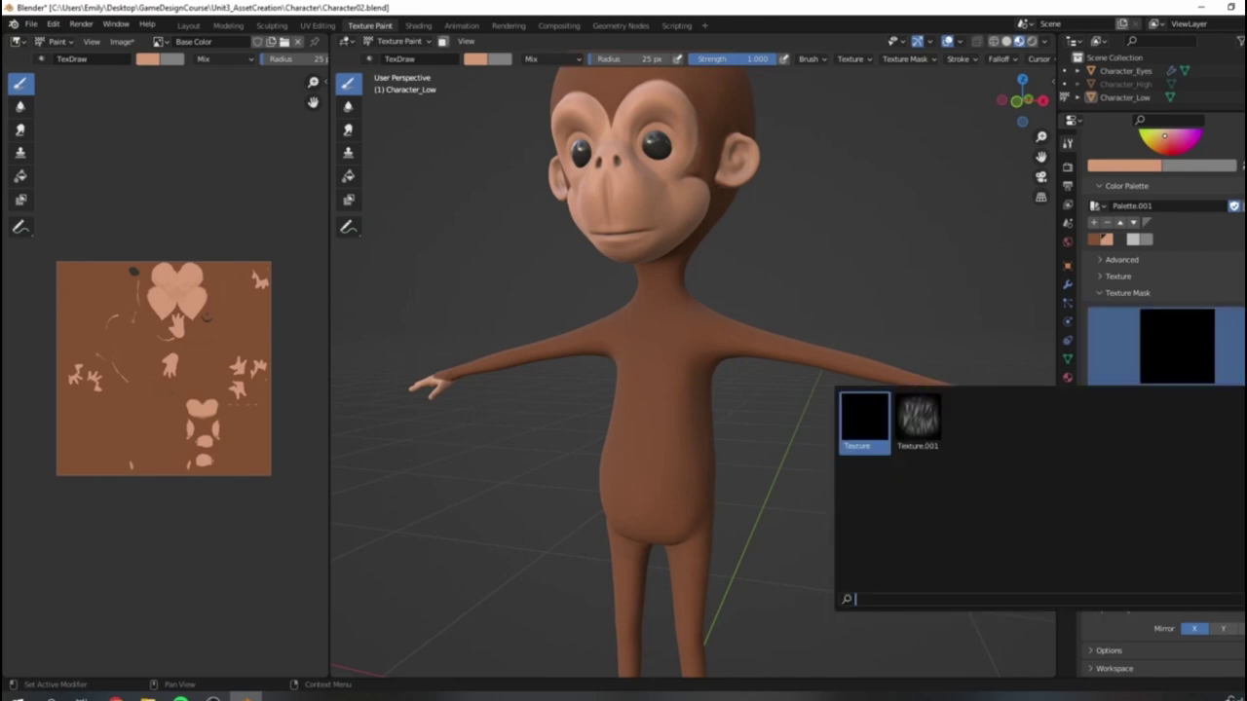
click(918, 419)
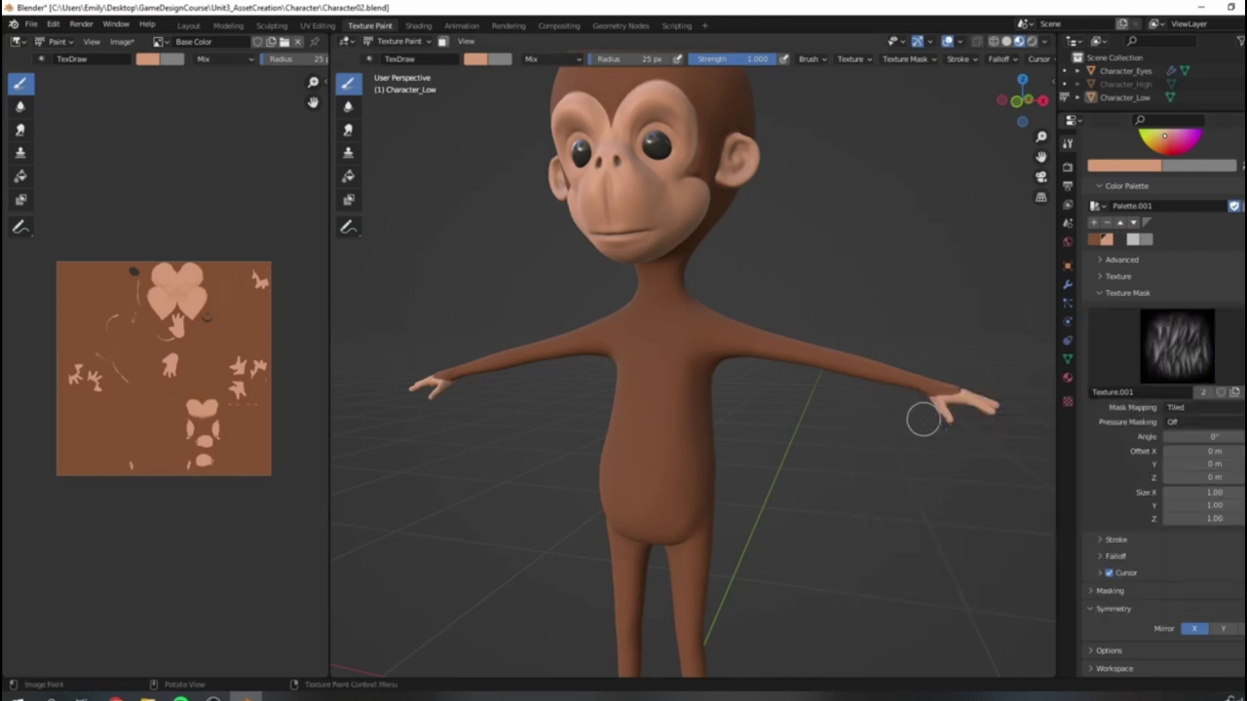
Step: Set the brush's texture mask mapping to View Plane
scroll(709, 398, up, 3)
mouse_move(712, 398)
middle_down()
mouse_move(787, 382)
mouse_move(618, 360)
middle_up()
scroll(760, 398, down, 2)
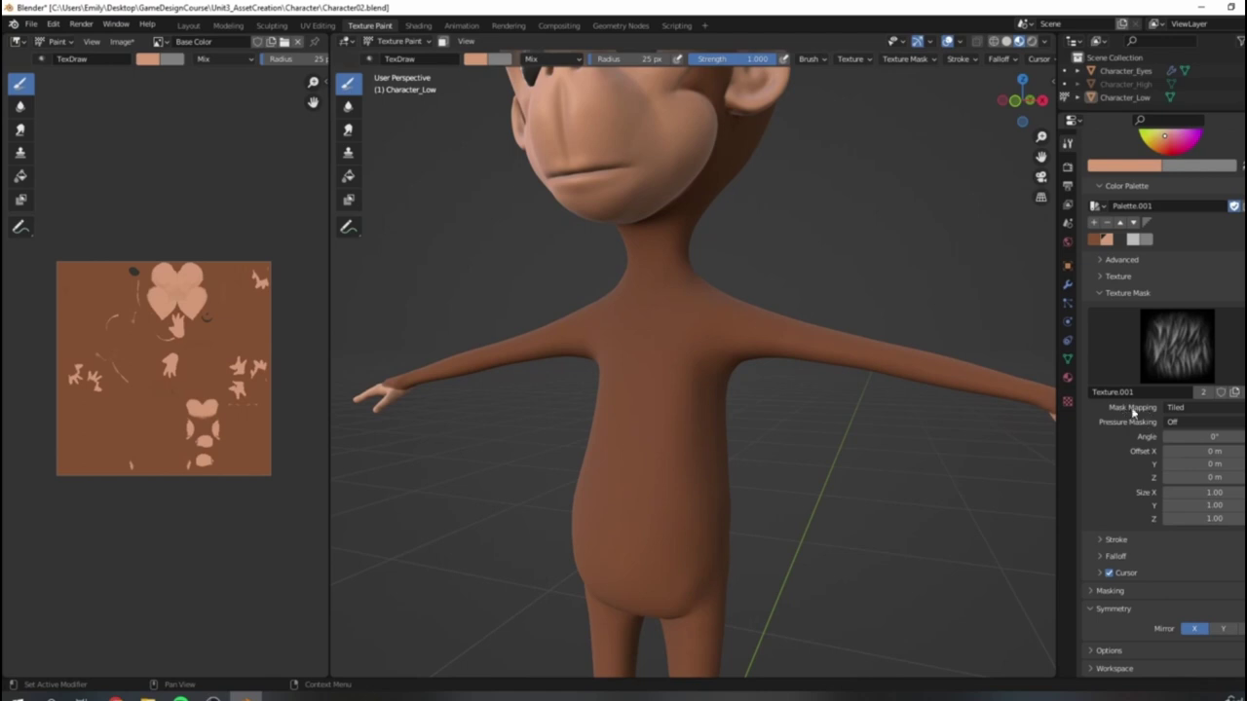
click(1177, 411)
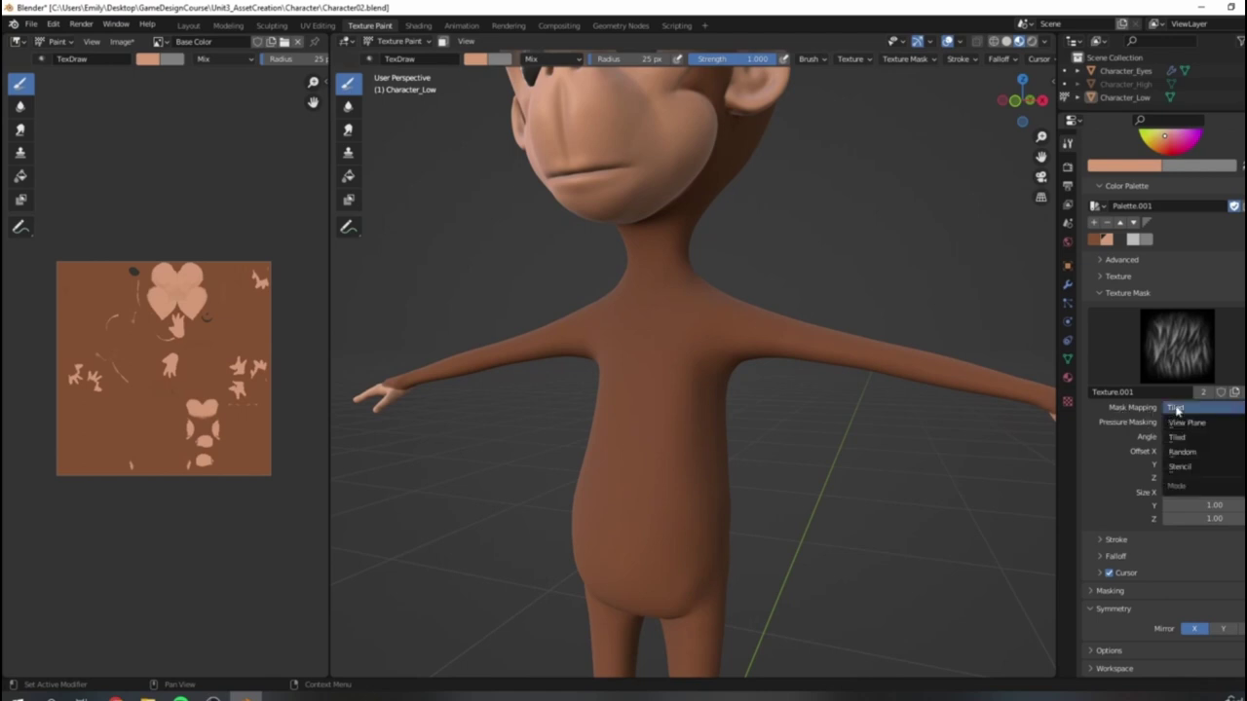
click(1181, 423)
middle_drag(962, 492, 913, 418)
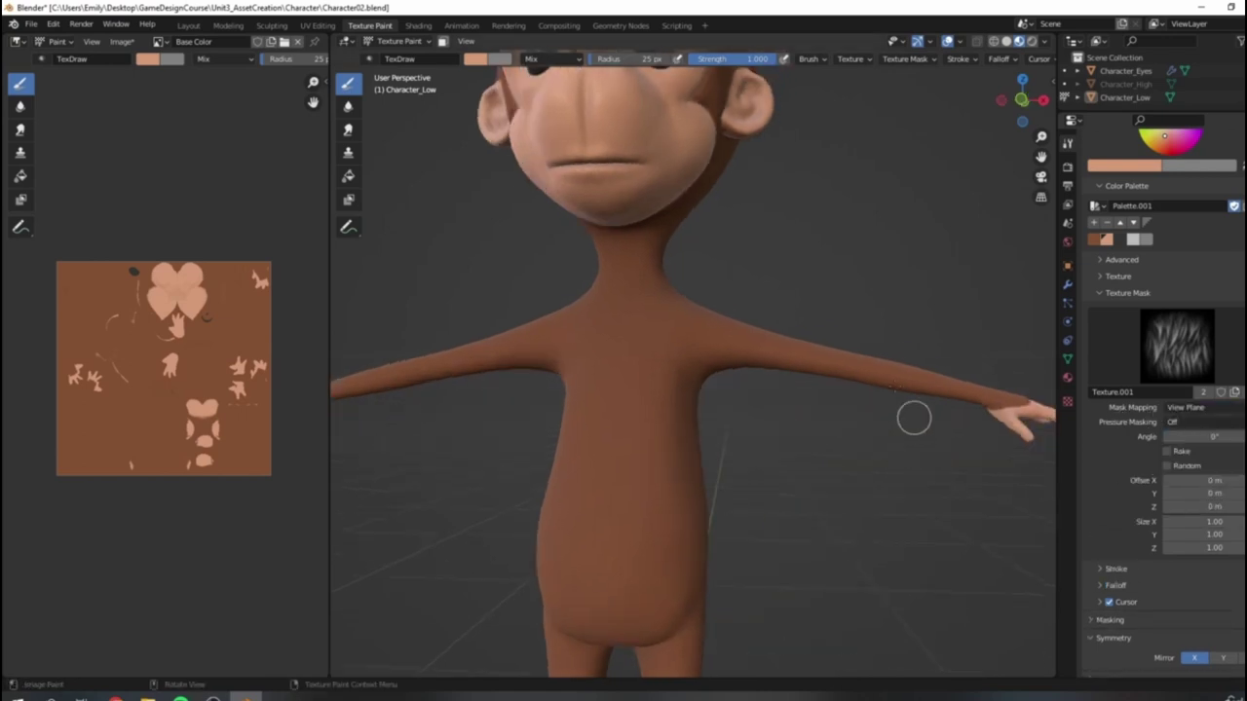
scroll(701, 383, up, 2)
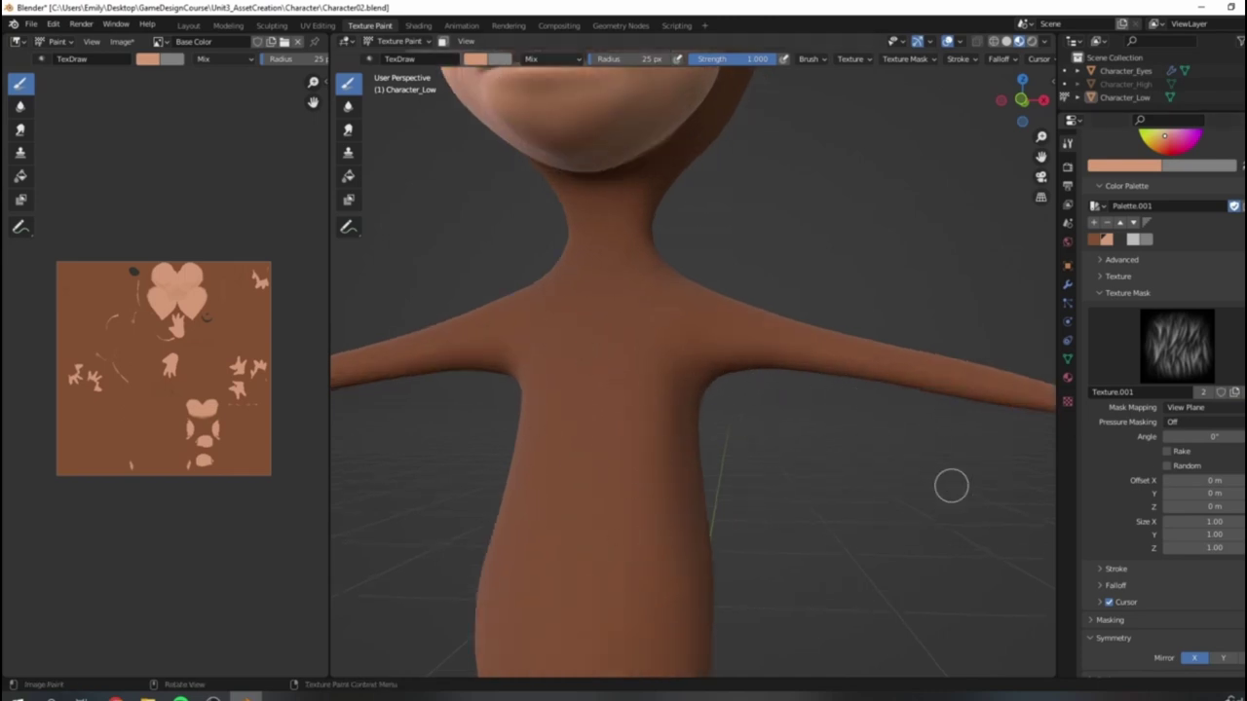
scroll(1220, 192, down, 1)
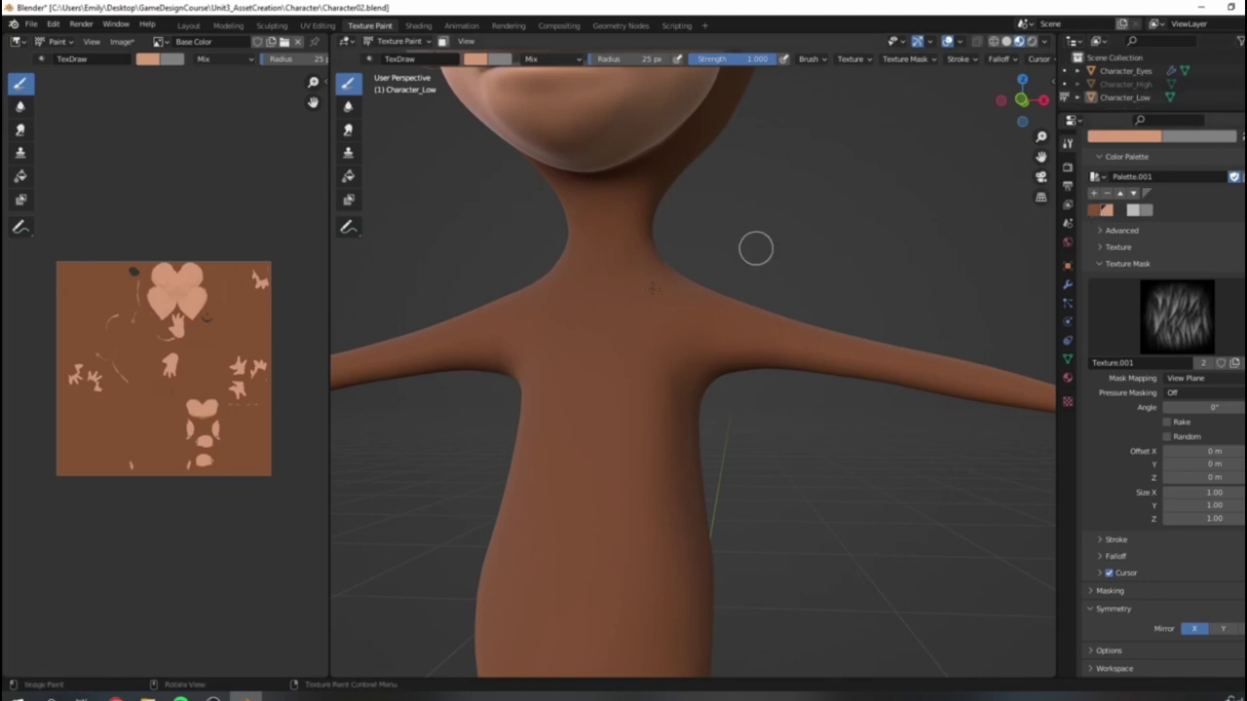
Step: Pick the brown swatch from Palette.001, lower its brightness to a darker brown, and add that colour to the palette
scroll(879, 306, down, 4)
scroll(1169, 312, up, 3)
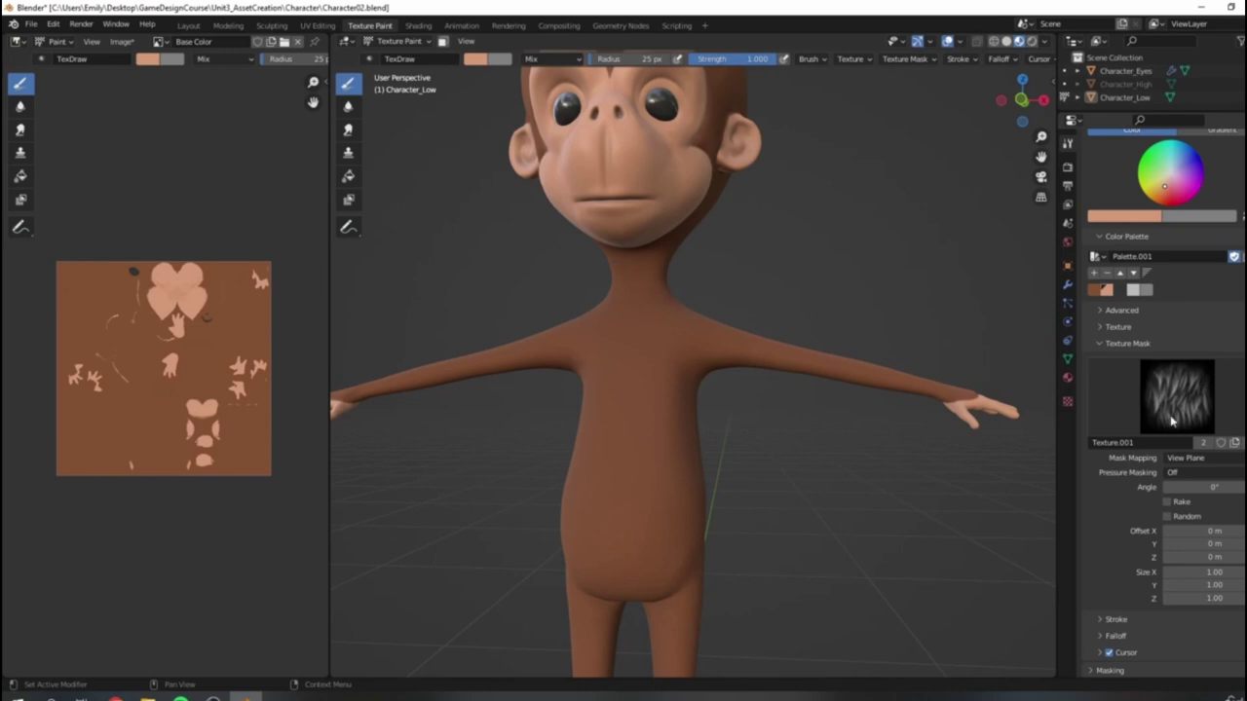
scroll(1200, 516, down, 1)
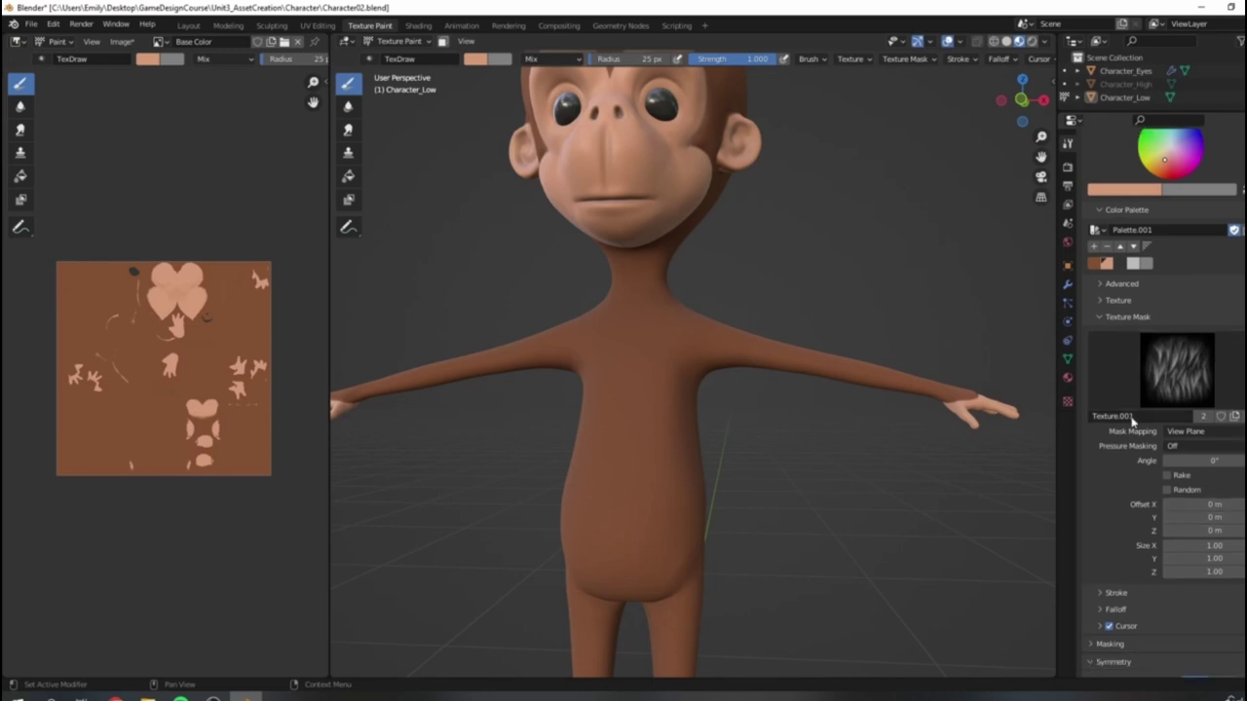
scroll(1179, 585, down, 2)
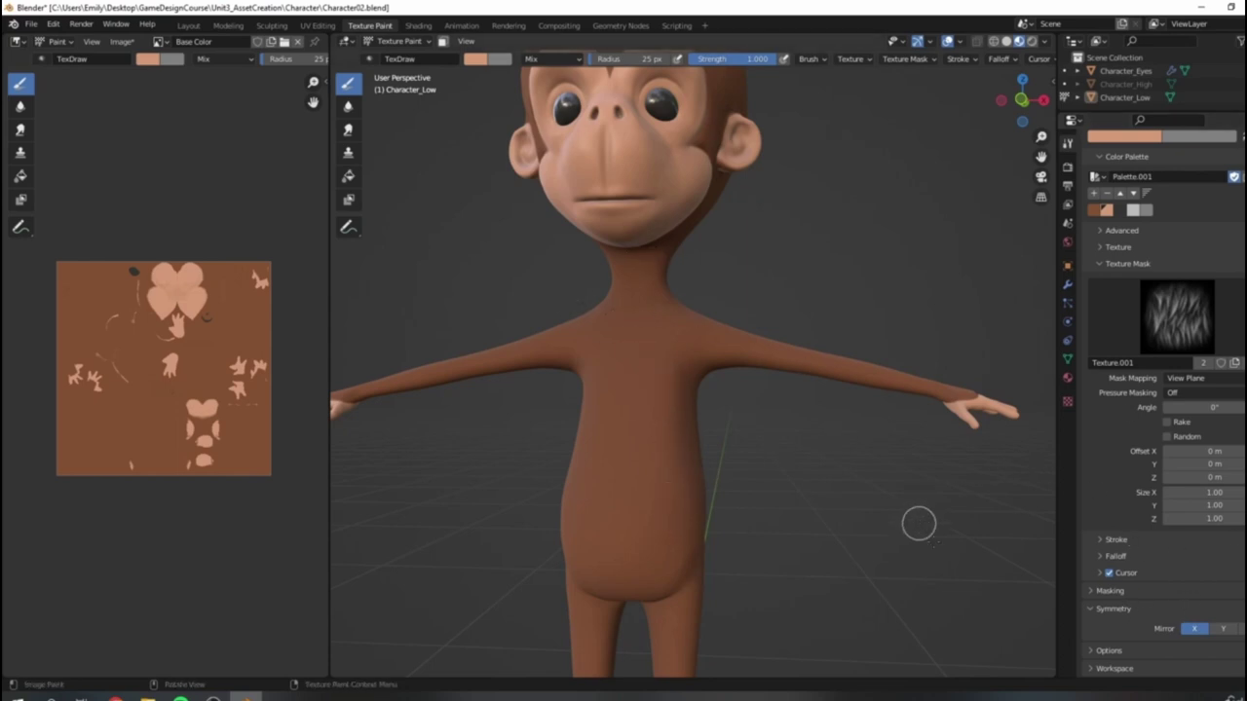
scroll(1216, 338, up, 4)
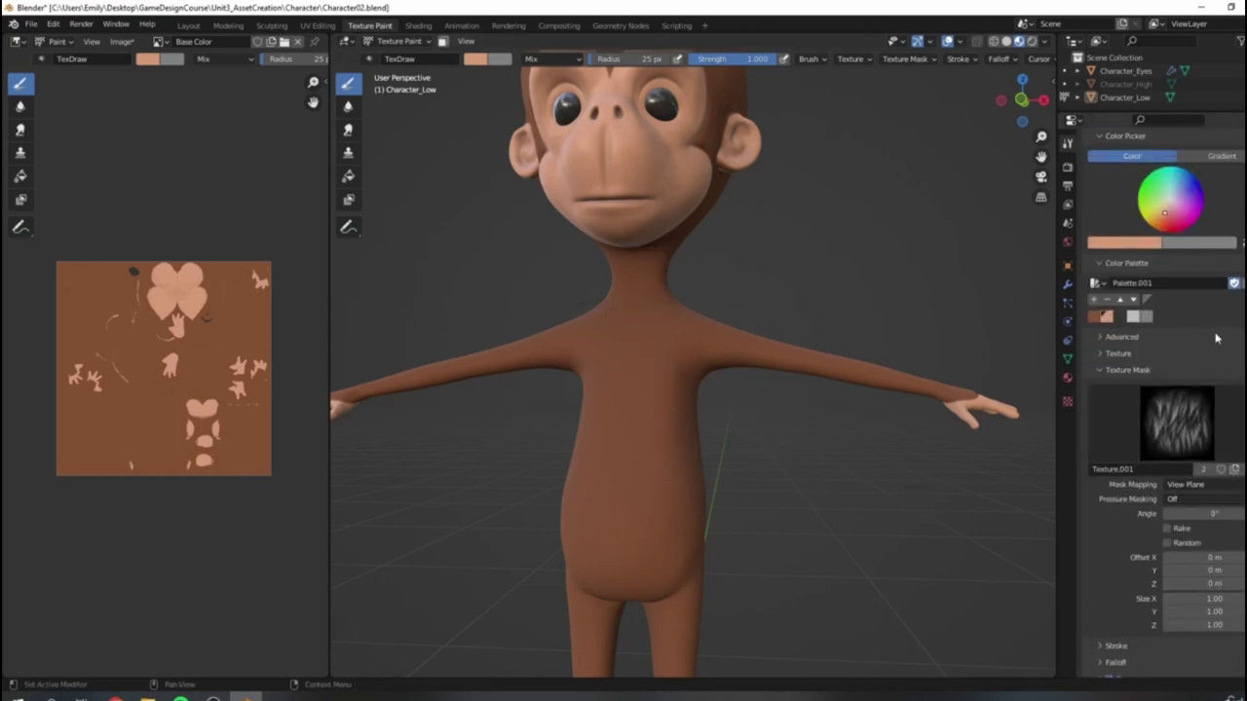
click(1092, 314)
scroll(751, 302, up, 1)
scroll(721, 283, down, 3)
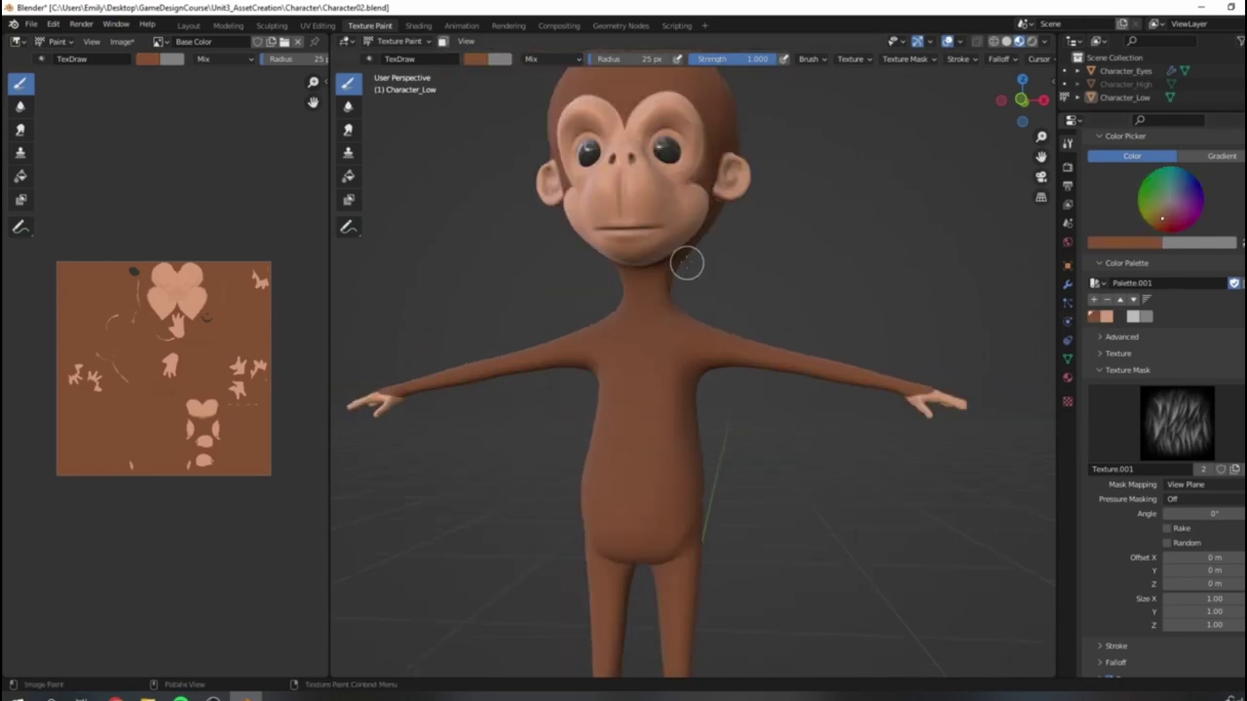
scroll(502, 285, up, 2)
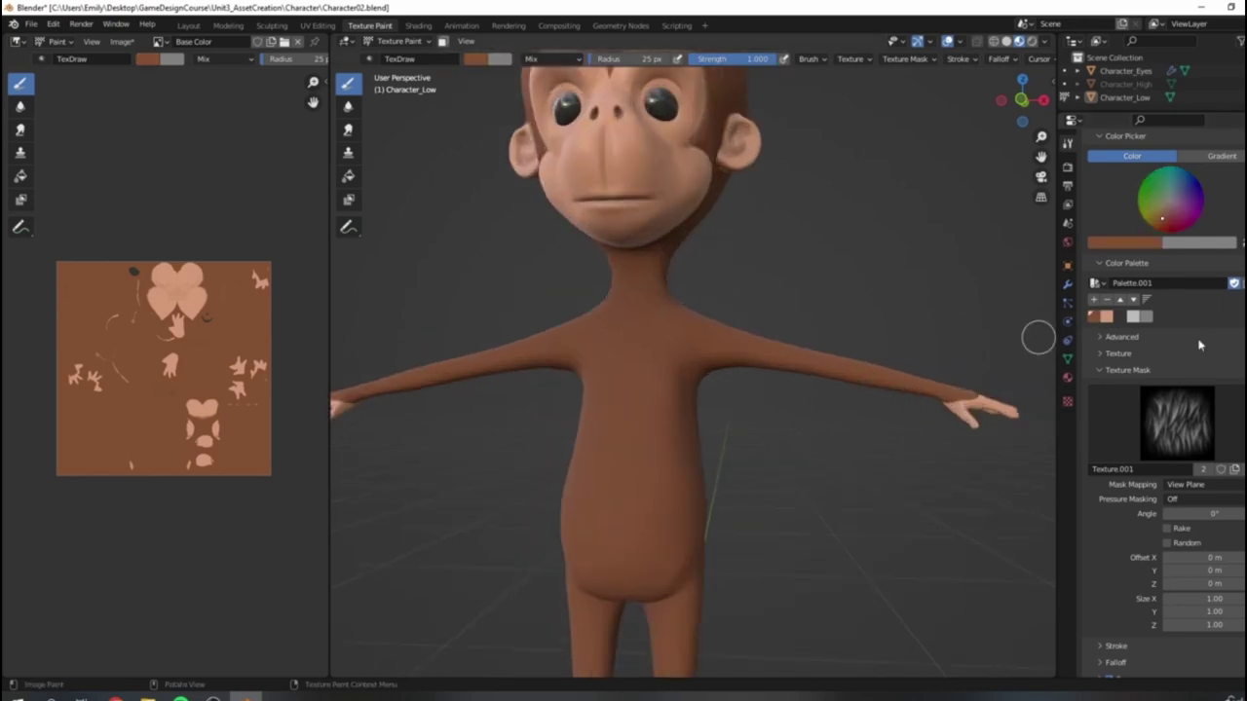
click(1113, 245)
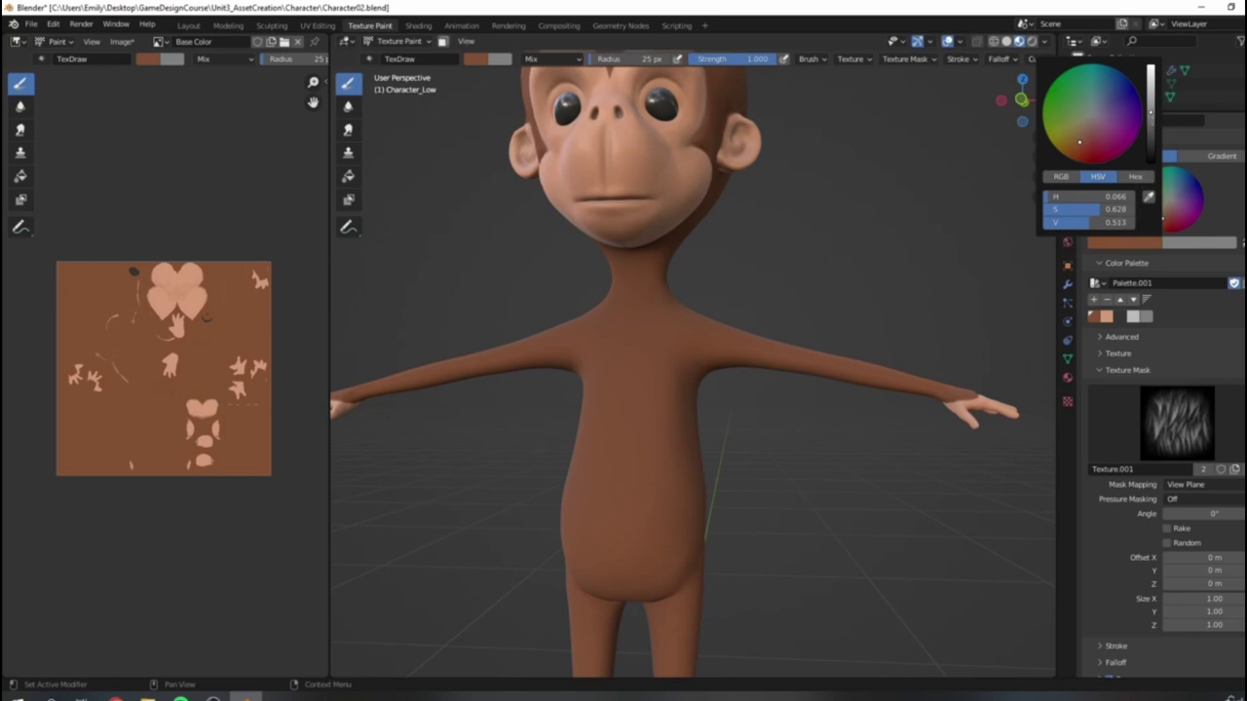
drag(1150, 112, 1151, 126)
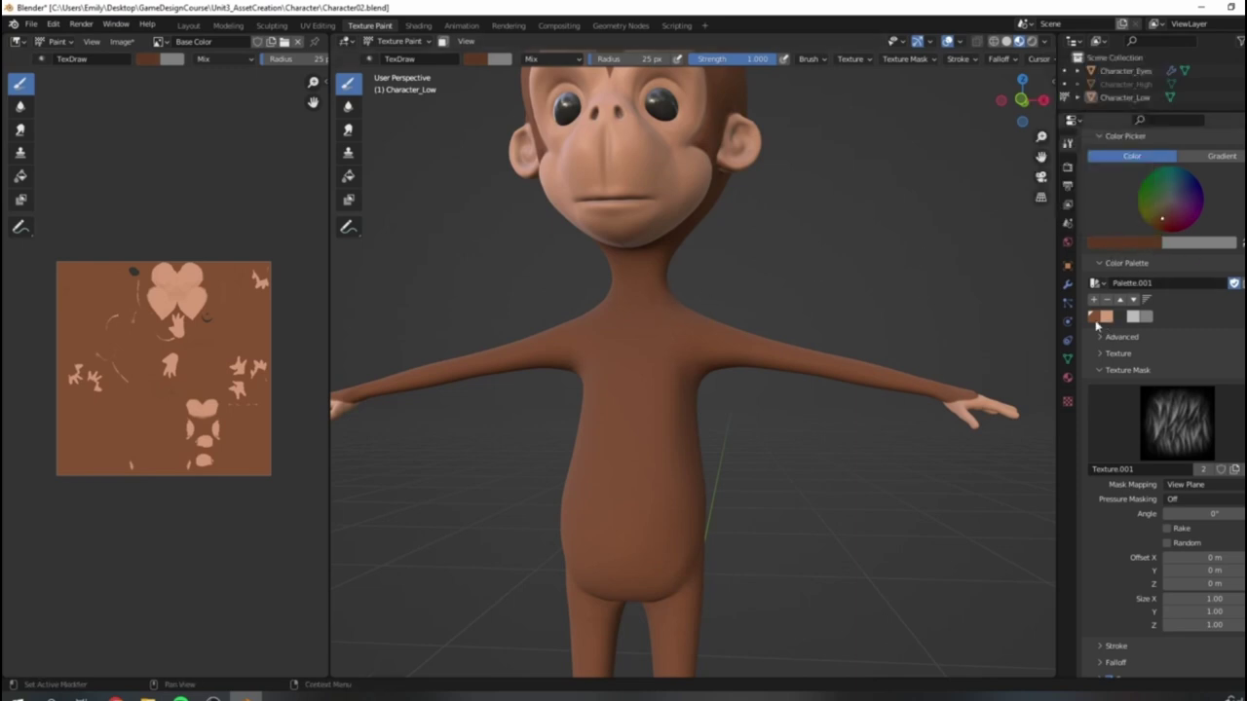
scroll(673, 429, up, 2)
scroll(666, 419, down, 2)
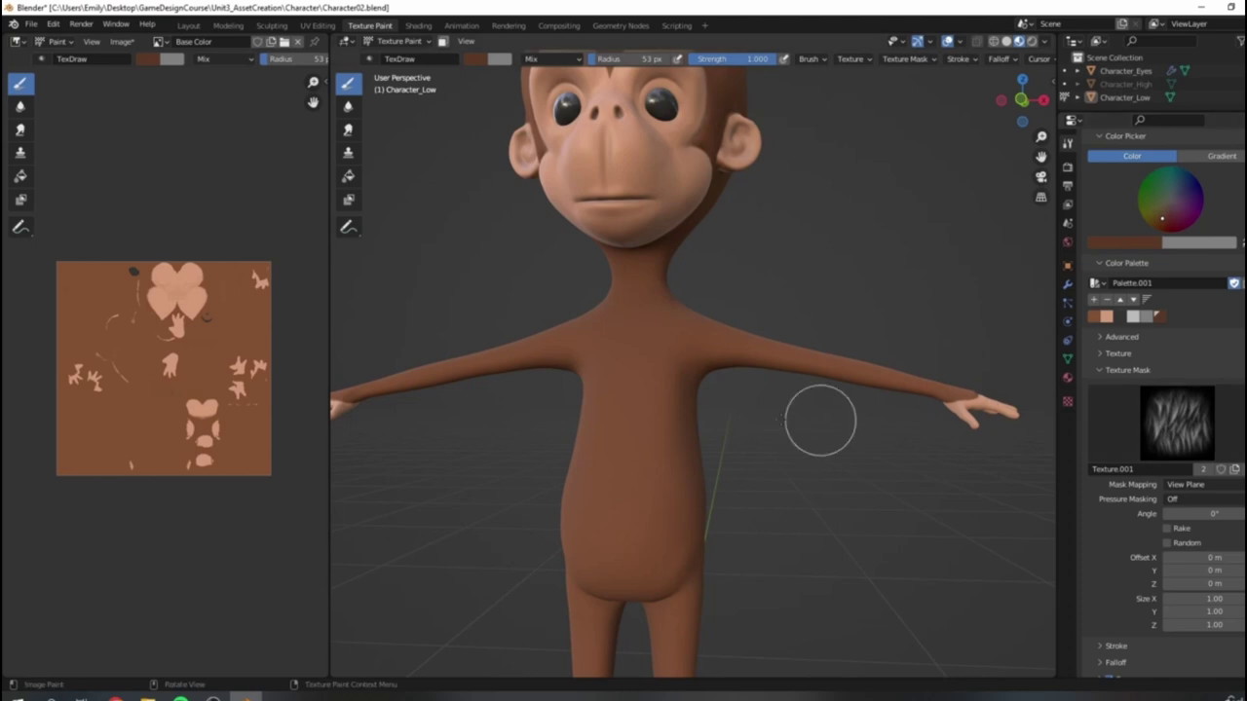
Step: Paint a test fur stroke on the monkey's chest with the 53 px brush, inspect it up close, and undo it
mouse_move(641, 367)
mouse_down()
mouse_move(634, 397)
mouse_move(663, 403)
mouse_up()
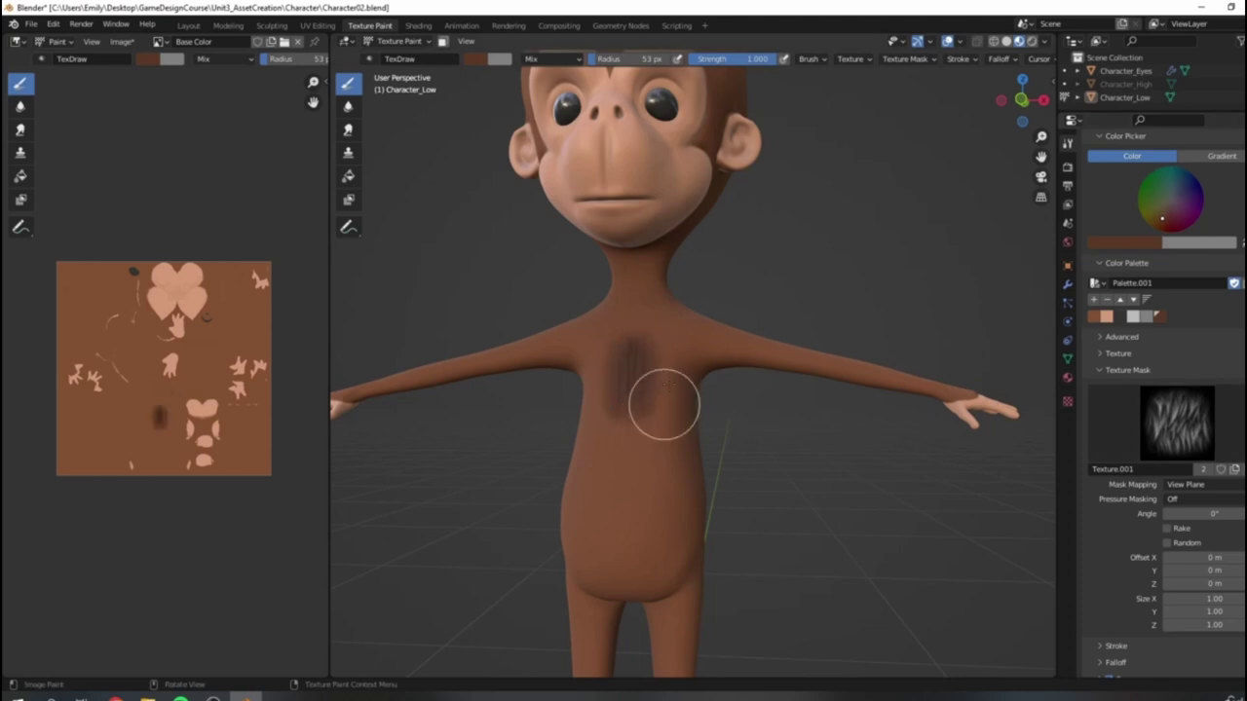
scroll(650, 343, up, 5)
shift+middle_drag(618, 426, 702, 451)
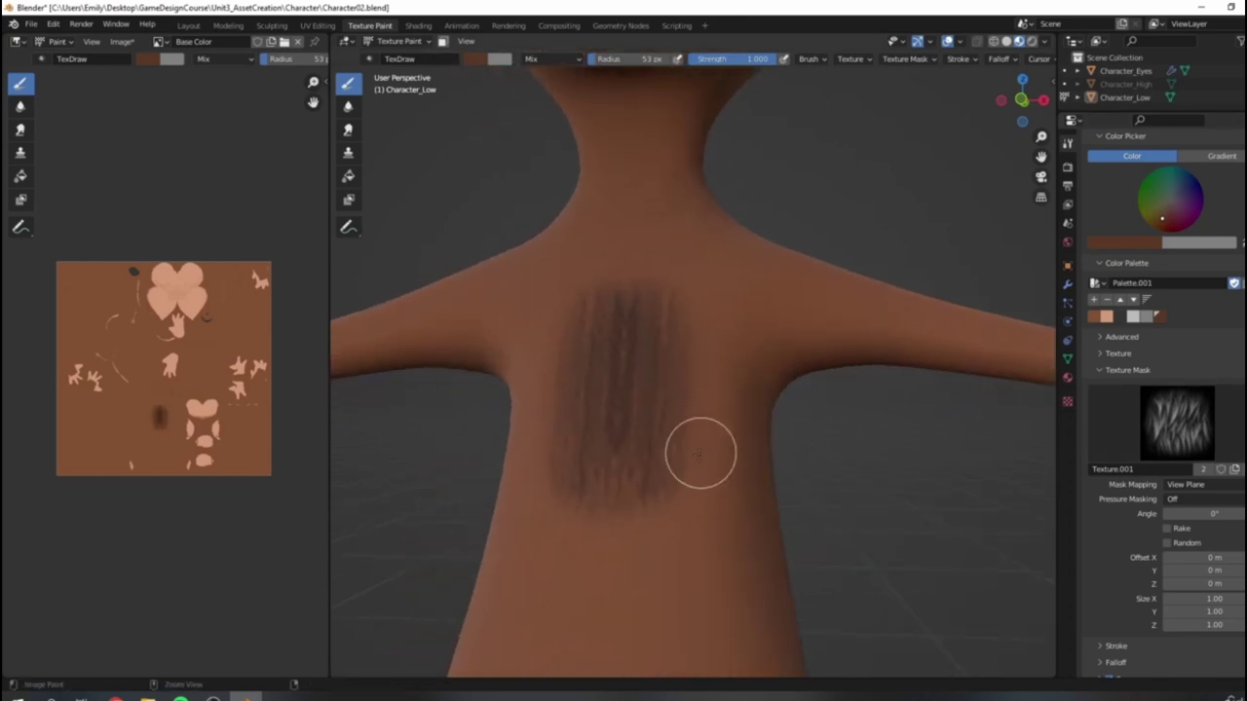
key(ctrl+z)
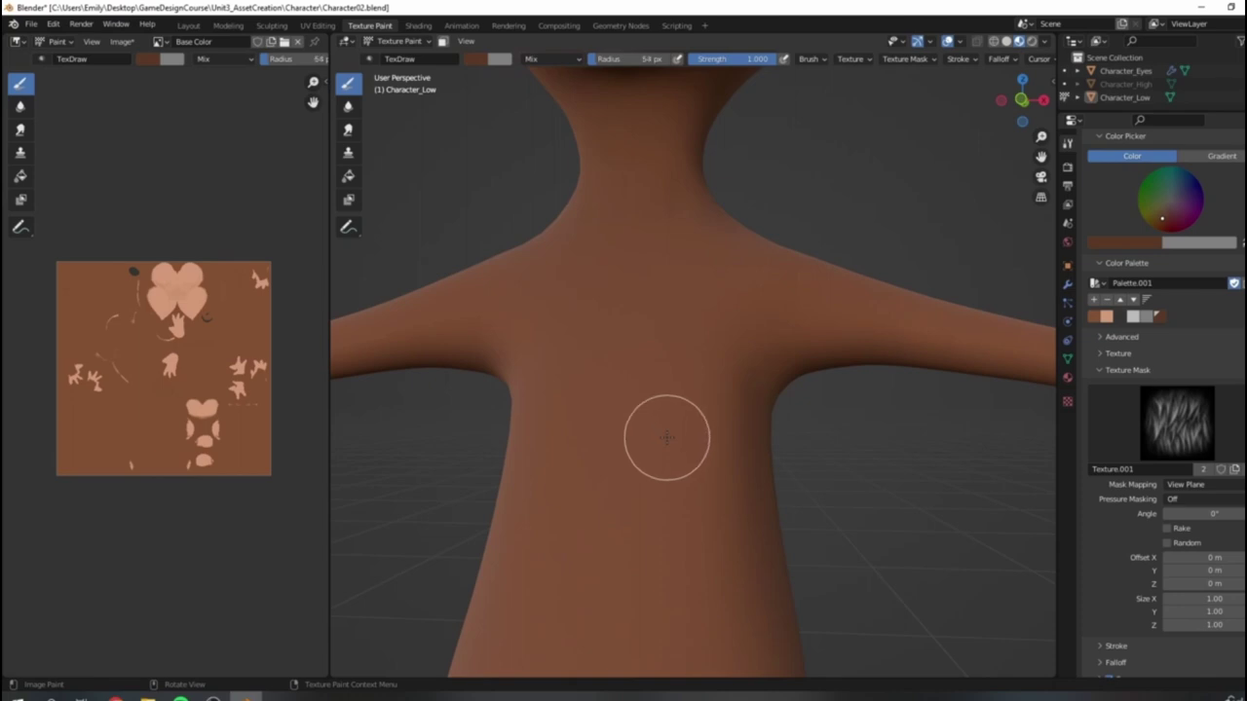
Step: Enlarge the brush radius to 116 px, test a fur stroke on the monkey's chest, and undo the stroke
key(bracketright)
key(bracketright)
key(bracketright)
drag(625, 409, 620, 499)
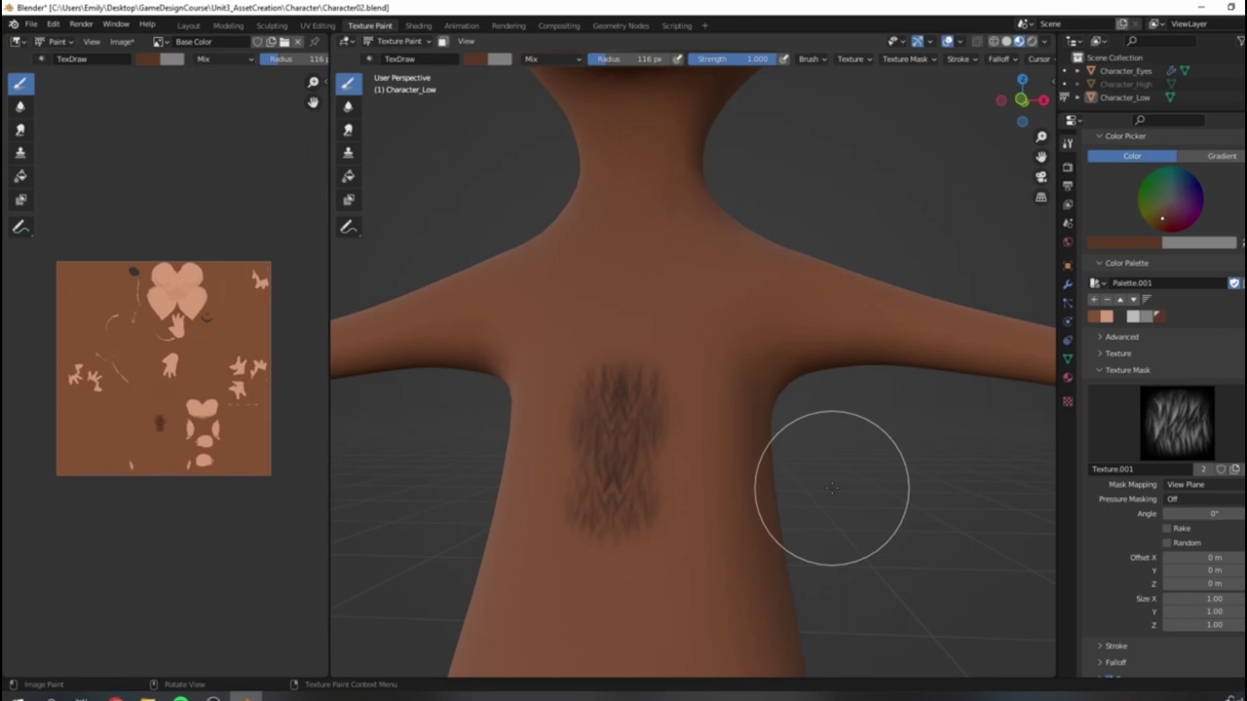
middle_drag(796, 403, 691, 434)
scroll(688, 438, up, 3)
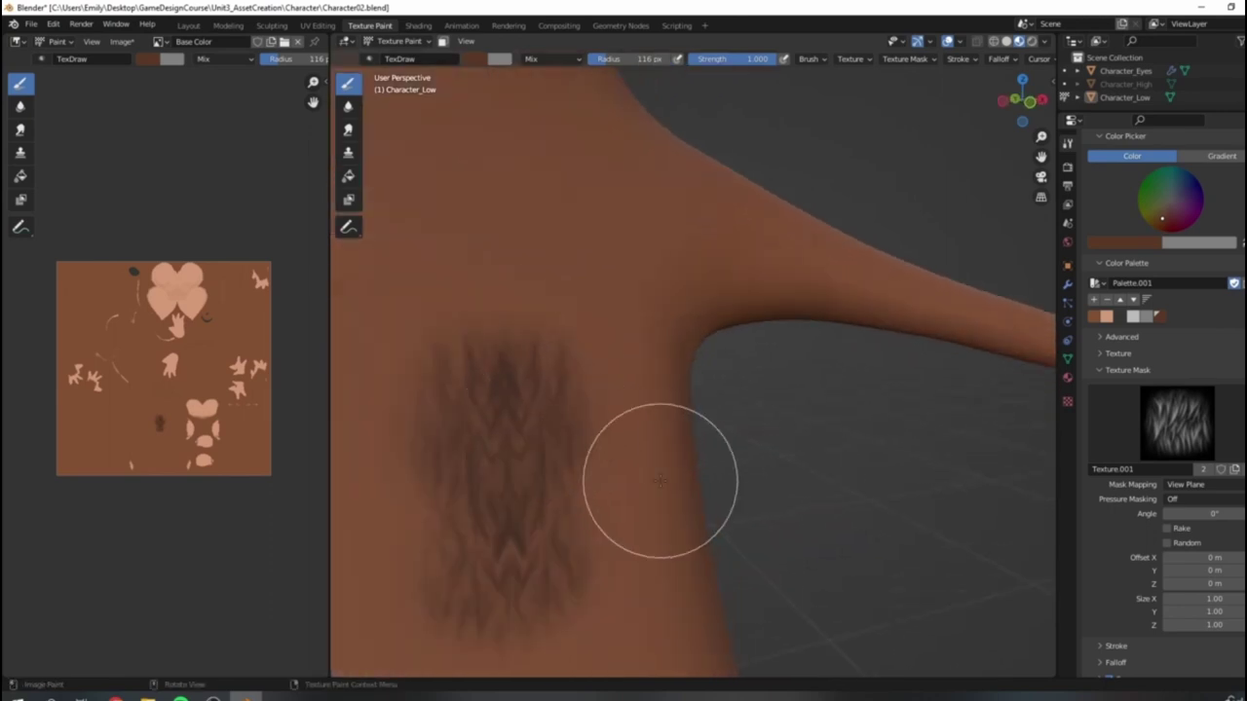
scroll(659, 479, down, 3)
key(ctrl+z)
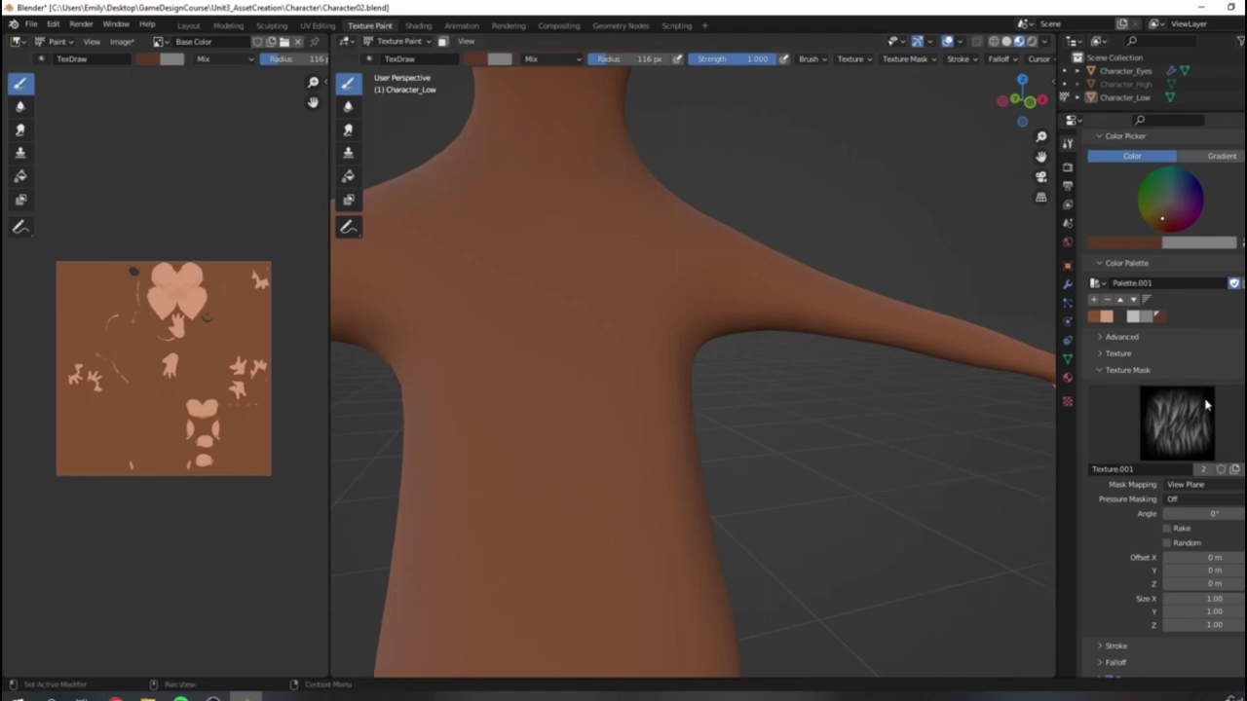
Step: Expand the brush's Stroke settings, paint a long test fur stroke down the torso, and undo it
scroll(1221, 458, up, 1)
scroll(1196, 480, down, 3)
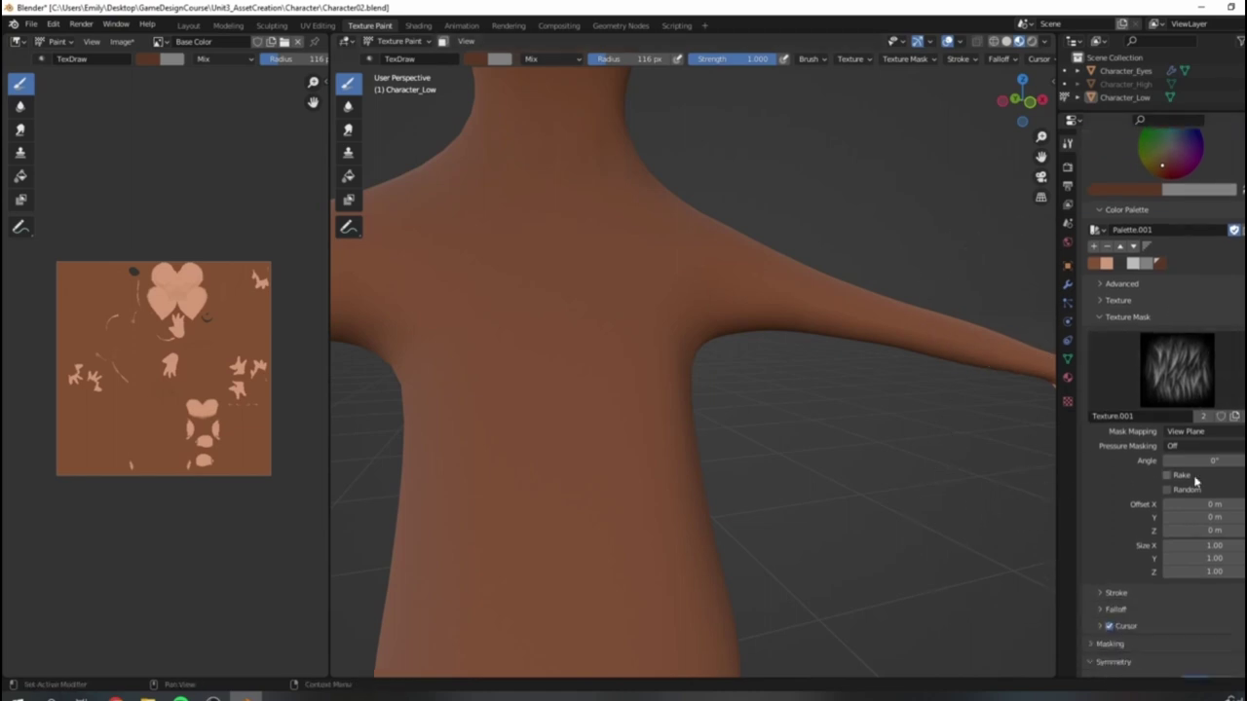
click(1101, 593)
scroll(1098, 593, down, 4)
mouse_move(502, 319)
mouse_down()
mouse_move(529, 403)
mouse_move(539, 624)
mouse_up()
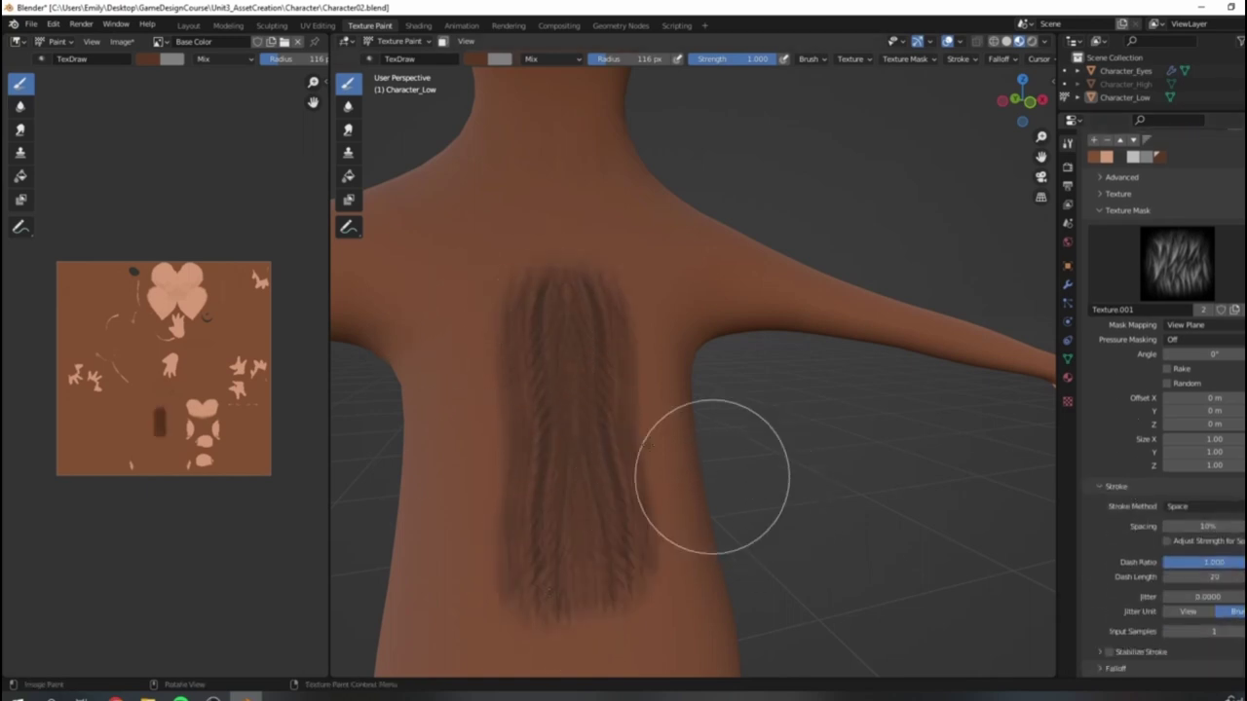
key(ctrl+z)
Step: Set the stroke spacing to 50%, test a fur stroke down the middle of the torso, and undo the stroke
scroll(790, 449, down, 1)
mouse_move(790, 448)
middle_down()
mouse_move(746, 441)
mouse_move(805, 389)
middle_up()
scroll(1190, 608, down, 3)
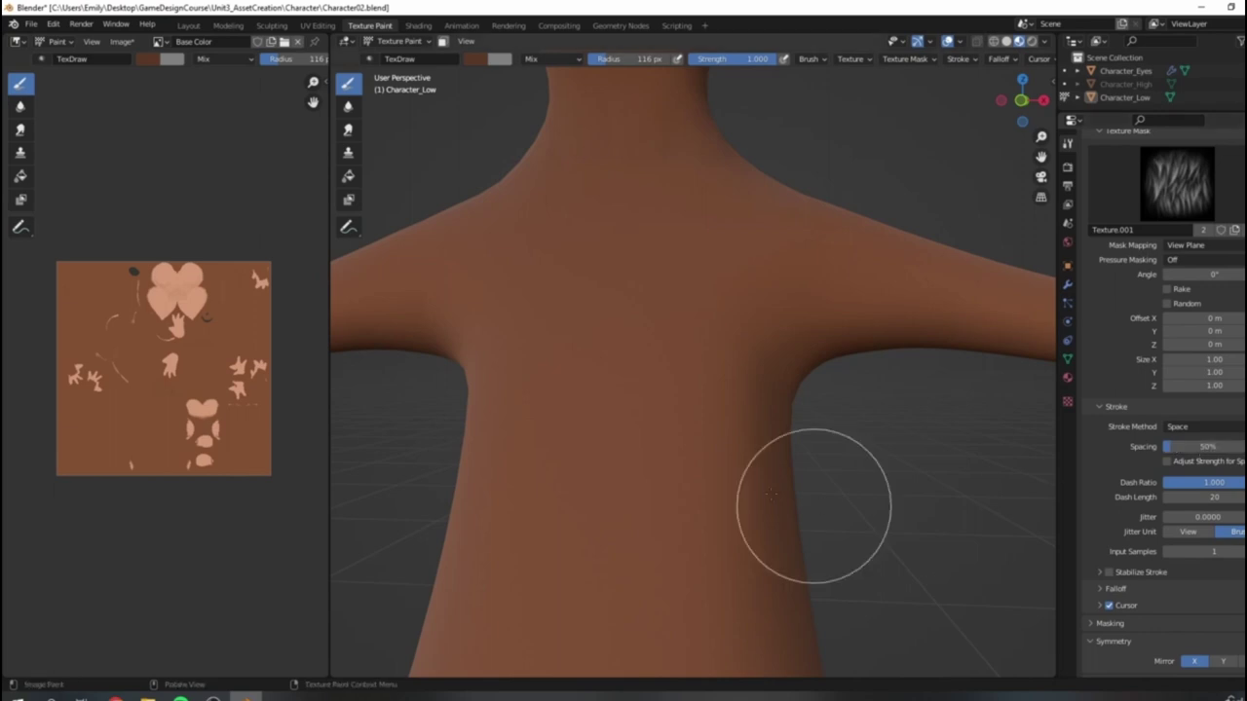
mouse_move(613, 325)
mouse_down()
mouse_move(584, 506)
mouse_move(593, 597)
mouse_up()
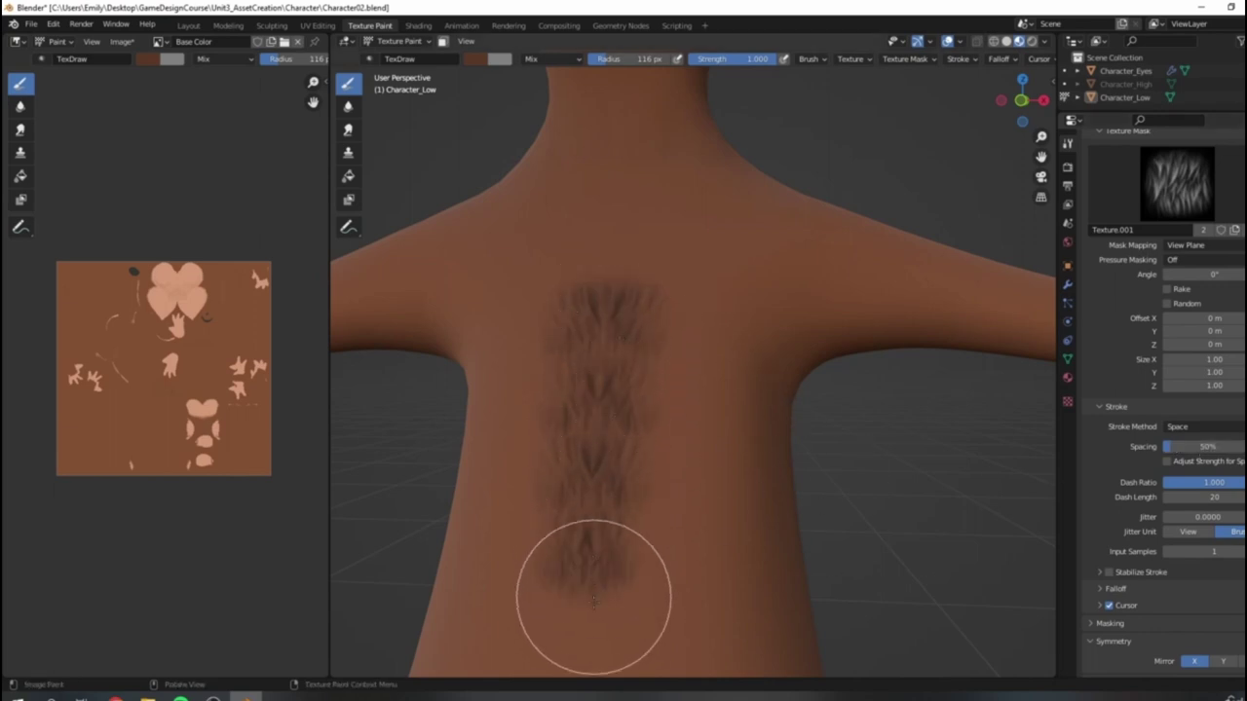
scroll(779, 473, down, 3)
key(ctrl+z)
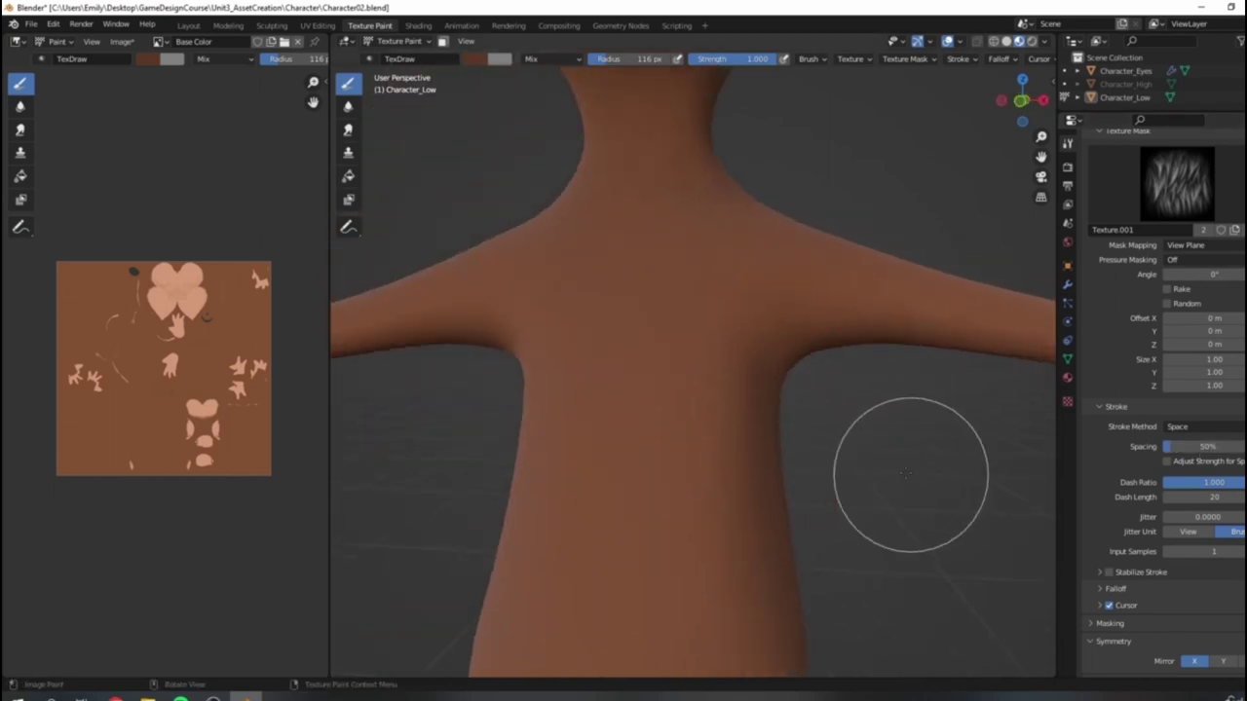
Step: Turn off the X mirror symmetry for painting
scroll(926, 448, down, 1)
scroll(1234, 672, down, 1)
click(1198, 628)
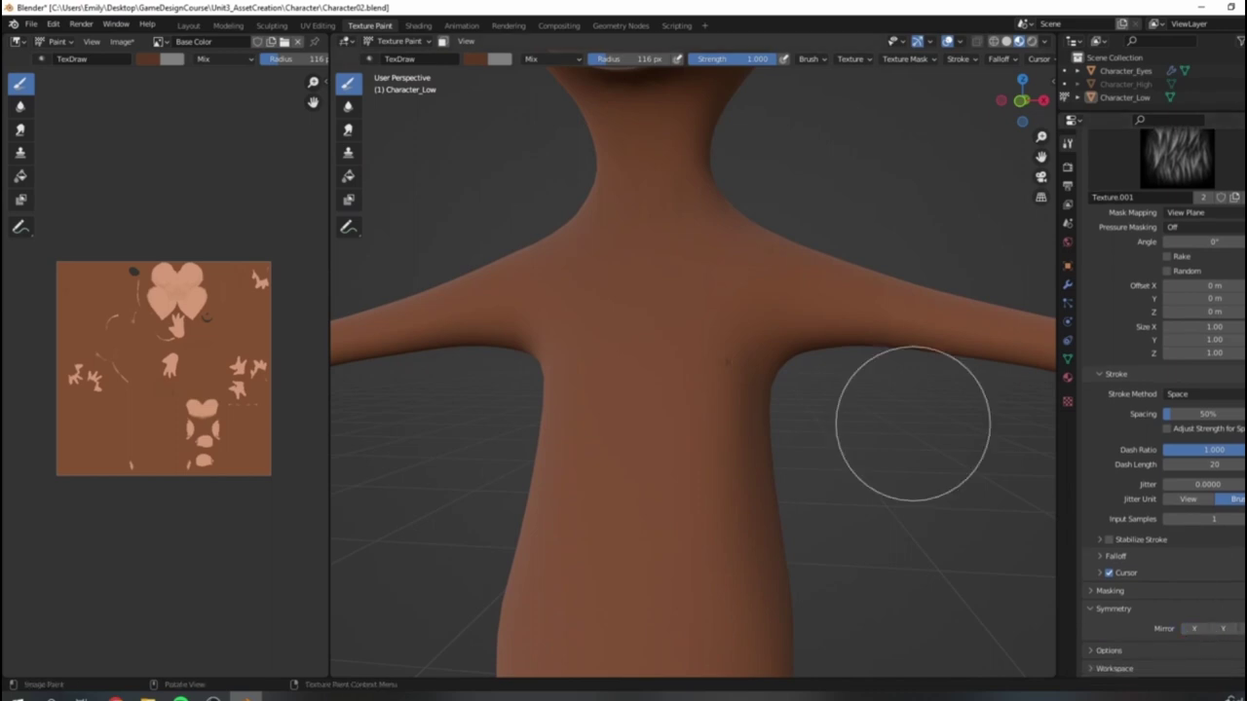
Step: Paint an unmirrored dark brown fur stroke down the middle of the monkey's torso
scroll(751, 376, down, 2)
mouse_move(751, 376)
middle_down()
mouse_move(679, 355)
mouse_move(584, 272)
middle_up()
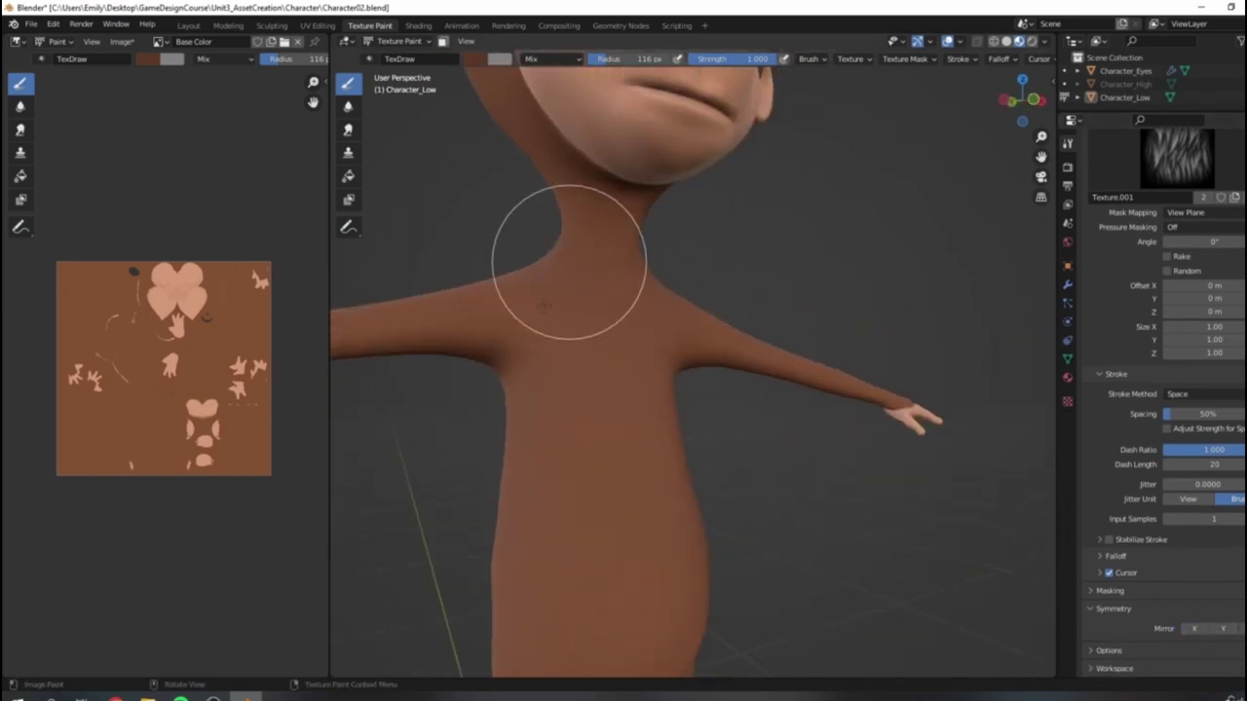
middle_drag(673, 473, 651, 473)
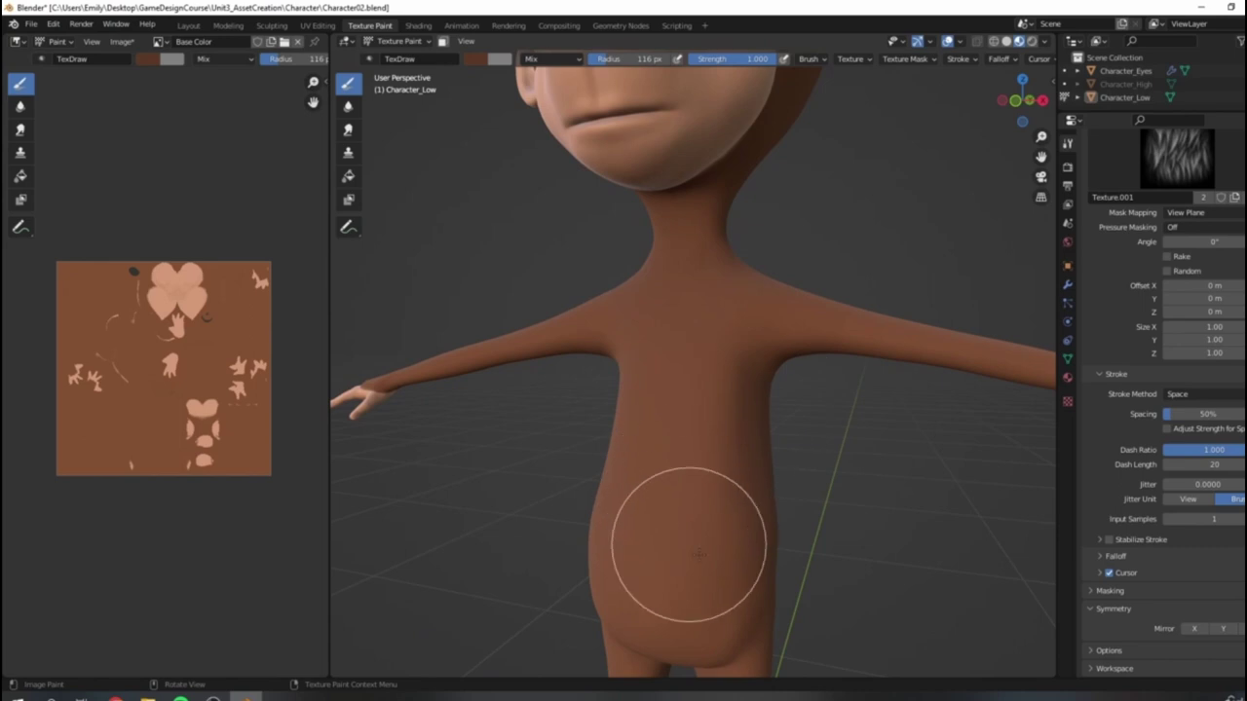
scroll(672, 477, up, 2)
middle_drag(789, 494, 740, 467)
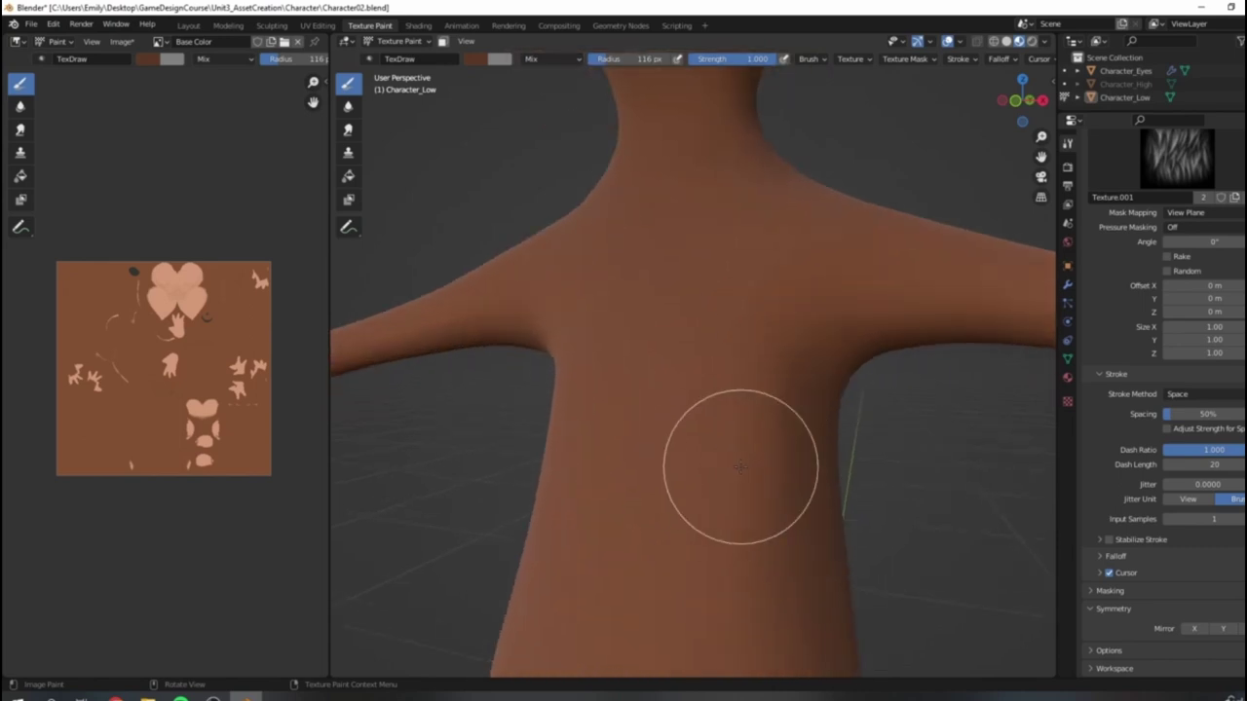
mouse_move(691, 321)
mouse_down()
mouse_move(682, 500)
mouse_move(693, 524)
mouse_up()
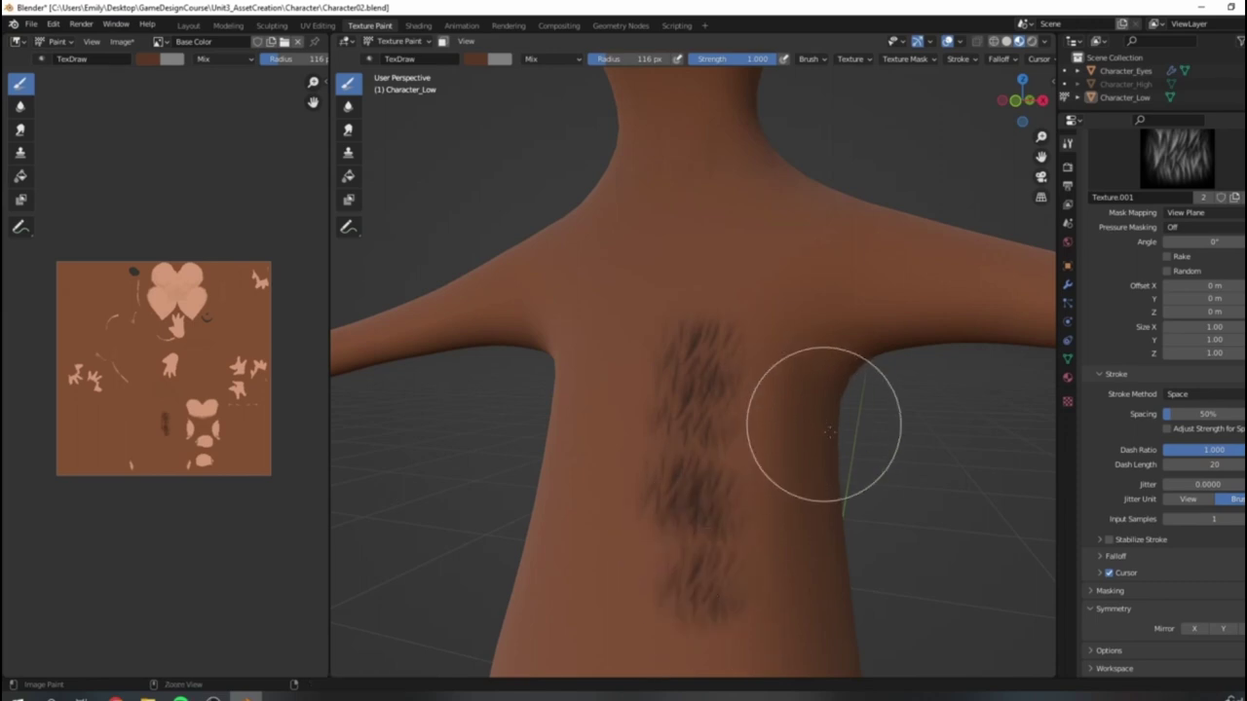
Step: Undo the dark brown fur strokes down the middle of the torso
key(ctrl+z)
key(ctrl+z)
key(ctrl+z)
Step: Try two progressively lighter brown brush colours with test fur strokes on the torso, undoing each stroke
scroll(1159, 426, up, 4)
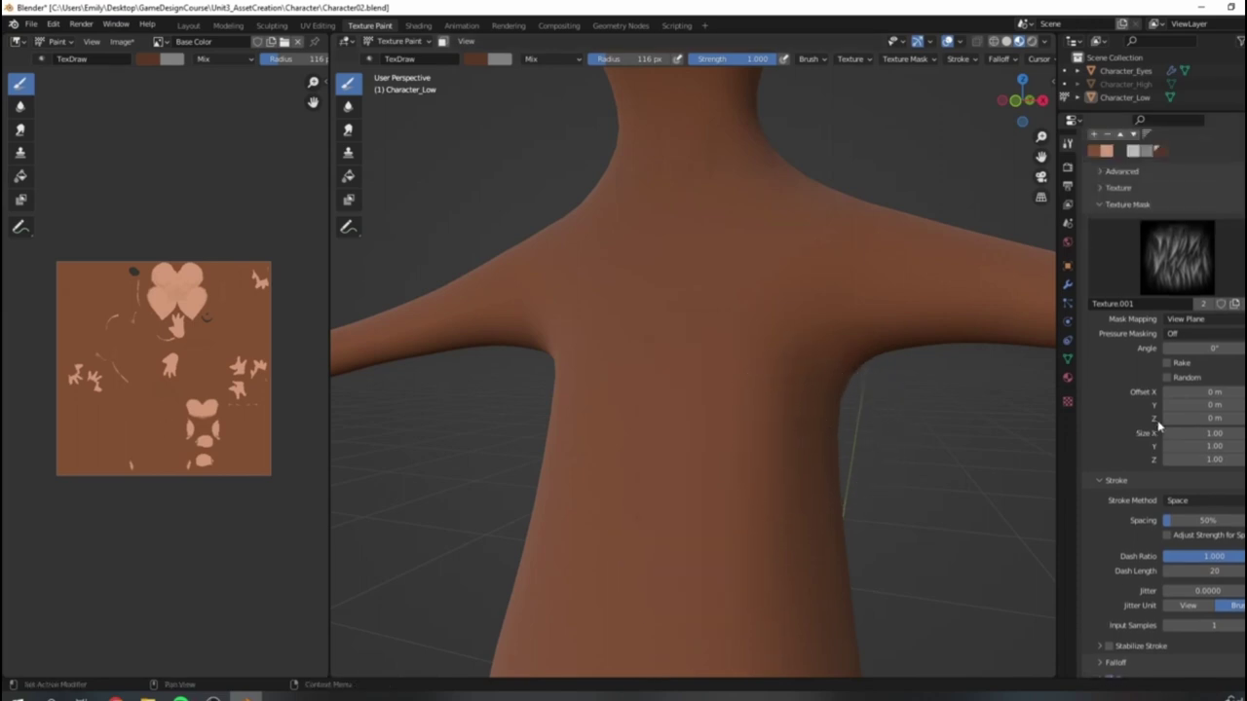
scroll(1162, 432, up, 8)
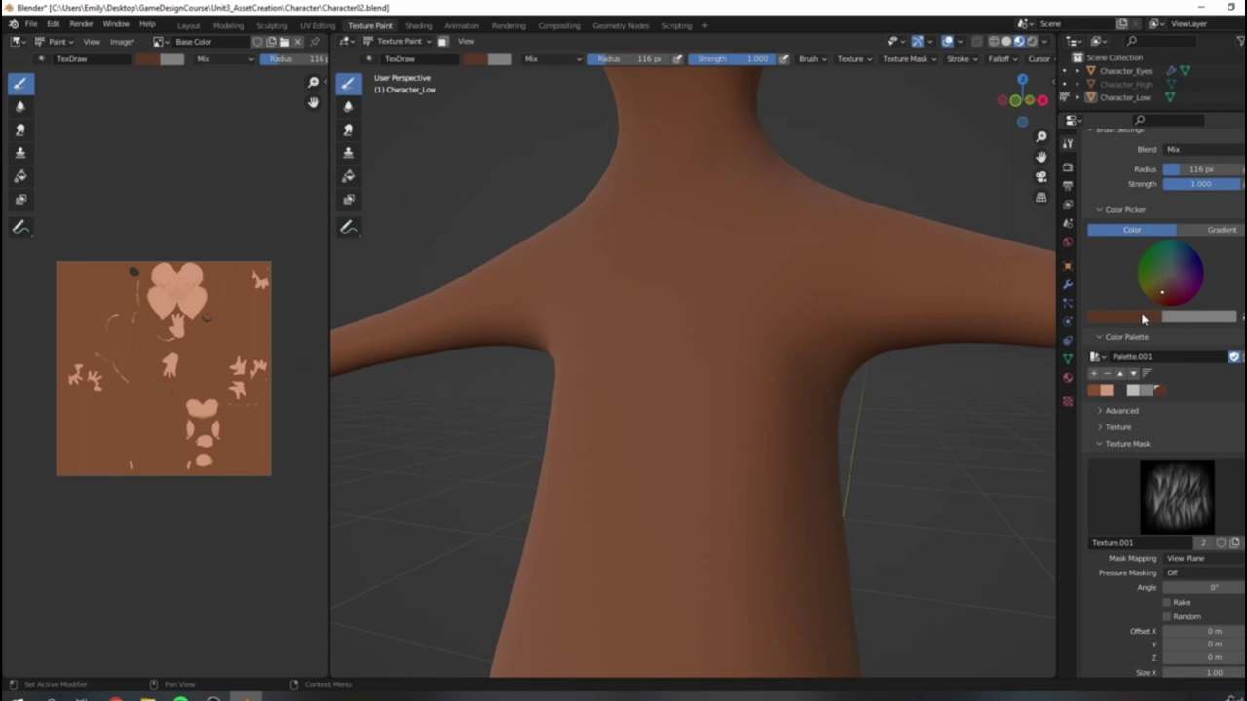
drag(1246, 281, 1246, 273)
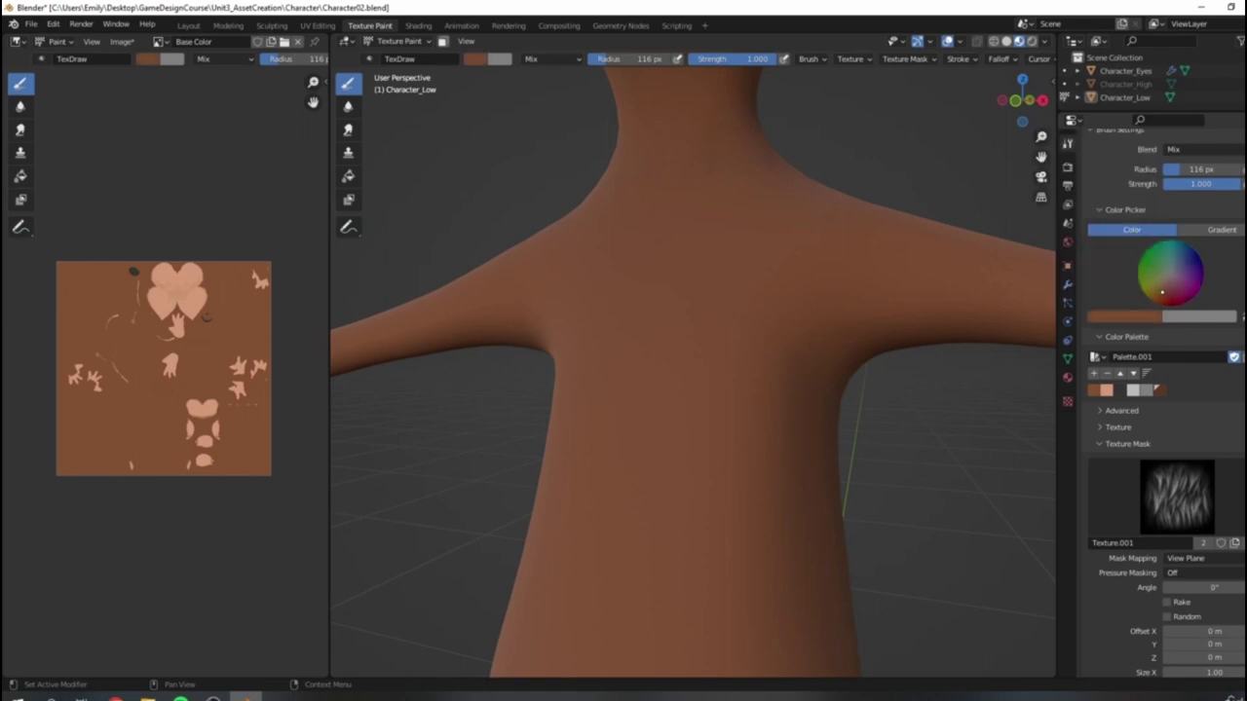
mouse_move(693, 336)
mouse_down()
mouse_move(696, 423)
mouse_move(726, 482)
mouse_up()
key(ctrl+z)
drag(1245, 274, 1245, 269)
mouse_move(672, 429)
mouse_down()
mouse_move(668, 571)
mouse_move(738, 501)
mouse_move(774, 313)
mouse_up()
key(ctrl+z)
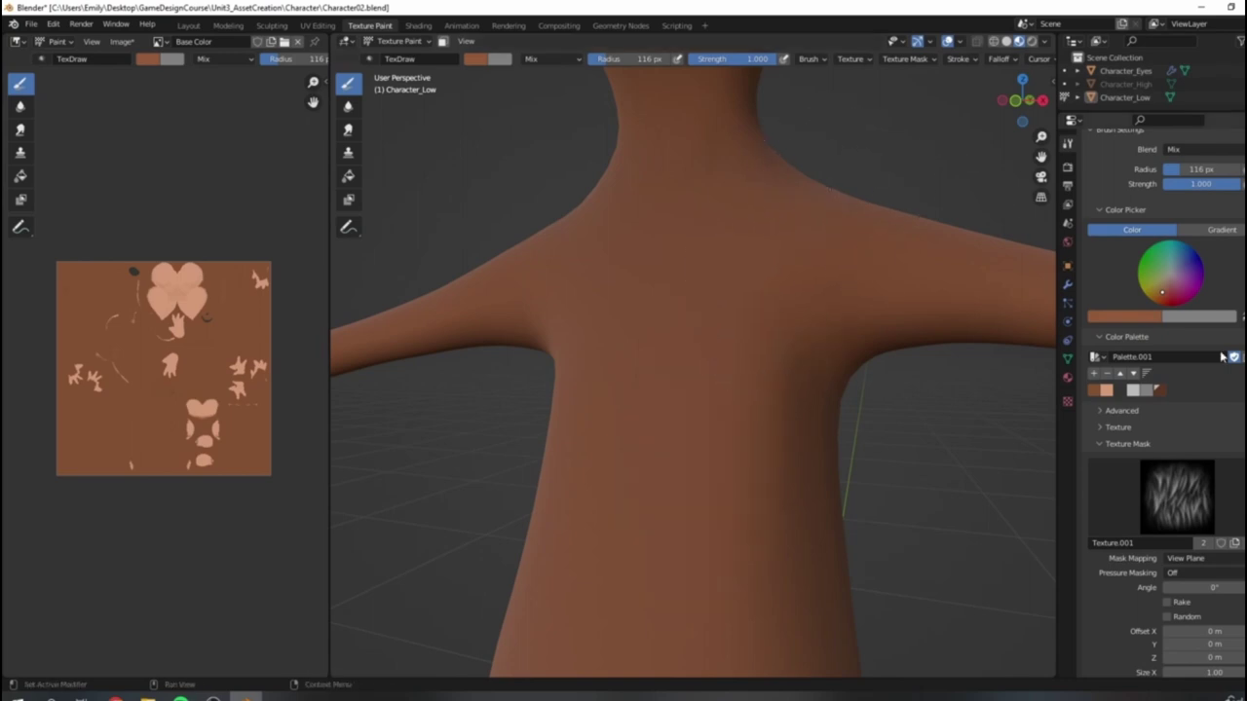
Step: Remove Texture.001 from the brush's Texture slot, keeping it only as the Texture Mask, and collapse the Texture settings
scroll(1187, 484, up, 4)
scroll(1187, 484, down, 3)
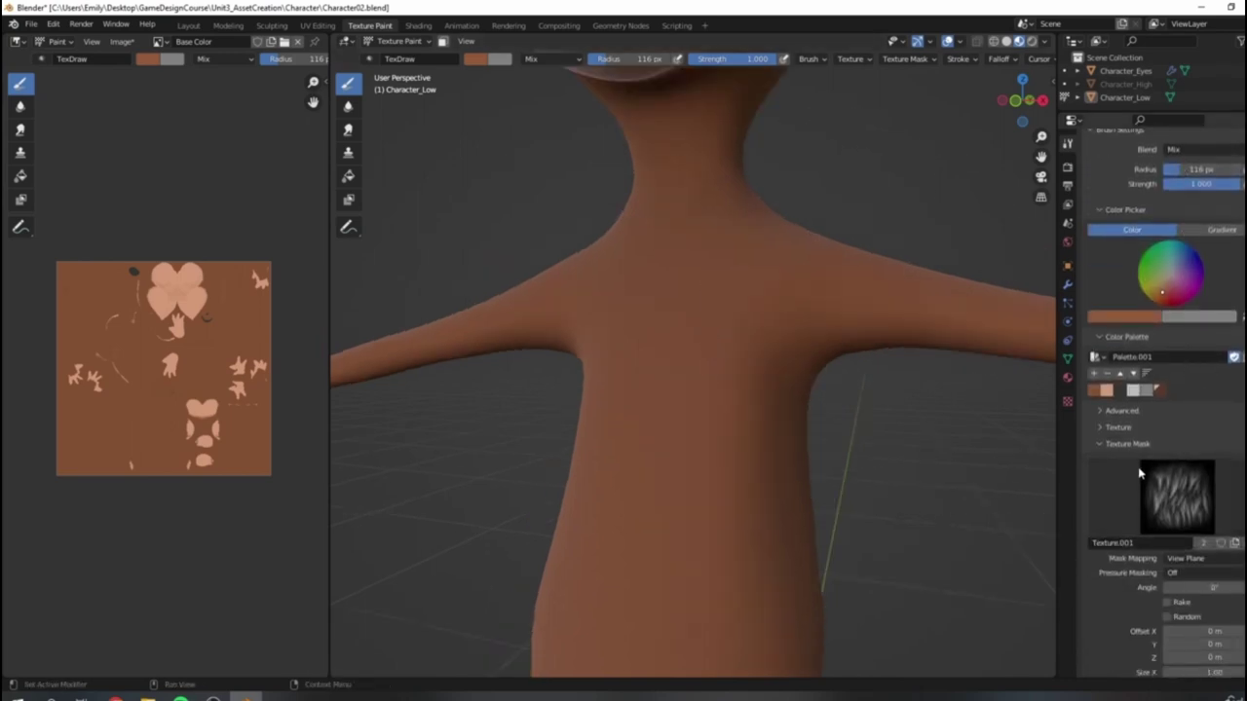
click(1103, 429)
scroll(1216, 444, down, 4)
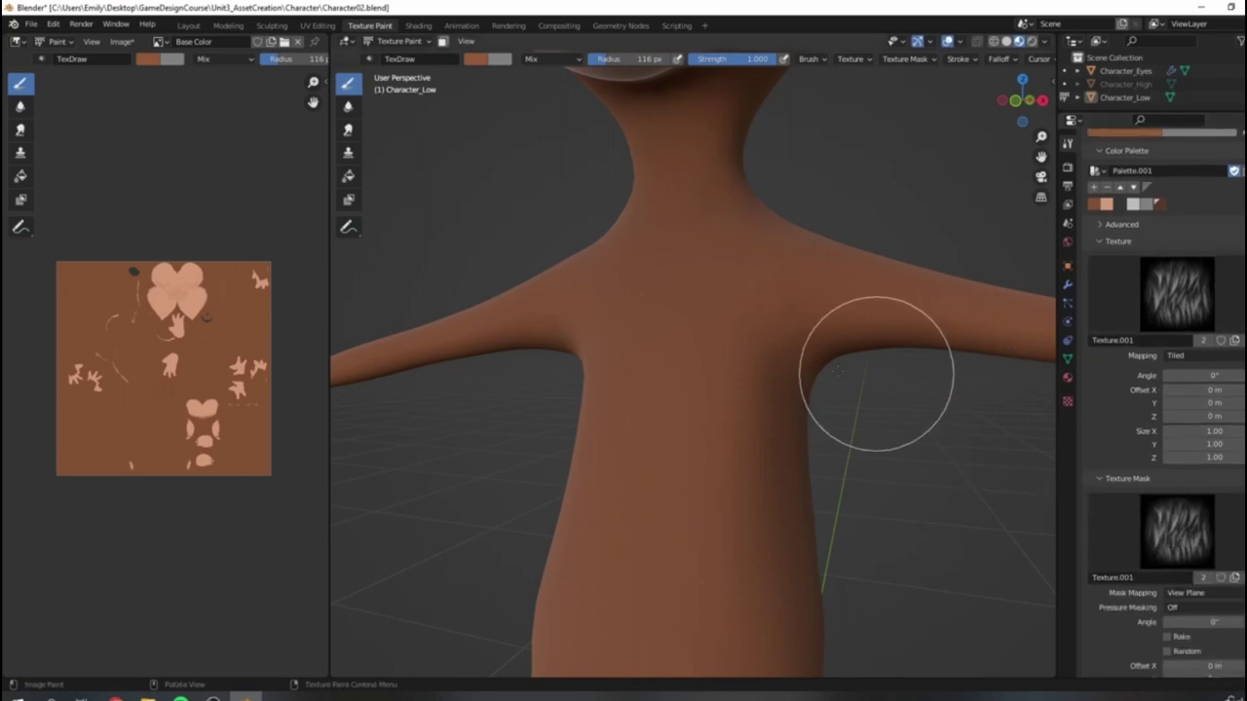
middle_drag(828, 385, 824, 475)
middle_drag(733, 340, 816, 371)
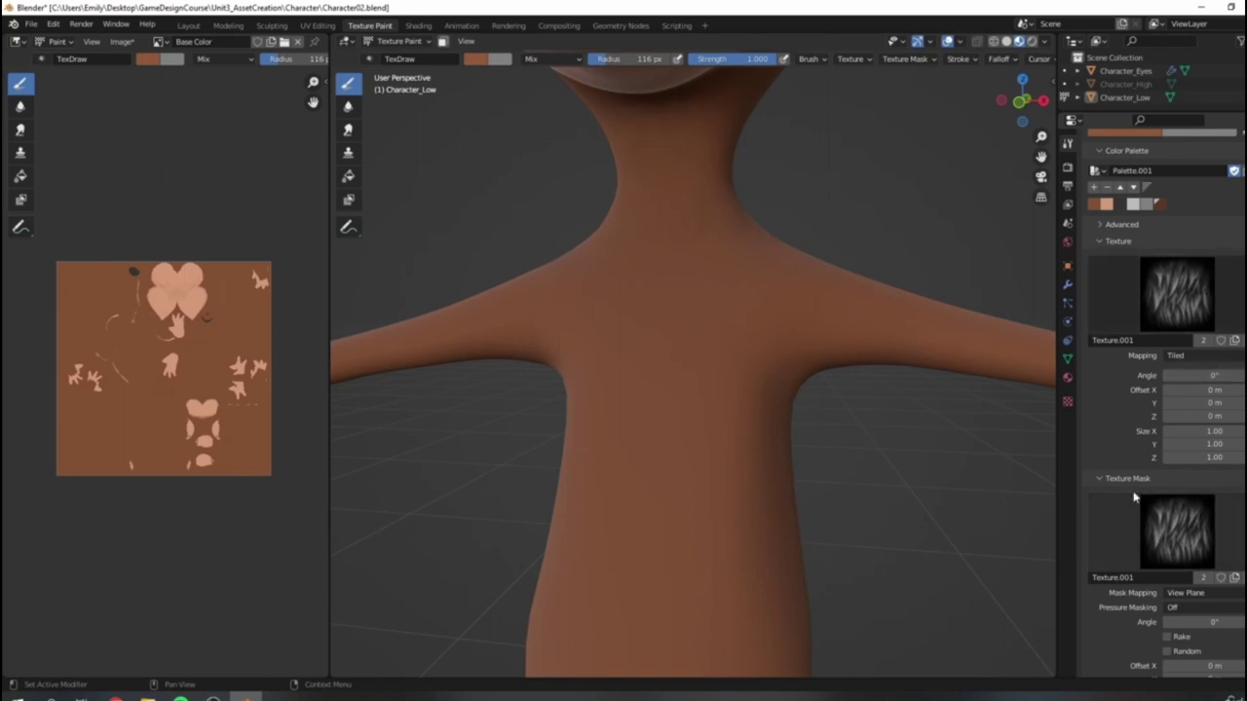
click(1245, 340)
click(1101, 242)
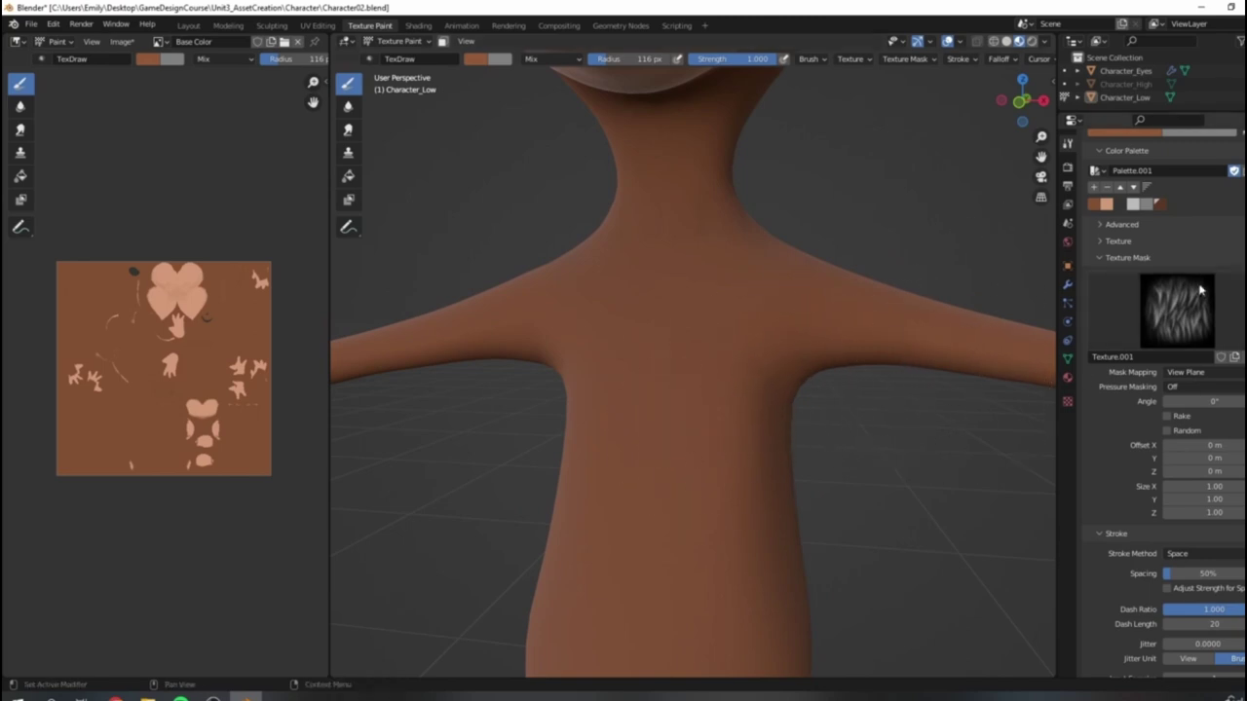
Step: Check the brush's colour and empty Texture slot, and set the colour to the dark brown swatch of Palette.001
scroll(1201, 289, up, 2)
click(1137, 191)
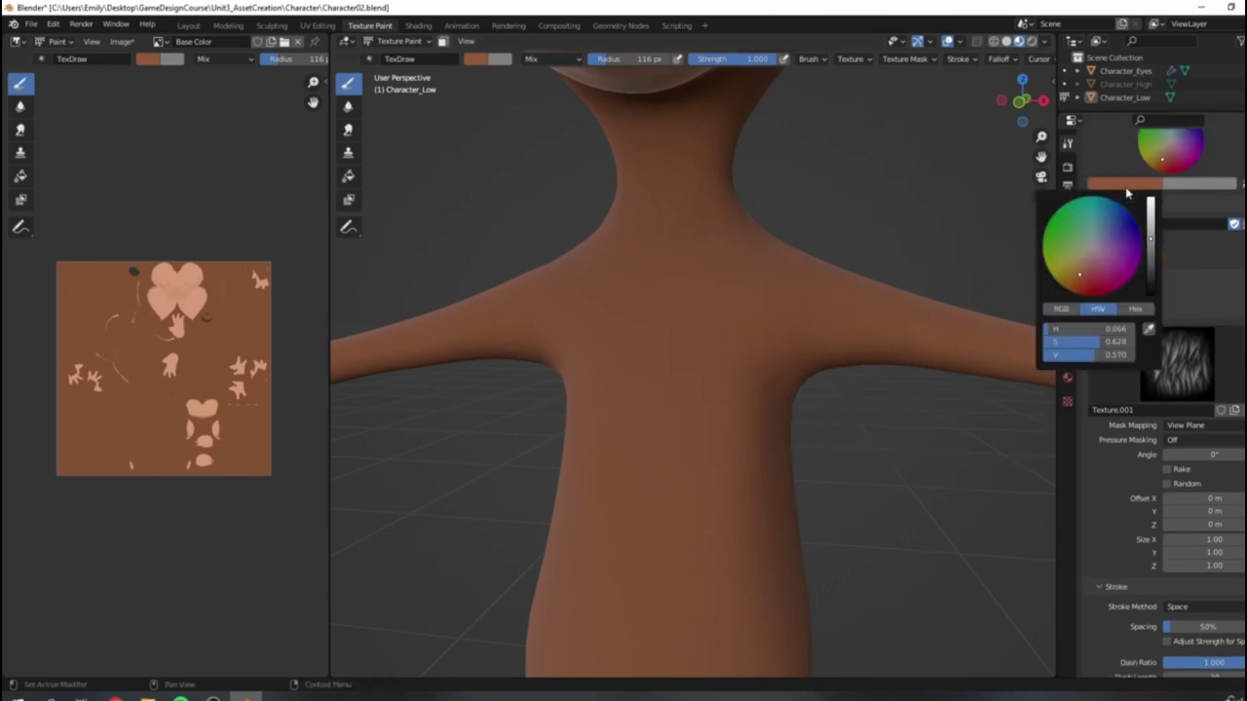
click(1110, 295)
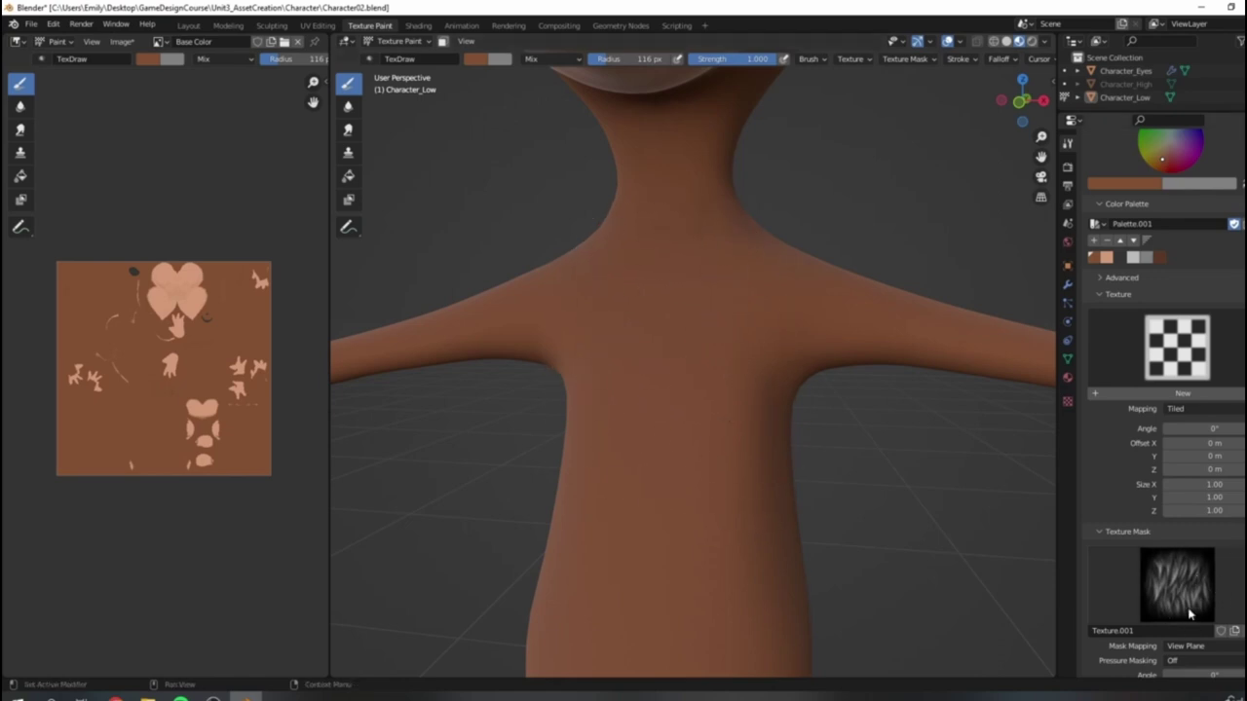
click(1119, 294)
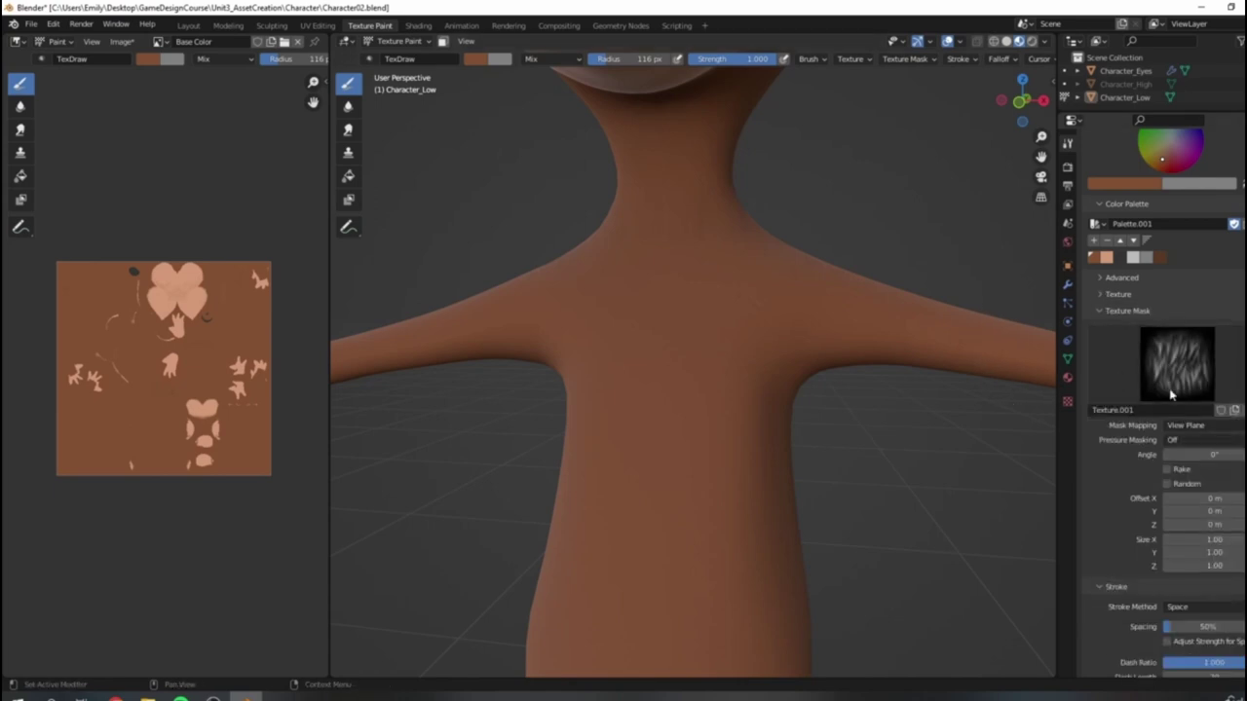
click(1101, 296)
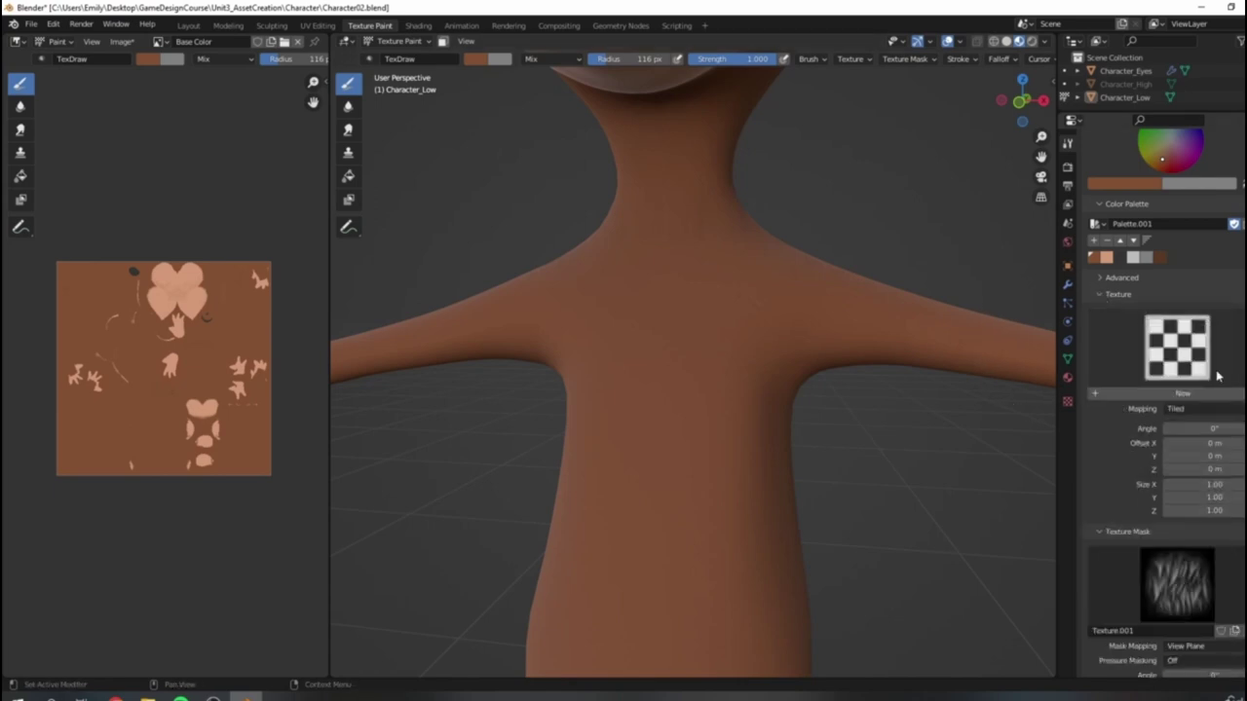
click(1101, 294)
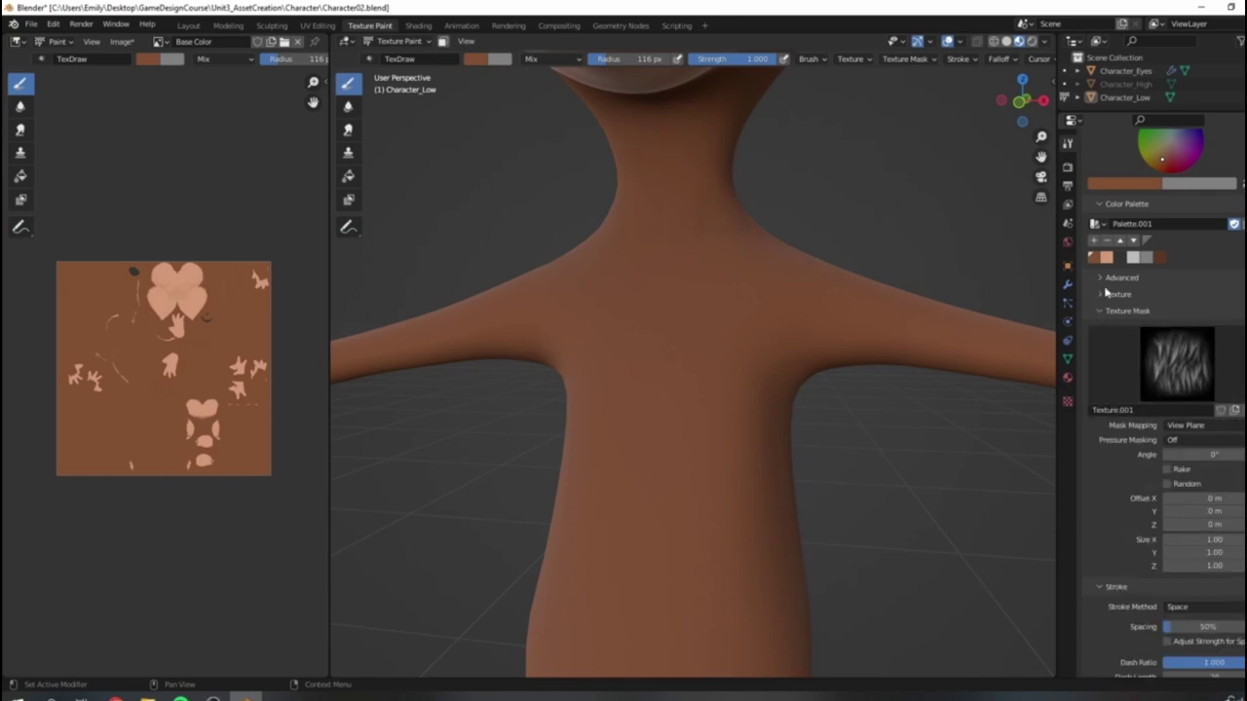
click(1156, 257)
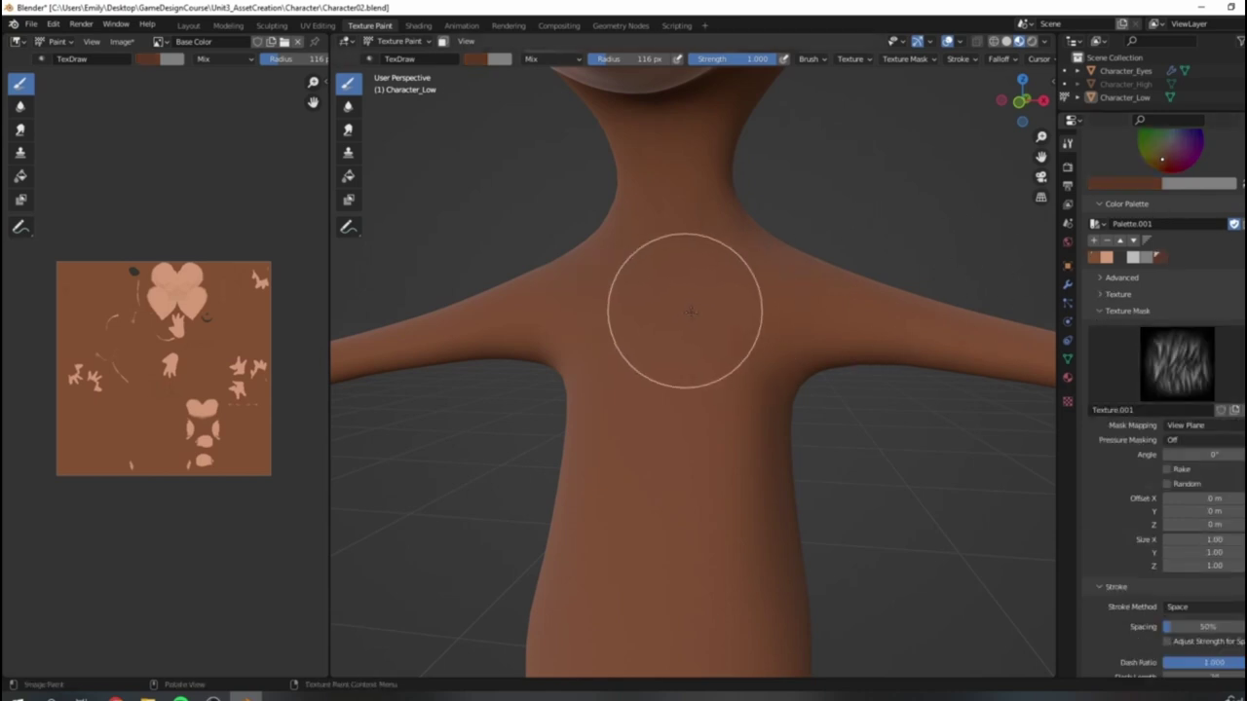
Step: Paint dark brown fur texture over the monkey's chest and upper belly
mouse_move(689, 312)
mouse_down()
mouse_move(682, 448)
mouse_move(651, 467)
mouse_move(715, 441)
mouse_move(760, 357)
mouse_move(740, 389)
mouse_move(501, 529)
mouse_move(616, 432)
mouse_move(612, 458)
mouse_move(682, 548)
mouse_move(737, 523)
mouse_move(750, 547)
mouse_move(613, 612)
mouse_move(556, 618)
mouse_move(775, 582)
mouse_up()
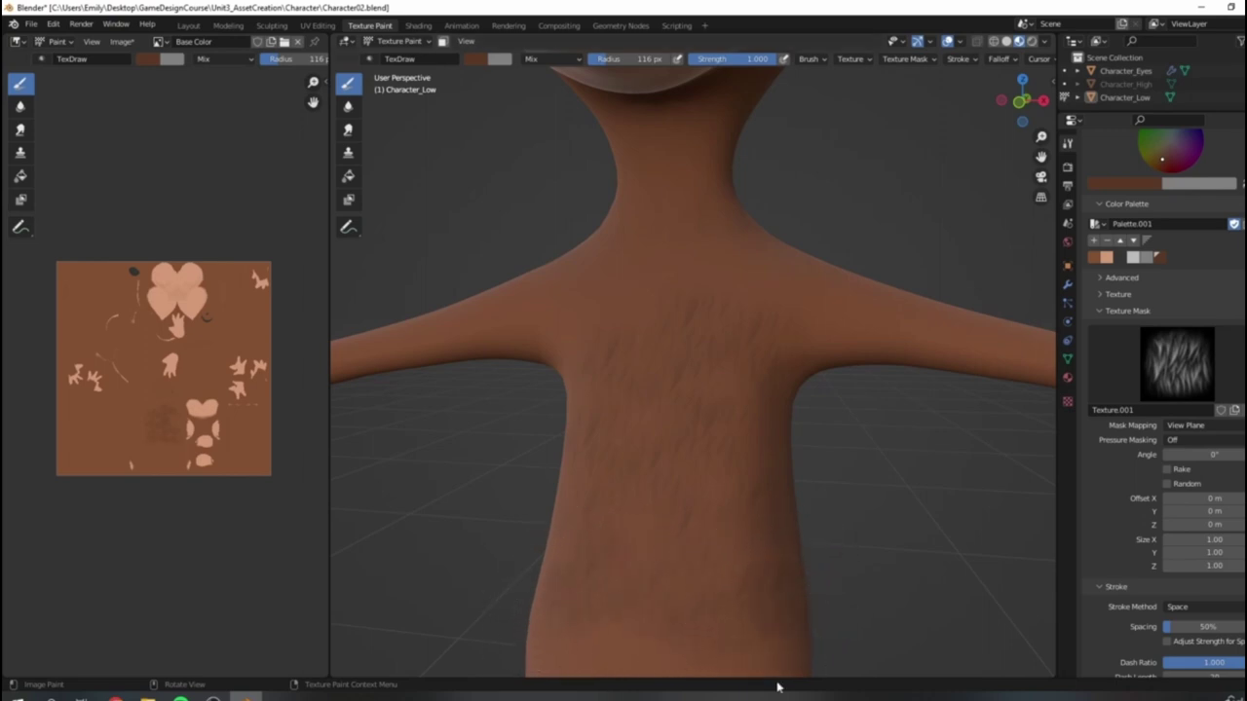
scroll(760, 473, down, 4)
scroll(746, 395, up, 4)
mouse_move(746, 414)
mouse_down()
mouse_move(698, 514)
mouse_move(574, 587)
mouse_move(589, 602)
mouse_up()
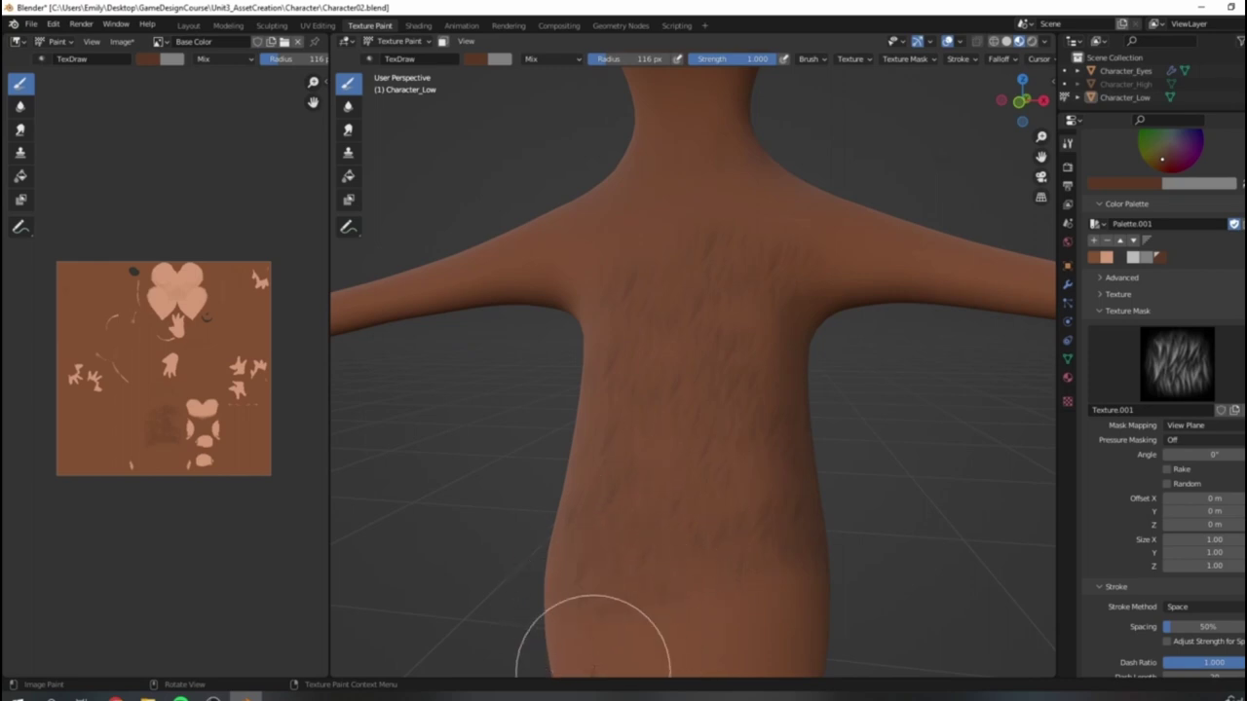
scroll(592, 638, down, 3)
mouse_move(689, 338)
mouse_down()
mouse_move(637, 390)
mouse_move(695, 389)
mouse_move(744, 527)
mouse_move(663, 478)
mouse_move(612, 529)
mouse_move(627, 548)
mouse_up()
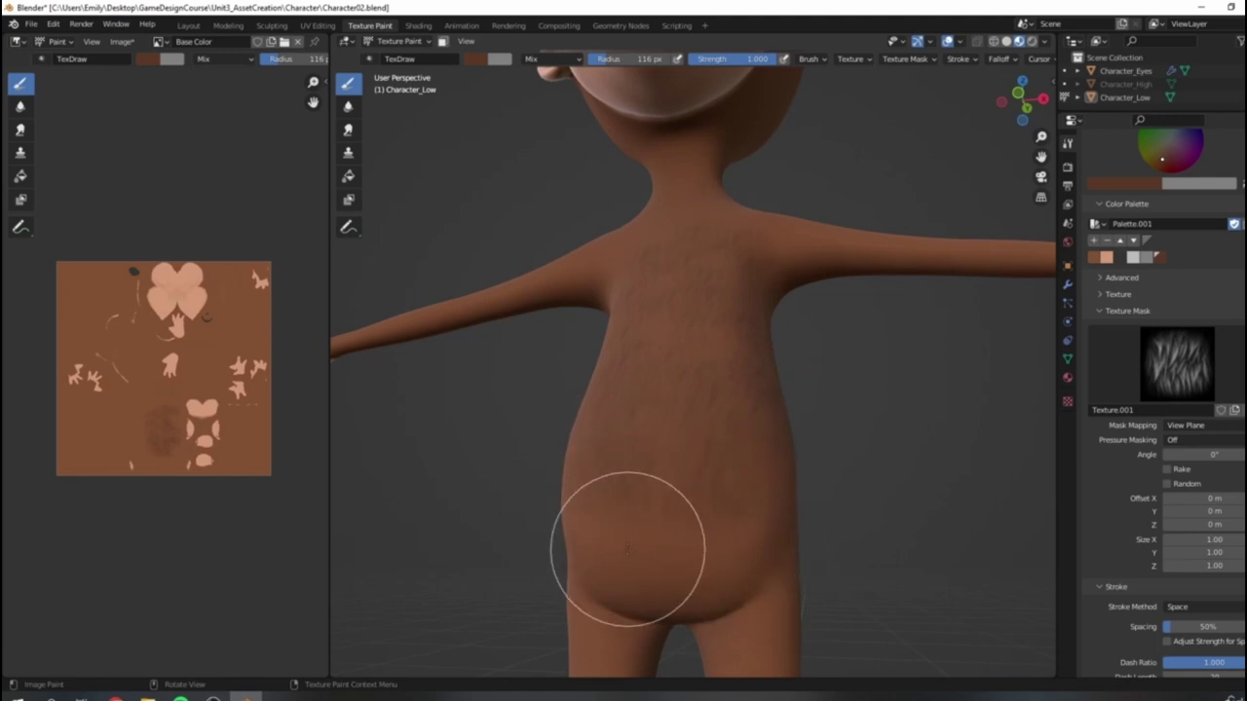
Step: Extend the dark brown fur over the lower belly down to the tops of the legs
scroll(724, 387, up, 4)
scroll(702, 498, down, 2)
middle_drag(702, 498, 763, 526)
scroll(639, 474, down, 3)
middle_drag(639, 475, 676, 357)
scroll(595, 412, up, 3)
mouse_move(676, 358)
mouse_down()
mouse_move(615, 328)
mouse_move(610, 396)
mouse_move(668, 445)
mouse_move(726, 524)
mouse_move(812, 432)
mouse_move(693, 473)
mouse_move(652, 507)
mouse_up()
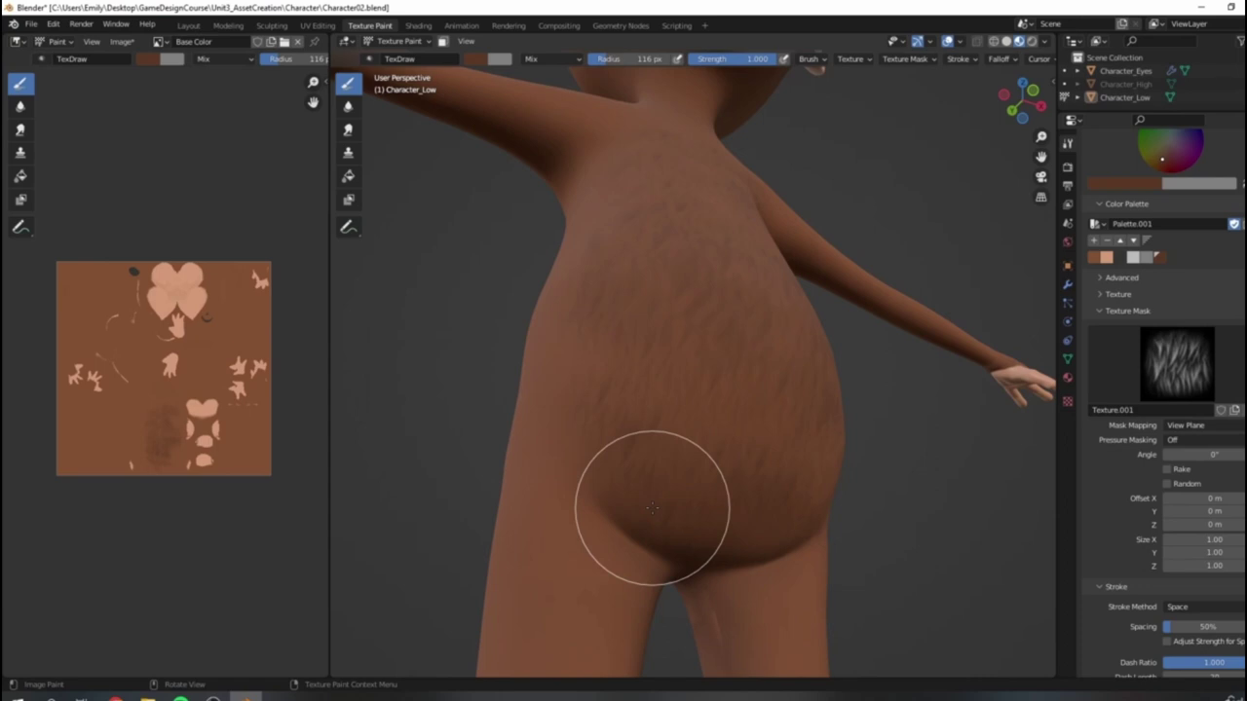
Step: Paint dark brown fur down the right side of the monkey's torso and hip
scroll(672, 379, down, 10)
middle_drag(555, 434, 609, 477)
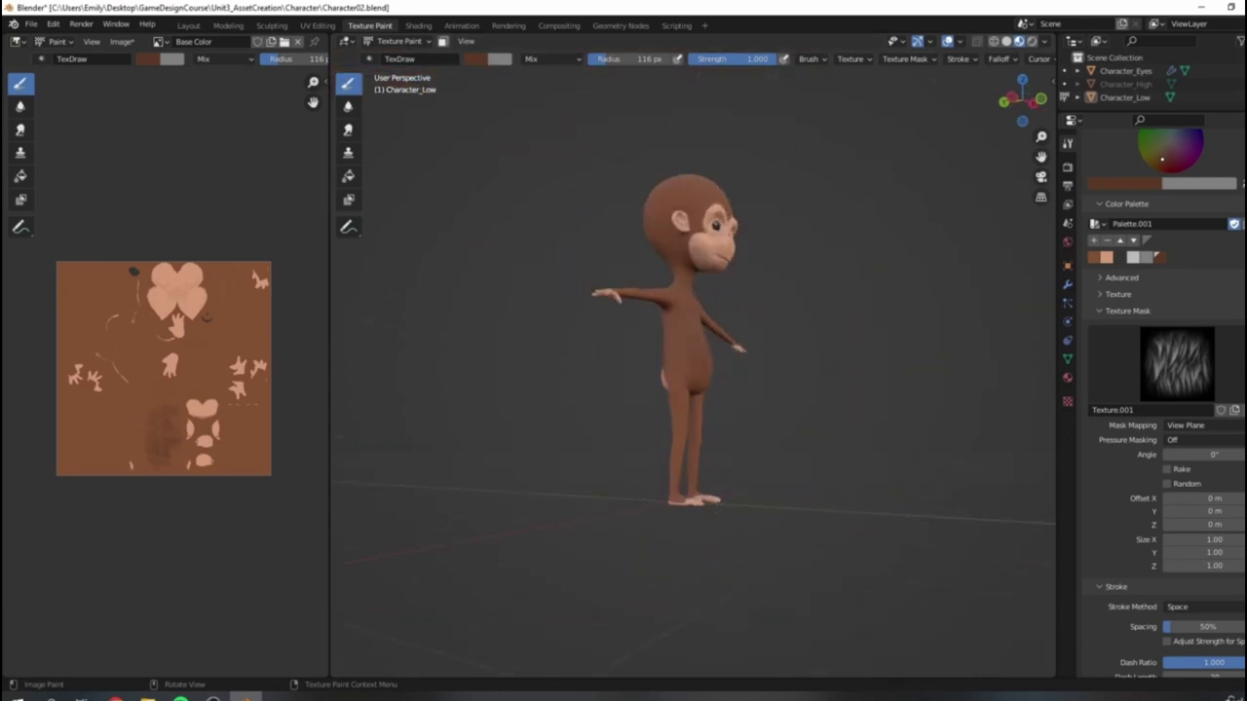
scroll(731, 355, up, 6)
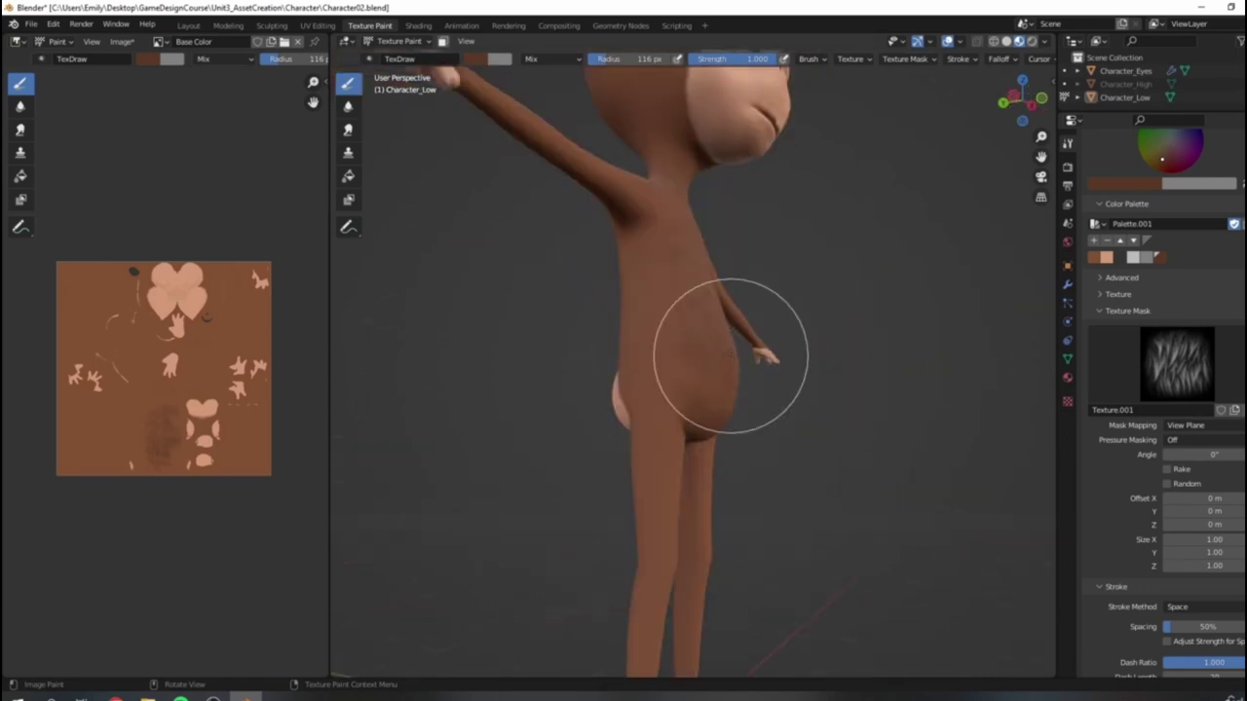
scroll(662, 312, up, 4)
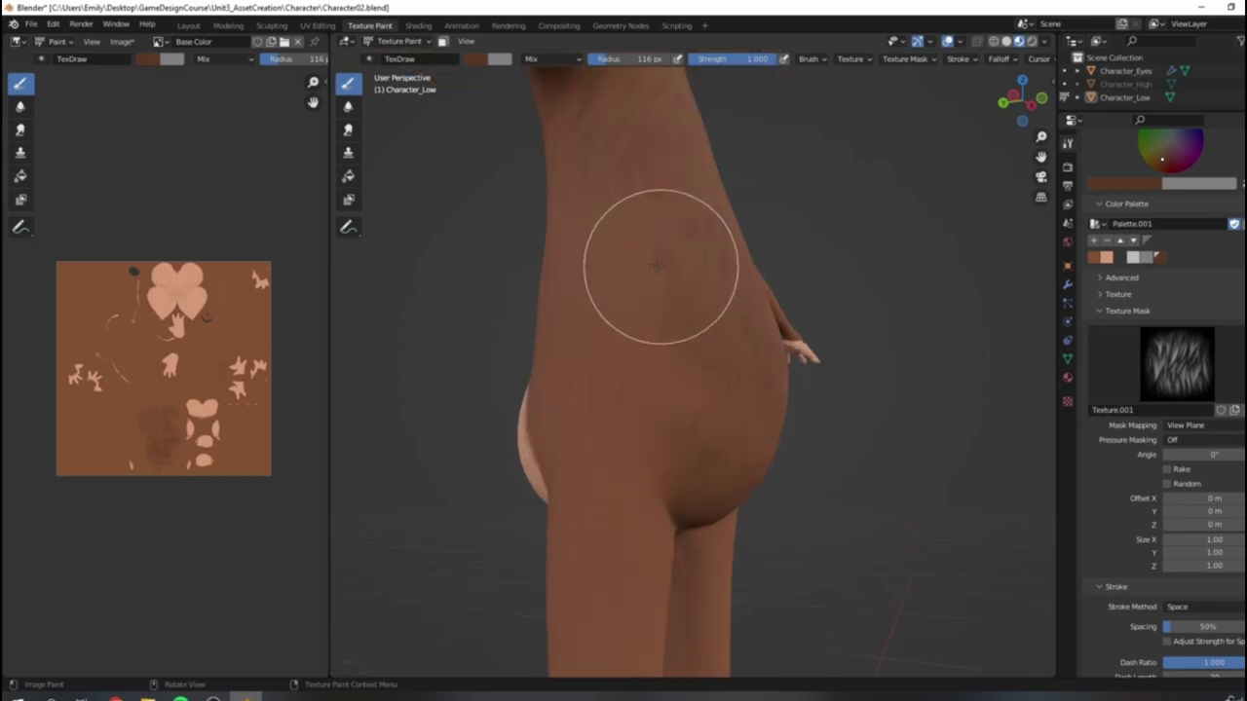
mouse_move(649, 171)
mouse_down()
mouse_move(646, 240)
mouse_move(663, 255)
mouse_move(671, 310)
mouse_move(693, 328)
mouse_move(679, 442)
mouse_move(732, 563)
mouse_up()
mouse_move(609, 196)
mouse_down()
mouse_move(601, 242)
mouse_move(629, 426)
mouse_move(607, 487)
mouse_move(648, 500)
mouse_move(638, 647)
mouse_up()
Step: Rotate the viewport shading's HDRI lighting to light the left side of the monkey's torso
scroll(738, 509, down, 6)
mouse_move(737, 510)
middle_down()
mouse_move(702, 422)
mouse_move(719, 382)
mouse_move(676, 451)
middle_up()
scroll(701, 423, up, 4)
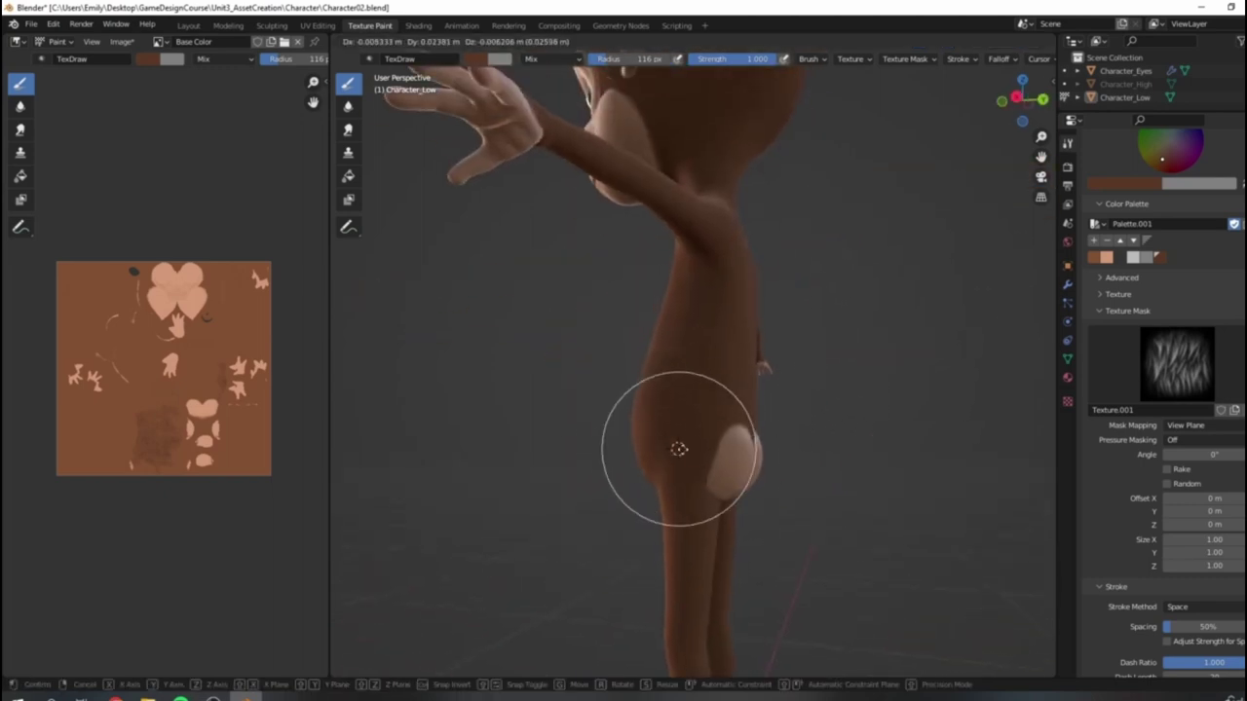
click(1045, 41)
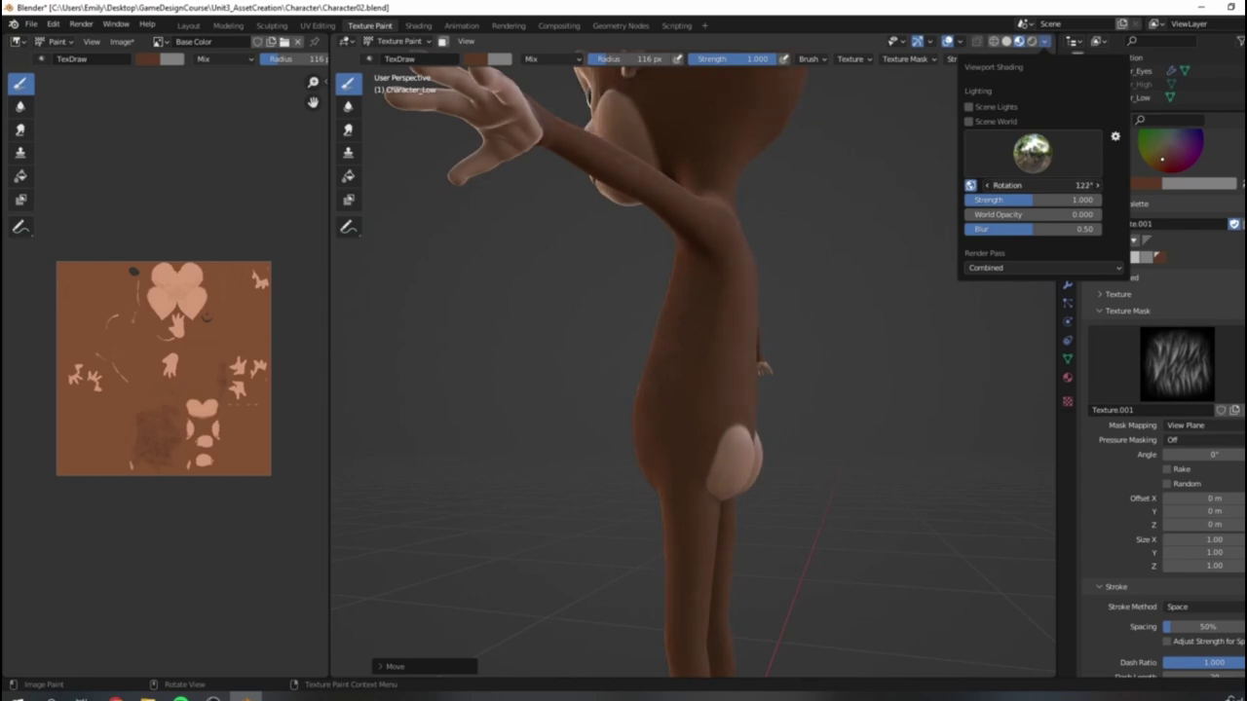
drag(1024, 187, 1043, 185)
mouse_move(635, 328)
middle_down()
mouse_move(723, 384)
mouse_move(711, 370)
middle_up()
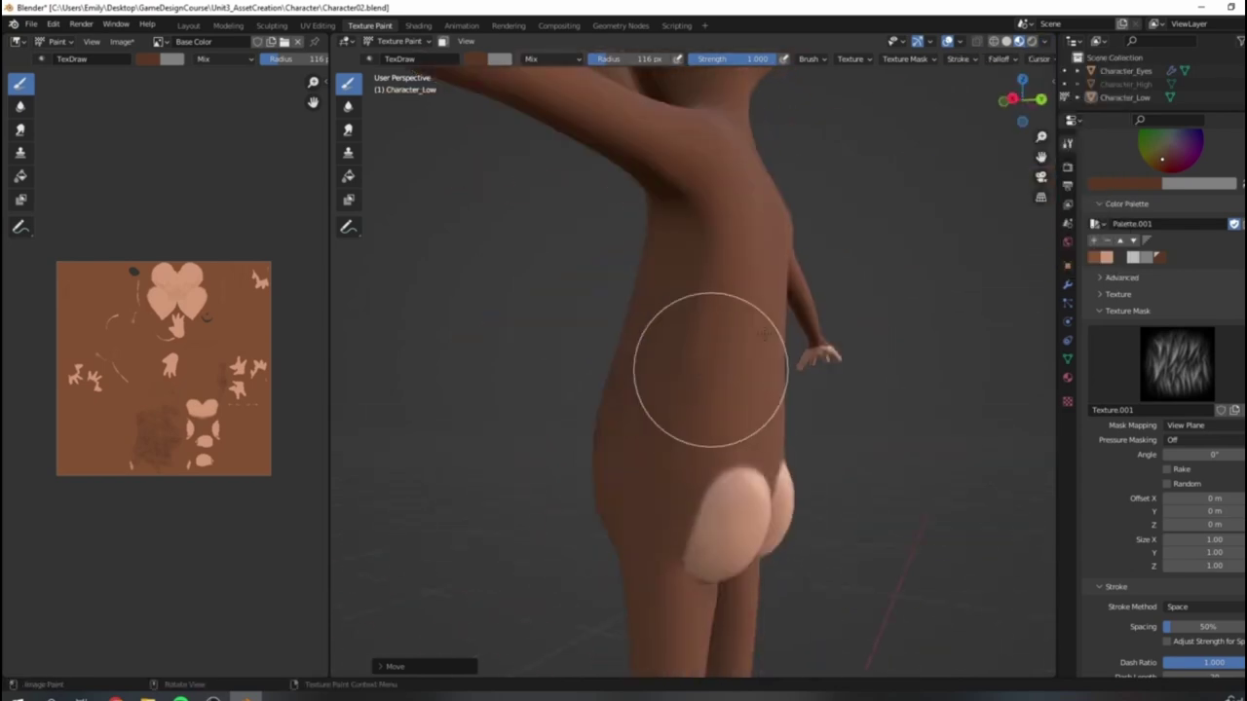
click(1046, 42)
drag(1043, 185, 998, 186)
Step: Paint dark brown fur along the left side of the monkey's torso down to the hip
scroll(833, 352, down, 3)
middle_drag(833, 351, 863, 338)
scroll(846, 368, up, 2)
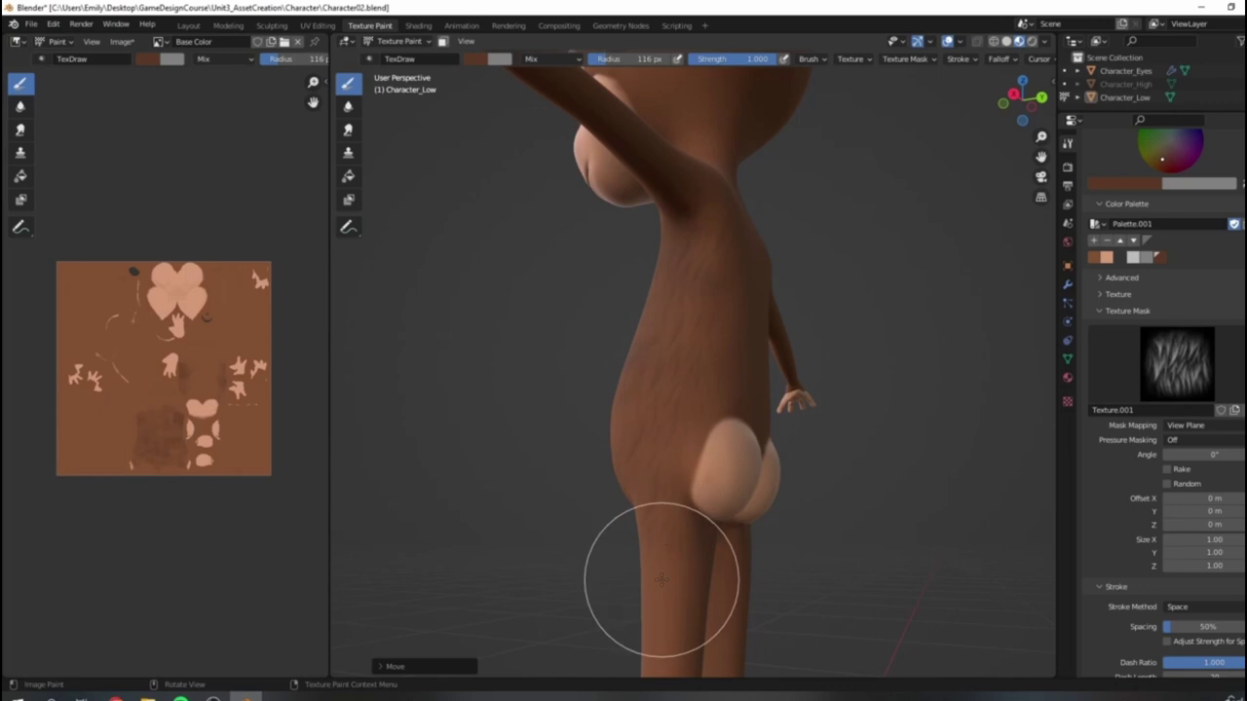
Step: Paint dark brown fur over the fronts of the monkey's thighs below the belly
scroll(828, 456, down, 4)
scroll(708, 481, up, 4)
middle_drag(793, 435, 776, 399)
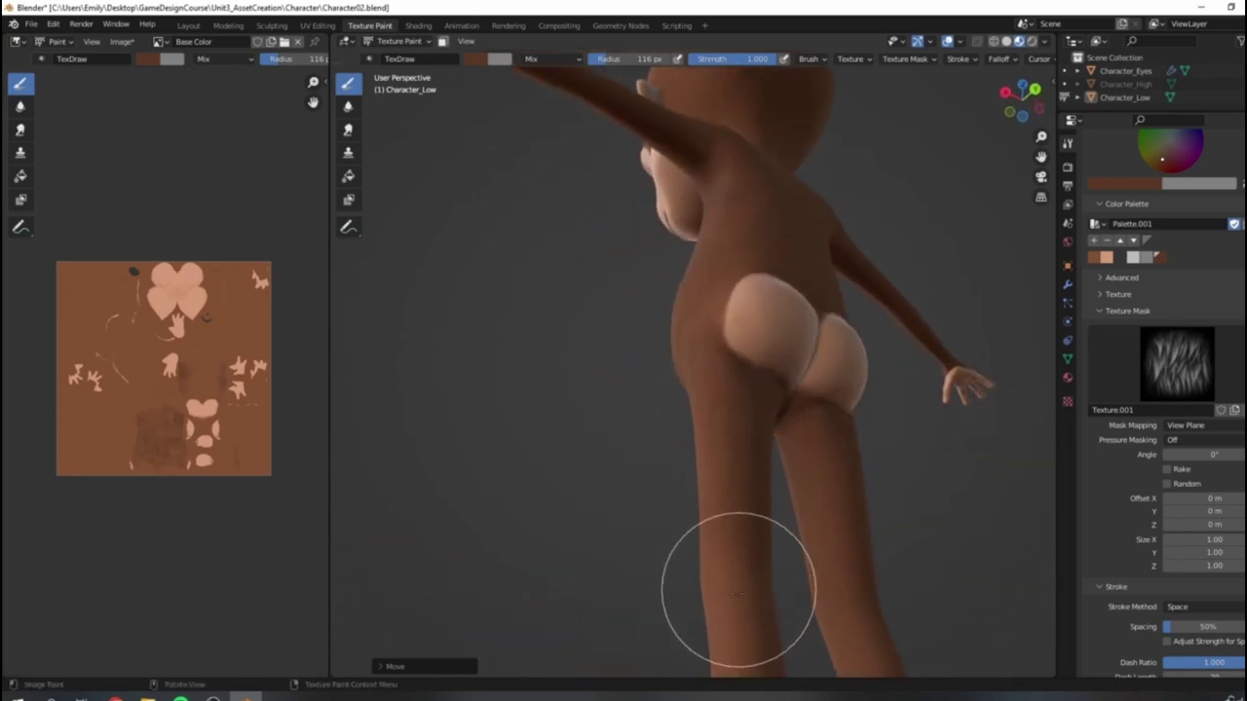
middle_drag(716, 578, 798, 554)
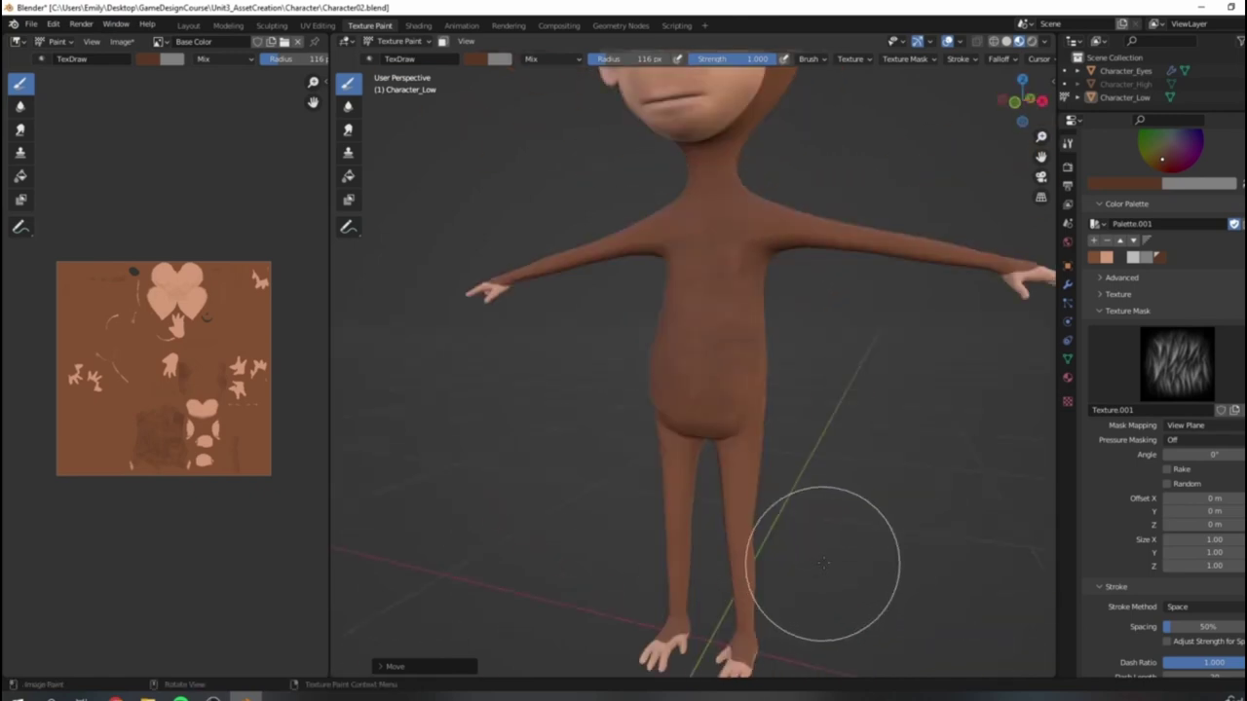
scroll(779, 438, up, 3)
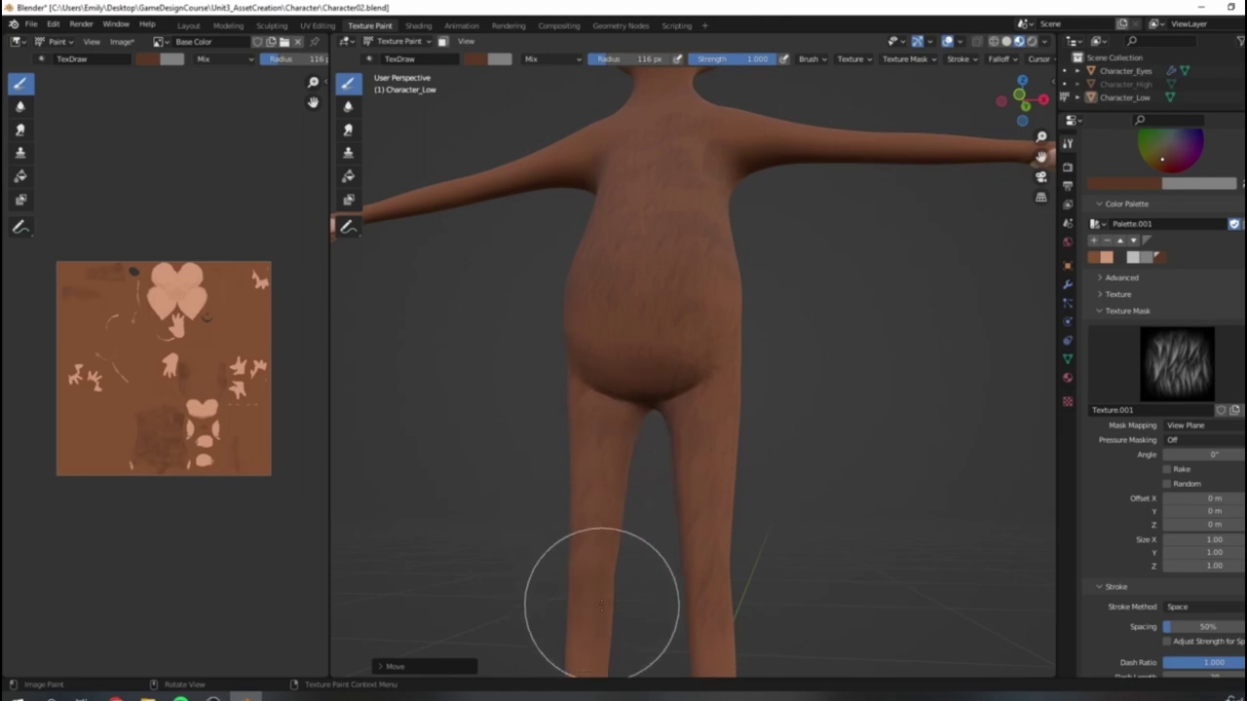
Step: Rotate the viewport shading's HDRI lighting to brighten the backs of the monkey's legs
middle_drag(746, 411, 721, 463)
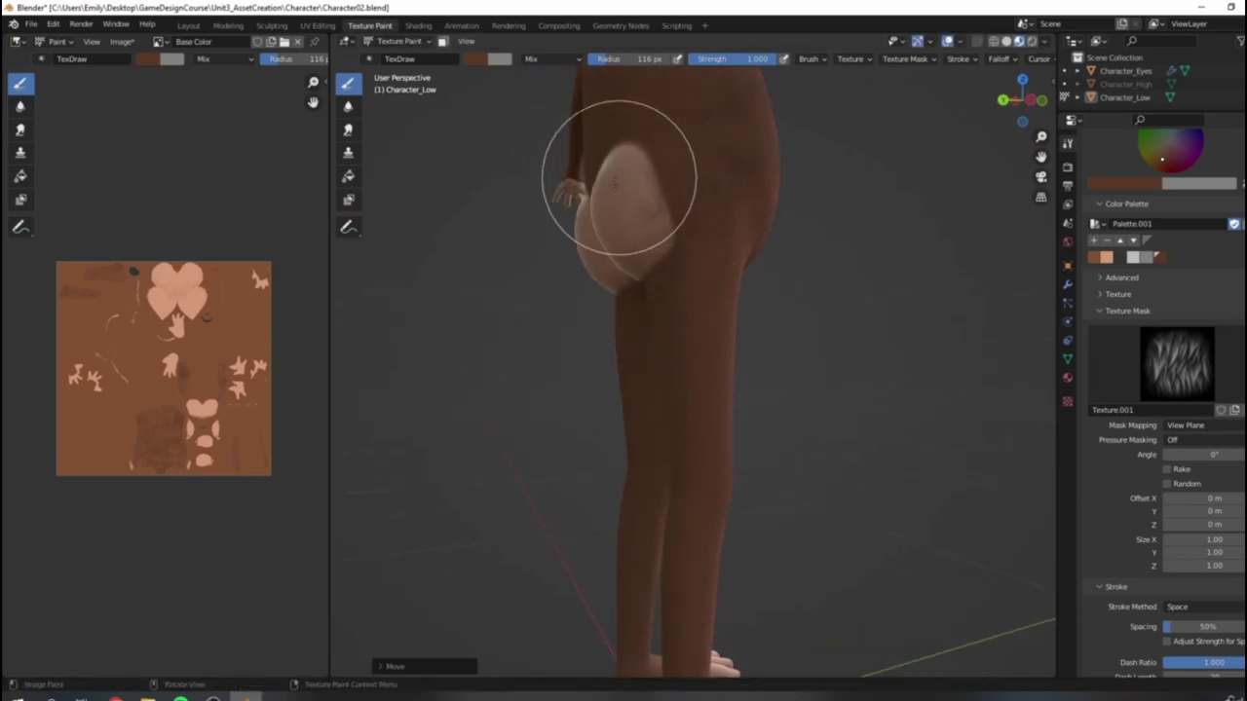
middle_drag(907, 251, 741, 325)
scroll(794, 228, down, 4)
scroll(715, 237, up, 5)
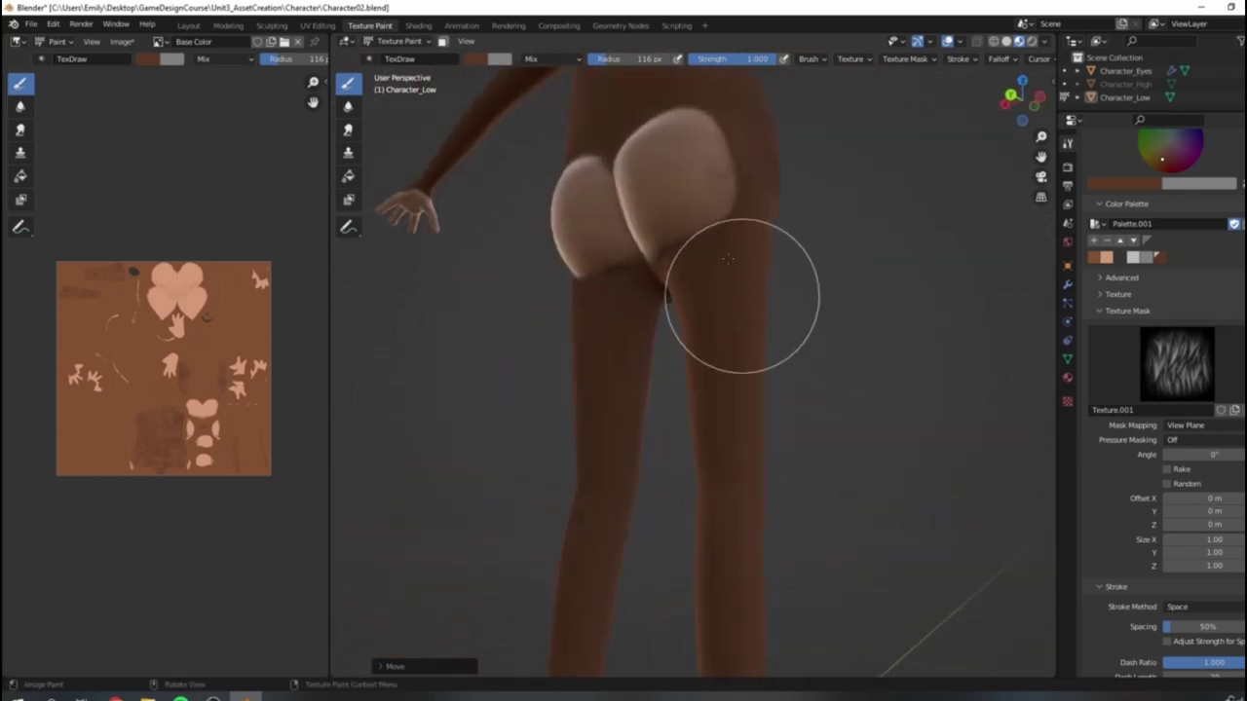
click(1047, 43)
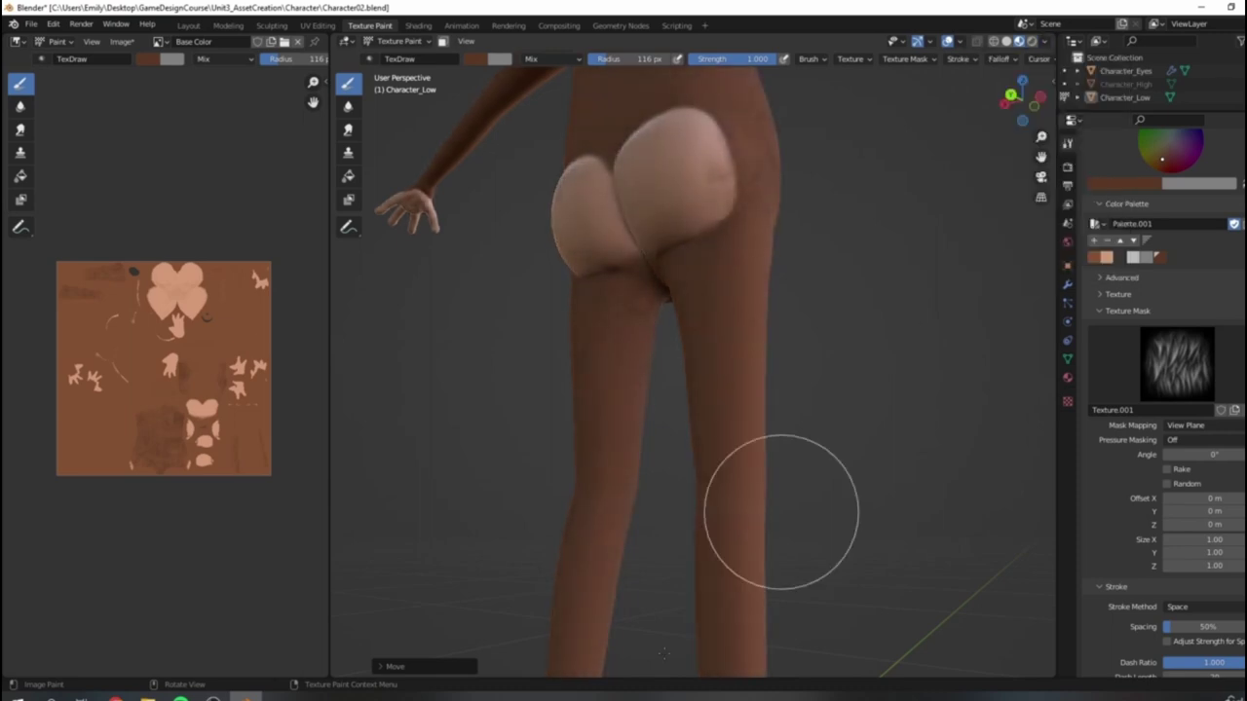
Step: Paint dark brown fur down the backs and fronts of both legs to the feet
middle_drag(757, 507, 712, 475)
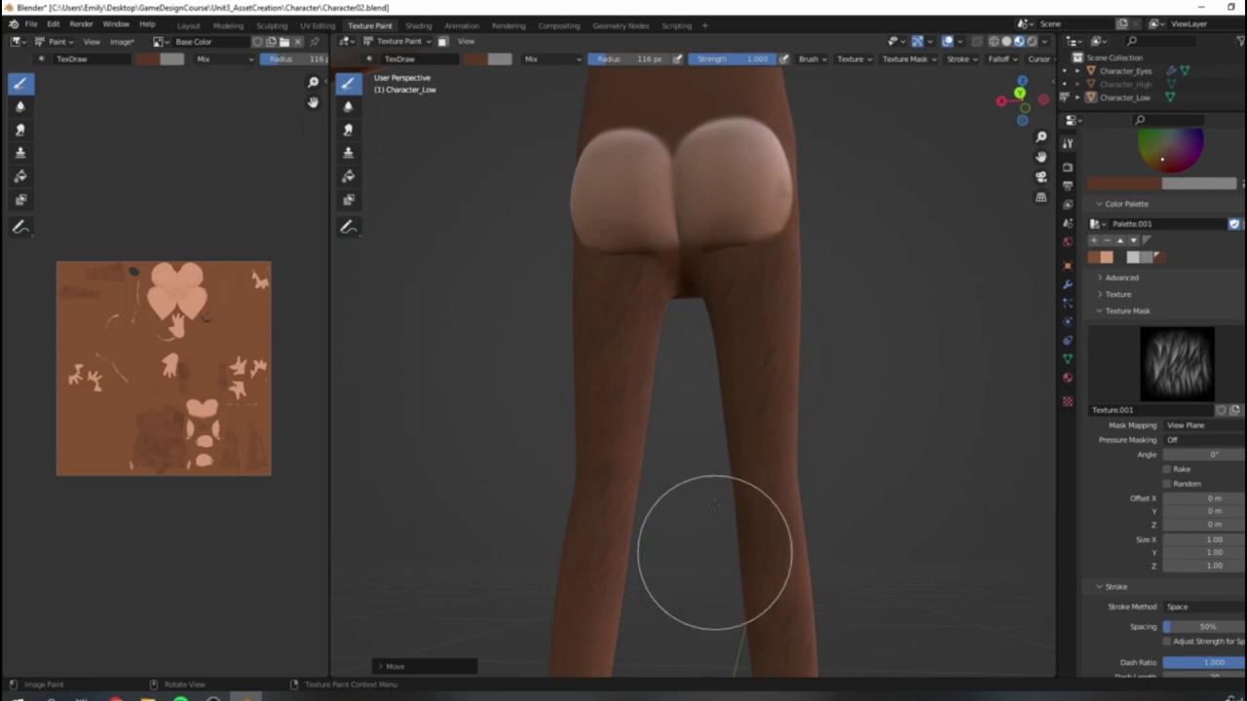
scroll(746, 536, down, 5)
shift+middle_drag(770, 526, 757, 414)
scroll(758, 412, up, 4)
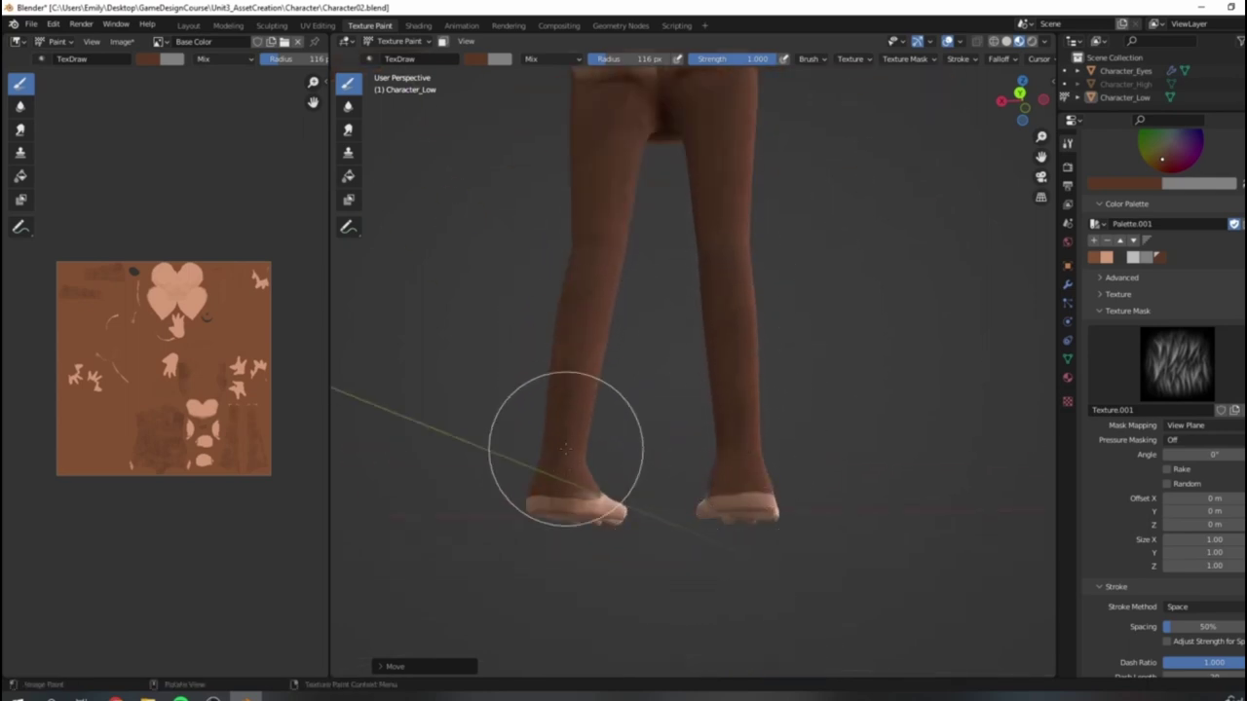
middle_drag(668, 306, 710, 378)
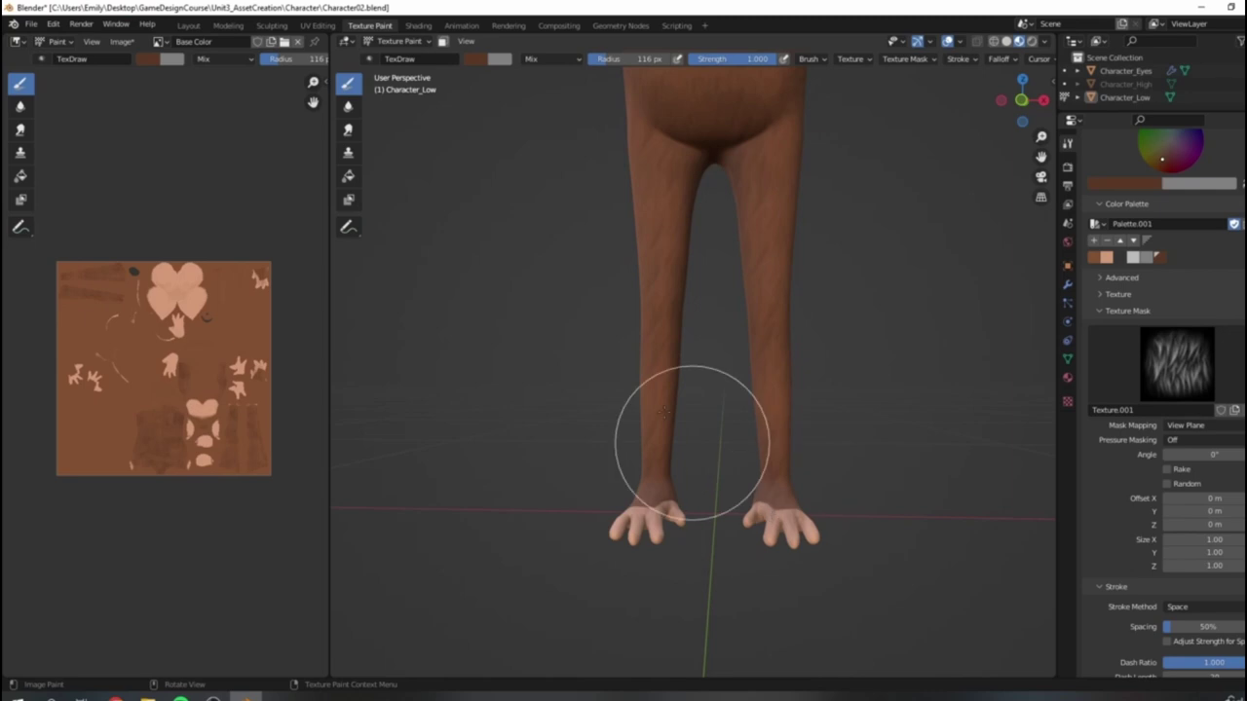
Step: Paint dark brown fur down the right side of the monkey's torso and along the right arm toward the hand
scroll(754, 439, down, 4)
middle_drag(609, 340, 651, 414)
mouse_move(682, 390)
middle_down()
mouse_move(601, 357)
mouse_move(529, 376)
mouse_move(821, 403)
mouse_move(799, 438)
middle_up()
scroll(603, 355, up, 2)
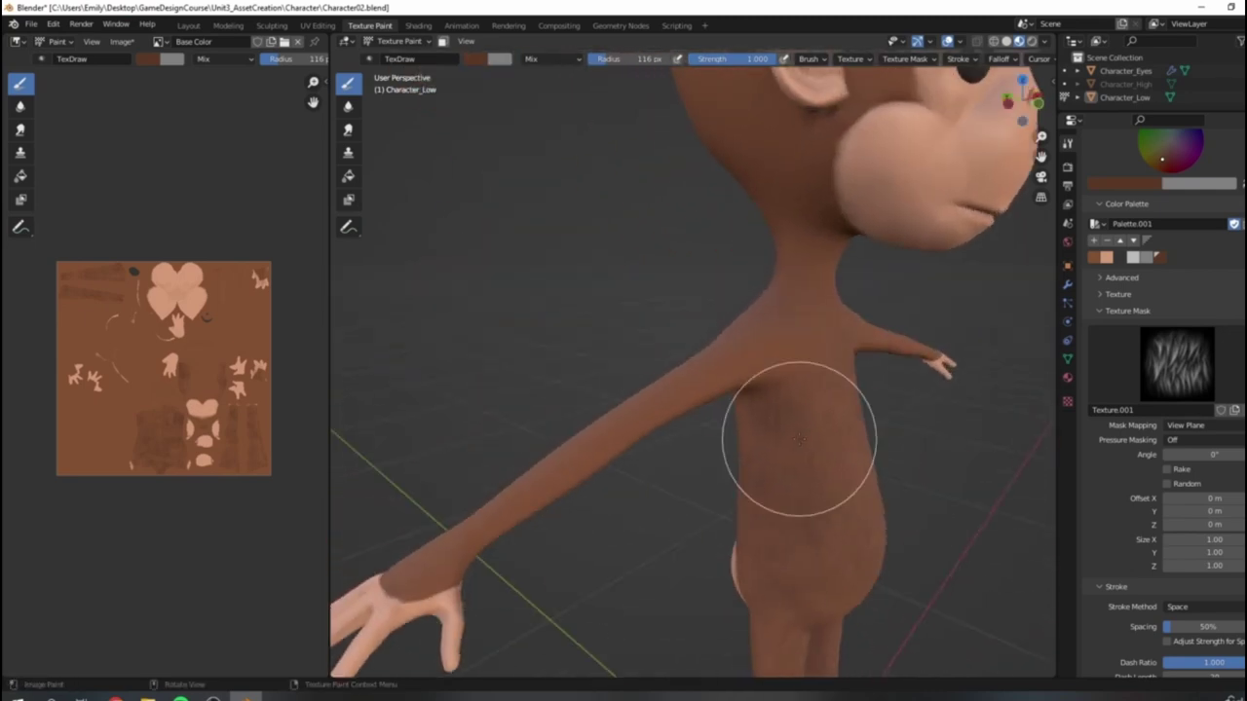
mouse_move(799, 438)
mouse_down()
mouse_move(668, 395)
mouse_move(660, 439)
mouse_move(591, 451)
mouse_move(510, 505)
mouse_move(422, 509)
mouse_move(434, 628)
mouse_up()
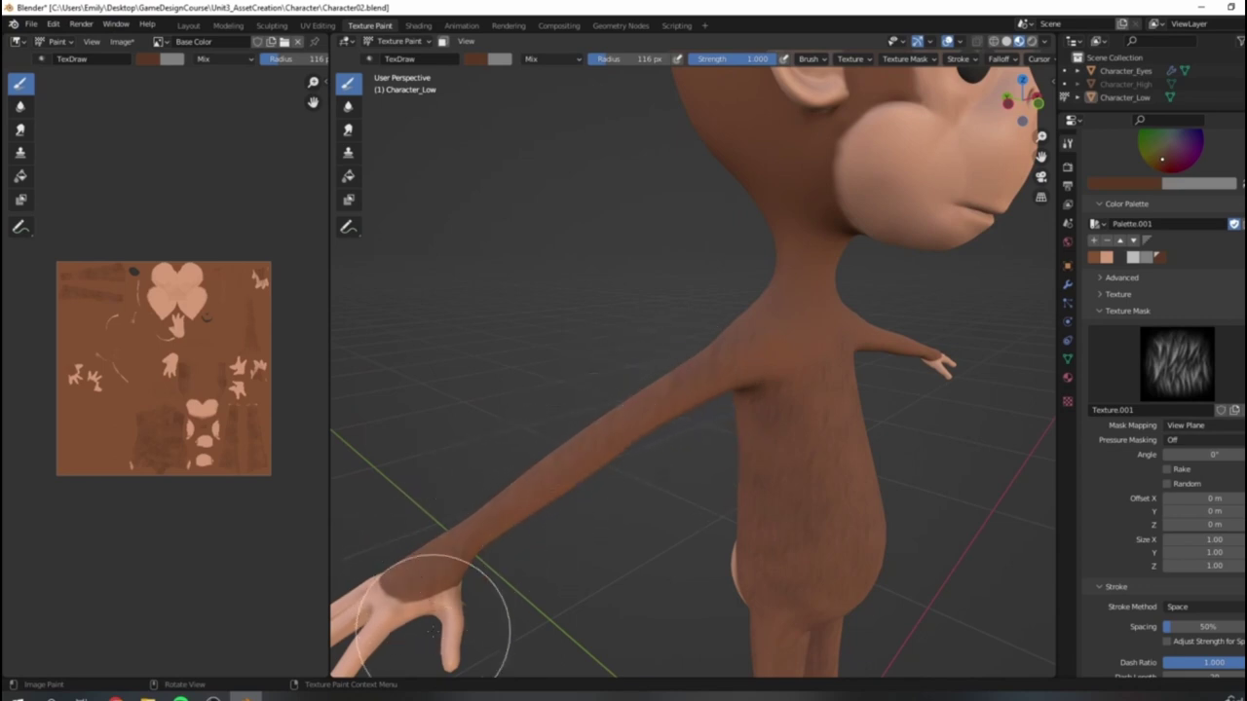
Step: Try a fur stroke along the front of the monkey's right upper arm with a changed texture mask angle
middle_drag(690, 362, 633, 380)
middle_drag(717, 380, 840, 387)
scroll(624, 446, up, 4)
scroll(828, 382, down, 2)
scroll(632, 398, down, 2)
middle_drag(632, 398, 658, 423)
scroll(771, 345, up, 2)
middle_drag(760, 349, 785, 337)
scroll(785, 337, up, 2)
scroll(624, 429, down, 2)
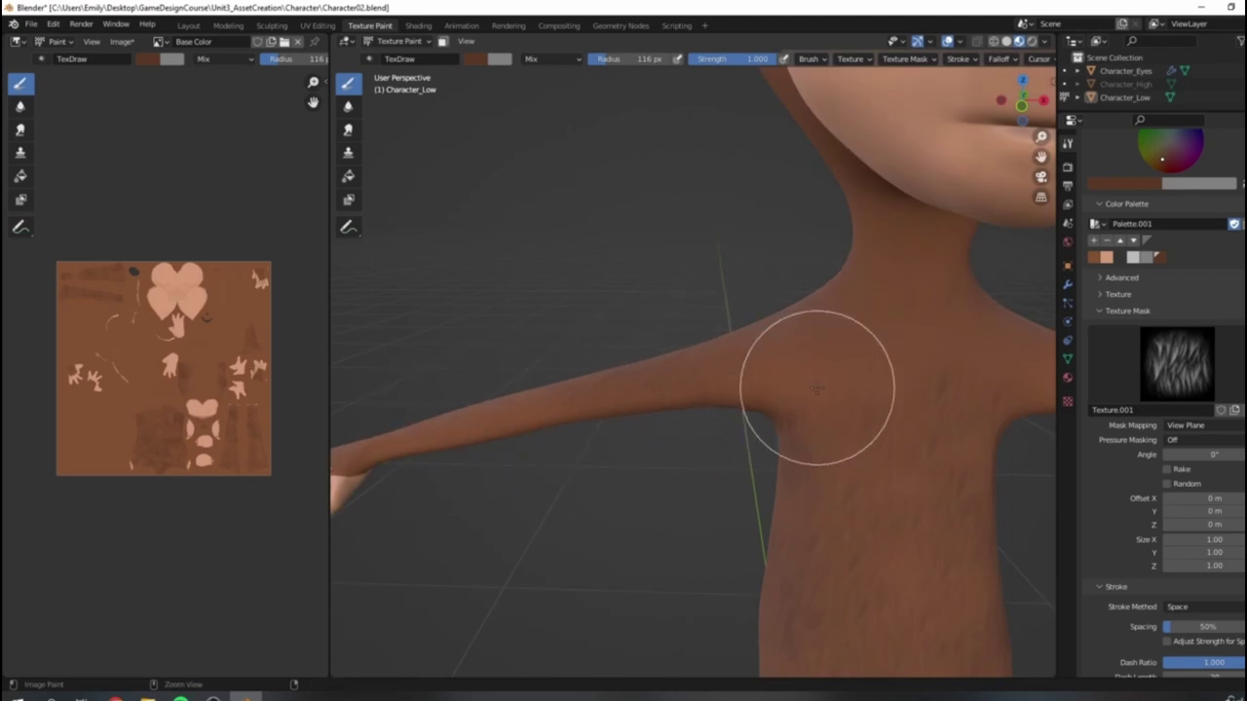
mouse_move(841, 390)
middle_down()
mouse_move(687, 361)
mouse_move(756, 395)
middle_up()
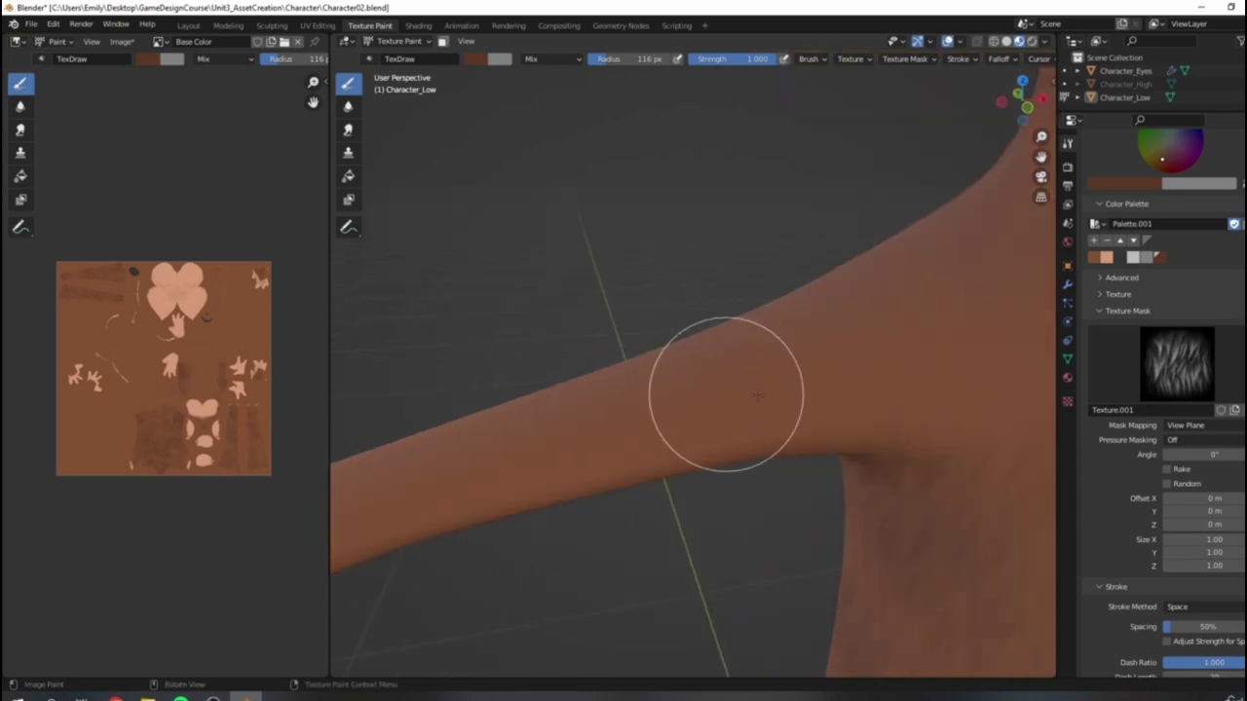
scroll(758, 396, down, 2)
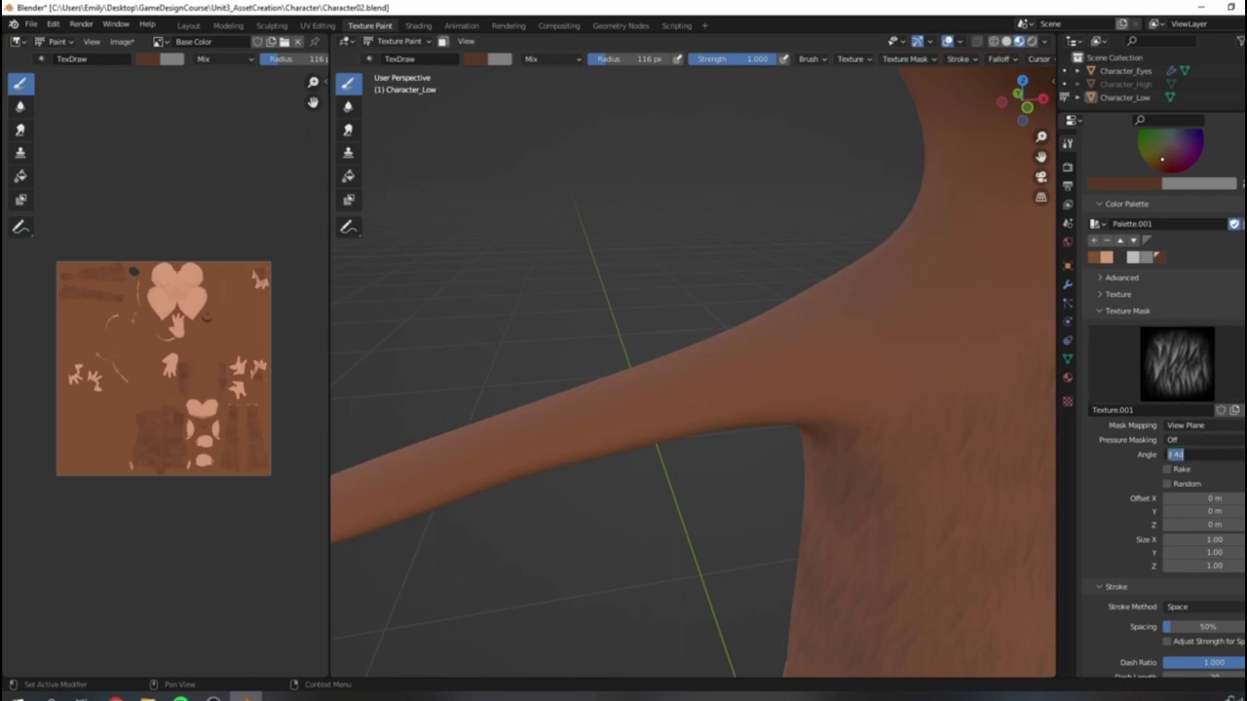
key(Return)
drag(712, 334, 543, 418)
Step: Set the texture mask angle to -90° and paint dark brown fur on the front of the right upper arm
middle_drag(801, 334, 980, 409)
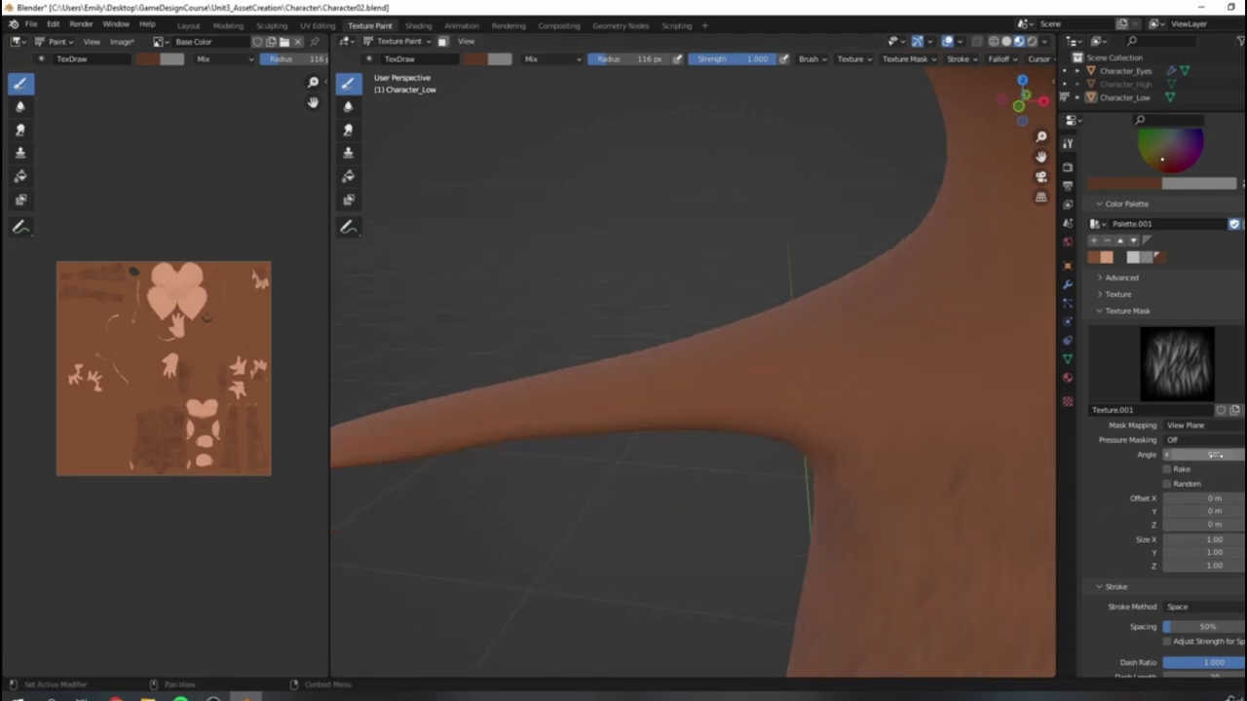
text(-9)
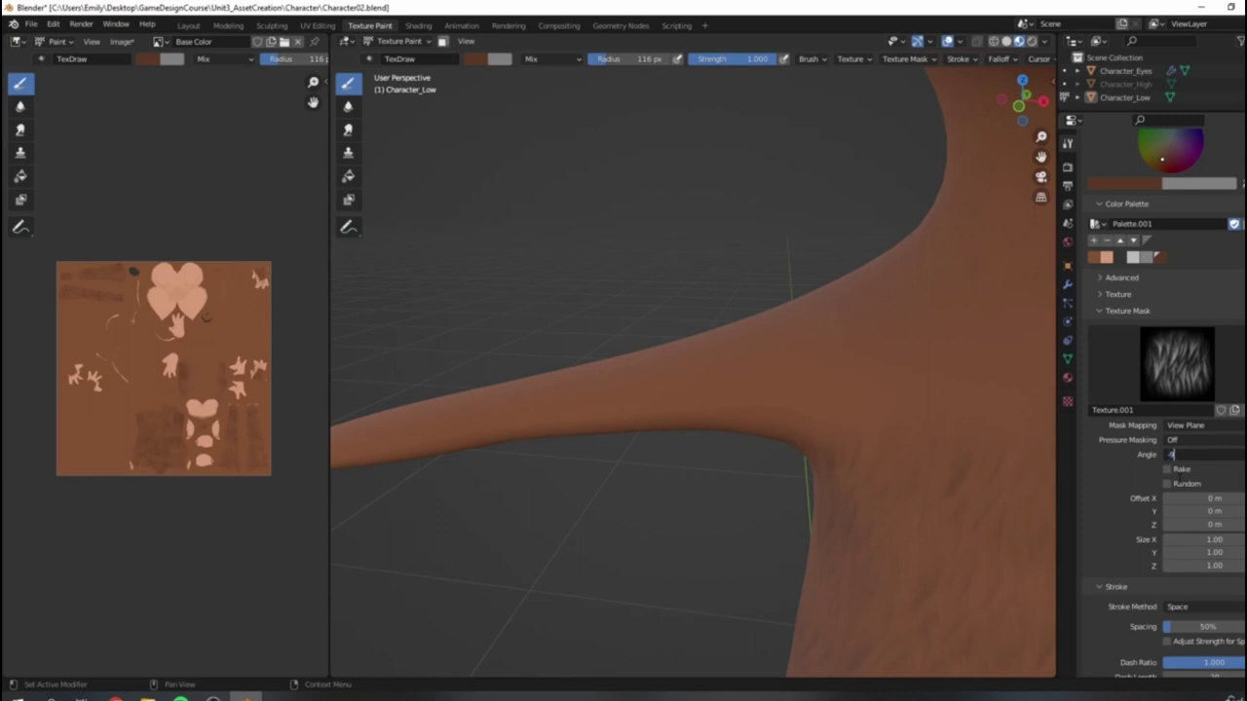
text(0)
key(Return)
key(Return)
drag(705, 389, 543, 418)
Step: Set the texture mask angle to 280° and paint dark brown fur along the front of the right arm from shoulder to wrist
mouse_move(819, 395)
middle_down()
mouse_move(934, 393)
mouse_move(771, 392)
mouse_move(828, 392)
middle_up()
click(1230, 454)
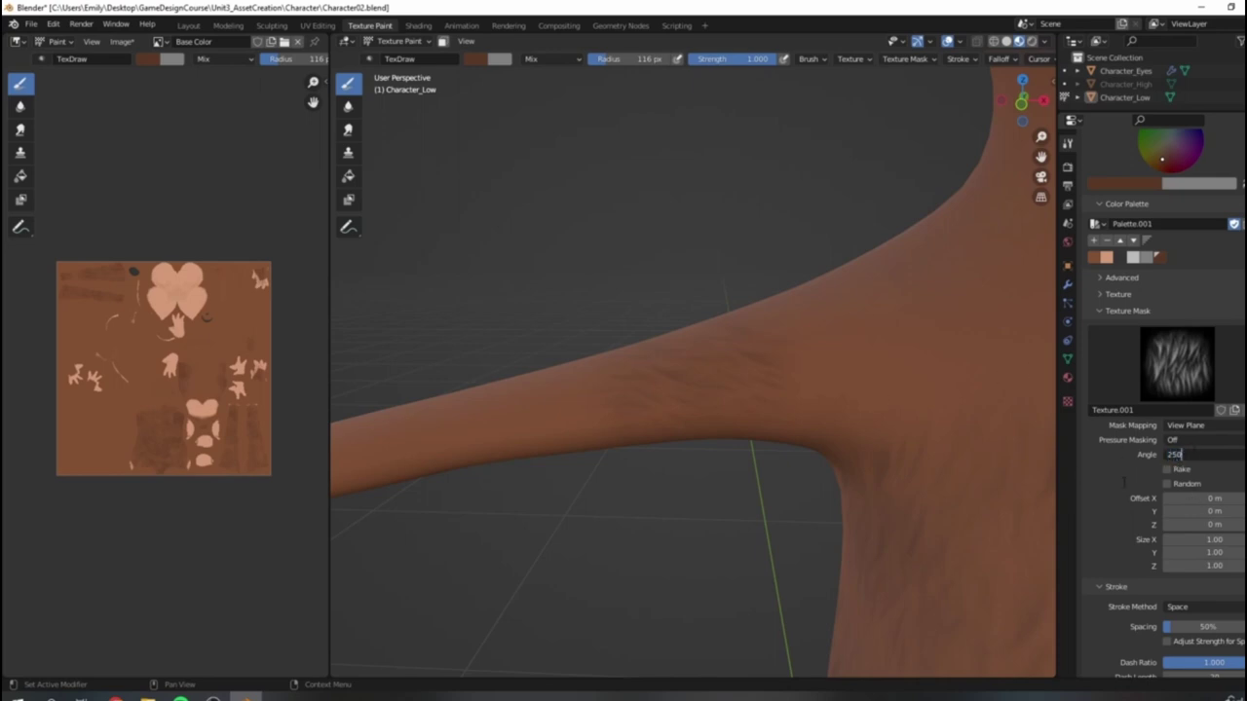
key(Return)
key(Return)
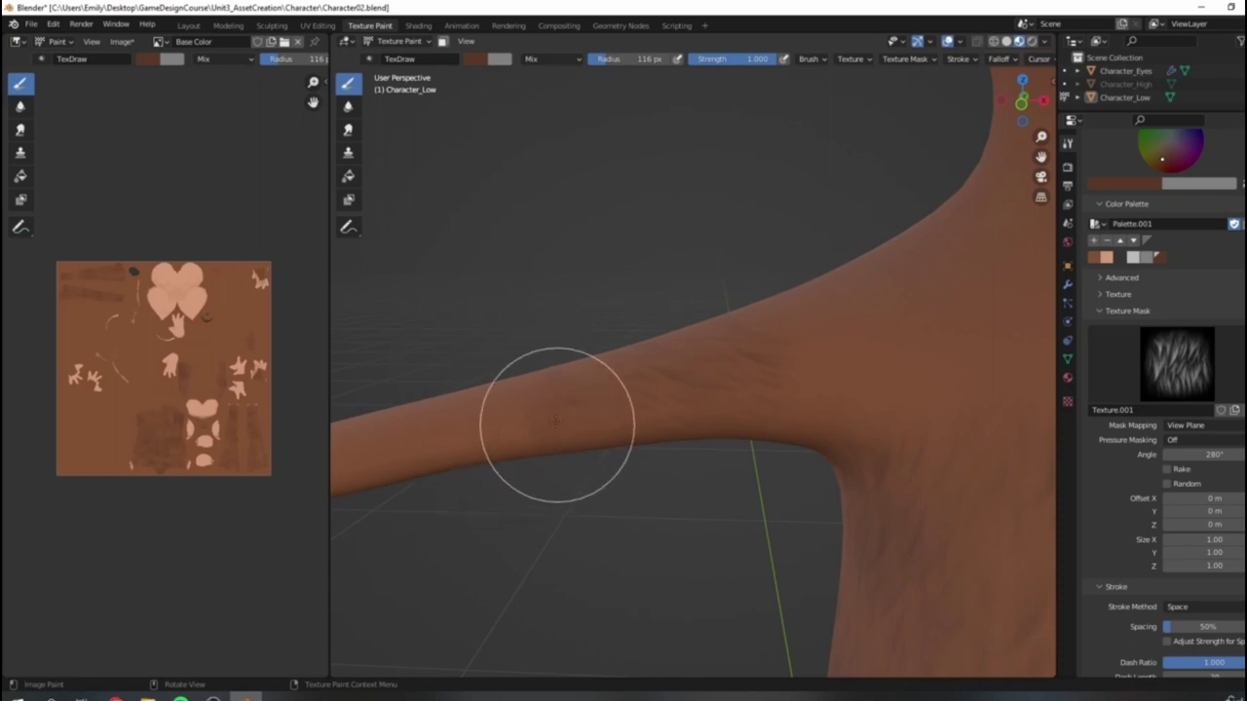
mouse_move(418, 423)
middle_down()
mouse_move(701, 380)
mouse_move(838, 324)
middle_up()
scroll(701, 380, down, 2)
scroll(841, 320, up, 3)
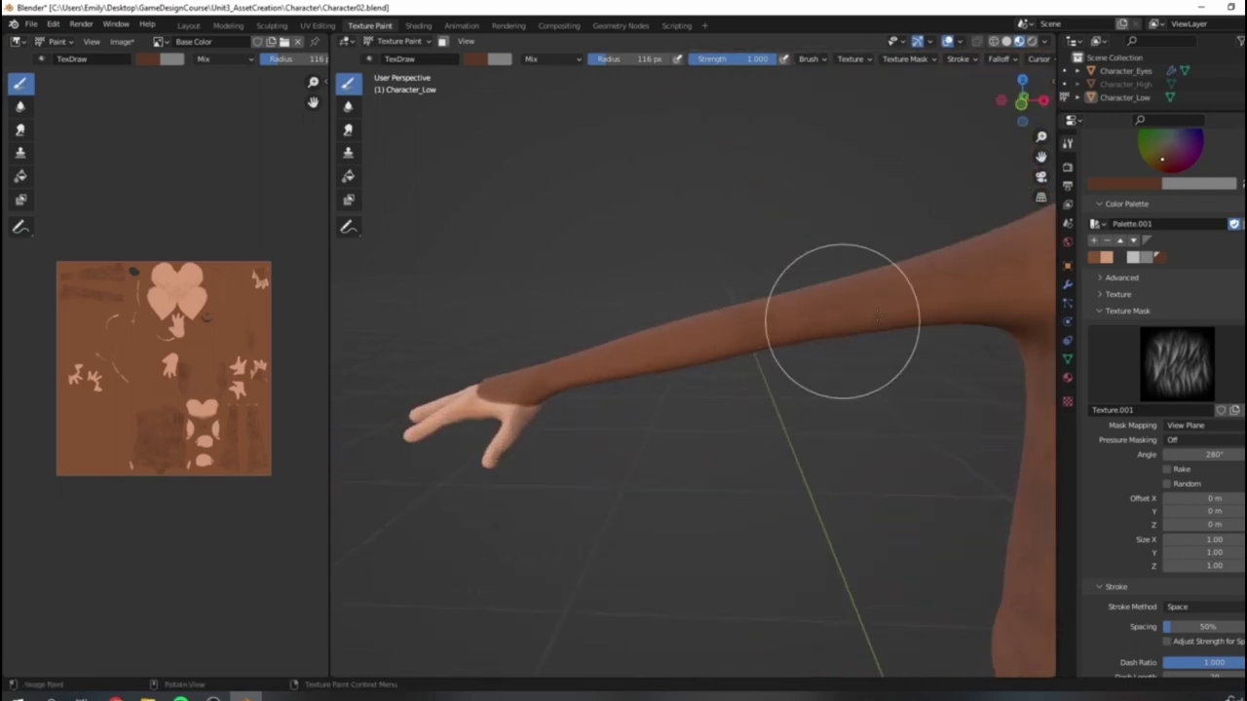
shift+middle_drag(738, 323, 648, 349)
mouse_move(762, 340)
mouse_down()
mouse_move(673, 381)
mouse_move(419, 412)
mouse_up()
mouse_move(838, 325)
mouse_down()
mouse_move(944, 292)
mouse_move(935, 340)
mouse_up()
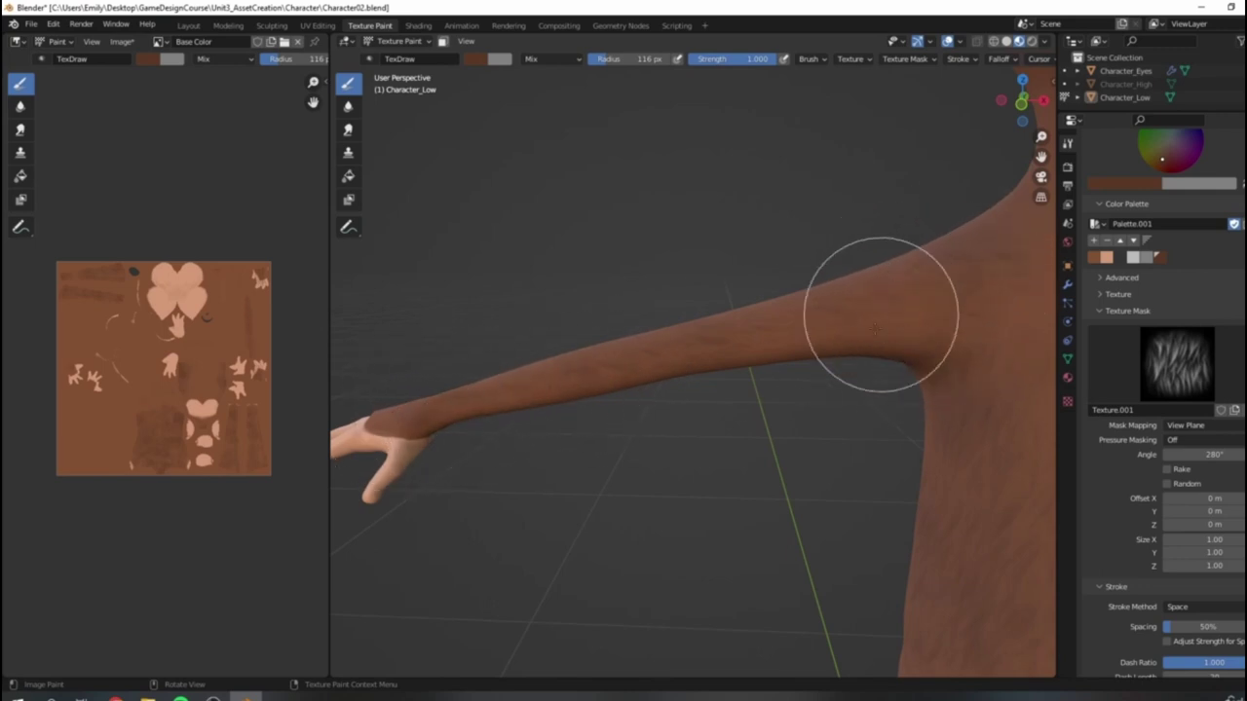
Step: Paint dark brown fur along the back of the right arm and over the right shoulder
mouse_move(746, 390)
middle_down()
mouse_move(807, 437)
mouse_move(779, 370)
middle_up()
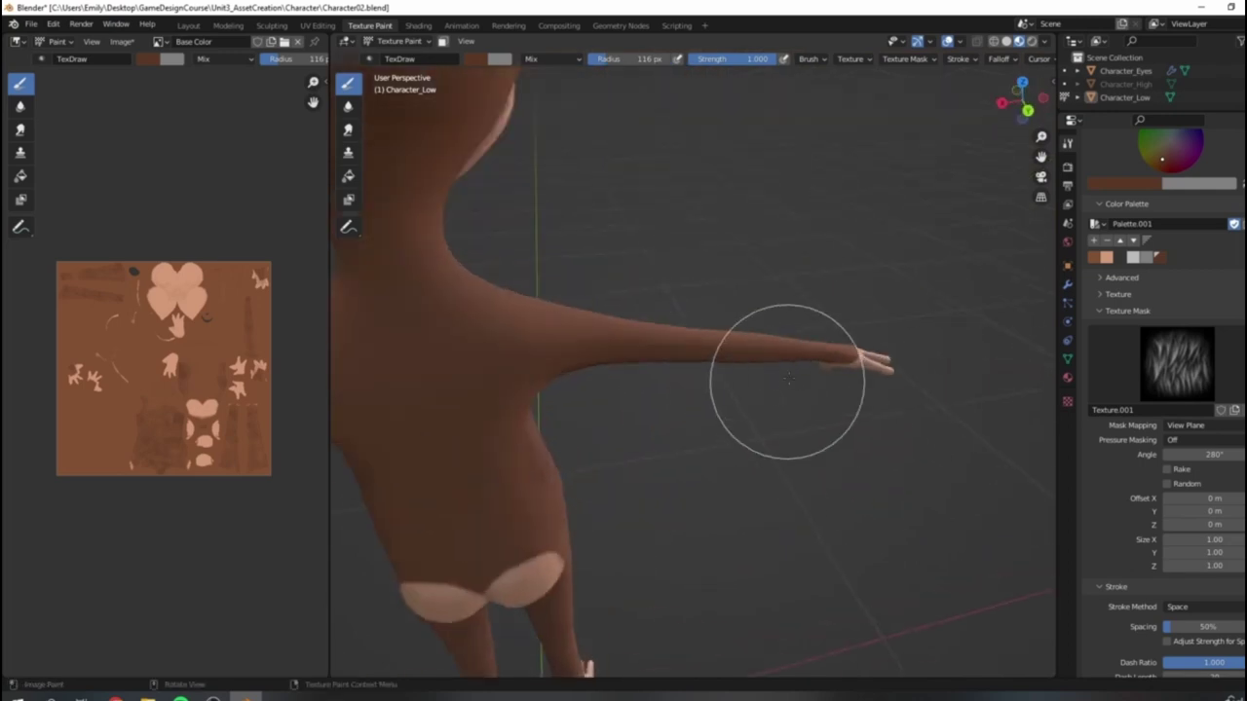
scroll(746, 373, up, 4)
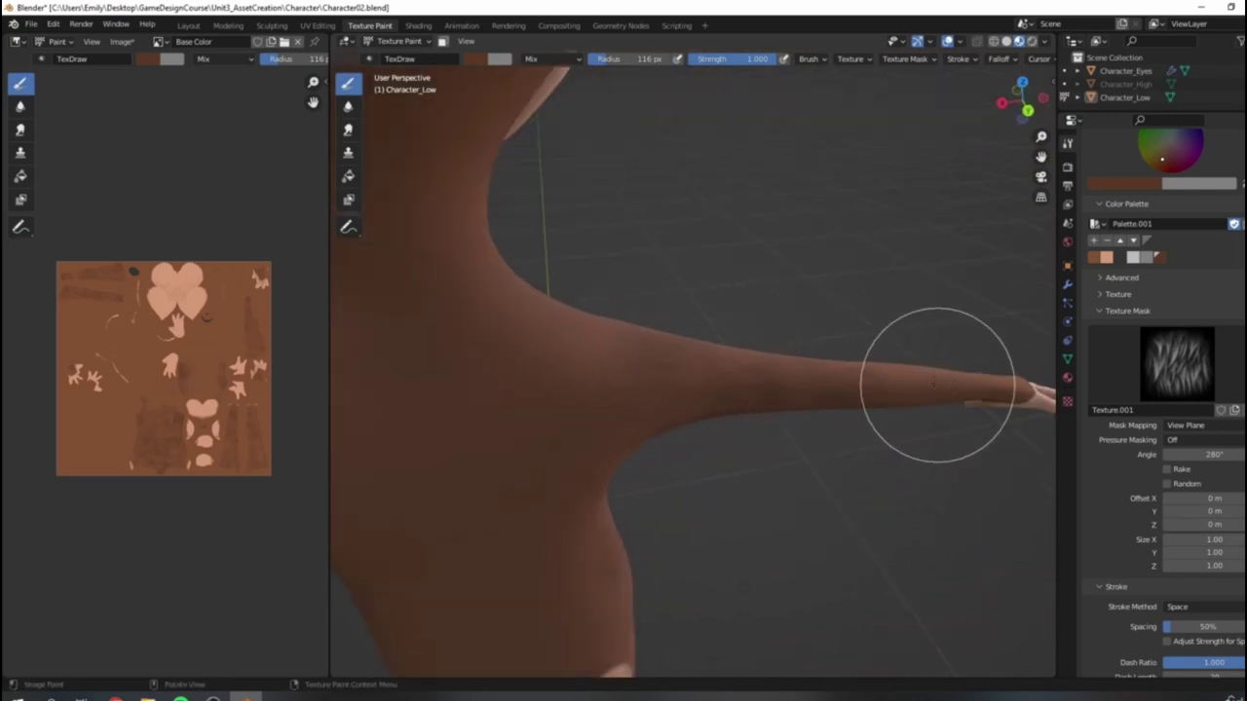
middle_drag(824, 362, 685, 359)
scroll(685, 359, up, 2)
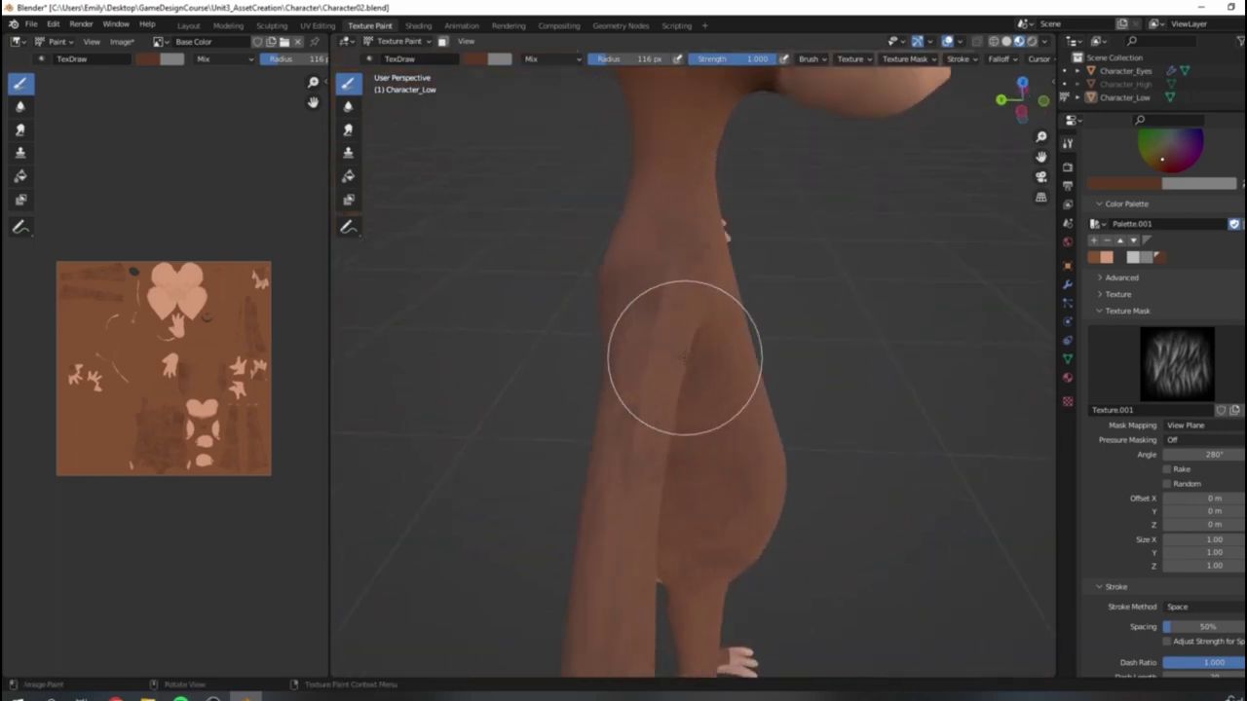
mouse_move(684, 359)
mouse_down()
mouse_move(643, 279)
mouse_move(646, 357)
mouse_move(679, 412)
mouse_up()
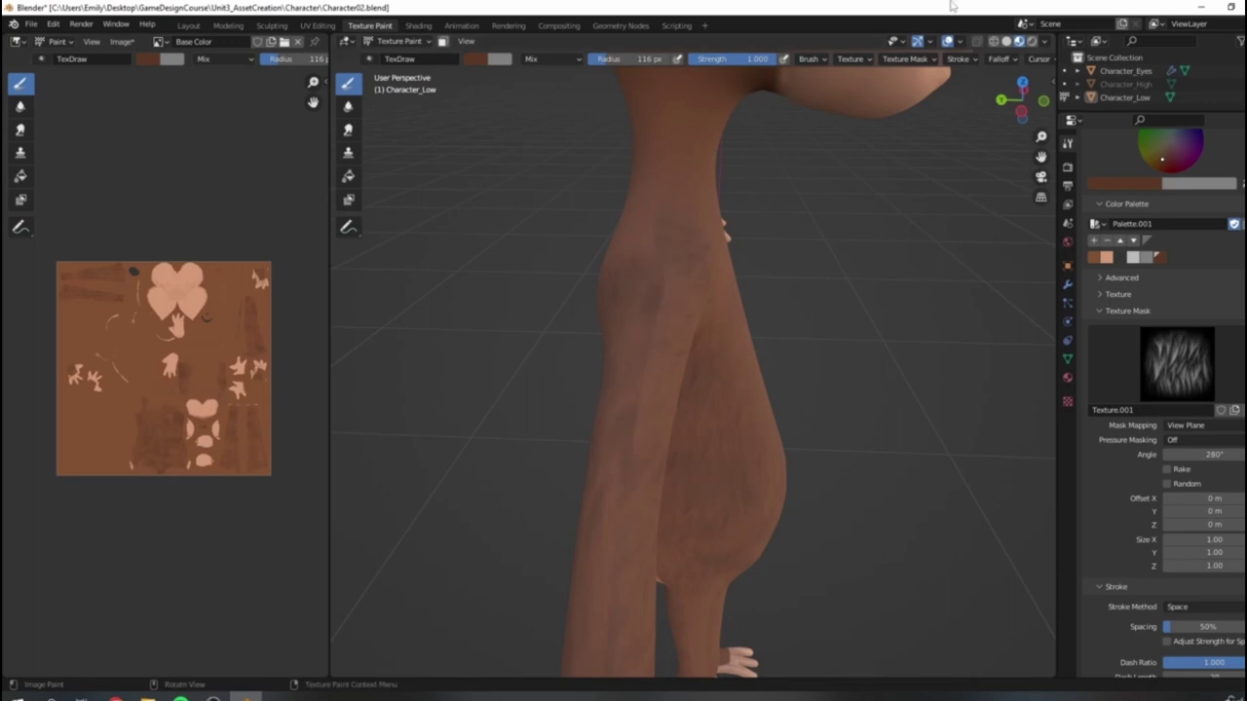
Step: Soften the dark fur on top of the right arm using the lighter brown palette color and a 74 px brush
click(1095, 258)
key(bracketleft)
key(bracketleft)
key(bracketleft)
key(bracketleft)
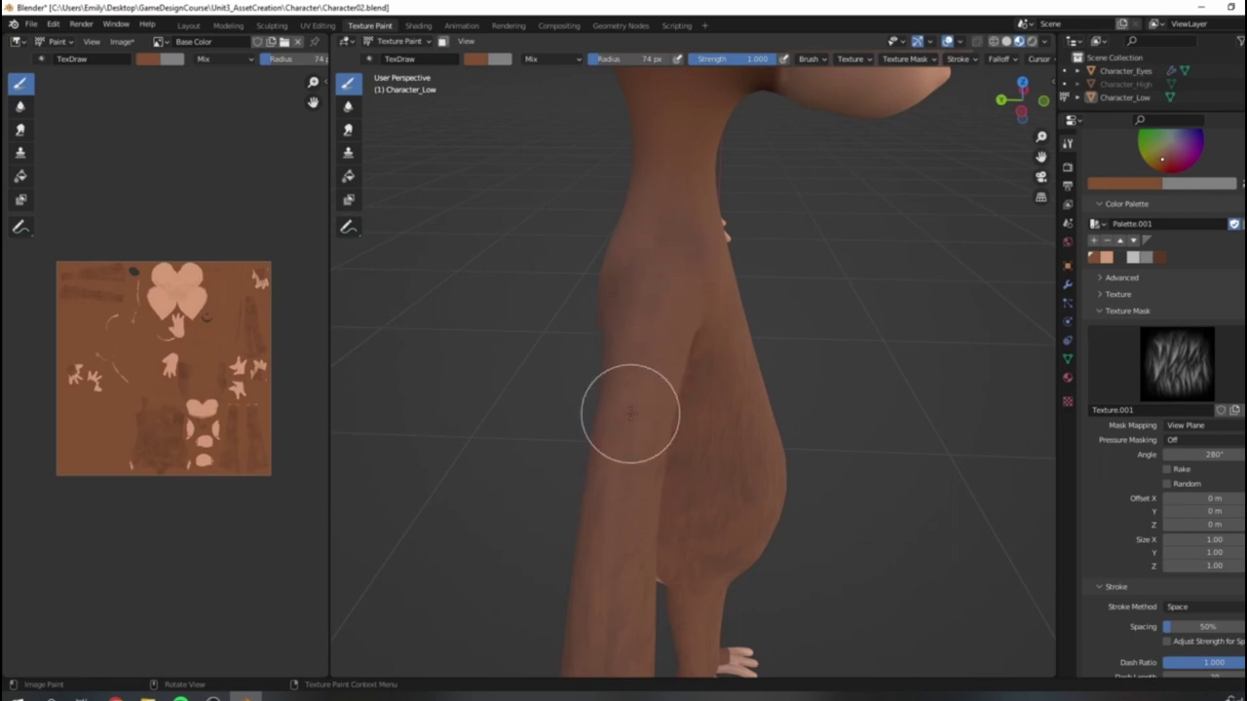
mouse_move(630, 414)
middle_down()
mouse_move(668, 380)
mouse_move(734, 402)
middle_up()
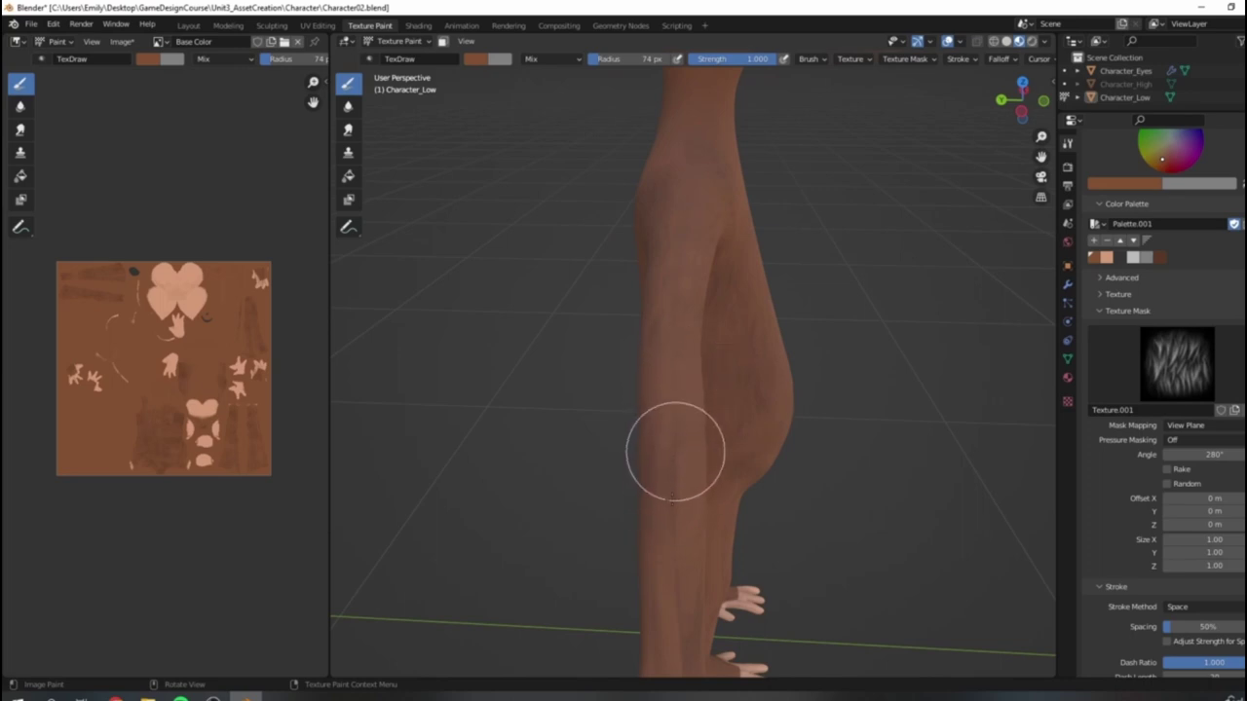
mouse_move(655, 480)
middle_down()
mouse_move(696, 479)
mouse_move(571, 438)
mouse_move(653, 451)
mouse_move(651, 484)
middle_up()
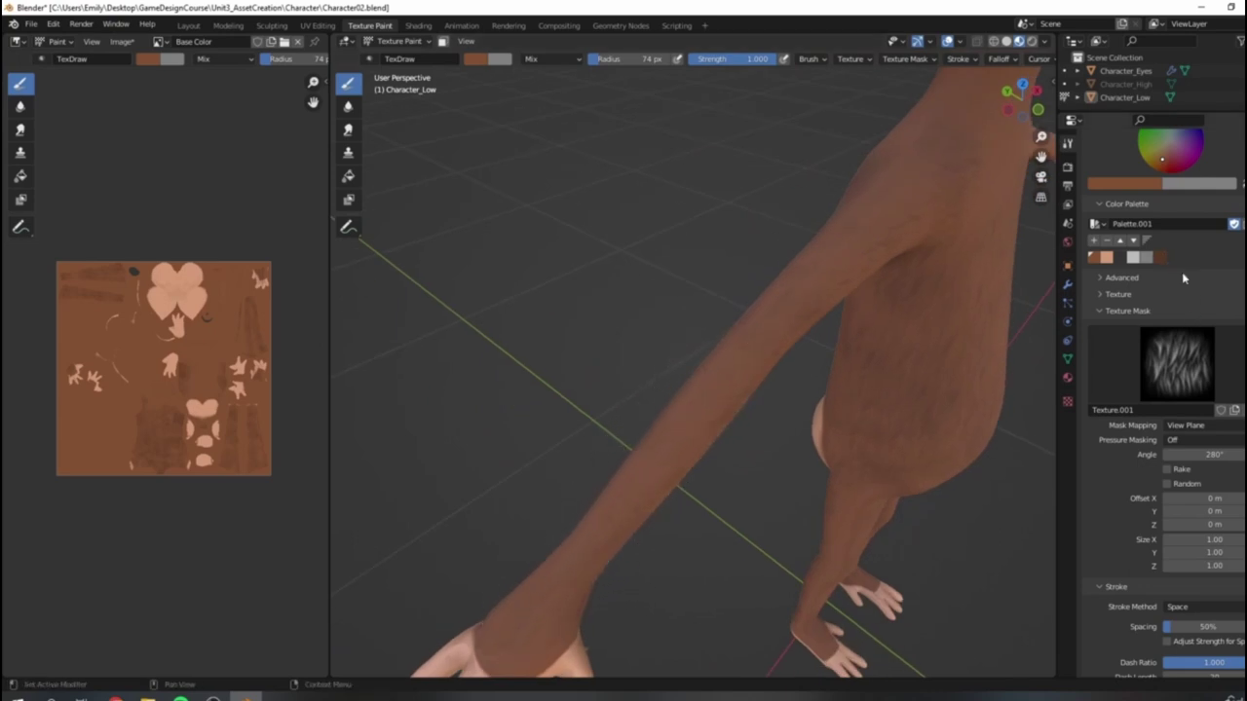
Step: Touch up the right shoulder's fur, alternating between the dark brown and the lighter brown palette colors
click(1159, 258)
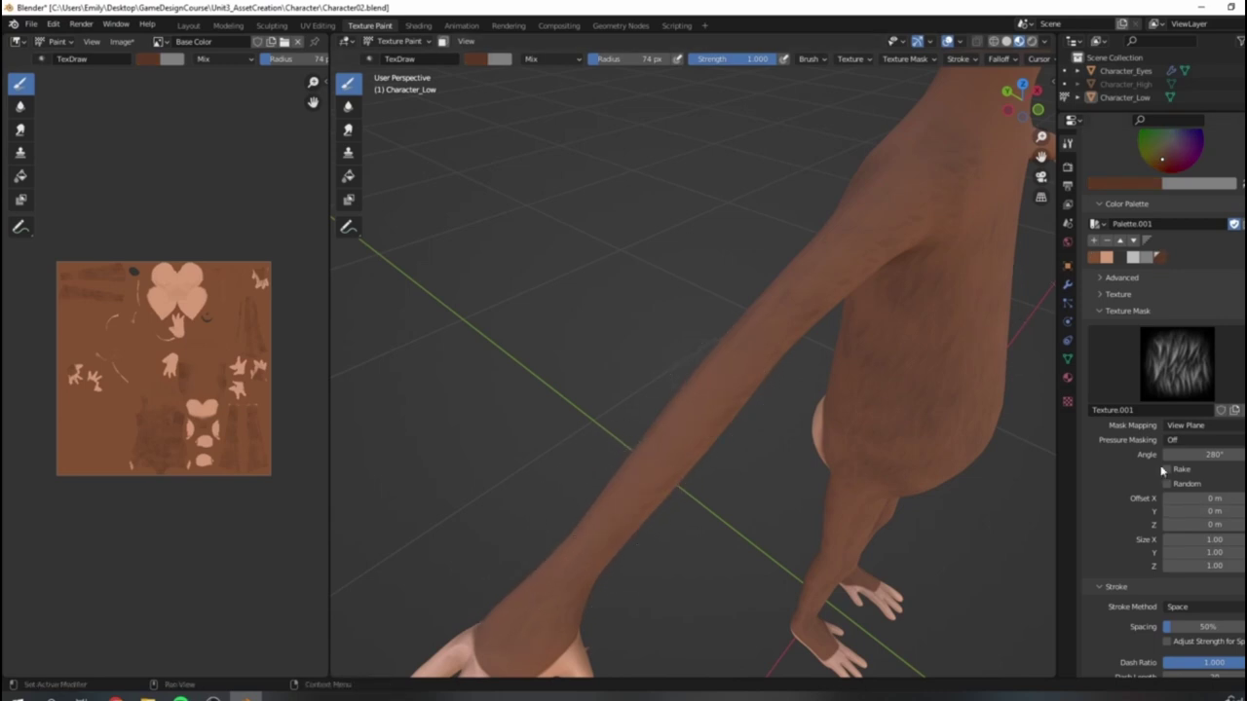
scroll(681, 342, down, 4)
middle_drag(682, 342, 763, 360)
scroll(828, 356, up, 4)
mouse_move(882, 376)
middle_down()
mouse_move(834, 366)
mouse_move(876, 394)
middle_up()
click(1094, 258)
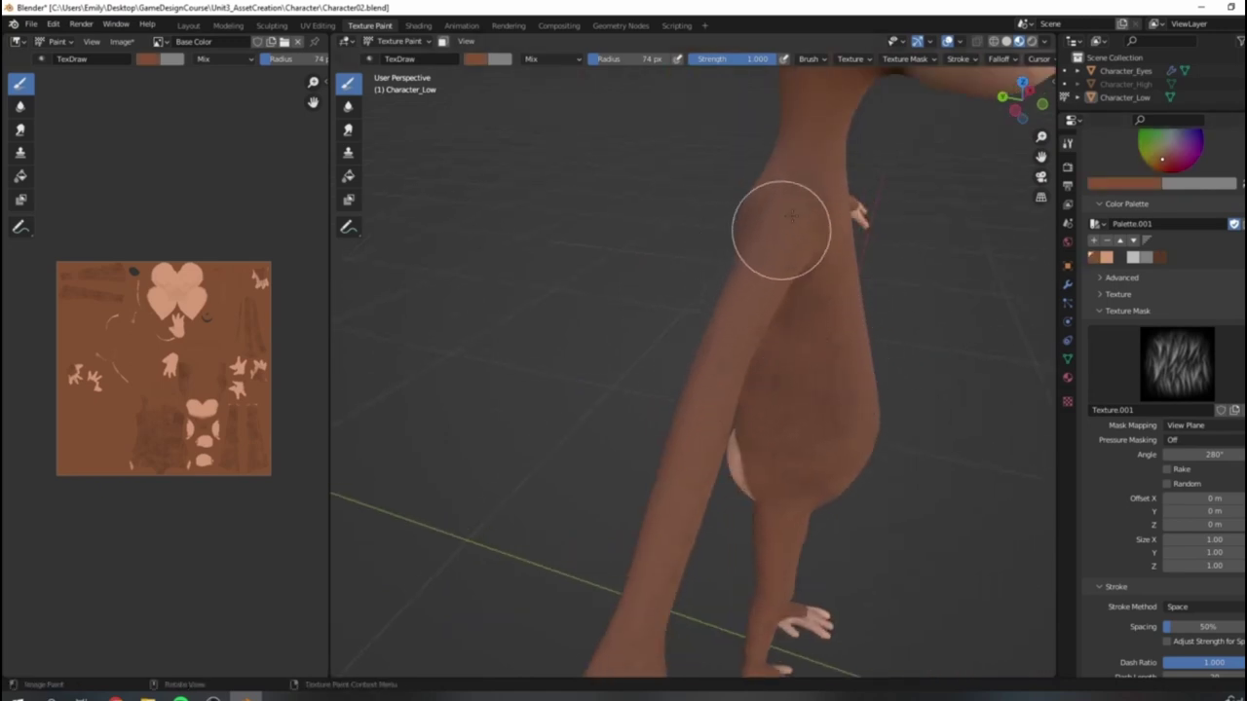
Step: Reset the texture mask angle to 0° and paint dark brown fur down the top of the right arm to the wrist
click(1158, 257)
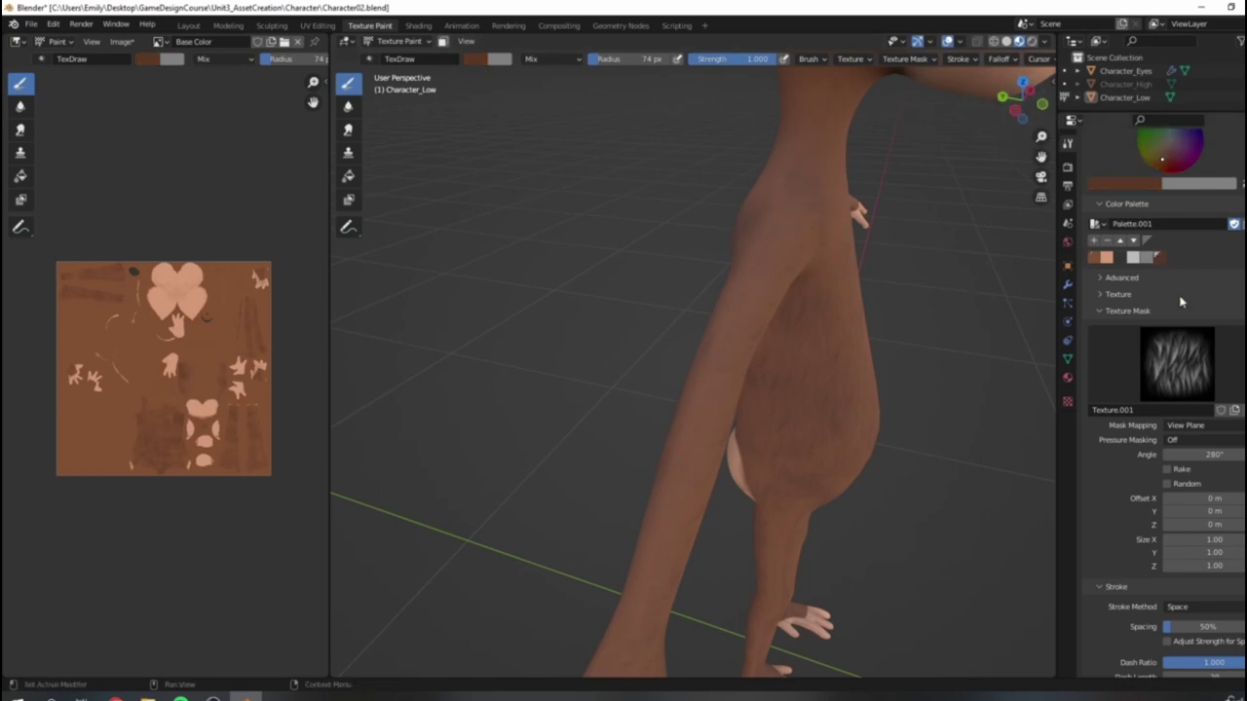
key(Return)
mouse_move(713, 374)
middle_down()
mouse_move(746, 390)
mouse_move(749, 409)
middle_up()
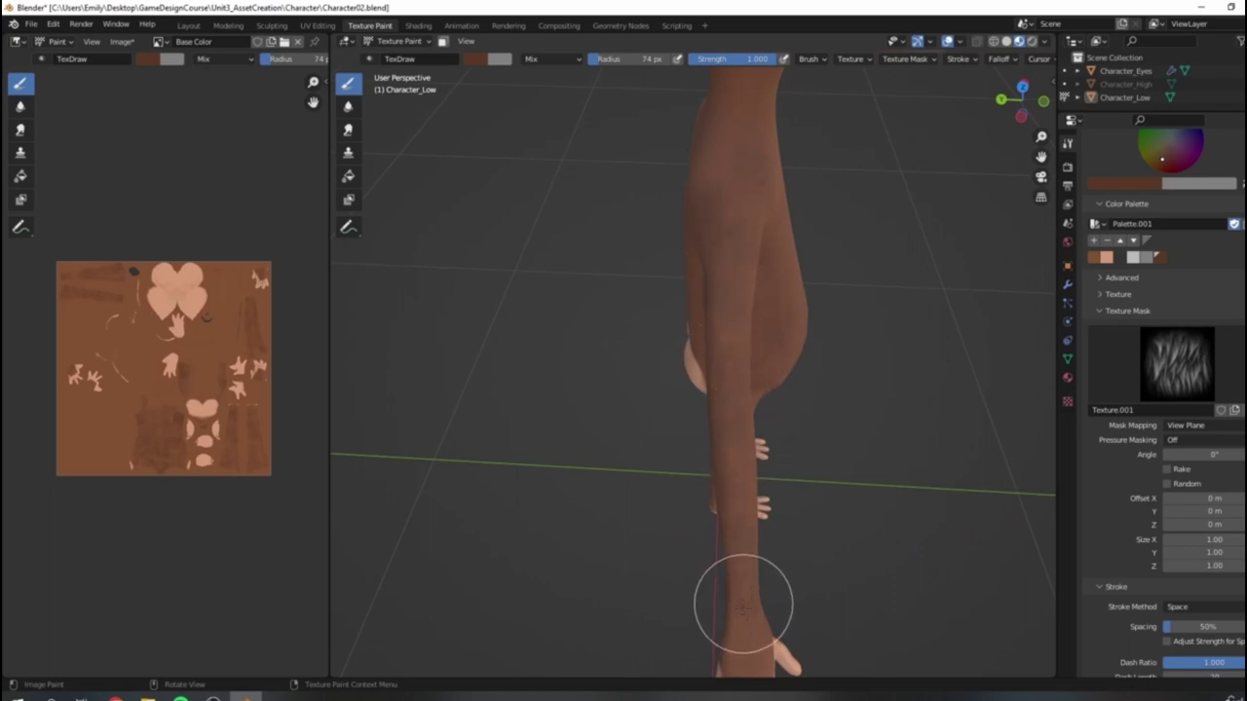
Step: Paint dark brown fur over the top and front of the left arm, using a 90° mask angle for the front
middle_drag(740, 638, 804, 389)
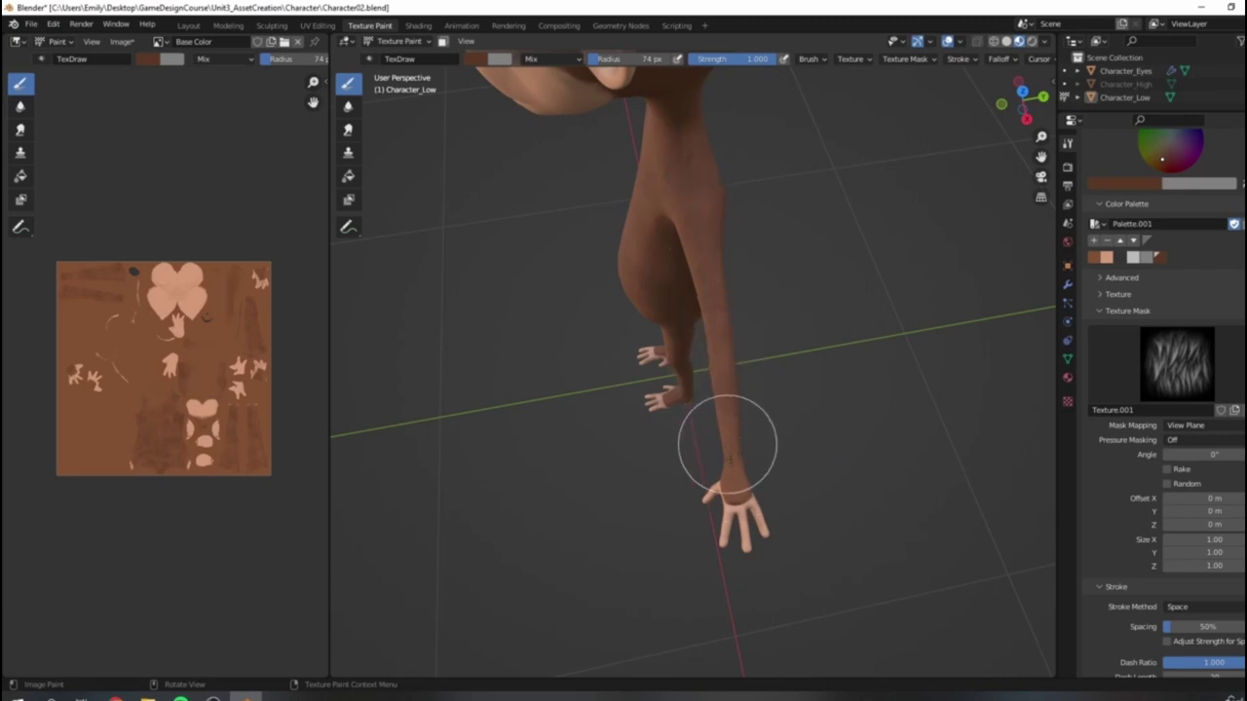
middle_drag(755, 509, 787, 351)
scroll(787, 350, up, 5)
middle_drag(682, 407, 681, 408)
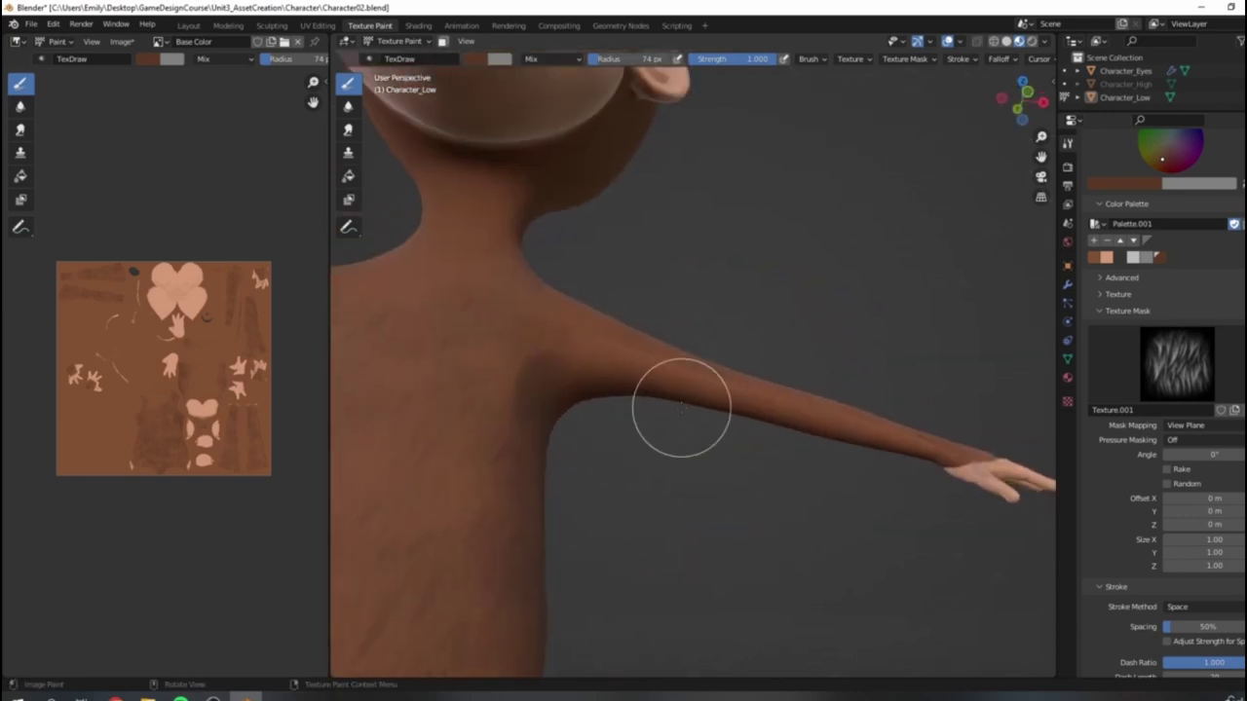
mouse_move(672, 377)
mouse_down()
mouse_move(840, 431)
mouse_move(782, 445)
mouse_up()
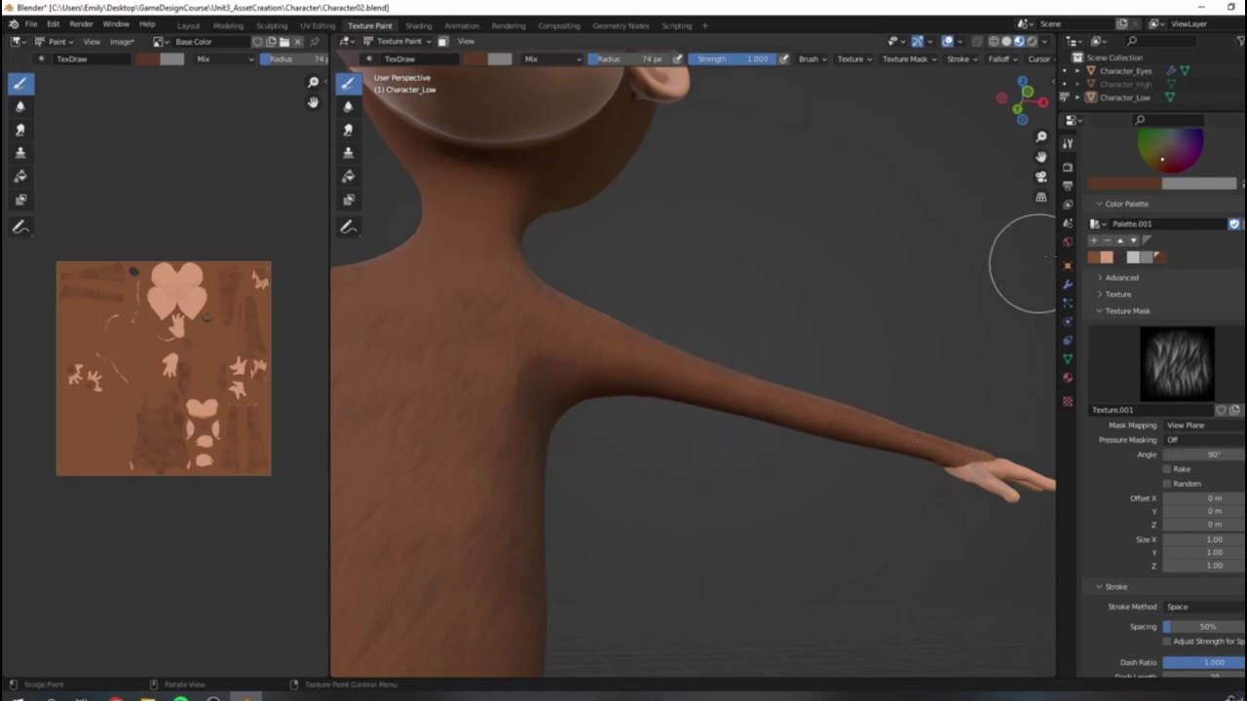
click(1094, 258)
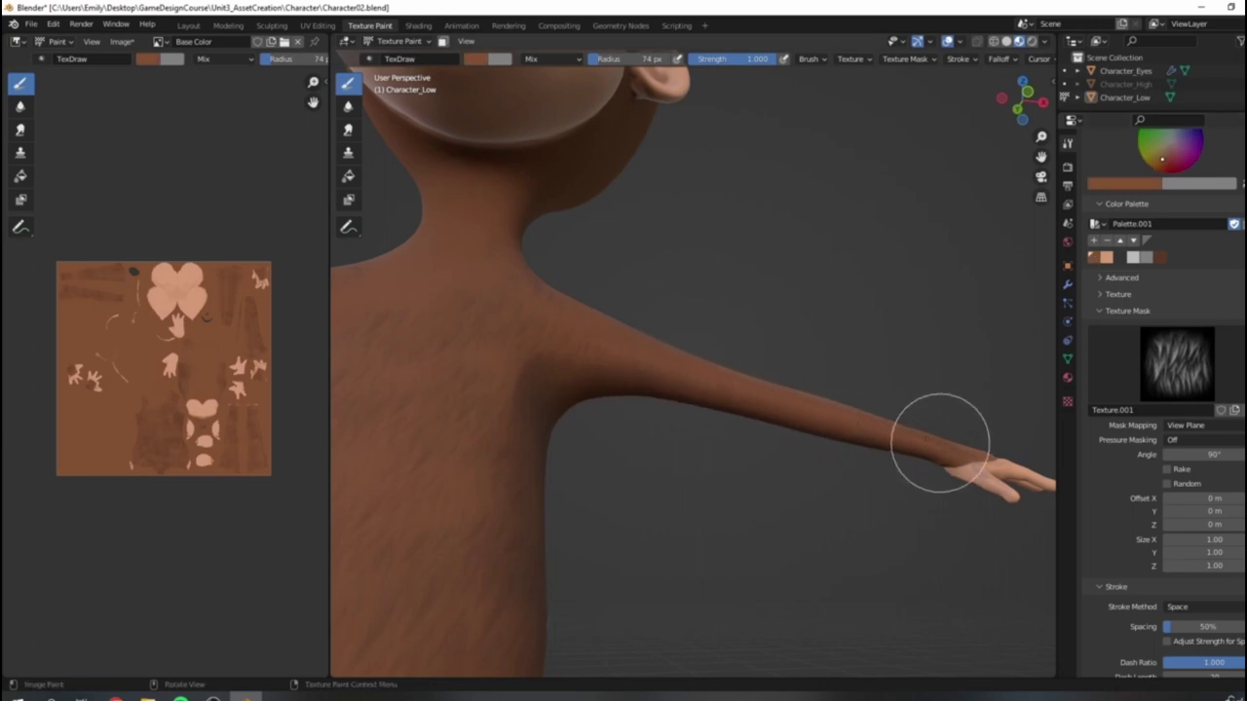
Step: Rotate the viewport's HDRI lighting to brighten the left arm's back and paint dark brown fur along it
click(1157, 259)
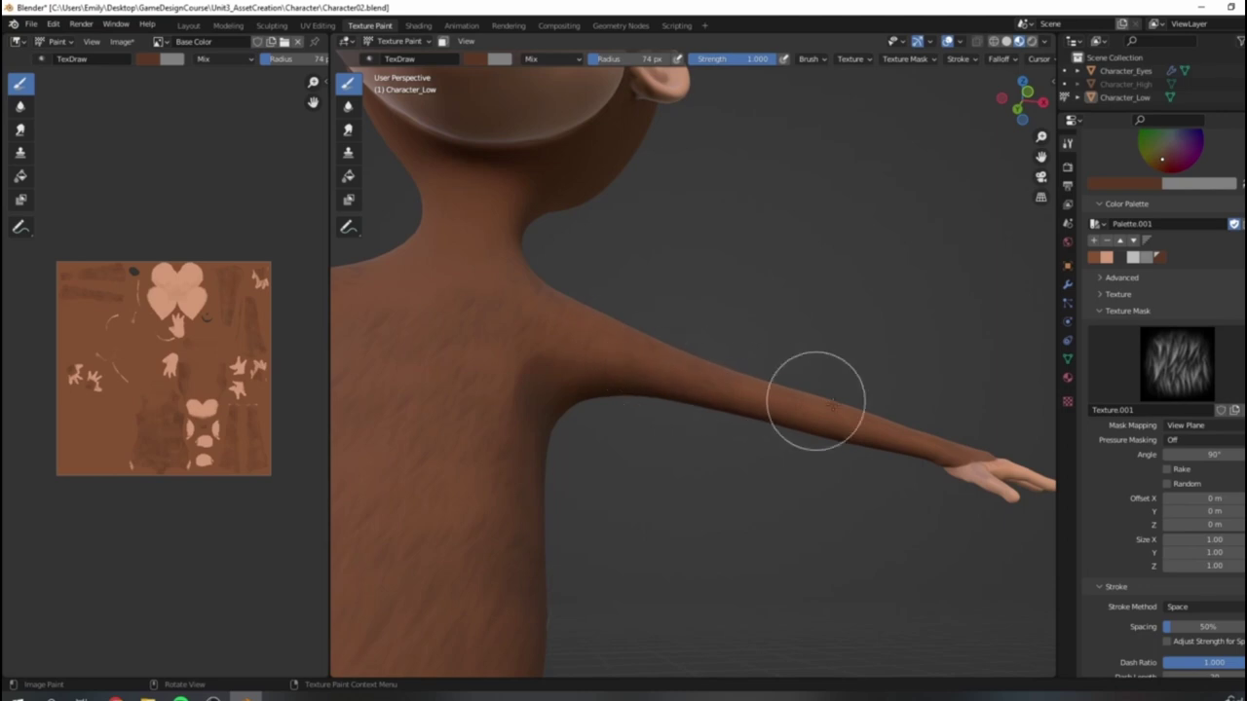
mouse_move(695, 389)
middle_down()
mouse_move(751, 389)
mouse_move(551, 437)
mouse_move(623, 409)
mouse_move(649, 429)
mouse_move(713, 397)
middle_up()
scroll(649, 428, up, 3)
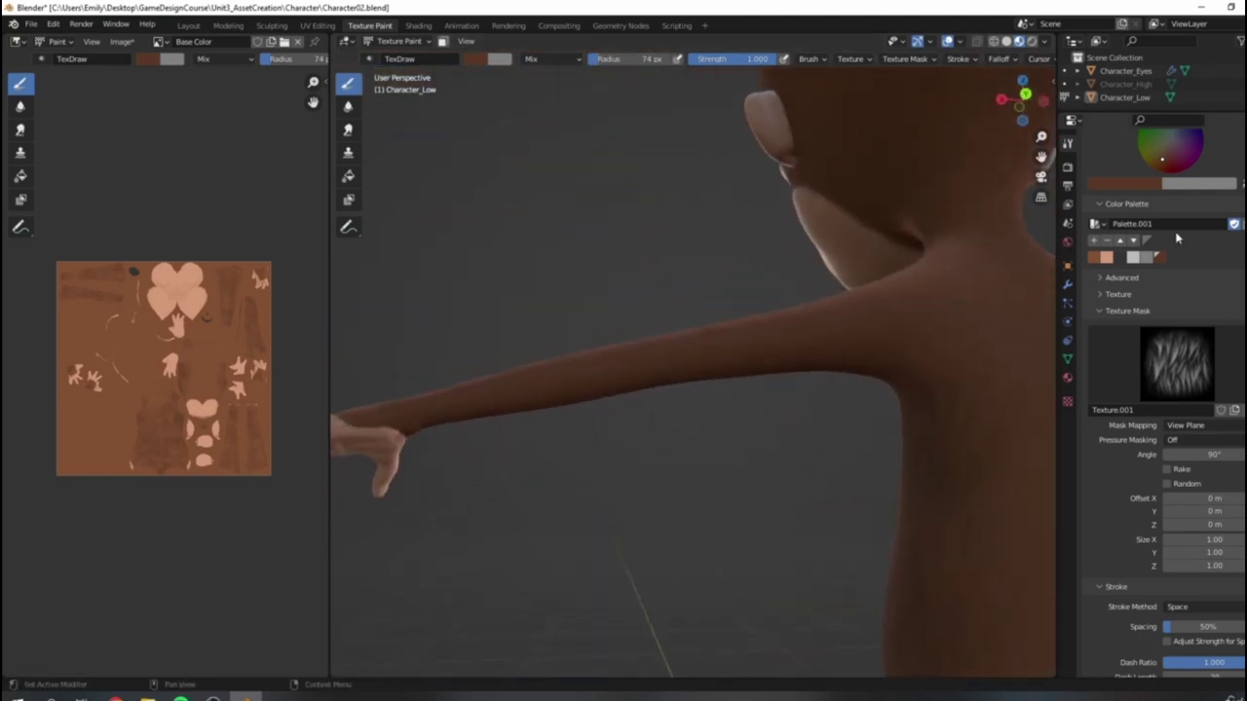
click(1045, 41)
drag(1032, 186, 1091, 185)
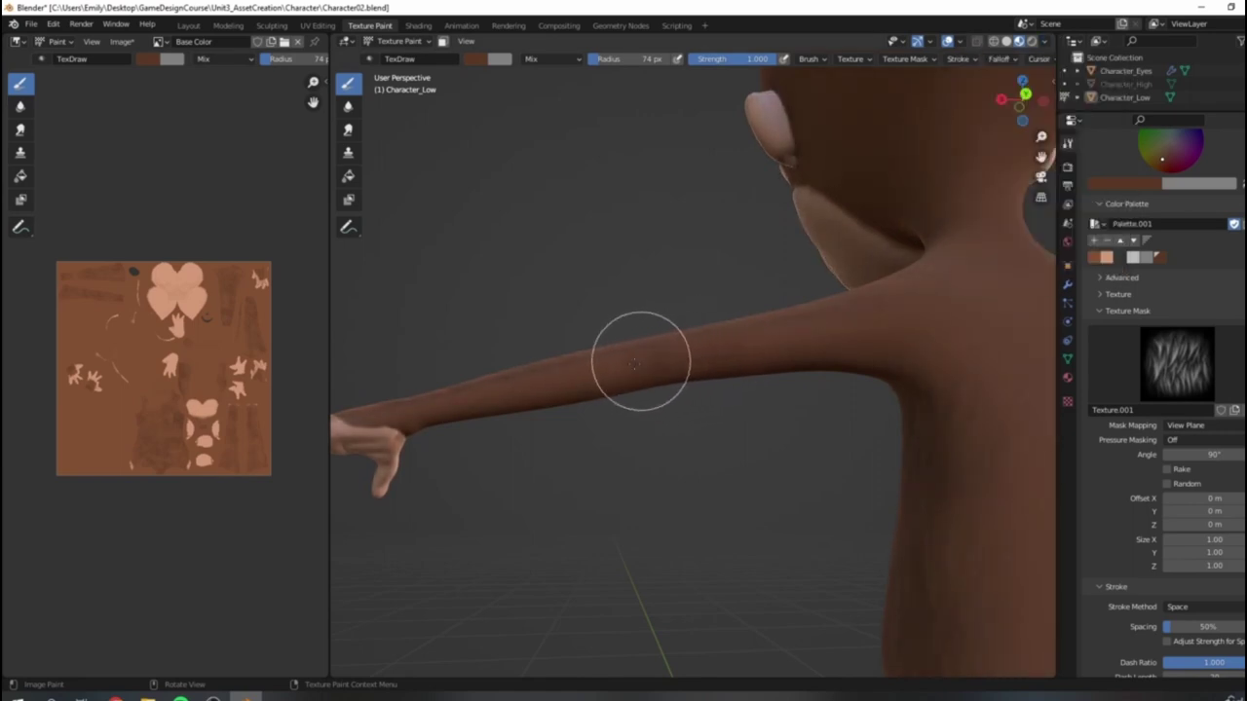
middle_drag(378, 263, 641, 435)
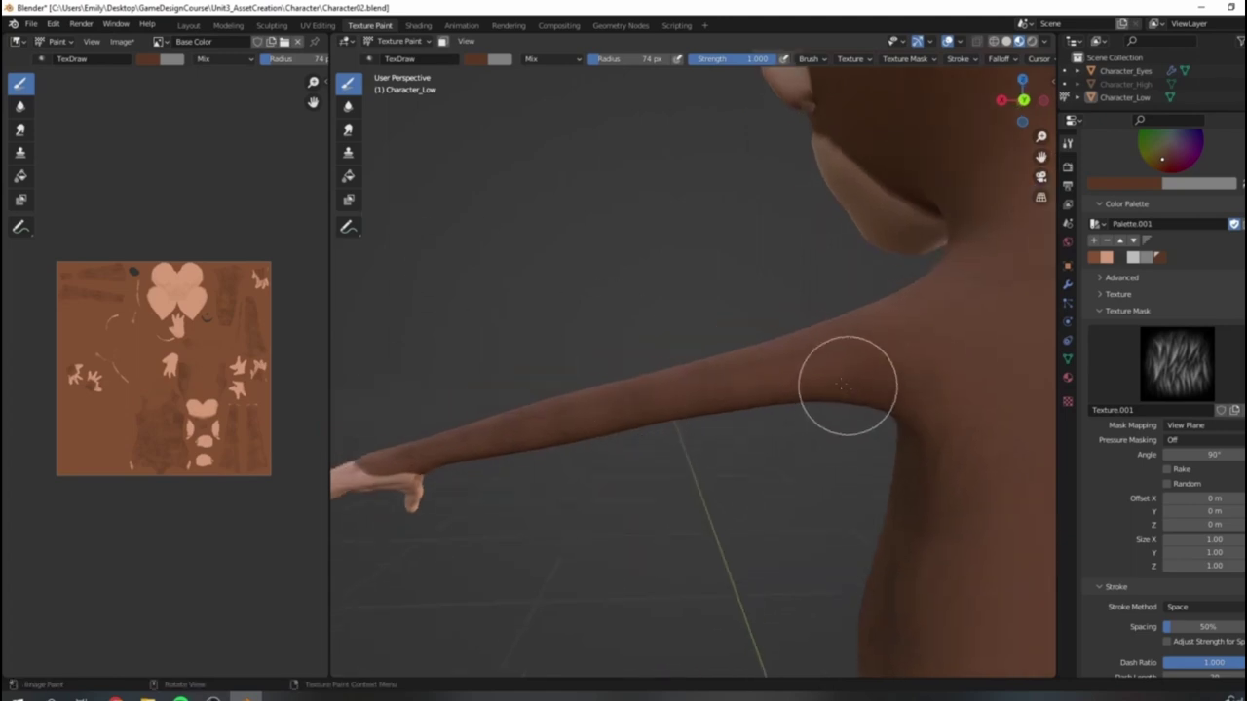
click(1104, 258)
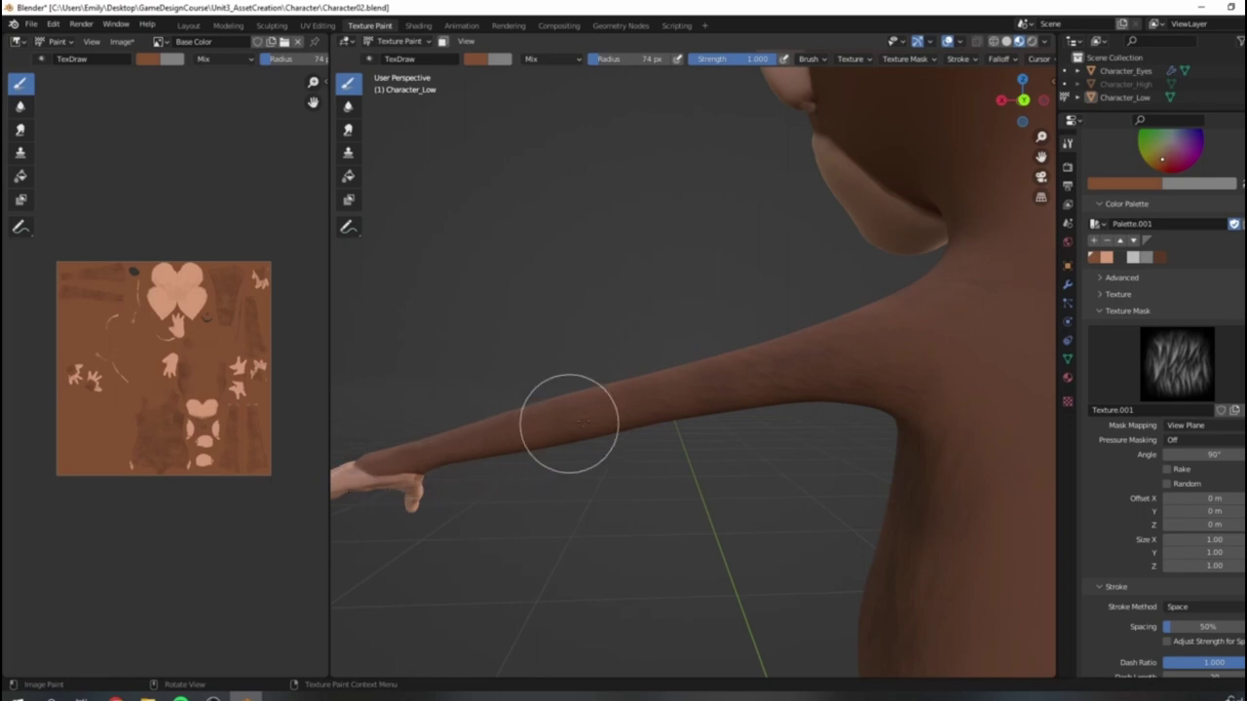
Step: Reset the texture mask angle to 0° and paint dark brown fur down the monkey's back to the hips
scroll(829, 256, down, 8)
middle_drag(829, 256, 824, 226)
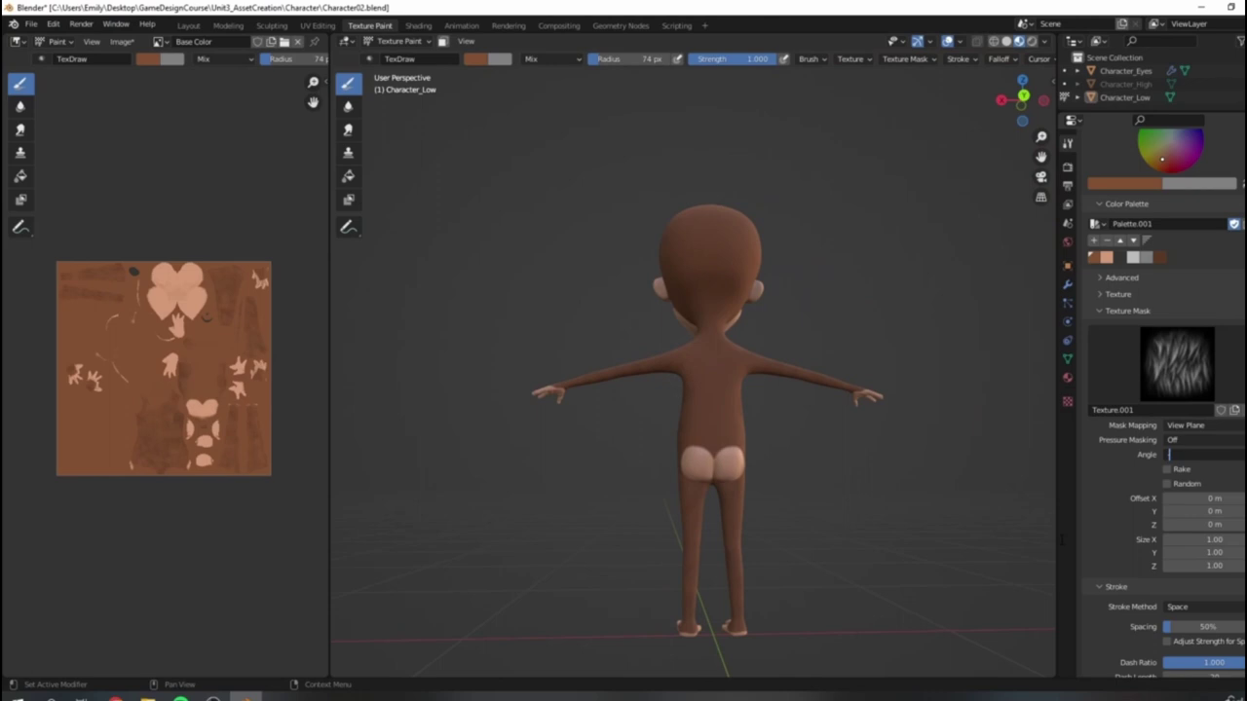
scroll(905, 409, up, 4)
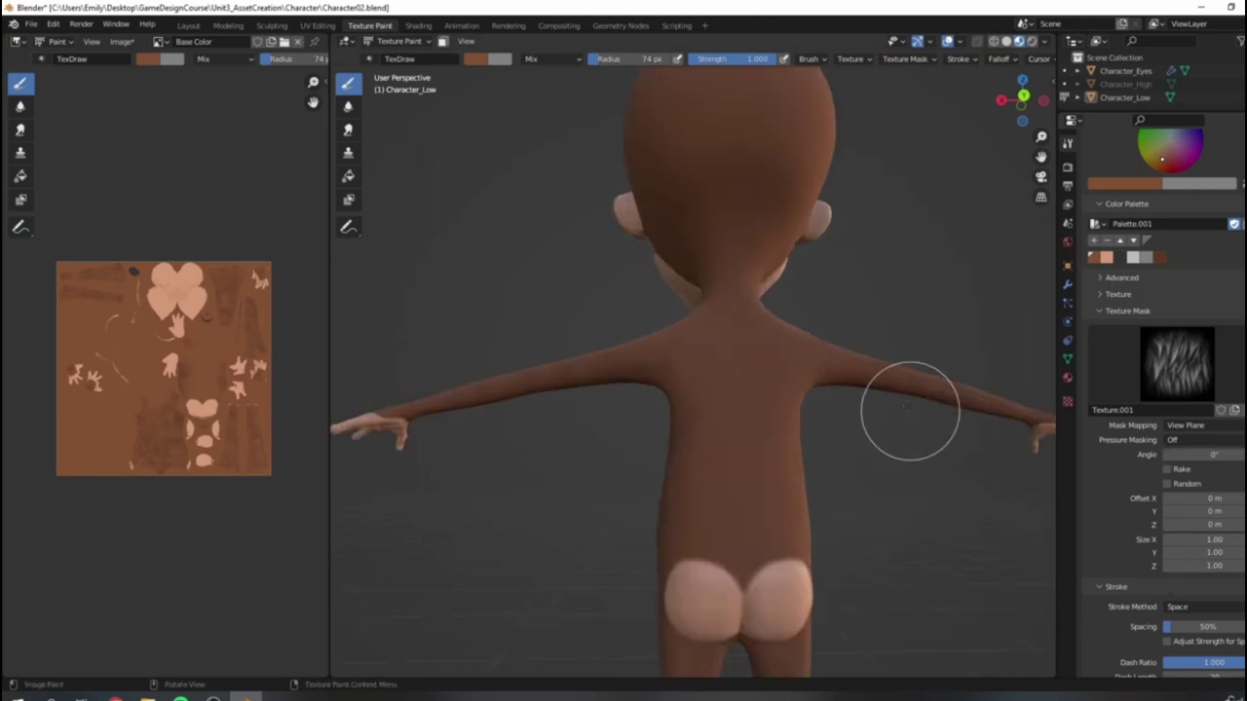
scroll(868, 409, down, 1)
scroll(685, 361, down, 1)
scroll(671, 354, up, 4)
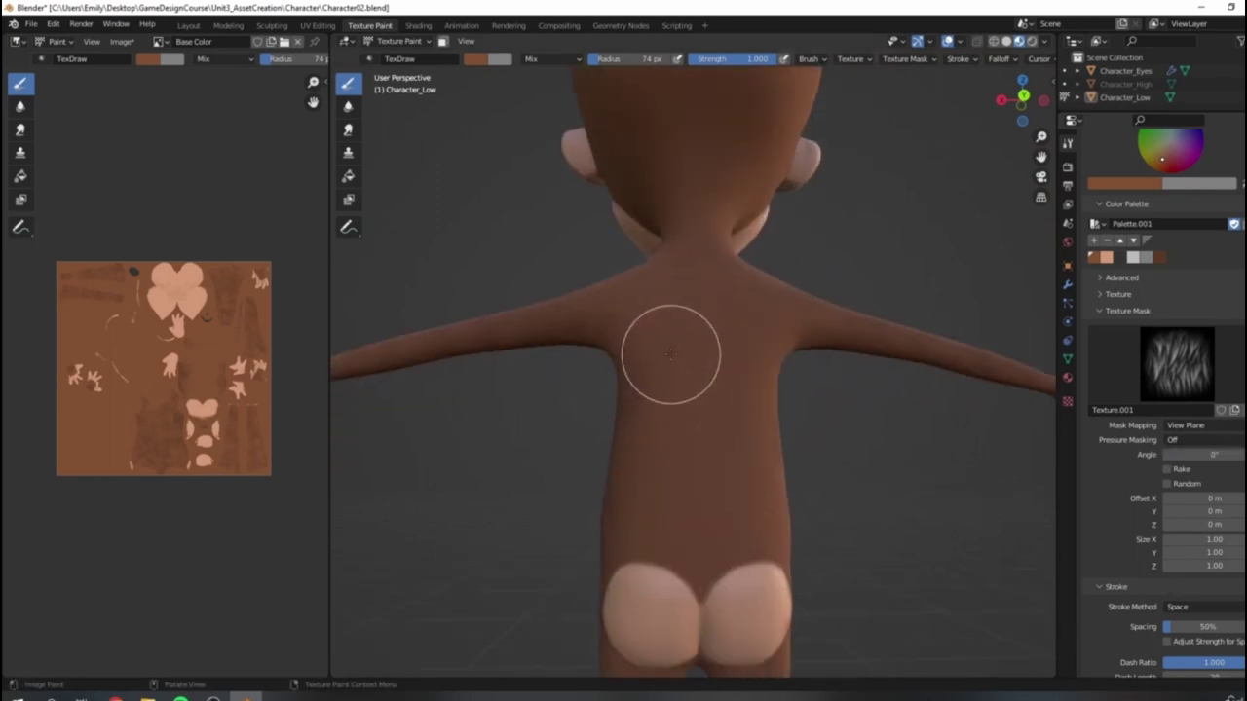
key(s)
mouse_move(701, 258)
mouse_down()
mouse_move(659, 506)
mouse_move(701, 559)
mouse_up()
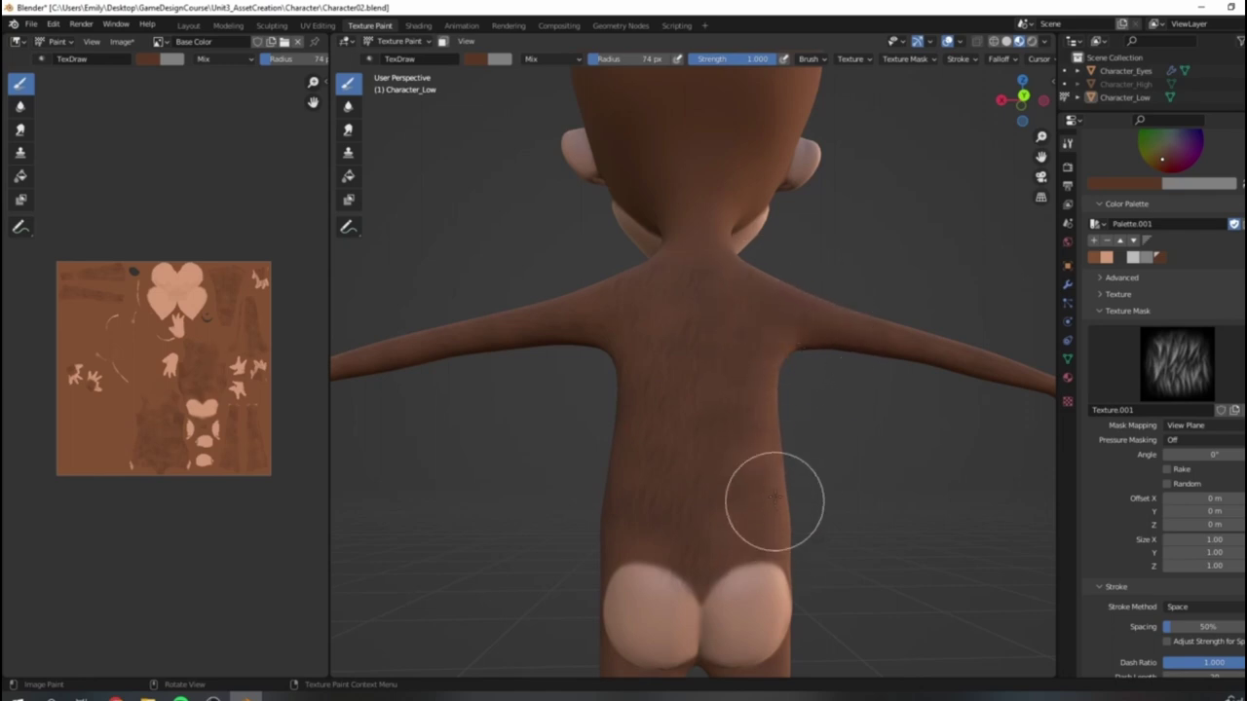
Step: Paint dark brown fur strokes across the back of the monkey's head, from the crown down to the nape
scroll(799, 505, down, 5)
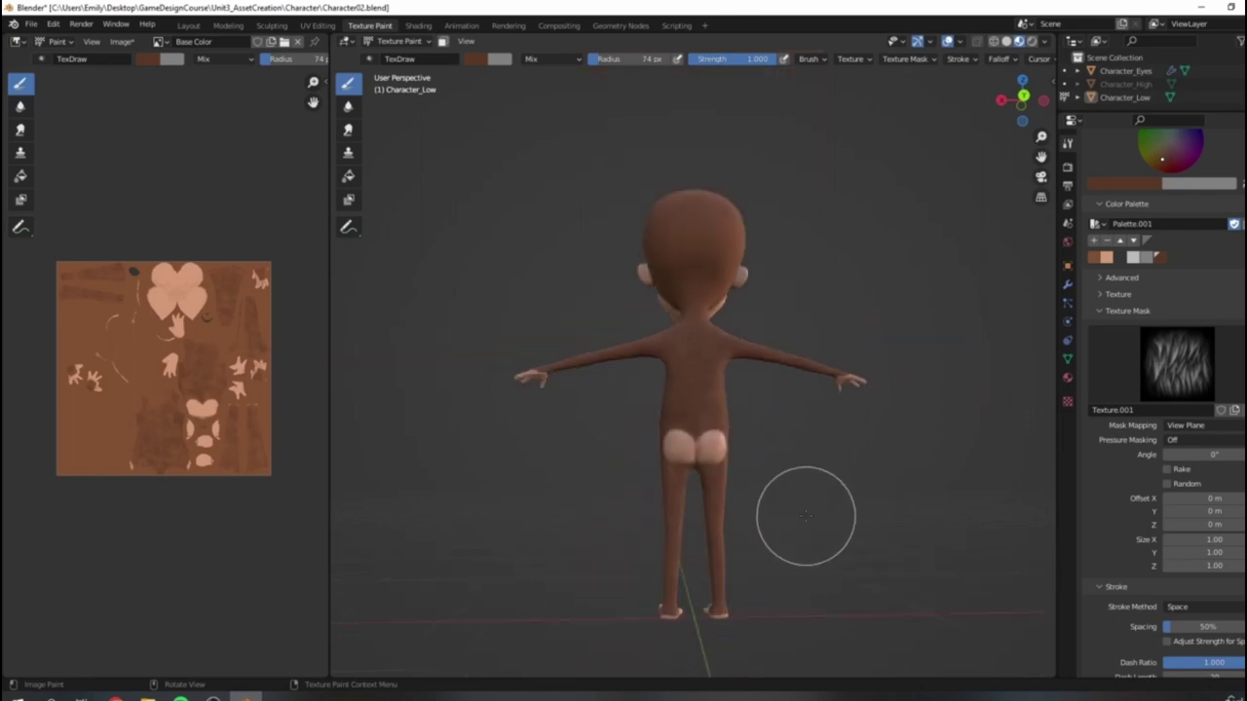
middle_drag(805, 516, 656, 545)
scroll(646, 487, up, 4)
middle_drag(727, 468, 823, 389)
shift+middle_drag(693, 341, 718, 529)
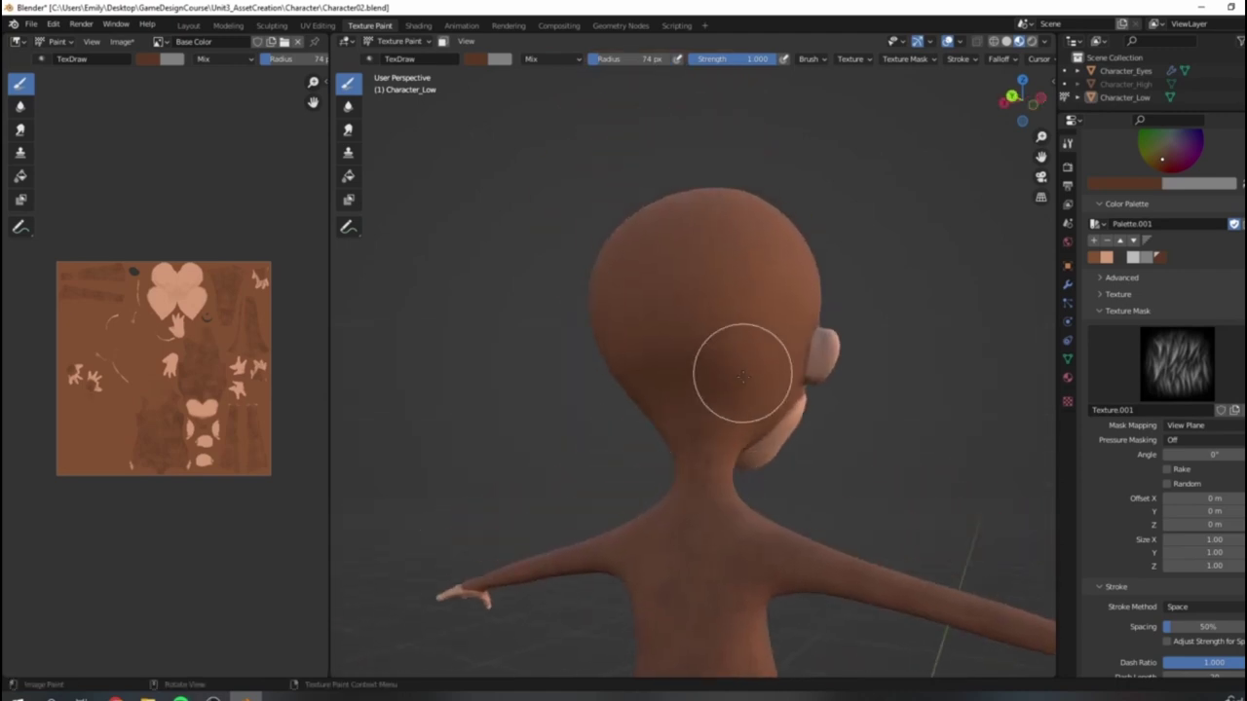
mouse_move(758, 306)
mouse_down()
mouse_move(696, 367)
mouse_move(718, 376)
mouse_move(640, 390)
mouse_move(676, 508)
mouse_up()
middle_drag(676, 508, 829, 438)
scroll(817, 428, up, 2)
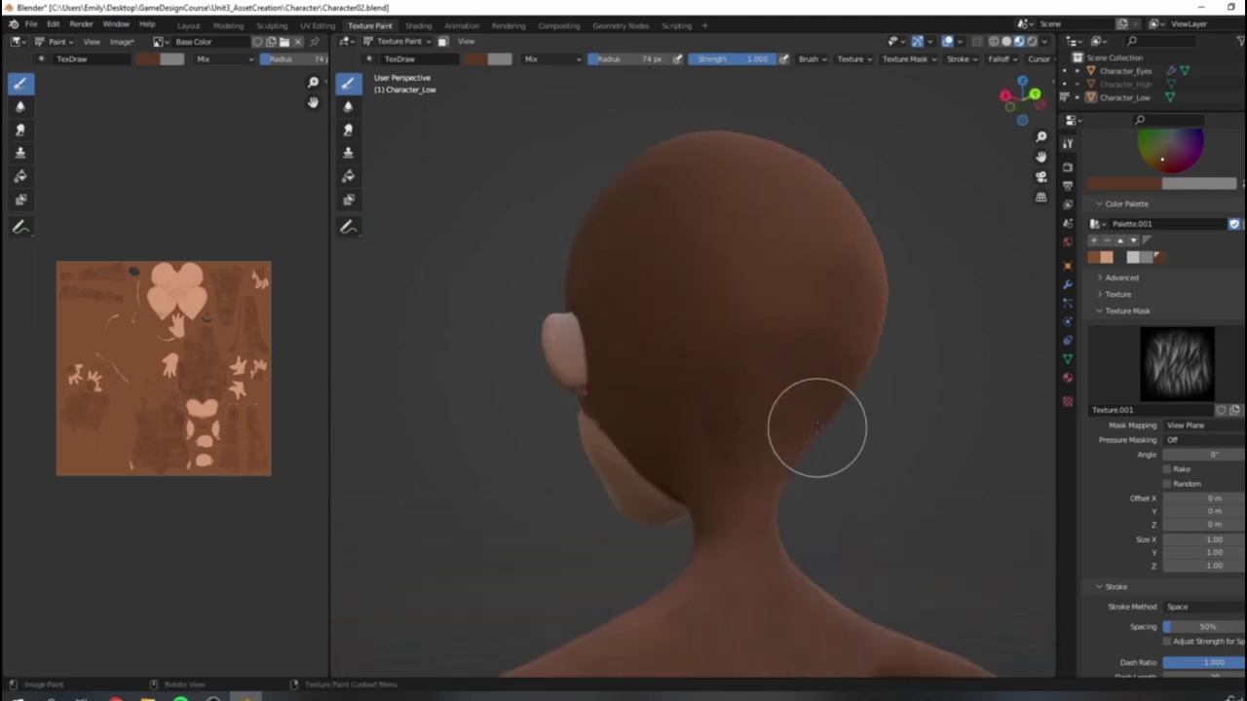
Step: Set the lighter brown palette colour as the brush's secondary colour, with dark brown as the primary colour
click(1092, 258)
click(1159, 259)
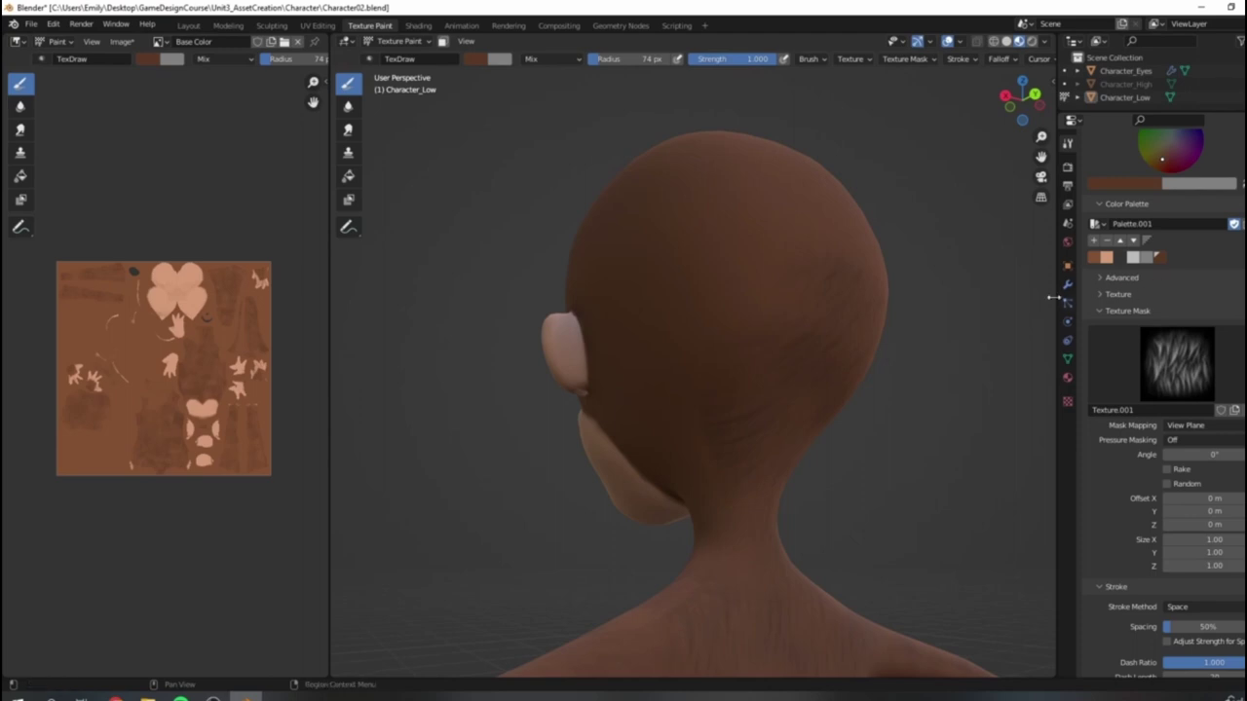
key(x)
click(1098, 258)
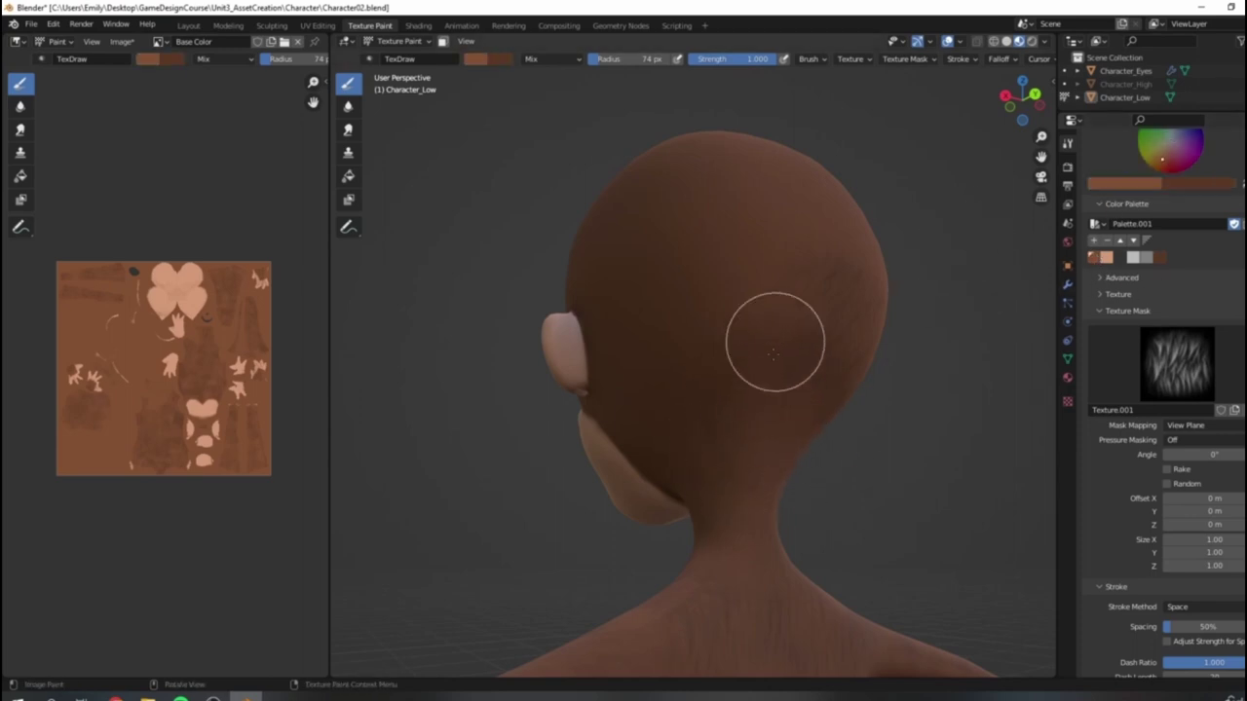
key(x)
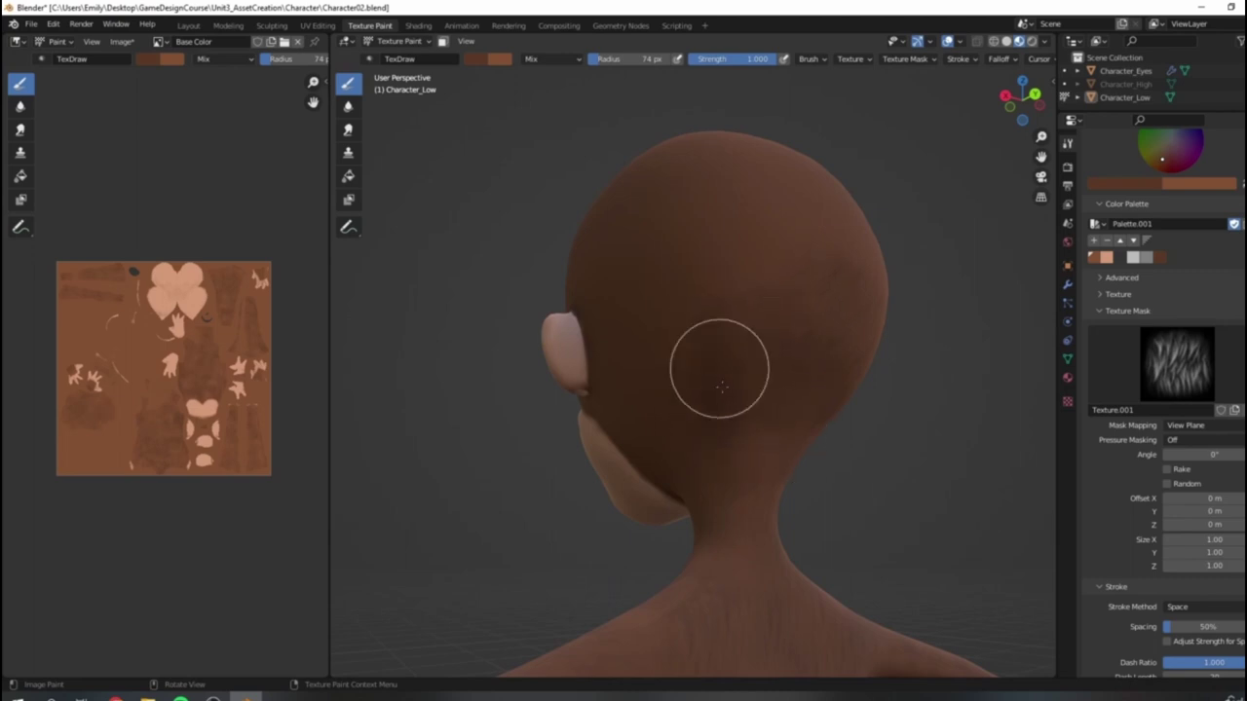
Step: Rotate the viewport's HDRI lighting to brighten the back of the head and paint fur over its back and left side
click(1046, 42)
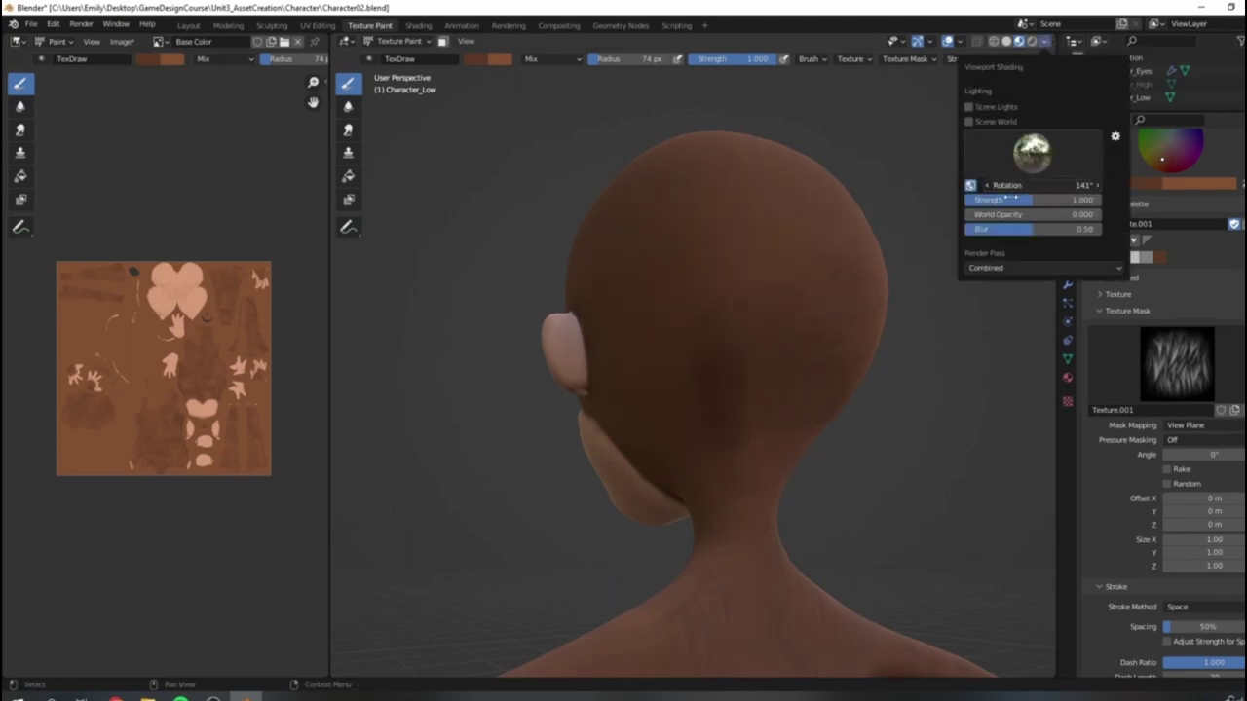
drag(1069, 201, 1223, 224)
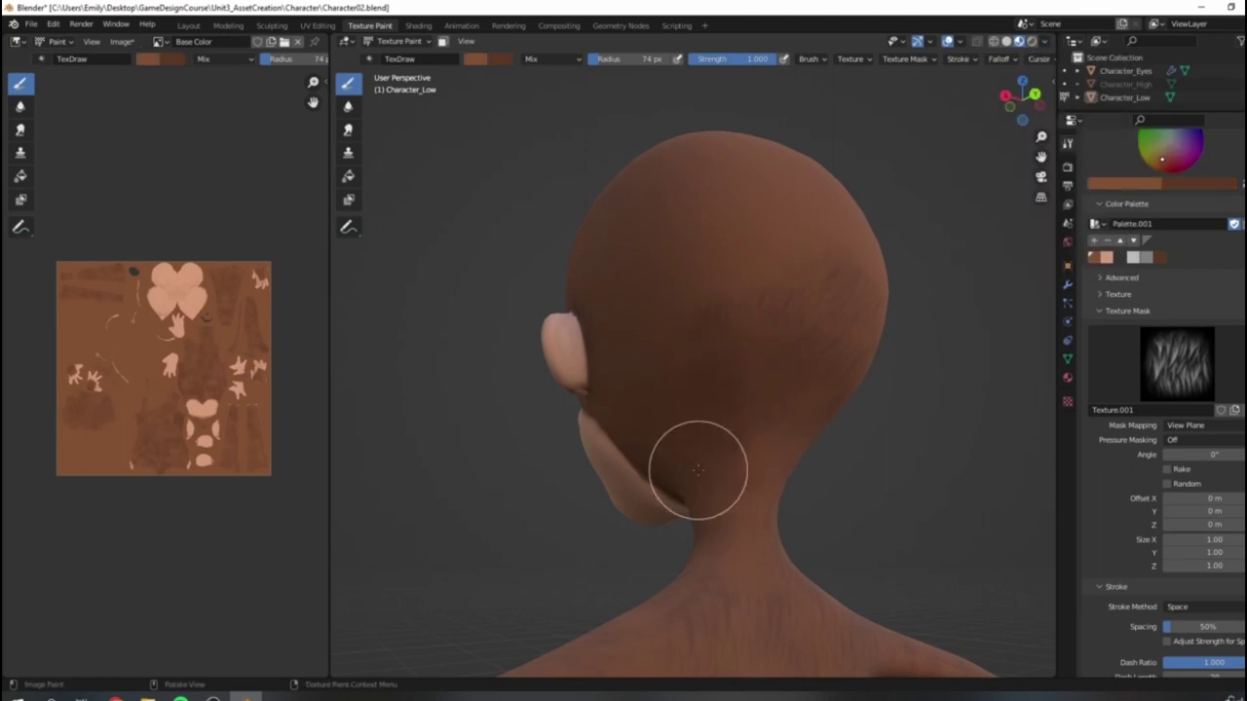
middle_drag(718, 418, 857, 523)
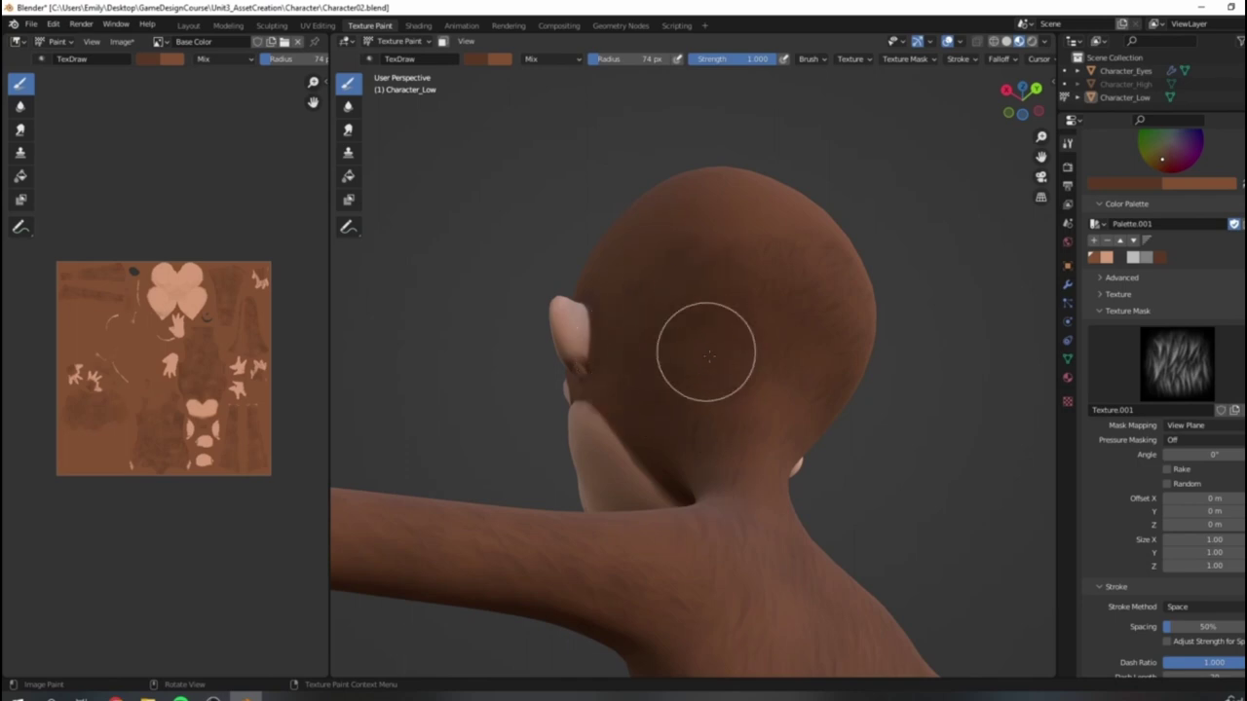
mouse_move(668, 445)
middle_down()
mouse_move(714, 395)
mouse_move(649, 437)
mouse_move(642, 424)
middle_up()
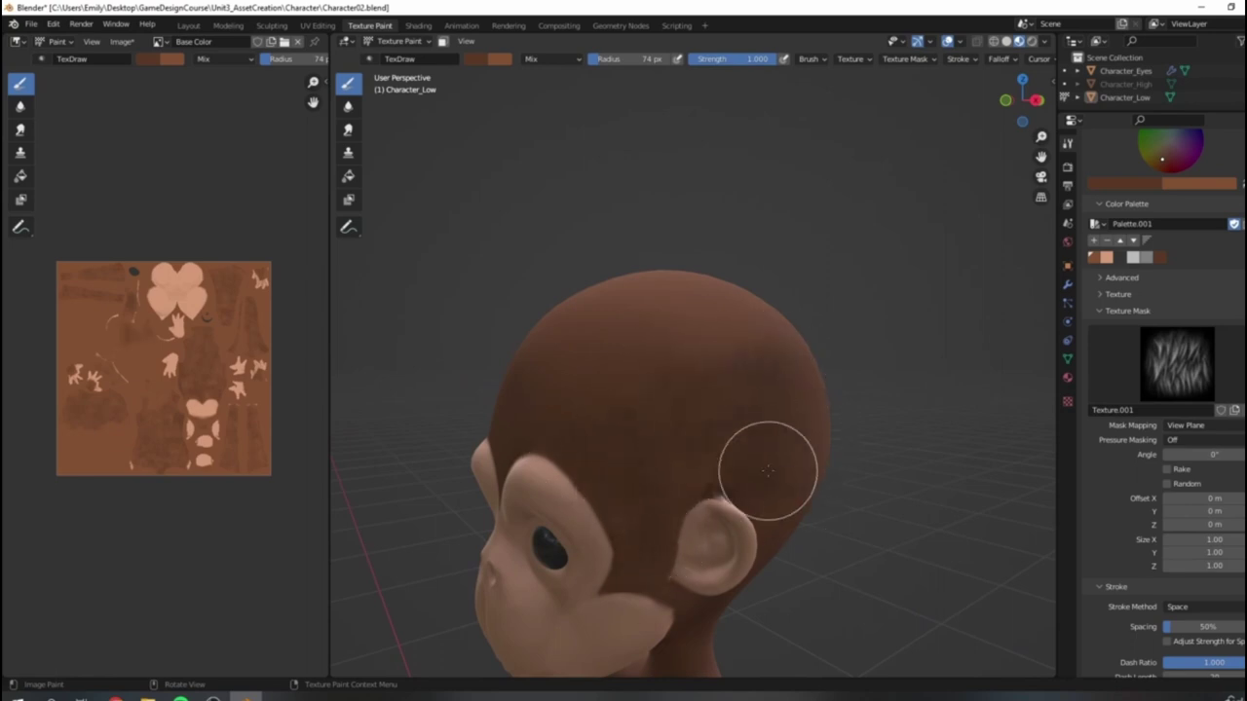
middle_drag(791, 329, 711, 397)
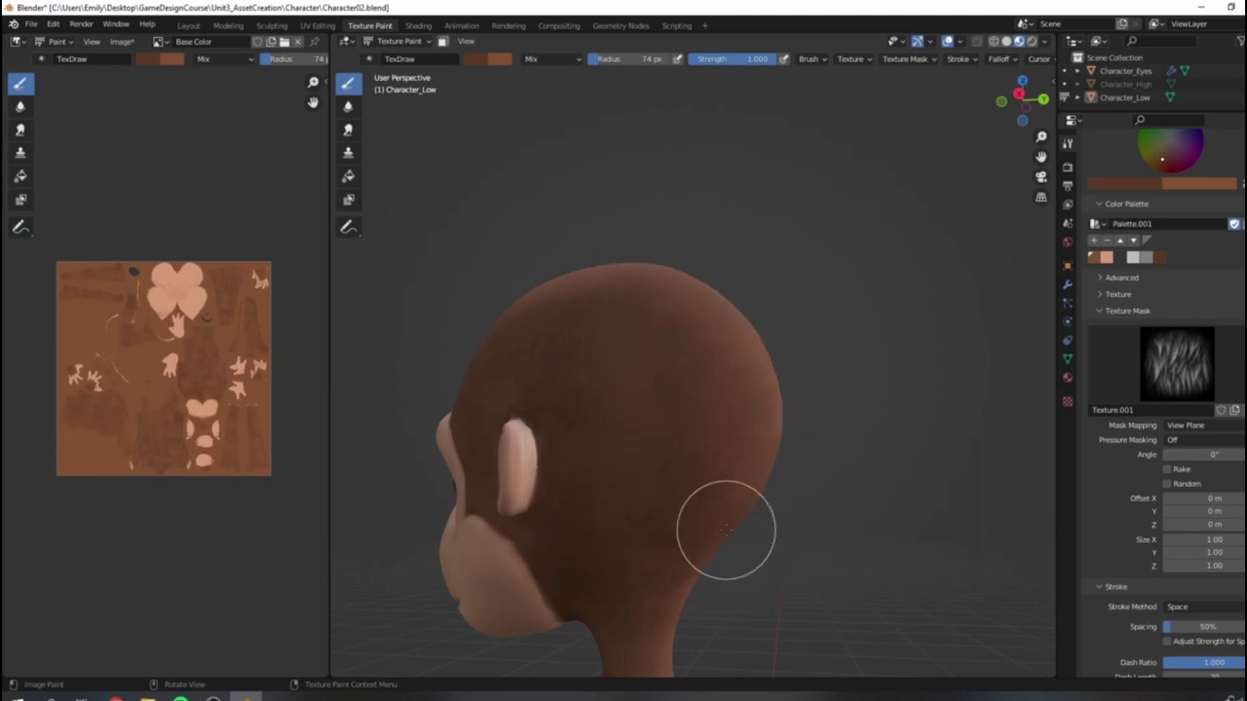
Step: Paint dark brown fur over the forehead, around the hairline and in front of the right ear
middle_drag(718, 520, 663, 335)
scroll(669, 446, up, 5)
mouse_move(649, 346)
mouse_down()
mouse_move(645, 438)
mouse_move(682, 371)
mouse_up()
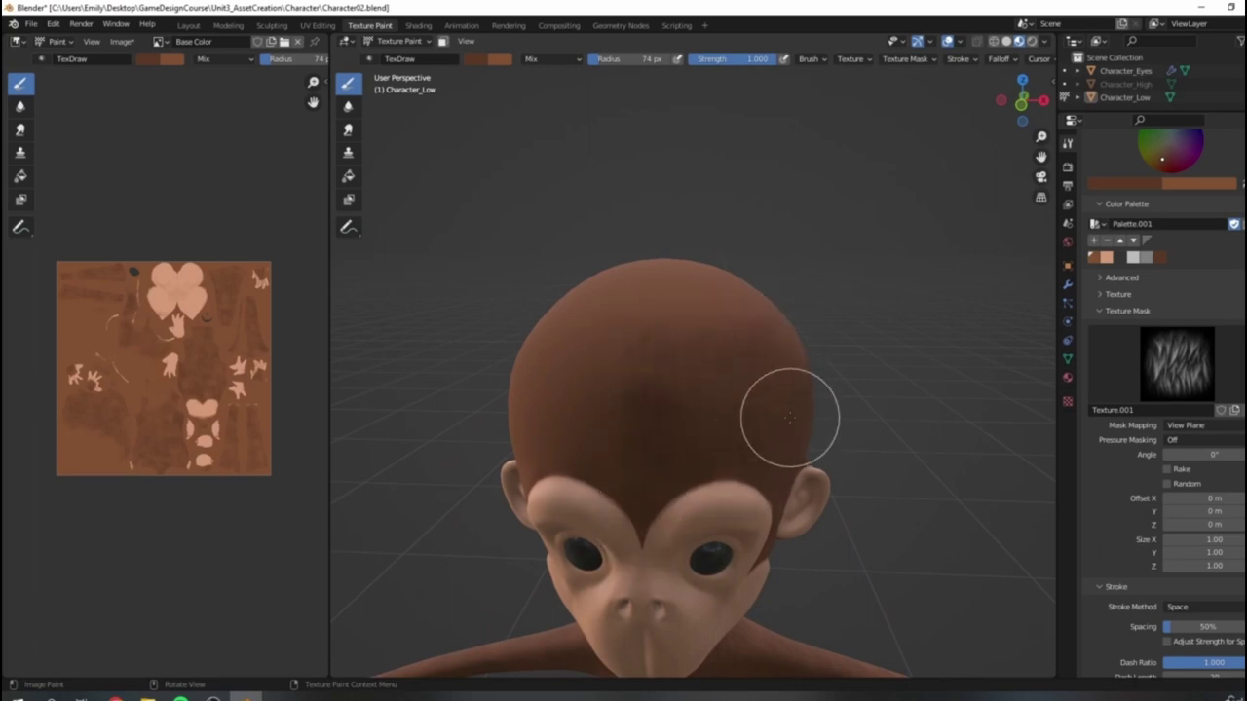
middle_drag(789, 417, 751, 356)
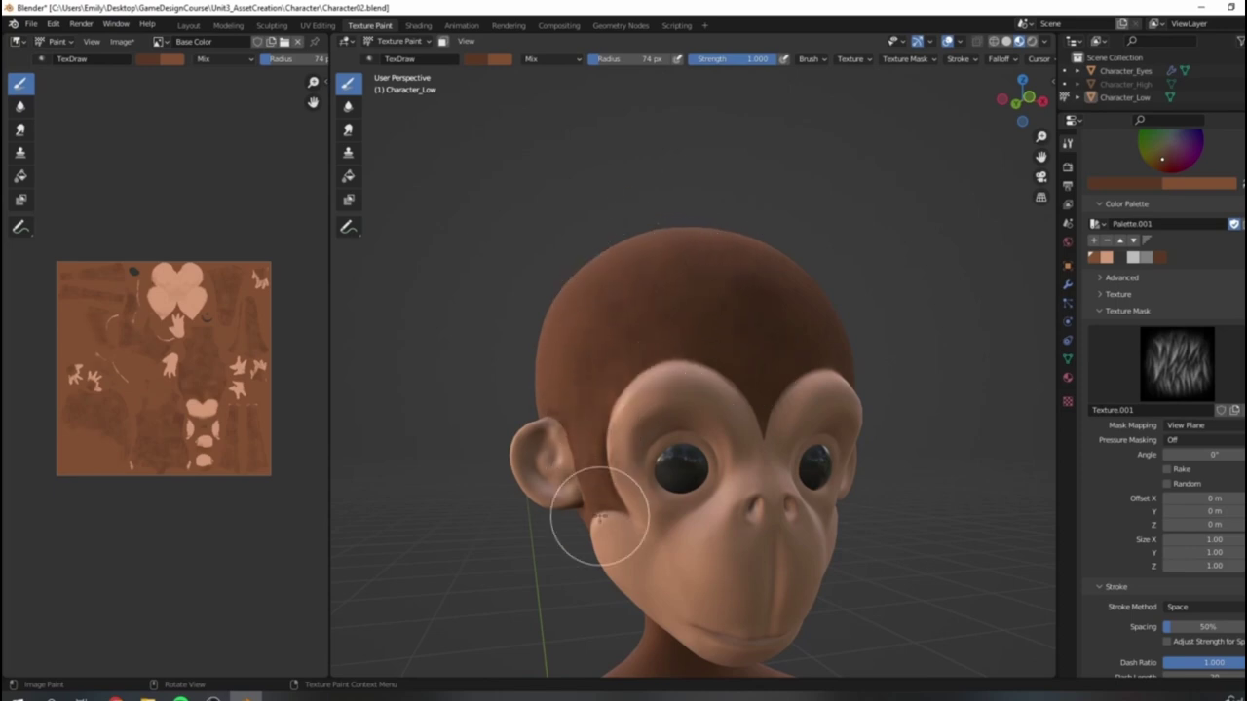
mouse_move(599, 517)
middle_down()
mouse_move(656, 381)
mouse_move(588, 442)
middle_up()
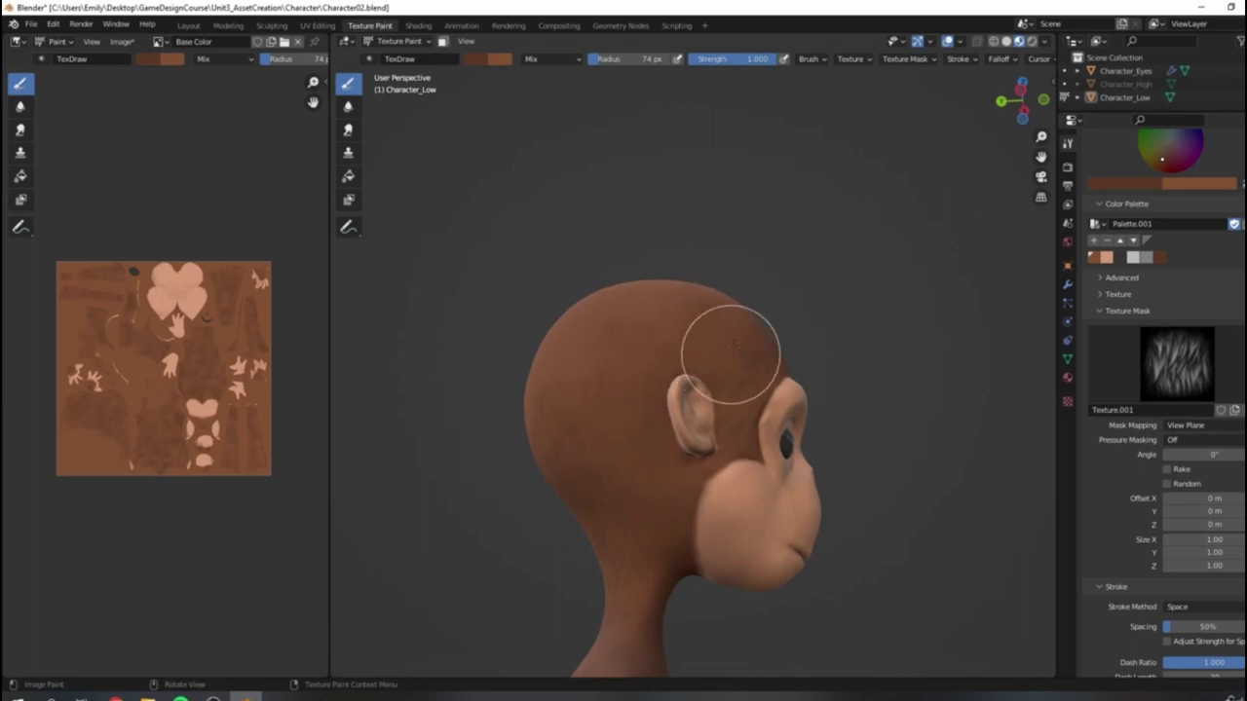
Step: Paint dark brown fur over the right side of the head, behind and above the ear
scroll(562, 529, down, 5)
middle_drag(565, 529, 736, 414)
scroll(732, 448, up, 5)
mouse_move(735, 414)
mouse_down()
mouse_move(681, 432)
mouse_move(749, 462)
mouse_move(770, 516)
mouse_move(635, 402)
mouse_move(633, 384)
mouse_move(779, 501)
mouse_up()
middle_drag(780, 501, 733, 459)
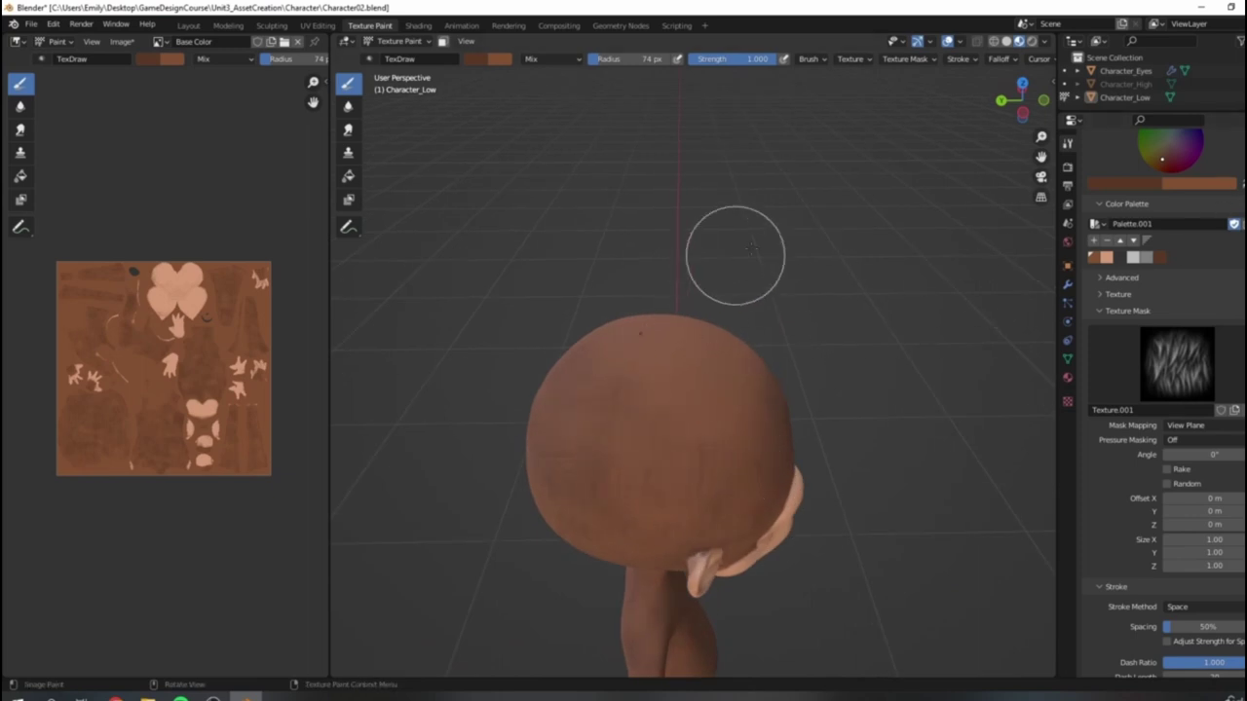
Step: Remove the brush's texture mask and try to paint over the small black spot on top of the head in lighter brown
scroll(769, 331, up, 4)
scroll(565, 315, up, 4)
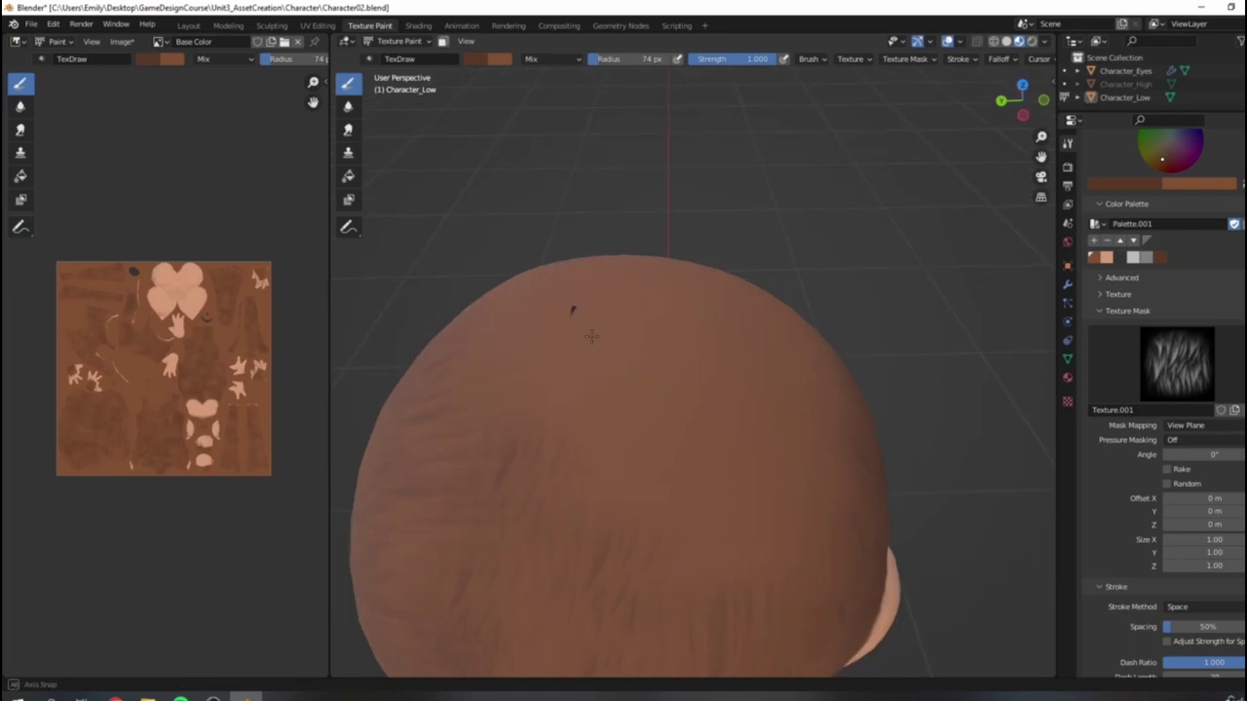
scroll(529, 282, up, 3)
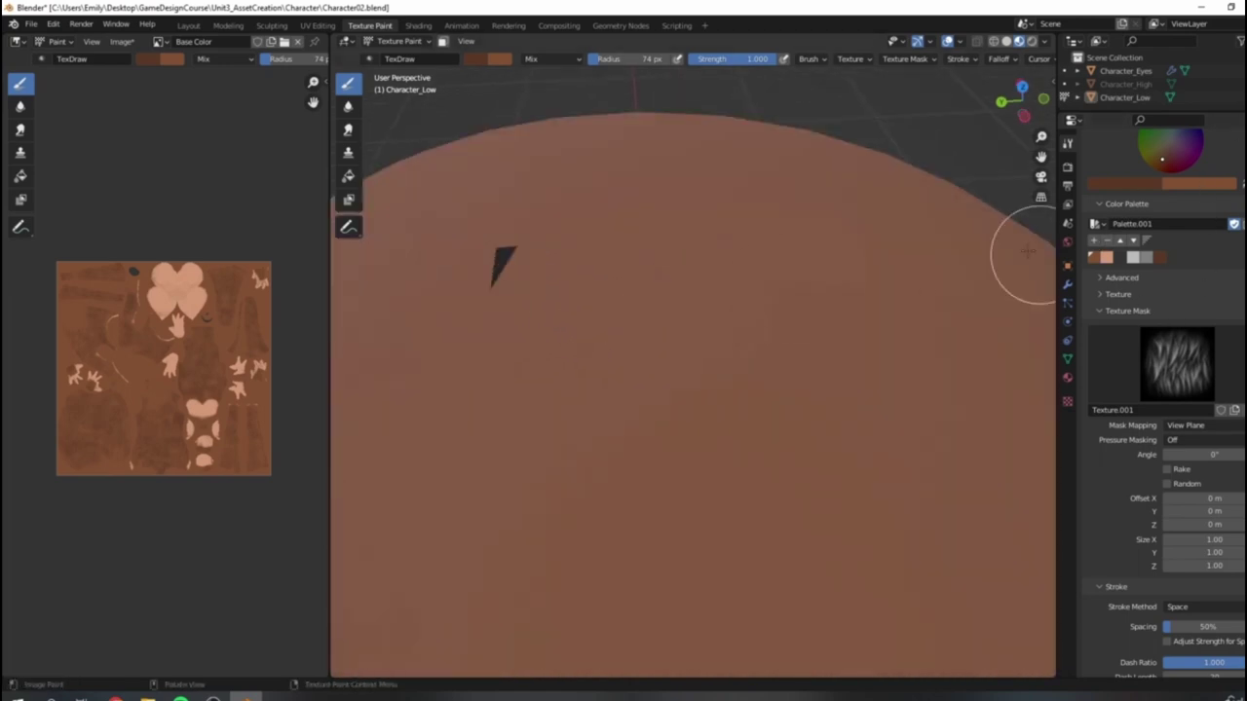
scroll(643, 283, down, 3)
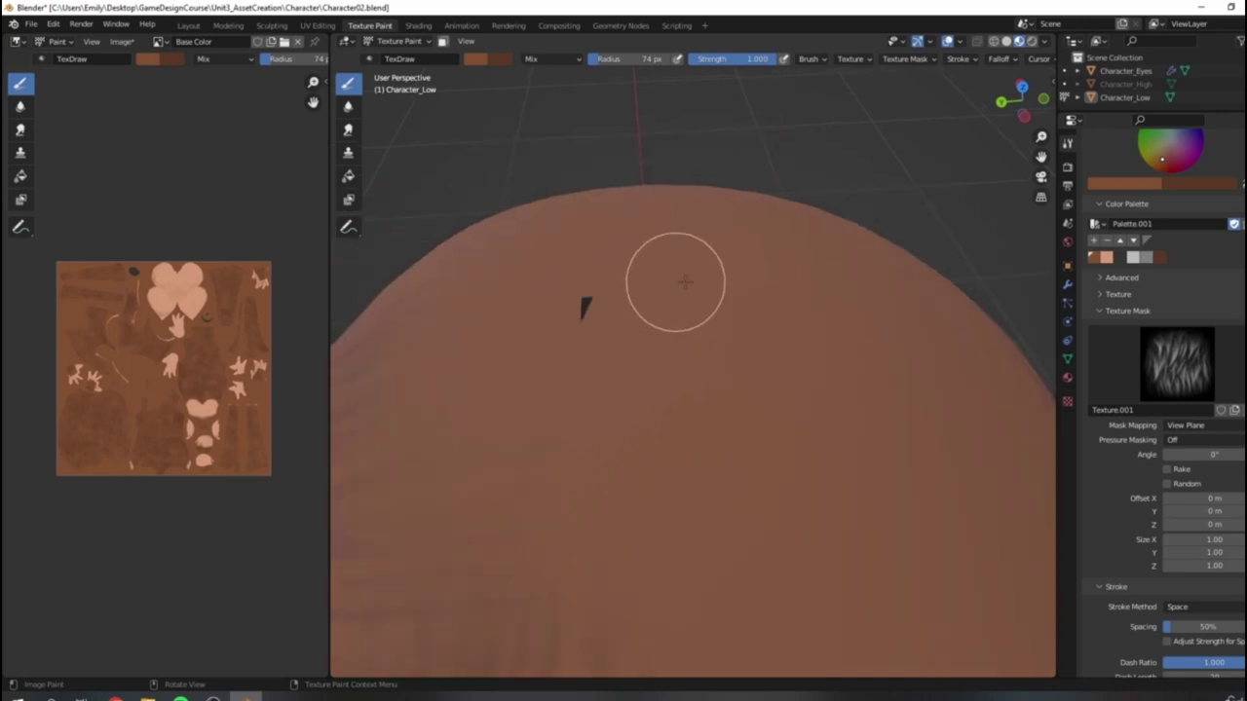
middle_drag(676, 282, 726, 326)
scroll(789, 351, down, 4)
click(1237, 412)
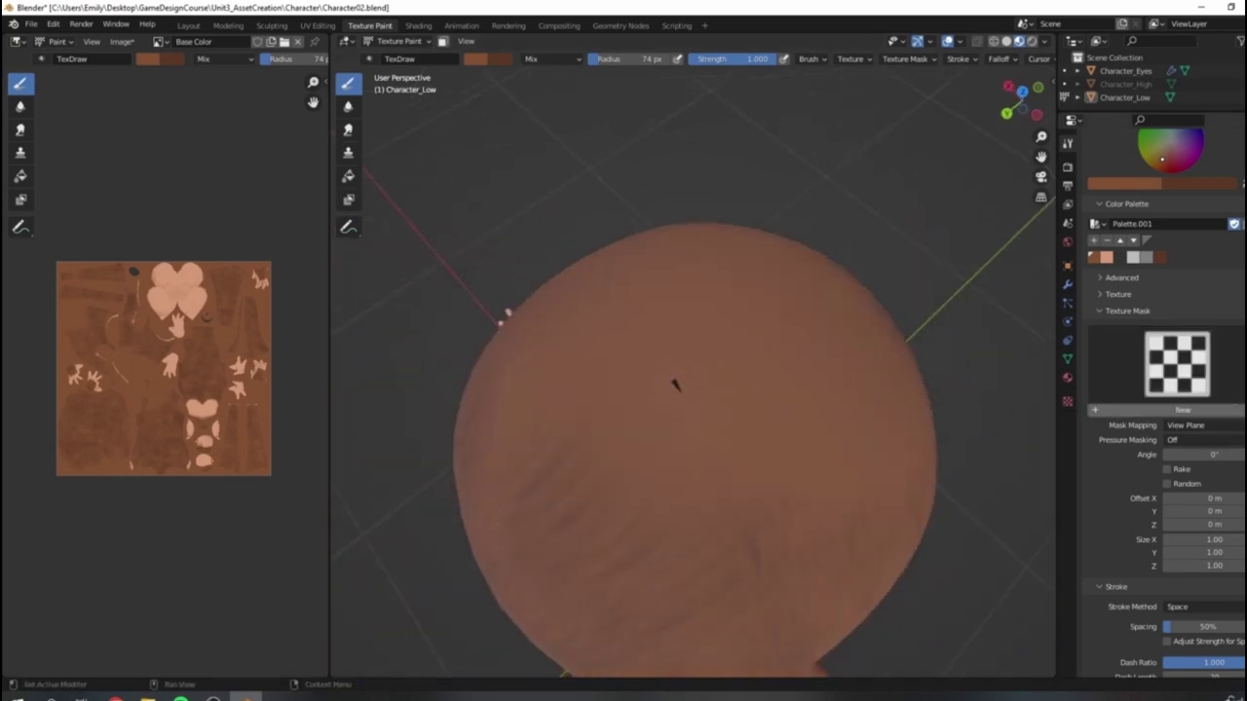
scroll(731, 409, up, 3)
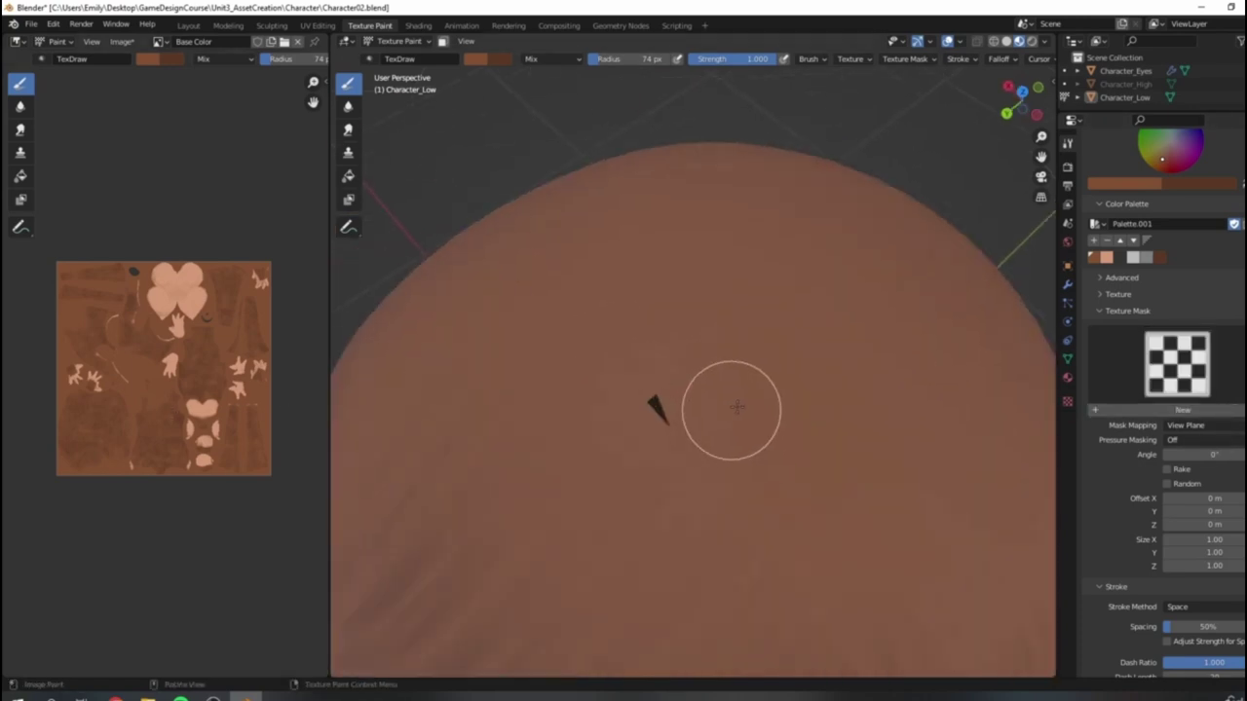
scroll(750, 415, down, 5)
middle_drag(602, 341, 639, 481)
scroll(677, 334, up, 3)
scroll(676, 334, down, 2)
scroll(643, 311, up, 4)
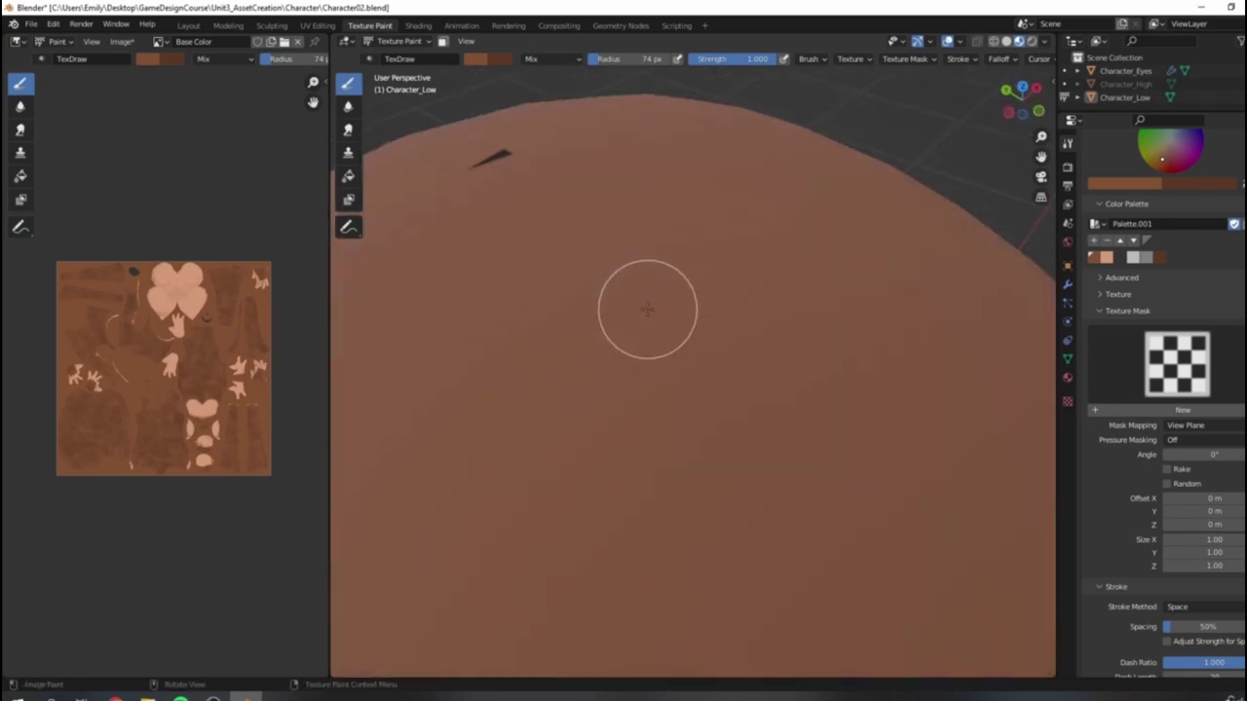
middle_drag(510, 200, 502, 272)
Step: Put Character_Low into Edit Mode in the UV Editing workspace with the face at the black spot on the crown selected
click(397, 41)
click(414, 59)
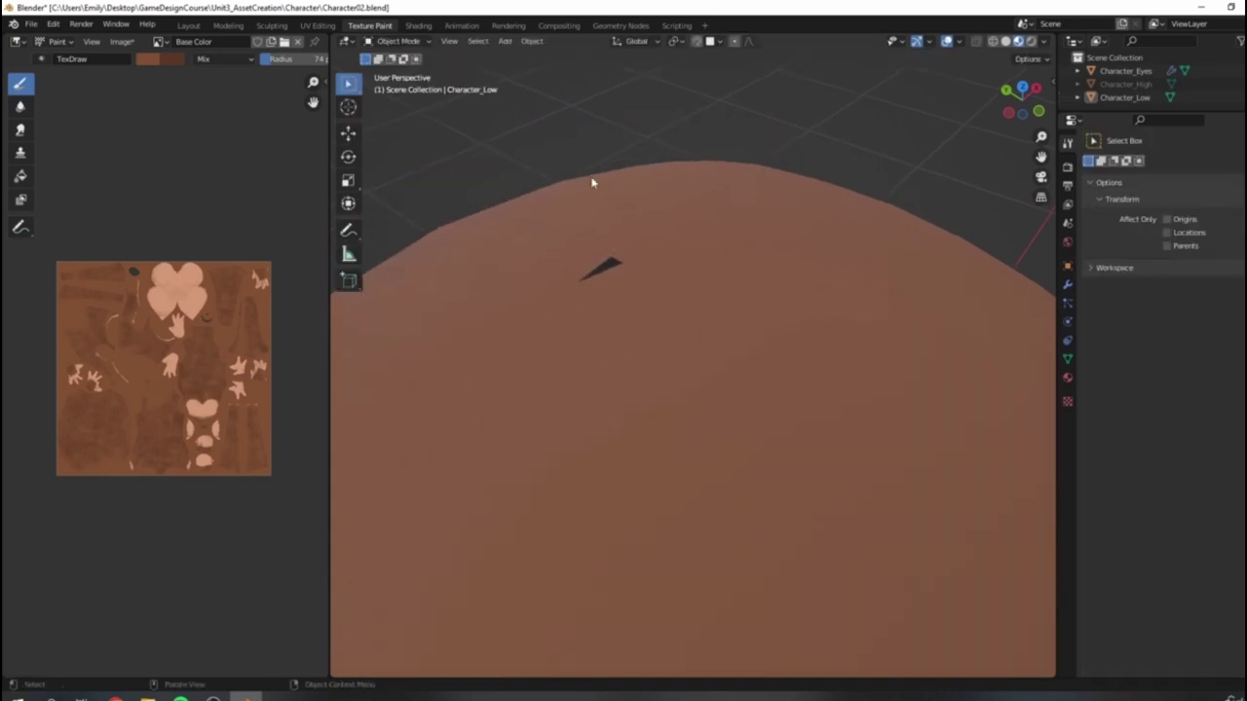
middle_drag(590, 181, 606, 253)
click(644, 399)
key(Tab)
click(638, 307)
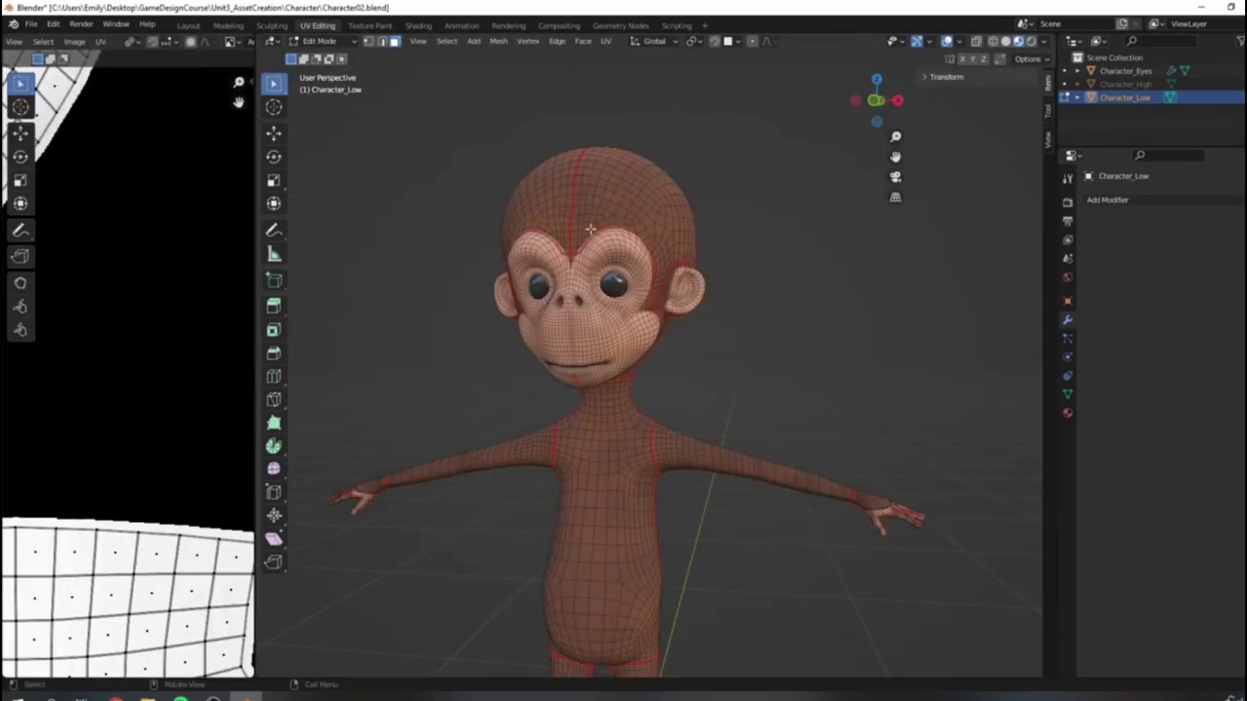
middle_drag(591, 229, 588, 292)
mouse_move(614, 159)
shift+middle_down()
mouse_move(598, 267)
mouse_move(610, 267)
shift+middle_up()
scroll(201, 100, down, 6)
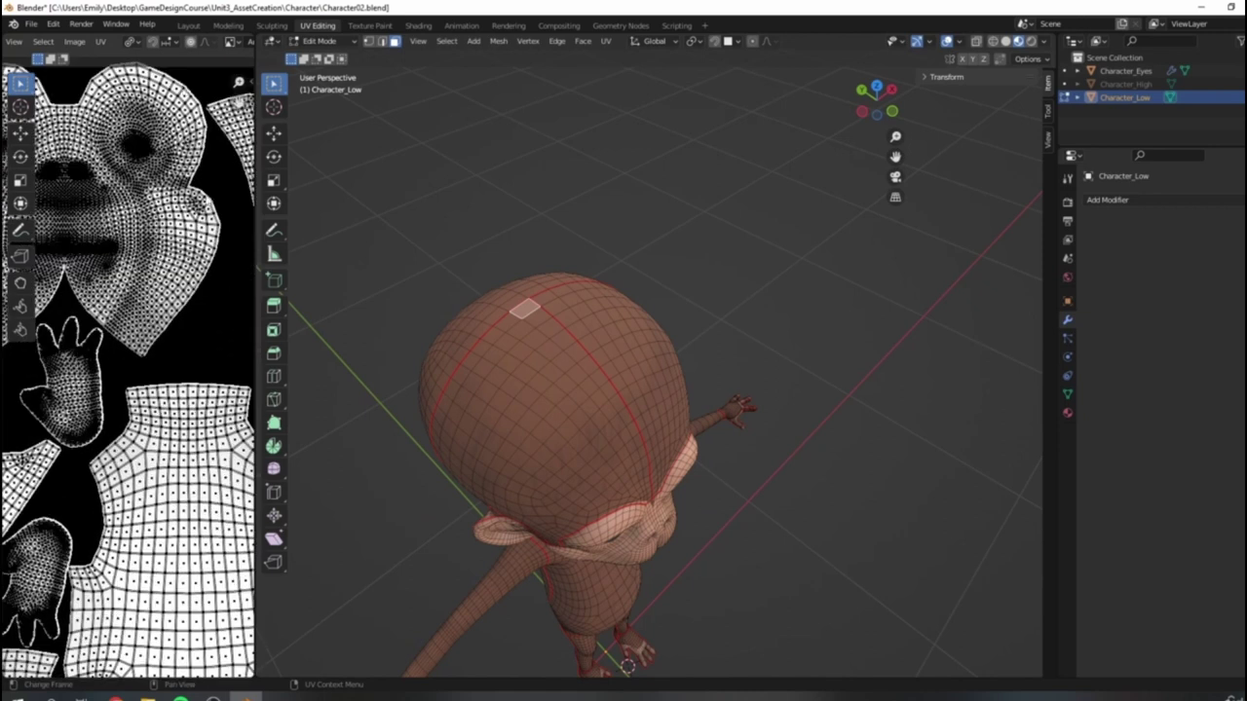
Step: Widen the UV editor, display the Base Color image in it and locate the selected head face's UVs
drag(253, 143, 492, 143)
scroll(300, 353, down, 1)
middle_drag(701, 317, 721, 336)
scroll(721, 335, up, 4)
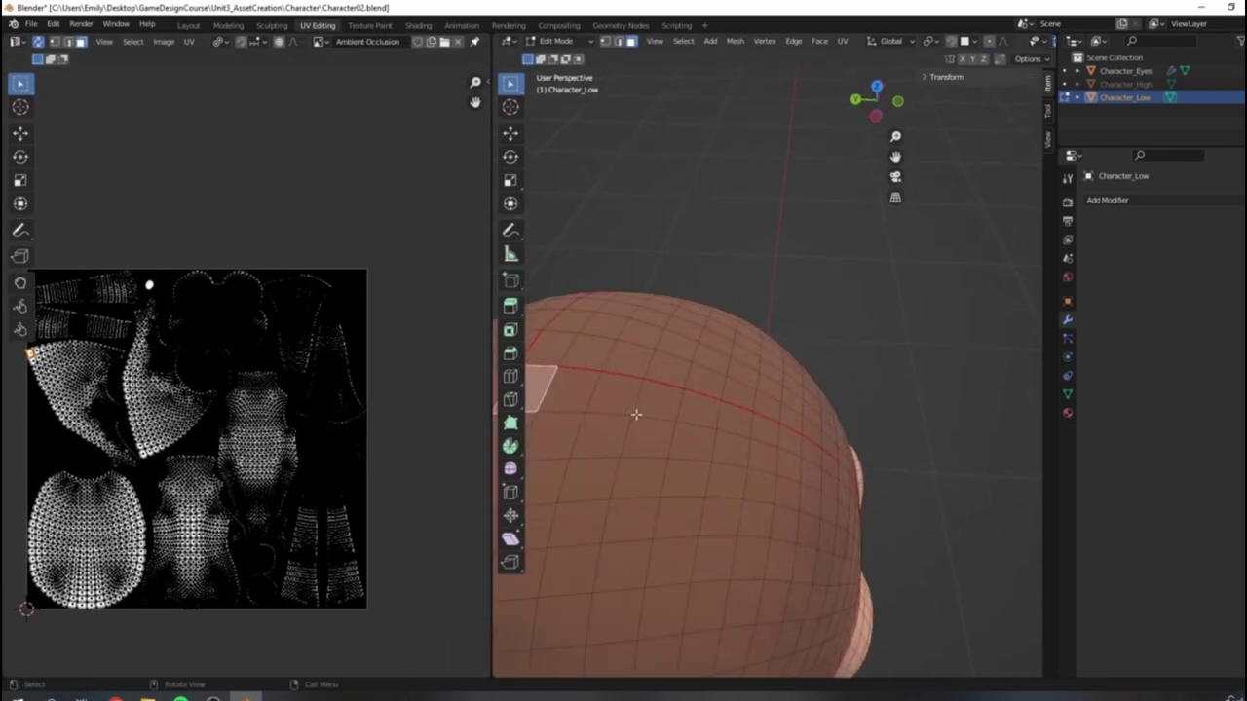
click(318, 42)
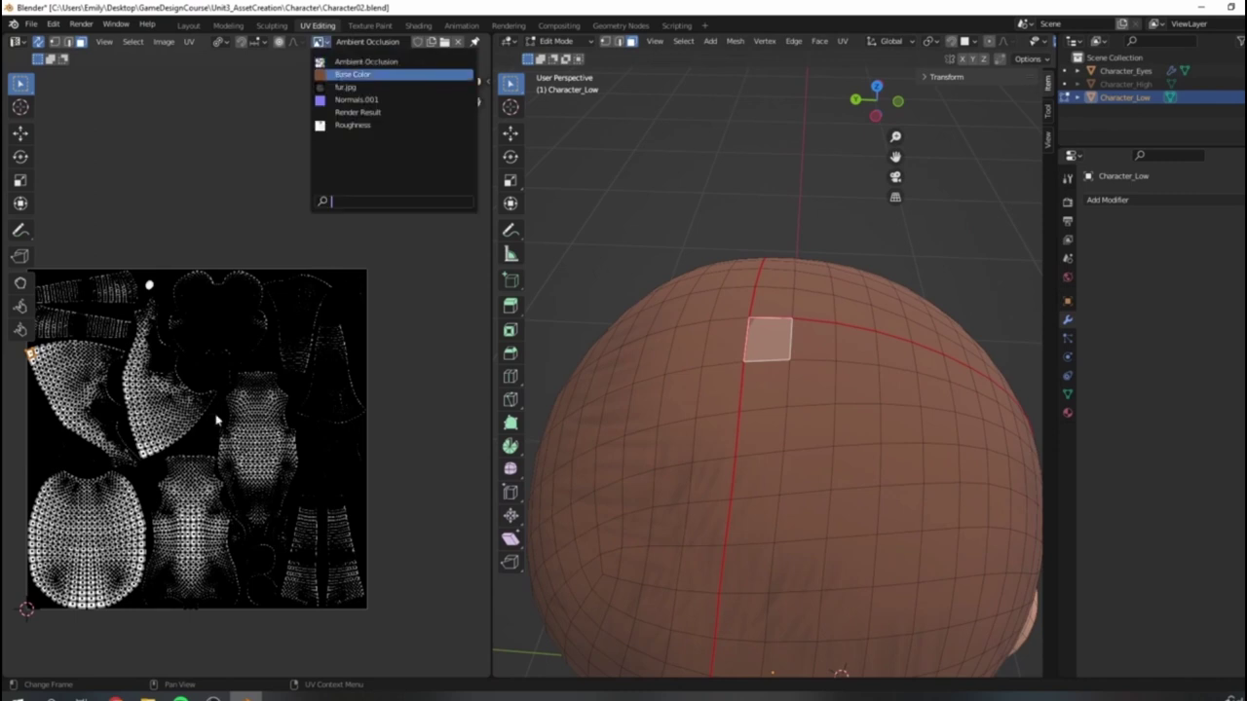
click(352, 74)
middle_drag(138, 315, 339, 275)
scroll(246, 382, up, 6)
middle_drag(170, 72, 206, 215)
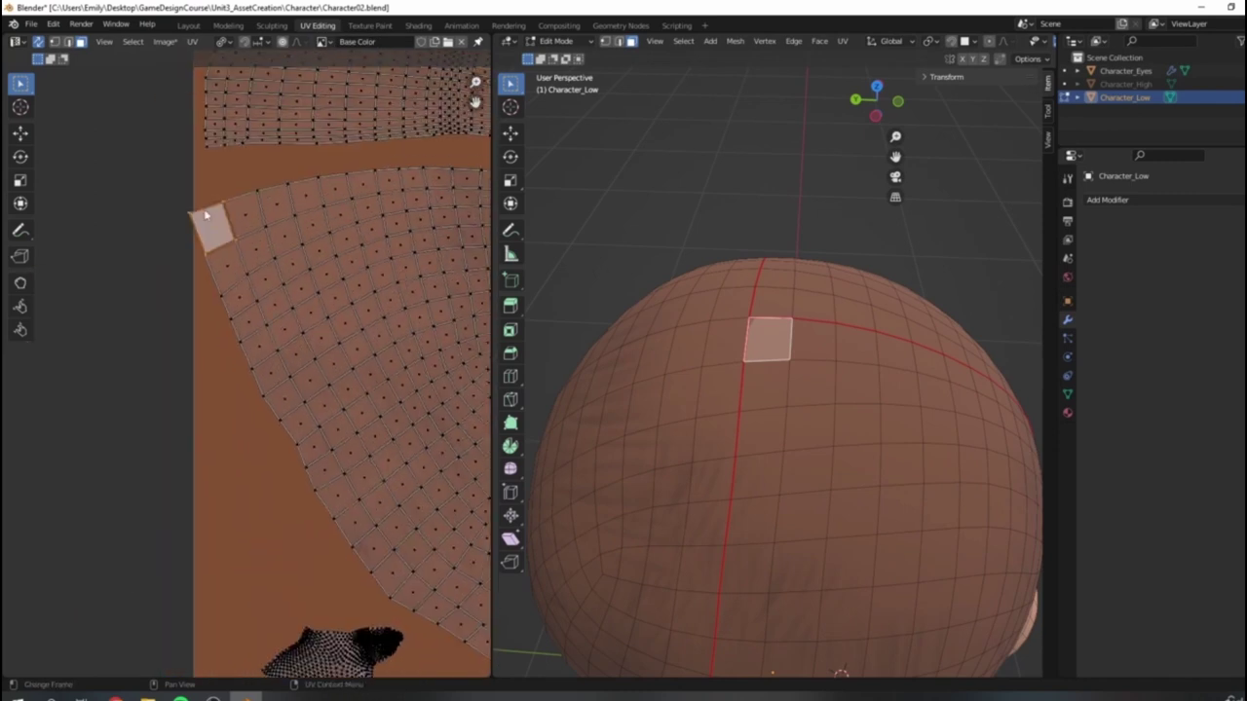
scroll(205, 214, up, 3)
scroll(258, 301, up, 4)
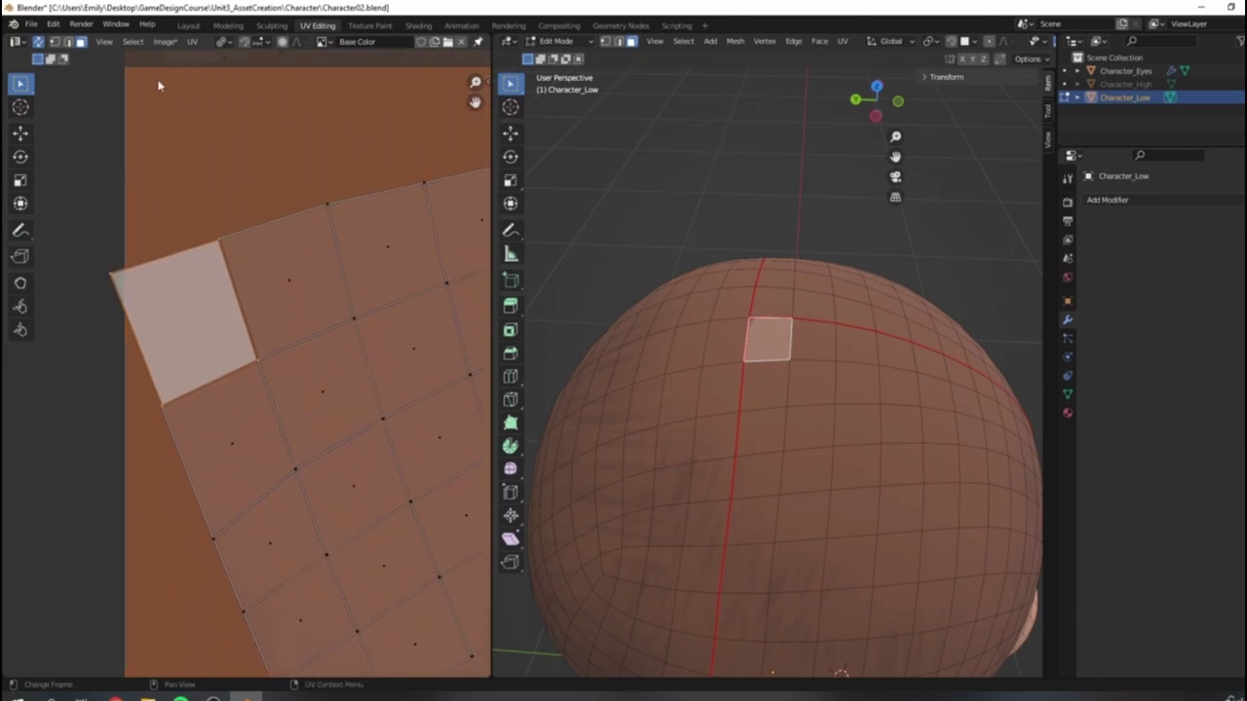
Step: Move the face's corner UV vertex along X to inside the image bounds and leave Edit Mode
click(53, 42)
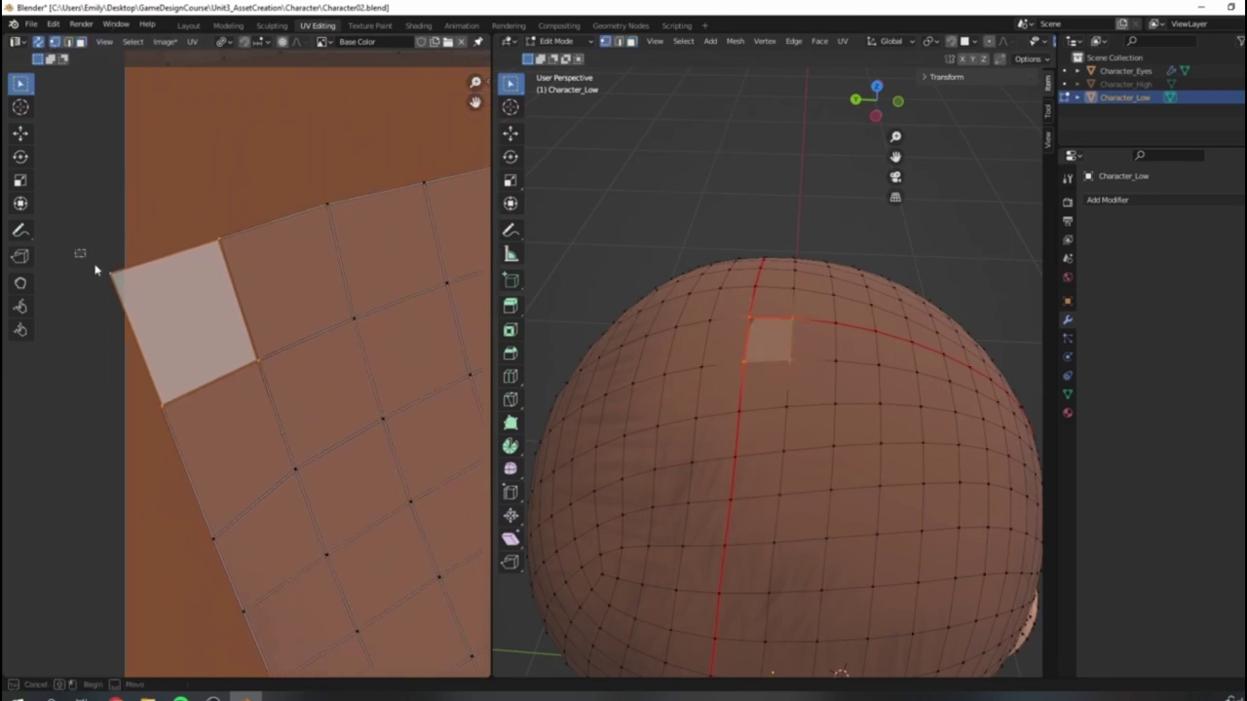
drag(96, 270, 209, 297)
middle_drag(176, 263, 199, 345)
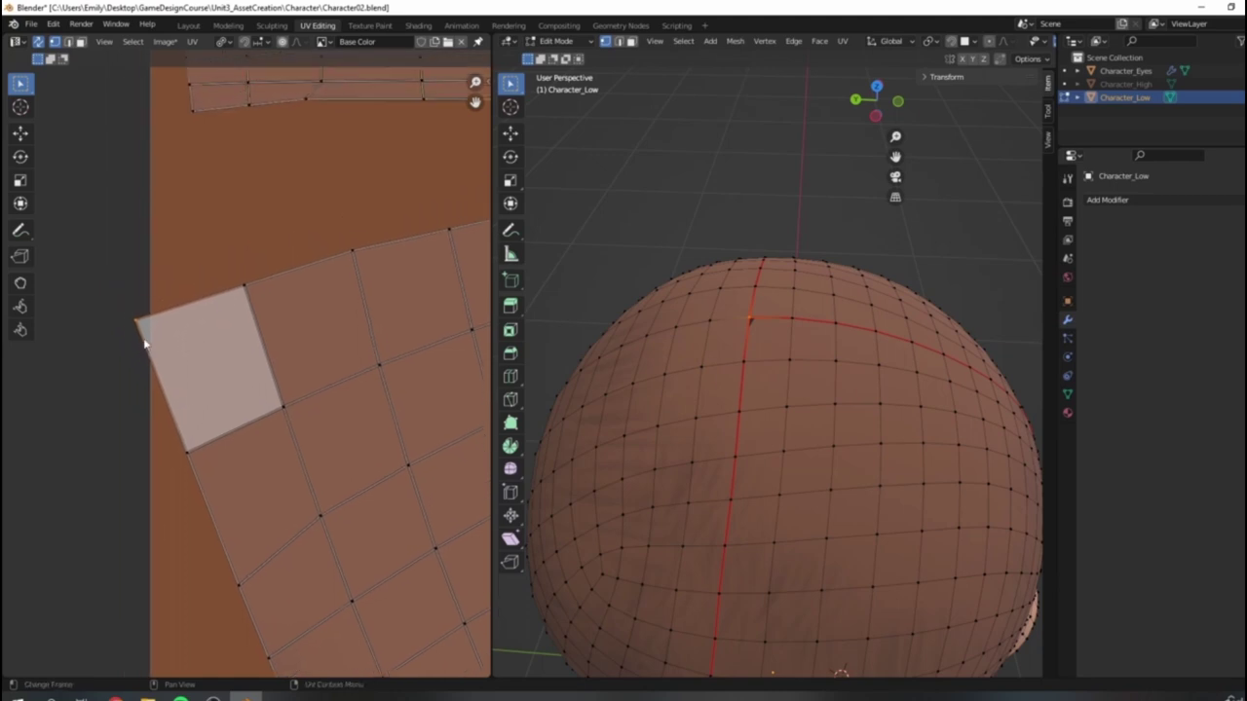
key(g)
key(x)
click(182, 346)
key(Tab)
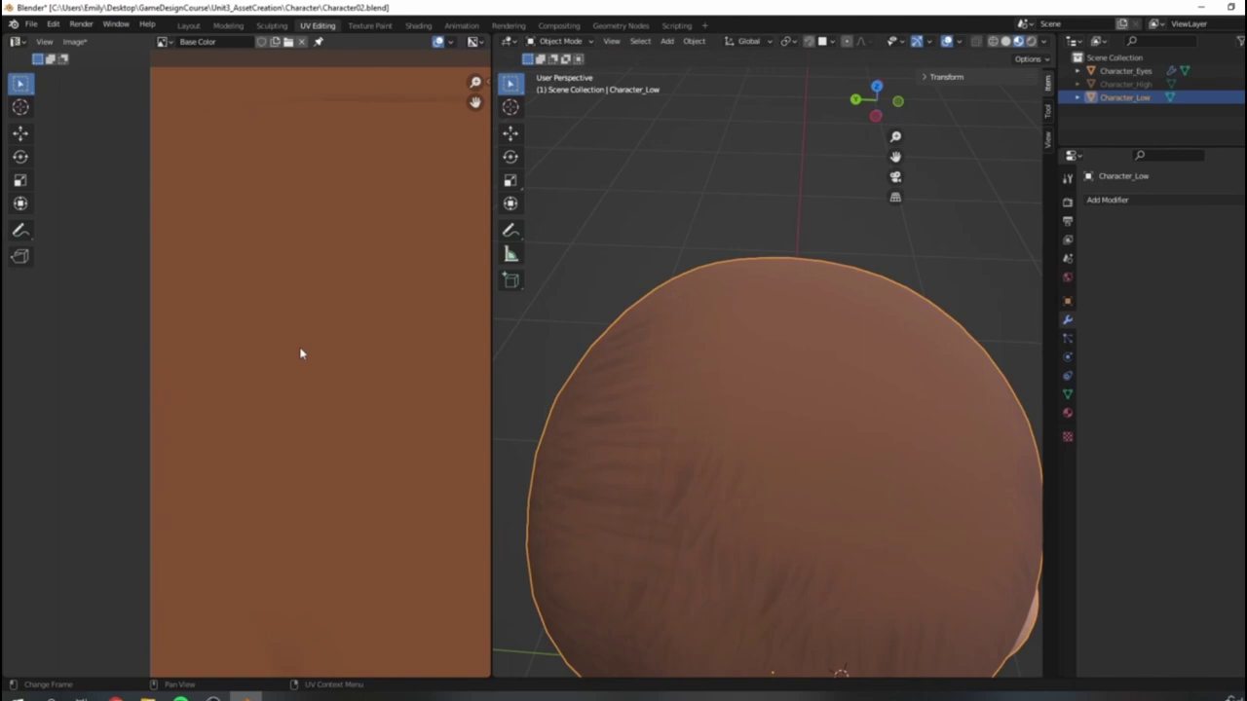
Step: Narrow the image editor and check the top of the head and the full body for the black spot
scroll(838, 363, down, 5)
middle_drag(792, 334, 753, 306)
drag(491, 343, 221, 336)
scroll(585, 307, down, 4)
middle_drag(604, 304, 697, 374)
shift+middle_drag(638, 374, 571, 215)
mouse_move(572, 304)
middle_down()
mouse_move(615, 337)
mouse_move(573, 321)
middle_up()
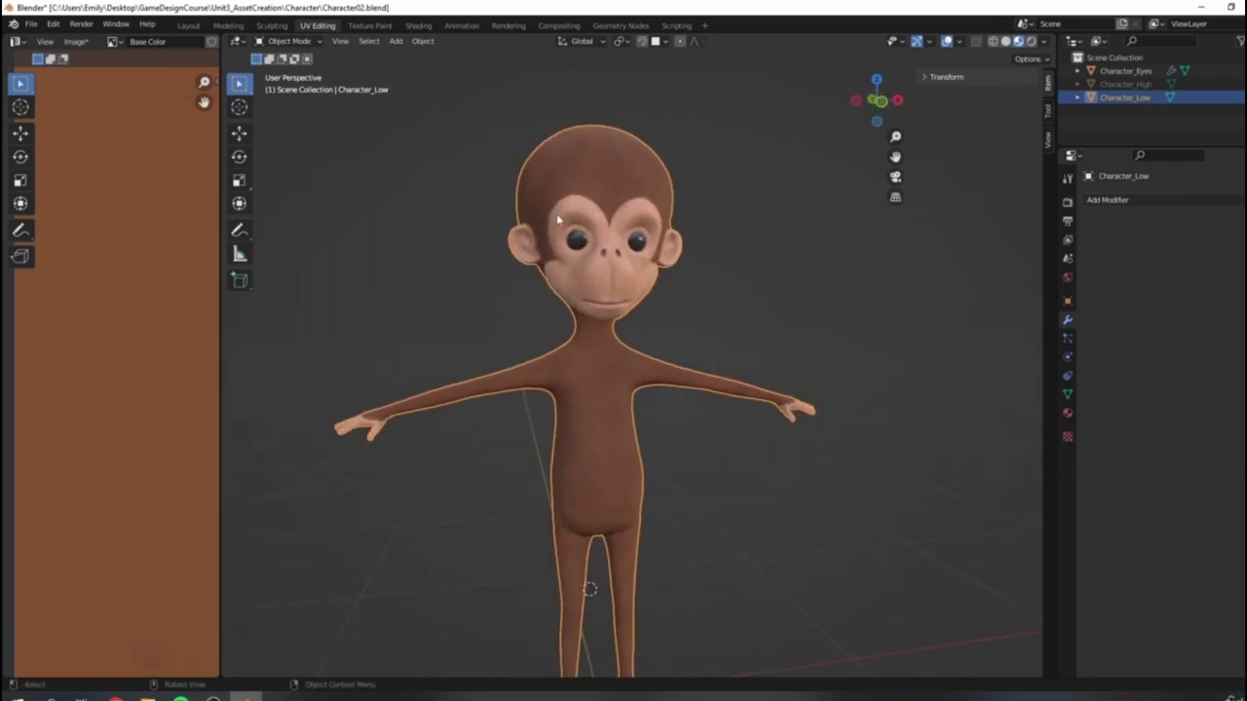
Step: Return to the Texture Paint workspace and assign the fur texture Texture.001 as the TexDraw brush's texture mask
click(367, 28)
scroll(754, 256, down, 5)
mouse_move(685, 286)
middle_down()
mouse_move(637, 320)
mouse_move(670, 283)
mouse_move(883, 312)
mouse_move(770, 321)
middle_up()
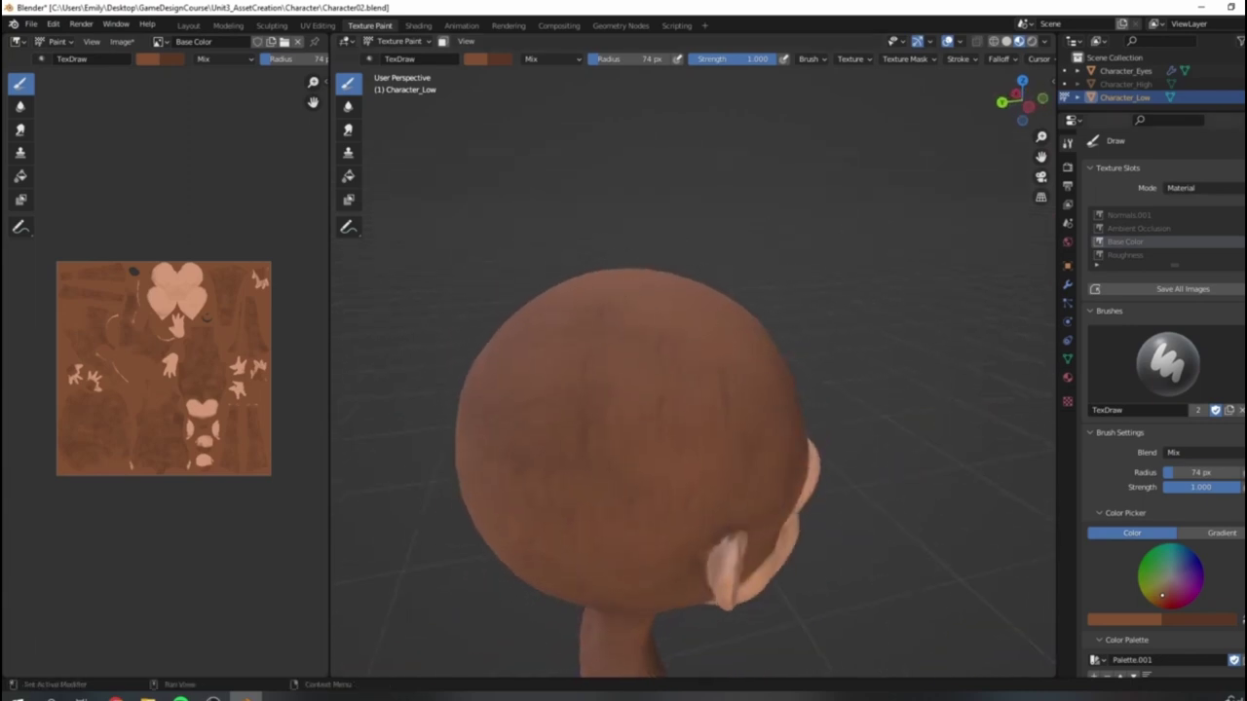
scroll(1182, 524, down, 8)
click(1177, 448)
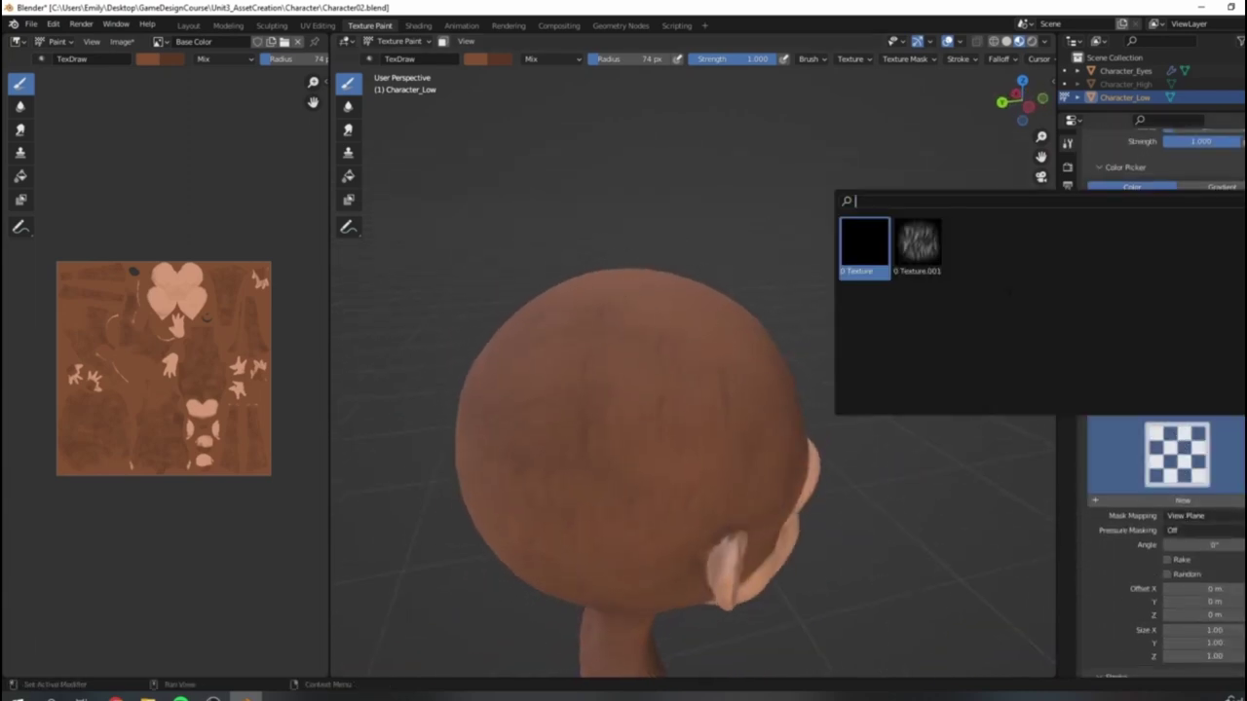
click(918, 245)
Step: Paint fur detail over the back and sides of the head, swapping the brush to the darker brown
middle_drag(924, 256, 780, 390)
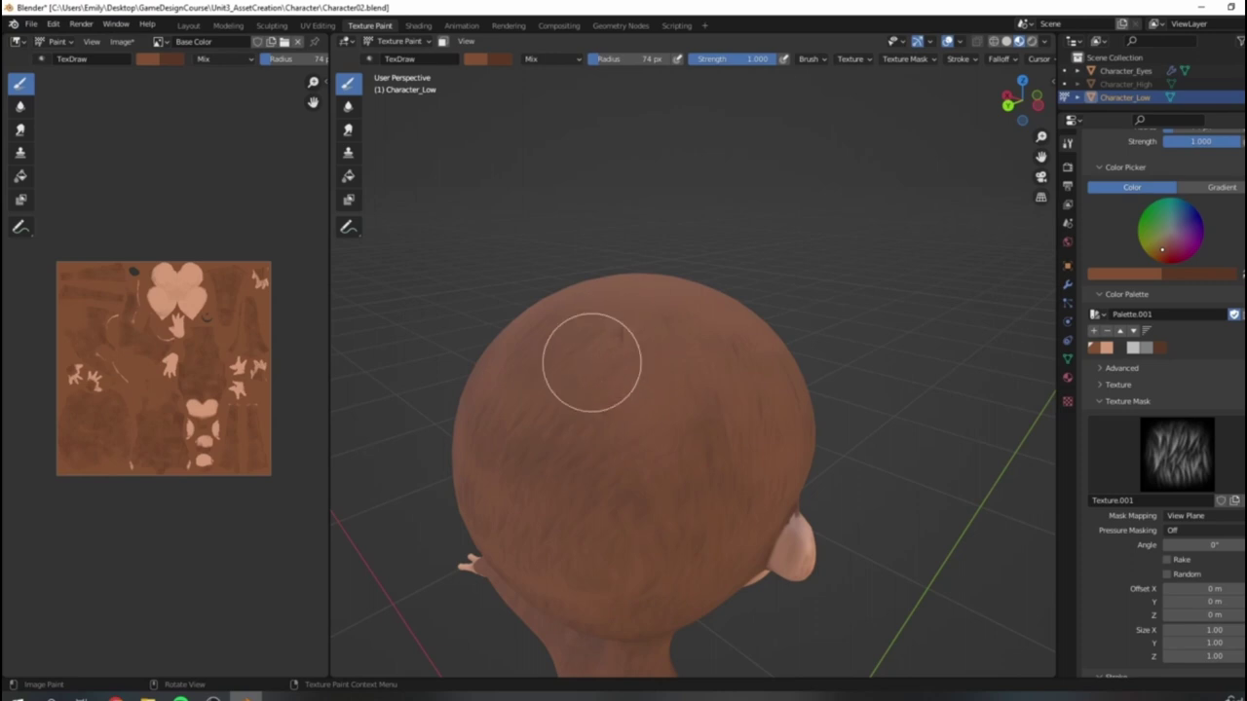
key(x)
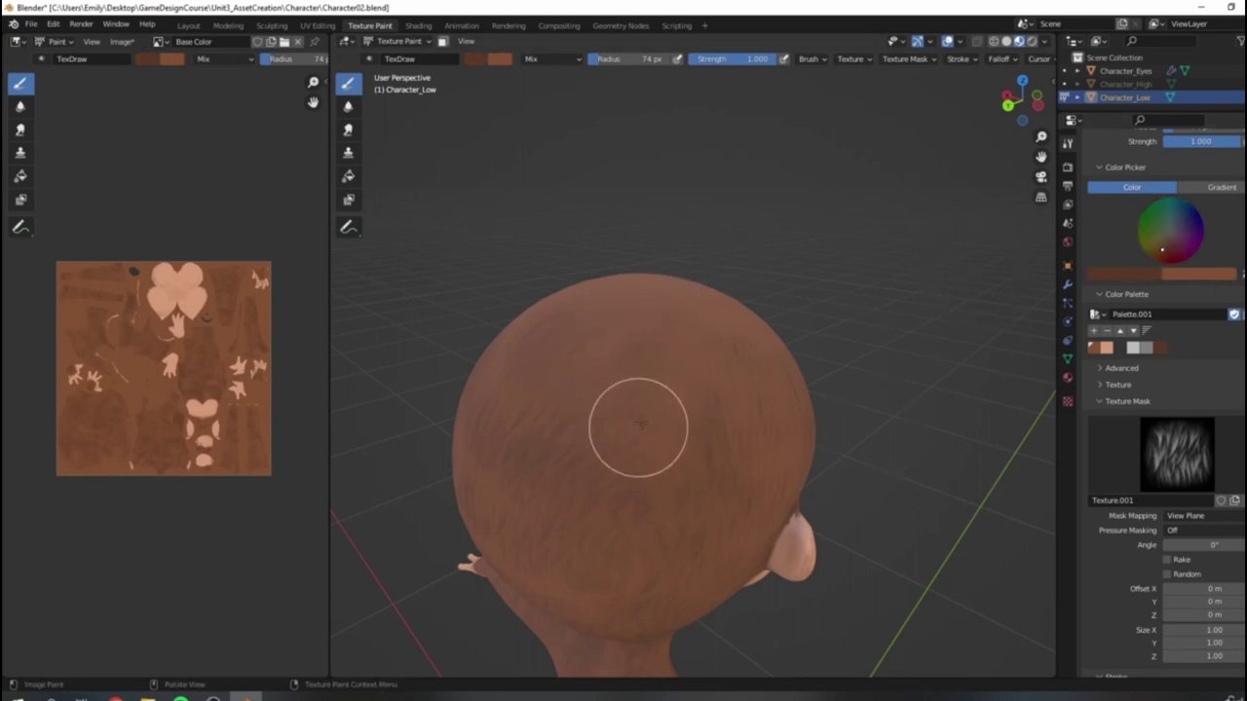
middle_drag(737, 322, 699, 404)
scroll(701, 405, up, 3)
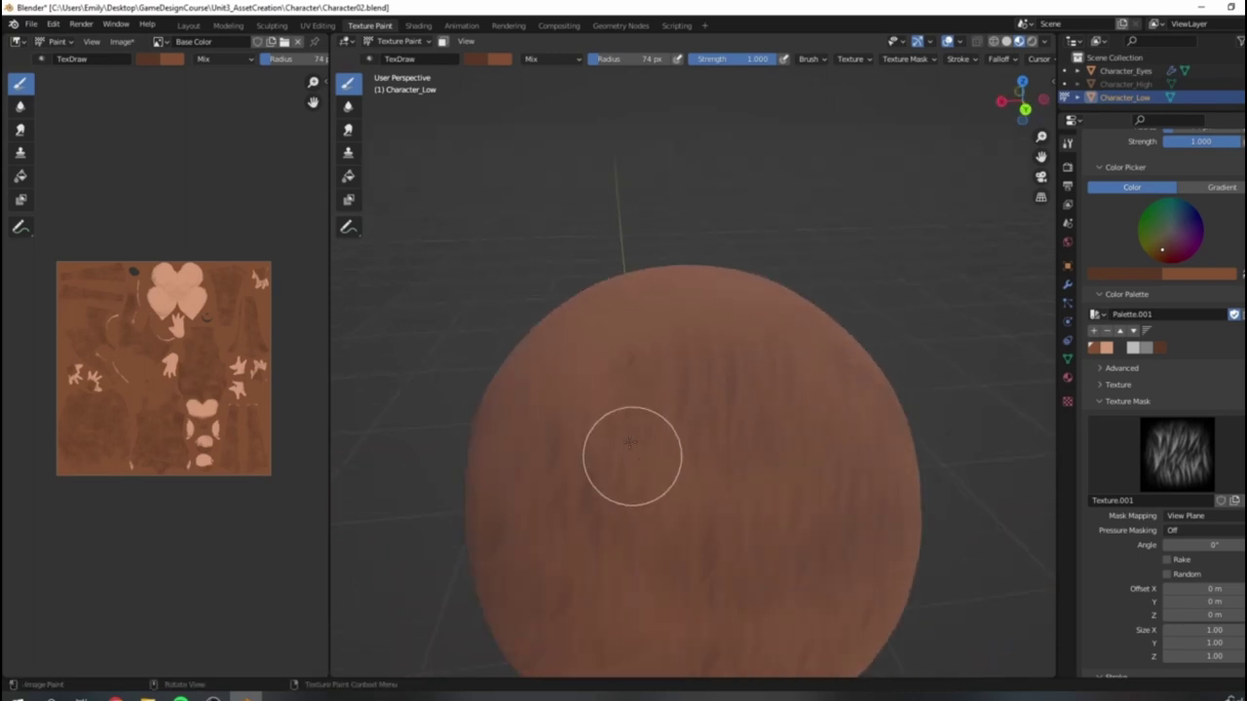
scroll(588, 435, down, 3)
middle_drag(598, 412, 724, 412)
scroll(724, 412, up, 2)
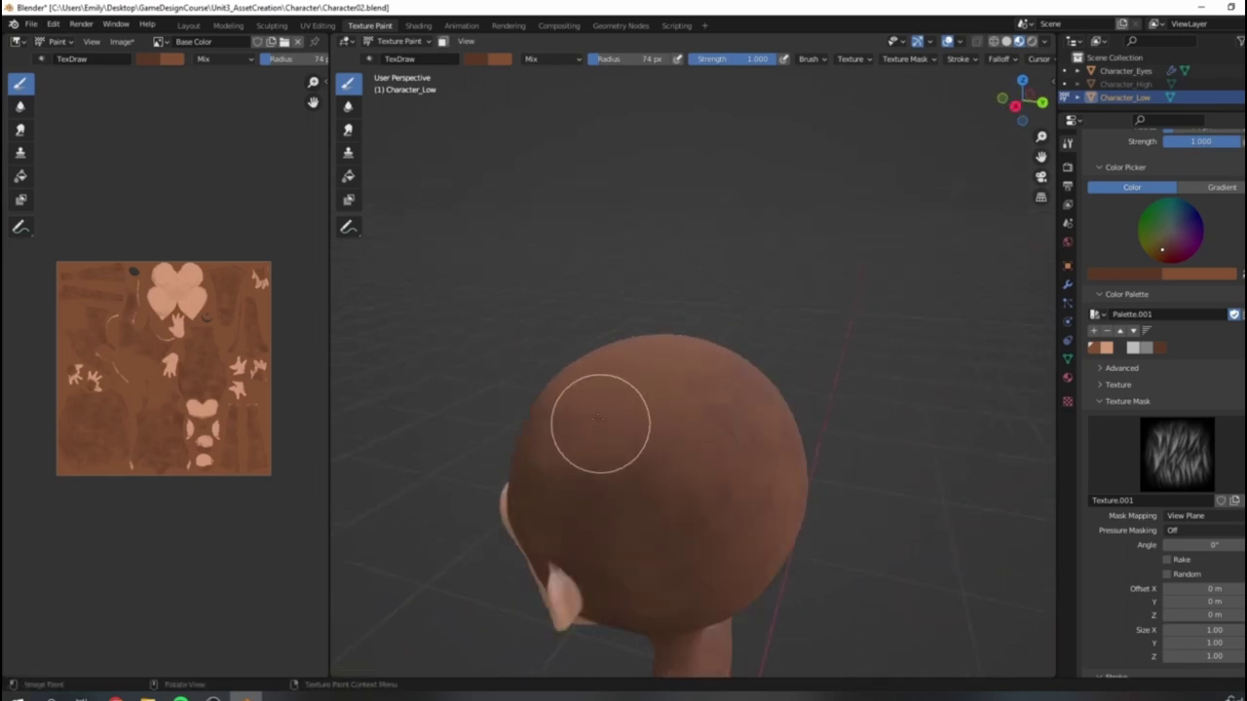
mouse_move(712, 520)
middle_down()
mouse_move(741, 376)
mouse_move(774, 477)
middle_up()
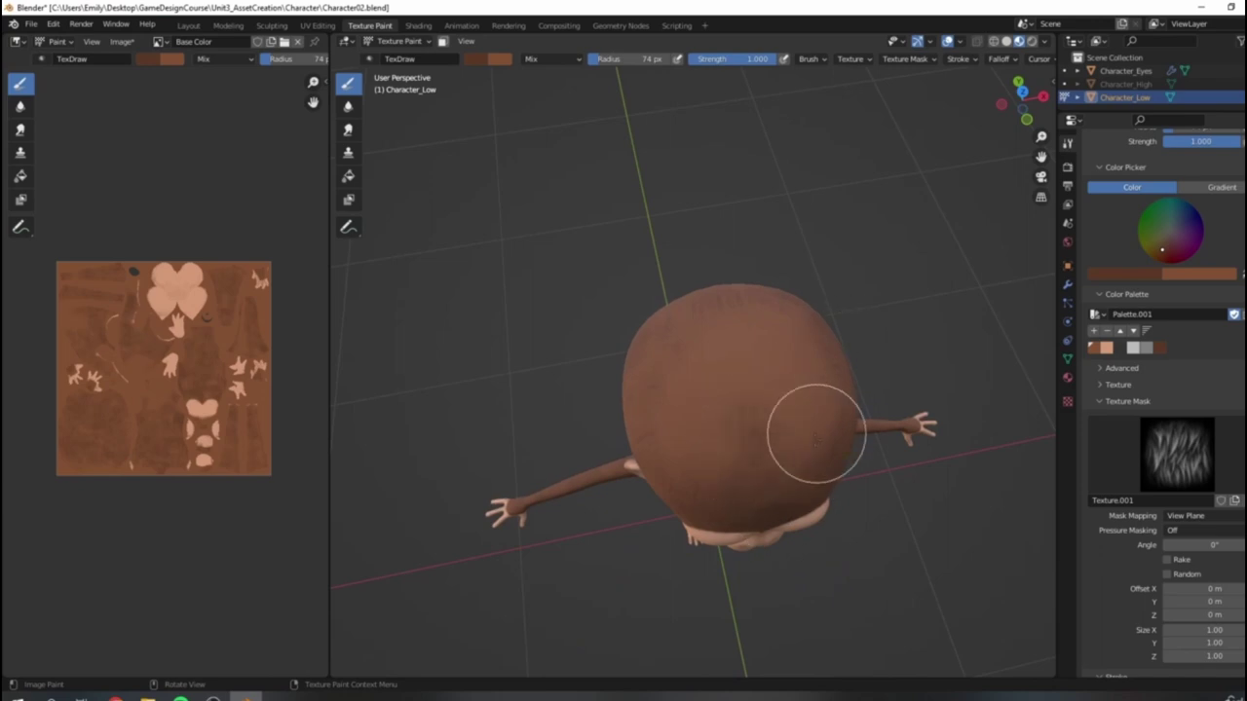
Step: Paint darker brown fur strokes across the crown and down the side of the head above the ear
mouse_move(836, 409)
mouse_down()
mouse_move(787, 398)
mouse_move(701, 417)
mouse_up()
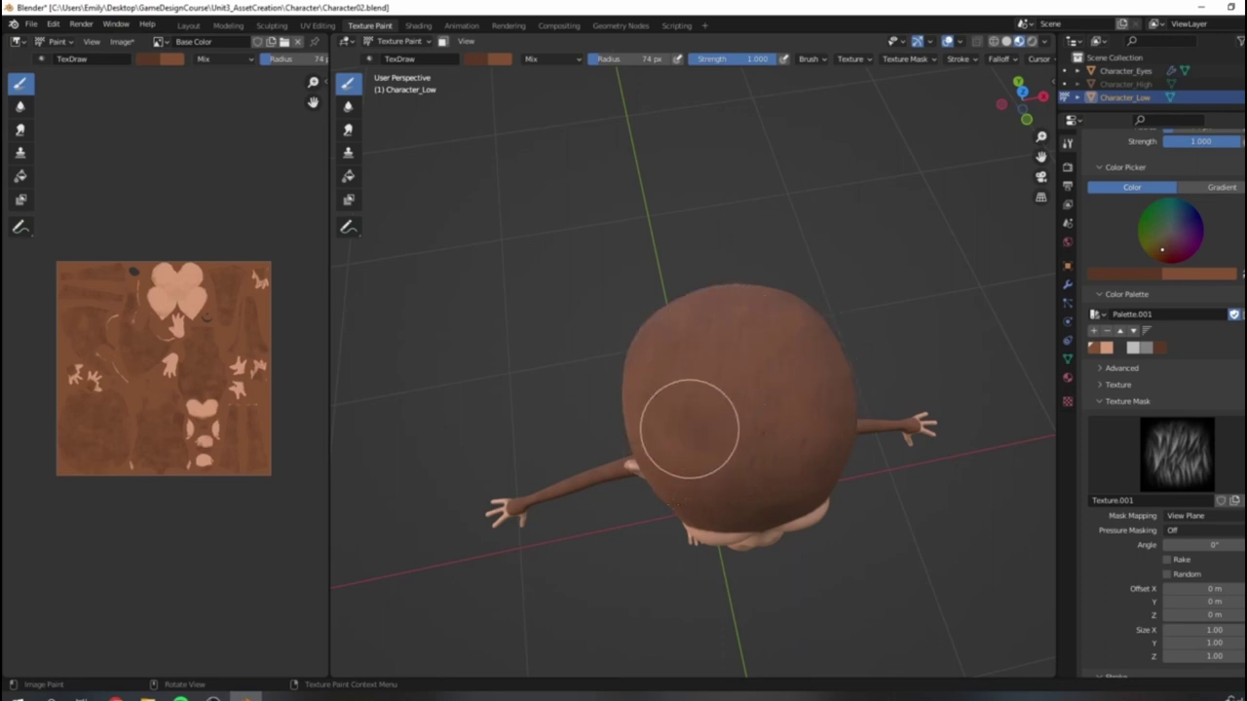
scroll(689, 430, down, 4)
middle_drag(657, 478, 737, 387)
scroll(738, 387, up, 7)
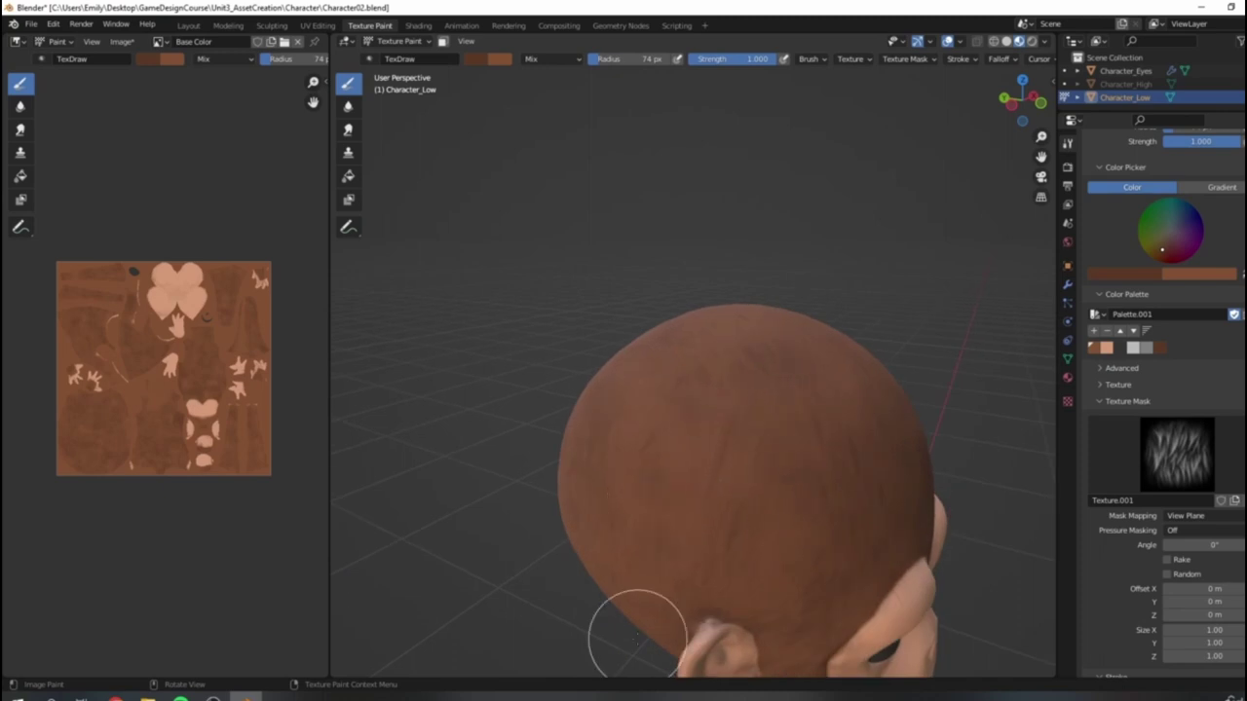
Step: Bring the monkey's front into view and rotate the environment lighting in the viewport shading settings
scroll(672, 588, down, 7)
middle_drag(815, 613, 770, 570)
scroll(782, 582, up, 1)
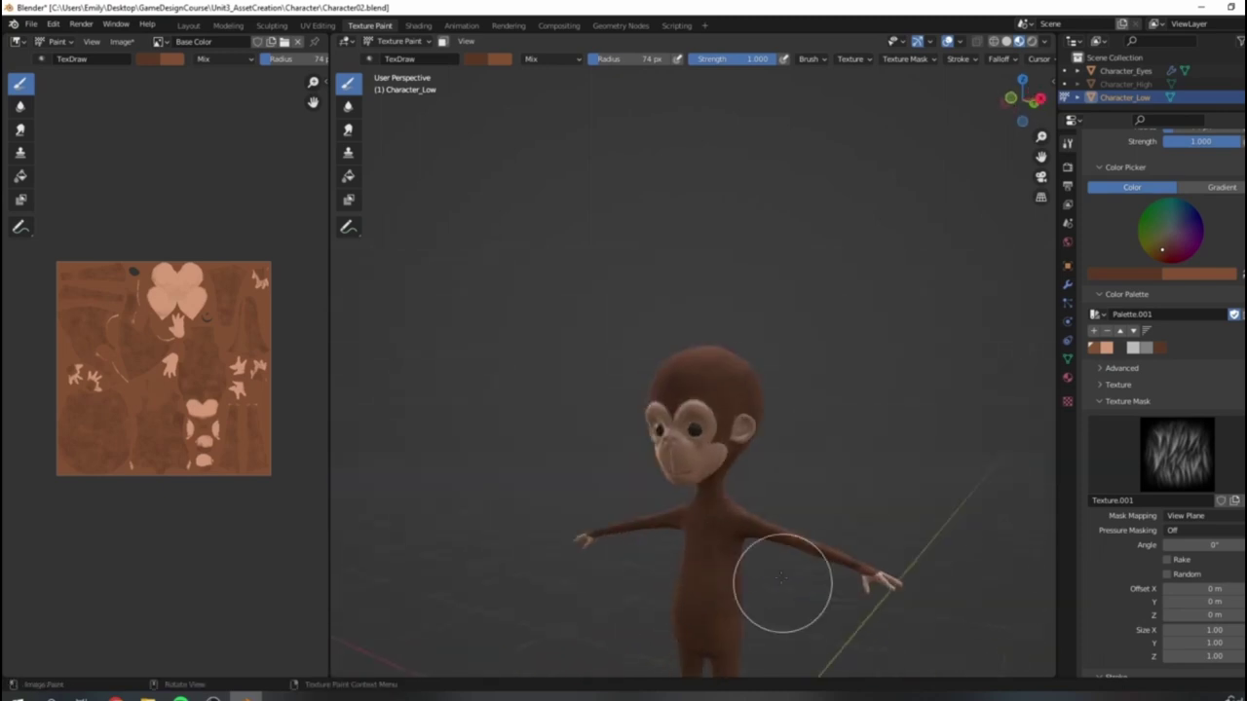
click(1046, 43)
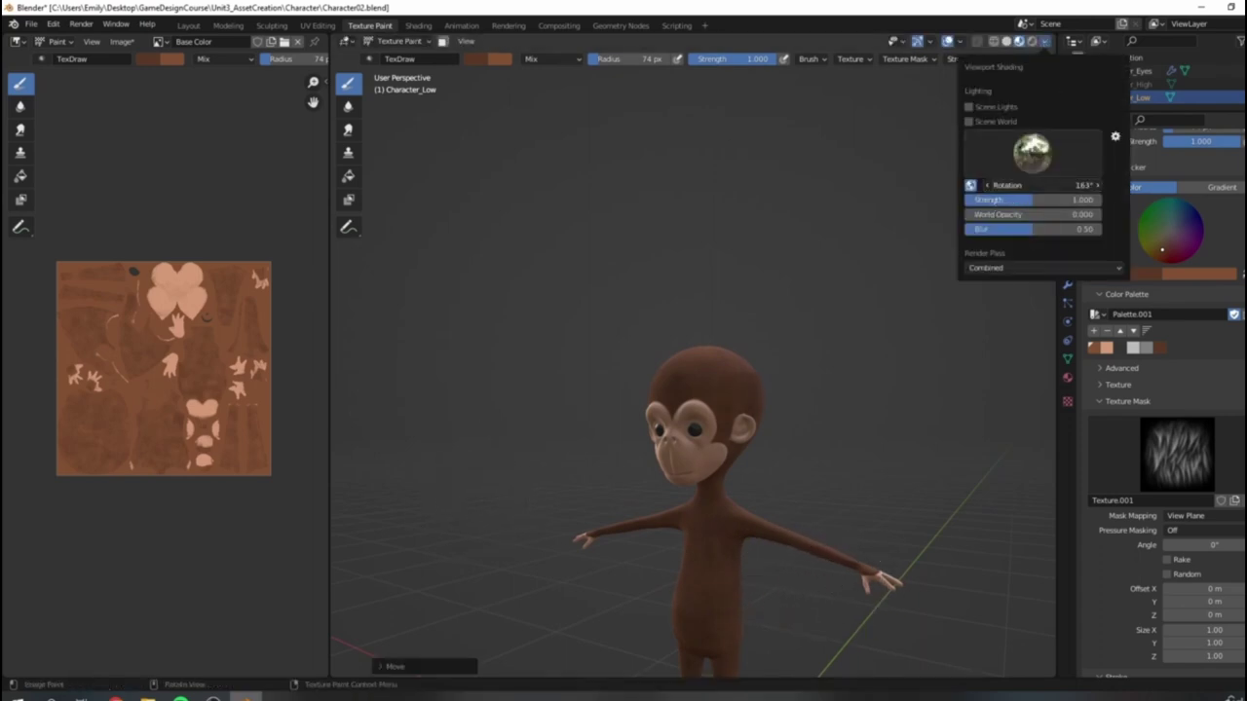
drag(1044, 185, 1065, 185)
Step: Examine the painted fur on the head, the full figure and the torso under the rotated lighting
middle_drag(643, 404, 640, 281)
scroll(741, 414, up, 3)
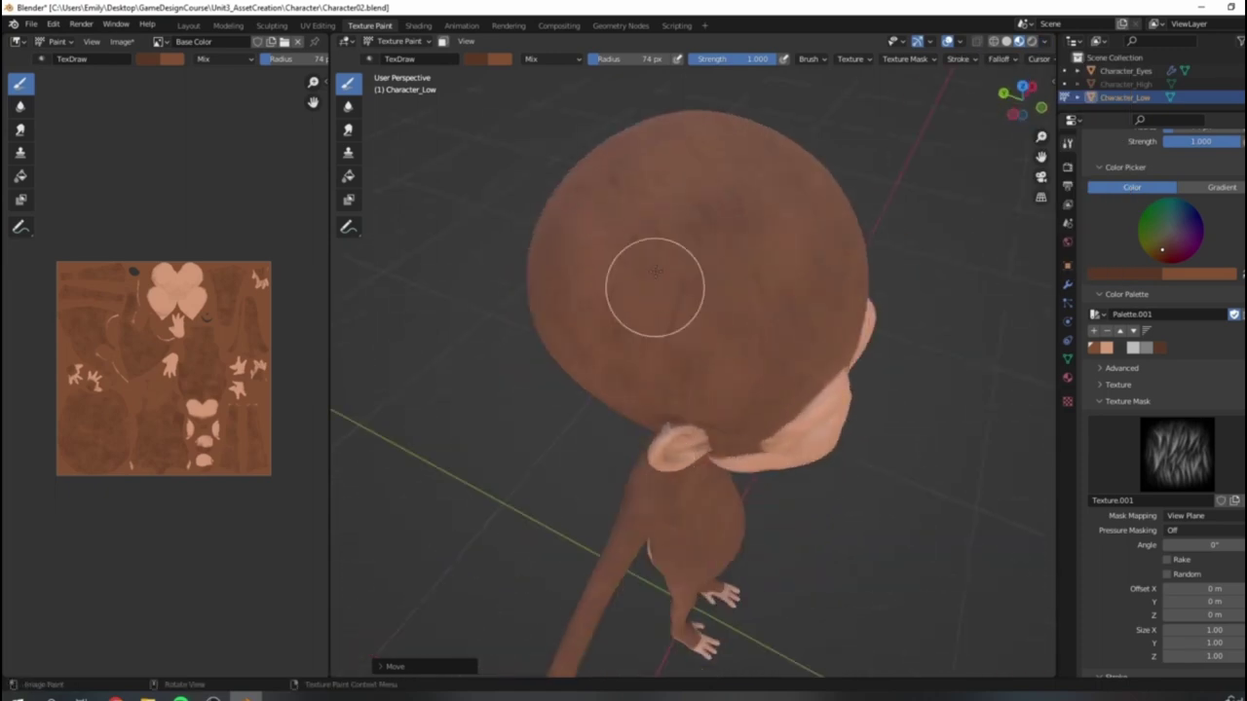
middle_drag(897, 383, 725, 243)
scroll(717, 376, down, 4)
middle_drag(781, 438, 684, 316)
scroll(679, 300, down, 4)
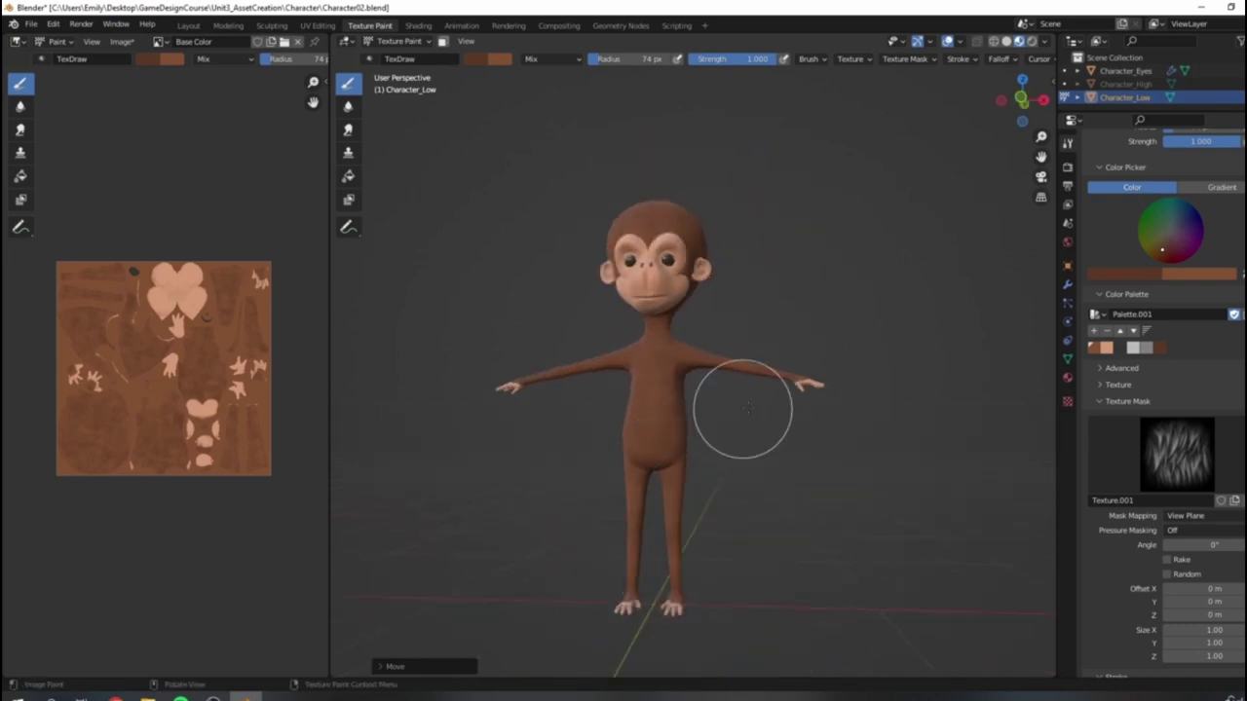
scroll(757, 367, up, 6)
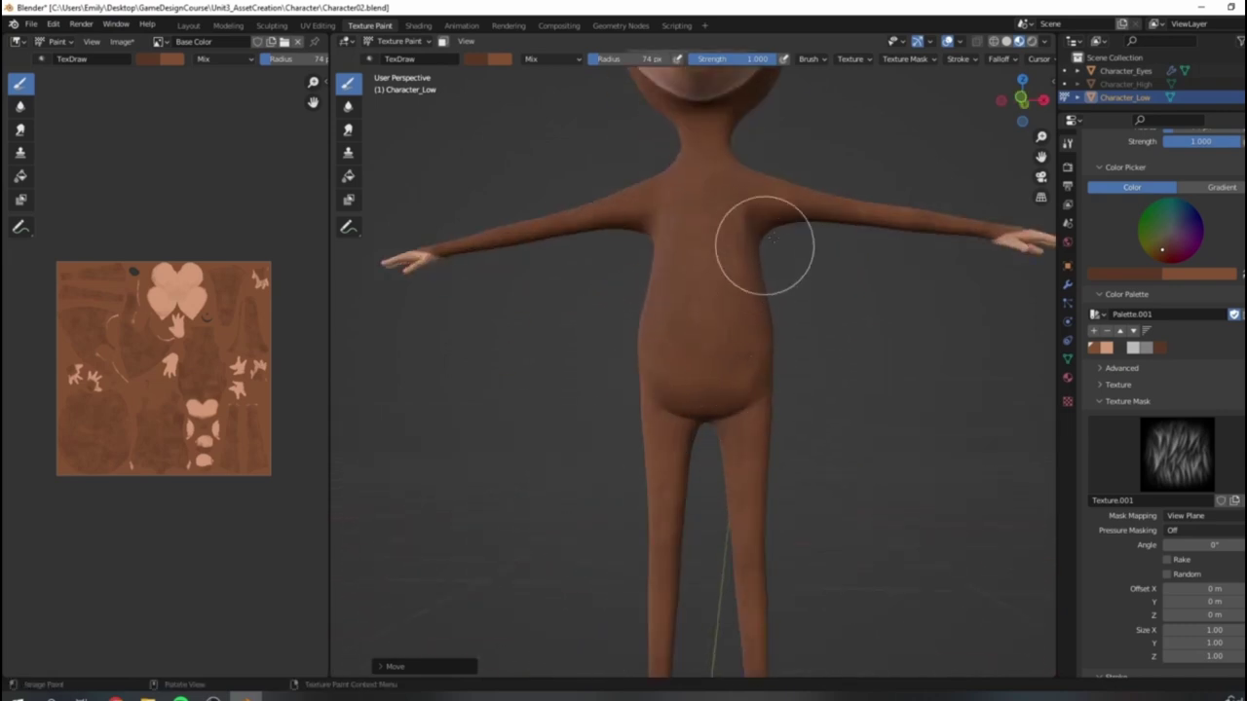
shift+middle_drag(848, 237, 869, 364)
scroll(748, 216, up, 1)
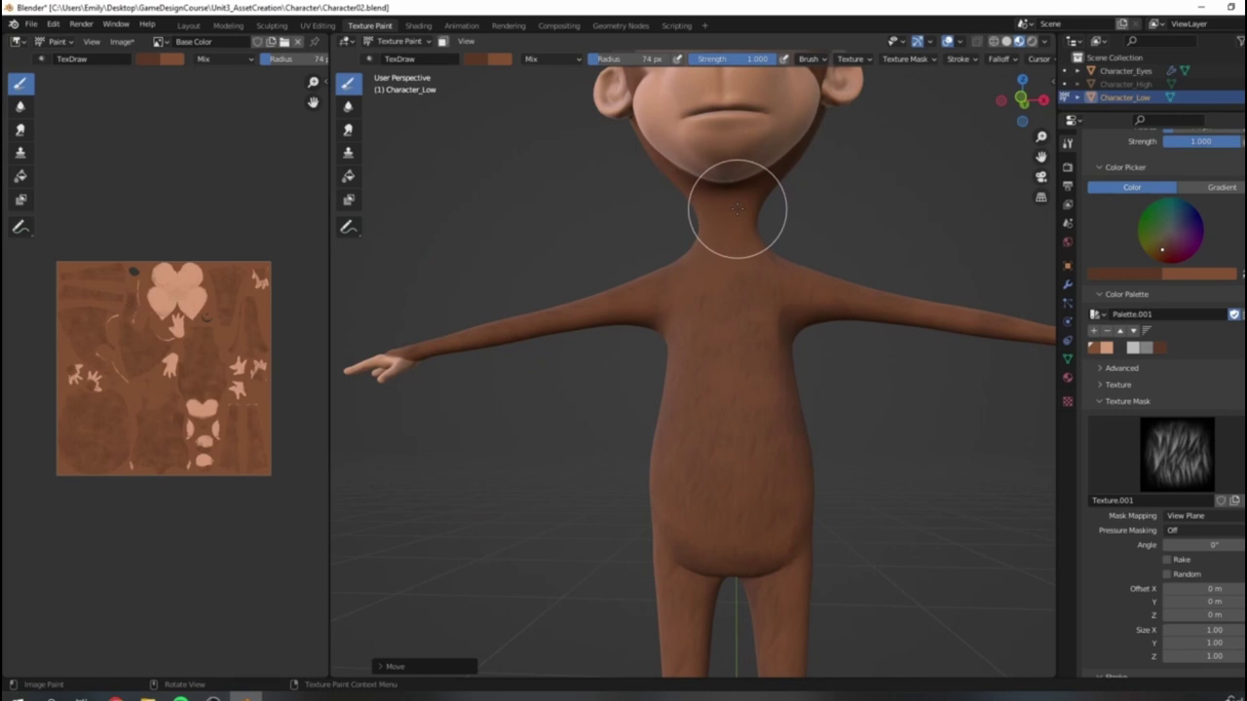
Step: Examine the fur on the neck, sides, legs and forehead for gaps or uneven patches
middle_drag(741, 208, 768, 361)
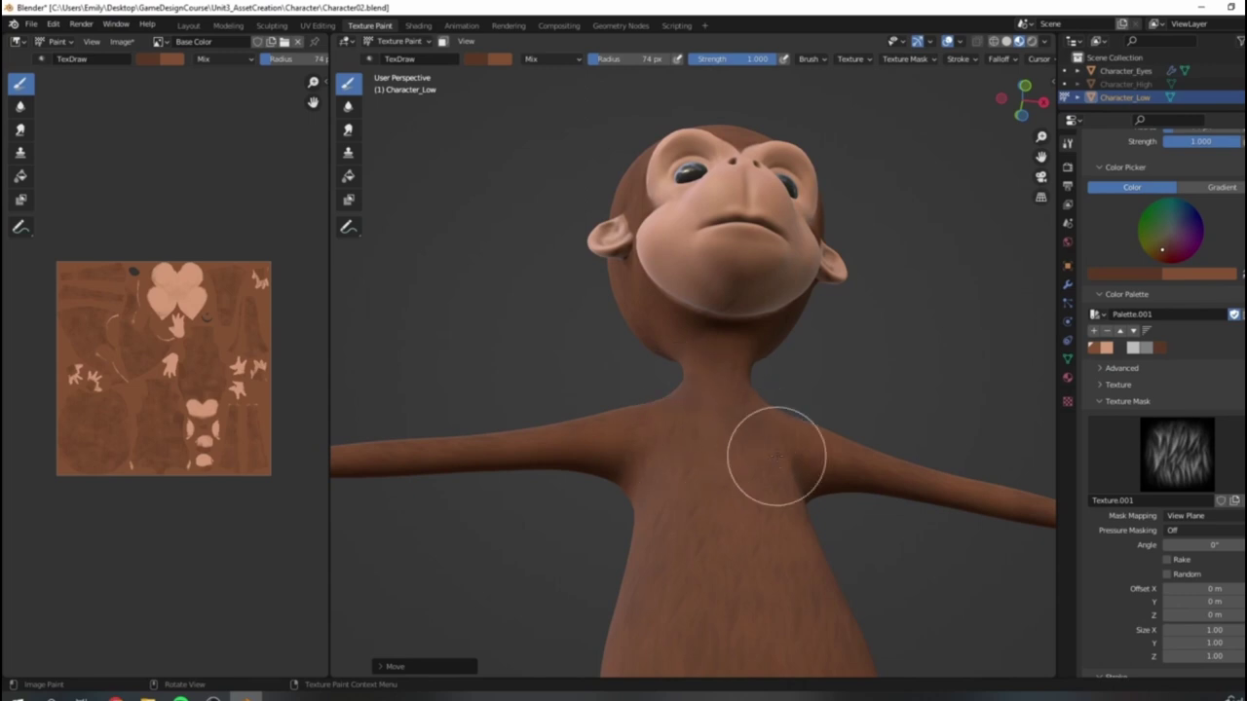
scroll(777, 456, down, 4)
middle_drag(682, 381, 622, 341)
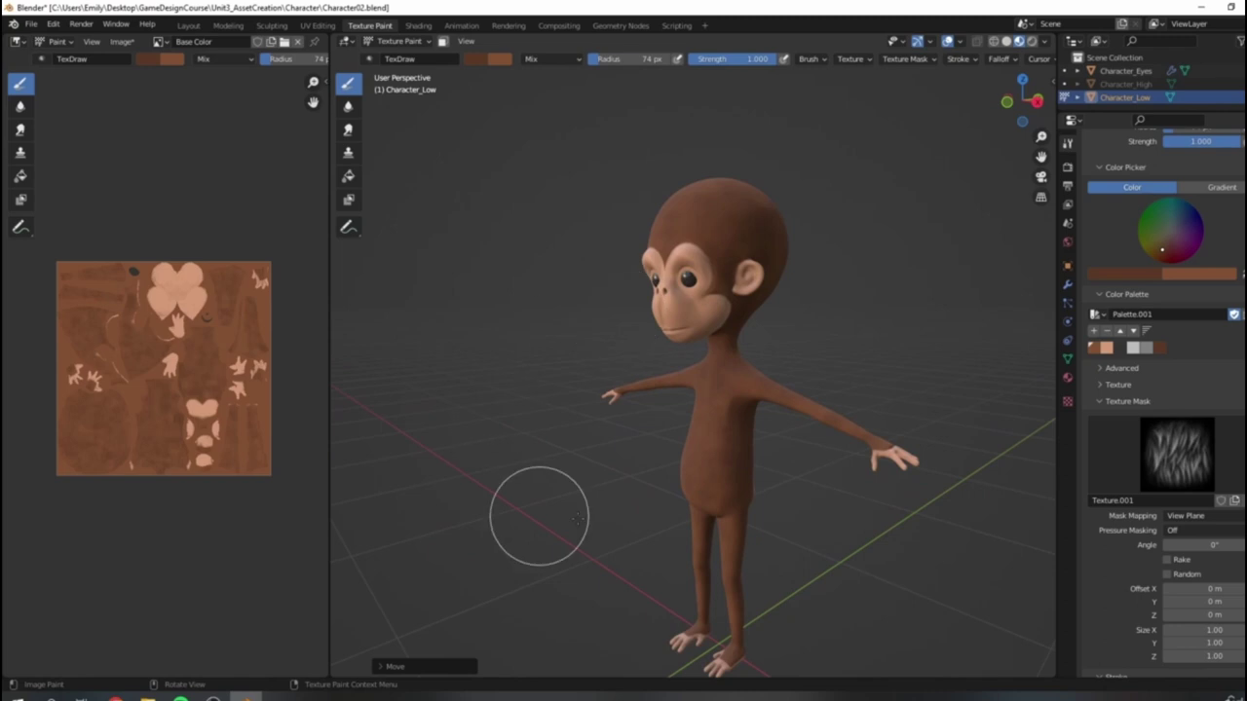
middle_drag(393, 423, 781, 355)
scroll(825, 382, up, 3)
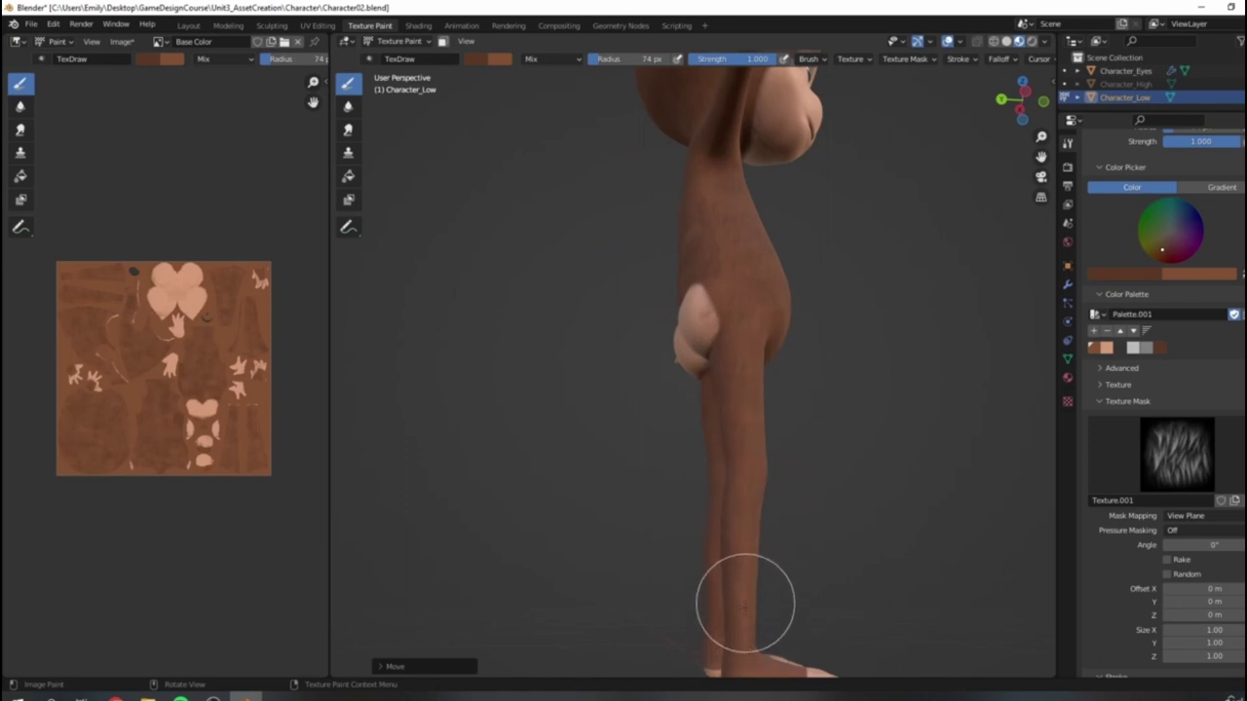
scroll(759, 609, down, 5)
middle_drag(643, 389, 730, 376)
scroll(730, 376, up, 3)
middle_drag(643, 350, 780, 371)
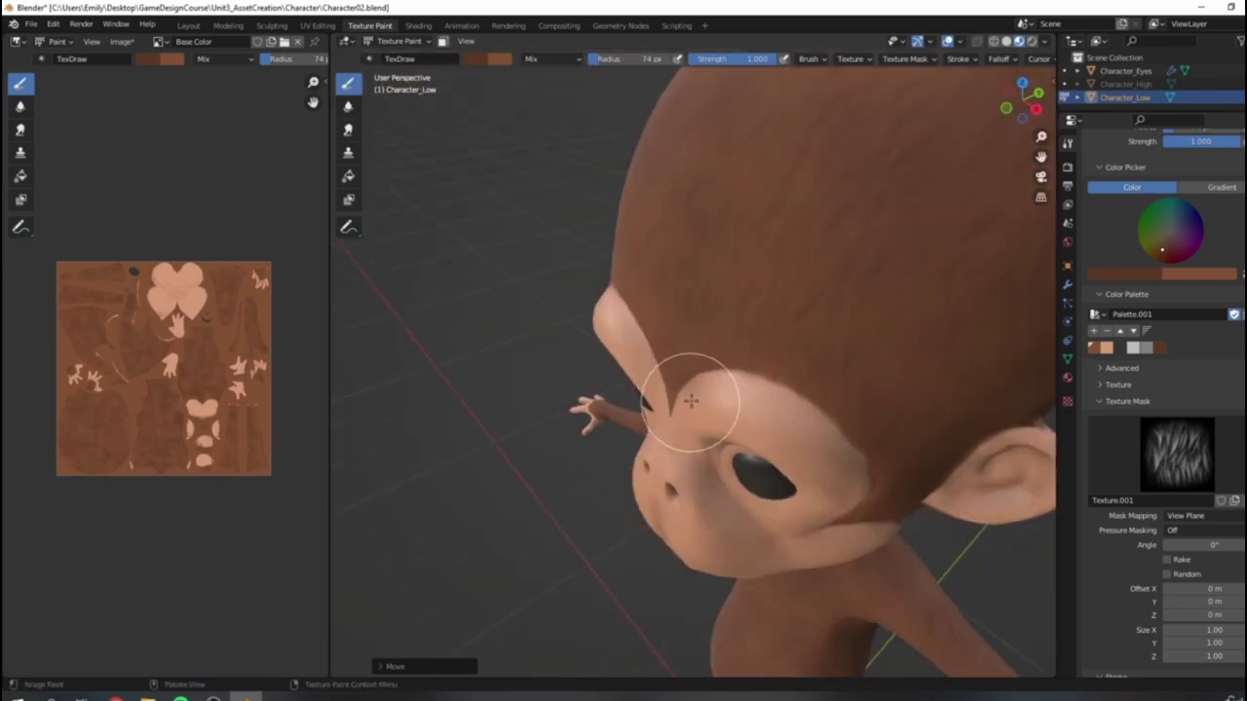
Step: Paint short lighter brown fur strokes along the hairline above one eye and undo the stray stroke on the brow
scroll(690, 400, down, 5)
scroll(729, 342, up, 6)
middle_drag(730, 342, 677, 374)
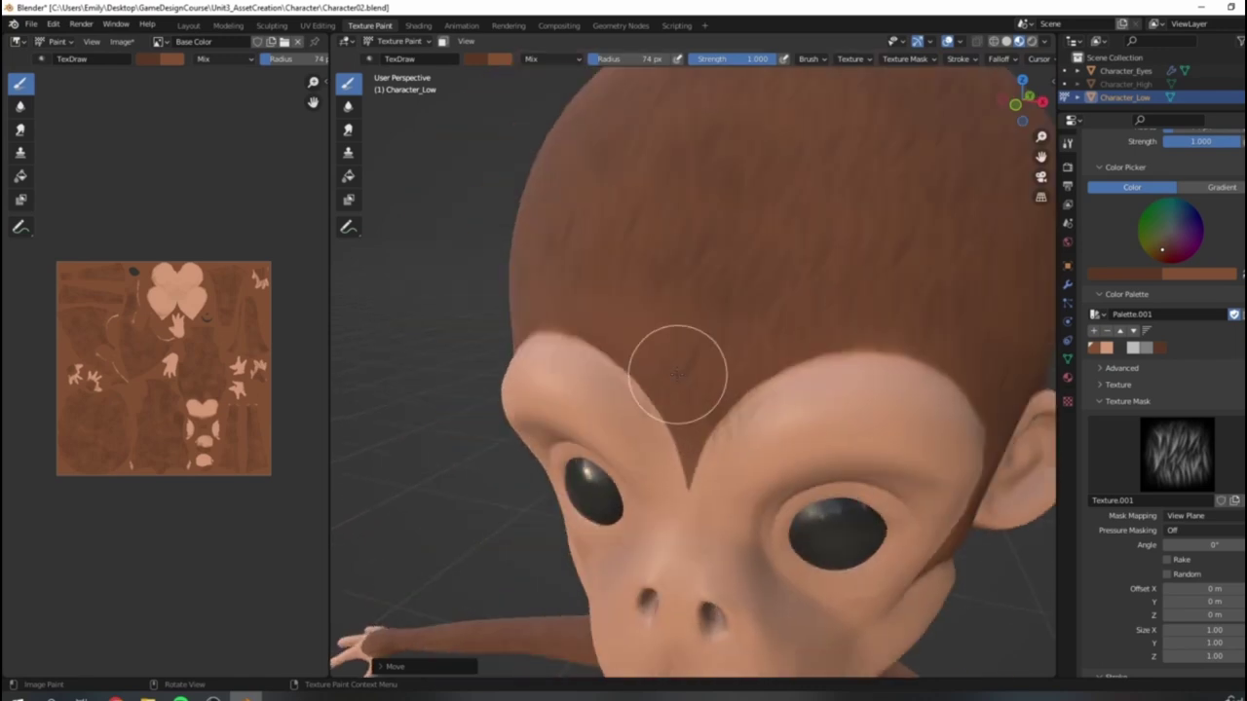
scroll(677, 374, down, 5)
scroll(706, 366, up, 7)
scroll(706, 366, down, 5)
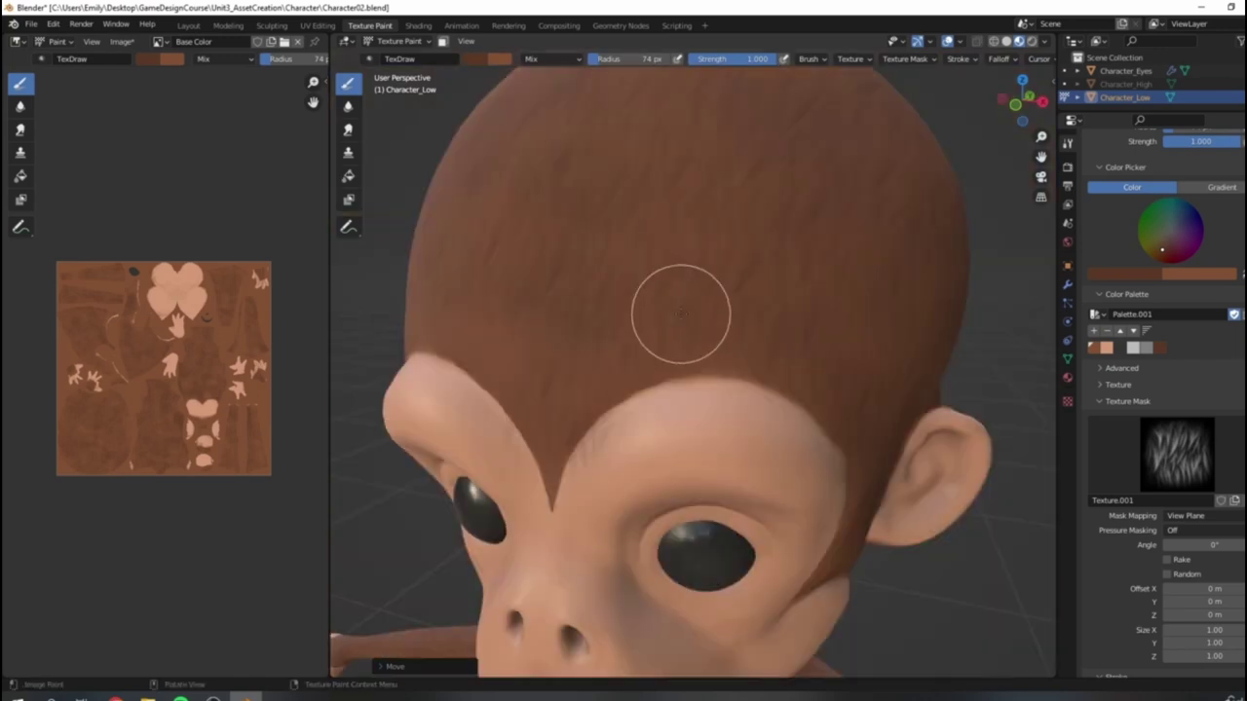
scroll(676, 311, up, 2)
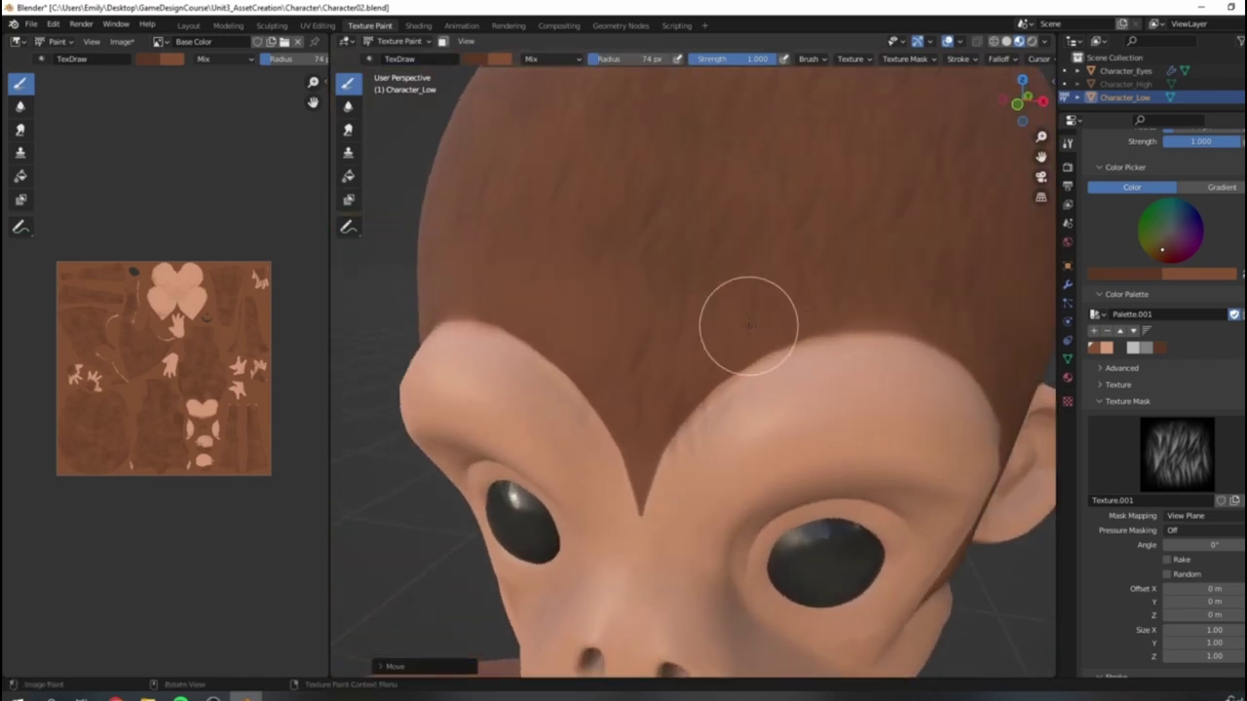
drag(764, 347, 774, 373)
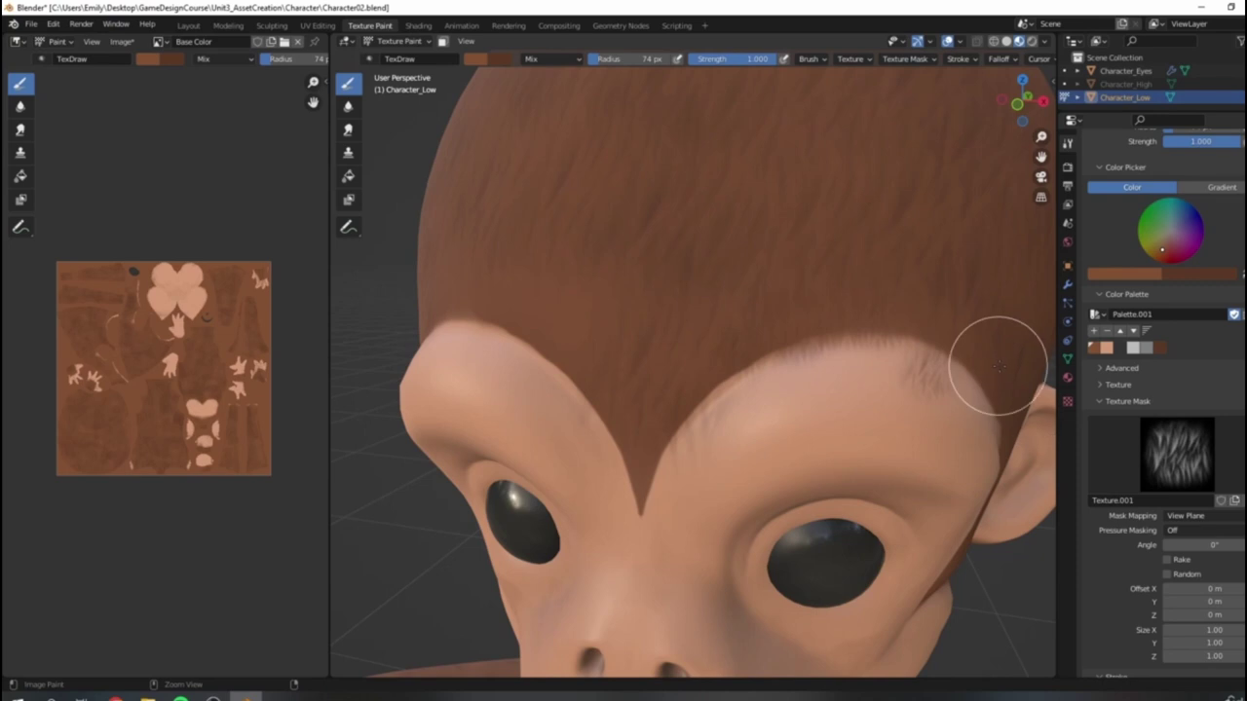
key(ctrl+z)
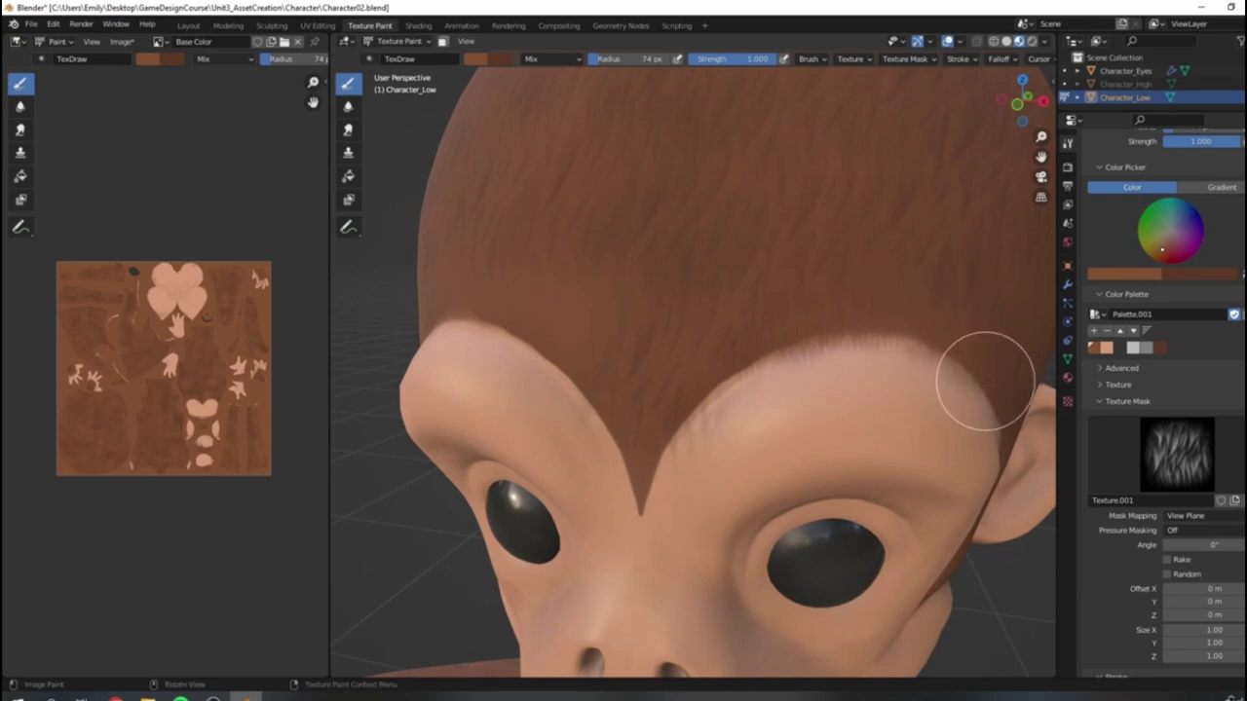
Step: Examine the softened hairline and the face from the front and side at several distances
scroll(862, 370, down, 10)
middle_drag(666, 438, 698, 399)
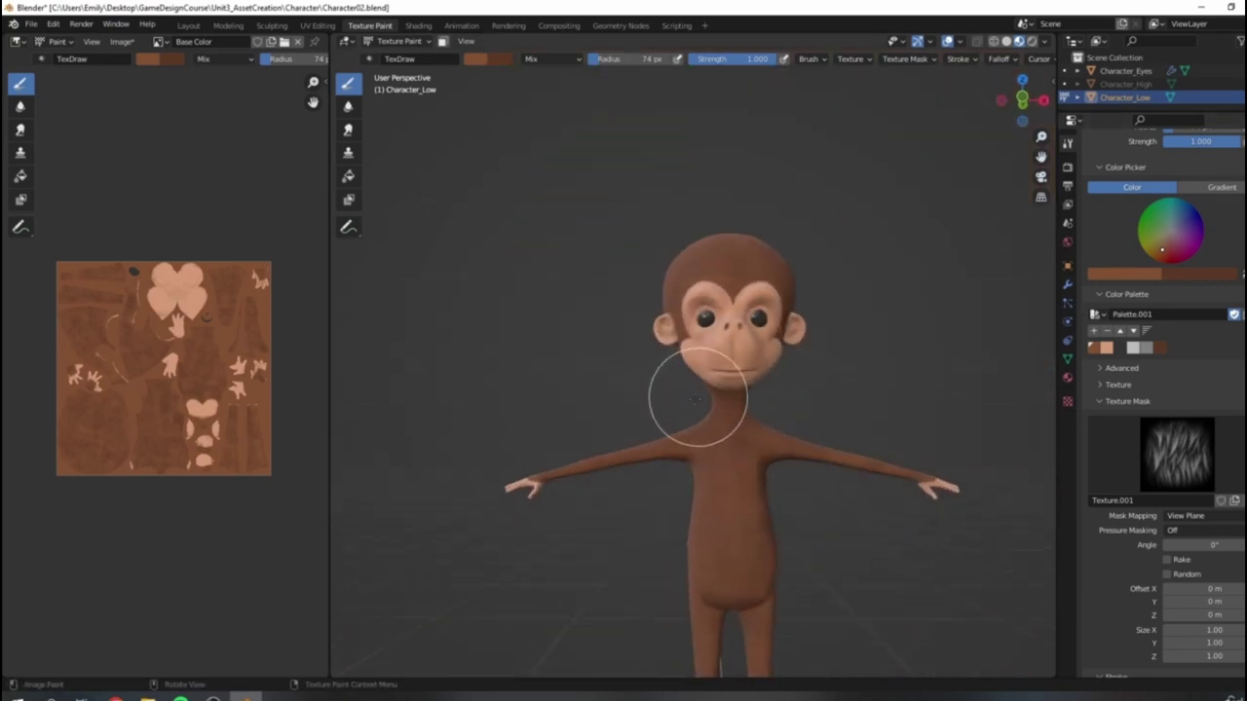
scroll(662, 415, up, 4)
shift+middle_drag(799, 355, 625, 479)
middle_drag(892, 458, 834, 454)
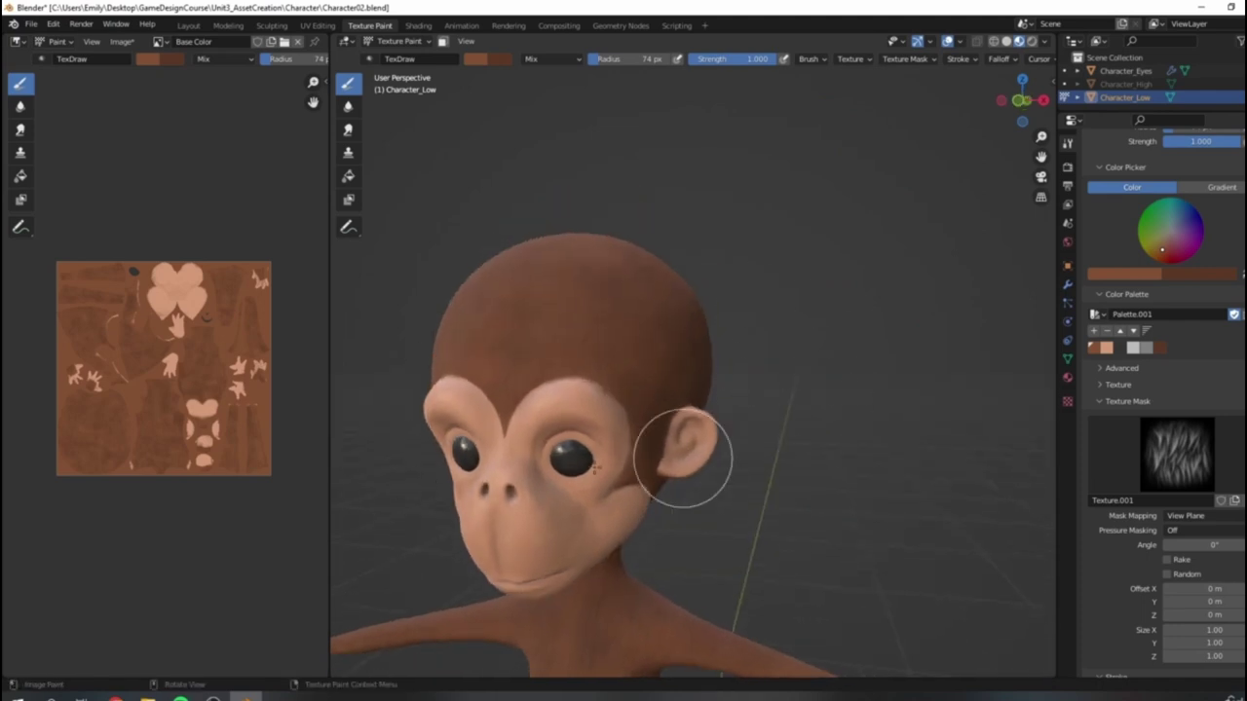
scroll(682, 458, down, 4)
middle_drag(536, 424, 660, 409)
scroll(662, 407, up, 3)
middle_drag(844, 378, 633, 516)
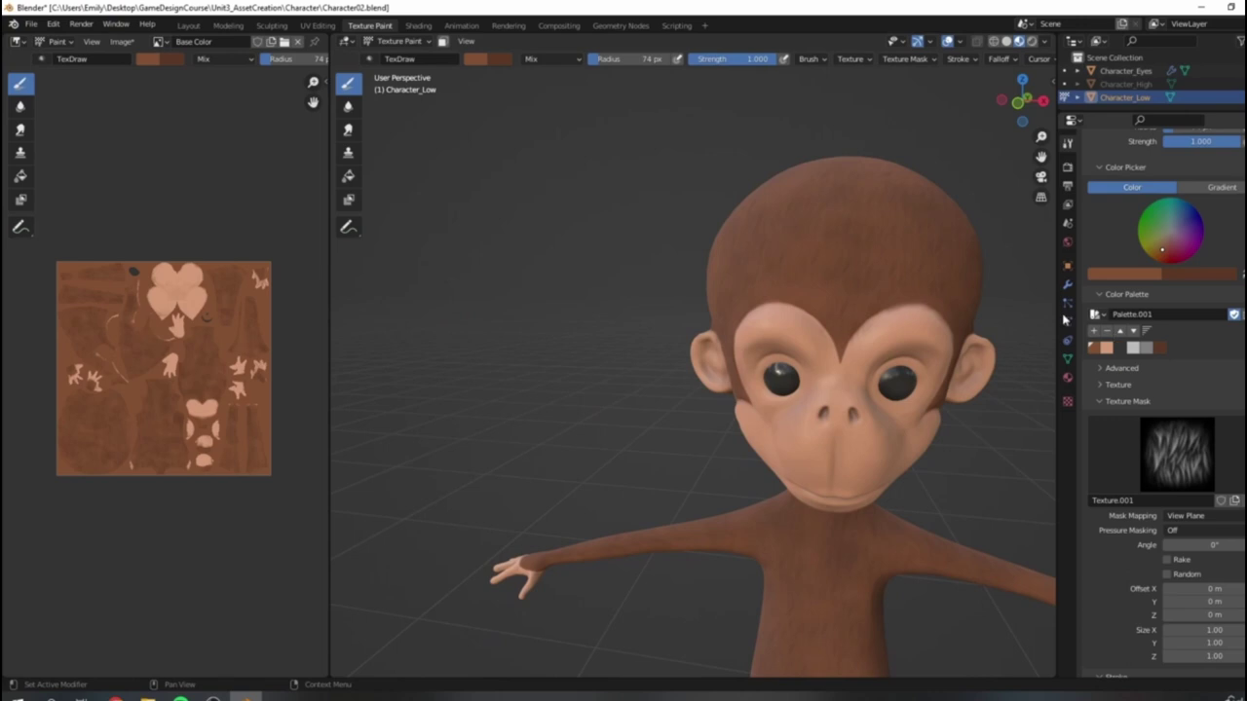
Step: Lighten the brush's brown to a value of about 0.707 and add the color to Palette.001
middle_drag(936, 331, 864, 299)
click(1143, 276)
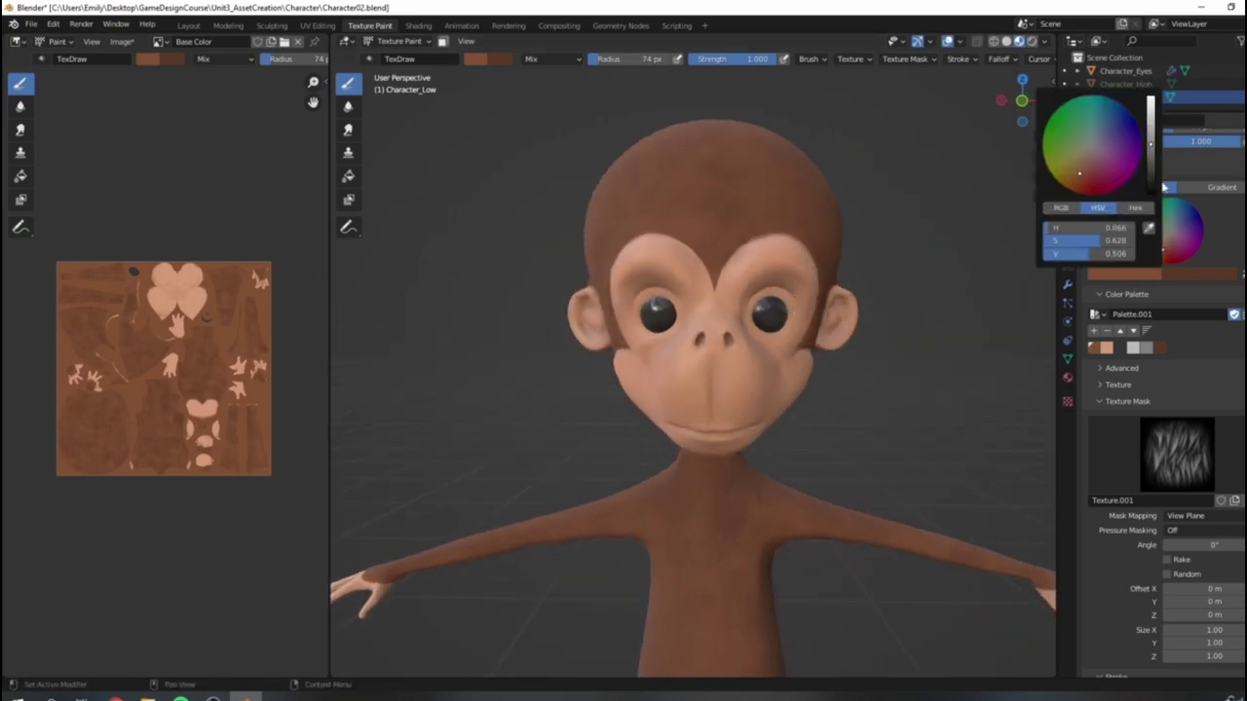
drag(1153, 146, 1150, 126)
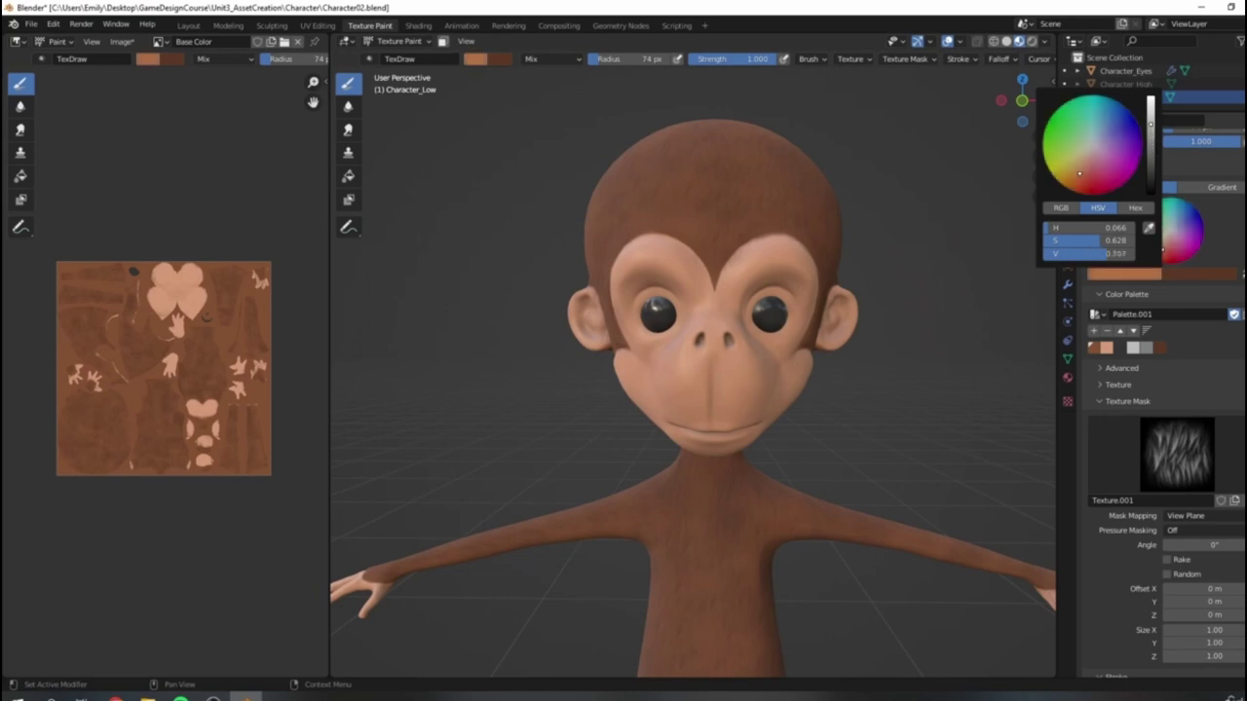
click(1139, 277)
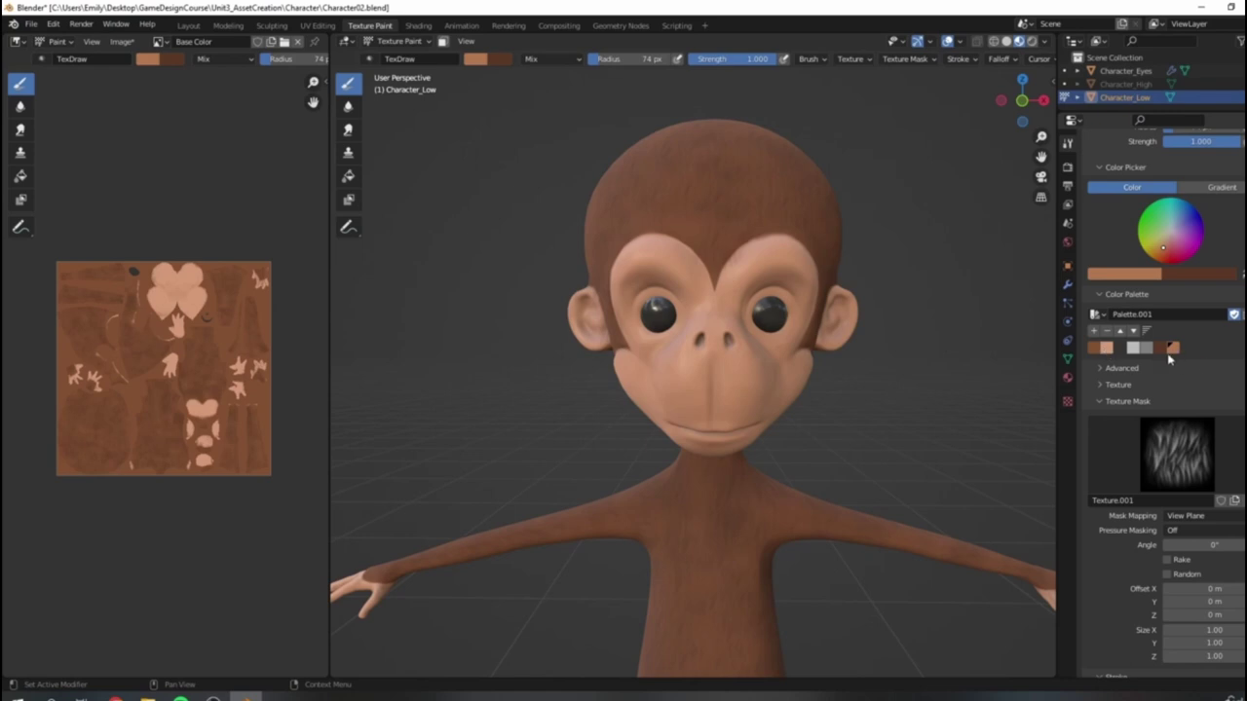
scroll(670, 378, down, 4)
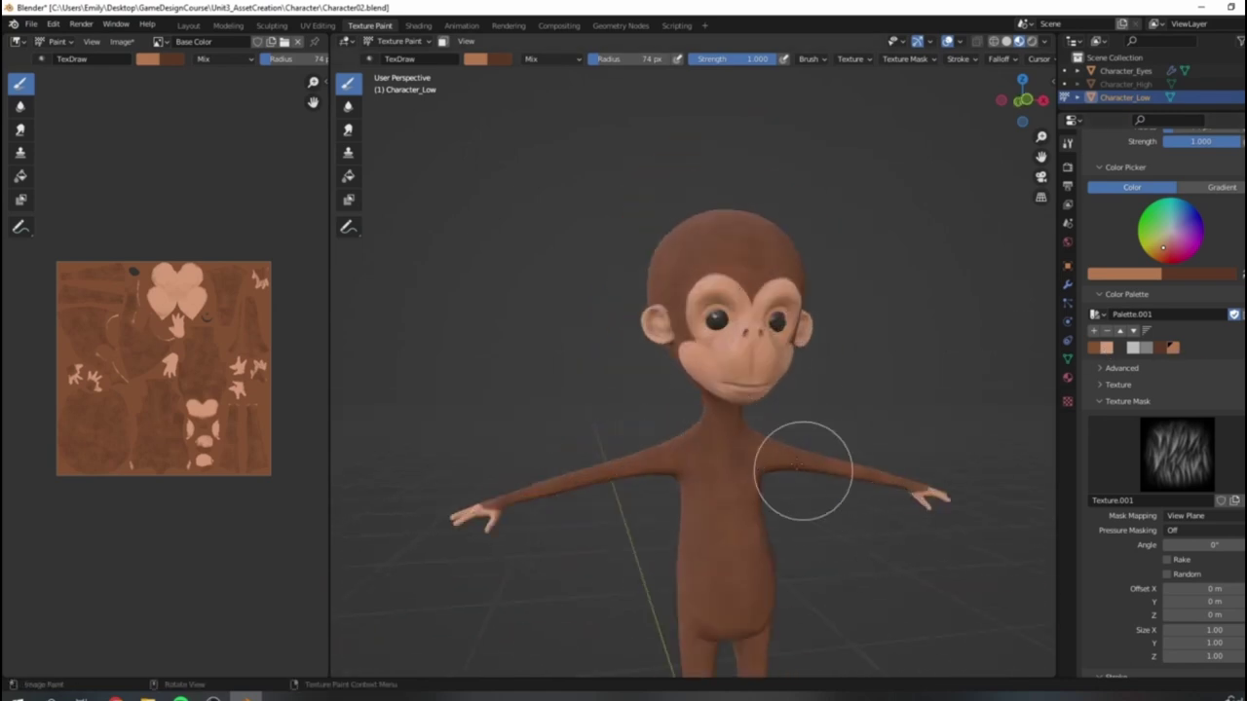
middle_drag(768, 390, 824, 389)
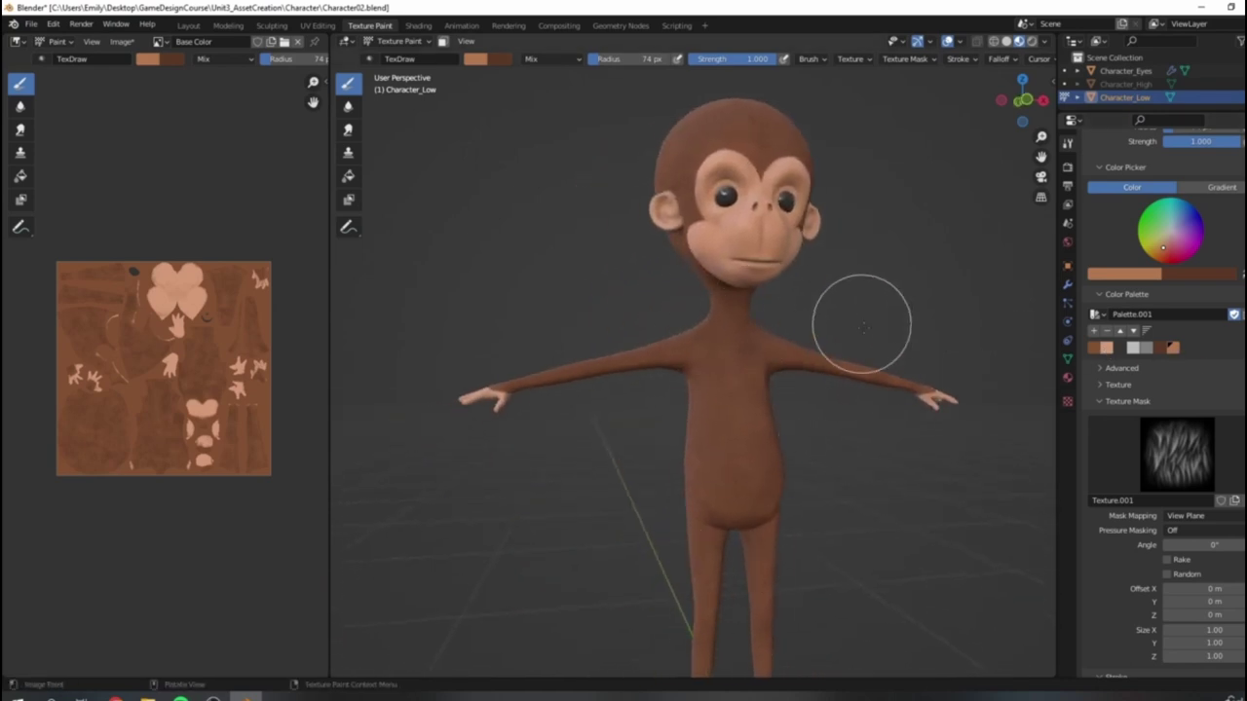
Step: Paint light brown fur strokes down the front of the monkey's chest and belly using the fur texture mask
middle_drag(863, 301, 746, 275)
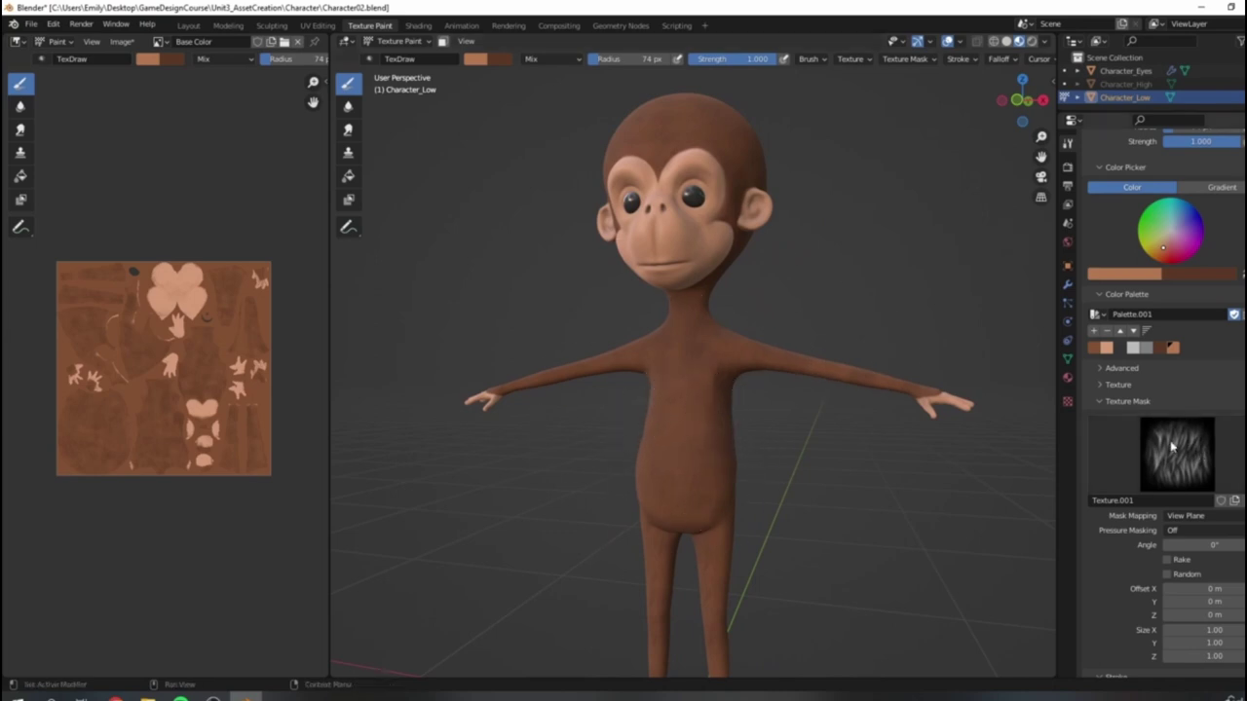
scroll(701, 423, up, 2)
middle_drag(701, 423, 742, 401)
scroll(740, 399, down, 5)
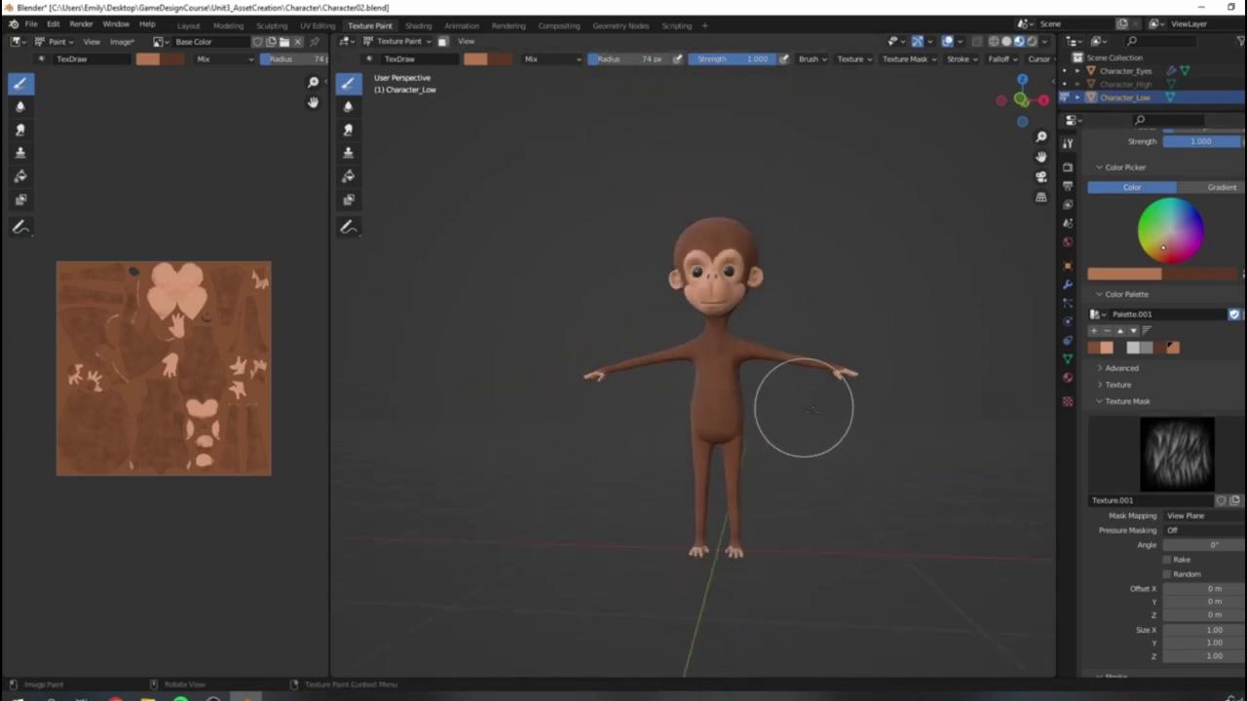
scroll(770, 390, up, 7)
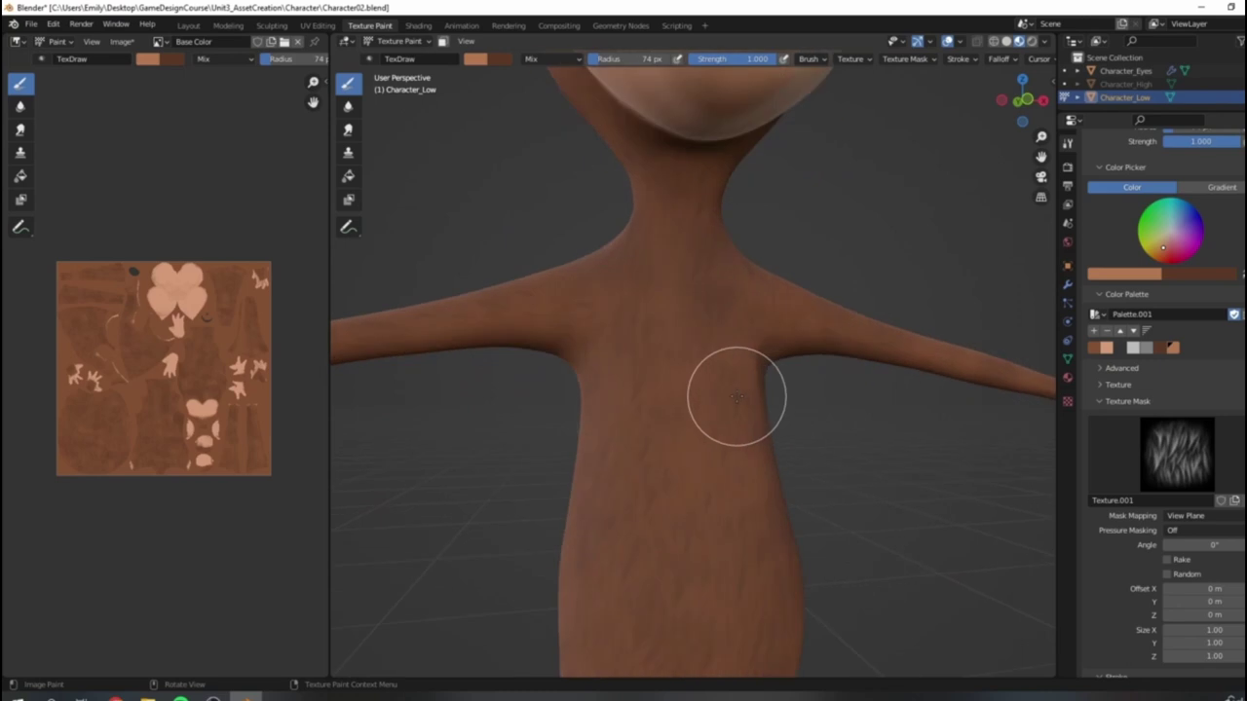
scroll(738, 396, down, 1)
mouse_move(683, 331)
mouse_down()
mouse_move(662, 381)
mouse_move(692, 381)
mouse_move(656, 439)
mouse_move(618, 417)
mouse_move(617, 473)
mouse_move(668, 523)
mouse_move(663, 479)
mouse_move(707, 493)
mouse_move(705, 573)
mouse_up()
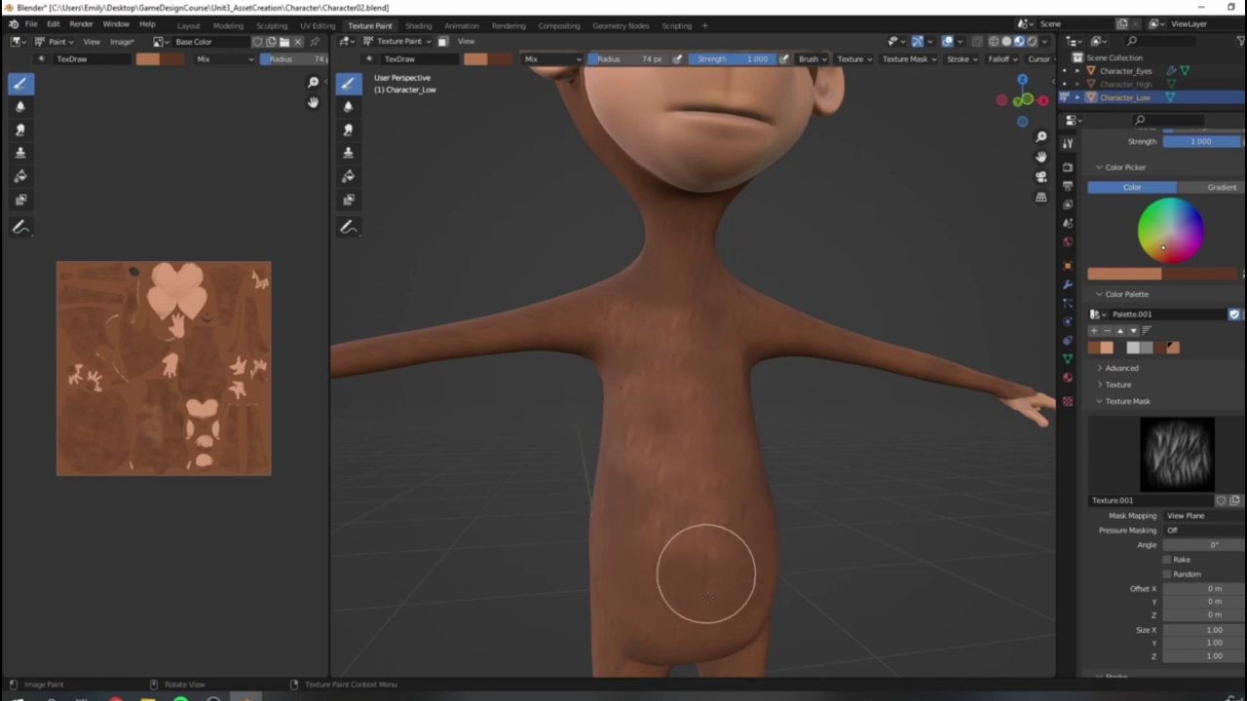
mouse_move(645, 520)
mouse_down()
mouse_move(612, 498)
mouse_move(623, 574)
mouse_move(673, 598)
mouse_move(761, 503)
mouse_move(659, 451)
mouse_move(629, 340)
mouse_move(633, 448)
mouse_up()
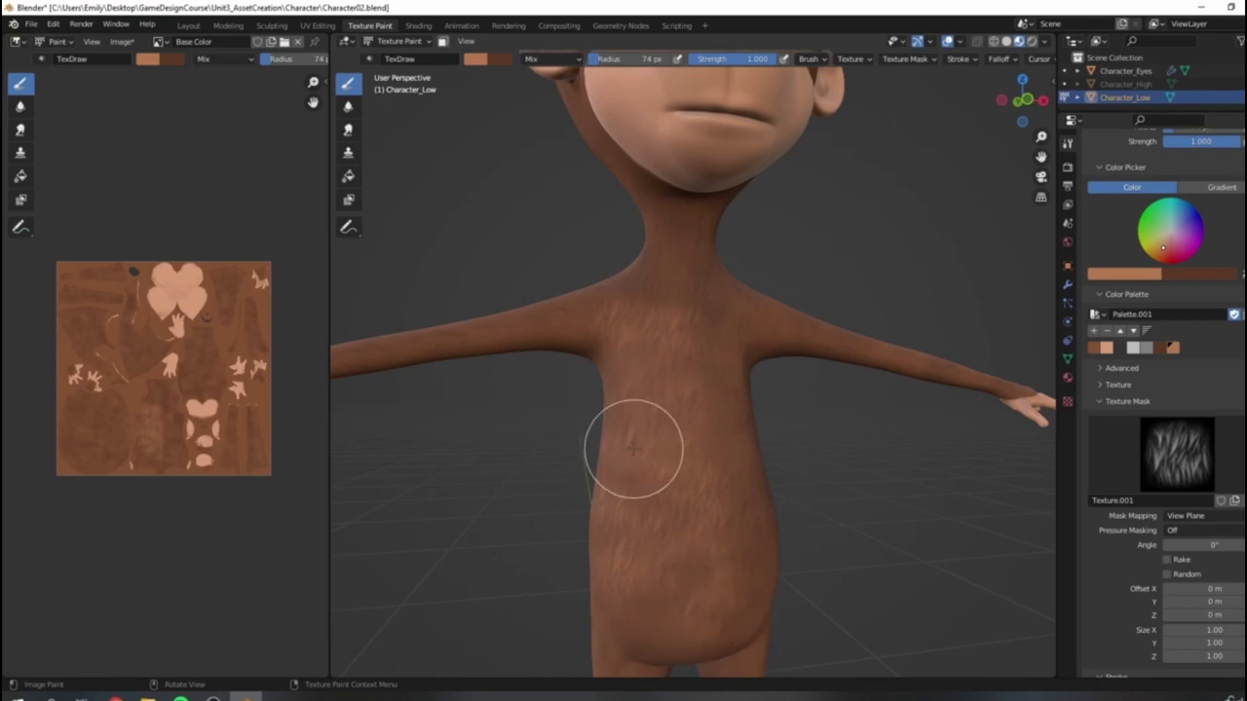
Step: Fill in the rest of the chest and lower belly with light brown fur strokes, down to the upper legs
mouse_move(867, 292)
middle_down()
mouse_move(701, 478)
mouse_move(657, 393)
middle_up()
mouse_move(657, 394)
mouse_down()
mouse_move(634, 331)
mouse_move(653, 373)
mouse_move(615, 451)
mouse_move(632, 556)
mouse_move(674, 598)
mouse_move(631, 632)
mouse_up()
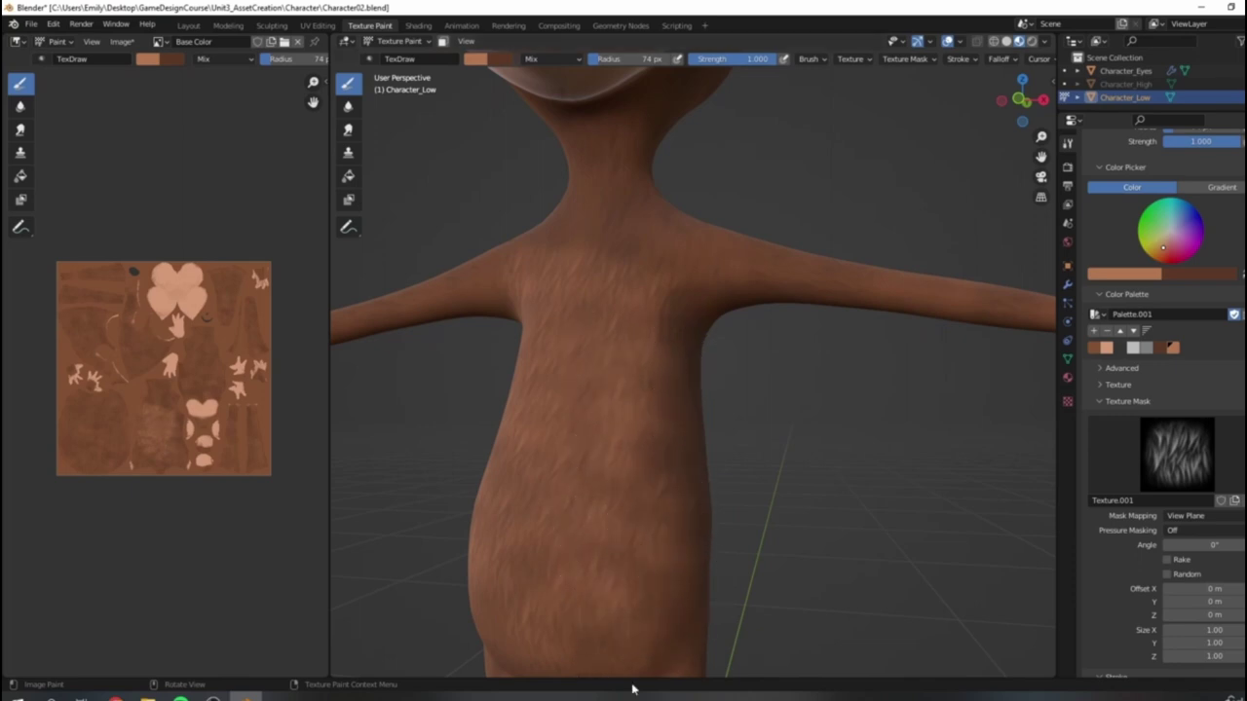
scroll(681, 625, down, 6)
middle_drag(682, 625, 716, 487)
scroll(721, 464, up, 7)
mouse_move(721, 463)
mouse_down()
mouse_move(524, 496)
mouse_move(701, 606)
mouse_move(751, 517)
mouse_move(571, 609)
mouse_move(562, 648)
mouse_up()
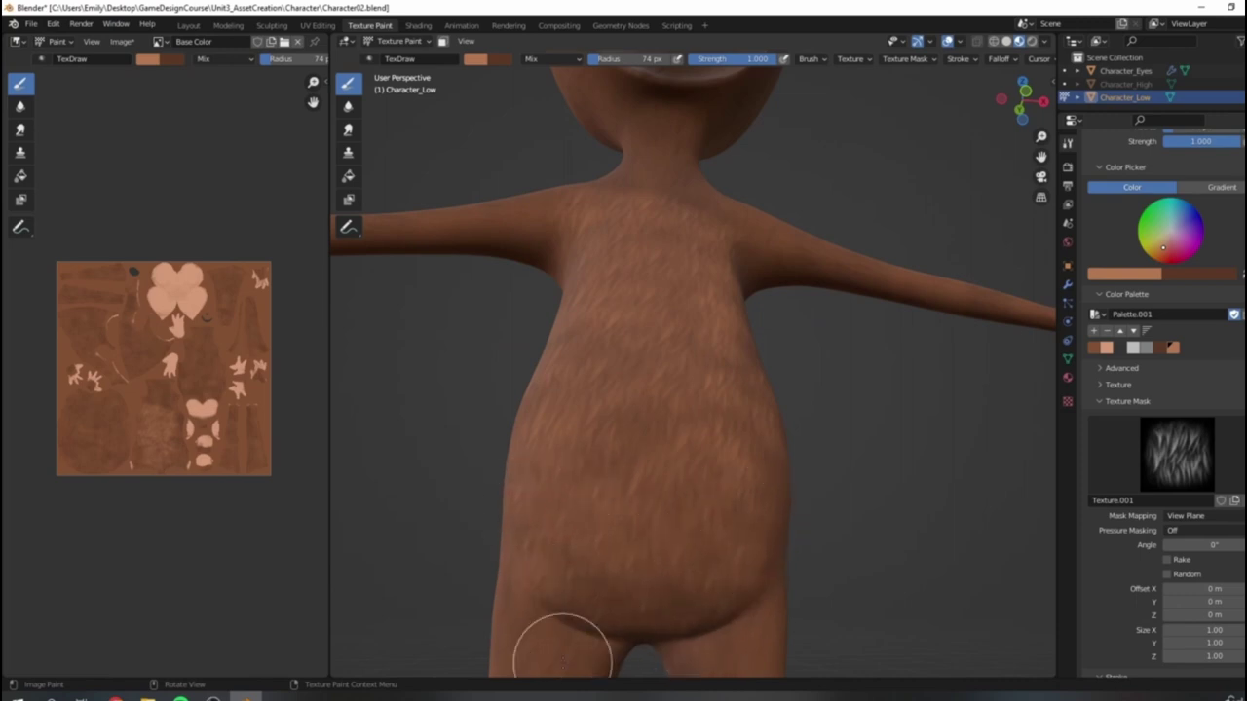
Step: Rotate the viewport lighting to brighten the torso's left side and paint light brown fur strokes over it
scroll(563, 664, down, 5)
middle_drag(672, 594, 590, 563)
scroll(587, 453, up, 5)
shift+middle_drag(588, 451, 711, 385)
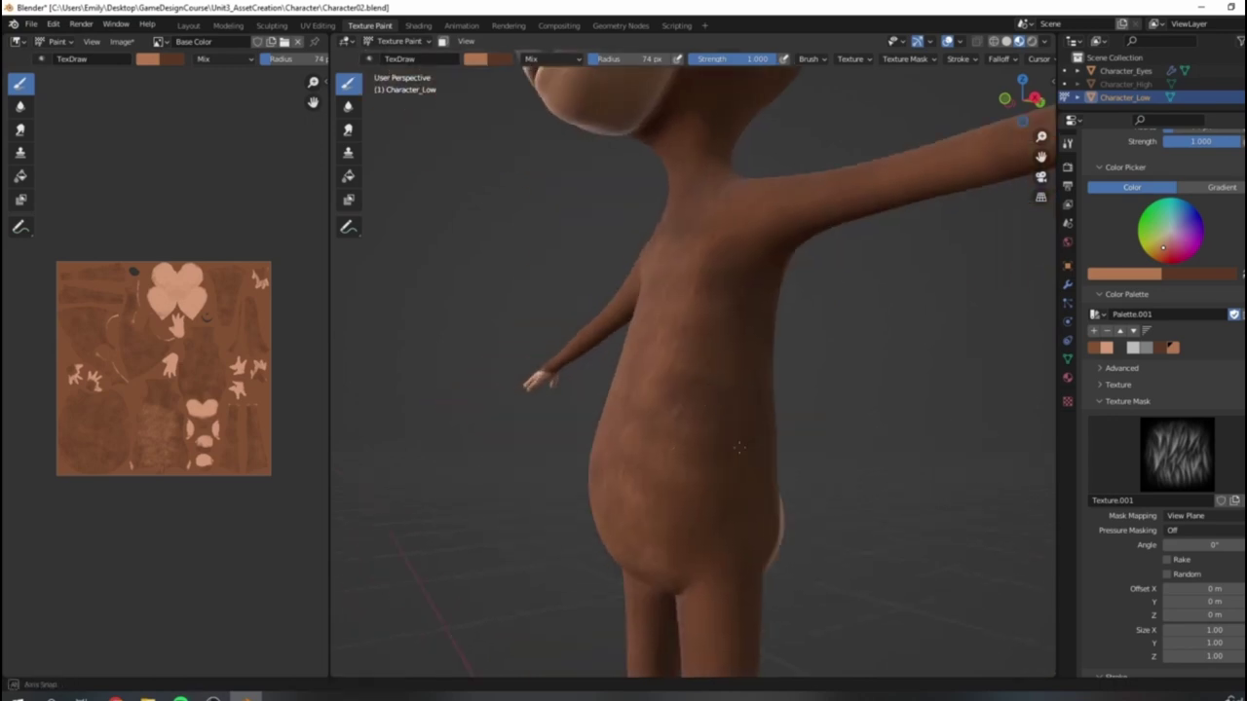
middle_drag(799, 487, 730, 507)
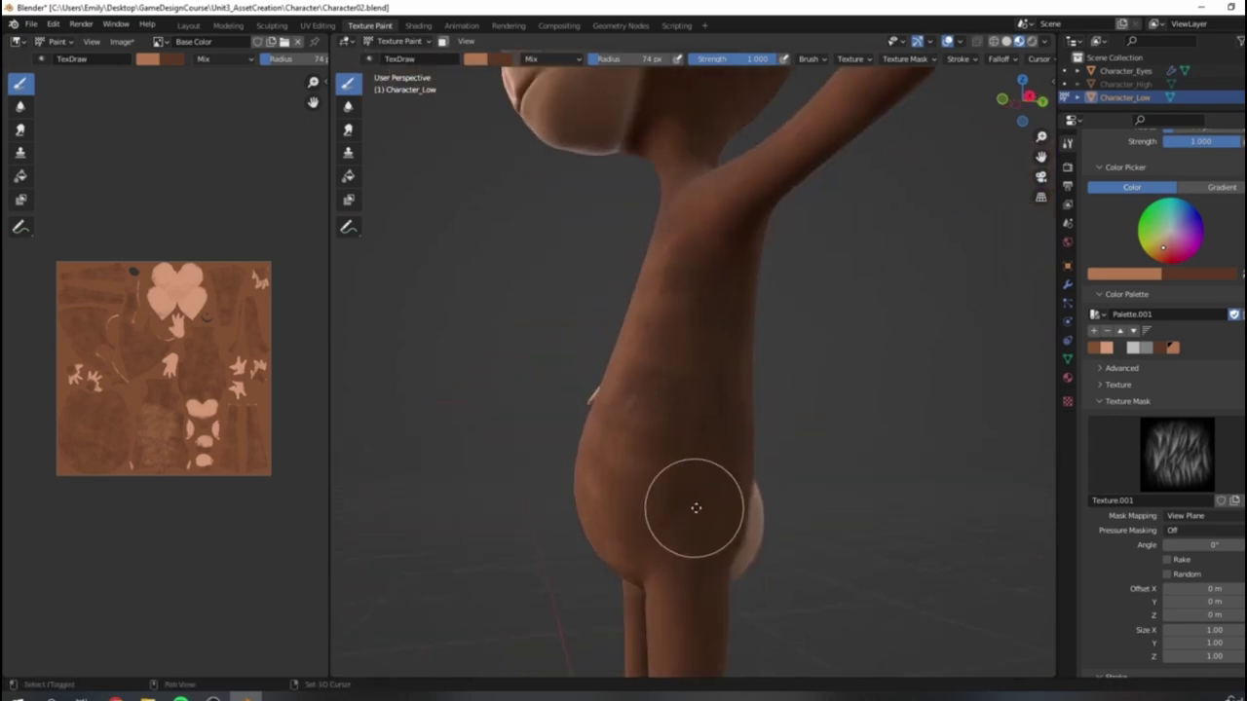
click(1044, 42)
mouse_move(1021, 185)
mouse_down()
mouse_move(969, 185)
mouse_move(1027, 185)
mouse_up()
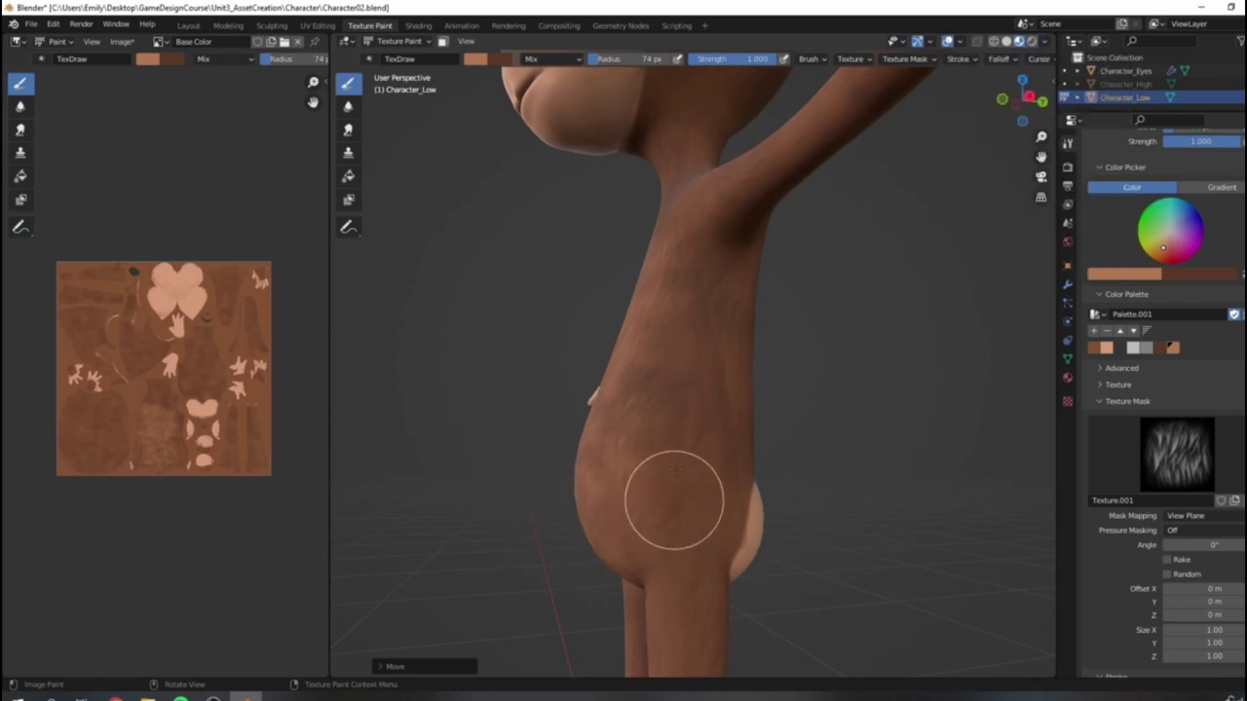
mouse_move(657, 371)
mouse_down()
mouse_move(712, 256)
mouse_move(718, 445)
mouse_move(704, 515)
mouse_move(707, 462)
mouse_up()
drag(693, 547, 722, 517)
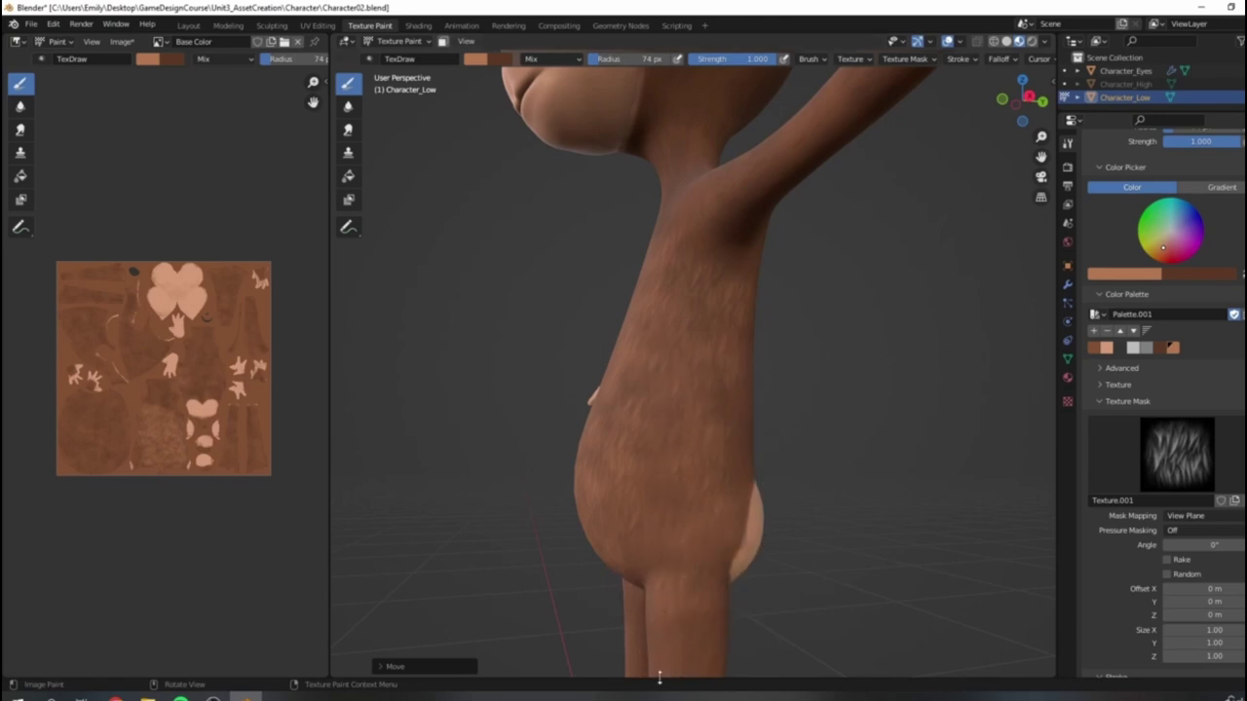
Step: Extend the light brown fur strokes around the remaining sides of the torso
scroll(779, 555, down, 5)
middle_drag(670, 532, 681, 456)
scroll(801, 502, up, 5)
mouse_move(637, 242)
mouse_down()
mouse_move(640, 290)
mouse_move(688, 345)
mouse_move(595, 303)
mouse_move(634, 228)
mouse_move(696, 286)
mouse_move(725, 445)
mouse_up()
scroll(730, 440, down, 3)
middle_drag(594, 445, 667, 397)
scroll(676, 468, down, 1)
scroll(737, 448, up, 3)
mouse_move(649, 353)
mouse_down()
mouse_move(618, 406)
mouse_move(650, 330)
mouse_up()
Step: Paint light brown fur strokes over the upper chest, left shoulder and neck up to the base of the head
scroll(754, 379, down, 3)
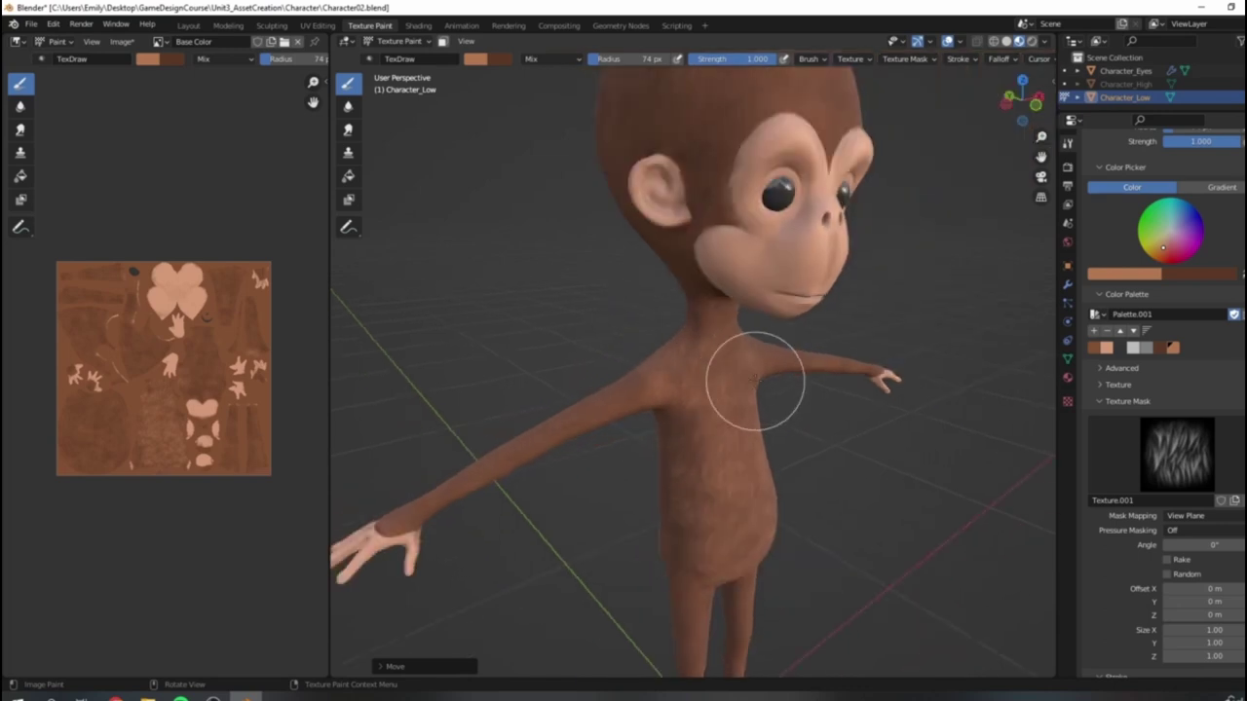
middle_drag(754, 379, 715, 381)
scroll(710, 373, up, 3)
mouse_move(718, 311)
mouse_down()
mouse_move(729, 379)
mouse_move(787, 406)
mouse_move(729, 279)
mouse_move(675, 210)
mouse_move(670, 120)
mouse_up()
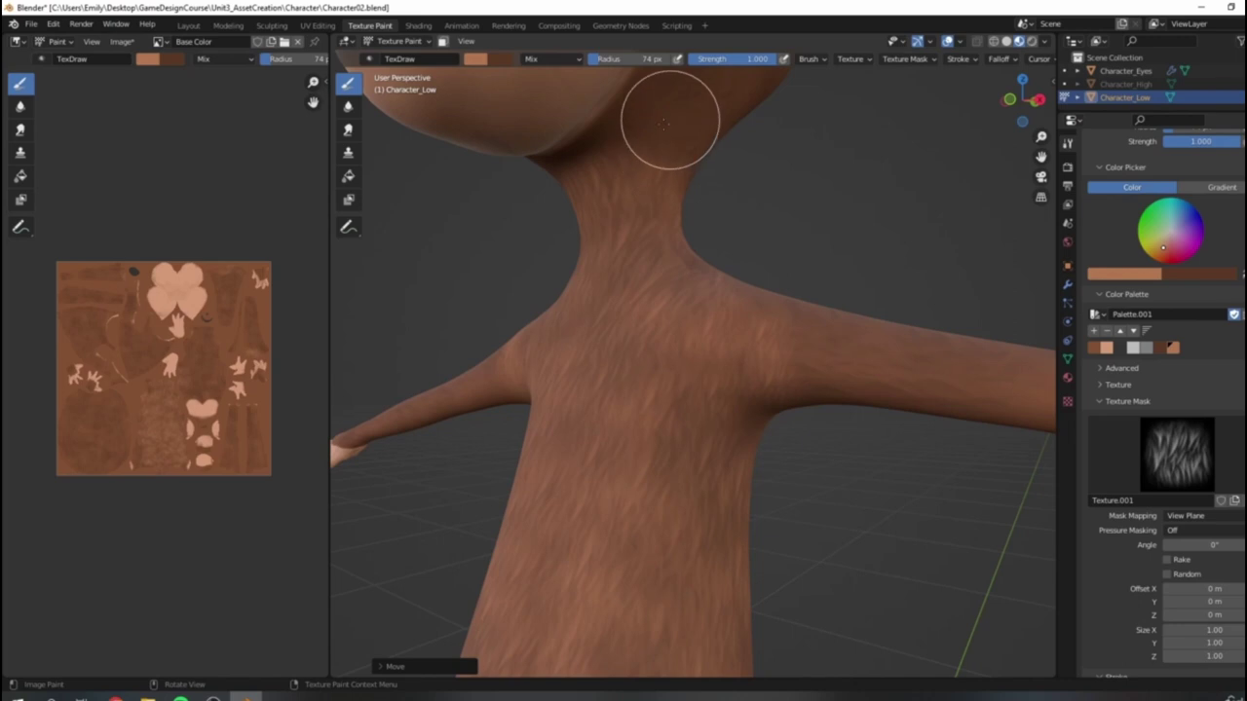
Step: Paint light brown fur strokes on the left side of the head, around the ear, temple and cheek edge
scroll(633, 291, down, 6)
middle_drag(746, 376, 794, 350)
mouse_move(761, 309)
shift+middle_down()
mouse_move(703, 399)
mouse_move(676, 374)
shift+middle_up()
scroll(704, 402, up, 4)
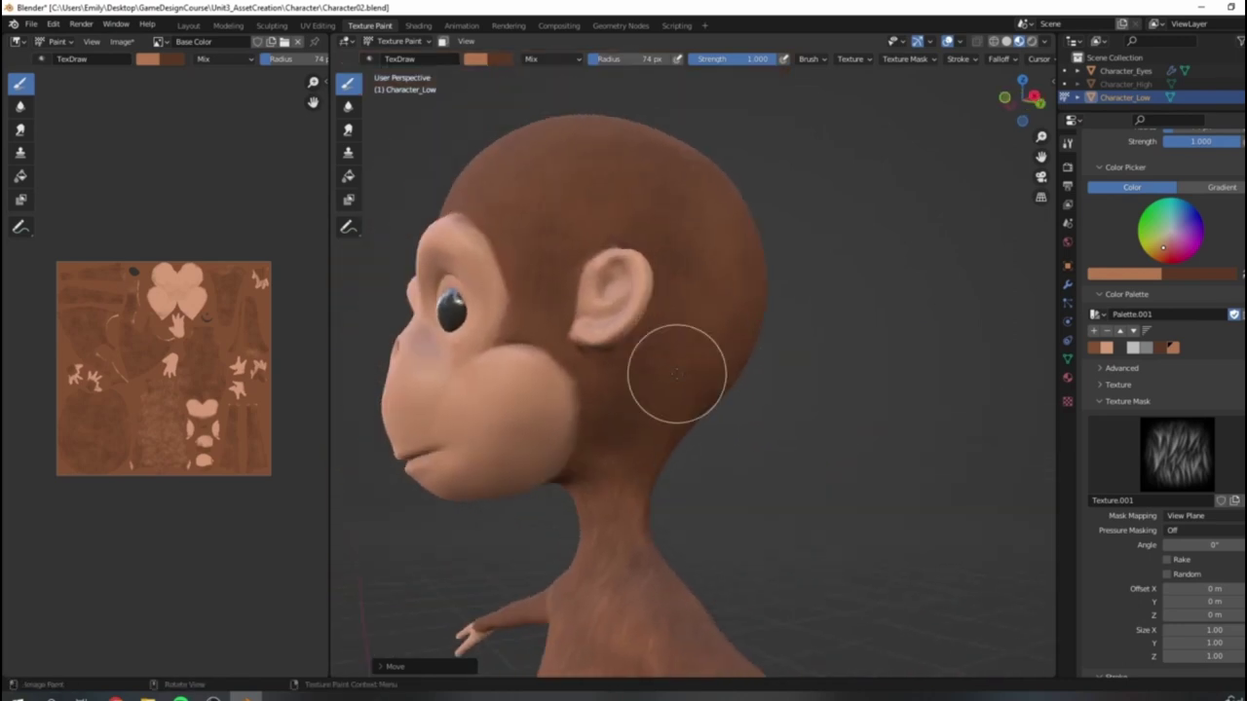
drag(533, 240, 529, 298)
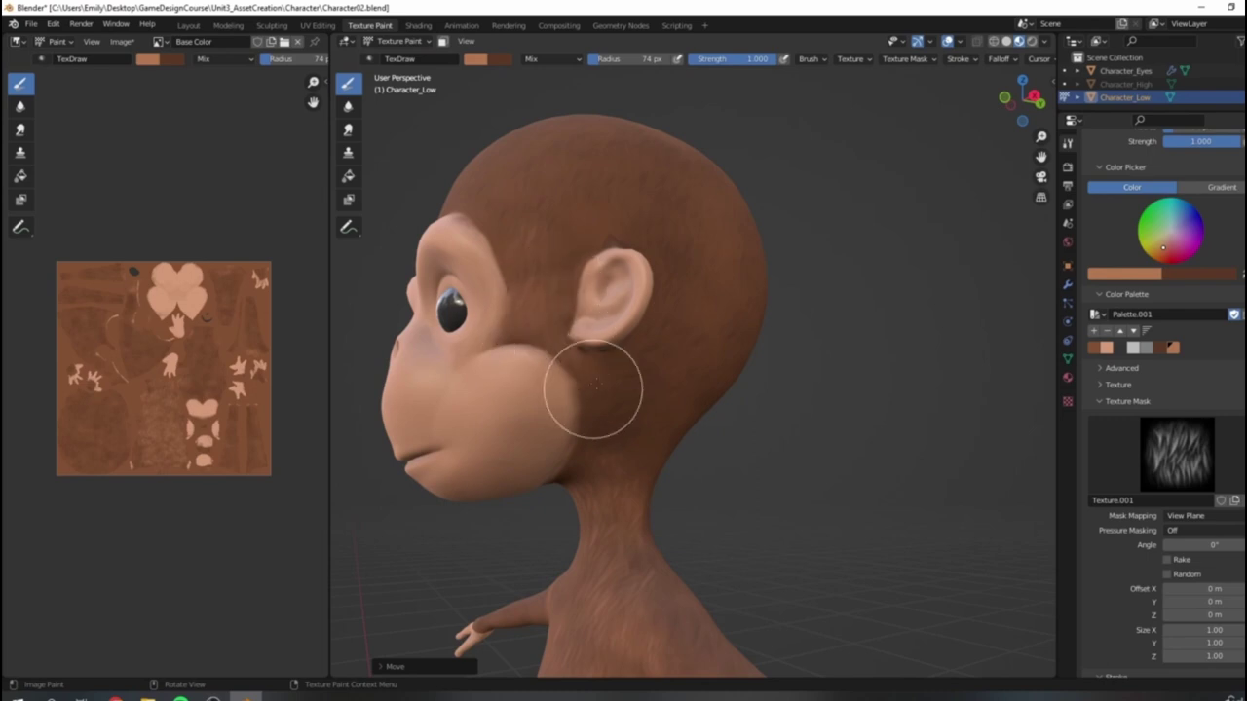
mouse_move(615, 387)
mouse_down()
mouse_move(664, 414)
mouse_move(671, 332)
mouse_move(651, 209)
mouse_move(570, 245)
mouse_move(513, 153)
mouse_move(490, 231)
mouse_up()
mouse_move(705, 226)
mouse_down()
mouse_move(688, 263)
mouse_move(716, 258)
mouse_move(666, 304)
mouse_up()
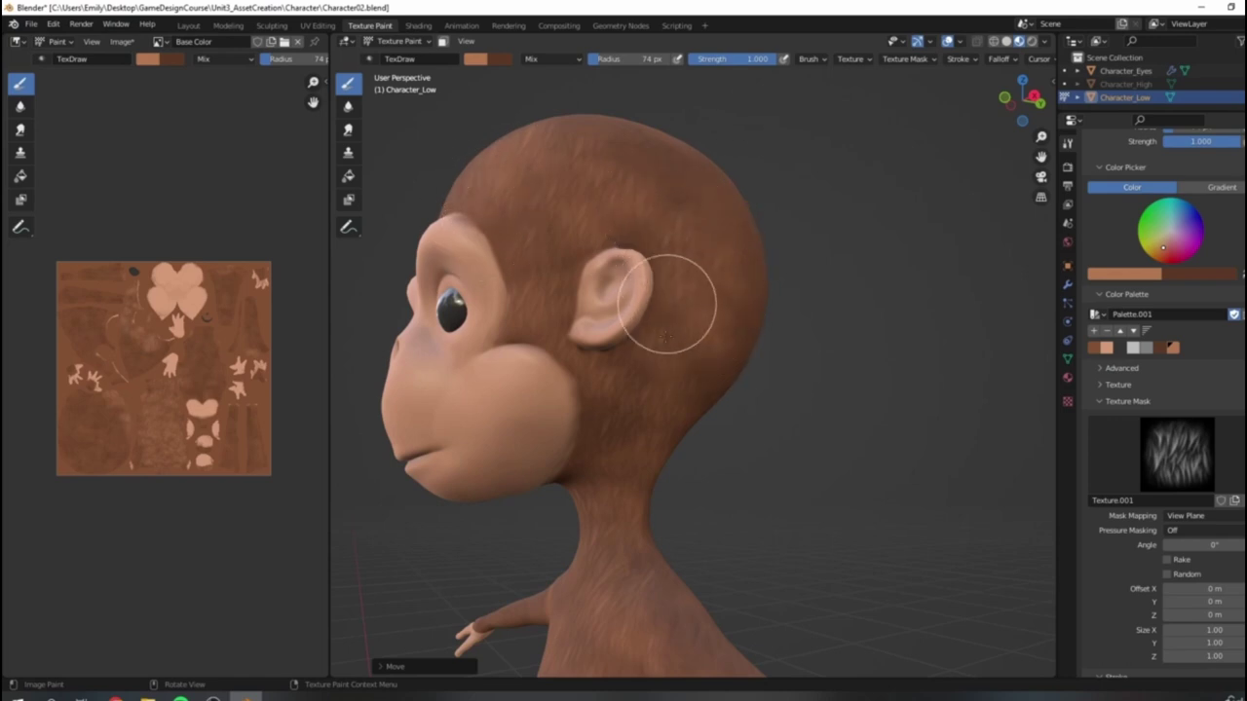
Step: Rotate the viewport lighting to brighten the back of the head and paint light brown fur strokes over it and the nape
scroll(672, 380, down, 3)
middle_drag(718, 379, 635, 381)
scroll(642, 438, up, 3)
scroll(660, 457, down, 1)
click(1046, 42)
drag(1013, 185, 1101, 185)
middle_drag(1003, 653, 984, 629)
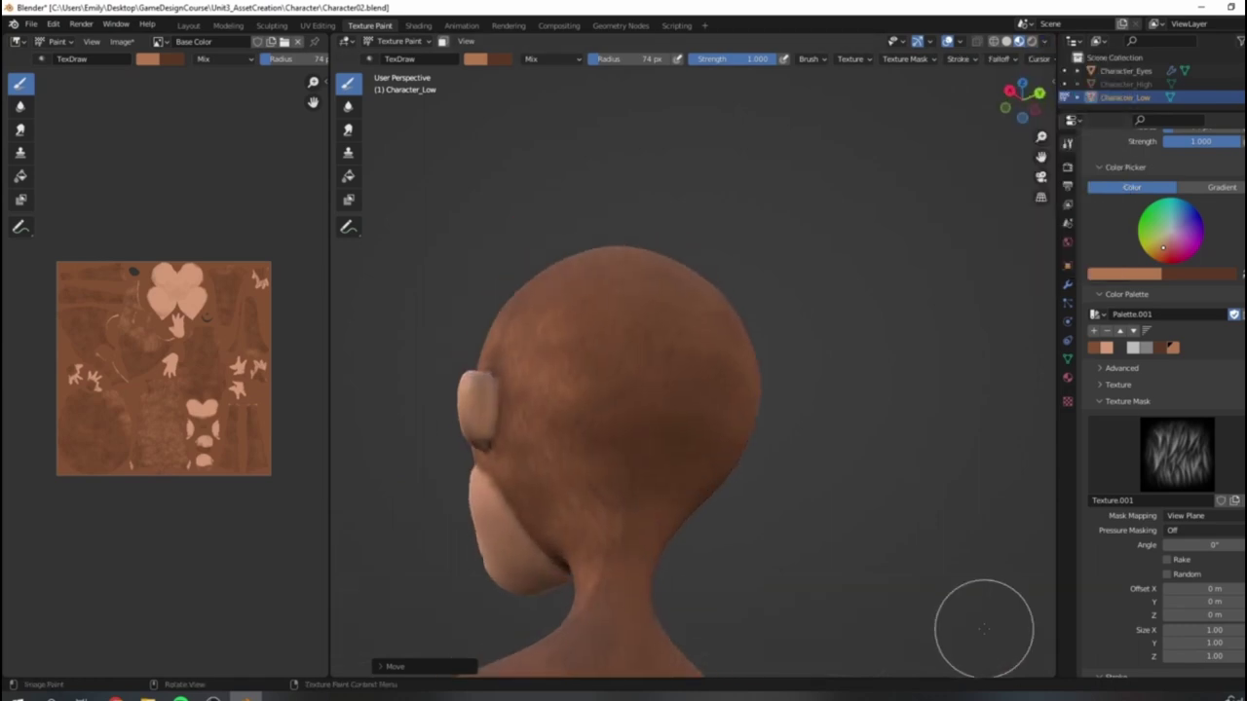
drag(629, 418, 637, 601)
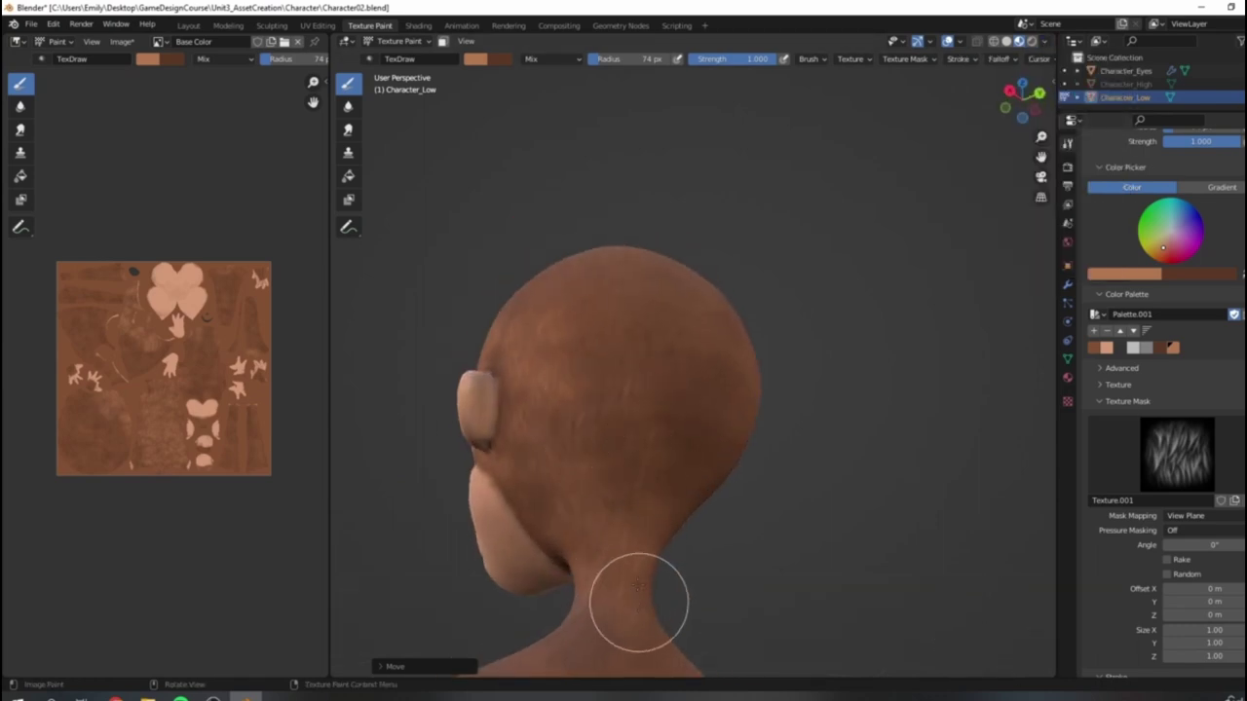
mouse_move(625, 268)
mouse_down()
mouse_move(599, 308)
mouse_move(660, 368)
mouse_up()
mouse_move(680, 316)
mouse_down()
mouse_move(712, 383)
mouse_move(711, 427)
mouse_up()
Step: Set the brush to the palette's light orange-brown and paint fur strokes over the forehead and front of the scalp
mouse_move(618, 520)
middle_down()
mouse_move(596, 378)
mouse_move(649, 353)
mouse_move(626, 445)
mouse_move(640, 464)
mouse_move(670, 453)
mouse_move(710, 473)
mouse_move(738, 412)
middle_up()
key(x)
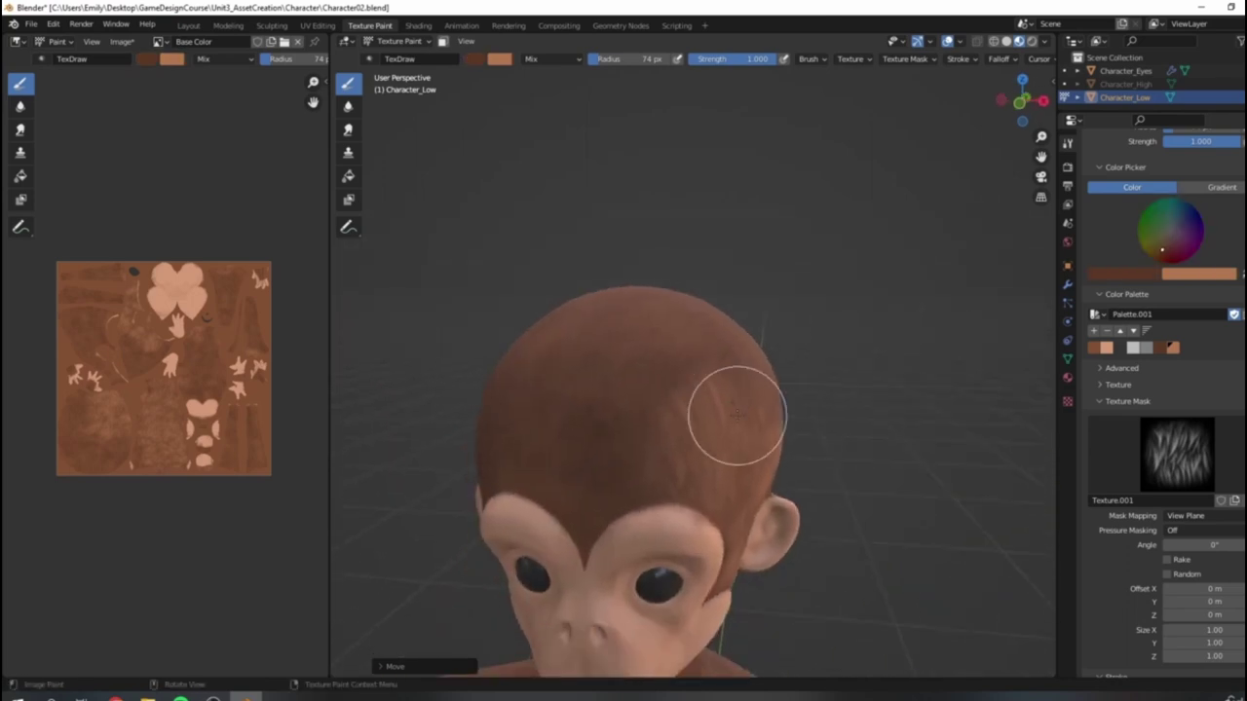
click(1095, 348)
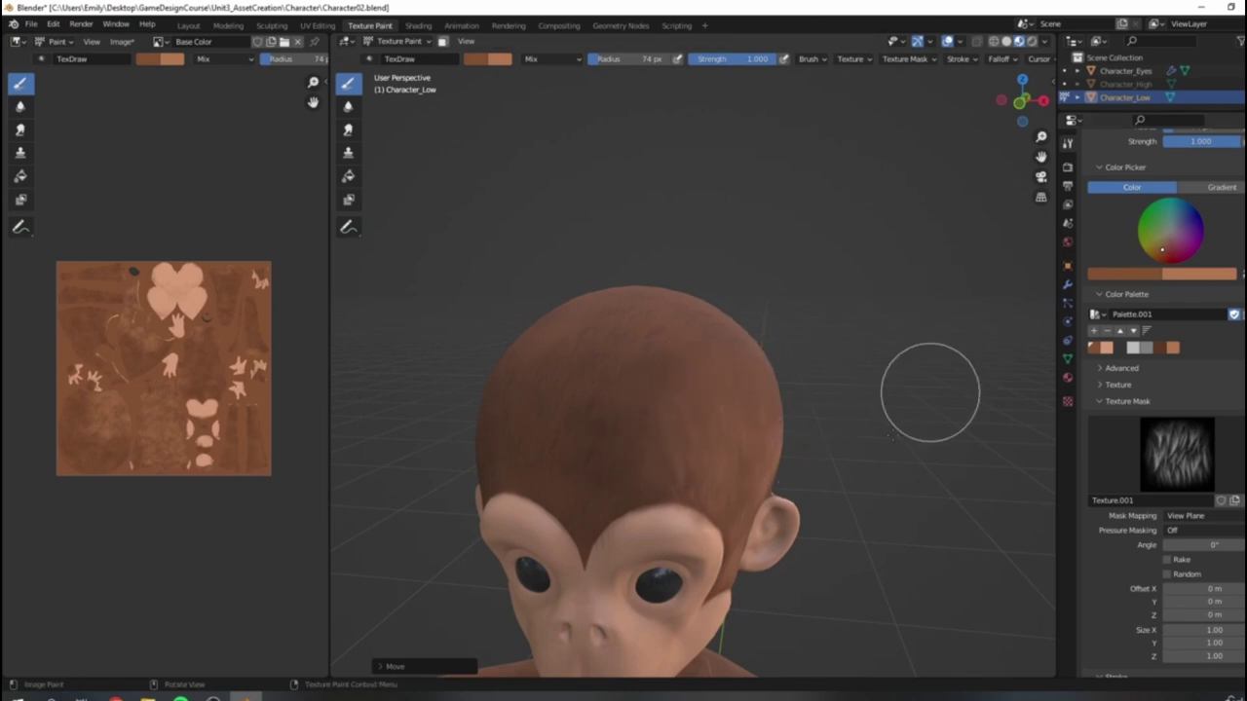
click(1174, 347)
drag(609, 465, 604, 409)
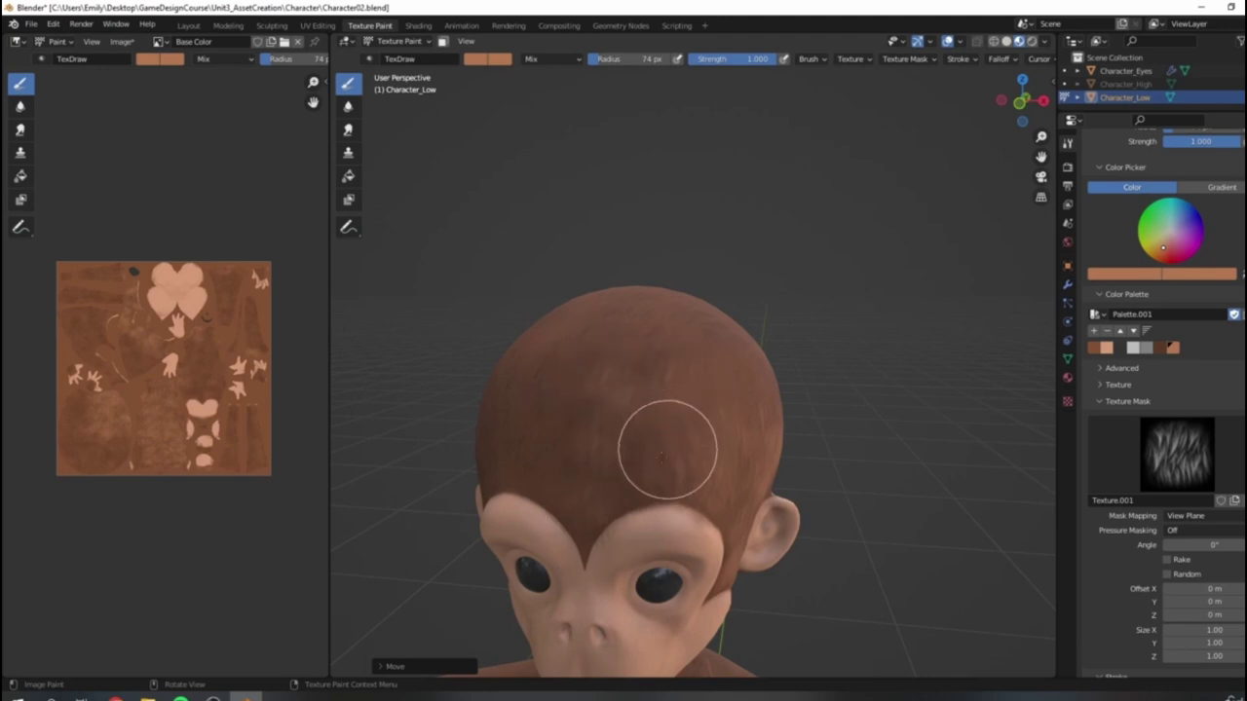
drag(578, 482, 584, 527)
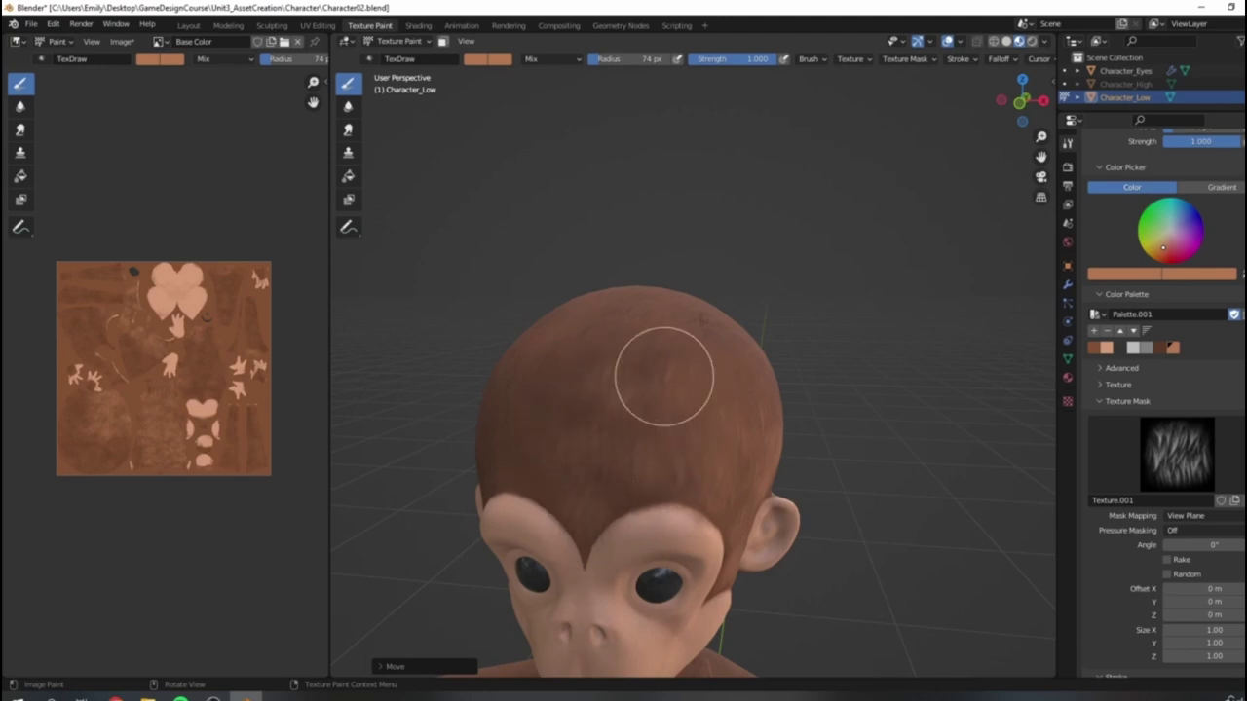
drag(702, 387, 738, 385)
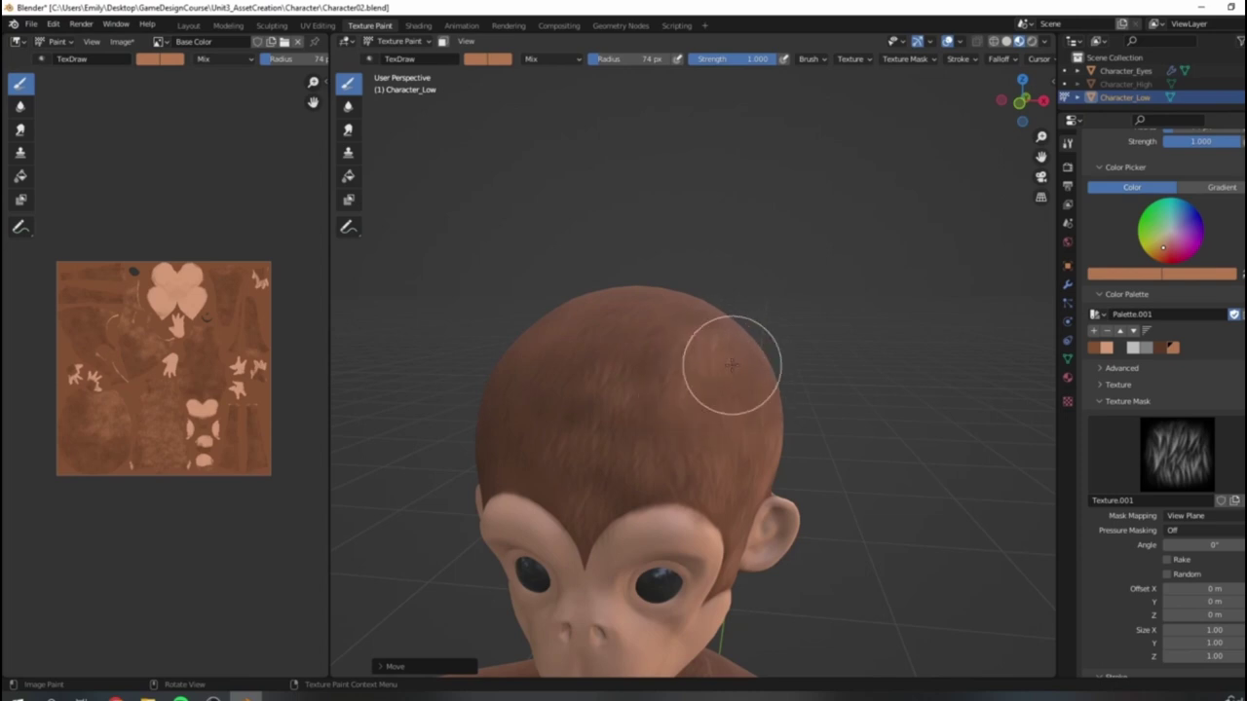
Step: Continue the light fur strokes over the crown and the upper left side of the head
scroll(791, 361, down, 3)
middle_drag(703, 372, 747, 400)
scroll(746, 400, up, 4)
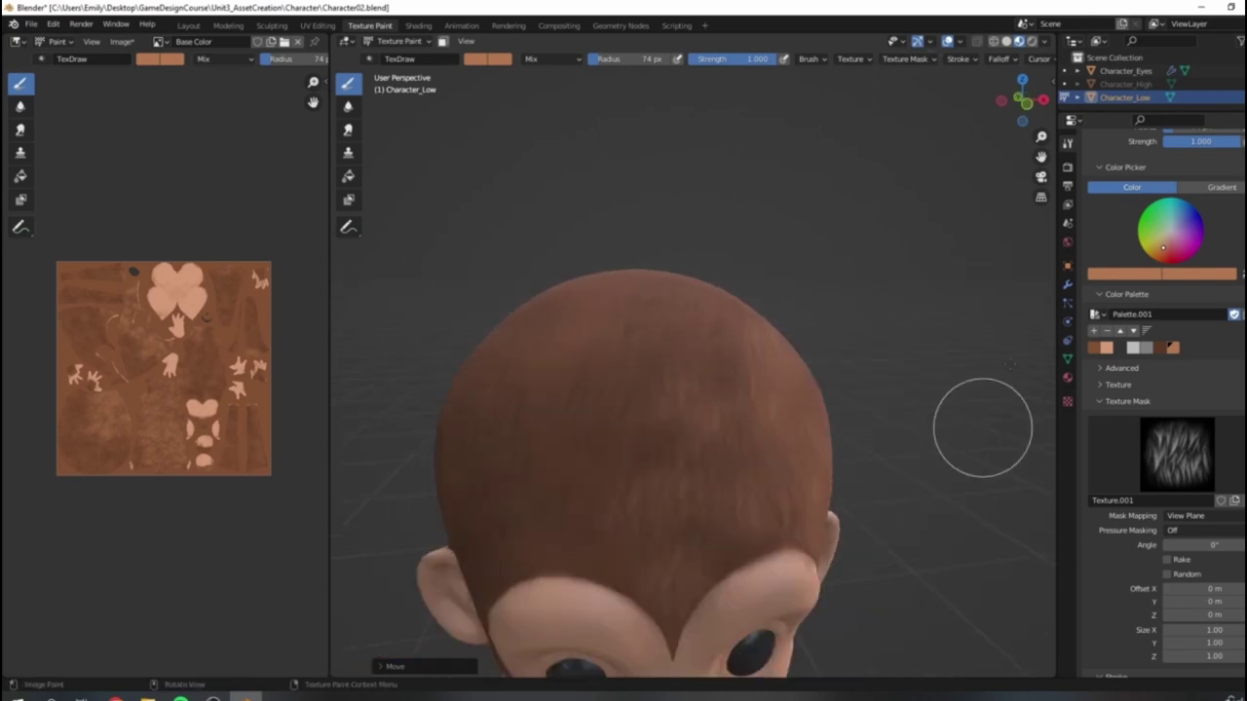
middle_drag(785, 334, 722, 404)
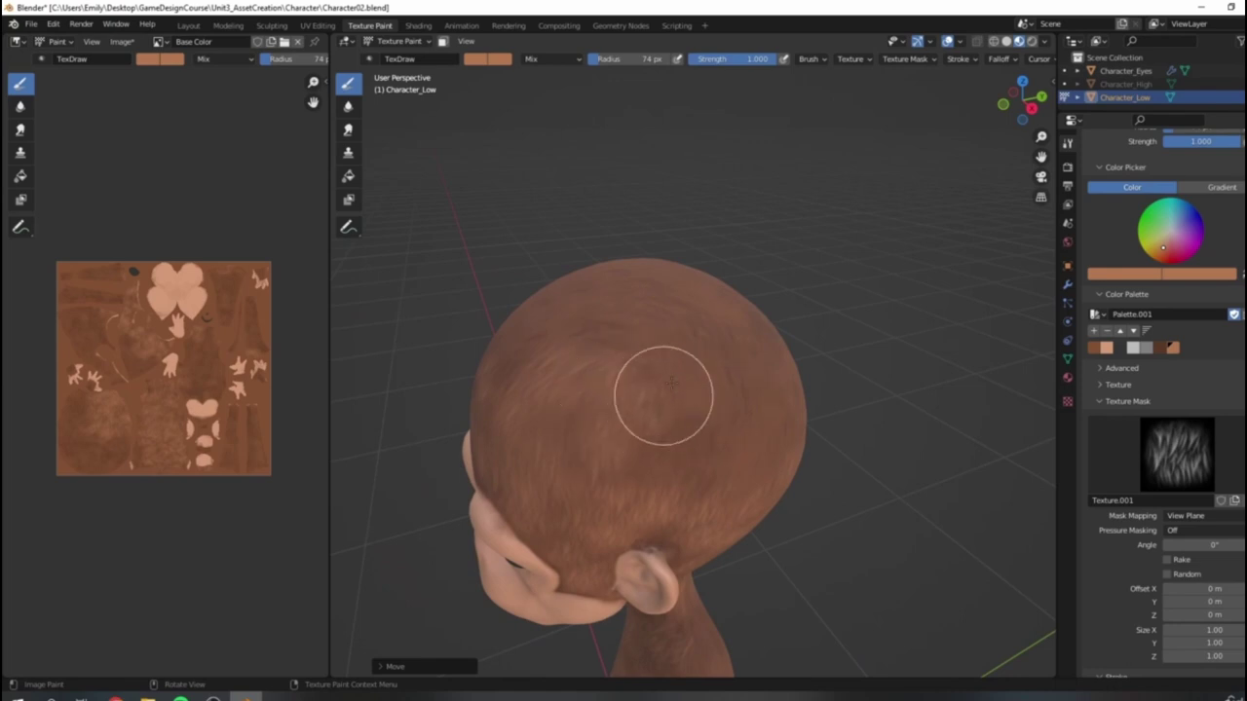
mouse_move(722, 443)
mouse_down()
mouse_move(734, 445)
mouse_move(712, 378)
mouse_move(677, 347)
mouse_move(745, 360)
mouse_up()
Step: Cover the dark patches on the back of the head with light brown fur strokes
middle_drag(787, 410, 767, 473)
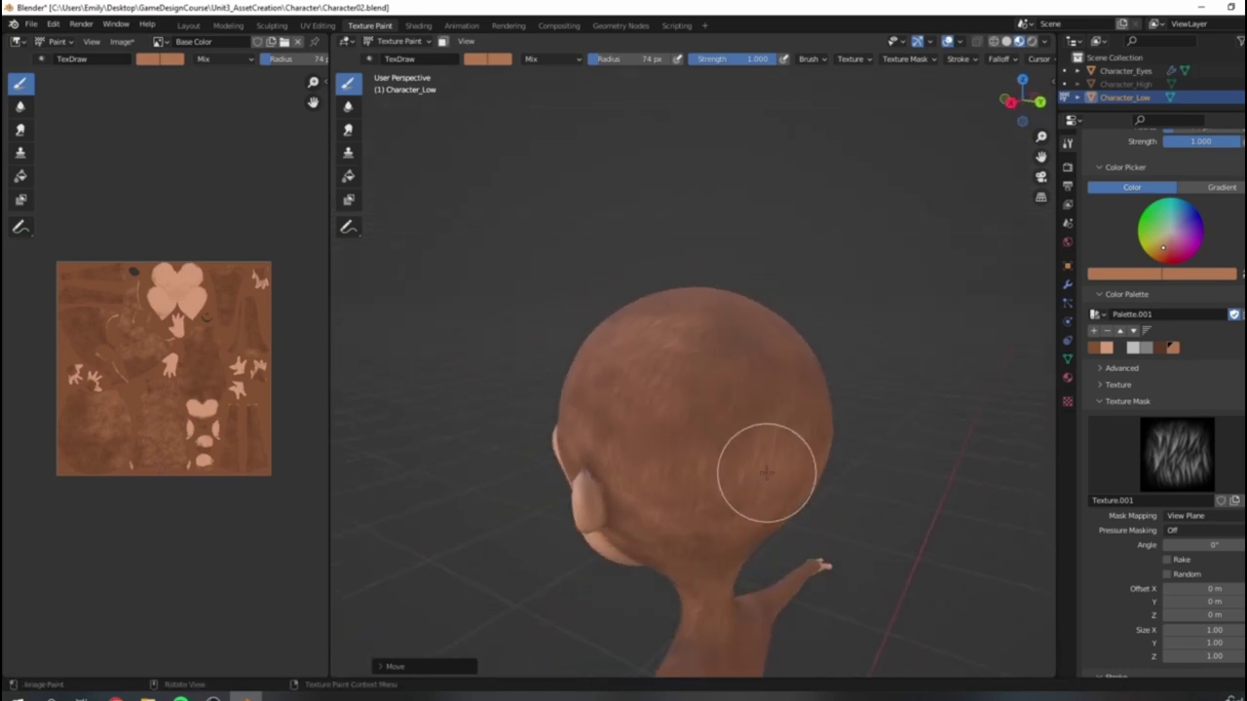
mouse_move(697, 404)
mouse_down()
mouse_move(648, 423)
mouse_move(760, 370)
mouse_move(730, 325)
mouse_move(793, 370)
mouse_up()
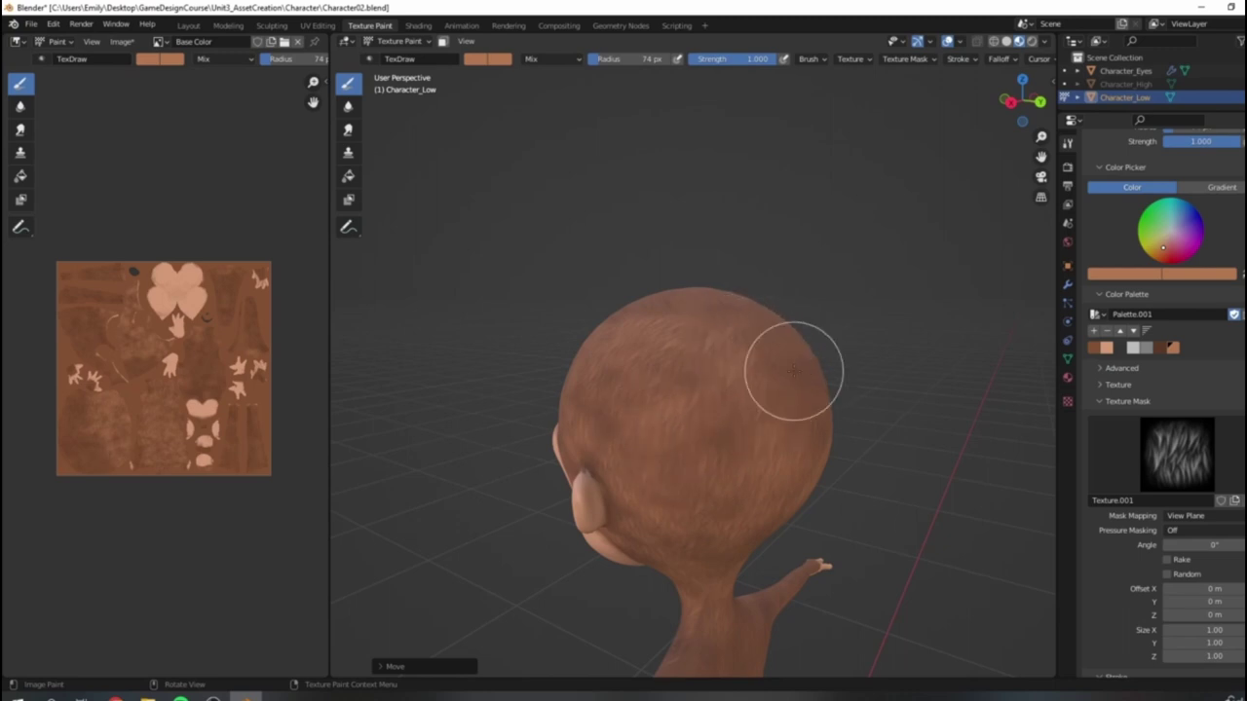
mouse_move(935, 223)
middle_down()
mouse_move(897, 381)
mouse_move(845, 378)
mouse_move(659, 431)
mouse_move(748, 356)
mouse_move(725, 364)
middle_up()
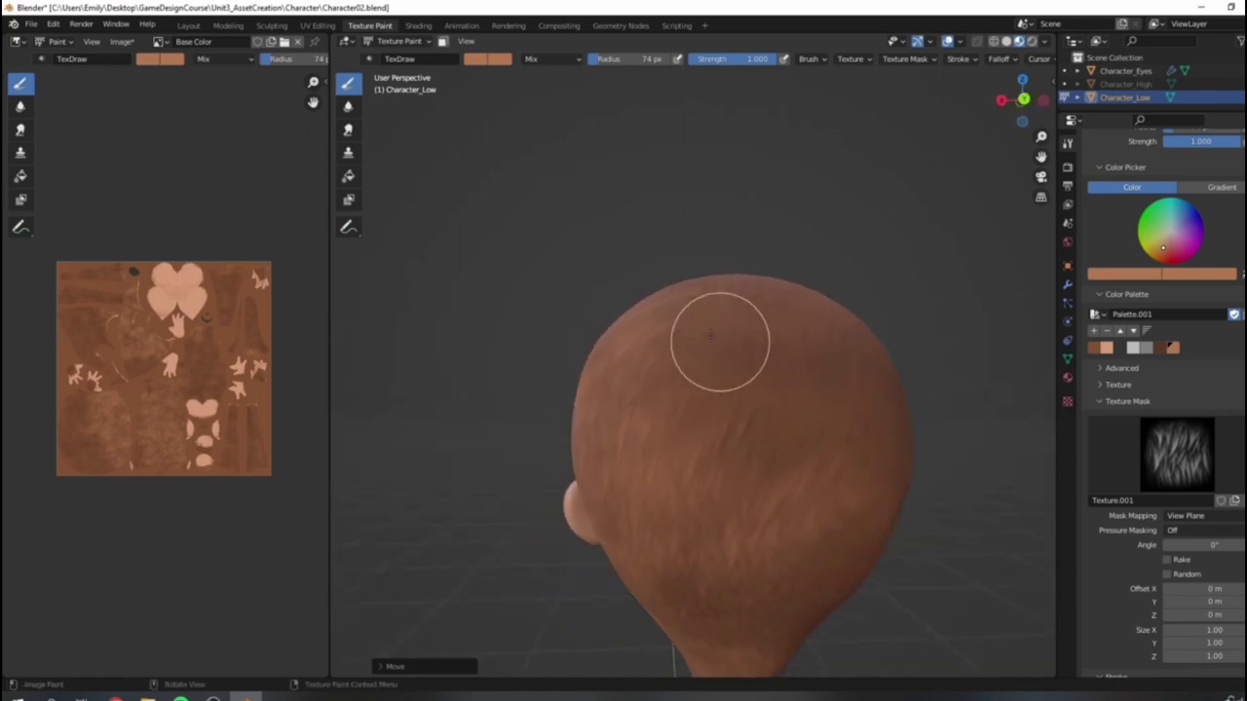
mouse_move(772, 335)
mouse_down()
mouse_move(834, 396)
mouse_move(871, 462)
mouse_up()
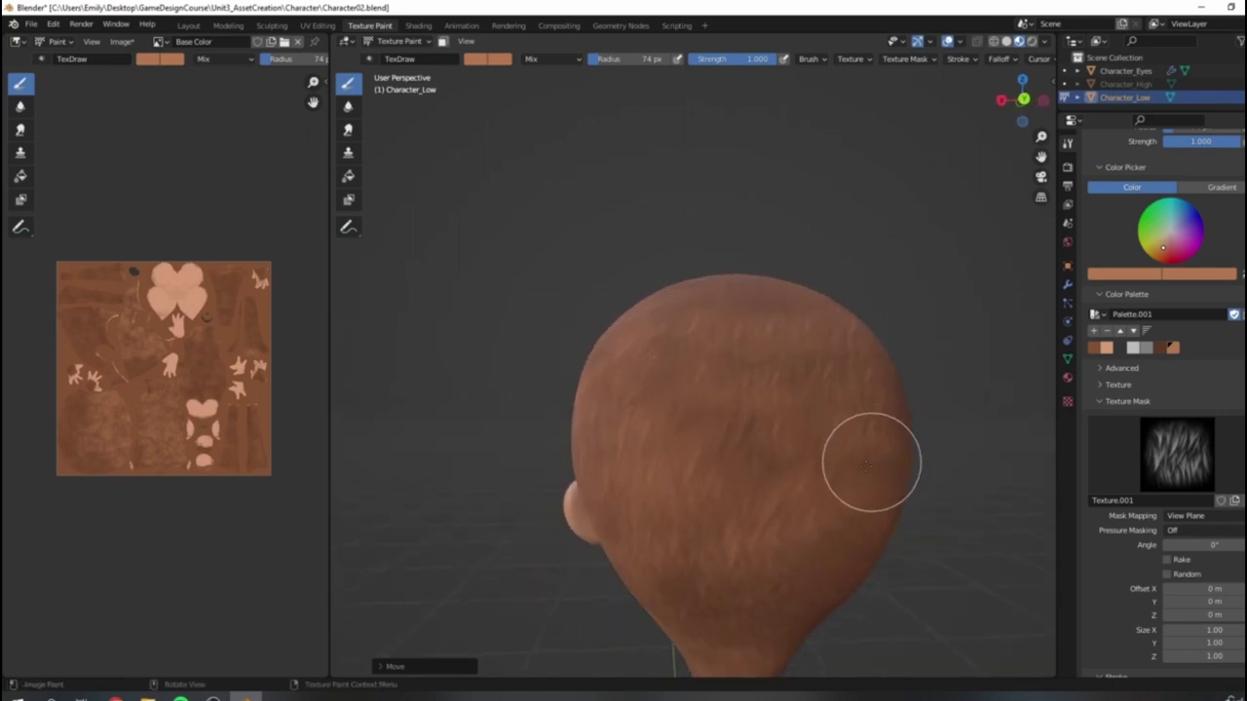
Step: Rotate the viewport lighting toward the head's right rear and paint light fur strokes there
mouse_move(850, 509)
middle_down()
mouse_move(924, 451)
mouse_move(829, 468)
mouse_move(751, 396)
mouse_move(744, 429)
mouse_move(759, 455)
middle_up()
click(1044, 41)
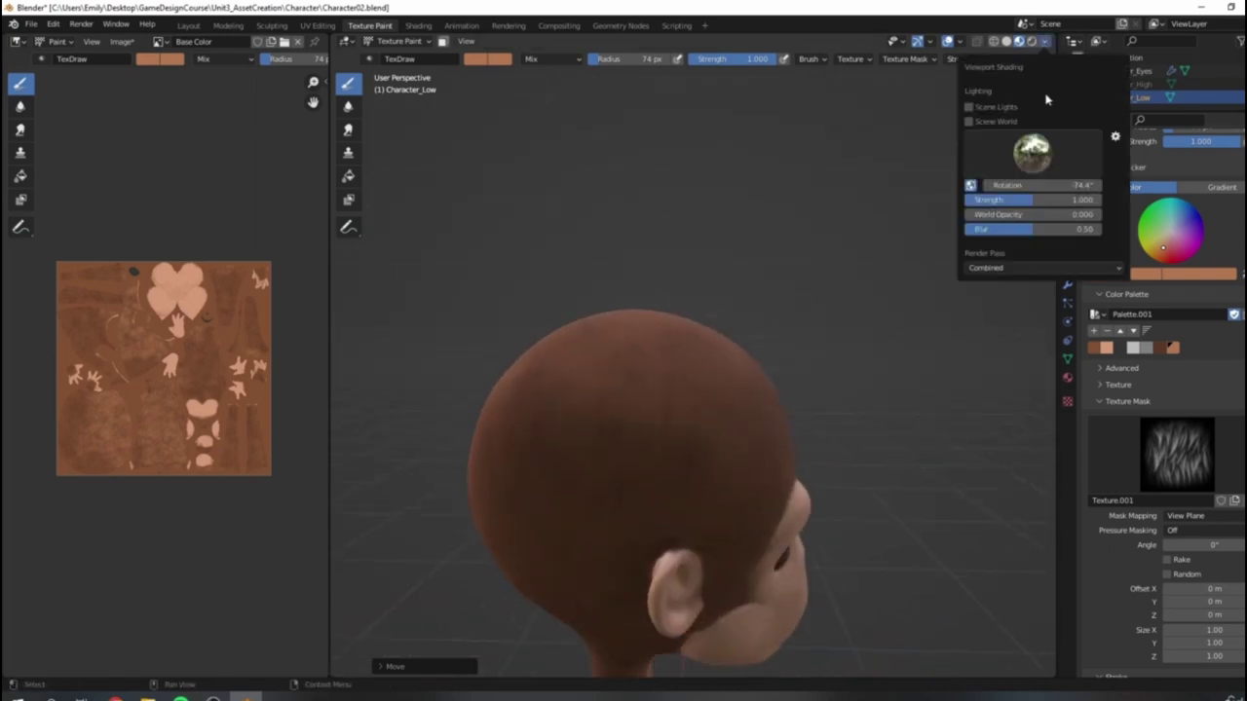
drag(1042, 185, 974, 185)
middle_drag(703, 497, 745, 475)
mouse_move(744, 475)
shift+middle_down()
mouse_move(808, 353)
mouse_move(823, 389)
mouse_move(812, 345)
mouse_move(796, 367)
shift+middle_up()
mouse_move(797, 367)
mouse_down()
mouse_move(710, 283)
mouse_move(746, 401)
mouse_move(791, 415)
mouse_move(819, 358)
mouse_move(815, 453)
mouse_move(797, 277)
mouse_move(741, 232)
mouse_up()
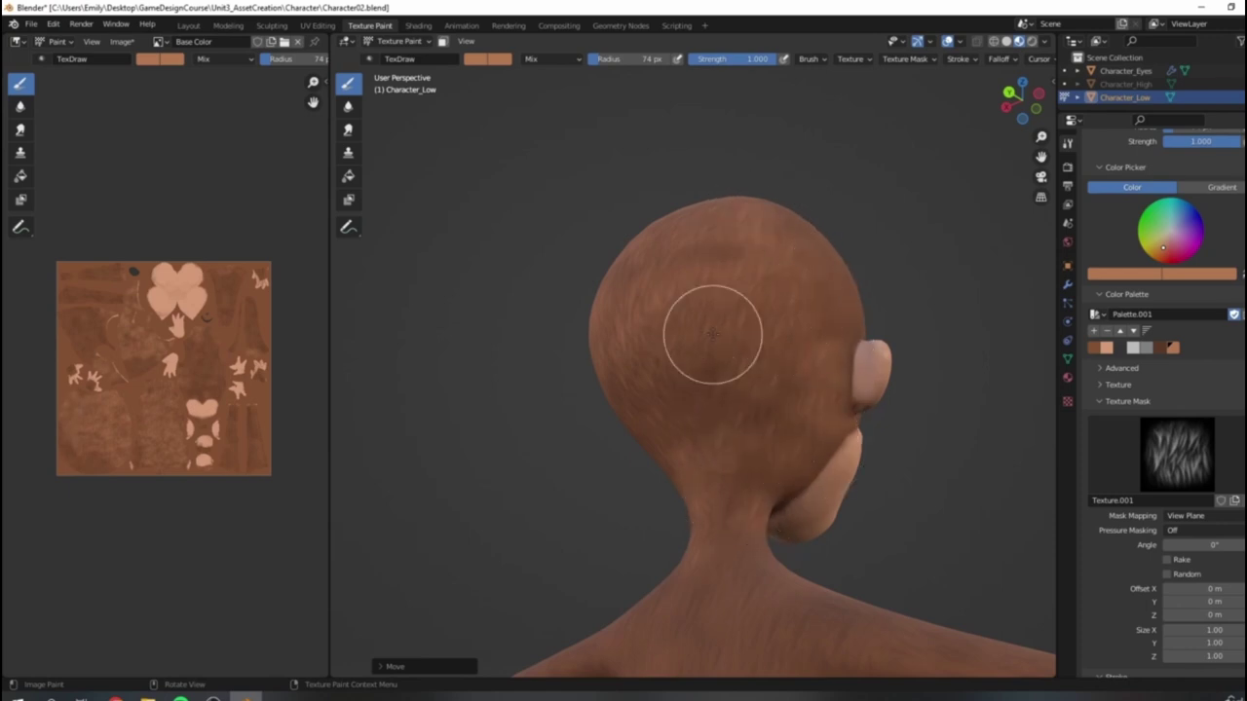
Step: Paint light brown fur strokes on the right side of the head, above and behind the ear
scroll(713, 334, down, 5)
middle_drag(777, 325, 724, 337)
scroll(724, 337, up, 8)
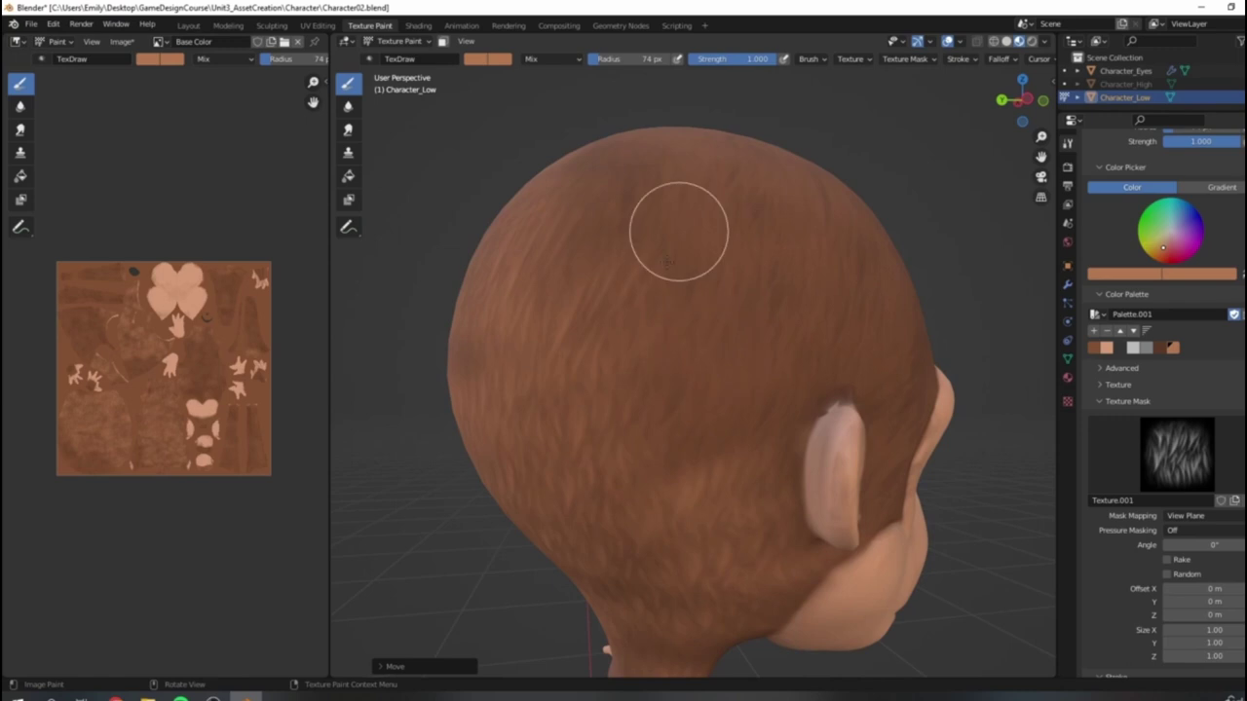
scroll(727, 354, down, 3)
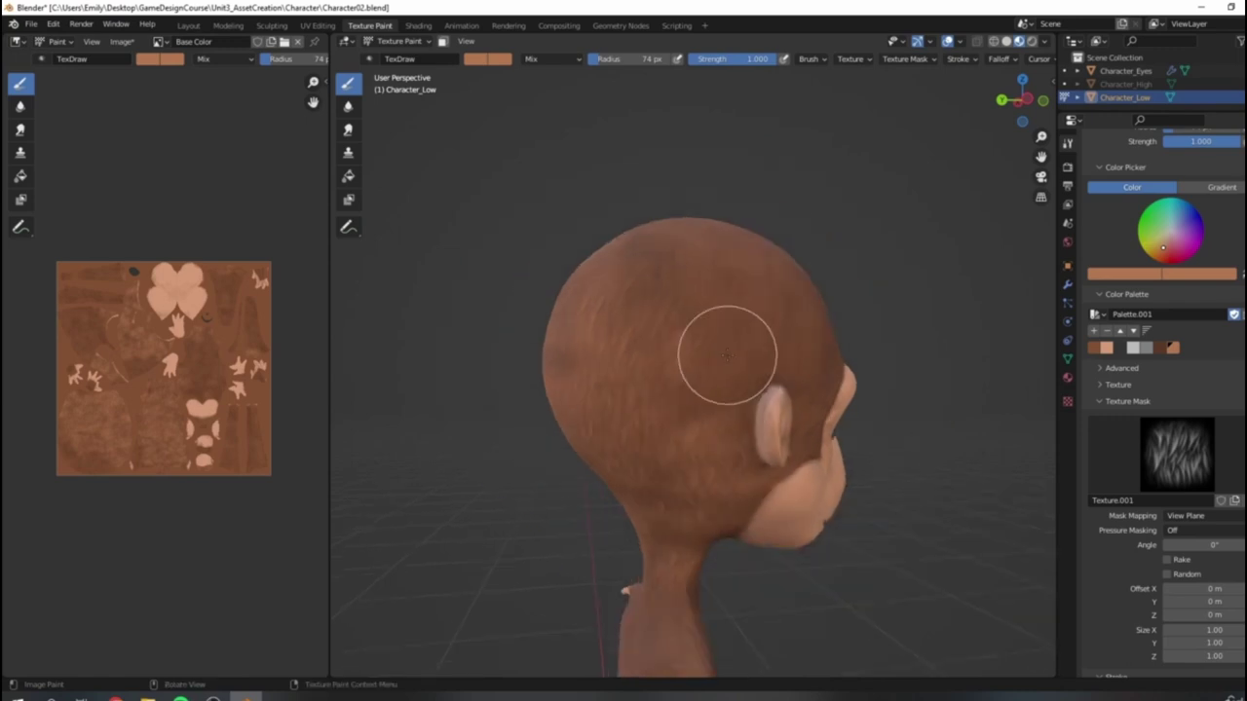
mouse_move(641, 286)
mouse_down()
mouse_move(679, 409)
mouse_move(768, 287)
mouse_move(668, 242)
mouse_move(641, 246)
mouse_up()
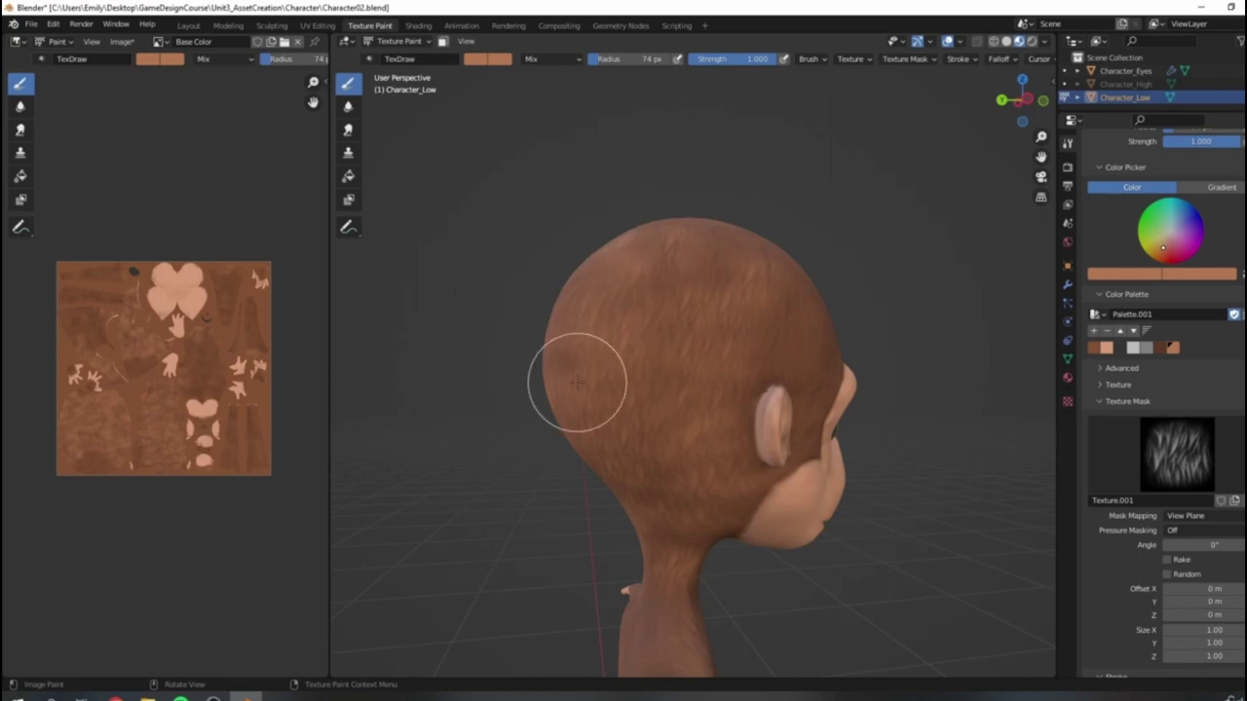
scroll(704, 431, down, 4)
scroll(694, 381, up, 3)
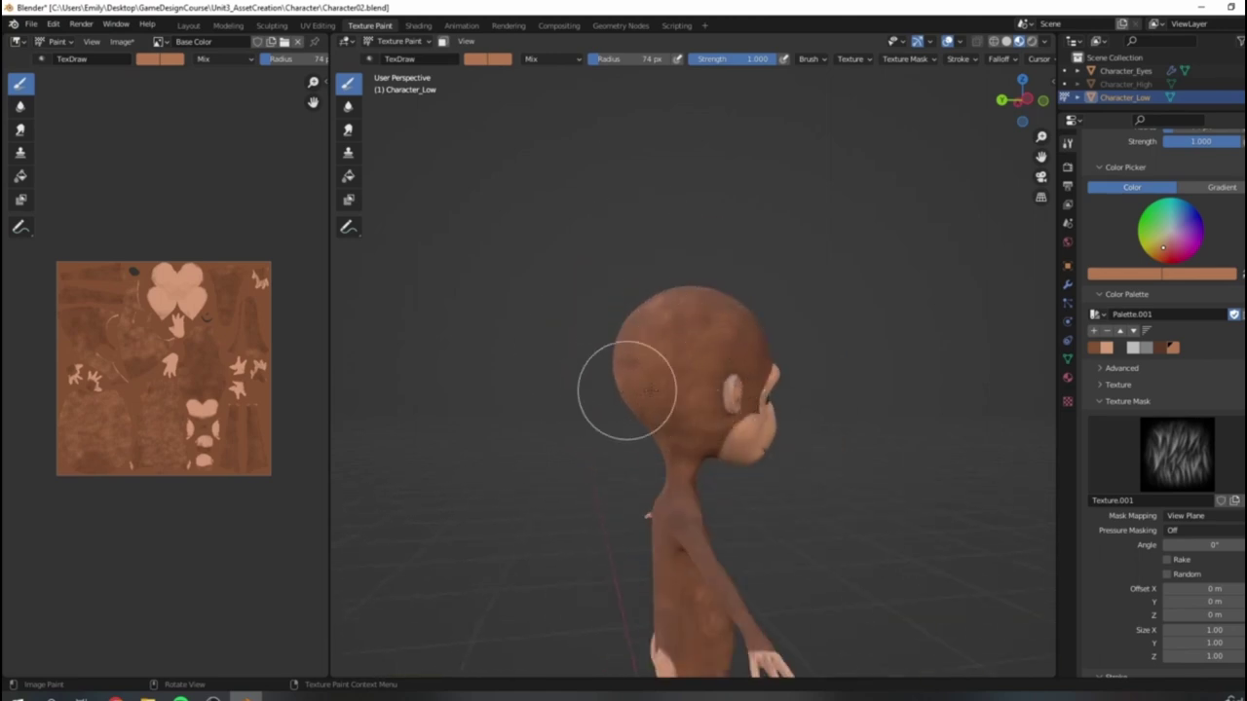
Step: Examine the painted fur on the right side of the head, from the ear up to the brow
middle_drag(626, 390, 627, 384)
scroll(621, 299, up, 3)
scroll(578, 340, up, 2)
scroll(576, 353, down, 3)
scroll(565, 345, up, 5)
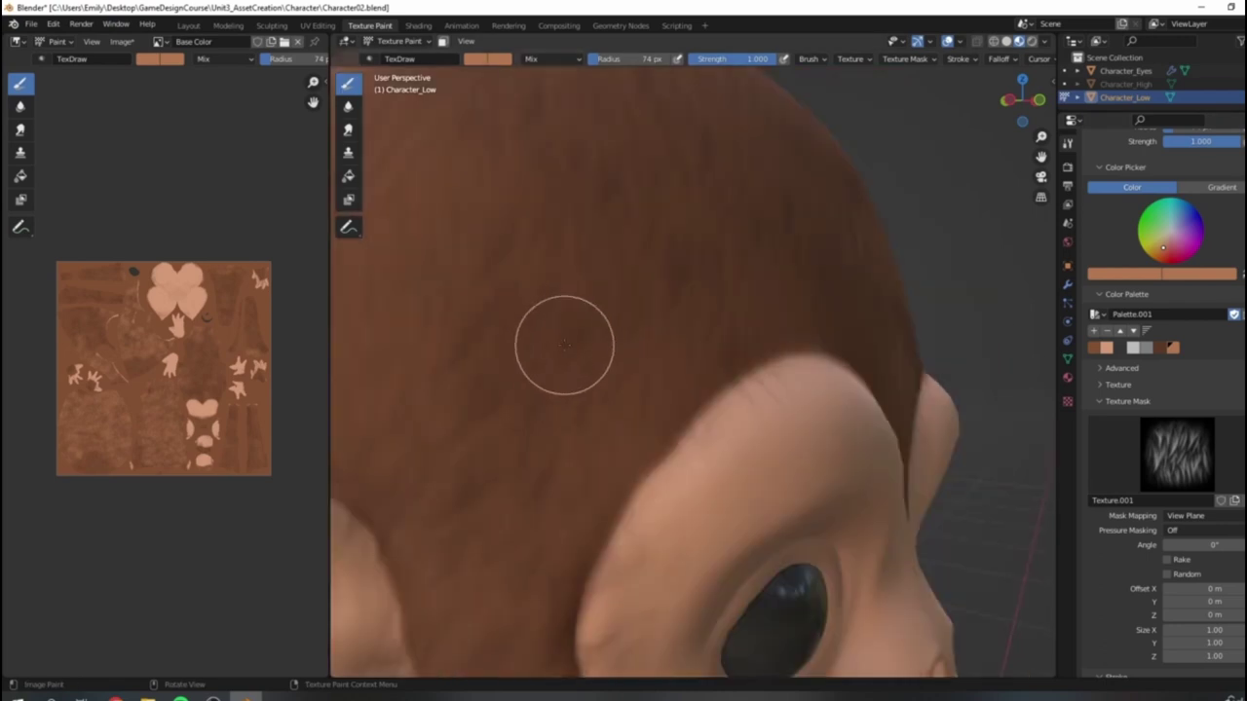
middle_drag(565, 344, 680, 335)
scroll(821, 292, down, 4)
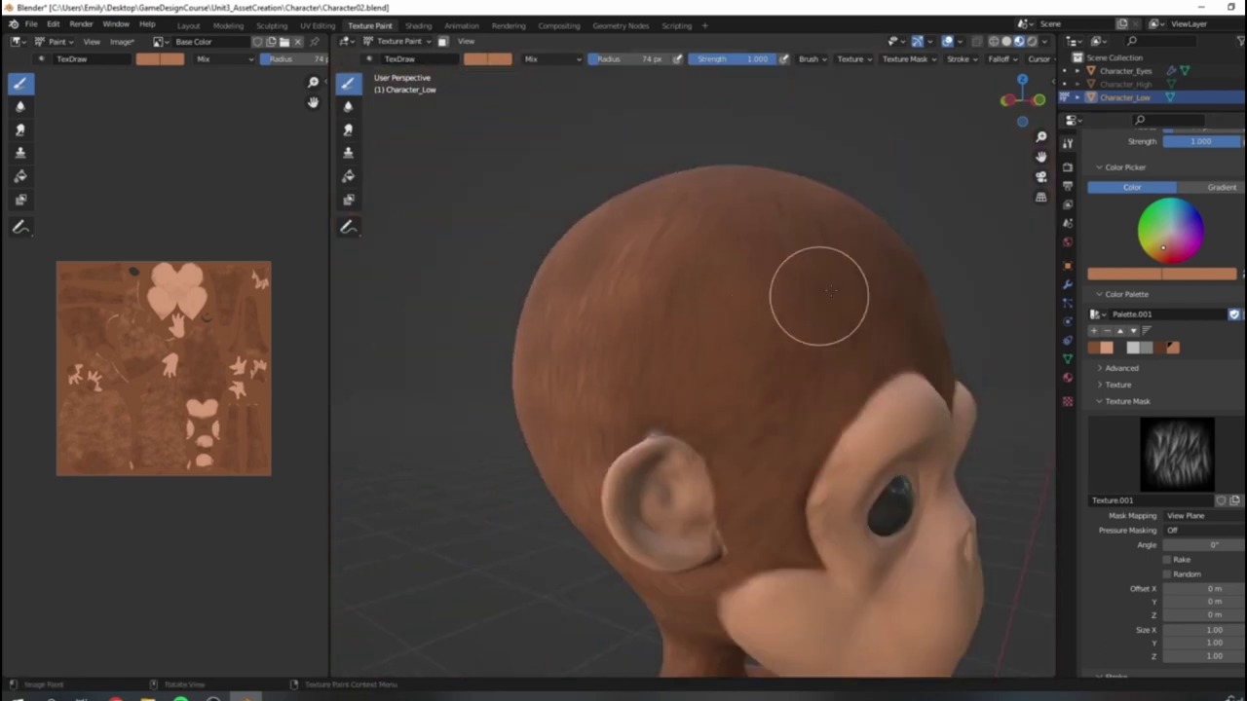
middle_drag(821, 293, 718, 325)
scroll(593, 395, up, 5)
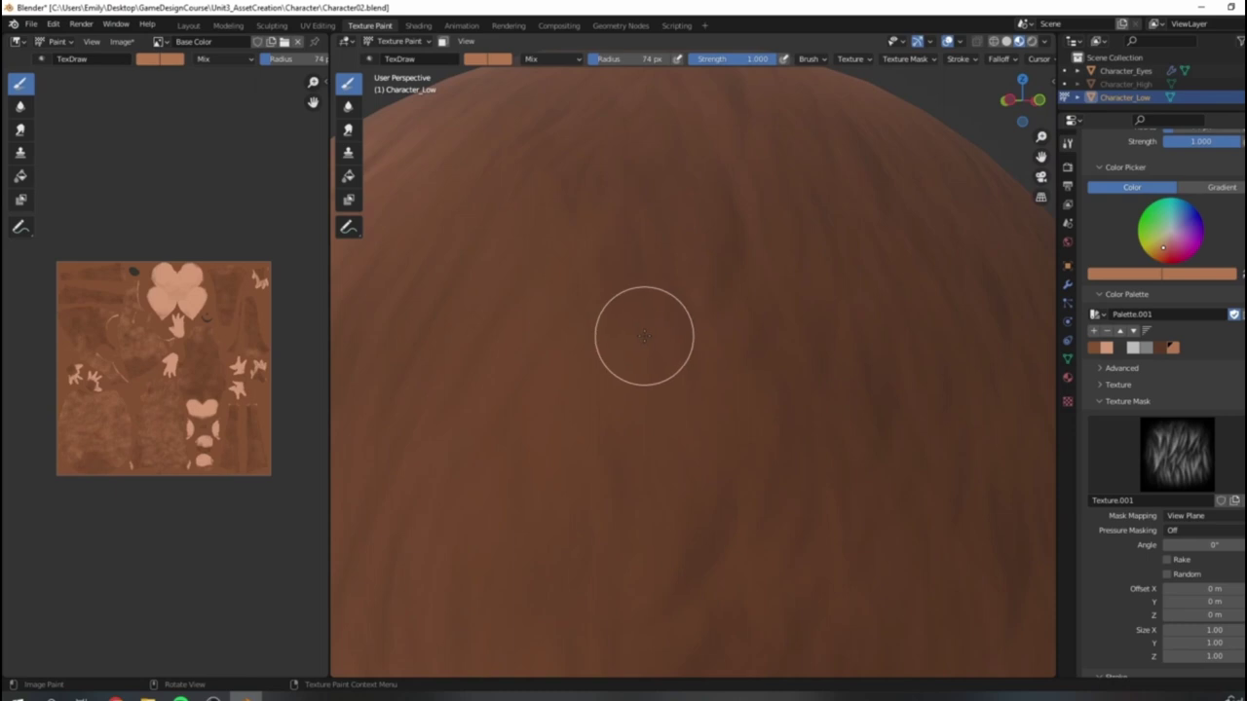
Step: Paint light brown fur strokes on the upper right side of the head, above the ear
scroll(682, 346, down, 4)
scroll(710, 357, up, 4)
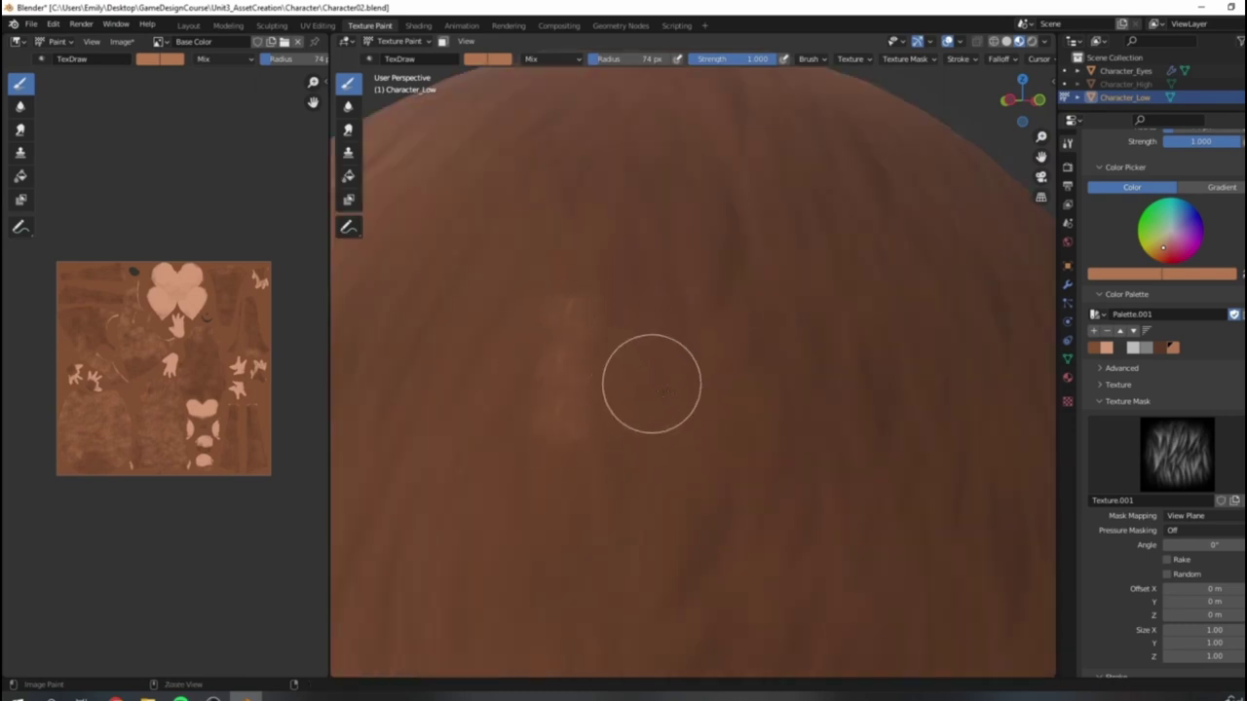
scroll(667, 390, down, 4)
scroll(704, 334, down, 1)
scroll(679, 345, up, 2)
scroll(692, 348, down, 1)
scroll(692, 348, down, 2)
scroll(693, 344, up, 5)
scroll(690, 345, down, 4)
scroll(691, 345, up, 1)
middle_drag(691, 345, 720, 362)
scroll(718, 361, up, 4)
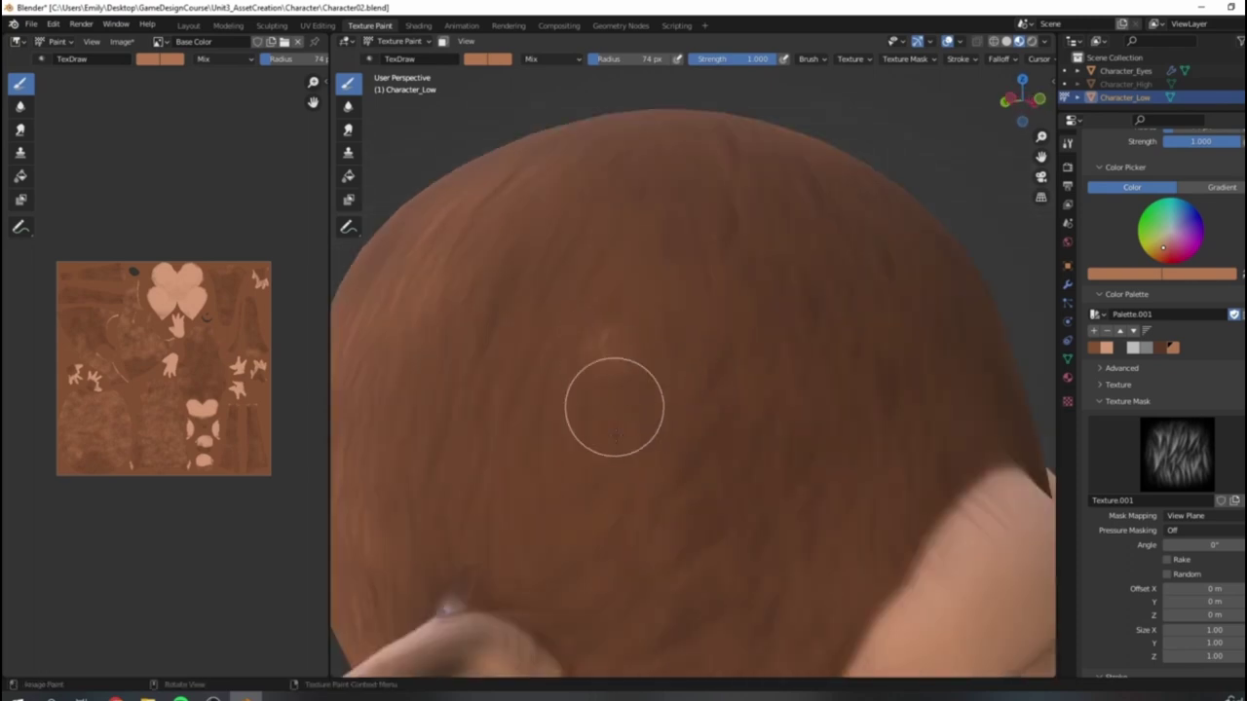
Step: Paint light brown fur strokes on the right temple and below the ear beside the cheek
scroll(726, 361, down, 4)
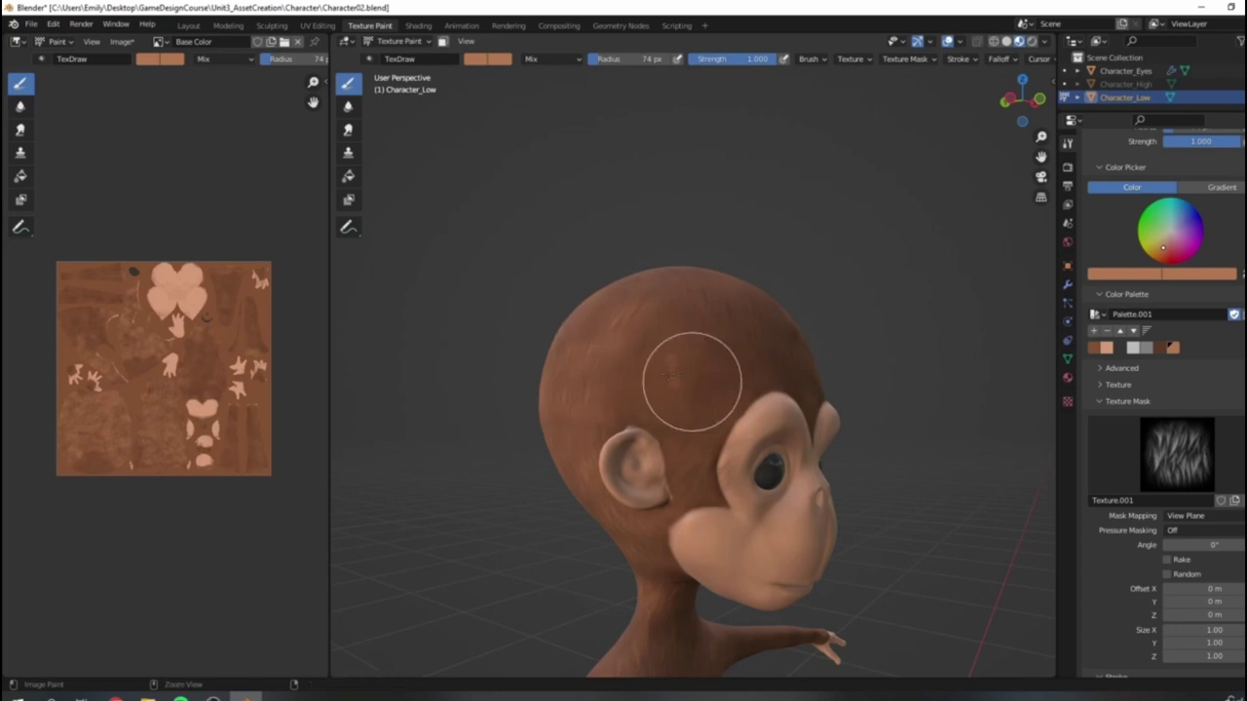
mouse_move(660, 370)
middle_down()
mouse_move(695, 370)
mouse_move(653, 388)
middle_up()
scroll(690, 370, up, 2)
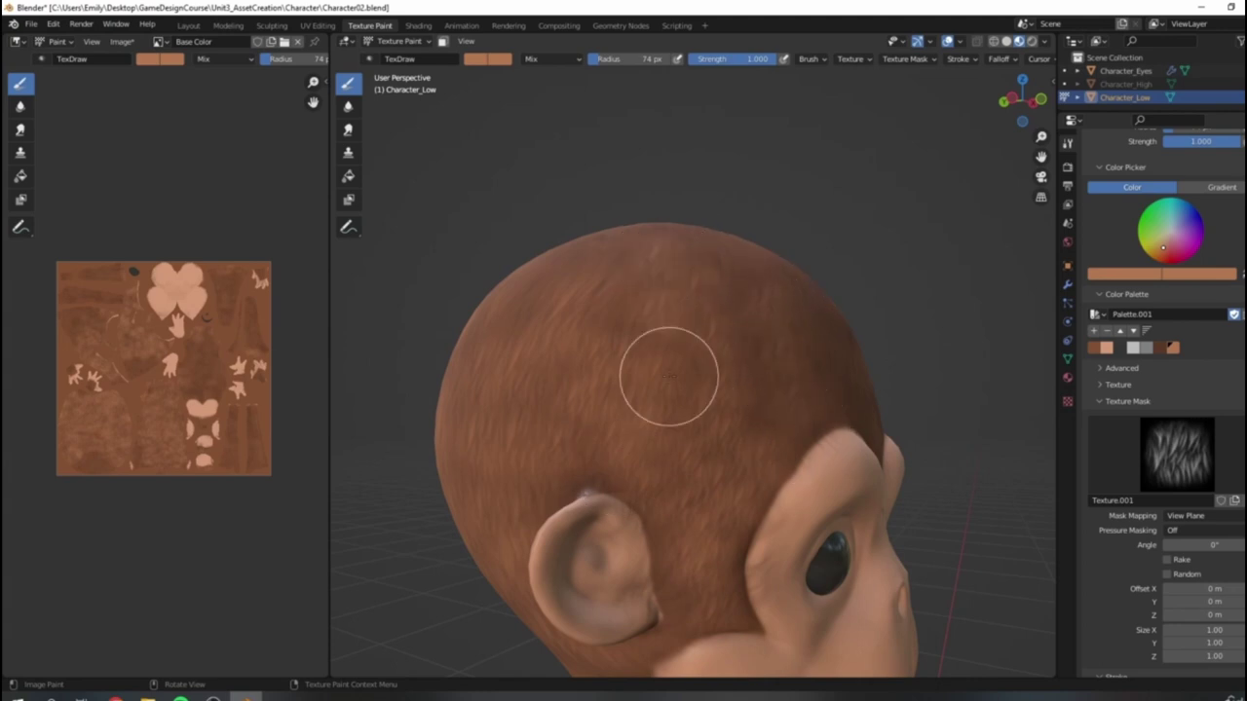
scroll(682, 410, down, 5)
mouse_move(691, 506)
middle_down()
mouse_move(724, 475)
mouse_move(666, 348)
middle_up()
scroll(724, 476, up, 5)
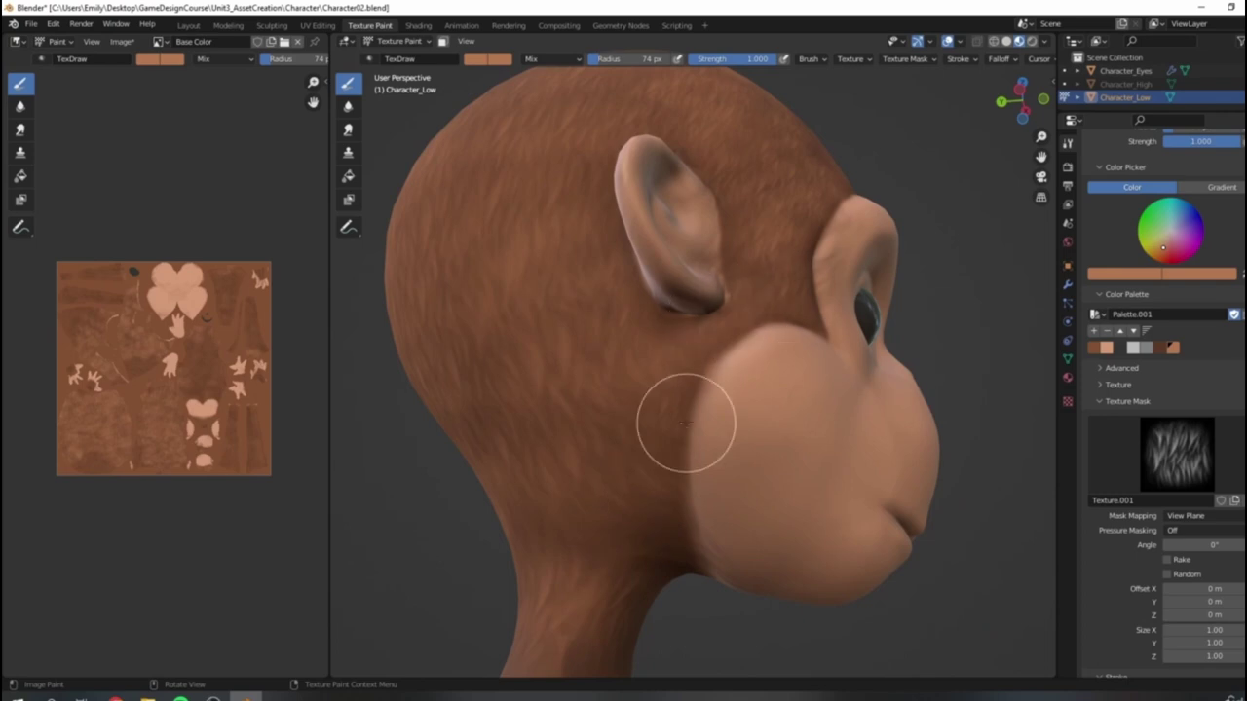
Step: Set the secondary brush color to the palette's medium brown and paint light brown fur strokes over the crown and back of the head
scroll(686, 423, down, 5)
middle_drag(542, 356, 673, 380)
scroll(710, 384, up, 5)
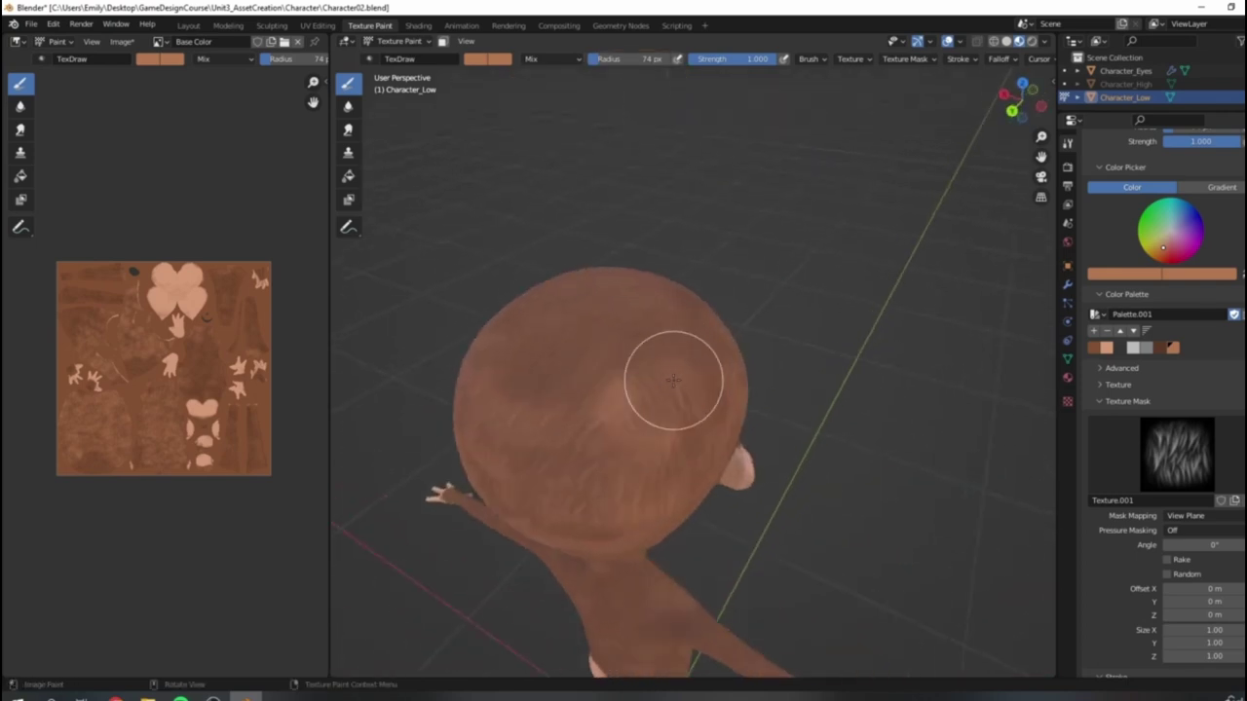
click(1100, 348)
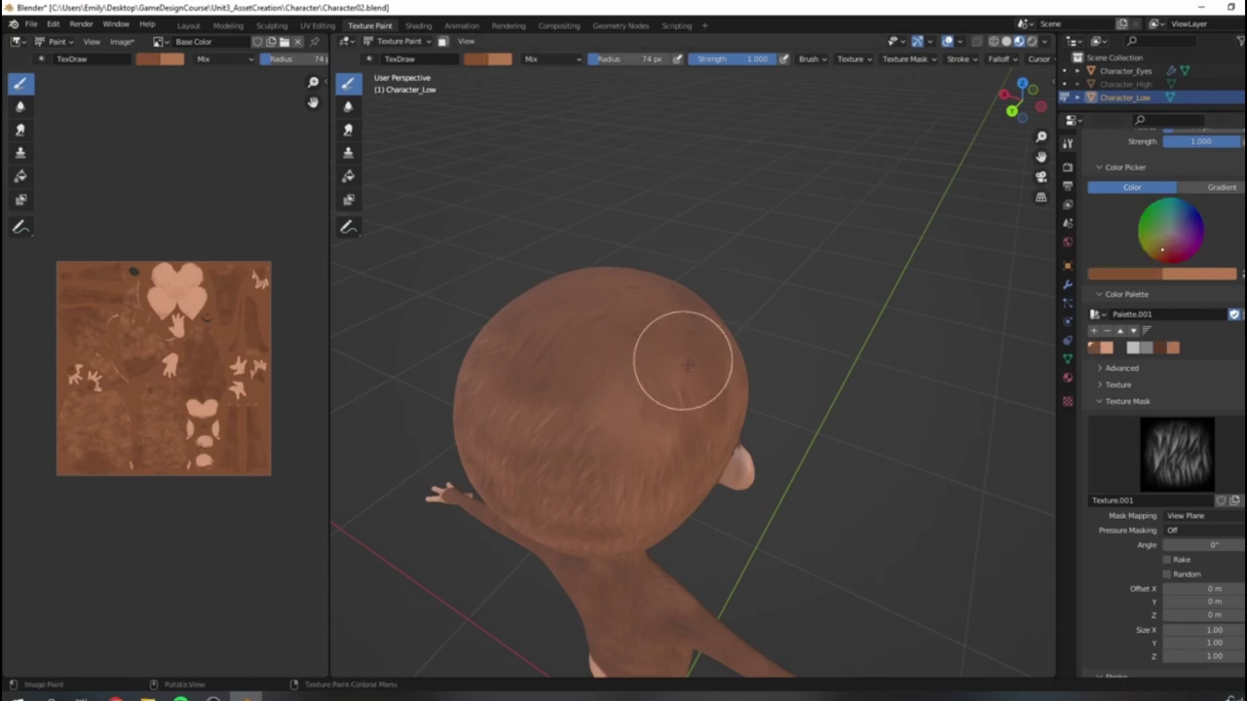
key(x)
mouse_move(569, 336)
mouse_down()
mouse_move(652, 325)
mouse_move(696, 426)
mouse_up()
middle_drag(701, 411, 711, 446)
mouse_move(563, 447)
mouse_down()
mouse_move(451, 490)
mouse_move(503, 350)
mouse_move(513, 462)
mouse_move(589, 383)
mouse_move(615, 418)
mouse_move(529, 439)
mouse_move(519, 545)
mouse_up()
Step: Rotate the viewport lighting toward the character's front and paint light brown fur strokes over the forehead
middle_drag(689, 492, 718, 361)
scroll(756, 372, up, 4)
middle_drag(795, 383, 873, 407)
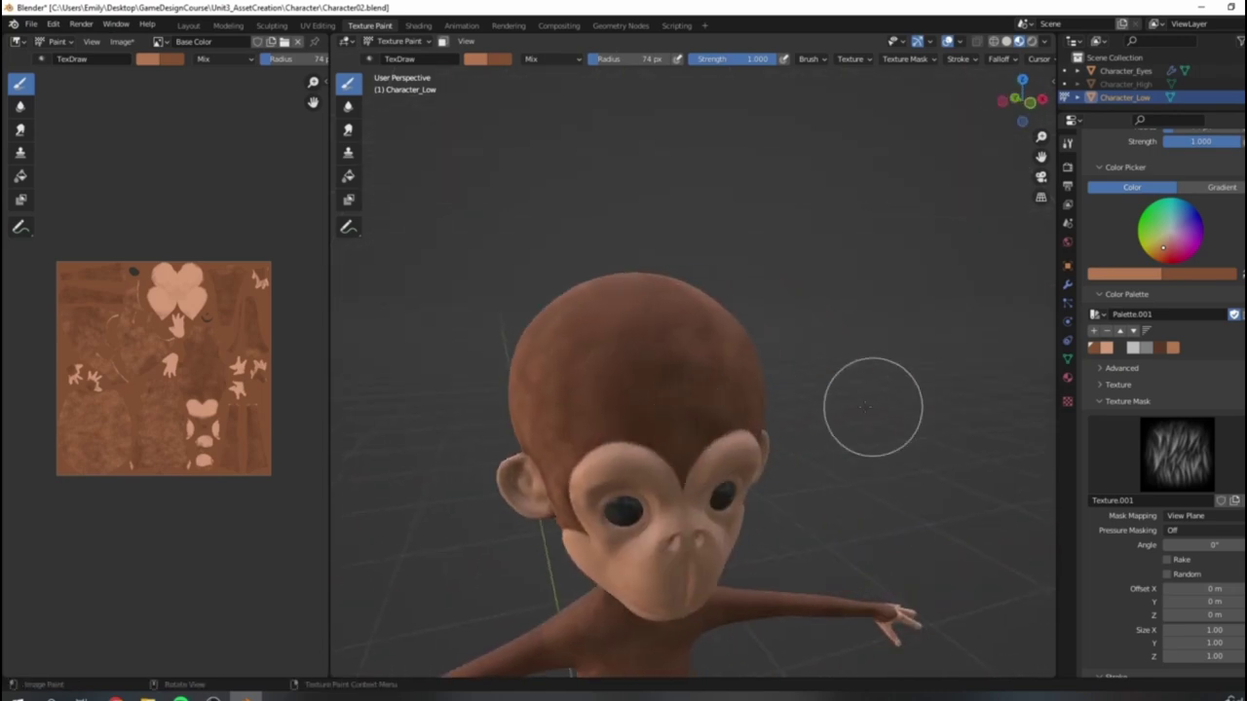
click(1042, 42)
drag(1041, 185, 1101, 185)
mouse_move(575, 364)
middle_down()
mouse_move(522, 396)
mouse_move(533, 464)
middle_up()
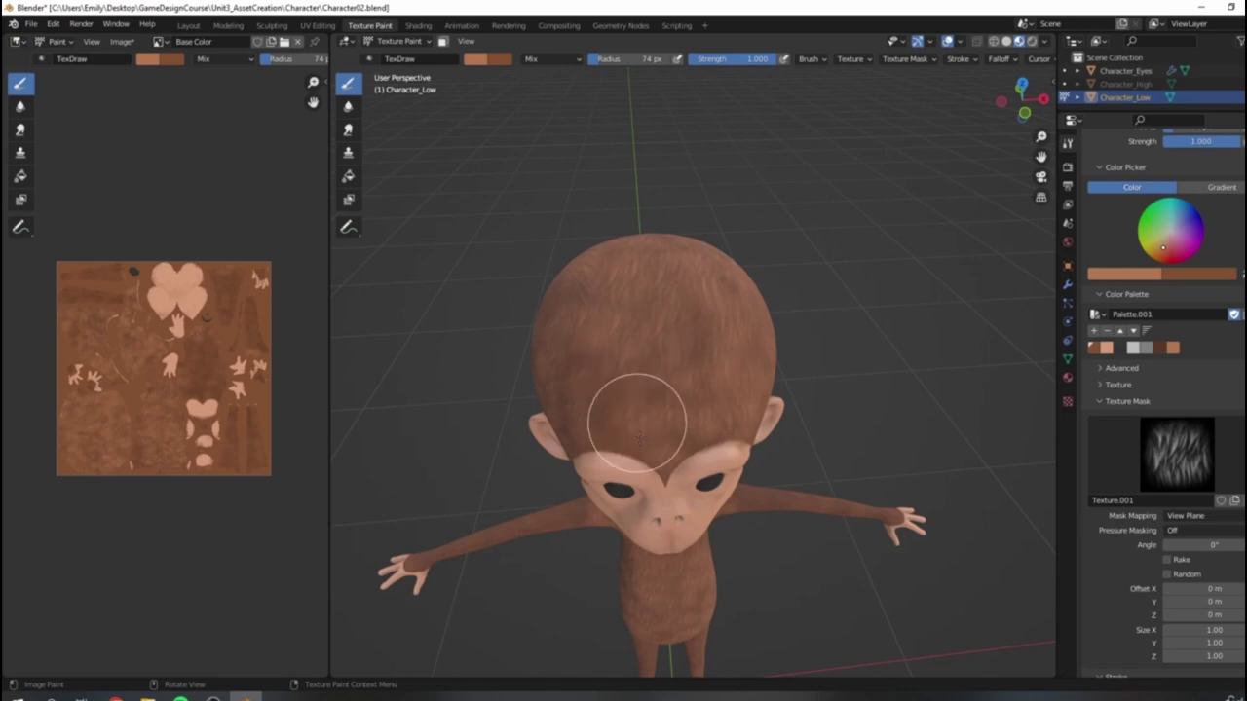
scroll(599, 354, up, 2)
middle_drag(600, 353, 687, 309)
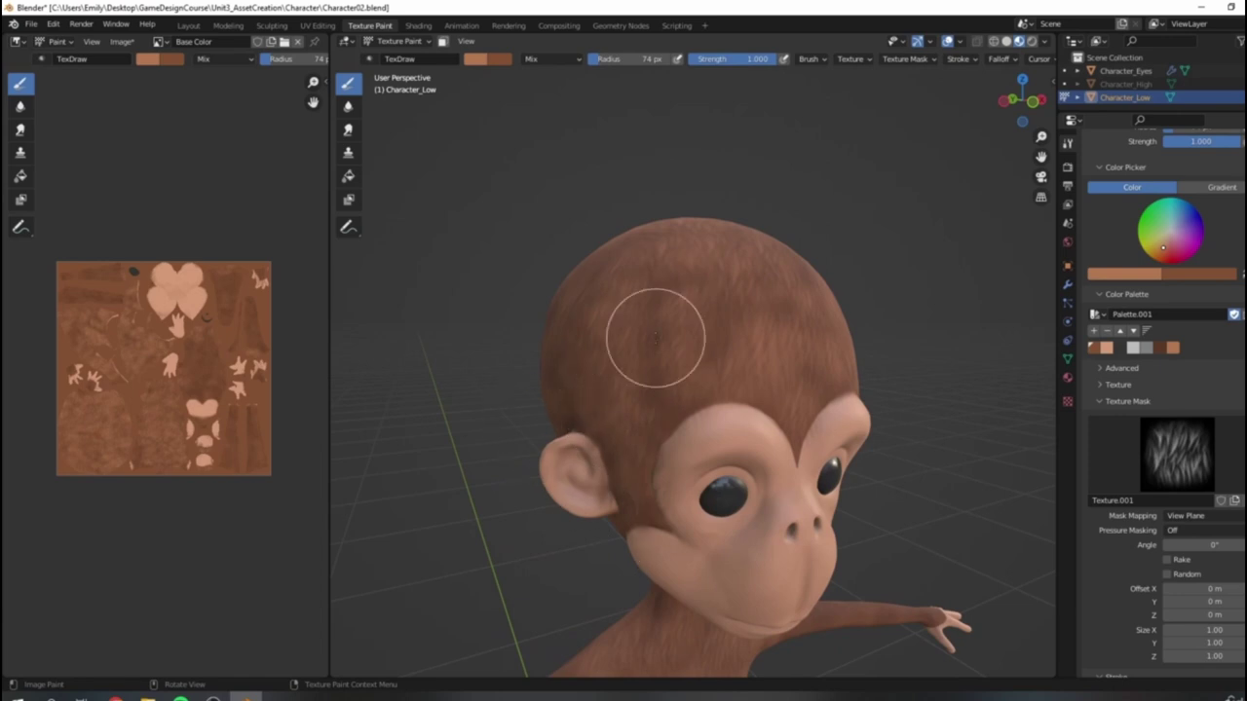
Step: Examine the painted fur on the head, torso, arms and legs from the front and side
scroll(643, 421, down, 4)
middle_drag(660, 429, 669, 374)
scroll(727, 445, down, 4)
scroll(584, 412, up, 5)
mouse_move(870, 386)
middle_down()
mouse_move(507, 424)
mouse_move(673, 370)
mouse_move(707, 426)
mouse_move(751, 407)
mouse_move(785, 320)
mouse_move(771, 411)
mouse_move(539, 423)
mouse_move(710, 356)
mouse_move(634, 446)
mouse_move(951, 421)
middle_up()
scroll(540, 423, down, 3)
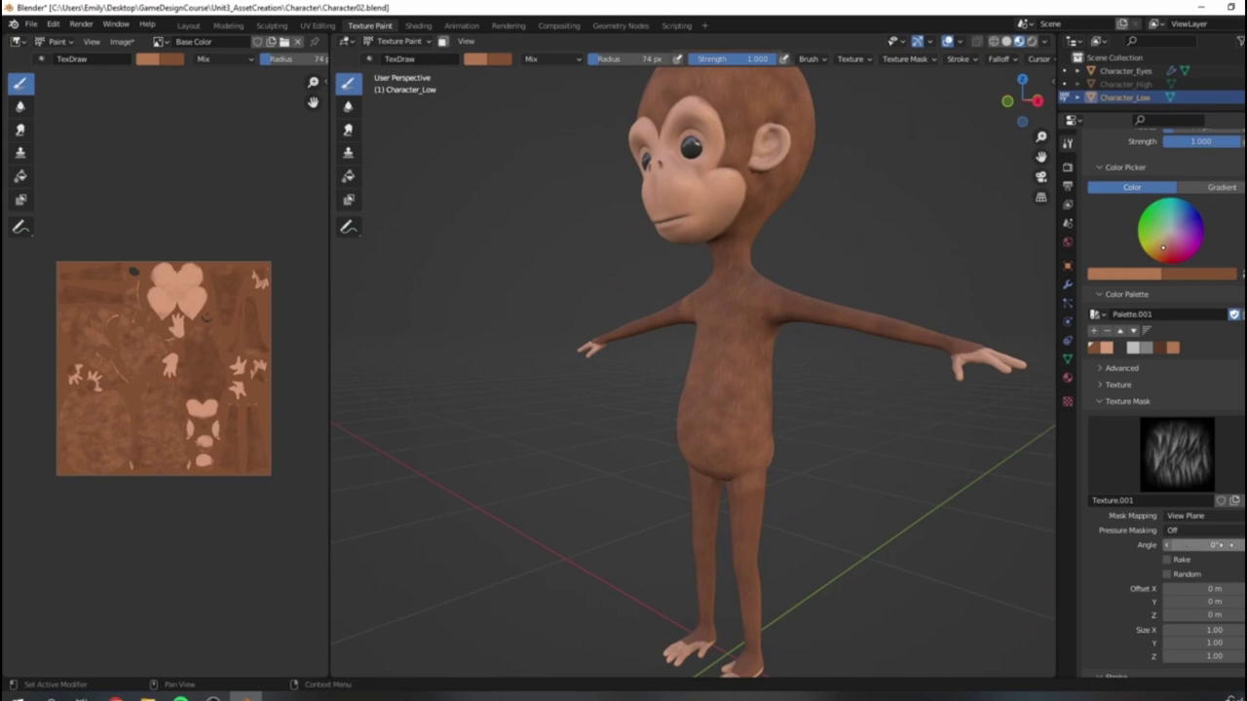
mouse_move(695, 376)
middle_down()
mouse_move(827, 409)
mouse_move(798, 485)
middle_up()
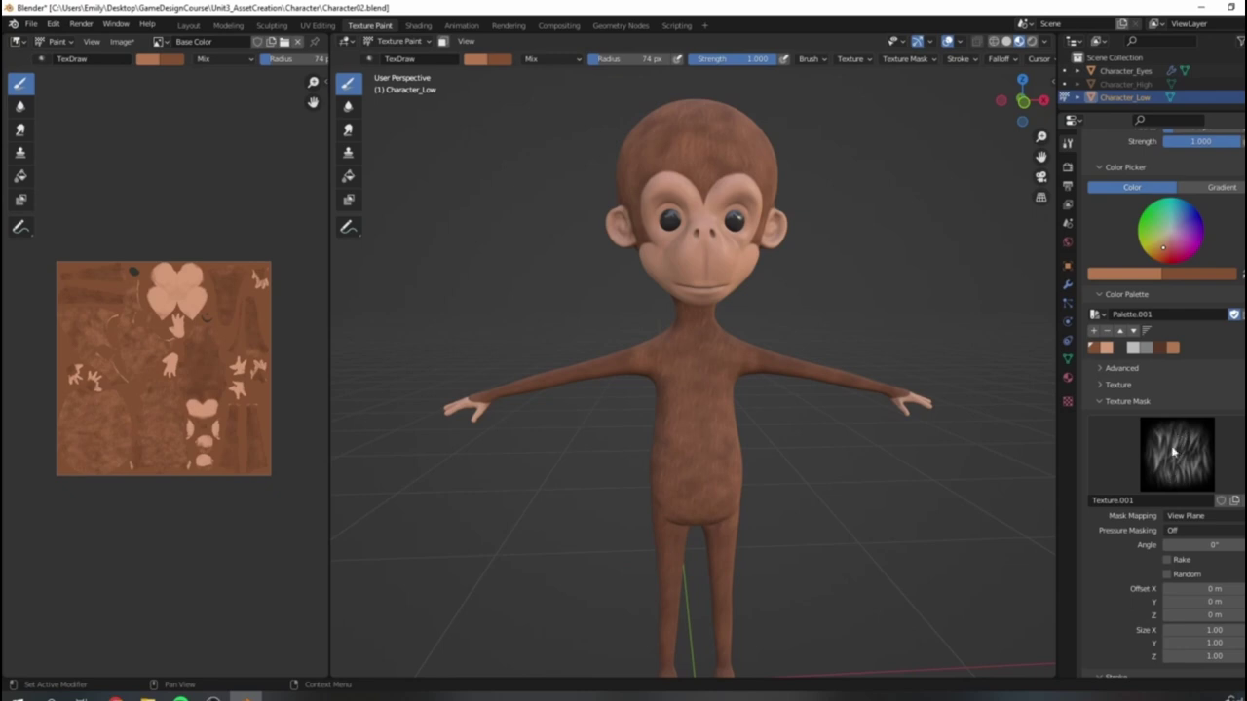
scroll(834, 531, down, 3)
mouse_move(782, 526)
shift+middle_down()
mouse_move(791, 448)
mouse_move(619, 431)
mouse_move(726, 435)
shift+middle_up()
scroll(834, 334, up, 4)
scroll(701, 478, up, 1)
scroll(719, 438, down, 1)
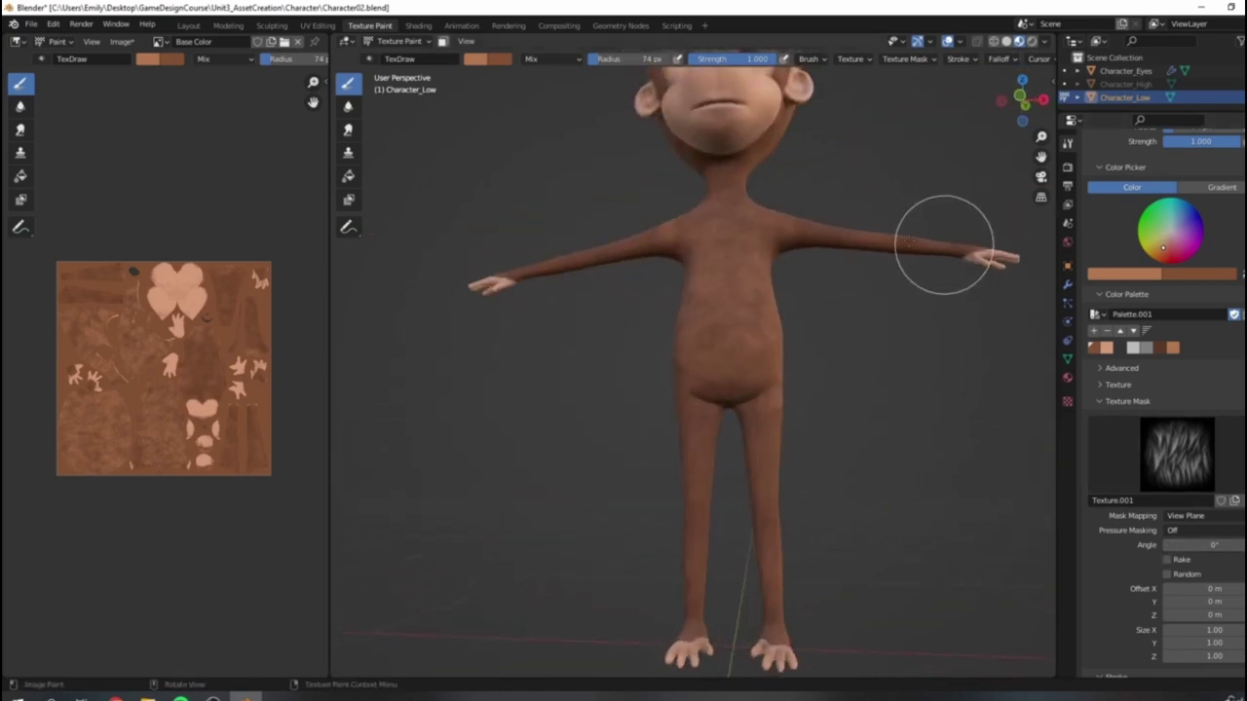
middle_drag(944, 245, 700, 464)
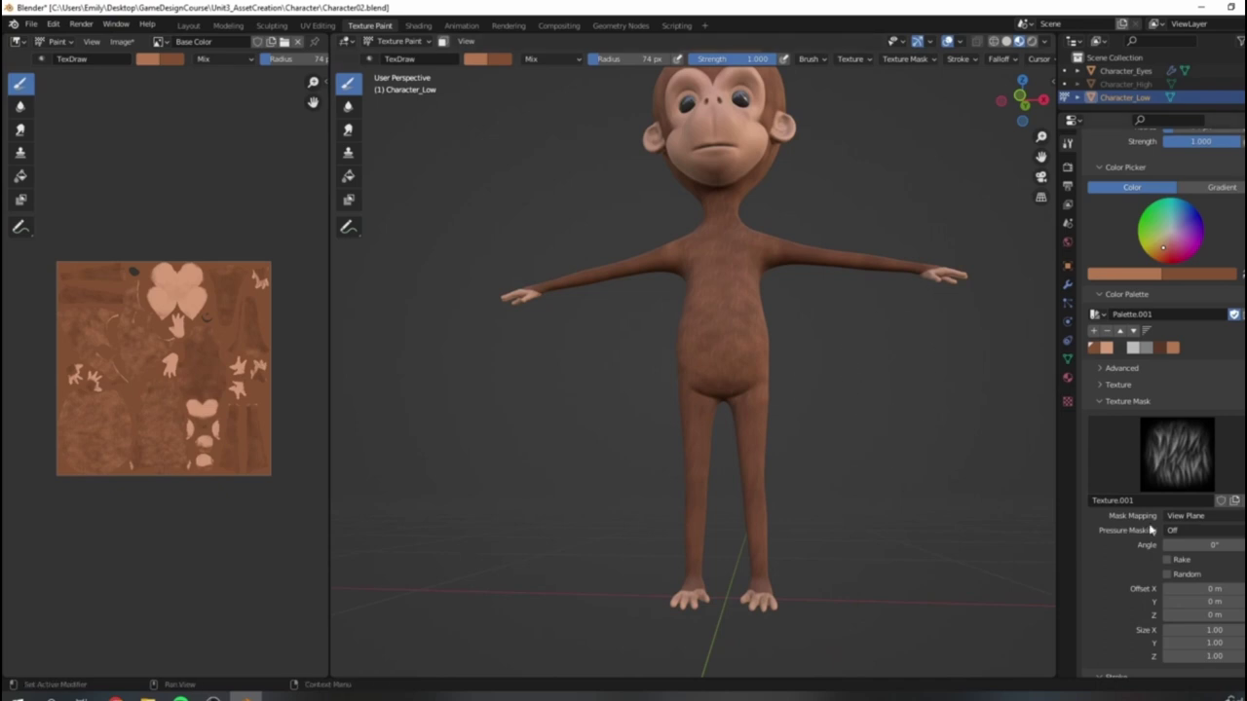
Step: Paint light brown fur strokes down the fronts of both legs, from the hips to the ankles
scroll(854, 508, up, 4)
shift+middle_drag(851, 509, 874, 412)
shift+middle_drag(830, 372, 753, 314)
mouse_move(751, 313)
mouse_down()
mouse_move(696, 269)
mouse_move(729, 390)
mouse_move(695, 381)
mouse_move(686, 341)
mouse_move(731, 591)
mouse_move(722, 630)
mouse_up()
mouse_move(609, 267)
mouse_down()
mouse_move(634, 298)
mouse_move(601, 412)
mouse_move(613, 545)
mouse_move(585, 643)
mouse_up()
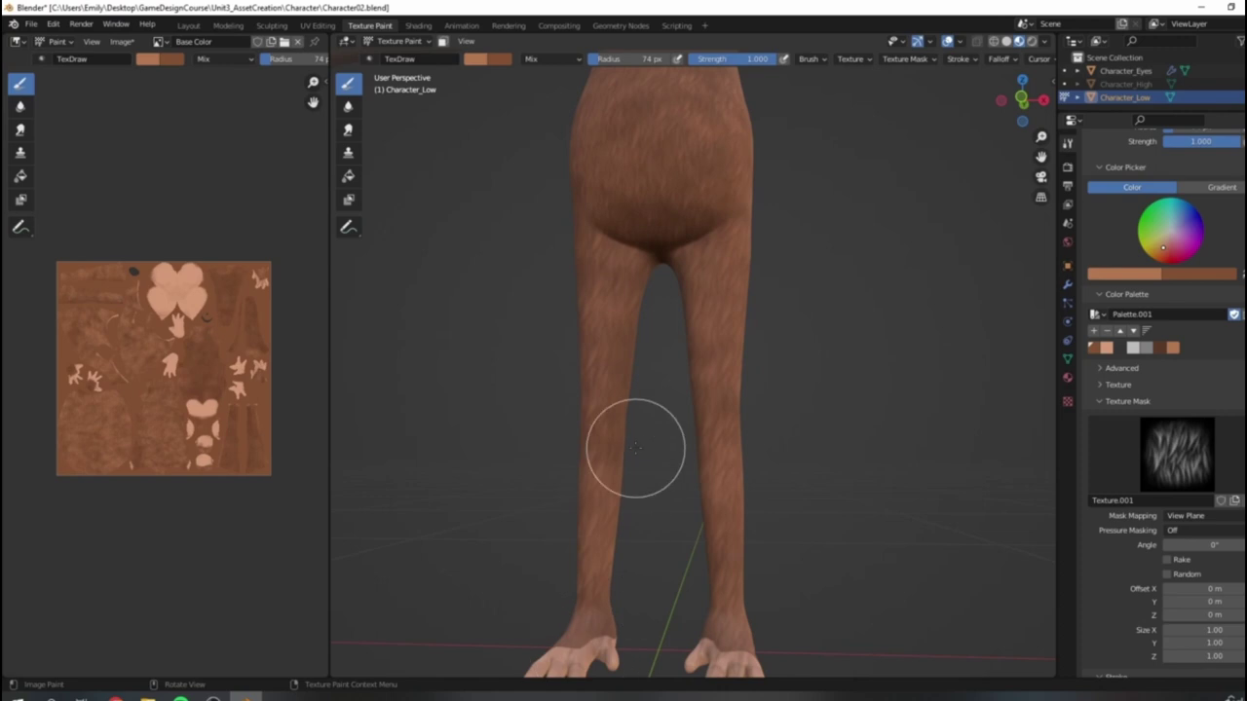
Step: Rotate the viewport lighting toward the character's rear and paint light brown fur strokes down the backs of both legs
scroll(602, 345, down, 4)
mouse_move(703, 357)
middle_down()
mouse_move(464, 368)
mouse_move(707, 341)
middle_up()
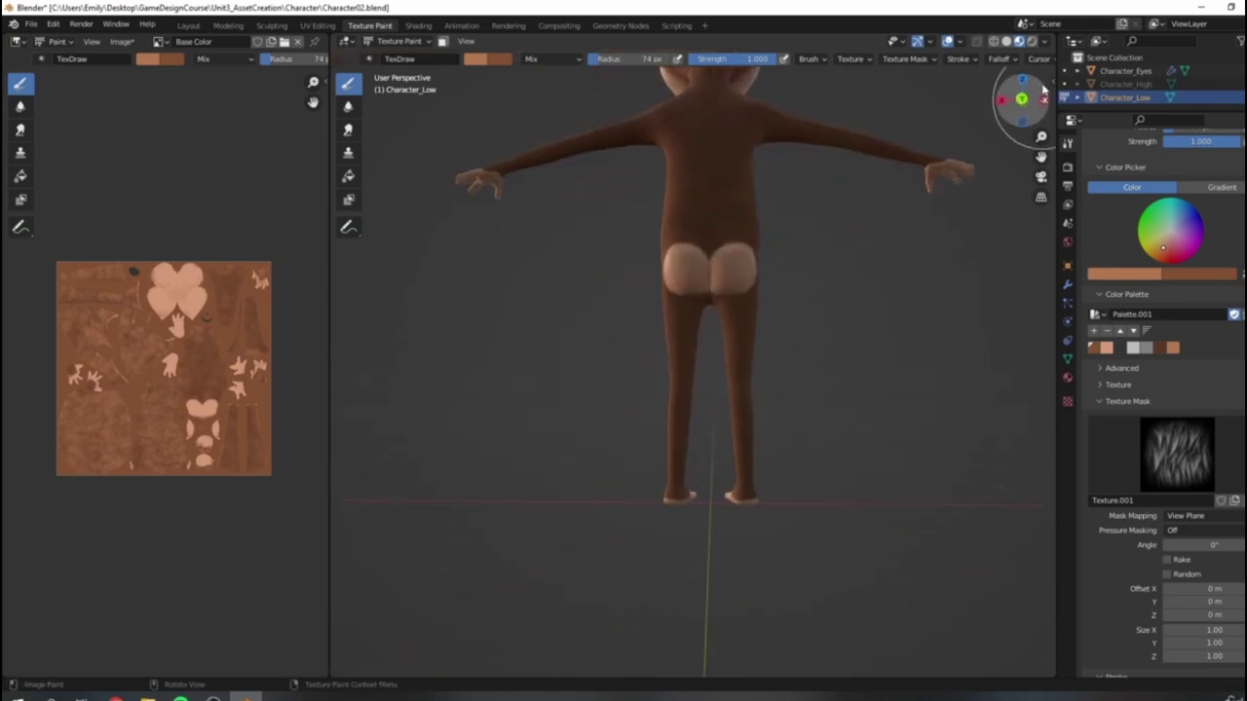
click(1045, 43)
mouse_move(1034, 185)
mouse_down()
mouse_move(1057, 185)
mouse_move(1035, 186)
mouse_up()
scroll(672, 283, up, 2)
shift+middle_drag(700, 155, 691, 445)
mouse_move(706, 275)
mouse_down()
mouse_move(740, 253)
mouse_move(740, 312)
mouse_move(660, 412)
mouse_move(642, 487)
mouse_move(740, 461)
mouse_move(710, 451)
mouse_move(692, 553)
mouse_up()
mouse_move(703, 536)
middle_down()
mouse_move(757, 500)
mouse_move(746, 535)
mouse_move(634, 445)
mouse_move(701, 368)
mouse_move(662, 370)
middle_up()
mouse_move(643, 331)
mouse_down()
mouse_move(635, 314)
mouse_move(639, 410)
mouse_move(657, 430)
mouse_move(631, 445)
mouse_move(625, 527)
mouse_up()
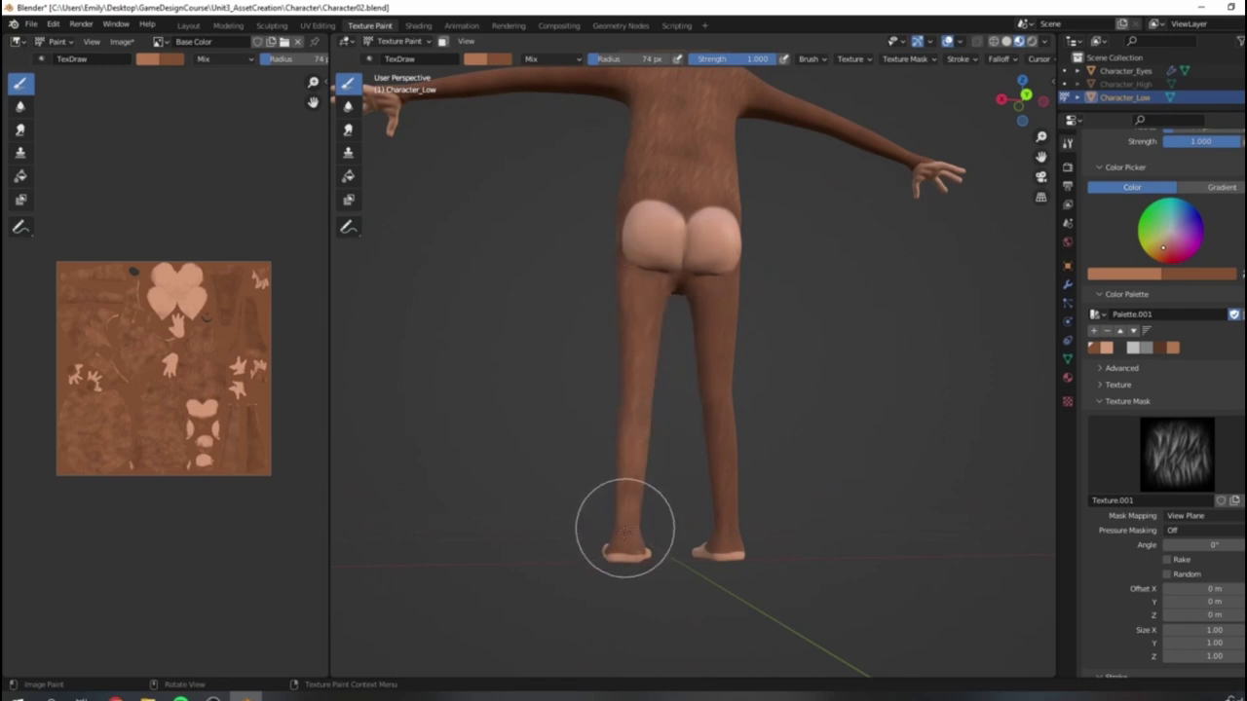
mouse_move(721, 286)
mouse_down()
mouse_move(718, 523)
mouse_move(699, 345)
mouse_up()
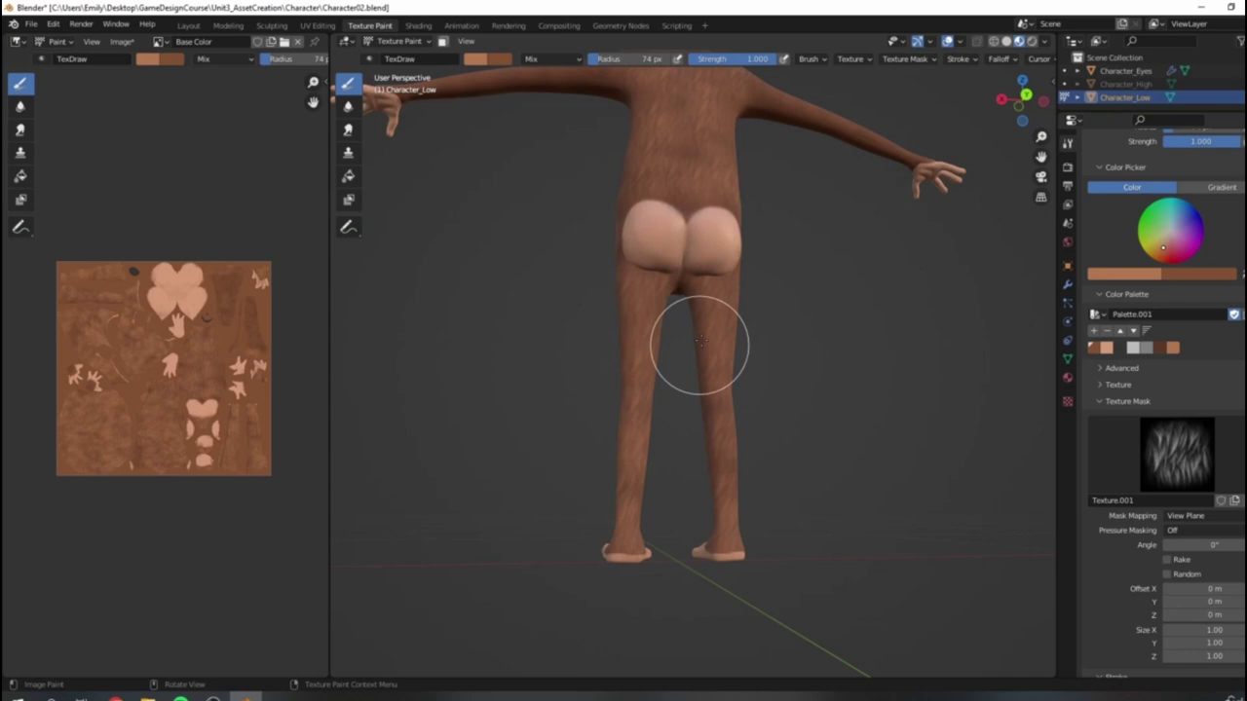
Step: Set the texture mask angle to 90°
middle_drag(974, 431, 705, 389)
scroll(684, 440, down, 4)
shift+middle_drag(705, 390, 702, 454)
scroll(793, 292, up, 3)
middle_drag(793, 292, 757, 342)
scroll(854, 346, down, 2)
middle_drag(854, 346, 744, 365)
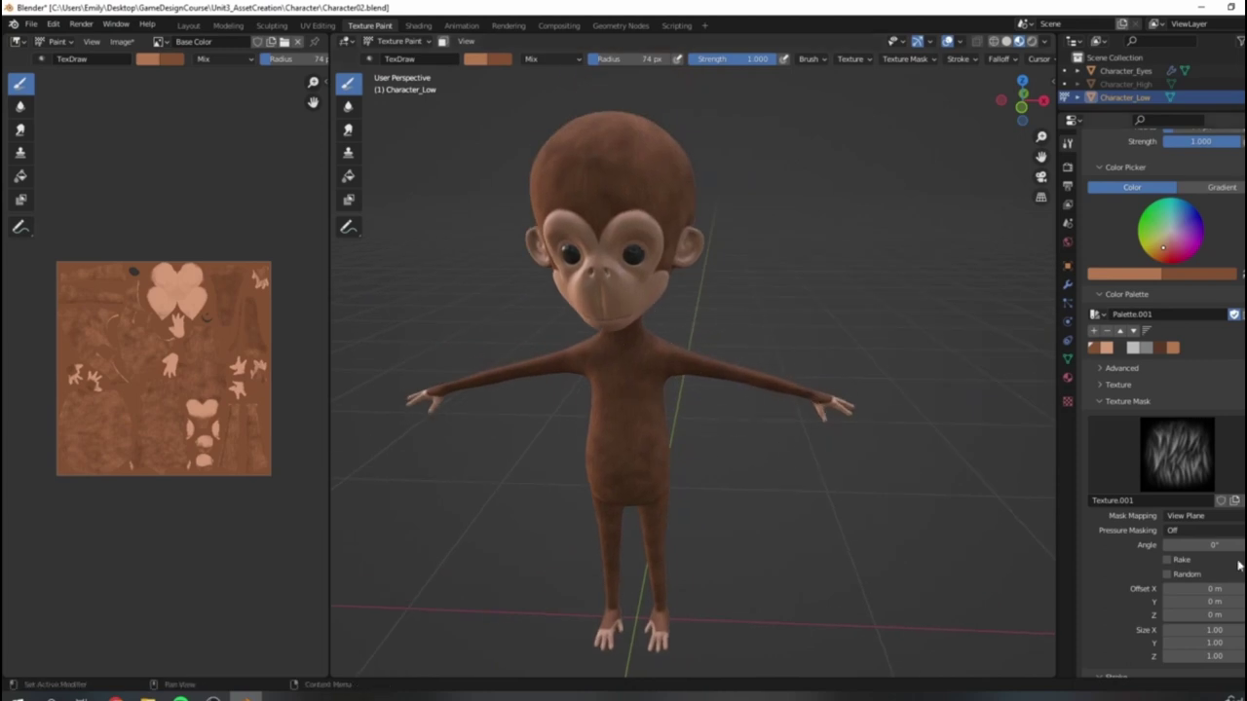
key(Return)
Step: Rotate the viewport lighting onto the front of the character's left arm and paint light brown fur strokes from shoulder to forearm
scroll(1196, 581, up, 1)
scroll(600, 435, up, 2)
mouse_move(604, 399)
middle_down()
mouse_move(771, 376)
mouse_move(770, 395)
mouse_move(729, 389)
middle_up()
scroll(770, 397, up, 3)
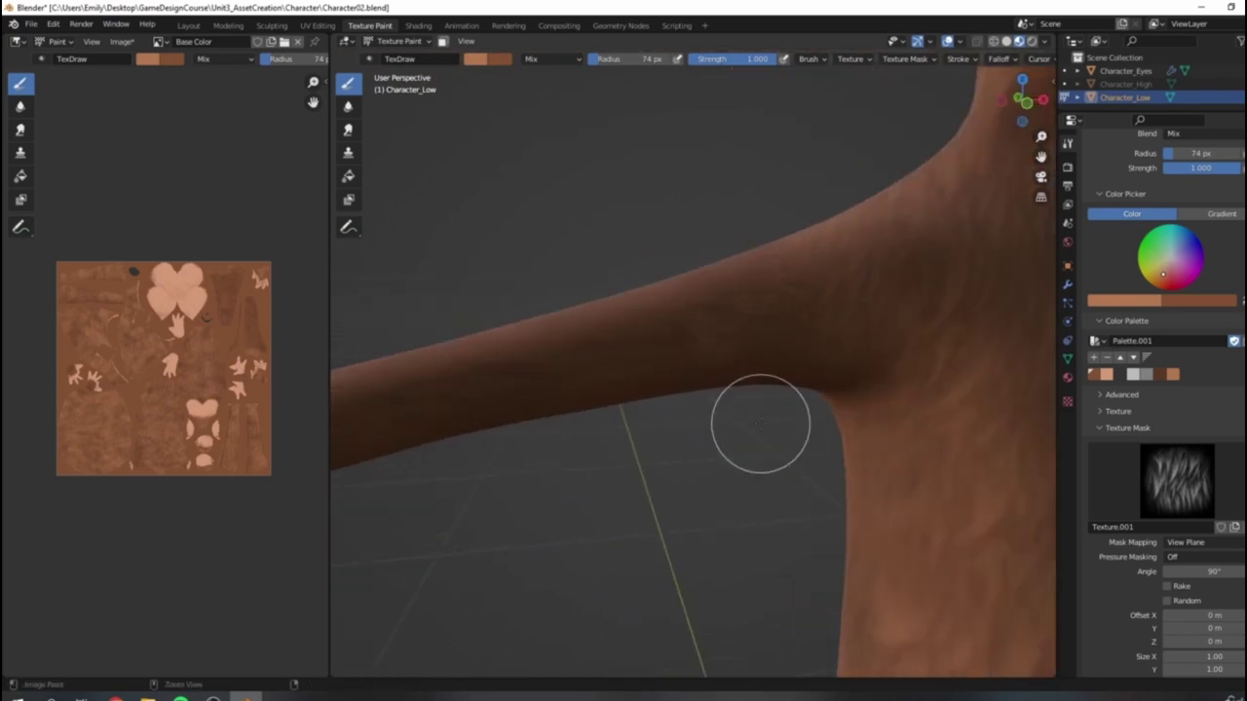
scroll(733, 353, down, 4)
middle_drag(883, 394, 677, 470)
click(1045, 42)
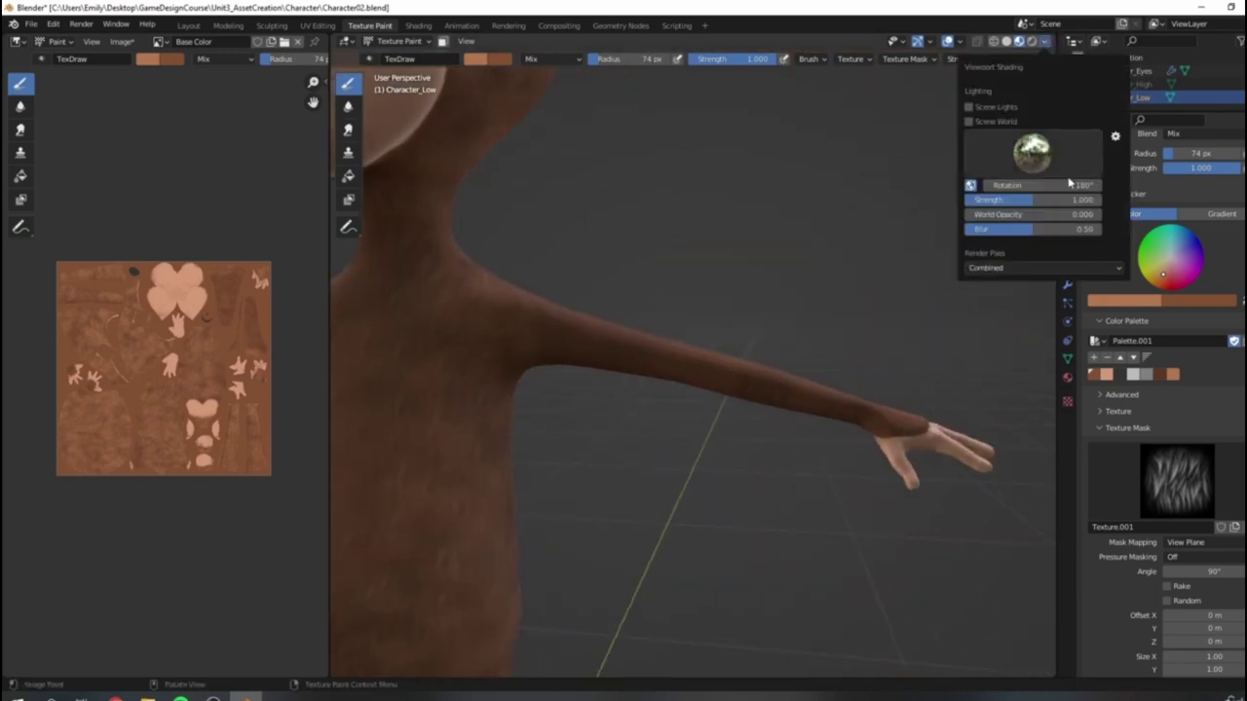
drag(1071, 185, 1029, 185)
middle_drag(779, 354, 620, 380)
scroll(686, 346, up, 3)
shift+middle_drag(689, 345, 678, 415)
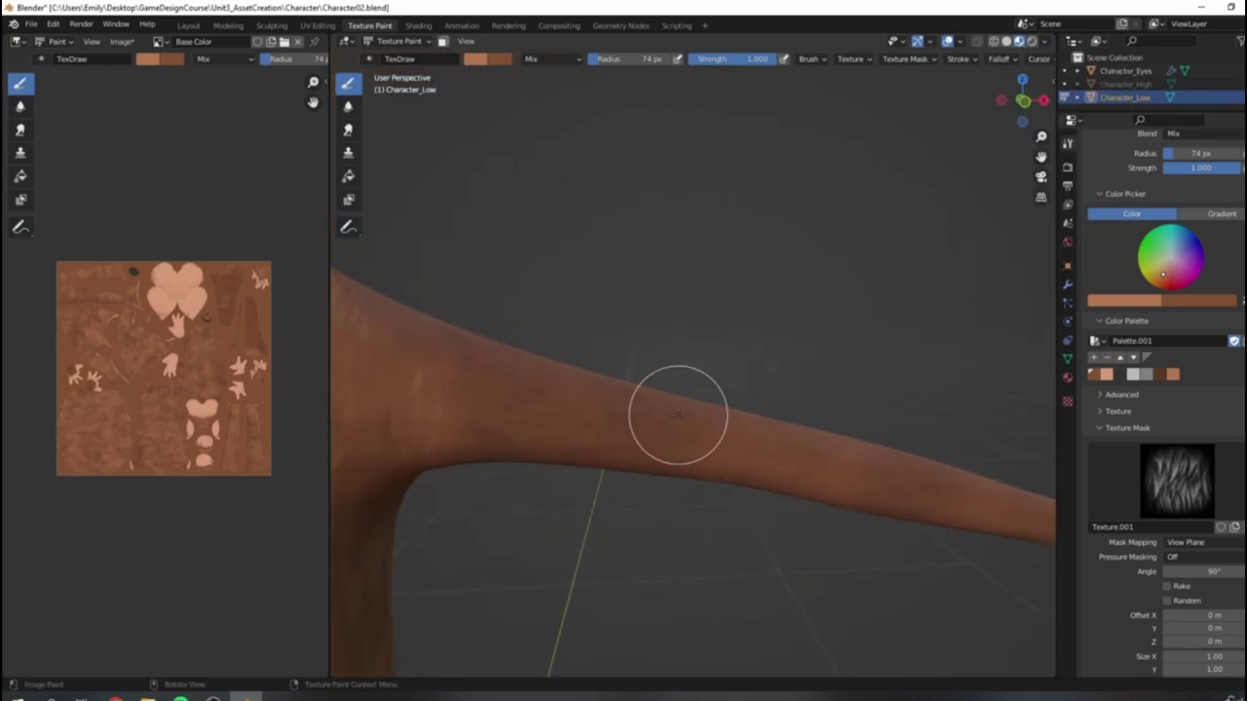
mouse_move(432, 330)
mouse_down()
mouse_move(516, 392)
mouse_move(501, 384)
mouse_move(729, 474)
mouse_move(960, 474)
mouse_move(1002, 500)
mouse_move(948, 534)
mouse_up()
Step: Continue the light brown fur strokes along the upper surface of the character's left arm
scroll(960, 482, down, 7)
middle_drag(960, 483, 905, 521)
scroll(905, 522, up, 5)
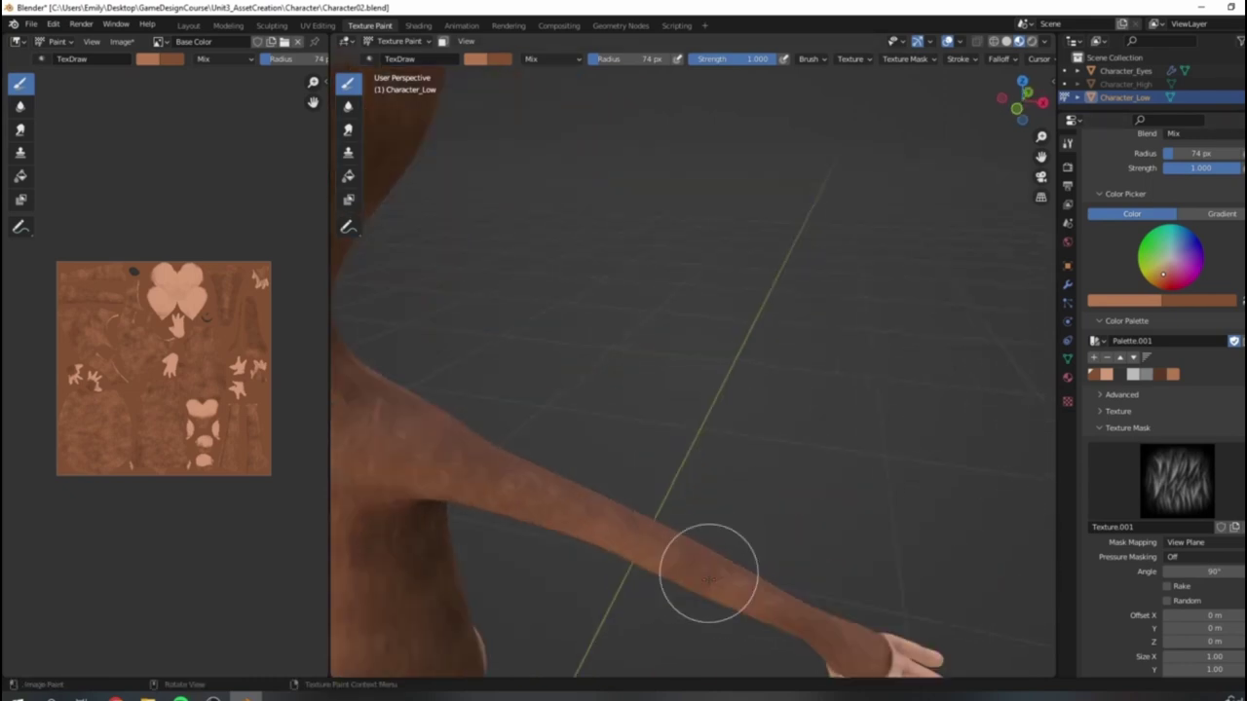
shift+middle_drag(707, 573, 629, 479)
drag(567, 432, 748, 512)
Step: Paint light brown fur strokes along the back of the character's right arm
scroll(827, 422, down, 5)
middle_drag(827, 423, 625, 345)
scroll(635, 381, up, 3)
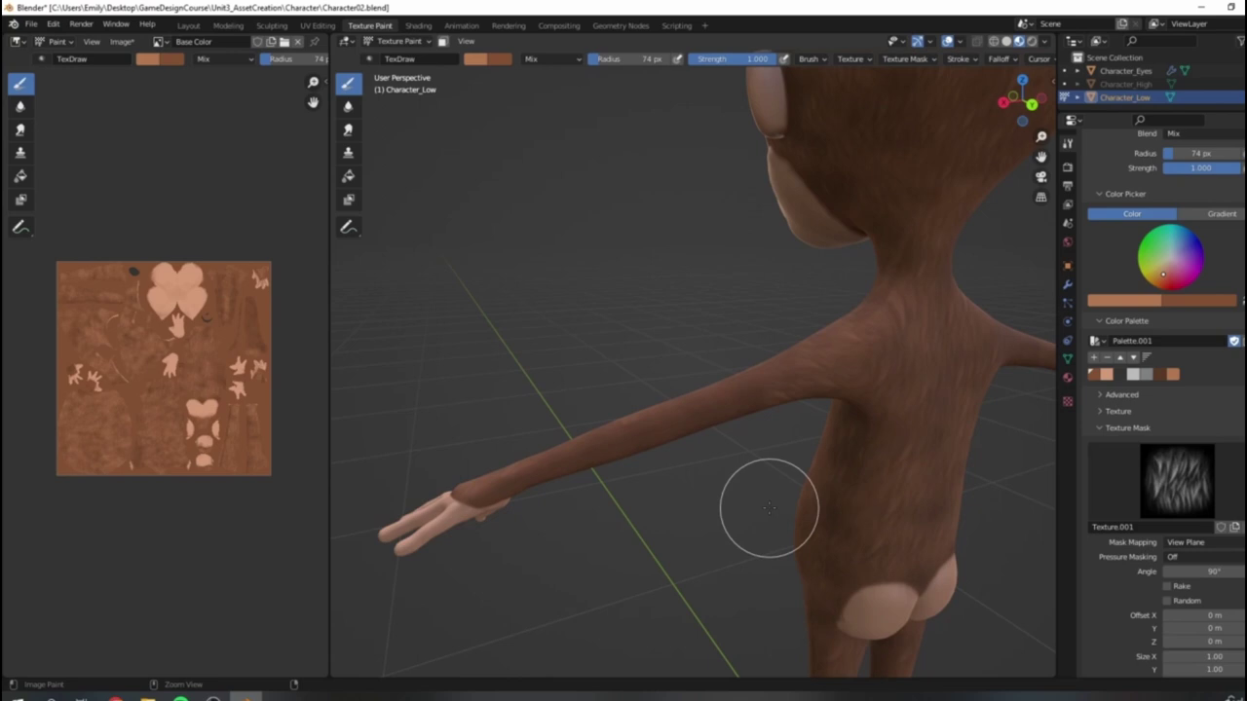
mouse_move(640, 445)
middle_down()
mouse_move(751, 431)
mouse_move(805, 378)
middle_up()
shift+middle_drag(873, 351, 638, 362)
mouse_move(867, 400)
shift+middle_down()
mouse_move(598, 377)
mouse_move(681, 440)
shift+middle_up()
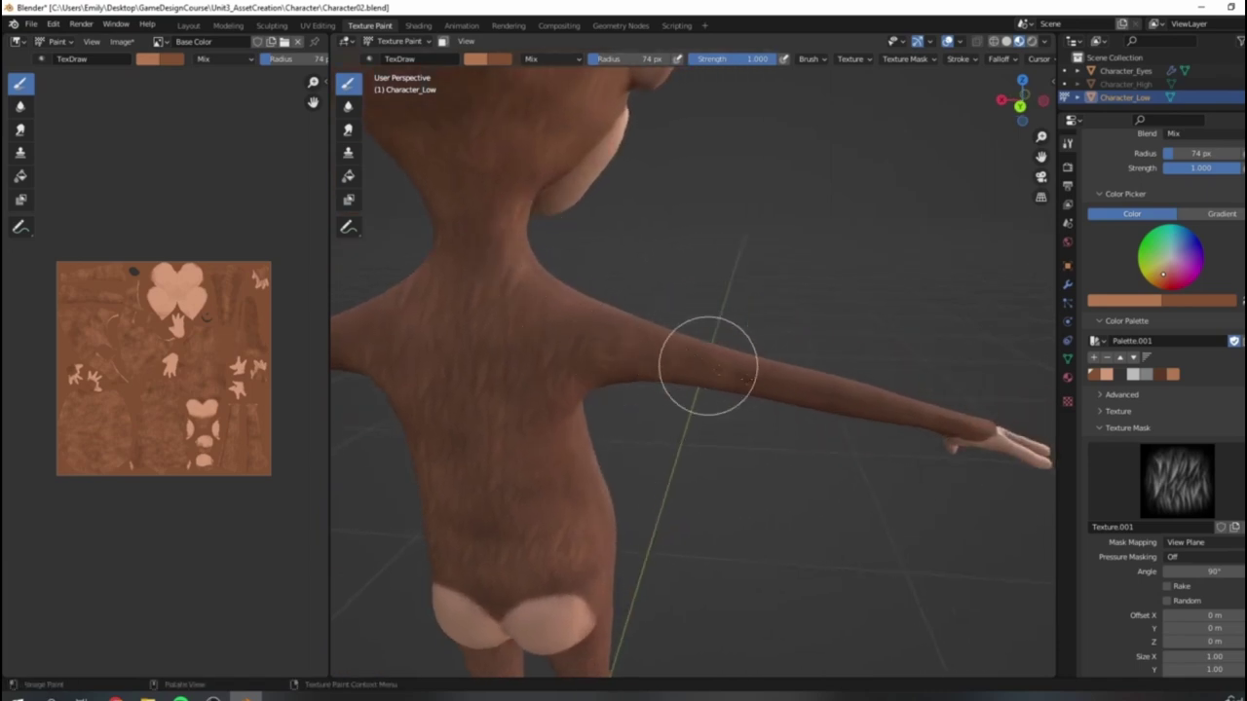
Step: Set the texture mask angle to 270° and paint light brown fur strokes along the front of the character's right arm
mouse_move(913, 462)
middle_down()
mouse_move(793, 397)
mouse_move(763, 356)
mouse_move(658, 399)
middle_up()
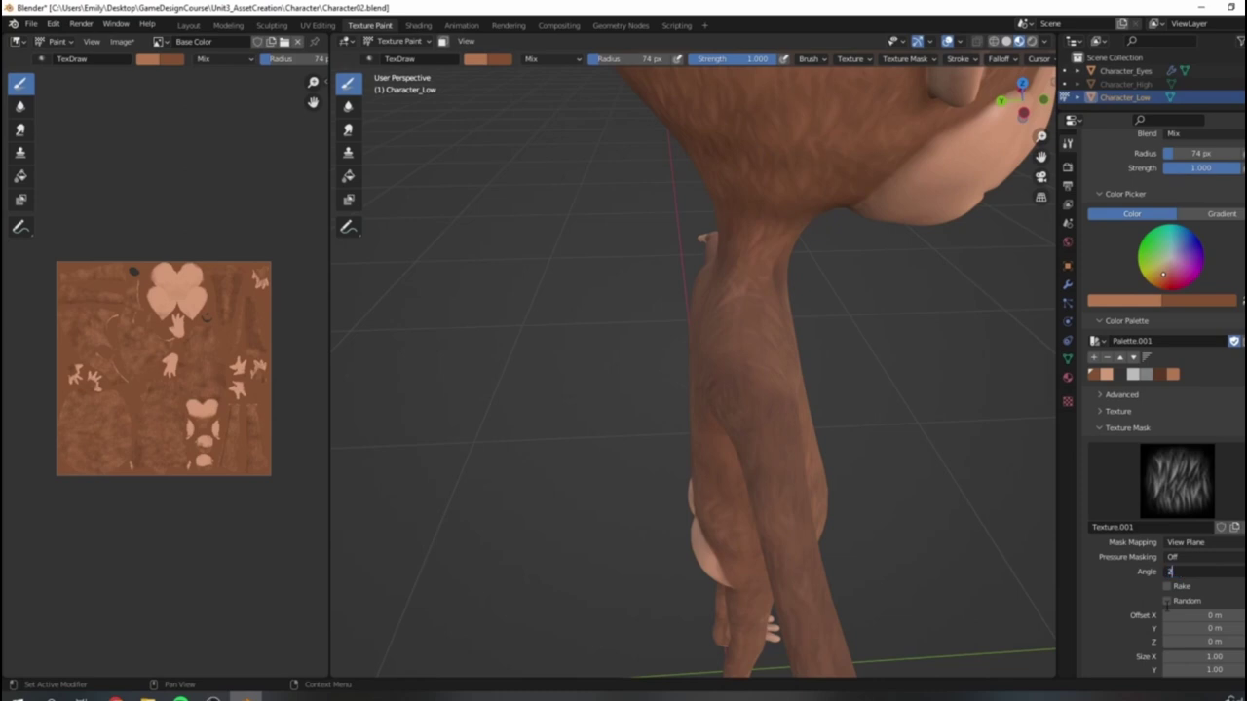
middle_drag(964, 438, 864, 423)
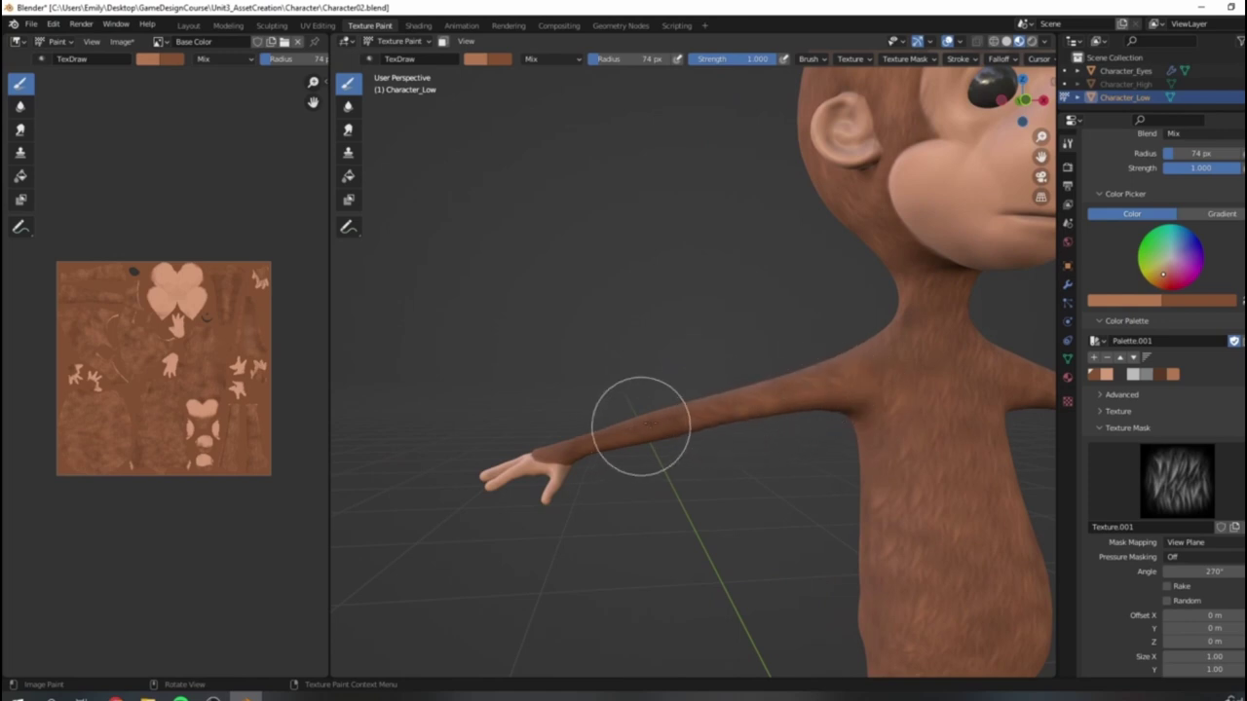
Step: Paint light brown fur strokes along the back of the character's left arm up to the shoulder
middle_drag(554, 448, 718, 445)
scroll(762, 411, up, 3)
shift+middle_drag(896, 501, 745, 427)
scroll(839, 436, up, 2)
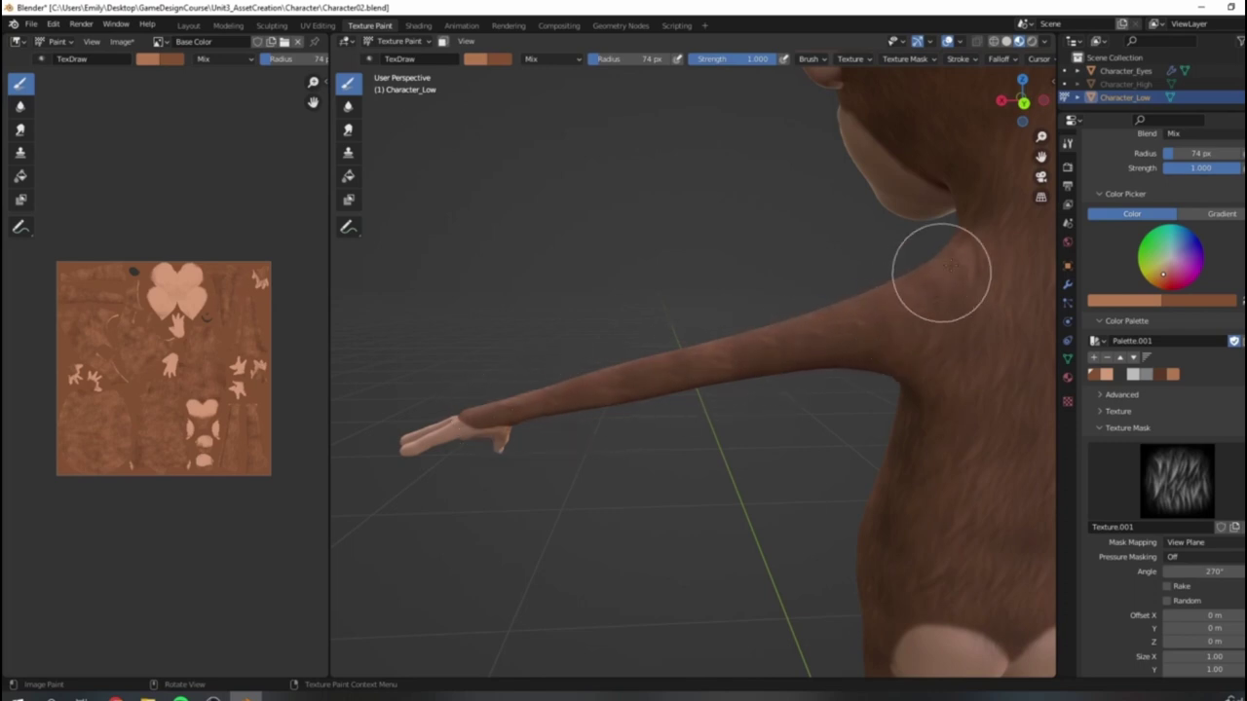
Step: Set the texture mask angle to 0° for the fur on the character's head
scroll(852, 322, down, 5)
middle_drag(852, 322, 701, 444)
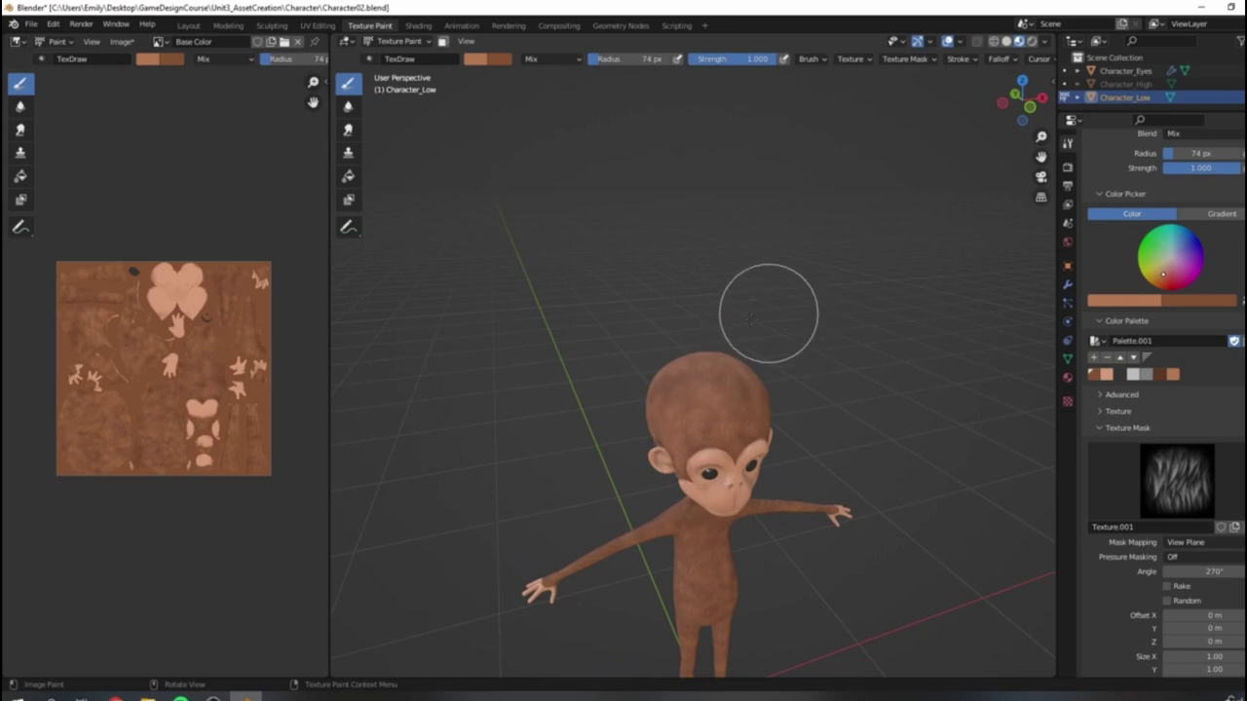
scroll(863, 501, up, 5)
scroll(870, 509, down, 3)
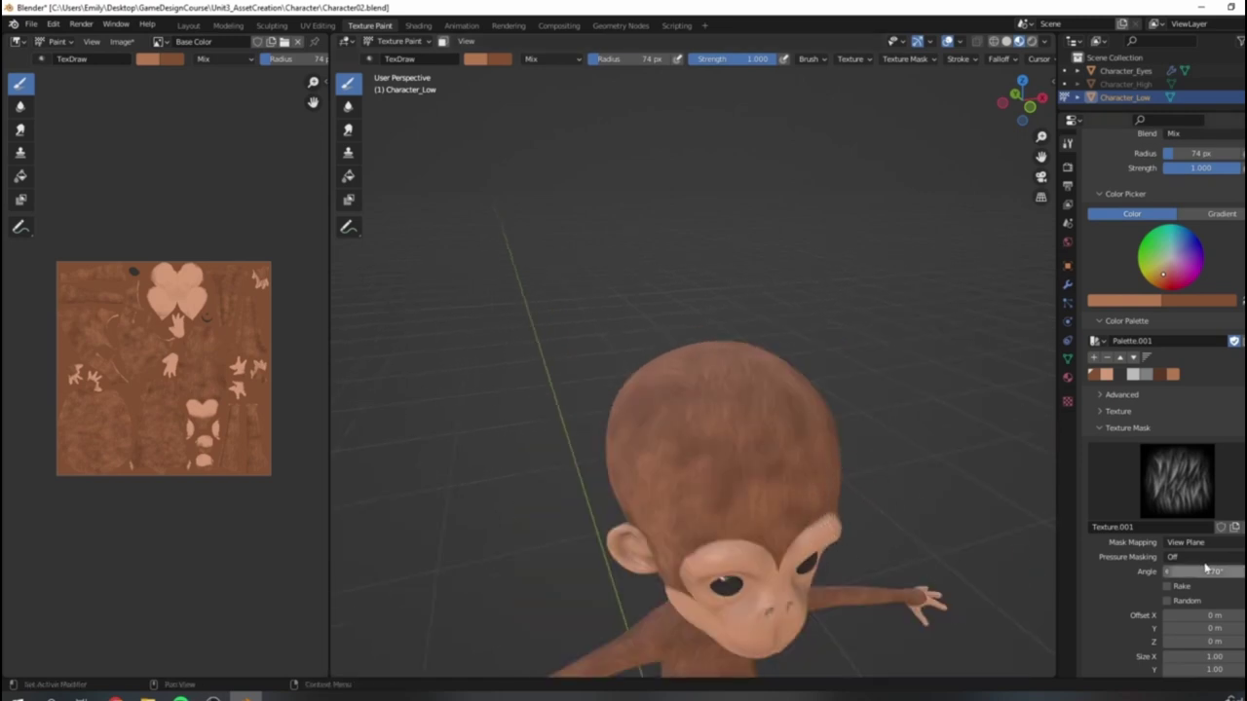
key(Return)
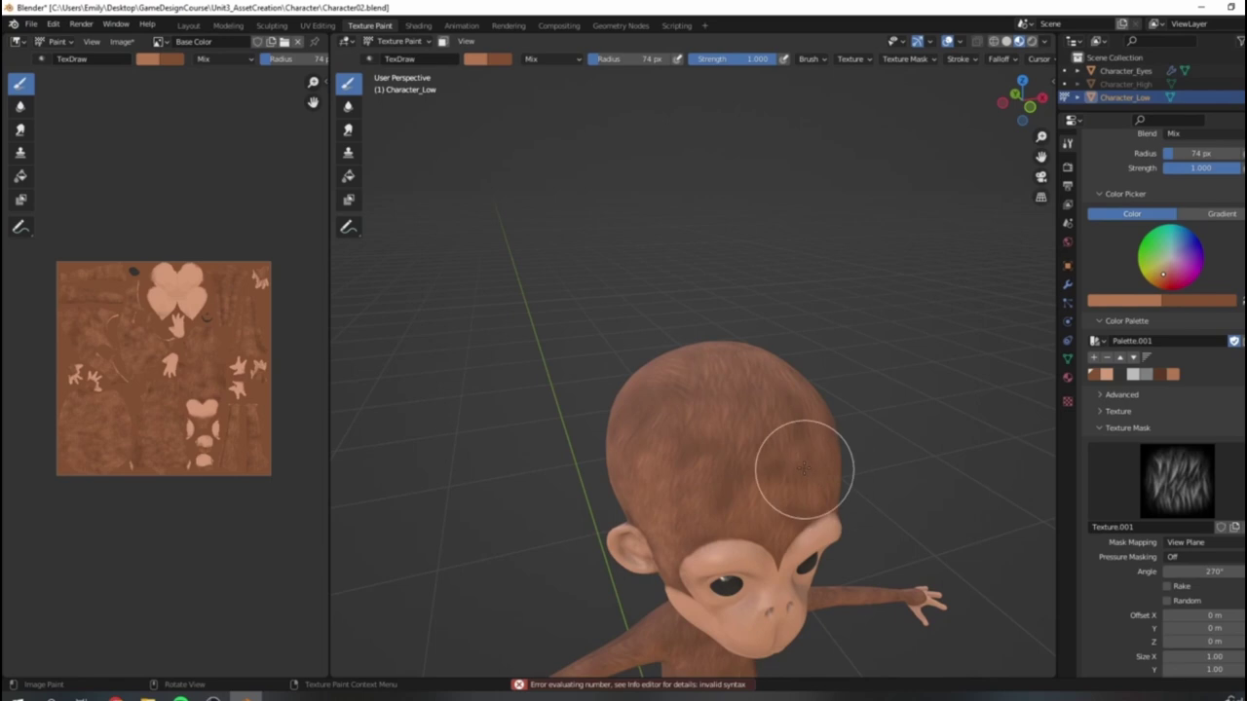
scroll(810, 459, up, 5)
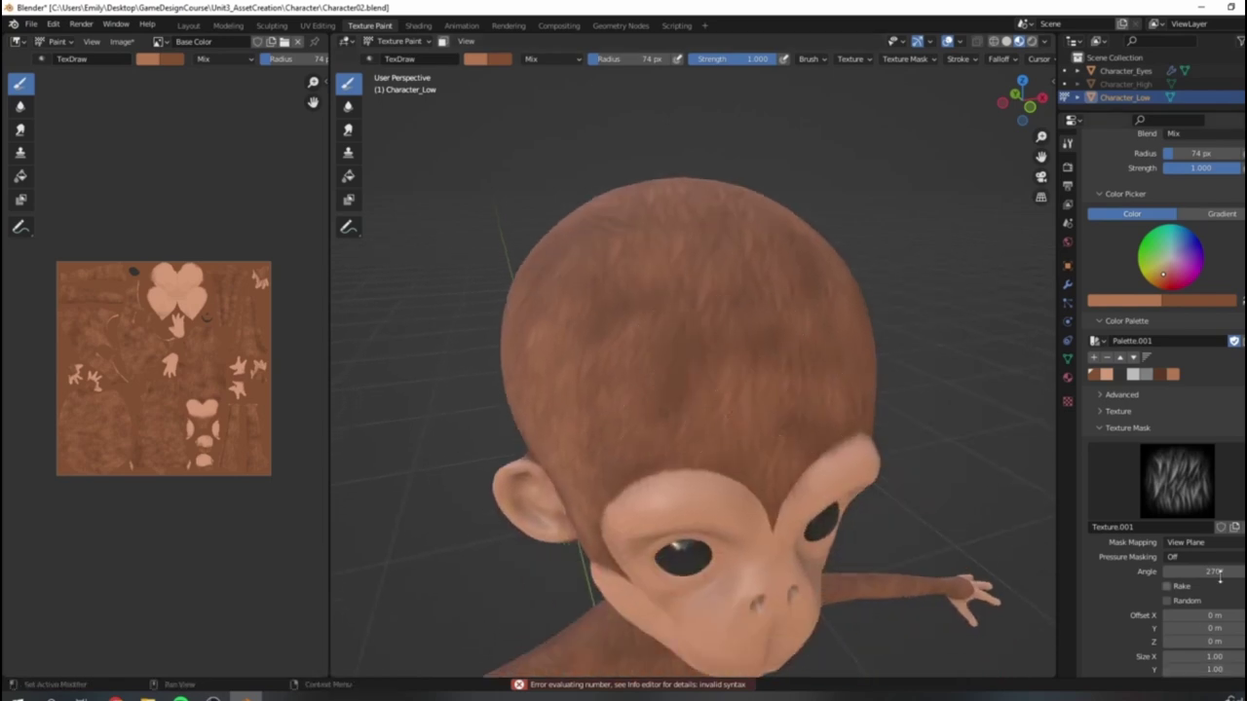
key(Return)
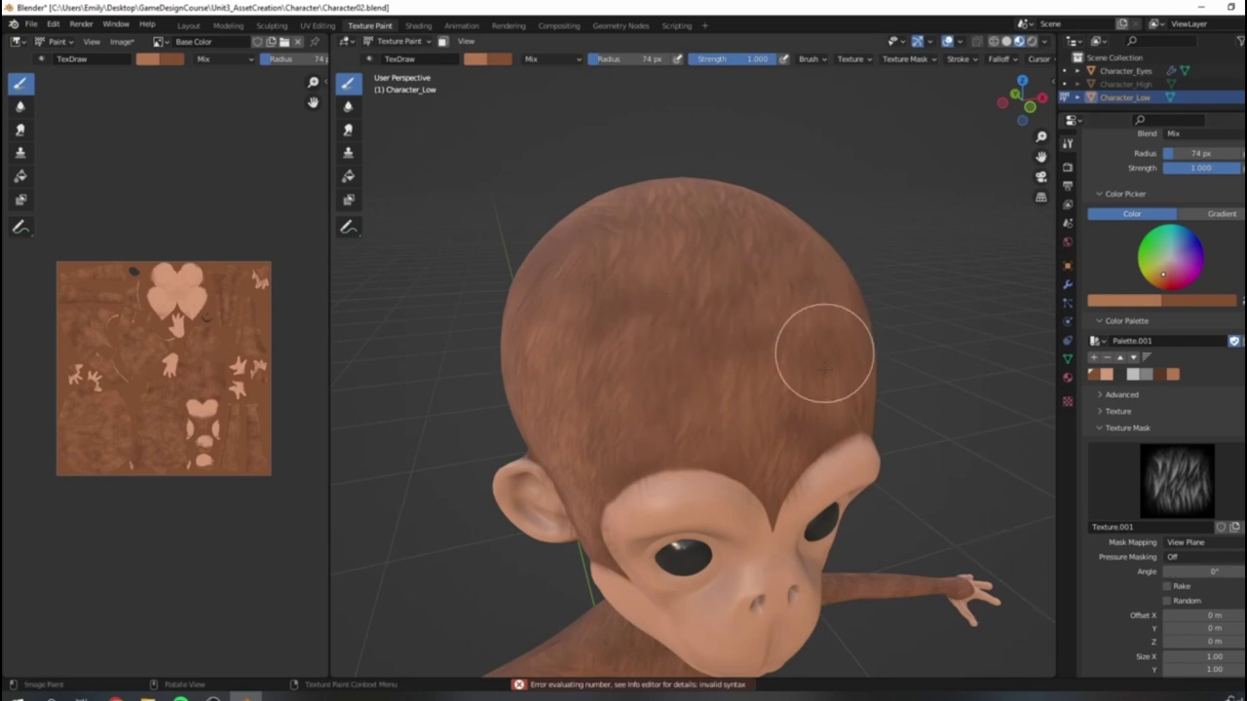
Step: Pick the darker brown palette color, paint fur strokes along the hairline above the left brow, and save the Base Color image
mouse_move(985, 186)
middle_down()
mouse_move(799, 395)
mouse_move(809, 419)
mouse_move(768, 445)
mouse_move(793, 403)
middle_up()
click(1093, 376)
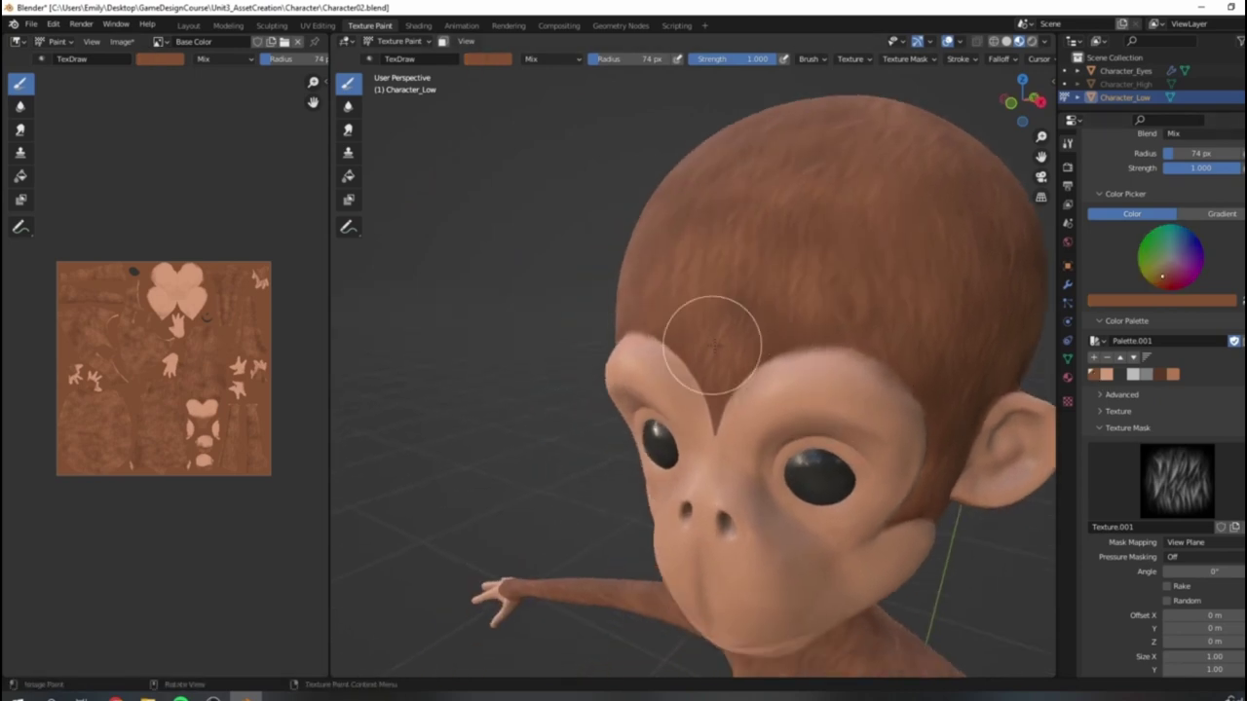
scroll(780, 312, up, 4)
mouse_move(824, 352)
middle_down()
mouse_move(746, 342)
mouse_move(780, 325)
mouse_move(750, 366)
middle_up()
scroll(746, 342, down, 2)
scroll(777, 352, up, 2)
scroll(861, 237, down, 5)
scroll(801, 354, down, 2)
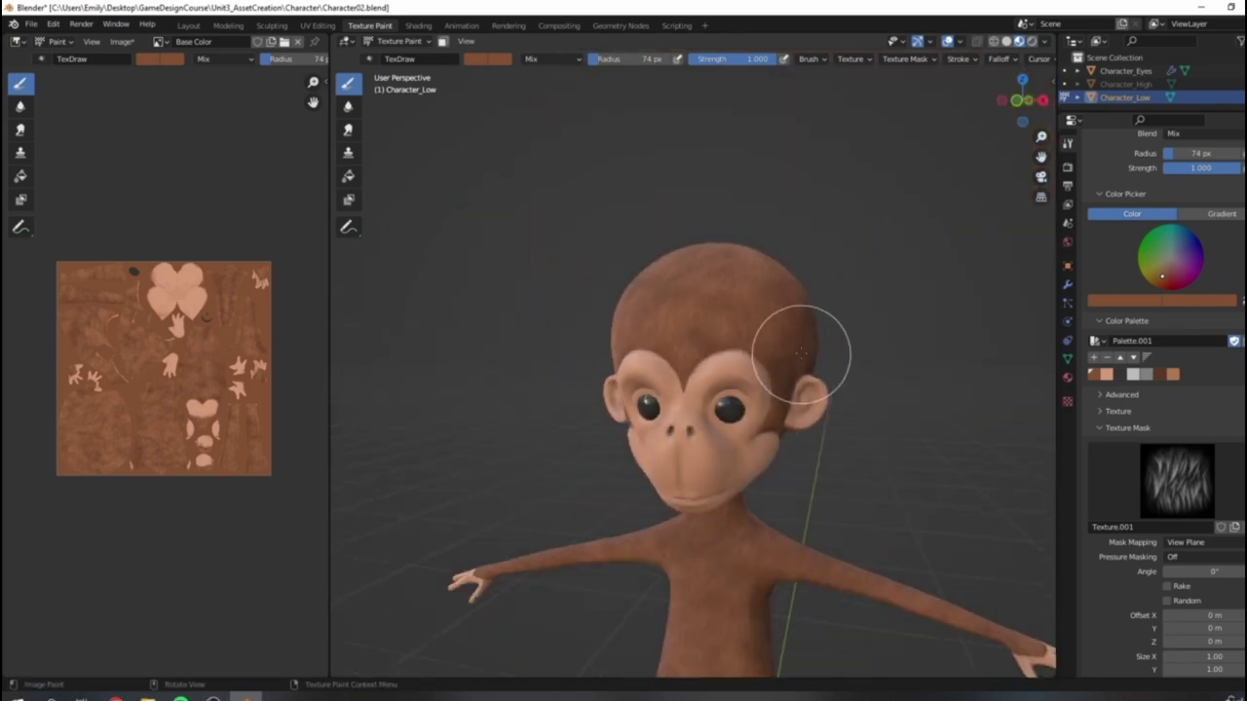
scroll(736, 365, up, 2)
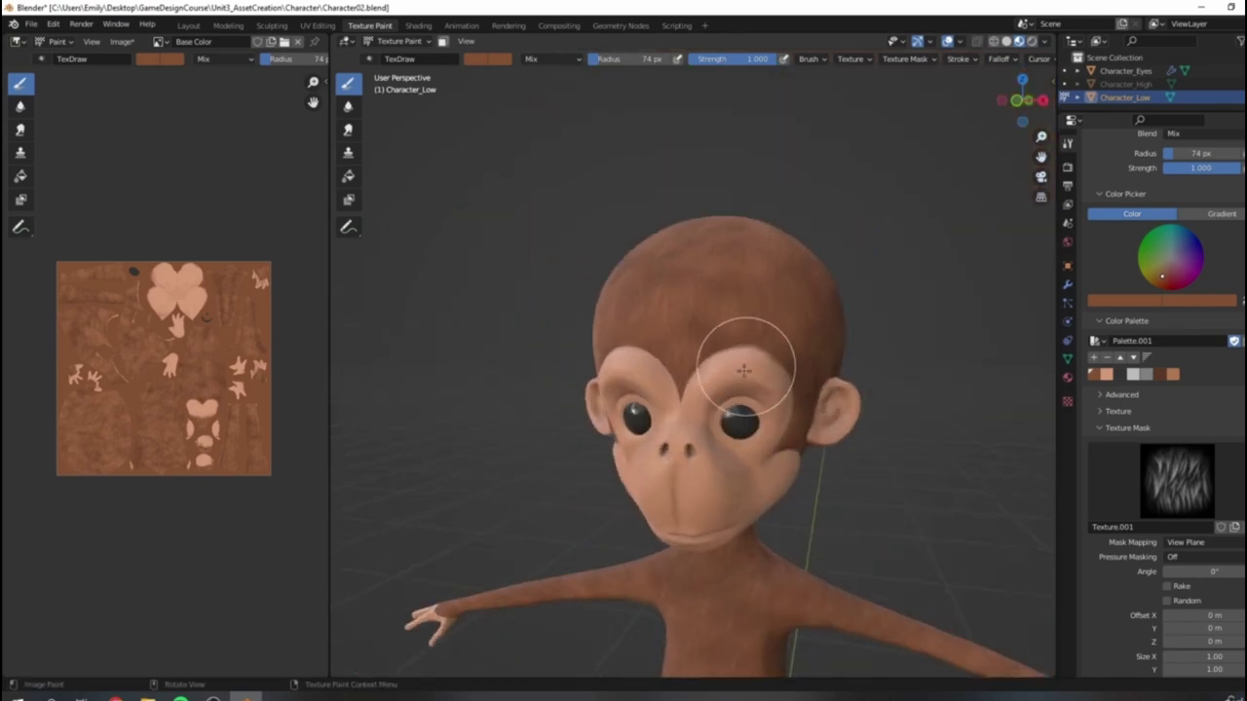
scroll(694, 265, up, 8)
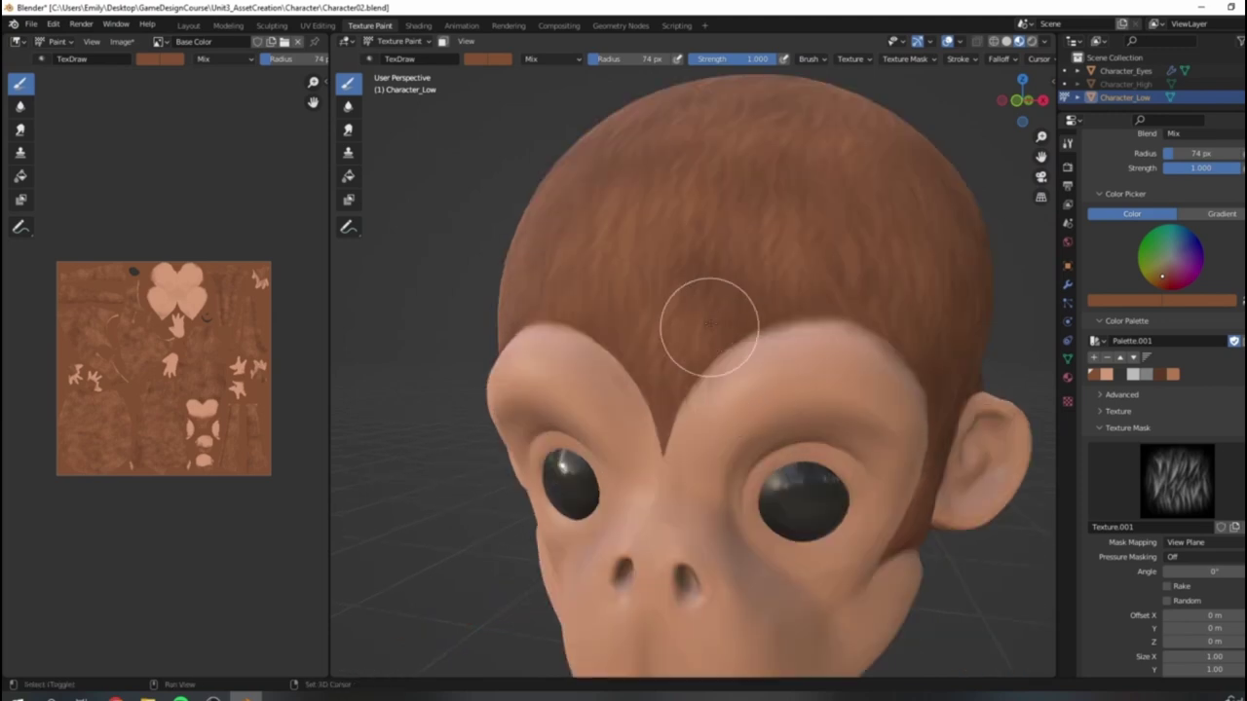
scroll(714, 285, down, 3)
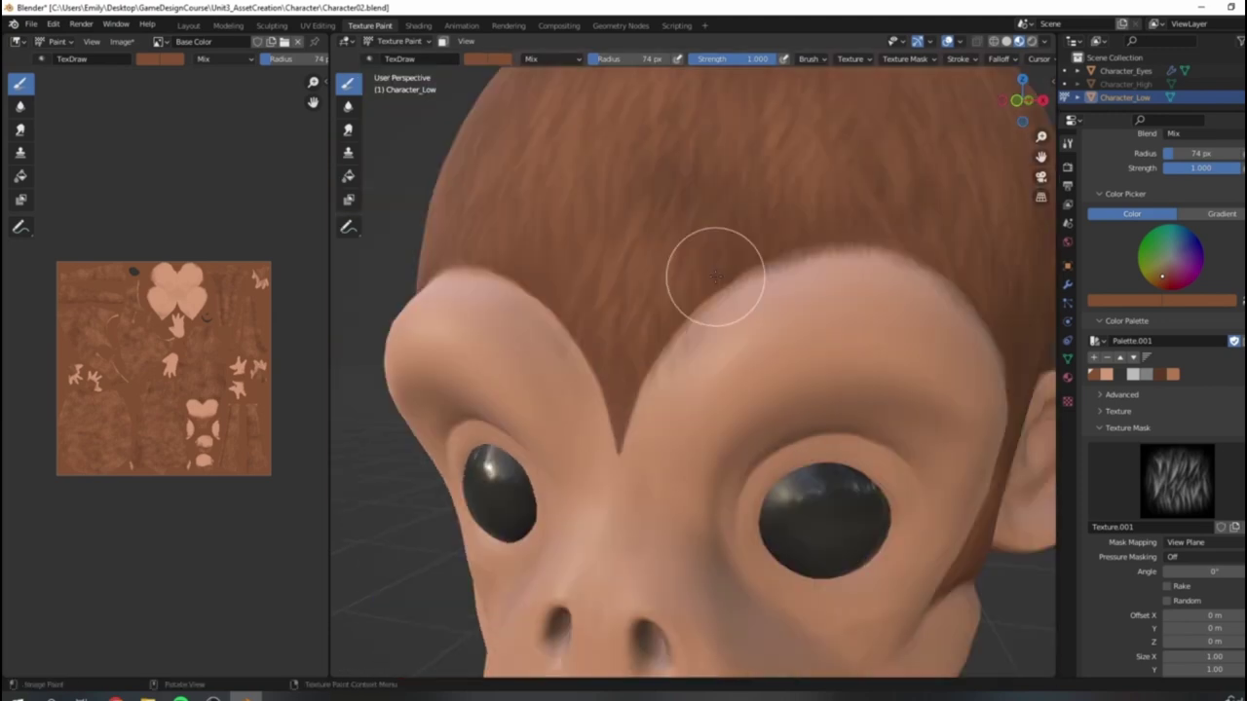
click(123, 41)
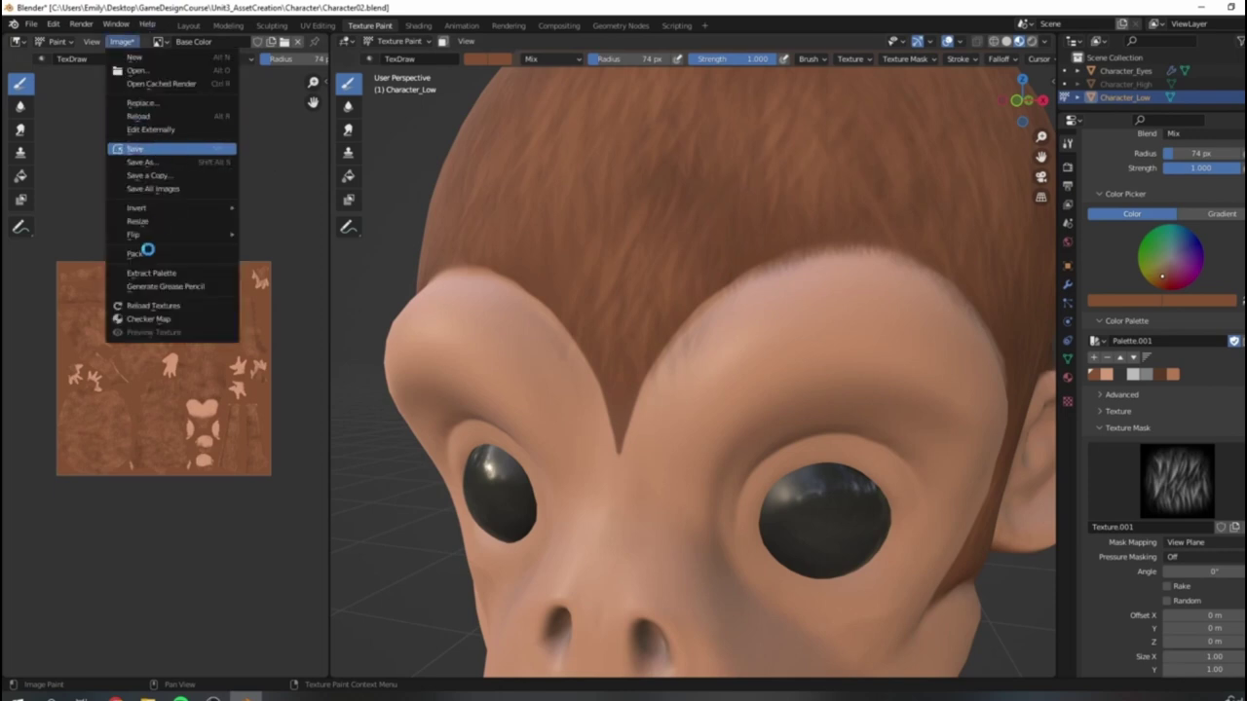
Step: Extend the brown fur strokes along the inner edge of the left brow toward the hairline's central point
scroll(241, 439, up, 1)
scroll(876, 415, down, 2)
middle_drag(809, 363, 750, 363)
scroll(743, 363, up, 2)
drag(730, 363, 745, 270)
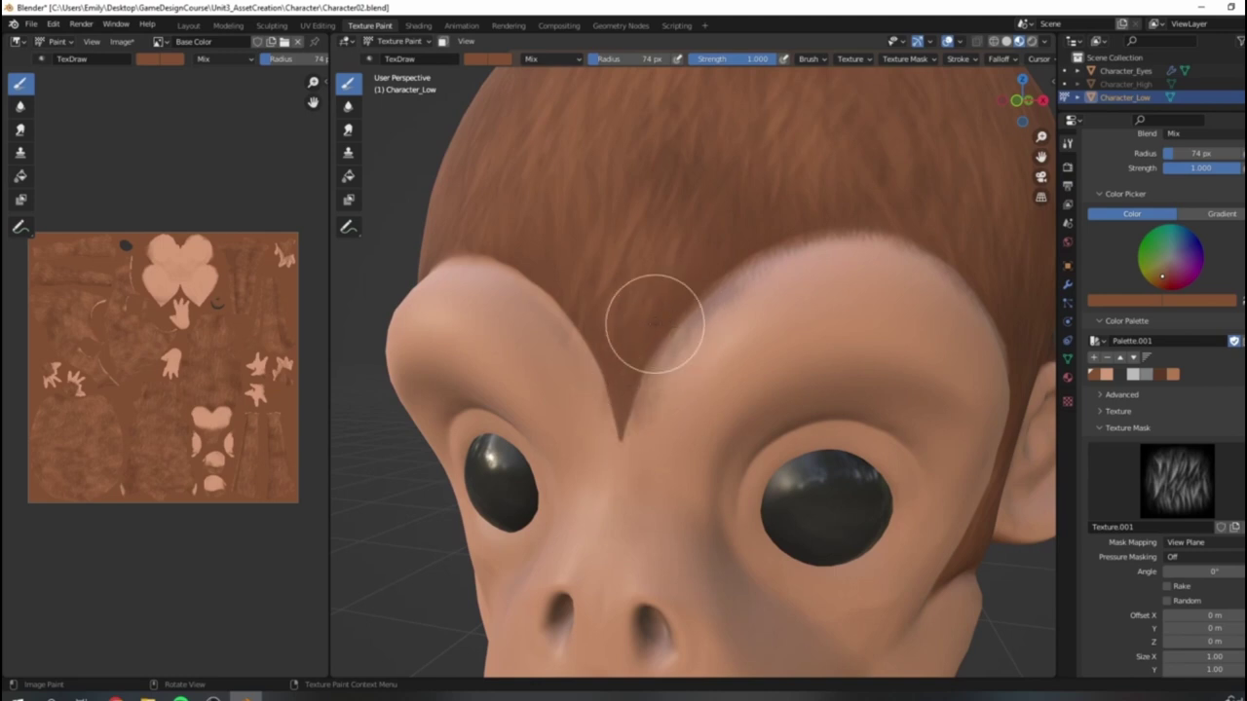
Step: Paint brown fur strokes along the hairline above the character's right brow
scroll(693, 296, down, 5)
middle_drag(693, 295, 802, 329)
scroll(809, 298, up, 3)
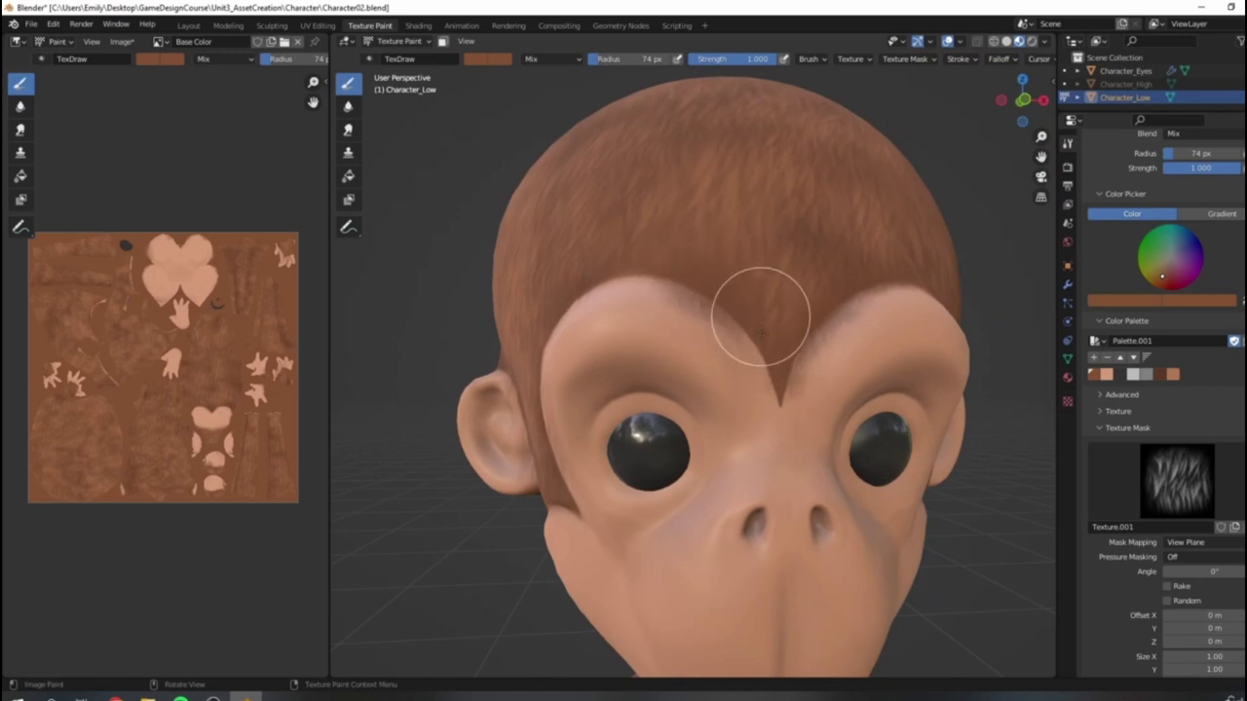
click(799, 412)
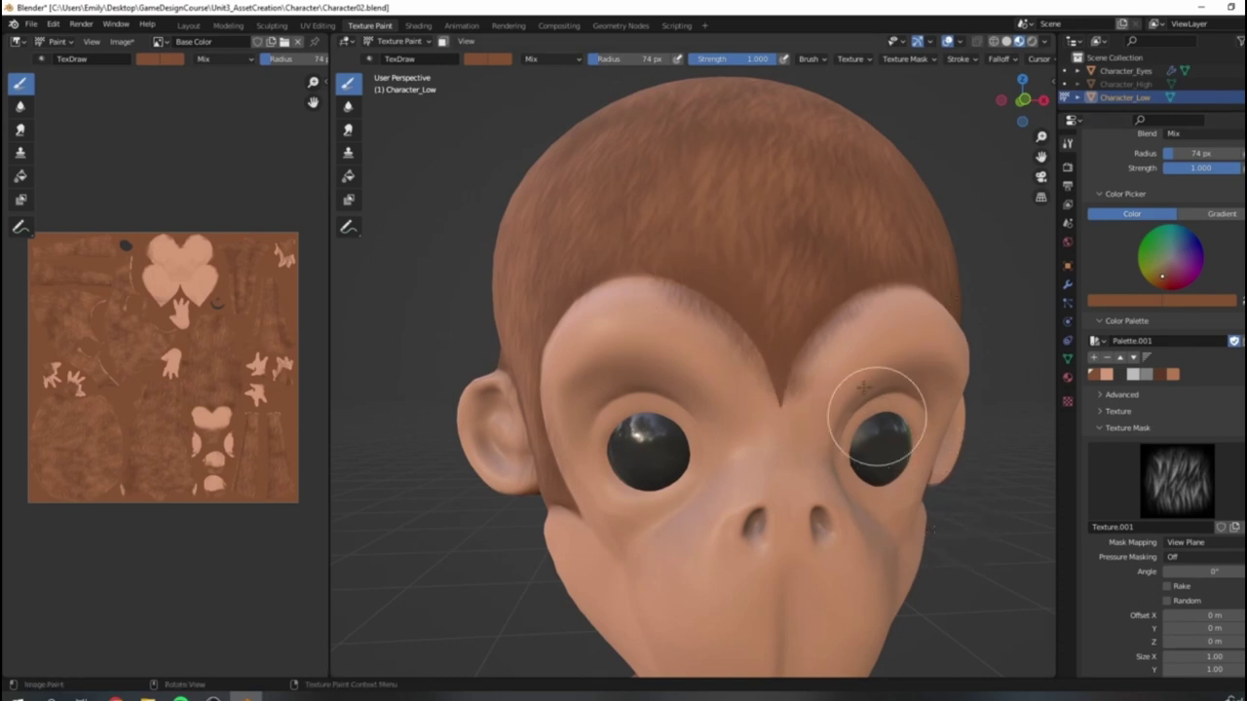
mouse_move(634, 274)
mouse_down()
mouse_move(598, 279)
mouse_move(603, 264)
mouse_move(643, 263)
mouse_up()
middle_drag(651, 257, 729, 256)
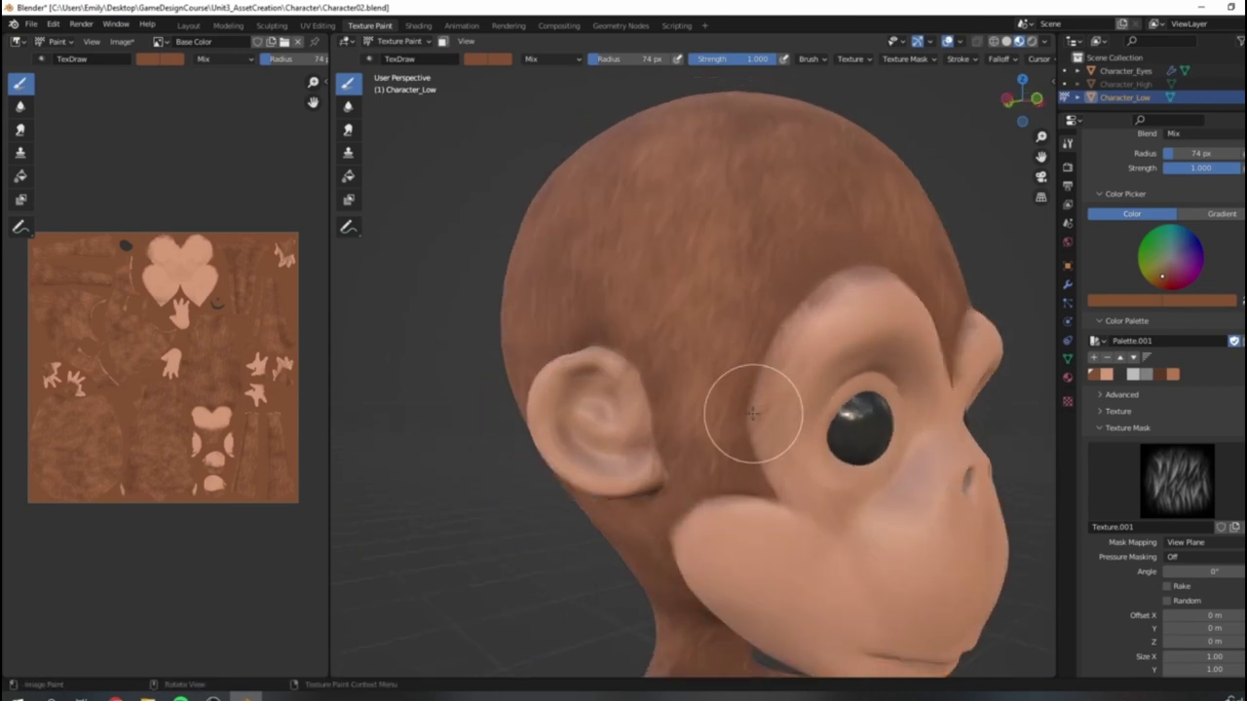
Step: Set the texture mask angle to 90° and paint brown fur strokes along the outer edge of the right brow
scroll(789, 481, down, 6)
middle_drag(857, 428, 838, 409)
scroll(665, 381, up, 6)
mouse_move(666, 381)
middle_down()
mouse_move(915, 416)
mouse_move(889, 412)
middle_up()
scroll(1181, 545, down, 4)
scroll(819, 524, down, 4)
middle_drag(820, 524, 798, 493)
scroll(799, 478, up, 4)
shift+middle_drag(735, 137, 731, 368)
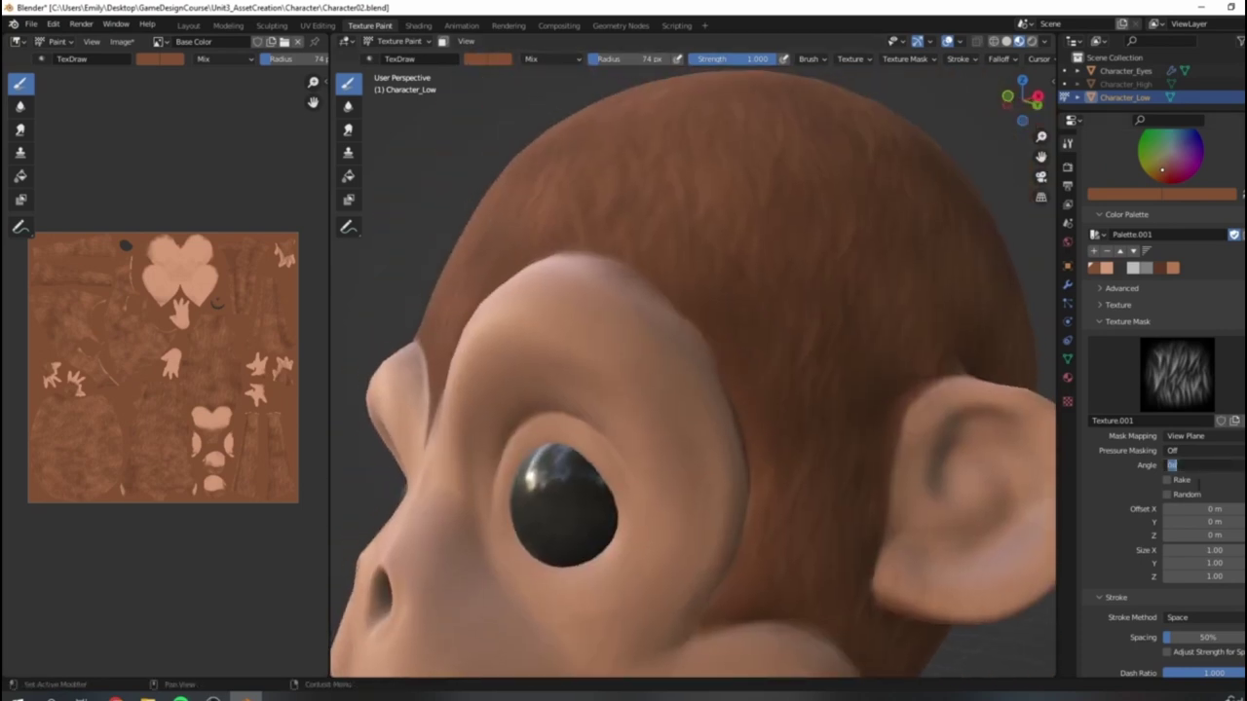
mouse_move(682, 302)
mouse_down()
mouse_move(659, 329)
mouse_move(710, 351)
mouse_move(716, 421)
mouse_move(640, 384)
mouse_up()
mouse_move(640, 383)
middle_down()
mouse_move(617, 431)
mouse_move(673, 434)
middle_up()
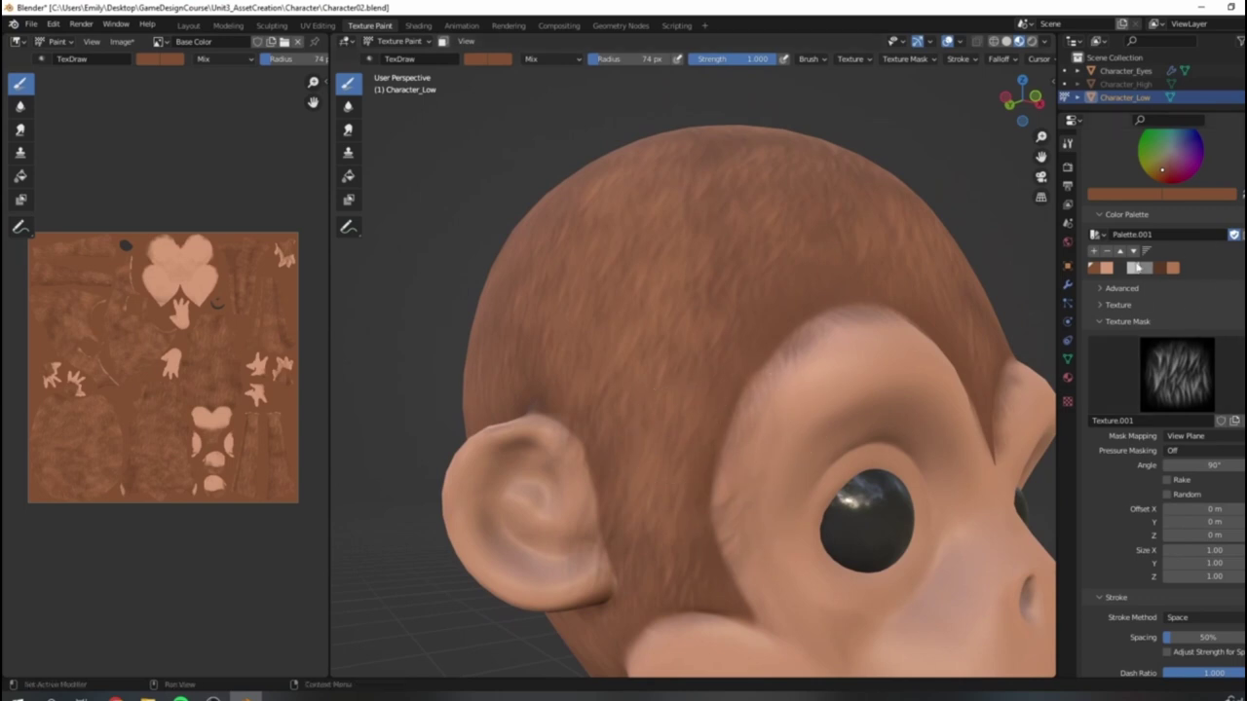
Step: Pick peach from the palette, swap it with brown, and paint brown fur strokes along the face's edge and above the left brow
click(1107, 268)
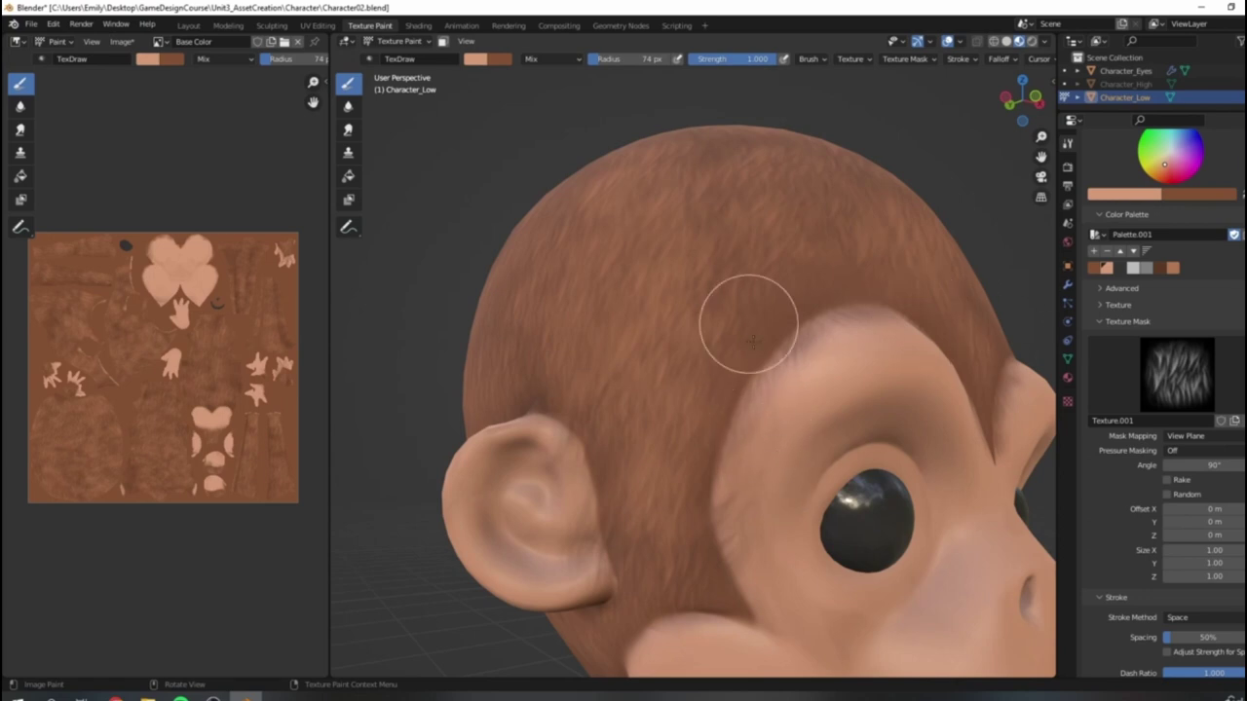
key(ctrl+z)
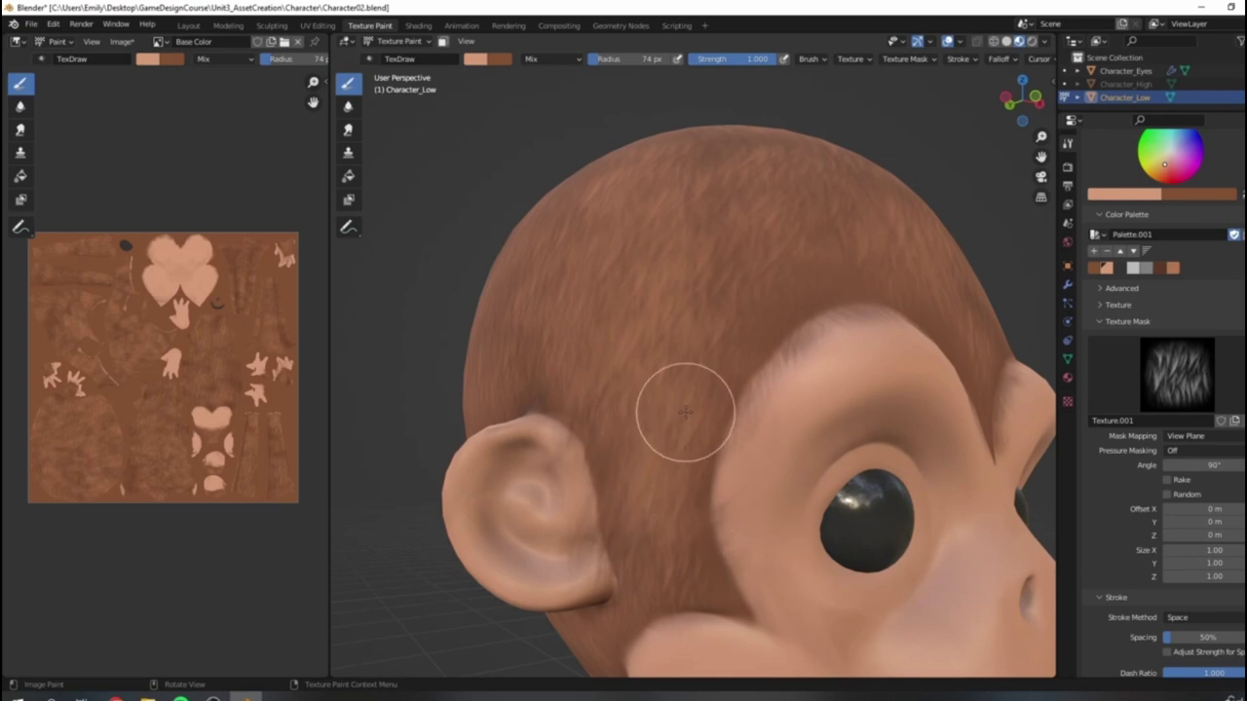
key(x)
drag(716, 524, 752, 591)
scroll(753, 592, down, 5)
middle_drag(753, 592, 765, 467)
scroll(706, 426, up, 4)
mouse_move(739, 431)
mouse_down()
mouse_move(754, 437)
mouse_move(838, 390)
mouse_move(859, 432)
mouse_up()
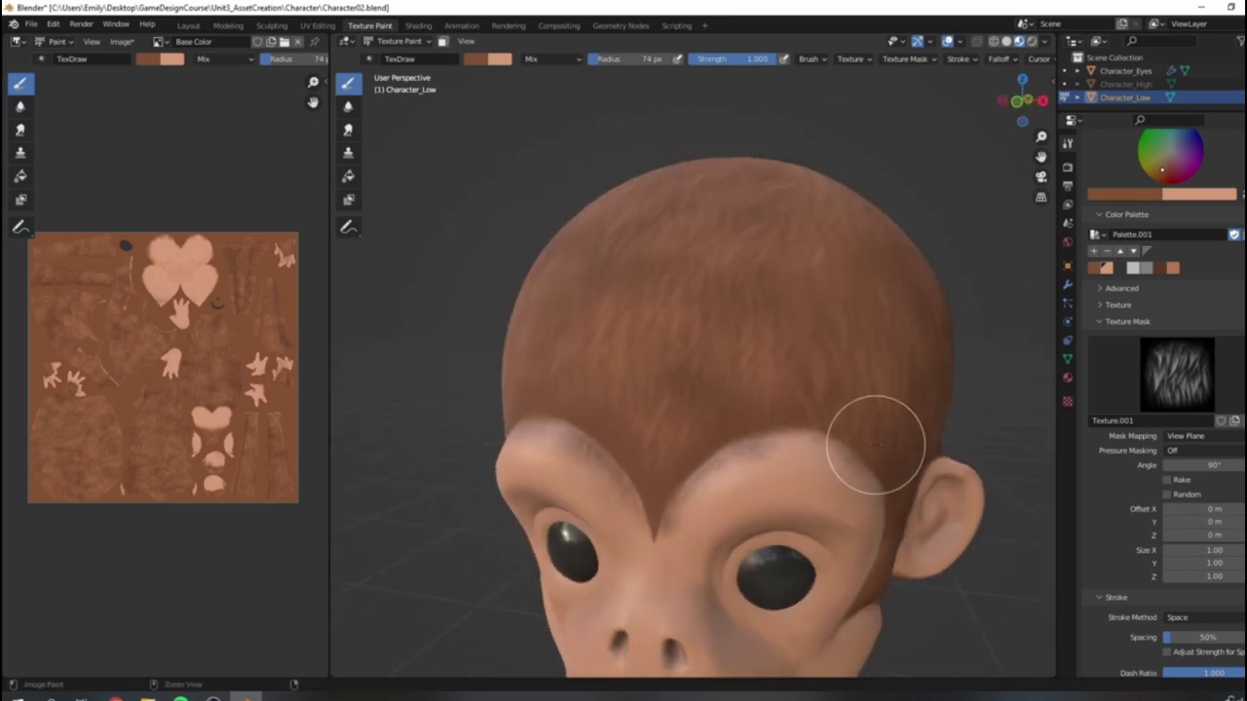
Step: Set the texture mask angle to 270°, paint brown fur strokes around the outer left brow and upper cheek, and swap to peach
middle_drag(935, 495, 1215, 552)
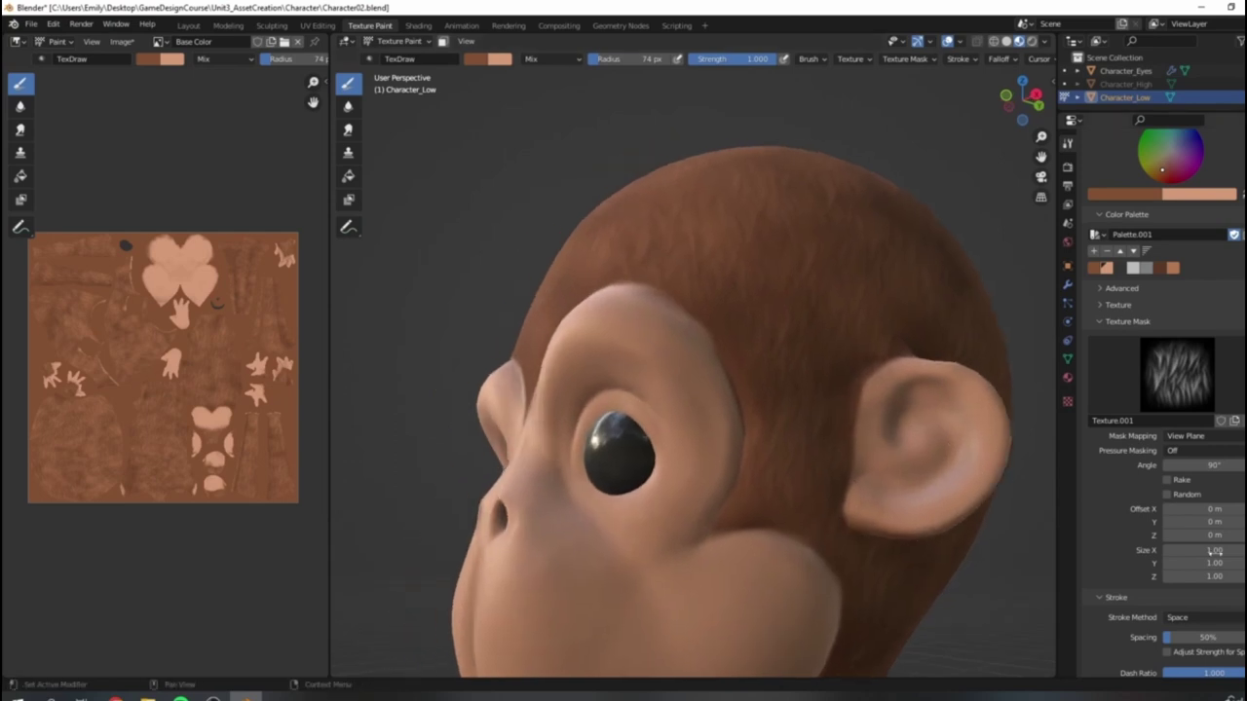
text(0)
key(Return)
middle_drag(1010, 510, 725, 443)
mouse_move(633, 332)
mouse_down()
mouse_move(646, 325)
mouse_move(691, 376)
mouse_move(695, 438)
mouse_move(662, 529)
mouse_move(720, 474)
mouse_move(697, 453)
mouse_up()
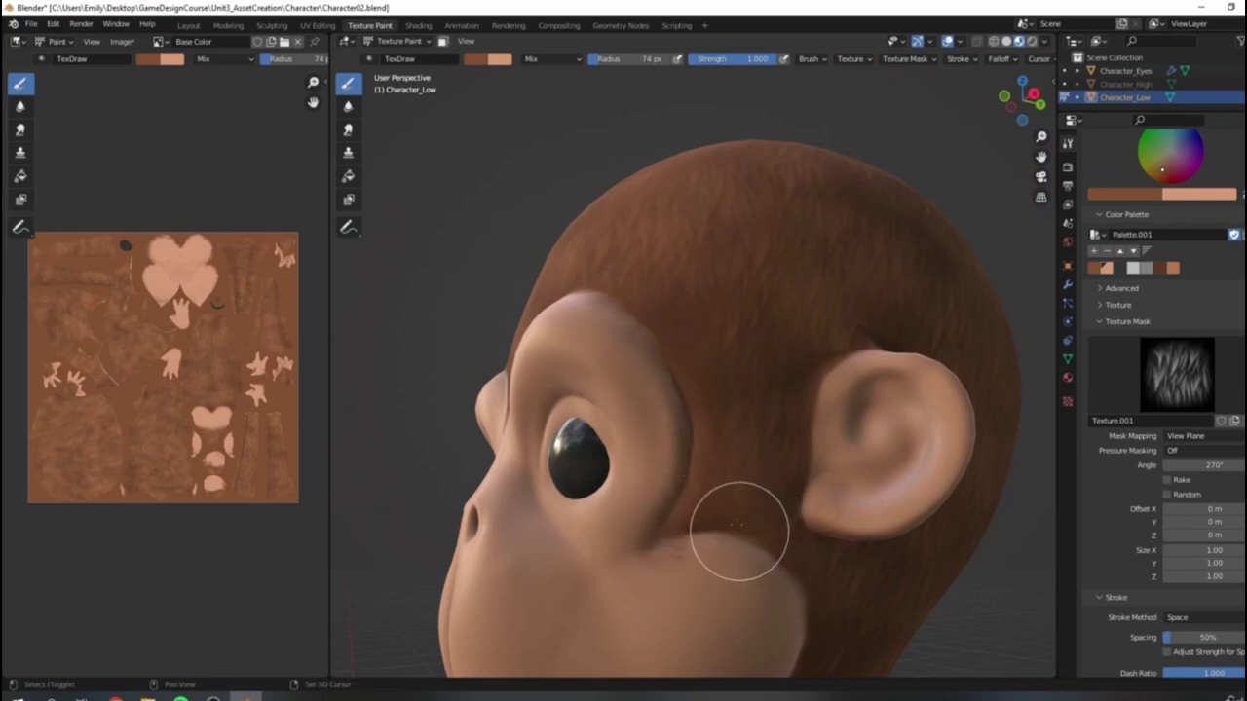
middle_drag(738, 529, 757, 454)
key(x)
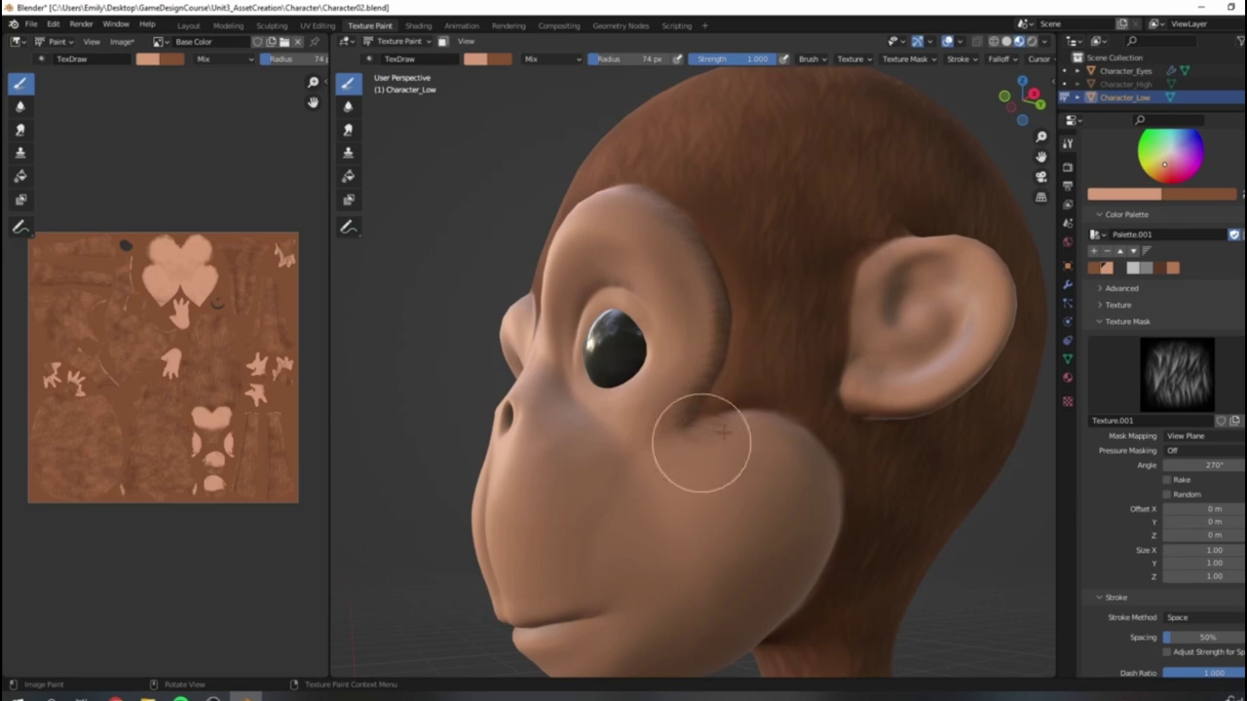
Step: Duplicate the TexDraw brush with its Texture.001 fur mask and switch back to the original TexDraw brush
click(1181, 378)
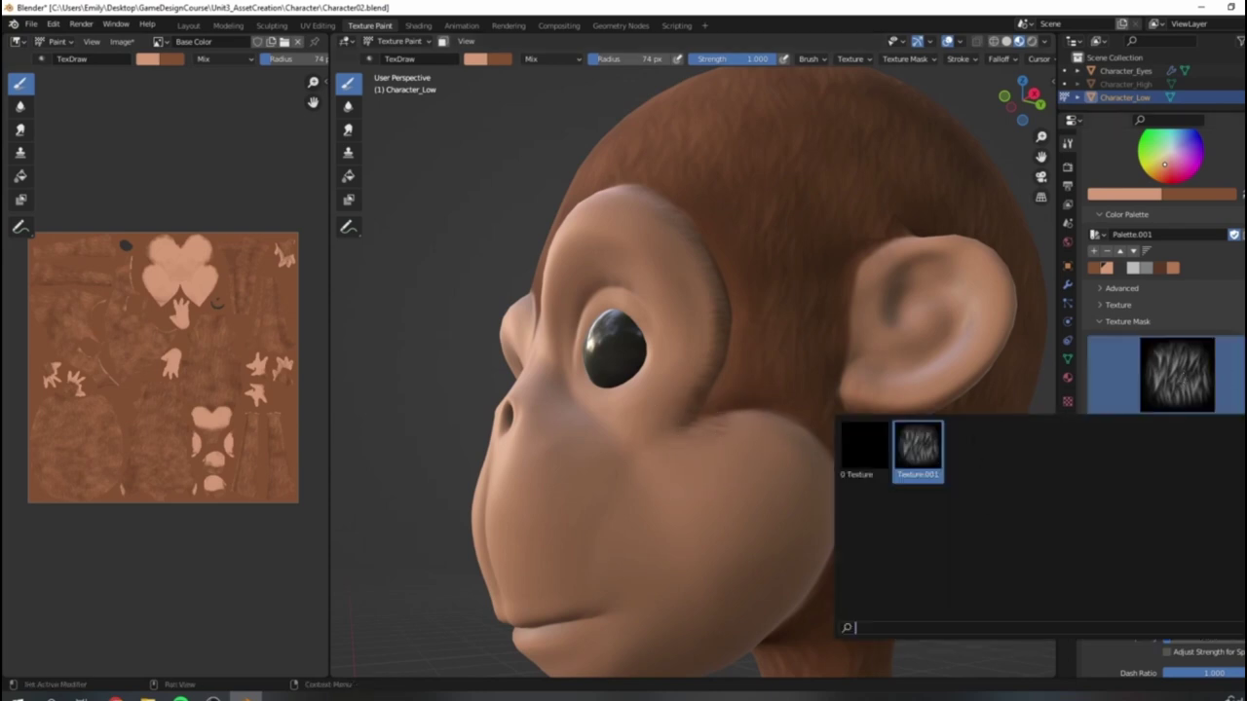
click(917, 450)
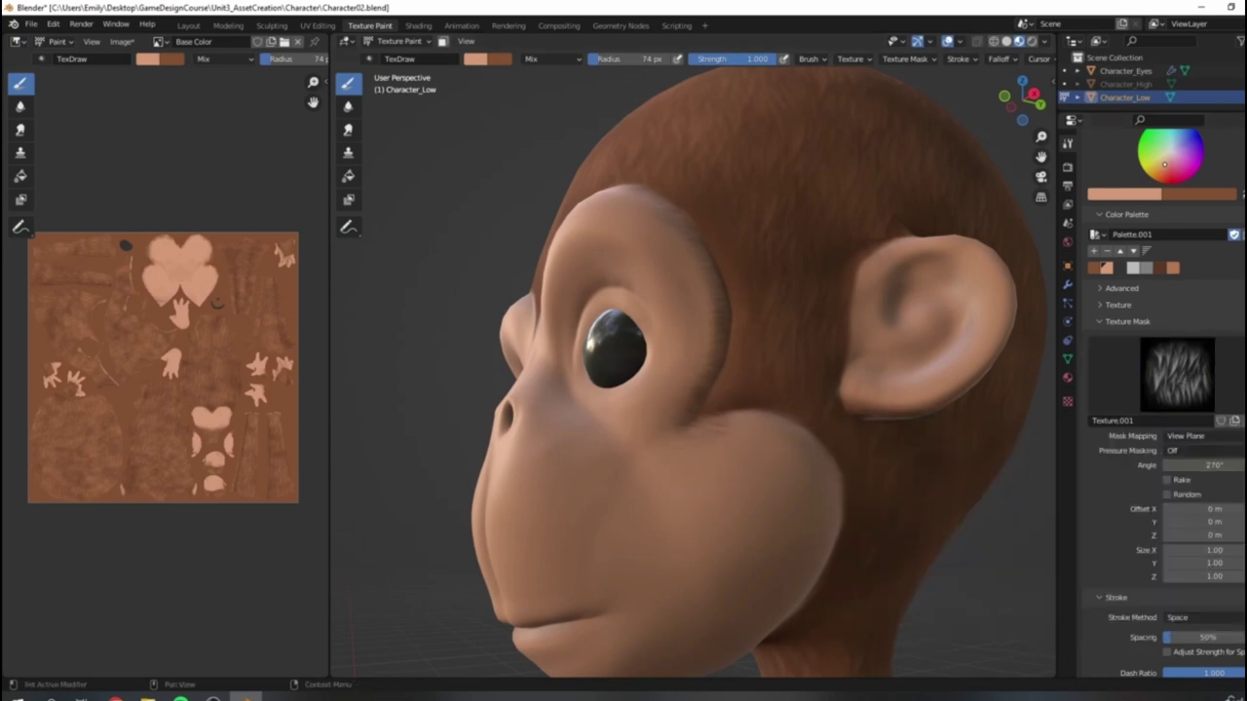
scroll(1206, 343, up, 10)
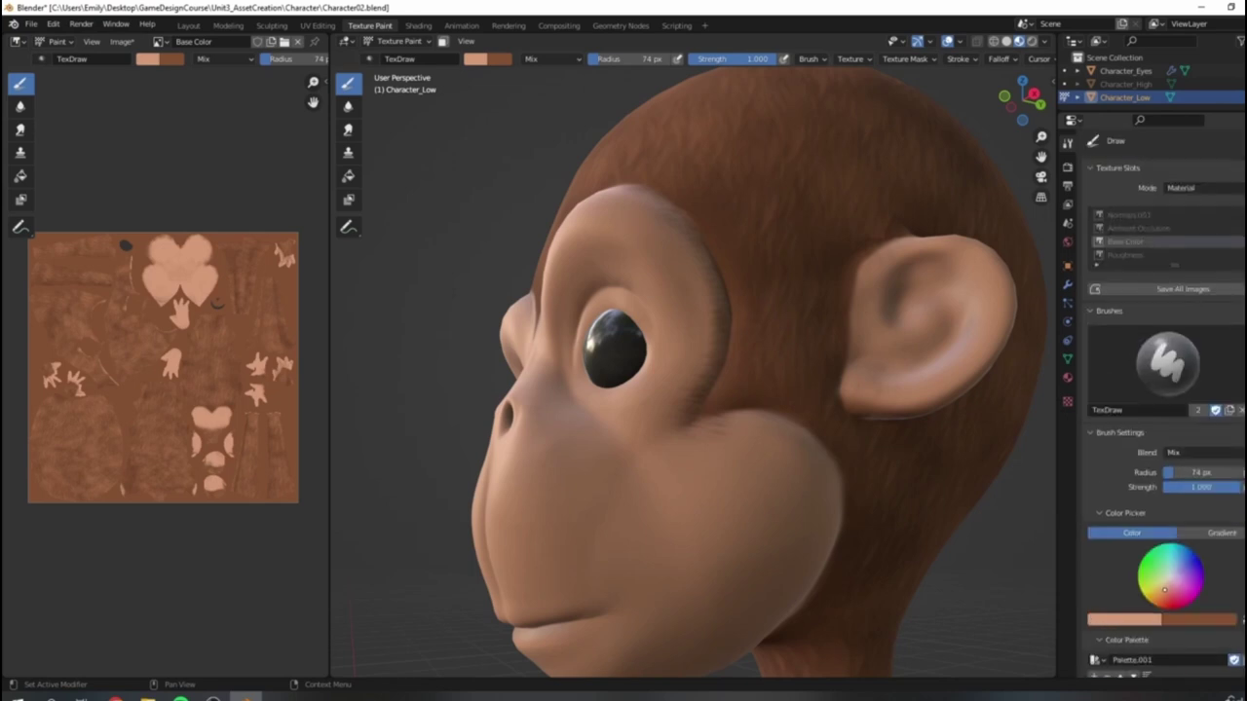
scroll(1164, 389, down, 2)
scroll(1217, 335, down, 3)
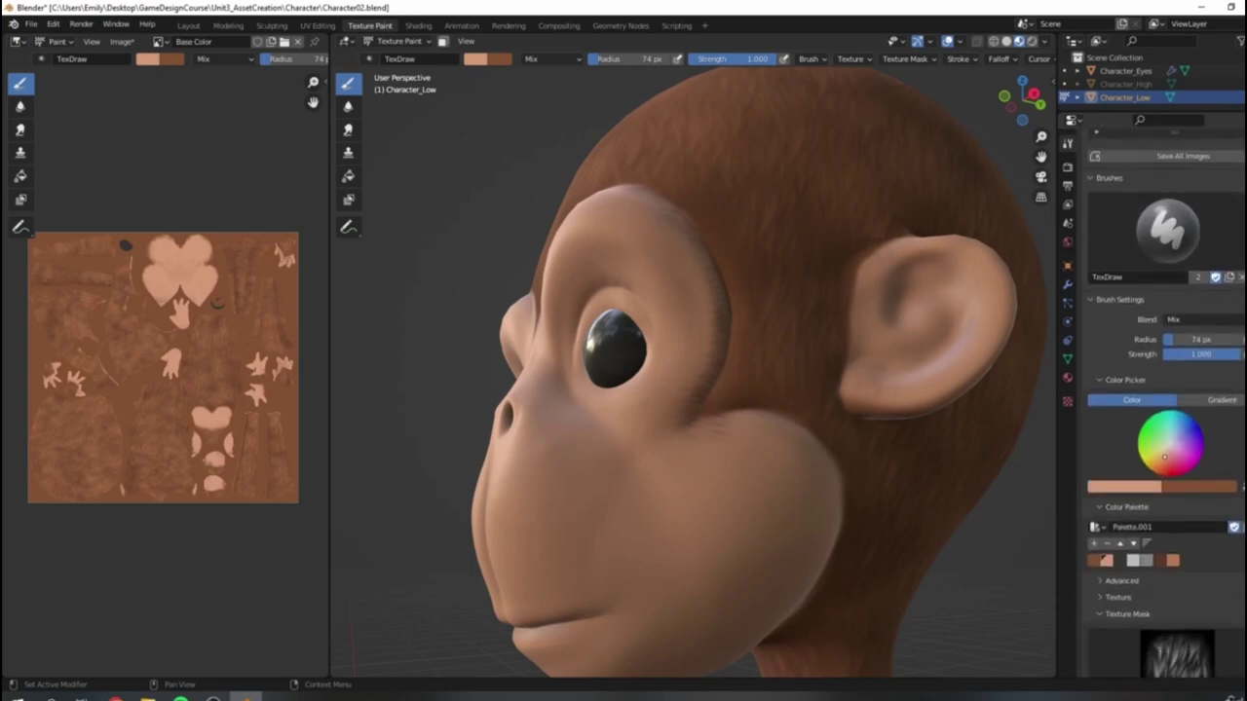
scroll(1164, 389, down, 9)
scroll(1164, 389, up, 10)
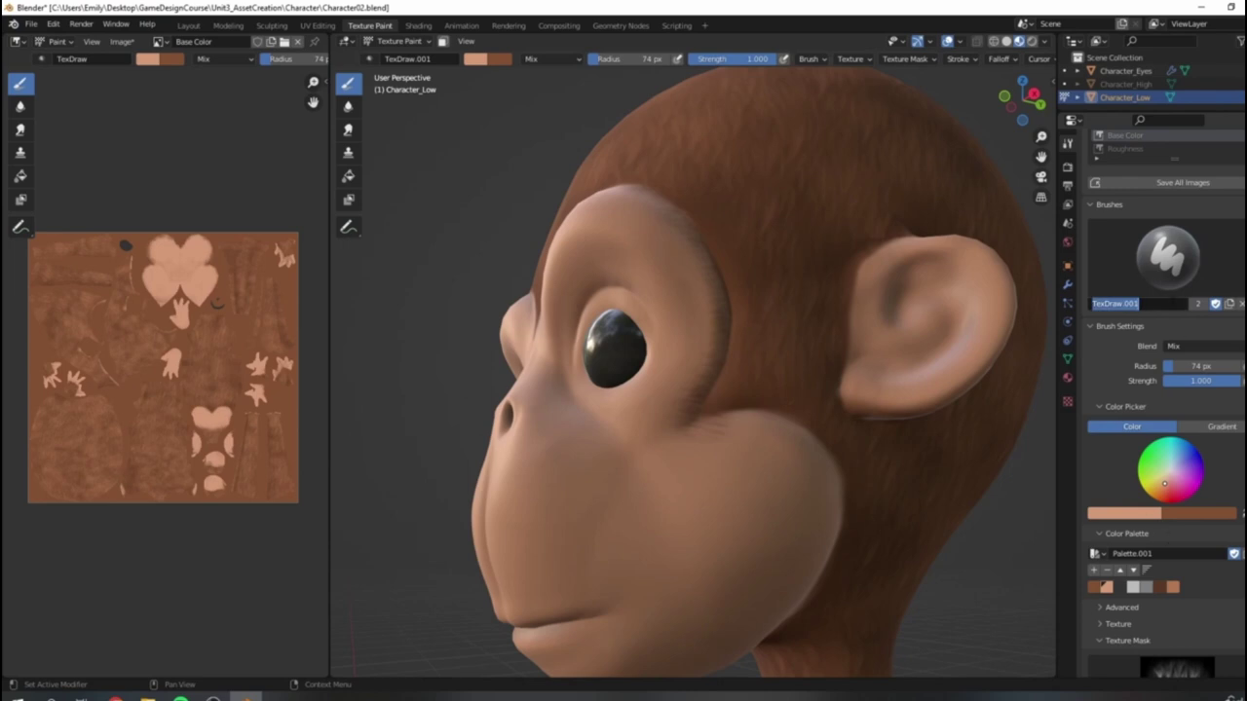
click(1164, 261)
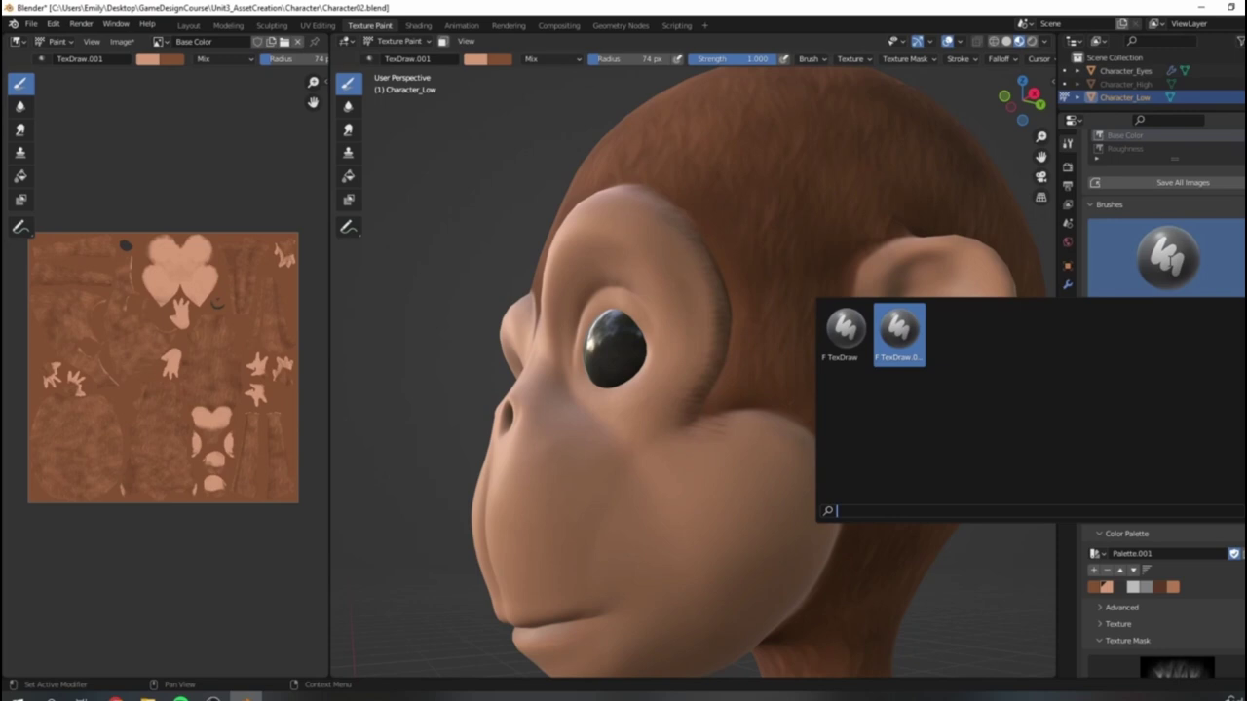
click(845, 331)
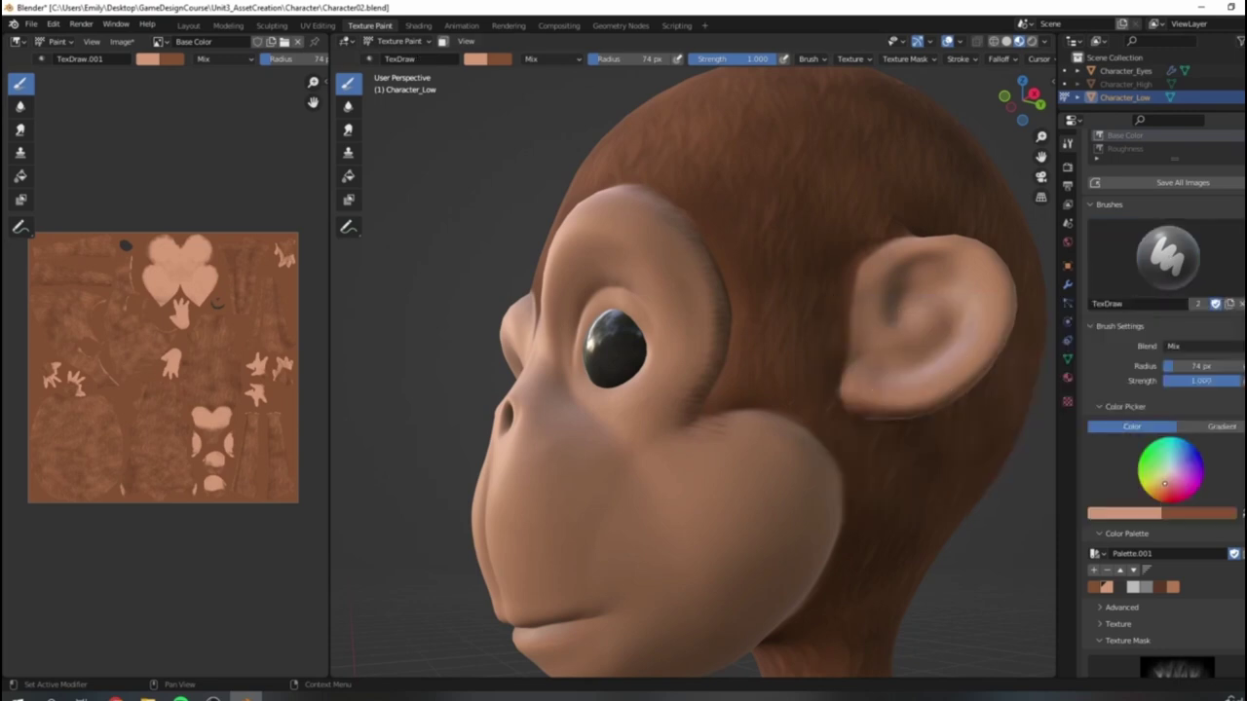
Step: Inspect the fur edge where the left brow meets the cheek and review the TexDraw brush settings
scroll(773, 357, up, 4)
scroll(757, 474, down, 5)
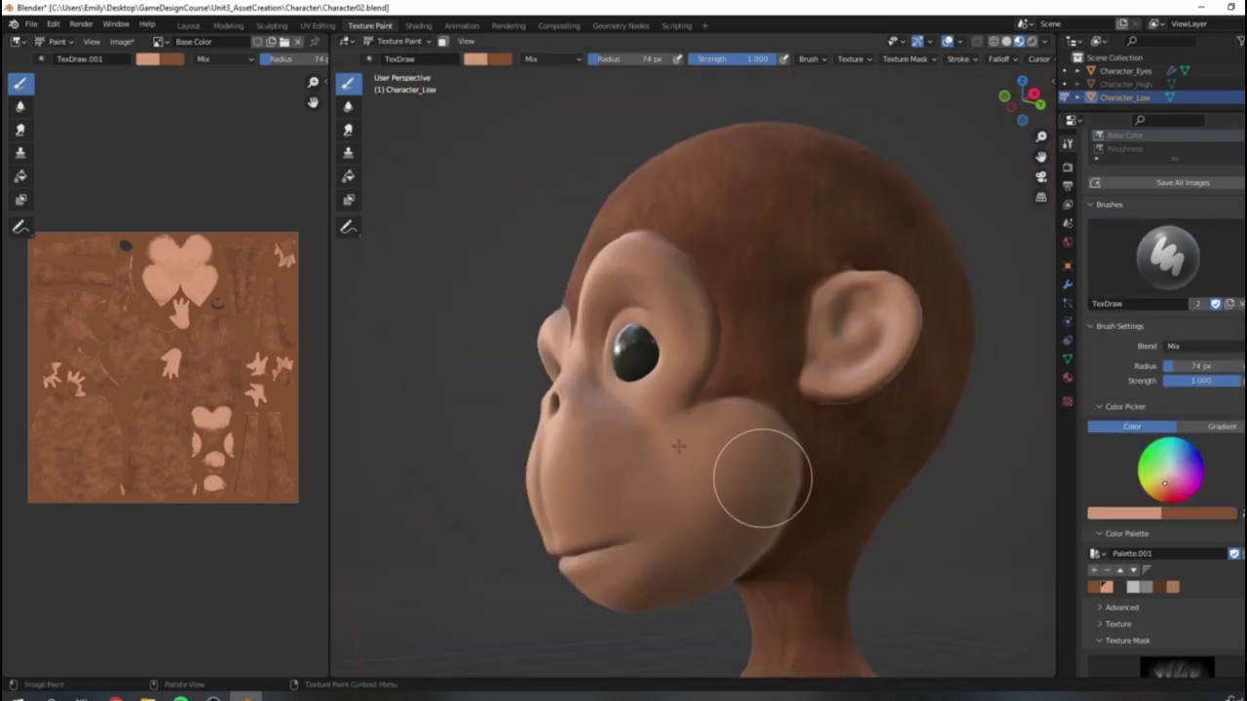
scroll(708, 445, up, 4)
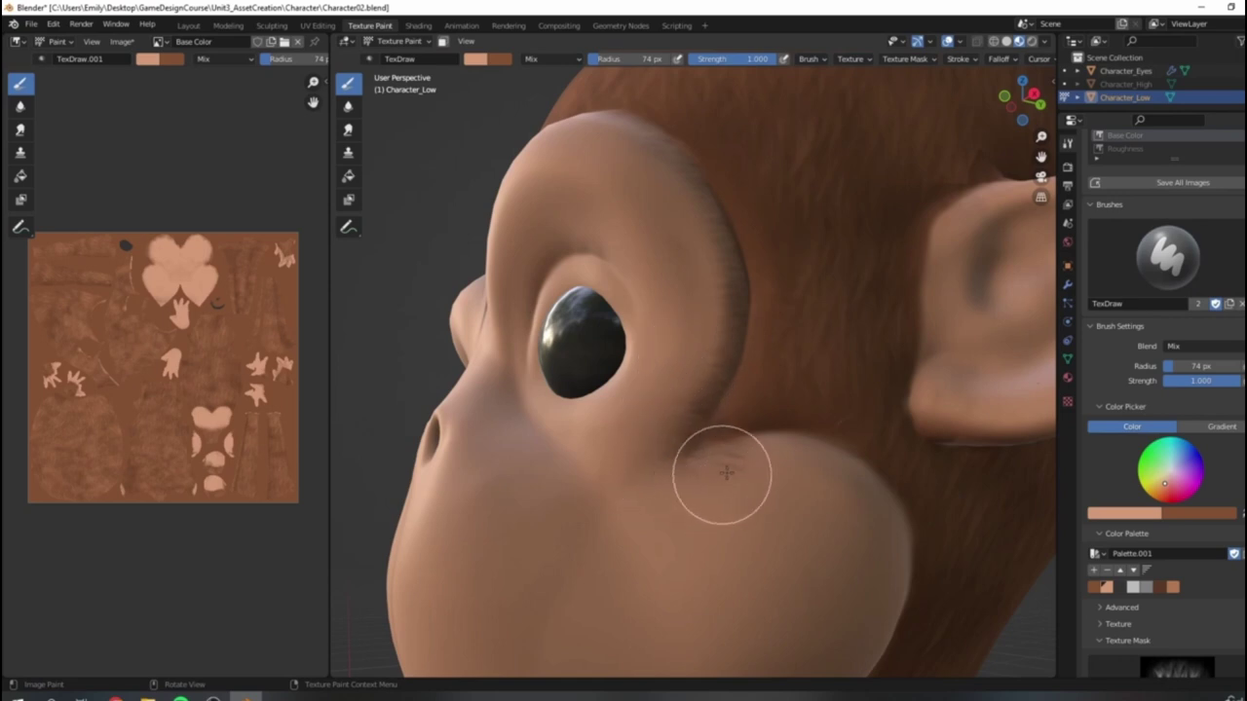
scroll(1225, 611, down, 2)
scroll(1226, 610, down, 2)
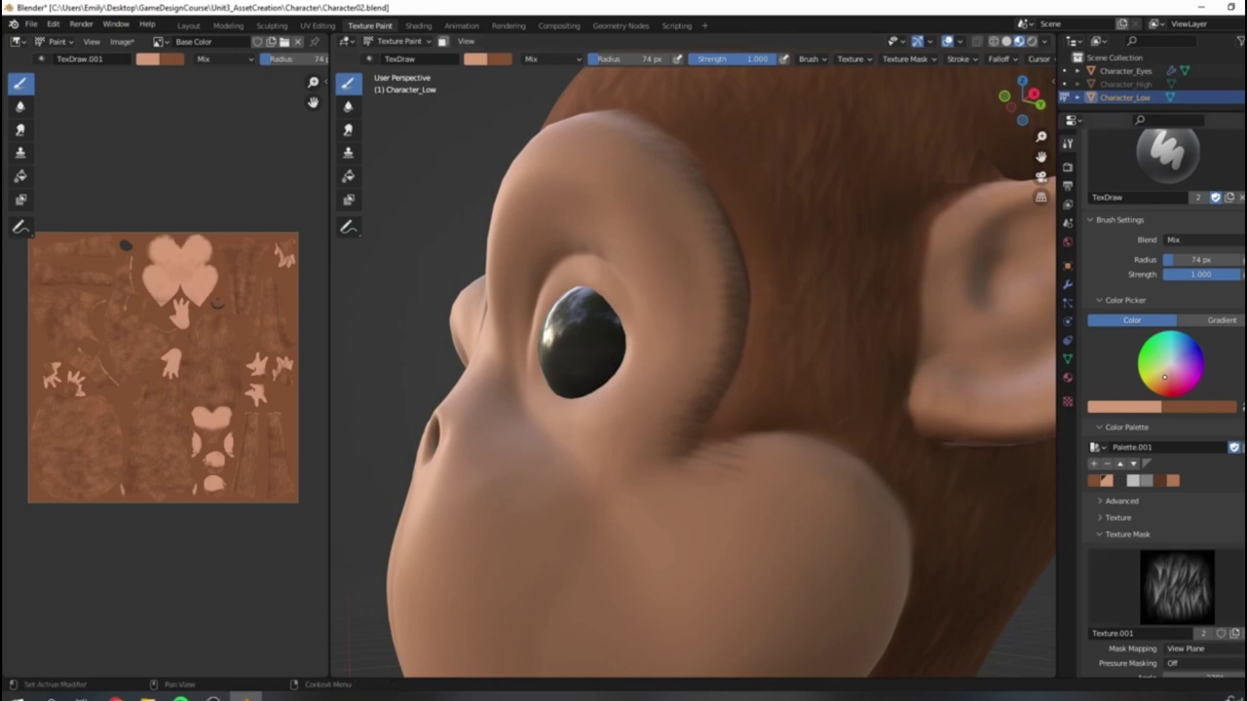
scroll(1161, 557, up, 8)
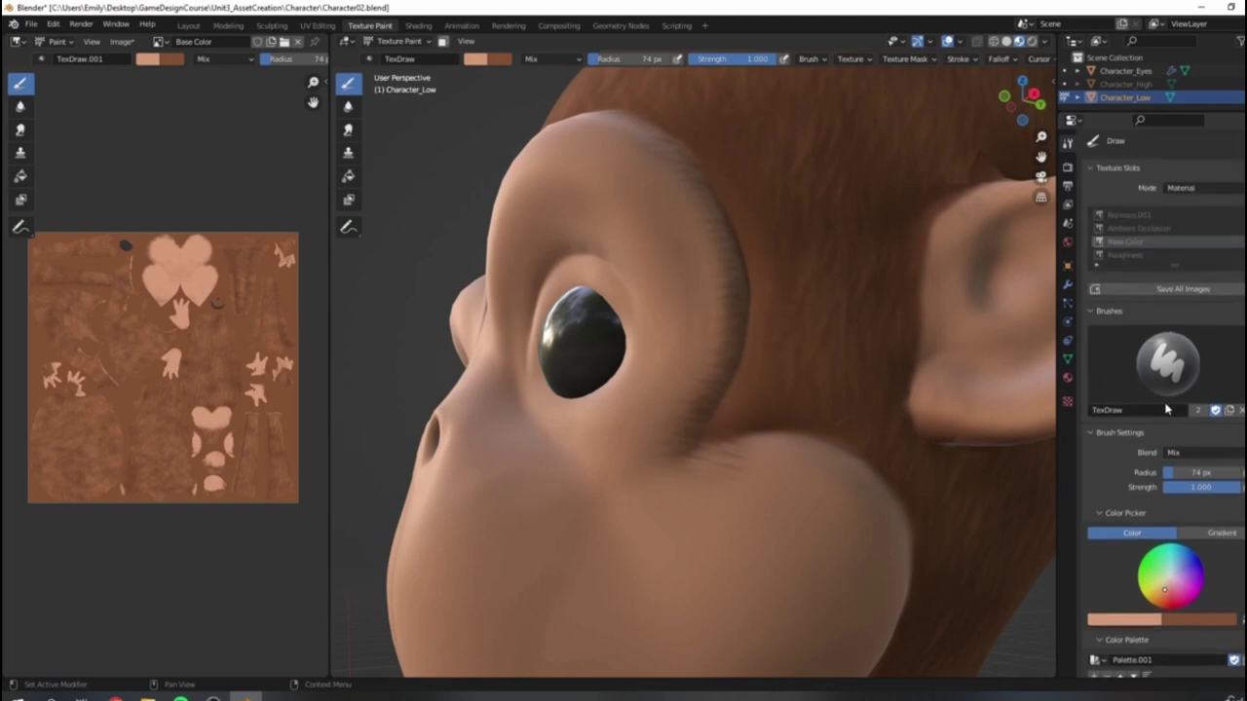
scroll(718, 379, down, 2)
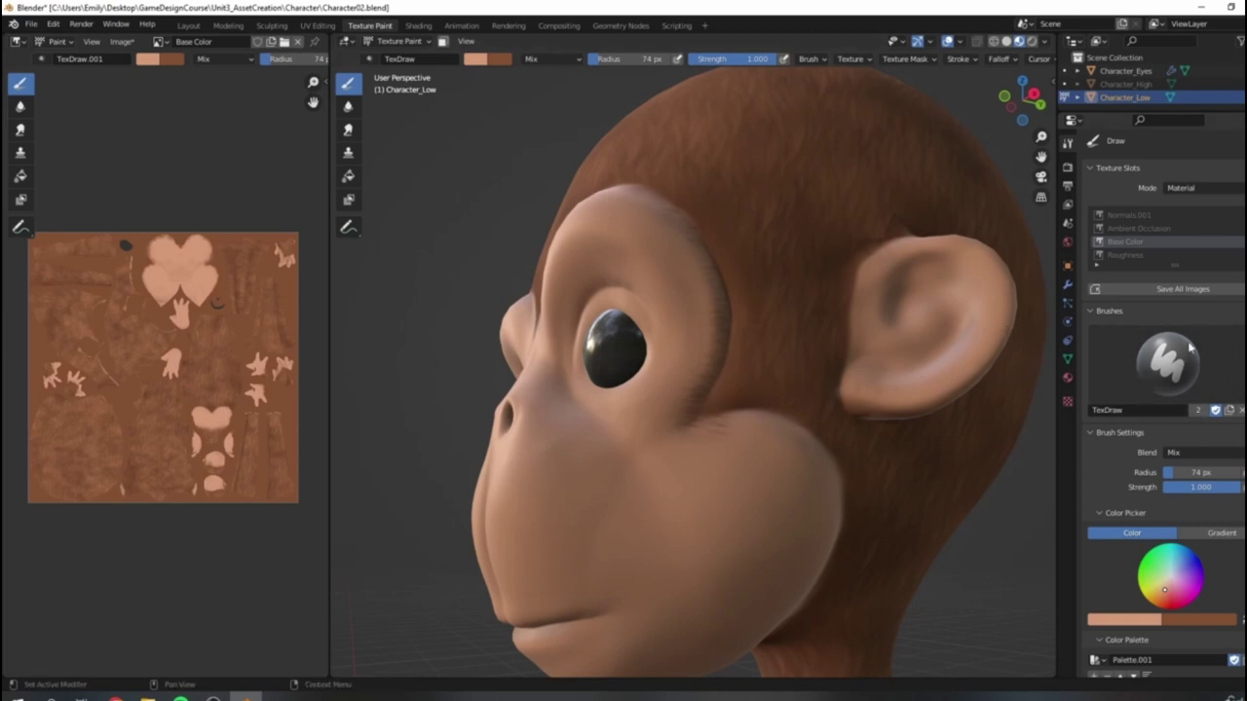
Step: Examine the fur-to-face transition from the front and three-quarter angles and review the TexDraw brush's texture mask settings
scroll(643, 441, down, 2)
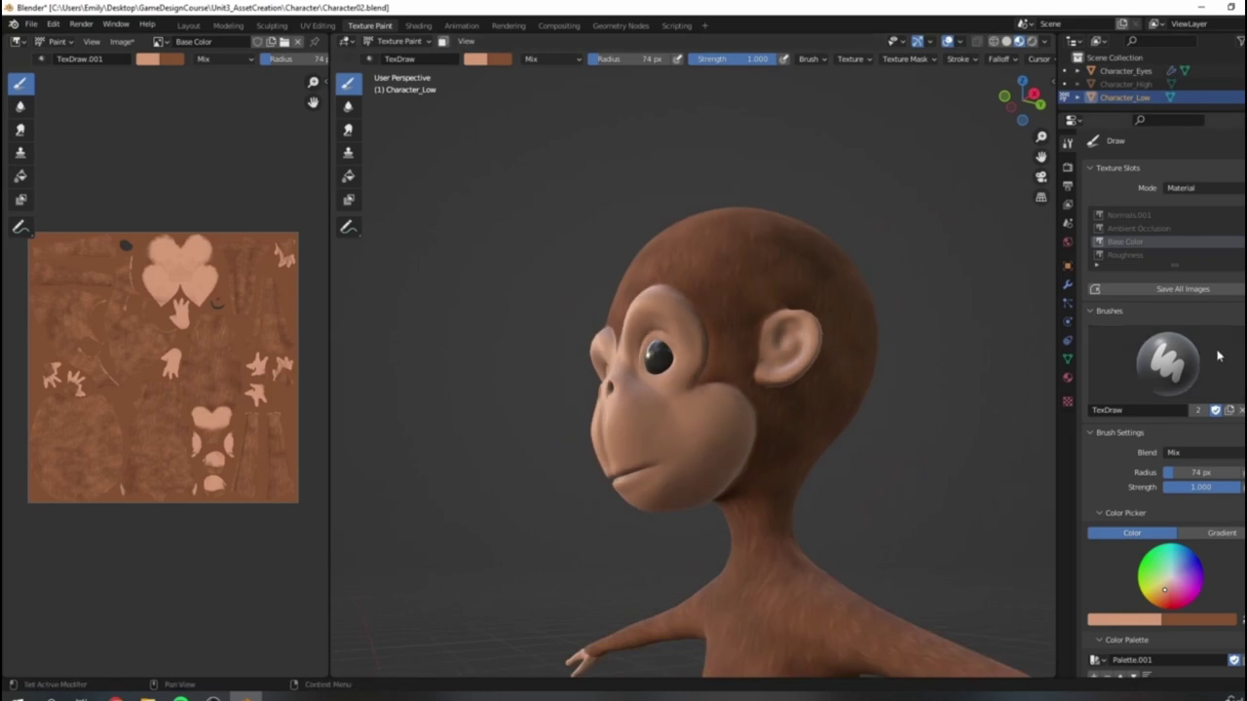
middle_drag(575, 396, 932, 353)
scroll(827, 381, up, 5)
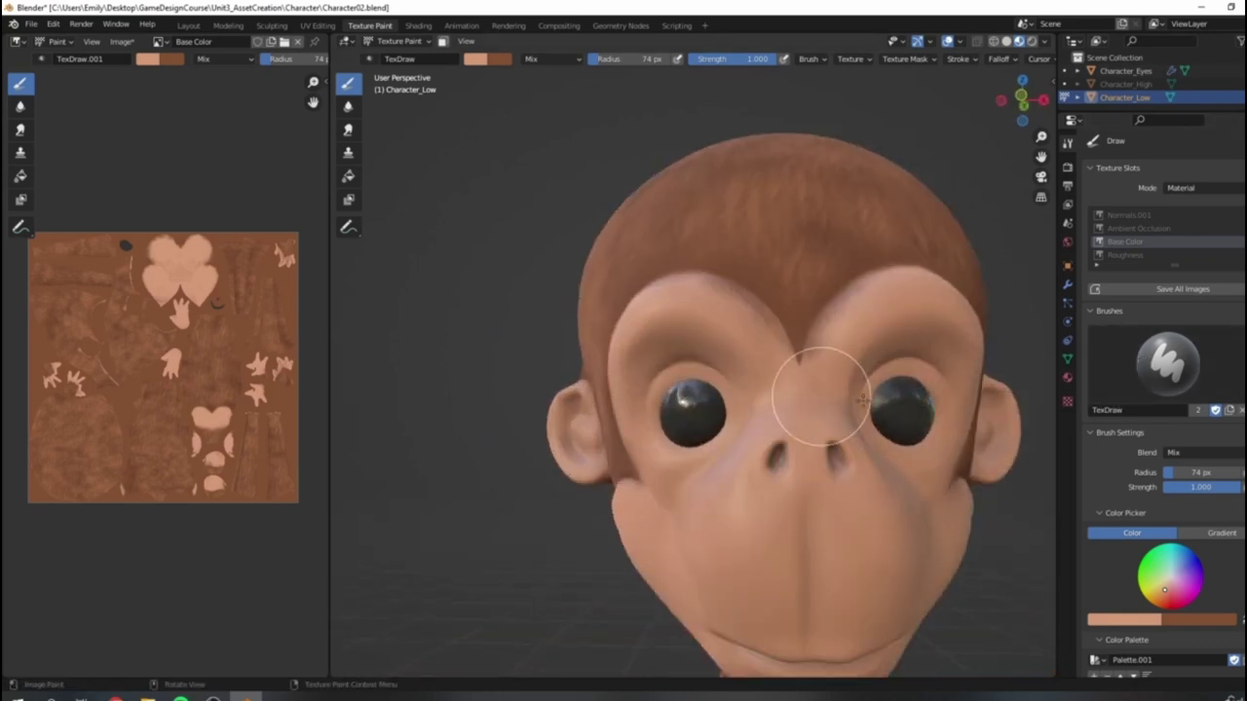
middle_drag(827, 381, 988, 417)
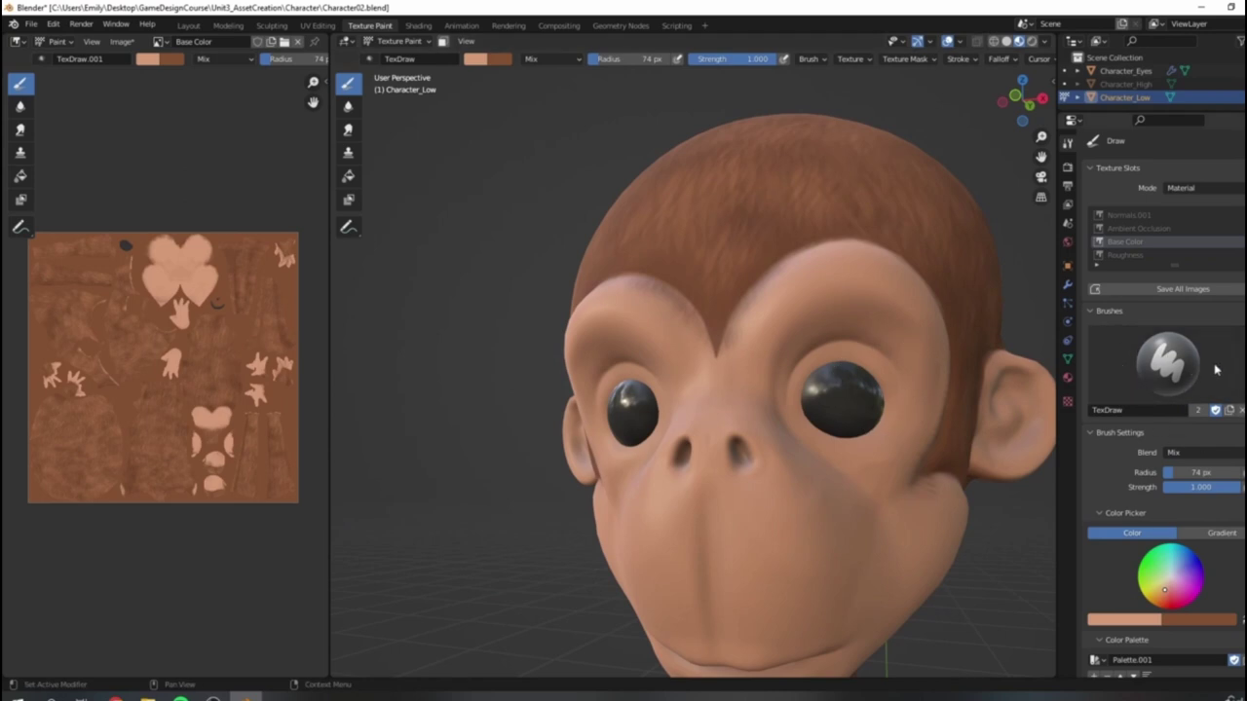
scroll(1034, 469, down, 3)
shift+middle_drag(936, 494, 897, 433)
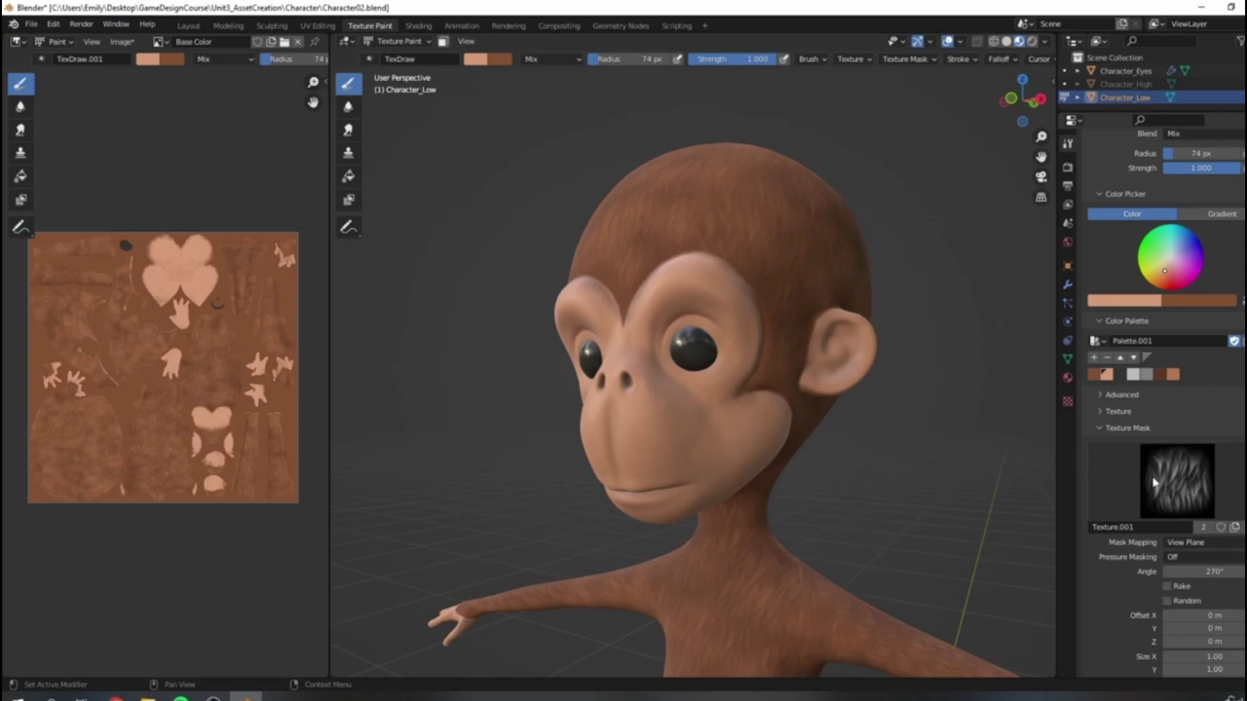
middle_drag(955, 440, 922, 465)
scroll(1179, 404, up, 8)
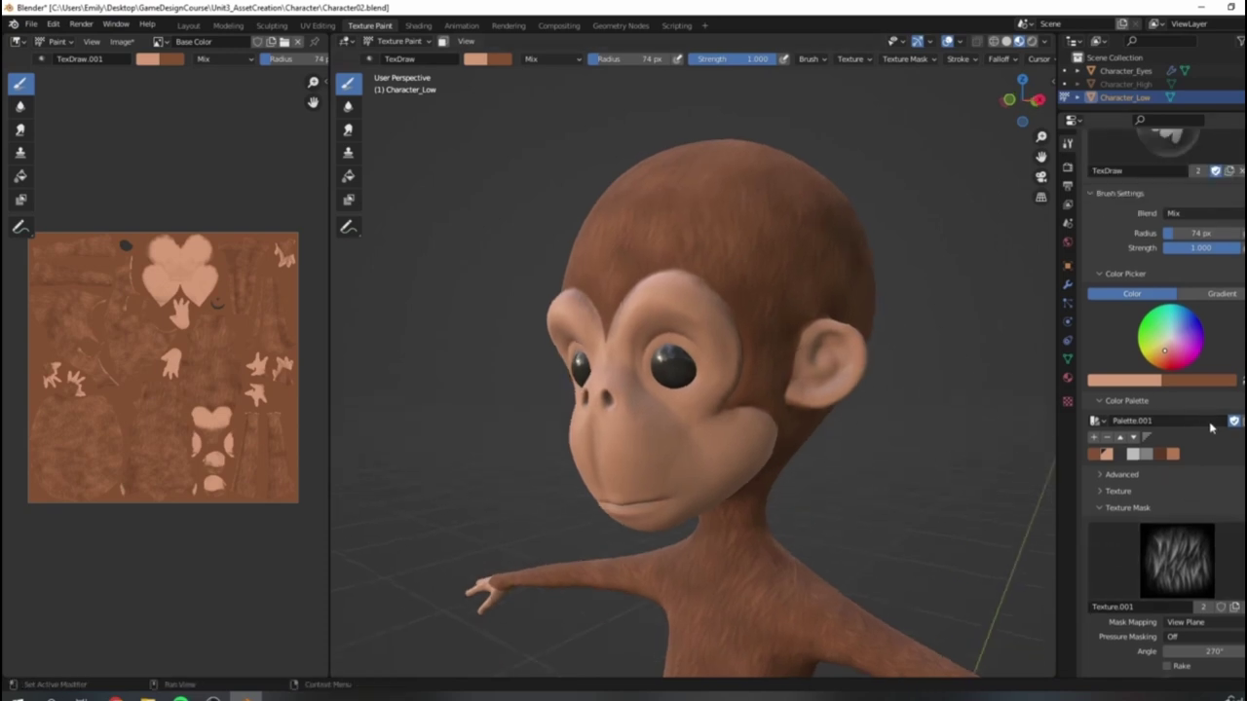
mouse_move(1010, 463)
middle_down()
mouse_move(946, 478)
mouse_move(950, 507)
middle_up()
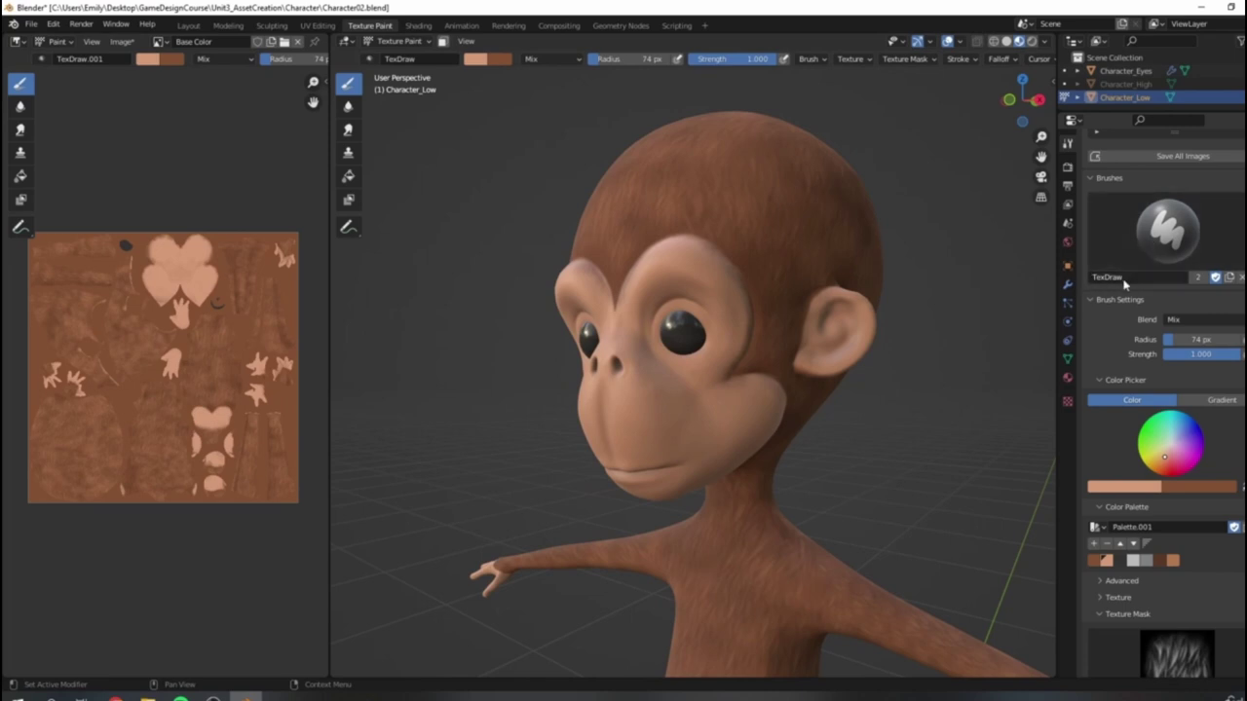
Step: Remove the Texture.001 fur mask from the TexDraw brush
scroll(1166, 400, down, 8)
click(1245, 527)
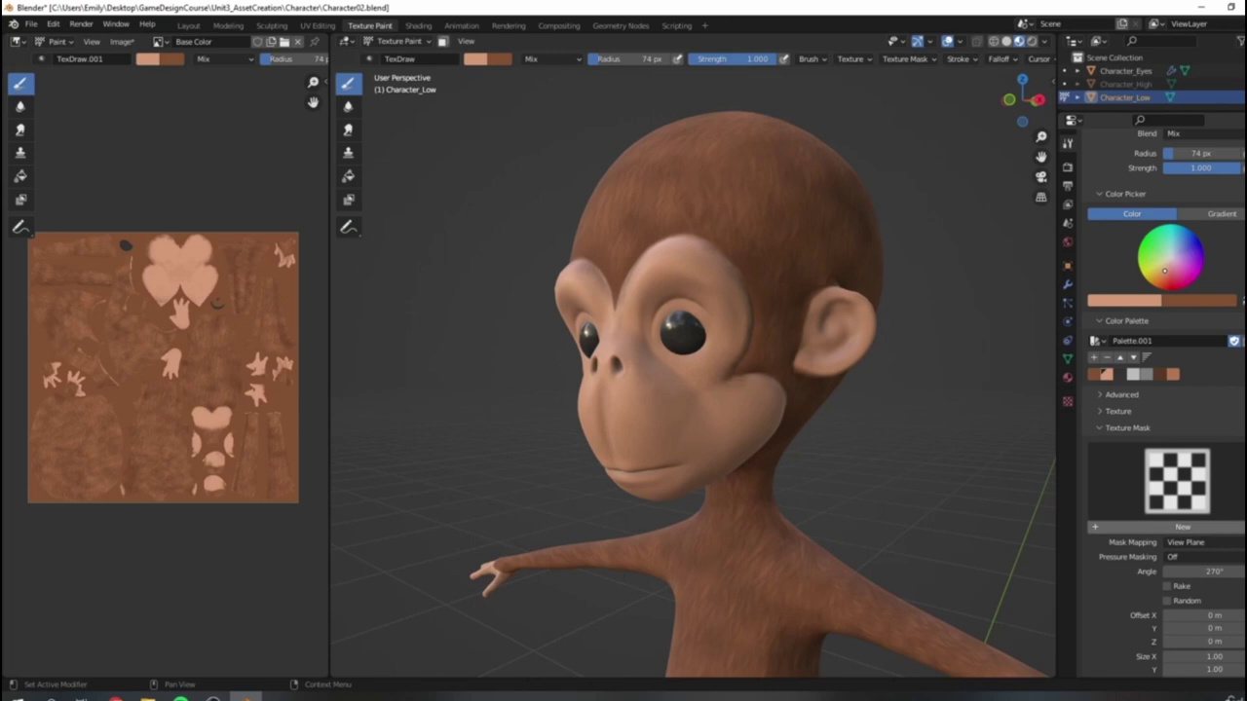
scroll(1155, 409, up, 1)
scroll(1155, 413, up, 9)
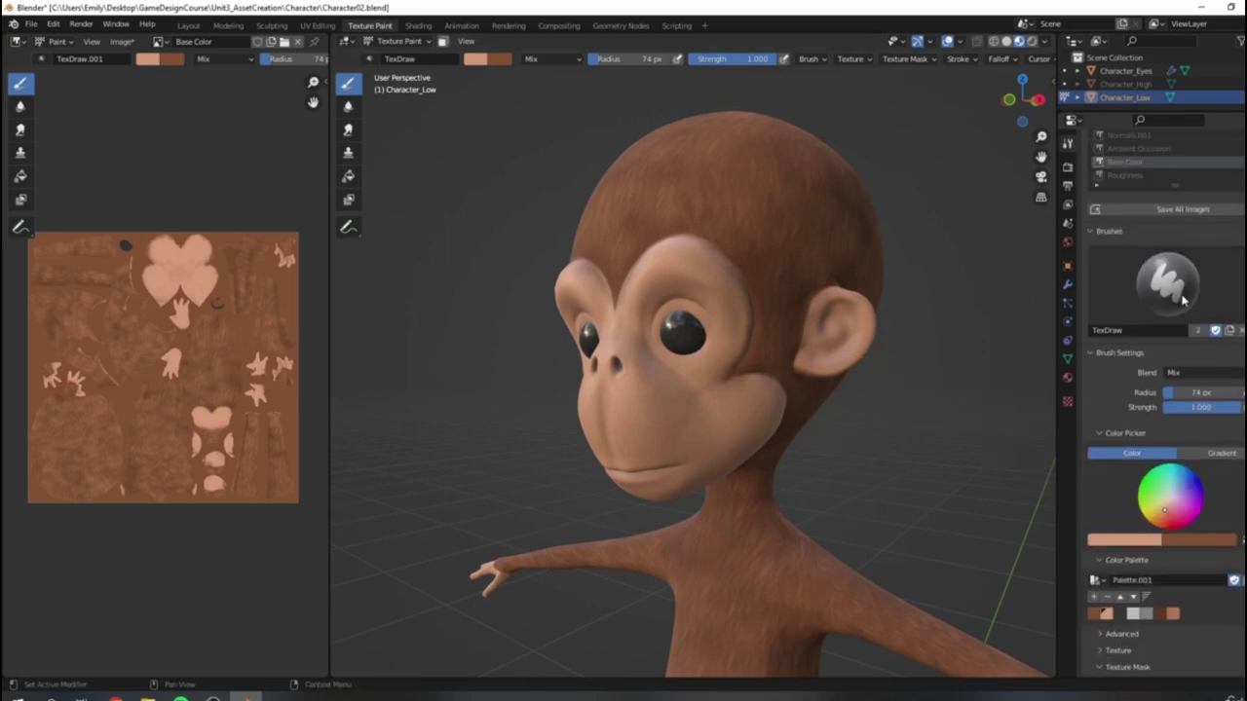
Step: Switch to the TexDraw.001 brush and check its texture mask
click(1168, 282)
click(901, 352)
scroll(1207, 500, down, 10)
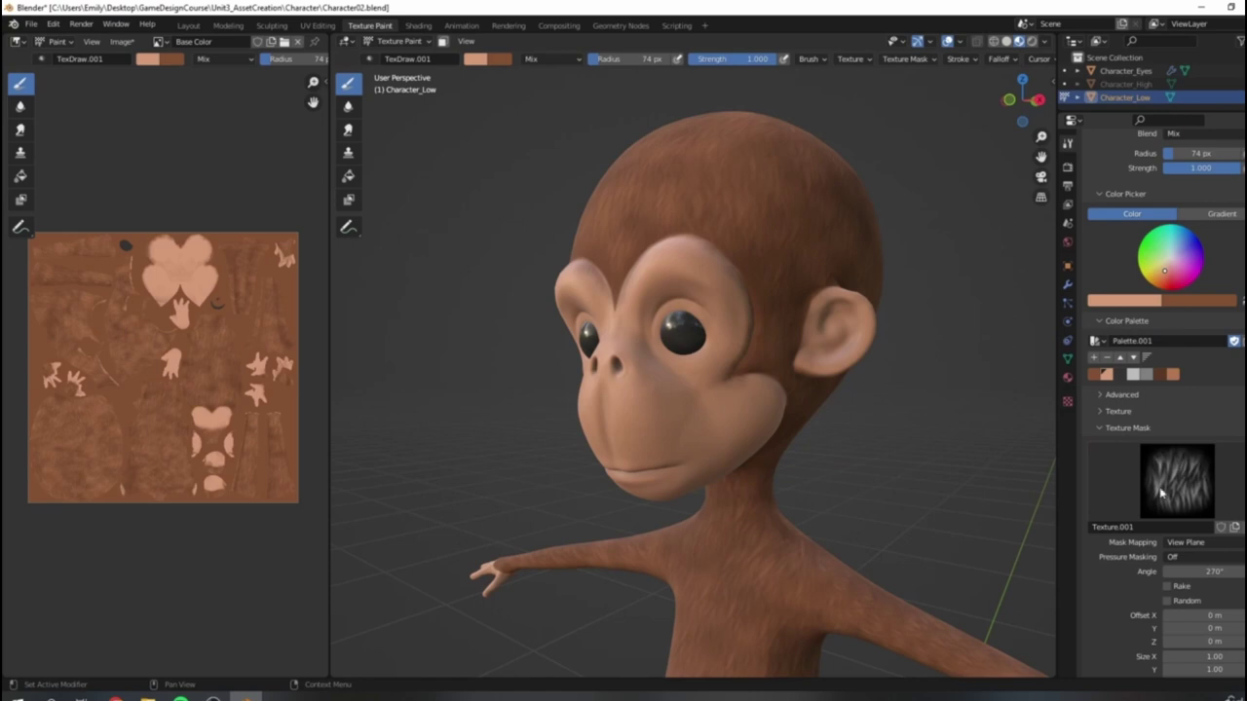
scroll(896, 361, up, 3)
scroll(1175, 283, up, 10)
Step: Rename the unmasked TexDraw brush as Solid and the fur-masked TexDraw.001 brush as Texture, and make Solid the active brush
click(1176, 278)
click(842, 353)
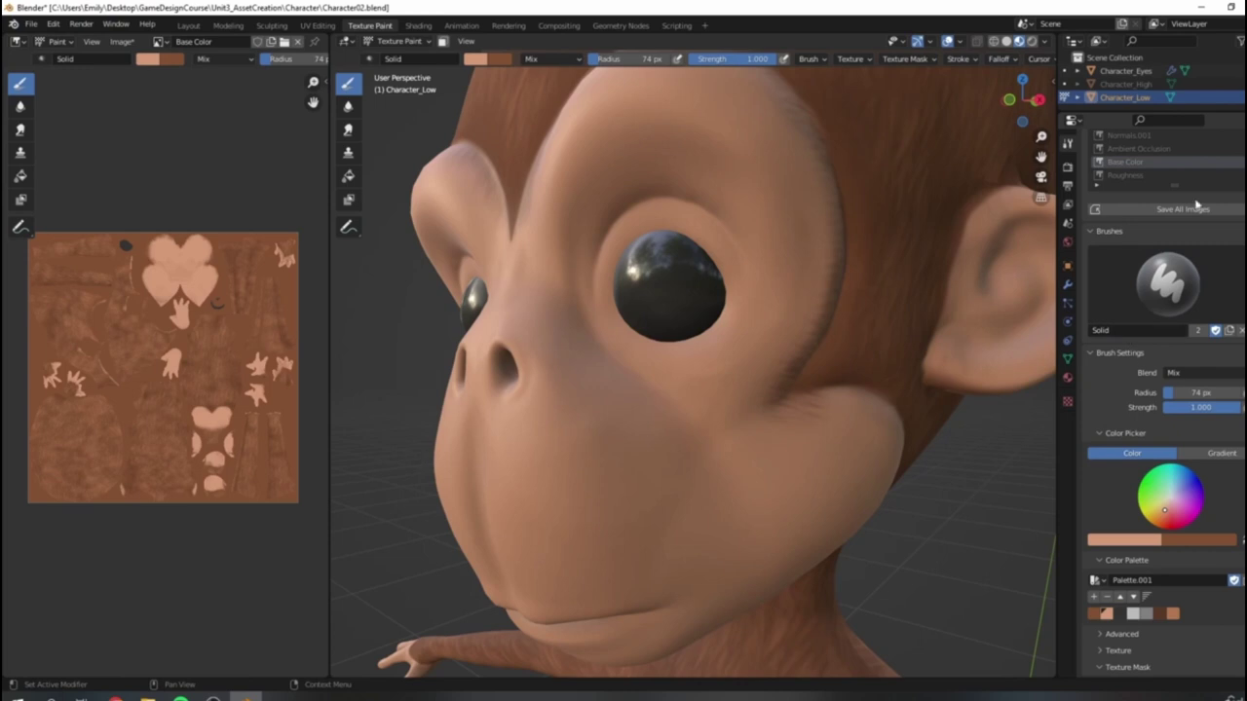
click(1159, 284)
click(916, 380)
click(1155, 310)
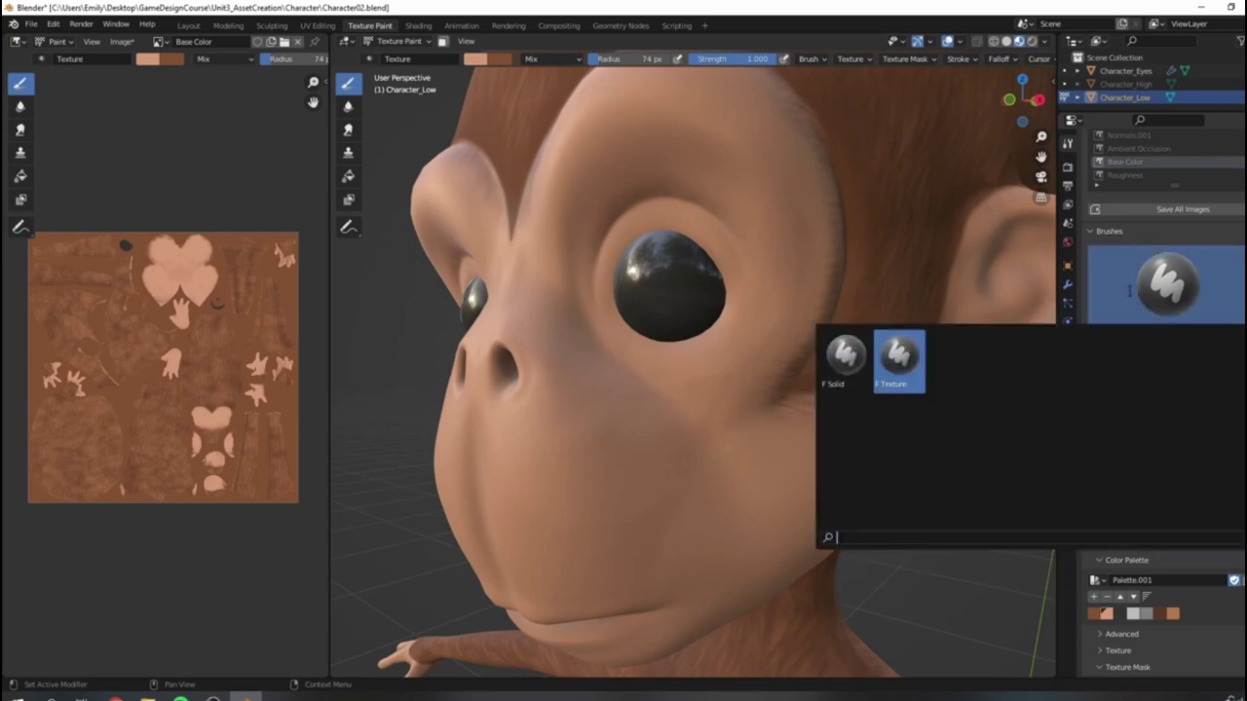
click(843, 362)
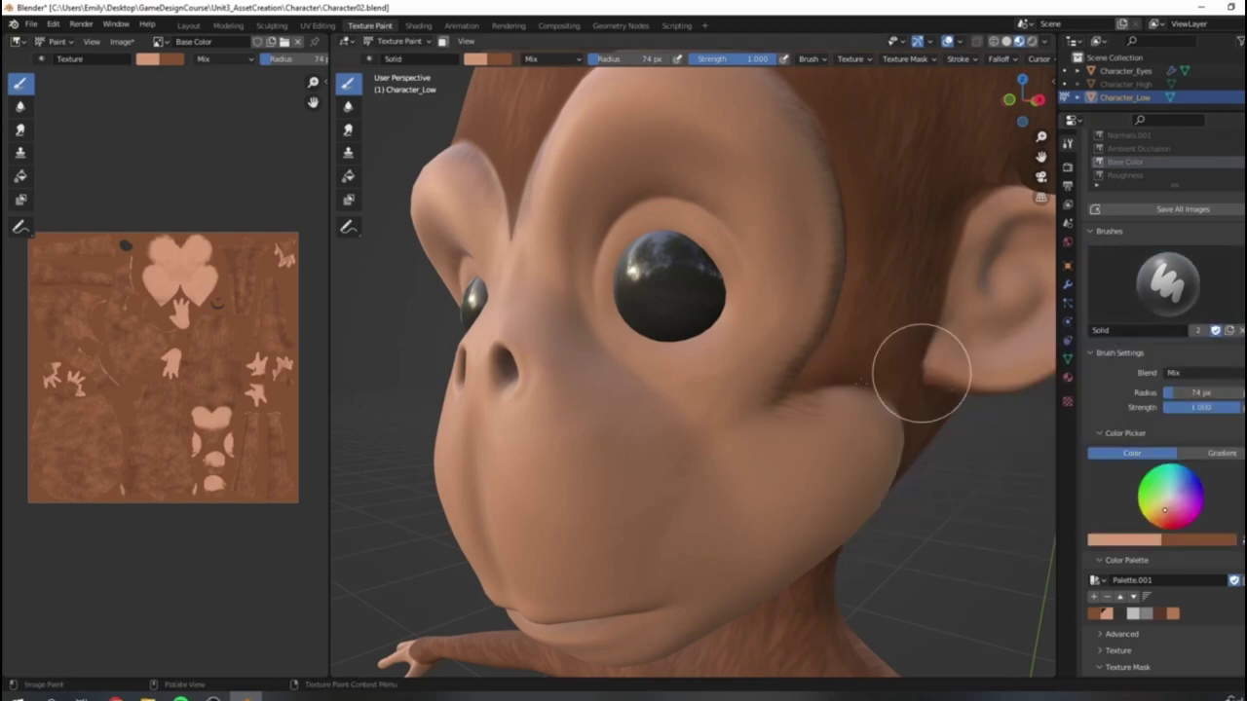
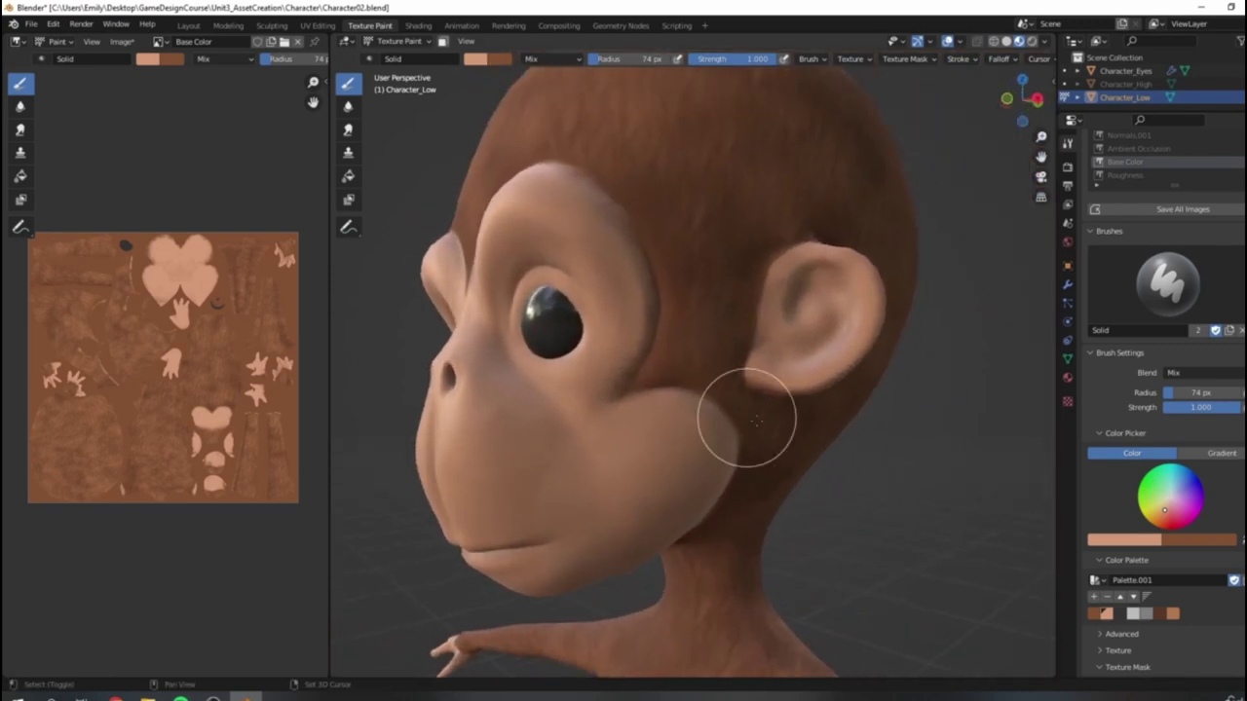
Step: Switch to the Texture brush with brown as the paint color and set its texture mask angle to 0°
click(1168, 283)
click(900, 355)
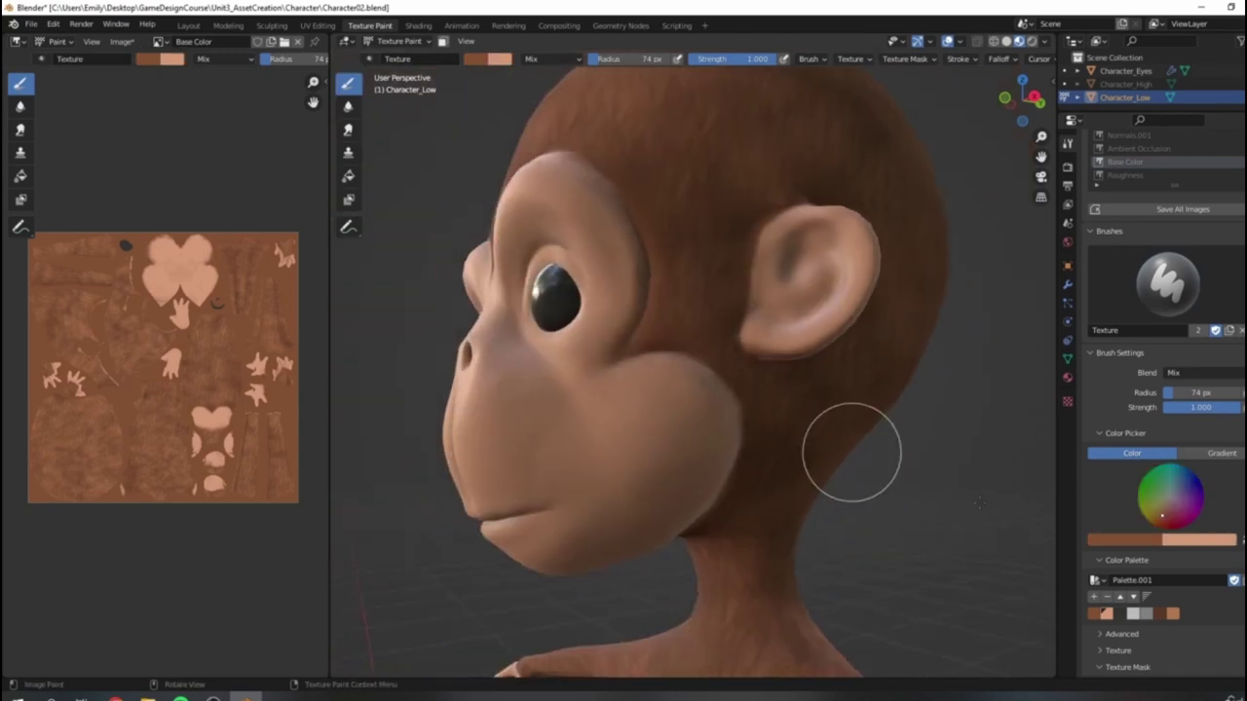
scroll(1200, 591, down, 6)
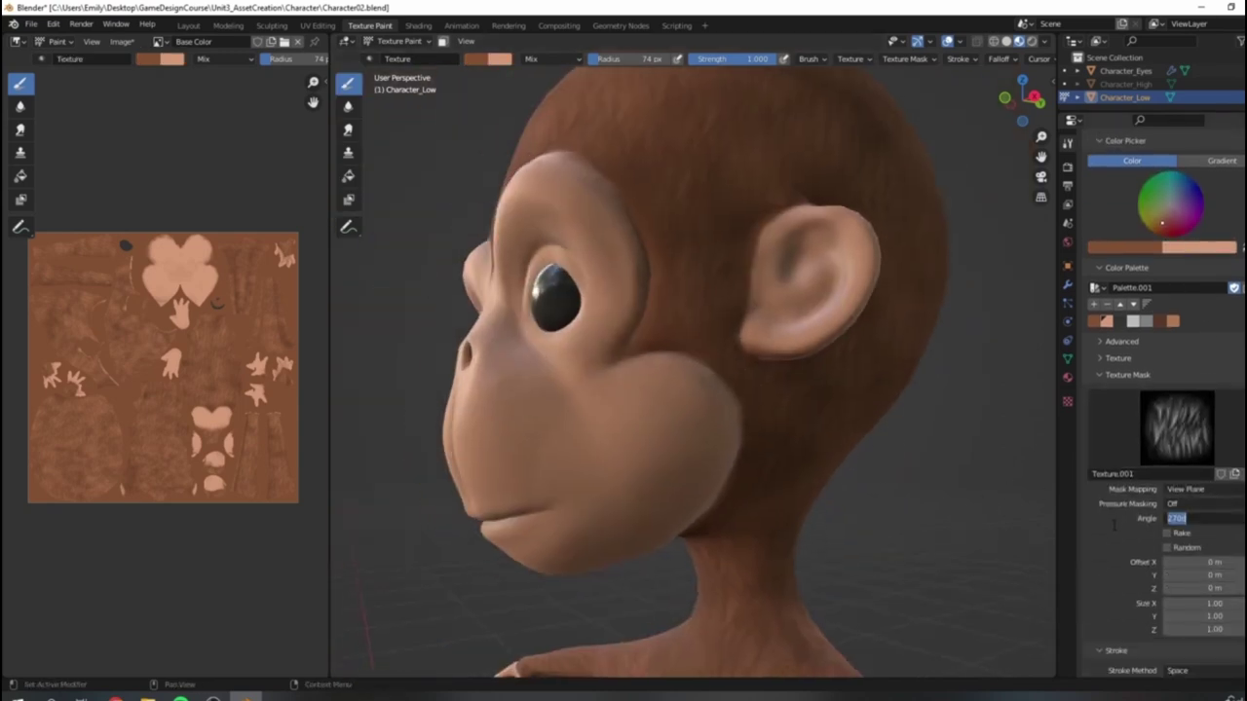
text(0)
key(Return)
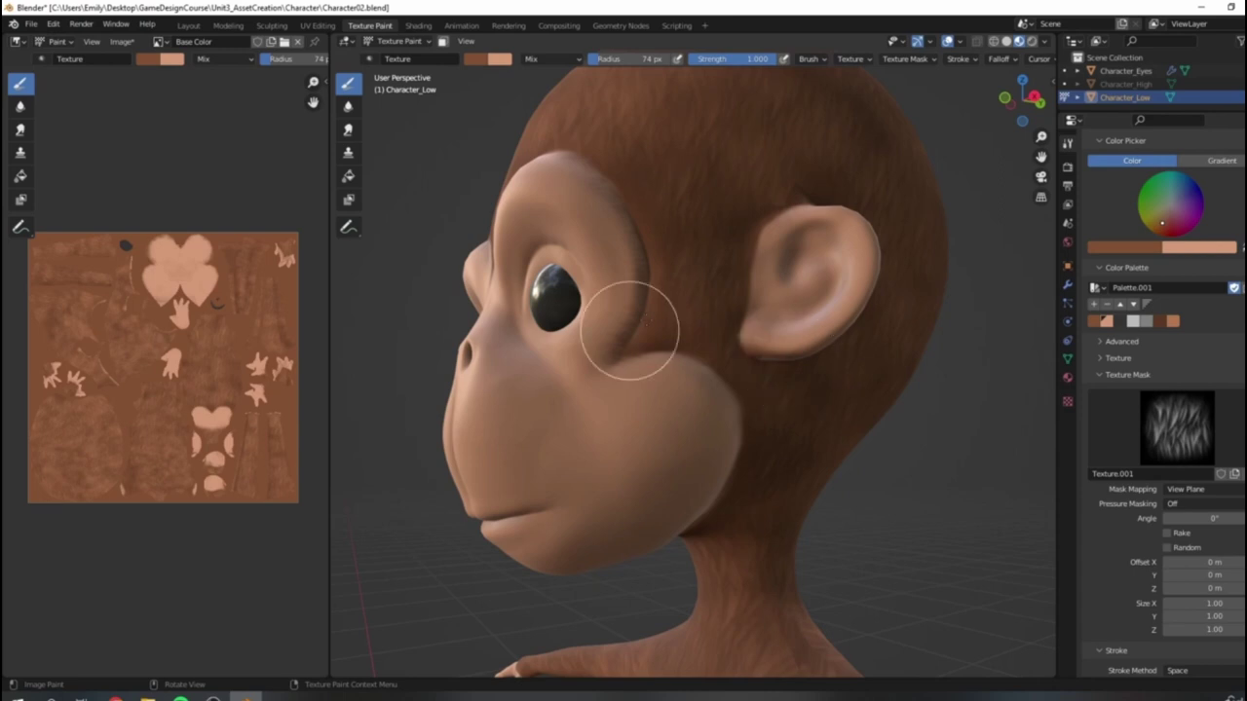
Step: Undo the last fur stroke by the outer brow and reduce the brush radius to 56 px
key(ctrl+z)
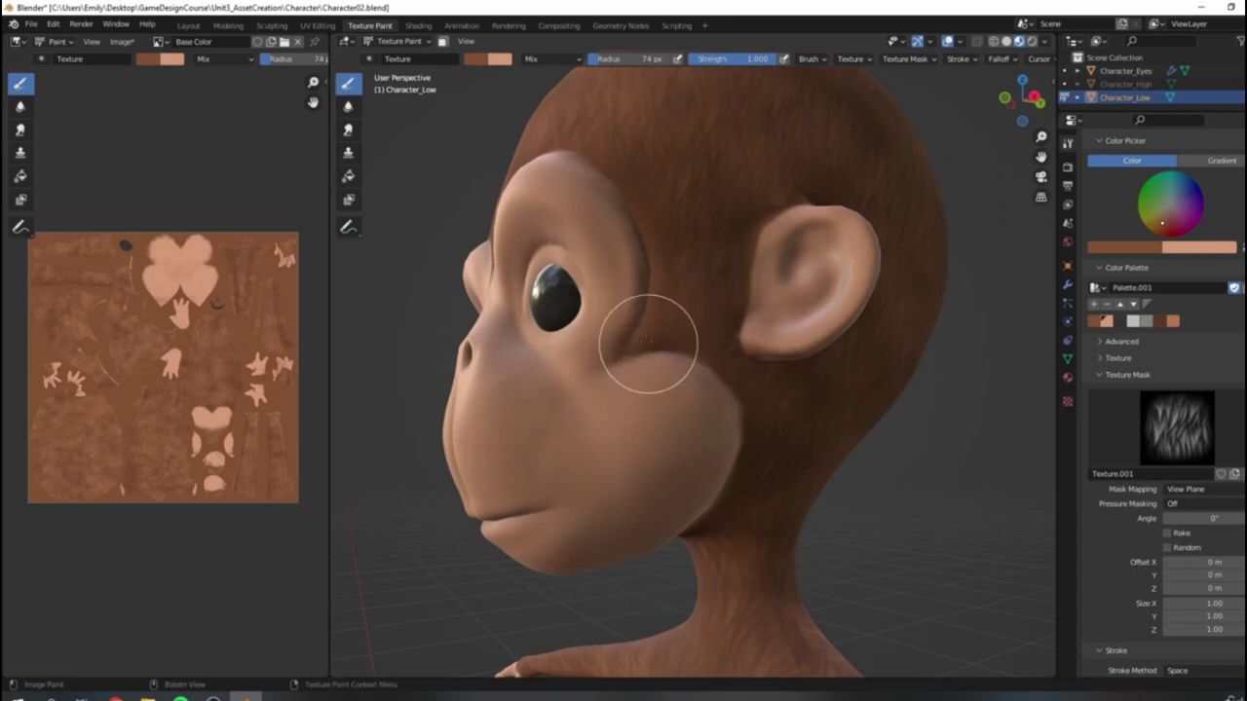
key(bracketleft)
key(bracketleft)
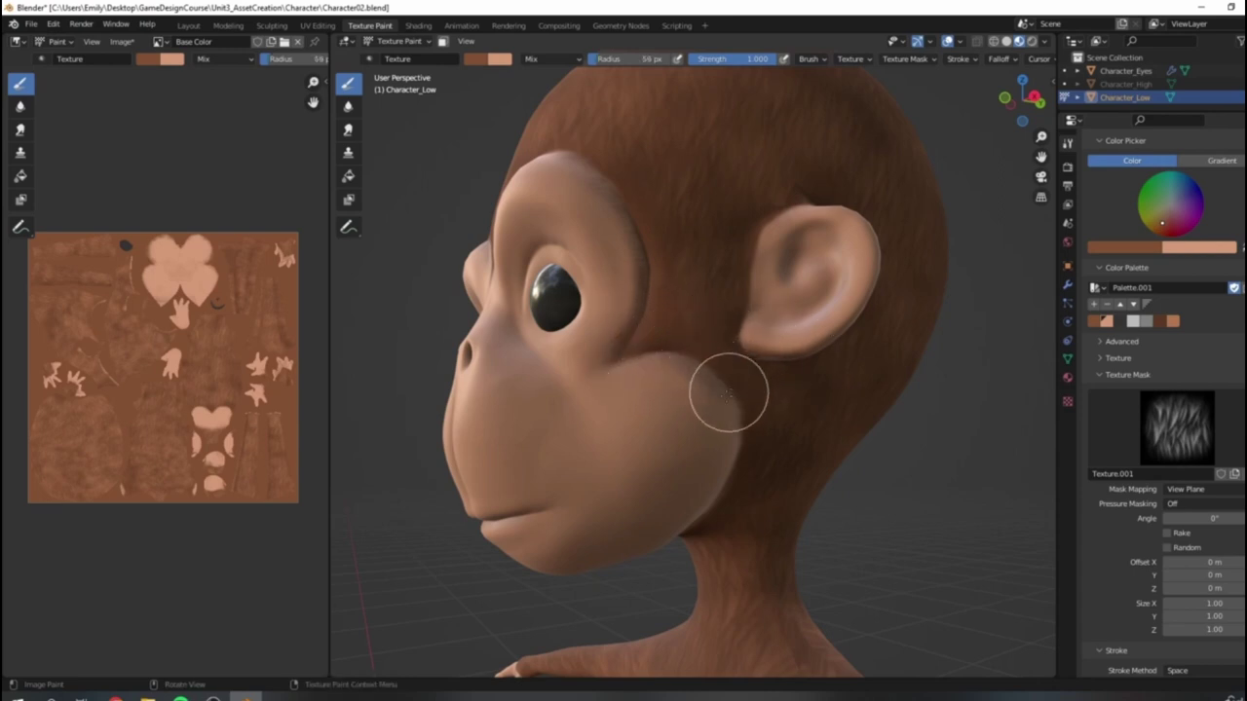
Step: Set the texture mask angle to 90° for working on the side of the head
mouse_move(661, 331)
middle_down()
mouse_move(744, 371)
mouse_move(685, 390)
middle_up()
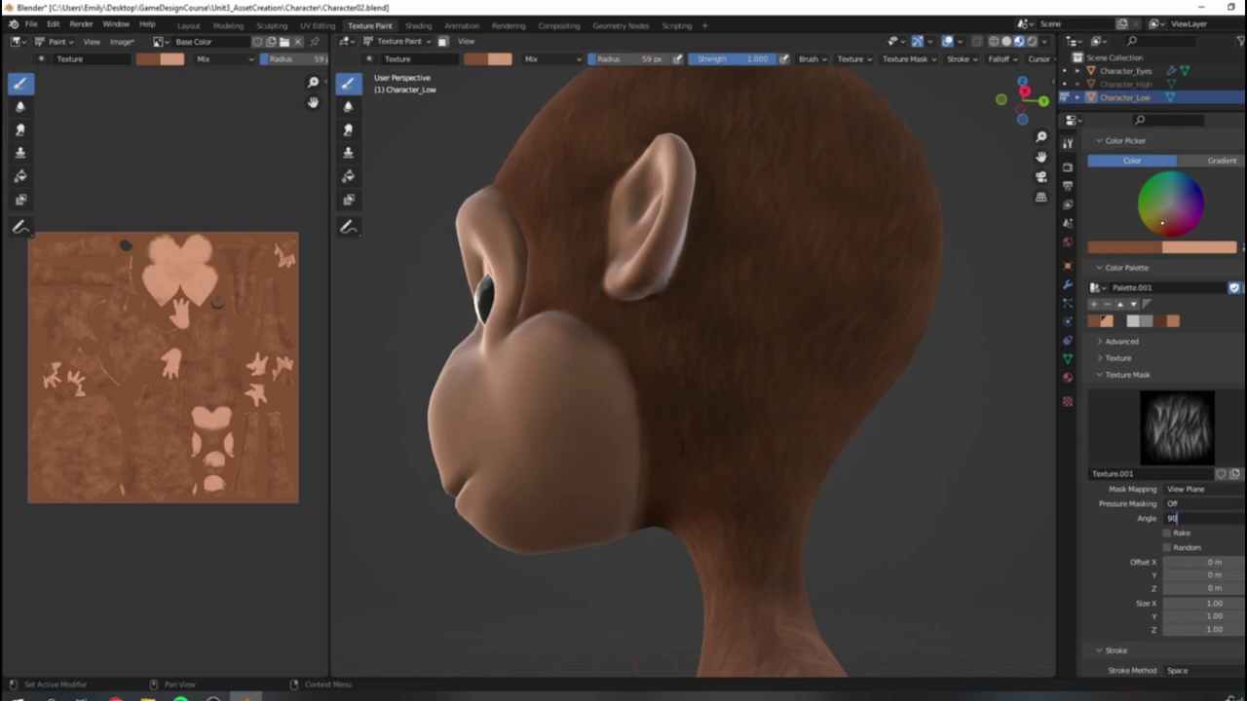
text(90)
key(Return)
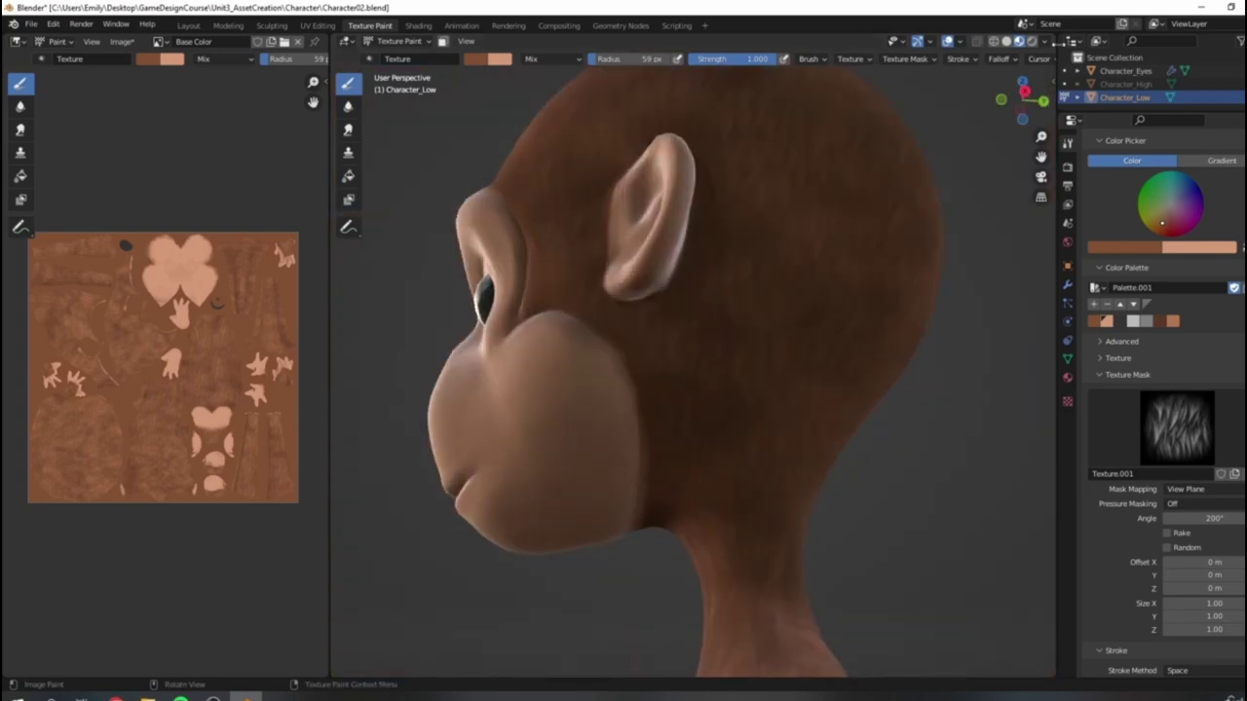
Step: Rotate the viewport's environment lighting to about -108° to light the back of the cheek
click(1045, 42)
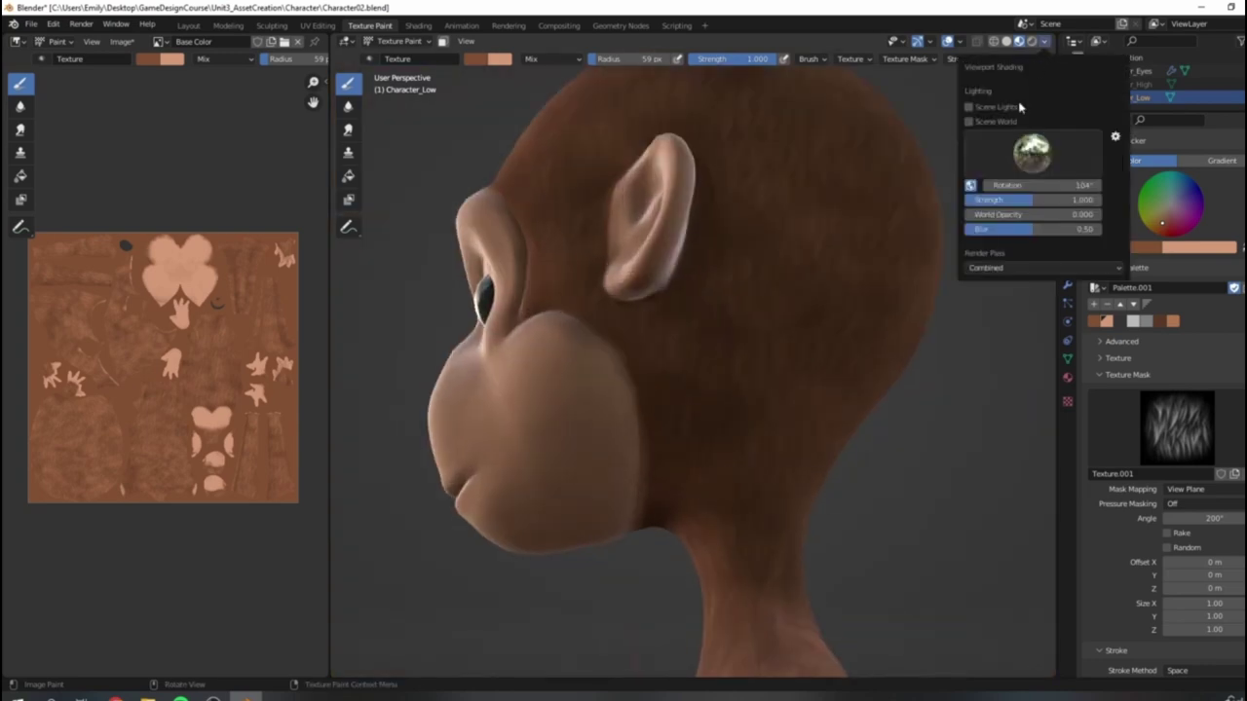
drag(1013, 185, 1096, 185)
scroll(672, 437, up, 4)
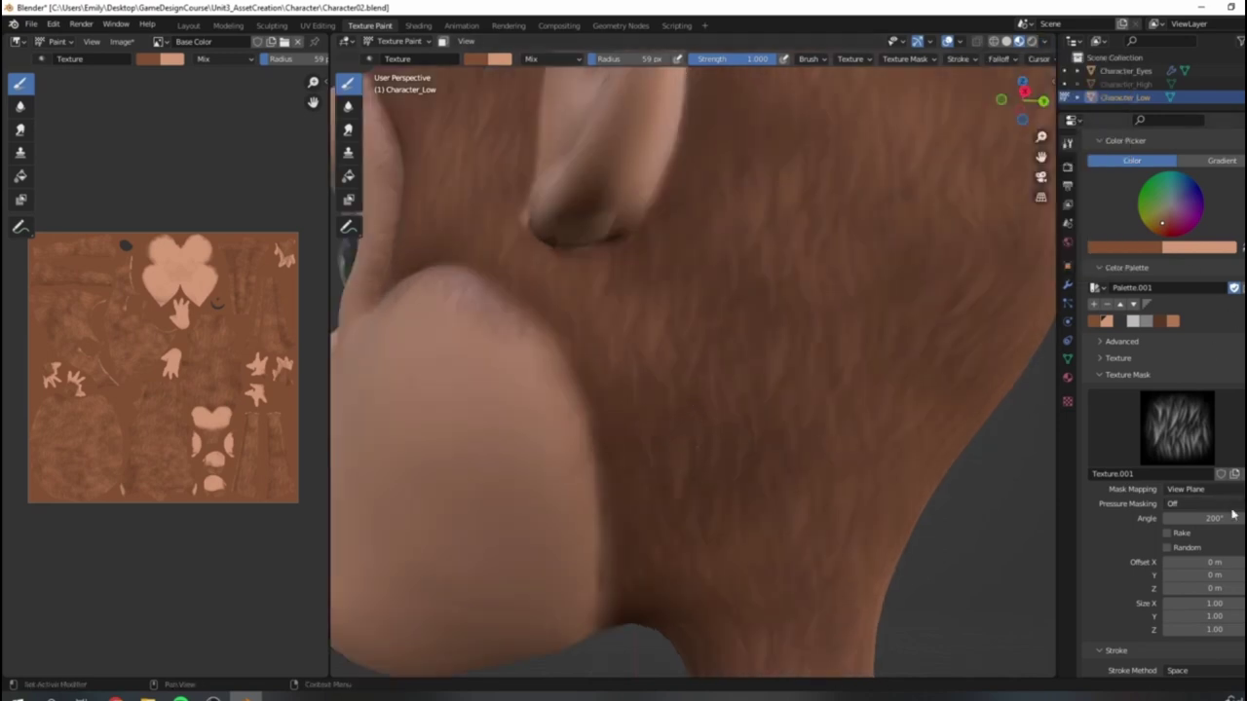
Step: Set the texture mask angle to 270° and paint brown fur strokes along the rear edge of the cheek, redoing the first strokes
text(270)
key(Return)
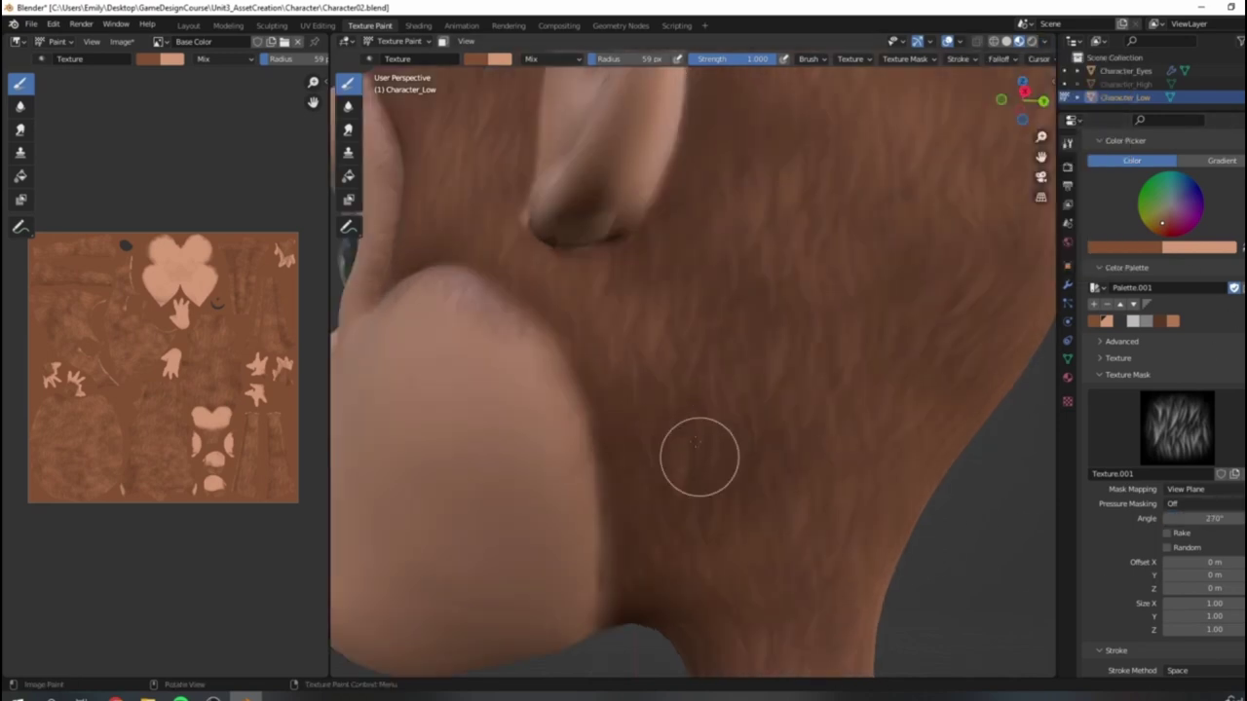
mouse_move(574, 386)
mouse_down()
mouse_move(601, 423)
mouse_move(568, 524)
mouse_up()
key(ctrl+z)
key(ctrl+z)
mouse_move(593, 355)
mouse_down()
mouse_move(609, 404)
mouse_move(605, 448)
mouse_move(588, 396)
mouse_move(676, 454)
mouse_move(614, 520)
mouse_move(593, 478)
mouse_move(591, 386)
mouse_move(560, 340)
mouse_up()
drag(596, 504, 608, 621)
Step: Check the fur edge beneath the jaw and switch to the Solid brush
scroll(613, 601, down, 6)
middle_drag(613, 601, 715, 384)
scroll(677, 560, up, 3)
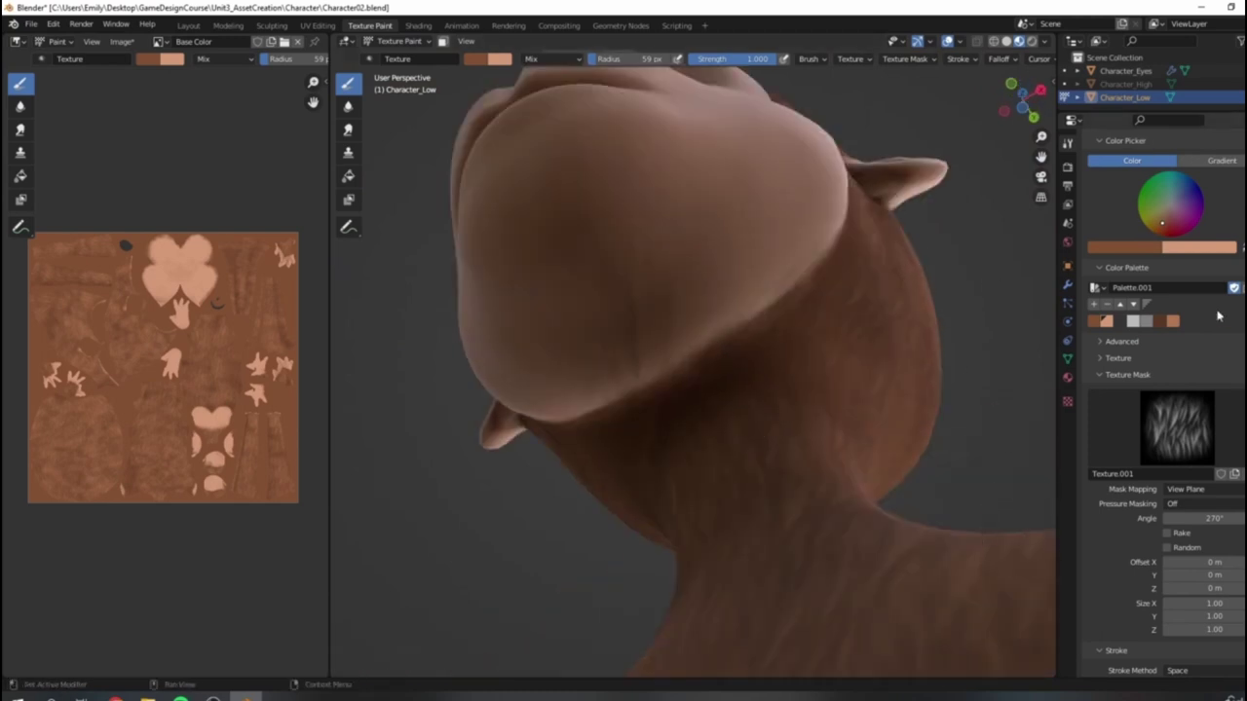
scroll(1217, 316, up, 6)
click(1169, 255)
click(841, 355)
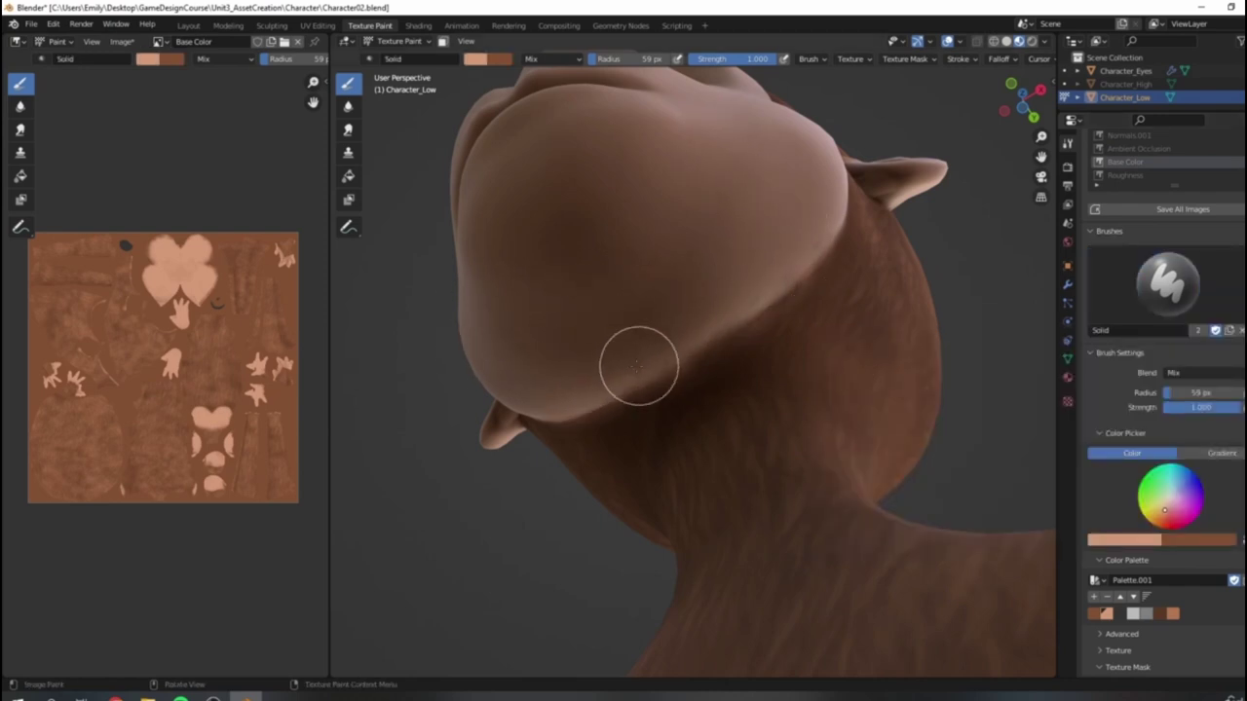
Step: Inspect the painted monkey from the jaw and face out to the full figure
scroll(672, 197, down, 4)
mouse_move(671, 197)
middle_down()
mouse_move(743, 304)
mouse_move(790, 303)
middle_up()
scroll(854, 334, up, 2)
middle_drag(854, 335, 821, 320)
scroll(849, 326, down, 5)
scroll(842, 352, up, 5)
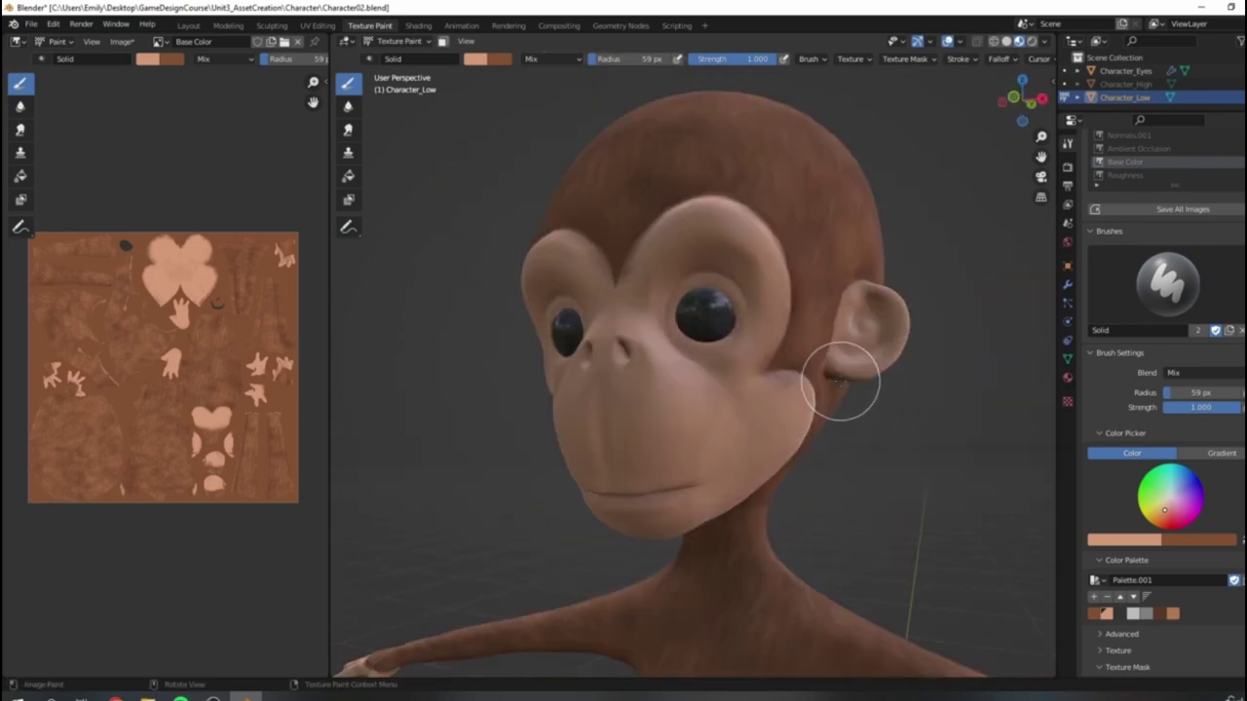
scroll(744, 390, up, 4)
middle_drag(810, 393, 718, 342)
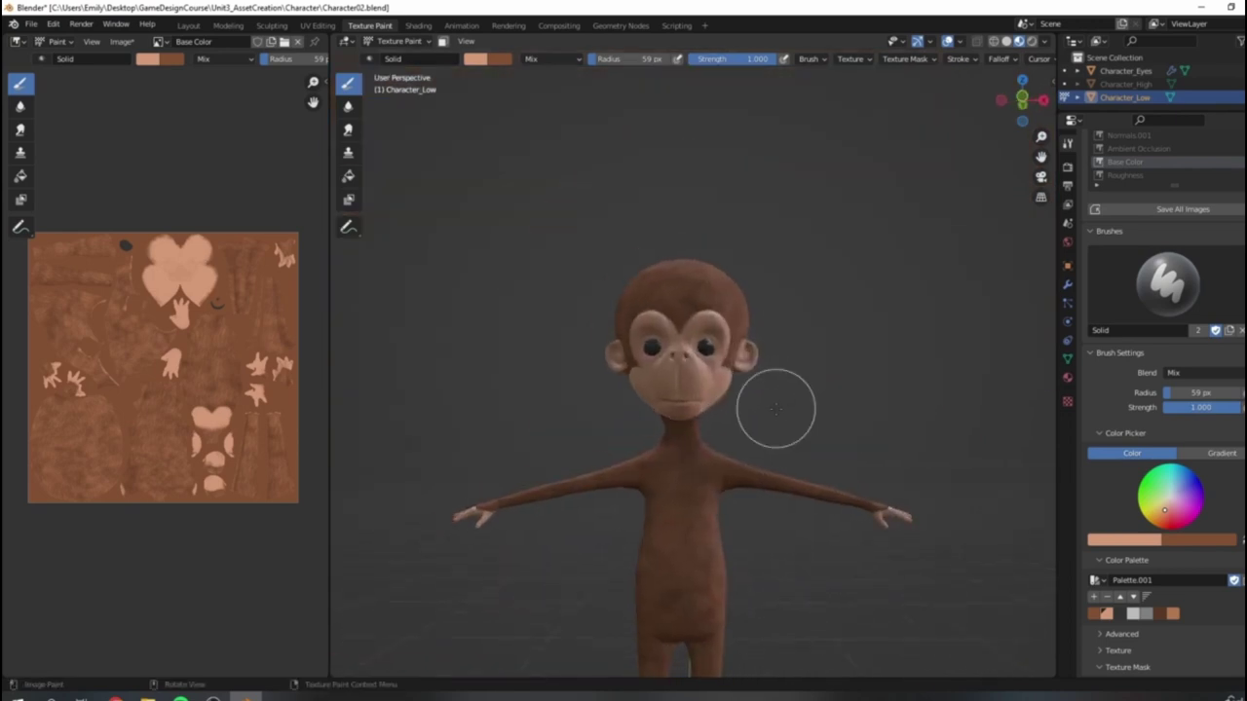
shift+middle_drag(776, 409, 781, 329)
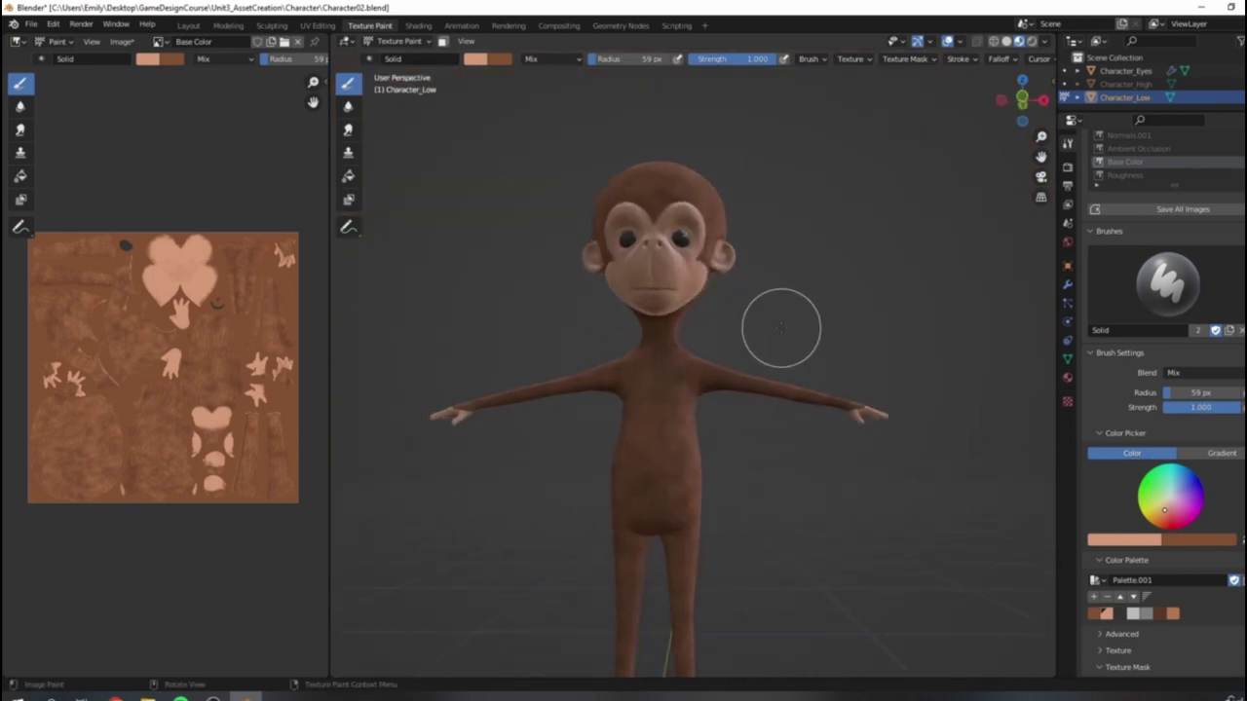
mouse_move(782, 376)
middle_down()
mouse_move(828, 355)
mouse_move(775, 382)
mouse_move(790, 380)
middle_up()
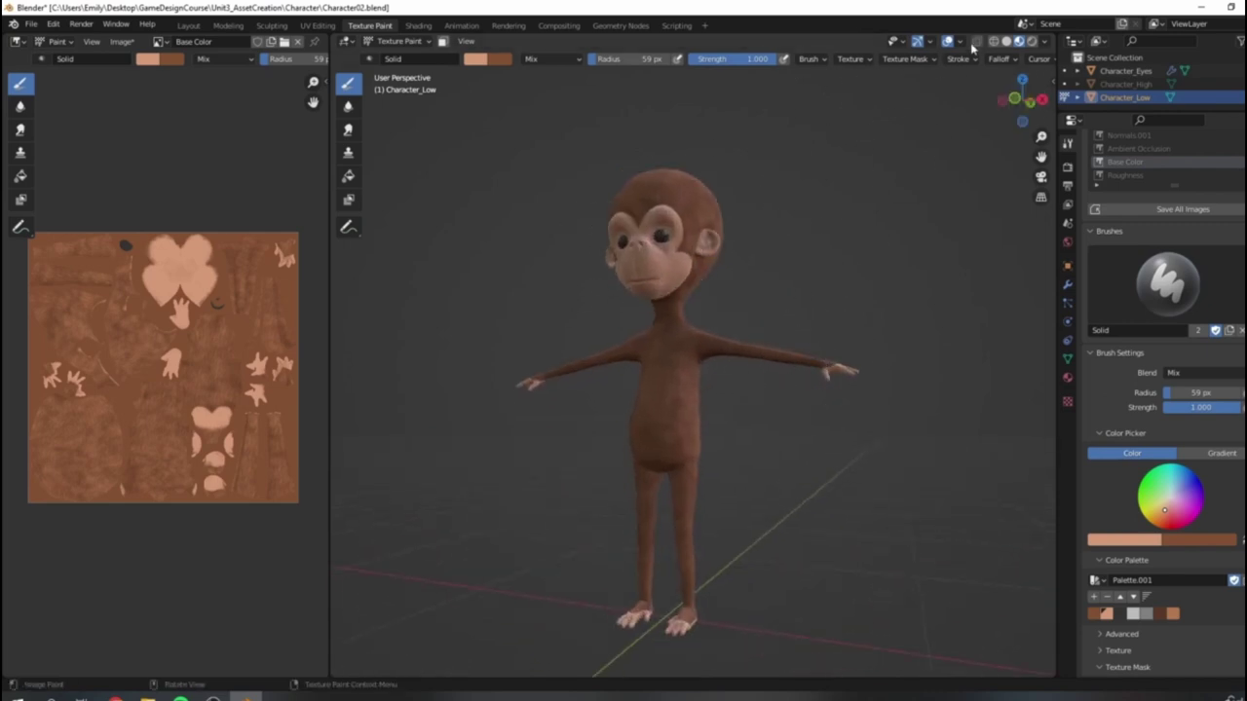
Step: Set the viewport environment lighting rotation to 0°
click(1045, 43)
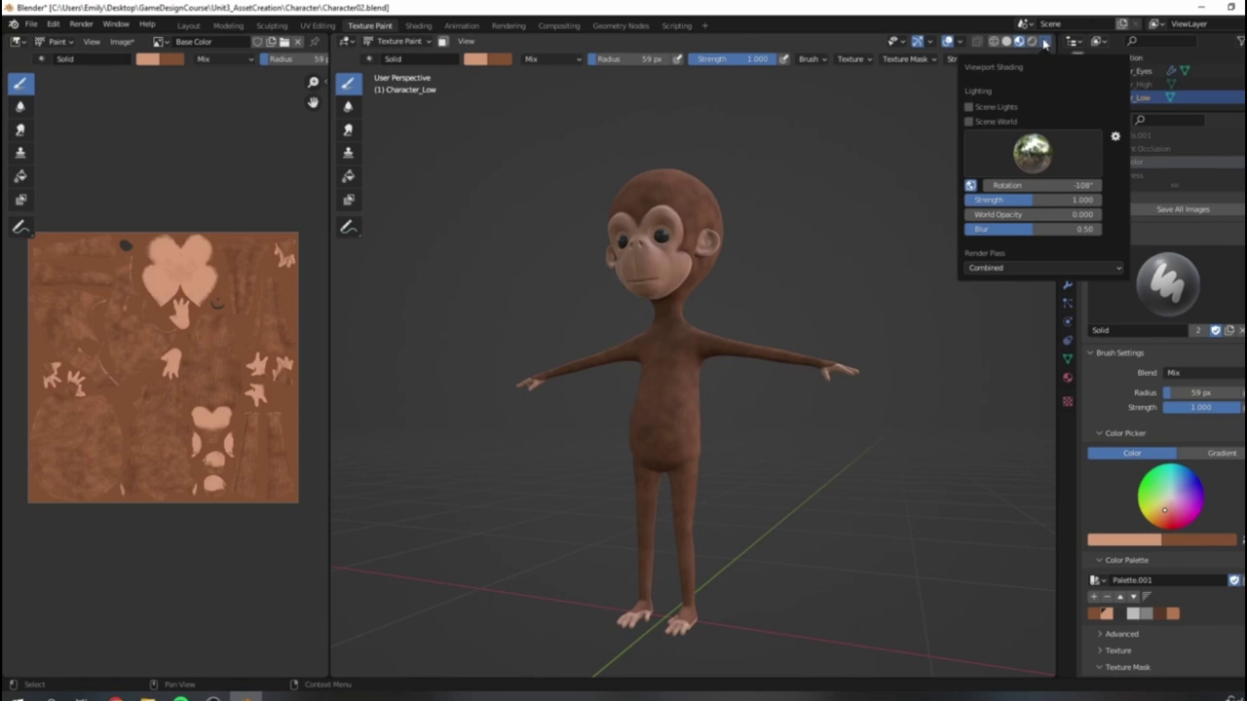
click(1032, 185)
text(0)
key(Return)
Step: Examine the cheek, nose and eye areas up close and compare them with the whole body under the reset lighting
mouse_move(851, 245)
middle_down()
mouse_move(828, 343)
mouse_move(824, 251)
mouse_move(805, 267)
mouse_move(843, 255)
middle_up()
scroll(805, 267, up, 5)
shift+middle_drag(843, 256, 828, 341)
scroll(671, 298, up, 6)
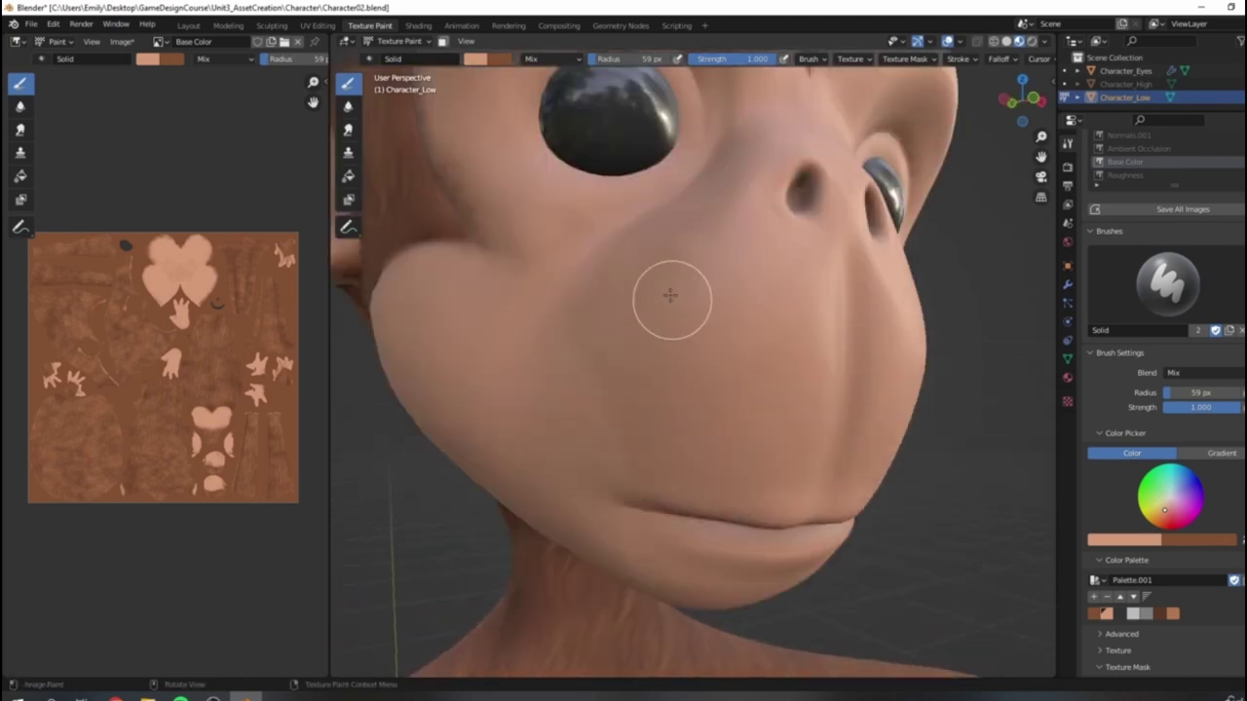
shift+middle_drag(652, 255, 655, 318)
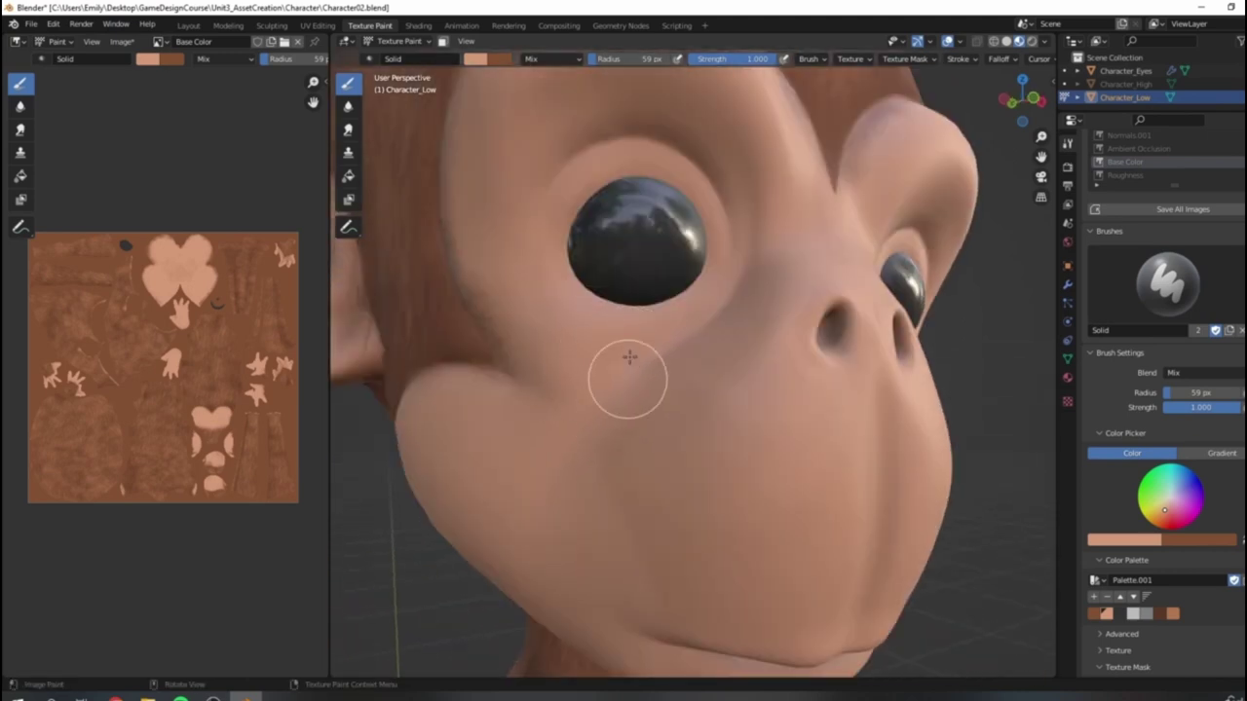
scroll(629, 375, down, 11)
mouse_move(847, 392)
middle_down()
mouse_move(943, 393)
mouse_move(834, 400)
middle_up()
shift+middle_drag(724, 365, 766, 354)
scroll(760, 347, up, 3)
scroll(760, 357, down, 3)
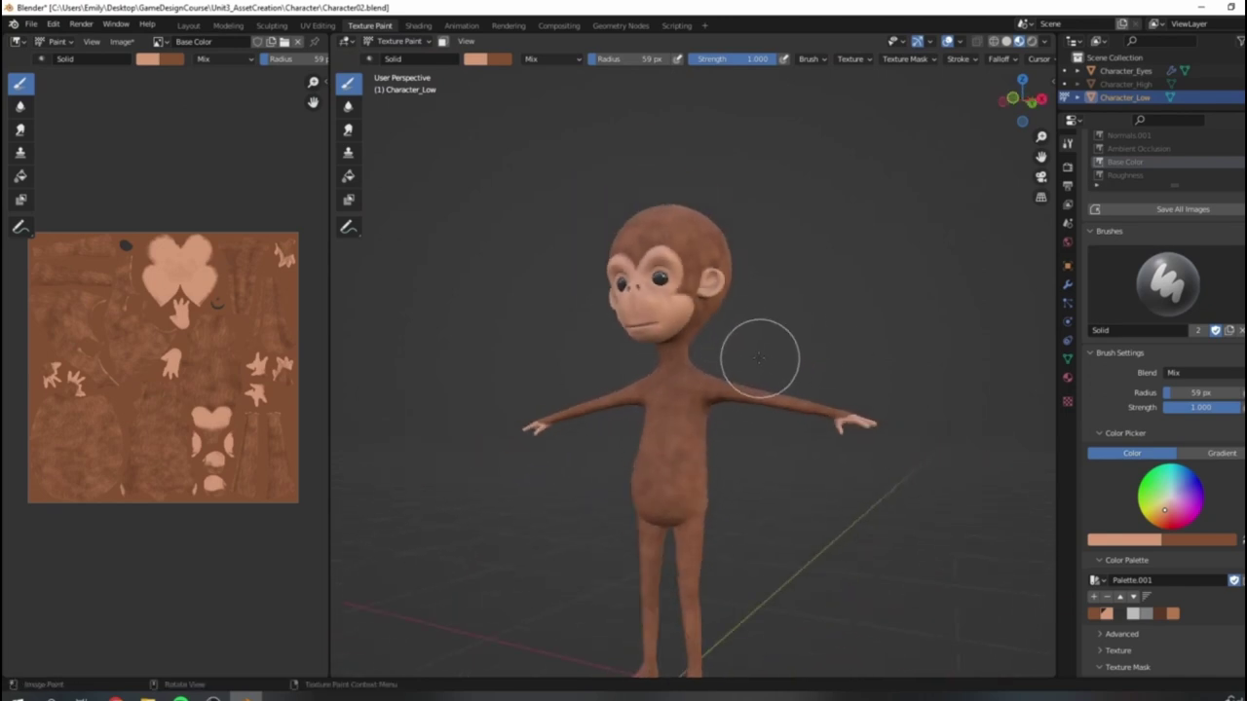
Step: Inspect the fur on top of the head, the ear, and the lower eye and cheek area from several distances
scroll(758, 419, up, 3)
shift+middle_drag(751, 246, 765, 367)
scroll(725, 341, up, 3)
middle_drag(589, 206, 692, 333)
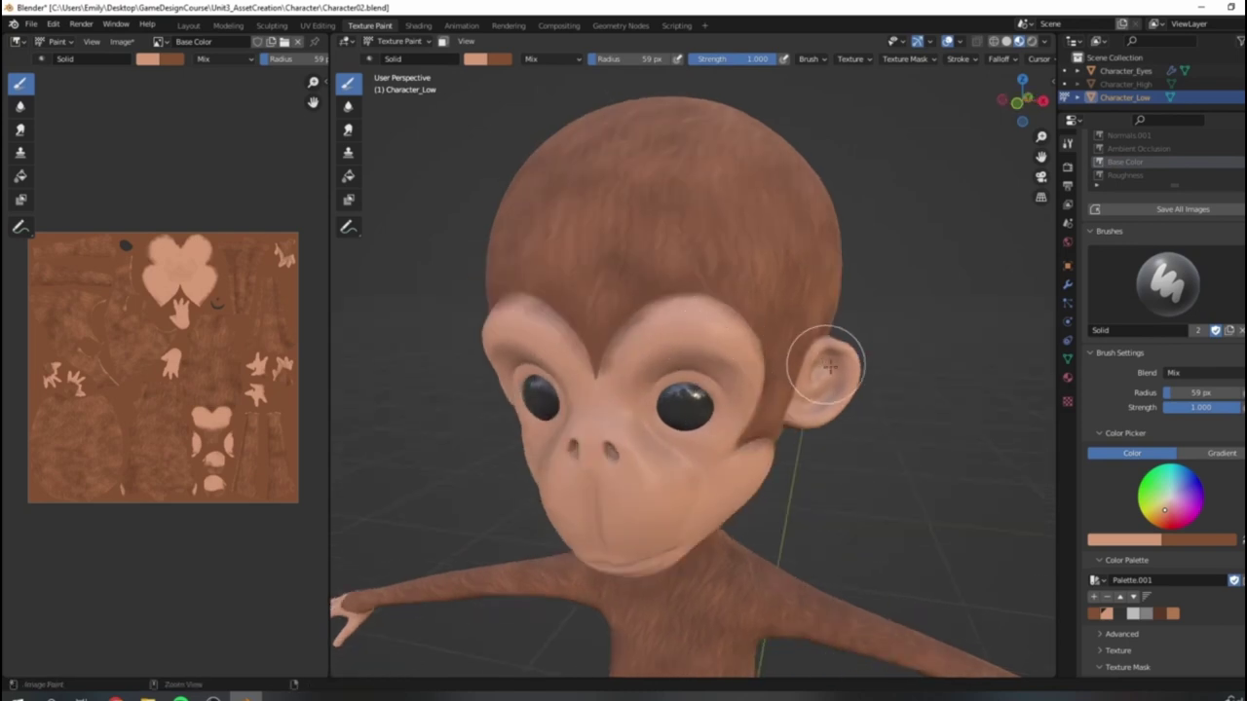
scroll(668, 270, down, 9)
scroll(751, 407, up, 9)
middle_drag(678, 429, 682, 369)
scroll(780, 387, down, 6)
scroll(704, 313, up, 5)
scroll(693, 265, down, 2)
middle_drag(723, 261, 665, 381)
scroll(662, 269, up, 3)
scroll(584, 275, up, 2)
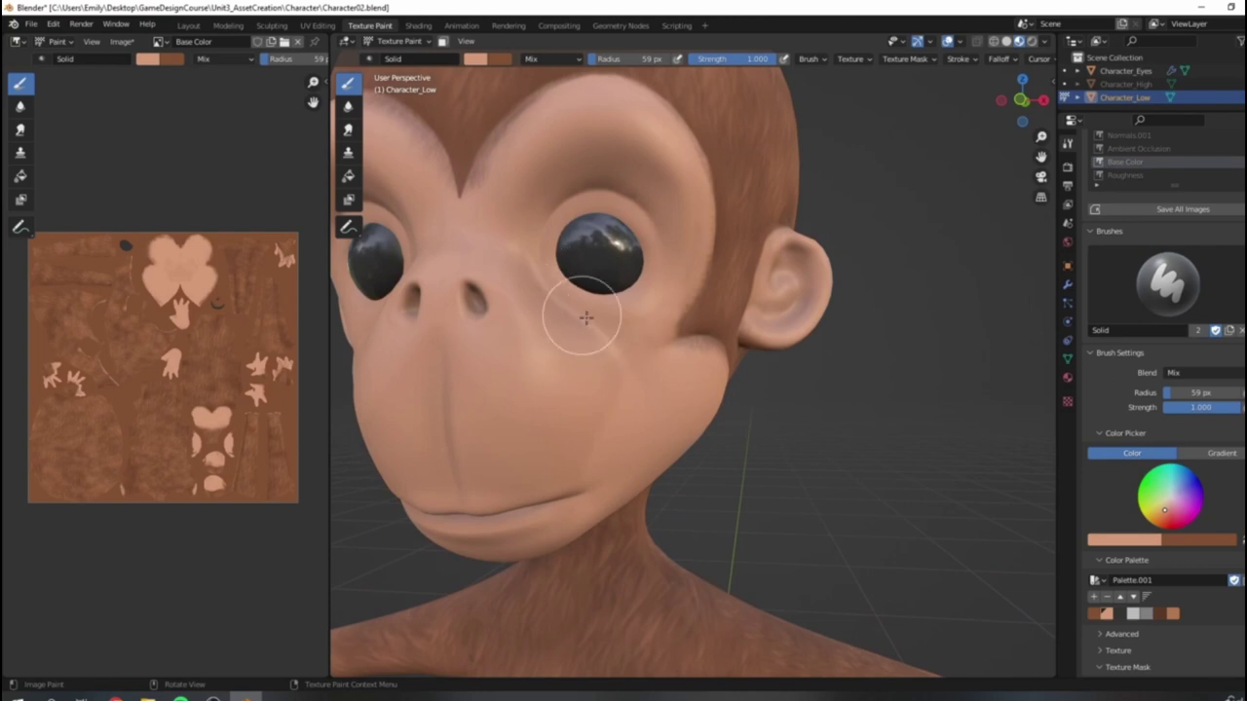
Step: Inspect the face, brow and head fur up close and compare them with the full figure in three-quarter view
scroll(546, 208, down, 4)
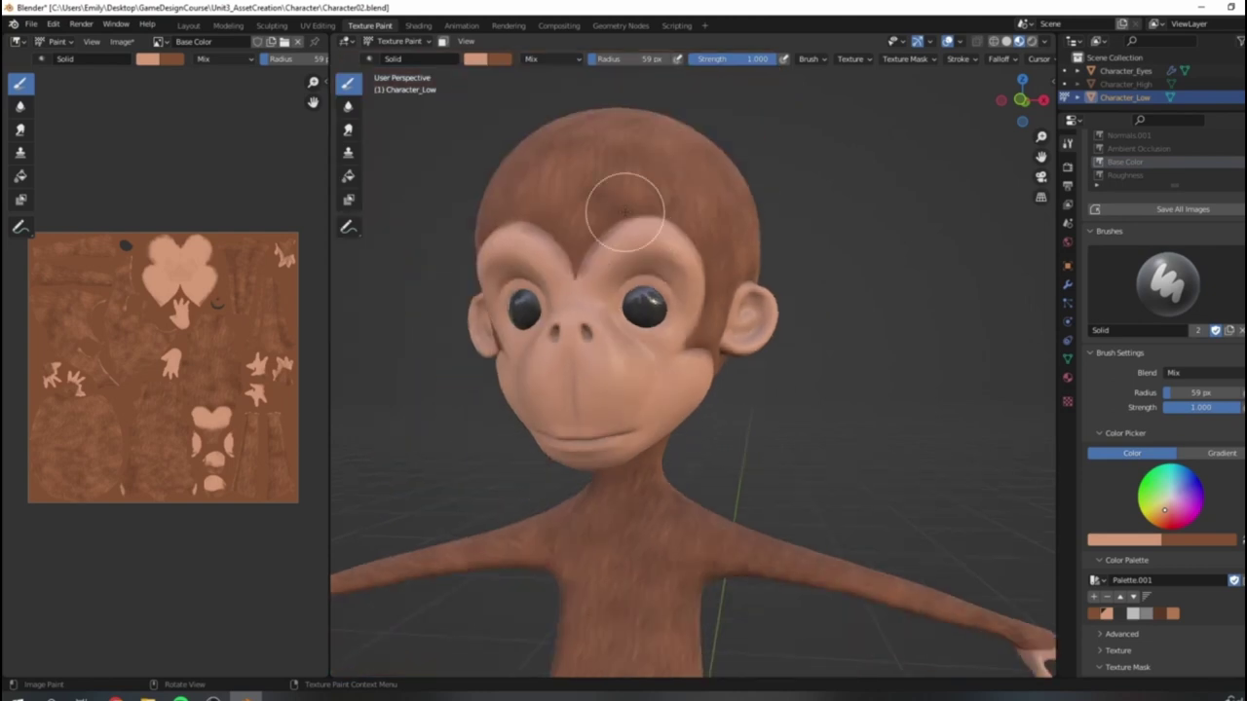
scroll(628, 243, up, 4)
middle_drag(624, 290, 634, 315)
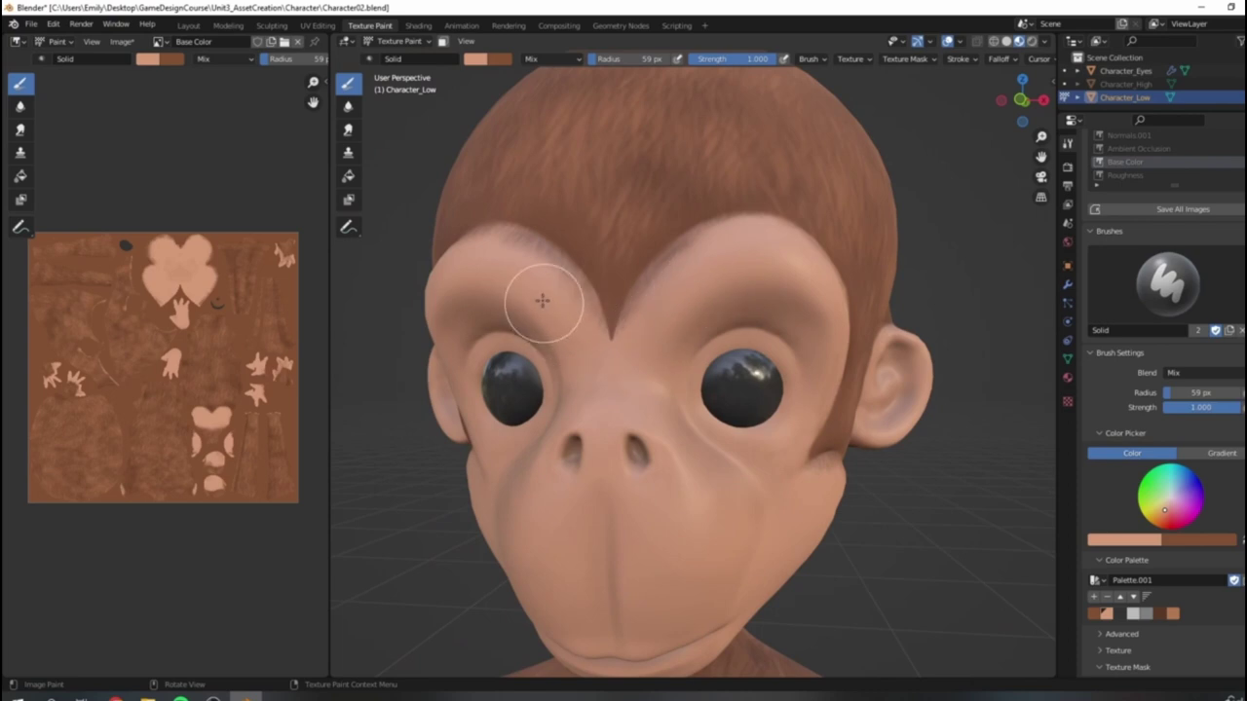
scroll(613, 312, down, 4)
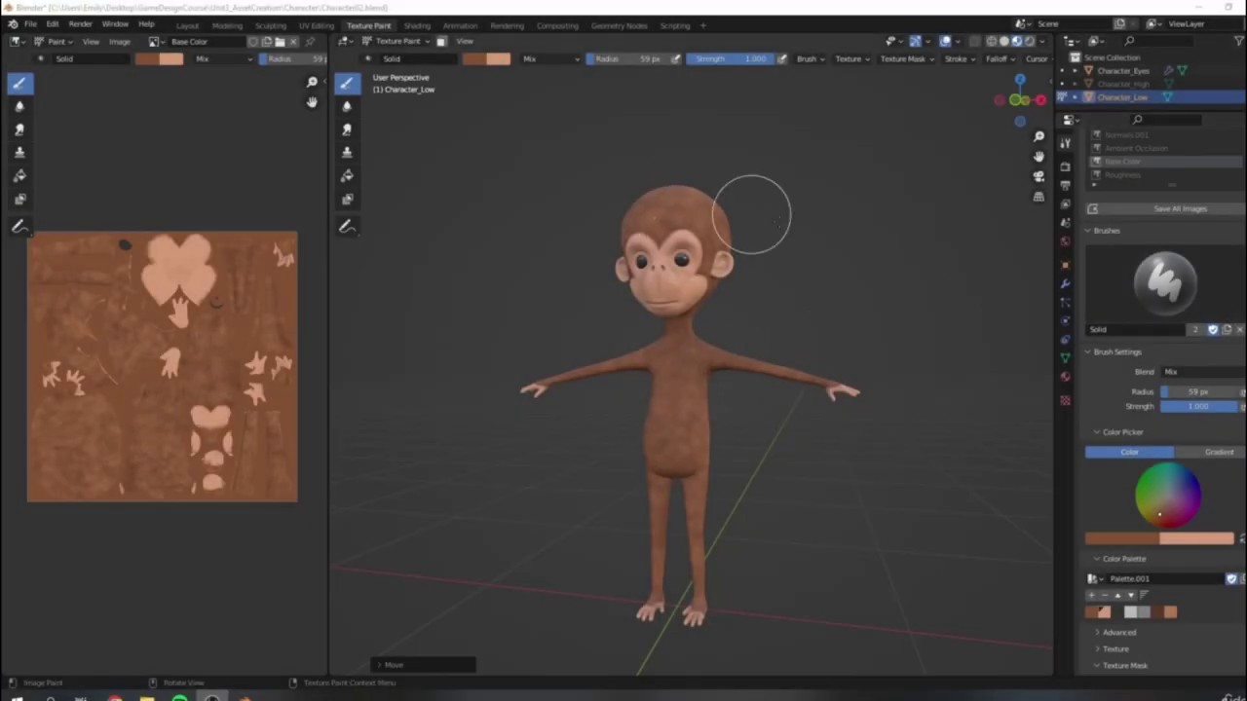
scroll(738, 293, up, 3)
scroll(779, 253, down, 1)
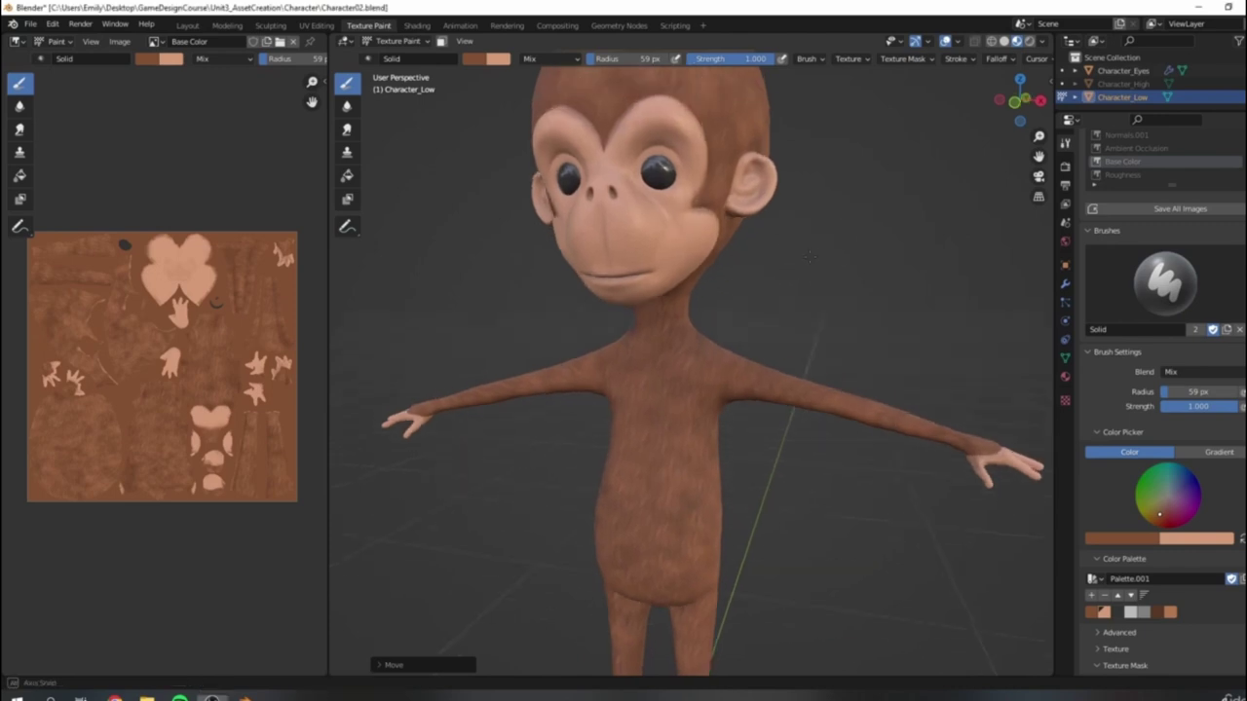
scroll(813, 263, down, 5)
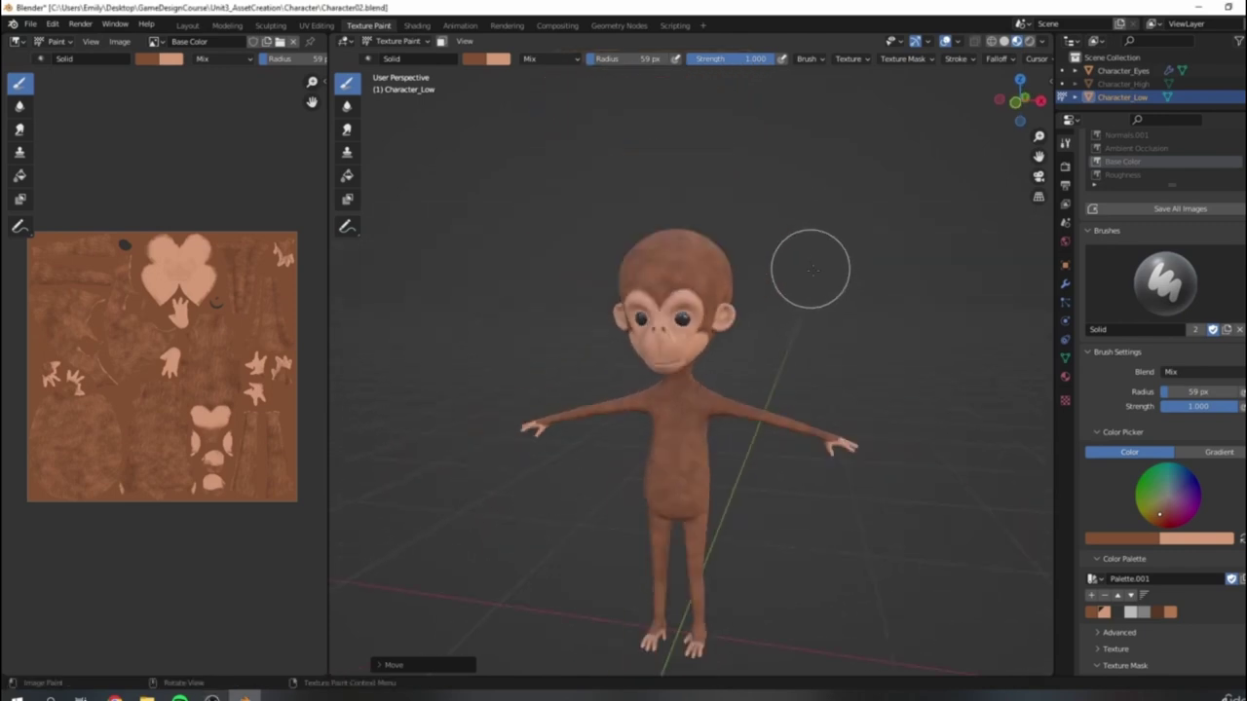
scroll(784, 302, down, 2)
scroll(779, 346, up, 3)
middle_drag(790, 357, 740, 306)
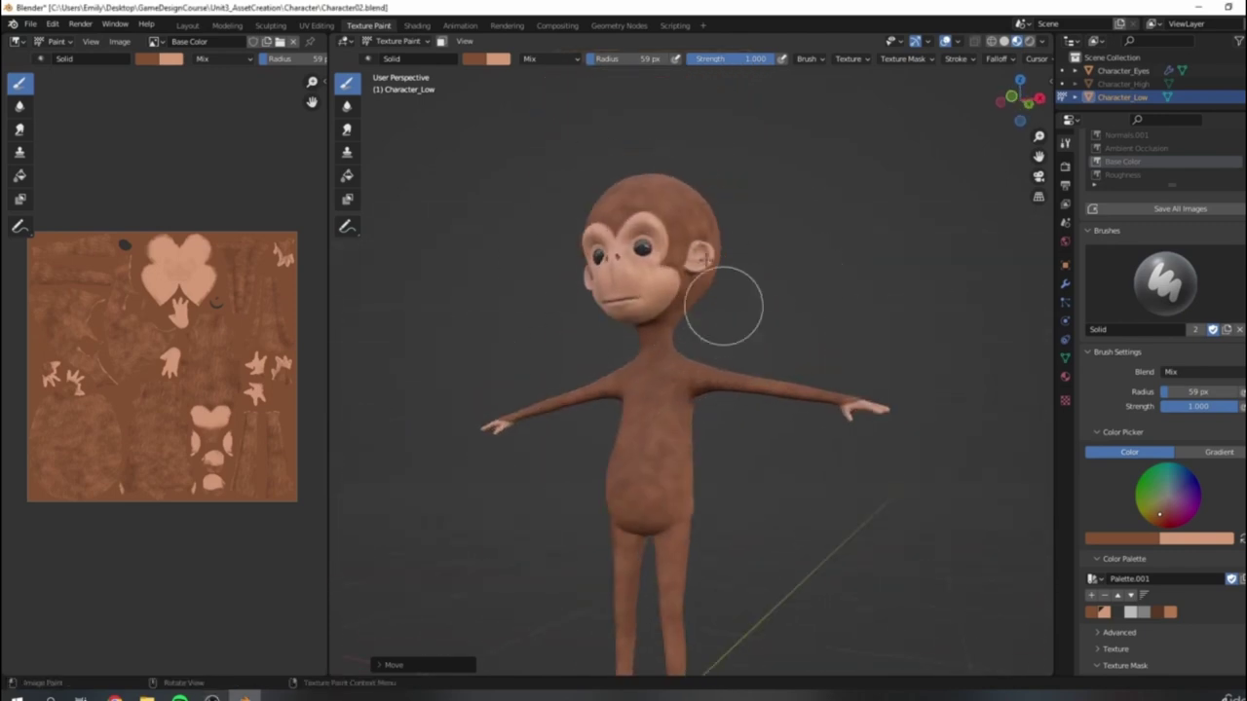
scroll(724, 259, up, 4)
scroll(799, 250, down, 4)
scroll(705, 303, up, 3)
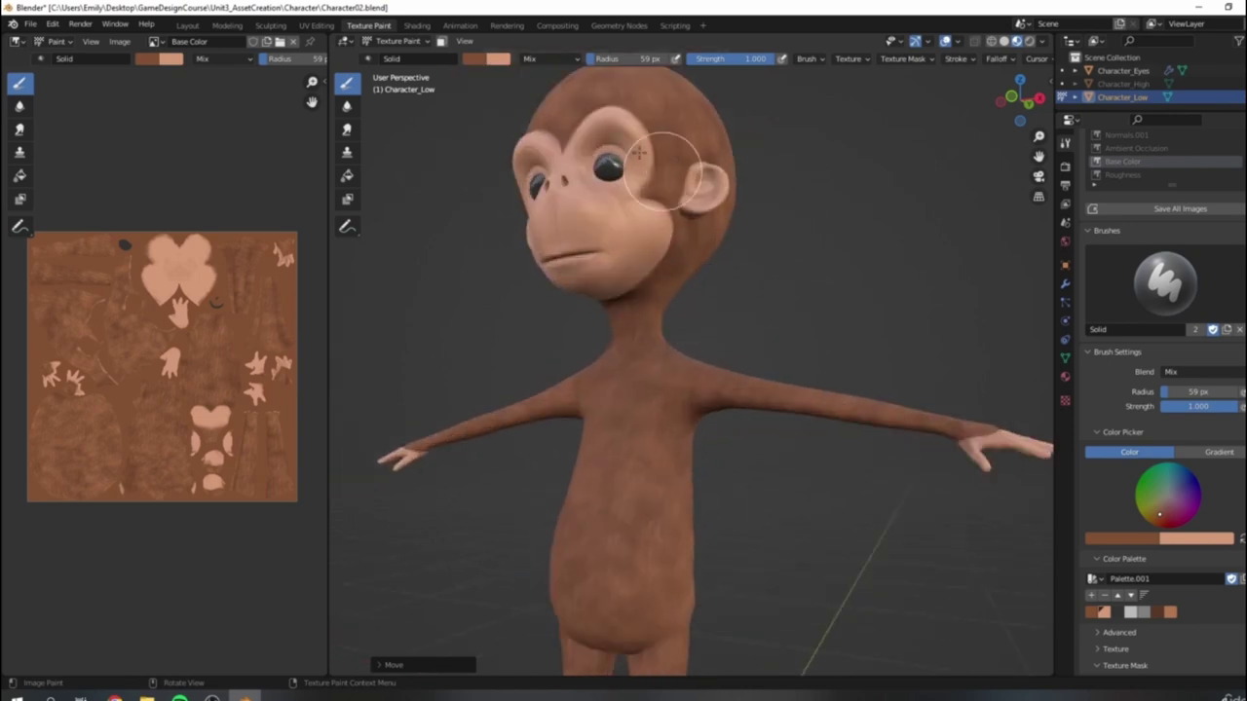
middle_drag(690, 166, 718, 194)
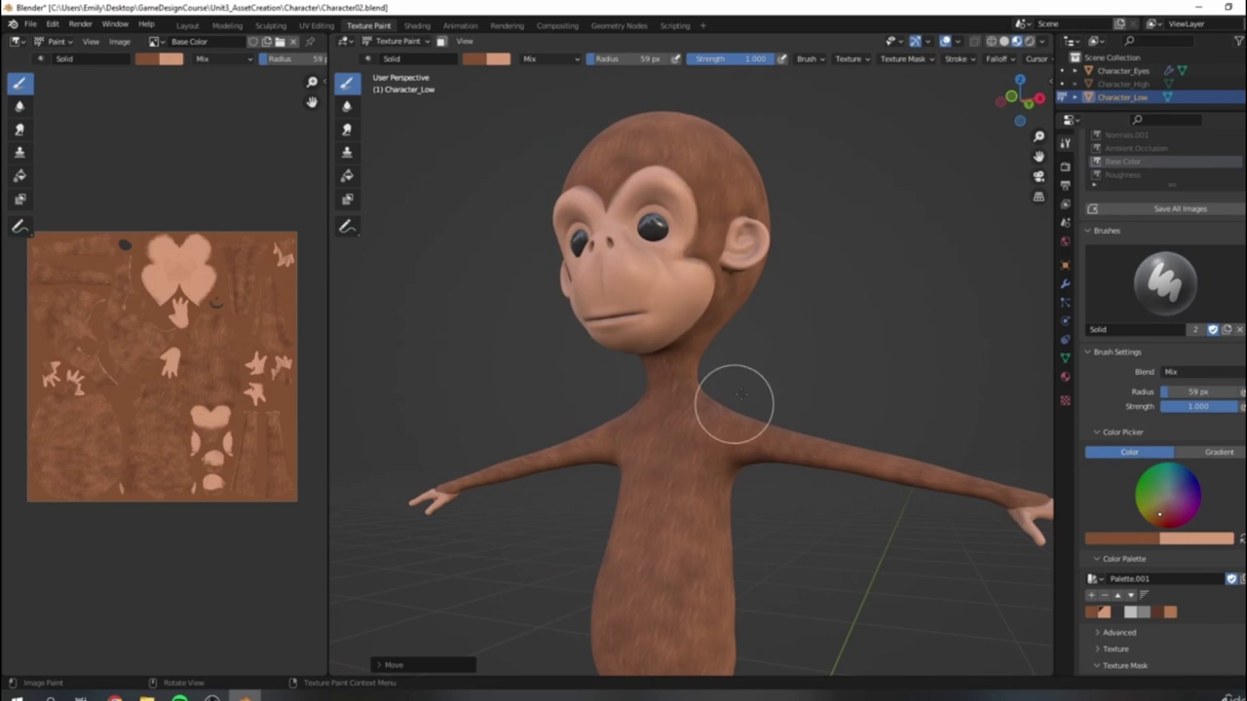
Step: Inspect the monkey's whole body from both sides, including the arms, legs and feet
scroll(556, 383, down, 4)
middle_drag(574, 409, 518, 456)
scroll(624, 431, down, 4)
middle_drag(624, 432, 731, 454)
scroll(721, 464, up, 4)
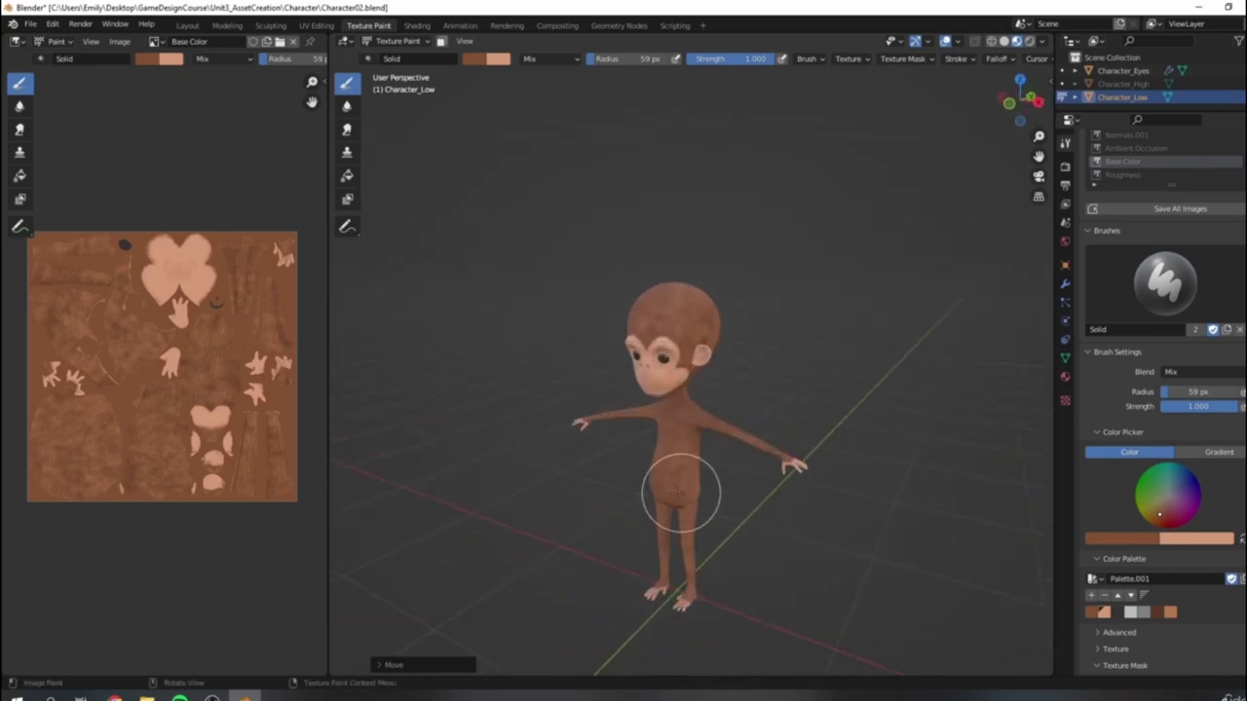
shift+middle_drag(679, 493, 670, 399)
scroll(614, 413, down, 3)
scroll(584, 407, up, 7)
middle_drag(571, 367, 699, 359)
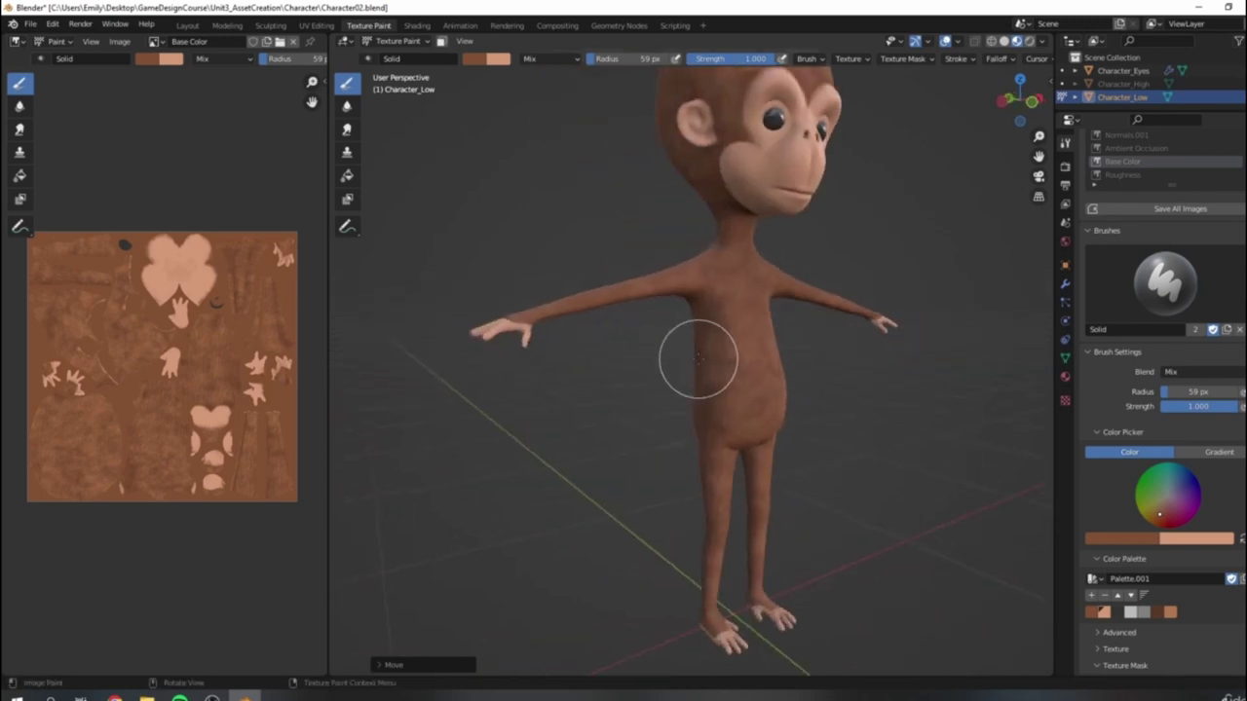
scroll(779, 352, down, 8)
middle_drag(803, 351, 883, 365)
scroll(707, 362, up, 6)
scroll(883, 364, down, 5)
shift+middle_drag(693, 251, 672, 443)
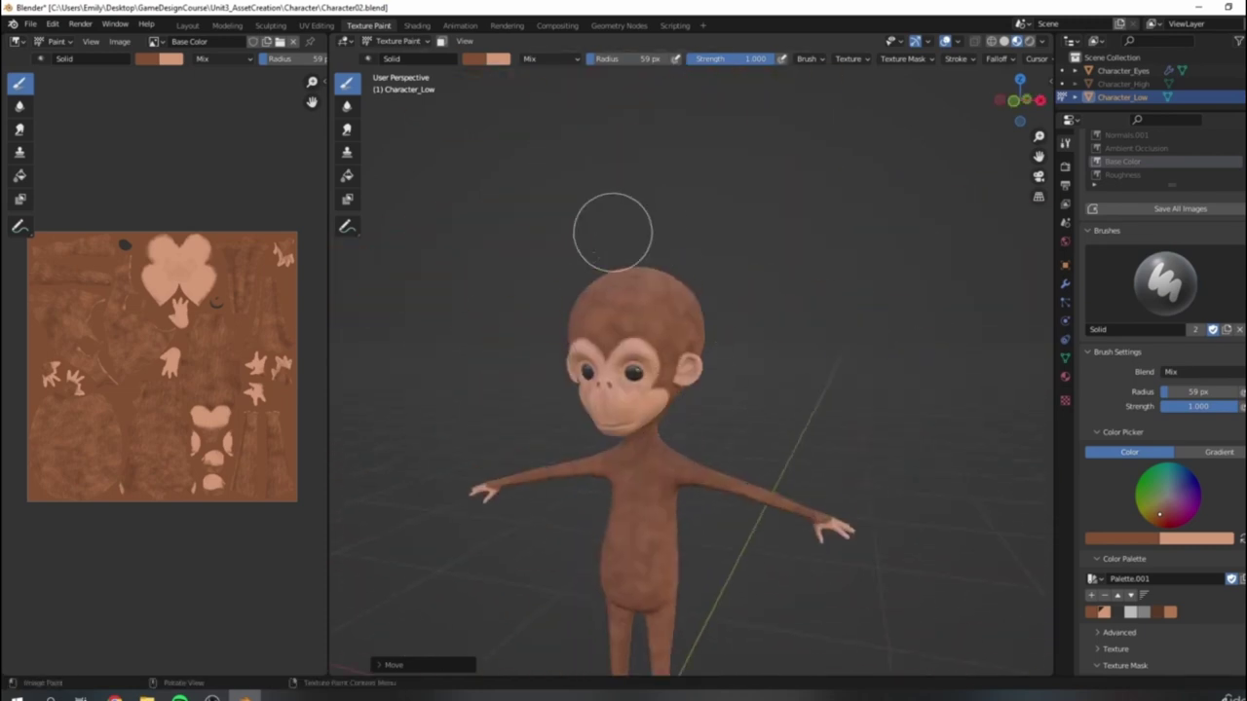
shift+middle_drag(675, 378, 687, 350)
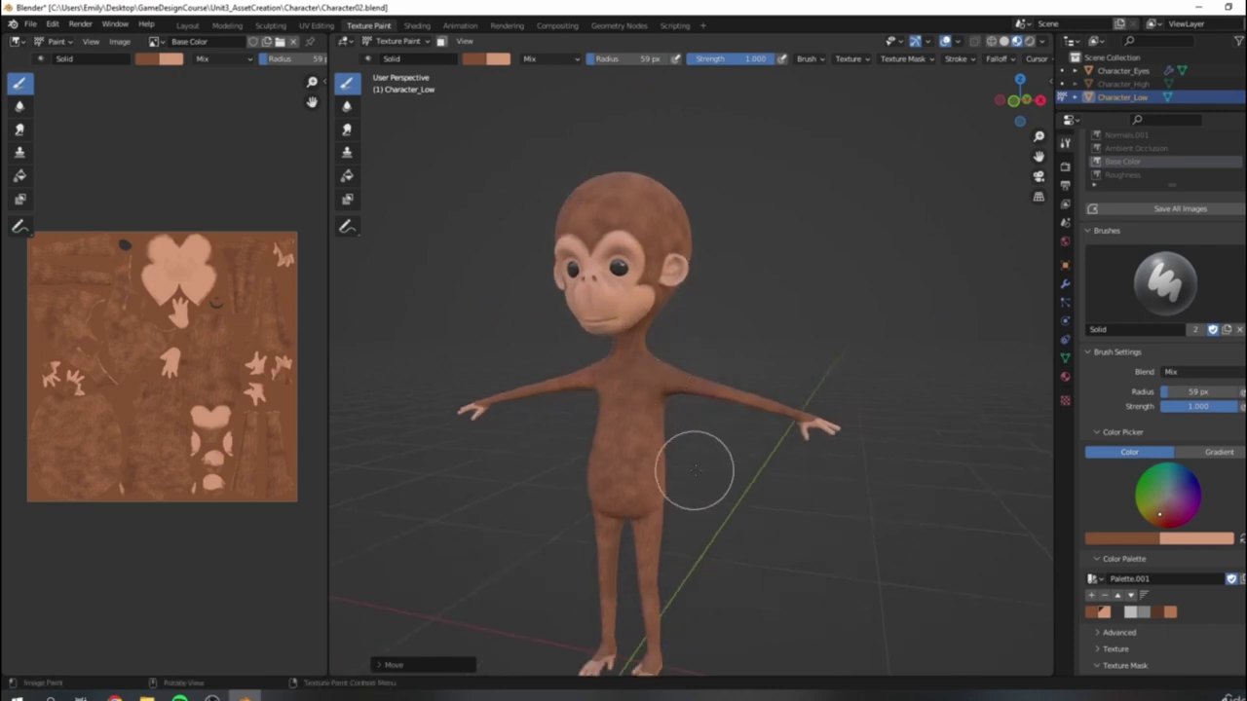
Step: Examine the torso fur from the front, both up close and at full-figure distance
scroll(694, 470, down, 4)
scroll(798, 474, up, 2)
scroll(658, 449, up, 4)
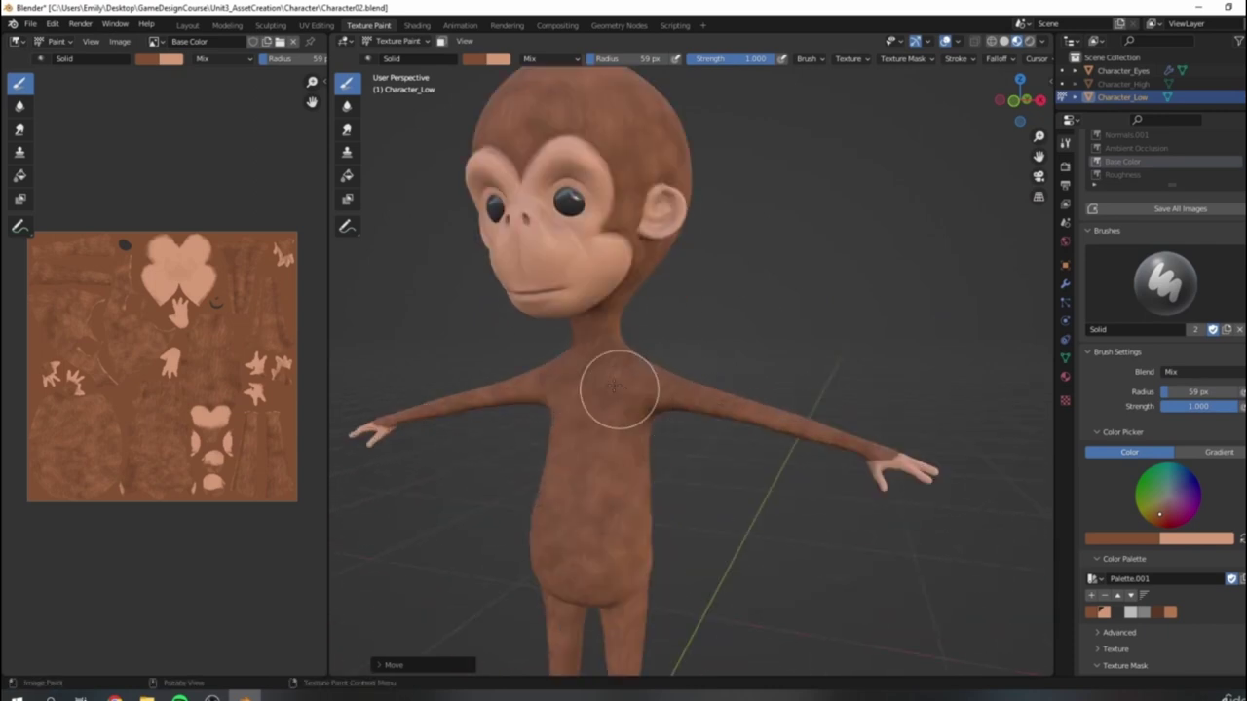
scroll(617, 390, down, 2)
shift+middle_drag(621, 384, 592, 324)
middle_drag(652, 262, 663, 334)
scroll(662, 334, up, 3)
scroll(664, 337, down, 3)
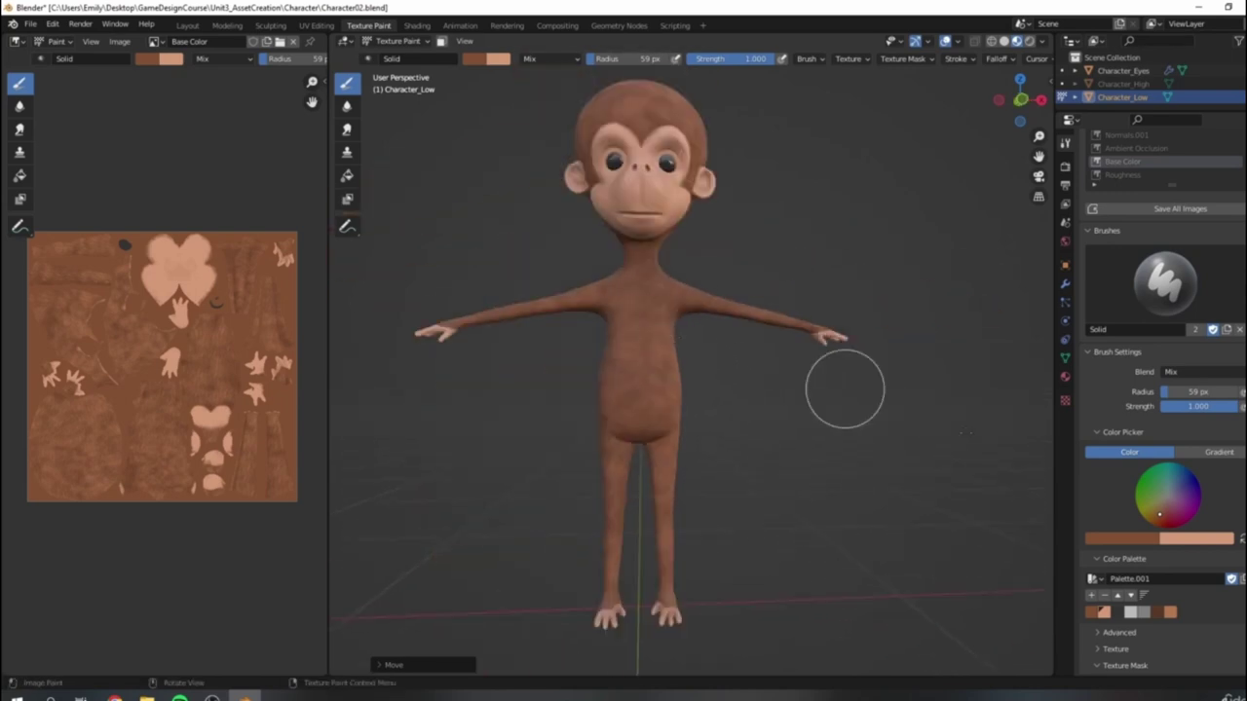
scroll(607, 126, up, 3)
scroll(633, 360, up, 3)
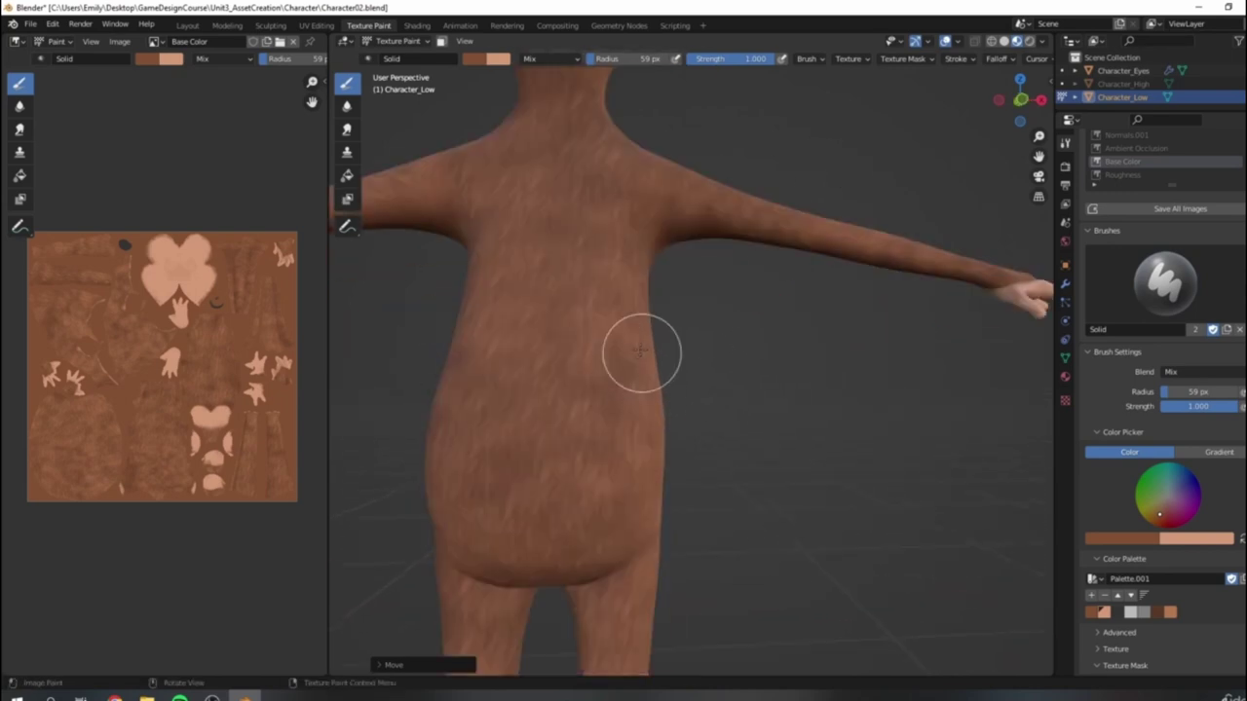
scroll(544, 270, down, 3)
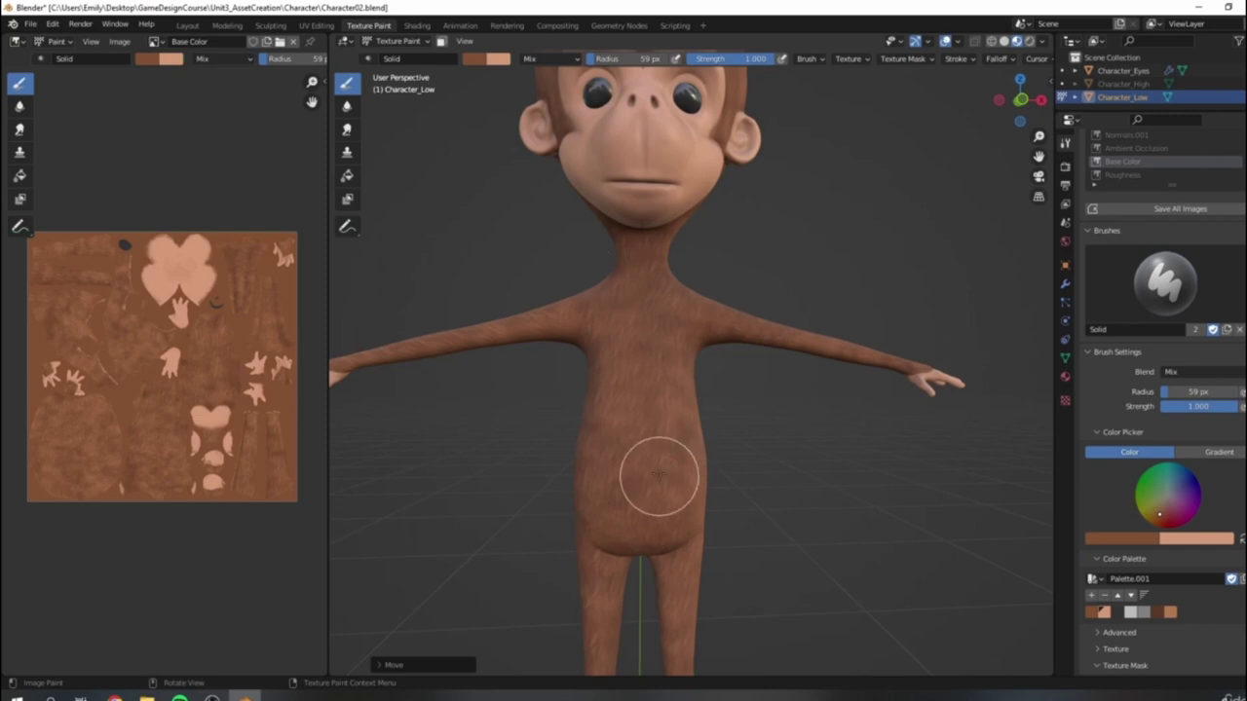
scroll(1165, 390, down, 4)
scroll(1165, 390, up, 4)
Step: Activate the Texture brush and enlarge its radius to 88 px
click(1165, 282)
click(898, 361)
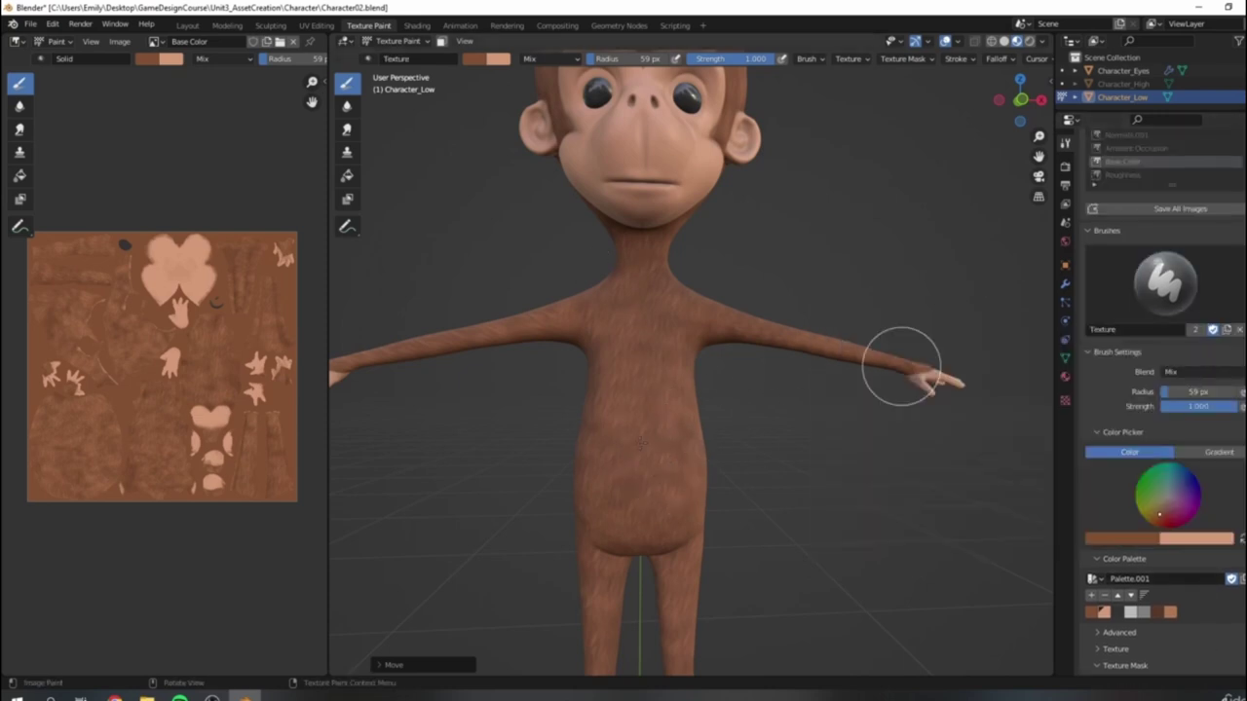
key(bracketright)
key(bracketright)
key(bracketright)
key(bracketright)
Step: Brush brown over the monkey's chest and belly using the fur texture mask
middle_drag(793, 439, 732, 430)
scroll(732, 430, up, 2)
shift+middle_drag(635, 448, 683, 466)
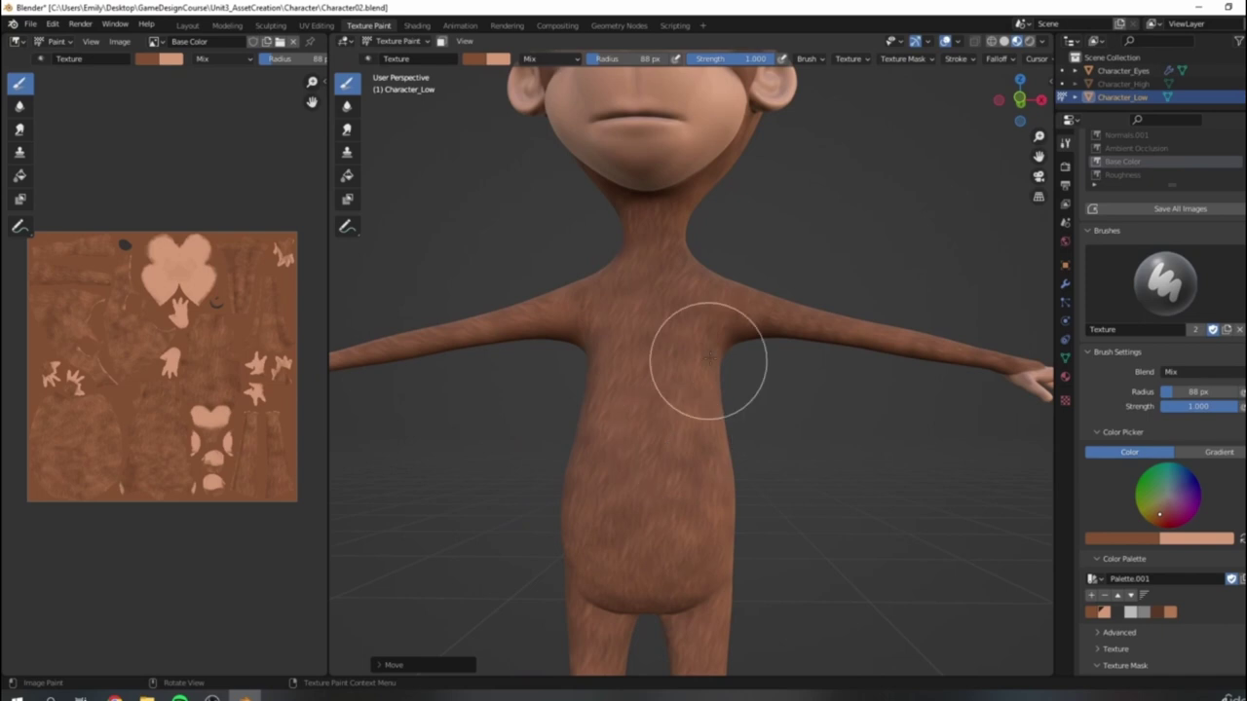
scroll(1159, 438, down, 3)
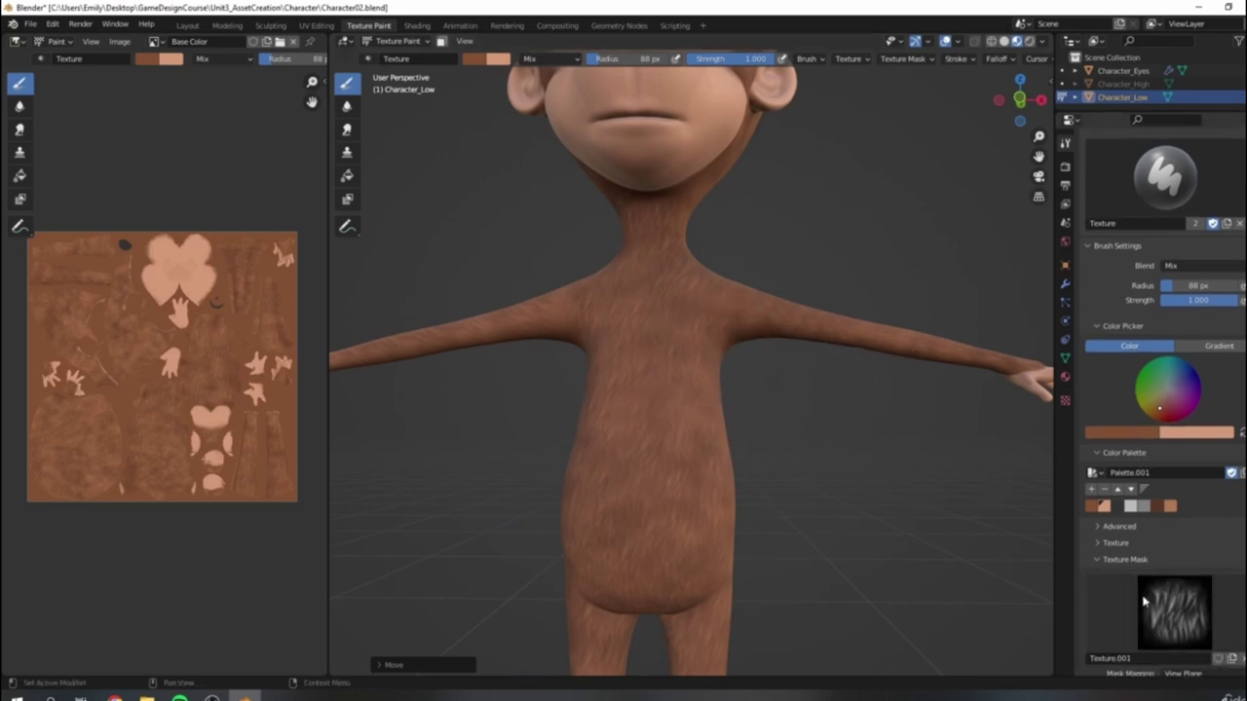
scroll(1177, 602, down, 2)
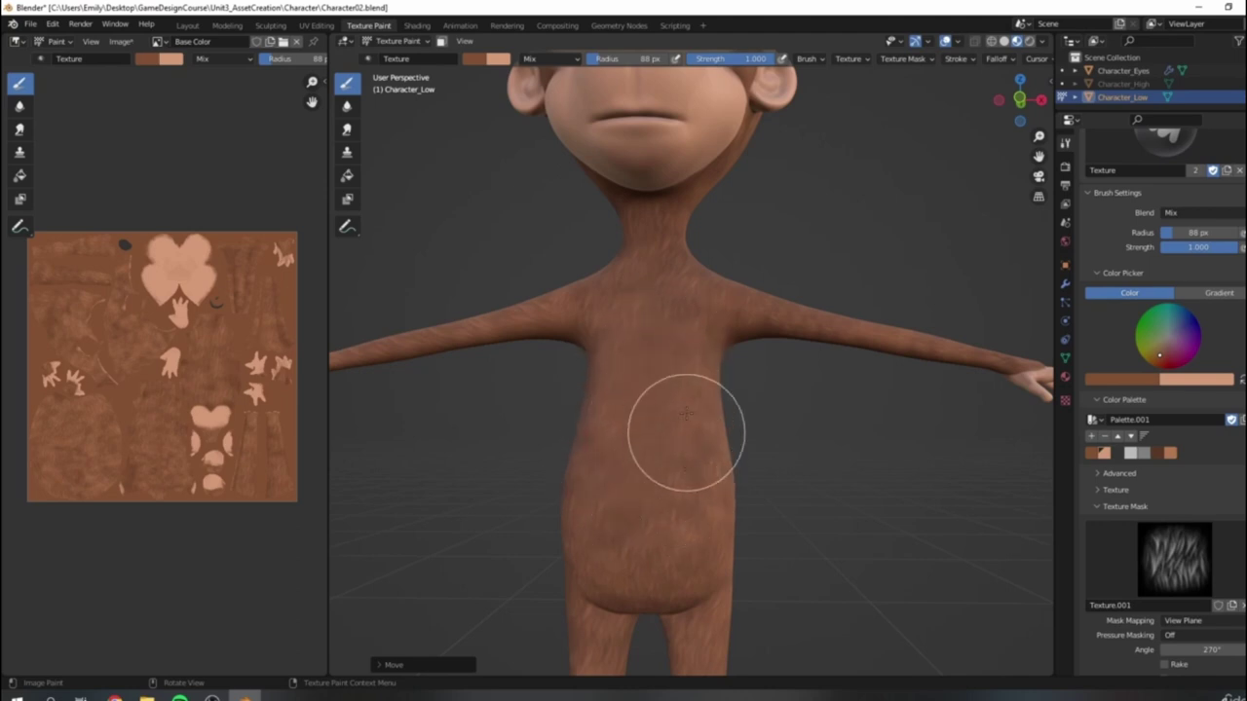
mouse_move(627, 352)
mouse_down()
mouse_move(593, 396)
mouse_move(621, 376)
mouse_move(595, 561)
mouse_move(578, 520)
mouse_move(613, 587)
mouse_move(696, 557)
mouse_move(681, 529)
mouse_up()
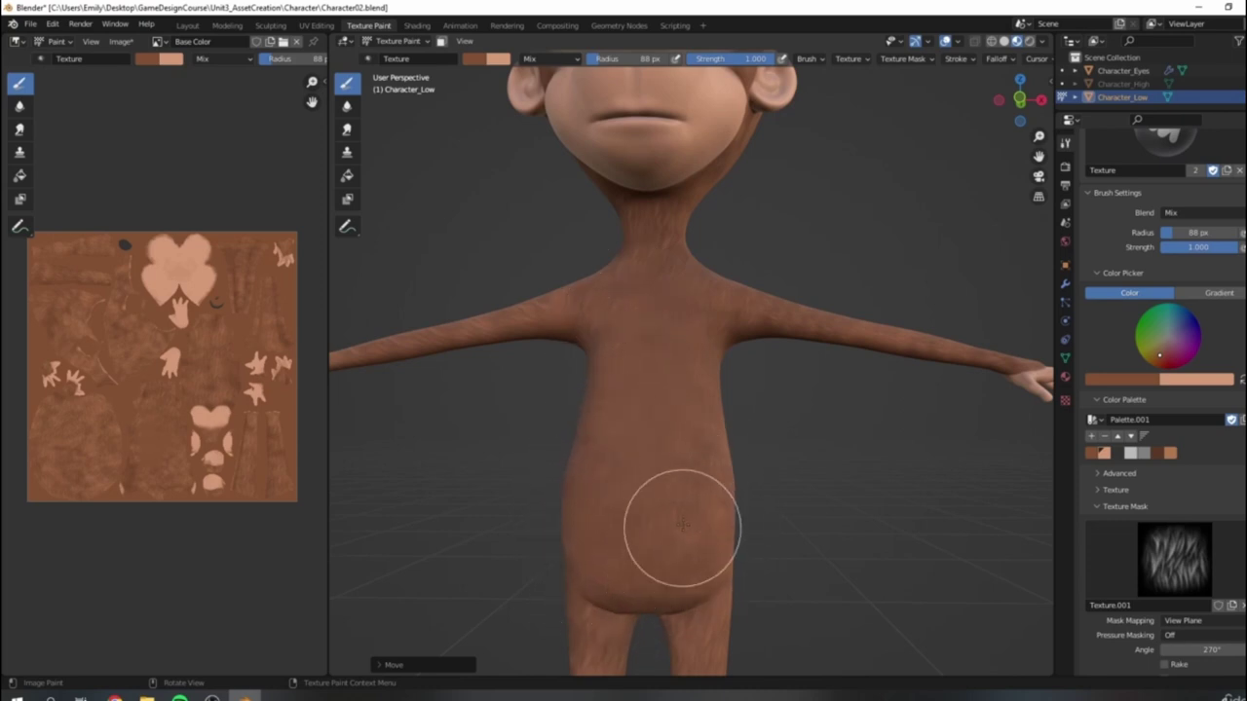
Step: Inspect the repainted chest and belly at several distances and from several angles
scroll(740, 261, down, 6)
middle_drag(750, 360, 679, 399)
scroll(679, 404, up, 2)
scroll(617, 426, up, 1)
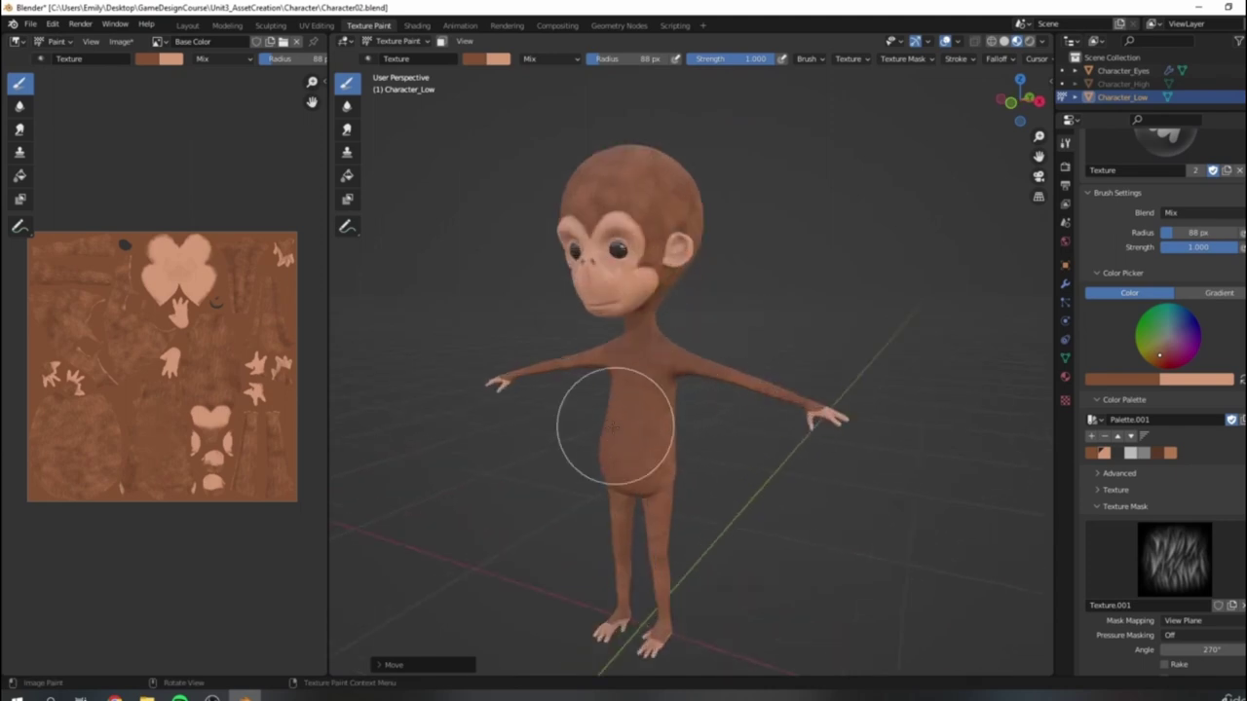
scroll(679, 476, up, 7)
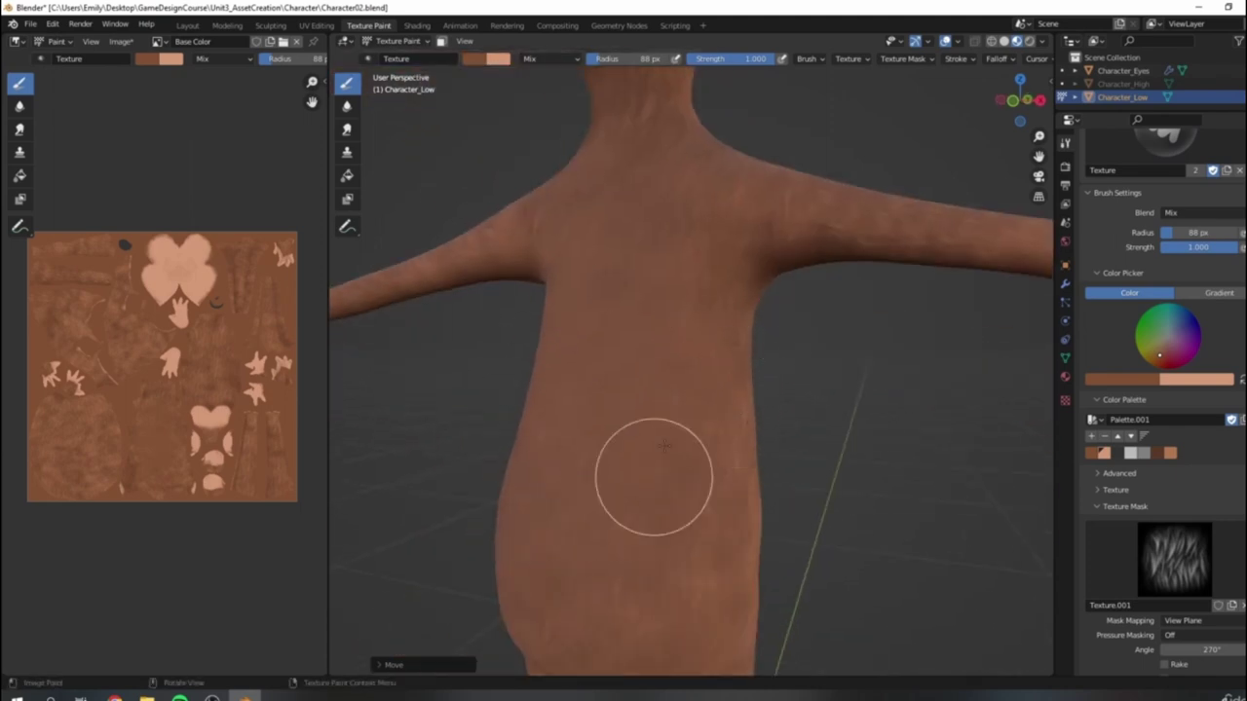
scroll(685, 367, up, 1)
scroll(699, 376, down, 3)
middle_drag(699, 376, 526, 380)
scroll(638, 380, up, 2)
mouse_move(638, 379)
middle_down()
mouse_move(473, 361)
mouse_move(593, 390)
mouse_move(758, 395)
mouse_move(727, 424)
middle_up()
scroll(666, 371, up, 2)
scroll(727, 425, up, 2)
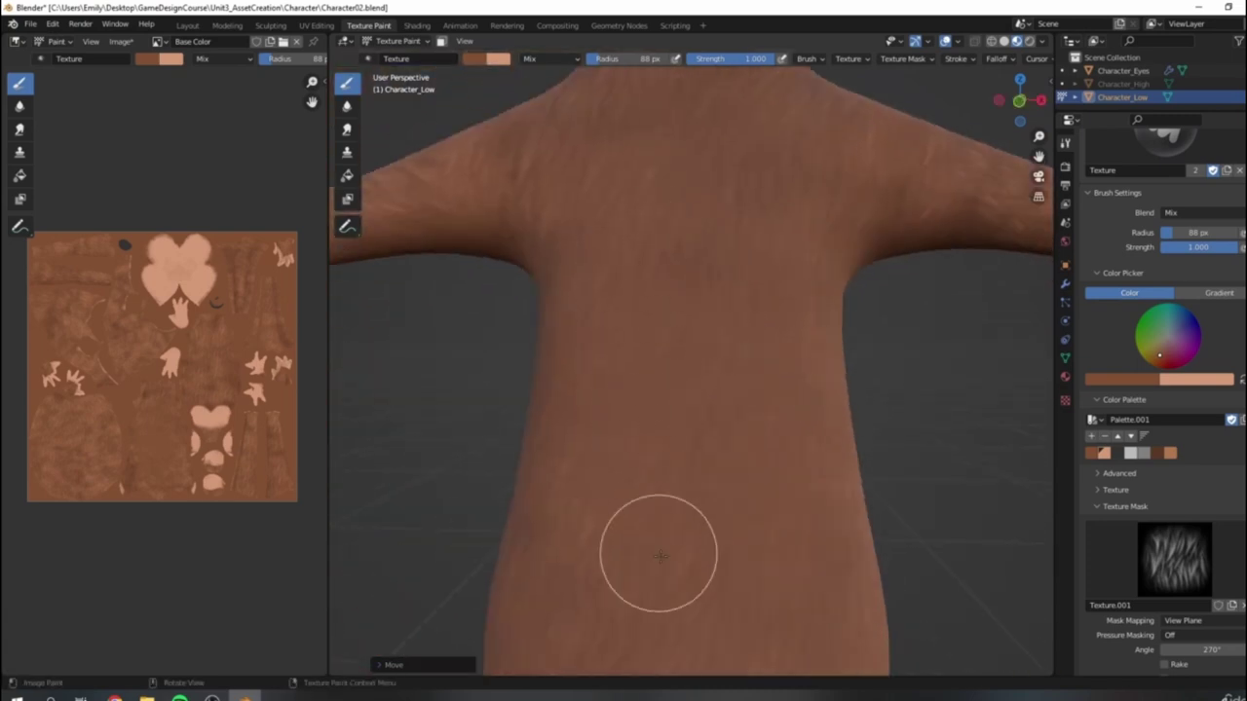
scroll(656, 325, down, 3)
scroll(1159, 439, down, 1)
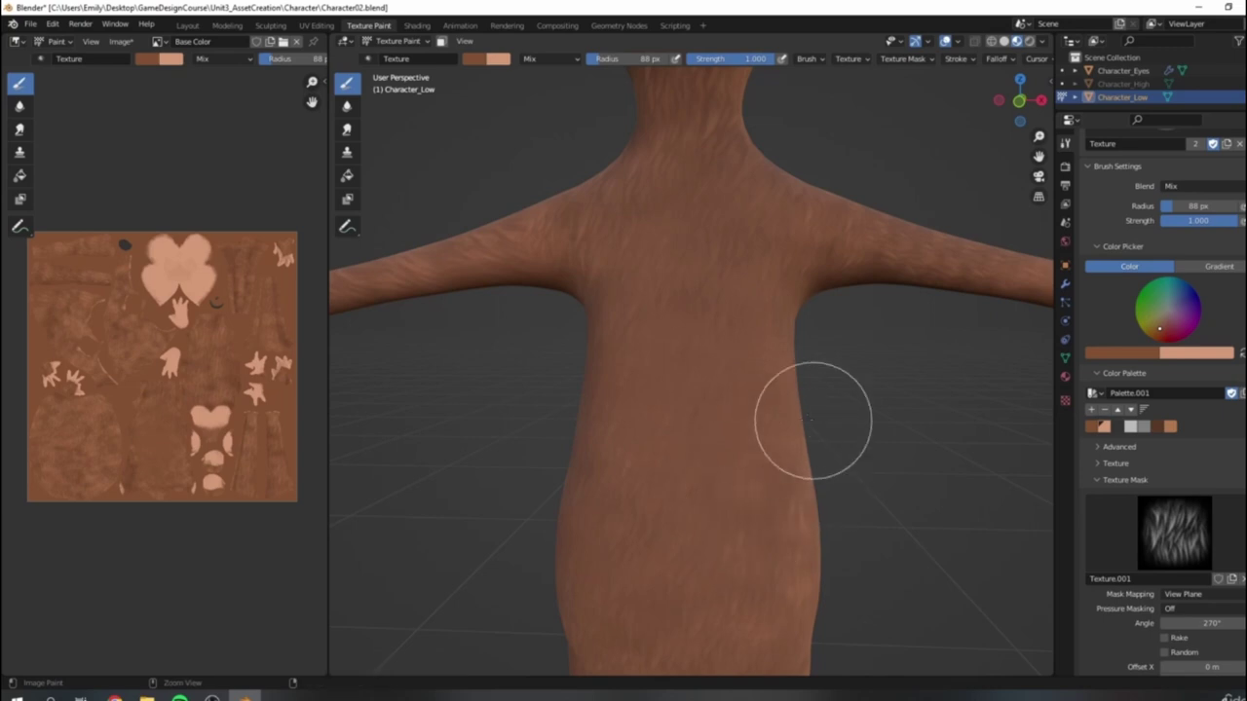
scroll(809, 421, down, 1)
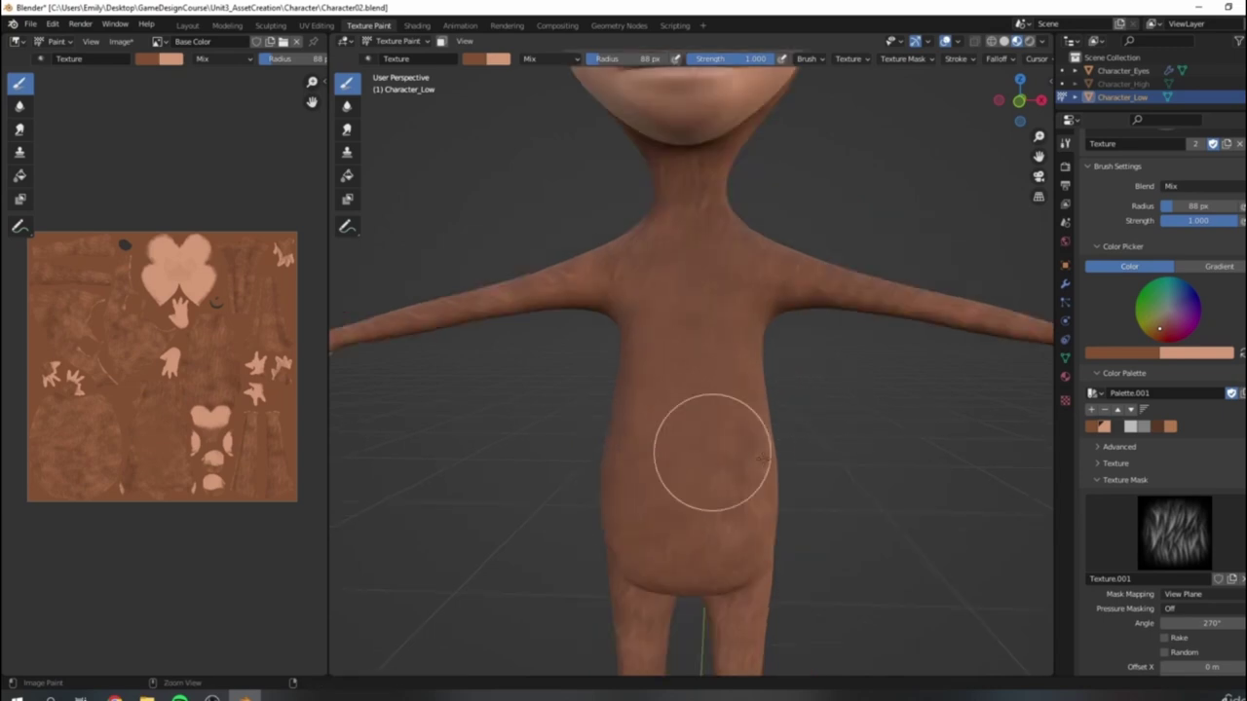
Step: Set the fur texture mask's angle to 0° and brush brown fur across the side of the head
scroll(746, 454, down, 5)
middle_drag(787, 395, 838, 380)
scroll(734, 250, up, 4)
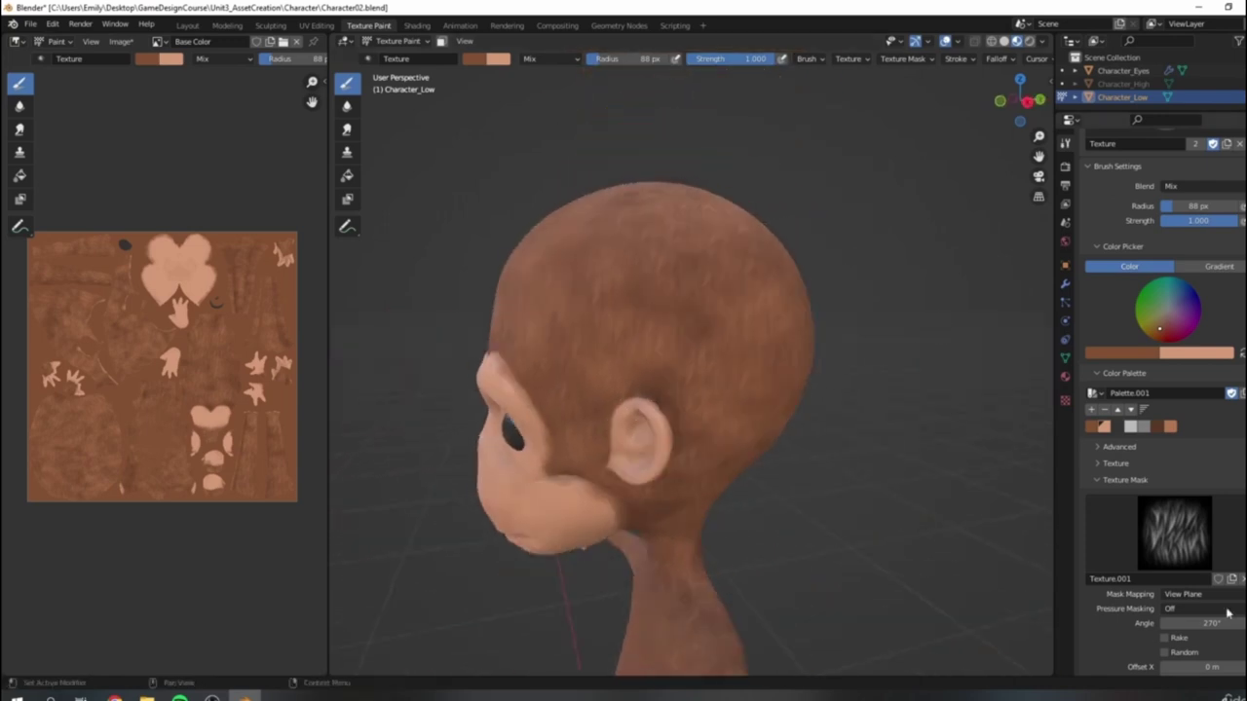
text(0)
key(Return)
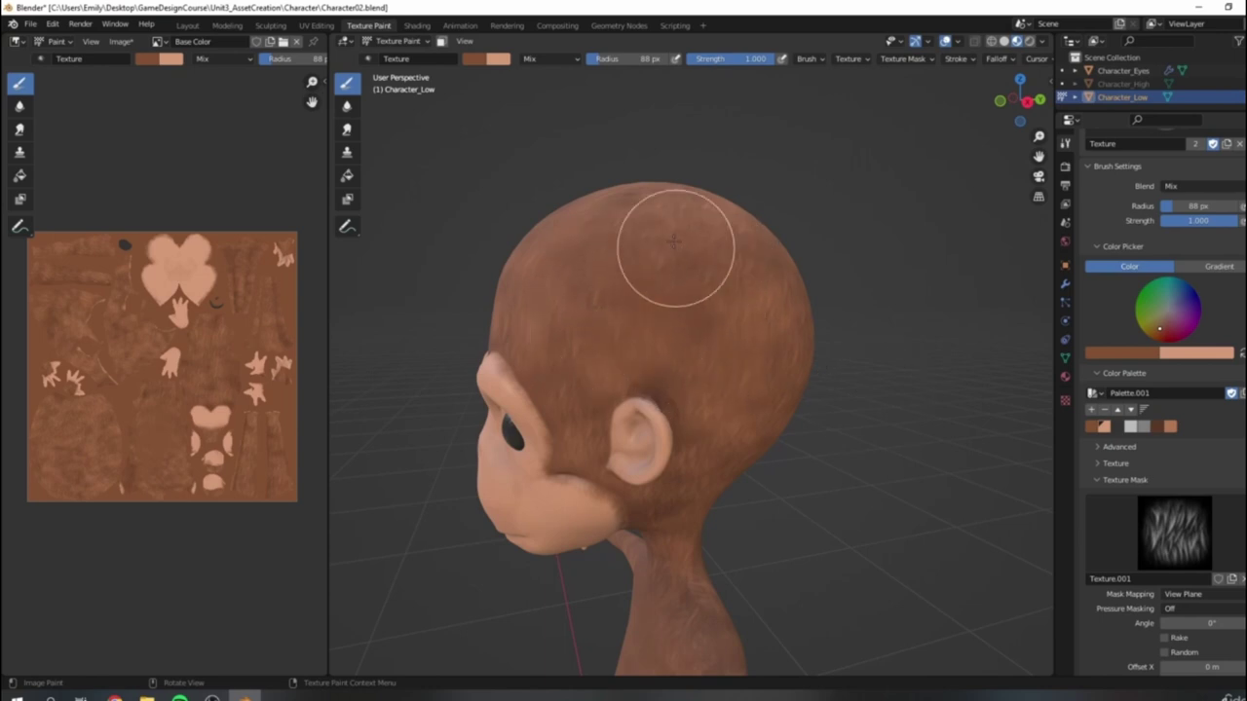
Step: Inspect the face, ear and forehead fur in three-quarter view from several distances
scroll(624, 214, down, 4)
middle_drag(691, 343, 662, 301)
scroll(819, 394, up, 4)
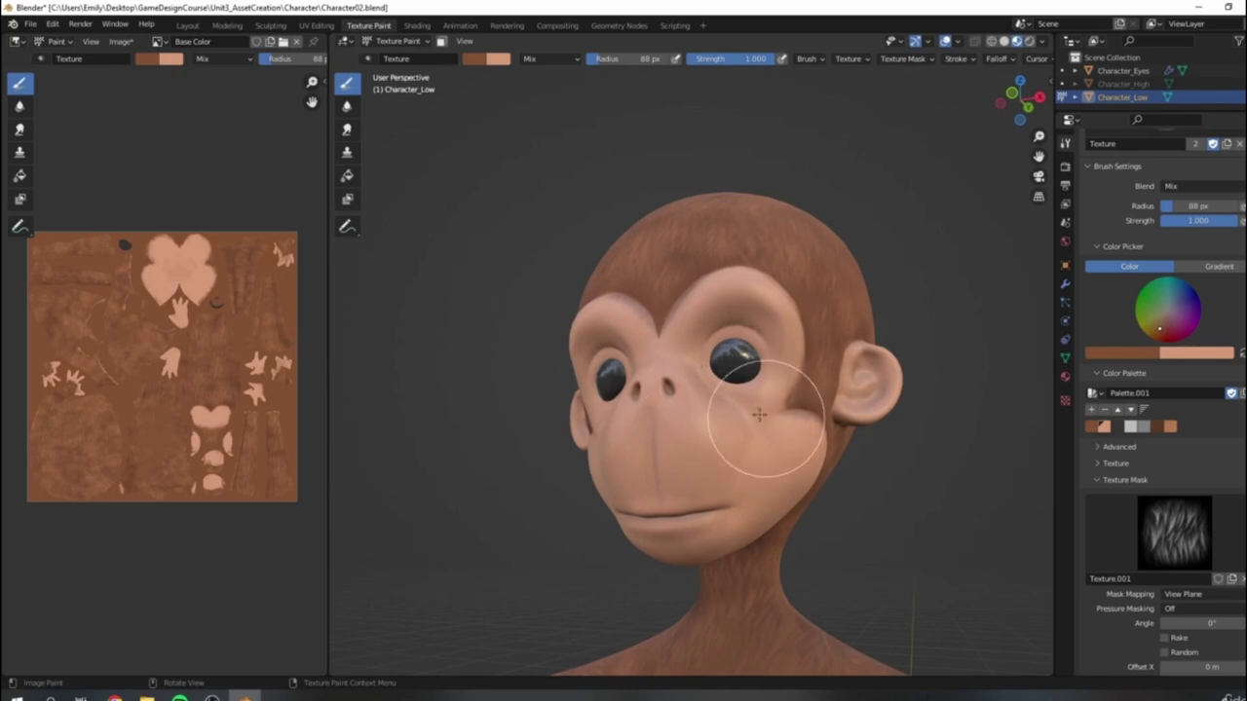
scroll(757, 417, down, 4)
scroll(638, 289, up, 1)
scroll(737, 237, up, 2)
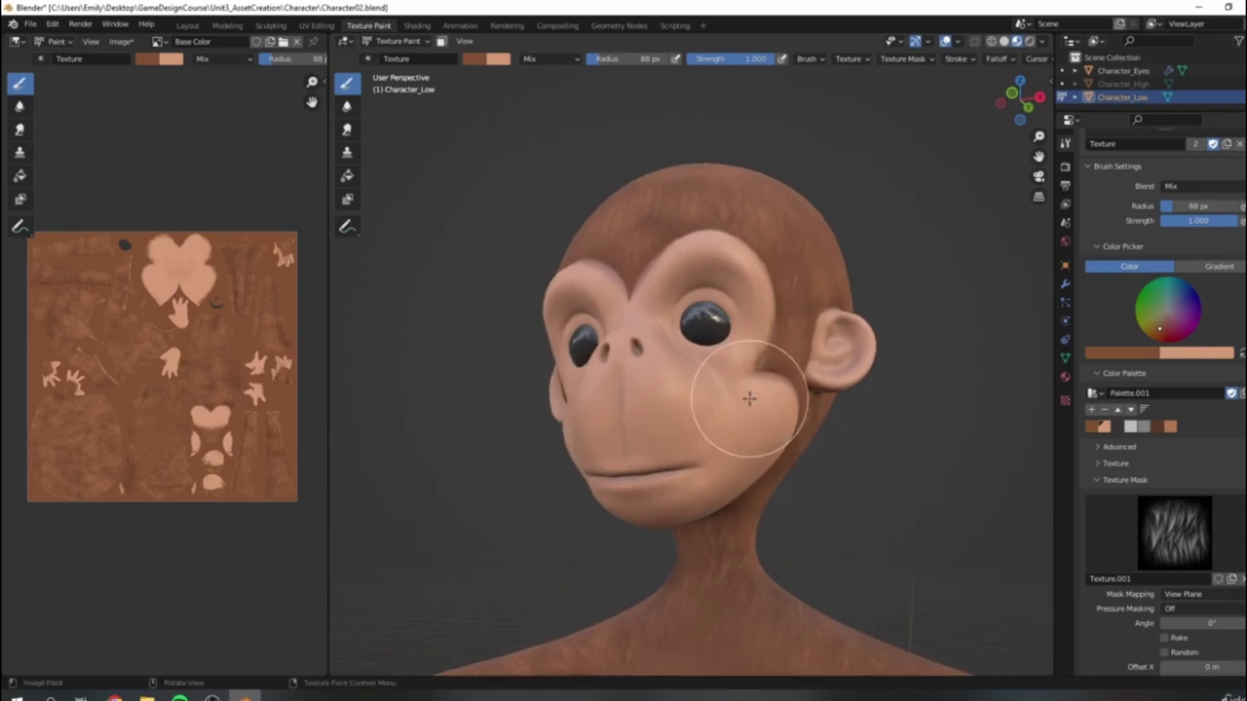
middle_drag(743, 331, 740, 259)
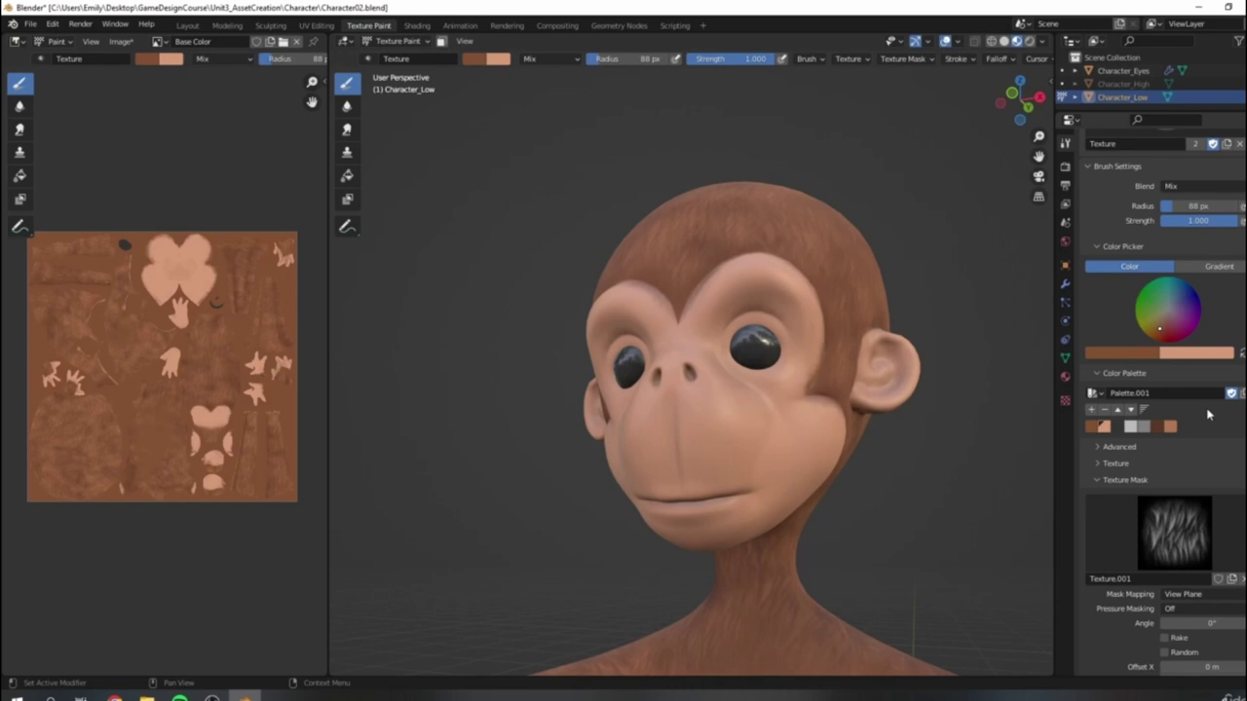
Step: Activate the Solid brush and load the peach palette swatch as the painting color
scroll(1208, 415, up, 5)
click(1161, 297)
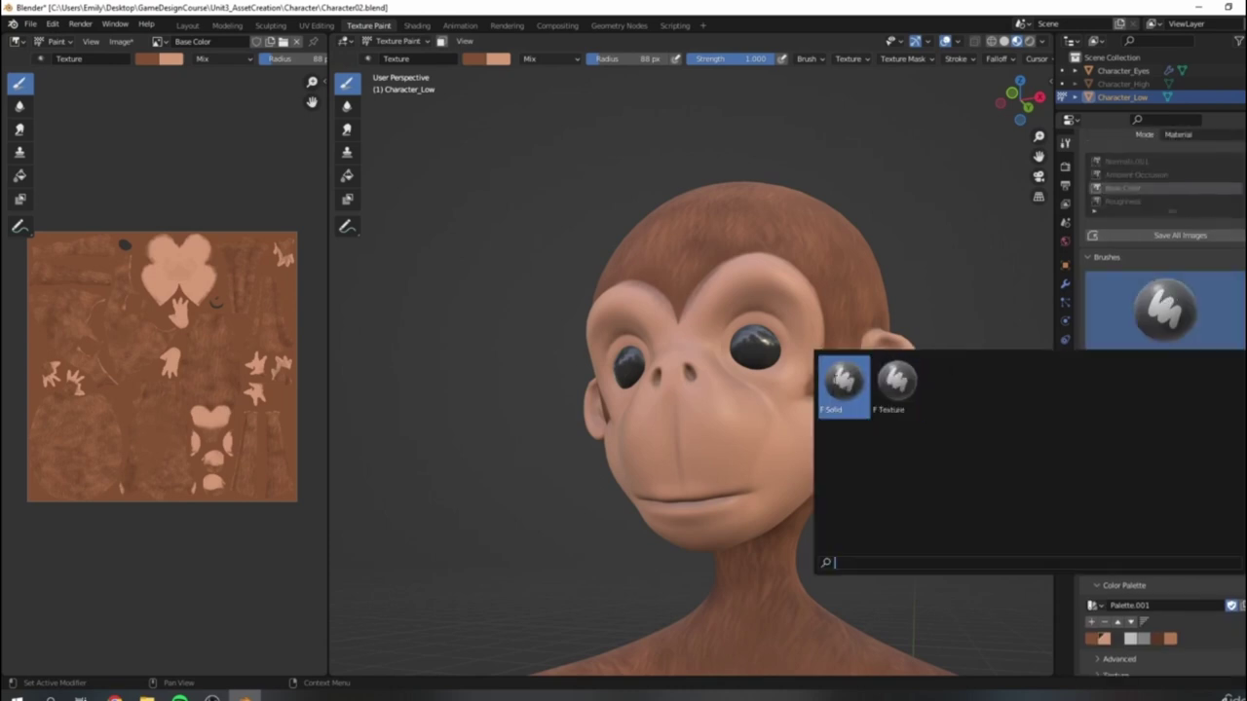
click(844, 383)
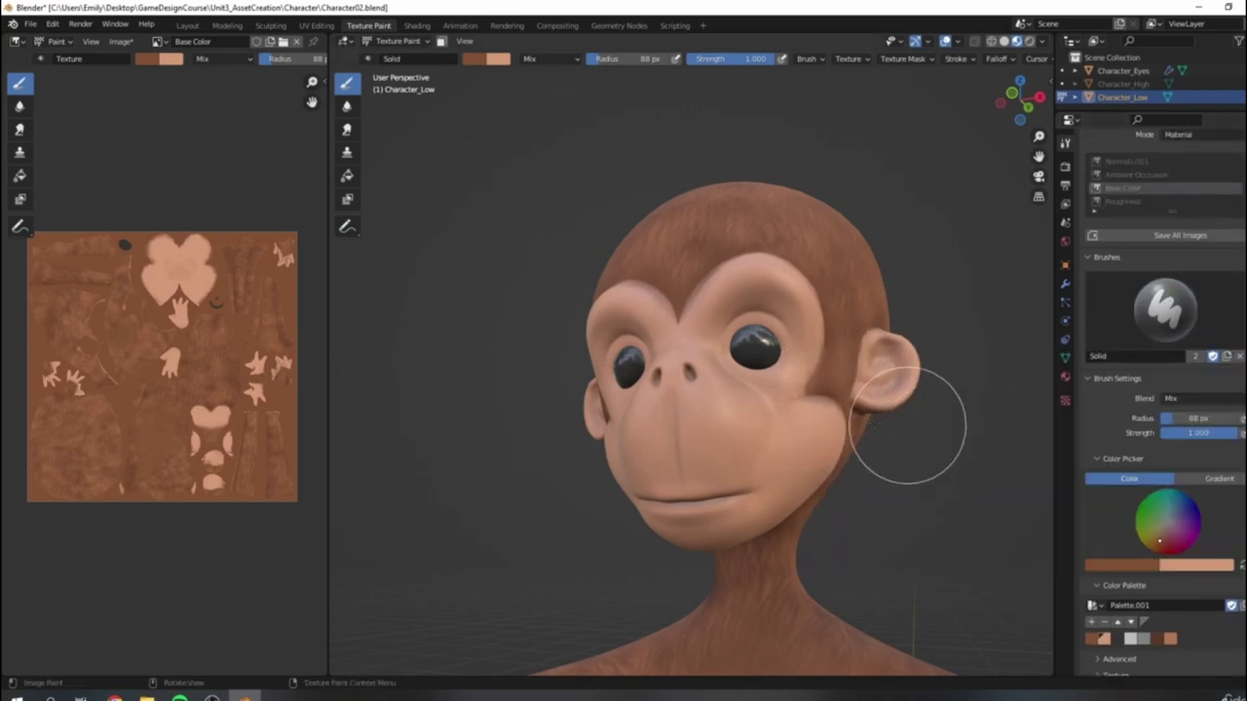
shift+middle_drag(918, 342, 918, 317)
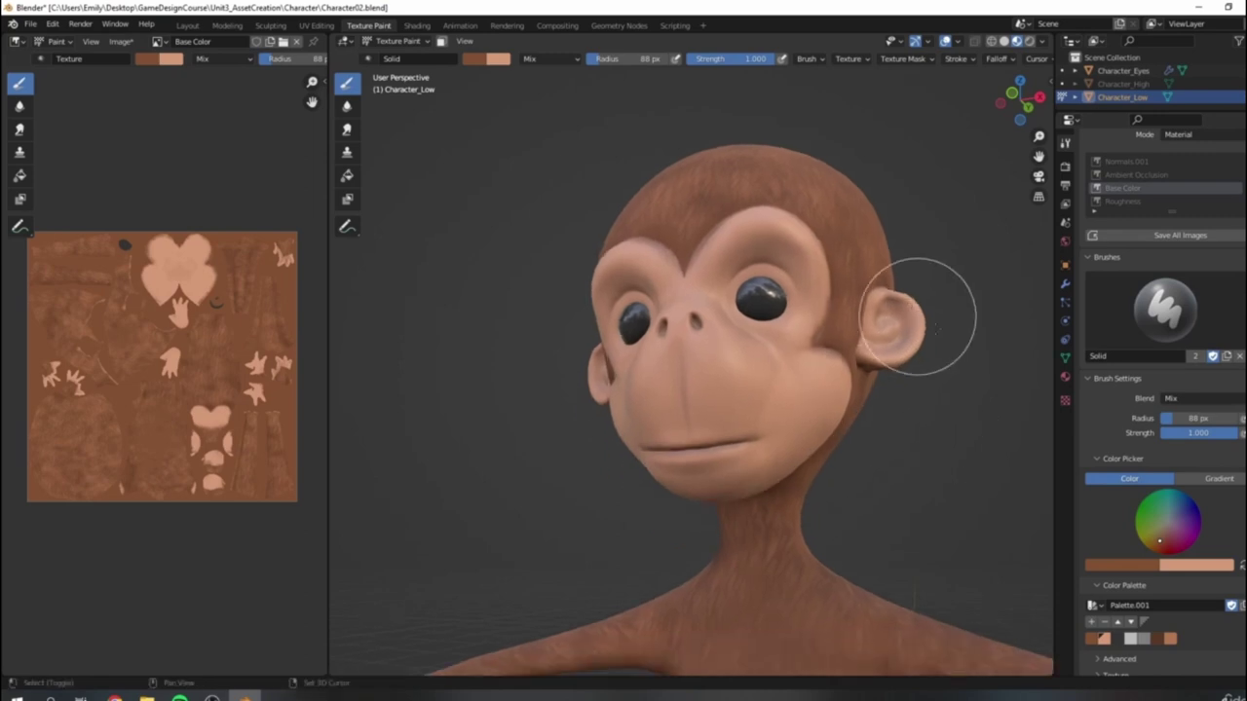
click(1105, 639)
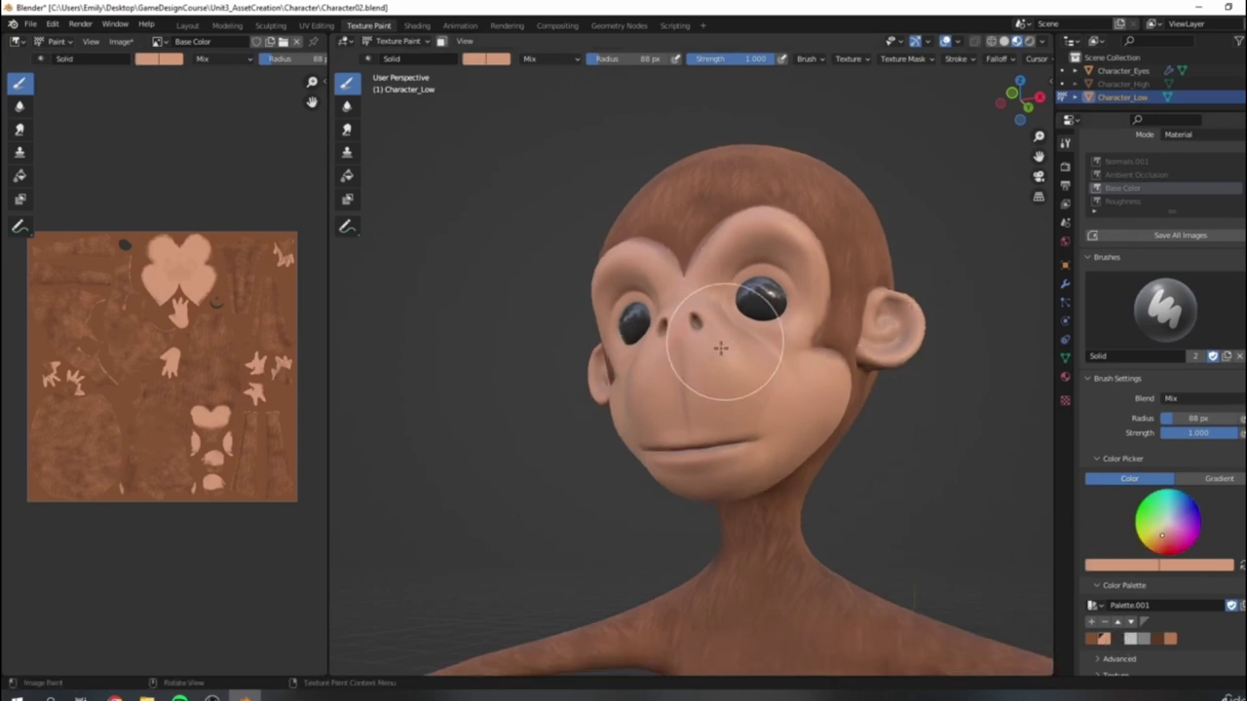
Step: Darken the peach painting color to a browner skin shade for shading the face
scroll(779, 356, up, 5)
shift+middle_drag(801, 238, 752, 331)
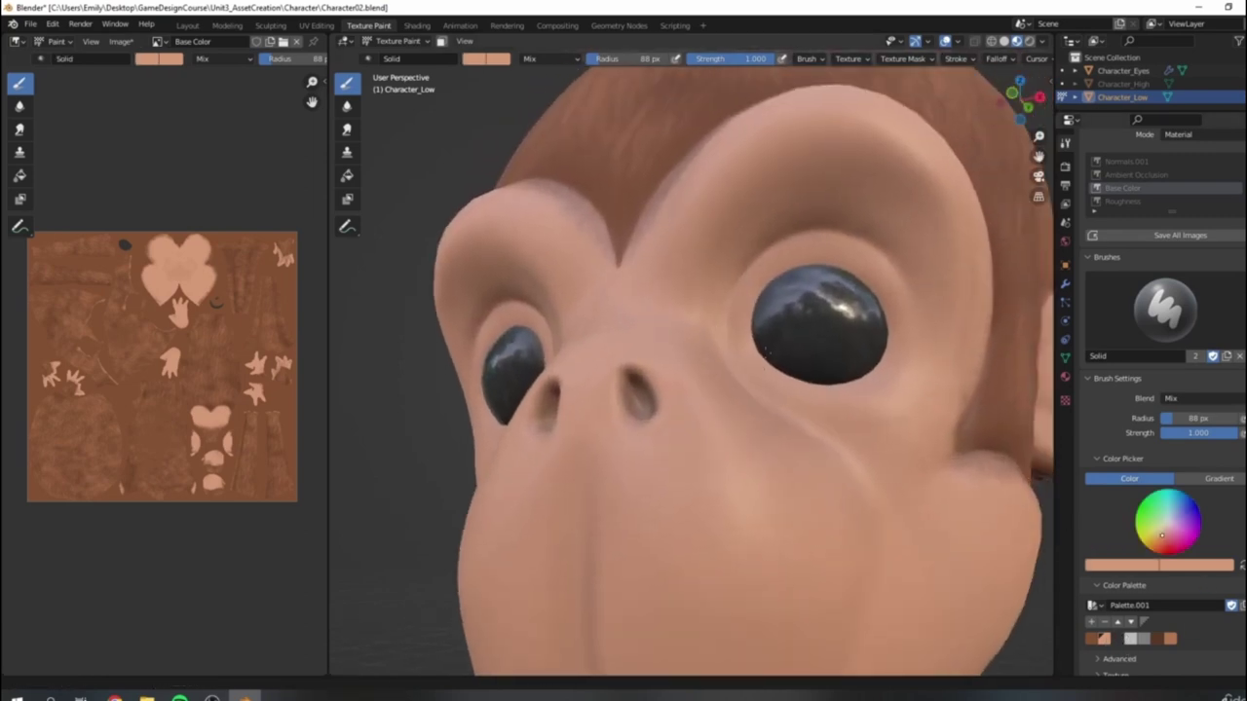
scroll(833, 296, down, 2)
scroll(793, 281, down, 4)
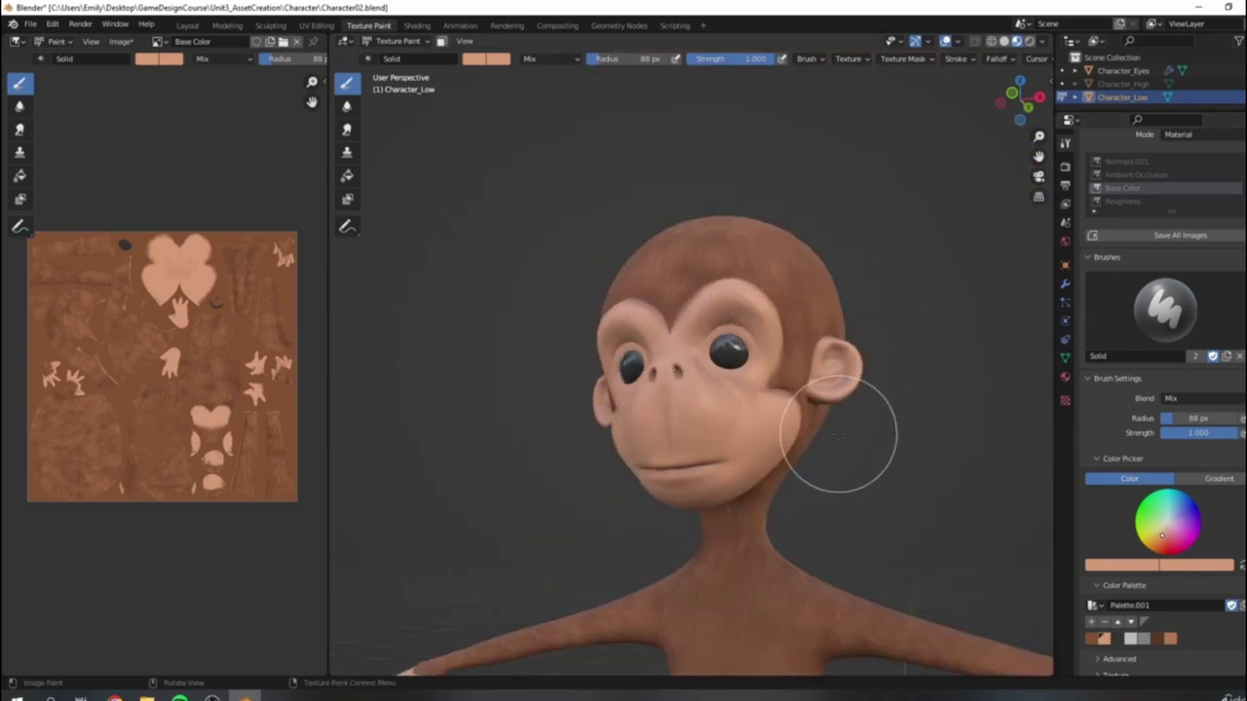
scroll(701, 390, up, 1)
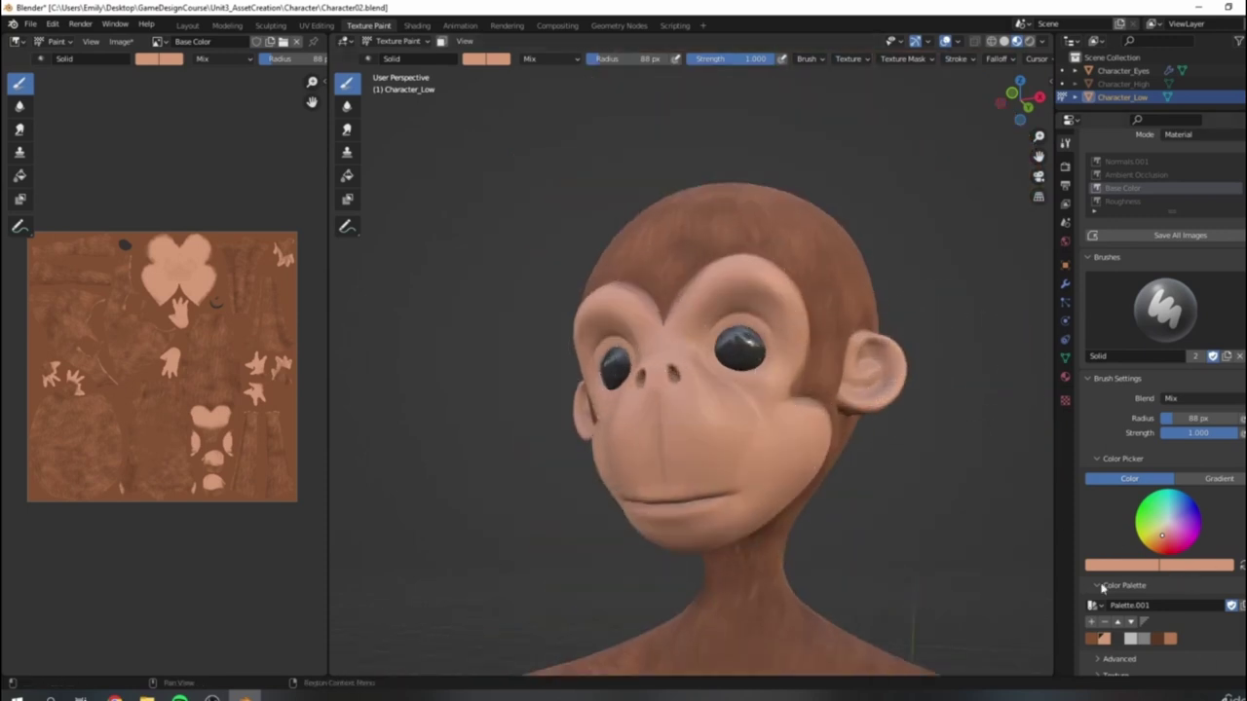
click(1136, 569)
click(1127, 569)
drag(1148, 405, 1147, 431)
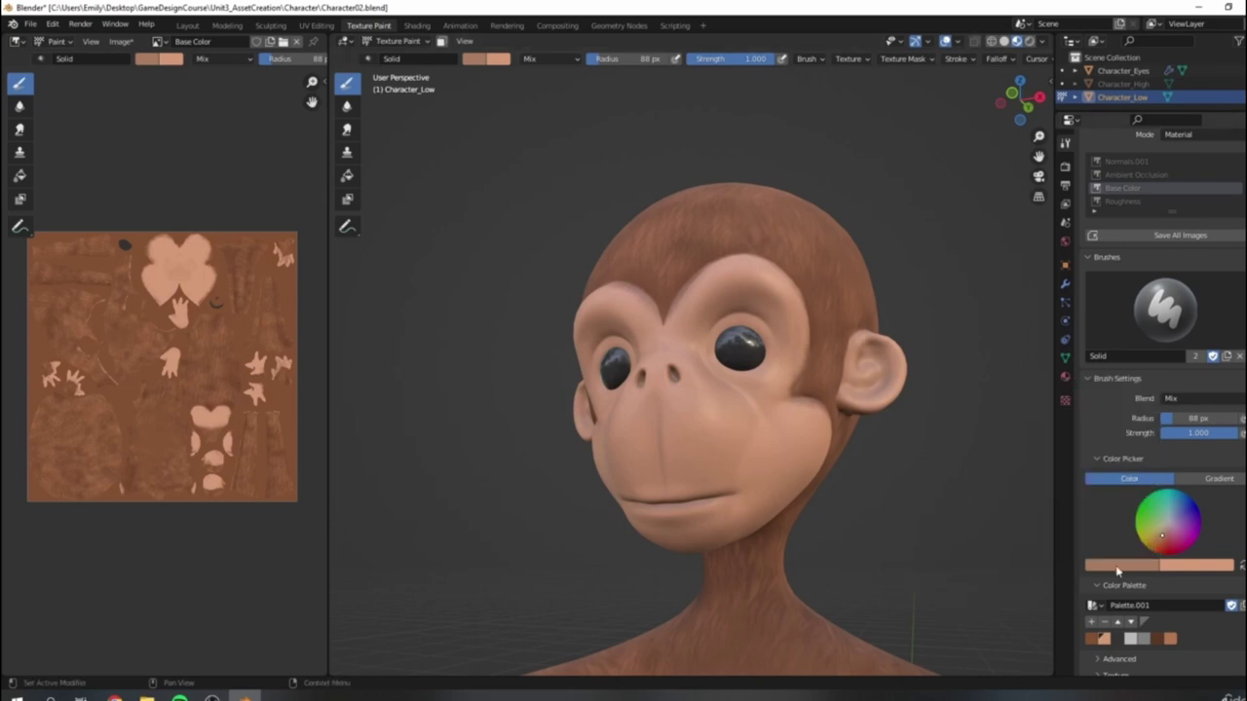
Step: Add the darker skin shade to the color palette and set the Solid brush's strength to 0.300
middle_drag(890, 458, 774, 458)
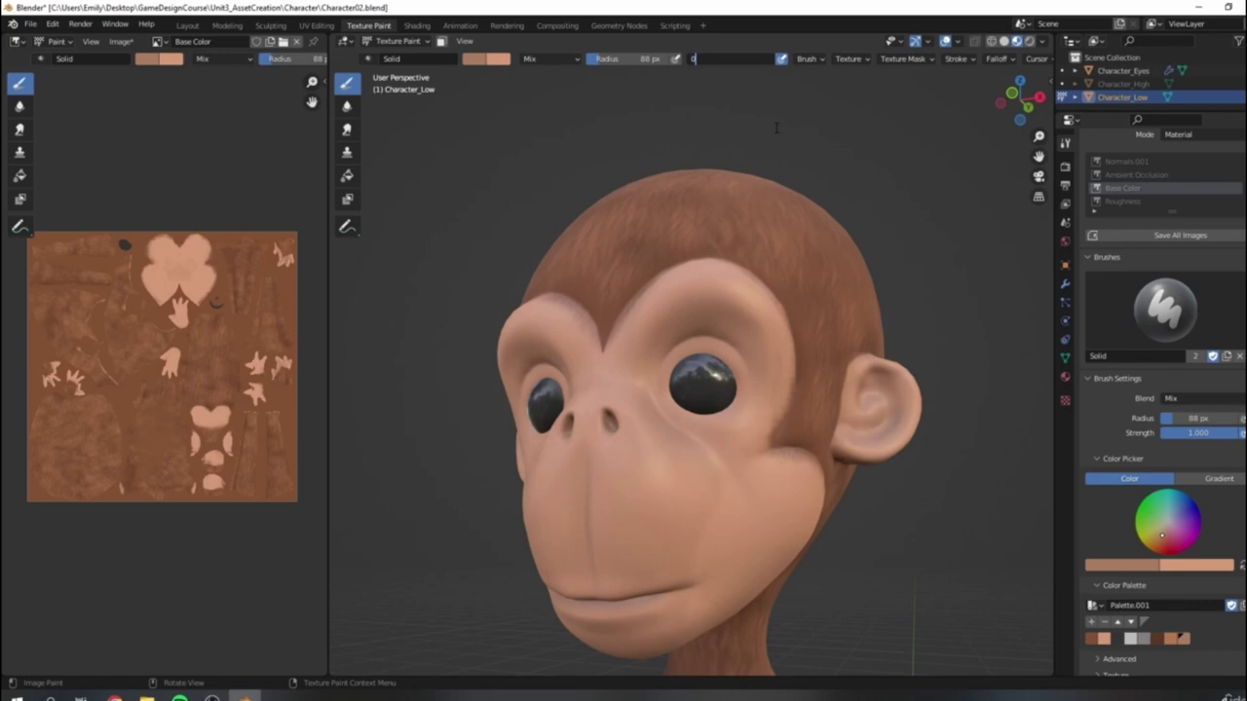
key(Return)
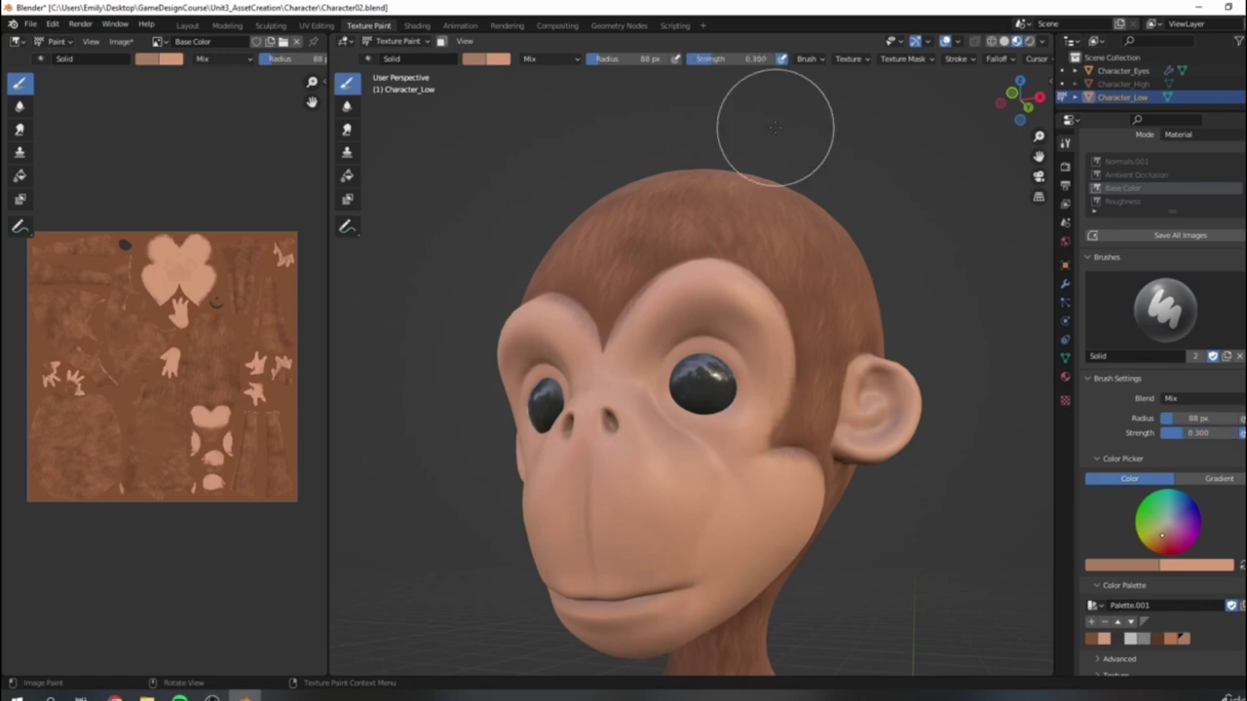
scroll(616, 407, up, 5)
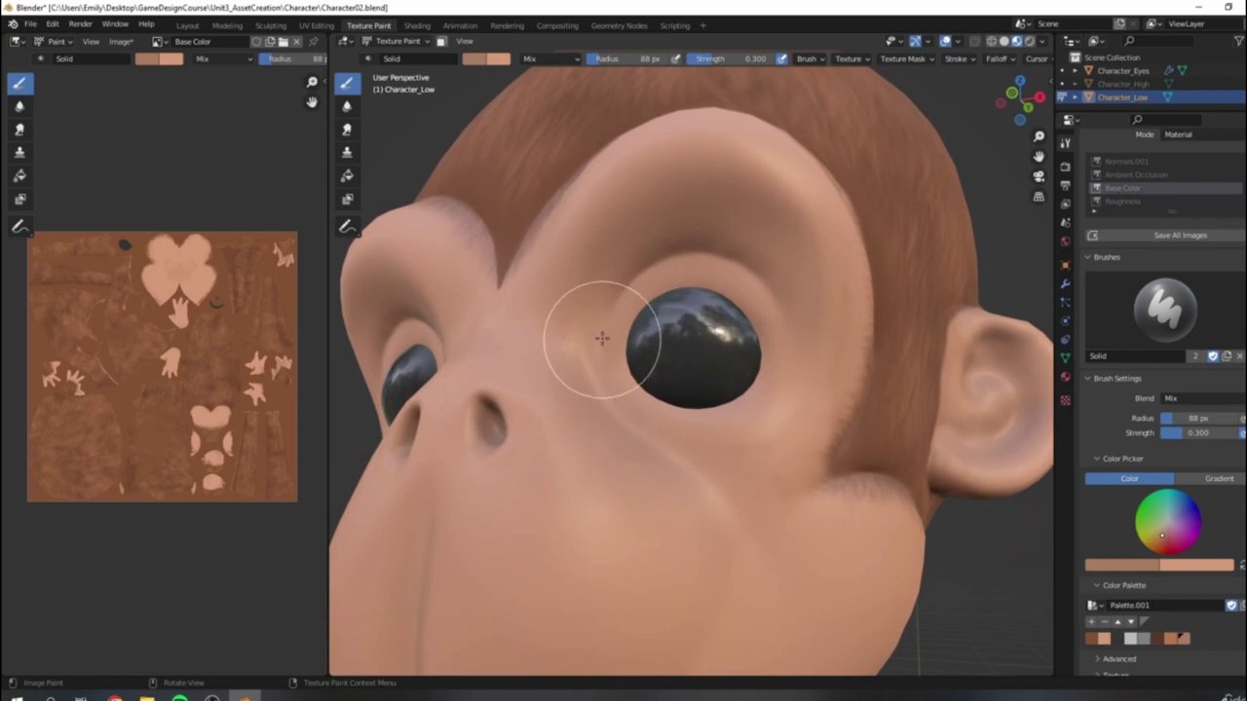
scroll(606, 268, down, 6)
middle_drag(606, 270, 769, 317)
scroll(852, 354, up, 4)
middle_drag(877, 354, 737, 334)
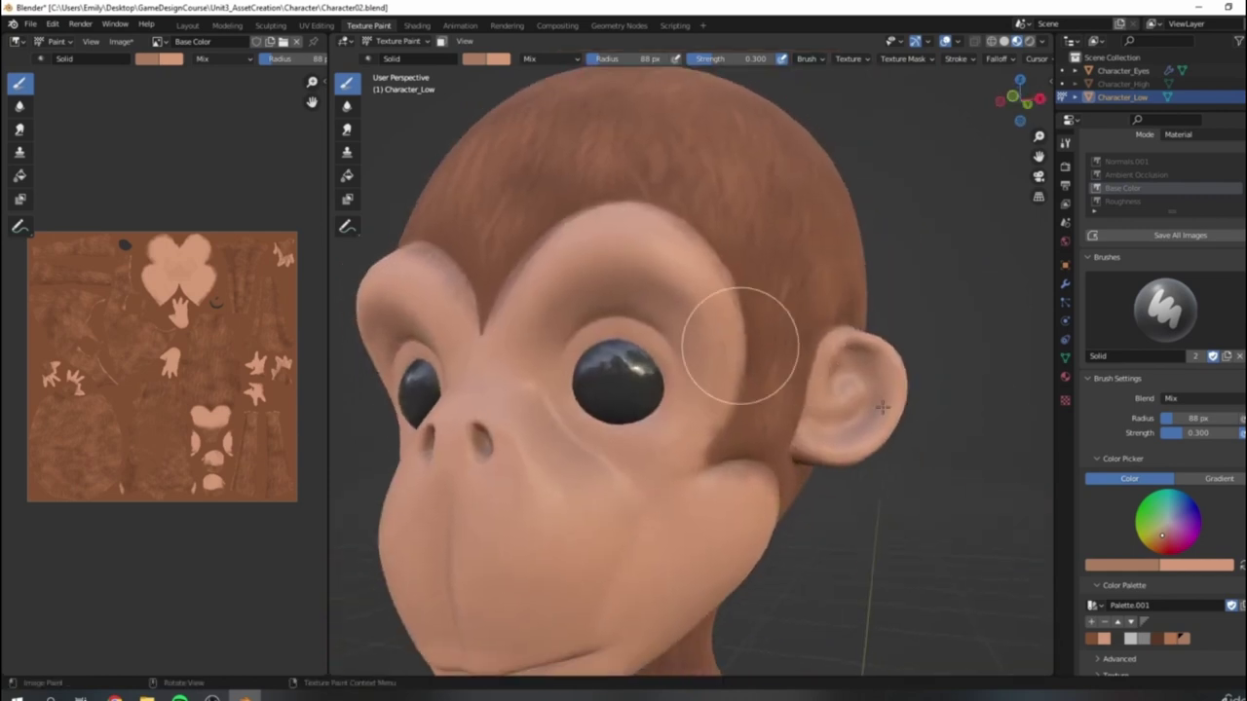
Step: Enable X mirror symmetry for painting and shade the inner sides of both eye sockets
scroll(1186, 463, down, 15)
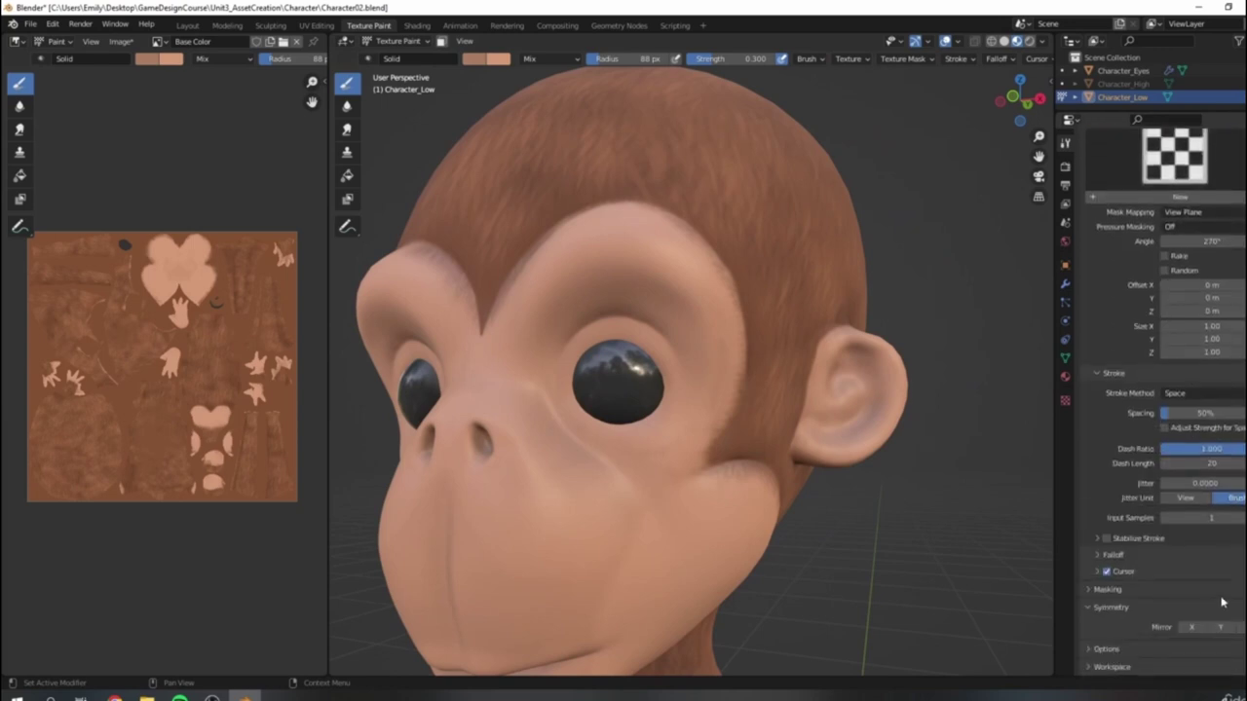
click(1193, 629)
scroll(677, 390, up, 2)
shift+middle_drag(653, 340, 779, 375)
middle_drag(780, 375, 731, 317)
middle_drag(691, 368, 695, 400)
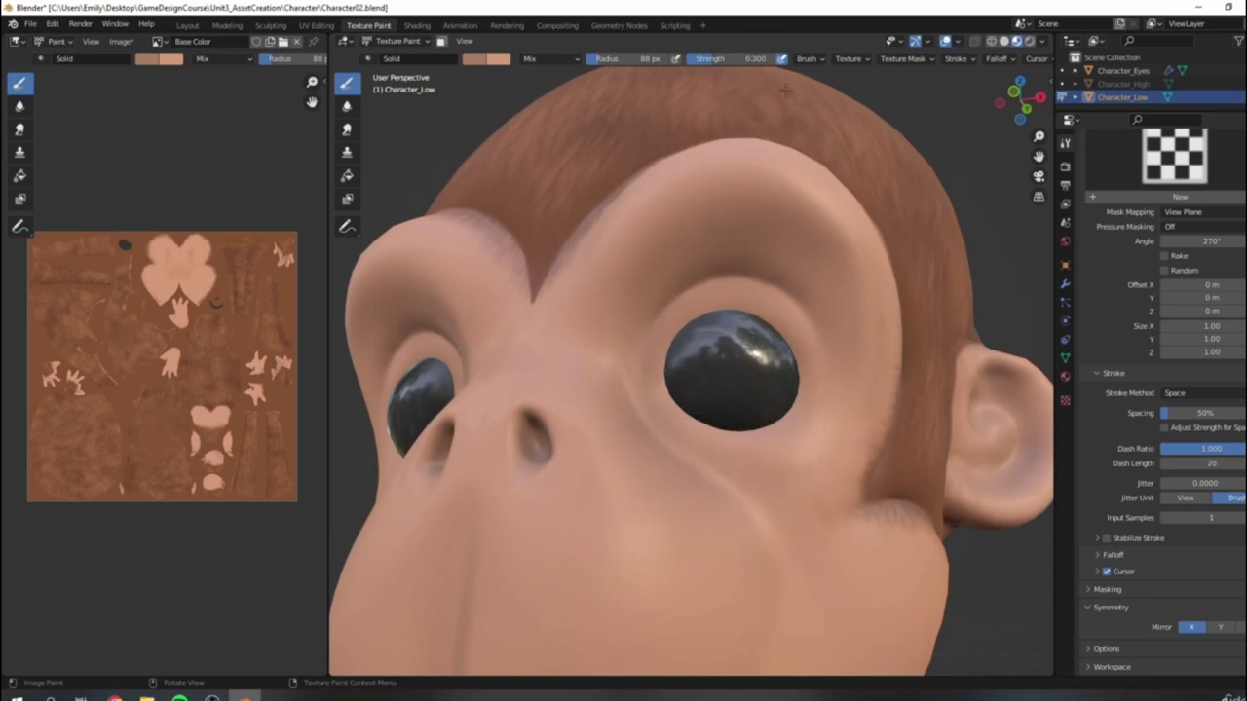
Step: Check the mirrored shading on the texture image, set the brush radius to 45 px and darken around both eyes
scroll(785, 90, down, 5)
scroll(176, 360, up, 5)
middle_drag(217, 132, 199, 317)
scroll(228, 247, up, 2)
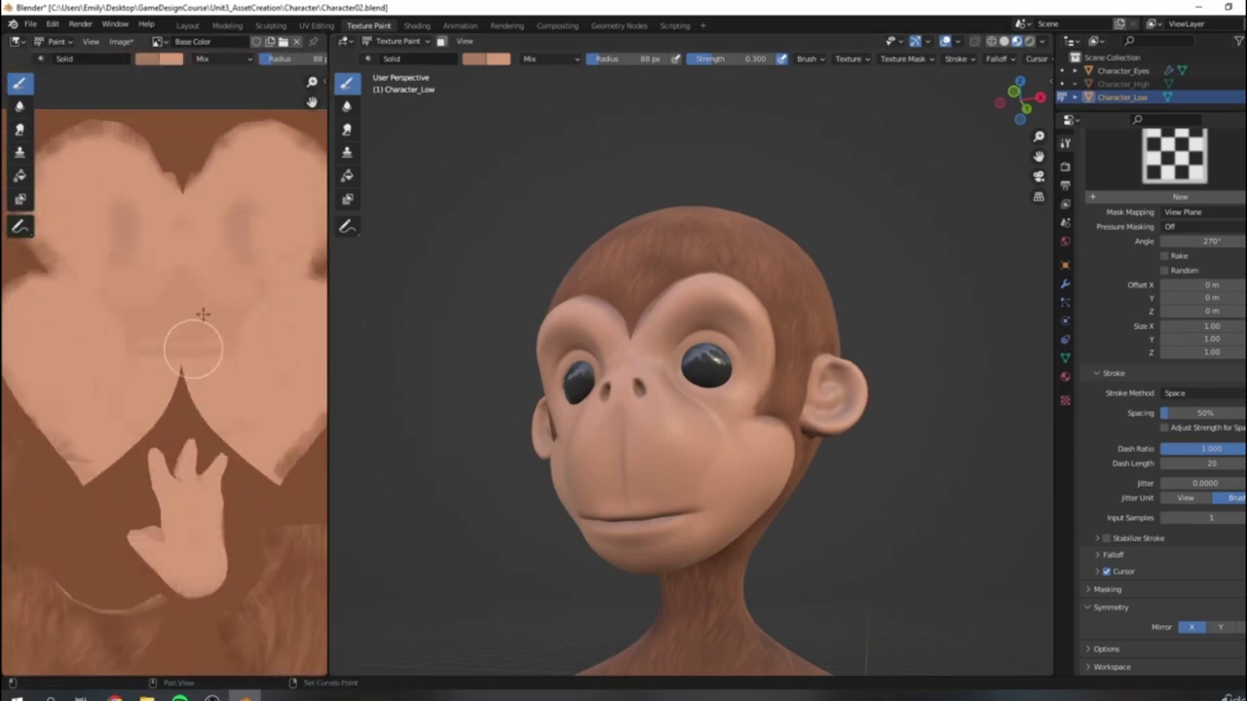
middle_drag(273, 187, 219, 278)
scroll(232, 295, down, 1)
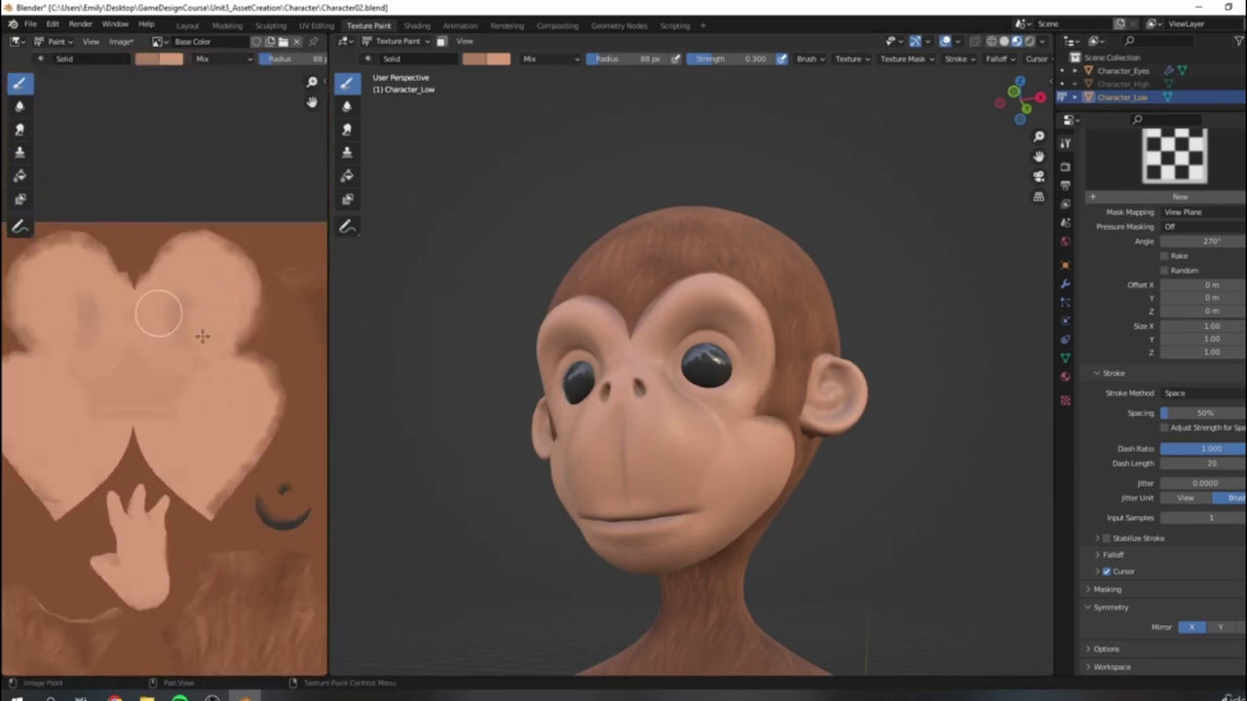
scroll(701, 375, up, 3)
middle_drag(626, 403, 614, 404)
key(f)
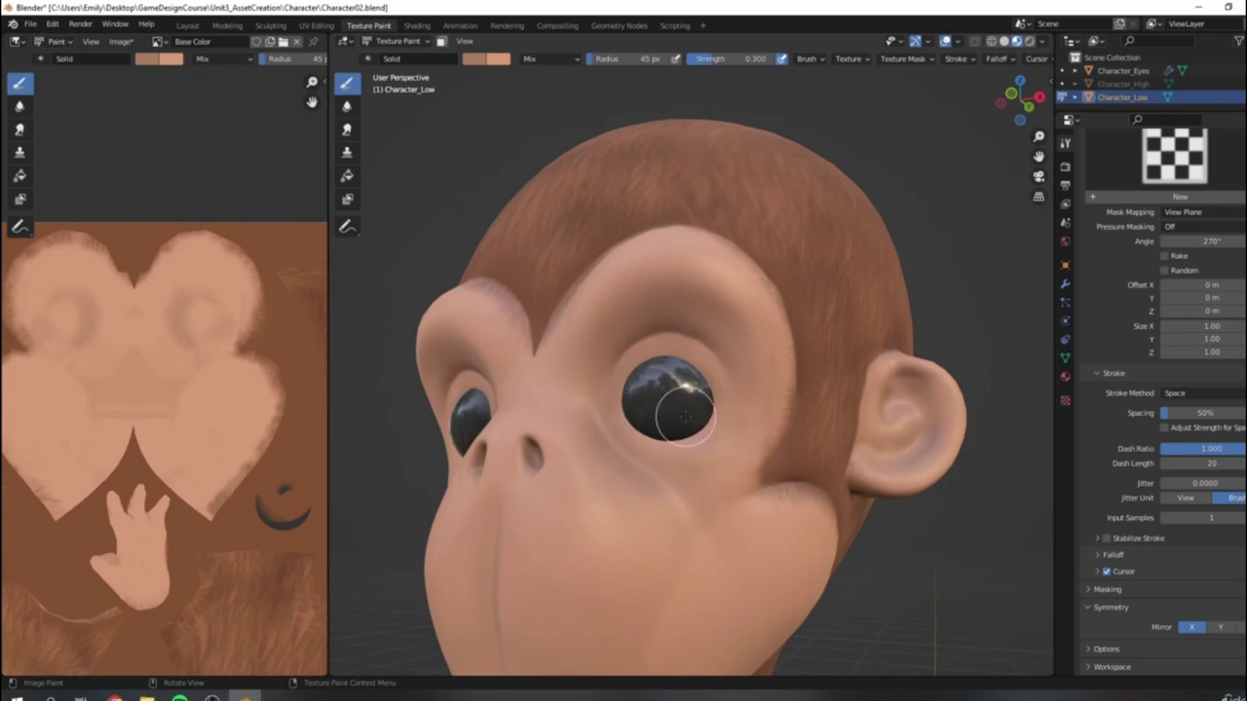
Step: Shade the groove below the nose and the creases around the mouth with the darker skin tone
scroll(685, 417, down, 5)
middle_drag(785, 293, 773, 431)
scroll(788, 390, up, 5)
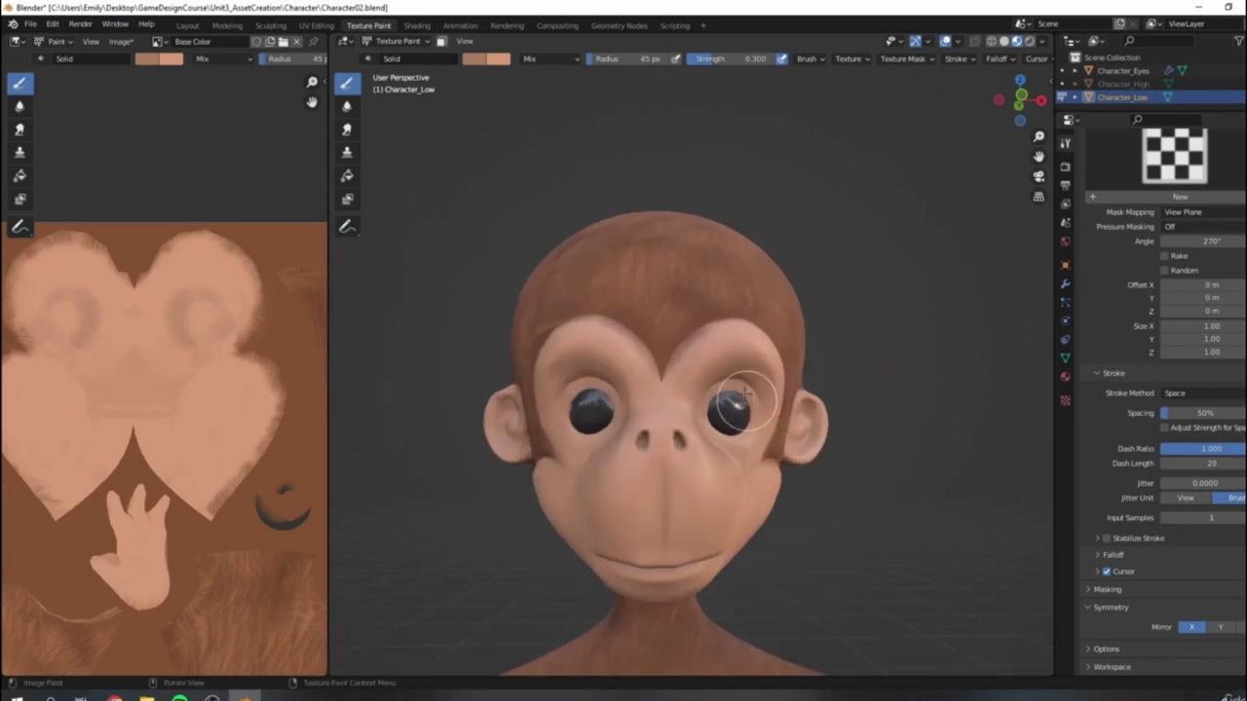
middle_drag(844, 390, 723, 415)
scroll(631, 408, up, 3)
middle_drag(634, 400, 773, 338)
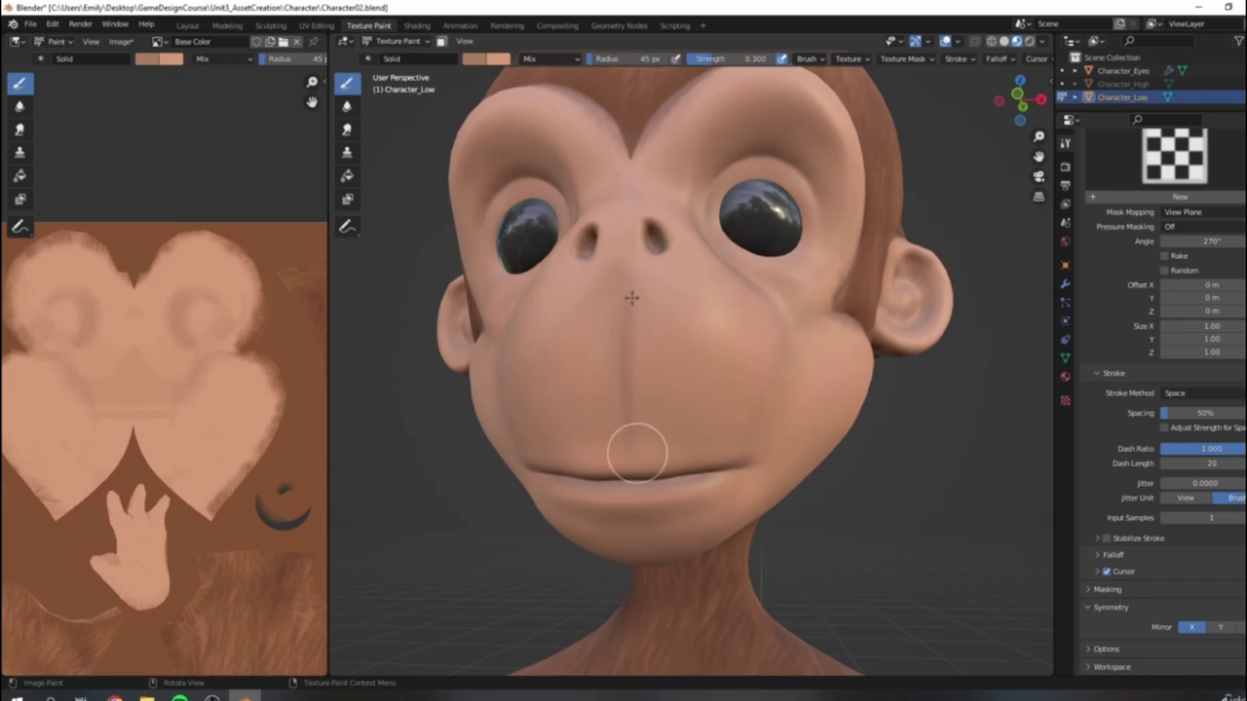
scroll(707, 360, down, 3)
middle_drag(707, 360, 737, 399)
scroll(766, 378, up, 8)
scroll(731, 473, down, 7)
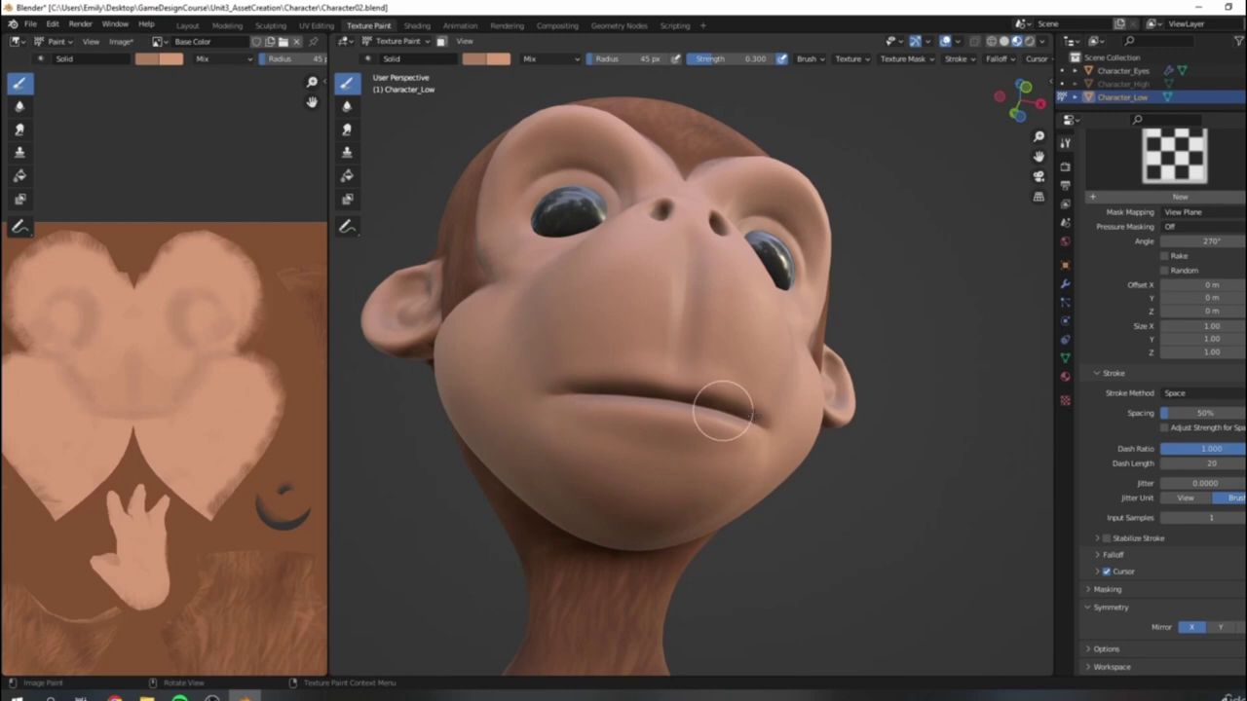
Step: Darken both nostrils with the darker skin tone
scroll(838, 346, down, 5)
scroll(676, 398, up, 12)
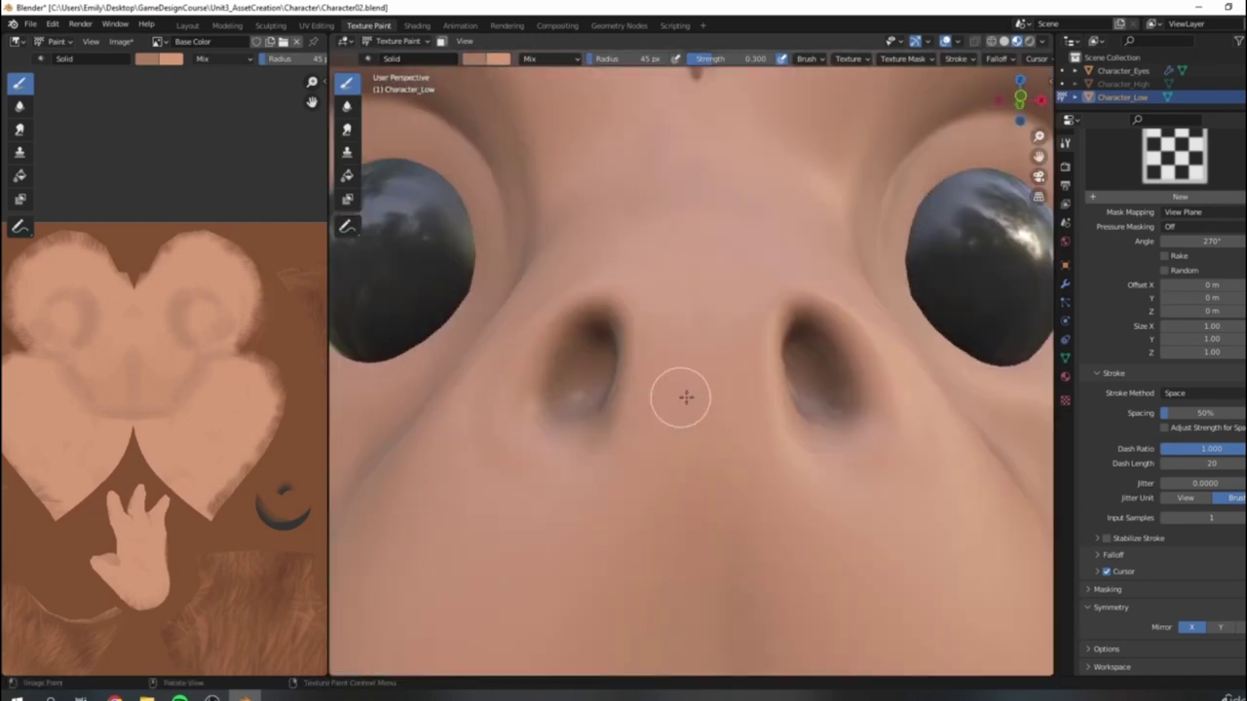
scroll(737, 373, down, 3)
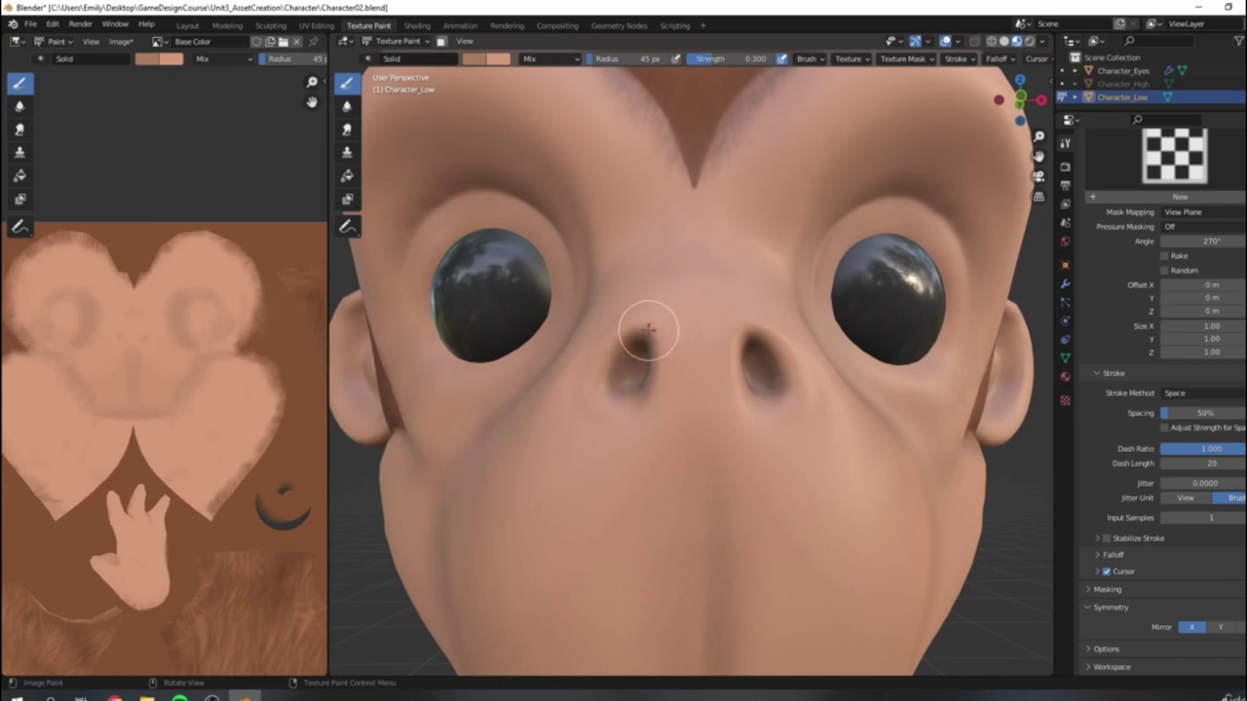
scroll(649, 330, down, 7)
middle_drag(736, 370, 638, 343)
scroll(679, 389, up, 4)
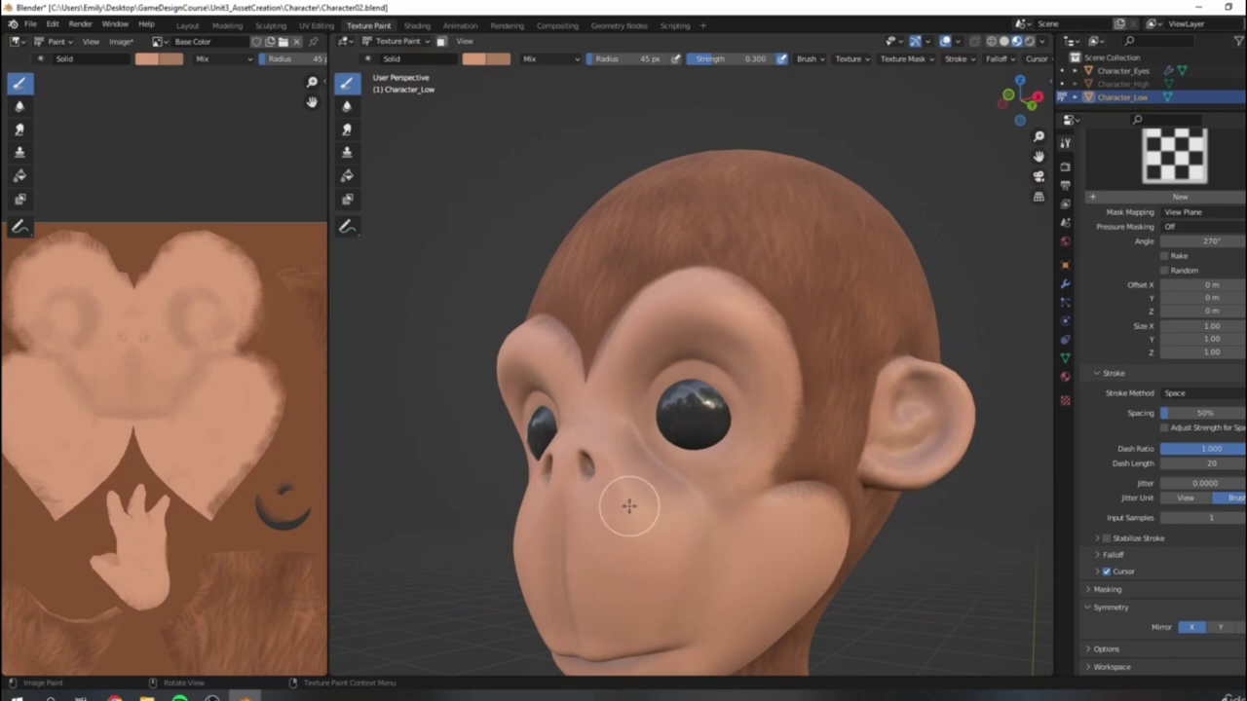
Step: Make the darker skin tone the active color and deepen the shading around the eyes
scroll(1165, 389, up, 8)
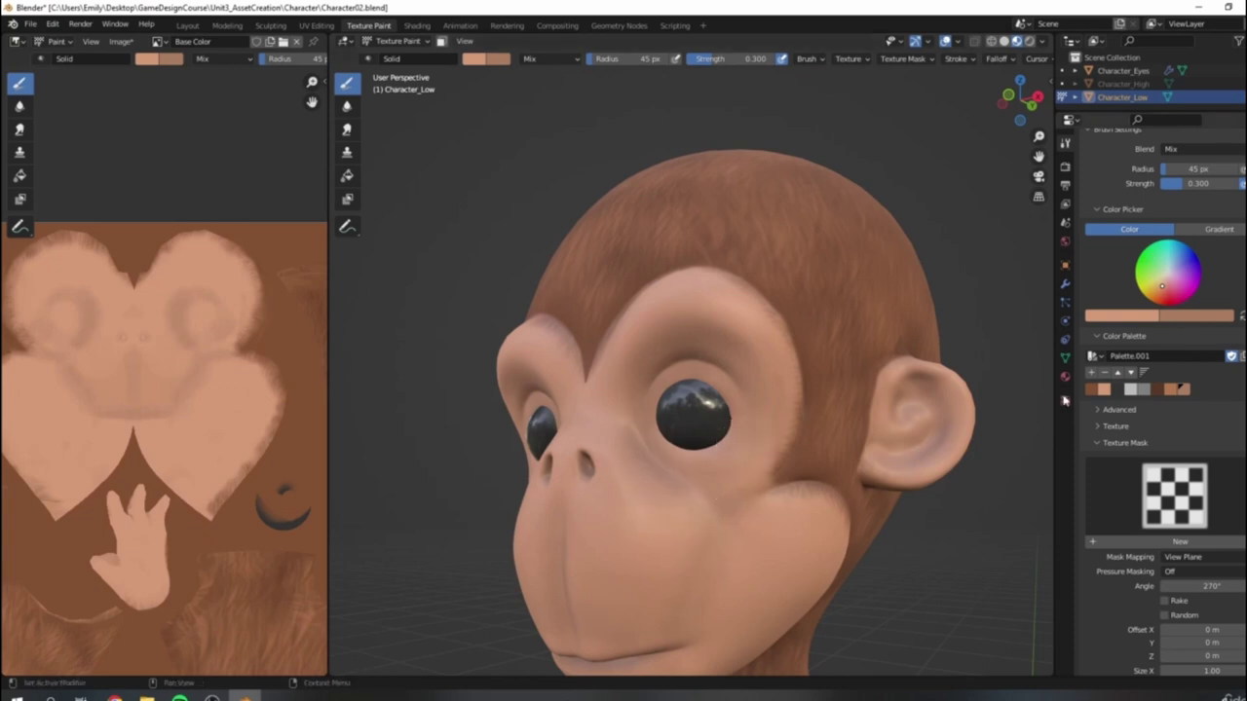
key(x)
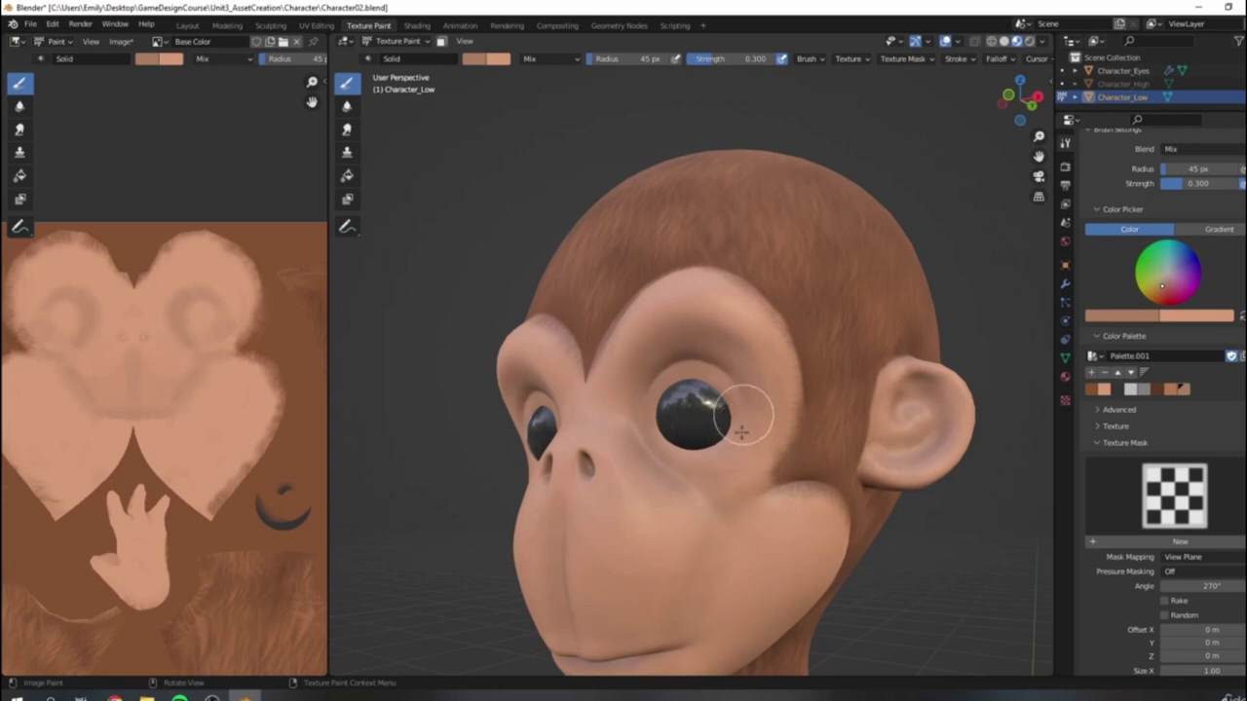
scroll(691, 476, down, 5)
middle_drag(663, 471, 720, 457)
scroll(676, 451, up, 3)
scroll(731, 437, up, 4)
middle_drag(775, 403, 746, 379)
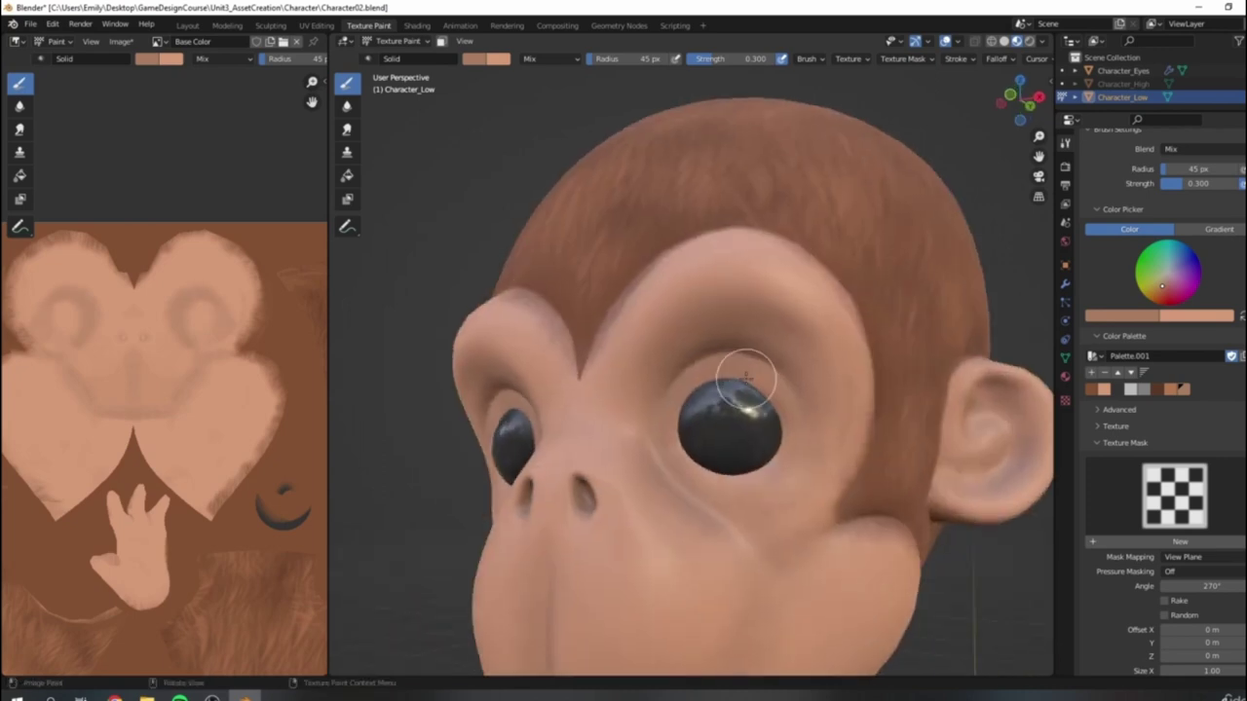
Step: Alternate between the peach and darker tones to blend the shading around the eye, cheek and muzzle
key(x)
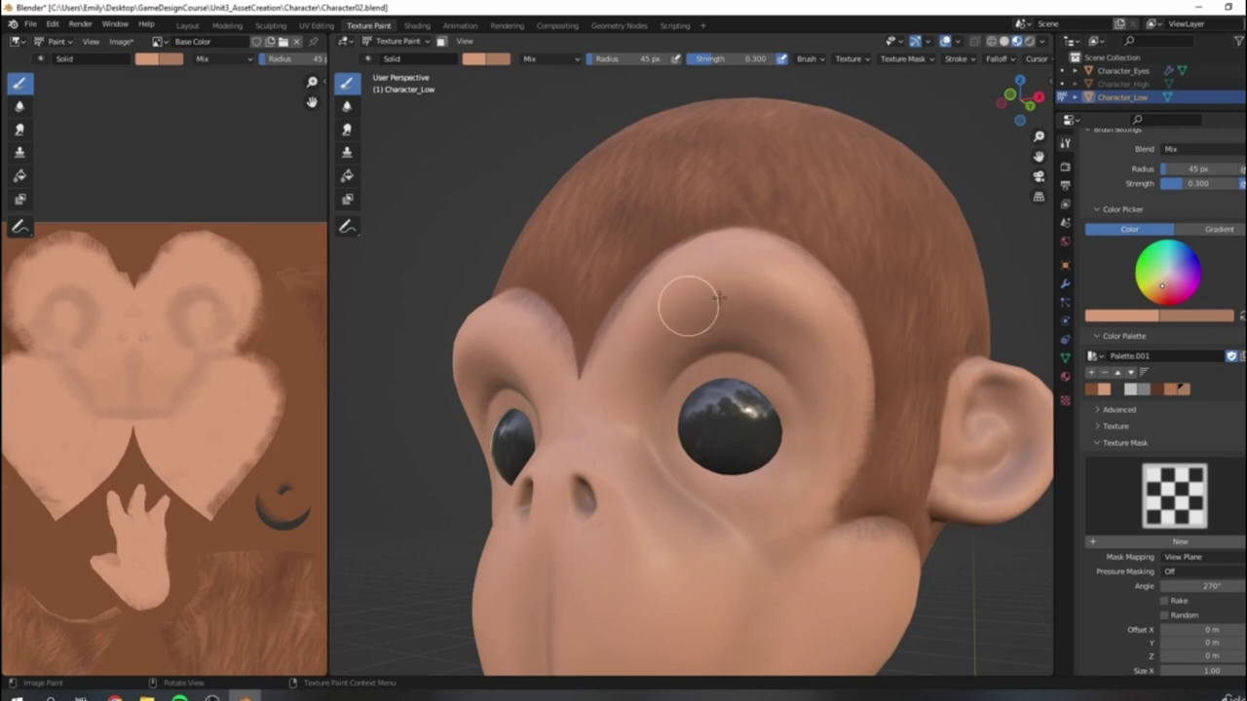
scroll(655, 325, down, 3)
middle_drag(655, 325, 707, 439)
scroll(703, 430, up, 3)
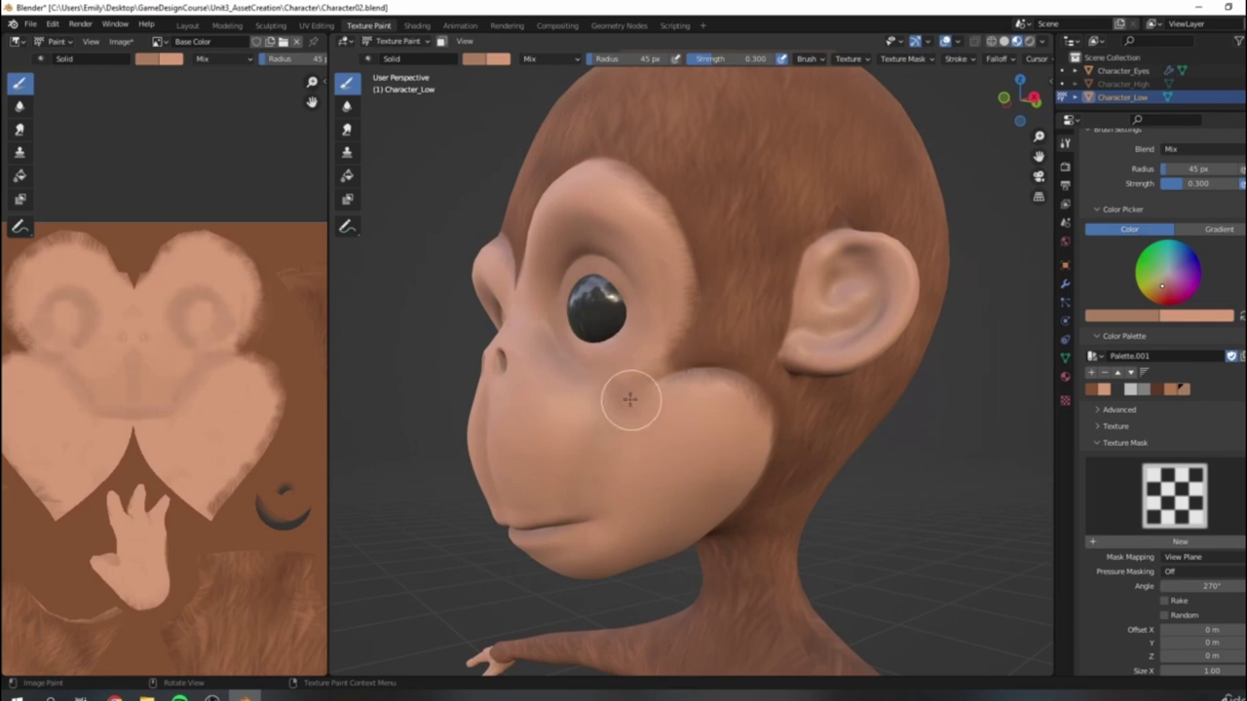
key(s)
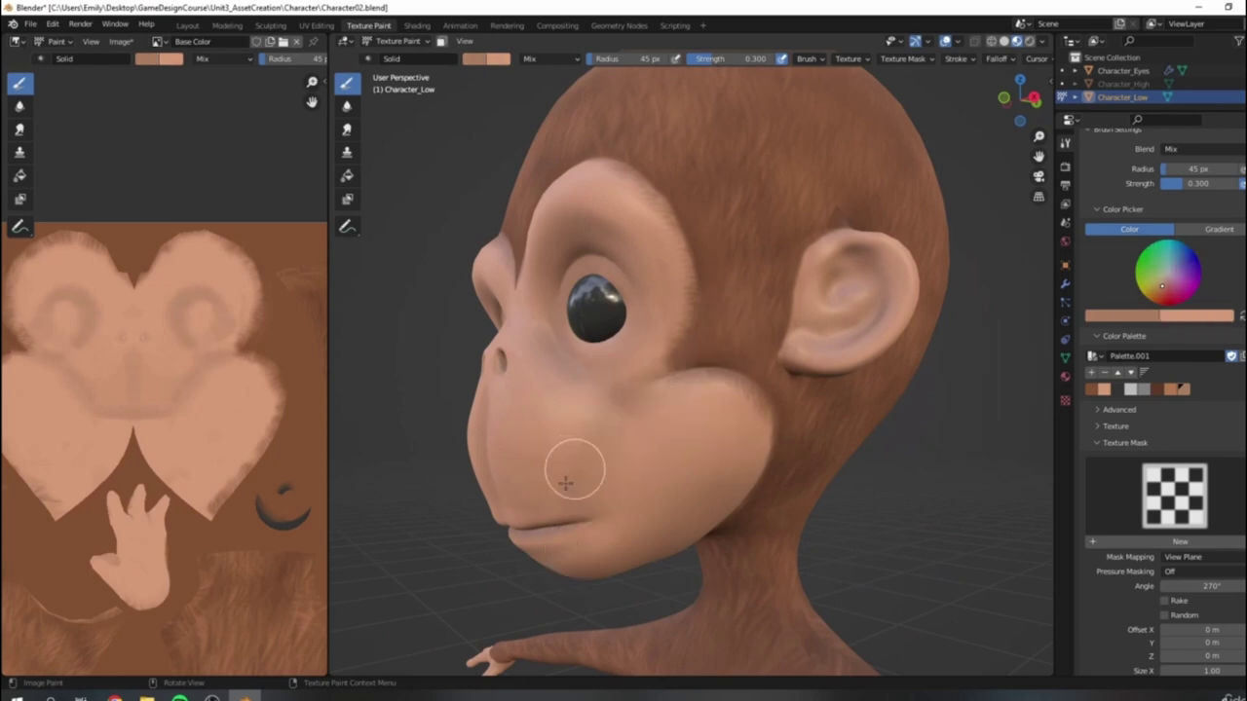
key(x)
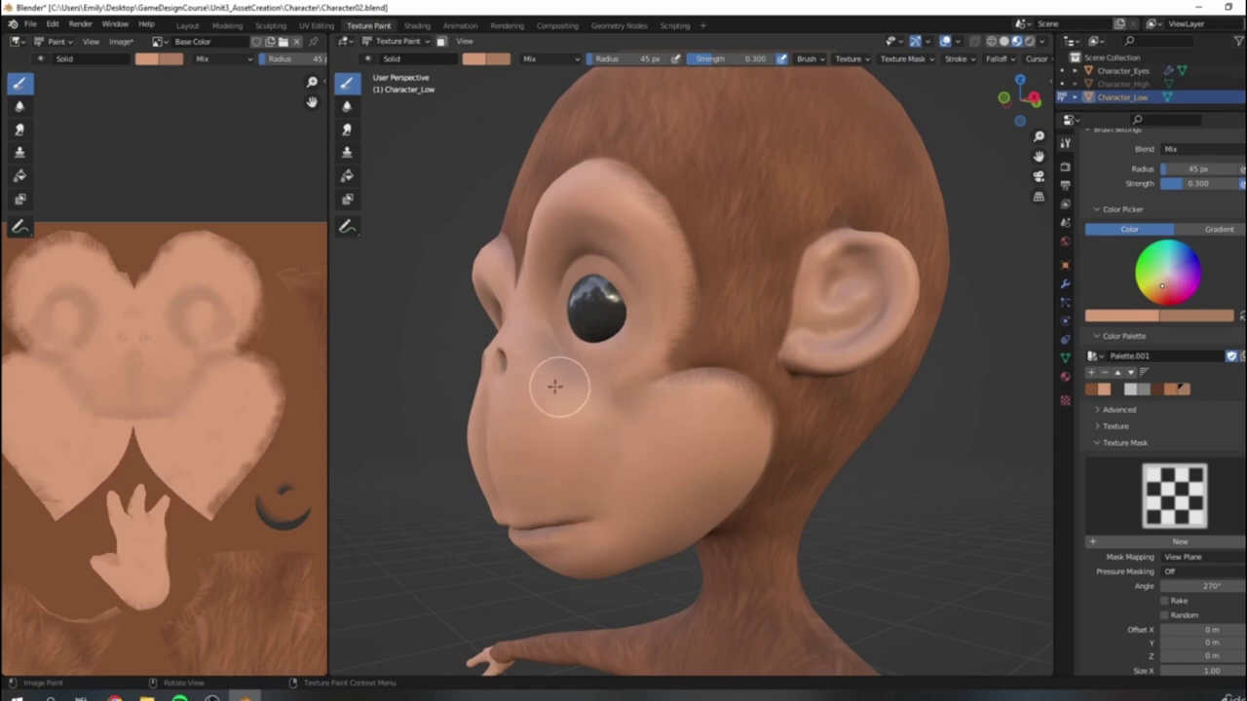
Step: Shade the inner folds of the ear with the darker skin tone
middle_drag(549, 437, 641, 464)
scroll(617, 347, up, 5)
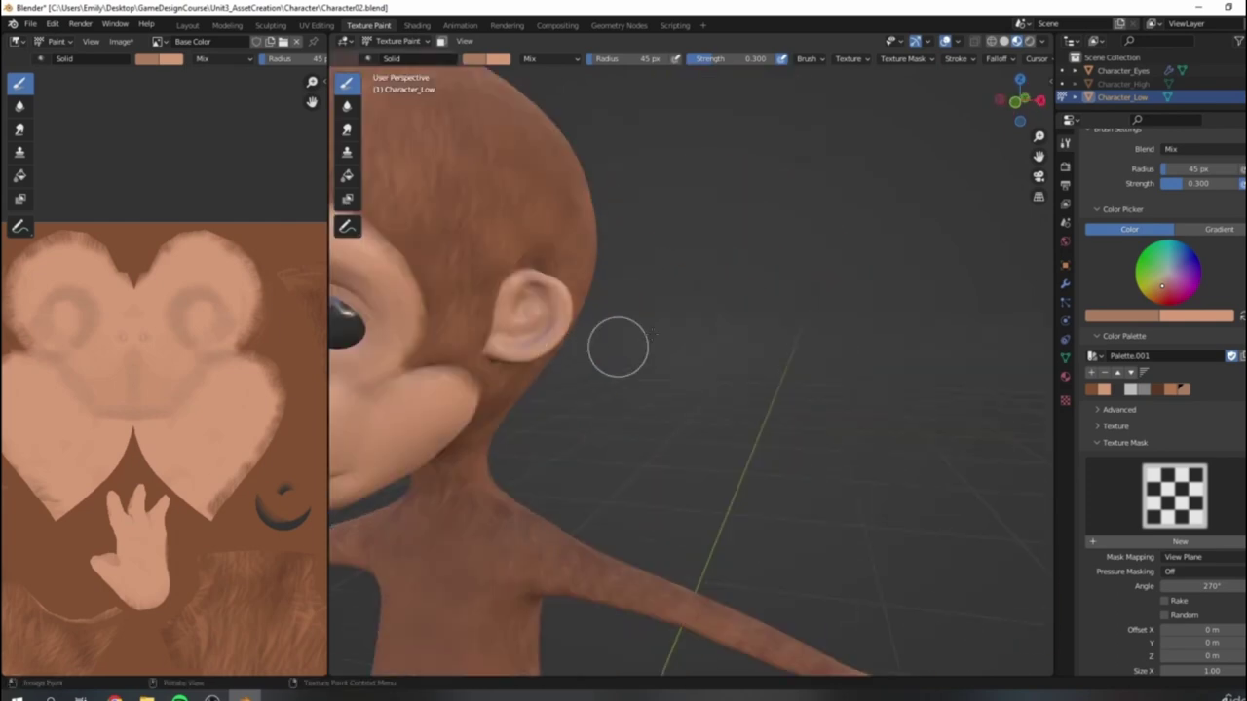
scroll(617, 347, up, 4)
shift+middle_drag(477, 301, 630, 339)
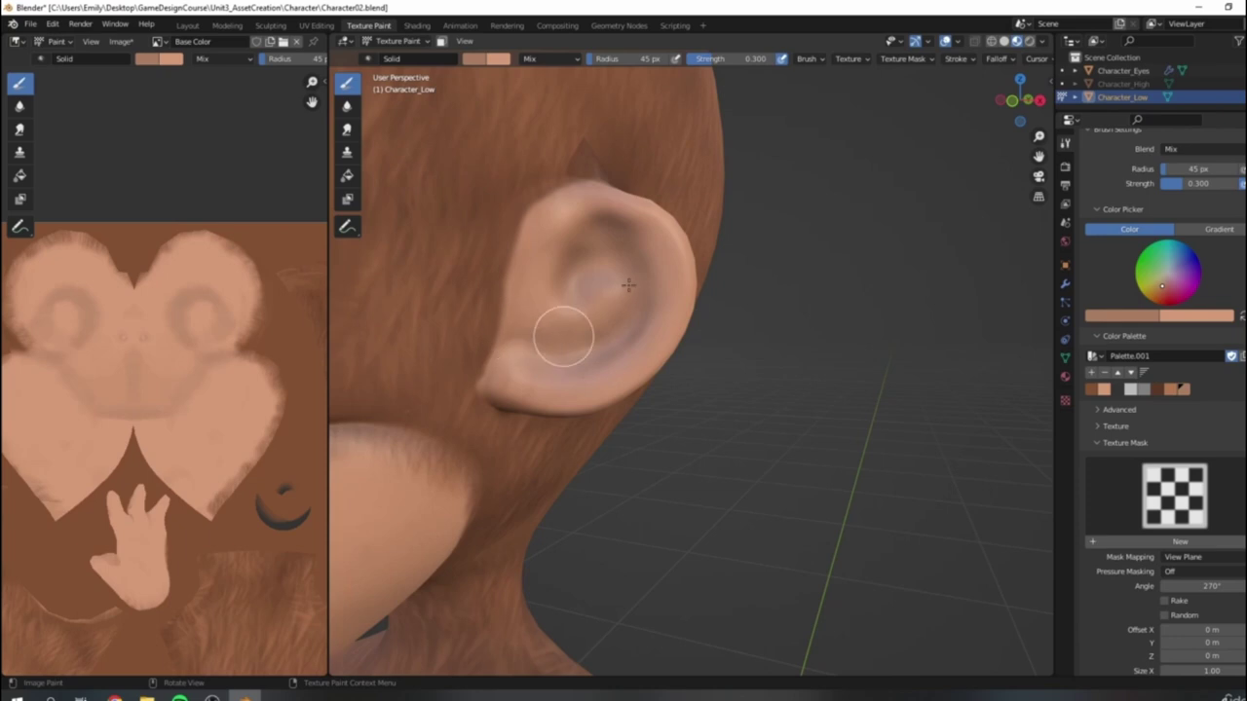
Step: Inspect the painted face shading and the full body from several distances and angles
scroll(751, 198, down, 8)
middle_drag(745, 219, 821, 361)
scroll(546, 329, up, 2)
scroll(821, 384, up, 2)
scroll(821, 384, down, 3)
scroll(821, 362, down, 2)
middle_drag(736, 370, 800, 400)
mouse_move(751, 470)
middle_down()
mouse_move(721, 449)
mouse_move(731, 438)
middle_up()
scroll(696, 504, up, 3)
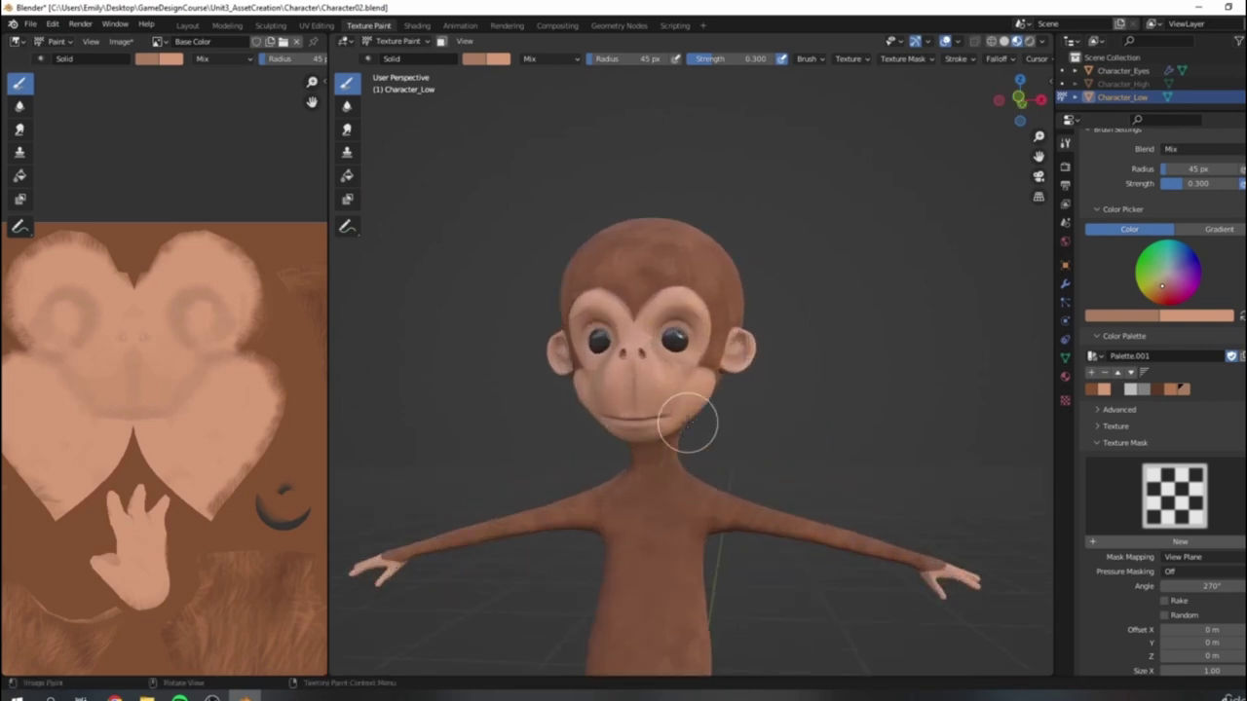
shift+middle_drag(640, 282, 617, 201)
scroll(745, 400, down, 2)
scroll(785, 429, down, 2)
middle_drag(746, 454, 731, 402)
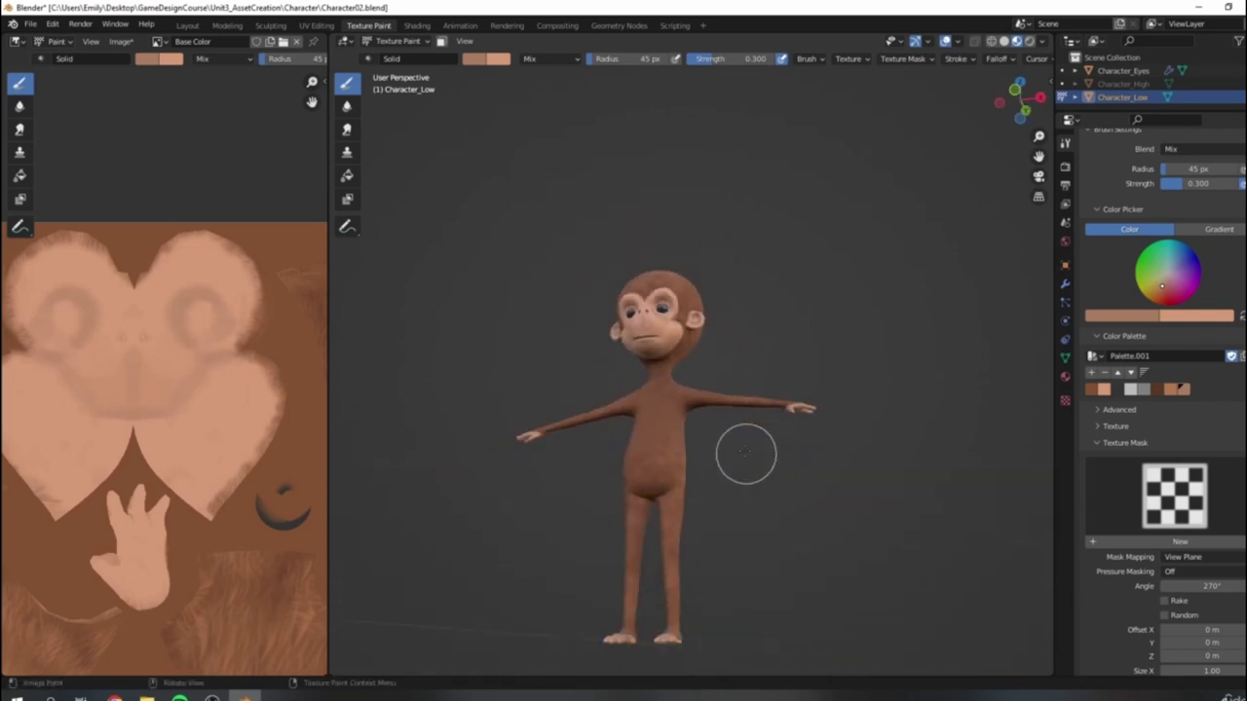
scroll(745, 368, down, 1)
middle_drag(725, 467, 624, 487)
scroll(715, 448, up, 3)
mouse_move(694, 446)
middle_down()
mouse_move(671, 458)
mouse_move(657, 362)
mouse_move(618, 328)
mouse_move(759, 333)
middle_up()
scroll(671, 458, up, 2)
scroll(682, 341, up, 2)
shift+middle_drag(649, 345, 688, 425)
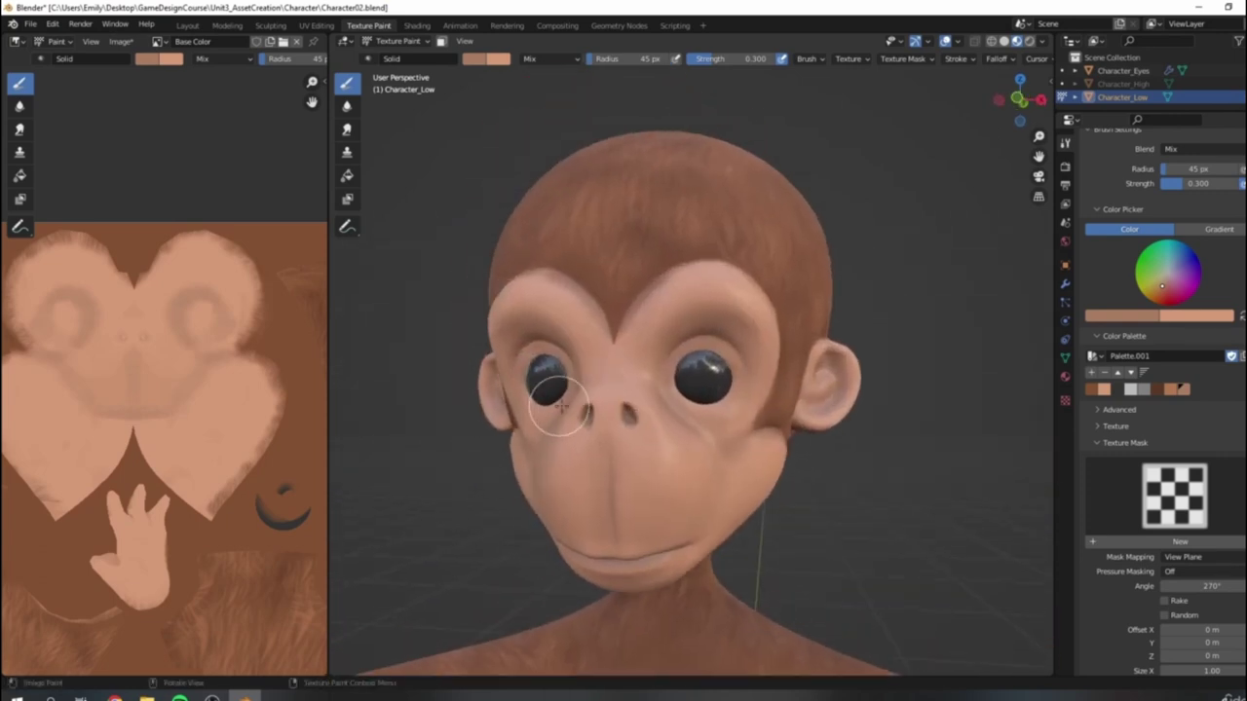
Step: Swap to the peach color and soften the shading between the eye and the nose
middle_drag(543, 315, 604, 331)
scroll(606, 328, up, 2)
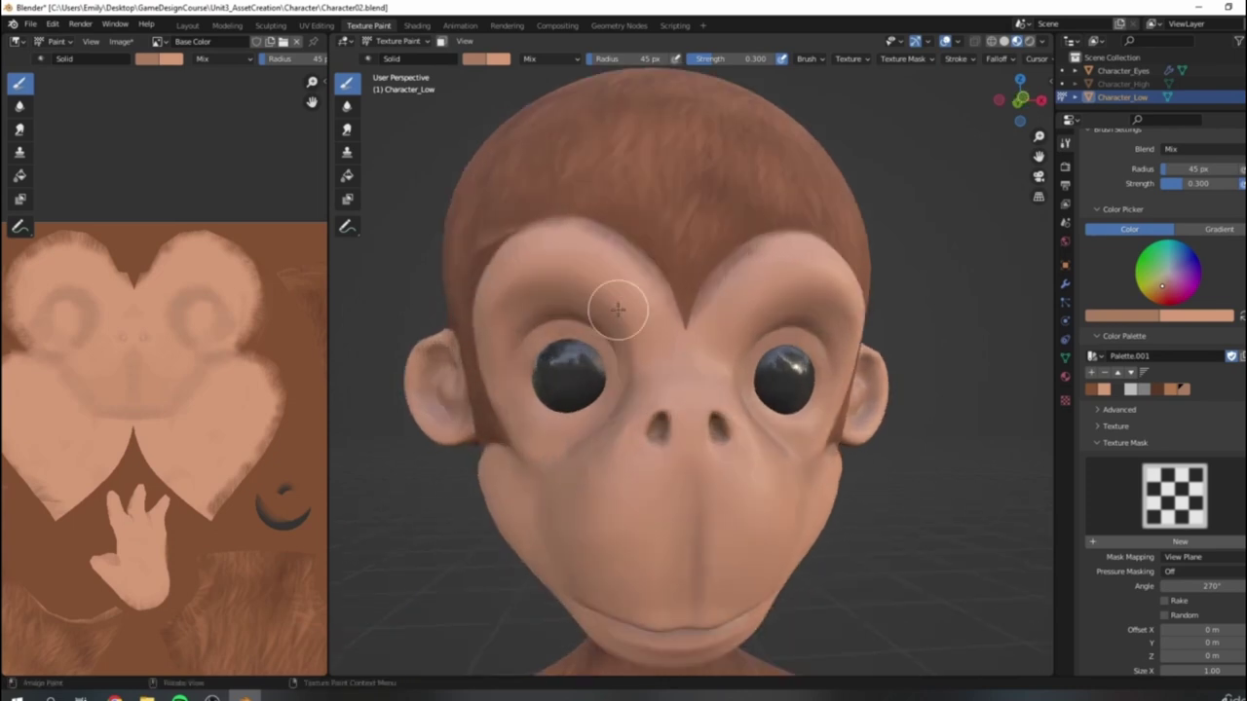
key(x)
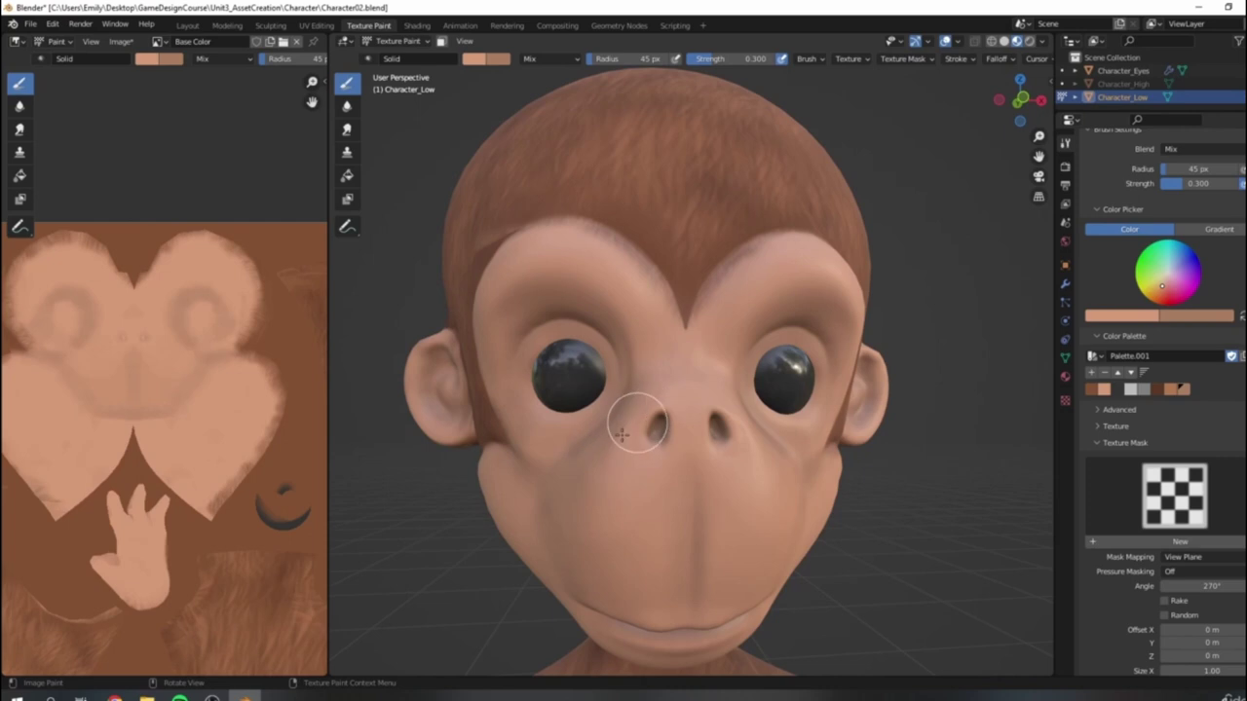
scroll(935, 404, down, 5)
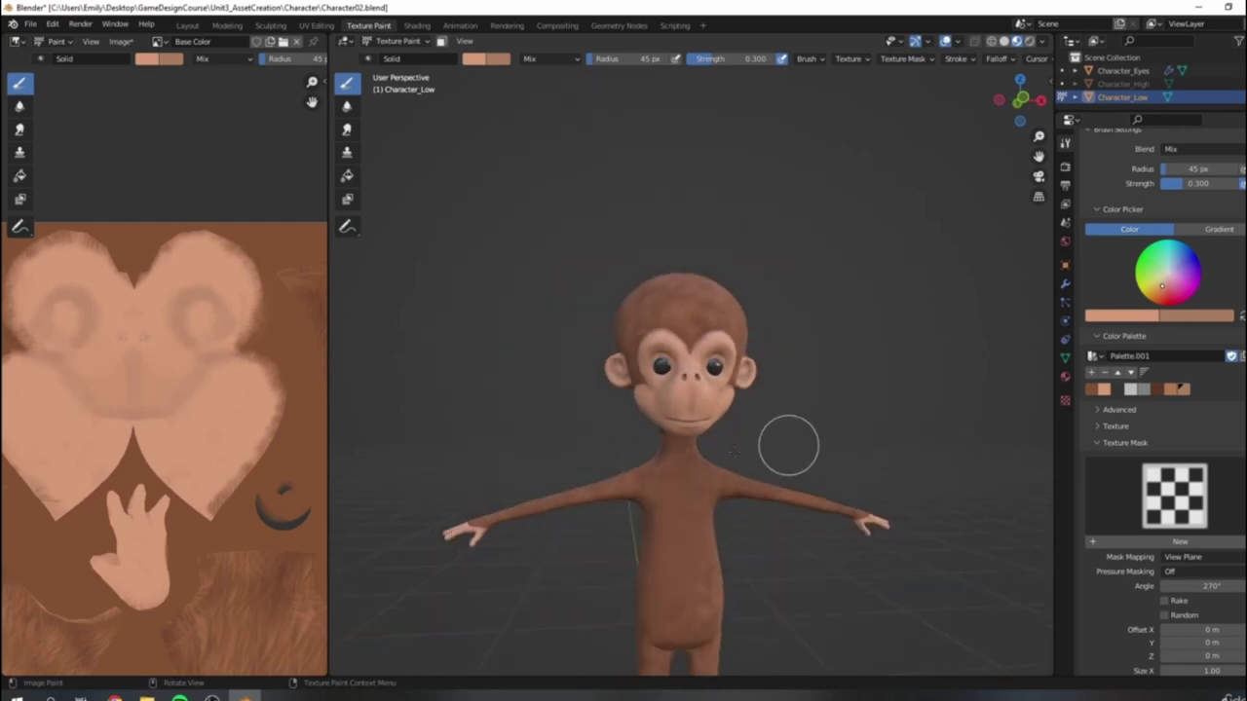
scroll(788, 439, up, 4)
scroll(823, 438, down, 4)
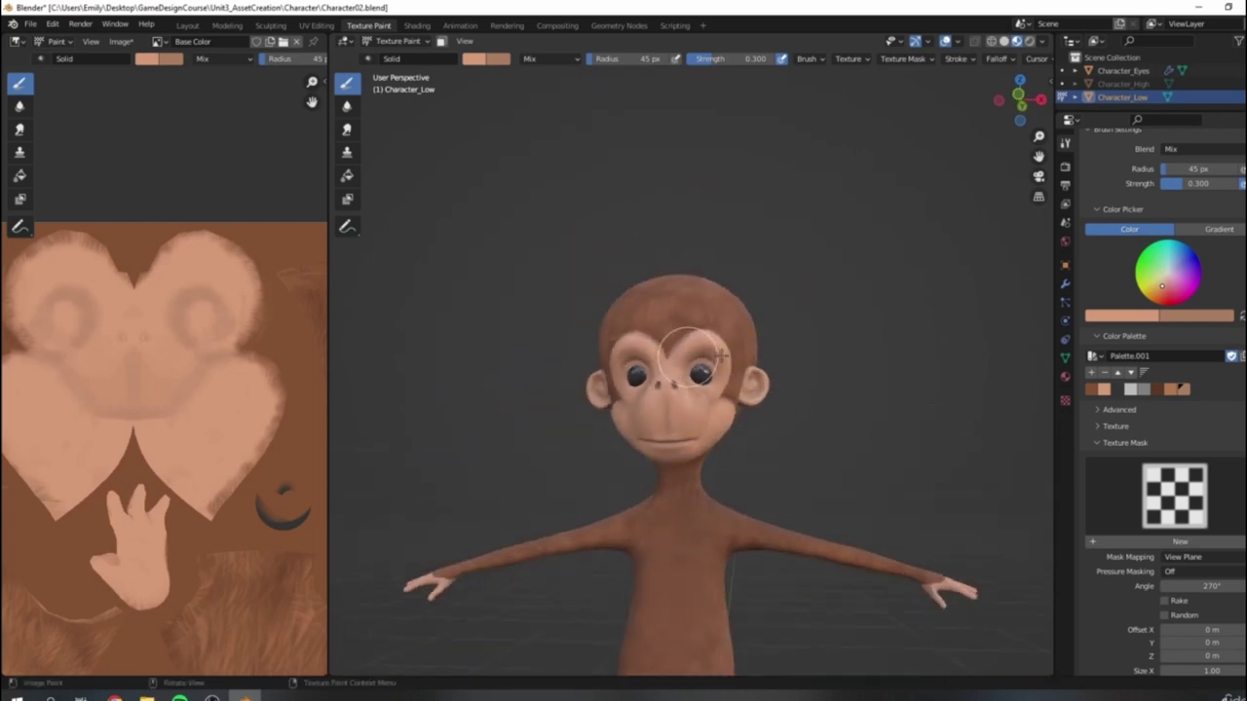
Step: Pick the peach skin swatch from the palette and brighten the brush color to a value of 1.000
scroll(774, 380, up, 2)
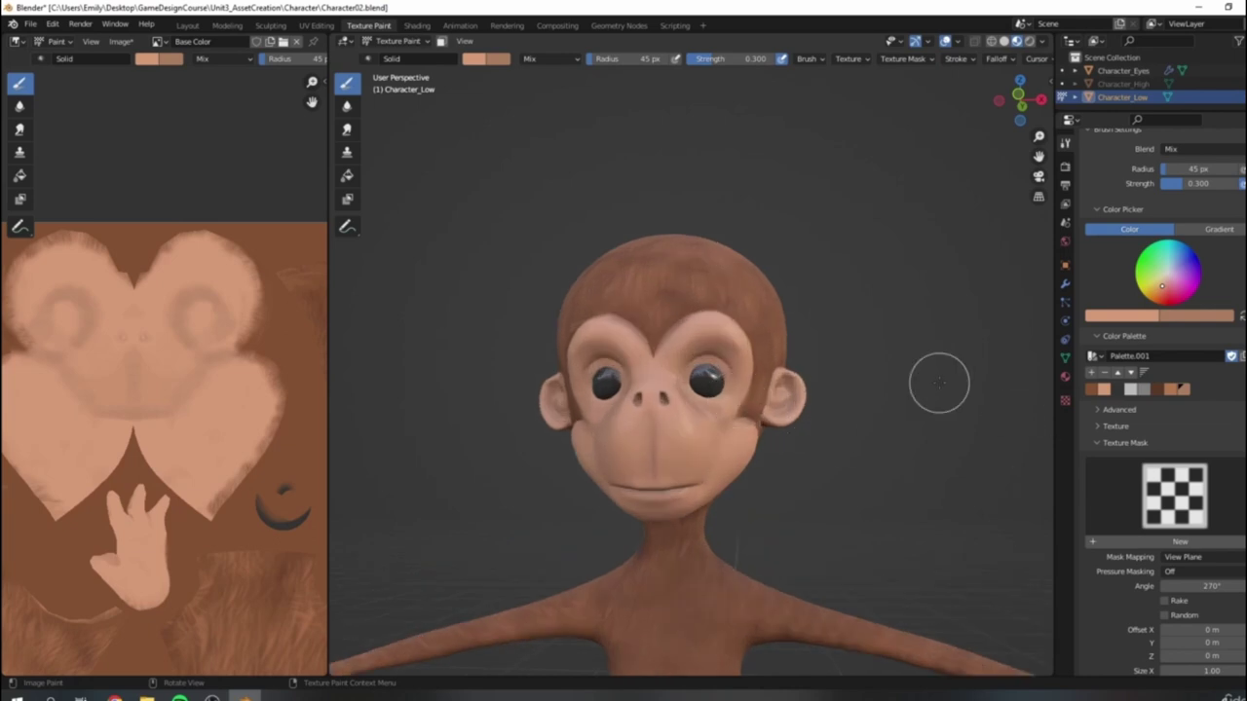
click(1103, 390)
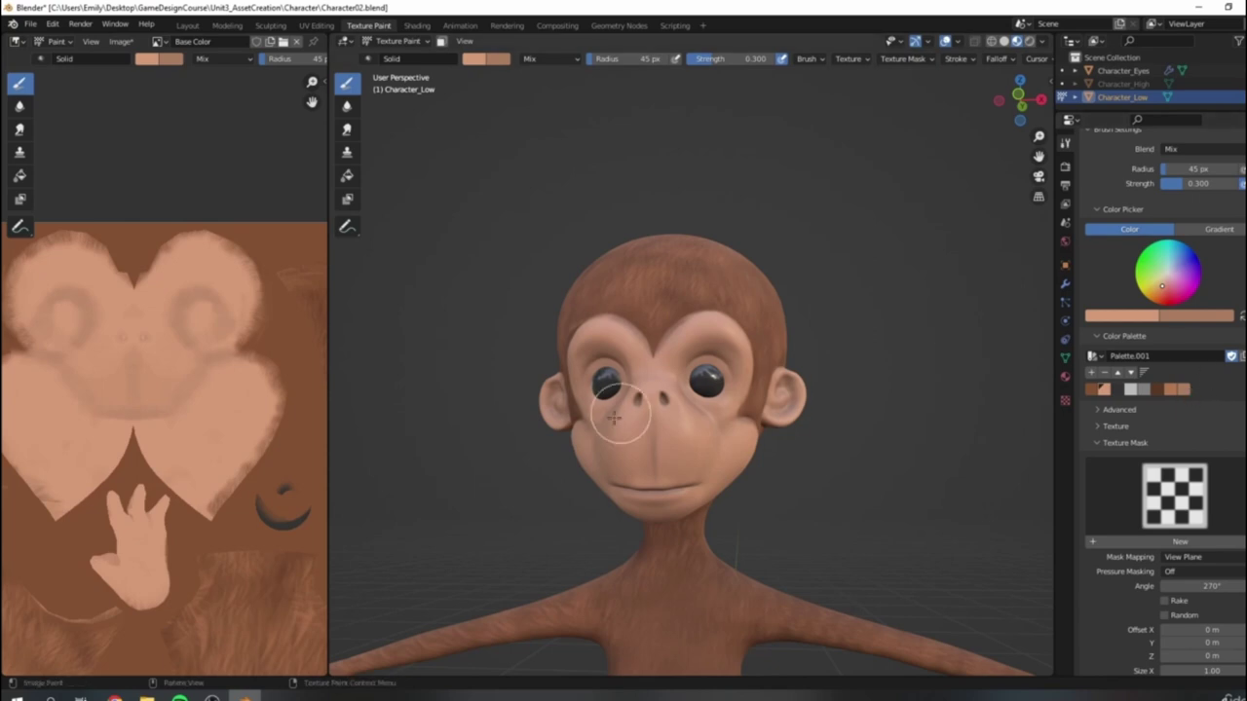
scroll(594, 310, up, 2)
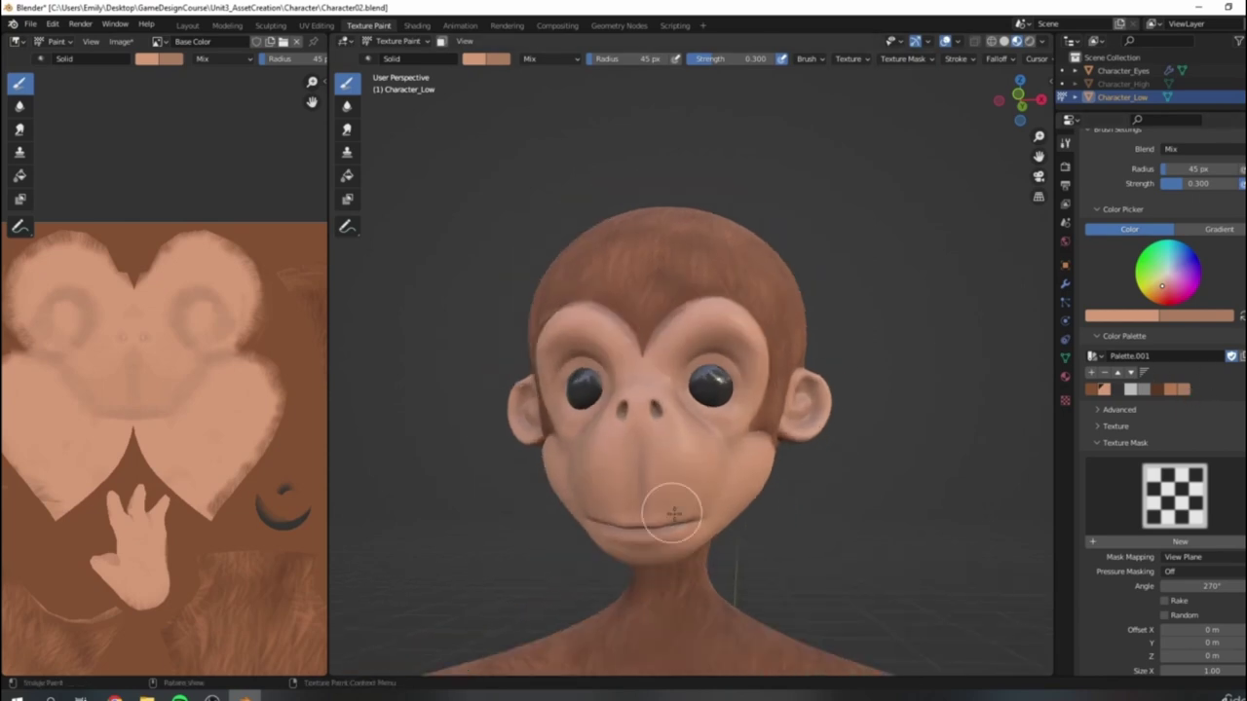
scroll(652, 316, up, 2)
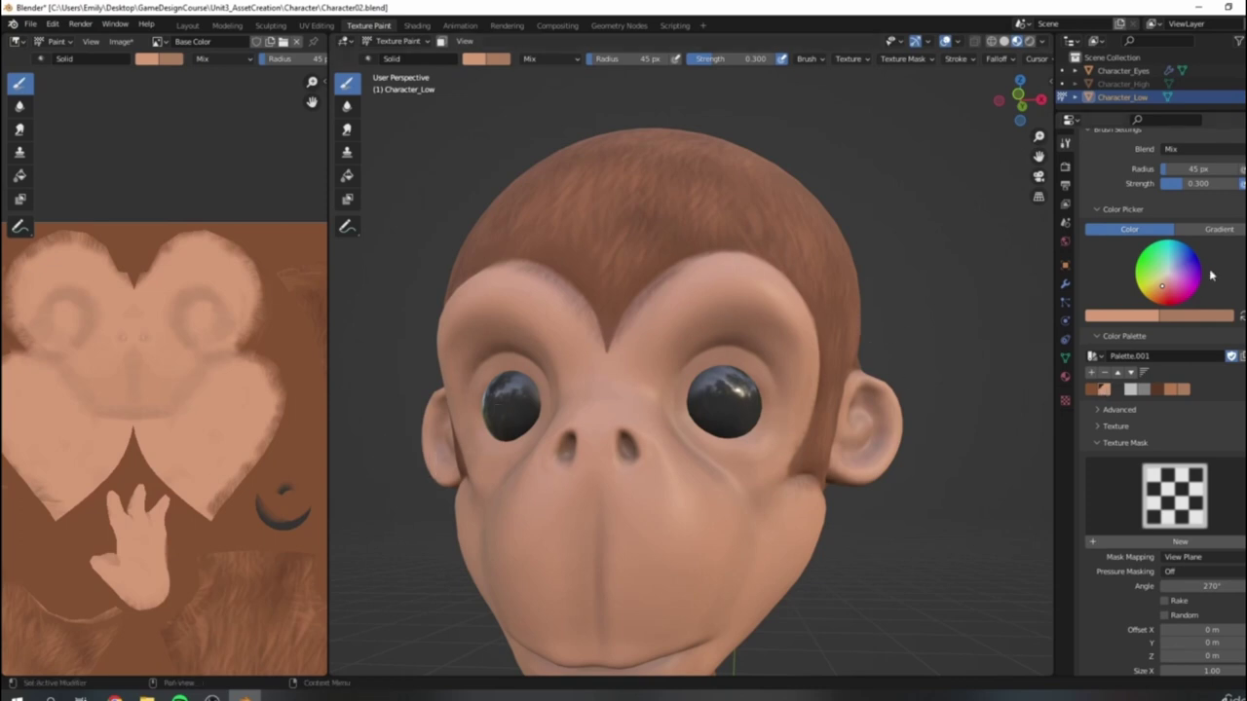
click(1127, 317)
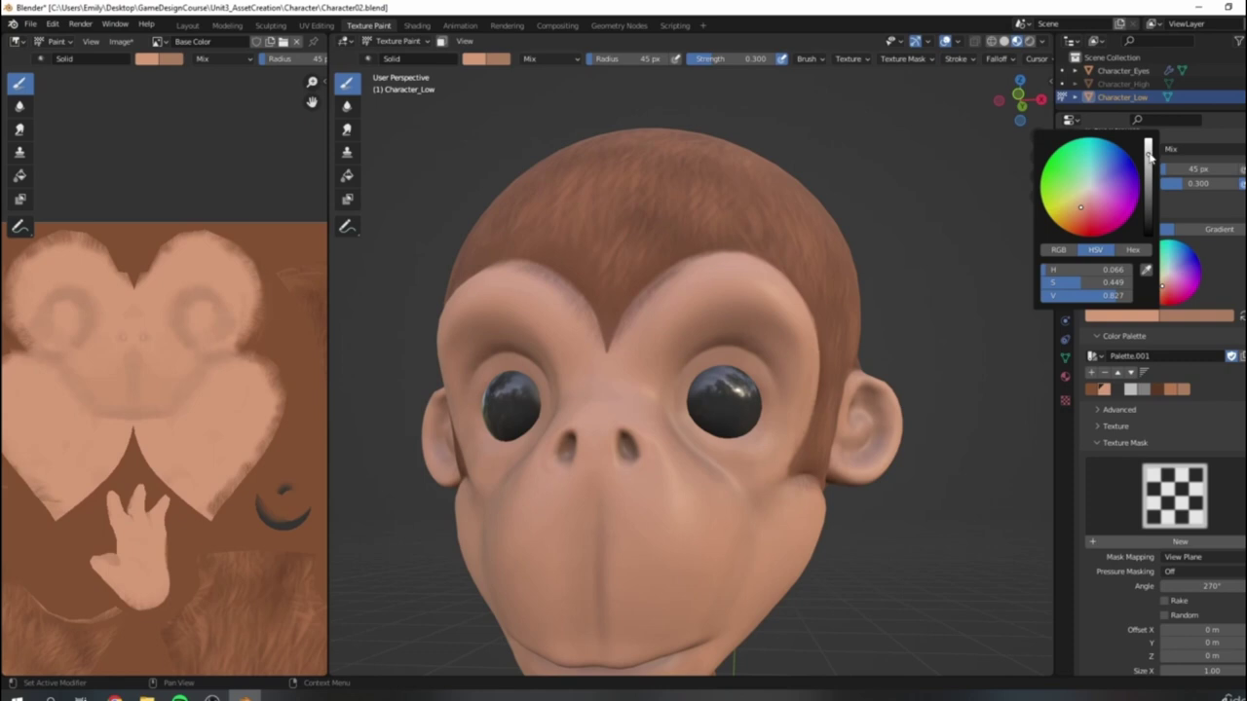
drag(1147, 151, 1147, 140)
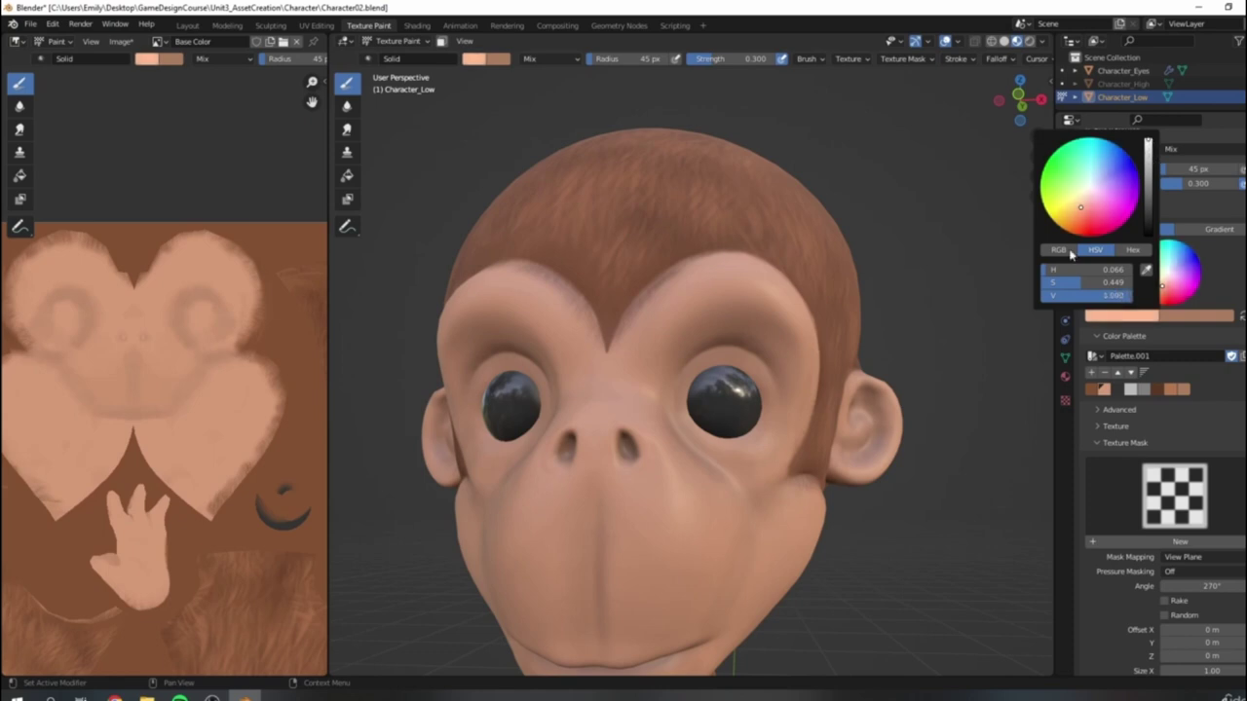
Step: Enlarge the brush to a 60 px radius and paint bright highlights over the brow ridges
scroll(676, 429, up, 1)
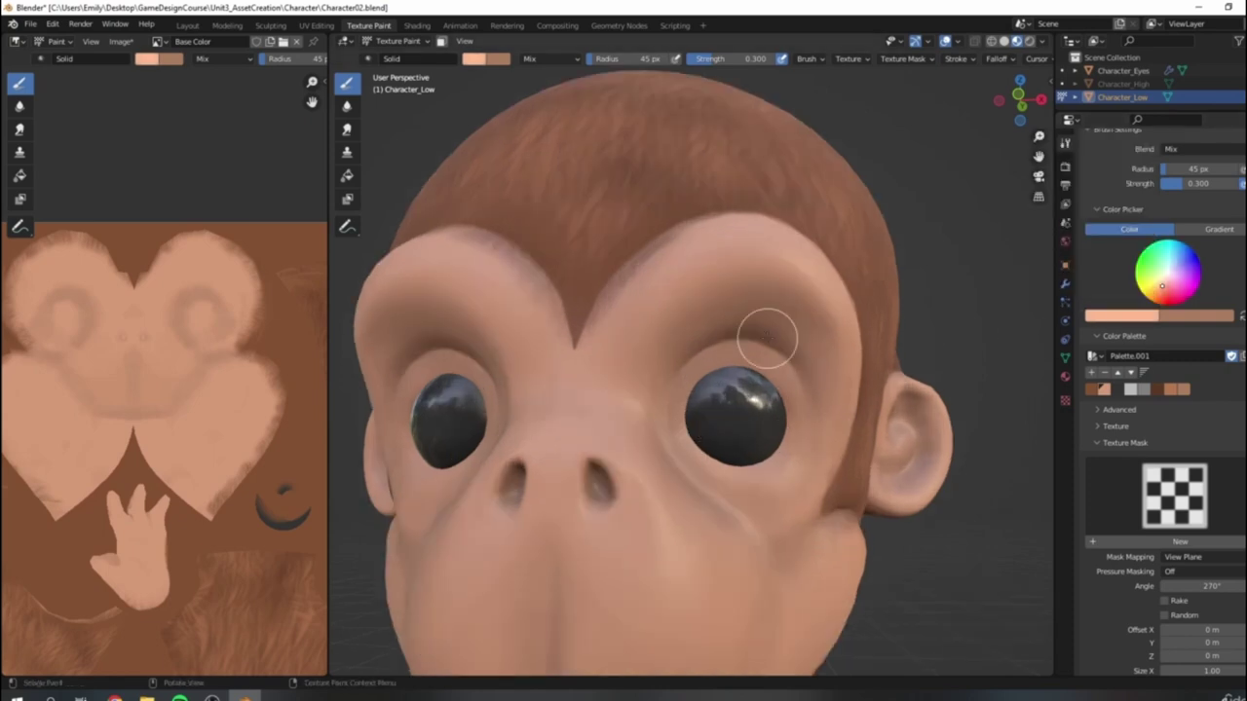
key(bracketright)
key(bracketright)
key(bracketright)
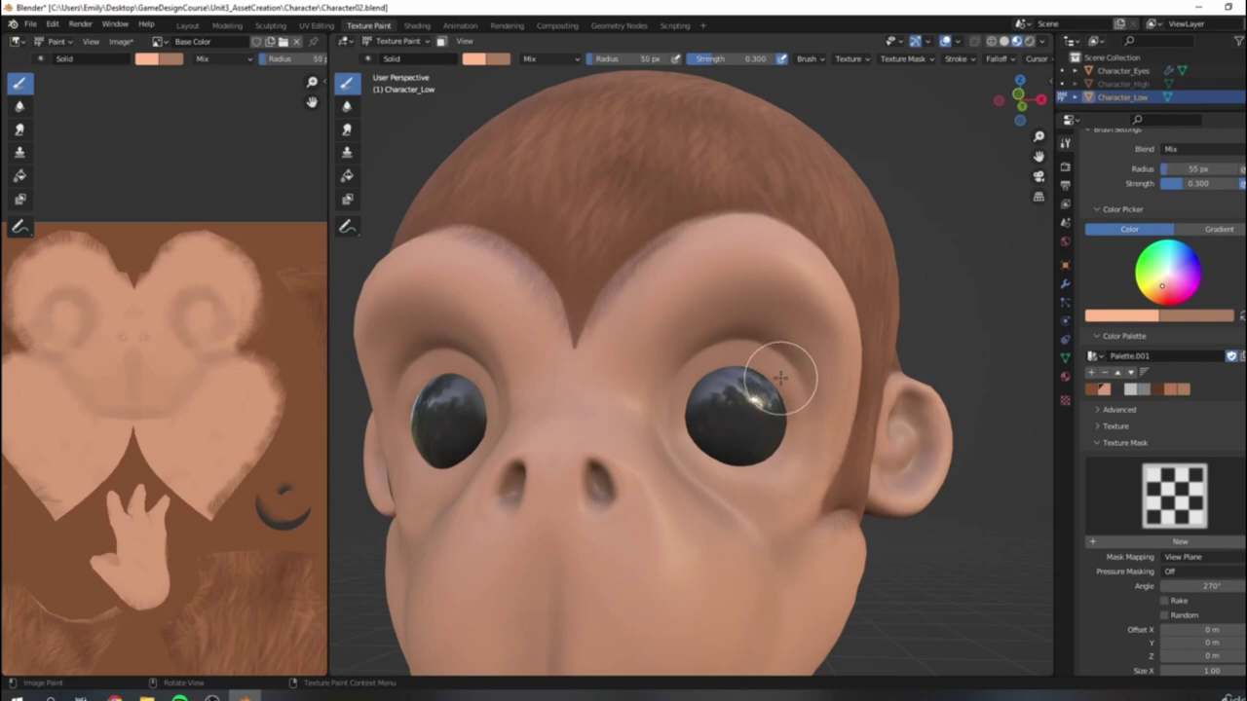
mouse_move(629, 342)
mouse_down()
mouse_move(681, 341)
mouse_move(645, 362)
mouse_up()
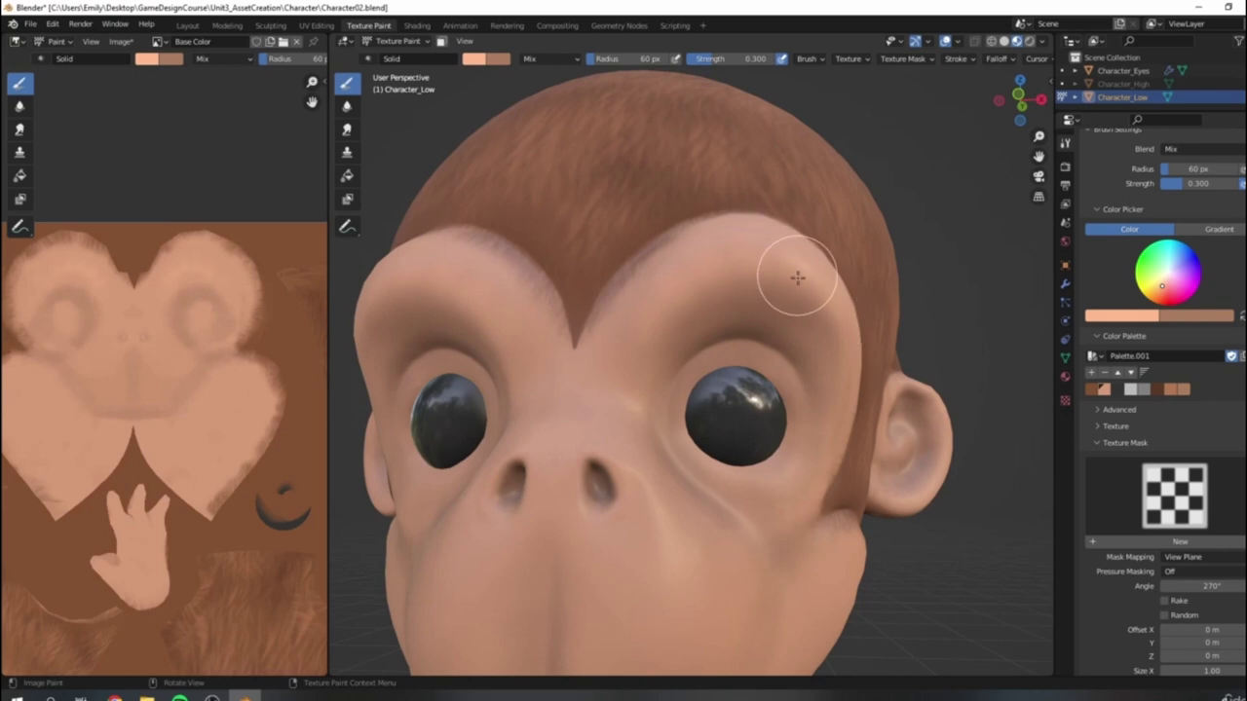
scroll(788, 364, down, 3)
middle_drag(787, 363, 721, 403)
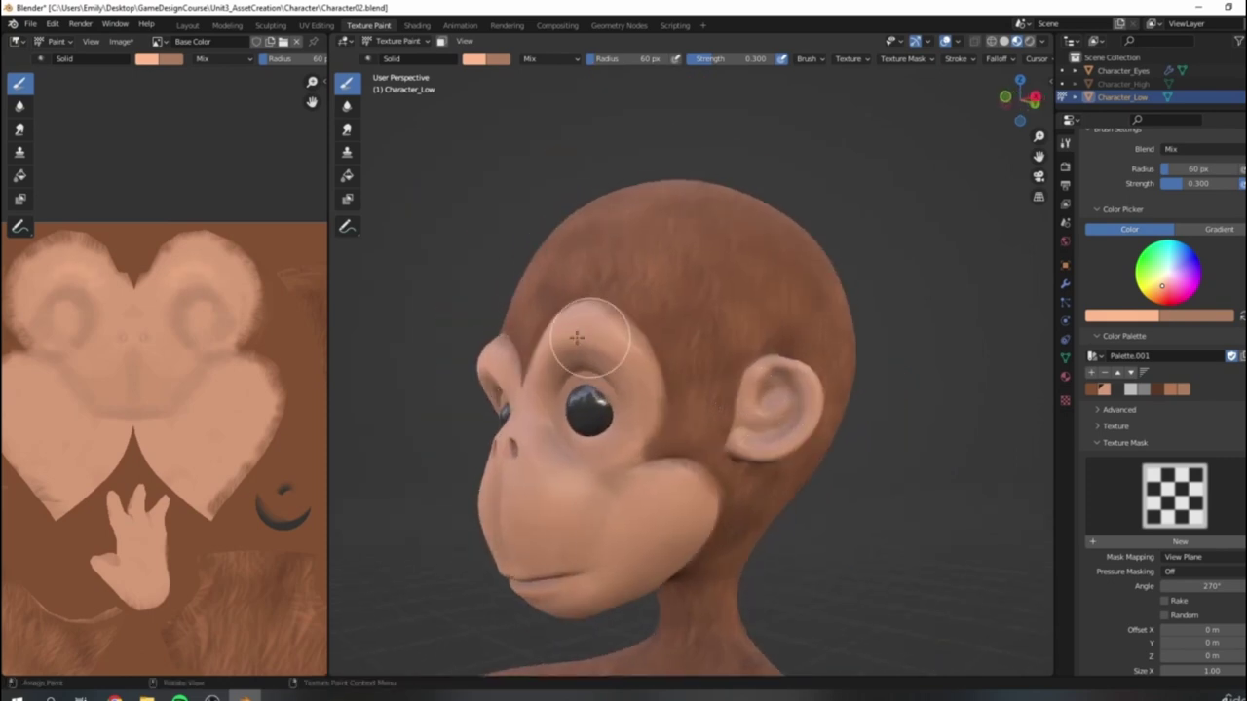
scroll(614, 384, up, 2)
middle_drag(590, 357, 709, 390)
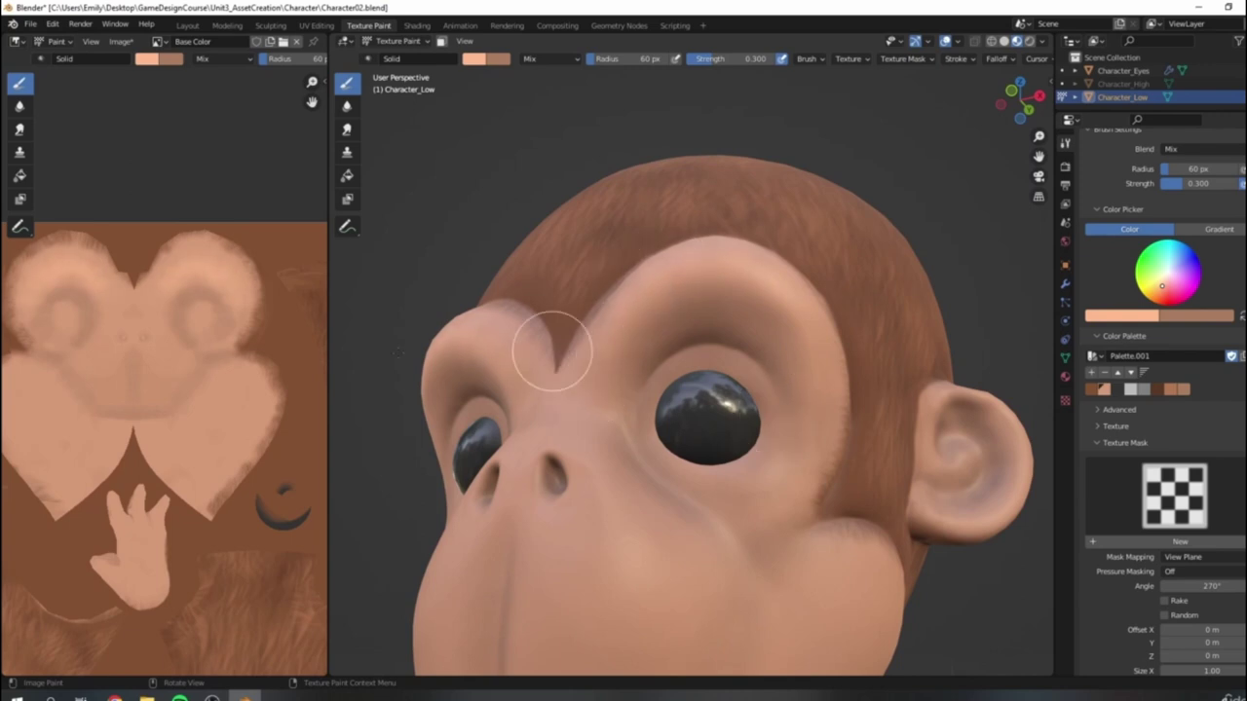
scroll(185, 281, up, 5)
middle_drag(224, 336, 126, 389)
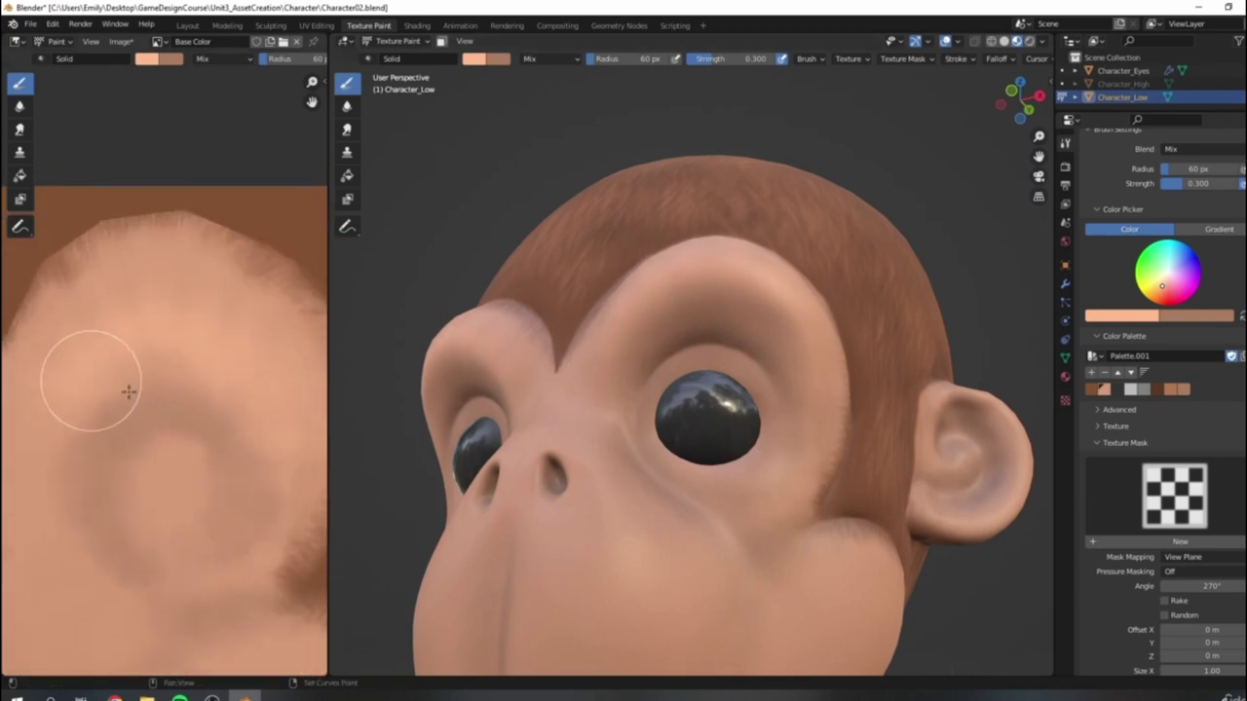
Step: Lower the highlight color's saturation slightly and lighten the brows and upper face with it
middle_drag(438, 333, 498, 337)
scroll(506, 338, down, 1)
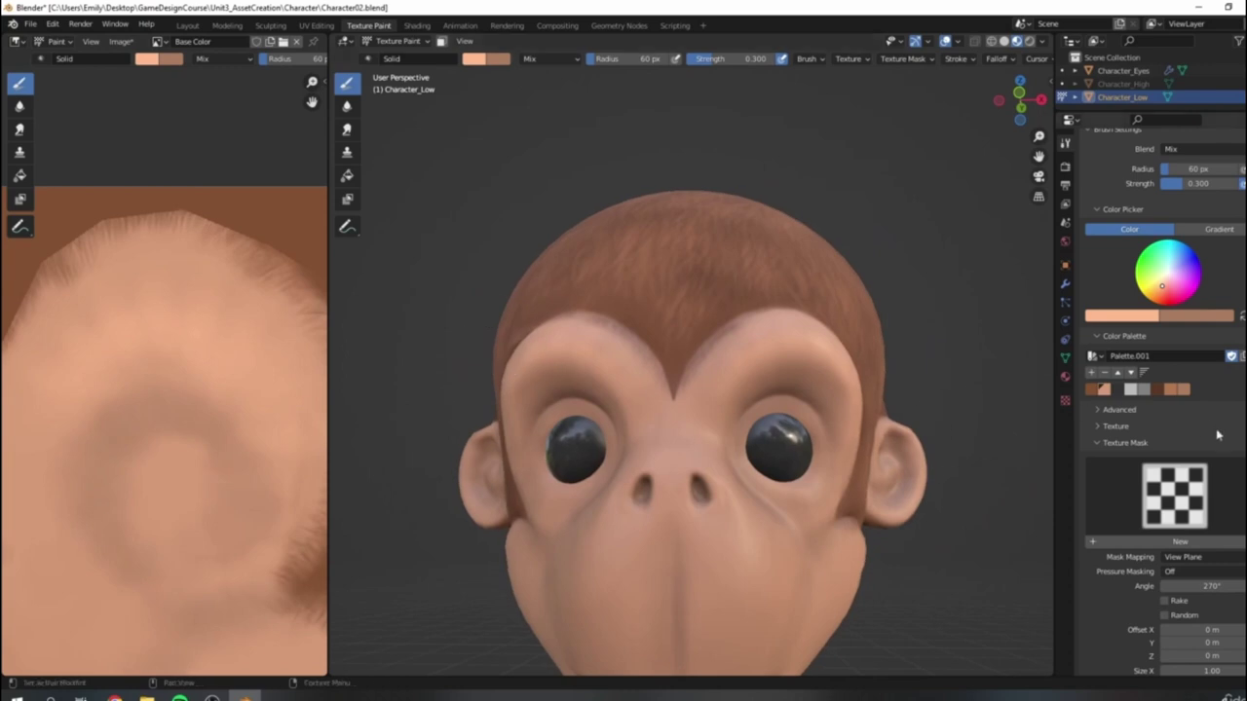
click(1142, 318)
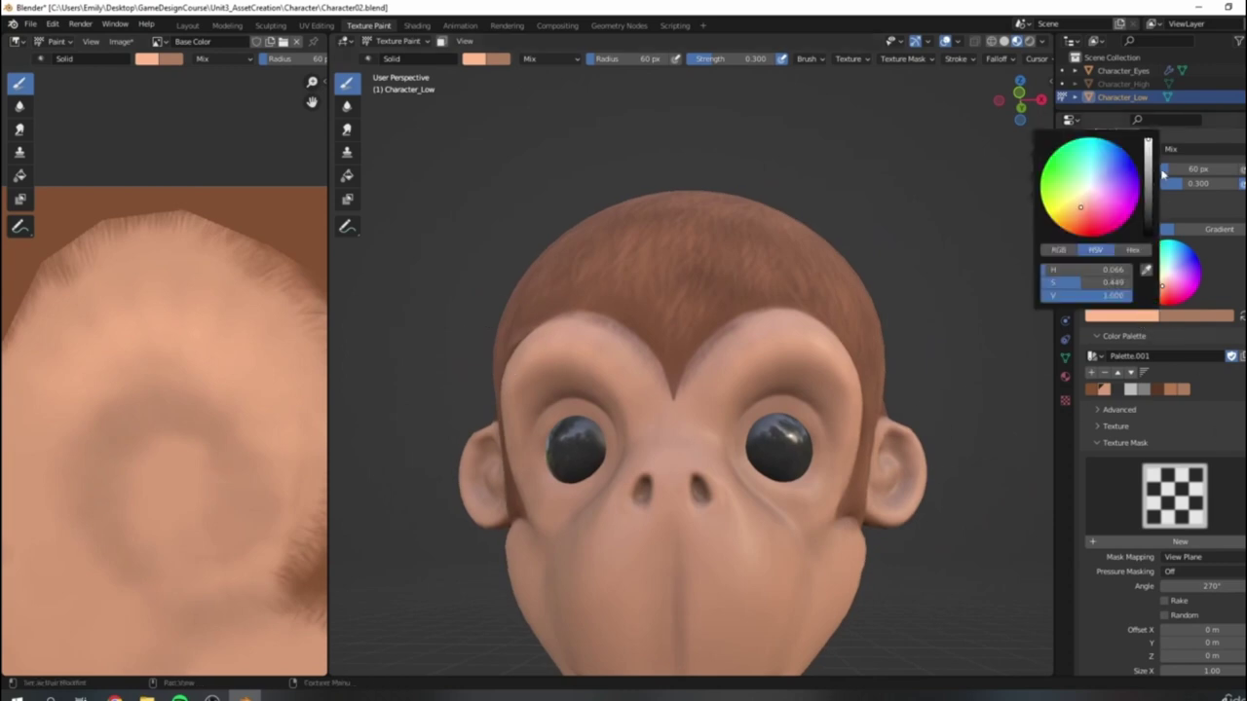
drag(1079, 283, 1073, 283)
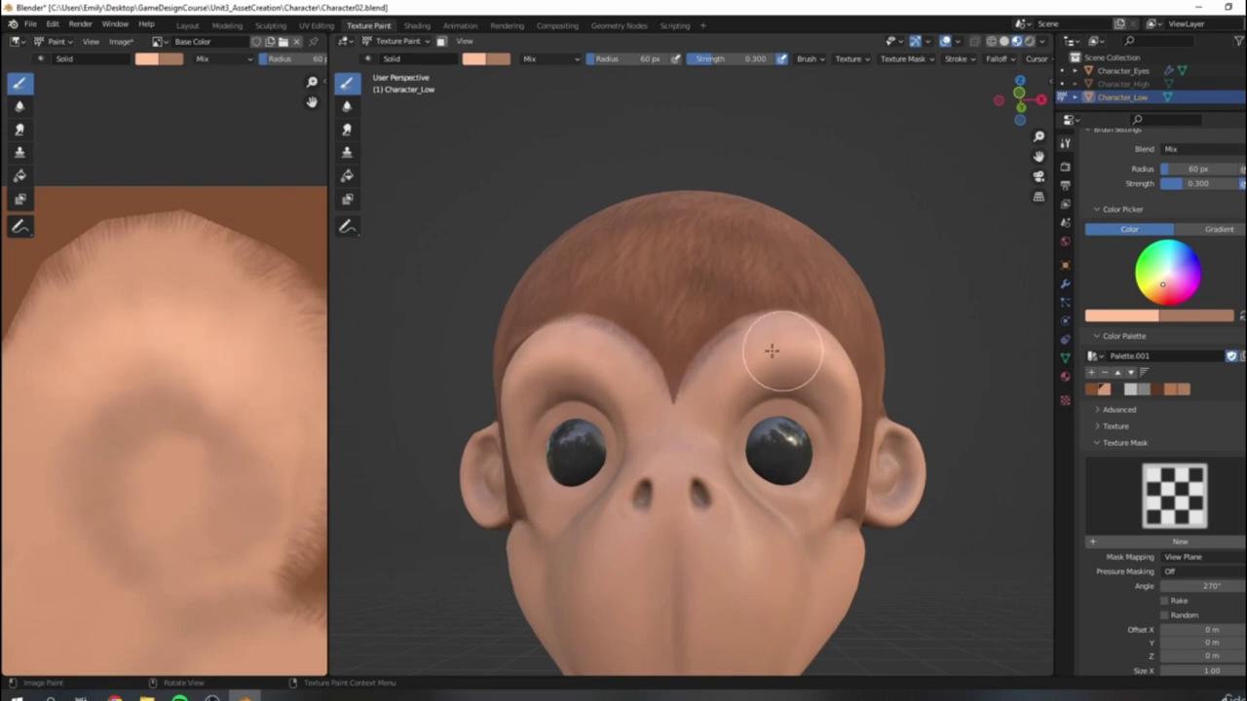
scroll(804, 428, down, 5)
scroll(787, 439, up, 5)
middle_drag(707, 419, 735, 436)
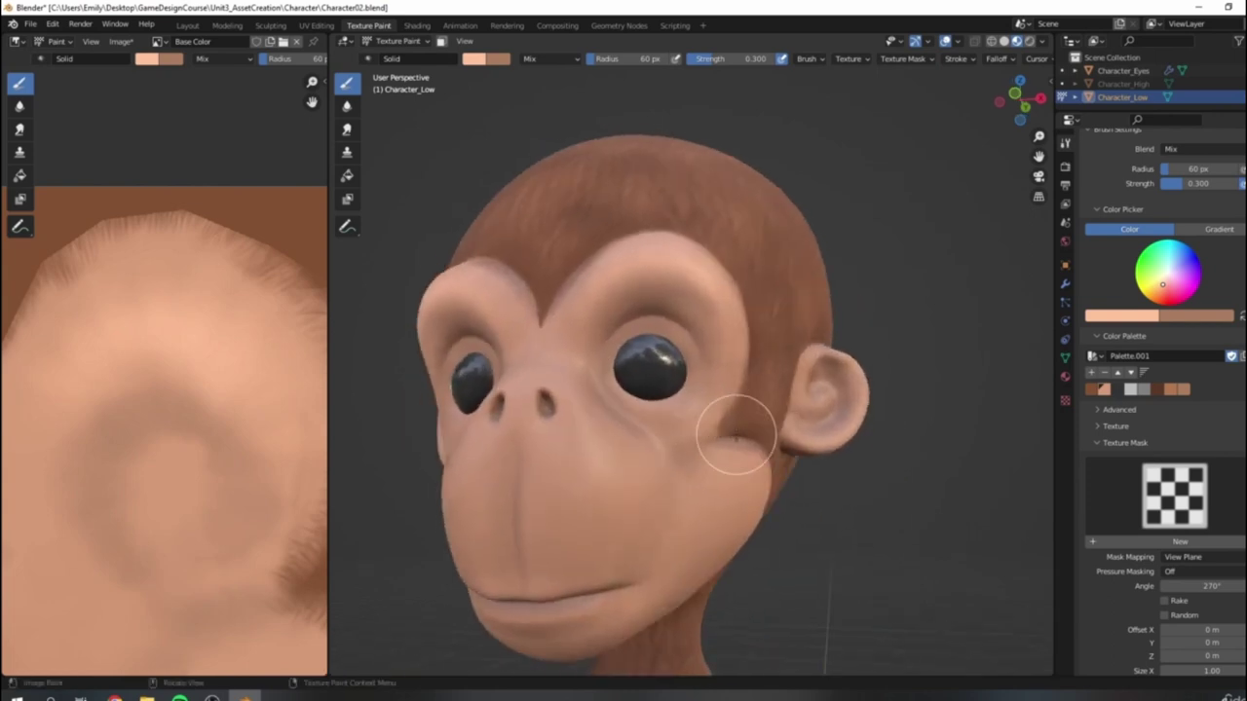
Step: Reduce the brush radius to 14 px and paint a thin highlight along the upper eyelid
key(f)
mouse_move(733, 303)
mouse_down()
mouse_move(693, 281)
mouse_move(709, 370)
mouse_up()
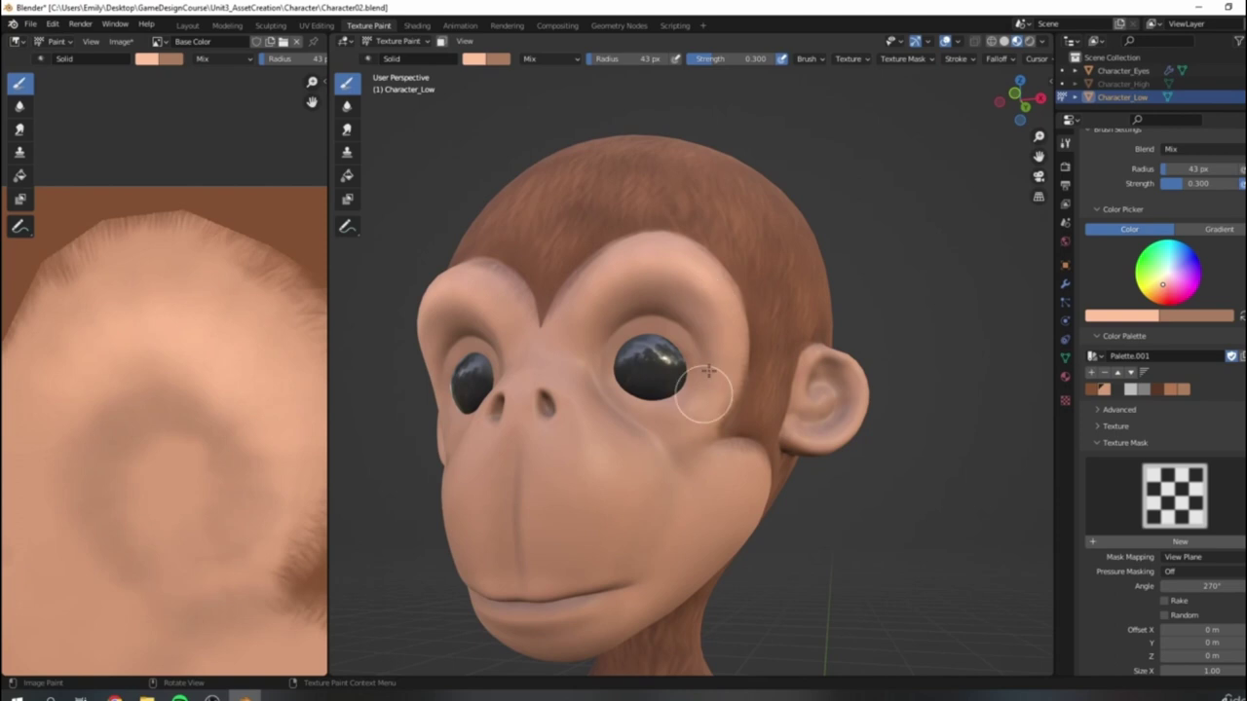
key(bracketleft)
key(bracketleft)
key(bracketleft)
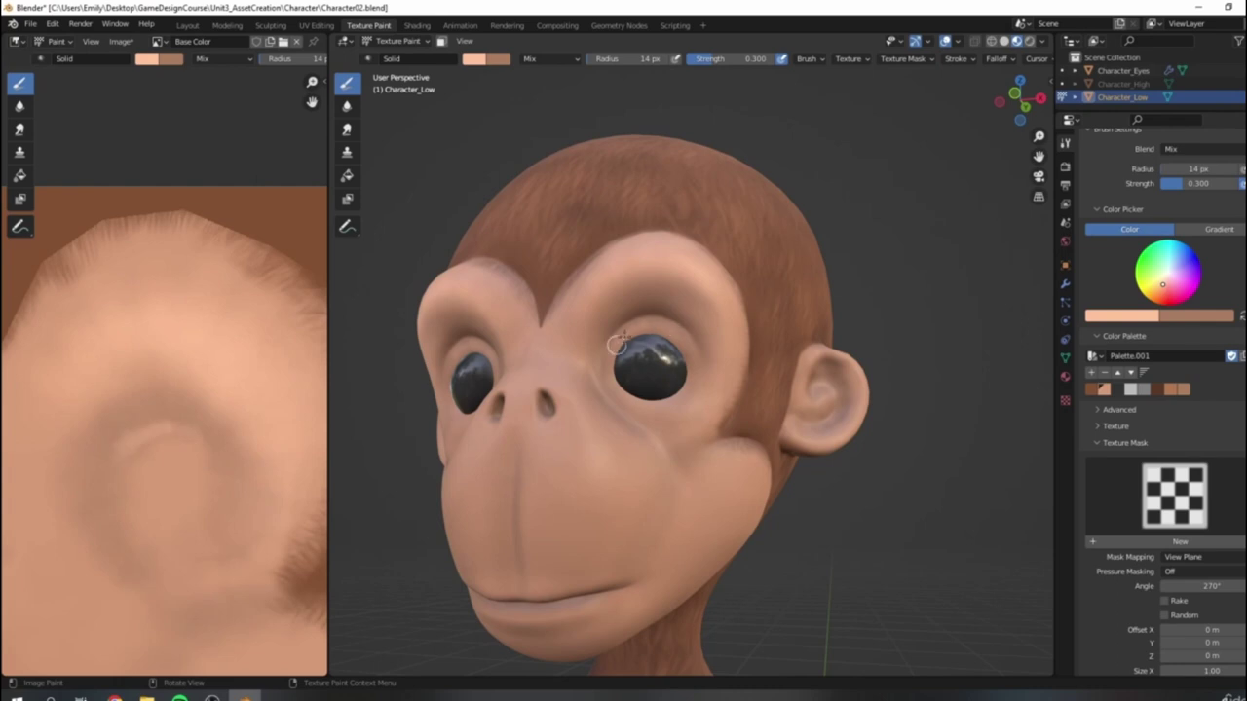
Step: Set the brush stroke spacing to 10%
scroll(1169, 588, down, 5)
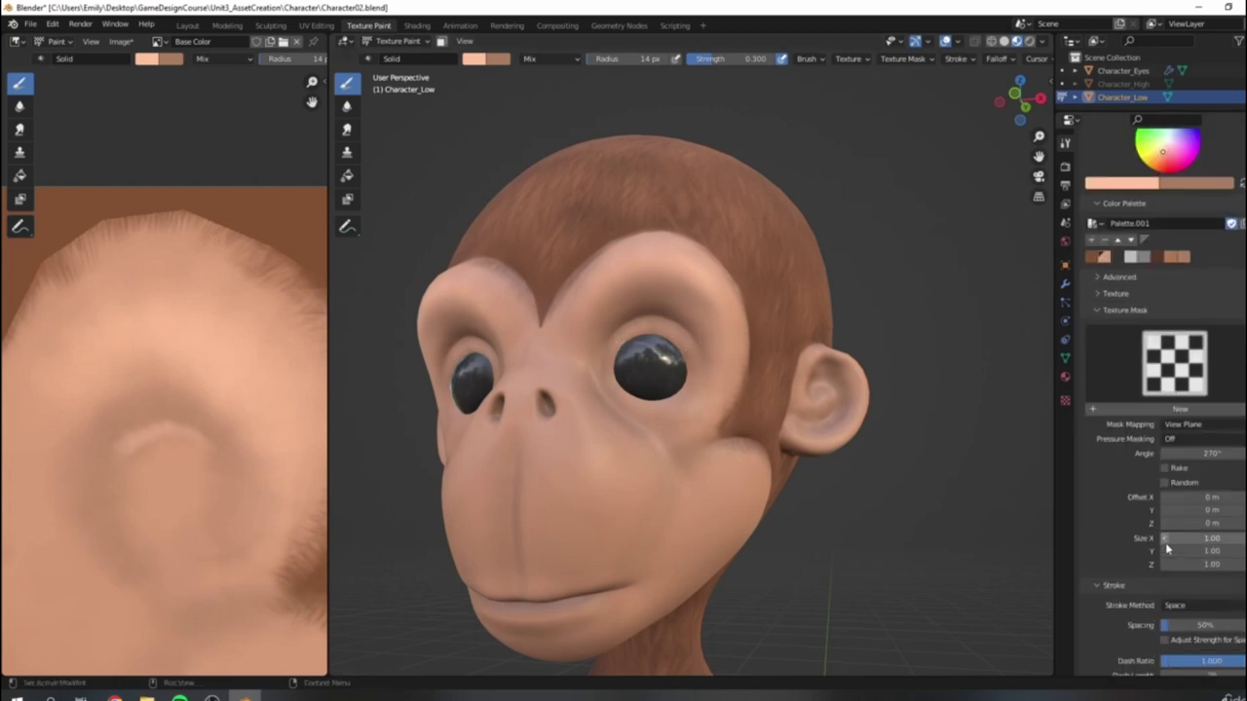
double_click(1169, 519)
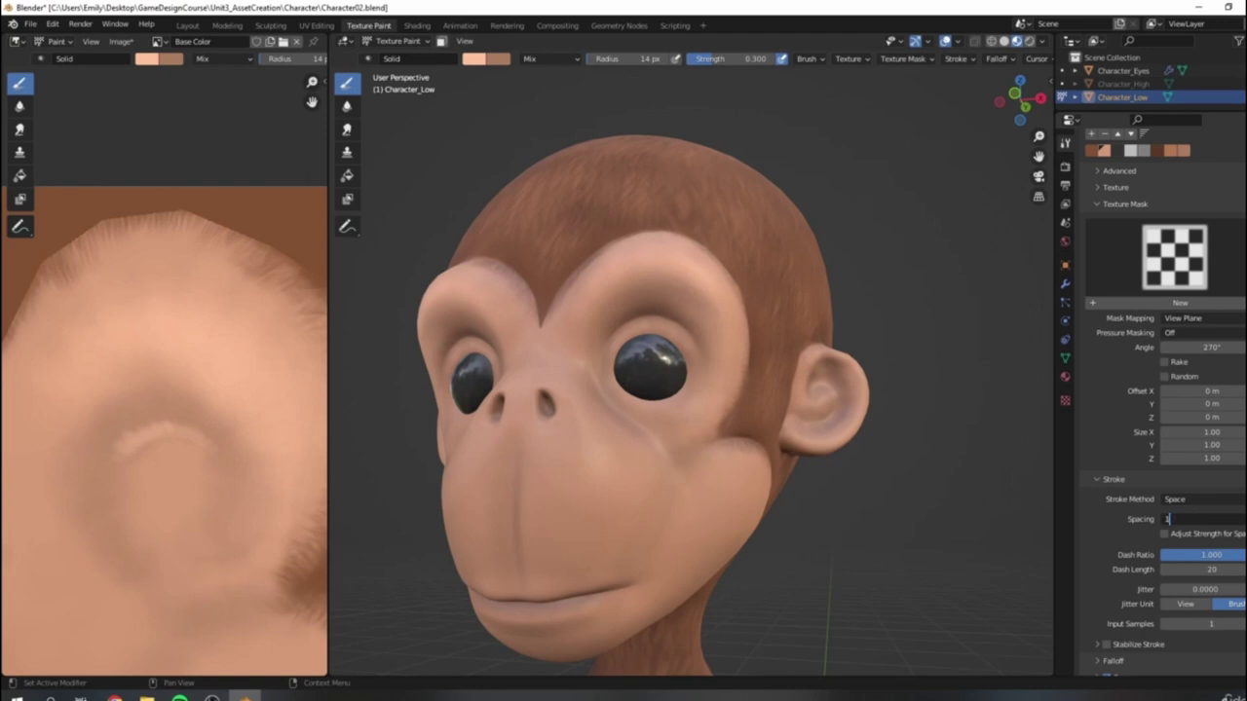
text(10)
key(Return)
Step: Smooth the upper eyelid highlight and add one below the eye with a brush radius of about 17 px
scroll(764, 415, up, 5)
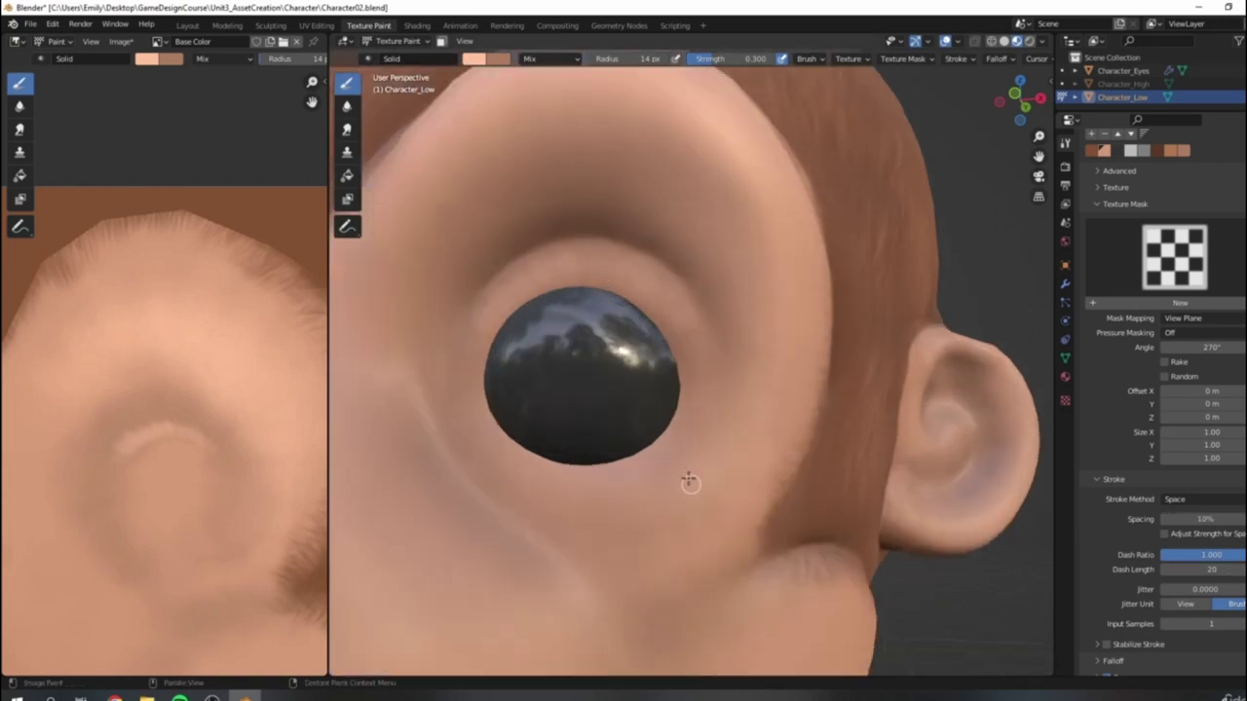
scroll(689, 482, down, 4)
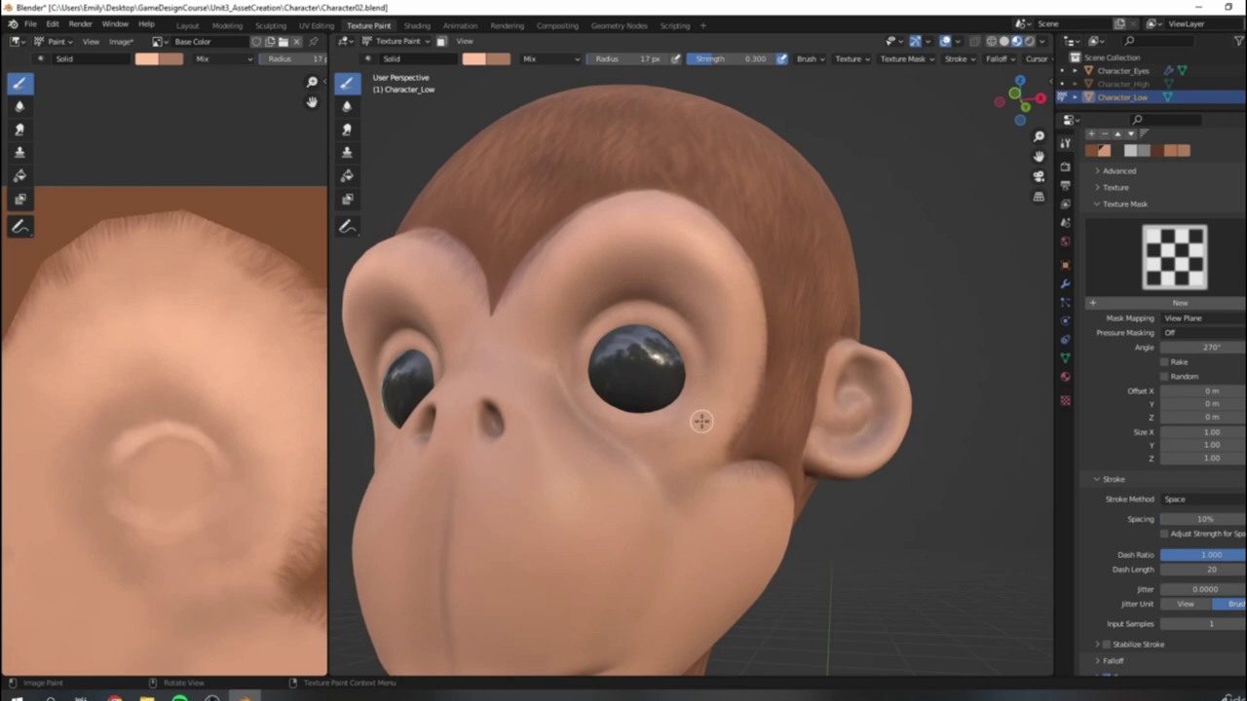
scroll(698, 419, down, 8)
middle_drag(688, 412, 735, 437)
scroll(725, 417, up, 4)
middle_drag(714, 393, 760, 387)
scroll(679, 444, up, 4)
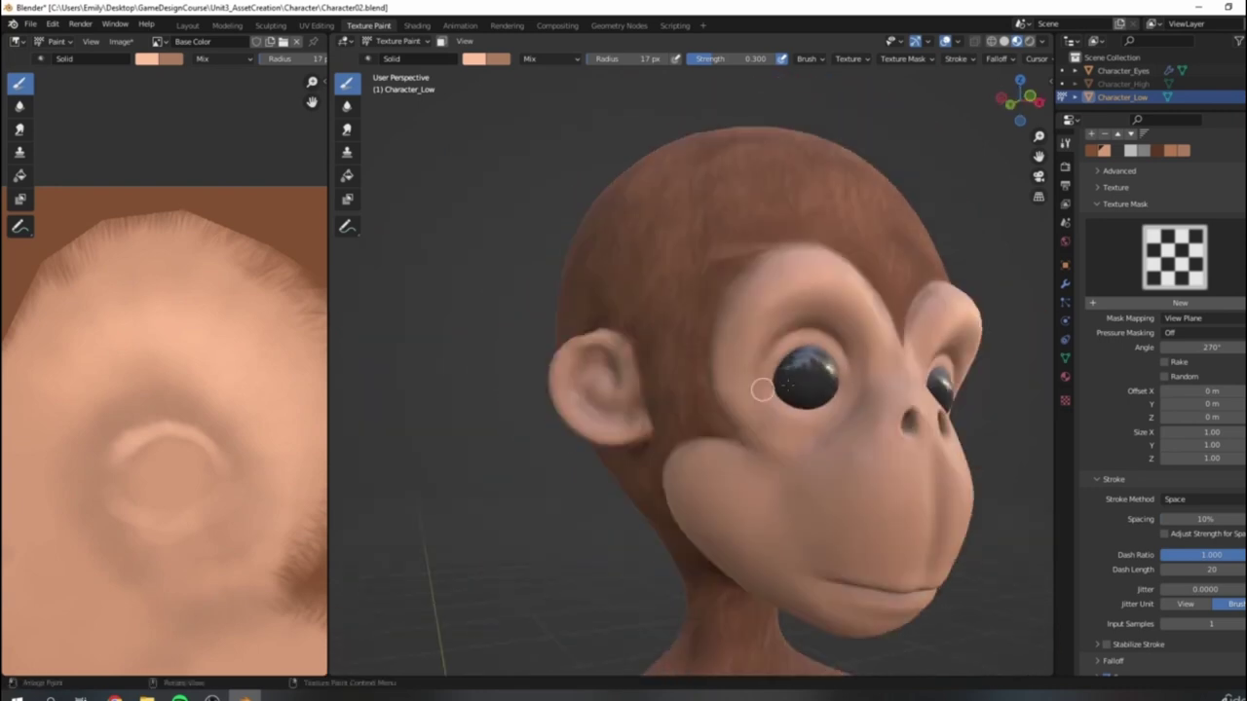
Step: Paint highlights on the nose around the nostrils with a brush radius of about 20 px
scroll(761, 385, down, 5)
middle_drag(838, 337, 695, 338)
scroll(830, 352, up, 5)
middle_drag(682, 385, 626, 400)
scroll(709, 442, up, 1)
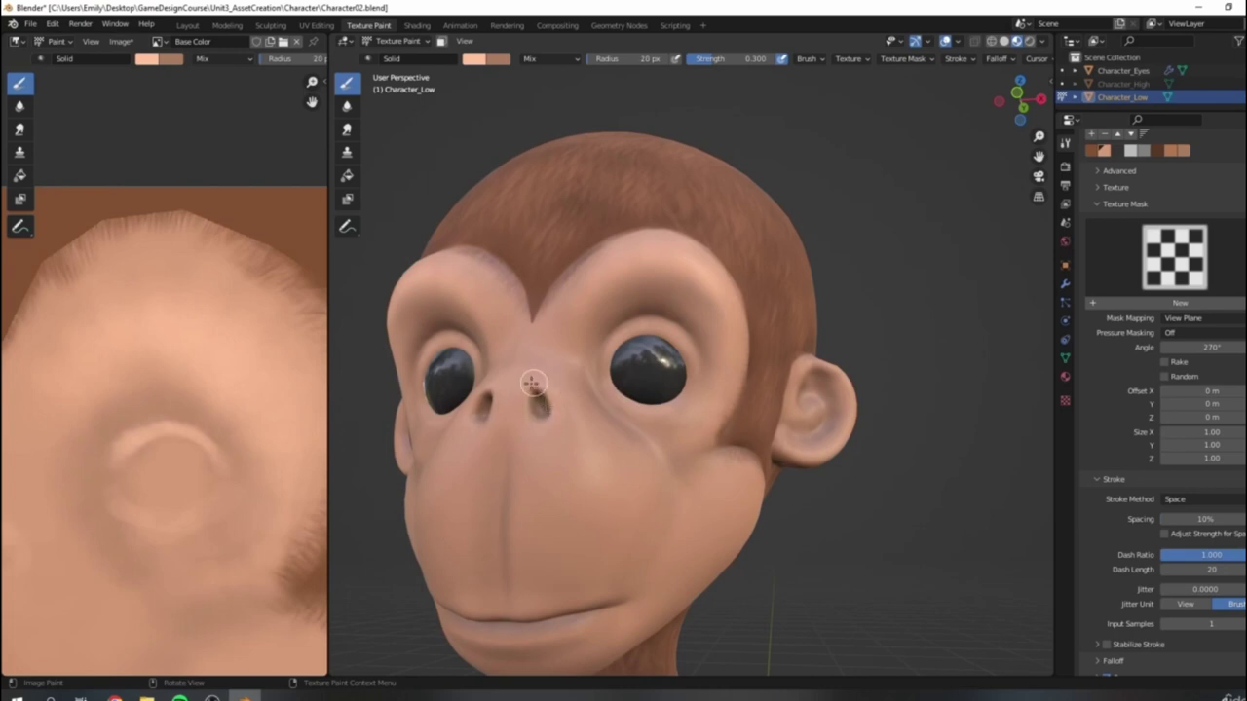
middle_drag(591, 476, 634, 465)
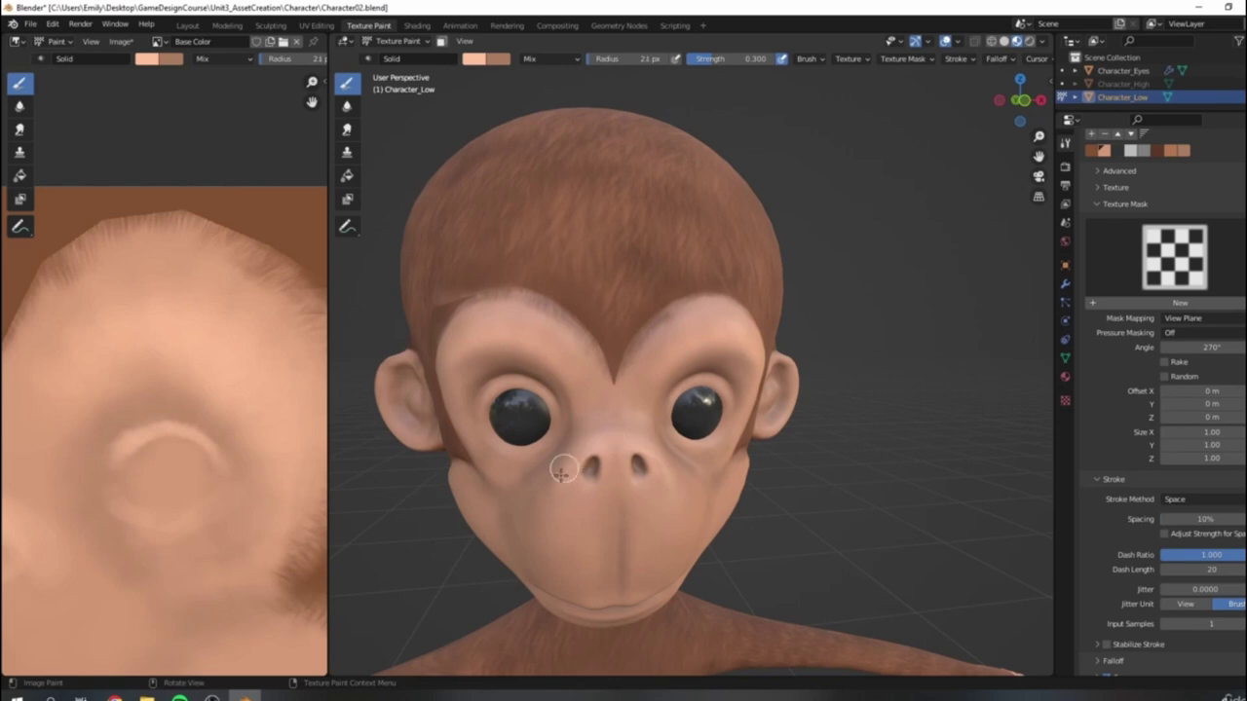
Step: Enlarge the brush to a 64 px radius and paint soft highlights on the rounded sides of the muzzle
scroll(549, 451, down, 5)
mouse_move(604, 487)
middle_down()
mouse_move(711, 453)
mouse_move(658, 444)
mouse_move(606, 487)
middle_up()
scroll(718, 459, up, 3)
scroll(579, 482, up, 3)
scroll(623, 495, down, 4)
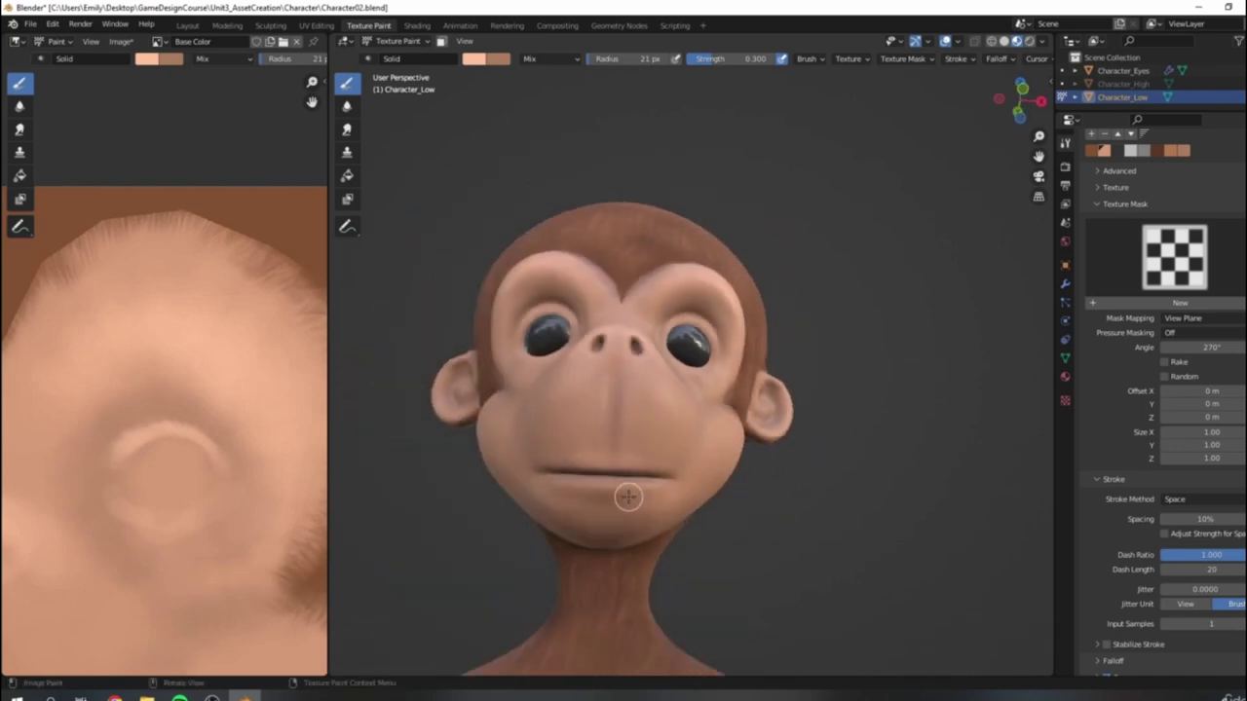
scroll(646, 418, up, 3)
middle_drag(646, 418, 645, 357)
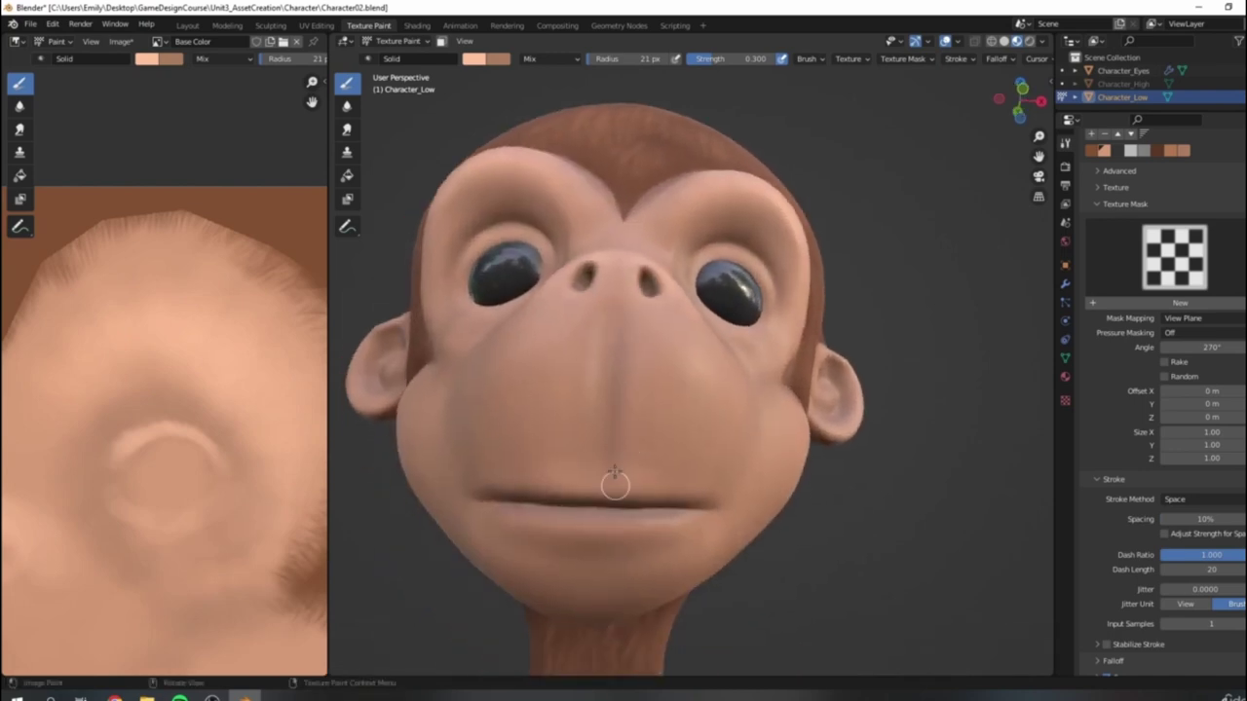
scroll(613, 468, up, 2)
key(bracketright)
key(bracketright)
key(bracketright)
key(bracketright)
key(bracketright)
key(bracketright)
key(bracketright)
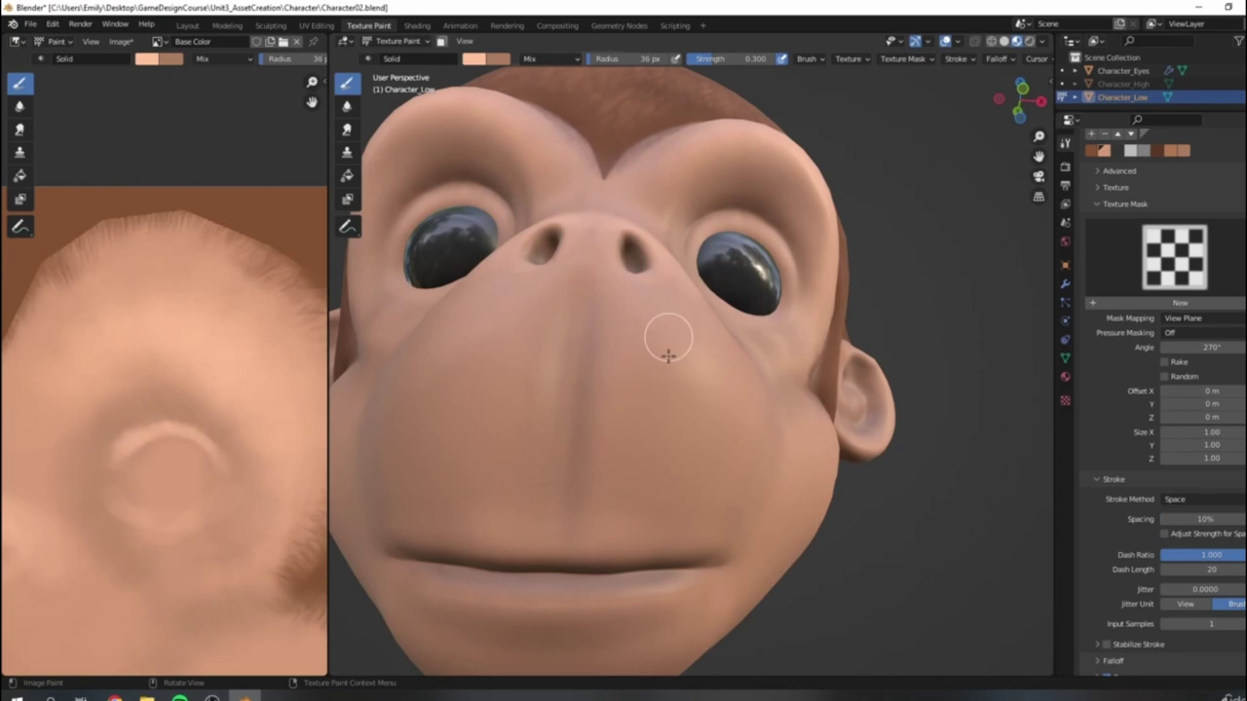
key(bracketright)
key(bracketright)
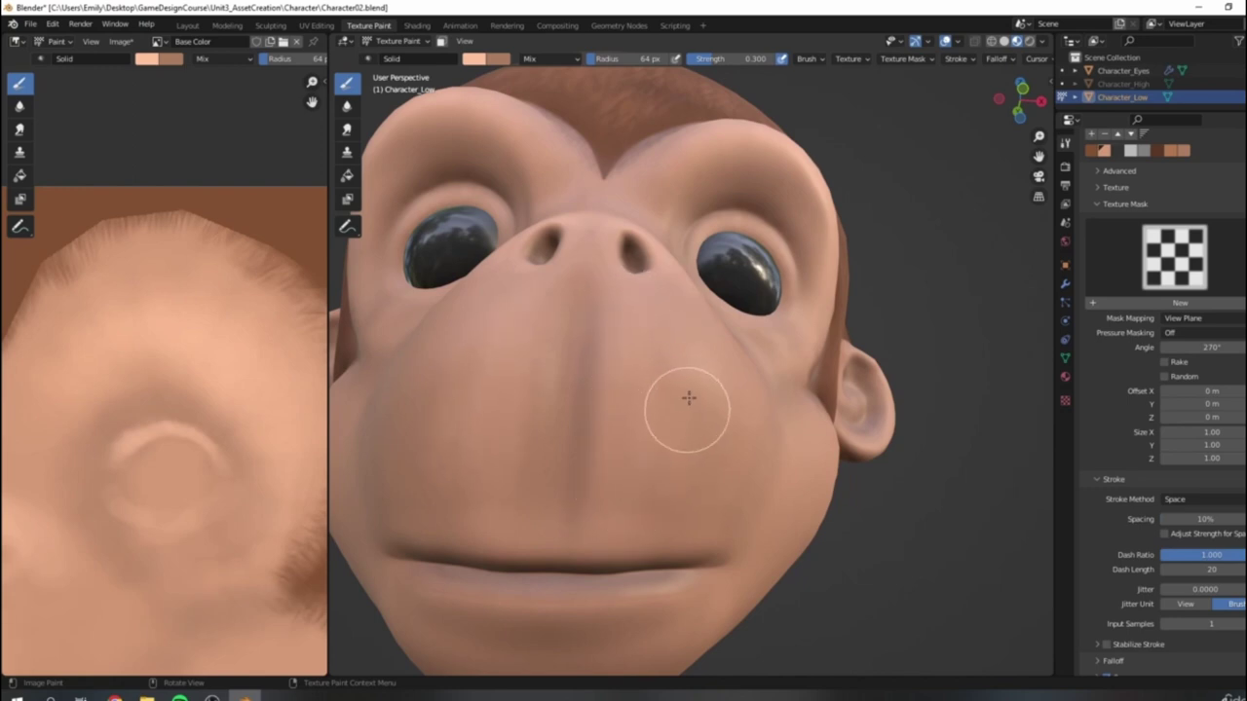
Step: Extend the highlights across the muzzle and cheek, enlarging the brush to a radius of about 86 px
scroll(699, 330, down, 3)
middle_drag(700, 330, 659, 369)
scroll(601, 396, up, 3)
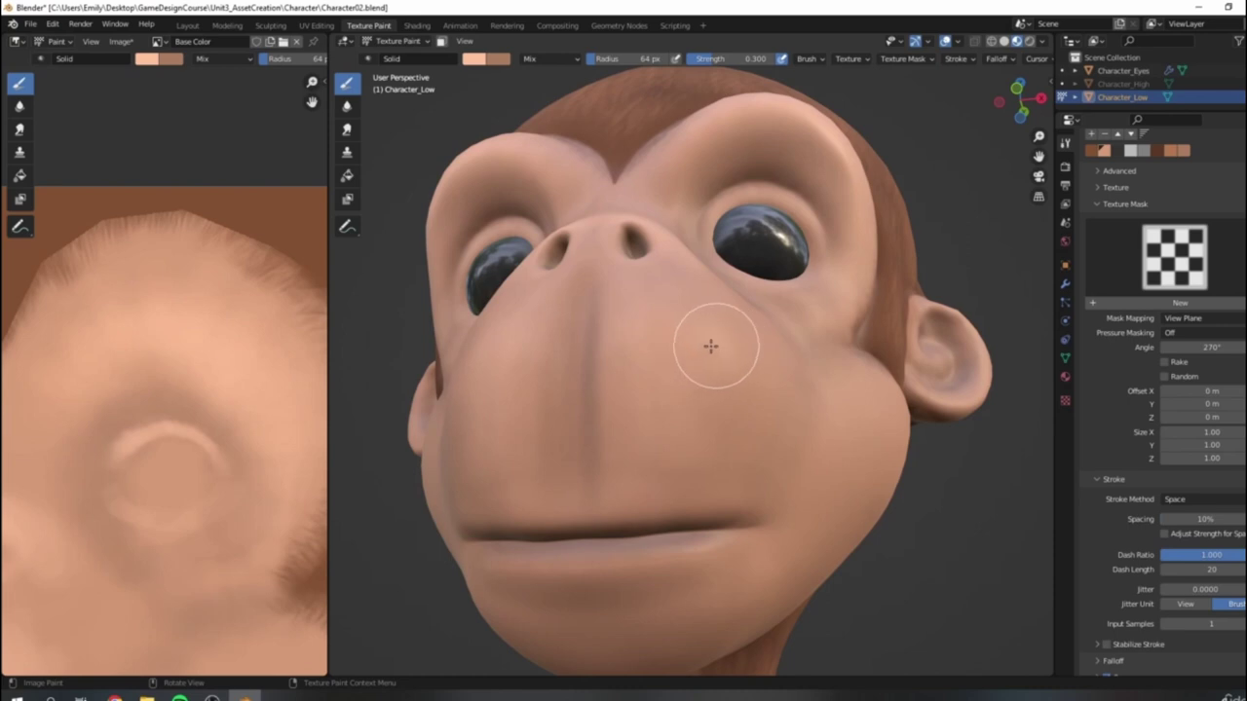
scroll(785, 329, down, 6)
middle_drag(785, 328, 710, 403)
scroll(710, 404, up, 6)
shift+middle_drag(744, 477, 759, 368)
mouse_move(764, 358)
middle_down()
mouse_move(782, 376)
mouse_move(742, 403)
middle_up()
key(bracketright)
key(bracketright)
key(bracketright)
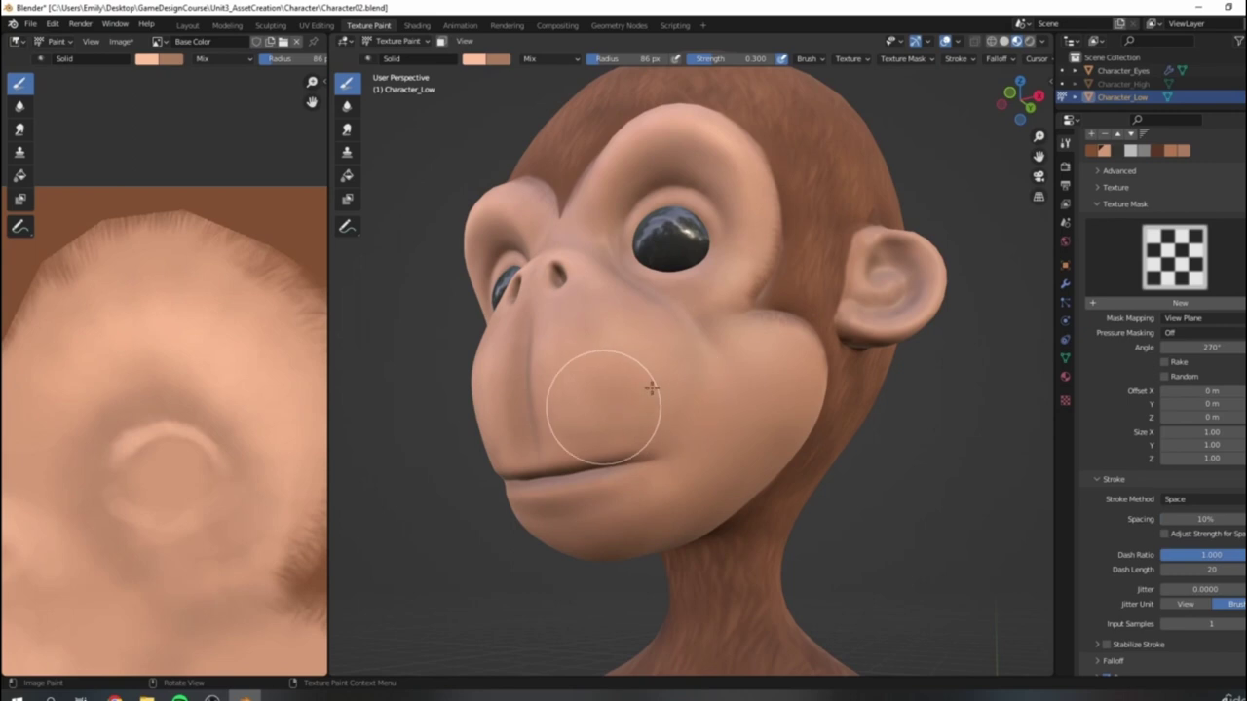
Step: Reduce the brush radius to 55 px and lighten the muzzle just above the corner of the mouth
key(bracketleft)
key(bracketleft)
key(bracketleft)
key(bracketleft)
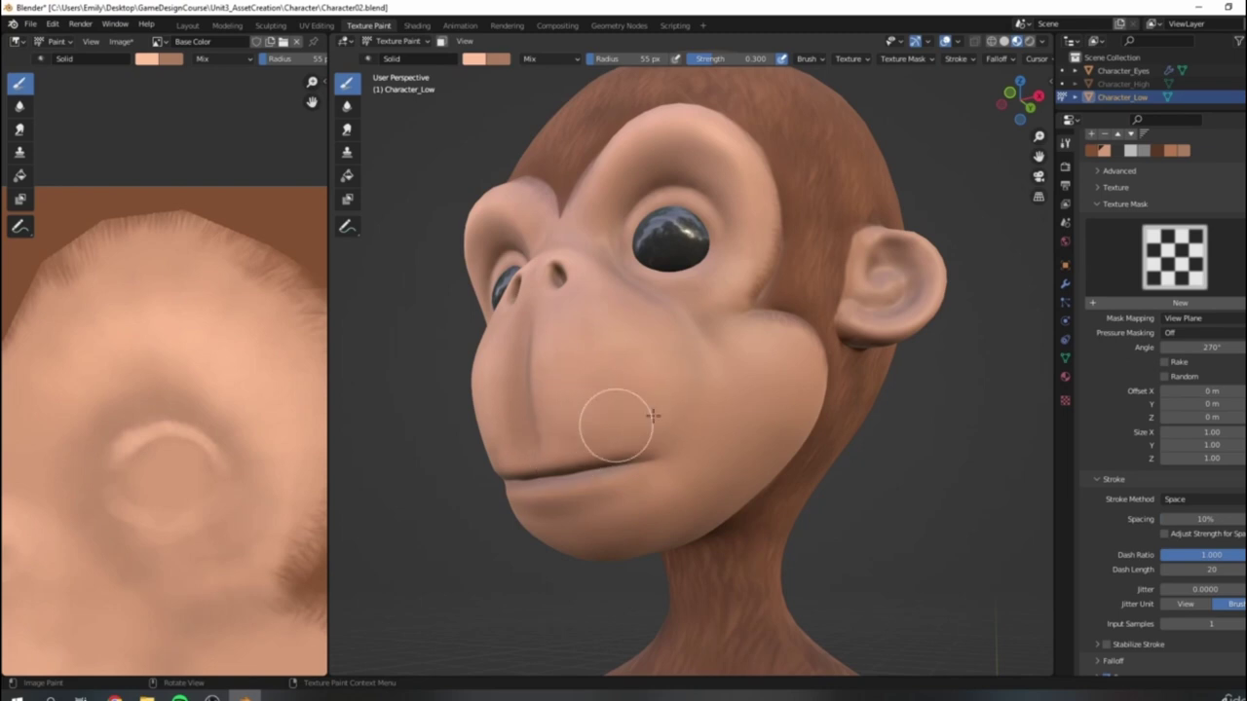
Step: Blend the highlights on the opposite side of the muzzle with a brush radius of about 67 px
scroll(608, 417, down, 6)
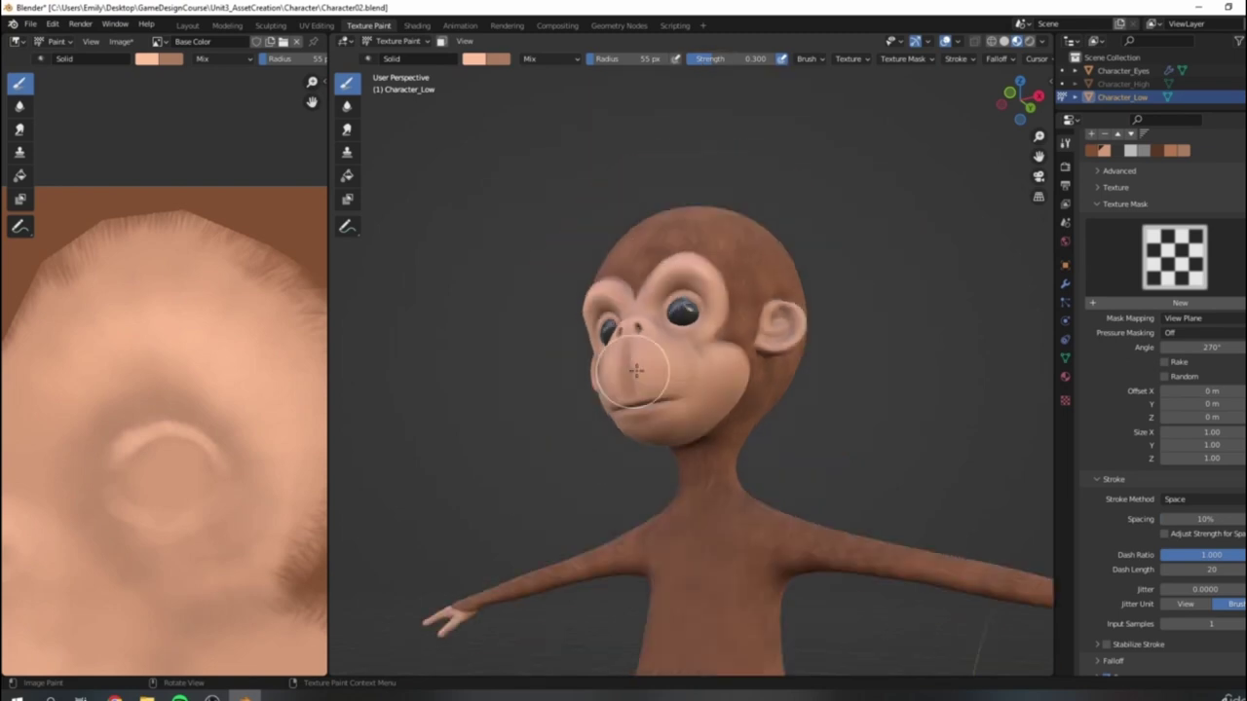
middle_drag(646, 356, 768, 410)
scroll(750, 400, up, 6)
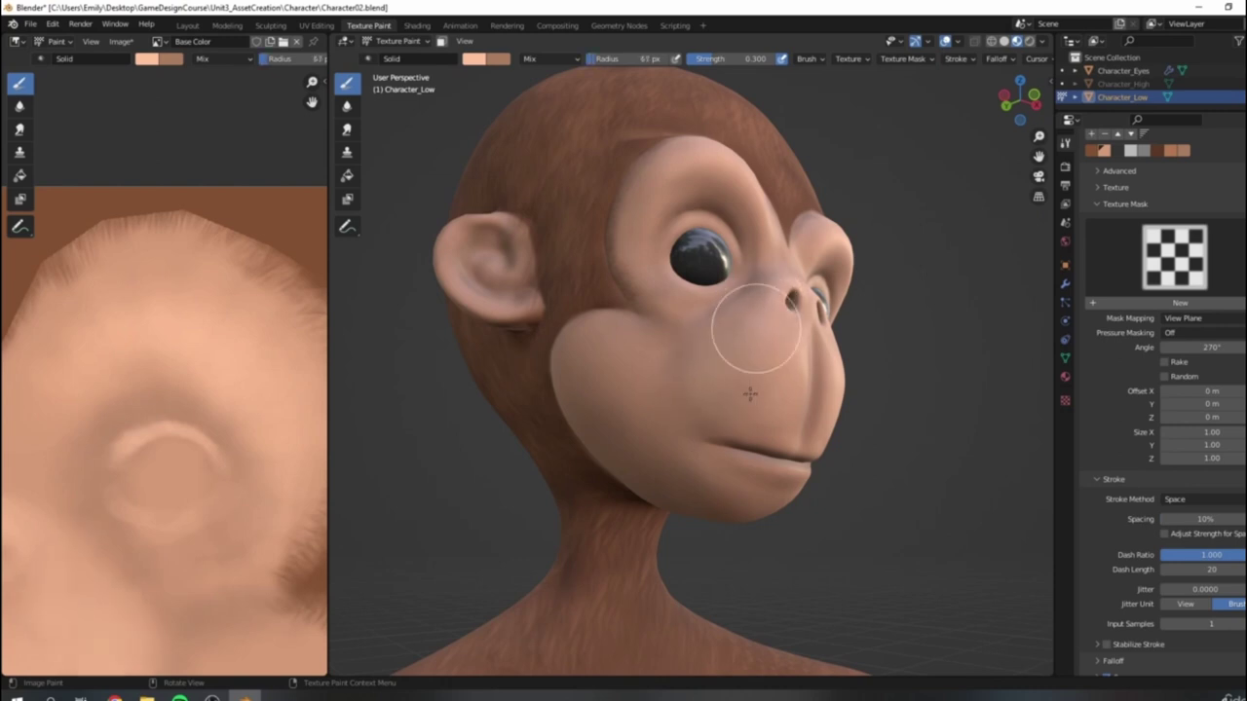
scroll(720, 387, down, 8)
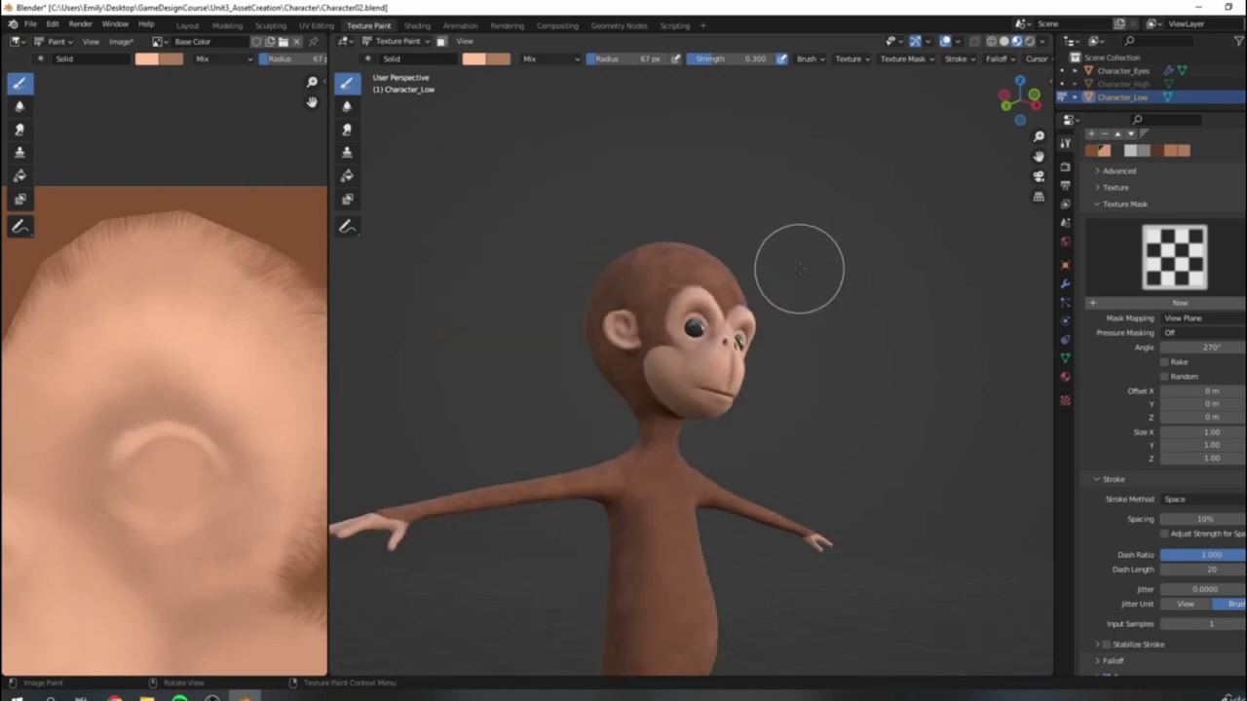
Step: Reduce the brush radius to 24 px and paint a soft highlight along the monkey's lower lip
middle_drag(799, 269, 788, 379)
scroll(770, 390, up, 3)
scroll(668, 426, up, 3)
shift+middle_drag(672, 425, 764, 395)
scroll(696, 423, up, 4)
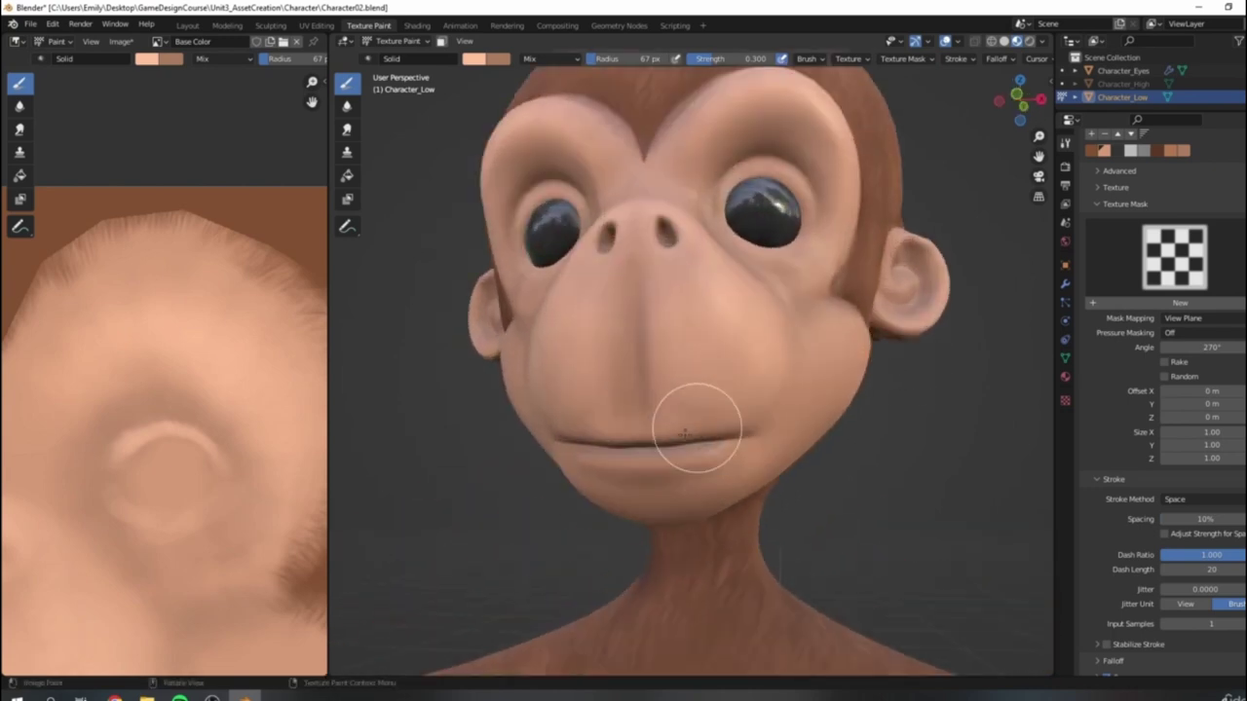
scroll(718, 381, down, 4)
scroll(705, 389, up, 4)
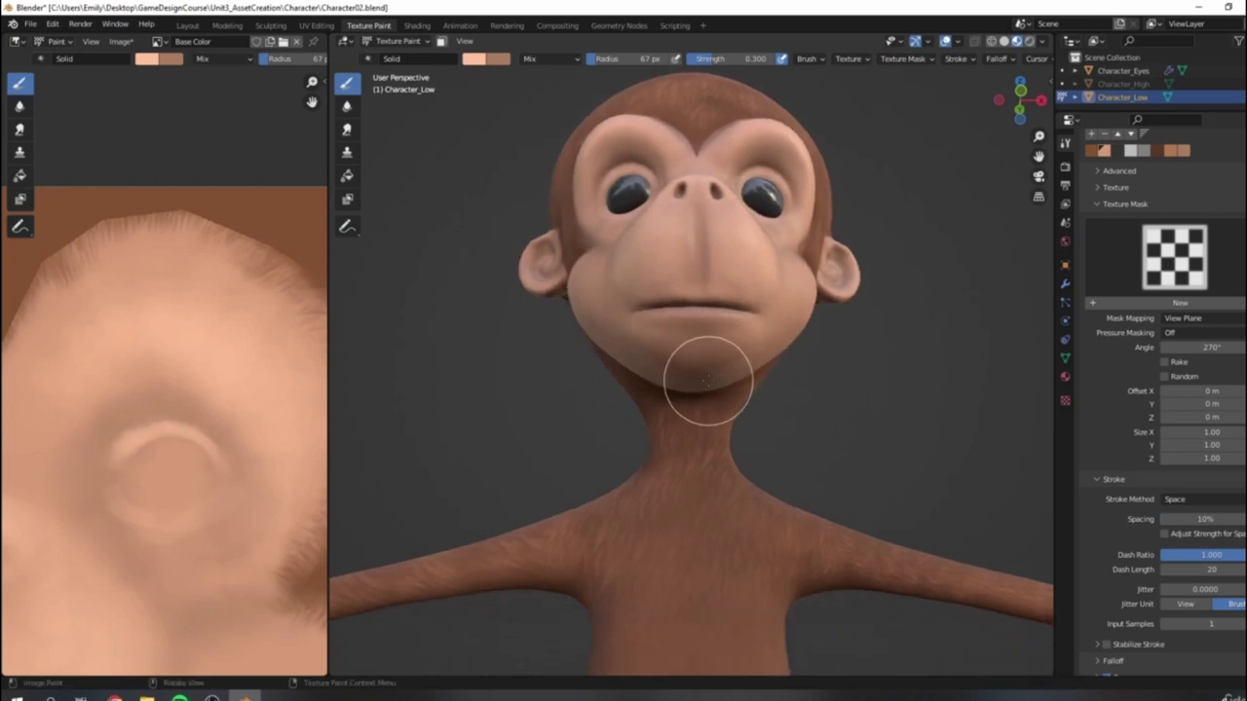
scroll(707, 376, down, 3)
key(bracketleft)
key(bracketleft)
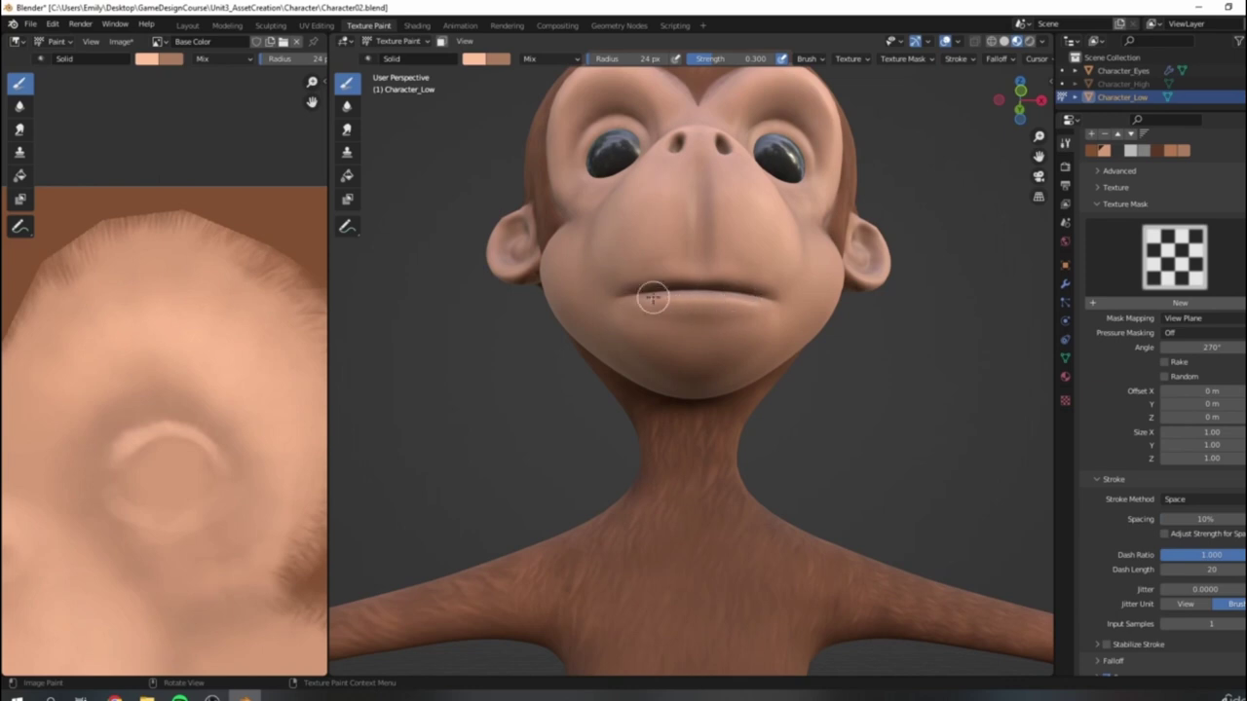
Step: Enlarge the brush radius to 55 px and paint soft highlights on the chin below the mouth
scroll(664, 268, down, 6)
middle_drag(681, 365, 692, 331)
scroll(693, 331, up, 7)
key(bracketright)
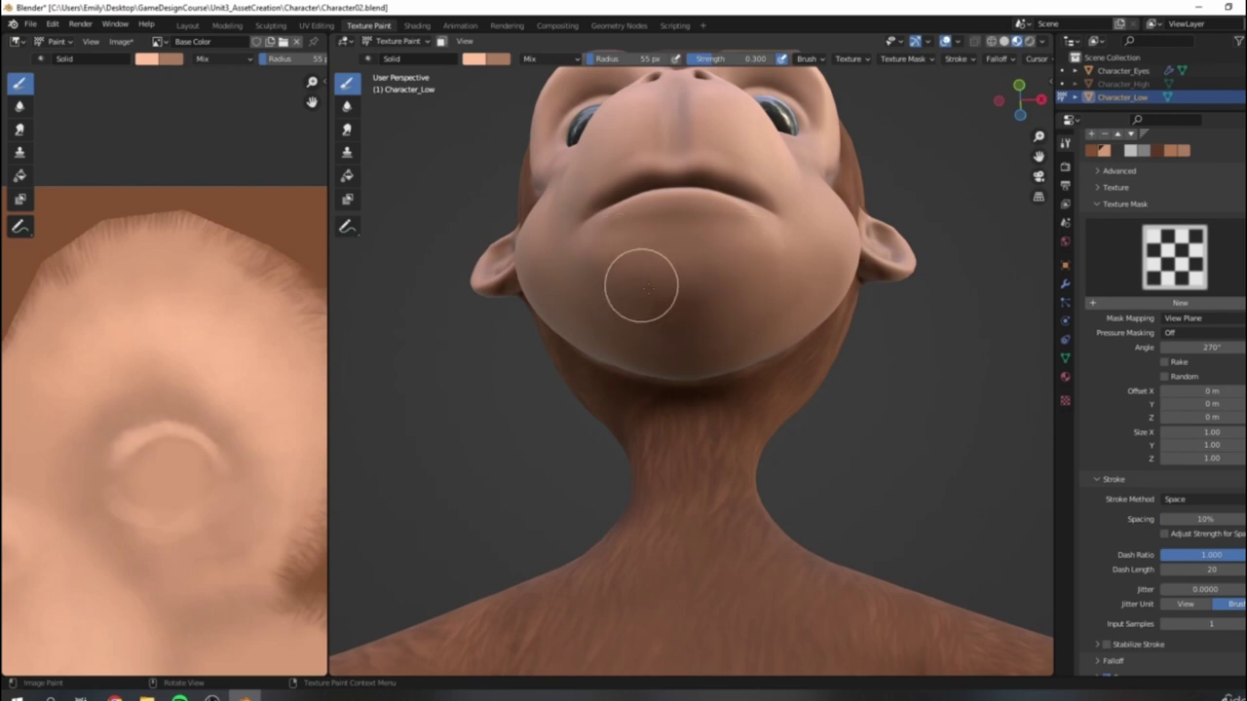
Step: Lighten the rounded cheek up to the fur edge, enlarging the brush to a radius of about 61 px
scroll(721, 297, down, 4)
middle_drag(720, 298, 710, 361)
scroll(695, 315, up, 4)
scroll(694, 317, up, 1)
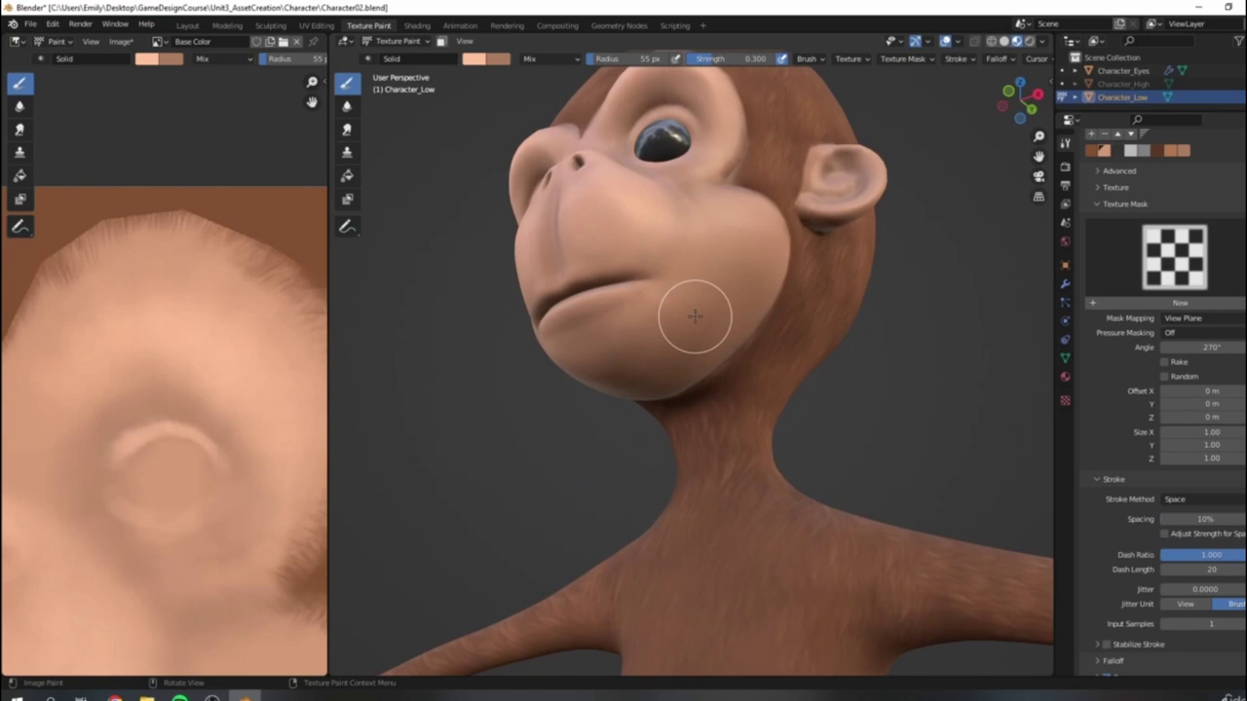
middle_drag(695, 316, 664, 327)
scroll(664, 326, down, 3)
scroll(165, 490, down, 4)
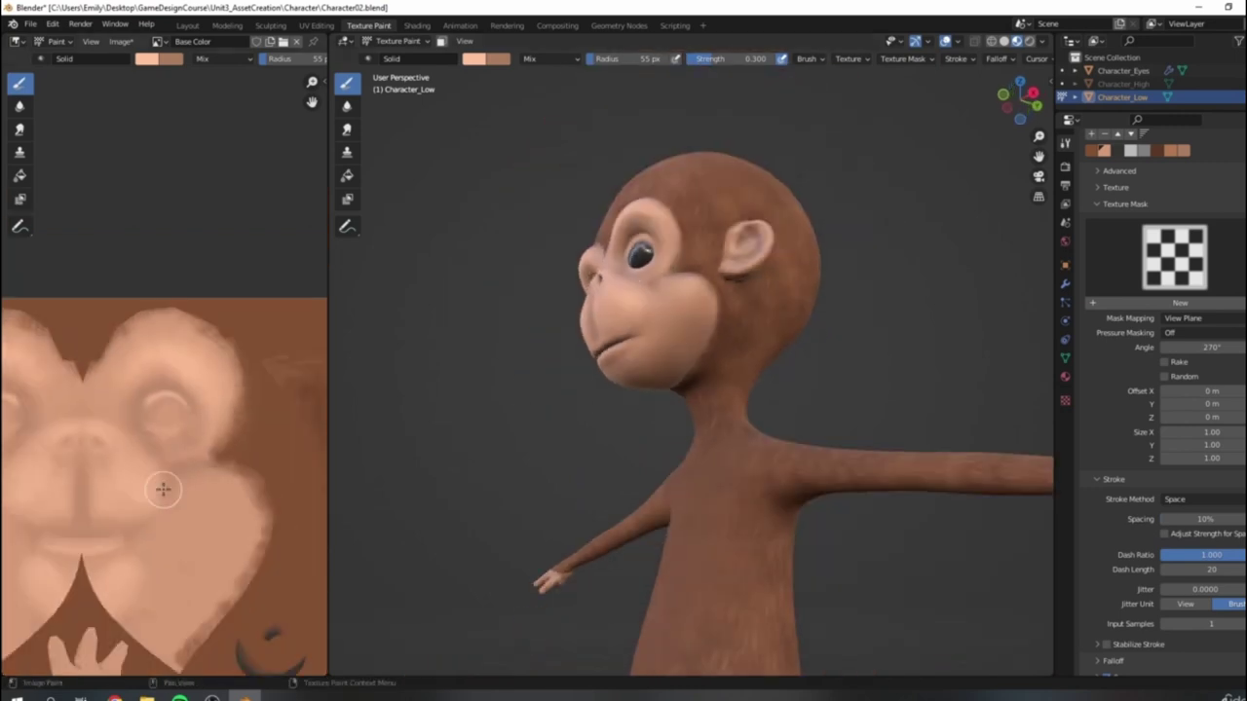
scroll(168, 487, down, 1)
middle_drag(186, 465, 235, 438)
scroll(249, 437, up, 2)
scroll(682, 292, up, 5)
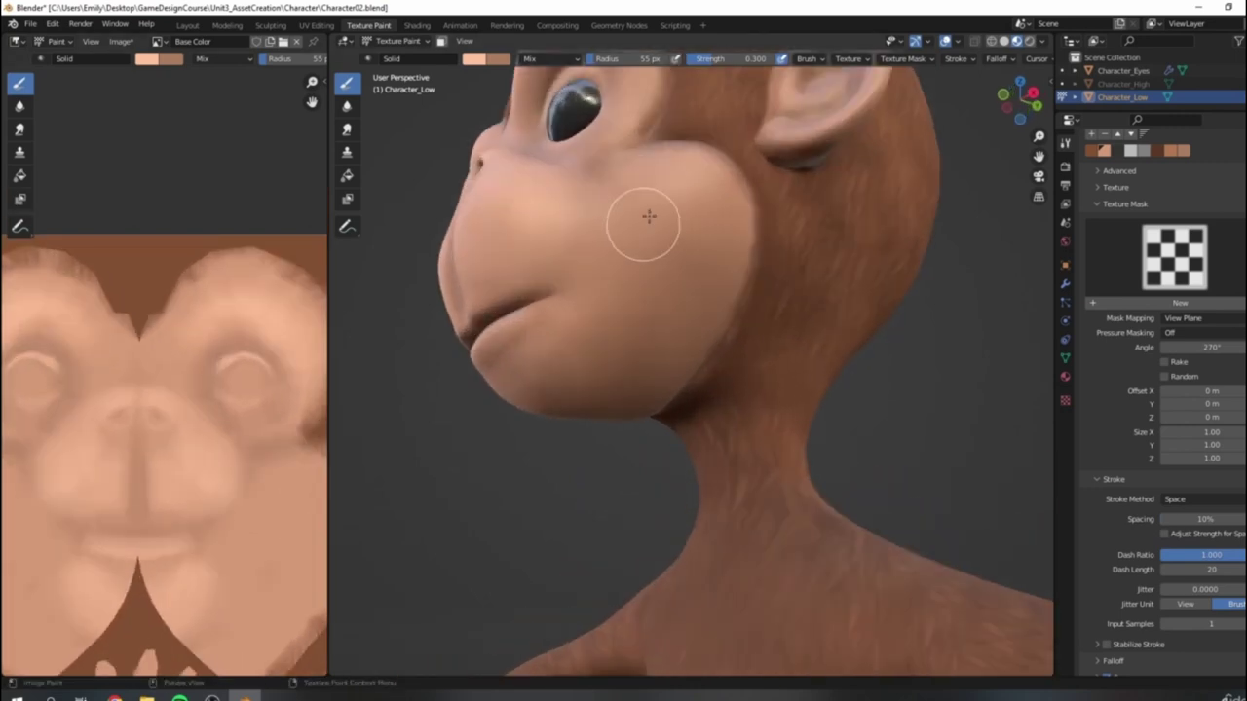
middle_drag(677, 258, 708, 282)
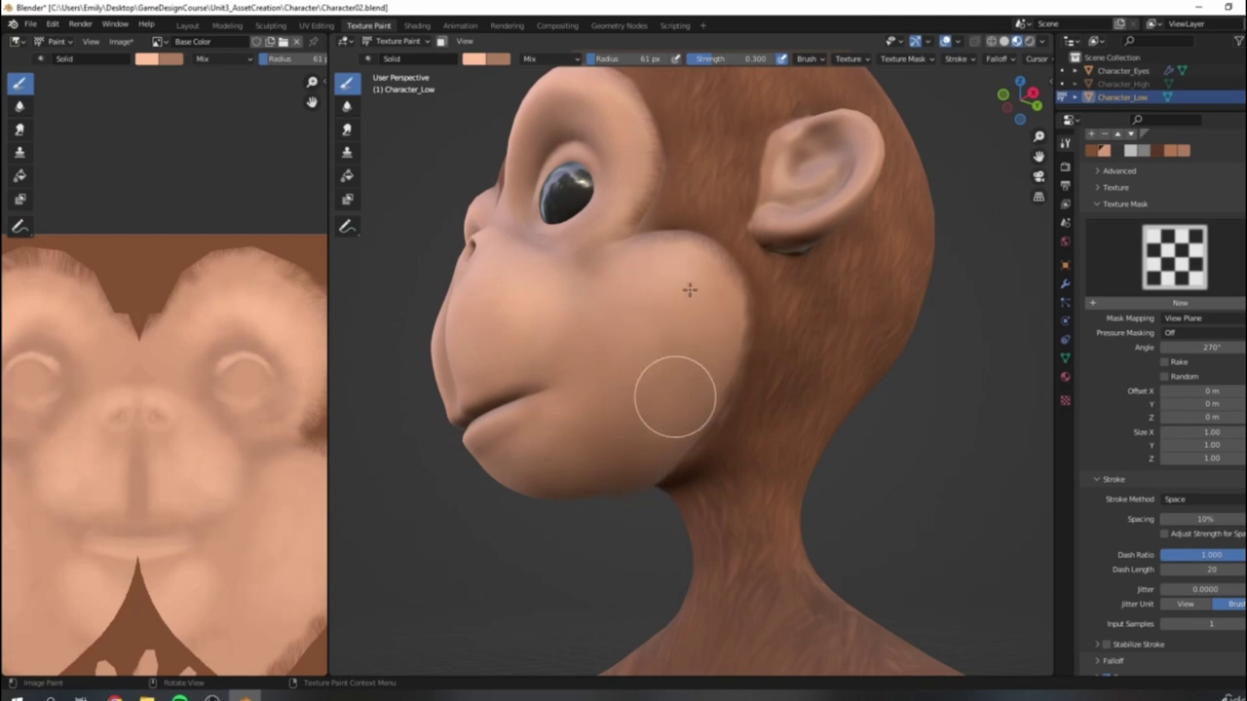
Step: Reduce the brush radius to about 43 px and paint highlights along the outer rim of the ear
scroll(643, 409, down, 6)
mouse_move(640, 432)
middle_down()
mouse_move(757, 438)
mouse_move(773, 374)
mouse_move(868, 409)
middle_up()
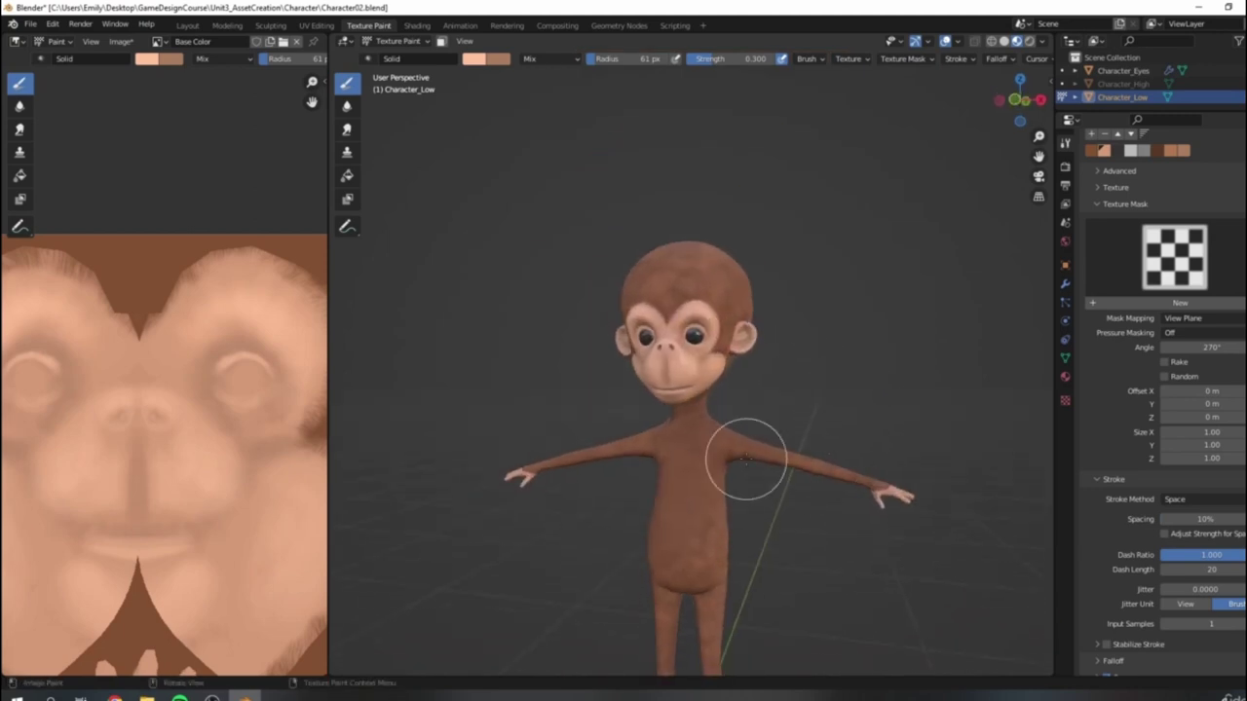
scroll(785, 454, up, 3)
middle_drag(785, 418, 877, 335)
scroll(877, 334, up, 5)
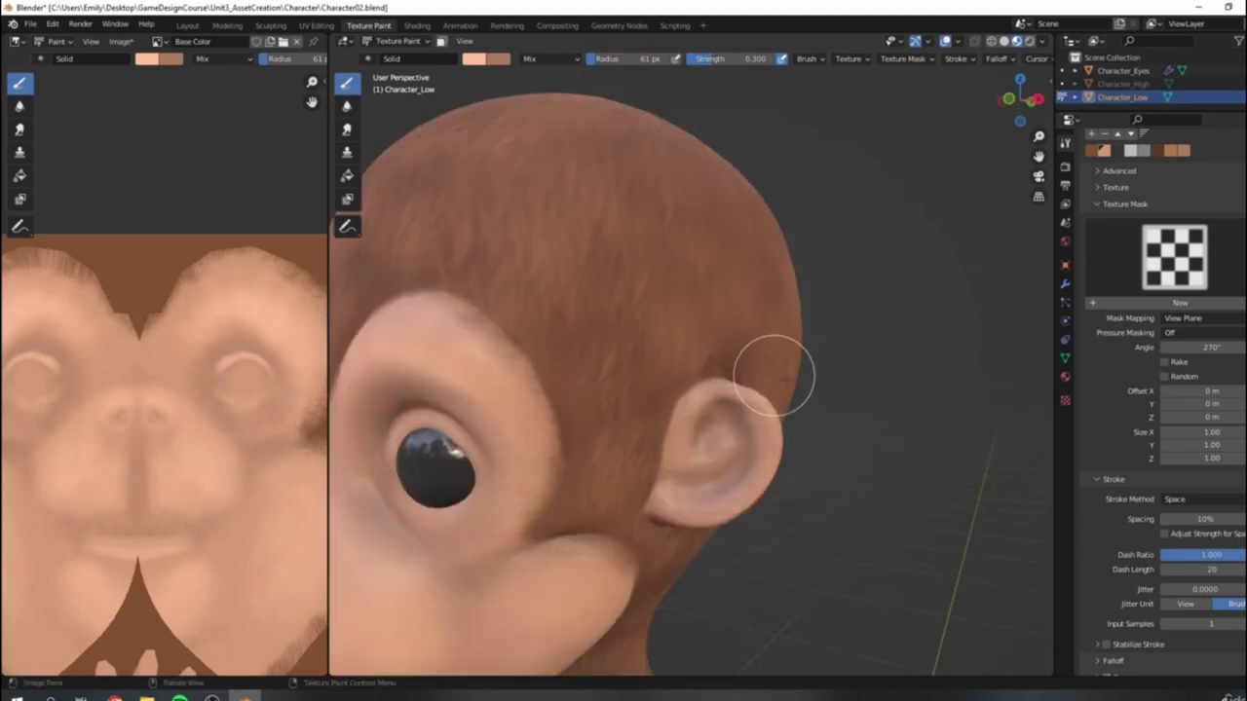
middle_drag(775, 375, 687, 397)
scroll(662, 361, up, 2)
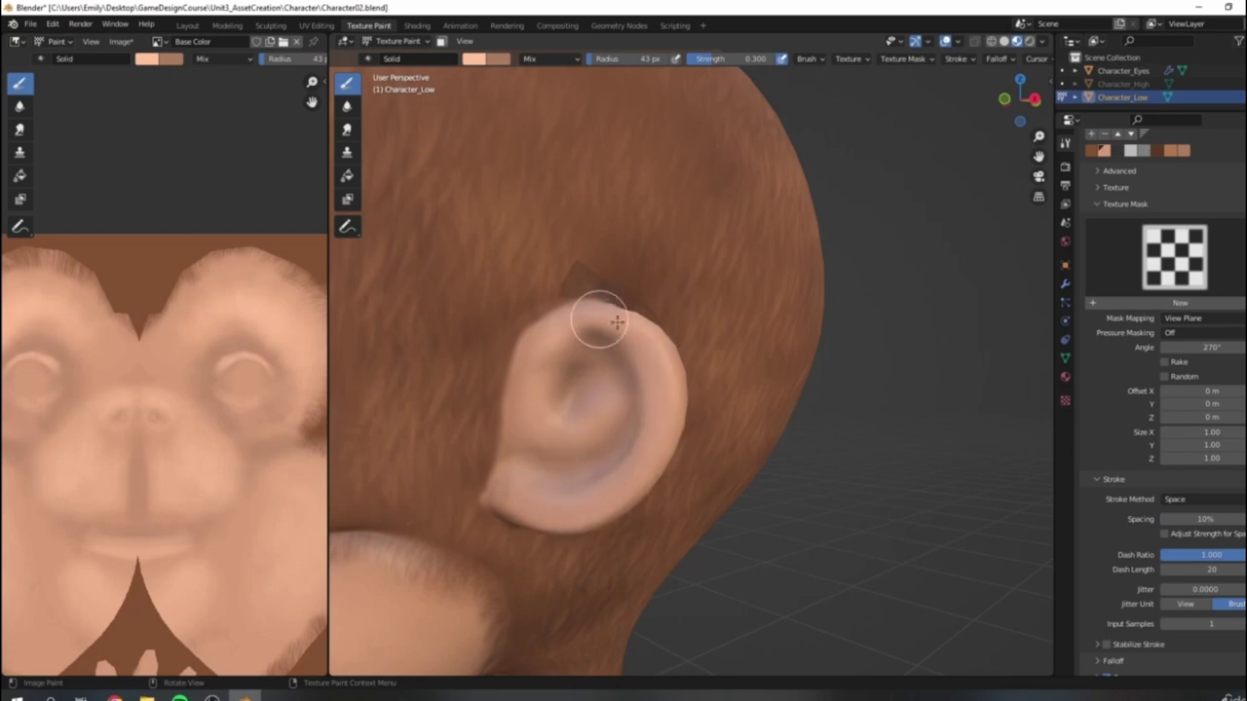
Step: Raise the brush strength to 1.000 and paint the light highlight peach over the back of the hand
scroll(641, 431, down, 8)
middle_drag(789, 459, 799, 499)
scroll(779, 456, up, 2)
scroll(779, 446, down, 4)
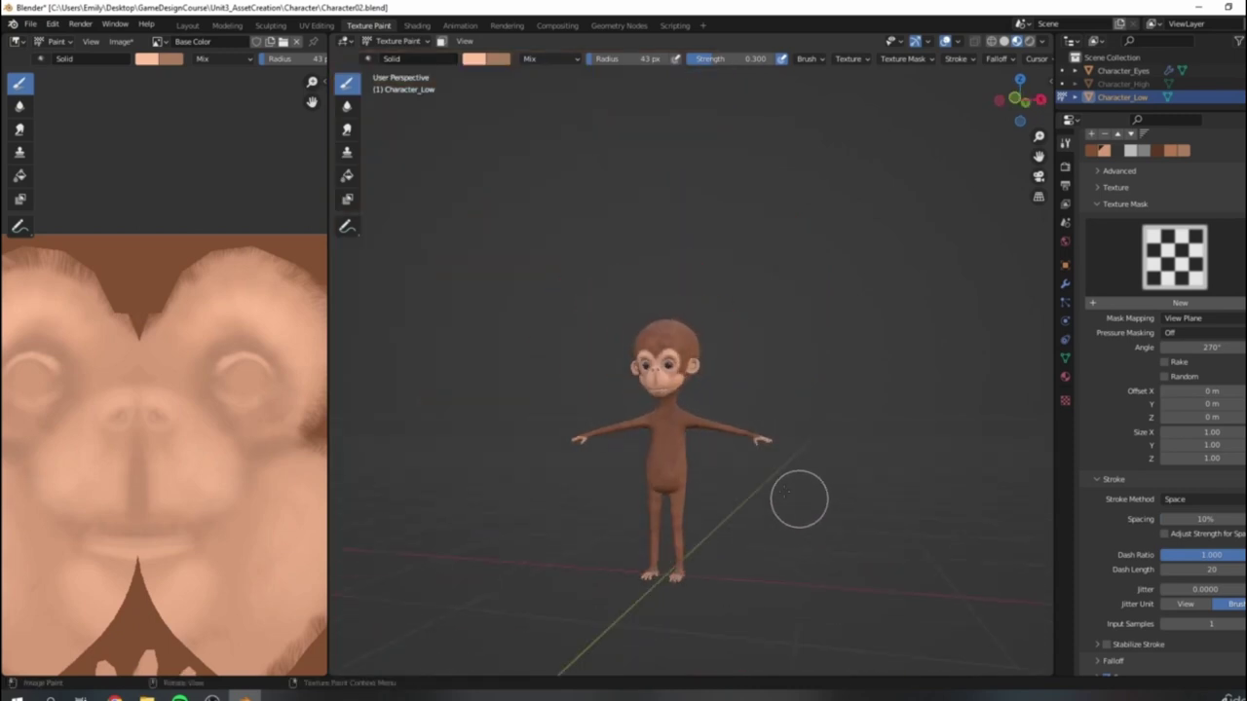
scroll(787, 467, up, 4)
scroll(711, 370, up, 5)
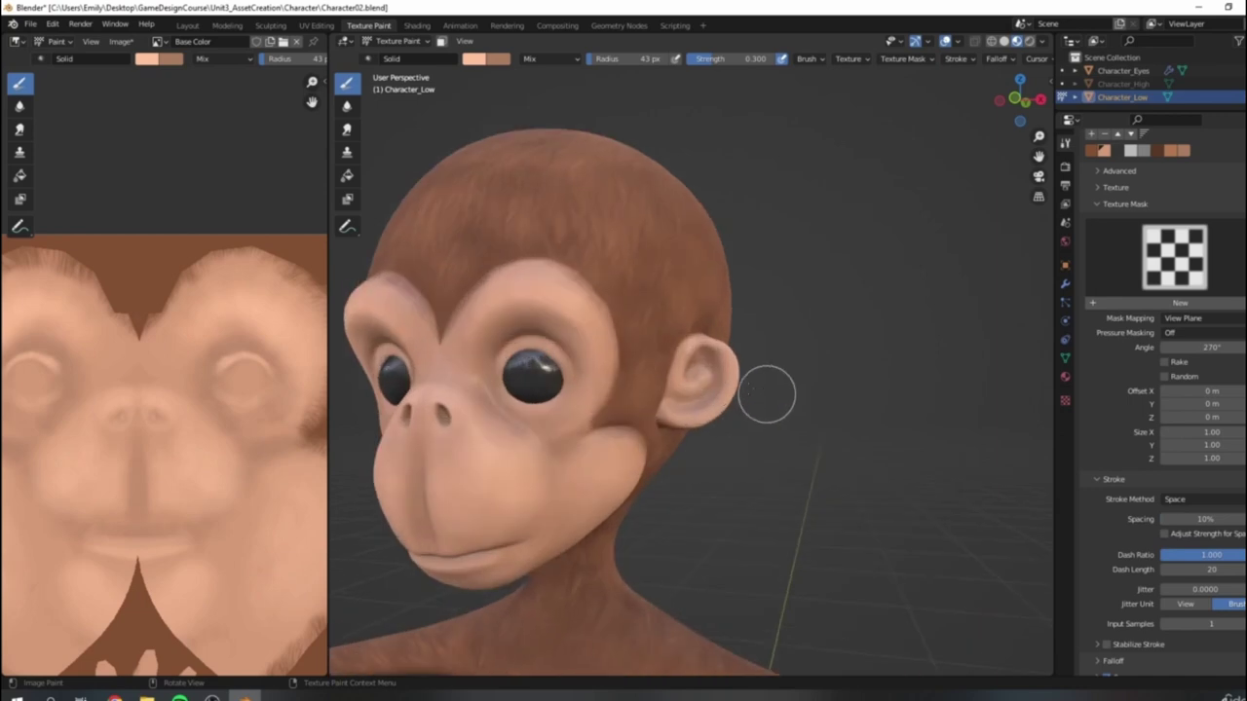
scroll(594, 427, down, 2)
shift+middle_drag(638, 439, 698, 334)
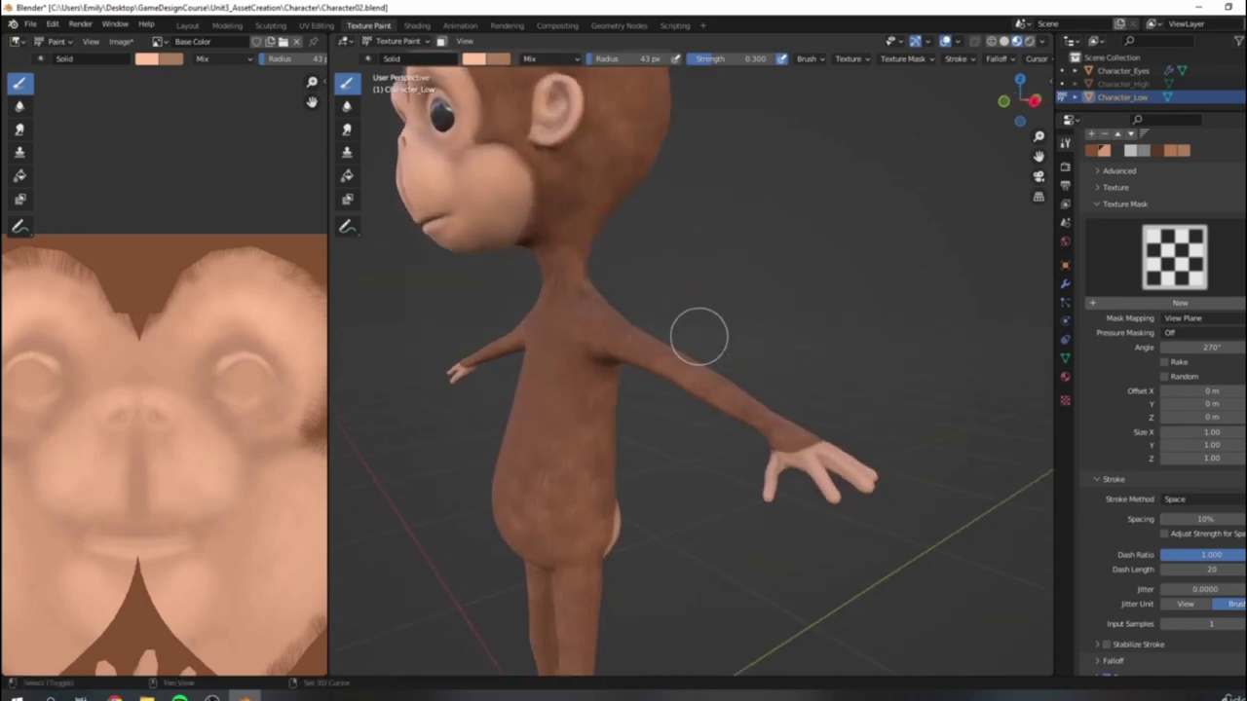
scroll(838, 468, up, 3)
middle_drag(935, 579, 763, 481)
shift+middle_drag(899, 537, 855, 501)
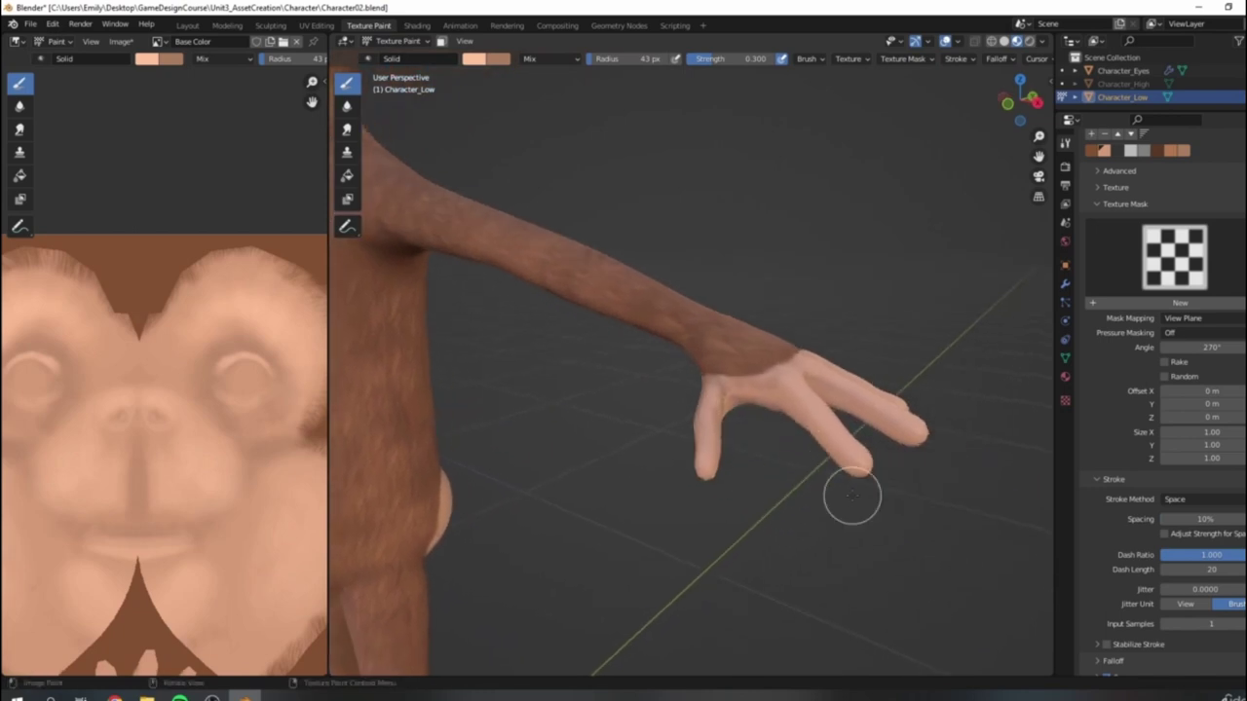
scroll(854, 499, up, 3)
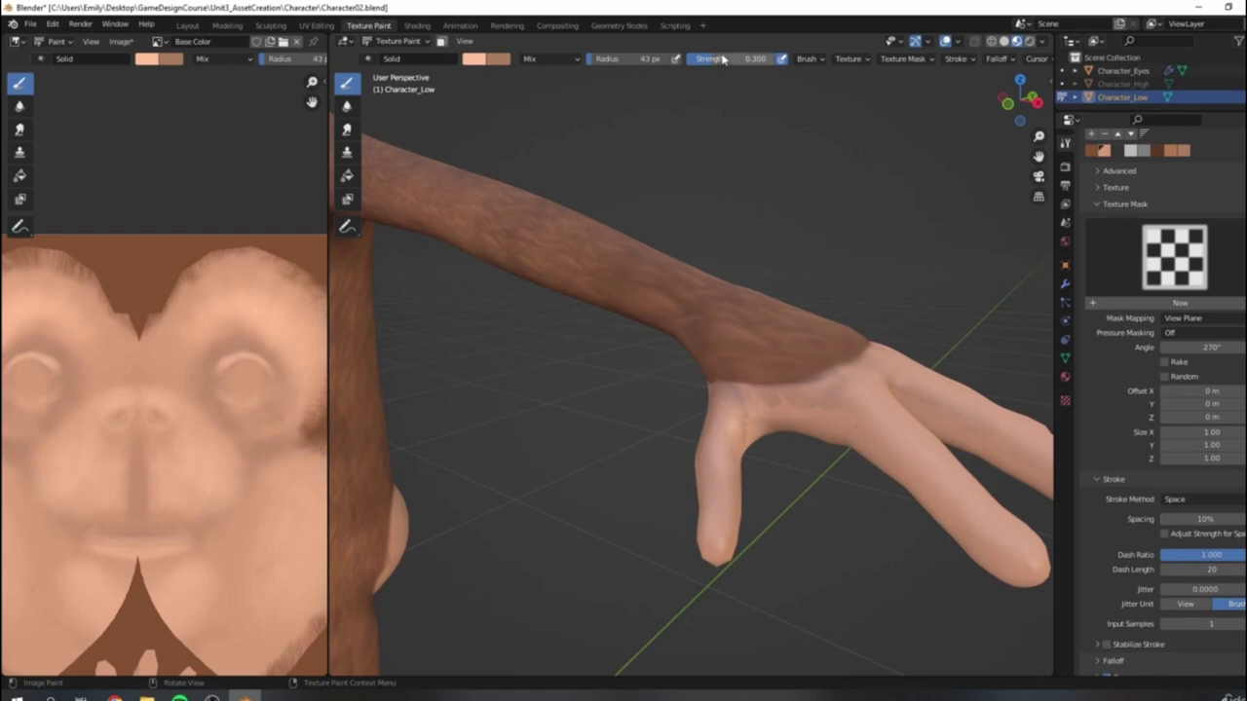
mouse_move(734, 471)
mouse_down()
mouse_move(751, 422)
mouse_move(735, 418)
mouse_move(768, 406)
mouse_move(716, 521)
mouse_move(731, 467)
mouse_move(790, 474)
mouse_move(871, 412)
mouse_move(880, 439)
mouse_move(1002, 439)
mouse_move(1000, 451)
mouse_up()
Step: Cover the knuckles and fingers with the light highlight peach at full strength
scroll(935, 433, down, 6)
scroll(743, 513, up, 5)
middle_drag(929, 429, 711, 403)
mouse_move(621, 378)
mouse_down()
mouse_move(633, 526)
mouse_move(611, 340)
mouse_move(621, 333)
mouse_up()
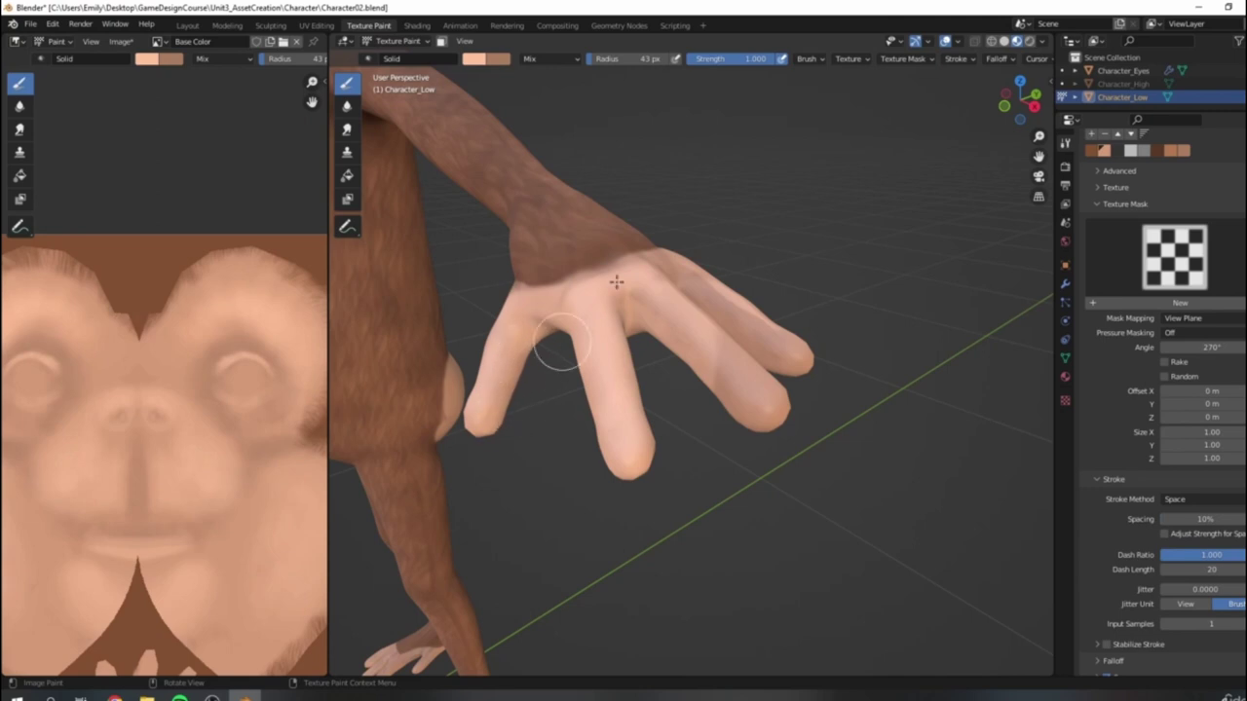
mouse_move(637, 294)
mouse_down()
mouse_move(730, 390)
mouse_move(710, 326)
mouse_move(782, 399)
mouse_up()
mouse_move(708, 285)
mouse_down()
mouse_move(784, 358)
mouse_move(805, 348)
mouse_move(679, 275)
mouse_up()
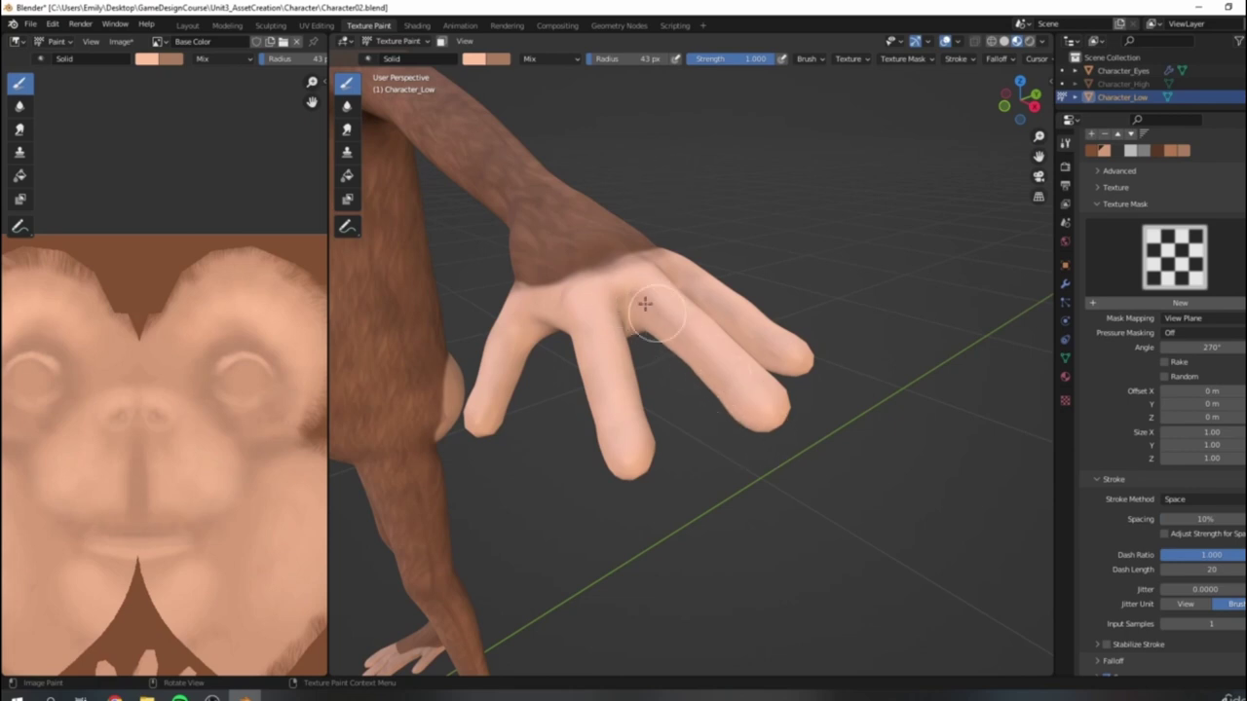
Step: Choose the base peach skin swatch and repaint the back of the hand and the fingers evenly
mouse_move(692, 381)
middle_down()
mouse_move(532, 395)
mouse_move(886, 384)
mouse_move(643, 356)
mouse_move(604, 370)
mouse_move(710, 376)
middle_up()
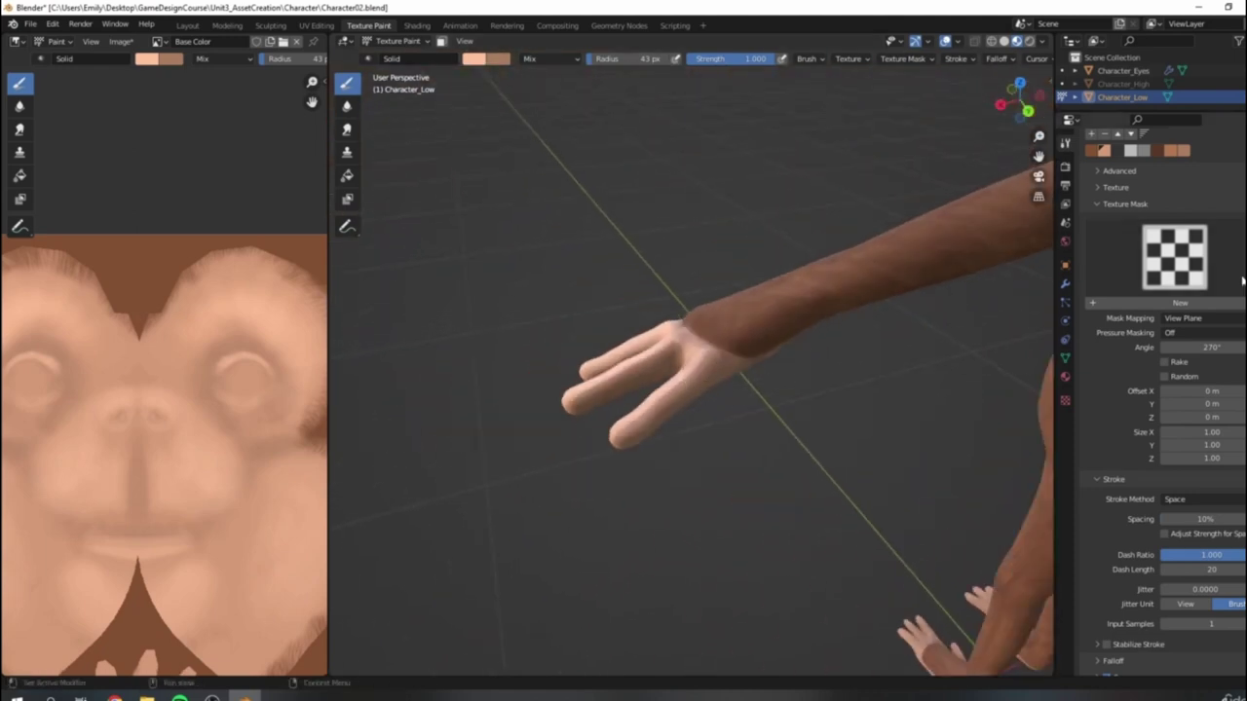
scroll(1183, 235, up, 3)
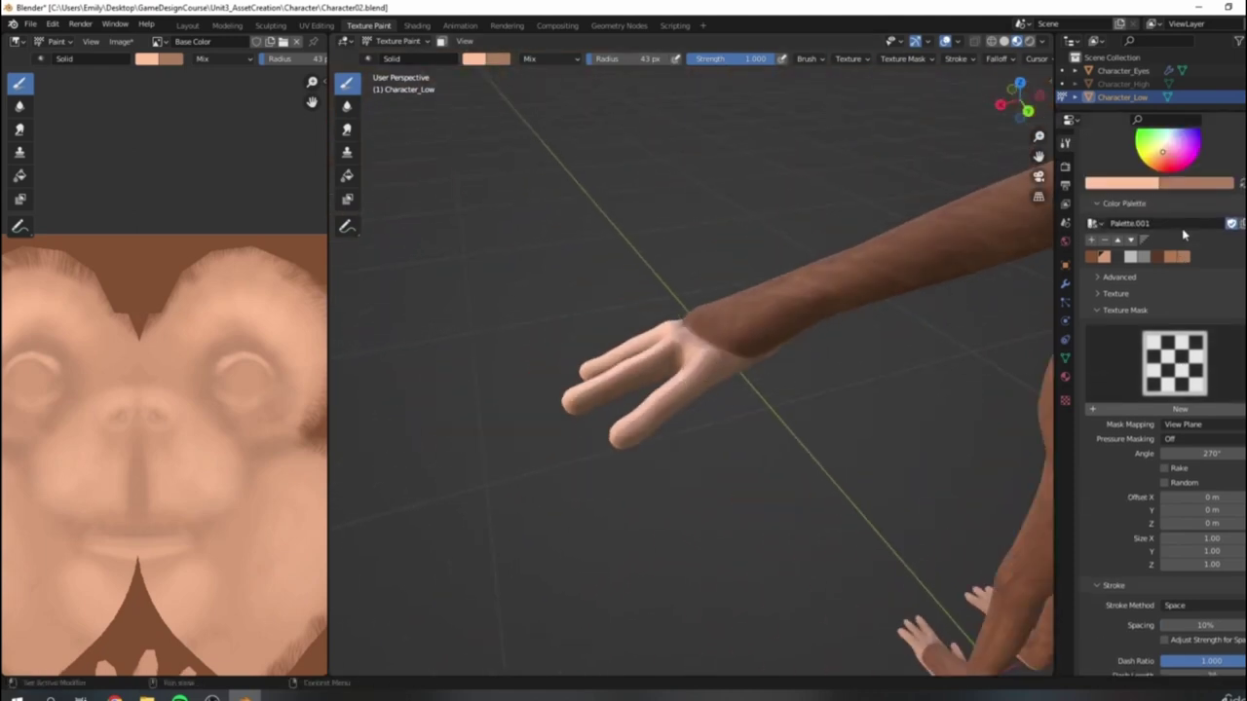
click(1102, 257)
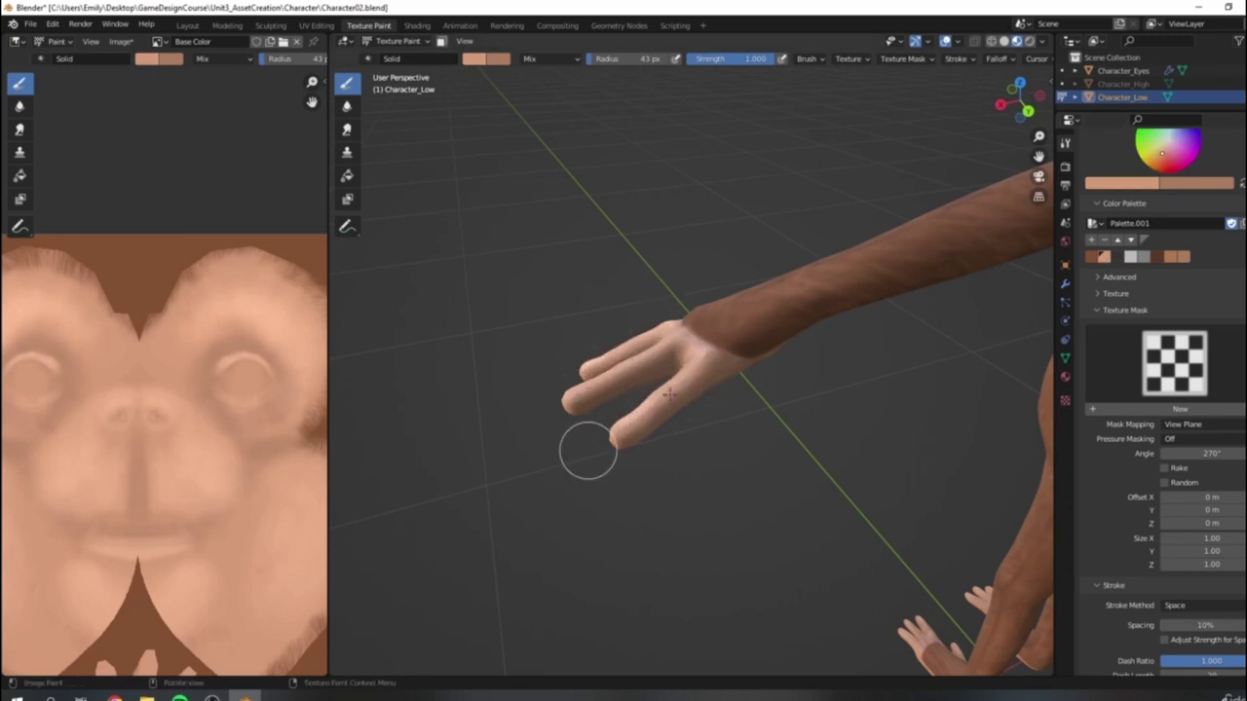
scroll(551, 312, down, 5)
middle_drag(551, 313, 896, 316)
scroll(768, 308, up, 5)
mouse_move(770, 312)
shift+middle_down()
mouse_move(743, 360)
mouse_move(726, 326)
shift+middle_up()
mouse_move(818, 284)
middle_down()
mouse_move(852, 277)
mouse_move(860, 214)
mouse_move(790, 345)
middle_up()
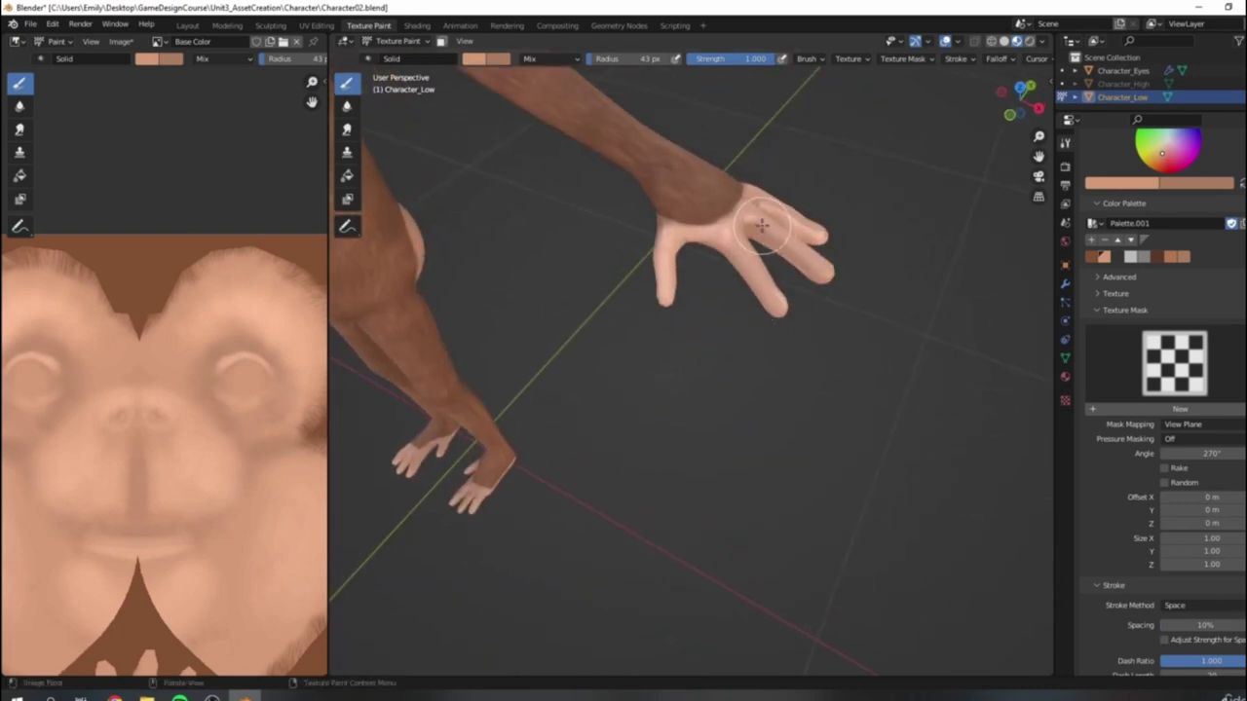
mouse_move(784, 303)
mouse_down()
mouse_move(716, 253)
mouse_move(743, 240)
mouse_up()
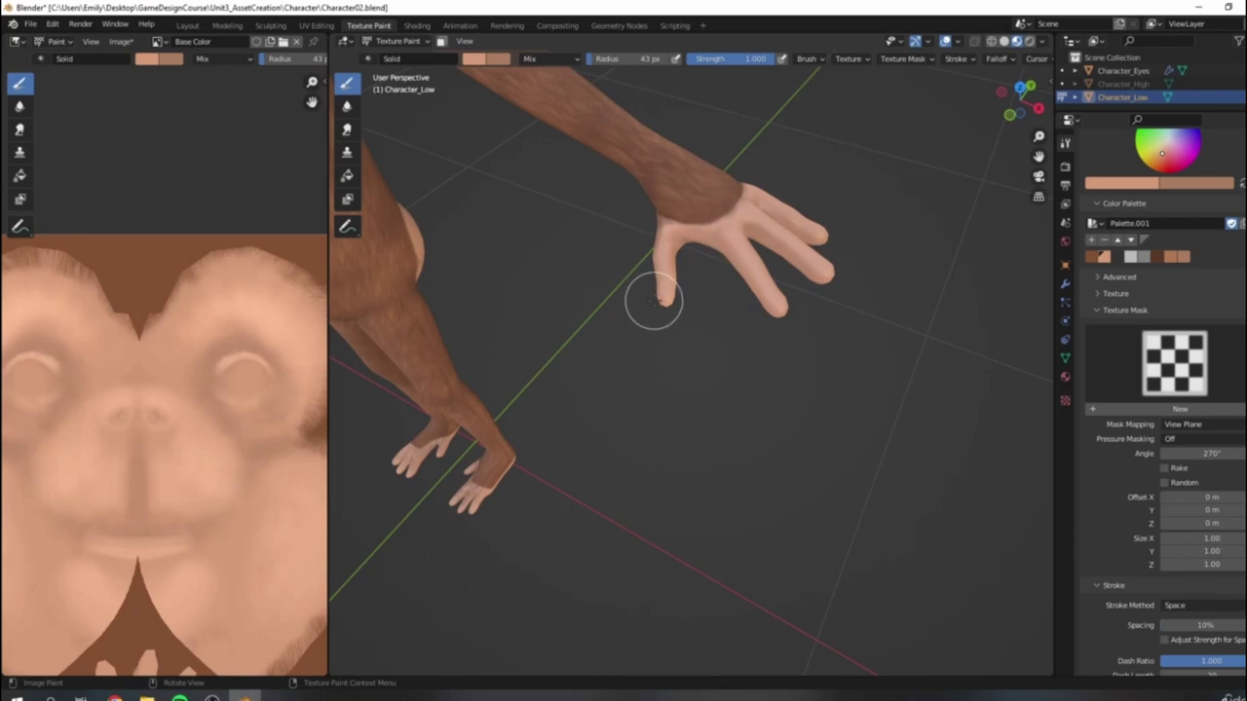
Step: Even out the base peach on the palm side, the thumb and the skin next to the wrist
mouse_move(669, 252)
middle_down()
mouse_move(682, 390)
mouse_move(779, 370)
mouse_move(740, 445)
mouse_move(900, 310)
mouse_move(828, 336)
middle_up()
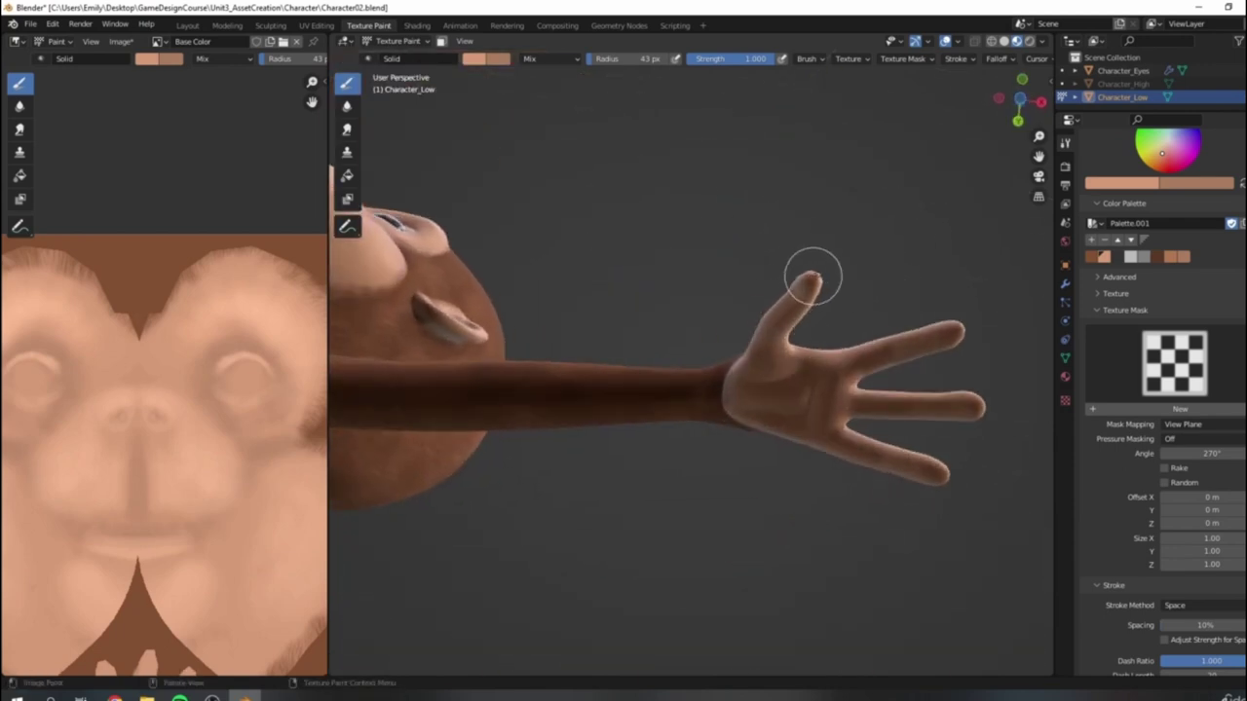
mouse_move(938, 350)
middle_down()
mouse_move(807, 382)
mouse_move(828, 371)
mouse_move(836, 403)
middle_up()
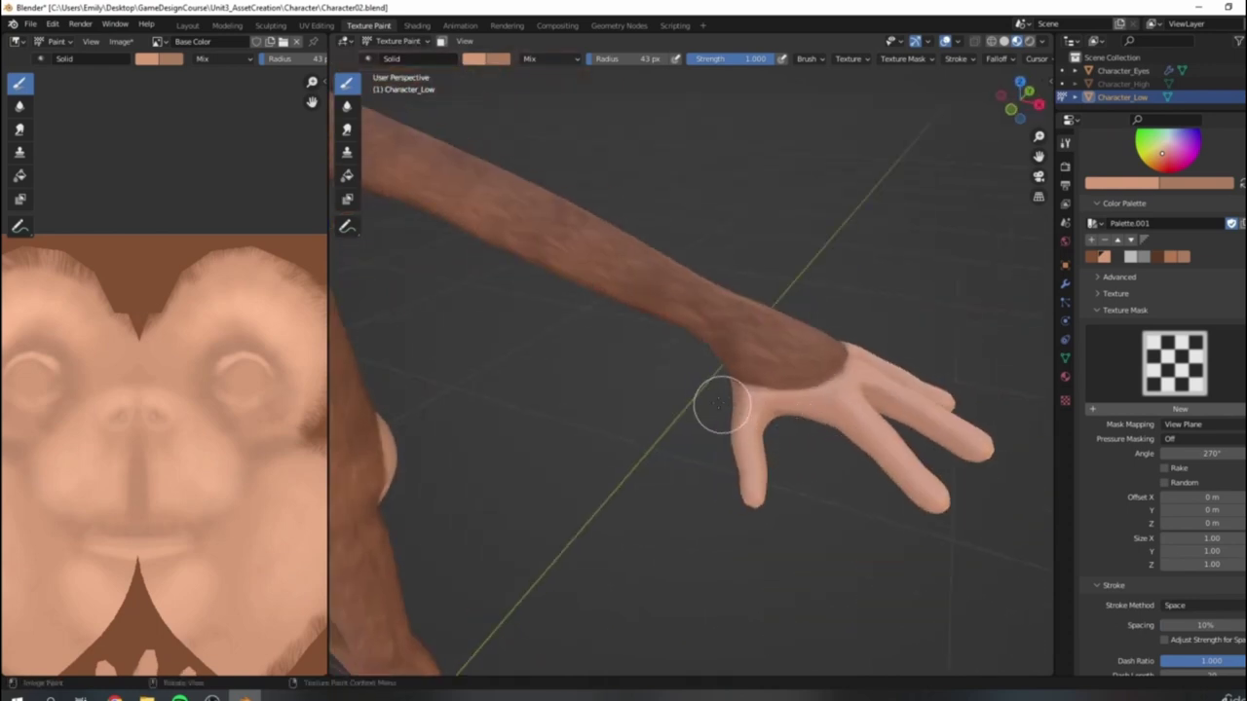
middle_drag(958, 288, 770, 288)
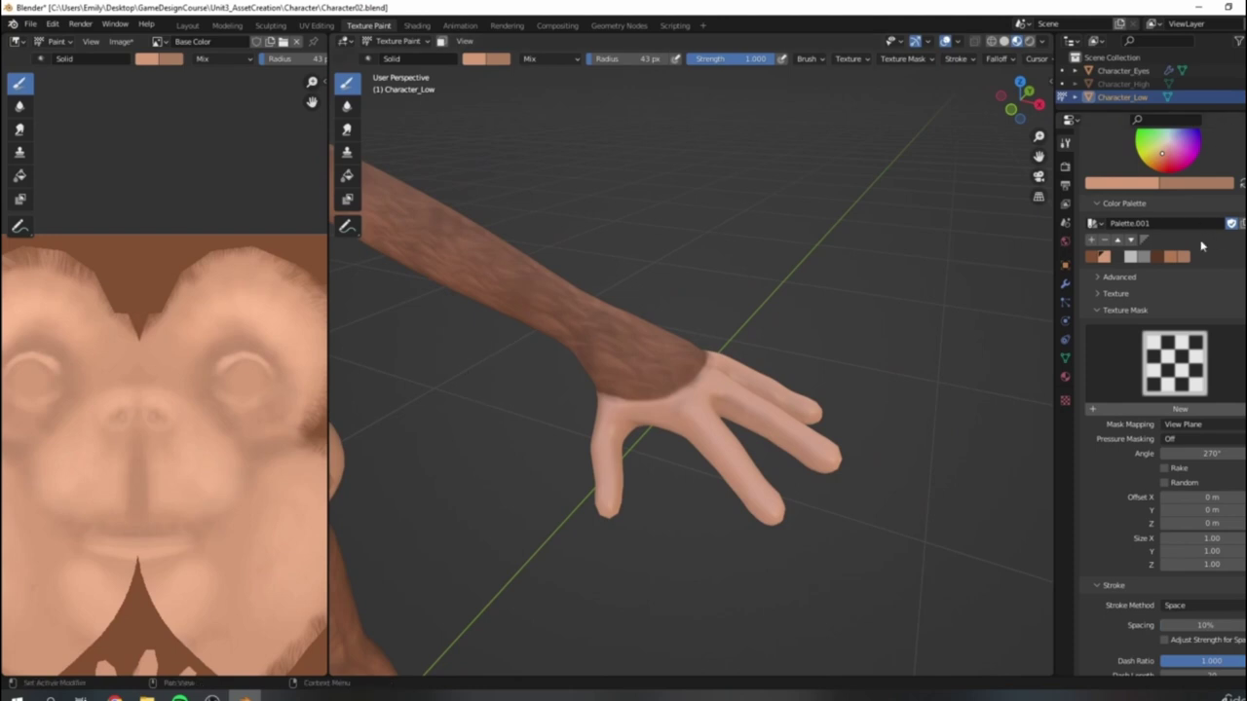
Step: Swap to the darker skin tone, lower the strength to 0.348 and shade between the fingers, enlarging the brush radius to 57 px
click(1089, 183)
scroll(705, 416, up, 3)
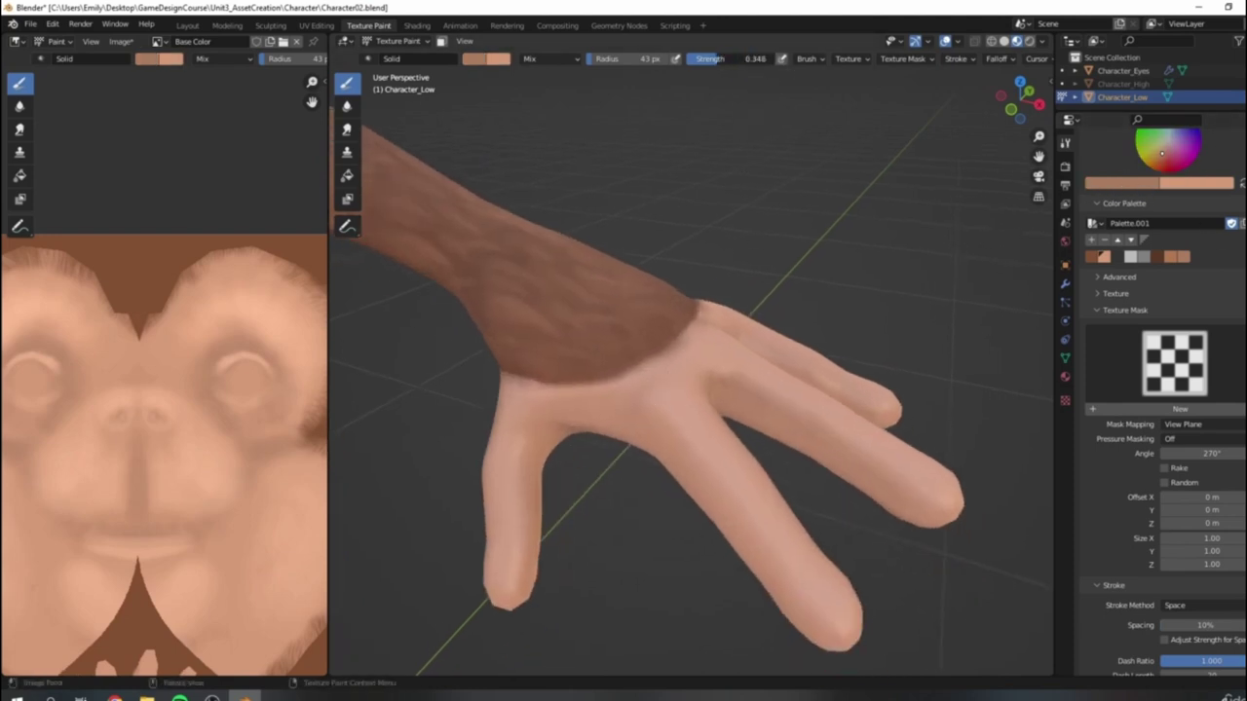
scroll(742, 383, down, 3)
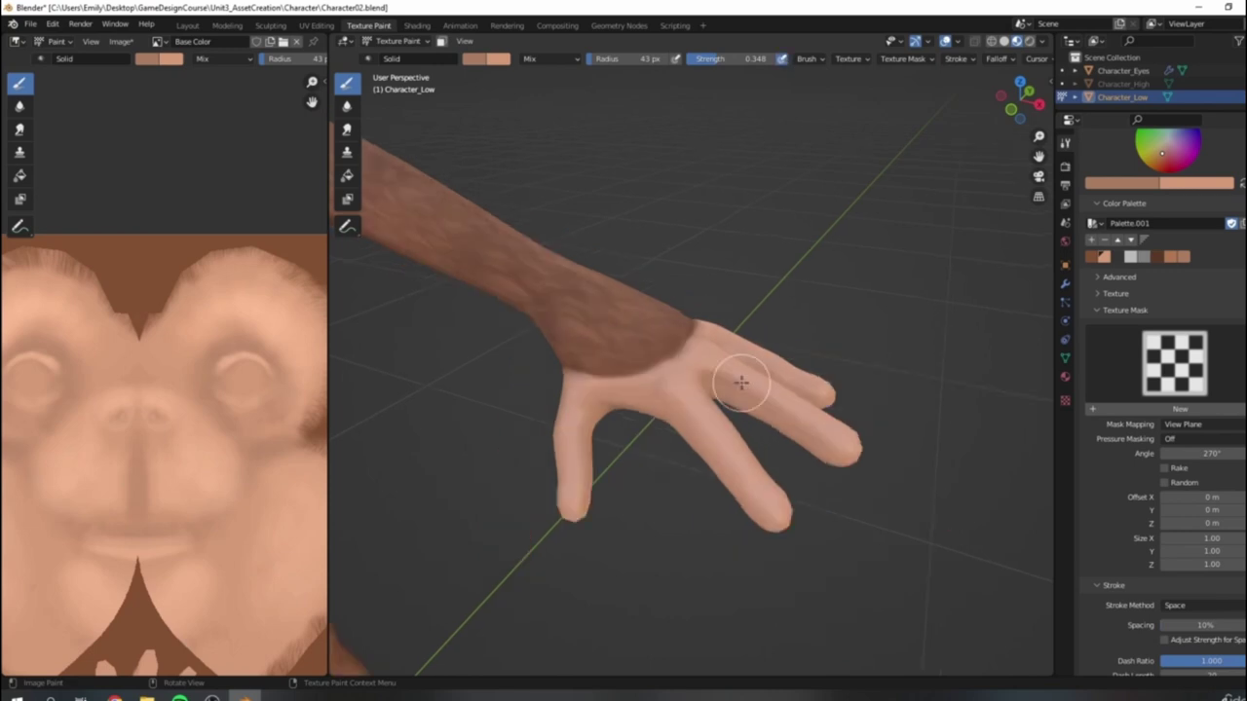
mouse_move(735, 383)
mouse_down()
mouse_move(724, 384)
mouse_move(789, 432)
mouse_up()
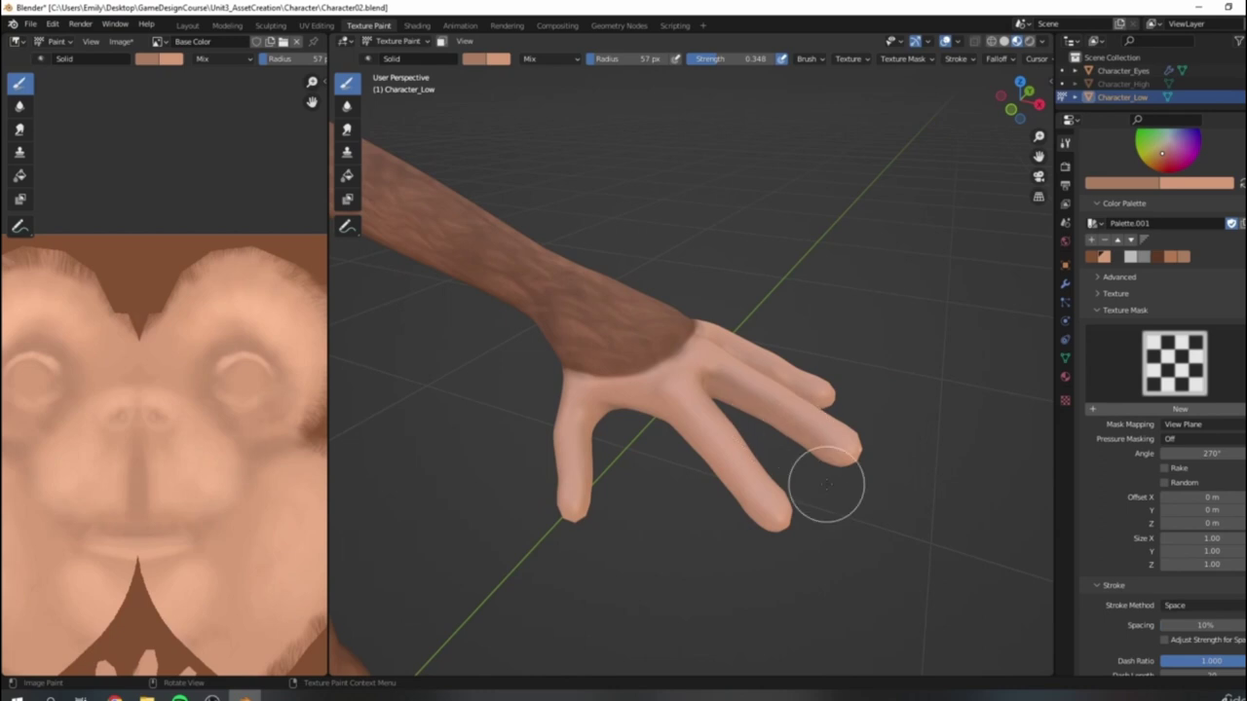
middle_drag(792, 412, 621, 417)
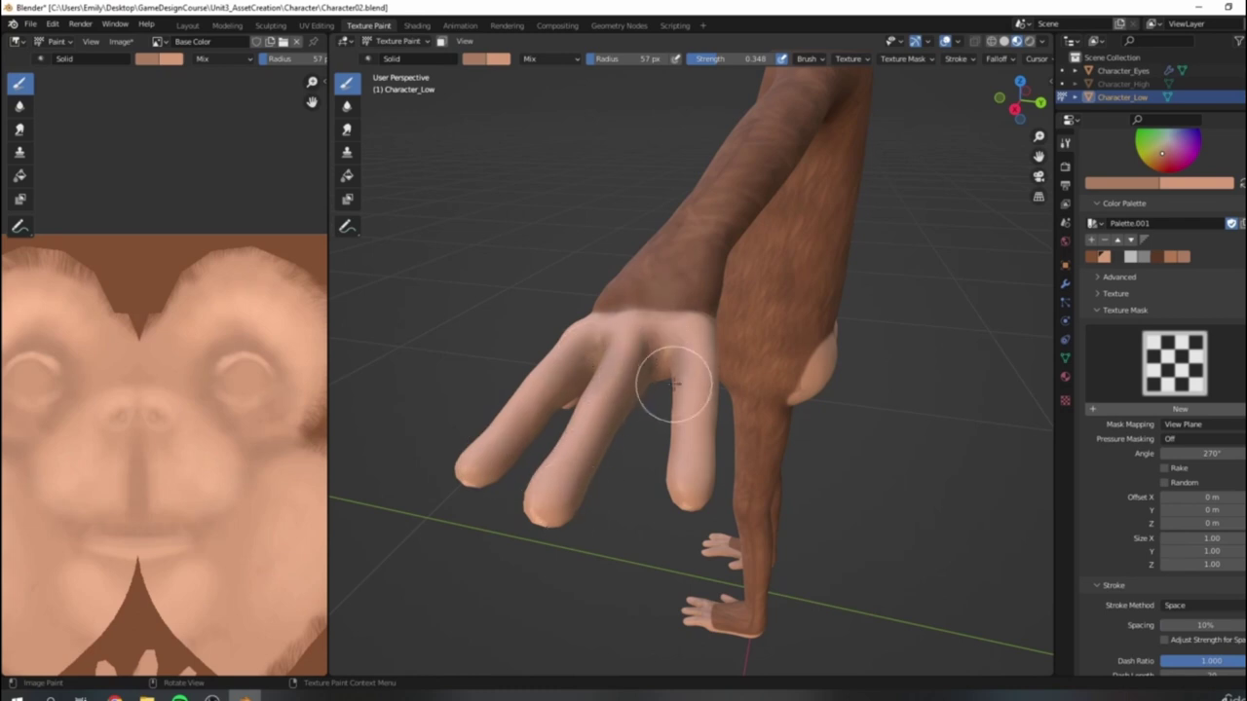
Step: Switch the brush back to the base peach and soften the shading around the fingertips
middle_drag(750, 403, 462, 448)
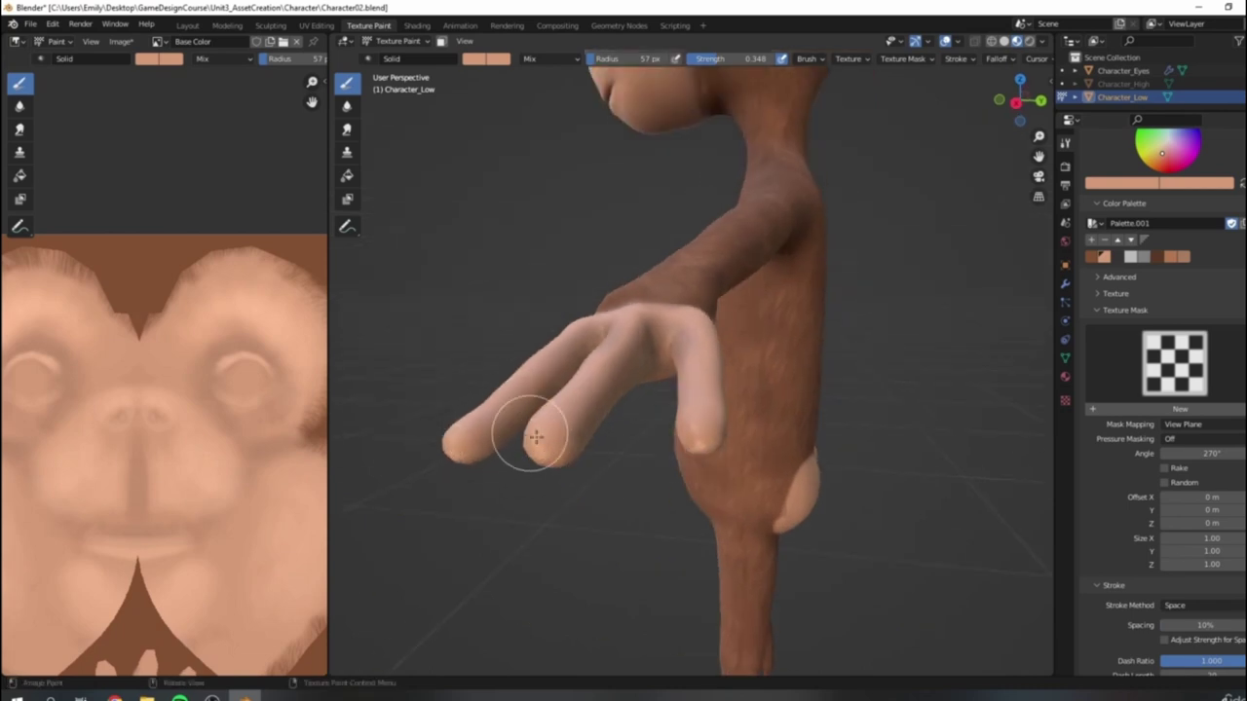
middle_drag(532, 440, 634, 446)
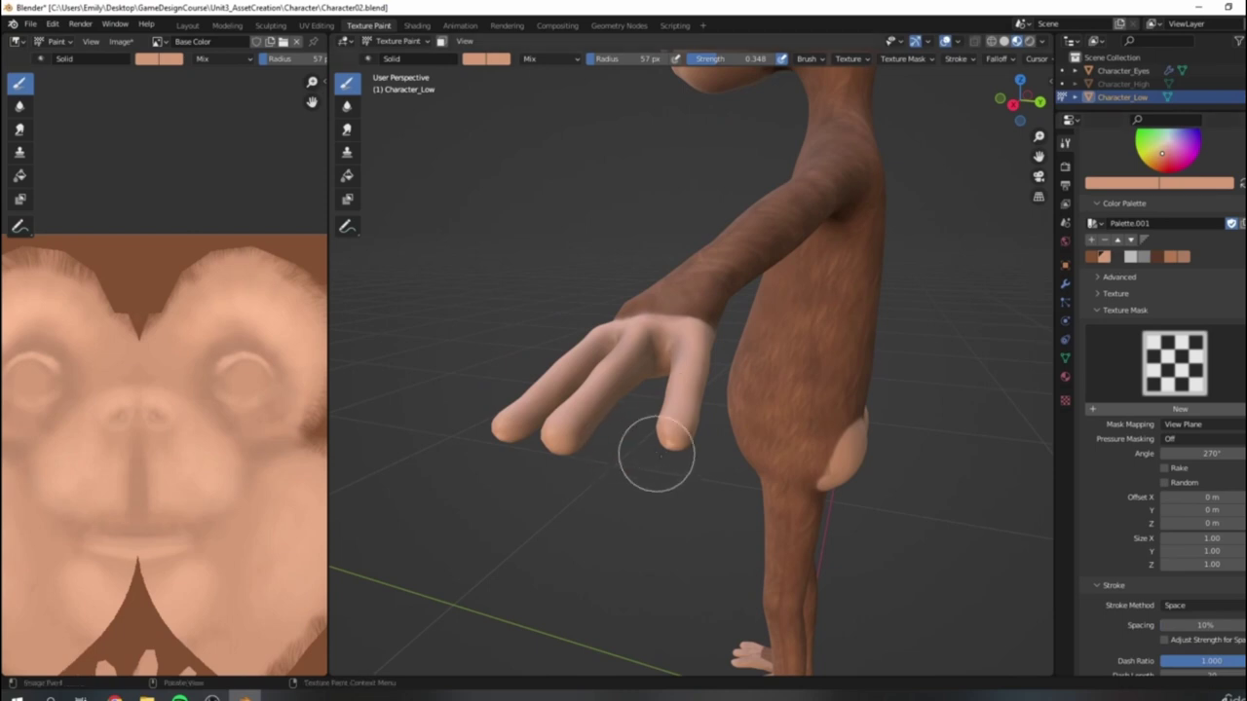
middle_drag(689, 443, 808, 400)
scroll(668, 424, up, 4)
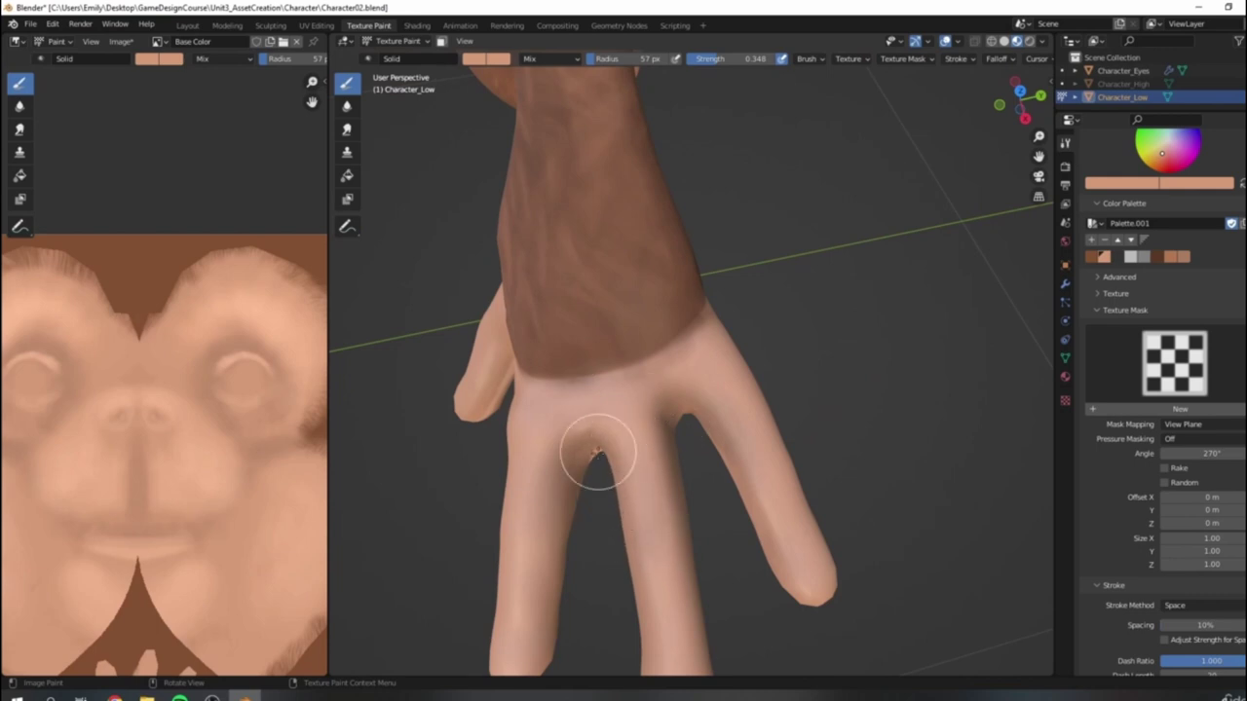
Step: Set the brush strength to 1.000 and cover the uneven spots between the fingers and along the thumb with base peach
click(1181, 257)
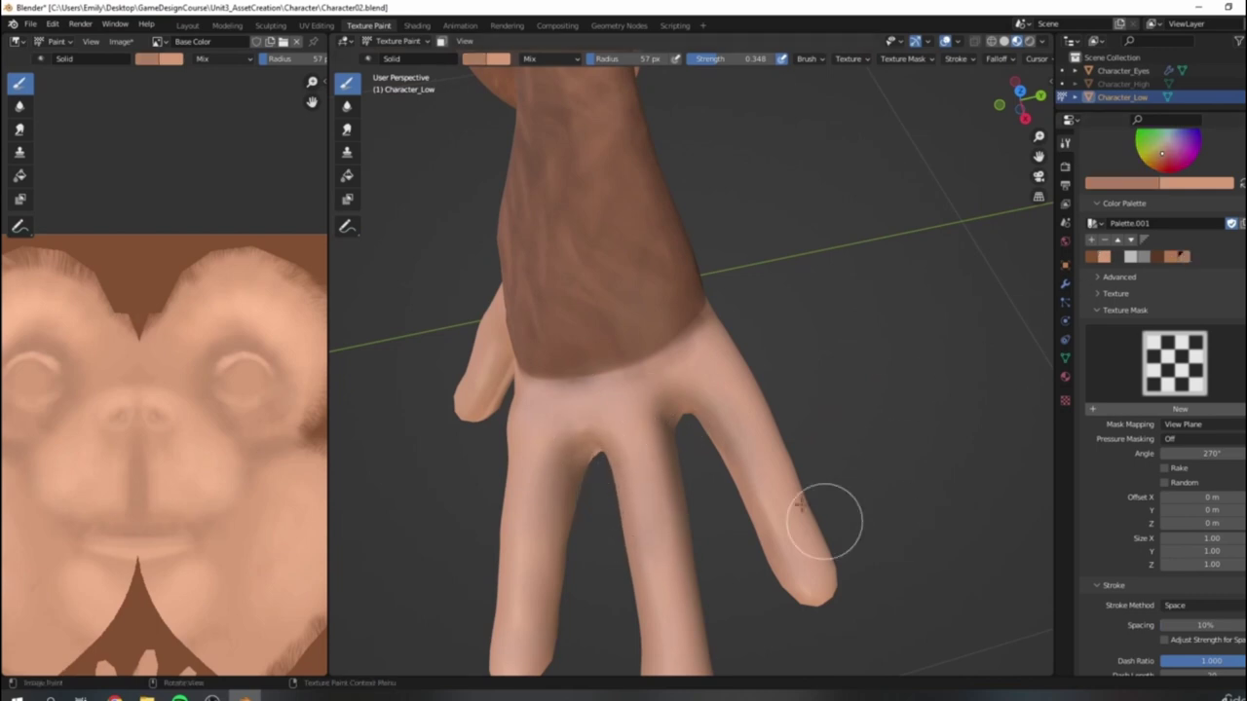
middle_drag(782, 468, 730, 257)
click(1107, 257)
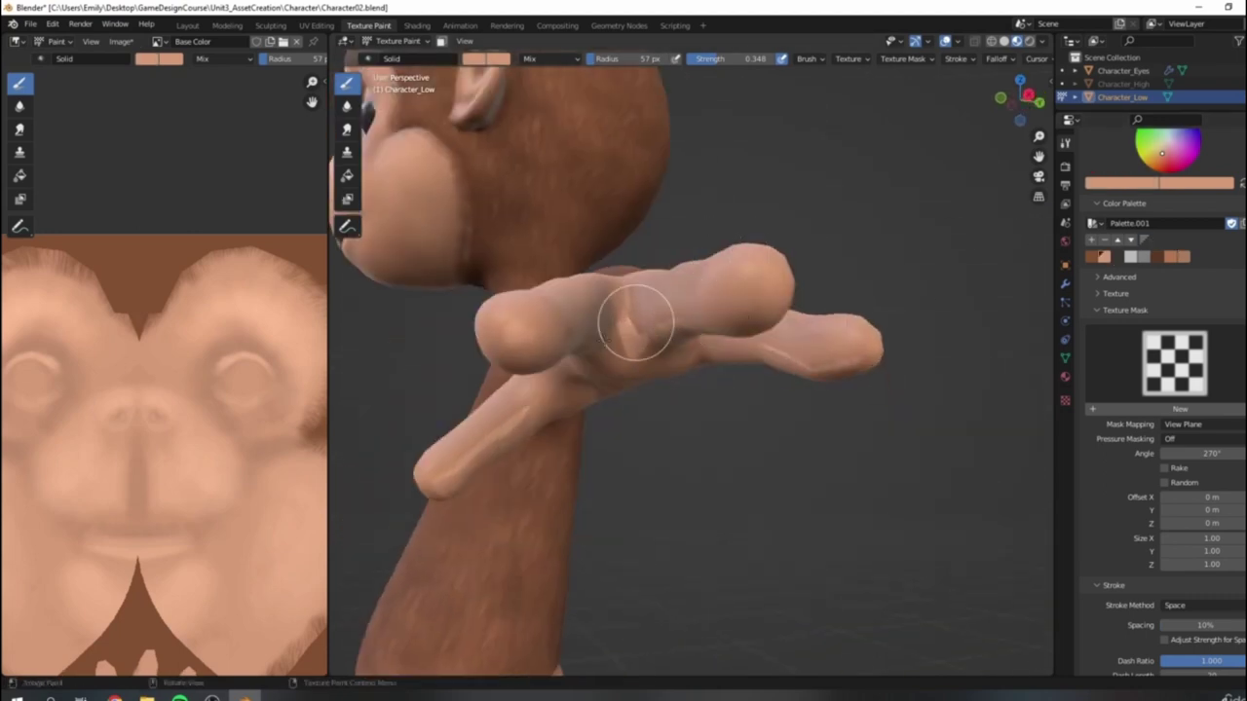
mouse_move(624, 313)
mouse_down()
mouse_move(634, 337)
mouse_move(625, 327)
mouse_up()
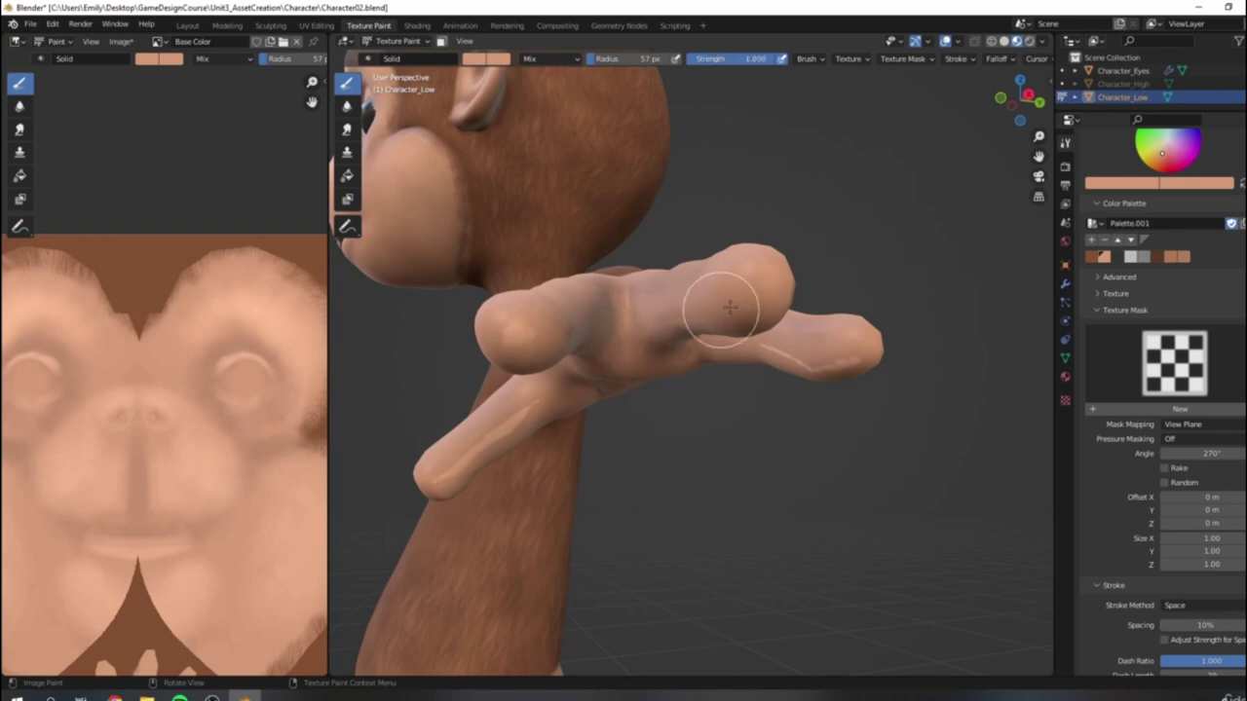
drag(491, 440, 540, 390)
middle_drag(543, 388, 579, 413)
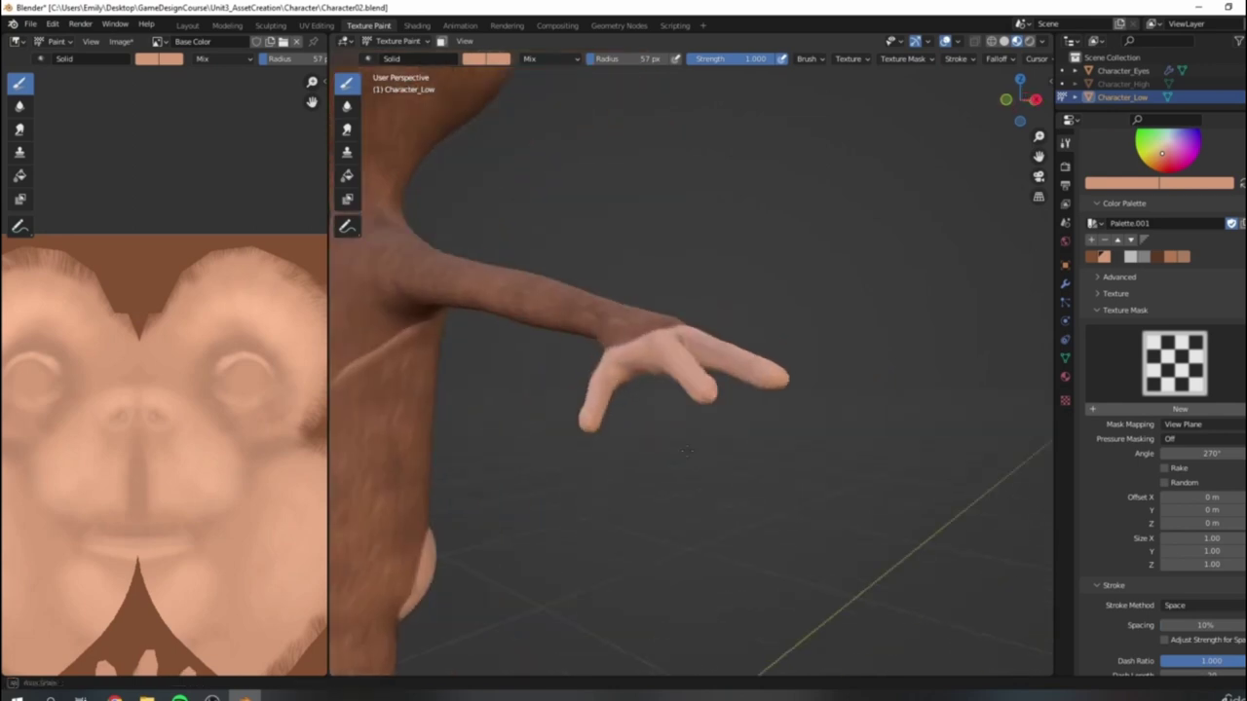
middle_drag(790, 518, 618, 458)
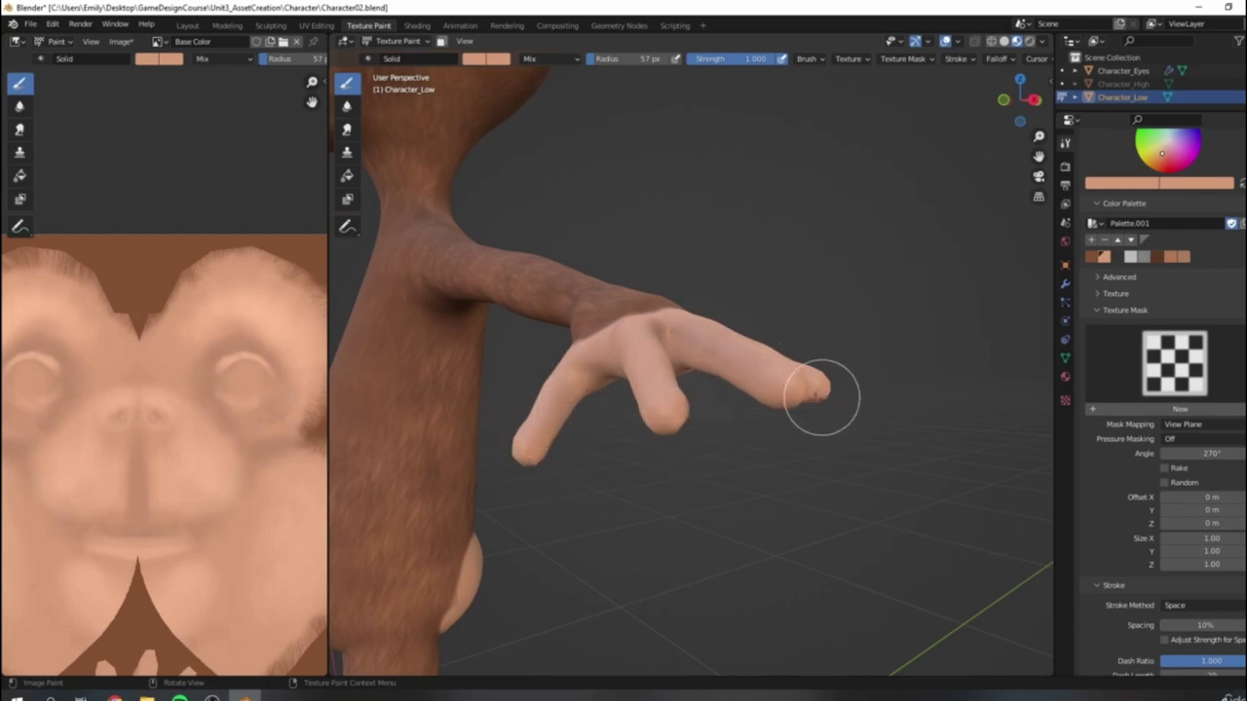
Step: Choose the darker skin tone and shade the gaps between the fingers on the back of the hand
middle_drag(761, 410, 731, 375)
scroll(824, 449, down, 3)
mouse_move(824, 450)
middle_down()
mouse_move(831, 343)
mouse_move(678, 369)
middle_up()
scroll(678, 368, up, 5)
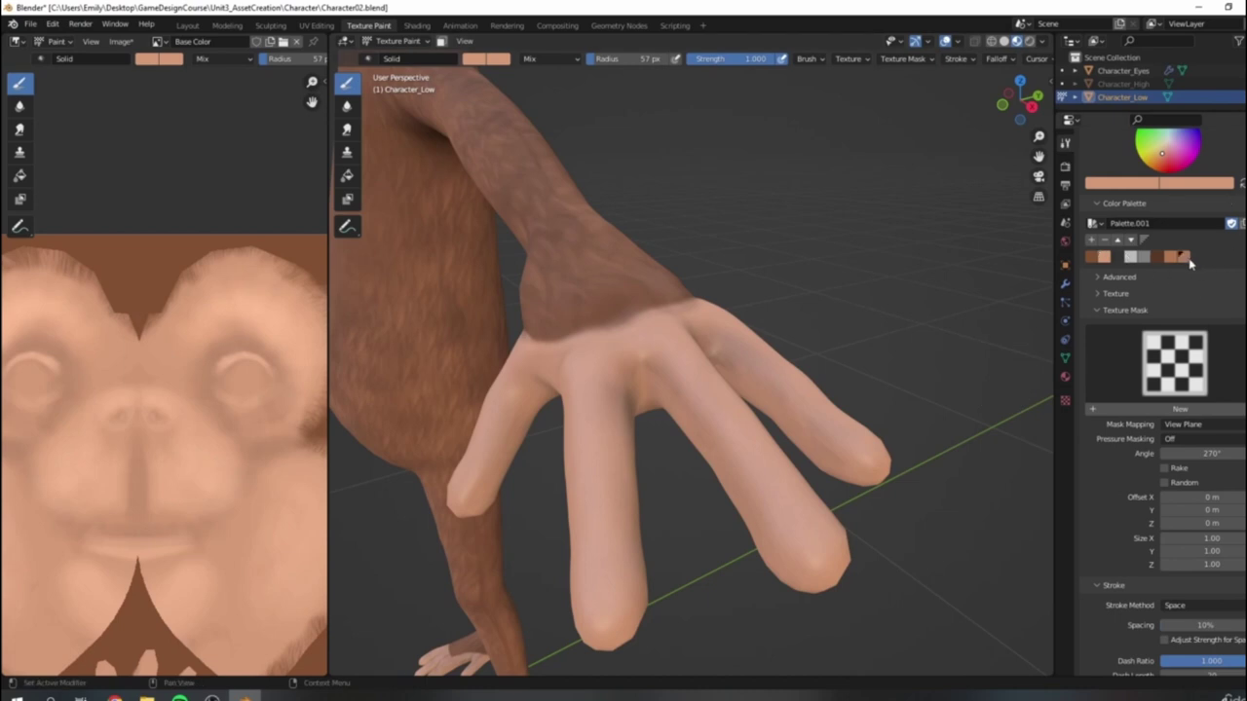
click(1184, 257)
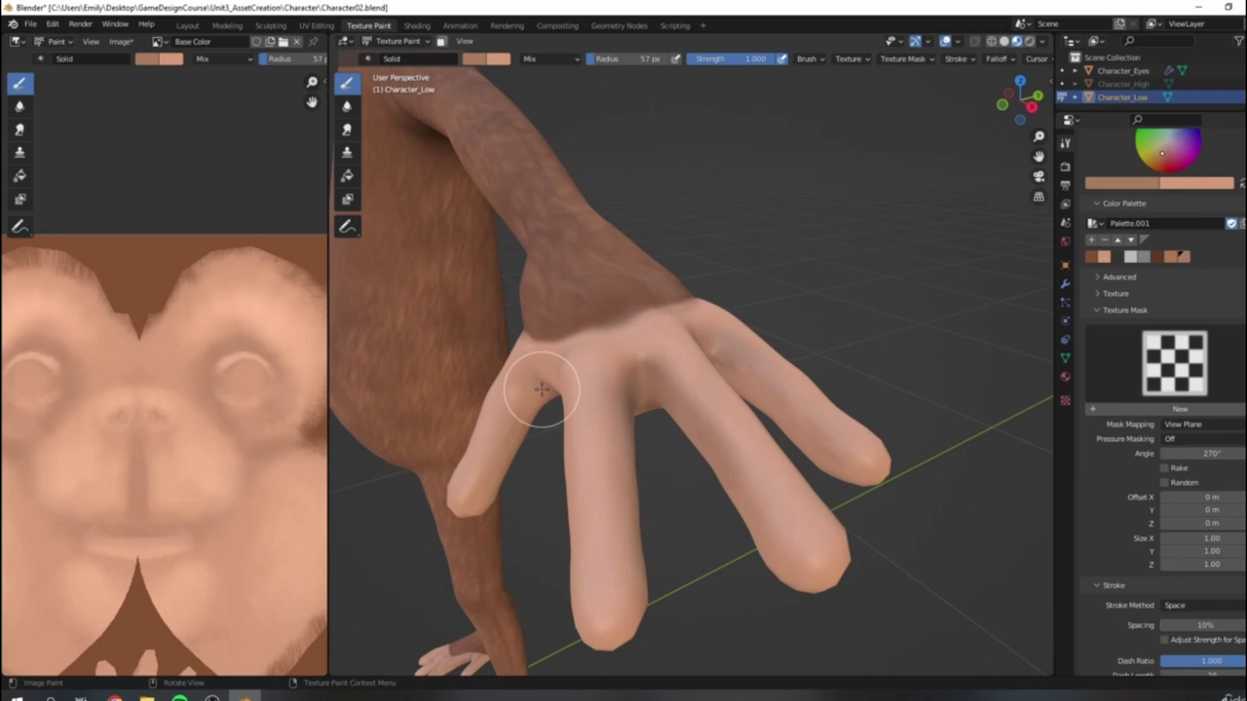
mouse_move(542, 389)
middle_down()
mouse_move(730, 361)
mouse_move(571, 418)
mouse_move(489, 400)
middle_up()
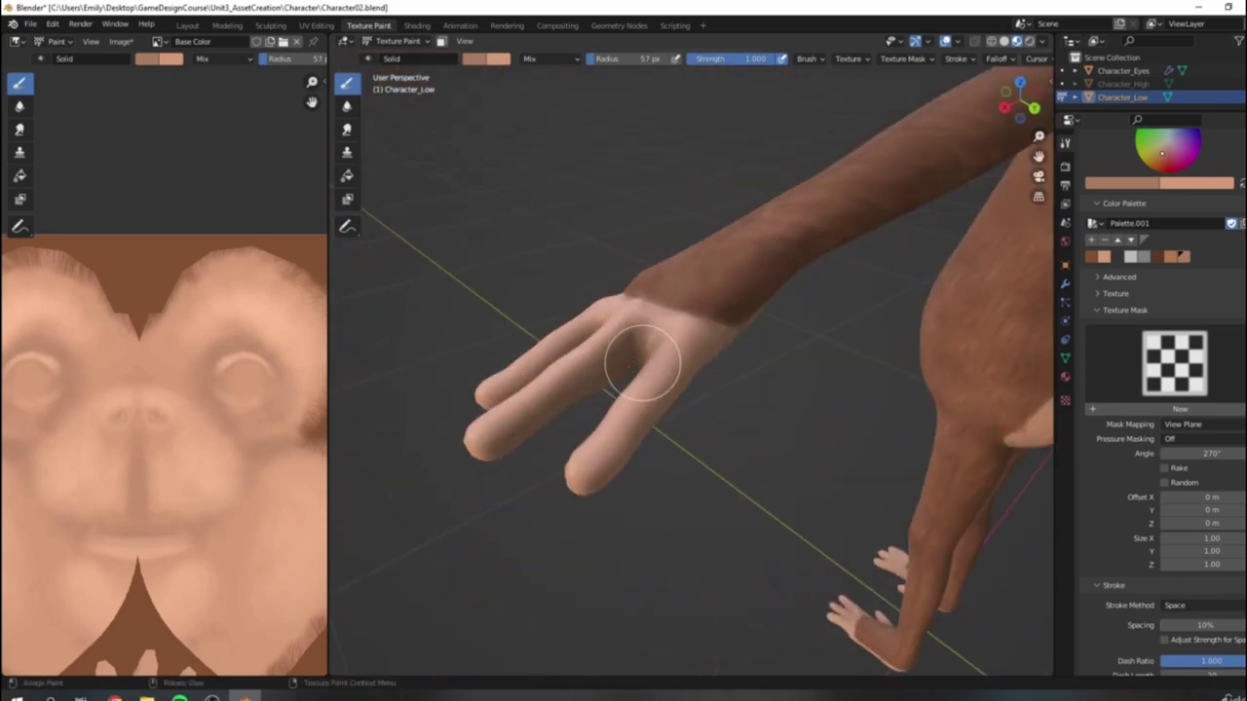
mouse_move(618, 392)
middle_down()
mouse_move(640, 412)
mouse_move(854, 375)
mouse_move(634, 479)
mouse_move(810, 376)
mouse_move(765, 363)
middle_up()
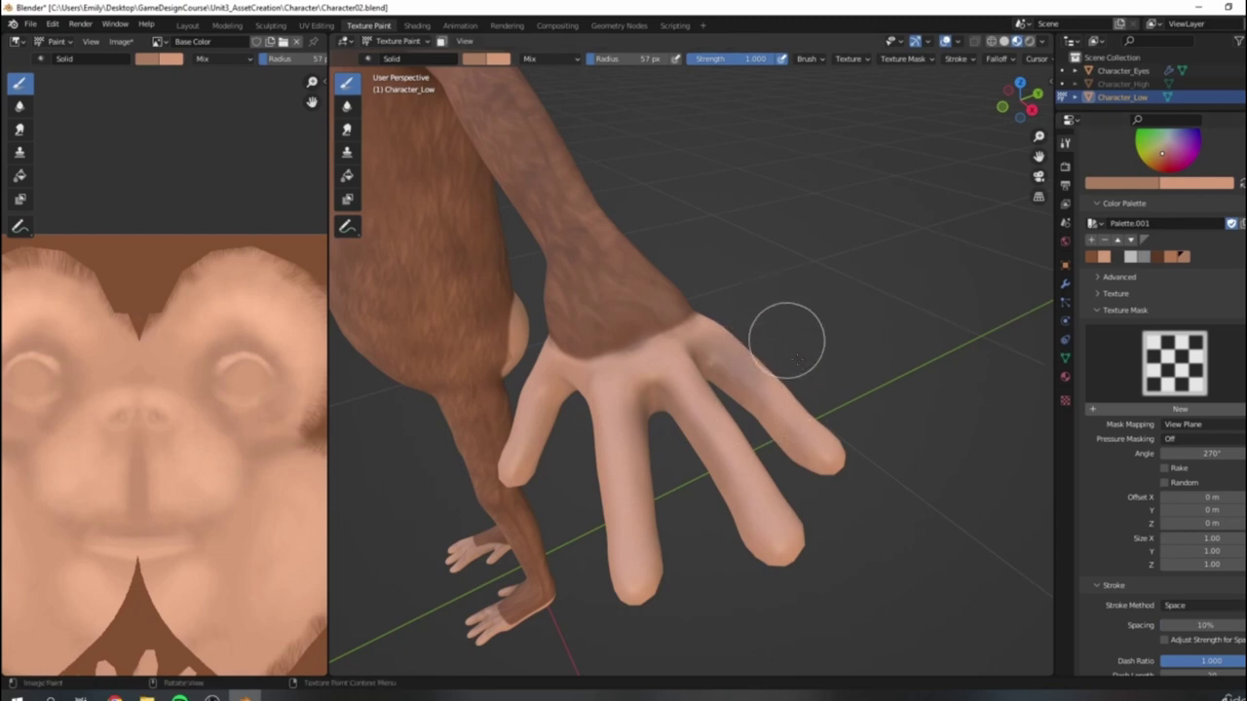
Step: Swap back to the base peach and smooth out the dark shading along the outer finger
key(x)
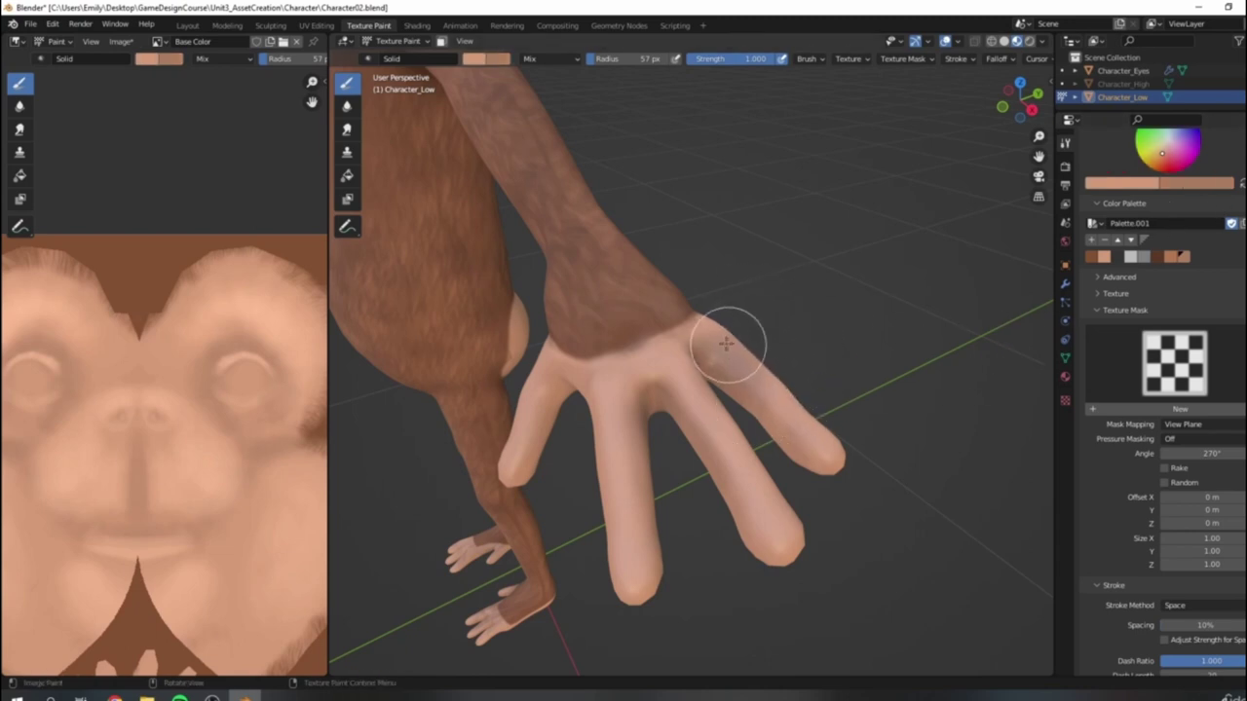
mouse_move(730, 363)
mouse_down()
mouse_move(793, 419)
mouse_move(783, 406)
mouse_move(830, 498)
mouse_up()
mouse_move(831, 499)
middle_down()
mouse_move(829, 462)
mouse_move(735, 473)
mouse_move(729, 441)
middle_up()
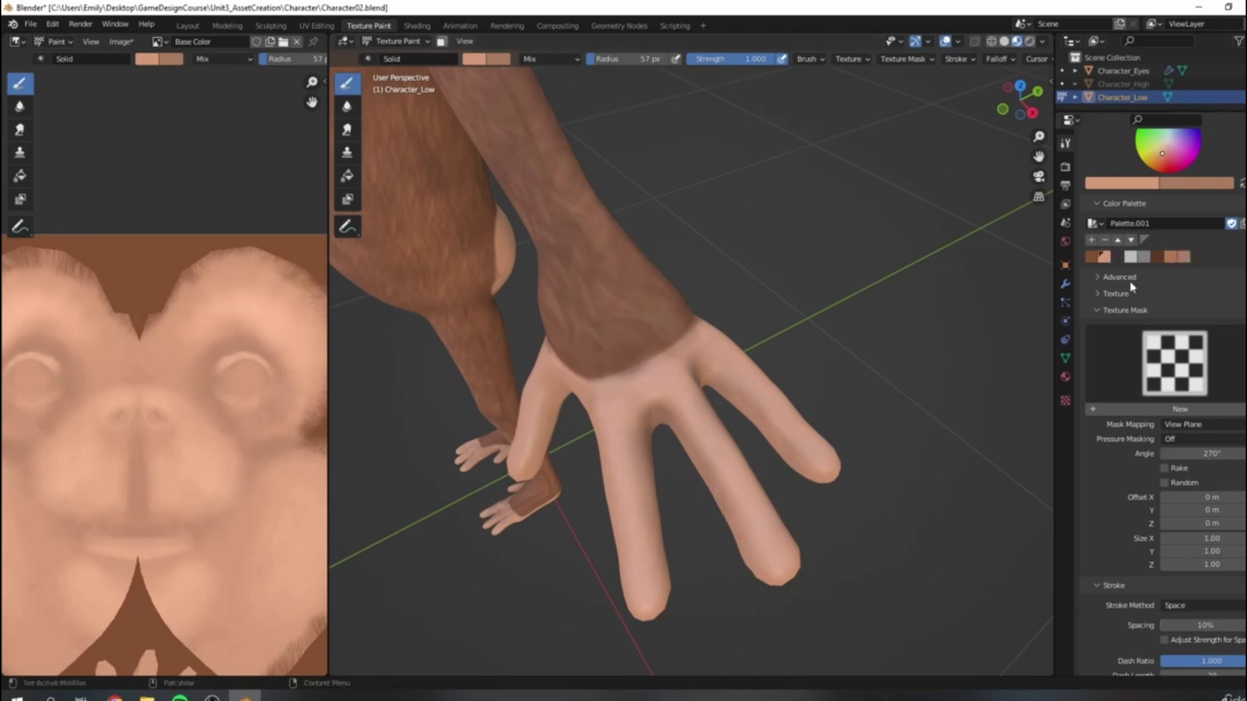
Step: Brighten the base peach brush color into a lighter highlight tone and add it to the color palette
click(1149, 184)
drag(1149, 208, 1149, 201)
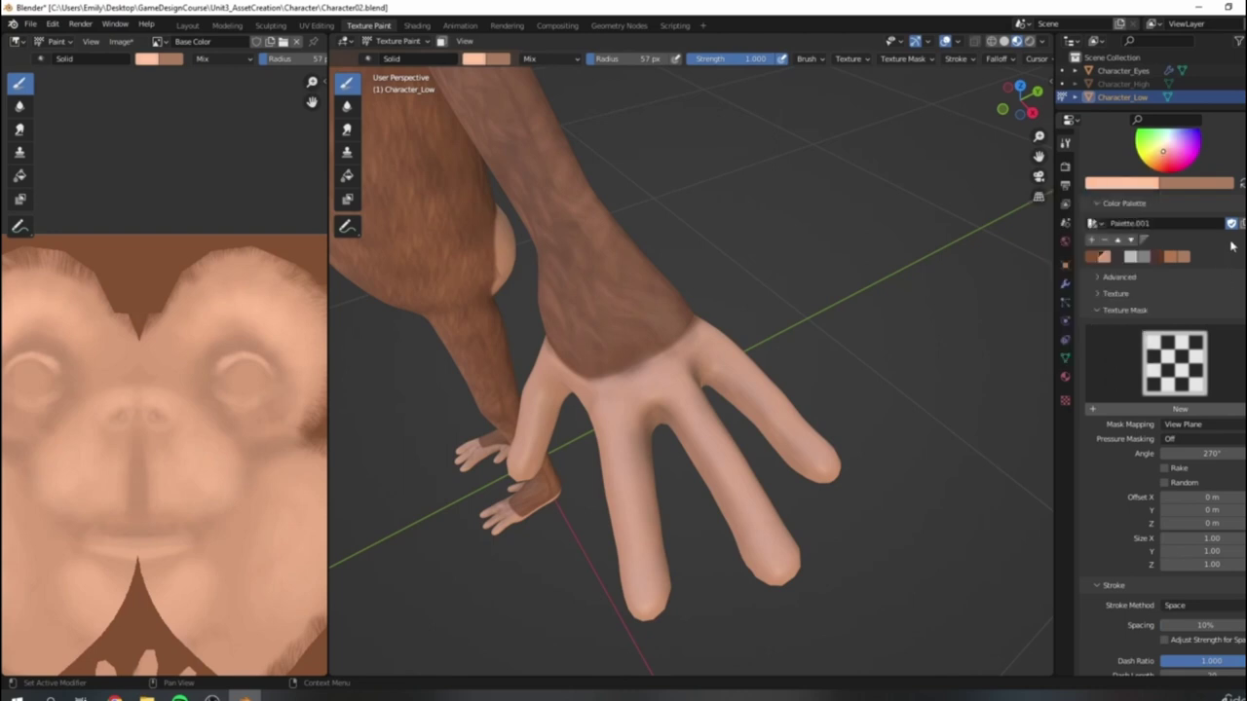
middle_drag(773, 357, 772, 346)
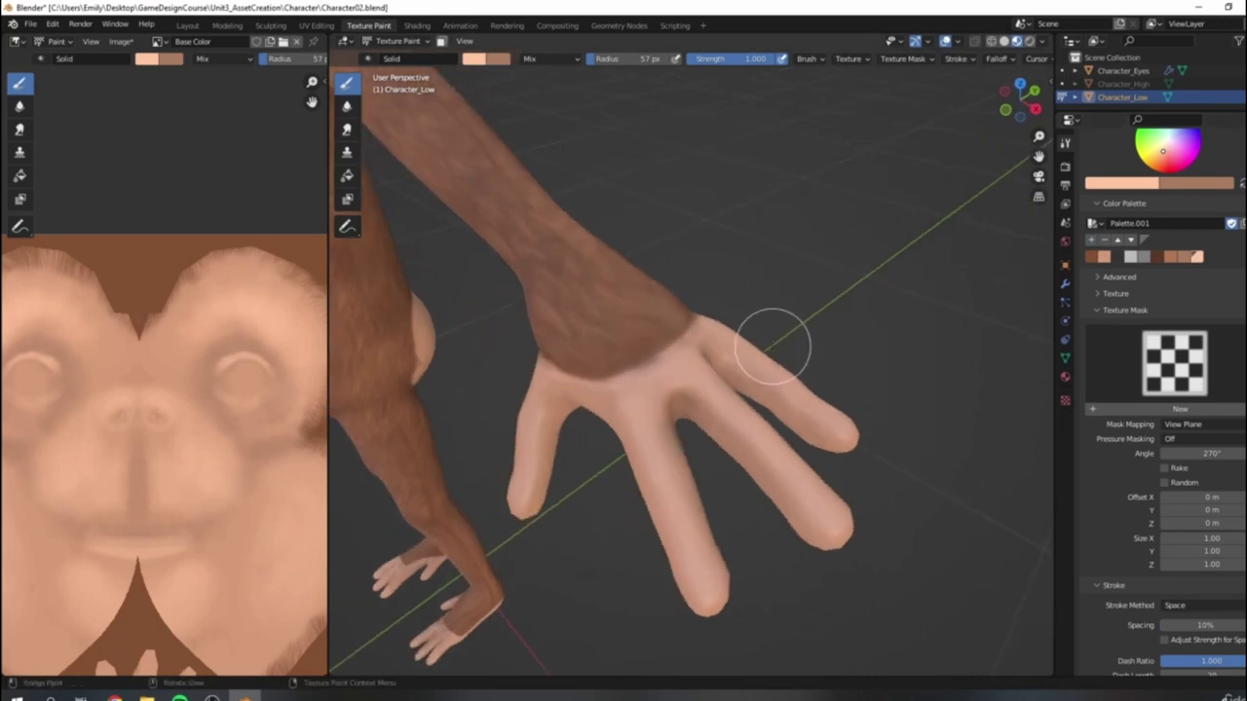
Step: Try a light peach highlight along the middle finger, undo it and set the brush strength to 0.5
drag(637, 405, 714, 568)
key(ctrl+z)
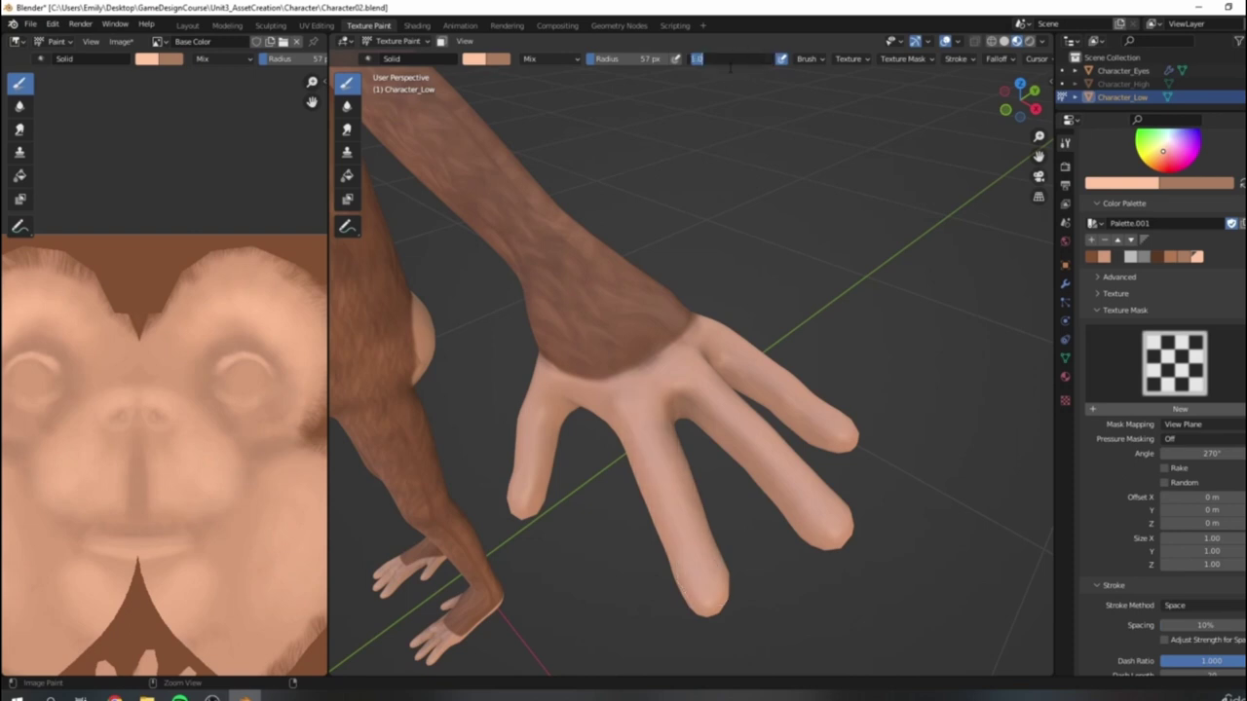
text(.5)
key(Return)
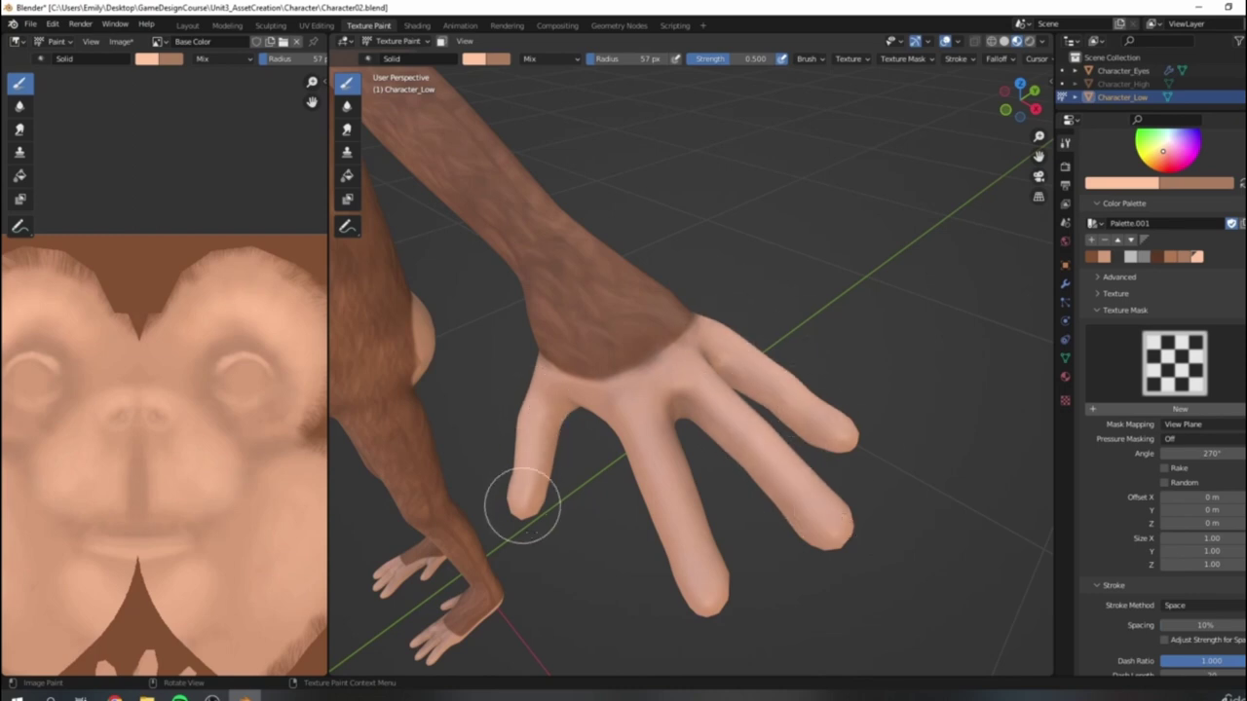
Step: Choose the base peach swatch and even out the pale area at the heel of the palm
middle_drag(551, 579, 894, 483)
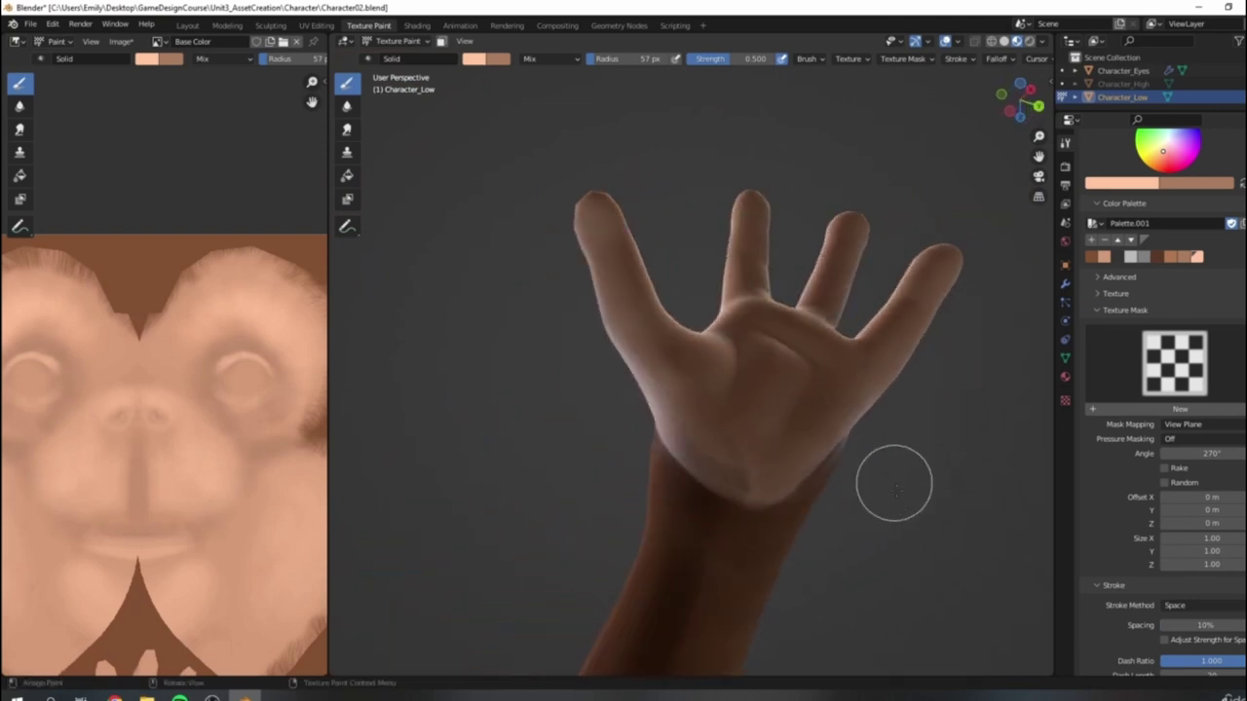
click(1104, 257)
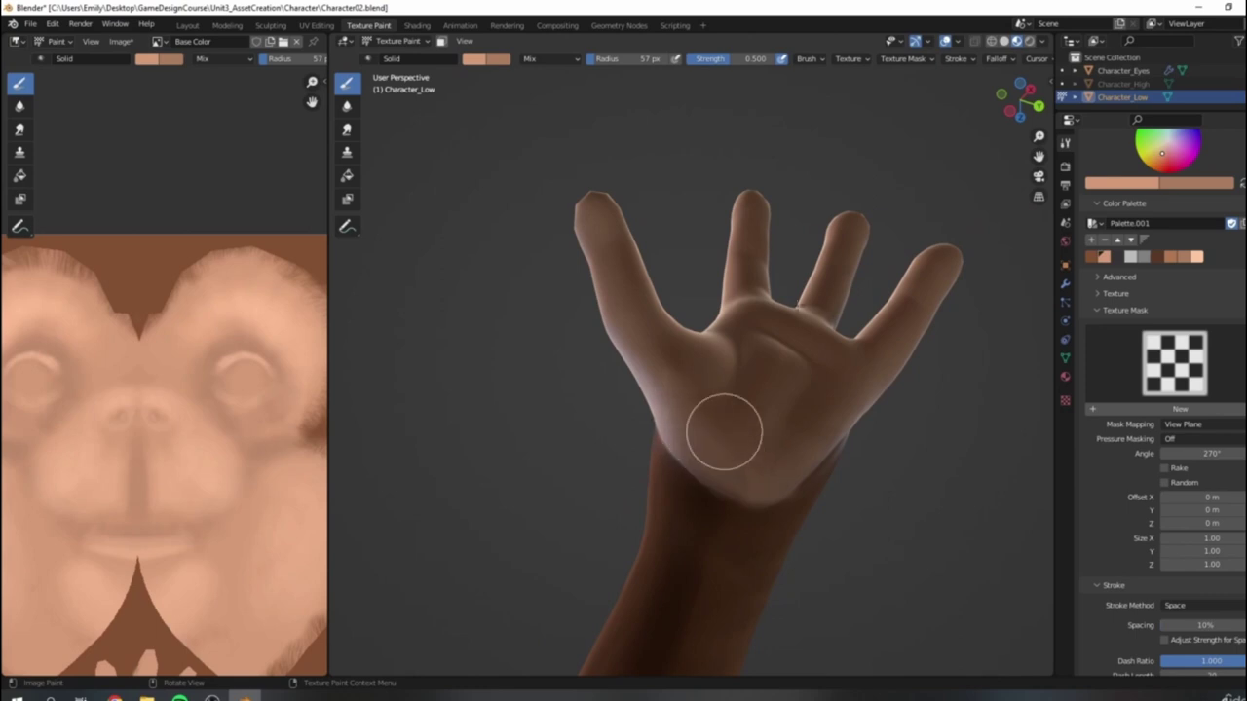
scroll(718, 432, down, 2)
Step: Choose the darker skin tone, reduce the brush radius to 32 px and shade the palm creases and finger joints
click(1185, 259)
mouse_move(984, 336)
middle_down()
mouse_move(918, 373)
mouse_move(806, 337)
middle_up()
scroll(919, 373, up, 4)
key(bracketleft)
key(bracketleft)
key(bracketleft)
key(bracketleft)
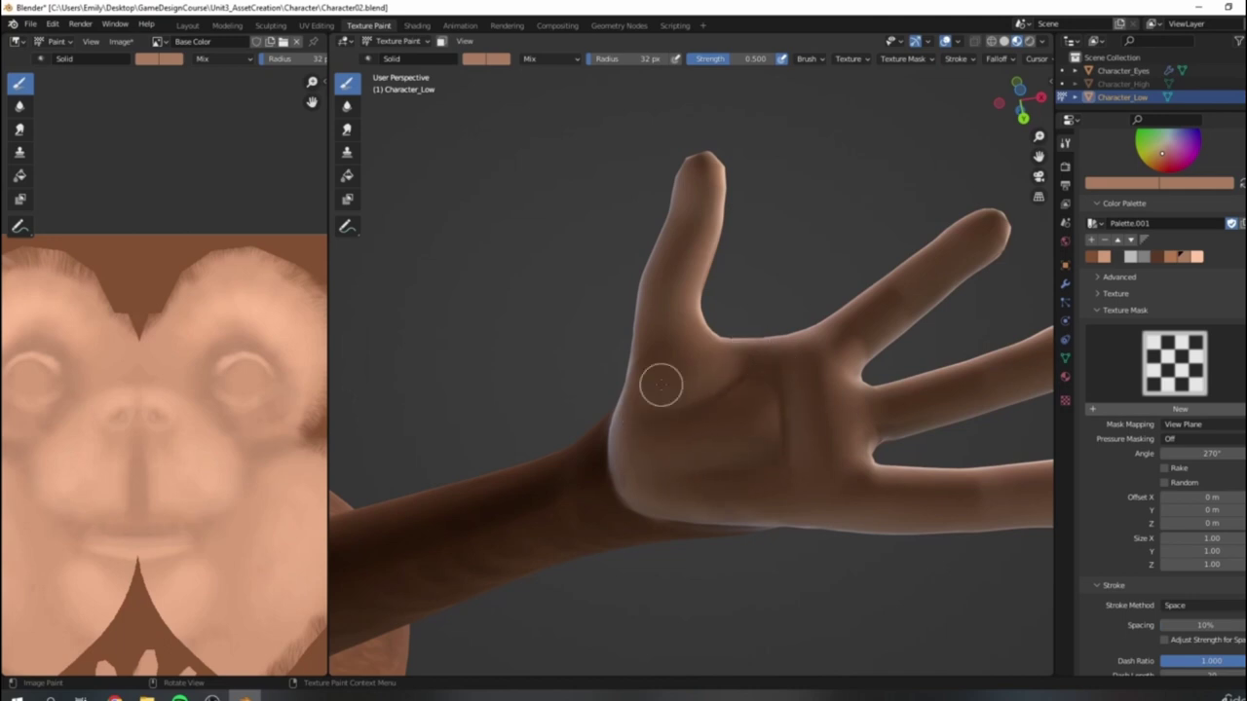
scroll(661, 385, down, 3)
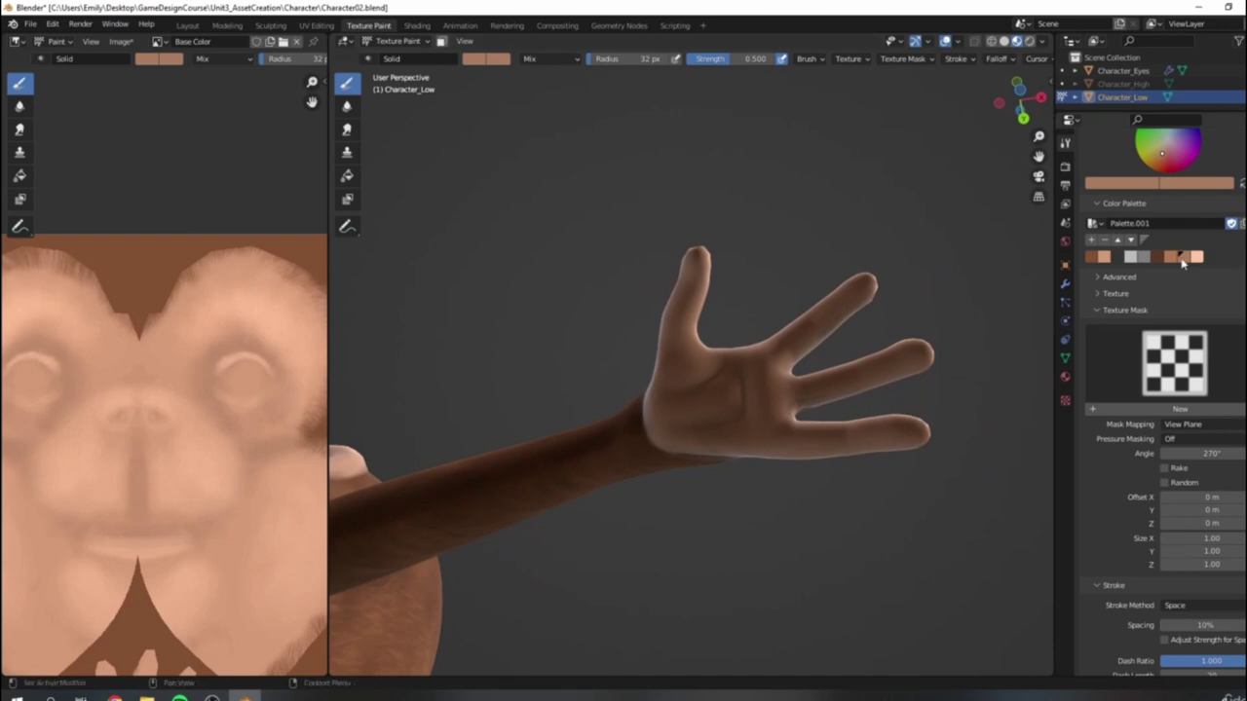
scroll(902, 447, up, 2)
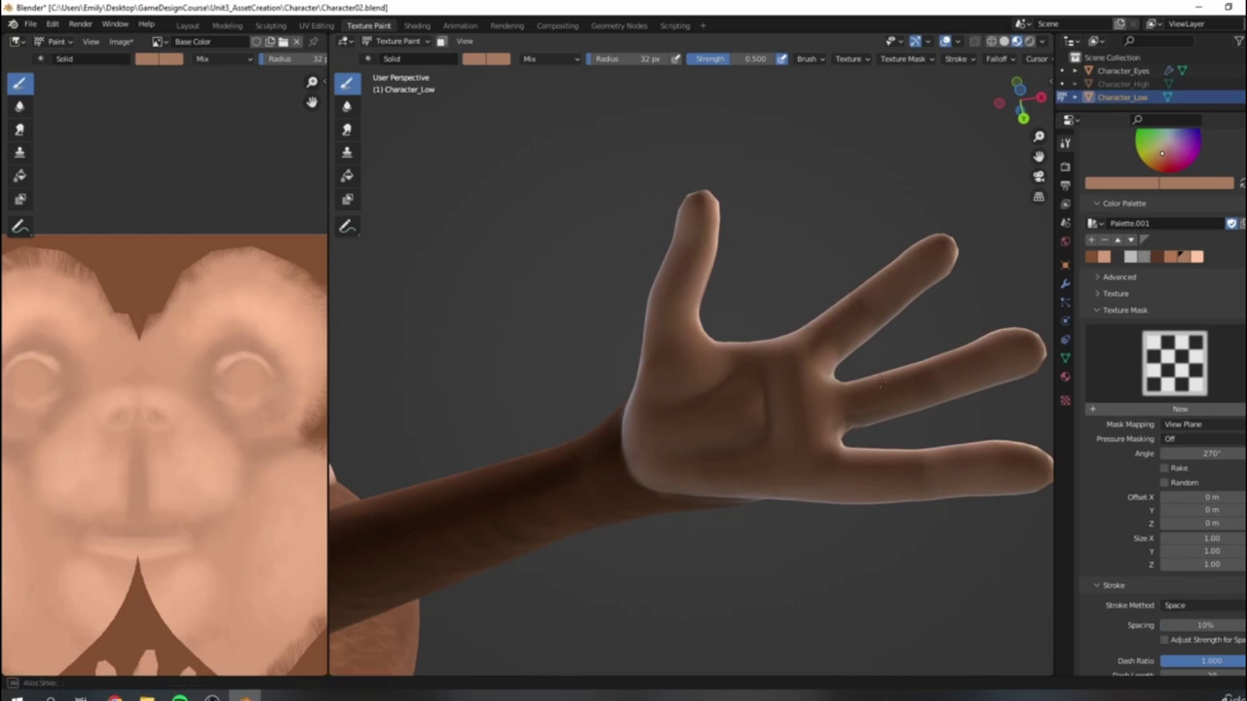
Step: Switch to the base peach and soften the shading between the fingers on the palm side
scroll(921, 428, up, 4)
click(1105, 258)
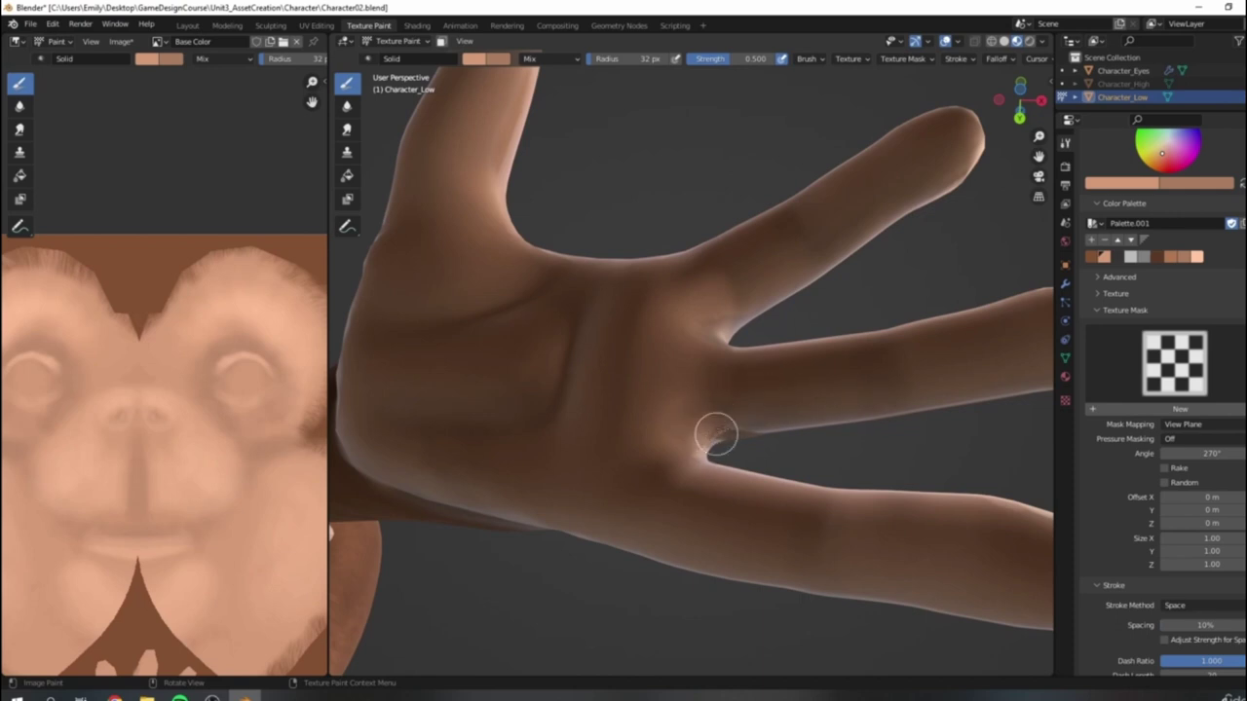
scroll(772, 380, down, 5)
middle_drag(768, 367, 682, 454)
scroll(682, 454, up, 5)
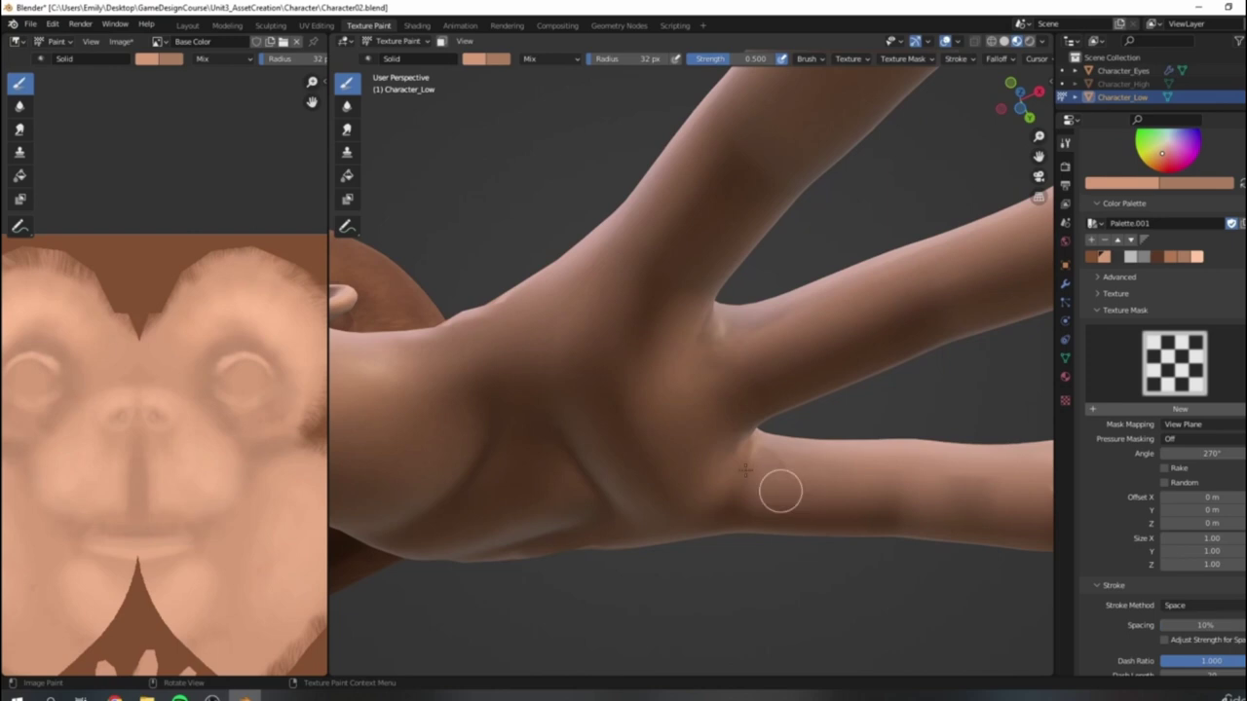
scroll(780, 492, down, 5)
middle_drag(757, 396, 835, 418)
scroll(837, 448, up, 5)
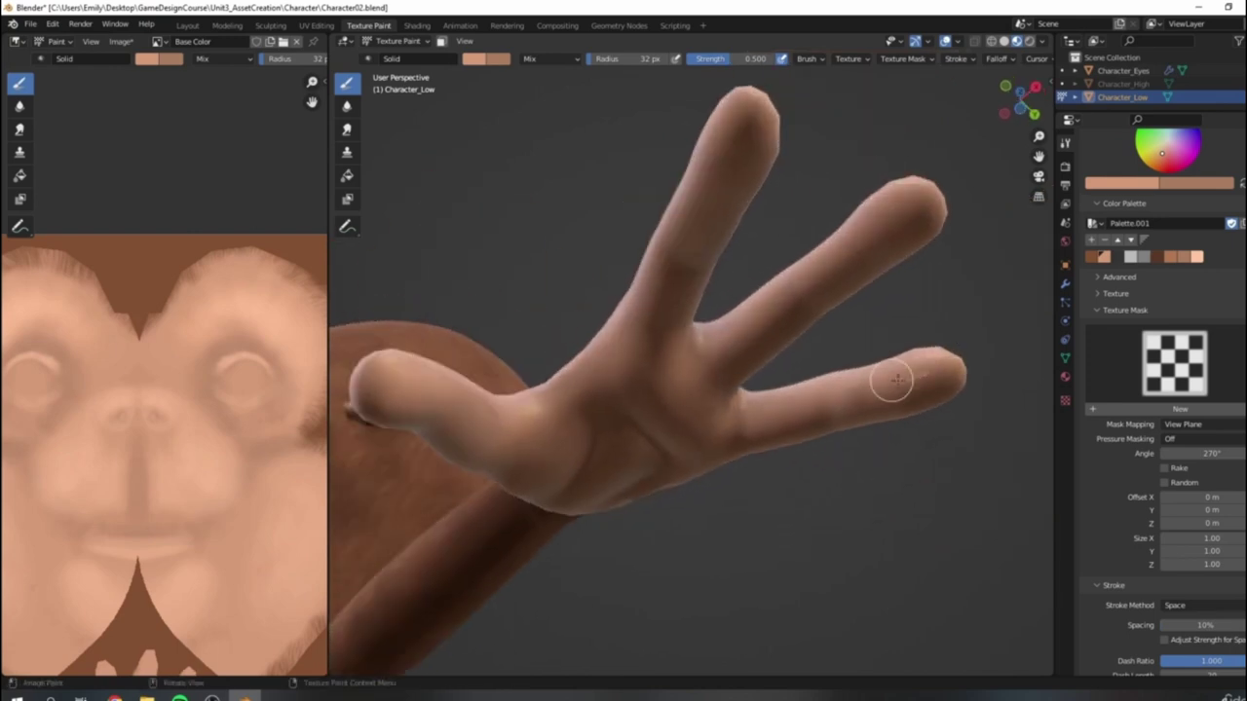
Step: Choose the lighter peach swatch, enlarge the brush radius to 46 px and highlight the palm and thumb pads
scroll(791, 411, down, 4)
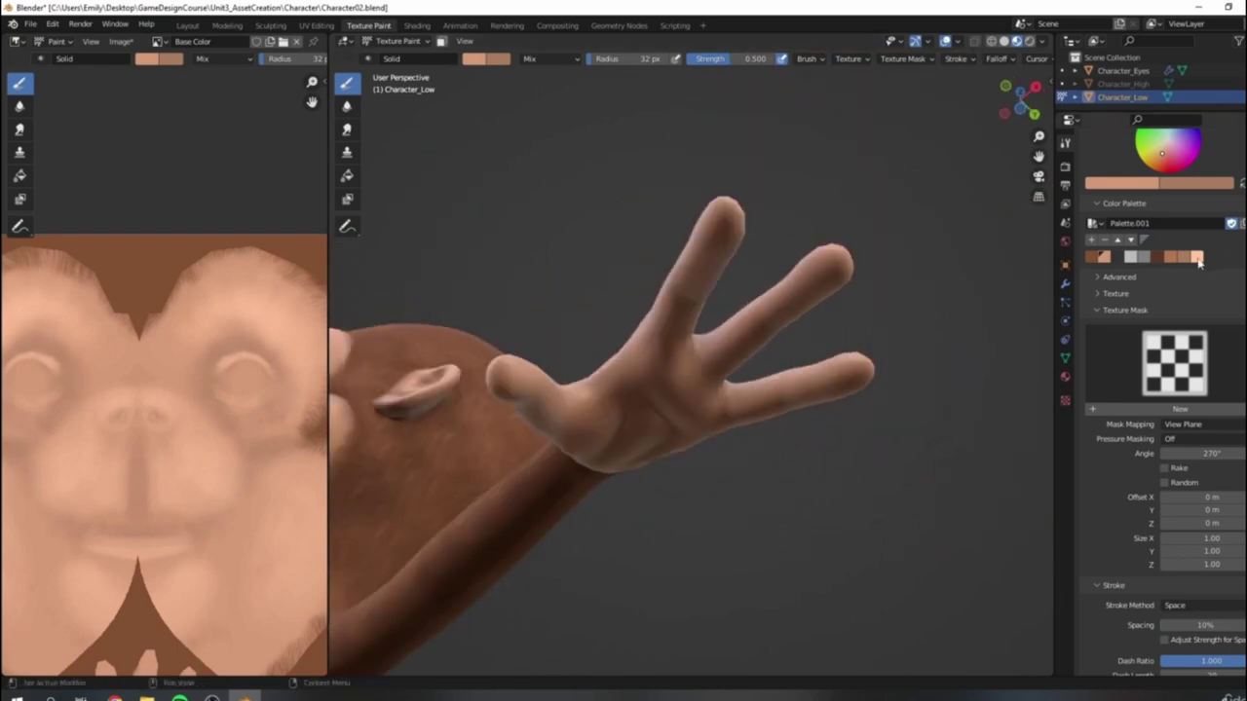
click(1199, 260)
middle_drag(665, 401, 671, 328)
scroll(674, 393, up, 3)
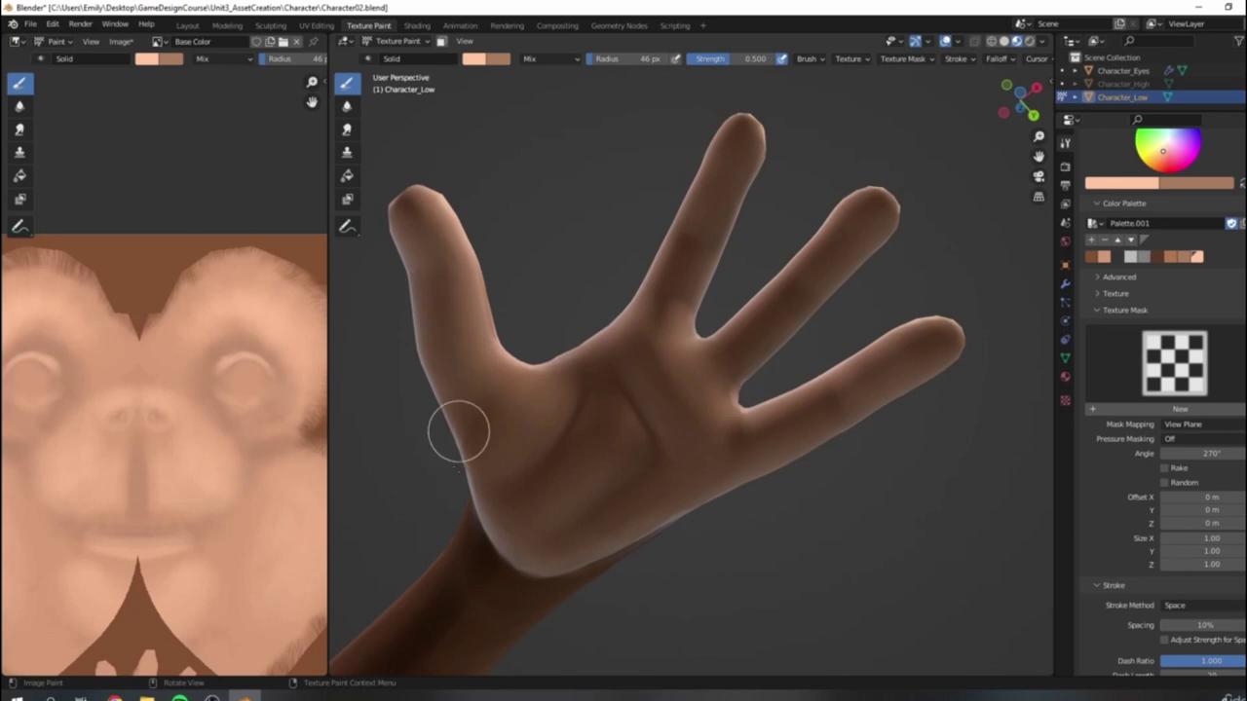
Step: Examine the painted fur, face and hands on the whole monkey from several angles and distances
scroll(756, 373, down, 6)
middle_drag(757, 373, 690, 390)
scroll(763, 392, down, 4)
middle_drag(819, 412, 758, 361)
scroll(752, 359, up, 3)
shift+middle_drag(665, 319, 696, 338)
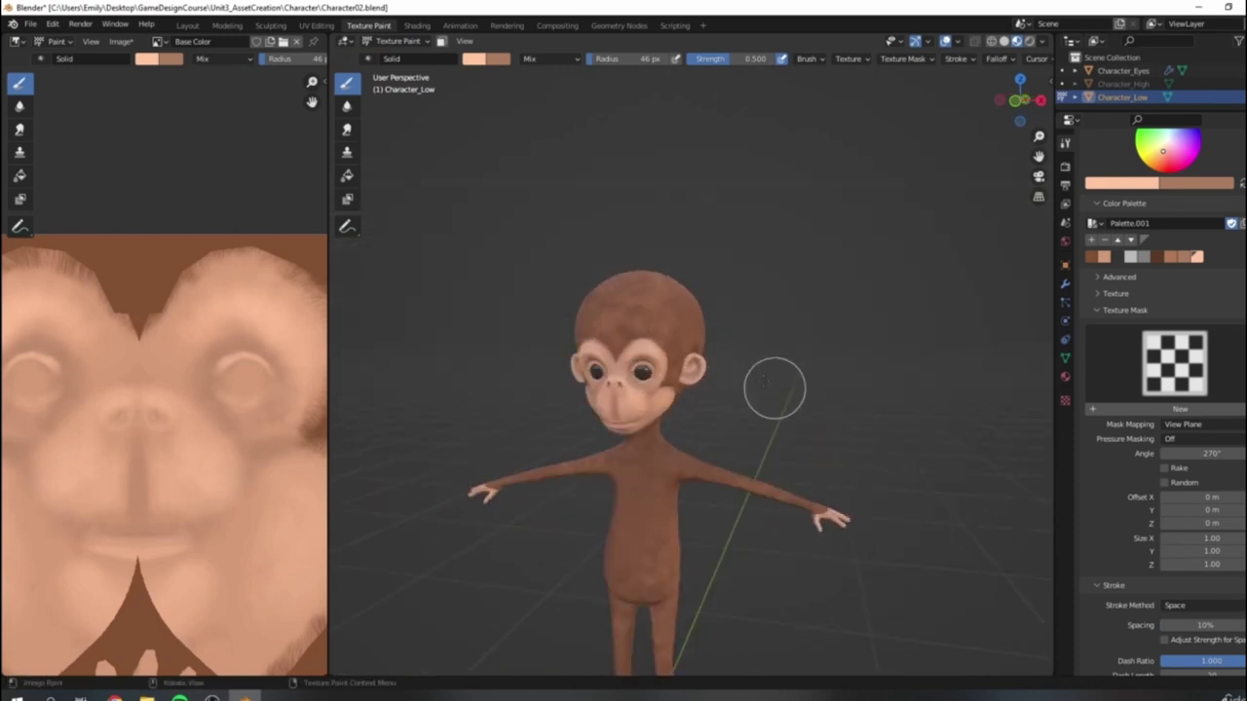
scroll(738, 431, down, 3)
middle_drag(715, 381, 725, 494)
scroll(601, 455, up, 4)
shift+middle_drag(626, 599, 676, 426)
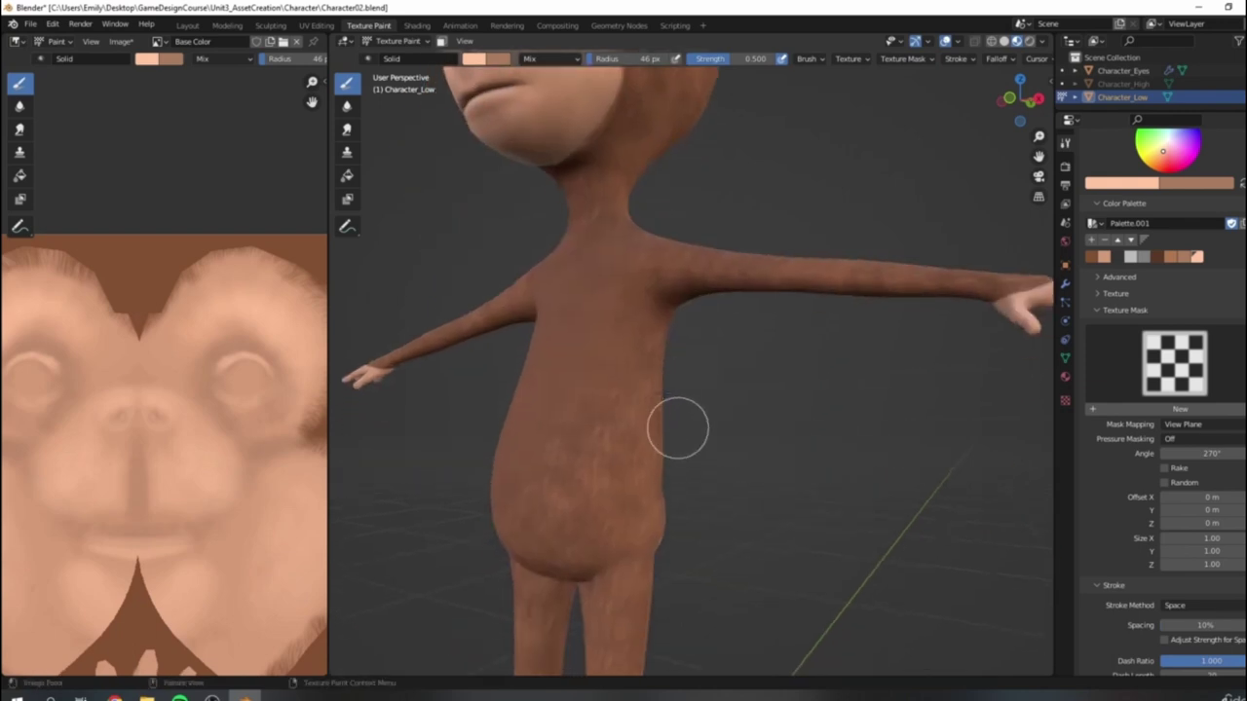
middle_drag(566, 455, 597, 417)
middle_drag(682, 410, 771, 354)
scroll(529, 403, down, 3)
scroll(662, 384, up, 2)
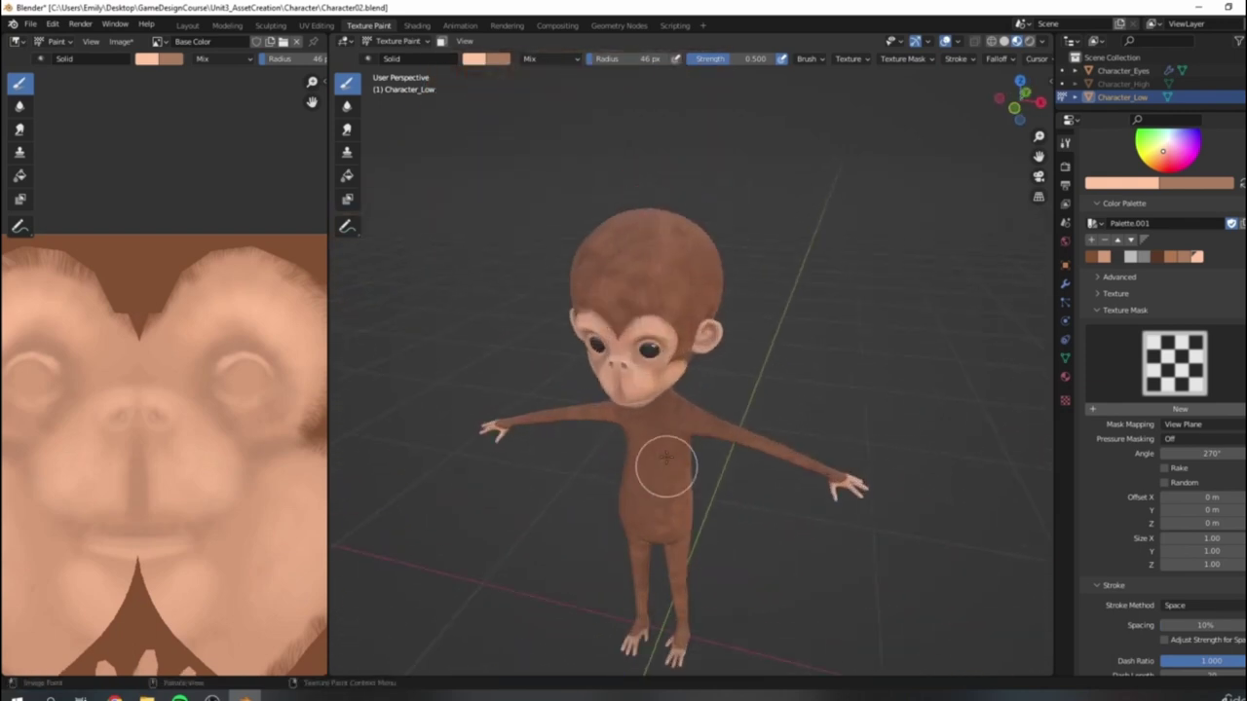
middle_drag(663, 384, 690, 490)
scroll(685, 419, down, 4)
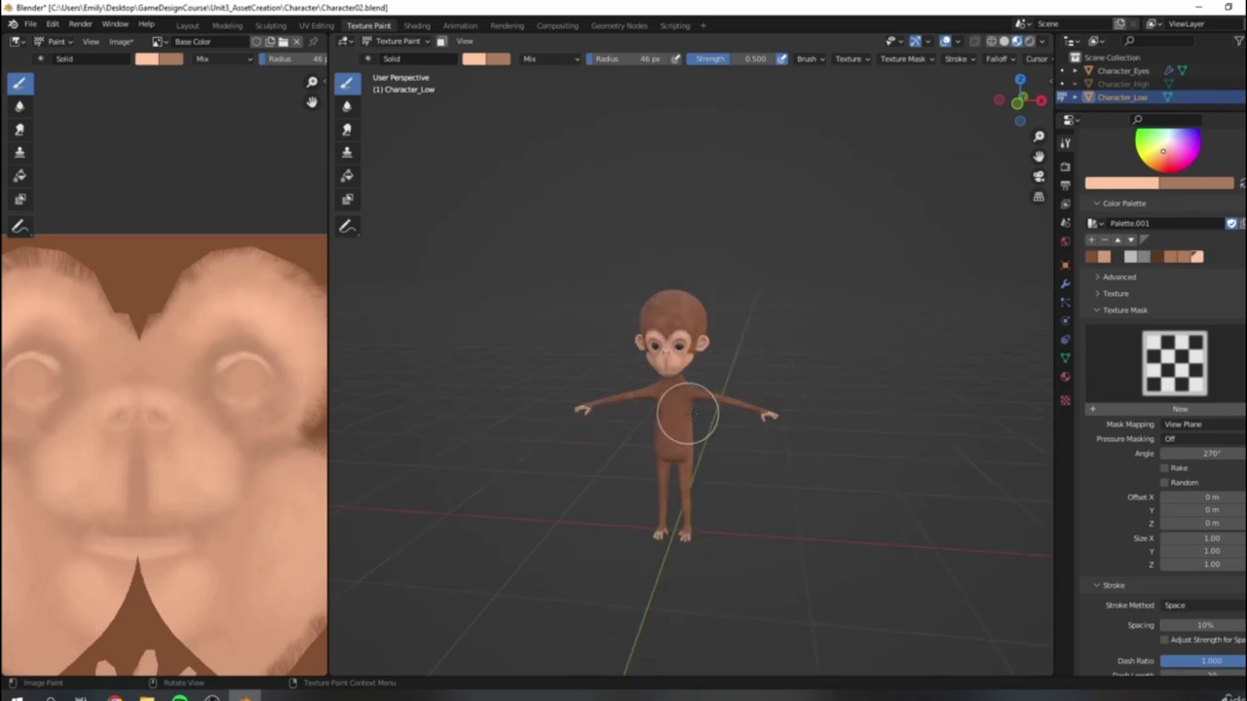
shift+middle_drag(789, 496, 770, 464)
middle_drag(709, 402, 749, 397)
scroll(824, 387, up, 4)
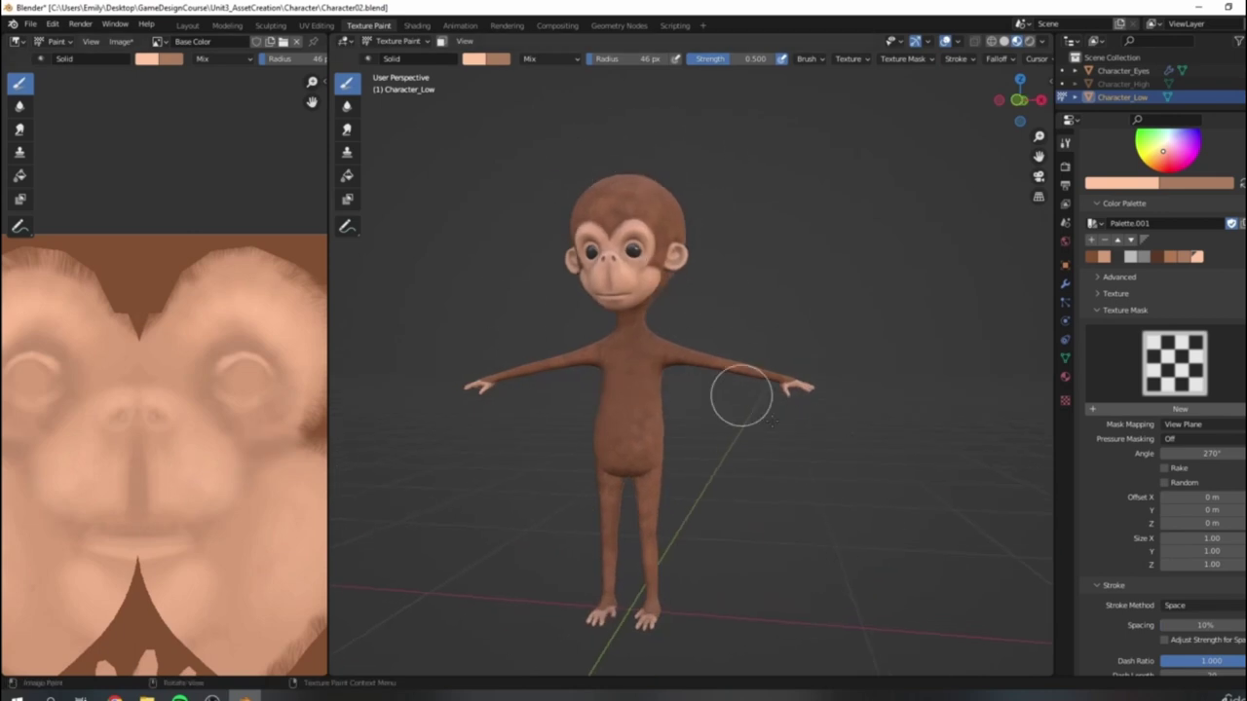
middle_drag(566, 422, 642, 422)
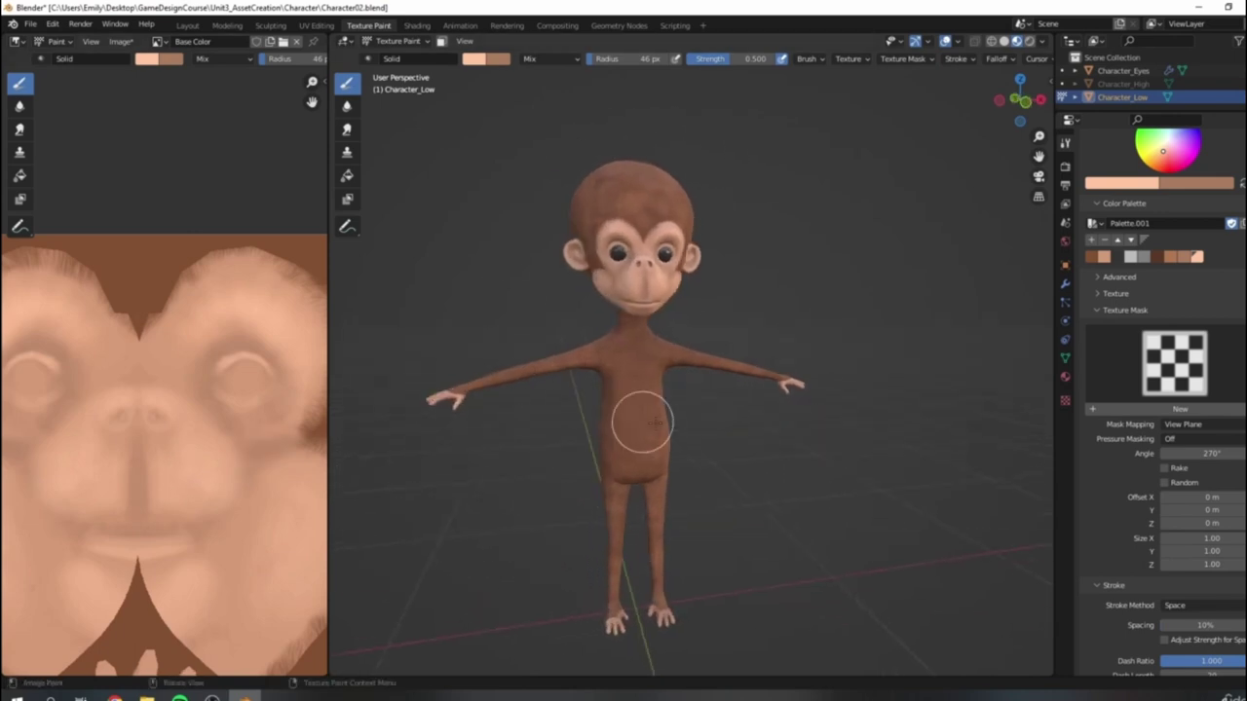
scroll(749, 499, down, 4)
middle_drag(727, 464, 668, 390)
scroll(727, 379, up, 4)
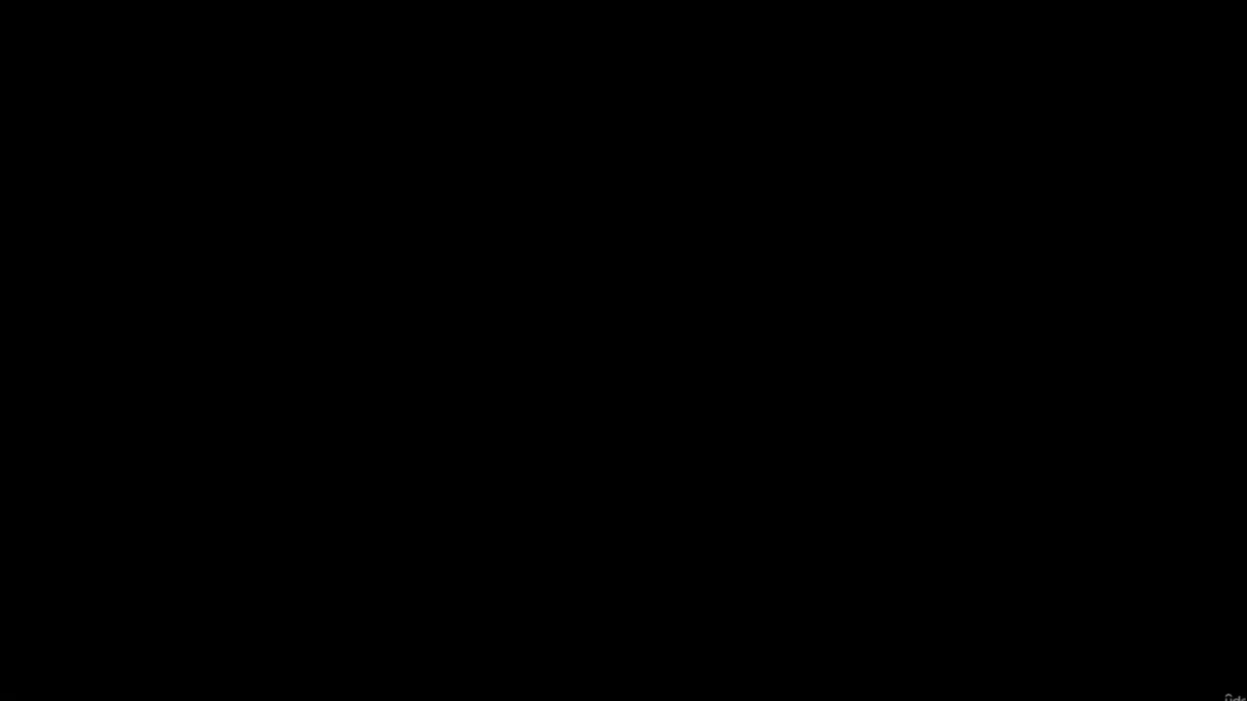